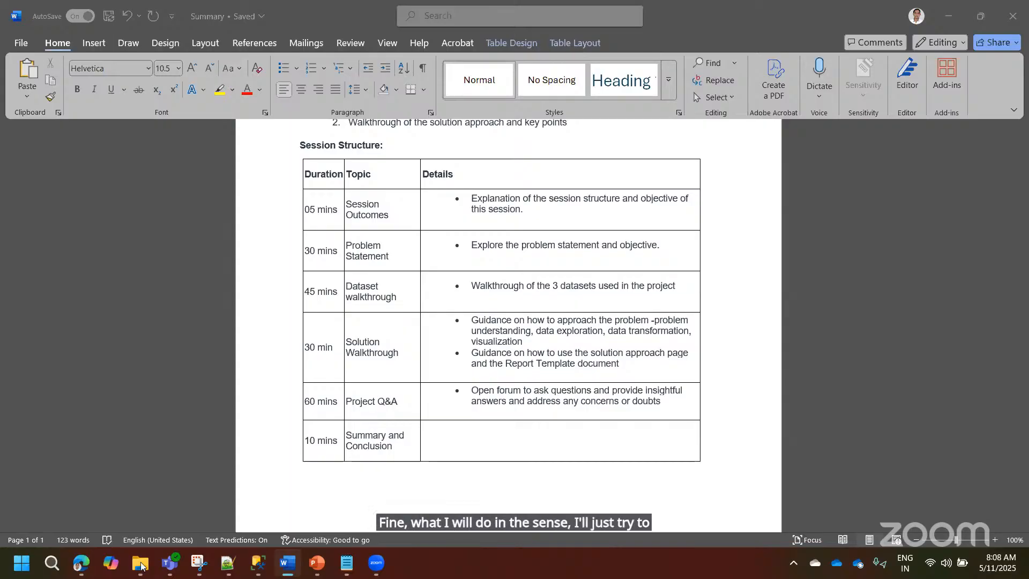
# - Switch to the KSR Datavison folder in File Explorer and open the Data Dictionary text file
pyautogui.moveTo(140, 565)
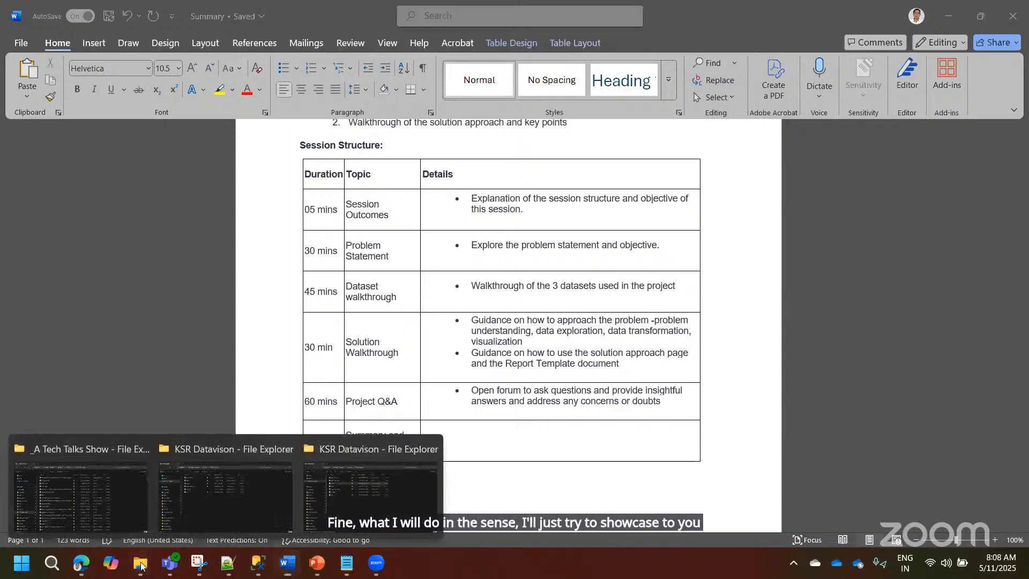
pyautogui.click(215, 498)
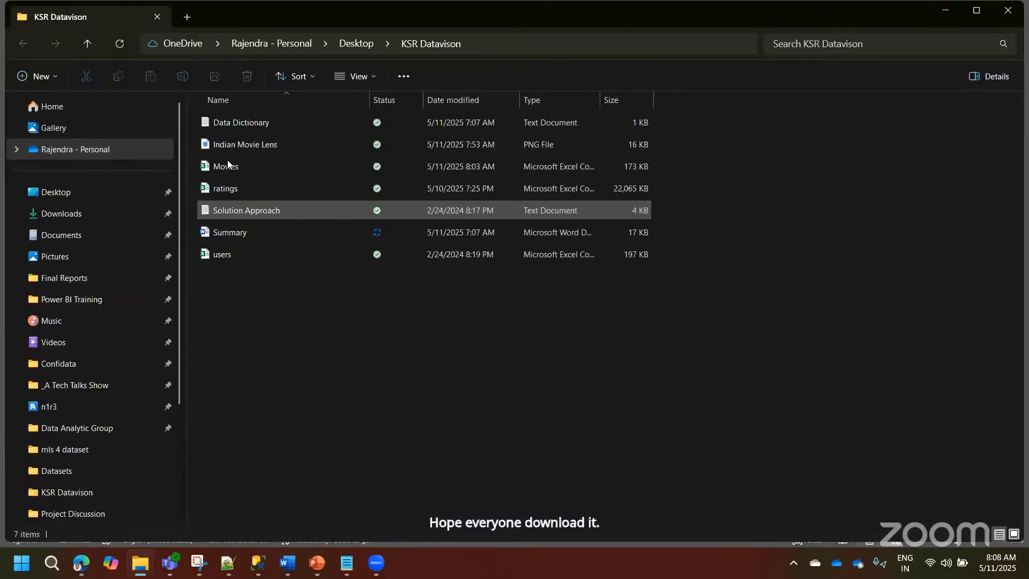
pyautogui.click(228, 165)
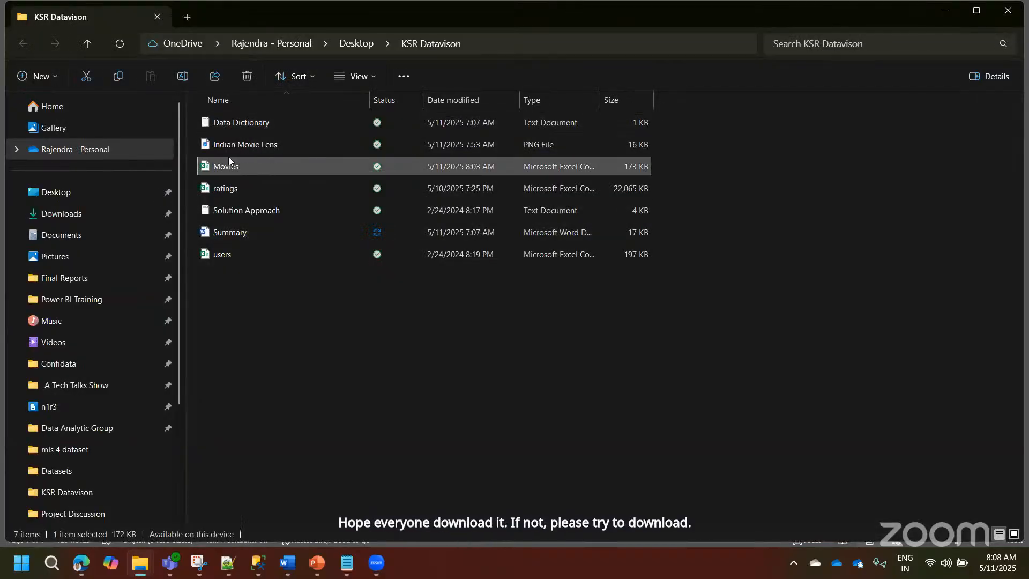
pyautogui.click(244, 123)
pyautogui.doubleClick(244, 122)
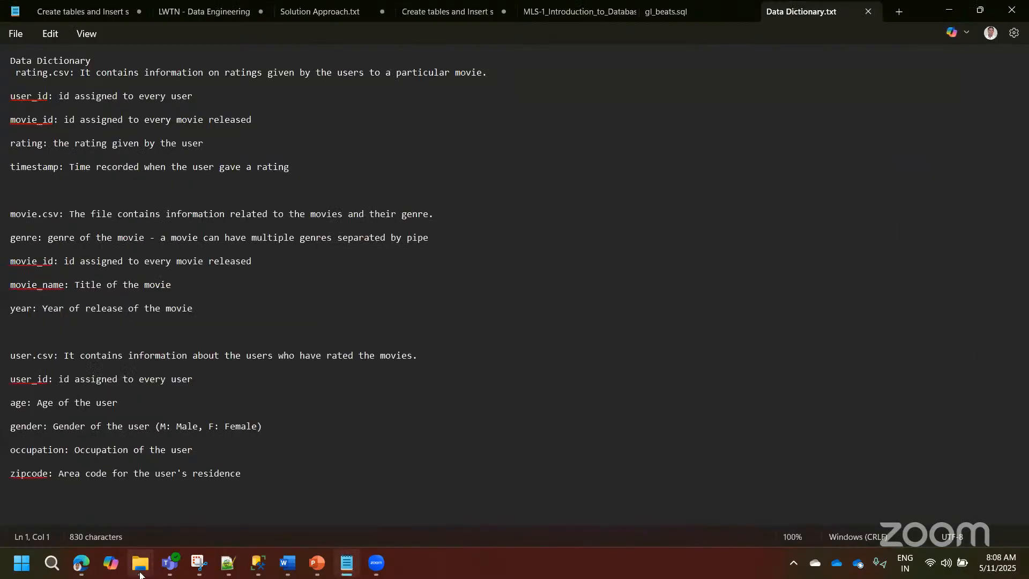
# - Open the Movies file from the KSR Datavison folder and fit all its columns to their contents
pyautogui.moveTo(141, 563)
pyautogui.click(224, 483)
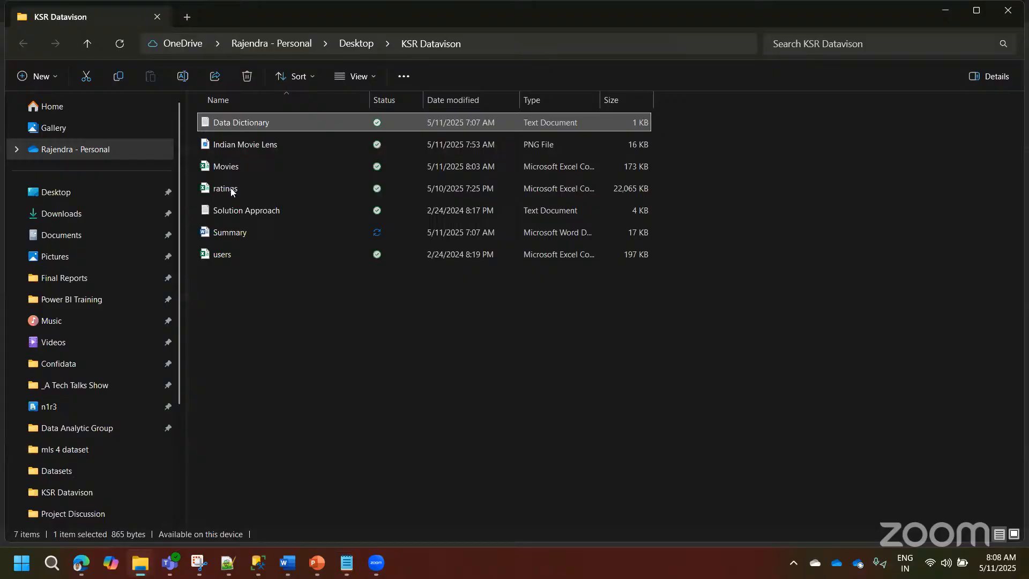
pyautogui.doubleClick(233, 167)
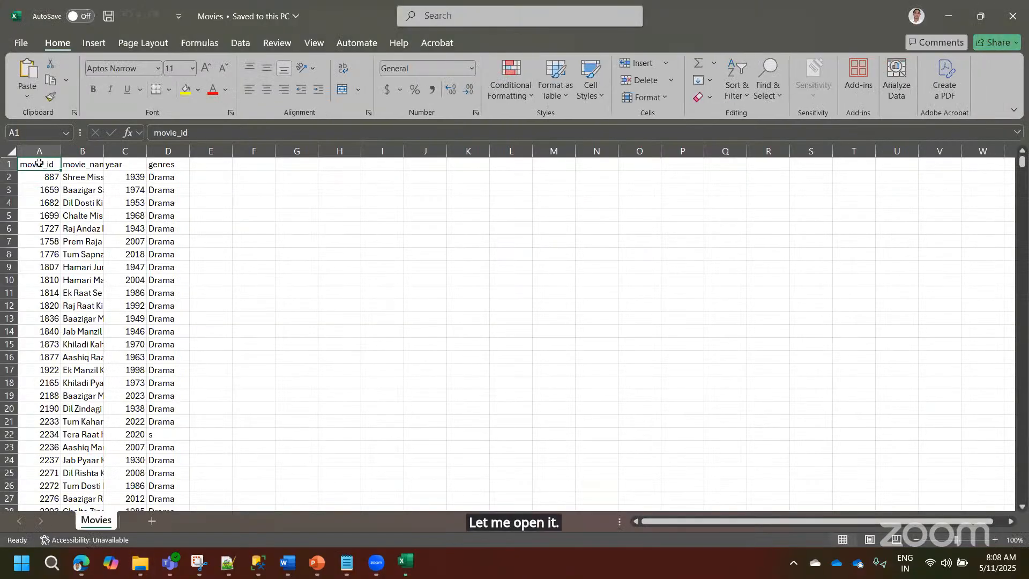
pyautogui.click(12, 151)
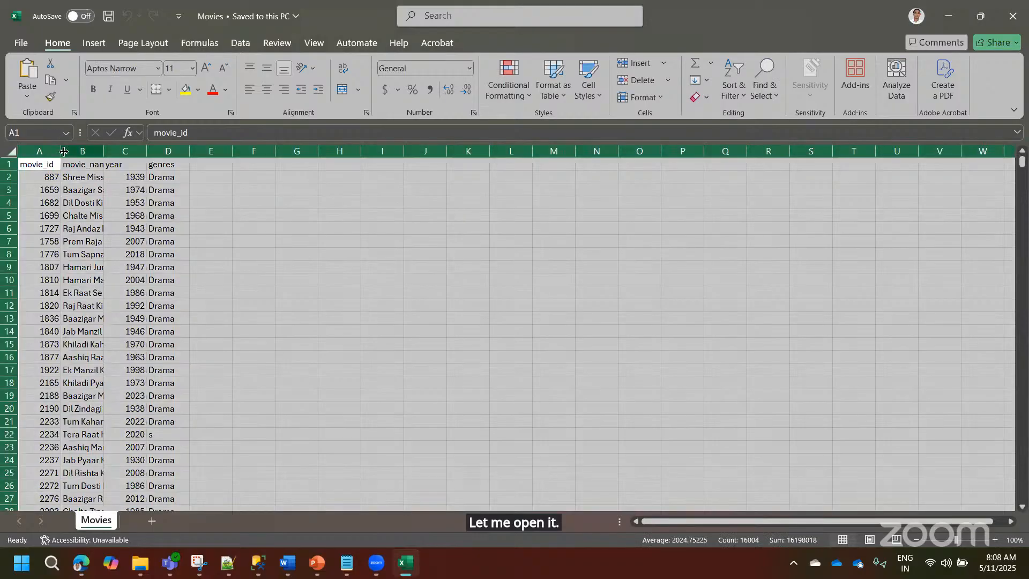
pyautogui.doubleClick(63, 151)
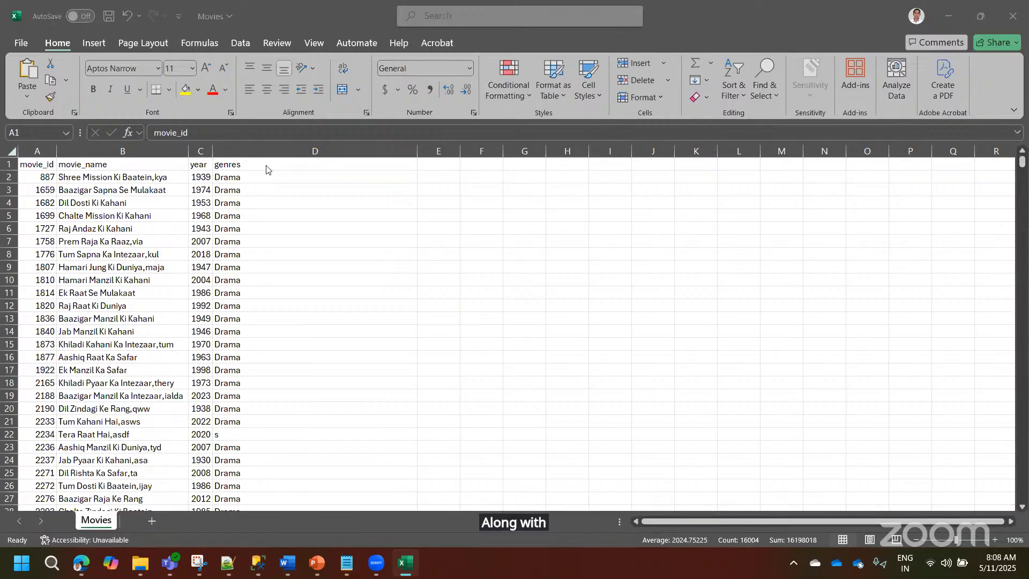
# - Select the whole Movies sheet, examine the genres near the end of the data, and close the file without saving
pyautogui.hotkey('ctrl', 'a')
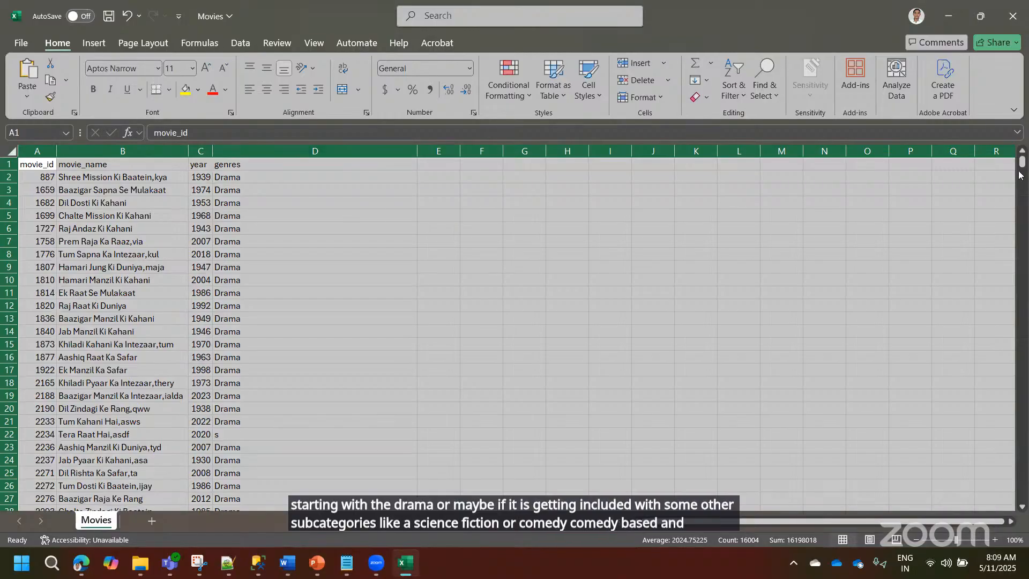
pyautogui.moveTo(1023, 163); pyautogui.dragTo(1024, 472)
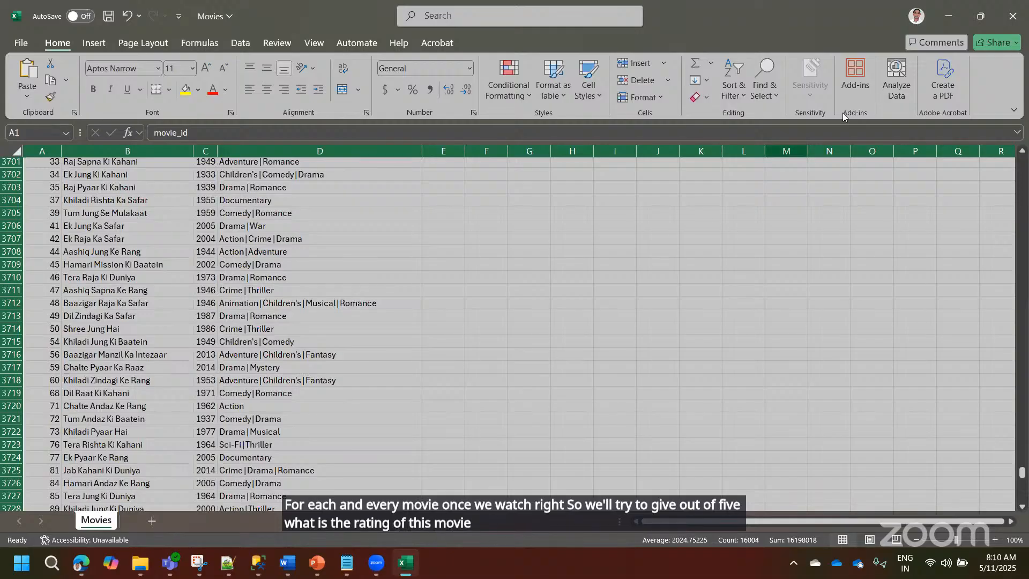
pyautogui.click(1011, 17)
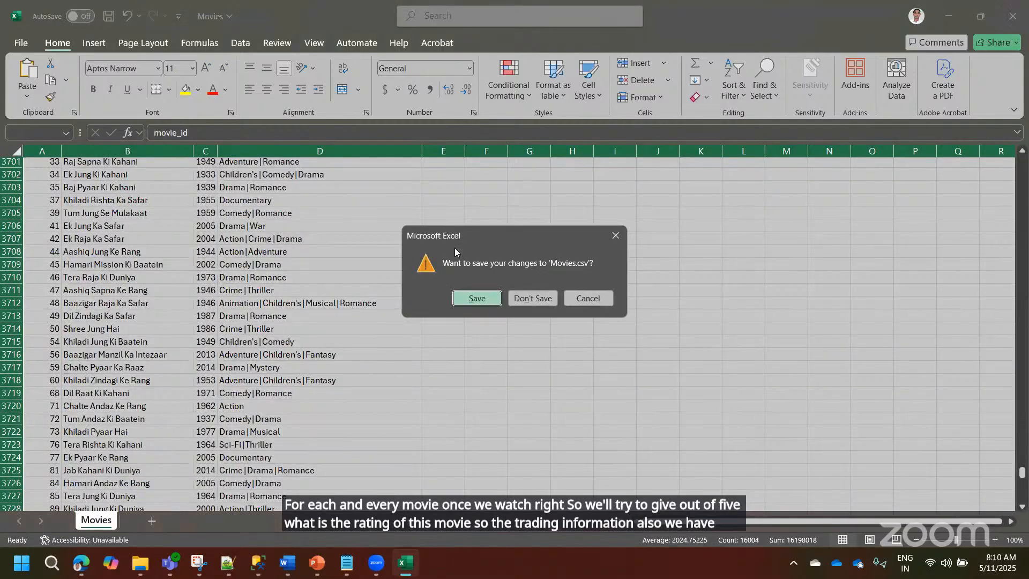
pyautogui.click(529, 303)
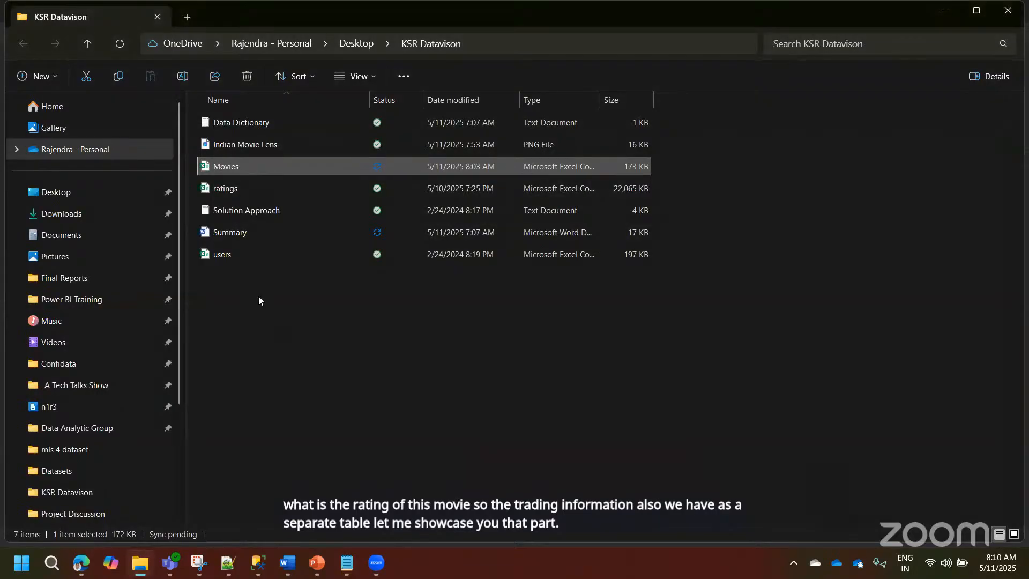
# - Open the users file from the folder and turn on filters for its header row
pyautogui.click(232, 263)
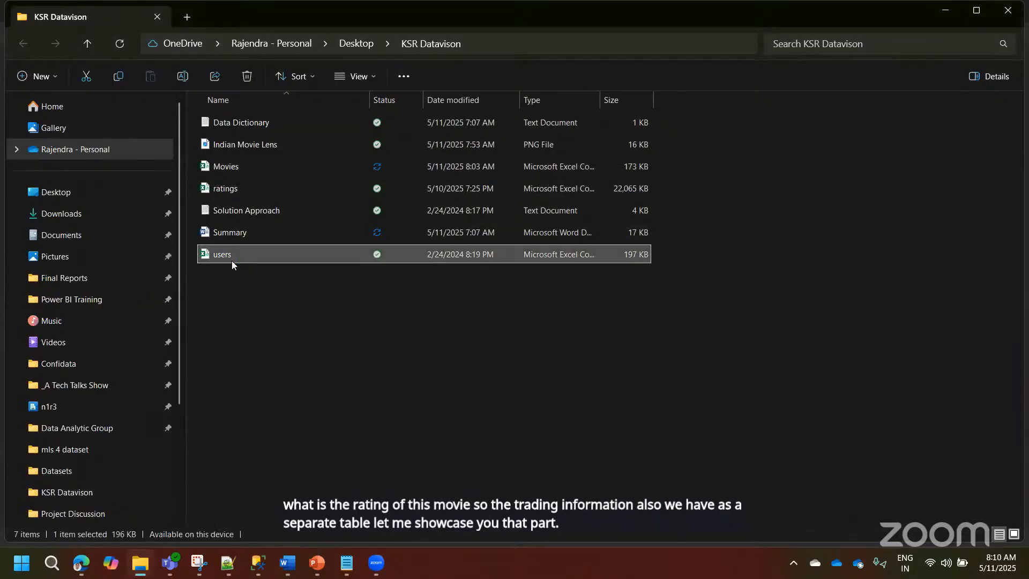
pyautogui.doubleClick(231, 260)
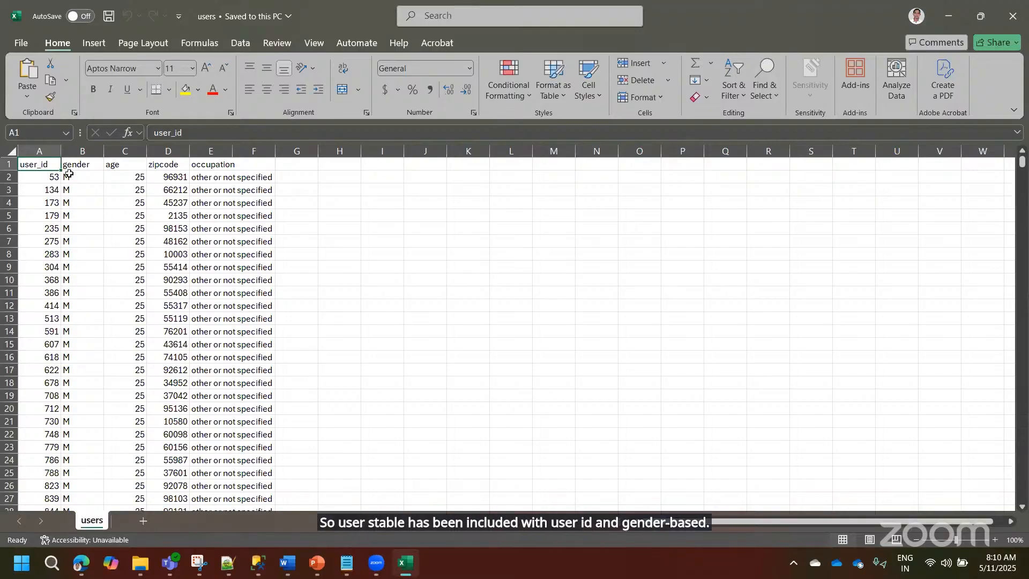
pyautogui.click(7, 164)
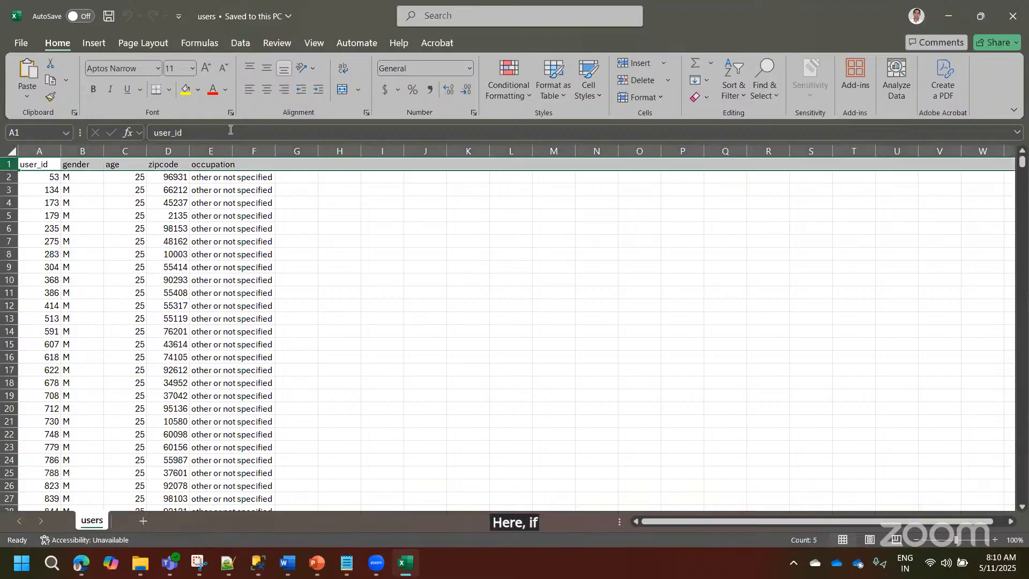
pyautogui.click(242, 43)
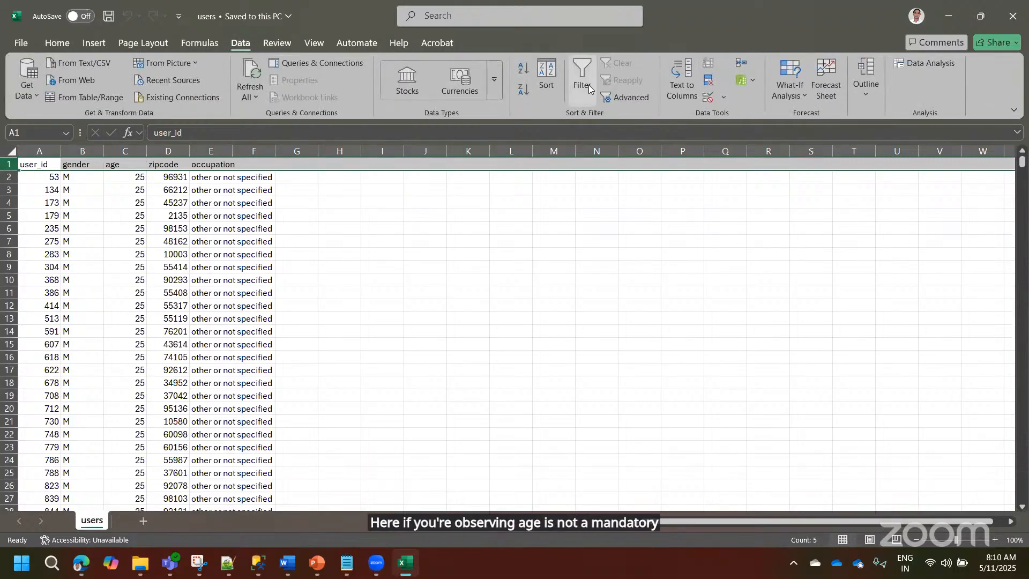
pyautogui.click(583, 81)
# - Examine the distinct values in the age and occupation filters, fitting the occupation column to its contents
pyautogui.click(140, 164)
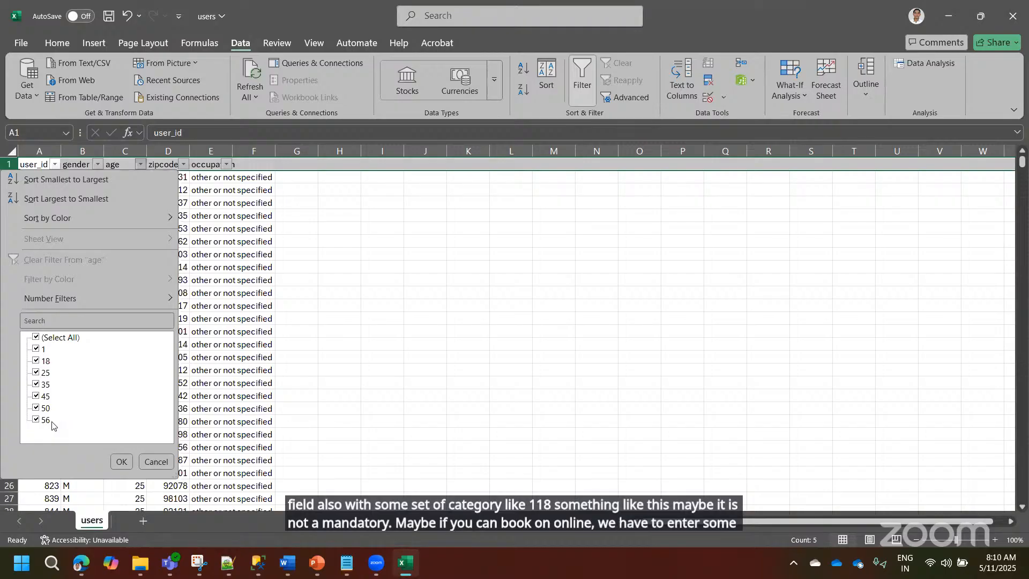
pyautogui.click(121, 461)
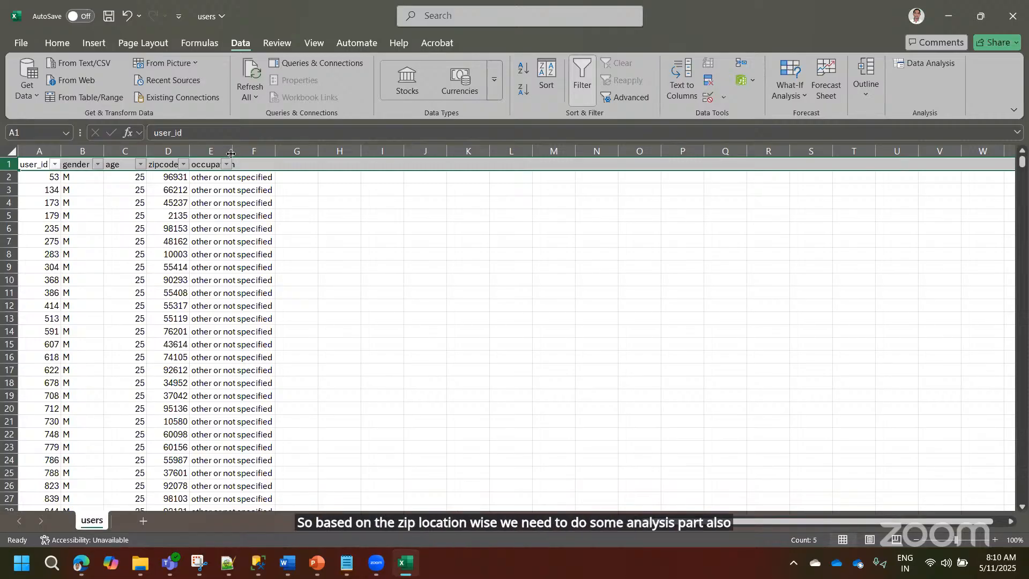
pyautogui.doubleClick(232, 151)
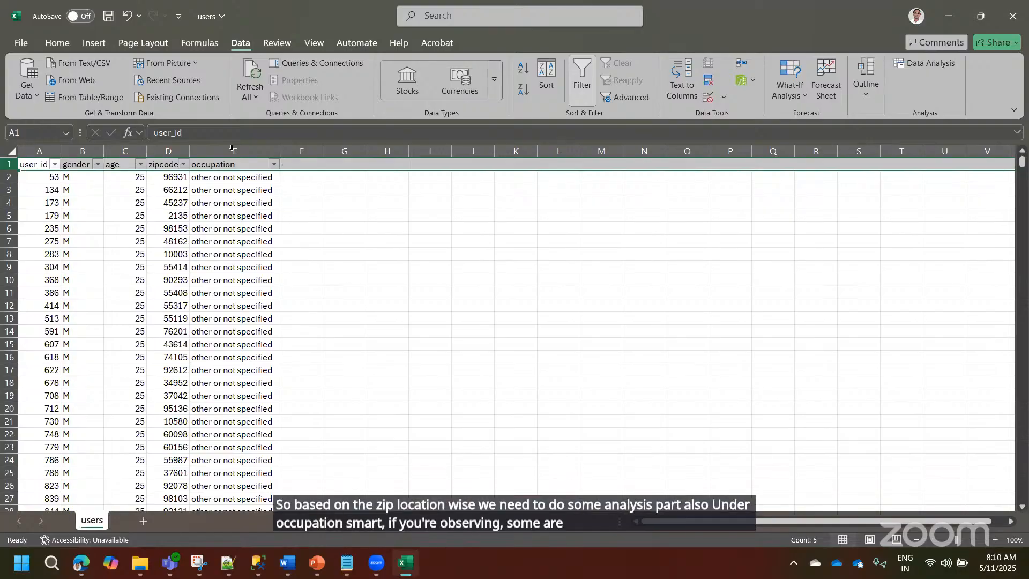
pyautogui.click(274, 165)
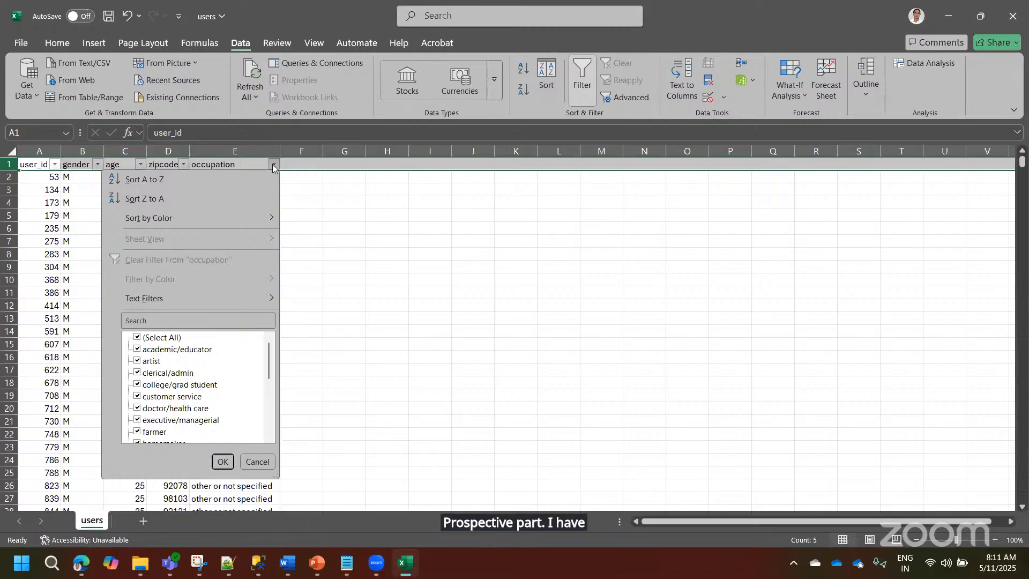
pyautogui.click(333, 264)
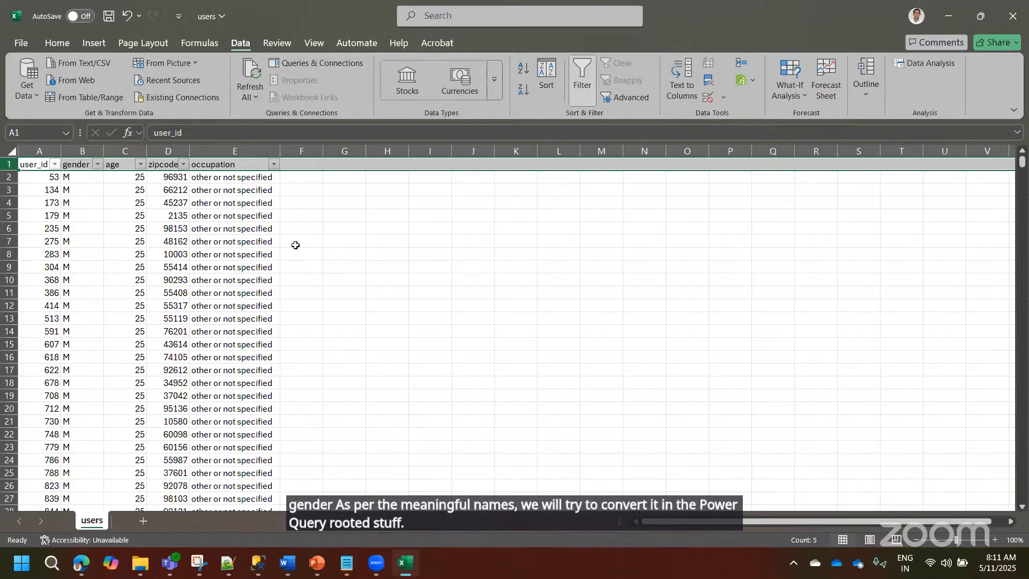
pyautogui.click(141, 164)
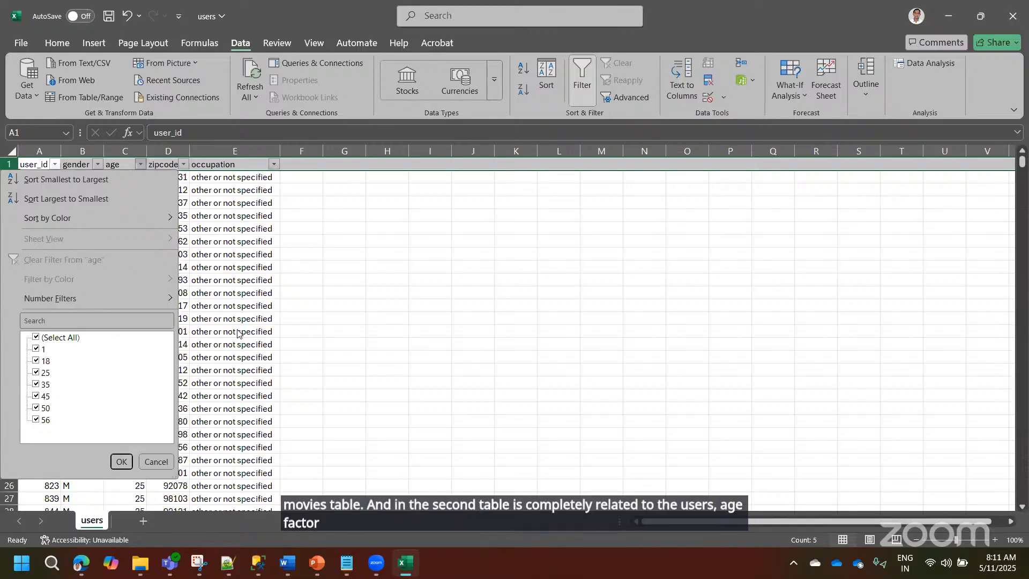
pyautogui.click(373, 314)
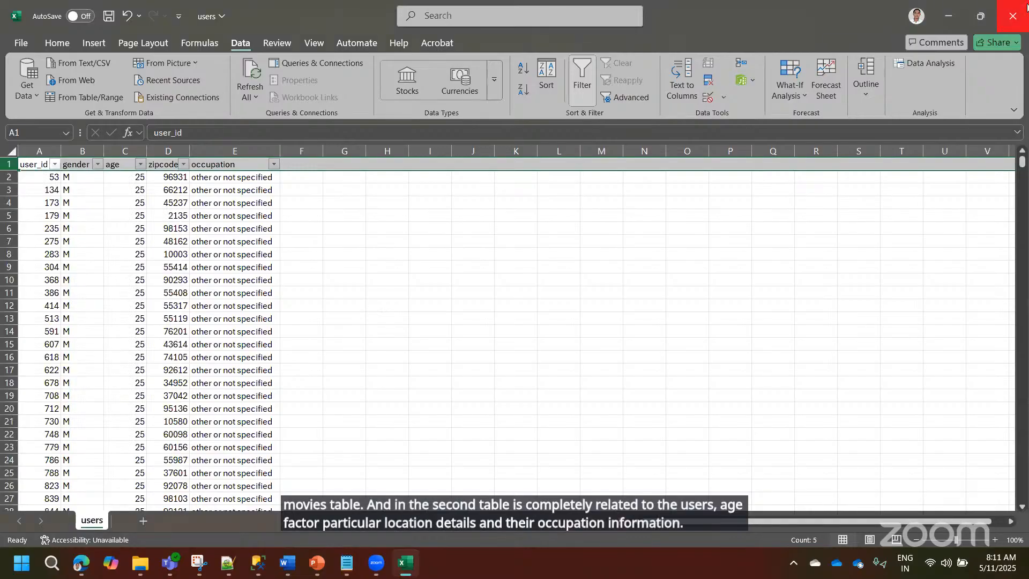
# - Select the occupation column to check its record count and close the users file without saving
pyautogui.click(239, 152)
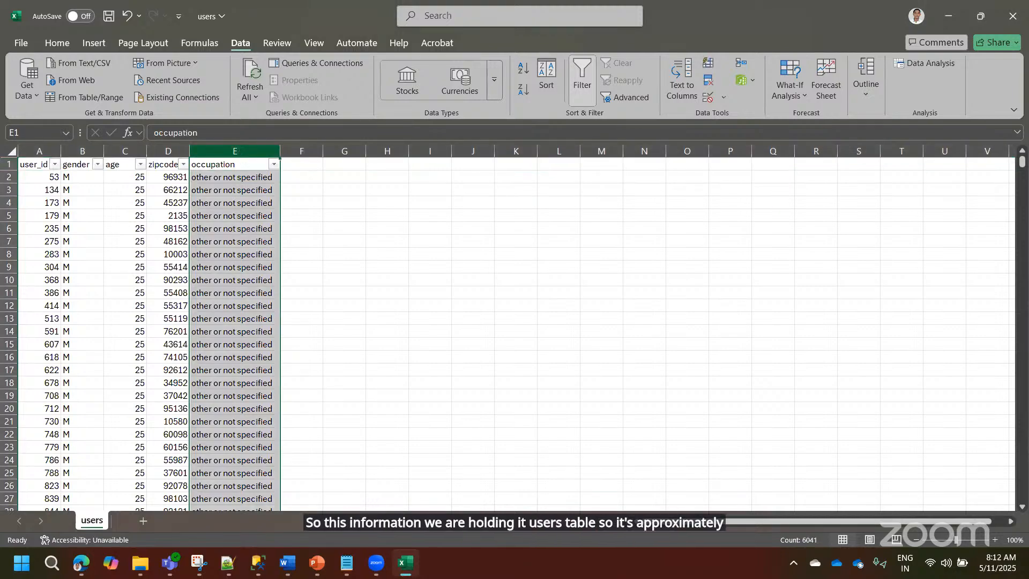
pyautogui.hotkey('alt', 'F4')
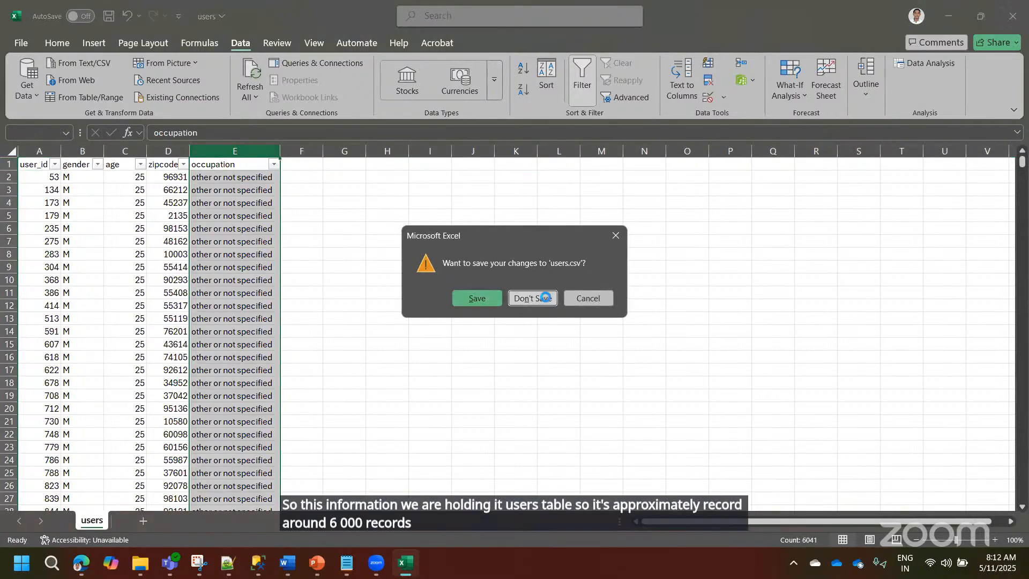
pyautogui.click(546, 297)
# - Open the ratings file from the folder and turn on filters for its header row
pyautogui.doubleClick(232, 192)
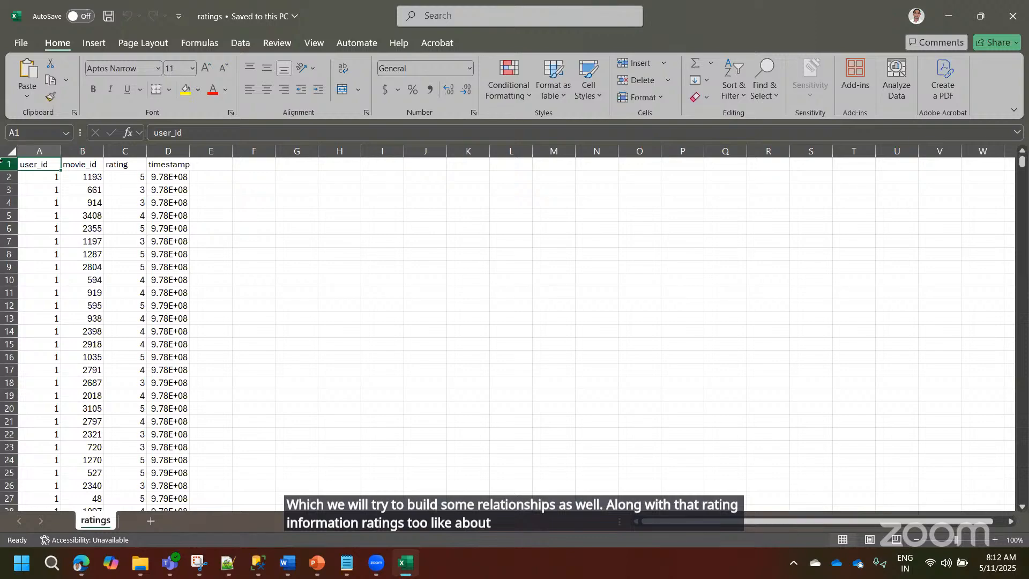
pyautogui.click(4, 163)
pyautogui.click(240, 42)
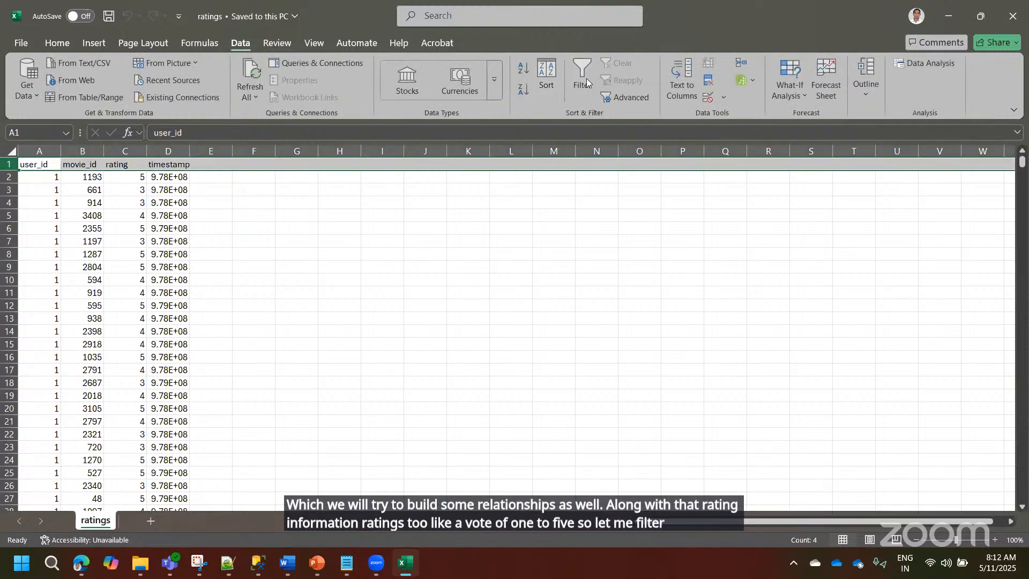
pyautogui.click(582, 75)
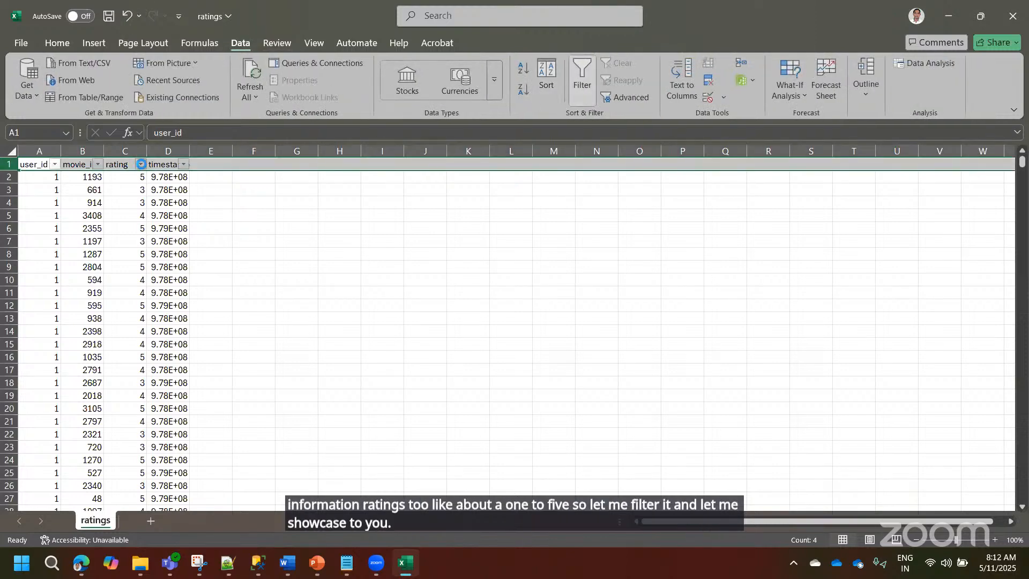
# - Check the values in the rating filter and fit the timestamp column to its contents
pyautogui.click(141, 165)
pyautogui.click(270, 240)
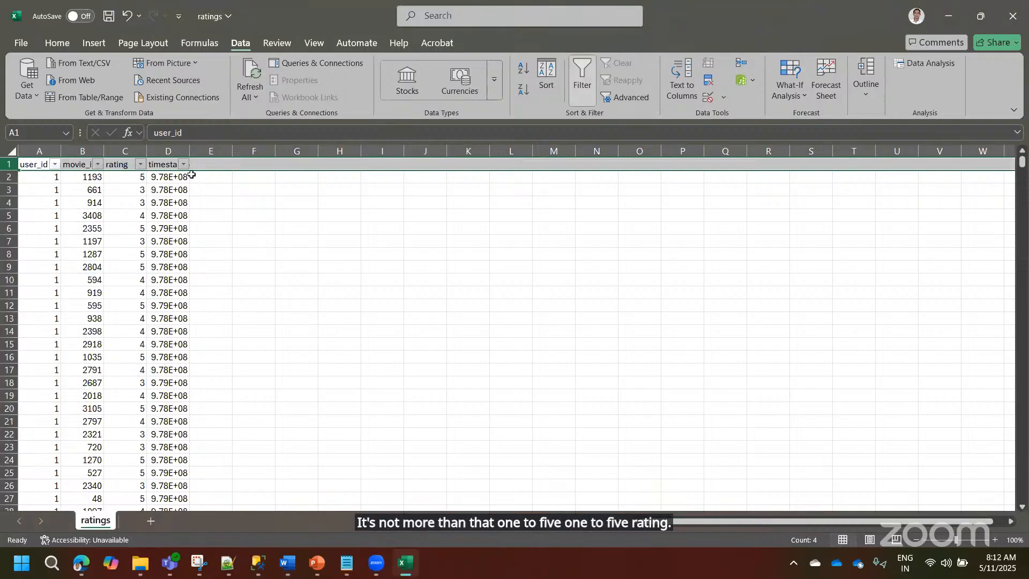
pyautogui.doubleClick(189, 150)
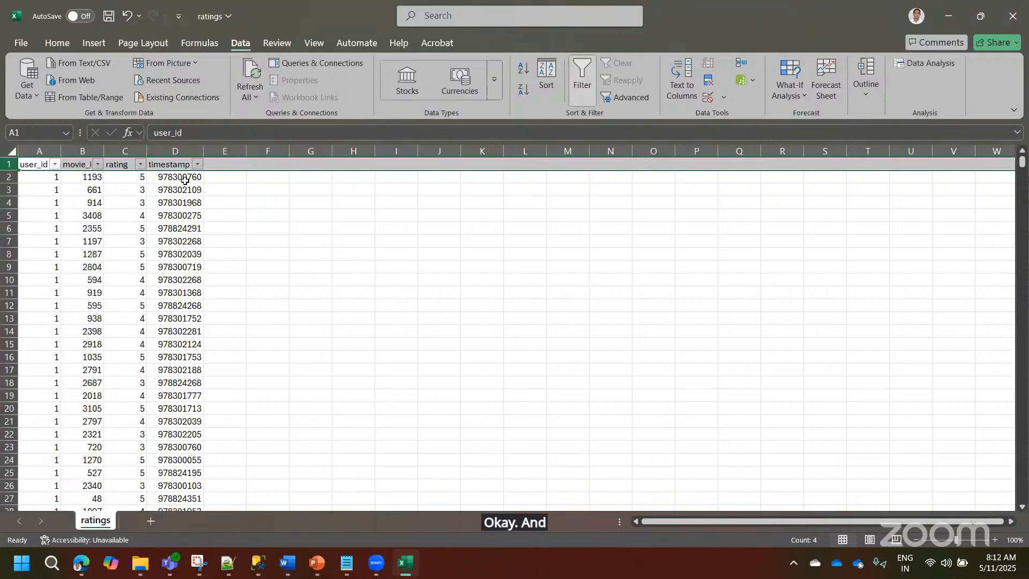
# - Examine the first timestamp value and the whole timestamp column, and close the ratings file without saving
pyautogui.click(184, 182)
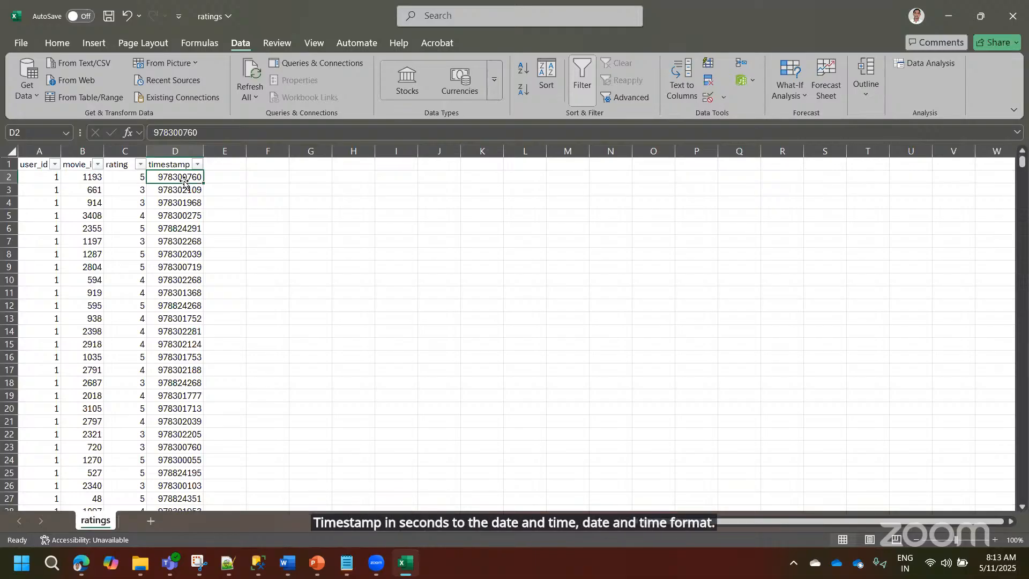
pyautogui.click(177, 150)
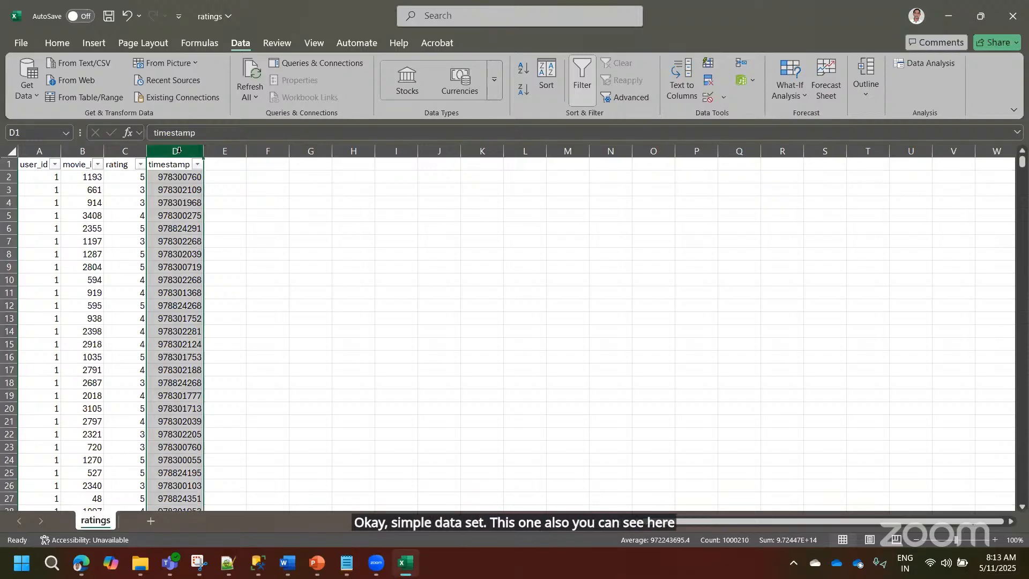
pyautogui.click(259, 253)
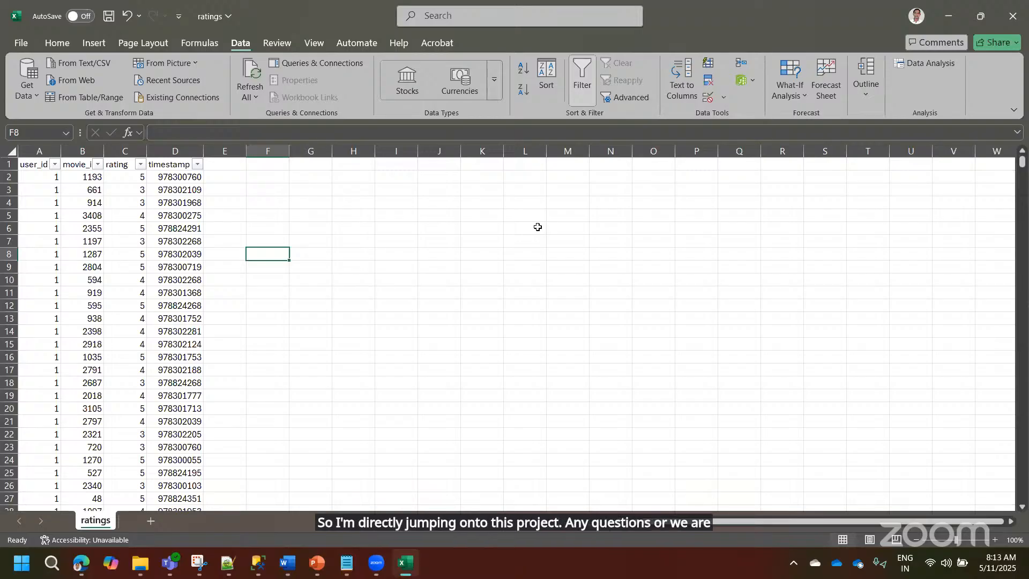
pyautogui.click(1021, 15)
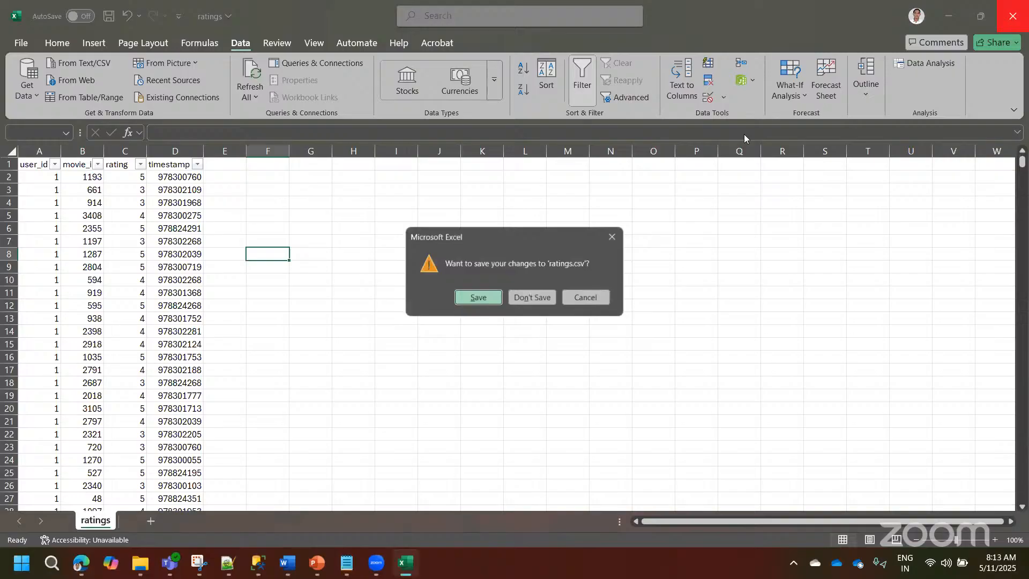
pyautogui.click(534, 302)
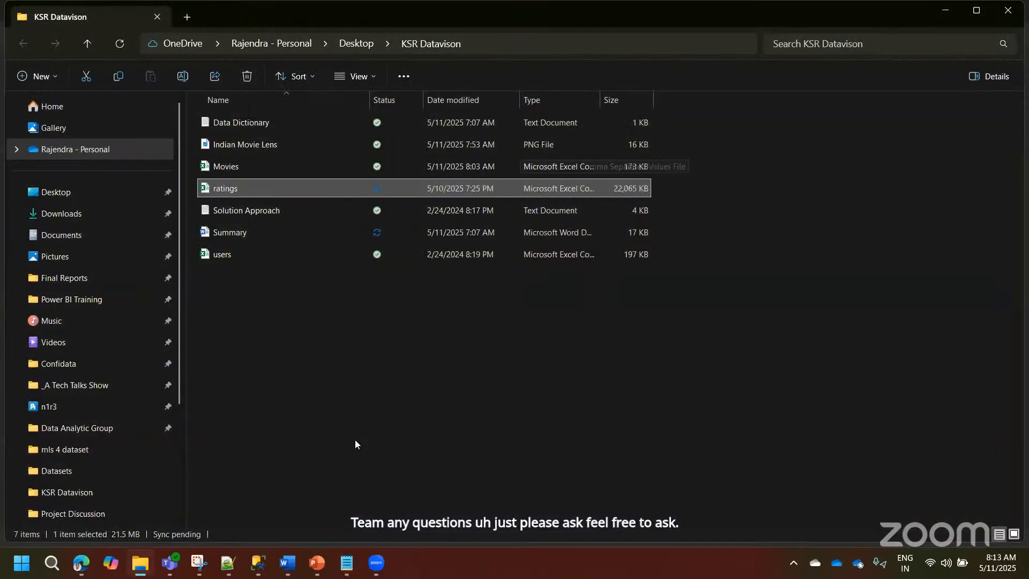
# - Switch to the workshop presentation in PowerPoint and look through the agenda, Section 1 and Power BI introduction slides
pyautogui.click(317, 563)
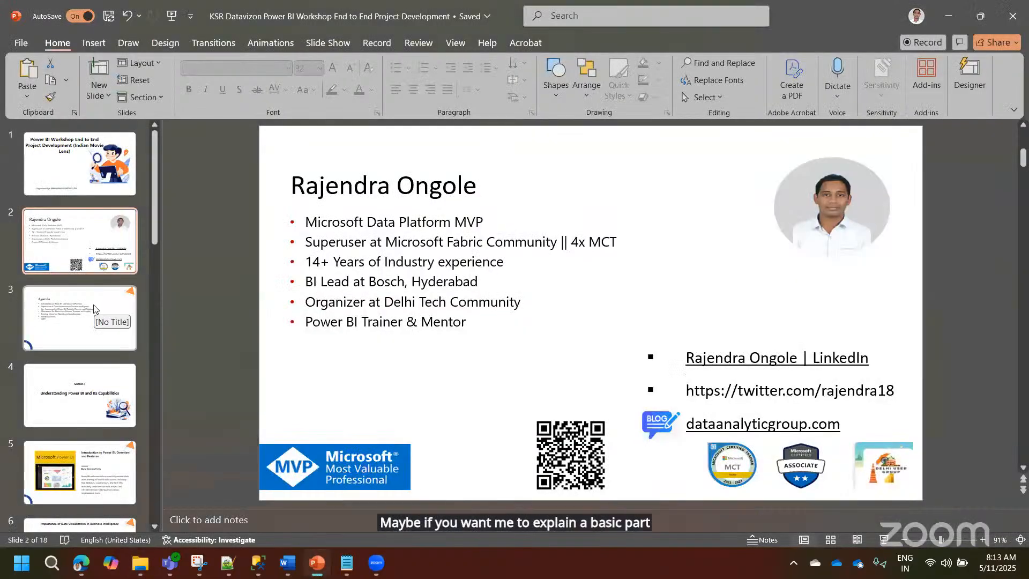
pyautogui.click(94, 308)
pyautogui.click(89, 395)
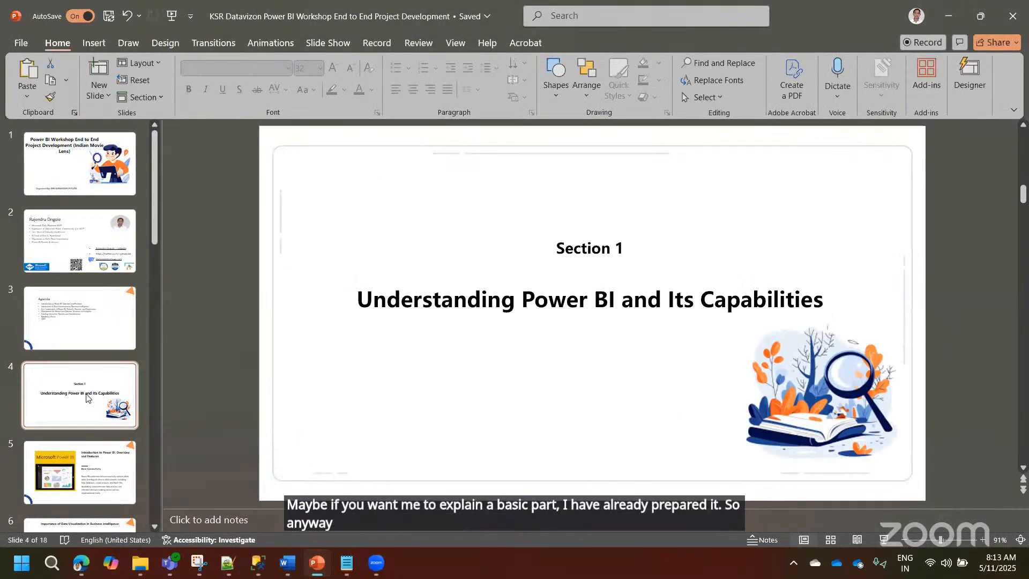
pyautogui.click(90, 475)
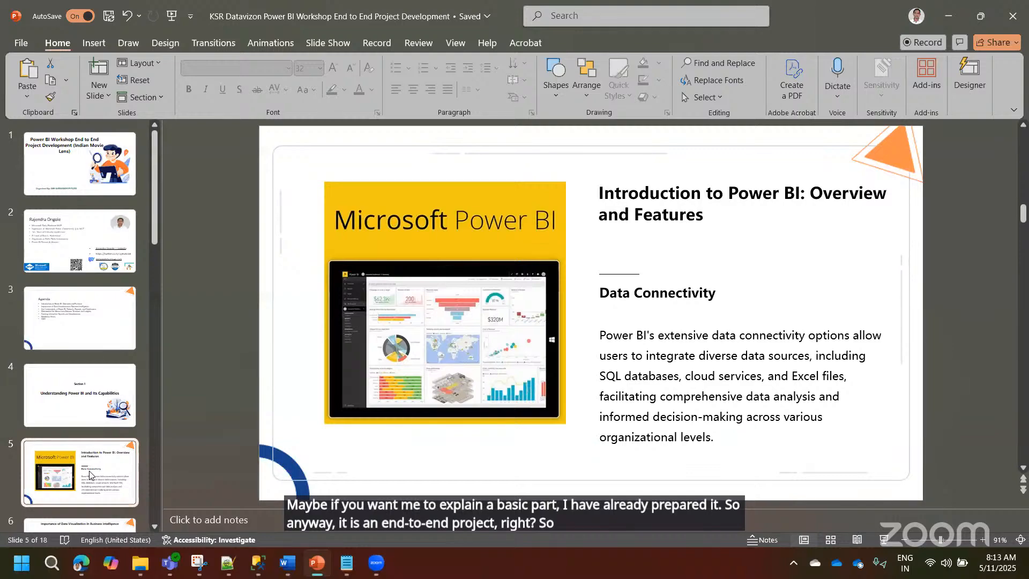
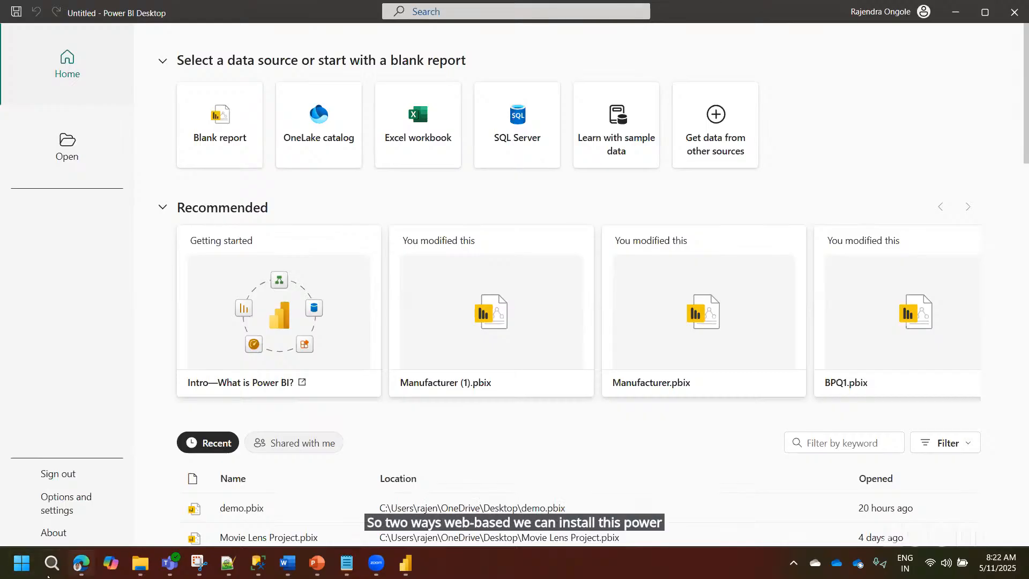
# - Search the computer for the Microsoft Store and open it
pyautogui.click(52, 565)
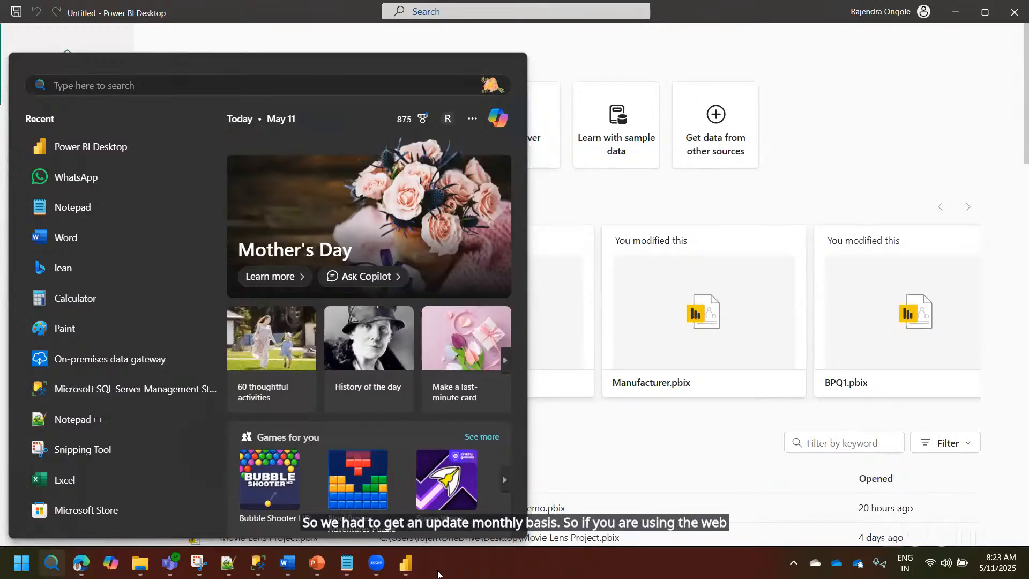
pyautogui.write('ms')
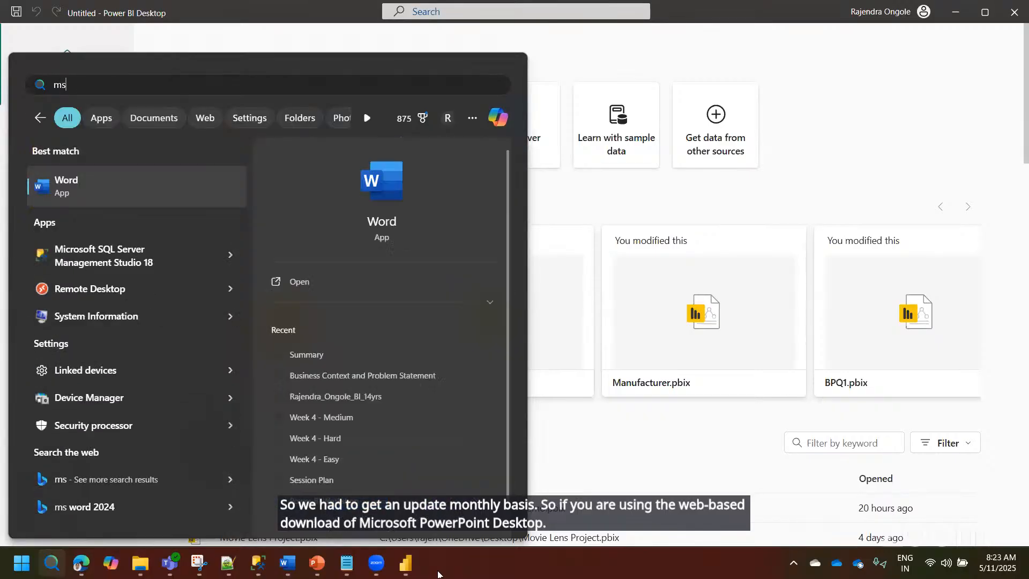
pyautogui.press('BackSpace')
pyautogui.press('BackSpace')
pyautogui.write('srote')
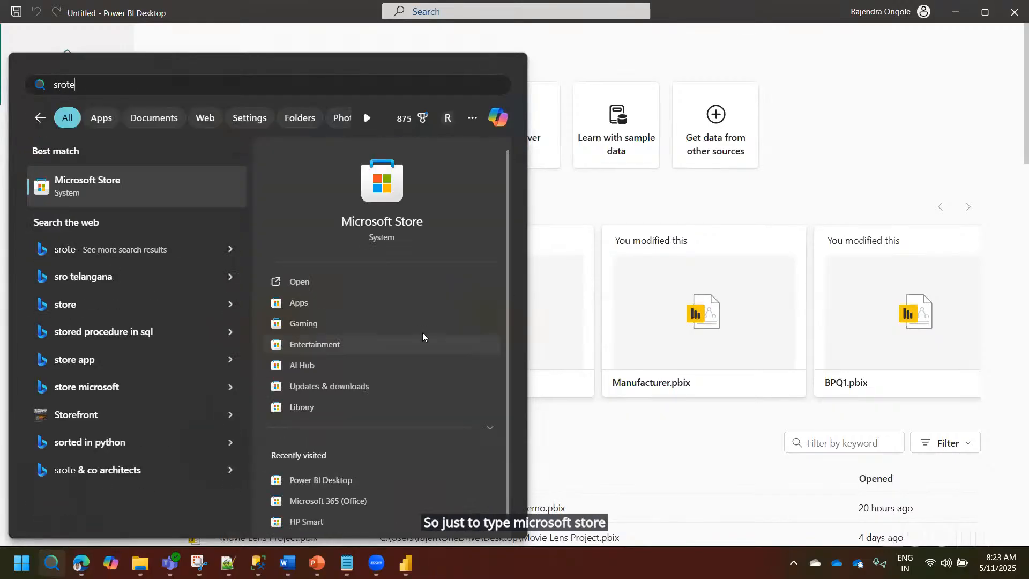
pyautogui.click(104, 182)
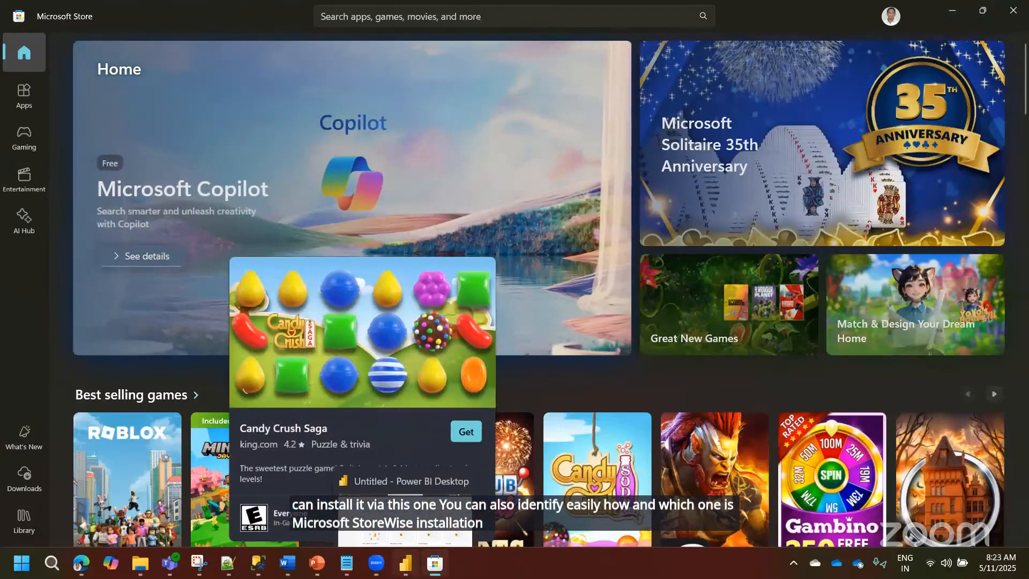
# - Search the Microsoft Store for "power bi desktop"
pyautogui.moveTo(404, 561)
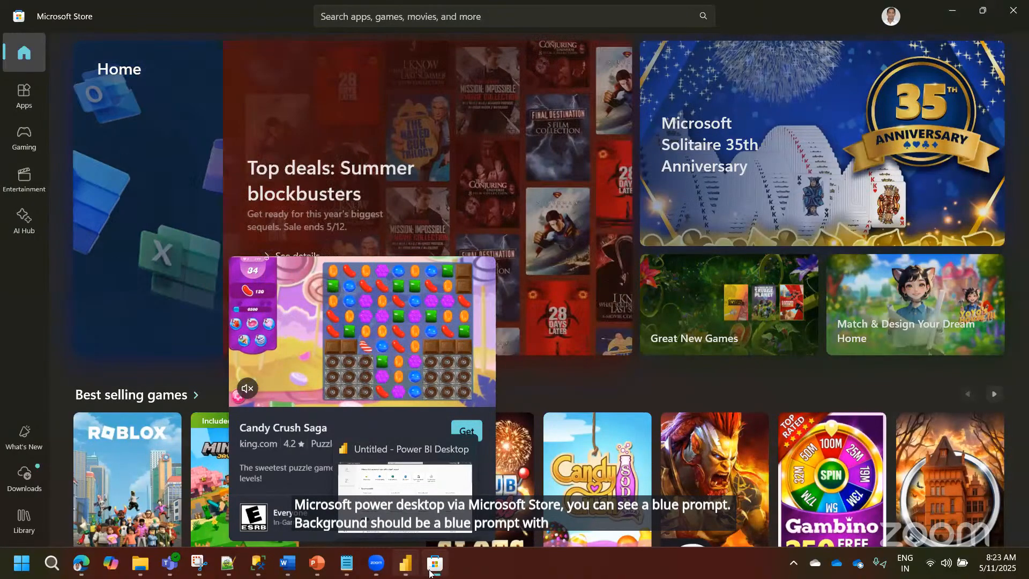
pyautogui.moveTo(433, 573)
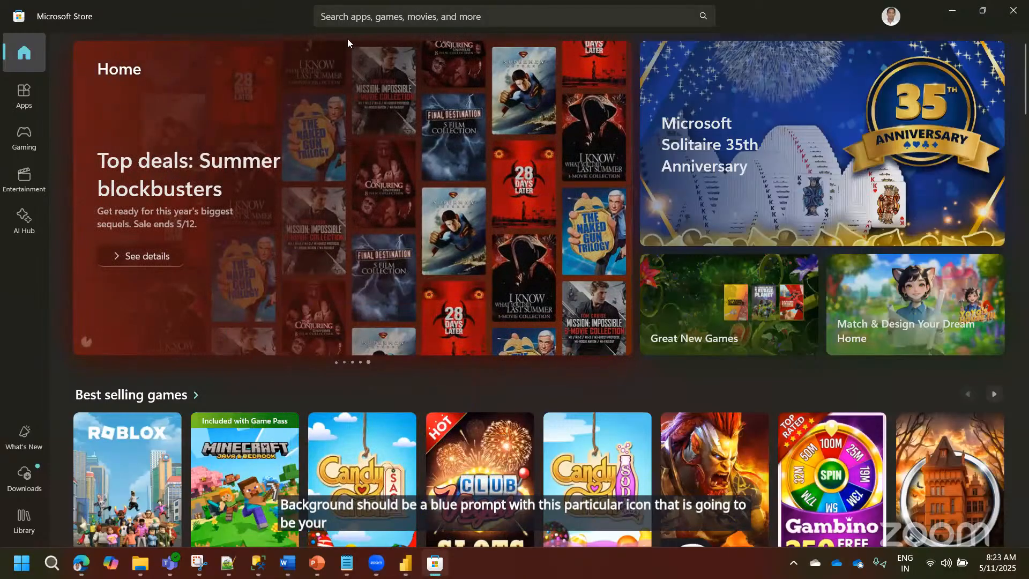
pyautogui.click(354, 16)
pyautogui.click(377, 47)
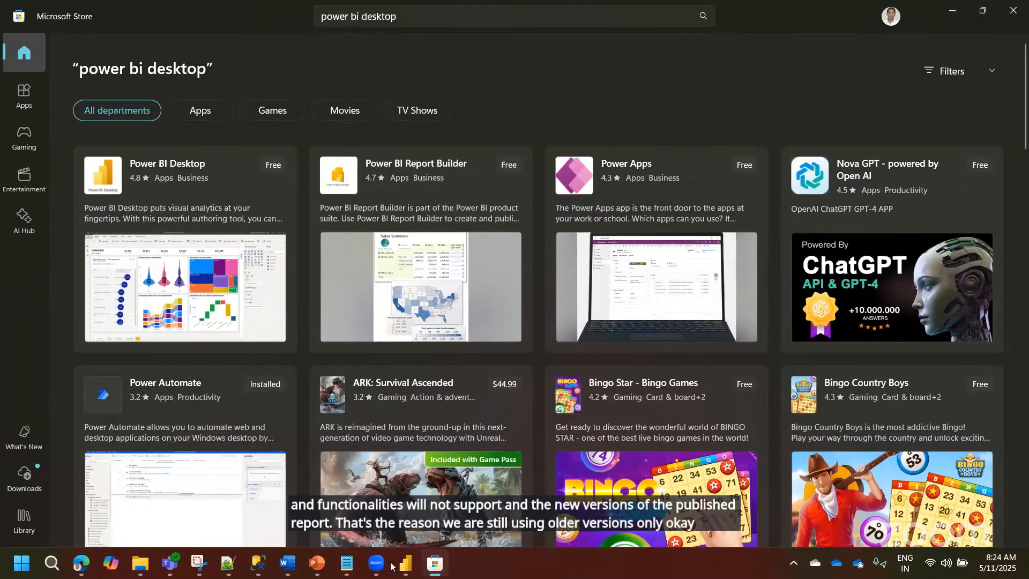
# - Switch back to Power BI Desktop and start a blank report
pyautogui.moveTo(397, 572)
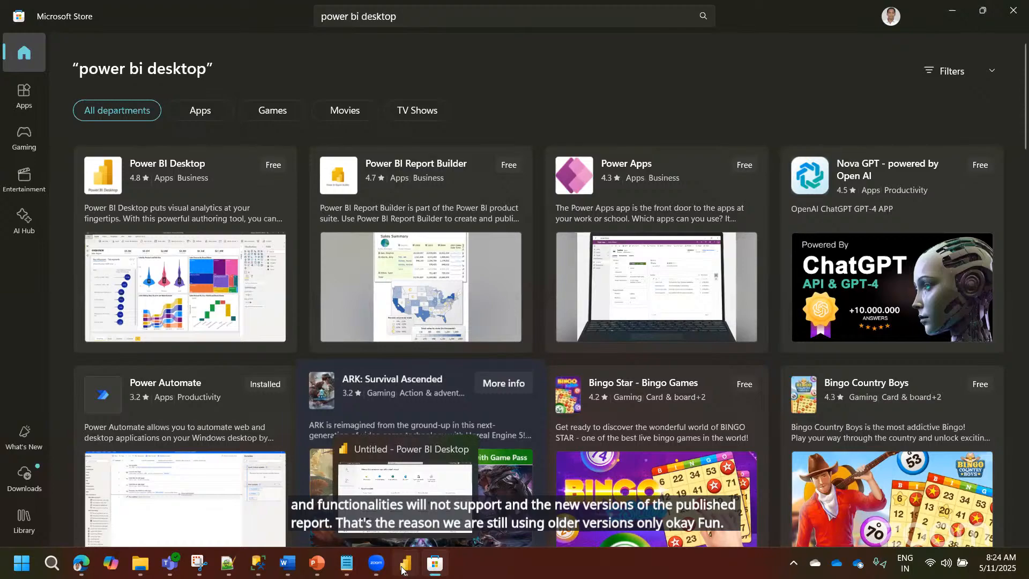
pyautogui.click(402, 570)
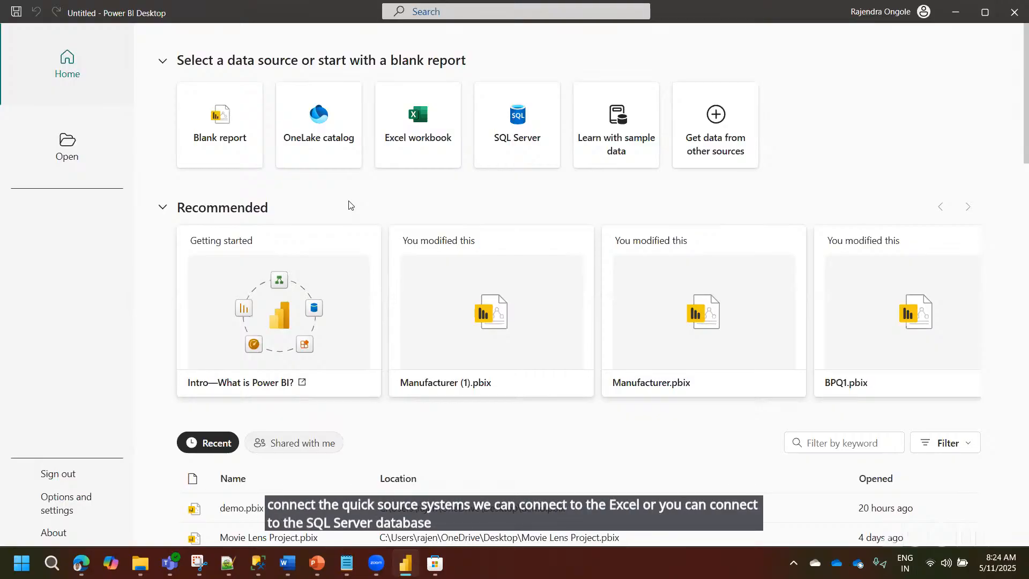
pyautogui.click(232, 142)
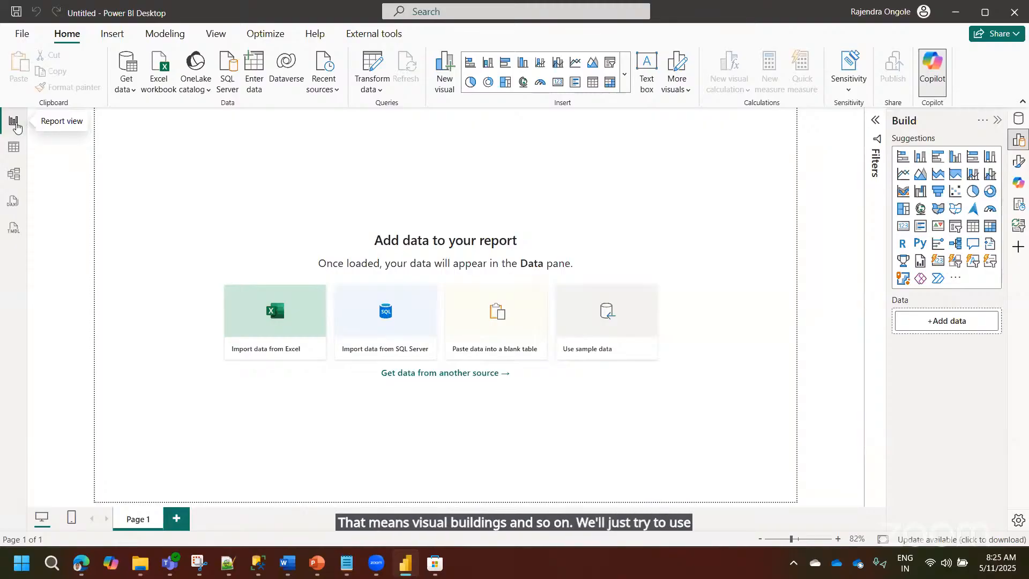
# - Look through the Table, Model, DAX query and TMDL views, and return to the Report view
pyautogui.click(14, 149)
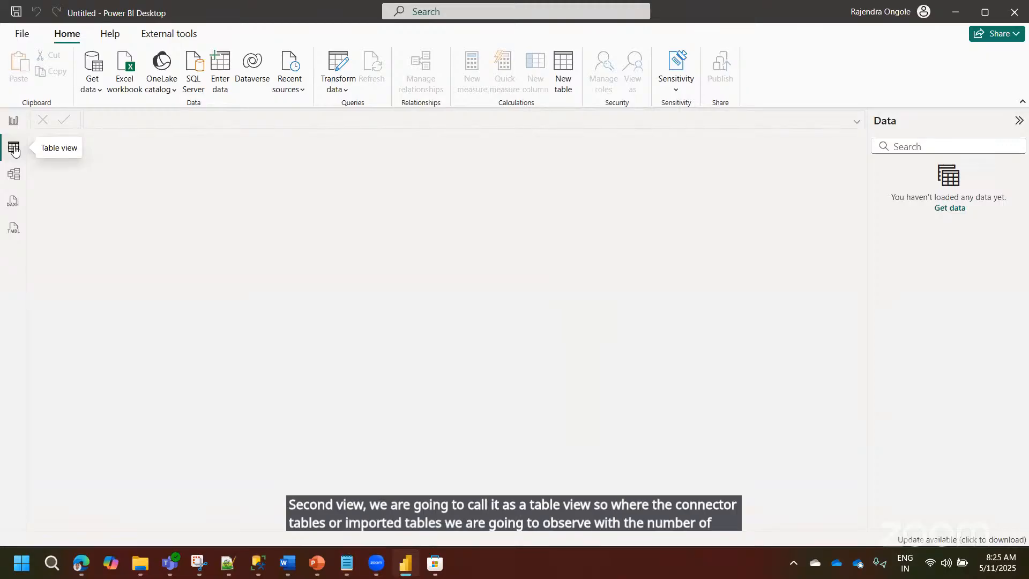
pyautogui.click(18, 175)
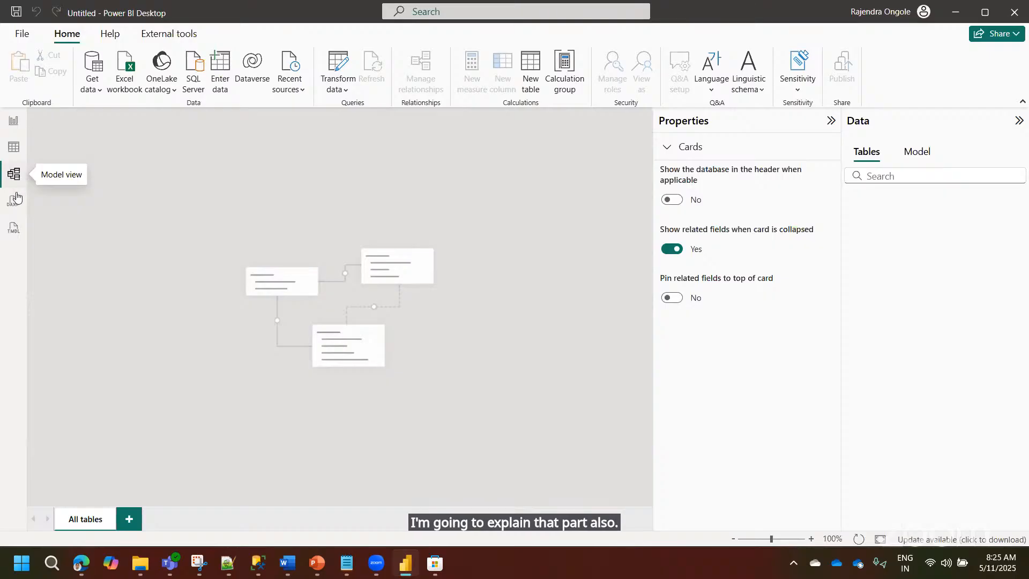
pyautogui.click(15, 202)
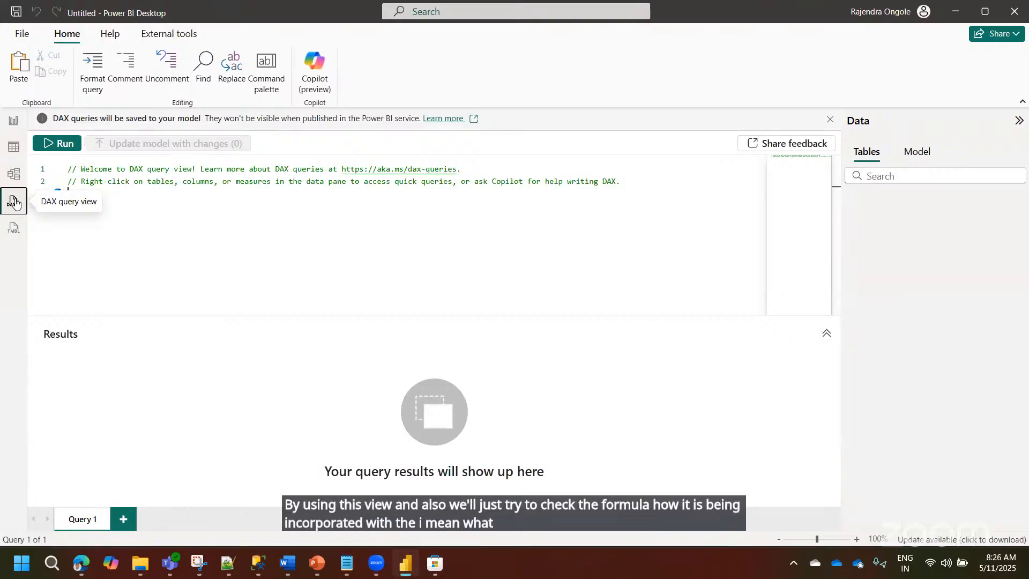
pyautogui.click(14, 227)
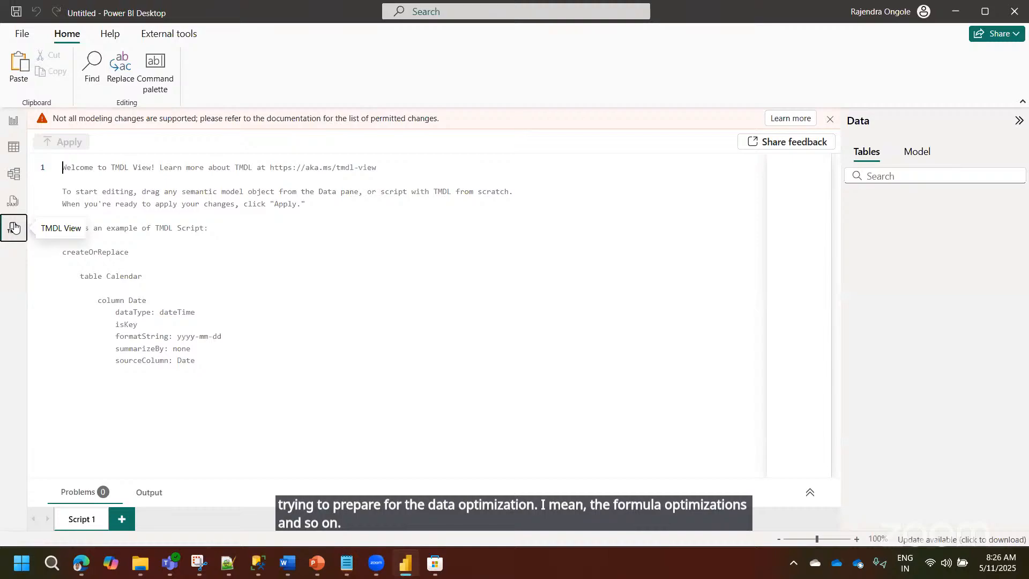
pyautogui.click(14, 122)
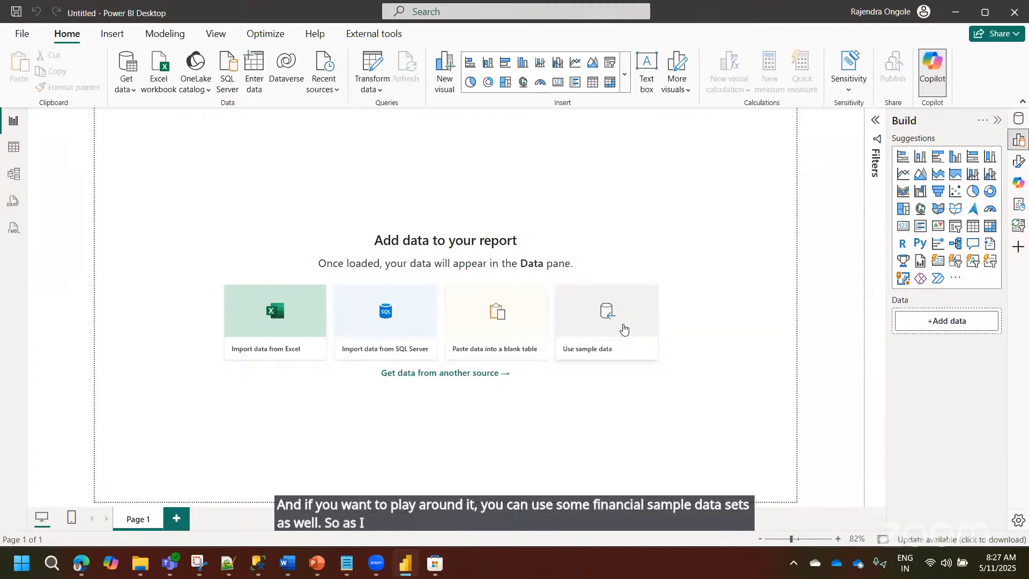
# - Open the complete list of data connectors and search it for "post"
pyautogui.click(127, 85)
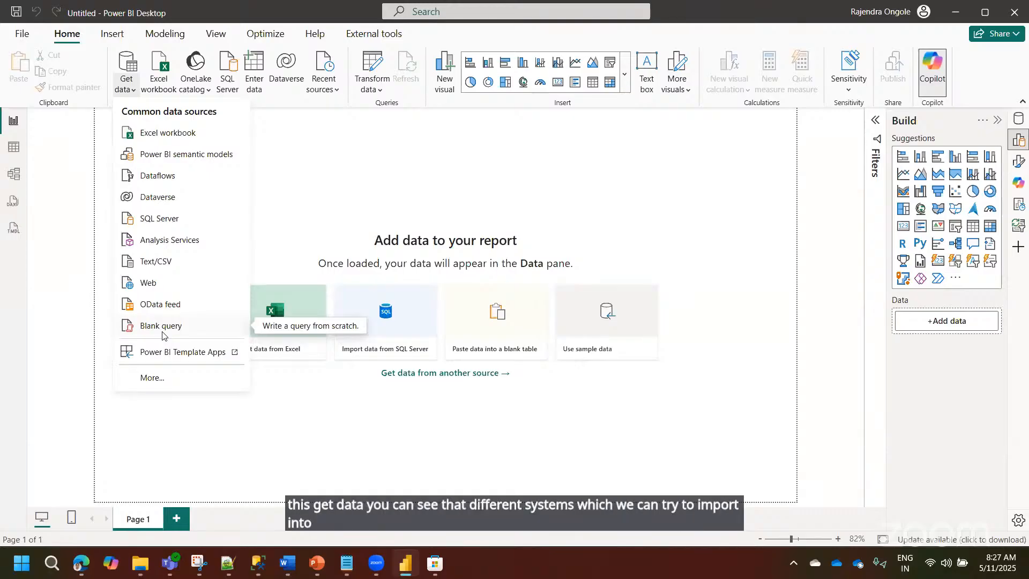
pyautogui.click(159, 383)
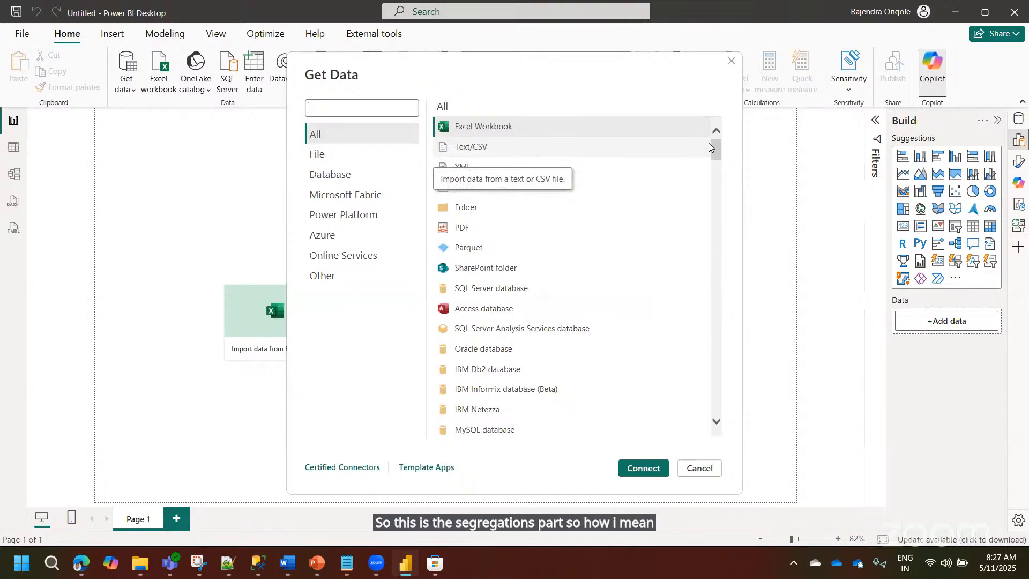
pyautogui.moveTo(716, 151)
pyautogui.mouseDown()
pyautogui.moveTo(731, 293)
pyautogui.moveTo(720, 145)
pyautogui.mouseUp()
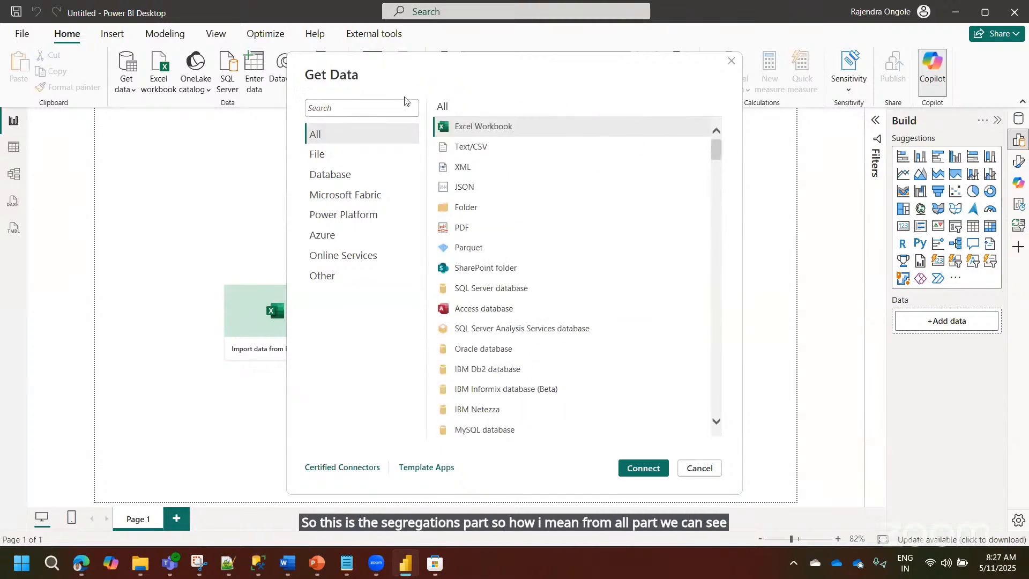
pyautogui.click(368, 103)
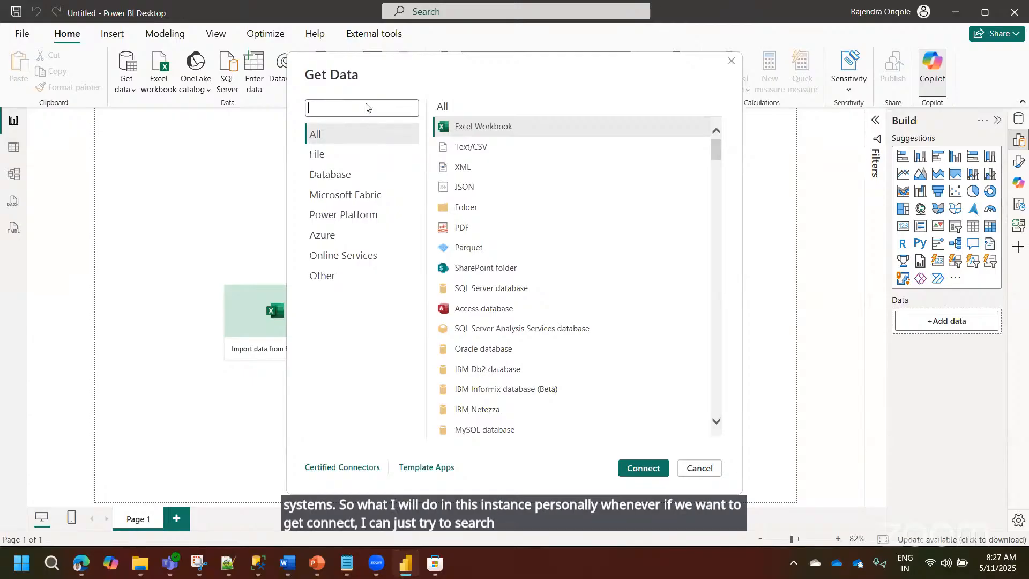
pyautogui.write('post')
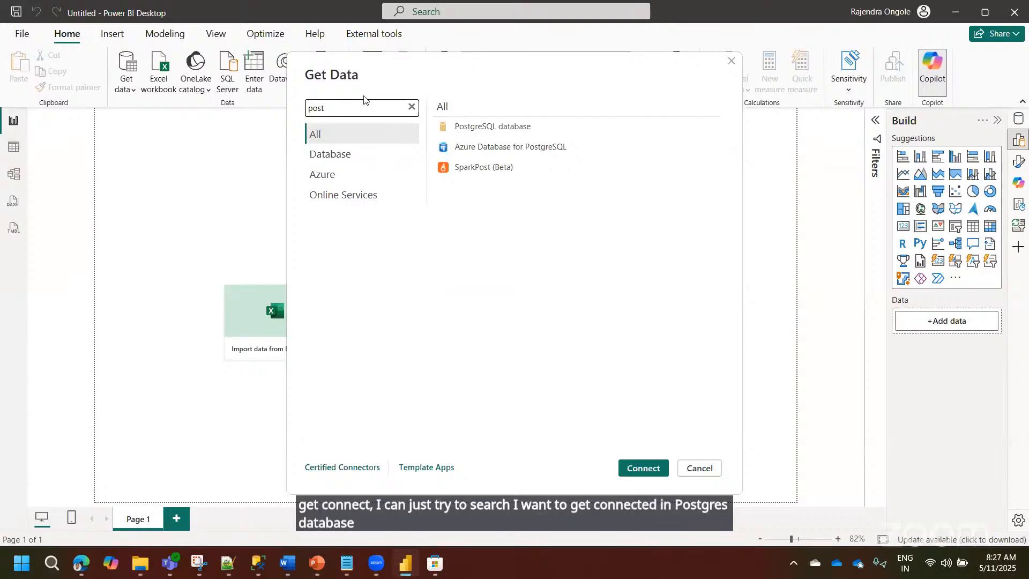
# - Search the data connectors for "datave", clear the search, and close the connector list without connecting
pyautogui.press('BackSpace')
pyautogui.press('BackSpace')
pyautogui.press('BackSpace')
pyautogui.press('BackSpace')
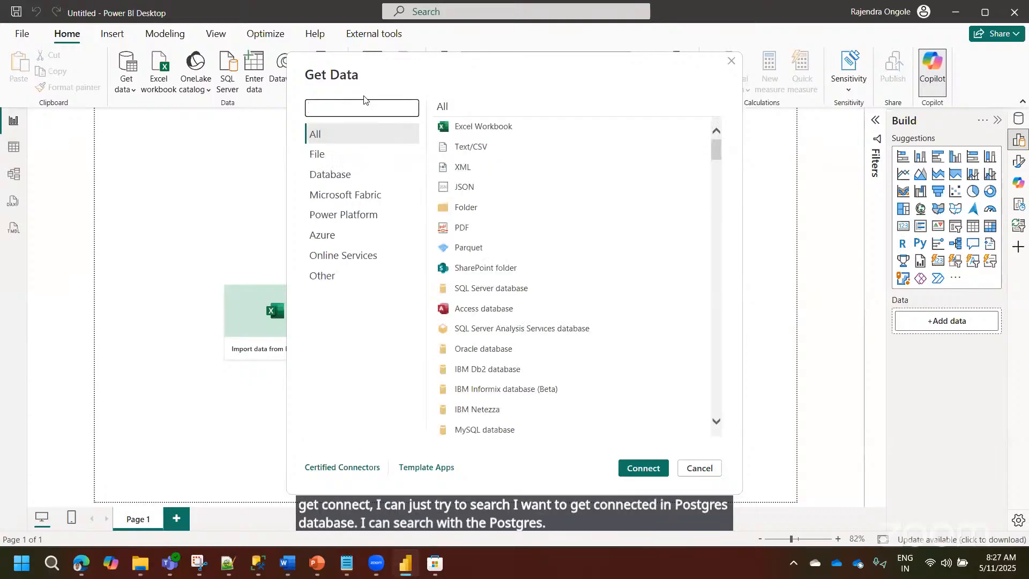
pyautogui.write('dat')
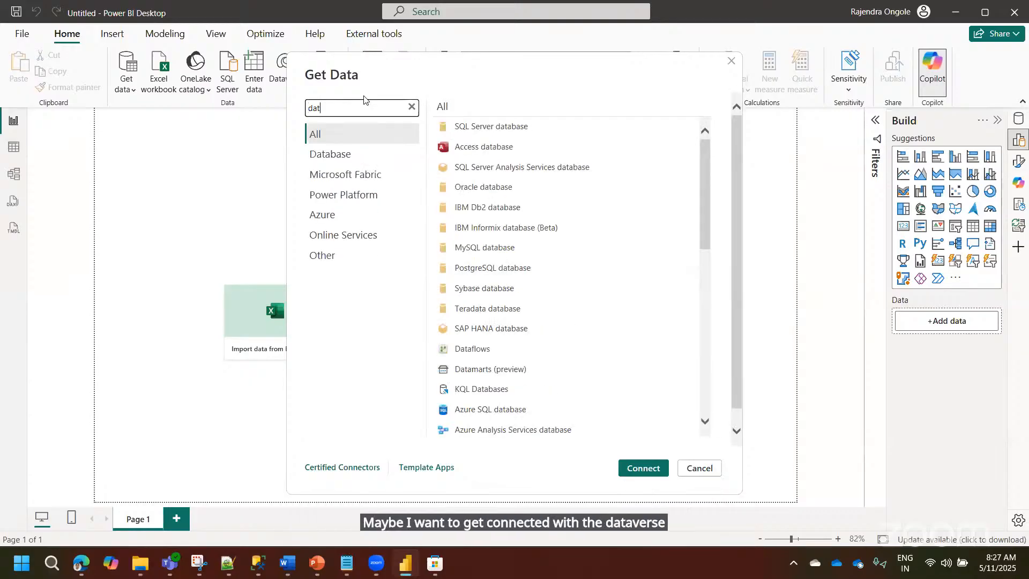
pyautogui.write('ave')
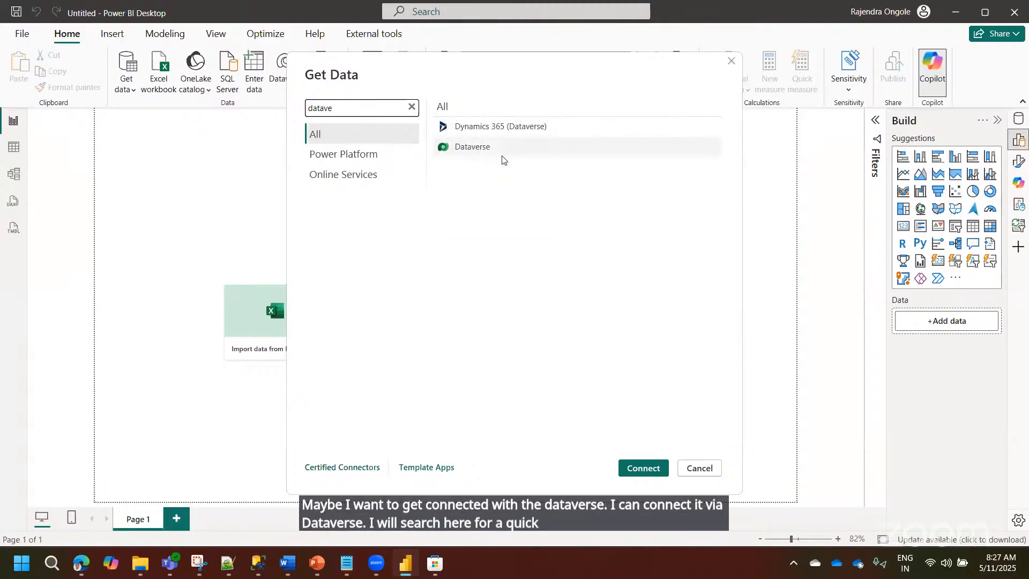
pyautogui.hotkey('ctrl', 'a')
pyautogui.press('BackSpace')
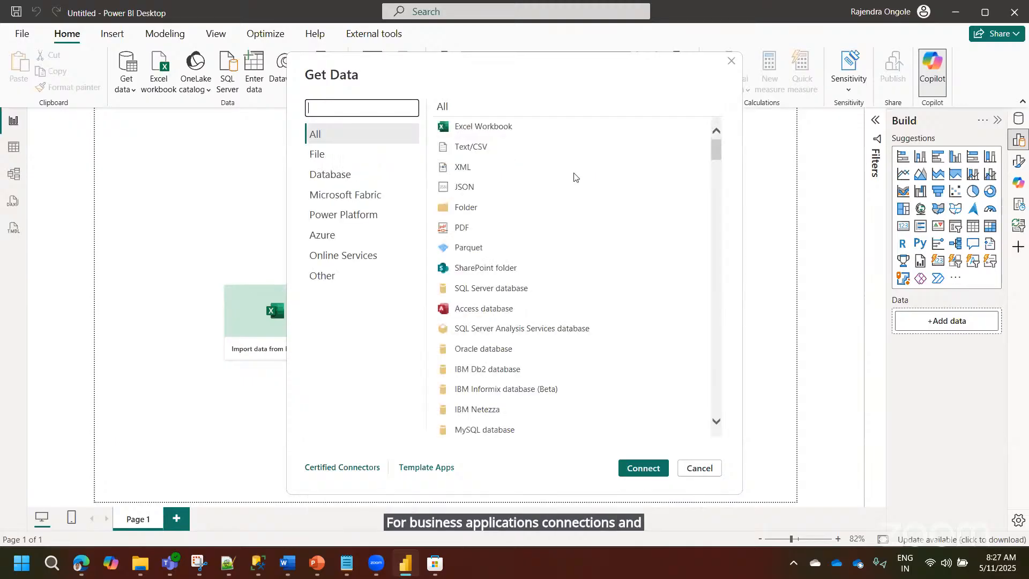
pyautogui.click(700, 468)
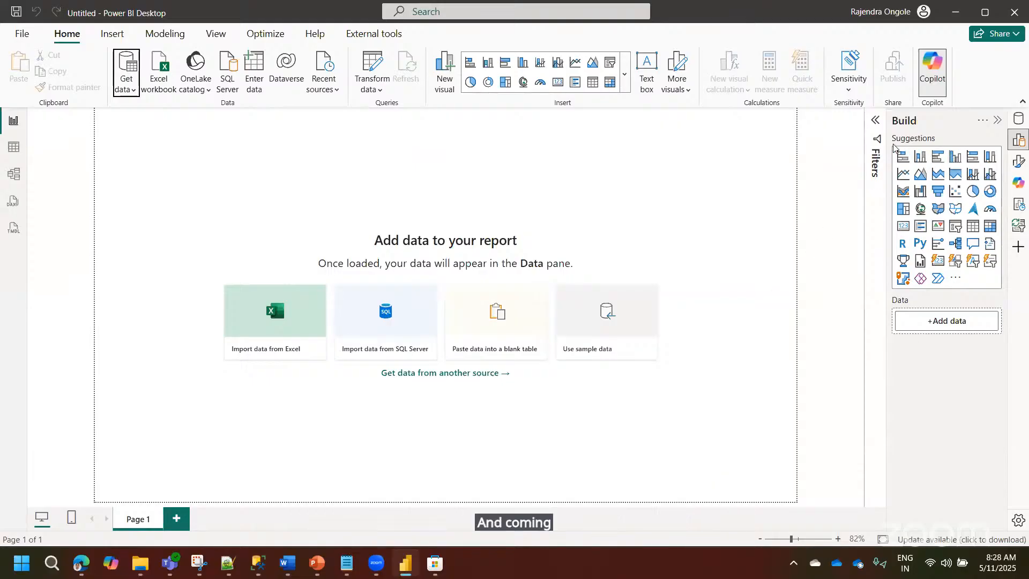
# - Expand the report's filters, place a trial stacked bar chart on the page to examine its visual-level filters, and delete the chart
pyautogui.click(875, 120)
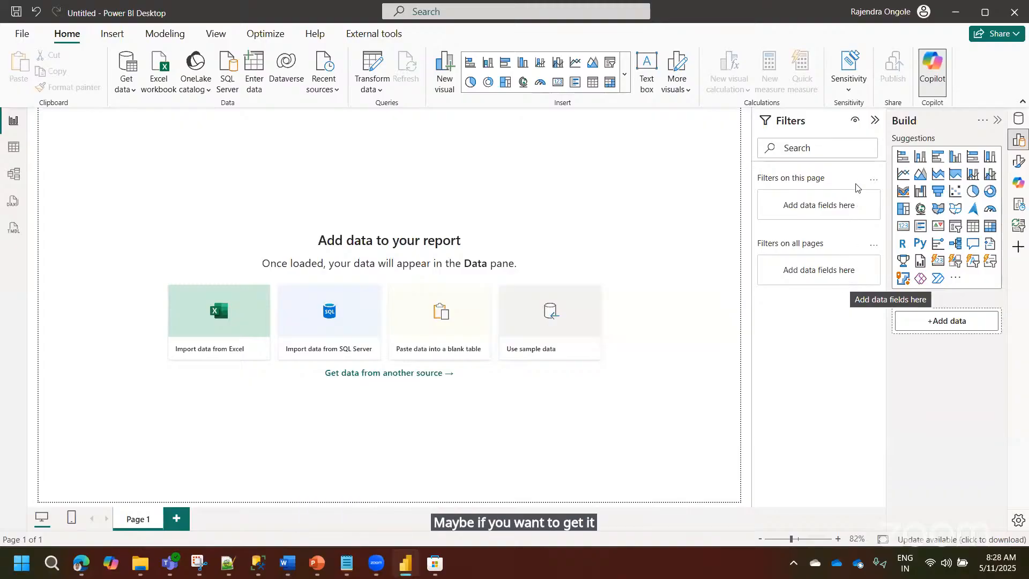
pyautogui.click(903, 156)
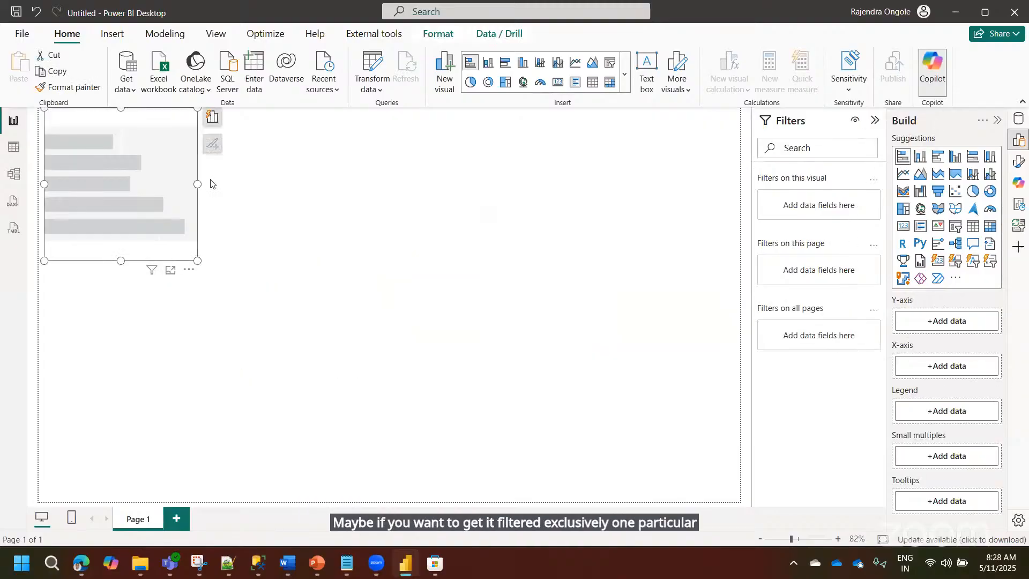
pyautogui.moveTo(119, 182); pyautogui.dragTo(213, 247)
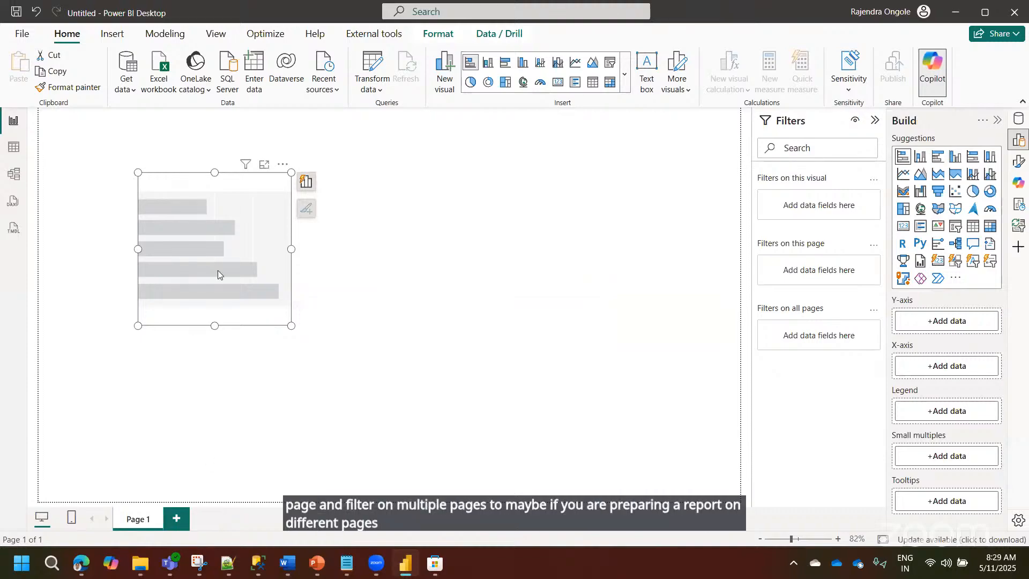
pyautogui.press('Delete')
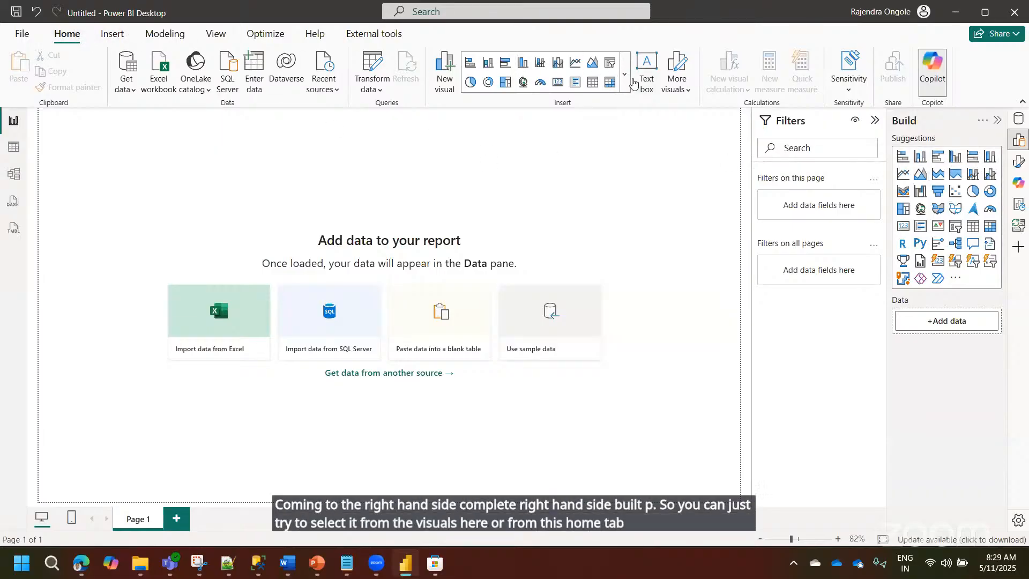
# - Look through the full gallery of built-in visuals and open the store for getting more visuals
pyautogui.click(626, 91)
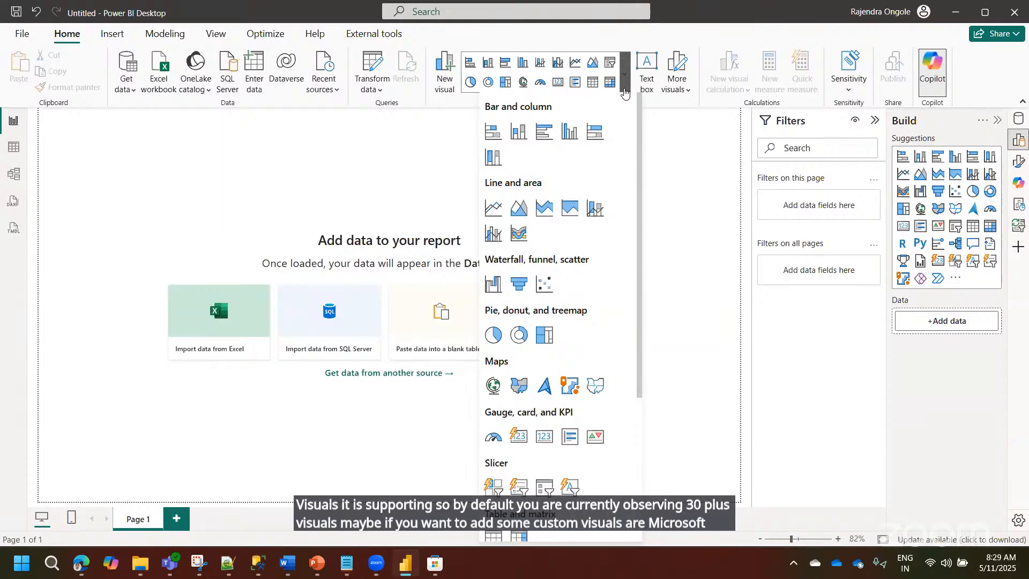
pyautogui.moveTo(638, 292); pyautogui.dragTo(641, 489)
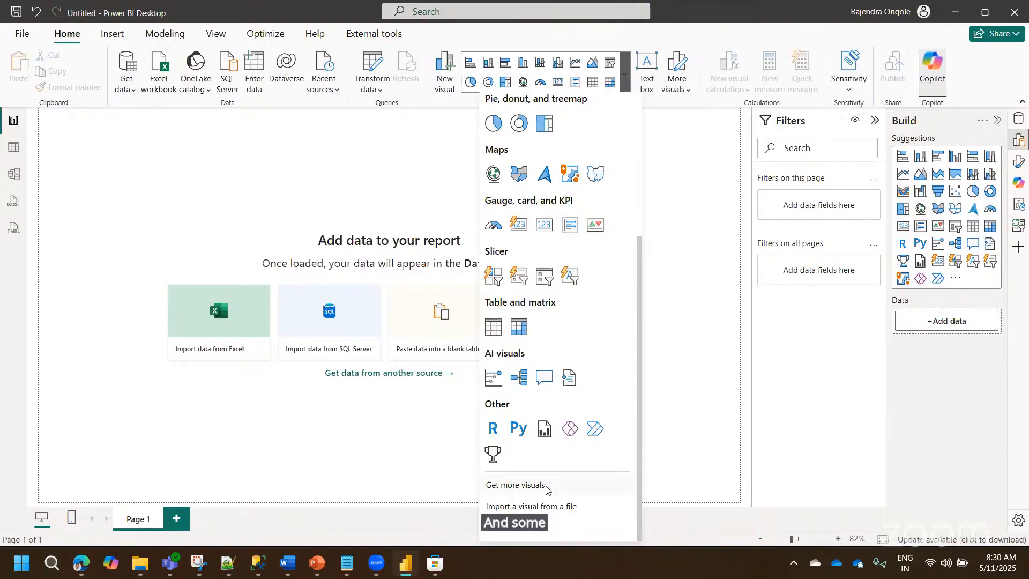
pyautogui.click(547, 487)
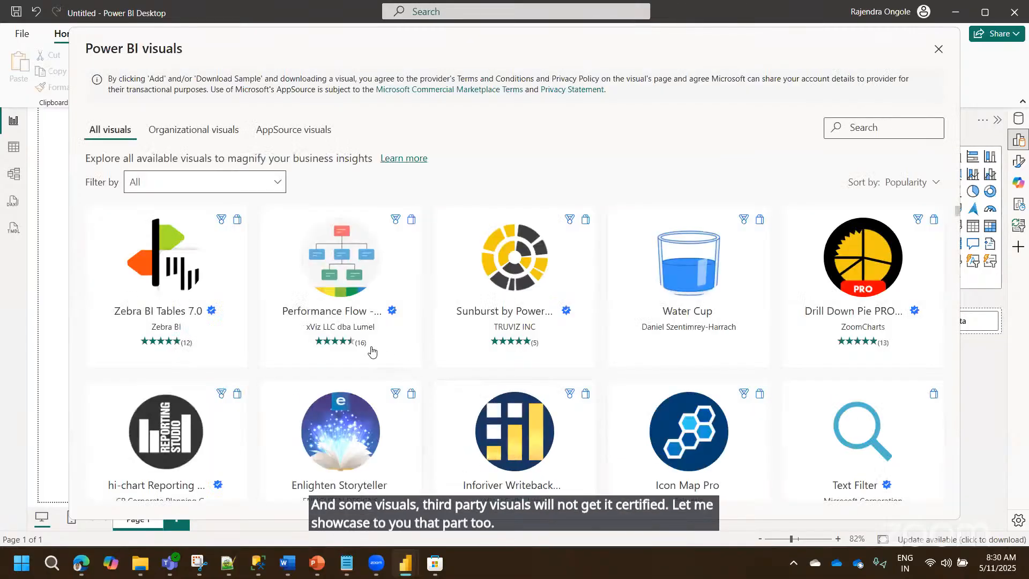
# - Compare all available visuals with the organizational visuals in the store, and close it without adding any
pyautogui.moveTo(395, 287)
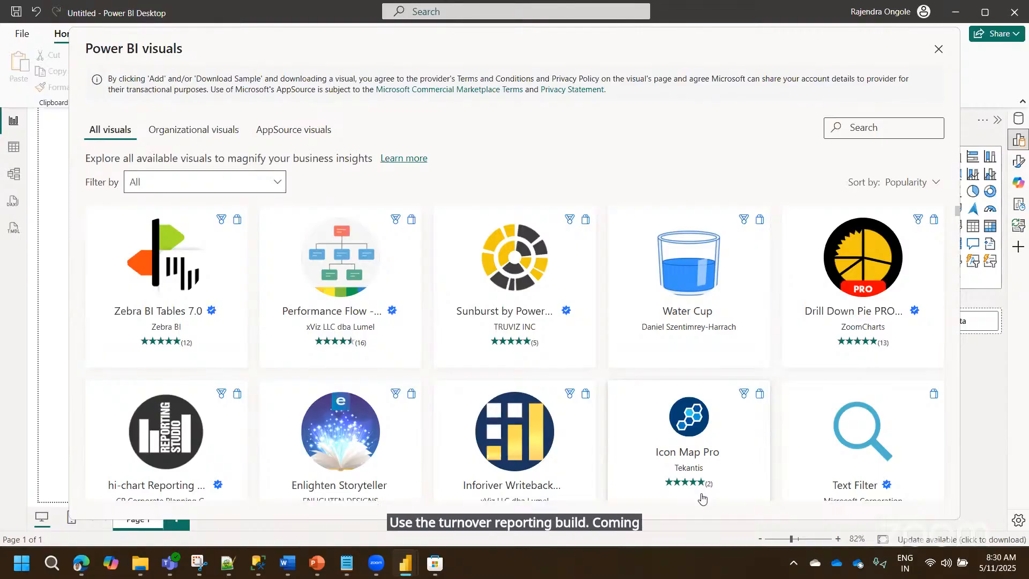
pyautogui.click(192, 135)
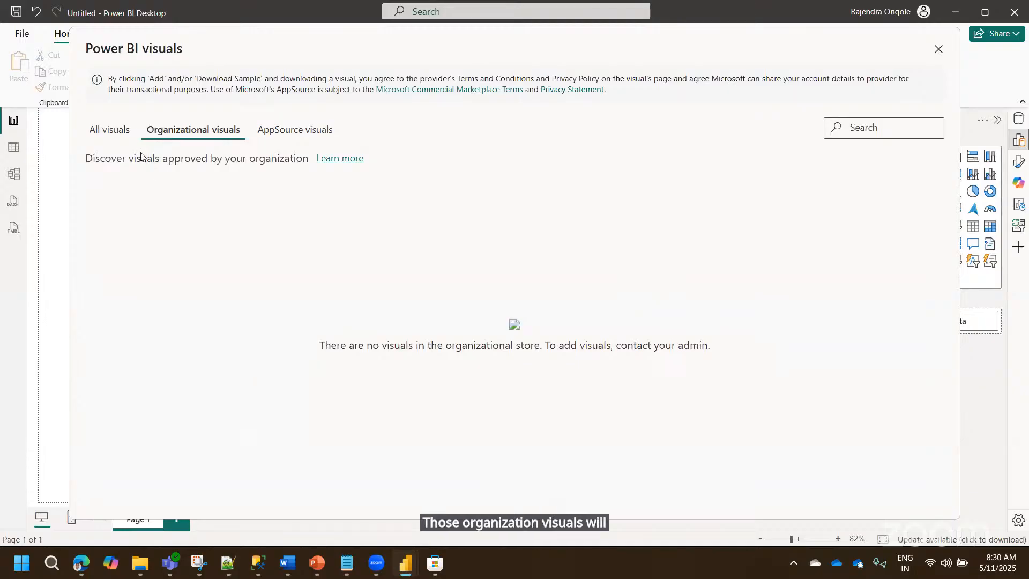
pyautogui.click(117, 132)
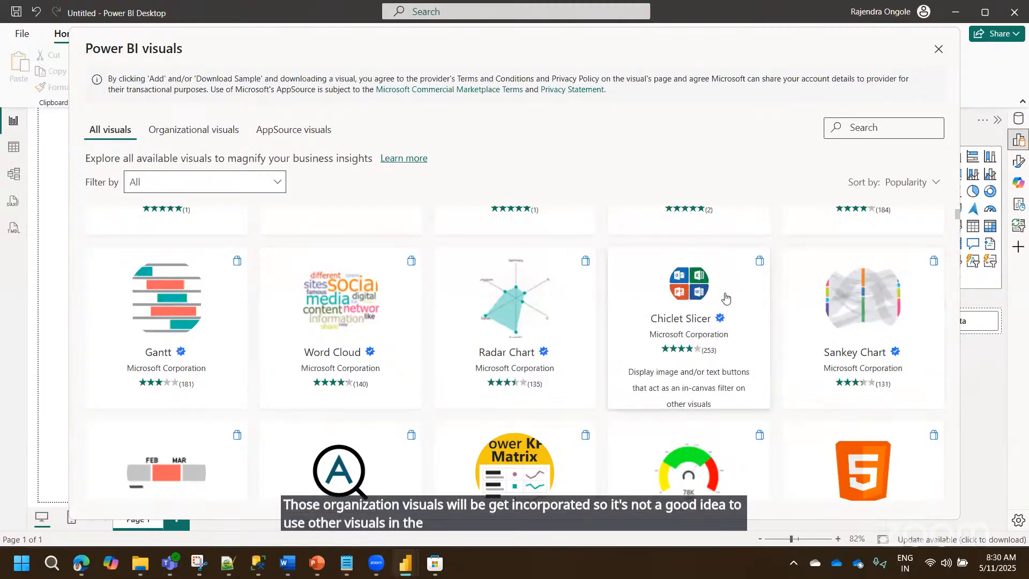
pyautogui.click(184, 131)
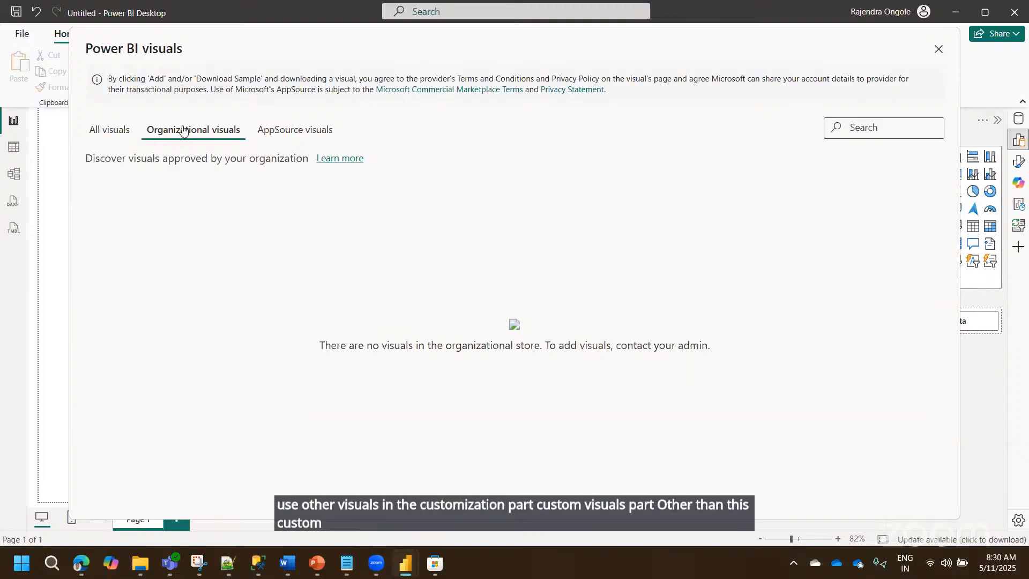
pyautogui.click(115, 130)
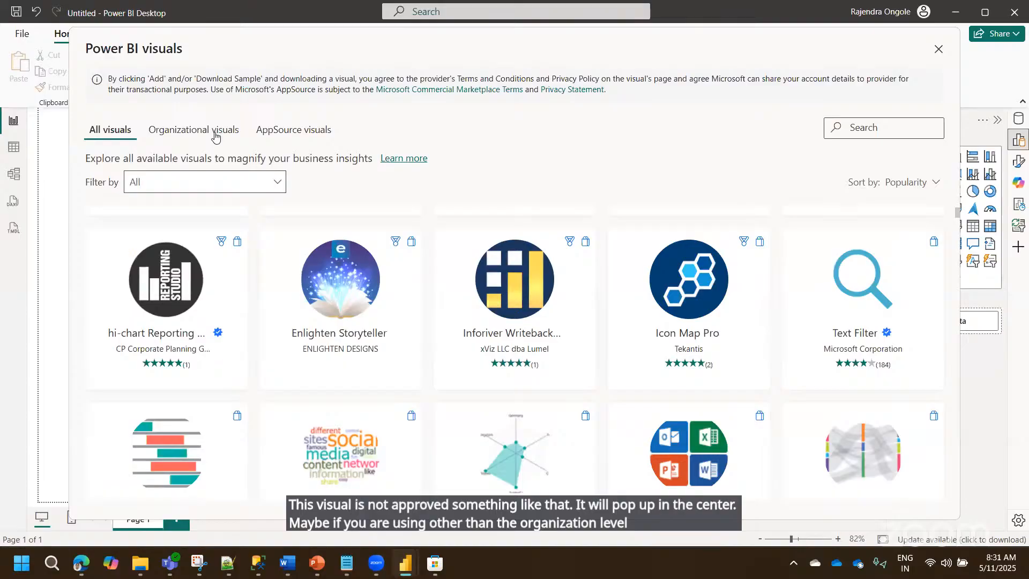
pyautogui.click(939, 49)
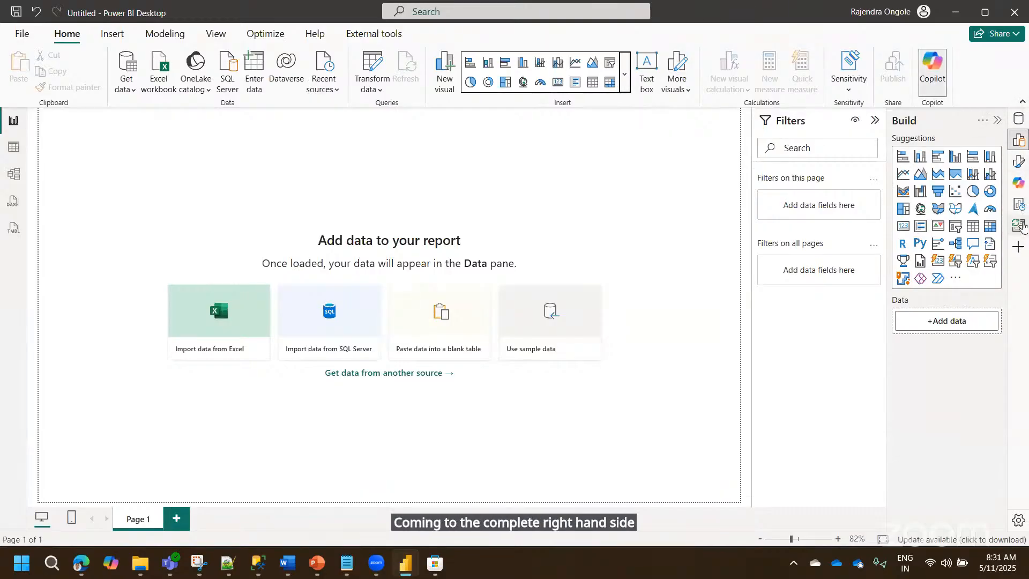
# - Show the Data and Format panes beside the Build pane, and briefly open the Copilot pane before closing it
pyautogui.click(1023, 119)
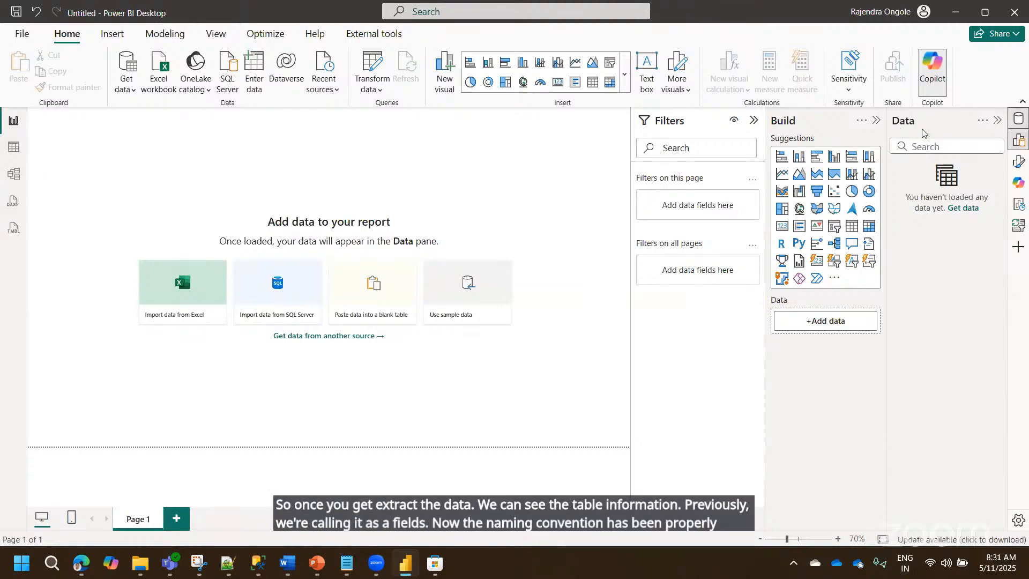
pyautogui.click(1021, 142)
pyautogui.click(1021, 142)
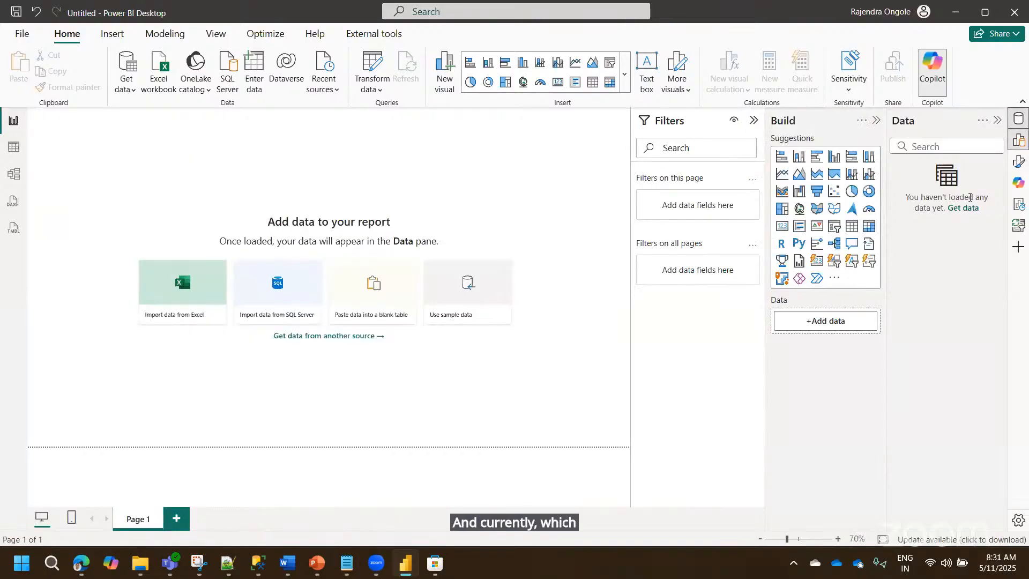
pyautogui.click(1020, 163)
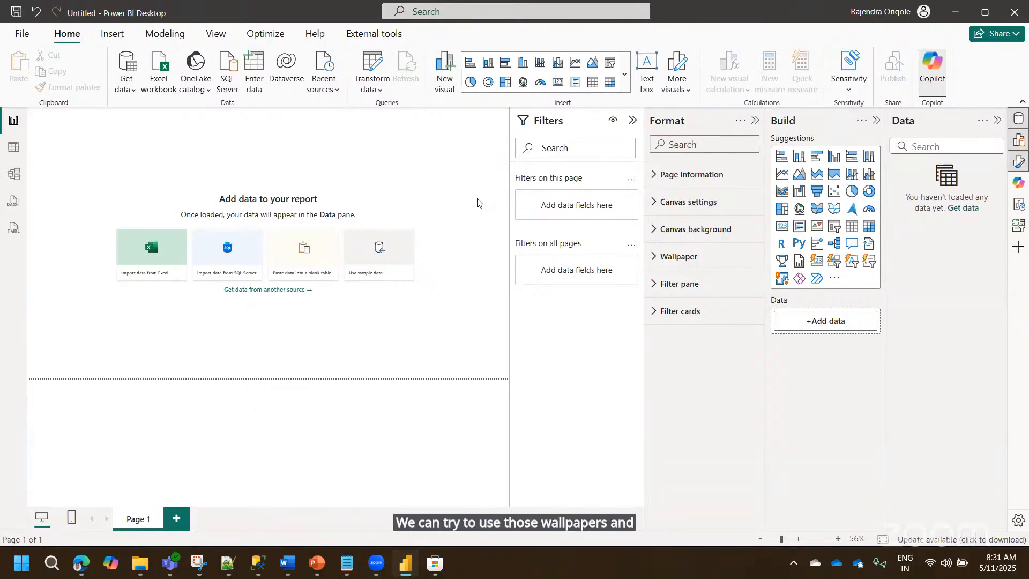
pyautogui.click(1019, 185)
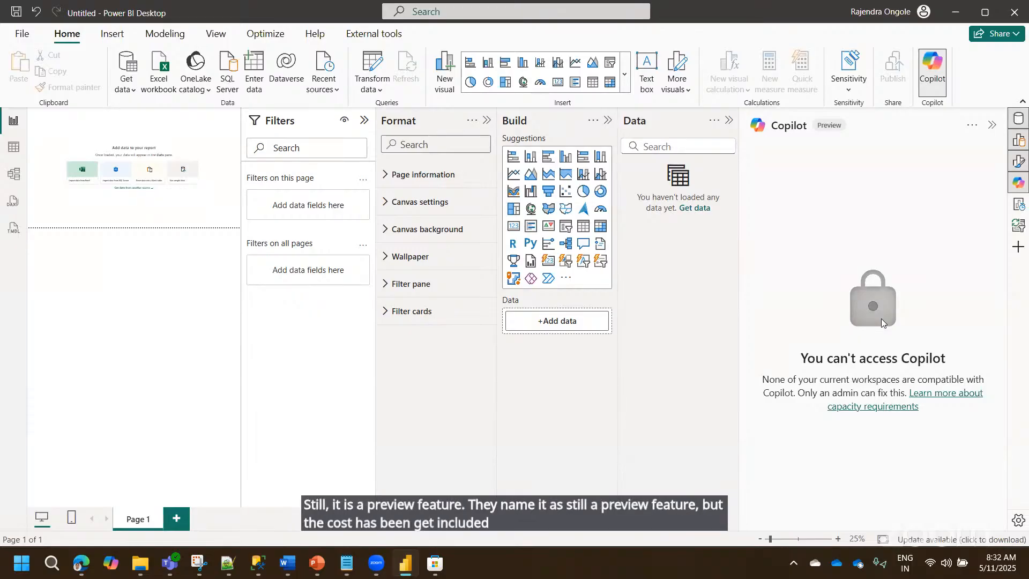
pyautogui.click(992, 125)
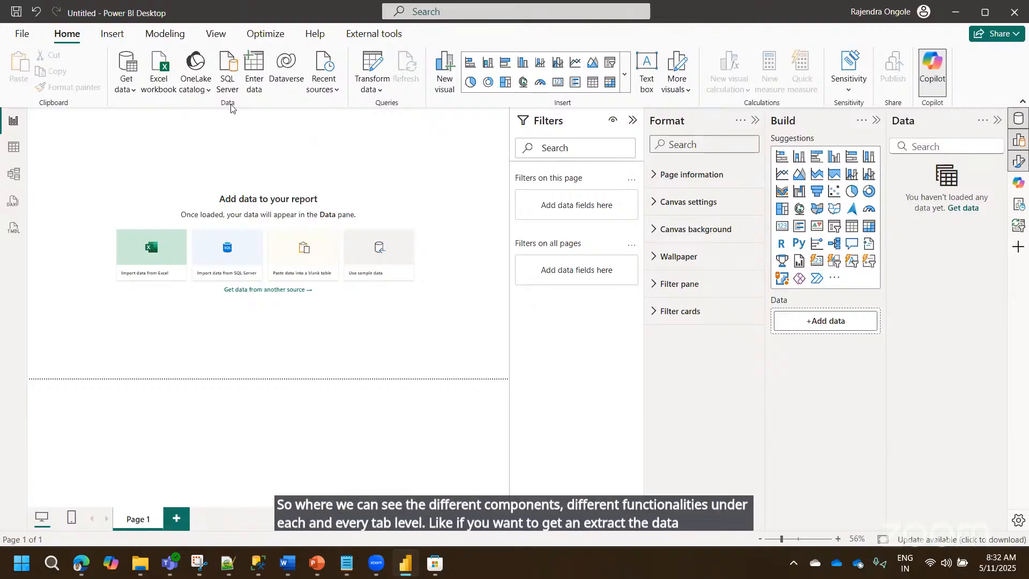
# - Open the Power Query Editor for a first look, restore its window to a smaller size, and close it without applying changes
pyautogui.click(372, 89)
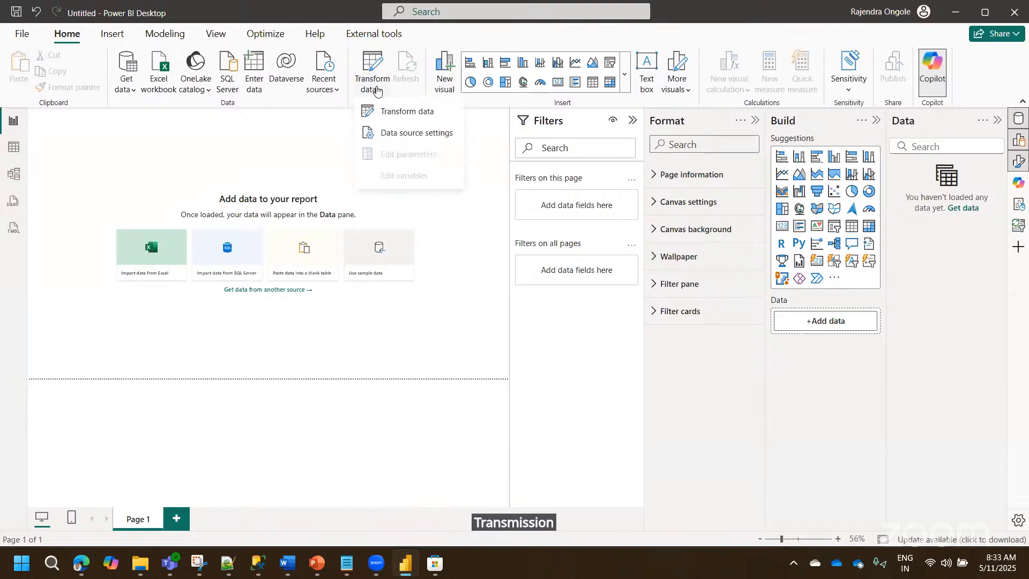
pyautogui.click(414, 113)
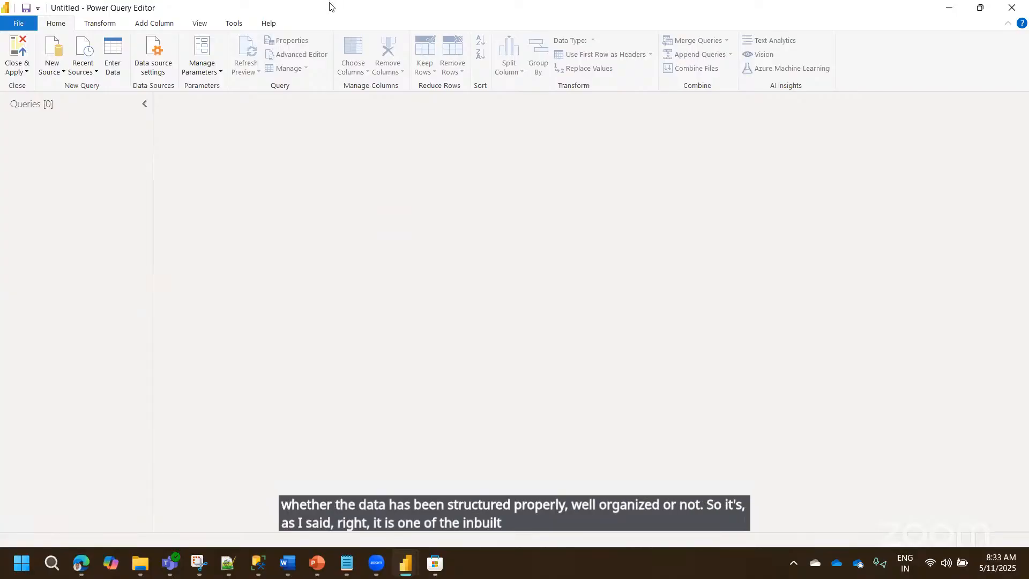
pyautogui.moveTo(374, 9); pyautogui.dragTo(393, 92)
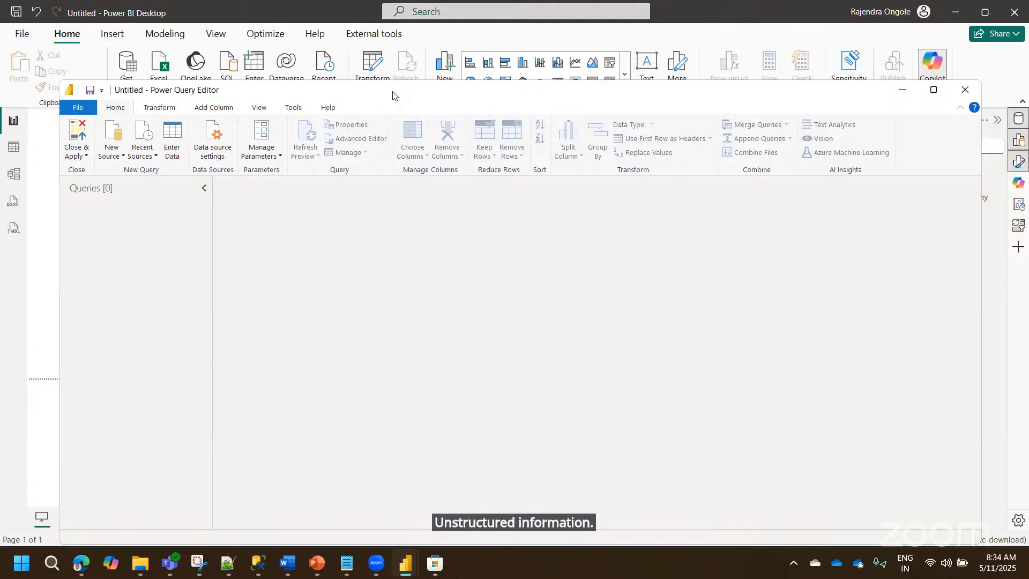
pyautogui.click(78, 156)
pyautogui.click(71, 159)
pyautogui.click(69, 161)
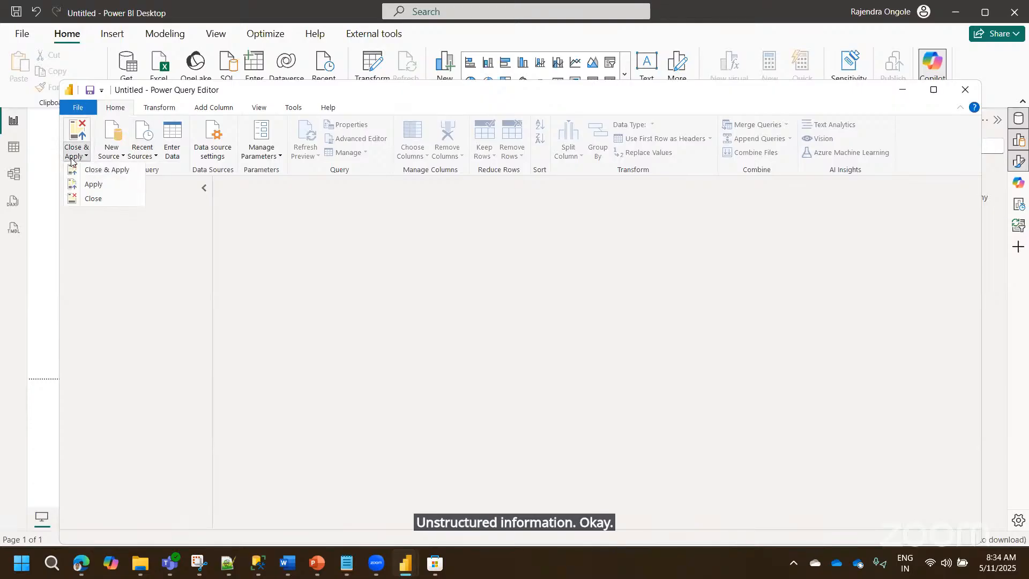
pyautogui.click(89, 201)
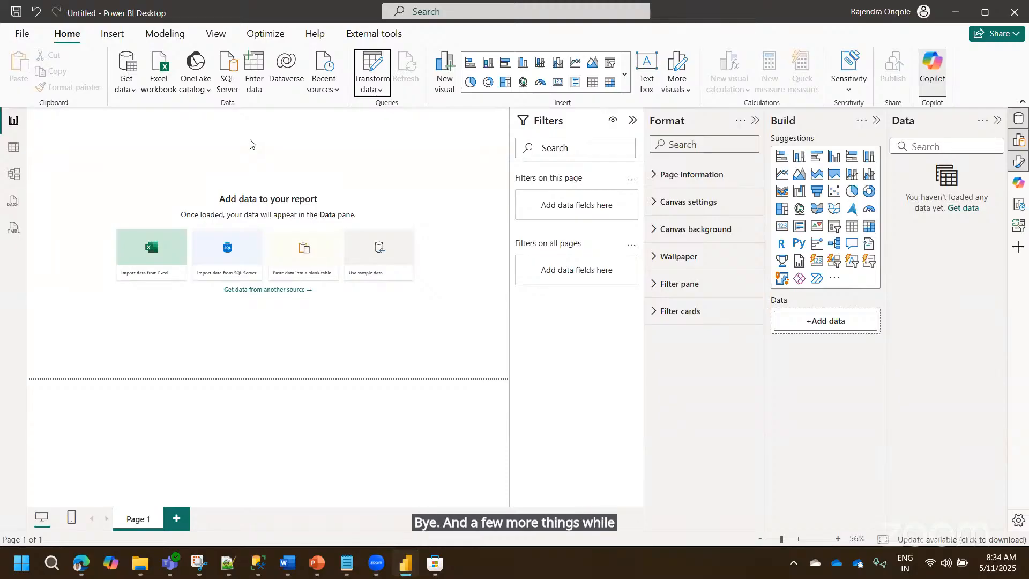
# - Review the preview features in the global options, cancel without changing them, and collapse the Filters pane
pyautogui.click(22, 36)
pyautogui.click(52, 496)
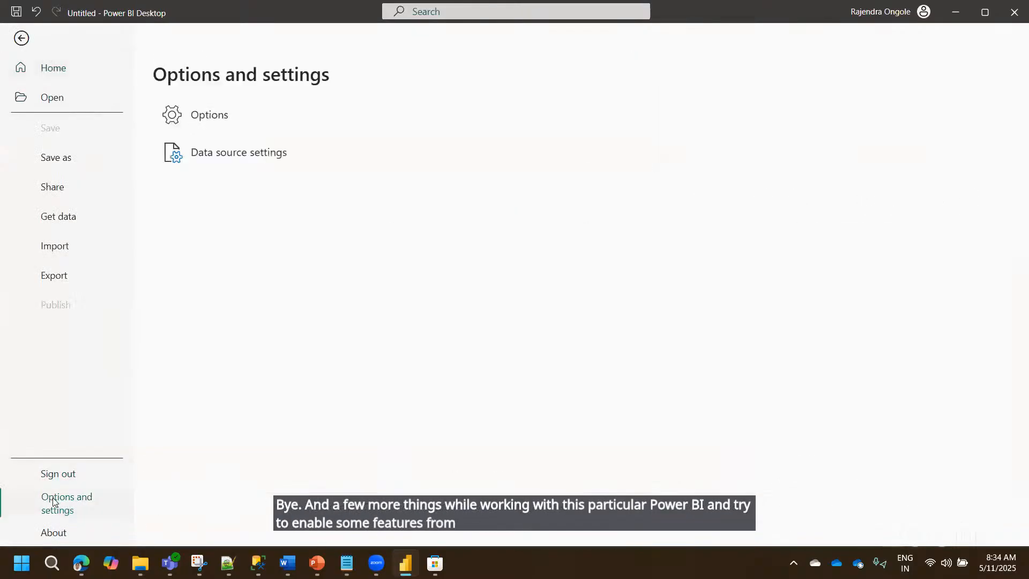
pyautogui.press('Escape')
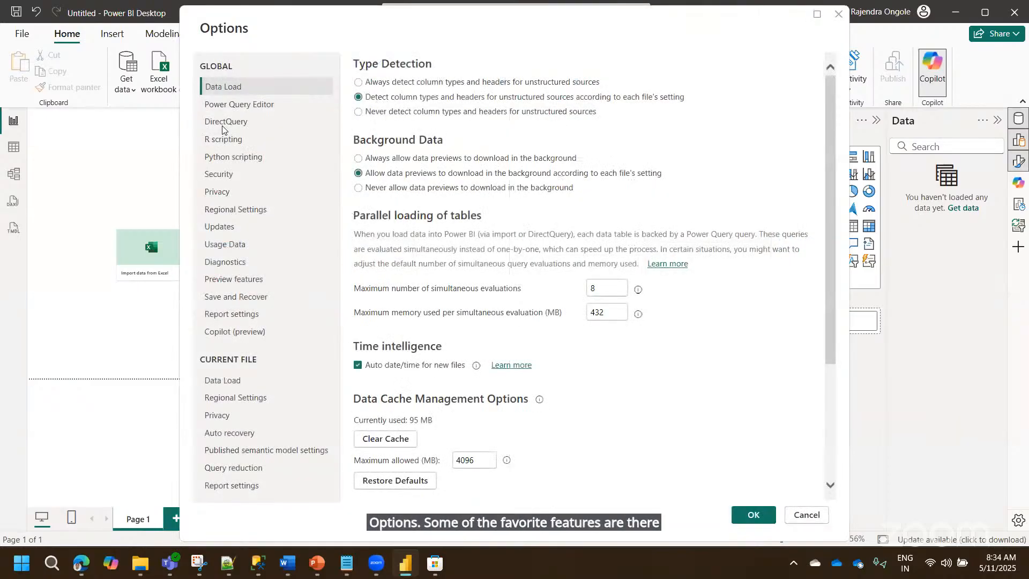
pyautogui.click(240, 283)
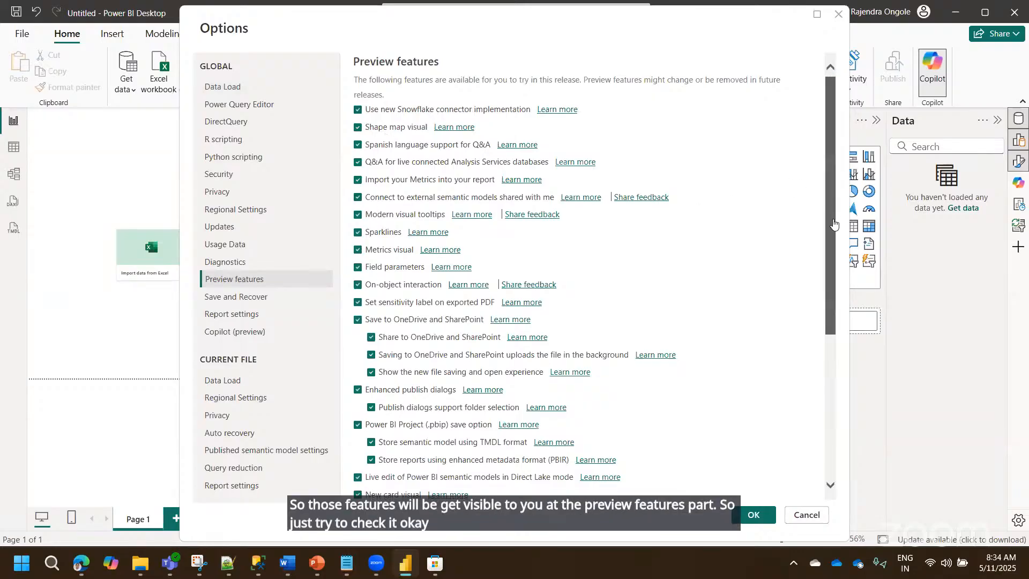
pyautogui.scroll(-4, 843, 292)
pyautogui.scroll(-5, 844, 292)
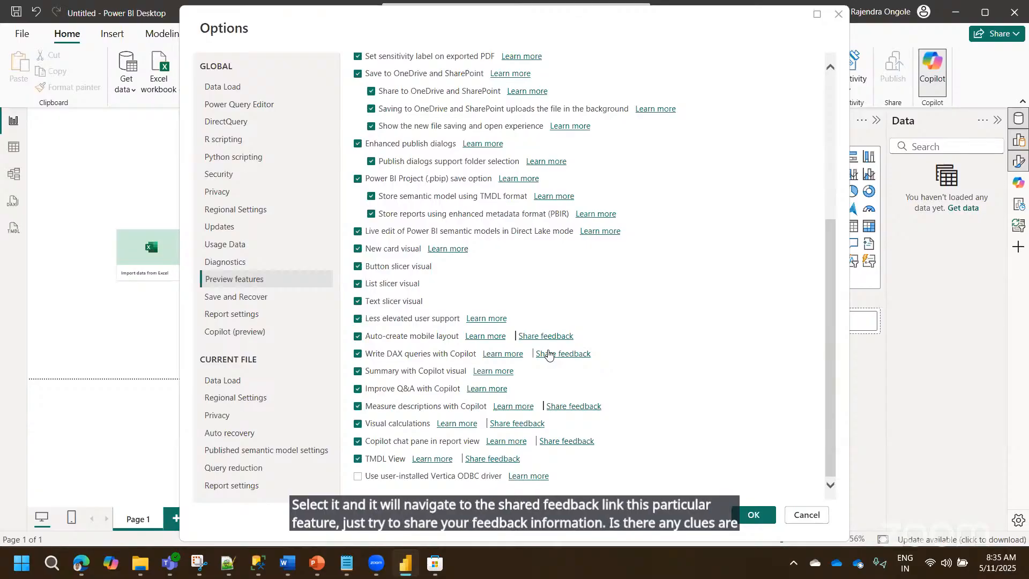
pyautogui.click(811, 516)
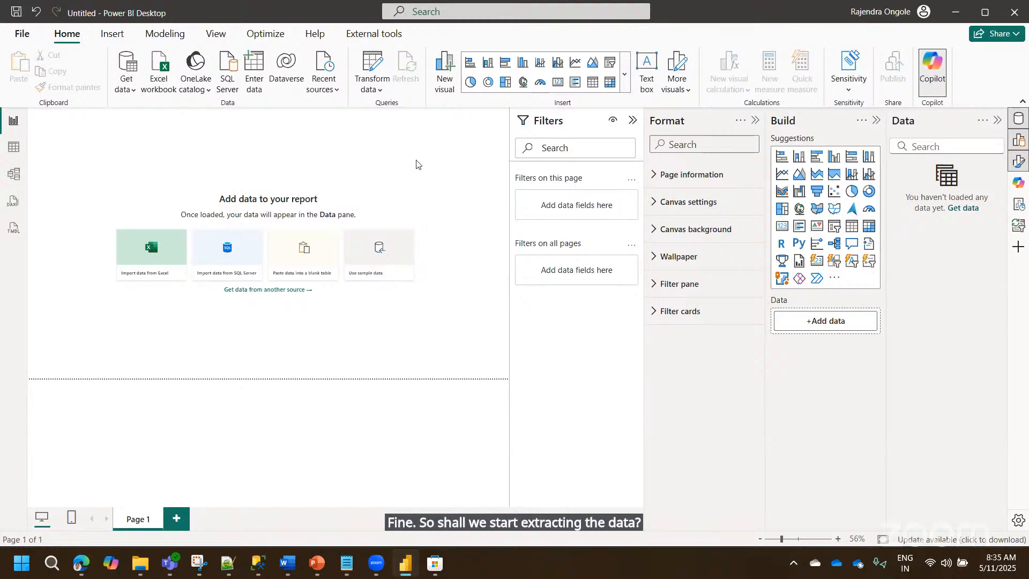
pyautogui.click(633, 120)
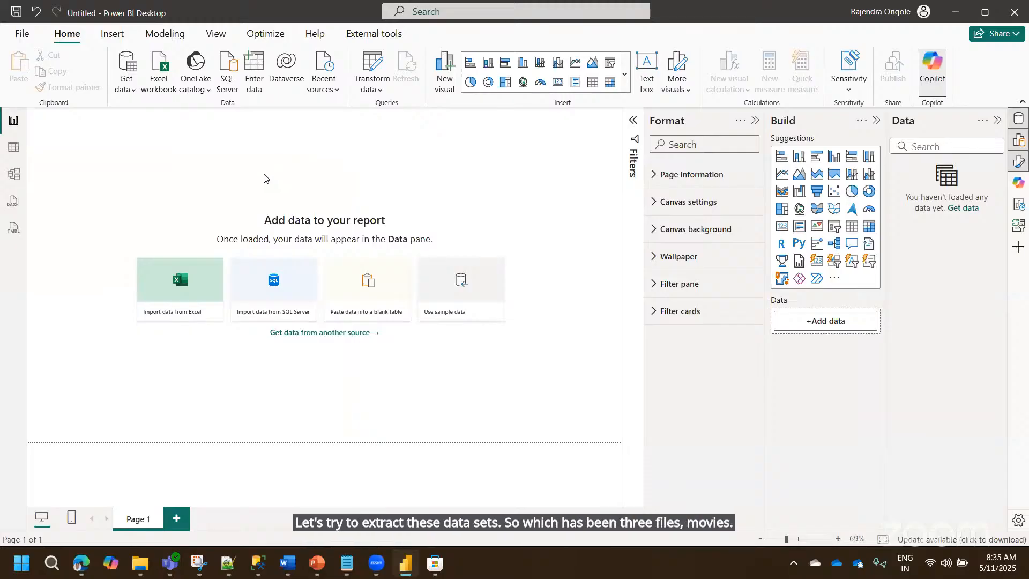
# - Switch to the KSR Datavison folder in File Explorer, read the Data Dictionary text file's column descriptions, and close the file
pyautogui.click(282, 563)
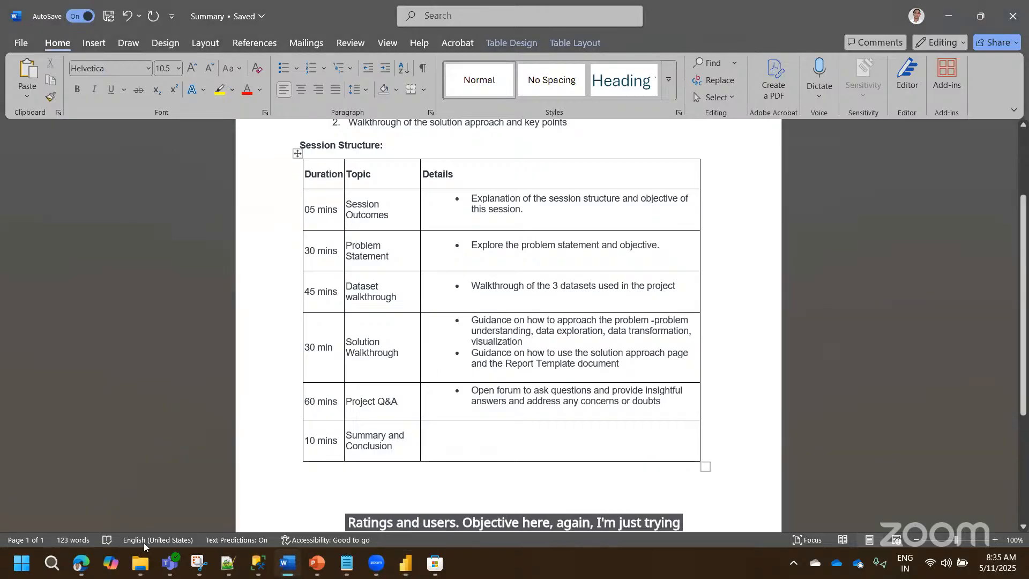
pyautogui.moveTo(141, 563)
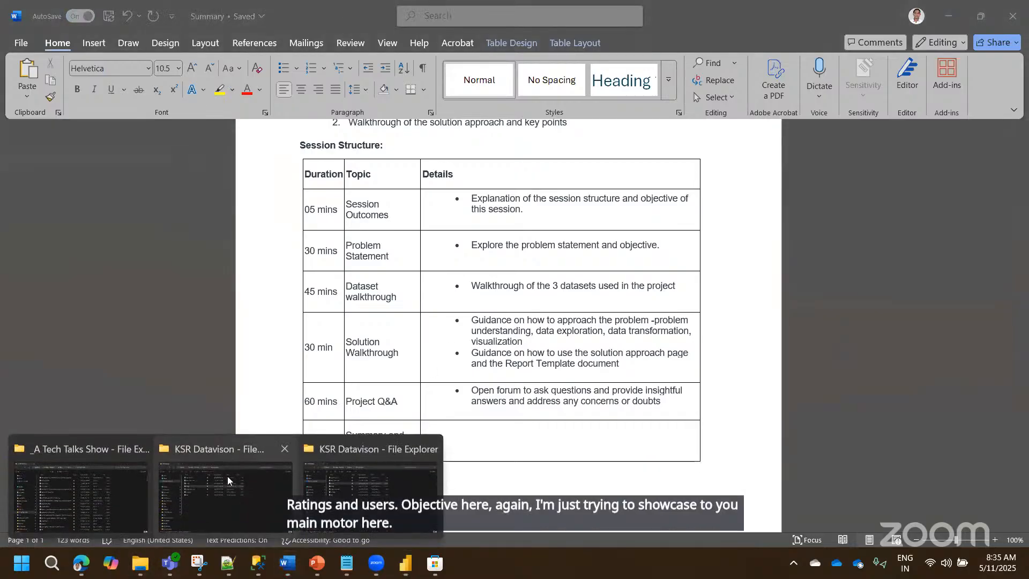
pyautogui.click(234, 494)
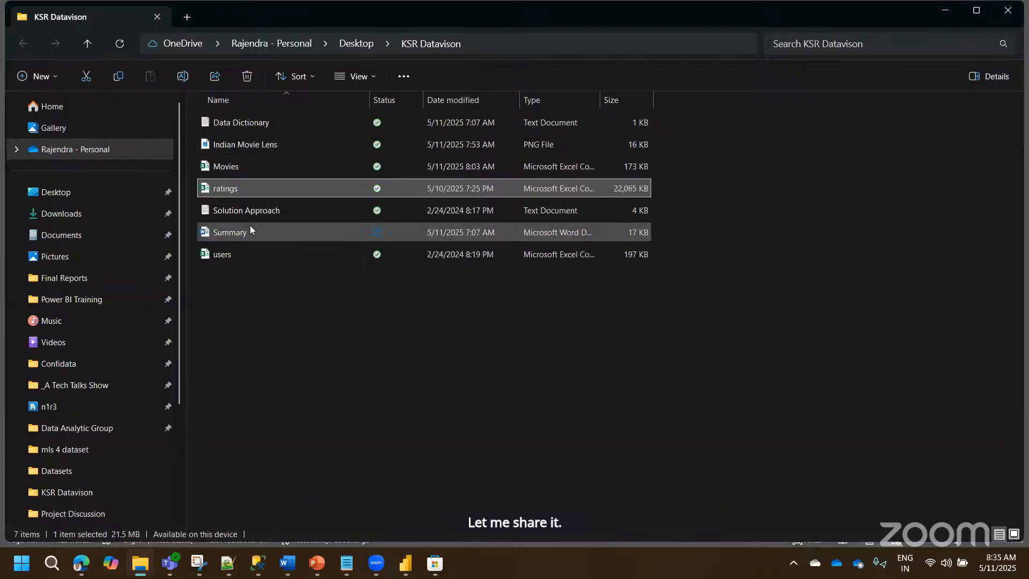
pyautogui.click(230, 279)
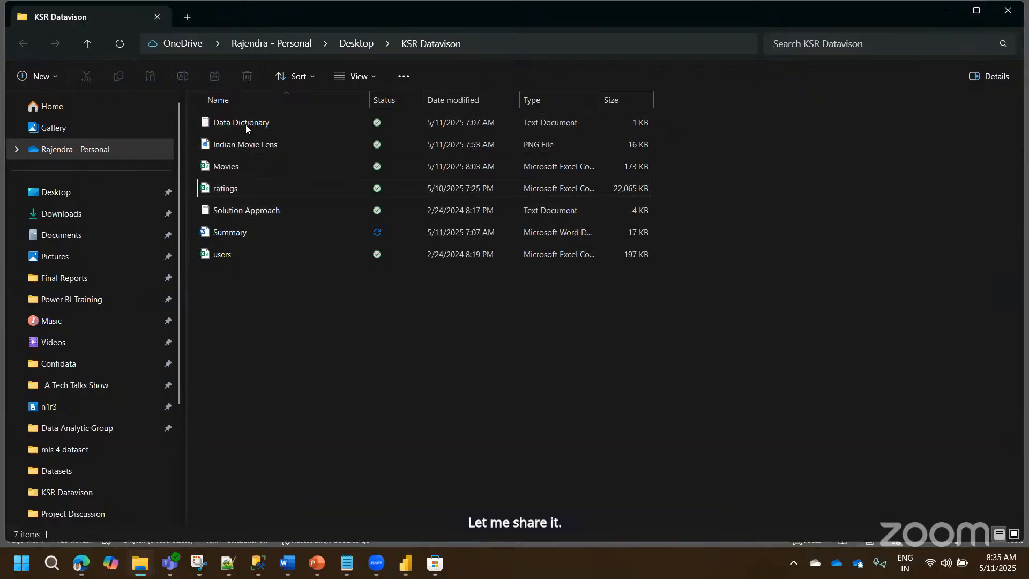
pyautogui.doubleClick(244, 122)
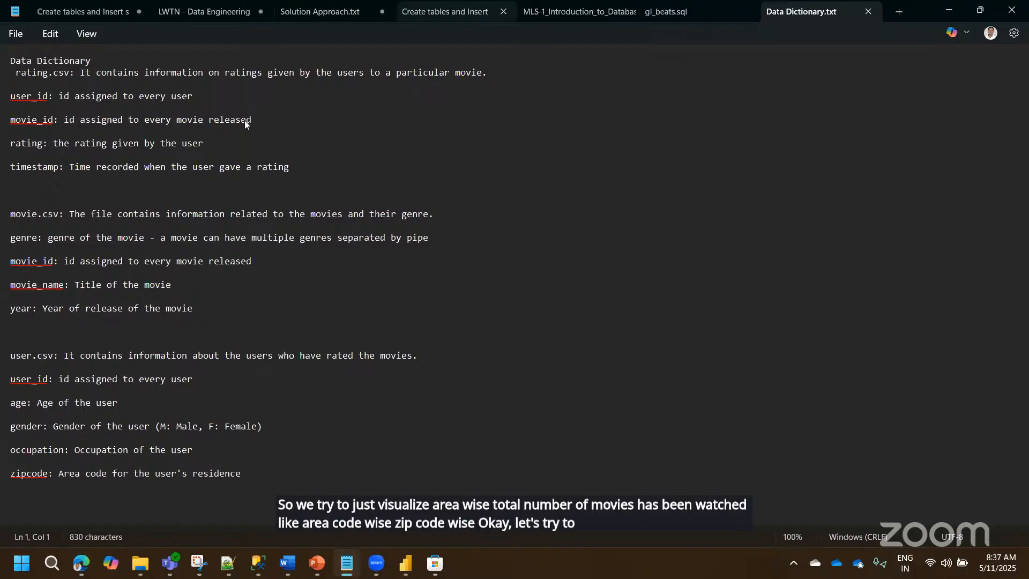
pyautogui.click(1014, 10)
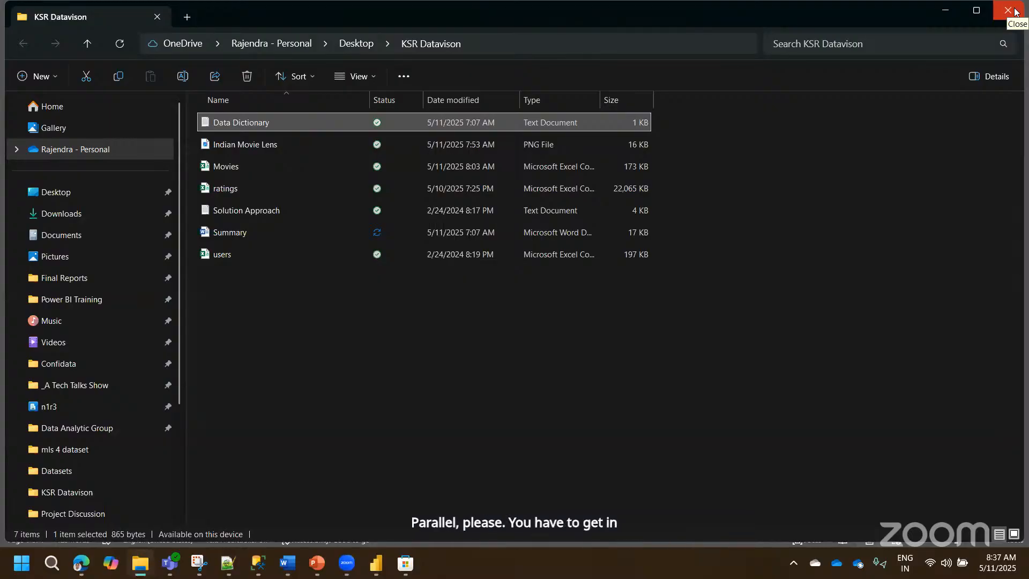
# - Switch back to Power BI Desktop, open the Power Query Editor for transforming data, and maximize its window
pyautogui.click(374, 566)
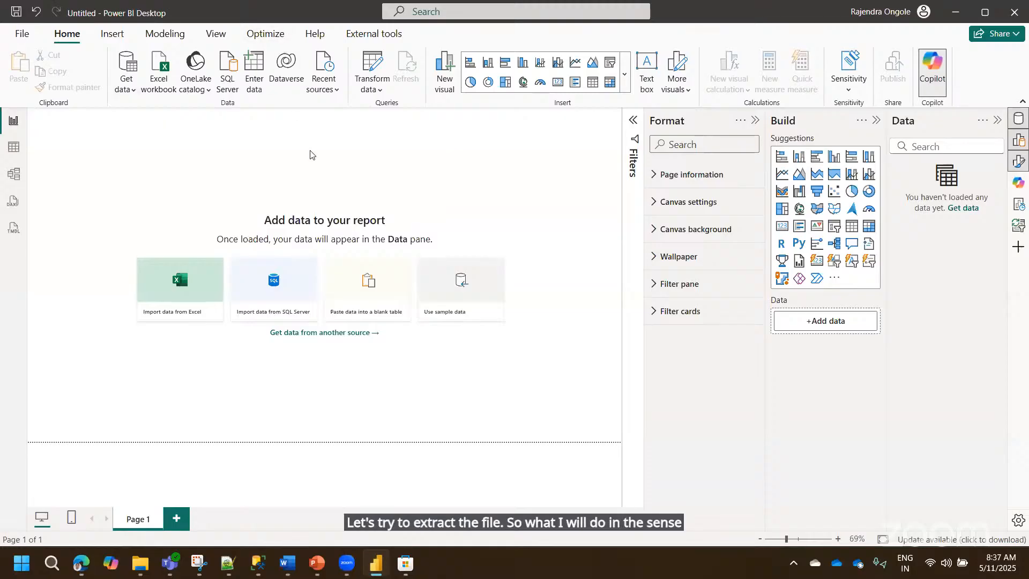
pyautogui.click(373, 85)
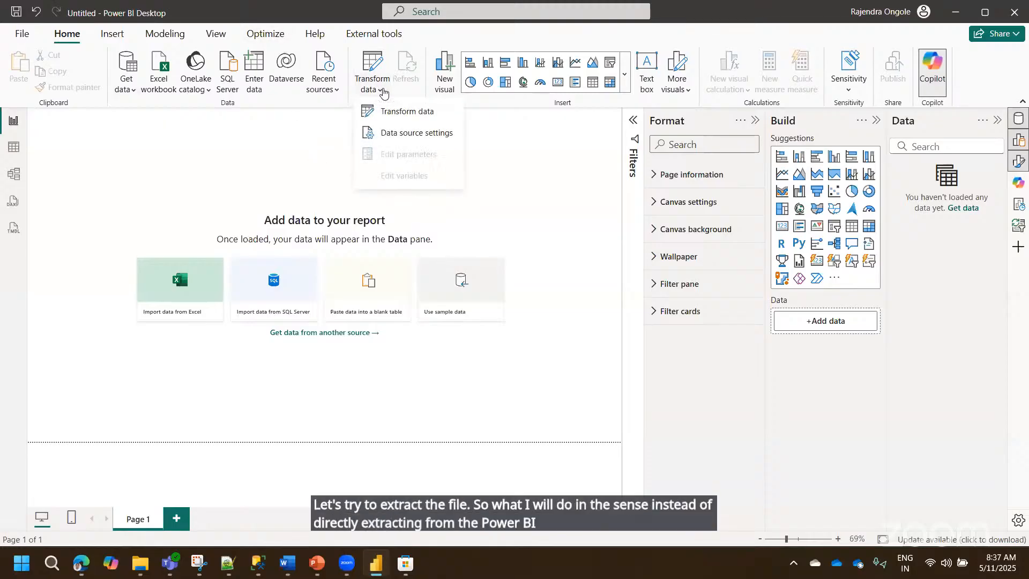
pyautogui.click(401, 114)
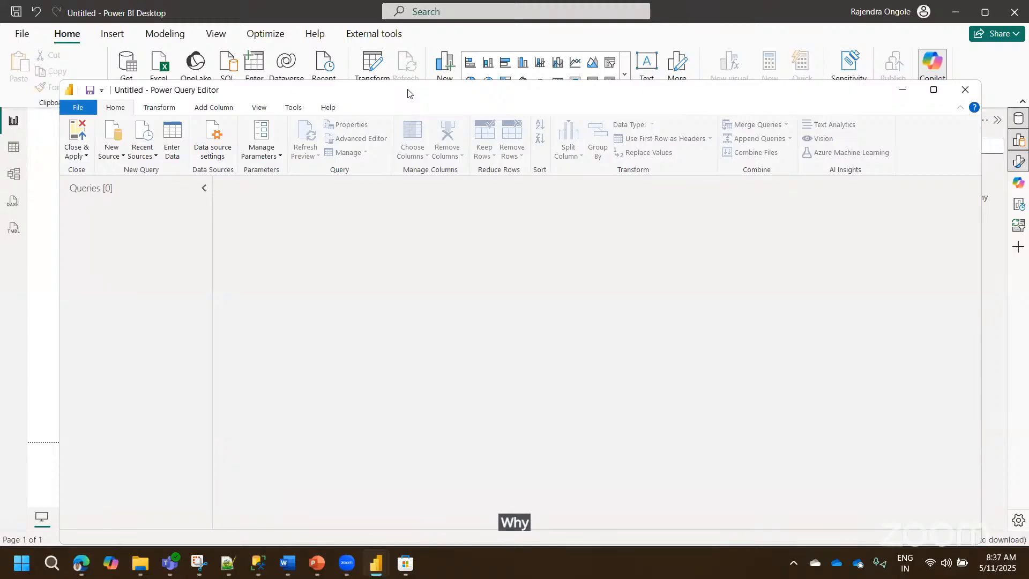
pyautogui.doubleClick(407, 94)
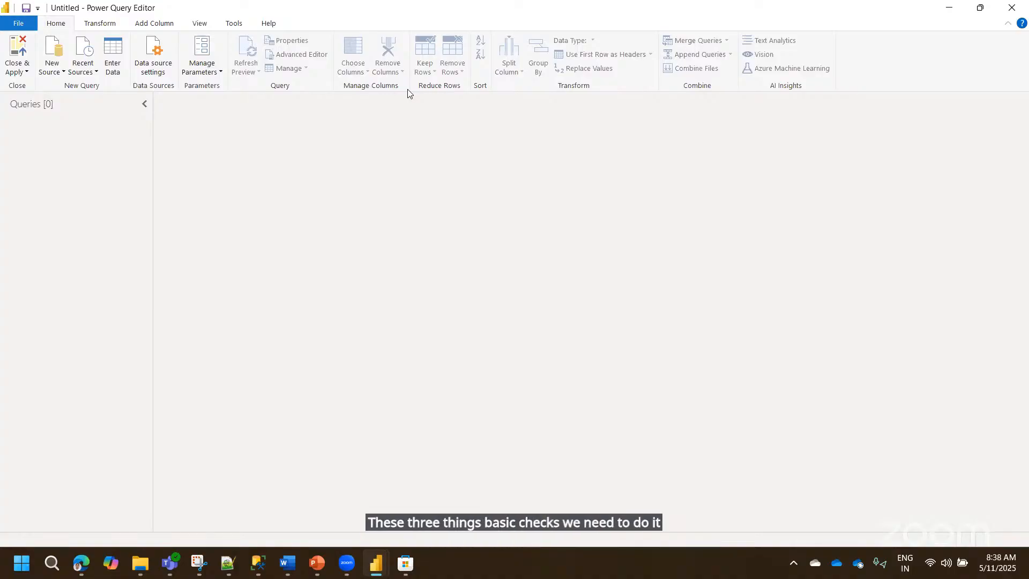
# - Switch to the KSR Datavison folder, open the users CSV file in Excel to check its columns, close it and return to the Power Query Editor
pyautogui.click(134, 572)
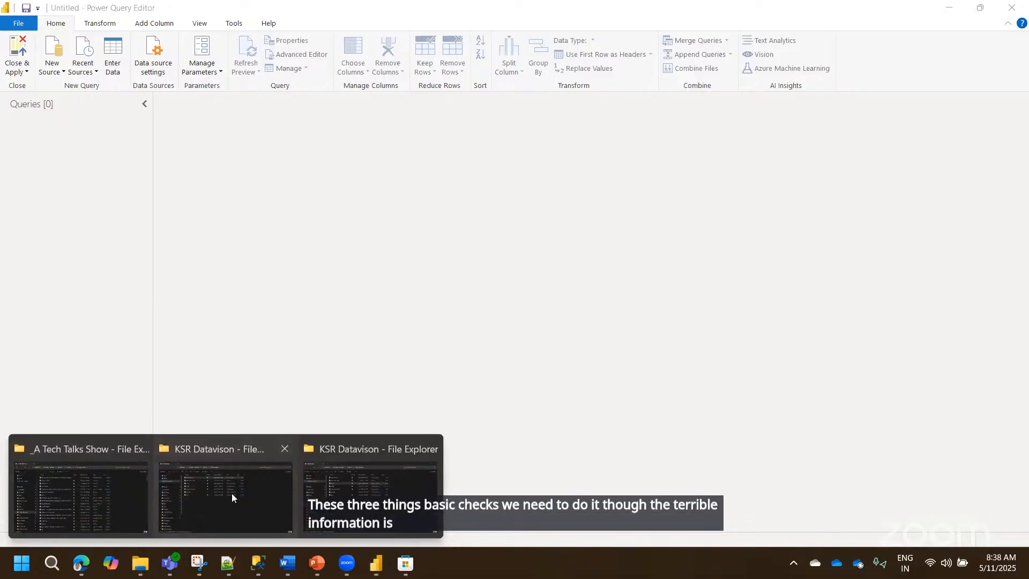
pyautogui.click(232, 493)
pyautogui.doubleClick(215, 255)
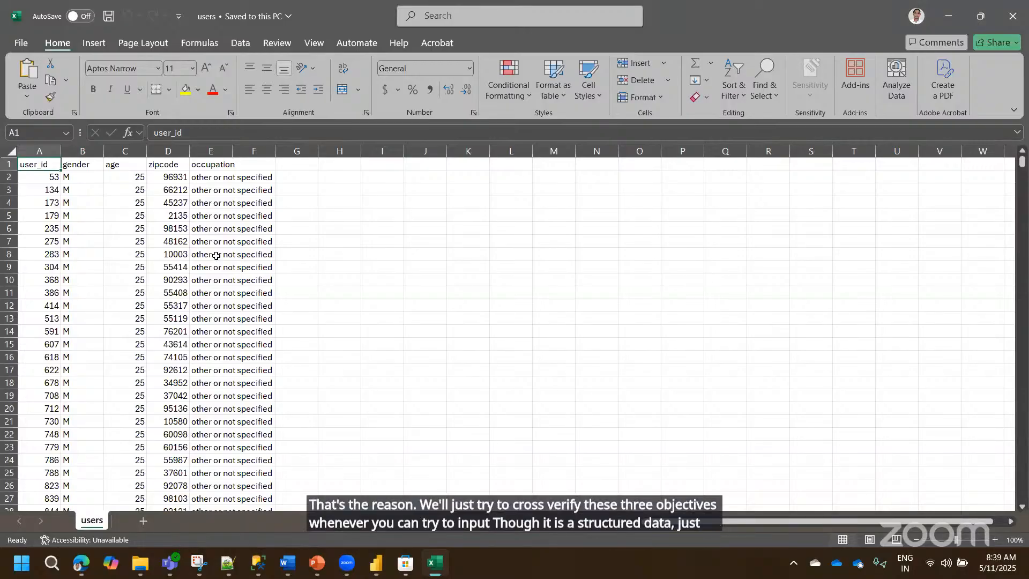
pyautogui.hotkey('alt', 'F4')
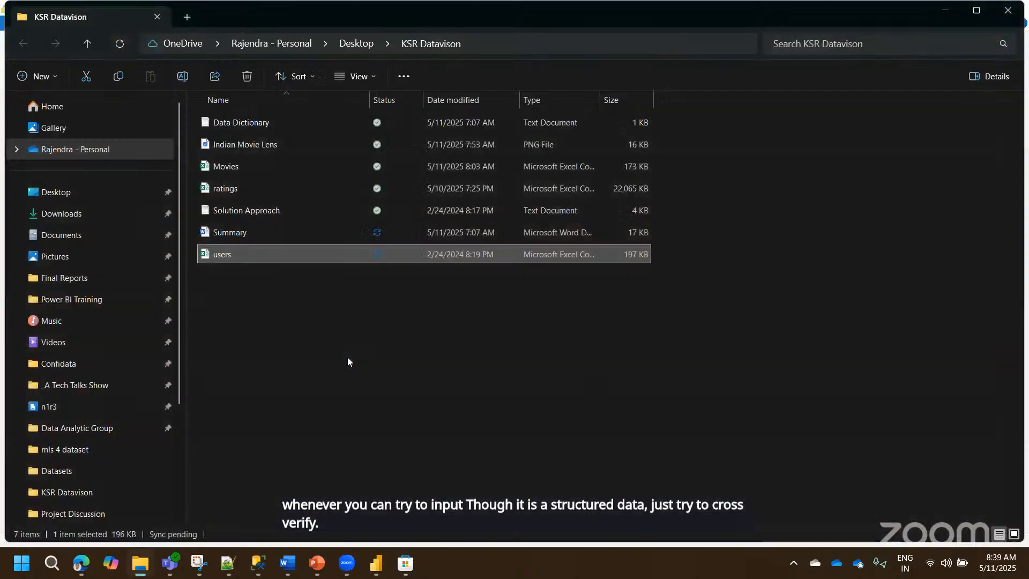
pyautogui.moveTo(376, 563)
pyautogui.click(444, 483)
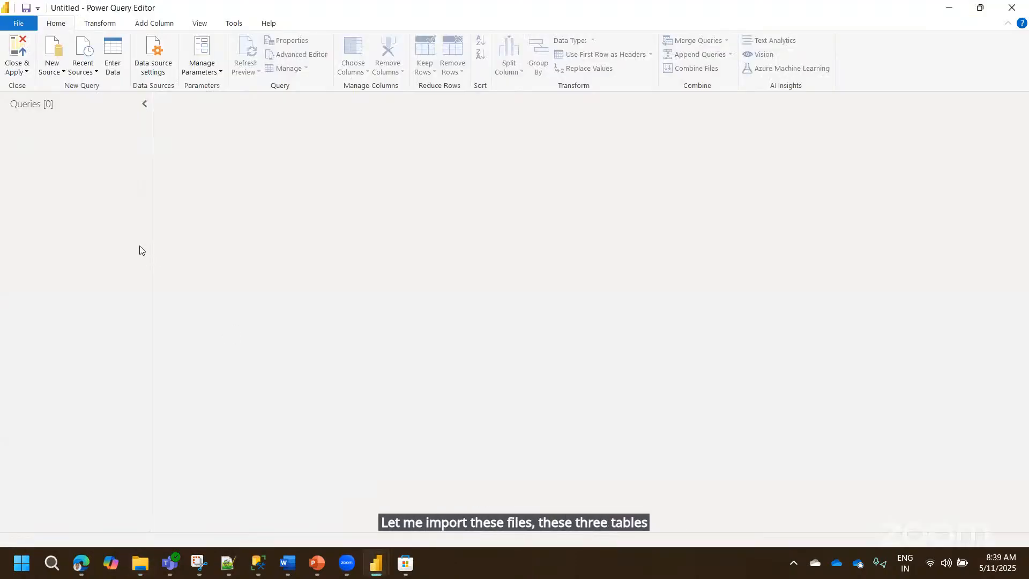
# - Open the import preview of Movies.csv from the KSR Datavison folder as a new Text/CSV source
pyautogui.click(51, 67)
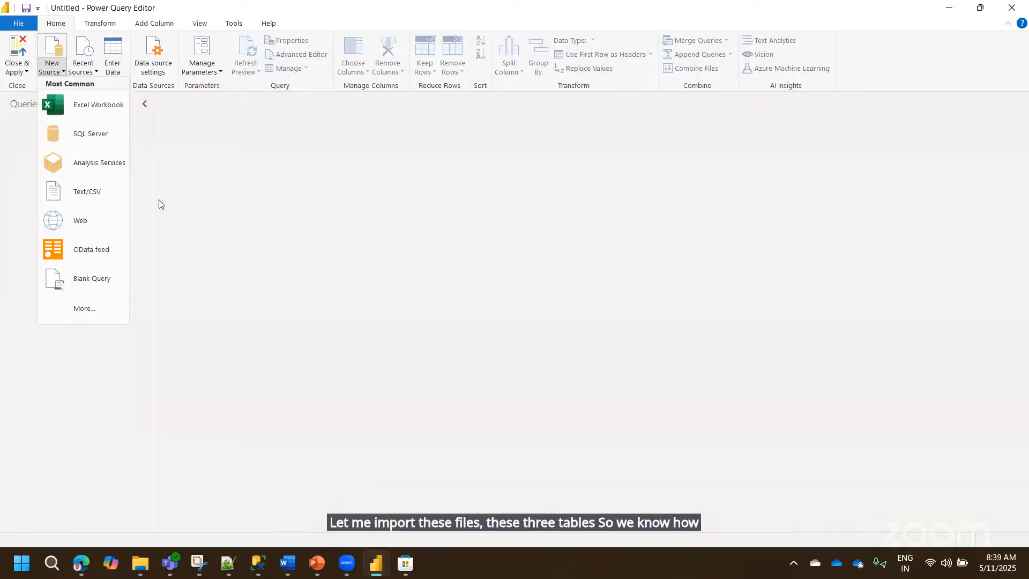
pyautogui.click(106, 202)
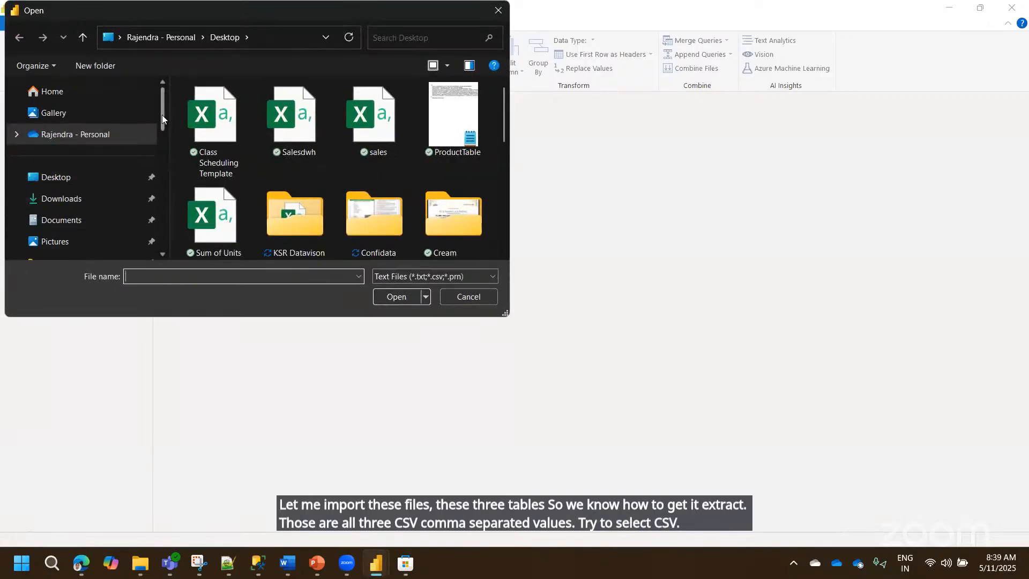
pyautogui.moveTo(162, 114); pyautogui.dragTo(162, 186)
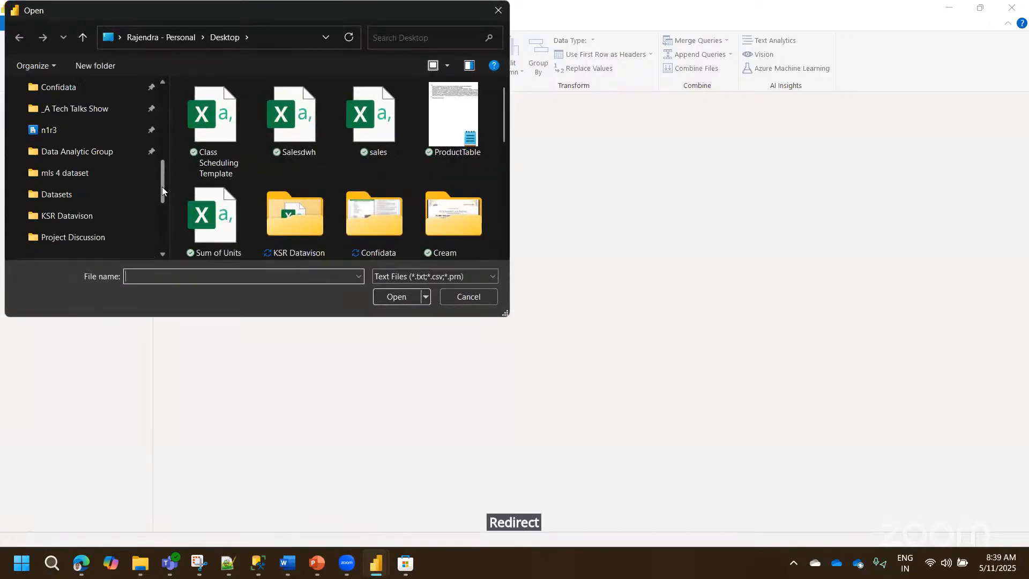
pyautogui.click(67, 216)
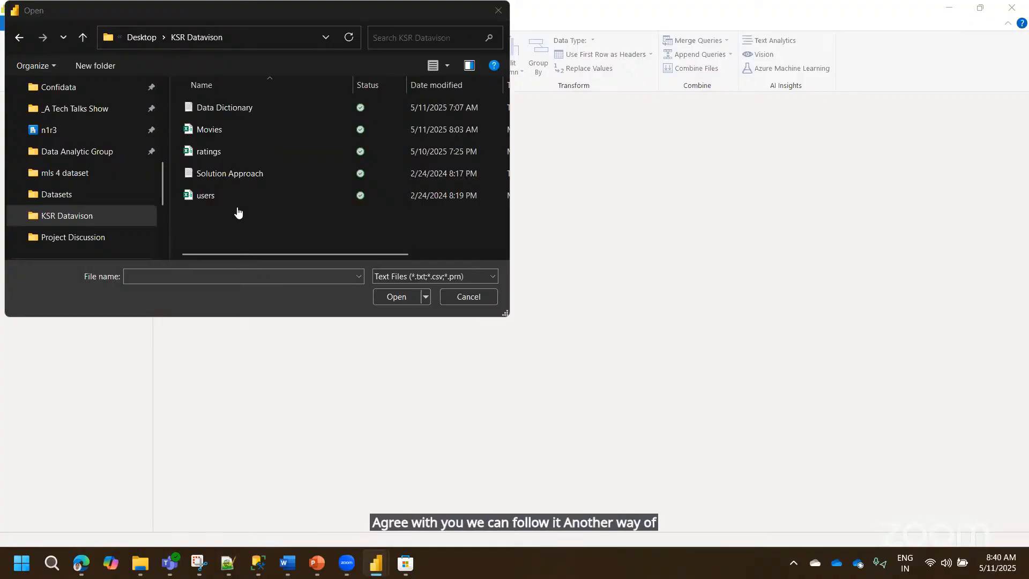
pyautogui.click(206, 130)
pyautogui.click(413, 300)
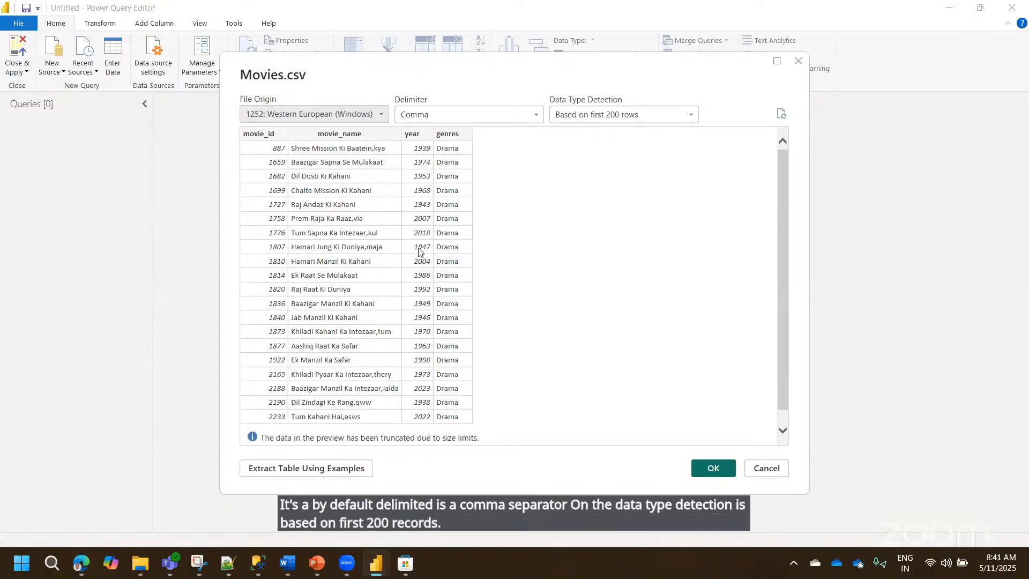
# - Review the data type detection choices, keeping first 200 rows, then view Extract Table Using Examples for Movies.csv and cancel it
pyautogui.click(606, 119)
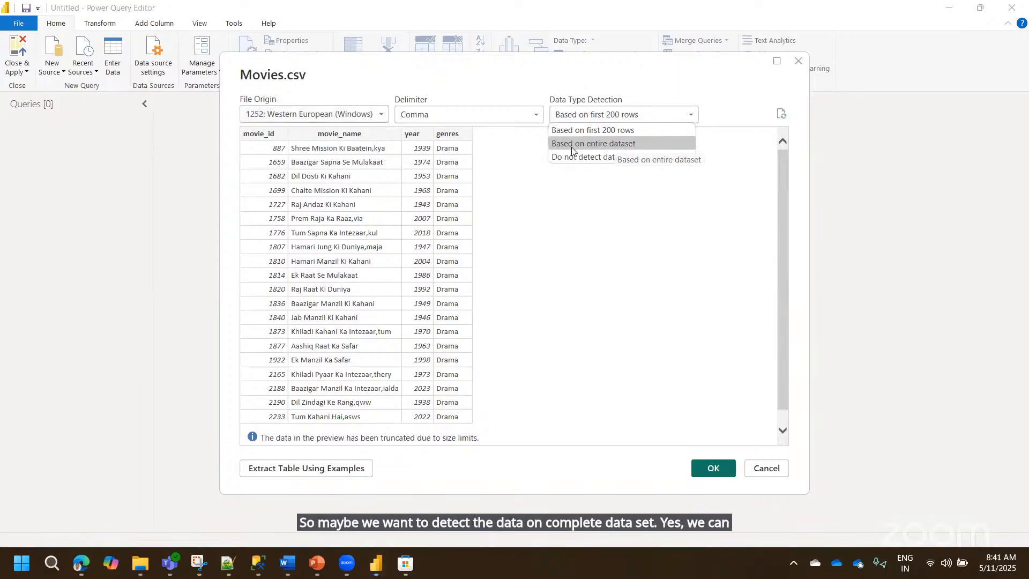
pyautogui.click(614, 131)
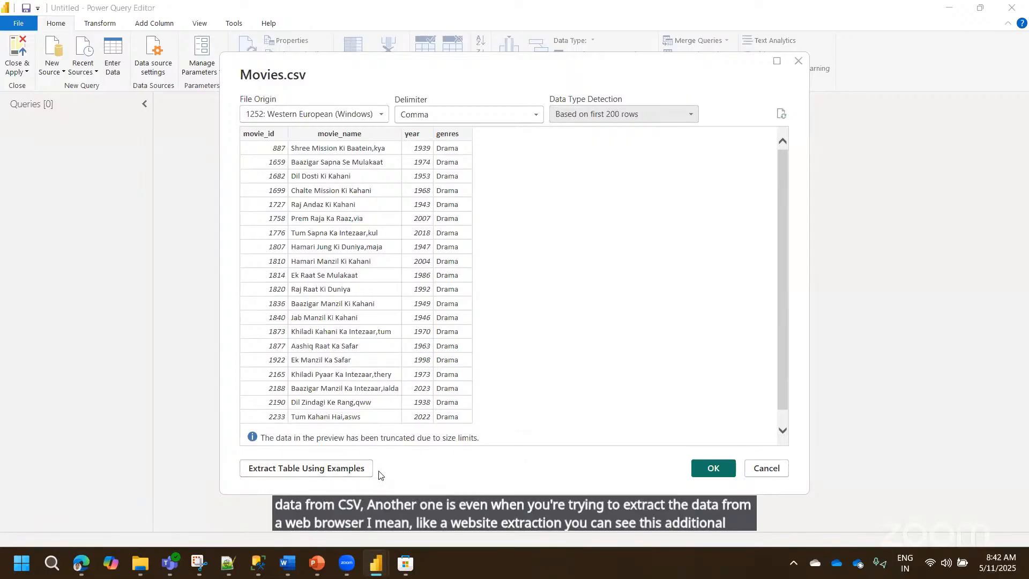
pyautogui.click(350, 468)
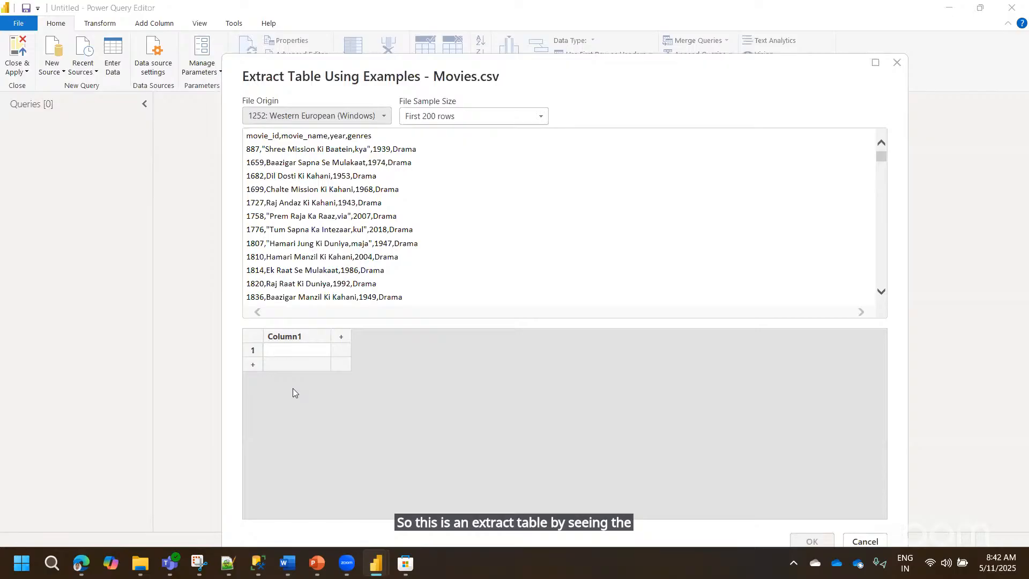
pyautogui.click(864, 542)
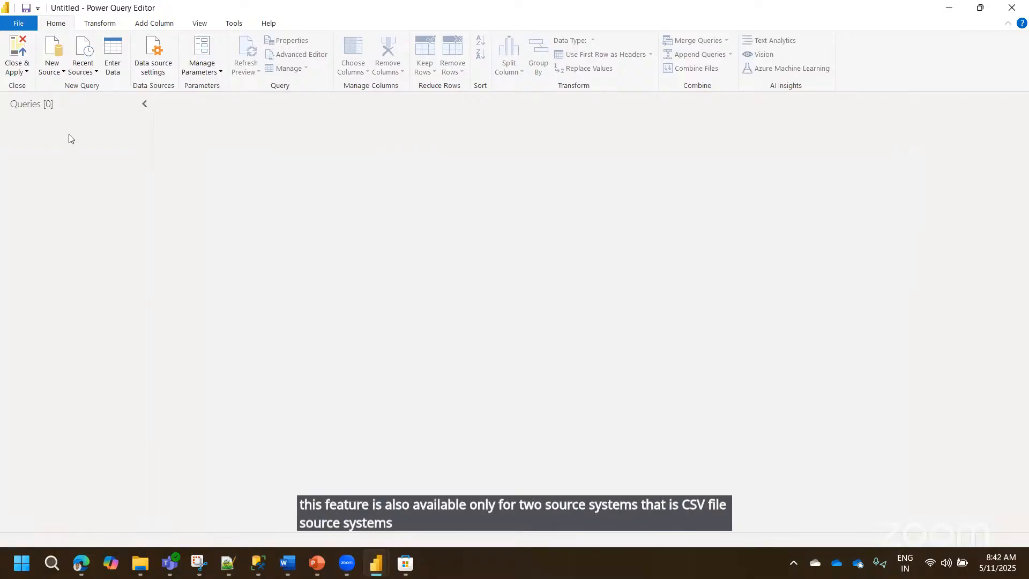
# - Import Movies.csv from the KSR Datavison folder as a Text/CSV source with the default comma delimiter and first-200-rows type detection
pyautogui.click(52, 68)
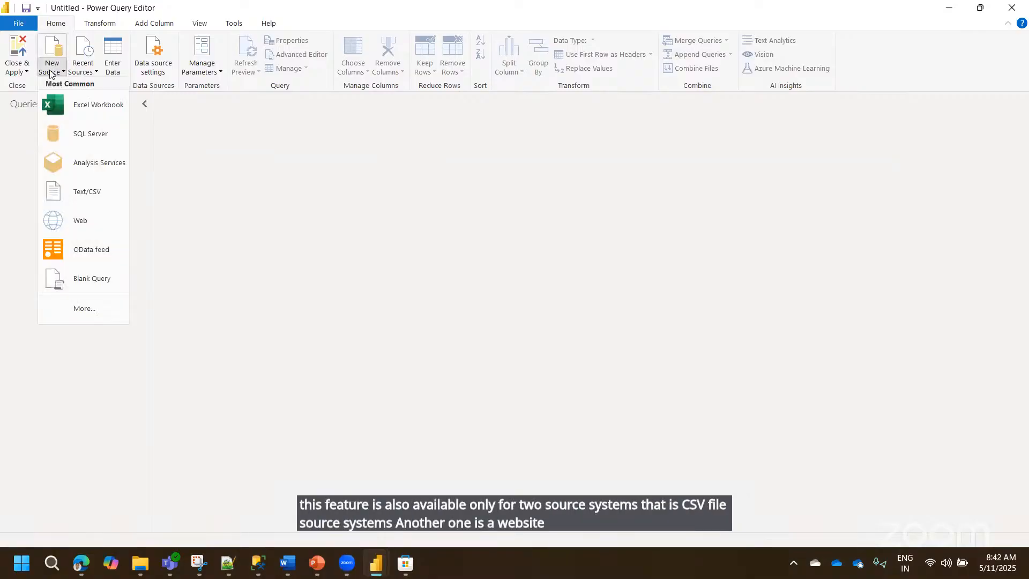
pyautogui.click(84, 191)
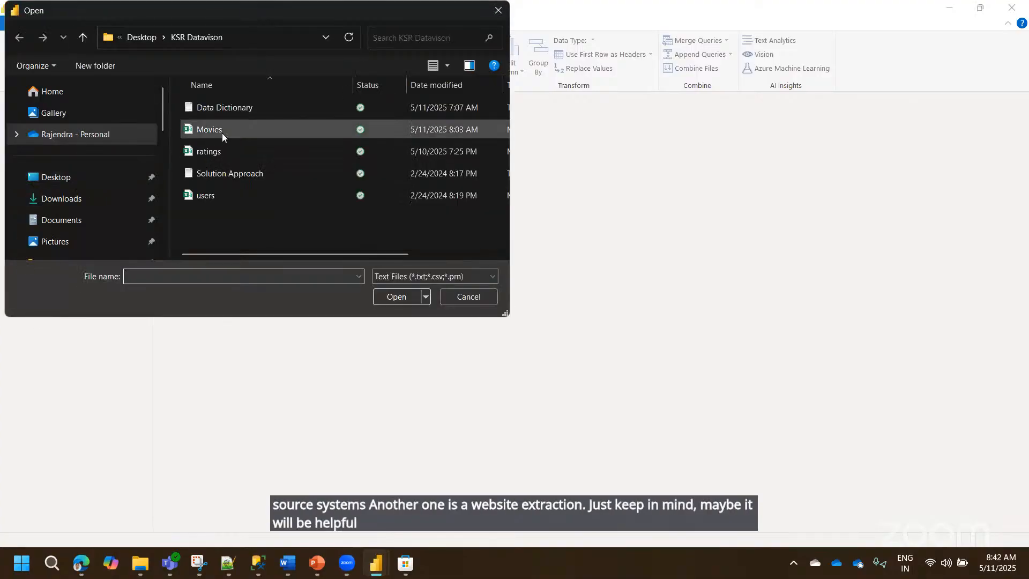
pyautogui.click(222, 131)
pyautogui.click(395, 298)
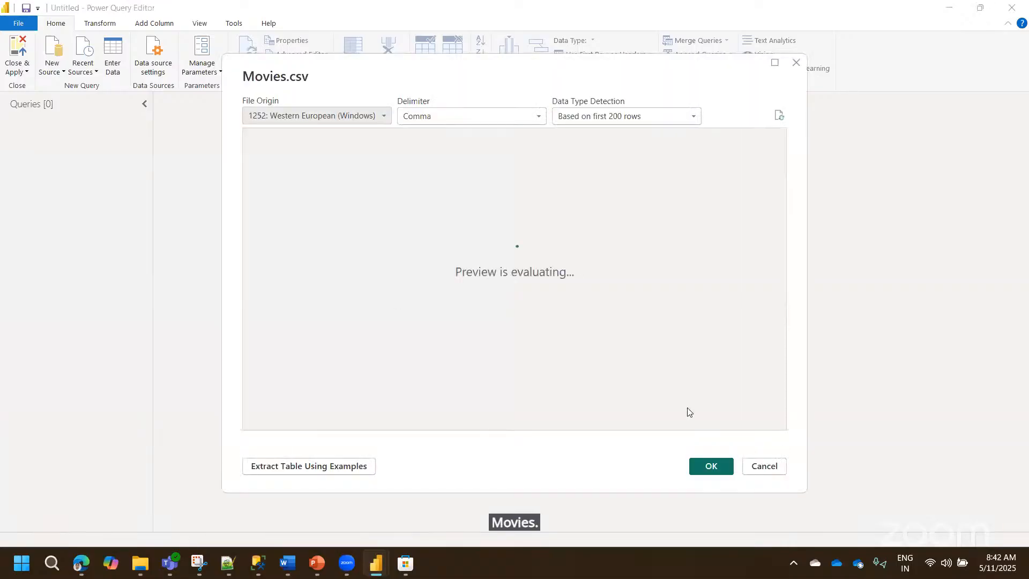
pyautogui.click(728, 469)
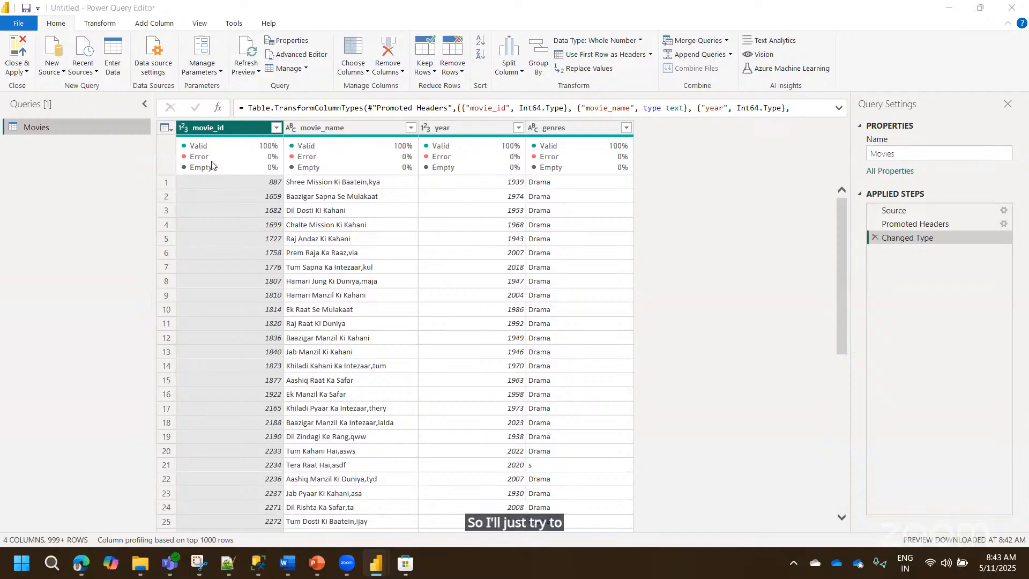
# - Examine the Movies query's movie_name, year and movie_id columns and their column quality figures
pyautogui.click(310, 133)
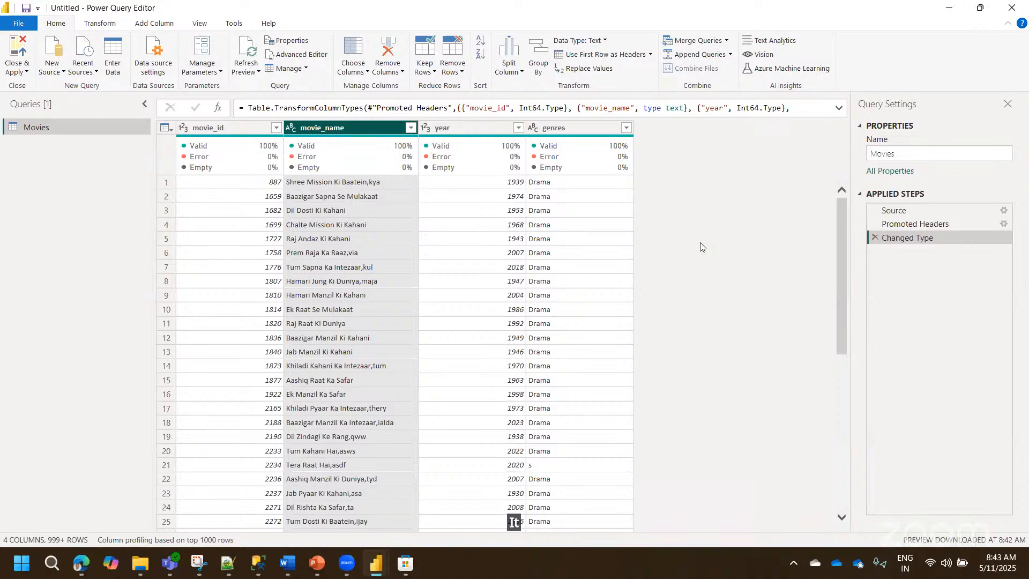
pyautogui.click(454, 121)
pyautogui.click(228, 127)
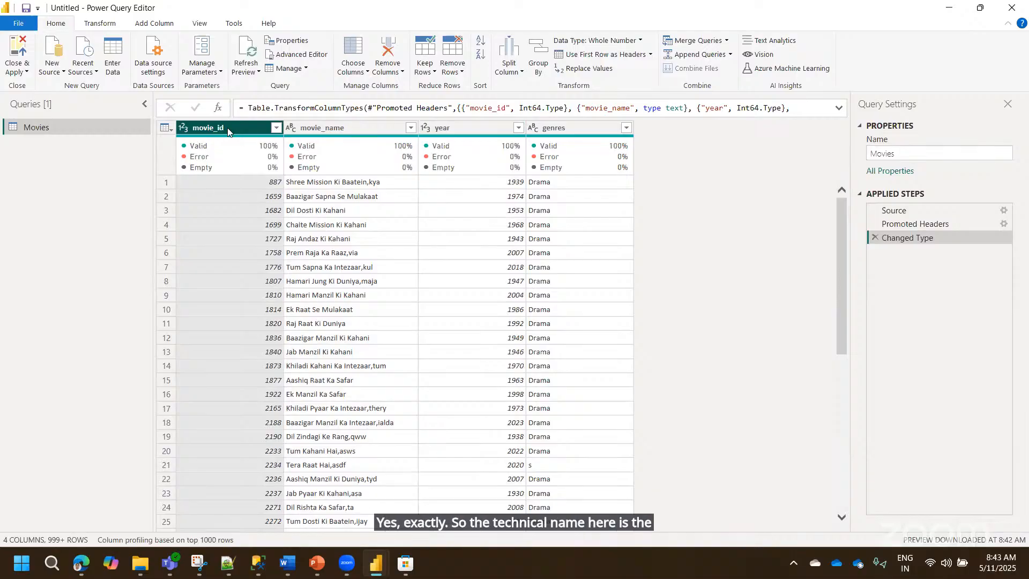
pyautogui.moveTo(257, 157)
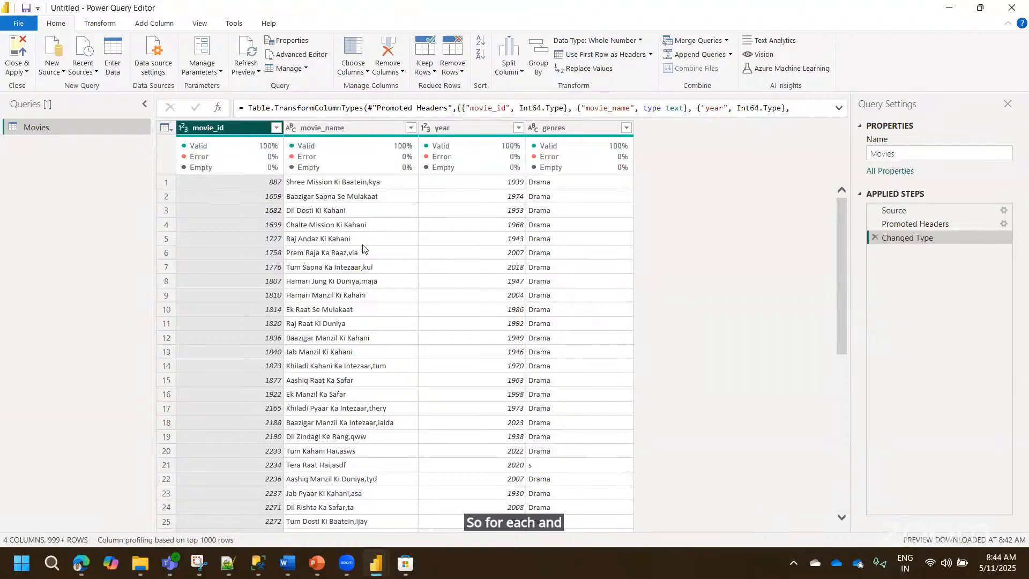
# - Enable column distribution and column profile for the Movies query and examine the statistics of the movie_name and year columns
pyautogui.click(198, 24)
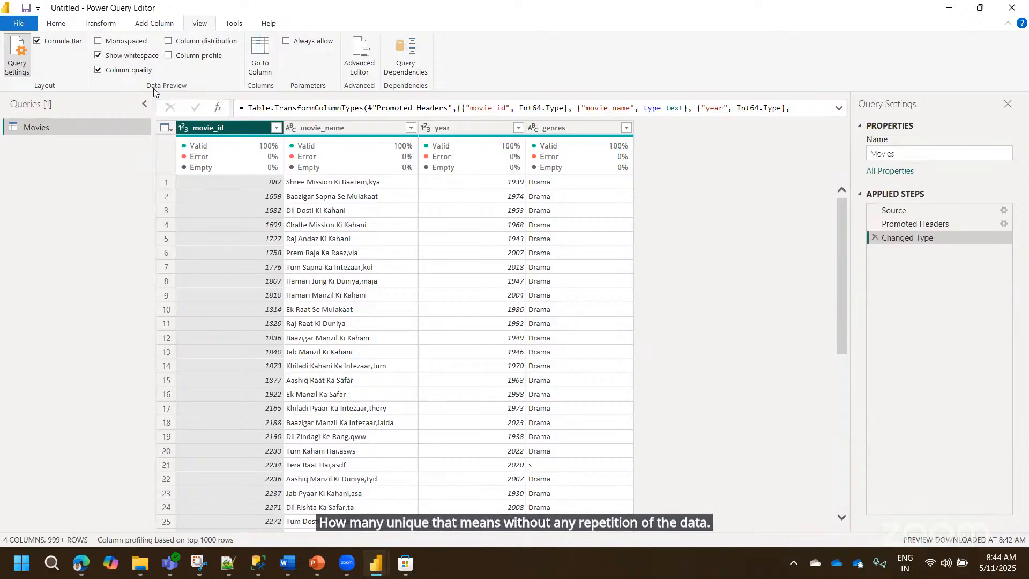
pyautogui.click(198, 42)
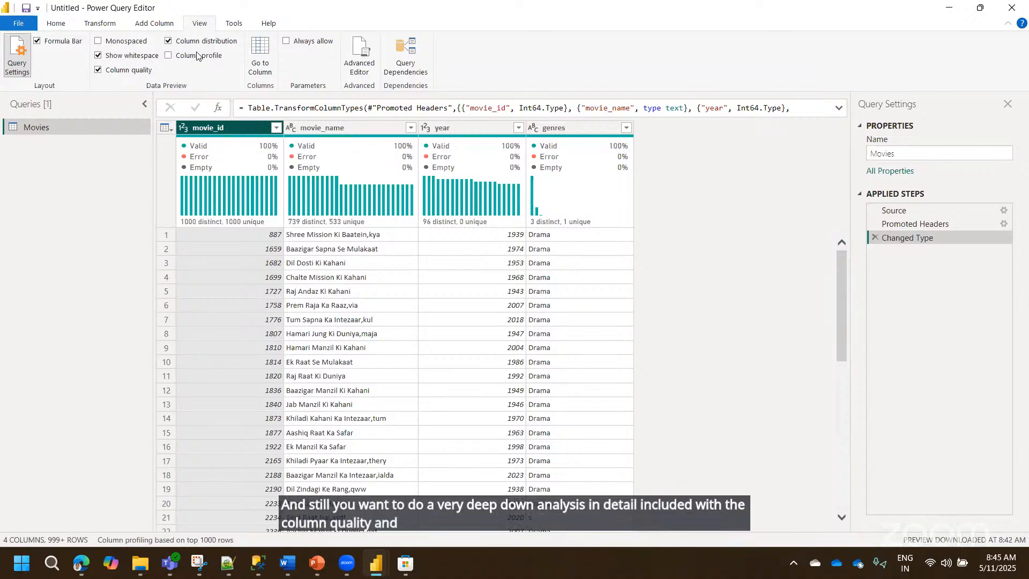
pyautogui.click(197, 57)
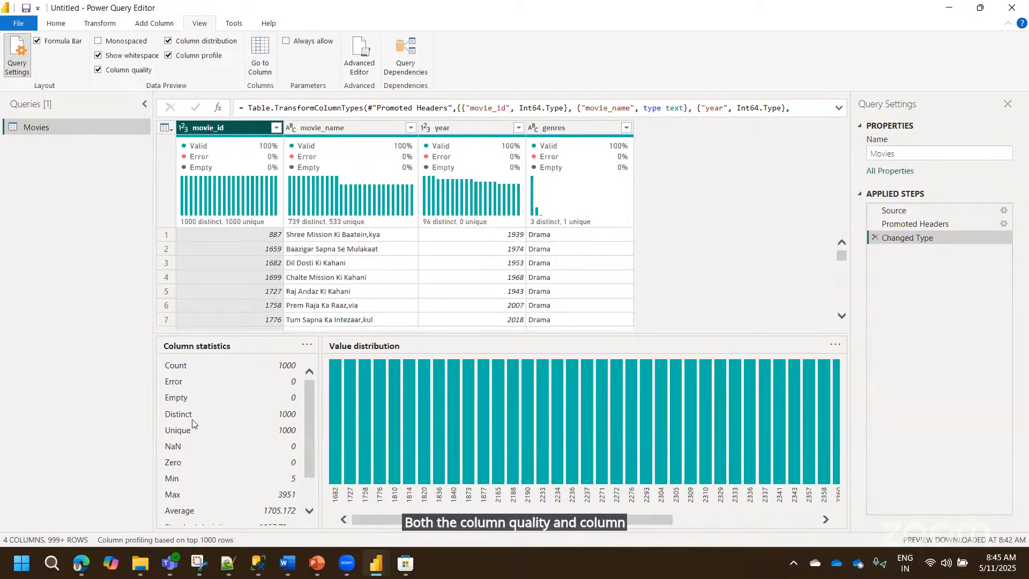
pyautogui.click(369, 131)
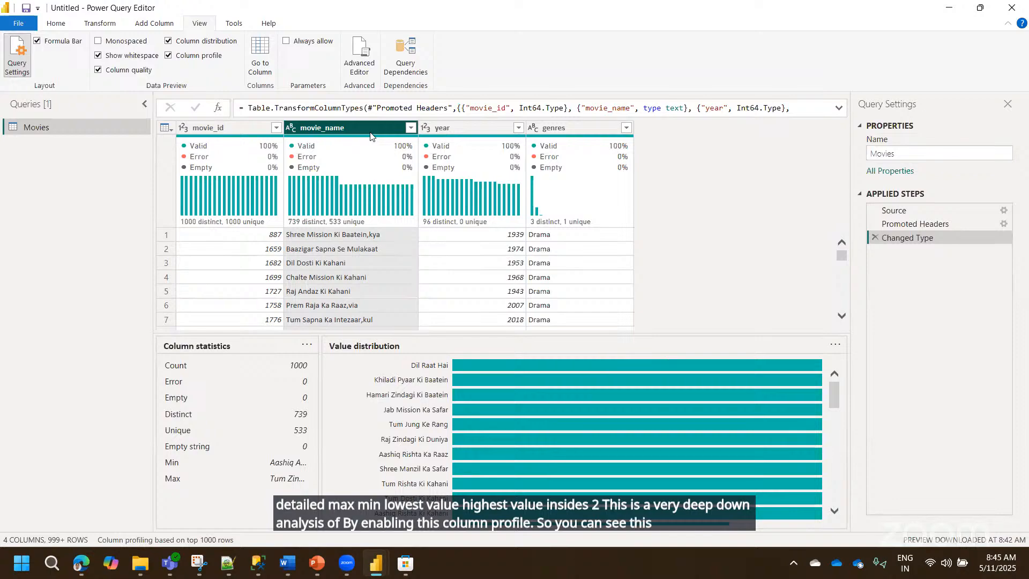
pyautogui.click(464, 131)
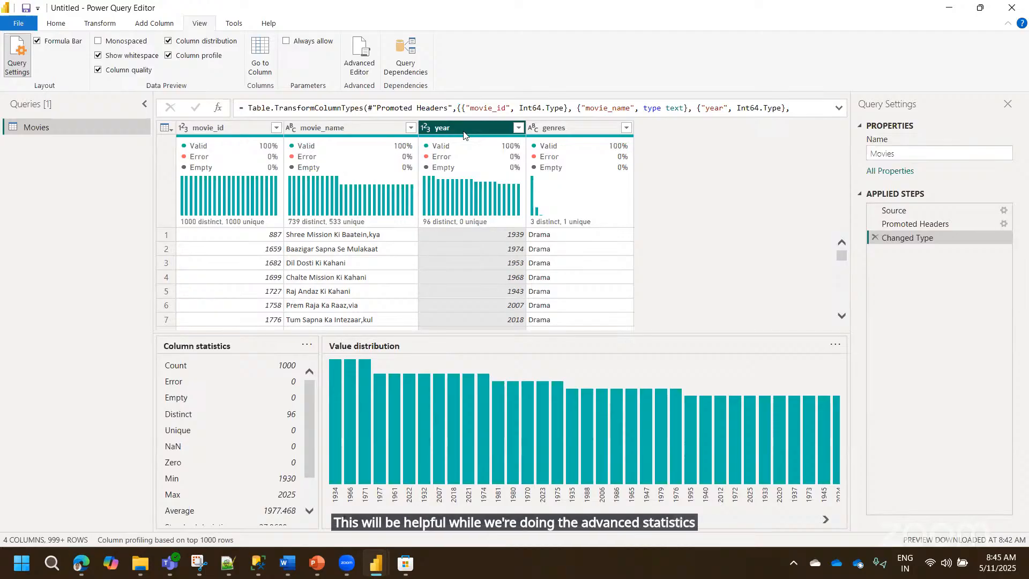
# - Turn off column profile and column distribution in the Movies data preview
pyautogui.click(198, 56)
pyautogui.click(198, 42)
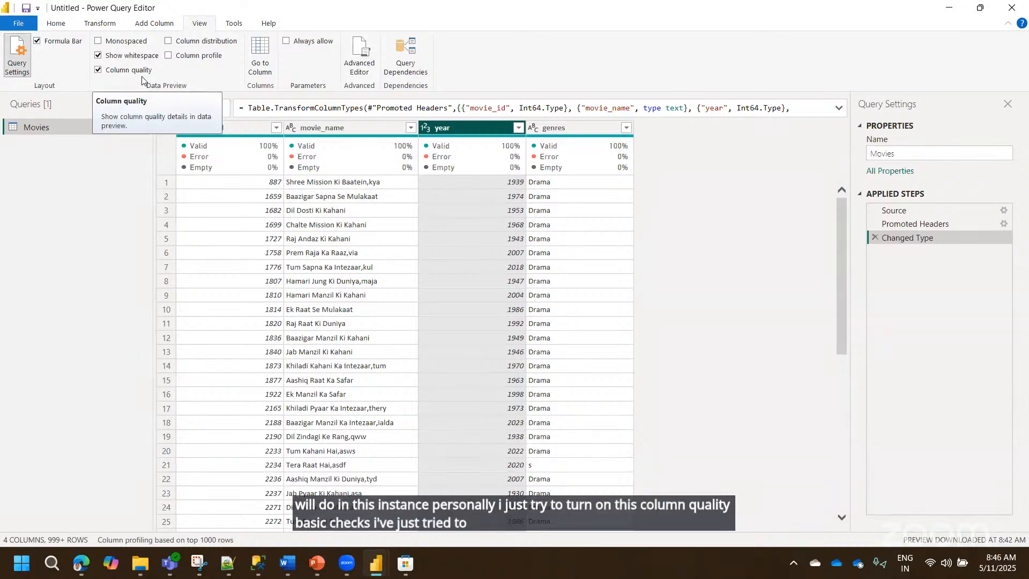
pyautogui.click(100, 25)
# - Import ratings.csv from the KSR Datavison folder as a Text/CSV source with the default settings and select its timestamp column
pyautogui.click(55, 25)
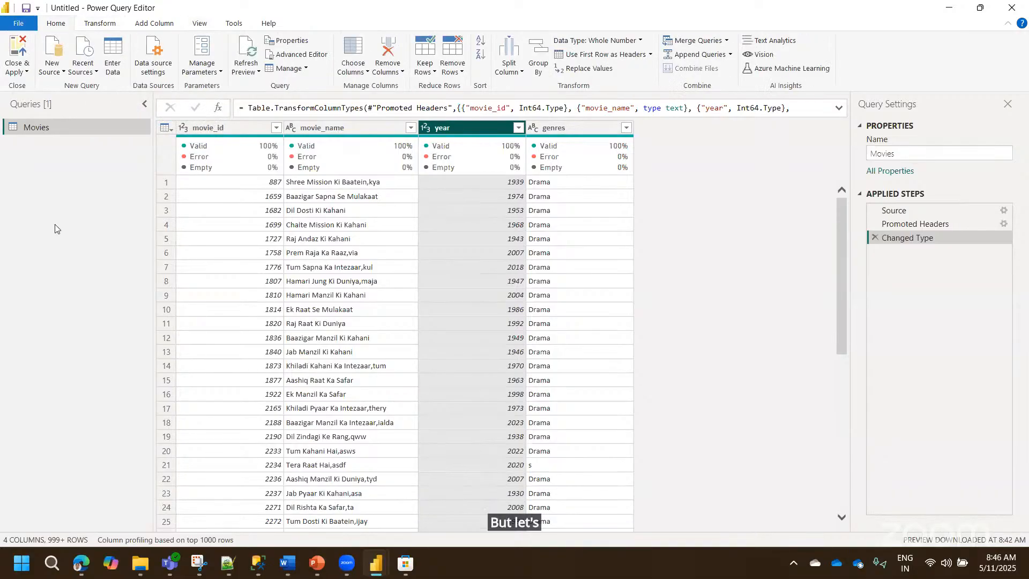
pyautogui.click(51, 72)
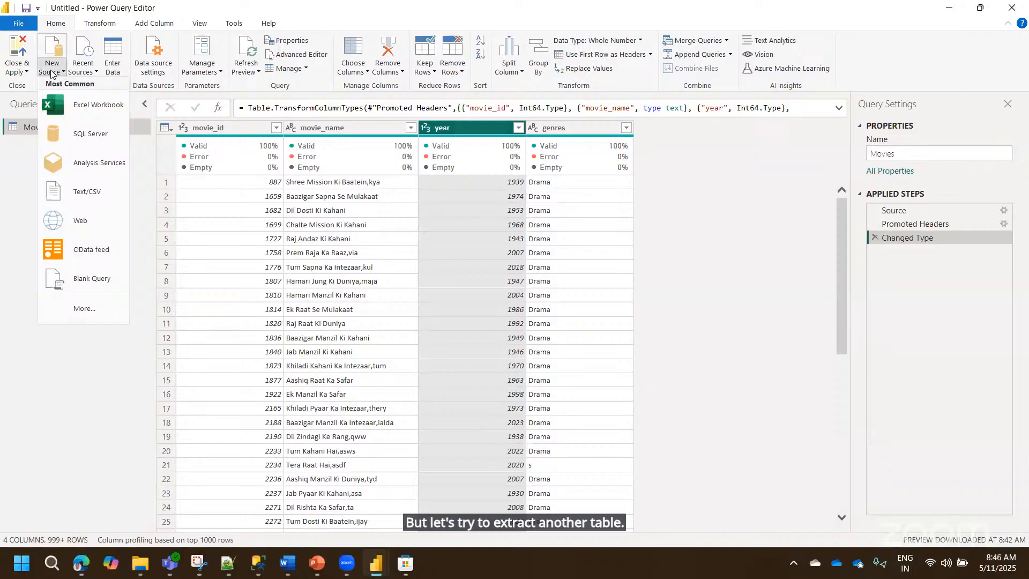
pyautogui.click(82, 200)
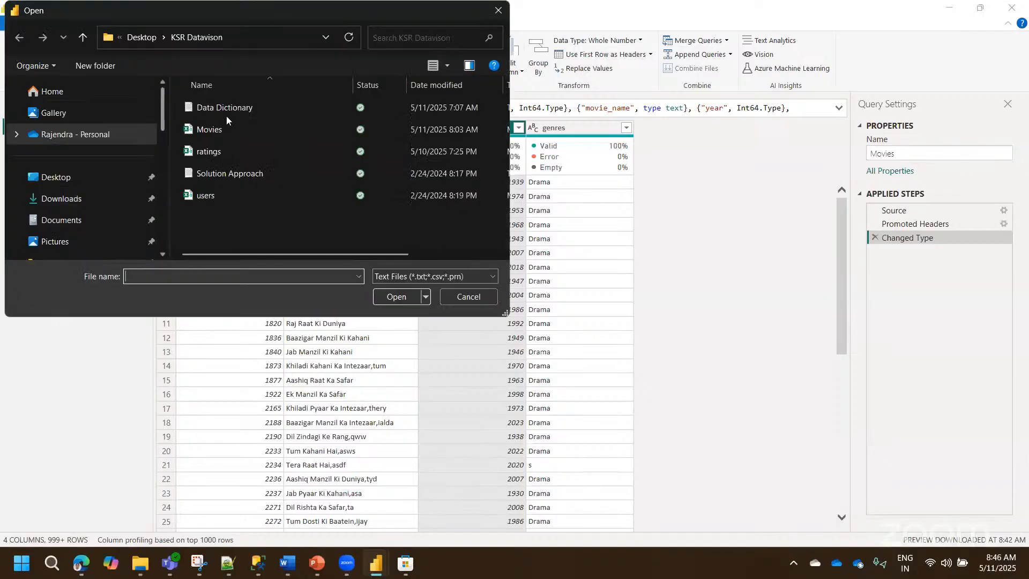
pyautogui.click(221, 154)
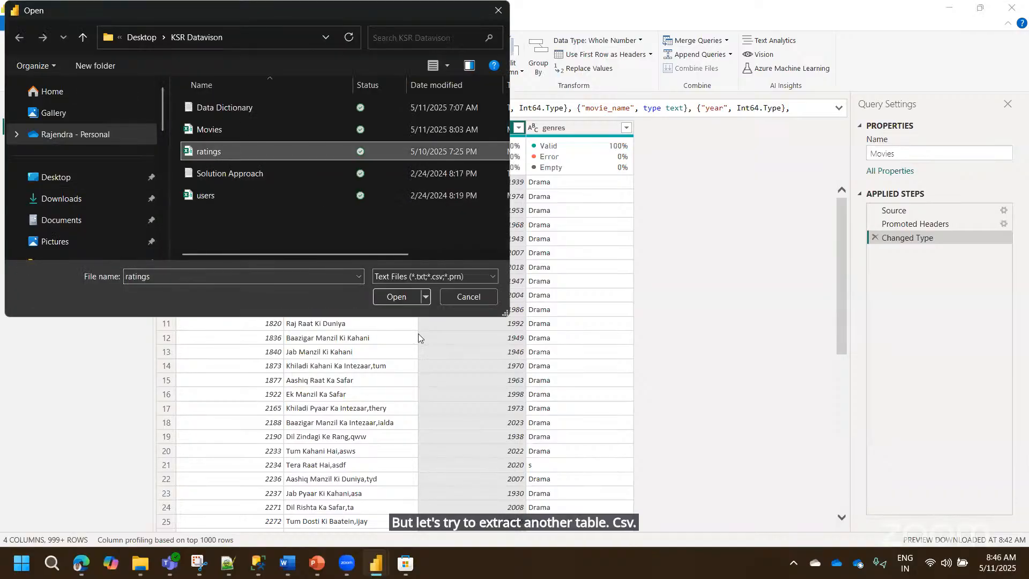
pyautogui.click(397, 297)
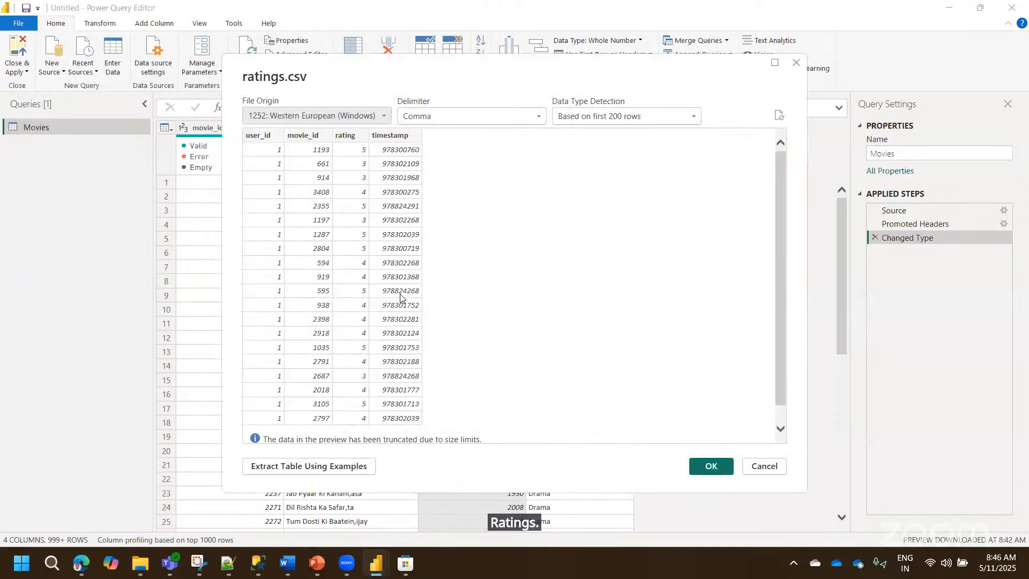
pyautogui.click(712, 467)
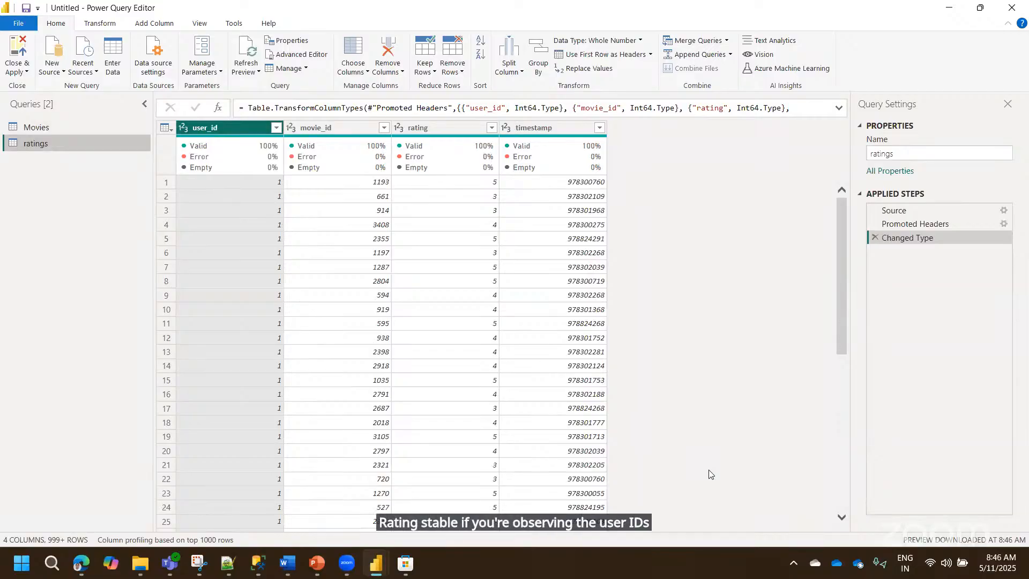
pyautogui.click(552, 133)
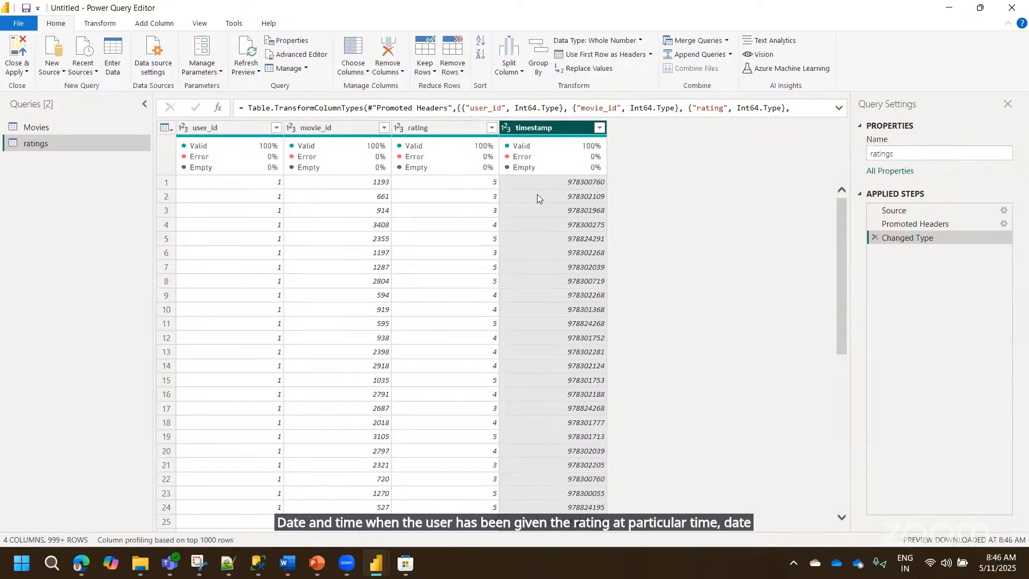
# - Import users.csv from the KSR Datavison folder as a Text/CSV source with the default settings
pyautogui.click(52, 69)
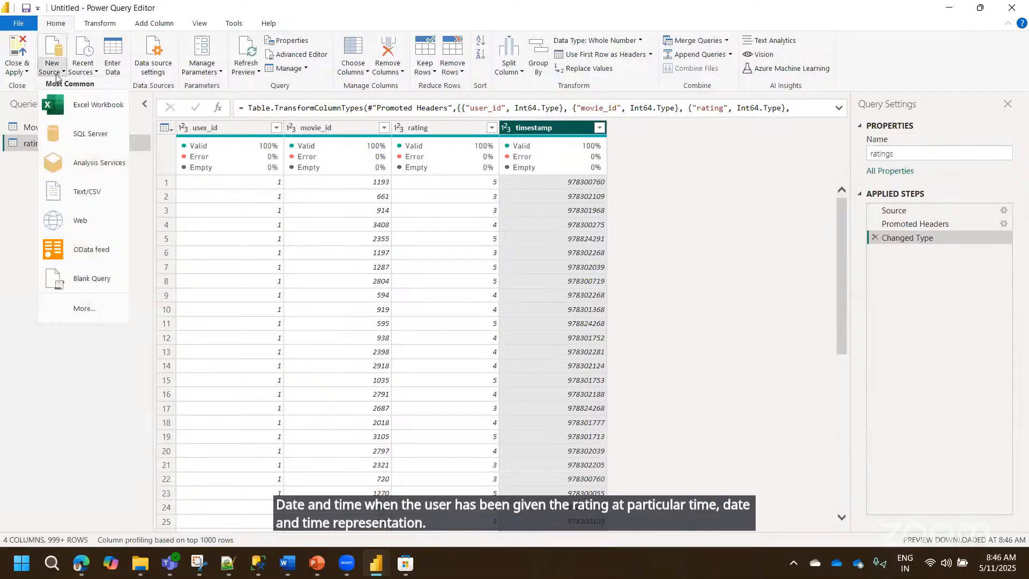
pyautogui.click(91, 194)
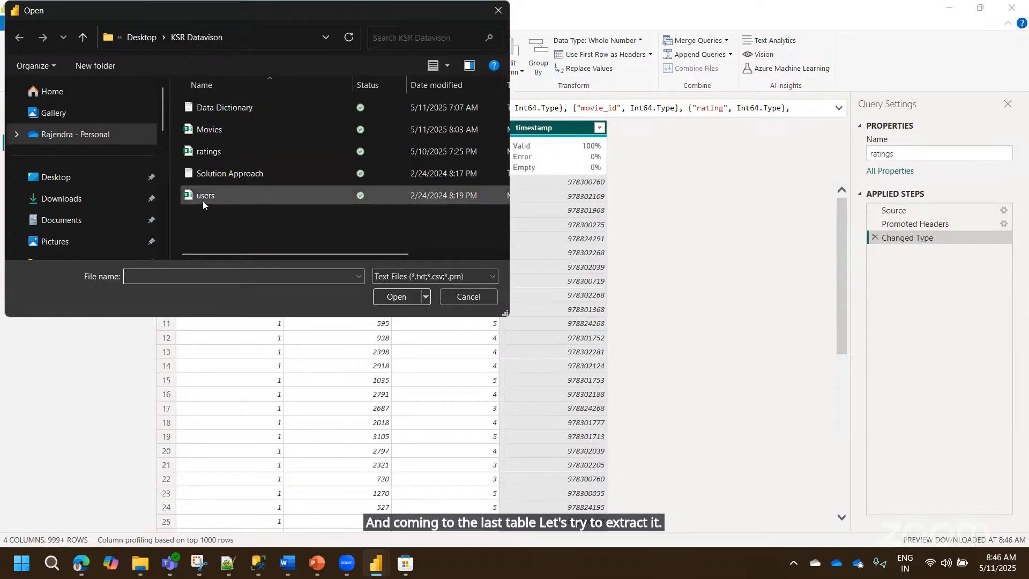
pyautogui.click(203, 198)
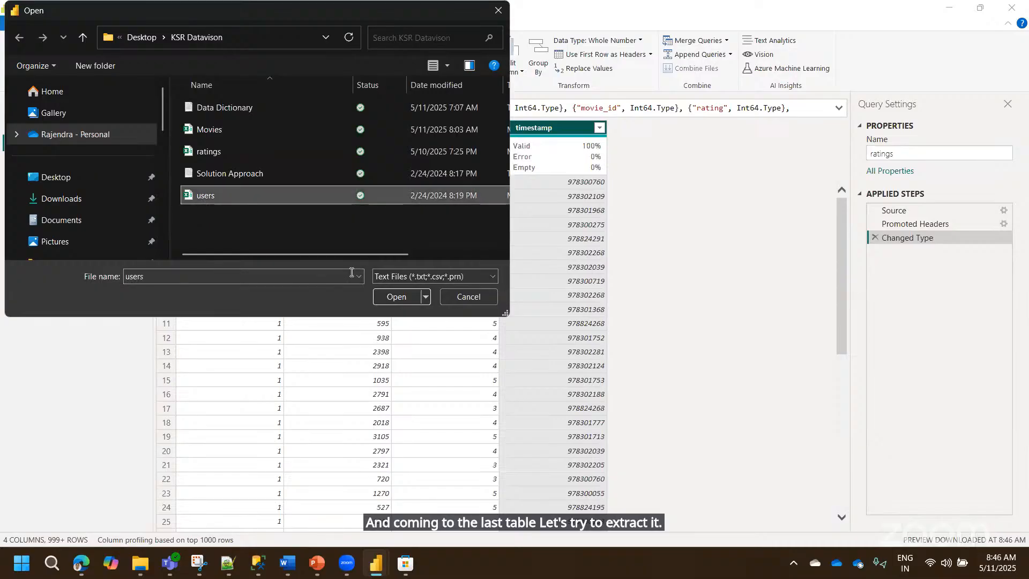
pyautogui.click(397, 296)
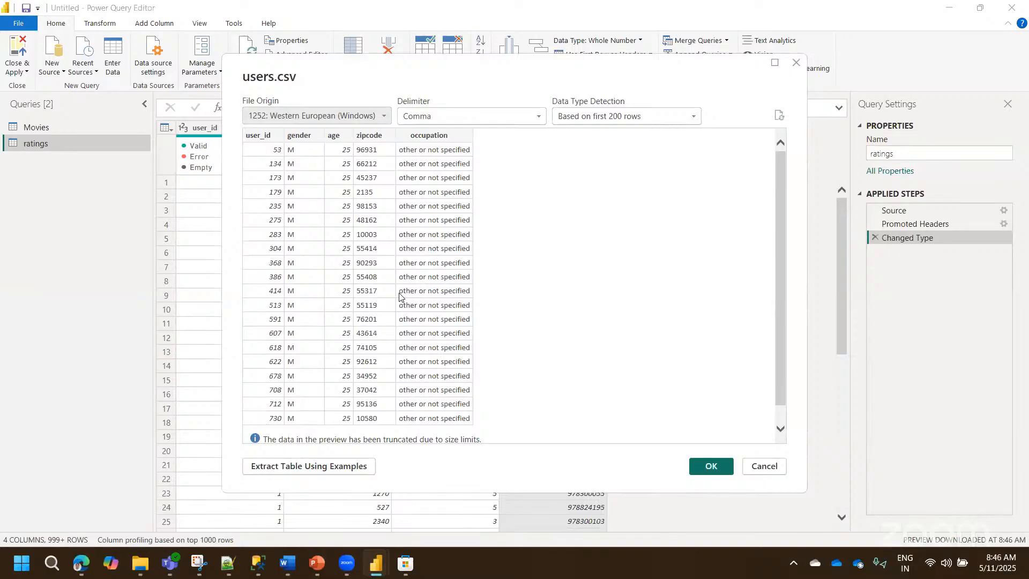
pyautogui.click(725, 470)
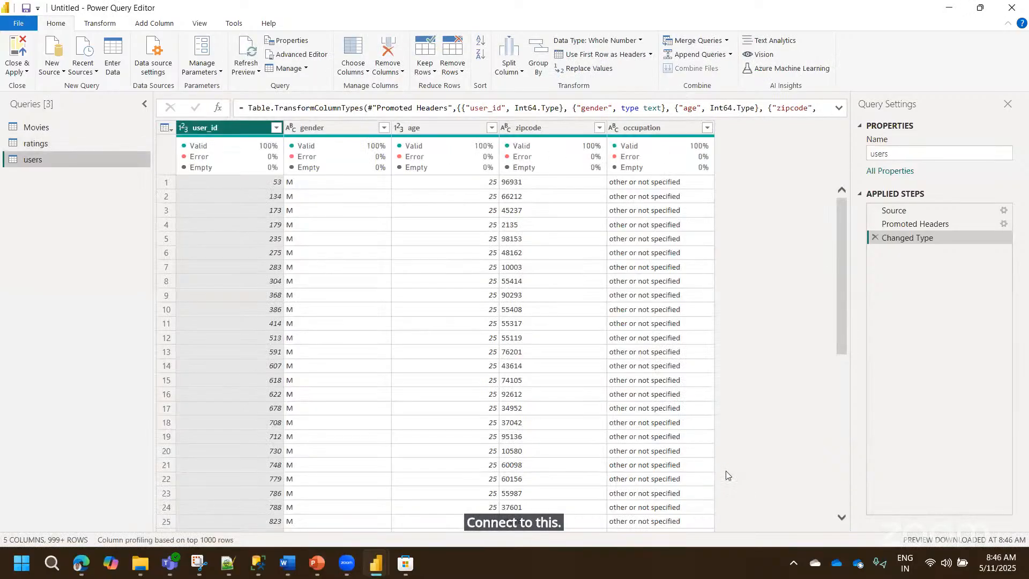
# - Examine the users query's gender, age, zipcode and occupation columns, including the list of occupation filter values
pyautogui.click(413, 337)
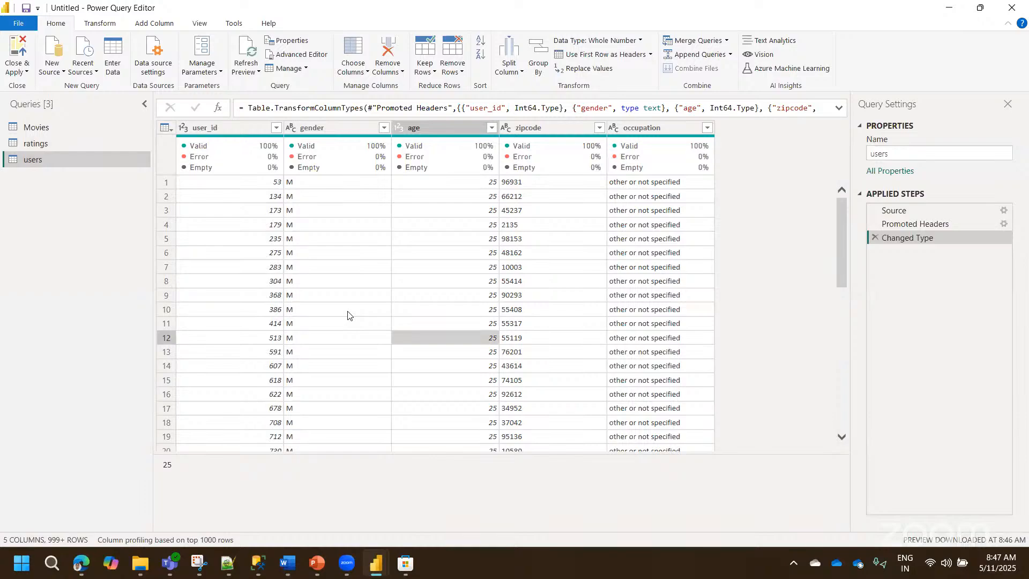
pyautogui.click(340, 128)
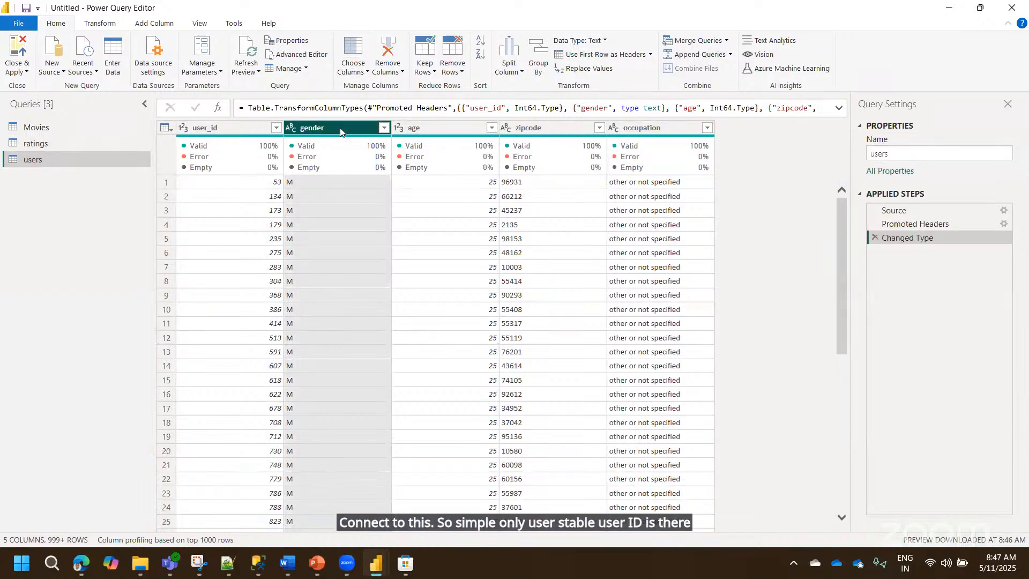
pyautogui.click(438, 128)
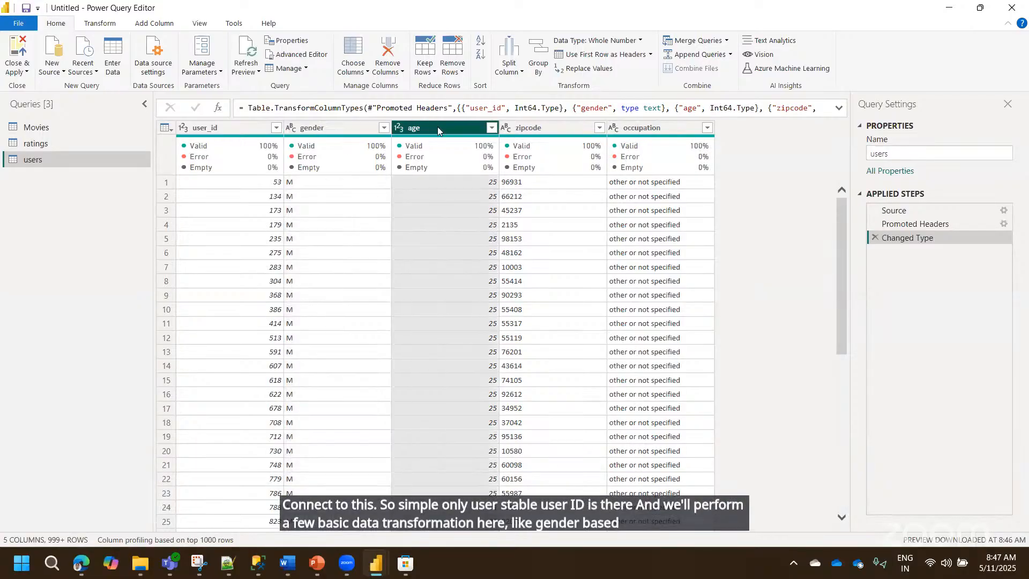
pyautogui.click(540, 127)
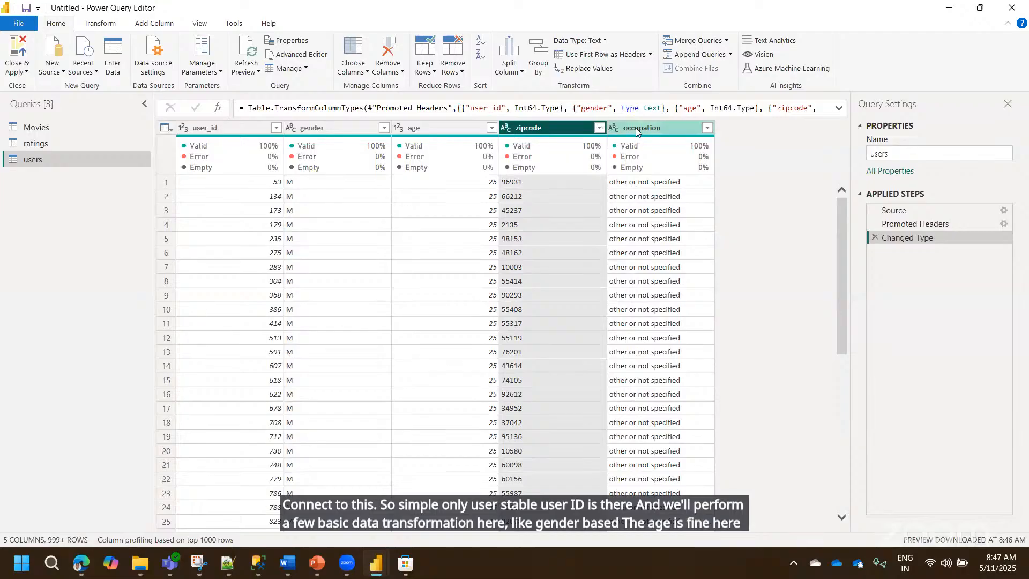
pyautogui.click(636, 128)
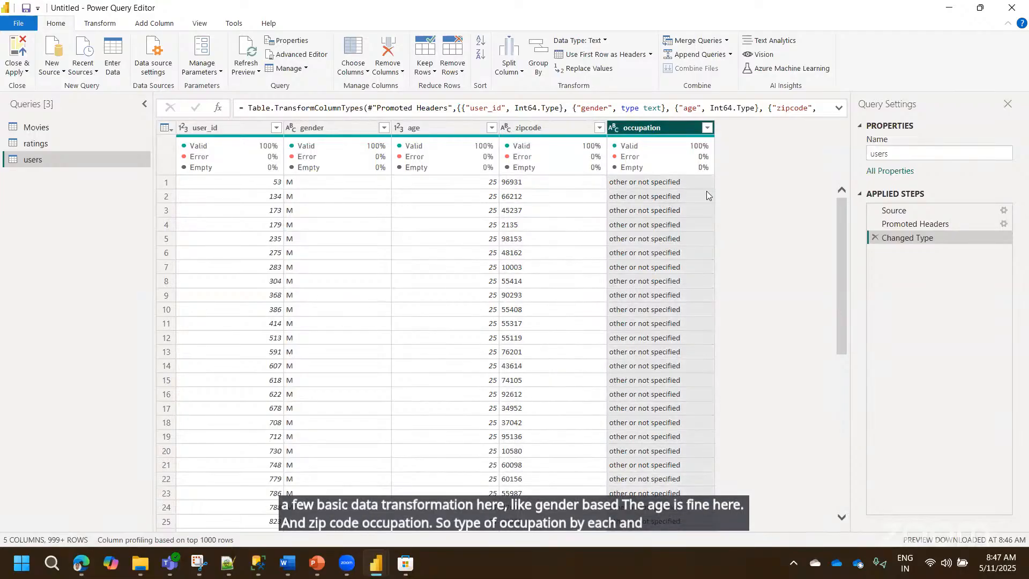
pyautogui.click(708, 129)
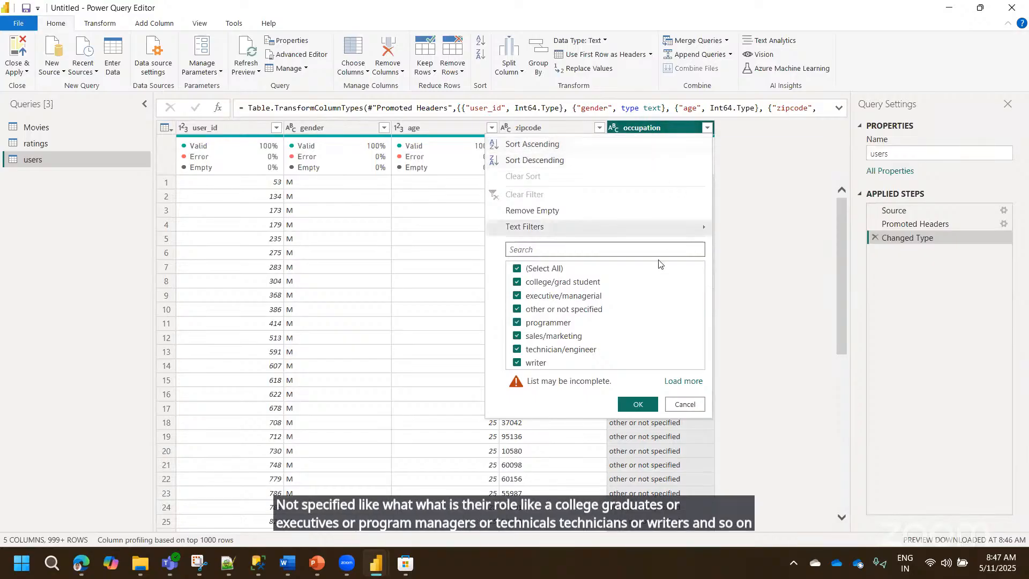
pyautogui.click(737, 274)
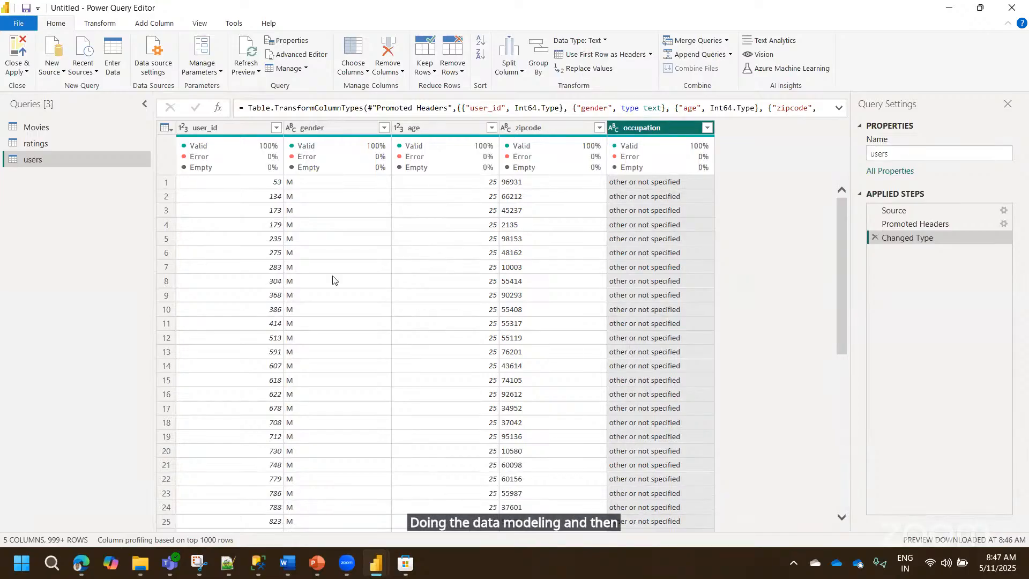
# - Turn off column quality for the Movies query and check the quality summaries of its movie_id and movie_name columns
pyautogui.click(36, 127)
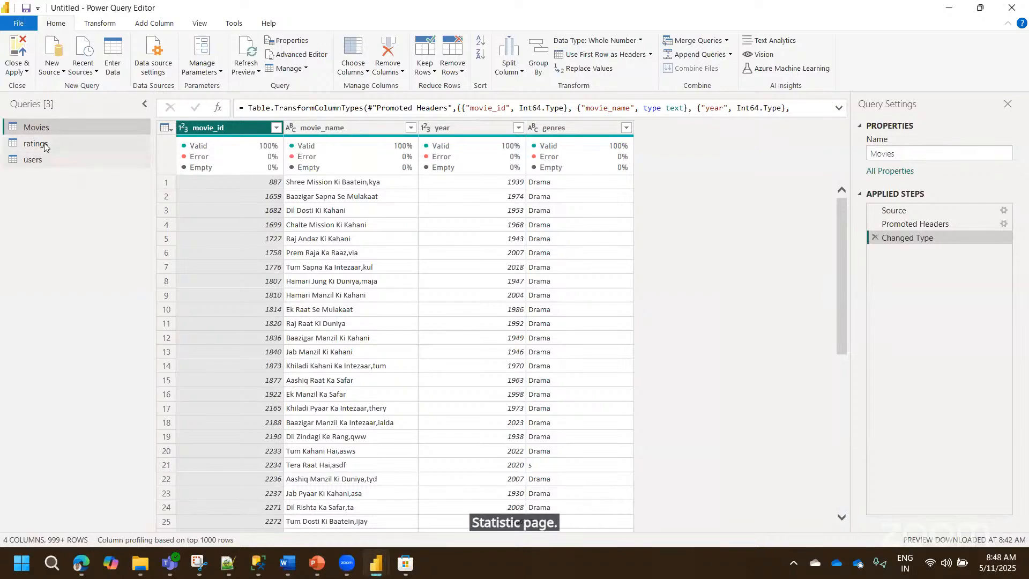
pyautogui.click(195, 24)
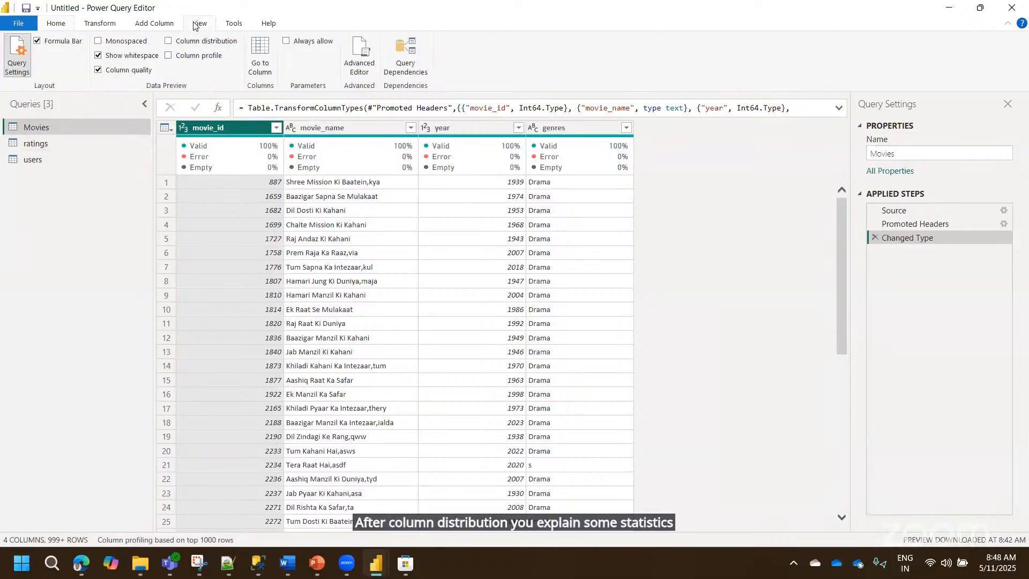
pyautogui.click(130, 72)
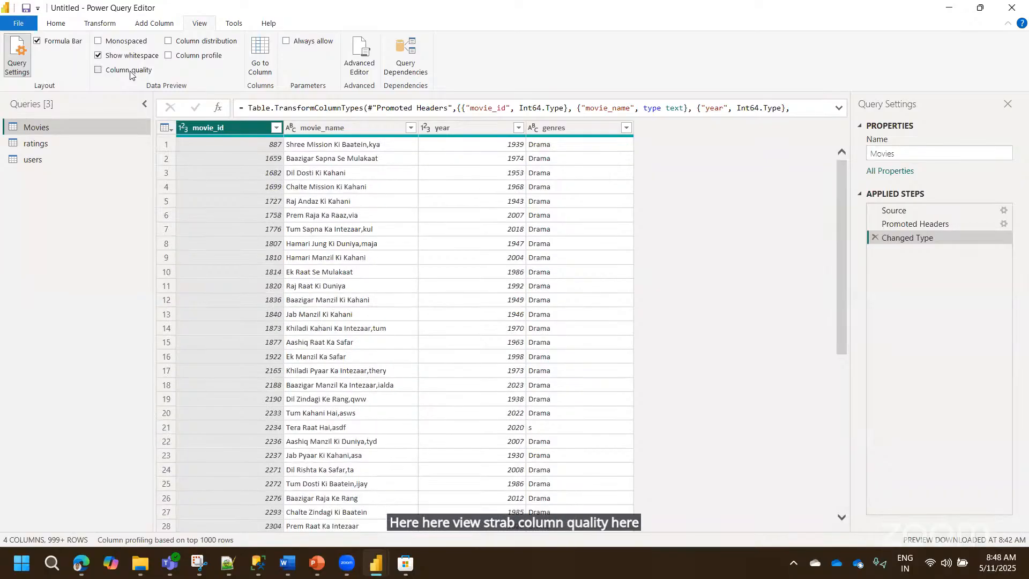
pyautogui.click(130, 72)
pyautogui.click(130, 72)
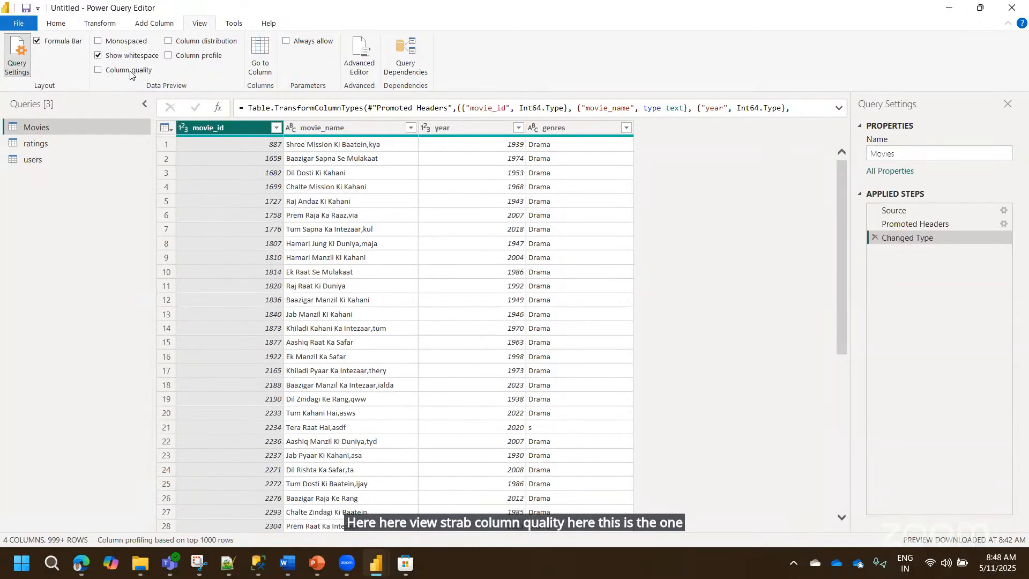
pyautogui.click(130, 72)
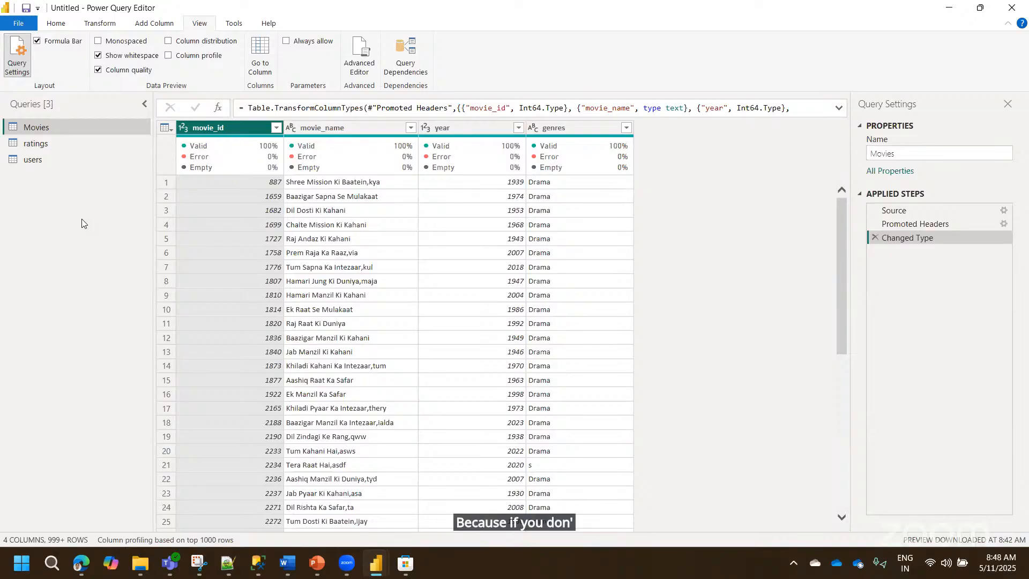
pyautogui.click(118, 74)
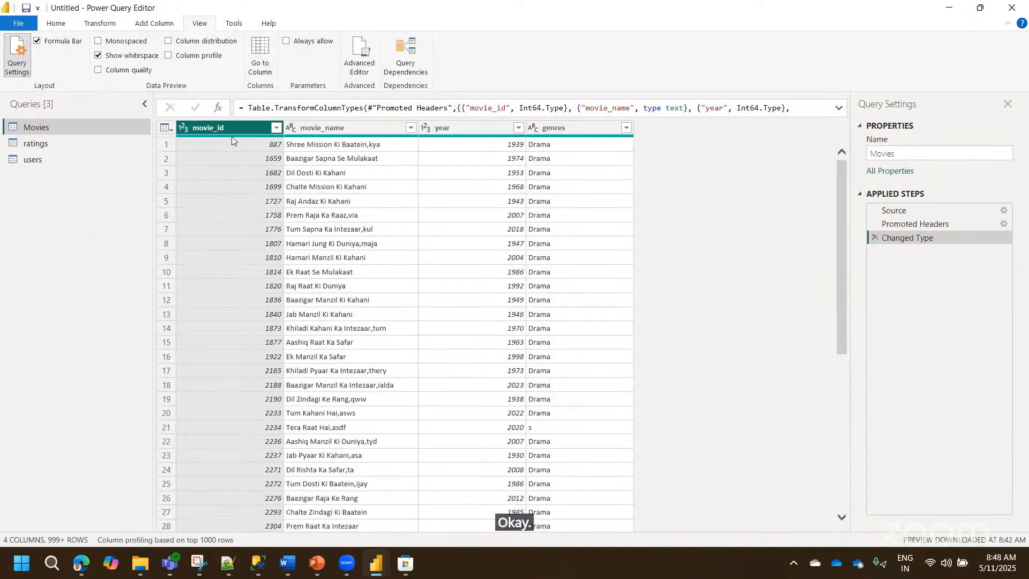
pyautogui.moveTo(239, 138)
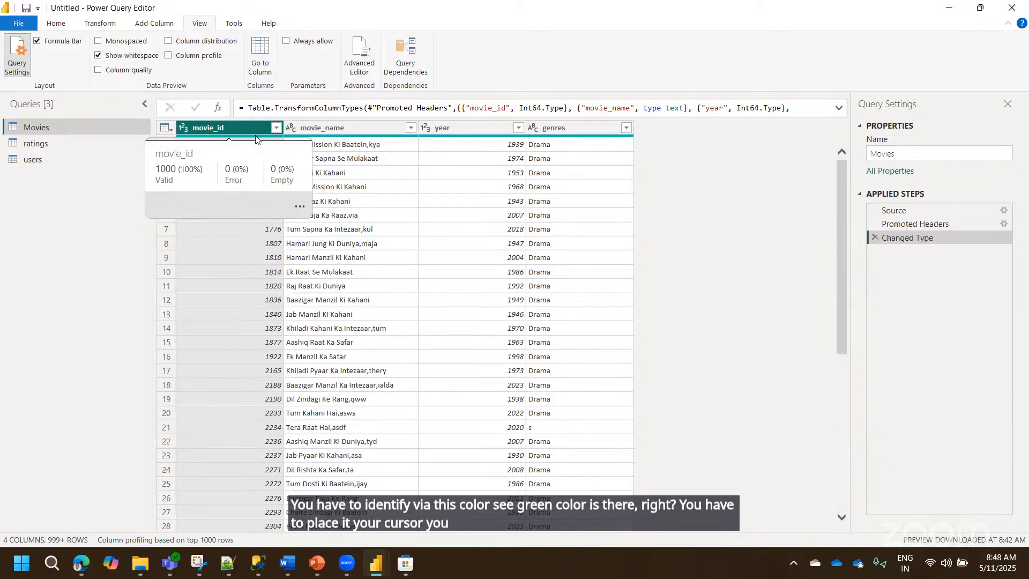
pyautogui.moveTo(322, 139)
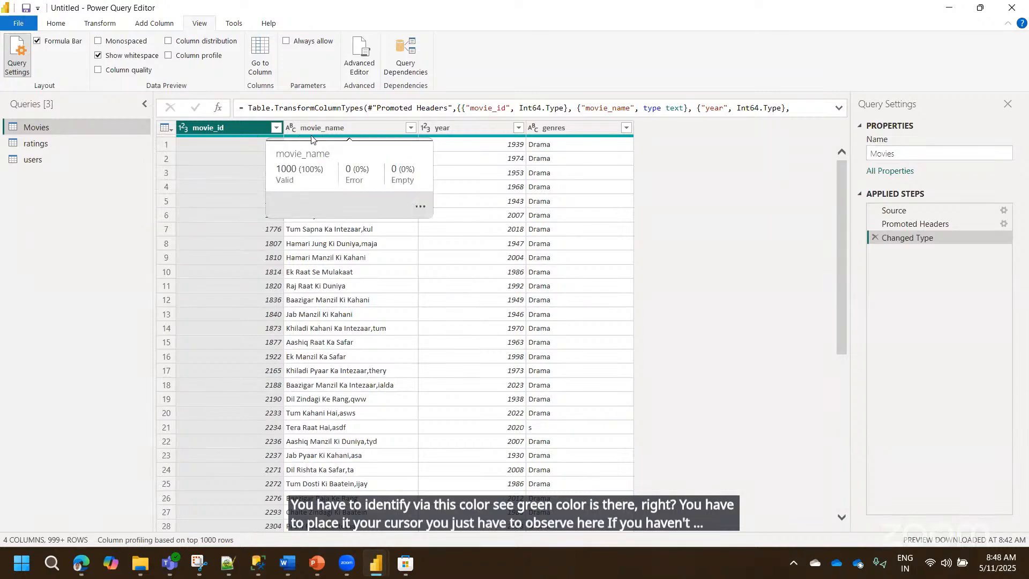
pyautogui.moveTo(360, 139)
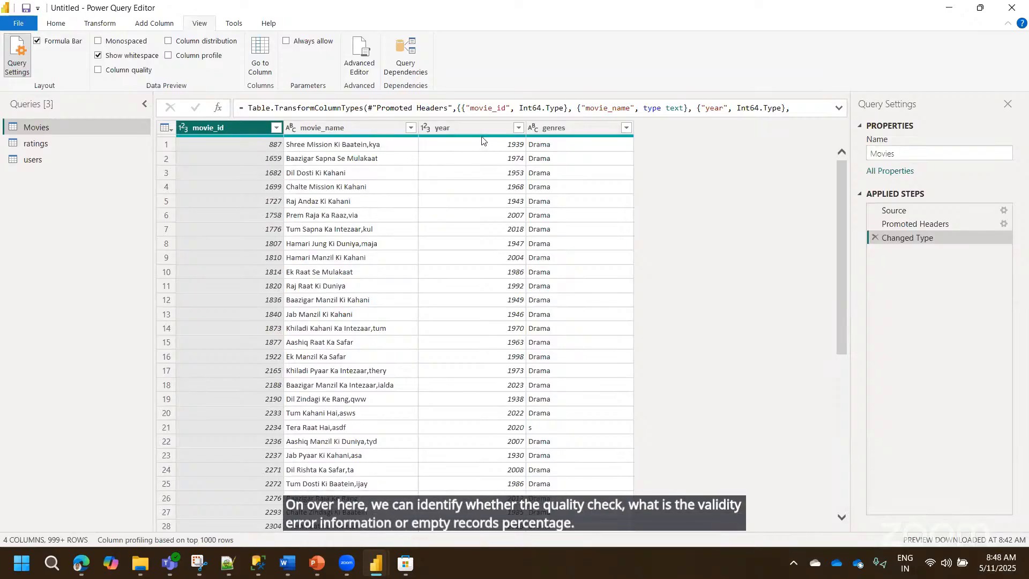
pyautogui.moveTo(482, 140)
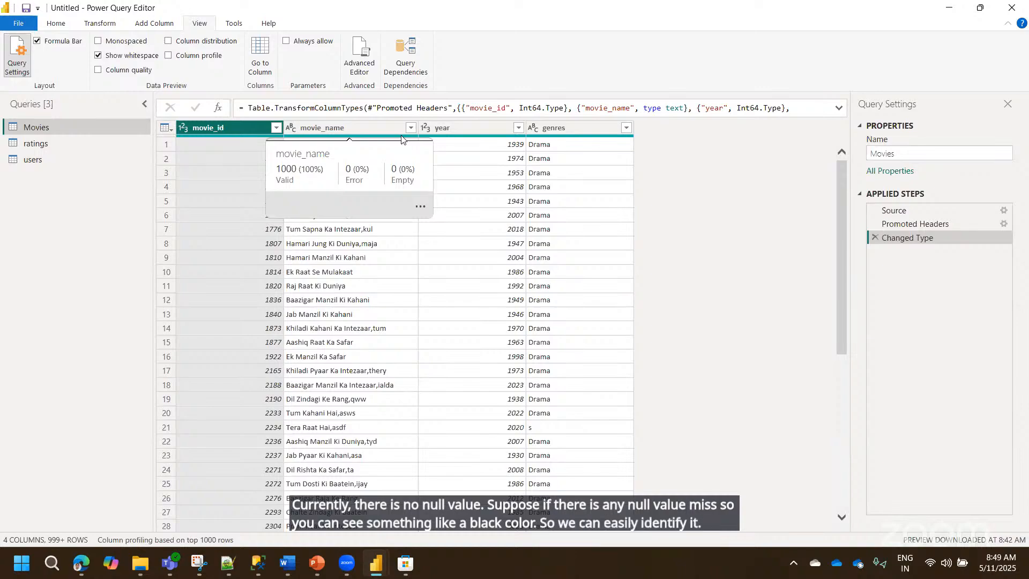
# - Open the Movies file from the KSR Datavison folder in Excel and fill the Drama genre from D21 down to D22
pyautogui.click(140, 563)
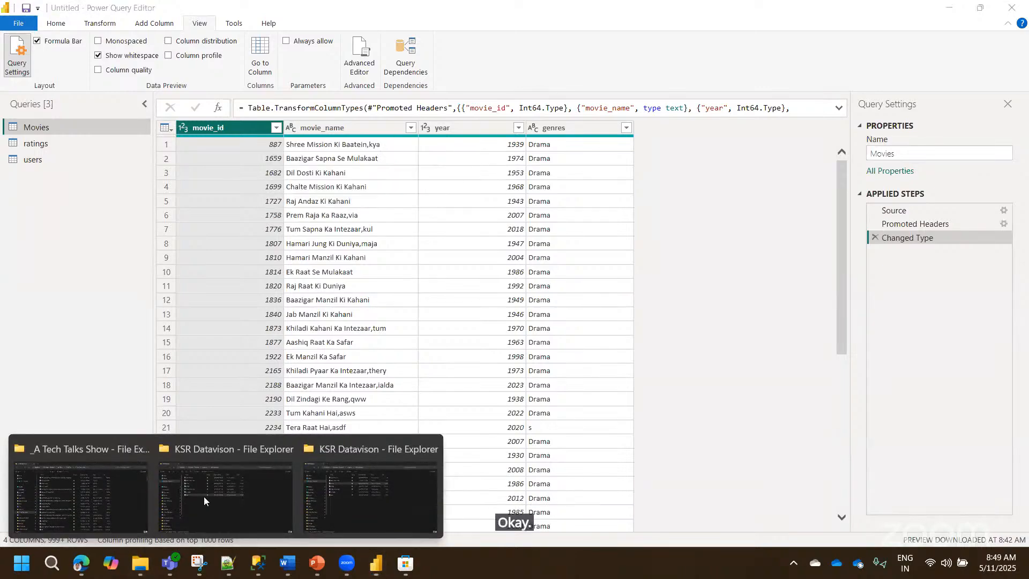
pyautogui.click(375, 488)
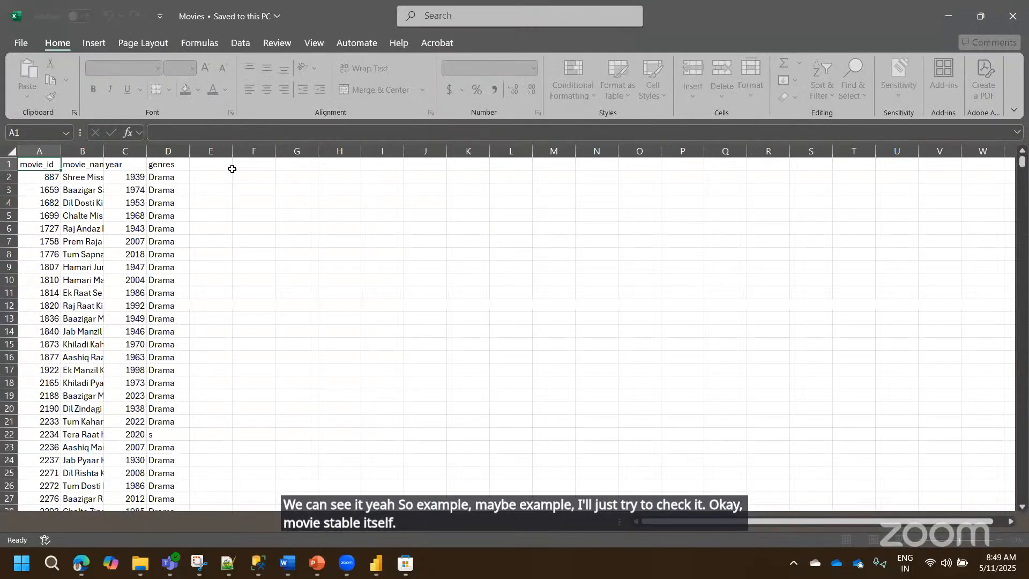
pyautogui.click(169, 422)
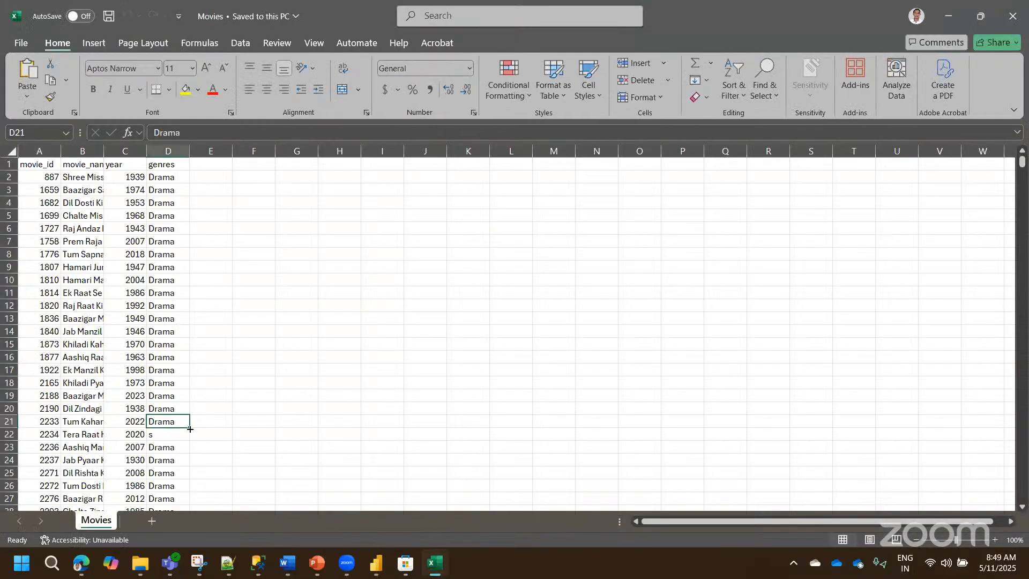
pyautogui.moveTo(189, 427); pyautogui.dragTo(190, 440)
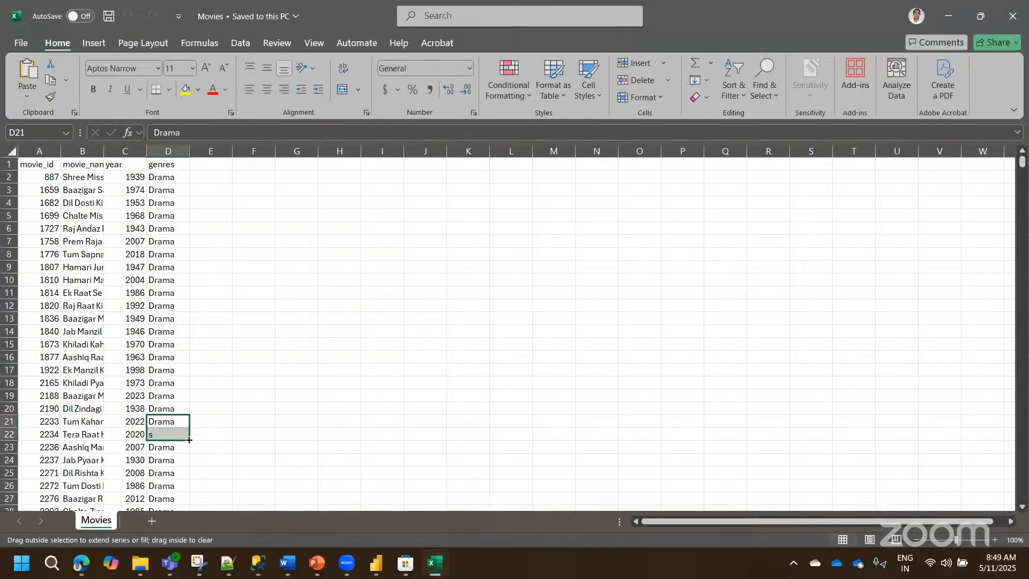
# - Clear the genres values in cells D2 to D4, save the Movies file and close it
pyautogui.click(164, 228)
pyautogui.click(165, 178)
pyautogui.press('Delete')
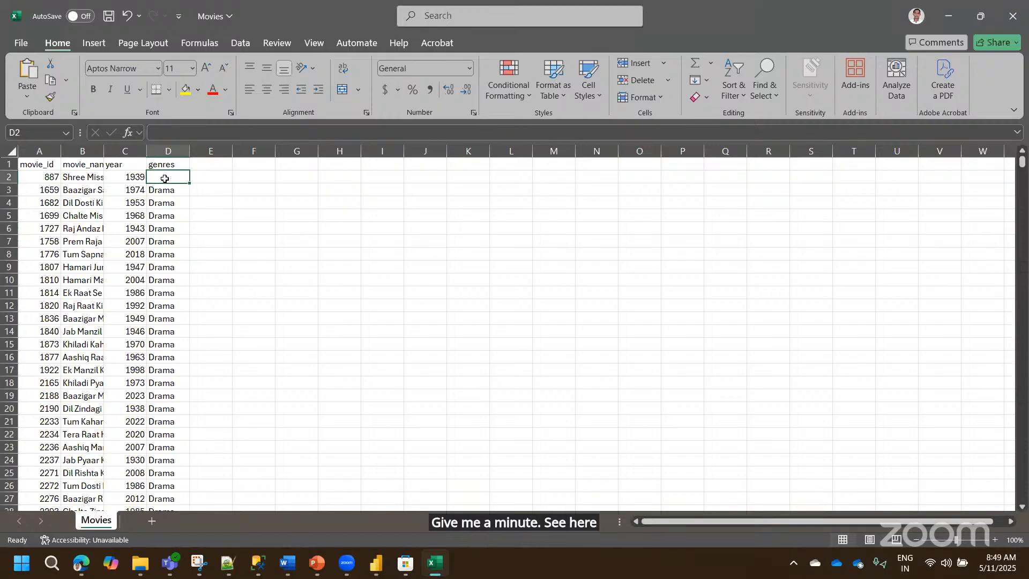
pyautogui.hotkey('shift', 'Down')
pyautogui.hotkey('shift', 'Down')
pyautogui.press('Delete')
pyautogui.hotkey('ctrl', 's')
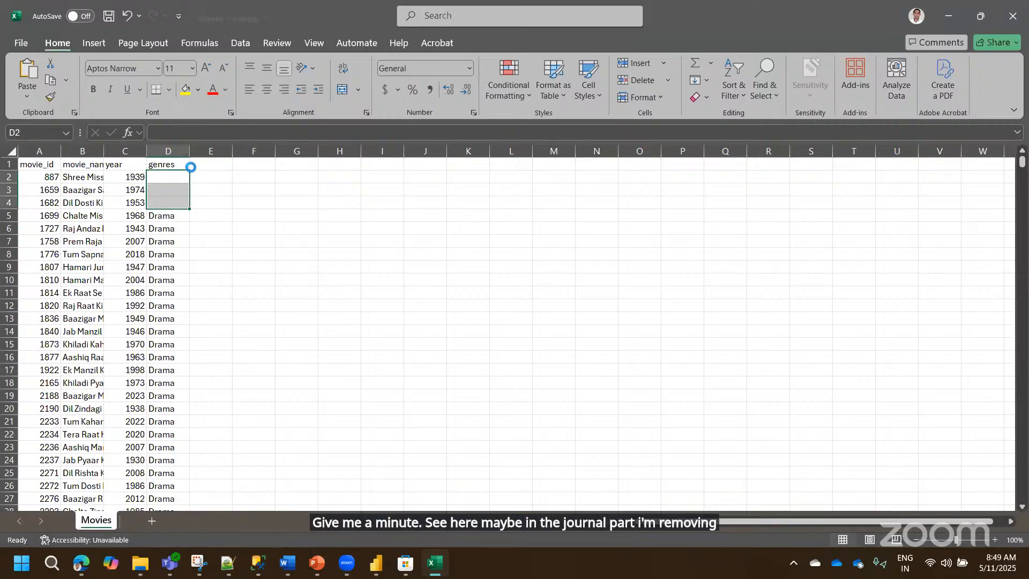
pyautogui.click(1013, 13)
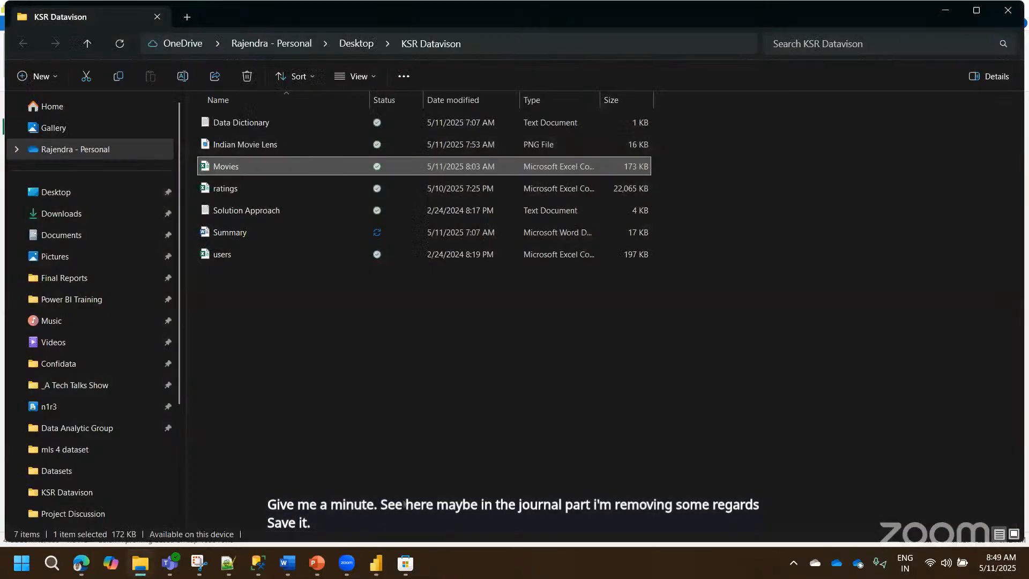
# - Switch back to the Power Query Editor, refresh the Movies query preview and check the genres column's quality bar
pyautogui.moveTo(376, 563)
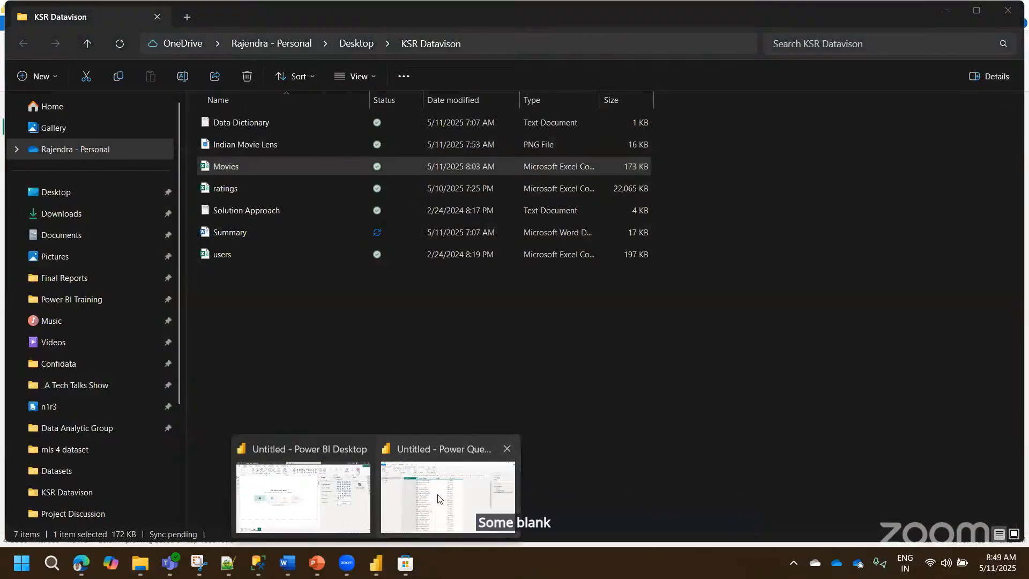
pyautogui.click(449, 503)
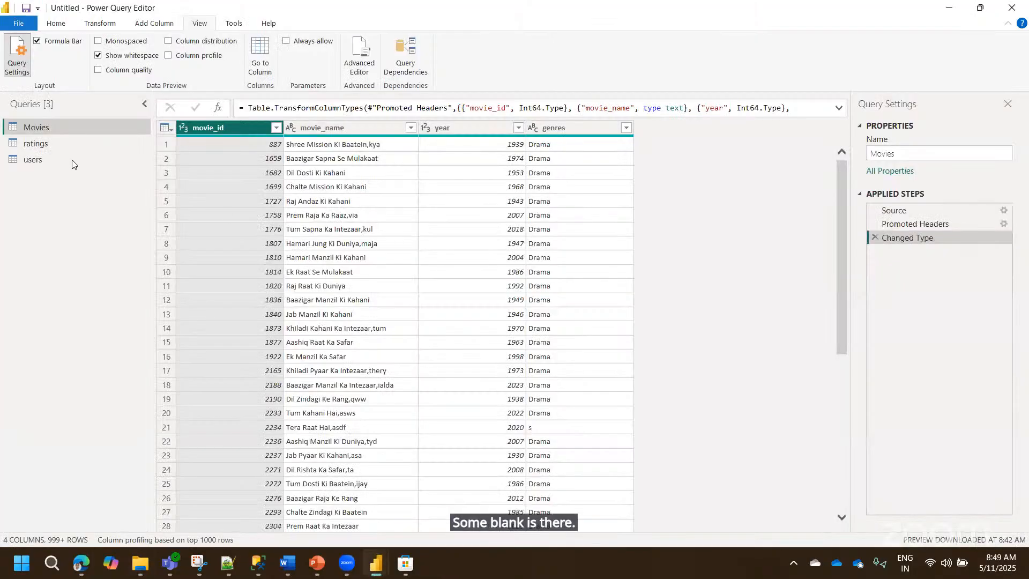
pyautogui.click(70, 27)
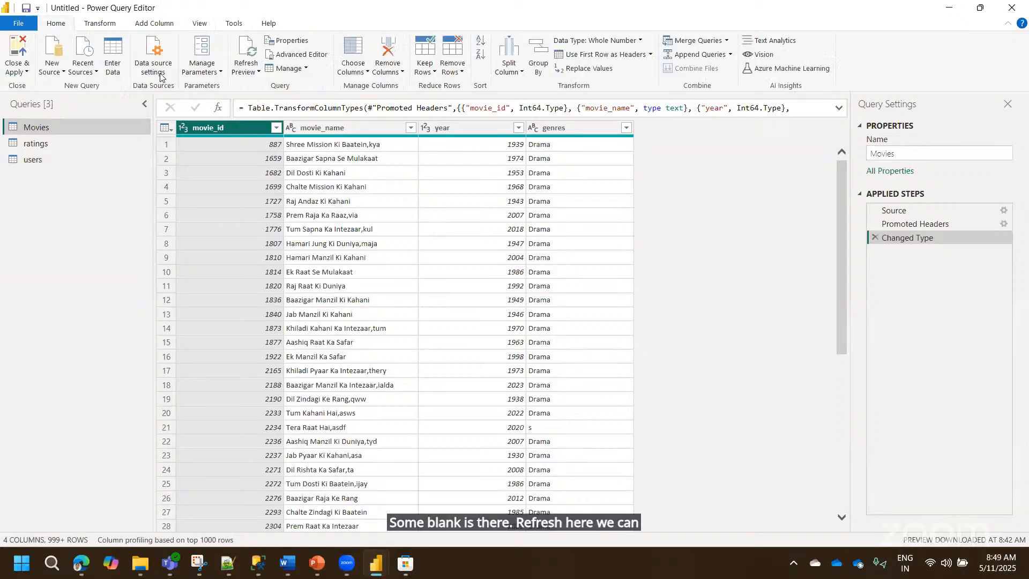
pyautogui.click(246, 67)
pyautogui.click(269, 100)
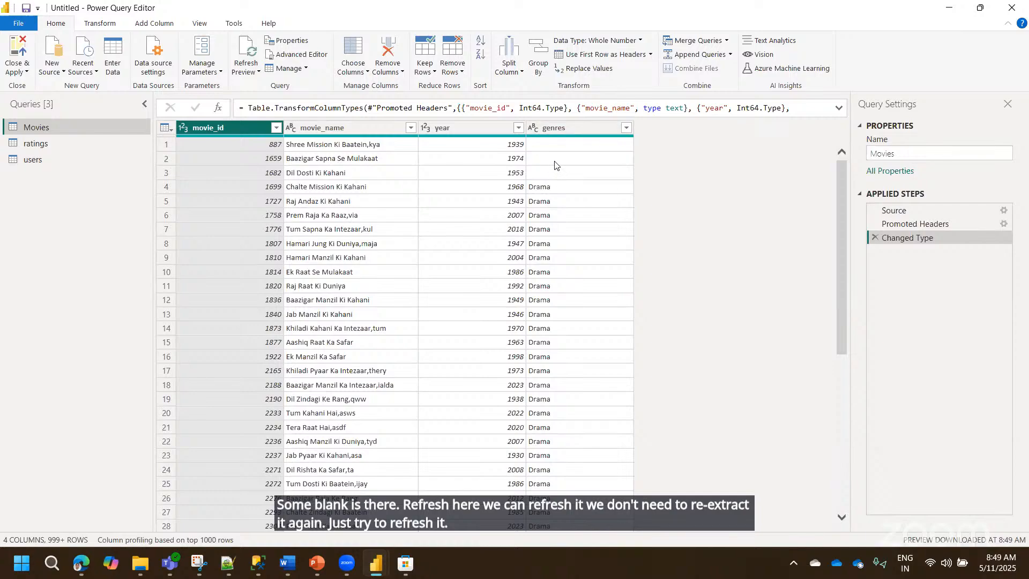
pyautogui.moveTo(610, 140)
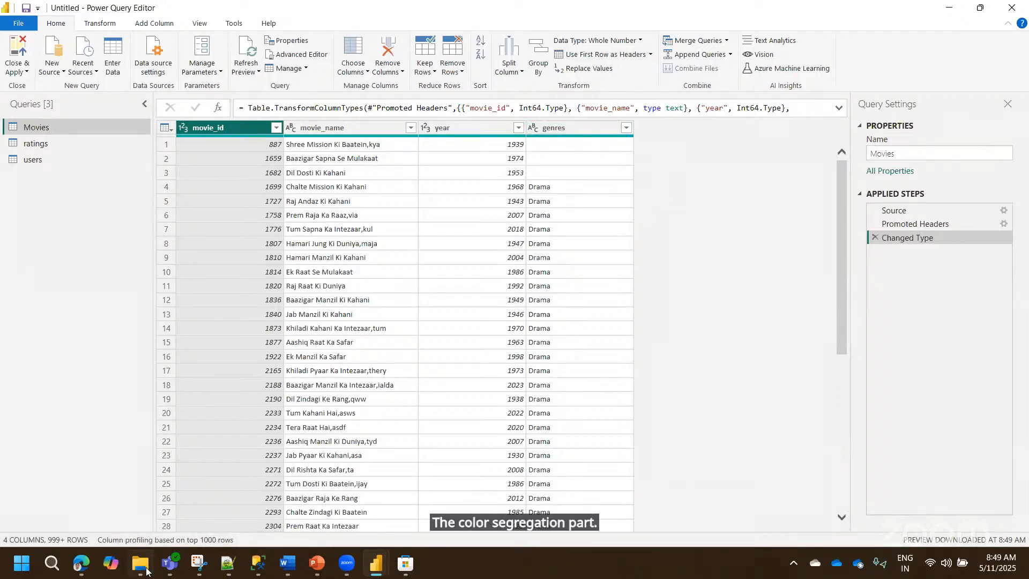
# - Open the Movies file in Excel, fill the Drama genre from D5 up to D2, then save and close the file
pyautogui.moveTo(147, 571)
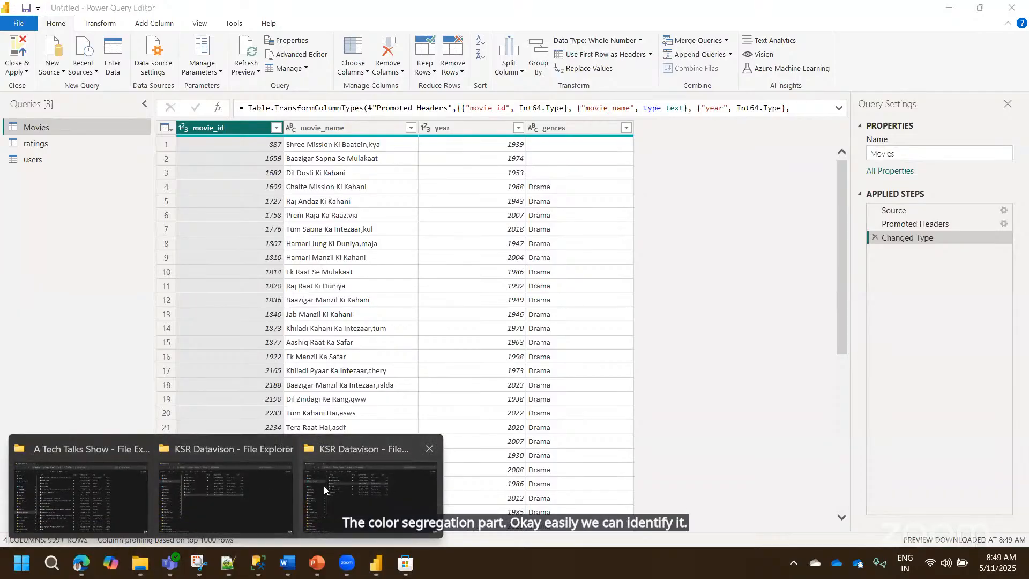
pyautogui.click(324, 486)
pyautogui.doubleClick(235, 167)
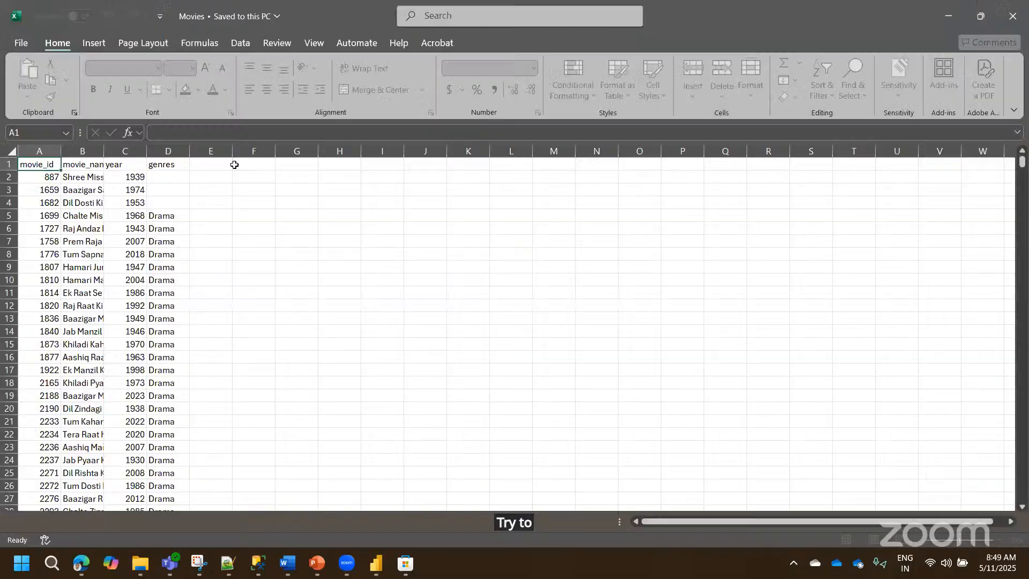
pyautogui.click(162, 219)
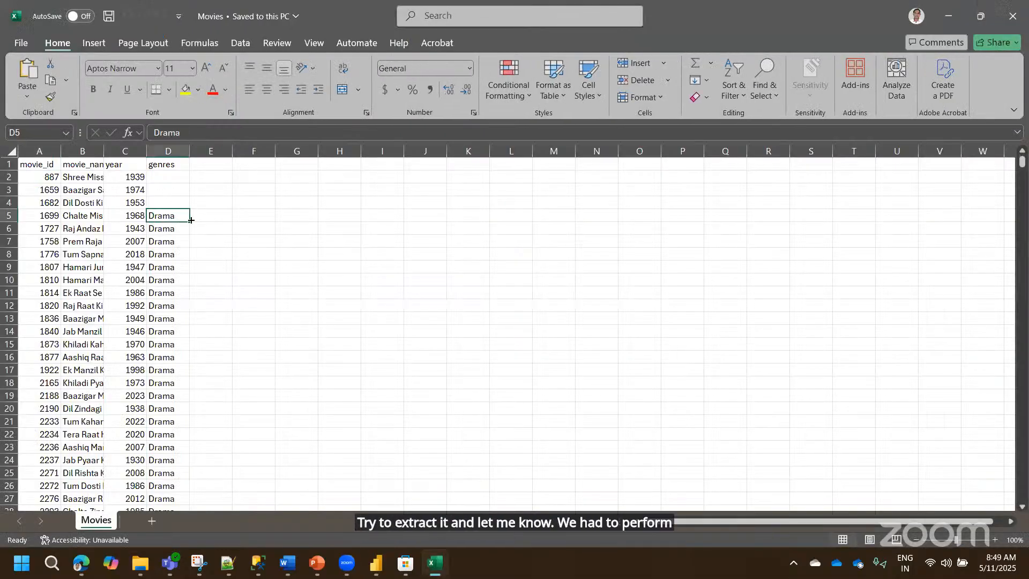
pyautogui.moveTo(189, 220); pyautogui.dragTo(186, 174)
pyautogui.click(210, 254)
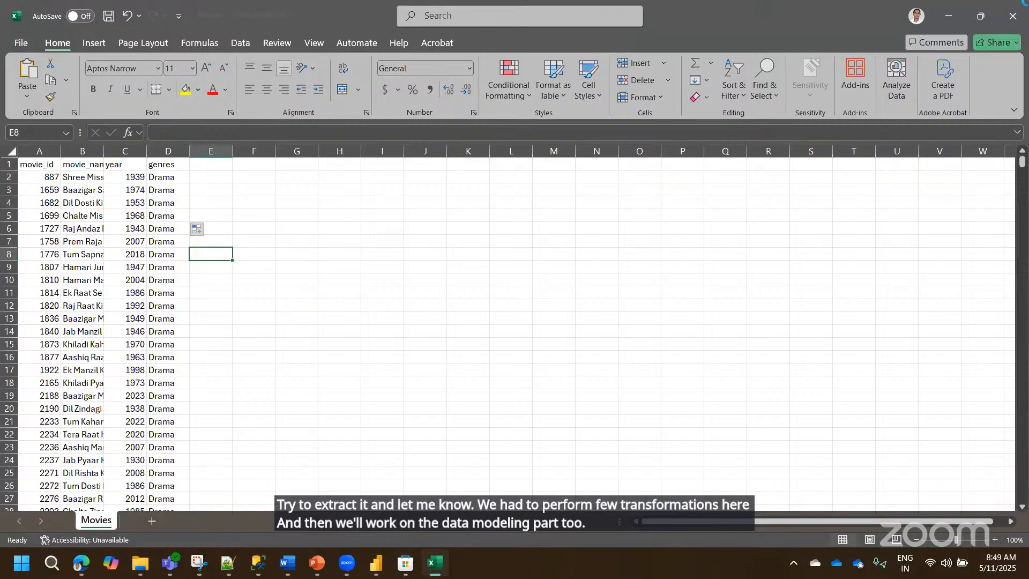
pyautogui.click(1025, 3)
# - Switch back to the Power Query Editor and refresh the Movies query preview
pyautogui.click(376, 566)
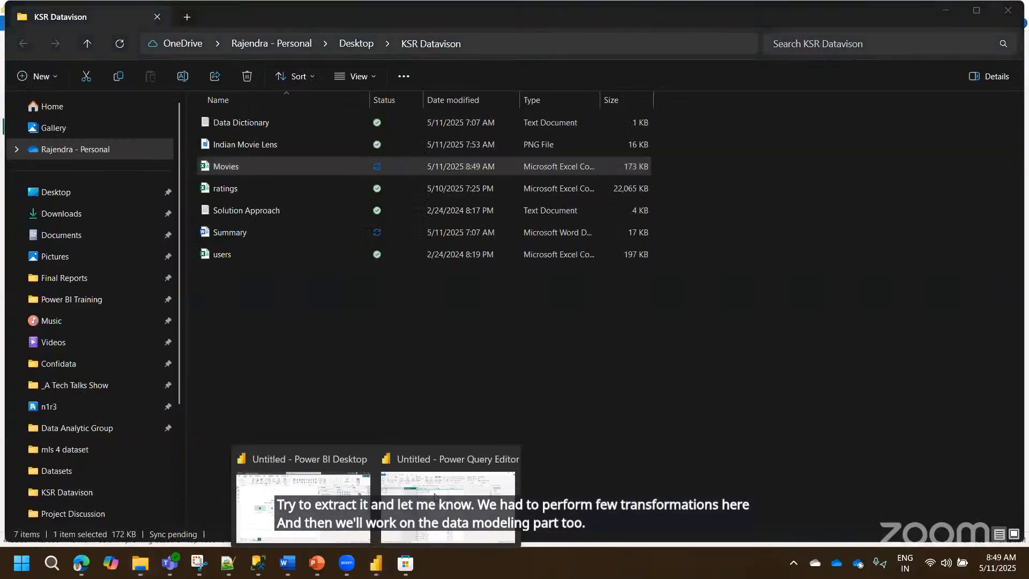
pyautogui.click(460, 475)
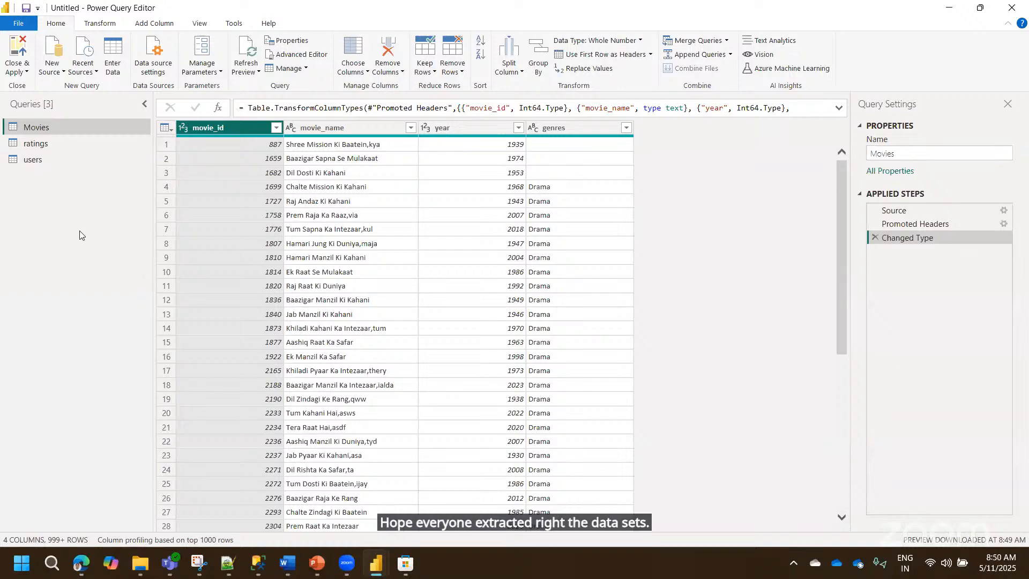
pyautogui.click(245, 69)
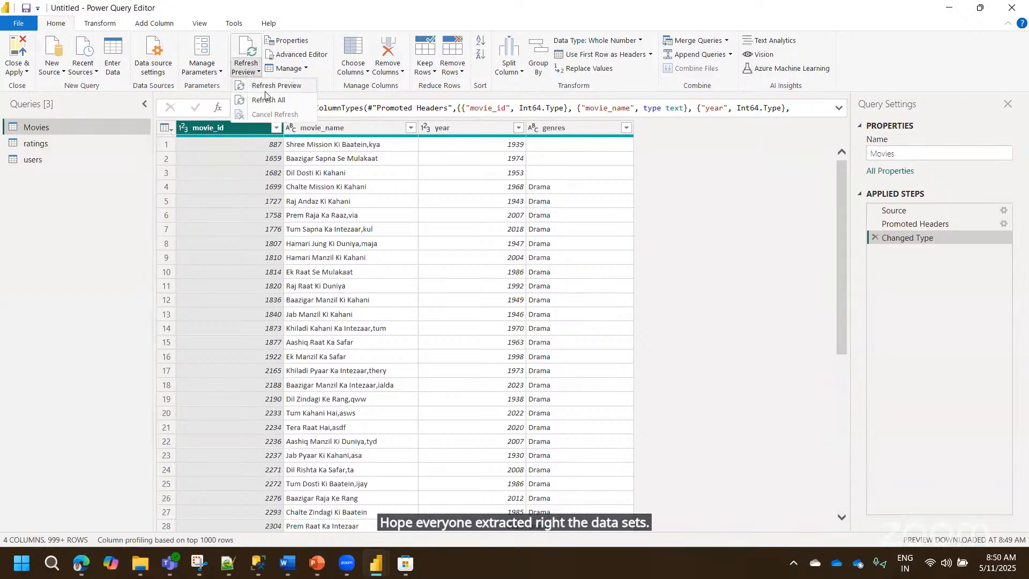
pyautogui.click(265, 93)
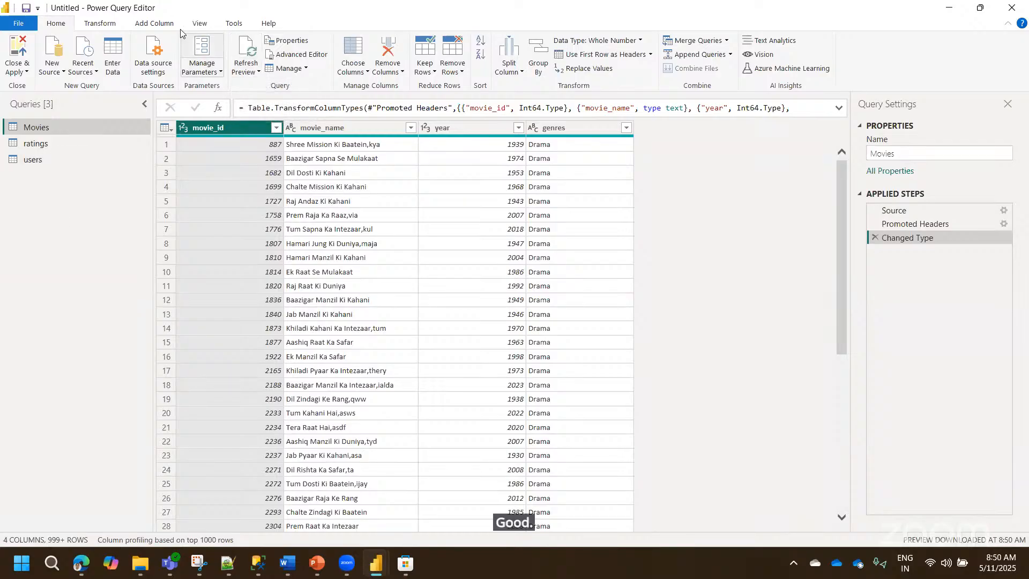
# - Turn on column quality for the Movies query and review the movie_name, year and genres columns
pyautogui.click(200, 24)
pyautogui.click(146, 70)
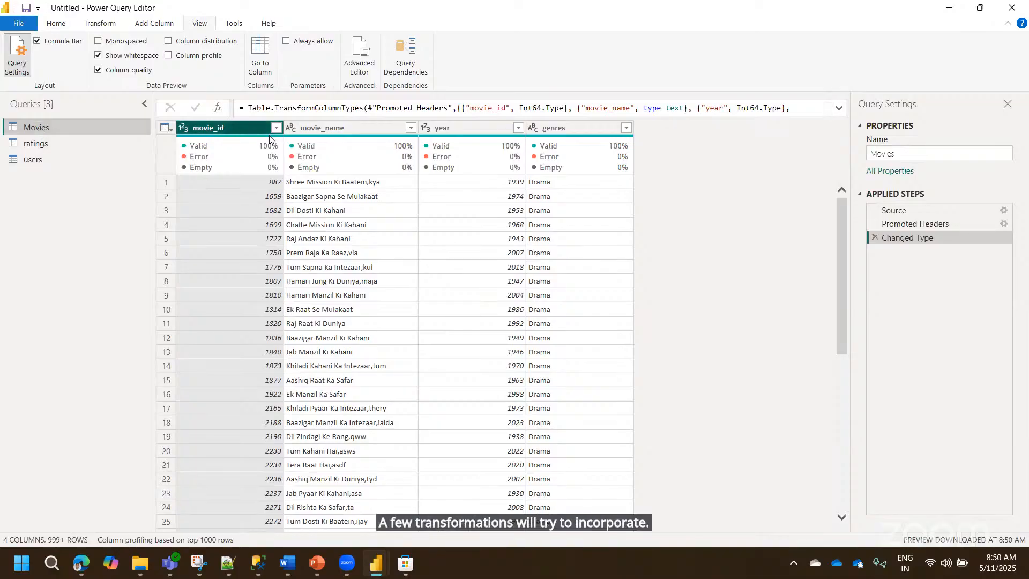
pyautogui.click(333, 127)
pyautogui.click(428, 127)
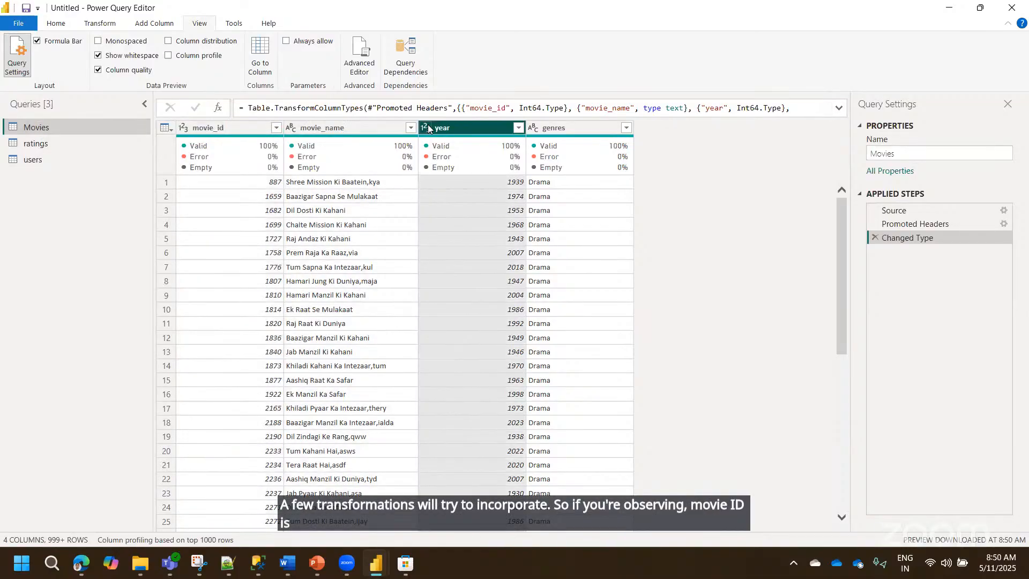
pyautogui.click(428, 126)
pyautogui.click(564, 126)
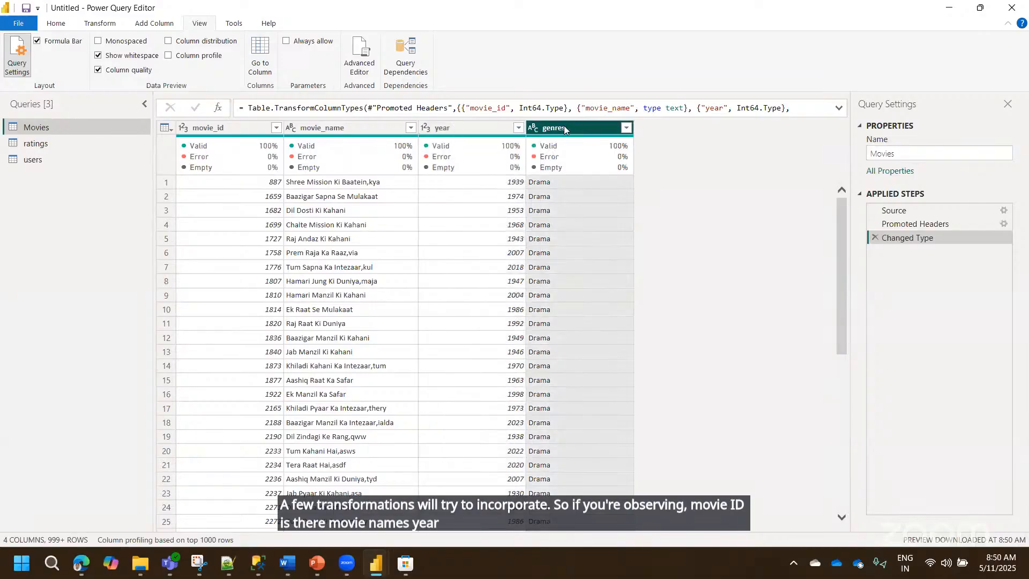
pyautogui.click(343, 127)
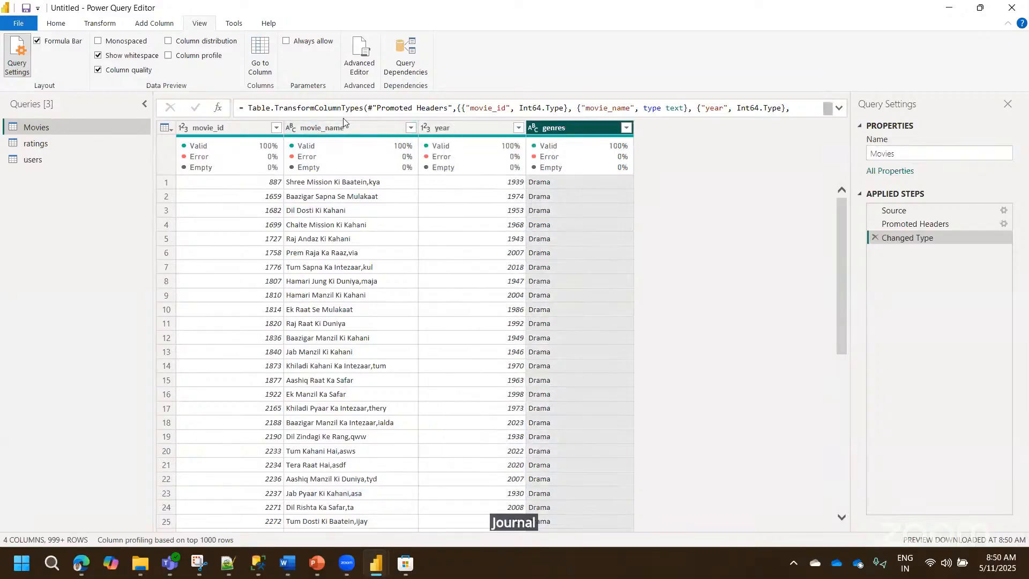
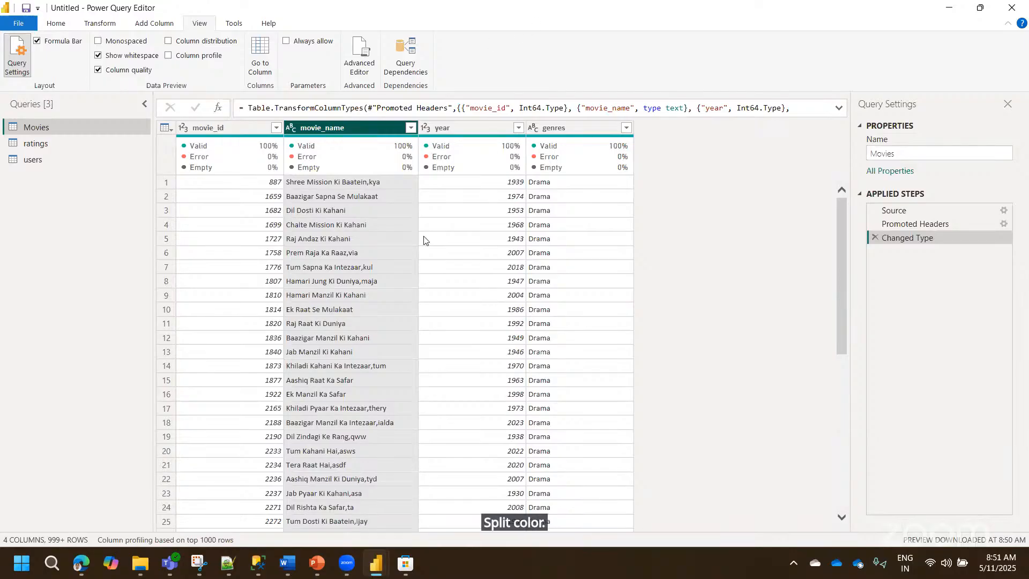
pyautogui.rightClick(355, 127)
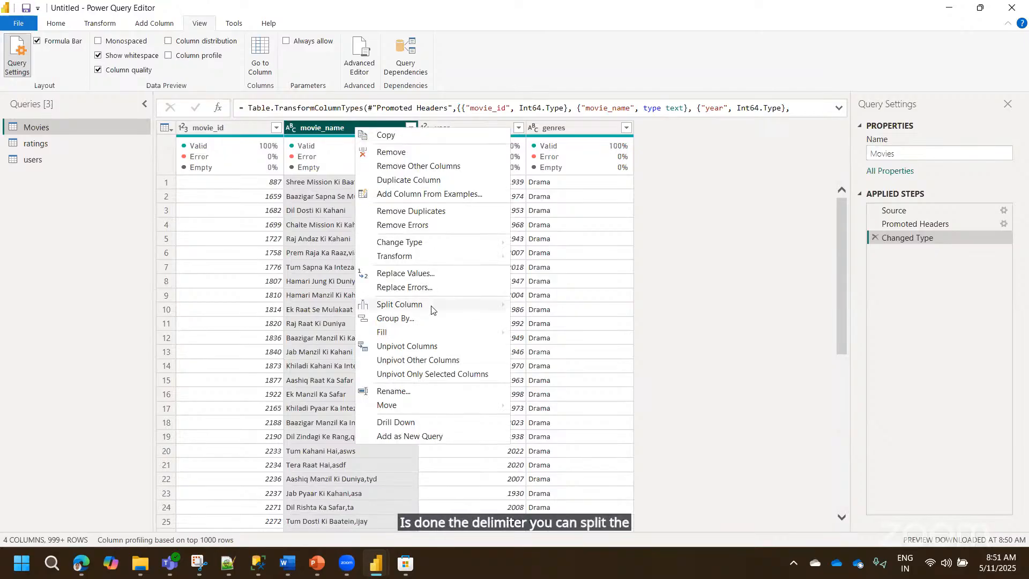
pyautogui.moveTo(432, 310)
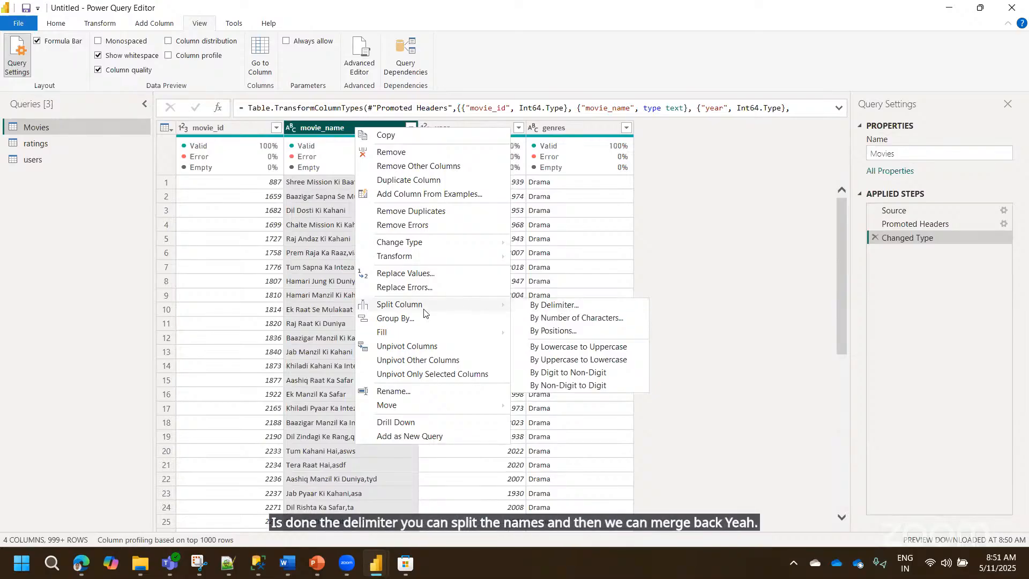
pyautogui.click(555, 305)
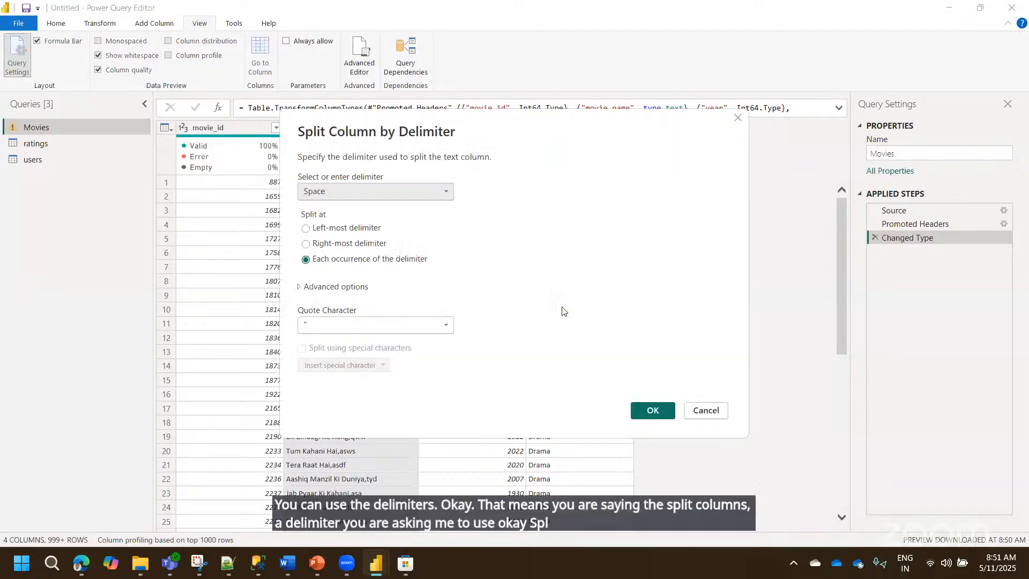
pyautogui.click(706, 411)
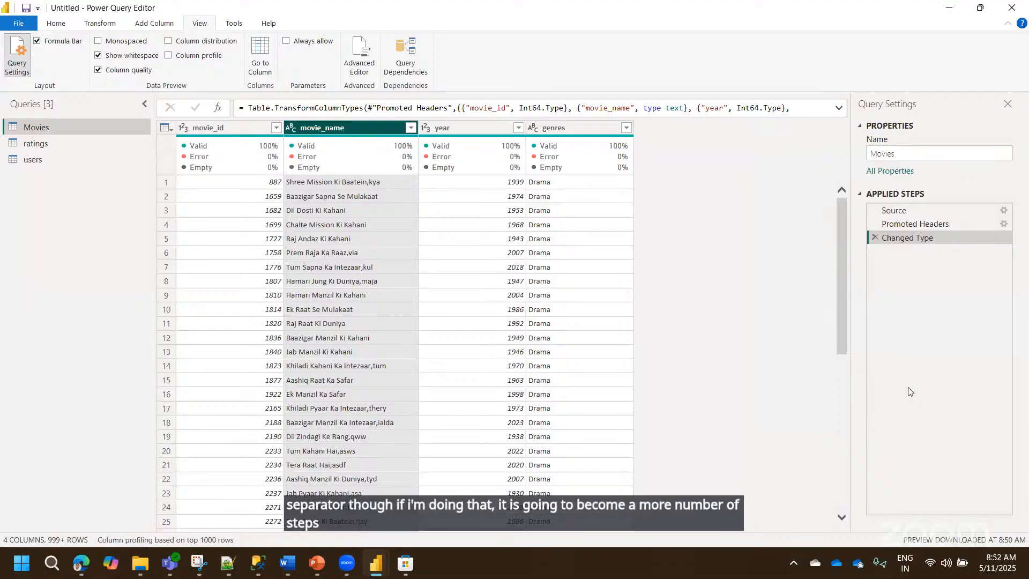
# - Try splitting the movie_name column at each comma, and delete the resulting split and type-change steps from the query
pyautogui.rightClick(339, 128)
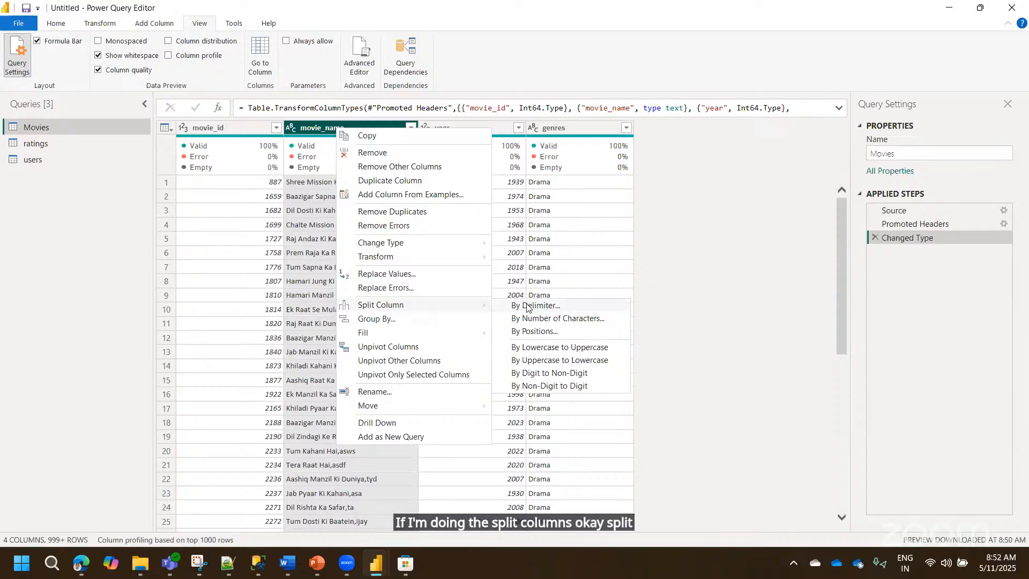
pyautogui.click(528, 306)
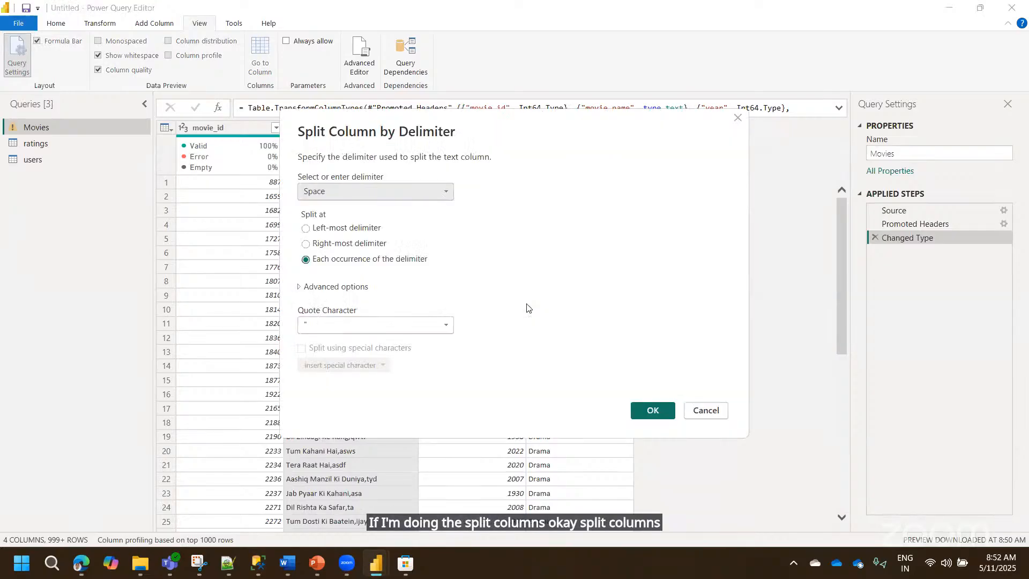
pyautogui.click(362, 189)
pyautogui.click(335, 222)
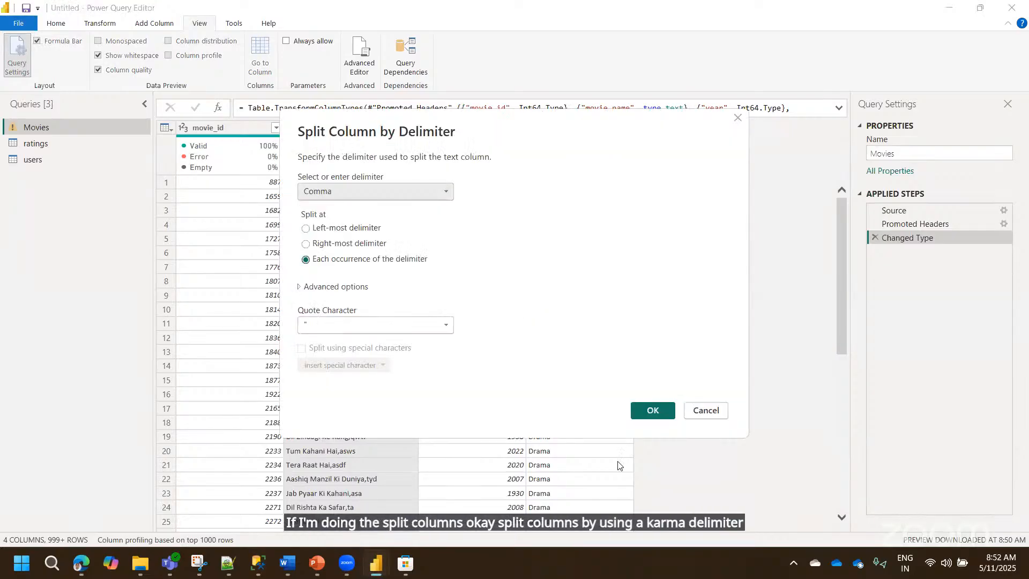
pyautogui.click(665, 411)
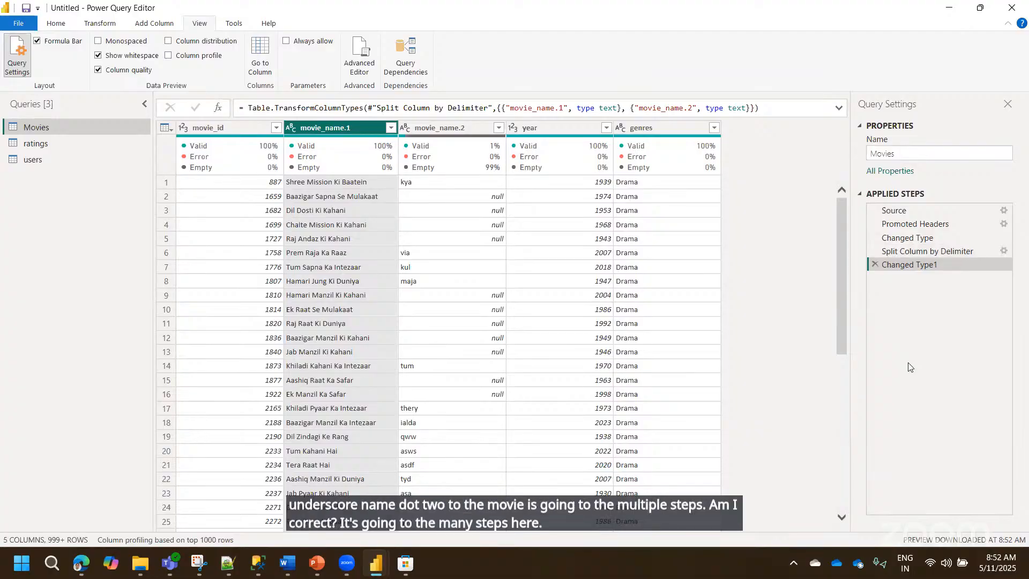
pyautogui.click(875, 265)
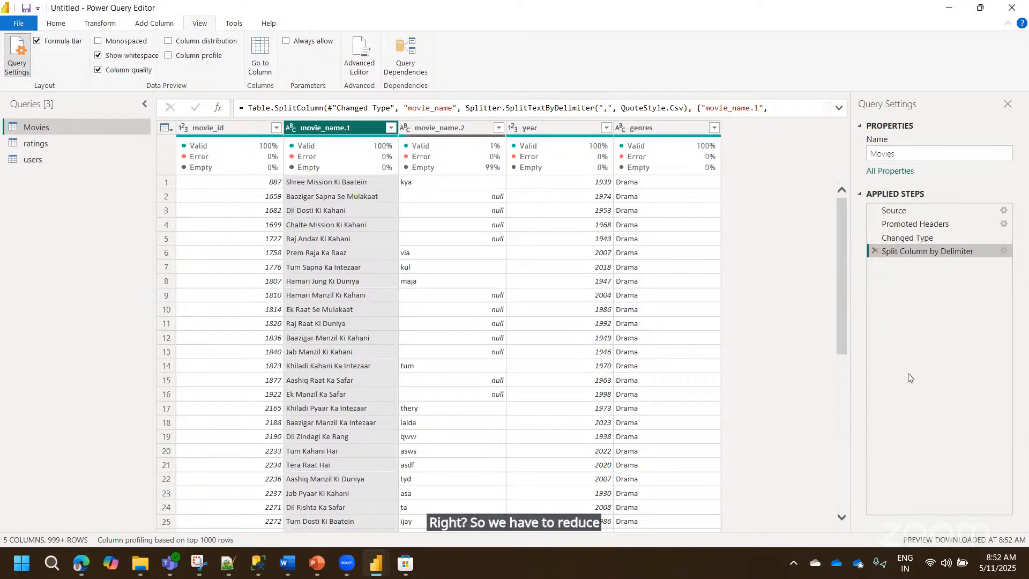
pyautogui.click(875, 252)
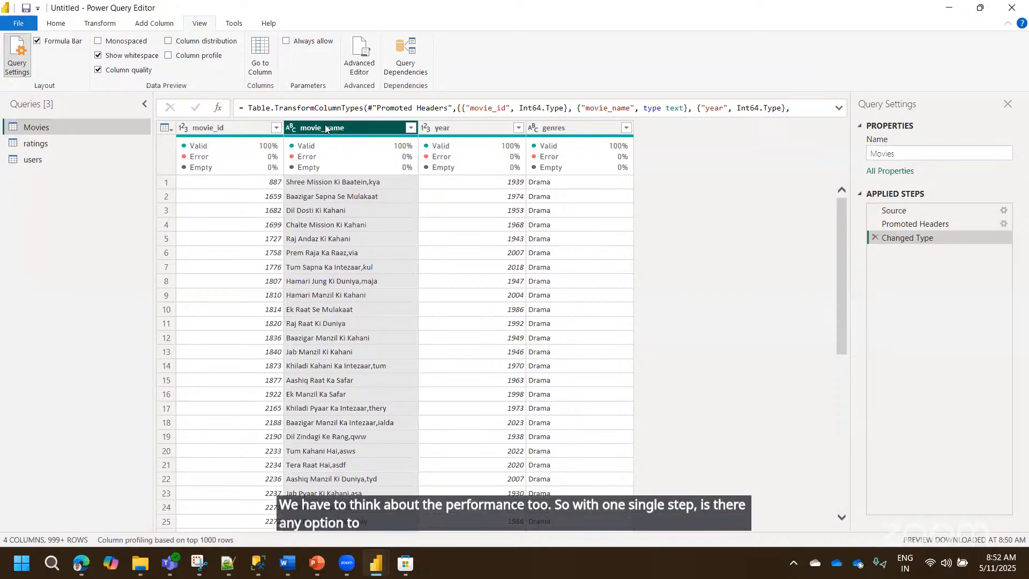
# - Start a column from examples based on the movie_name selection and enter "kya Shree Mission Ki Baatein" as the first row's example
pyautogui.click(154, 23)
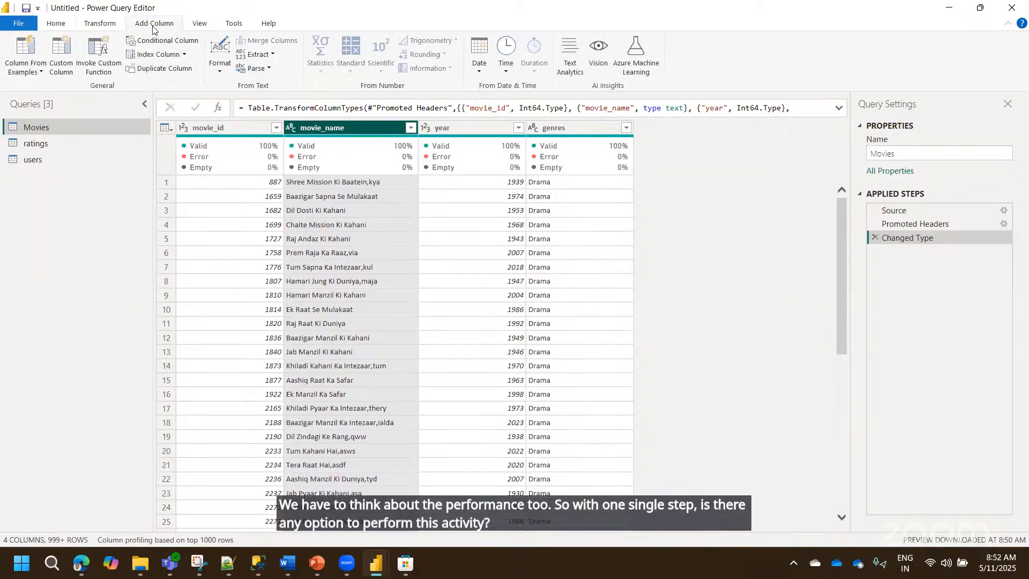
pyautogui.click(30, 73)
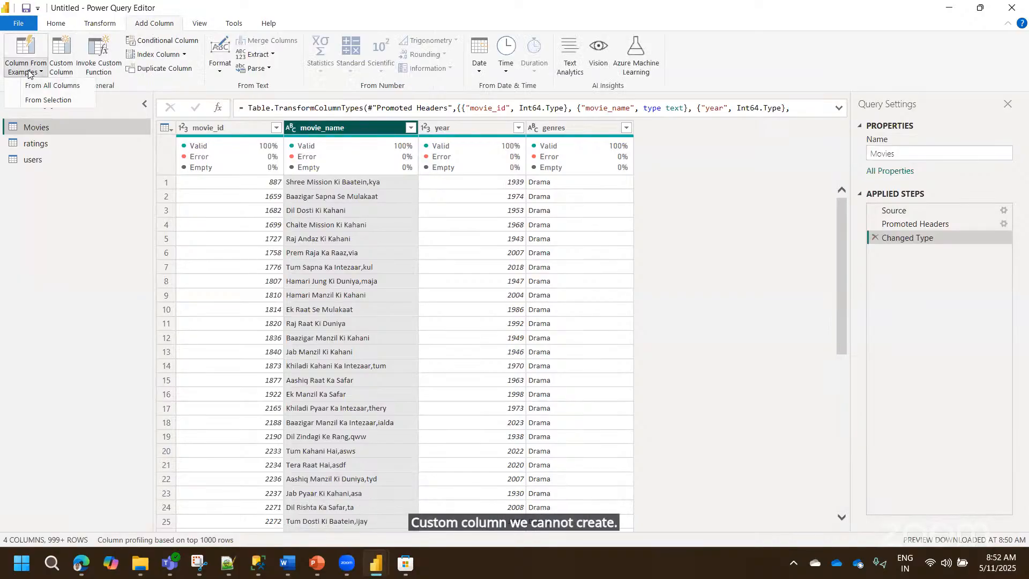
pyautogui.click(41, 101)
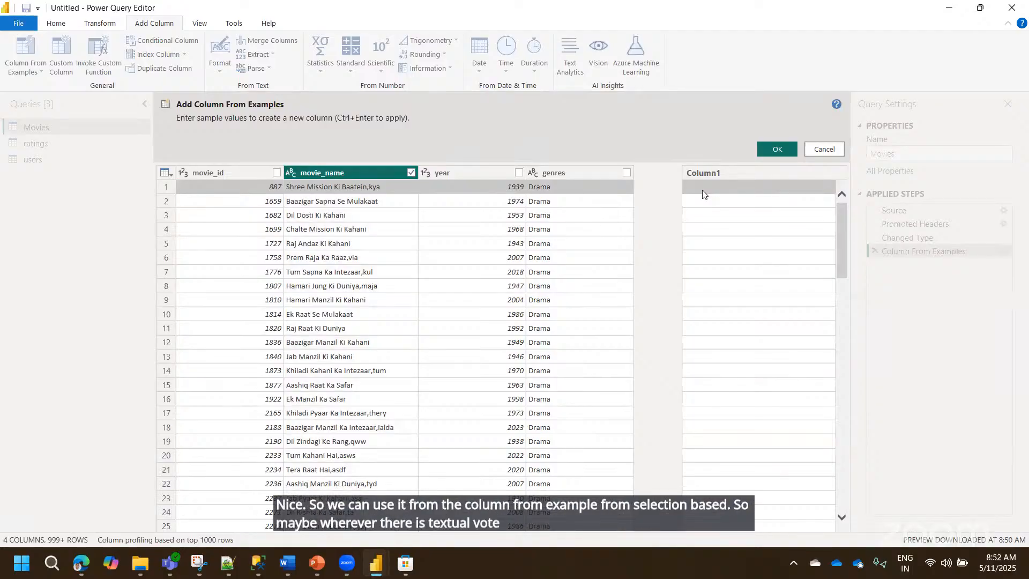
pyautogui.write('kya ')
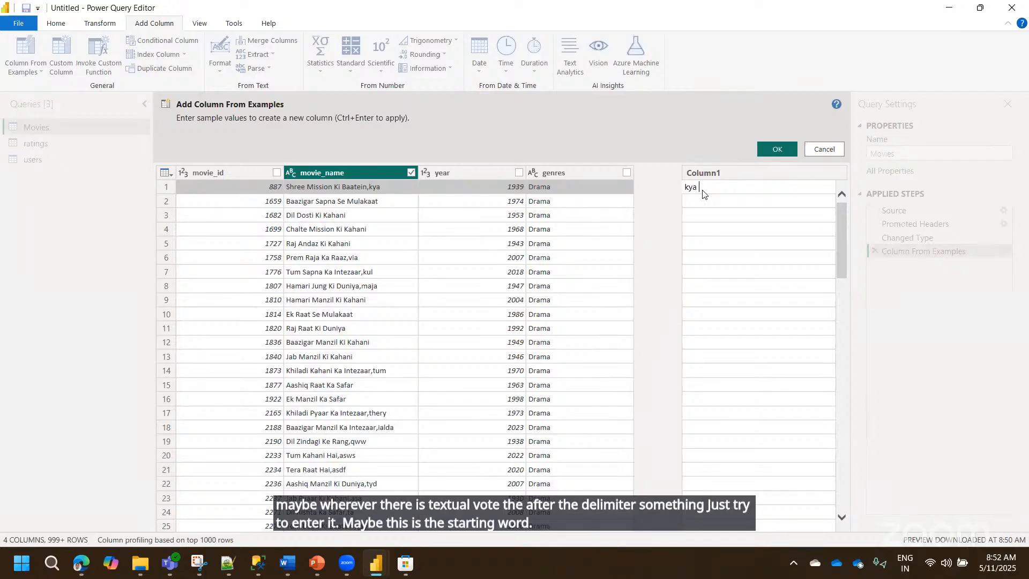
pyautogui.write('sh')
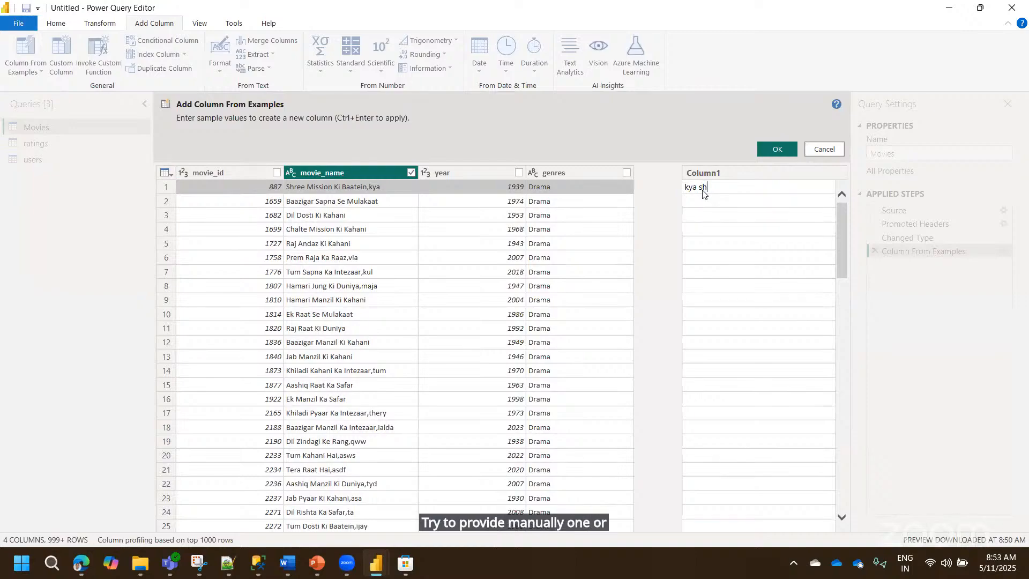
pyautogui.press('BackSpace')
pyautogui.press('BackSpace')
pyautogui.write('Share')
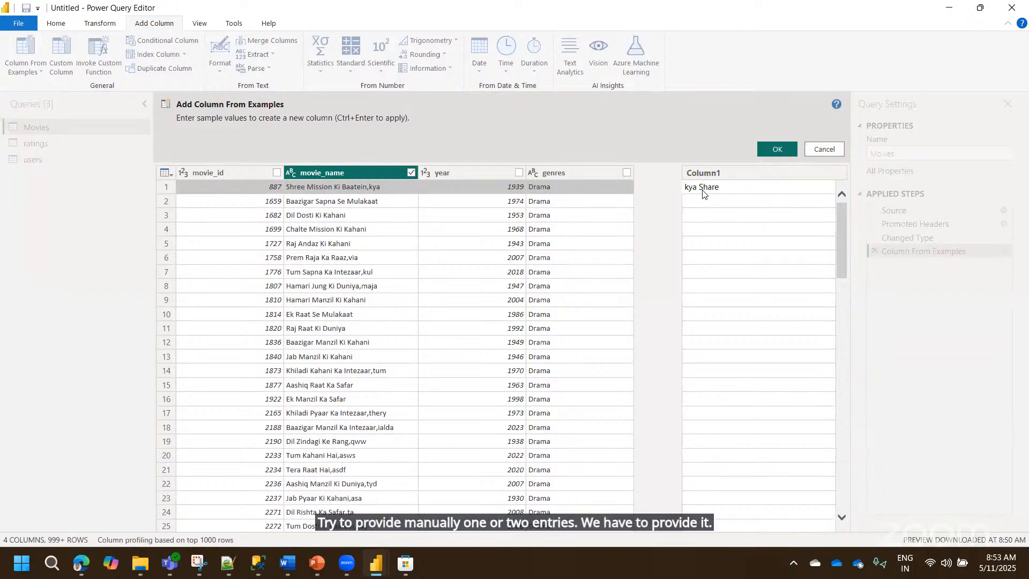
pyautogui.press('BackSpace')
pyautogui.press('BackSpace')
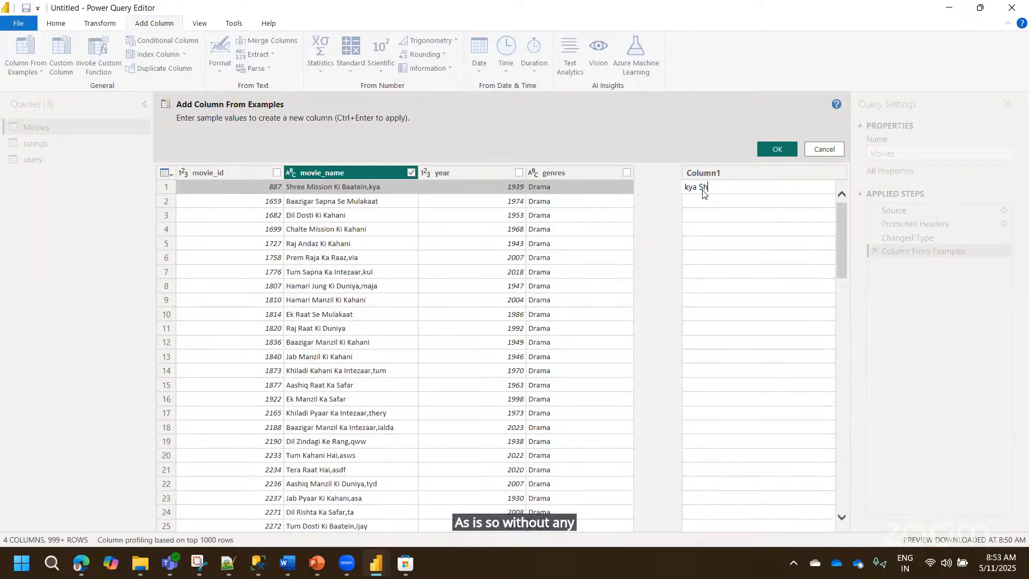
pyautogui.write('ree Missio')
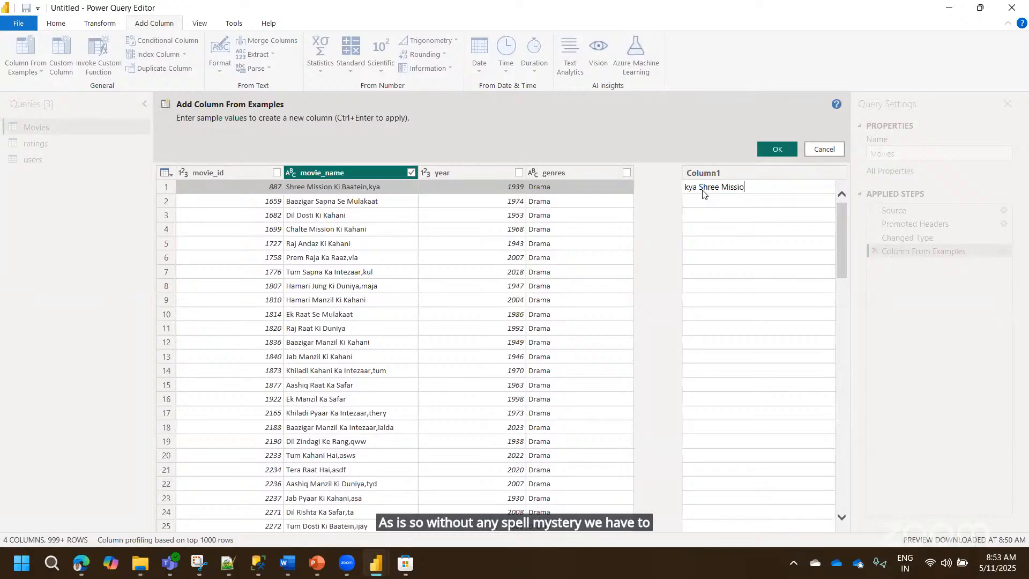
pyautogui.write('n Ki NB')
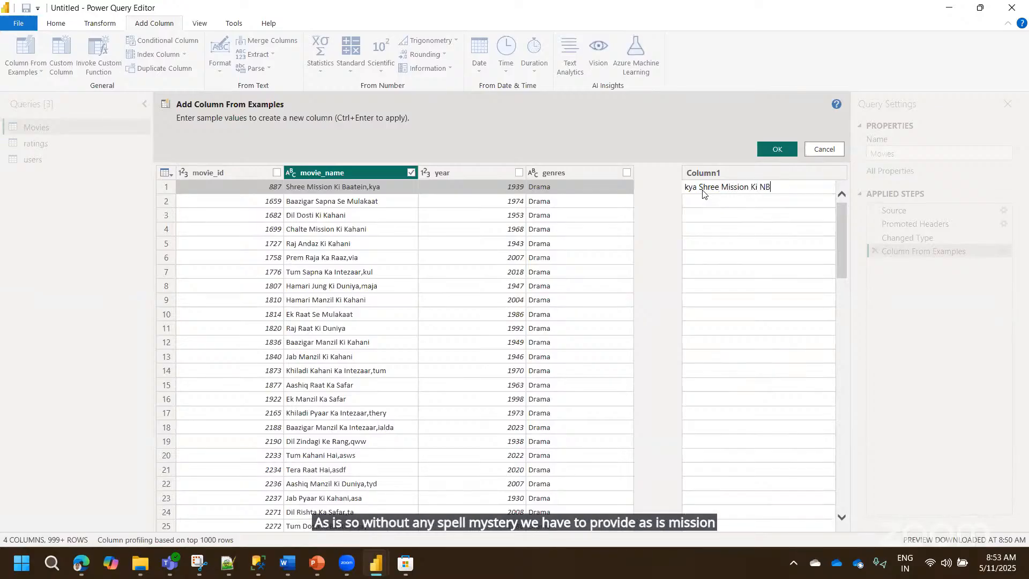
pyautogui.write('aatein')
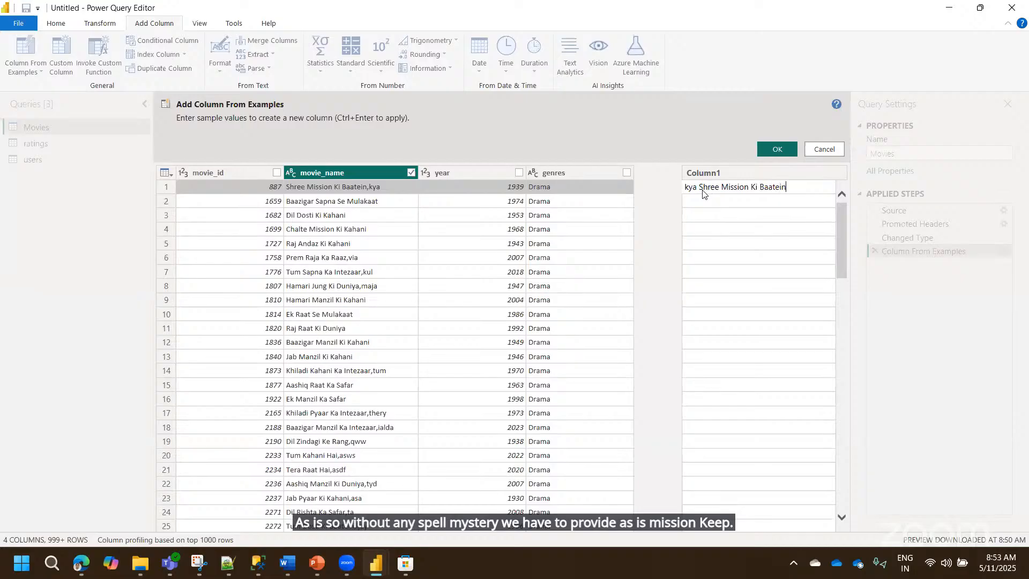
pyautogui.press('Return')
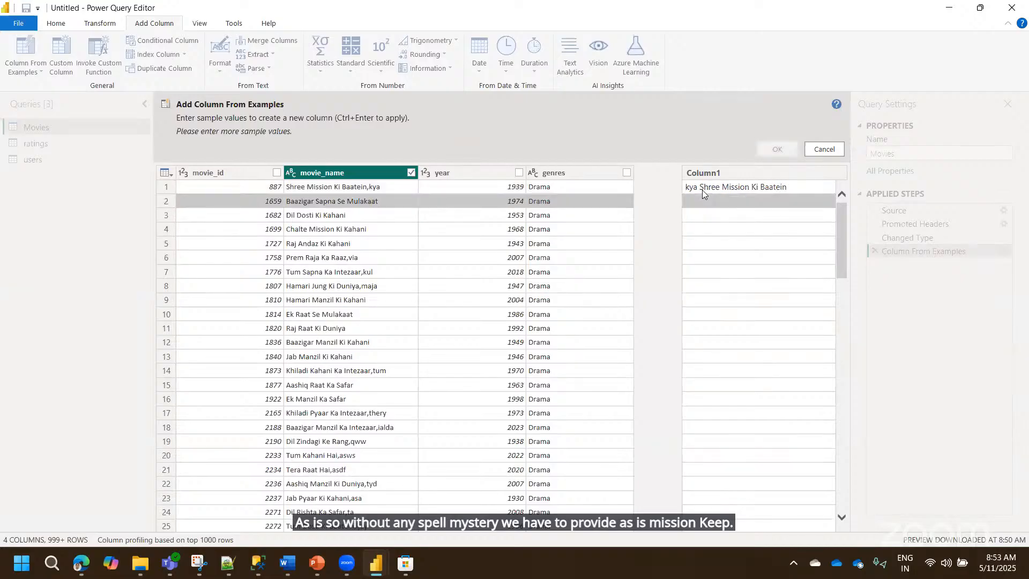
# - Enter "Baazingar Sapna Se Mulakaat" as the second row's example for the new column
pyautogui.write('Baa')
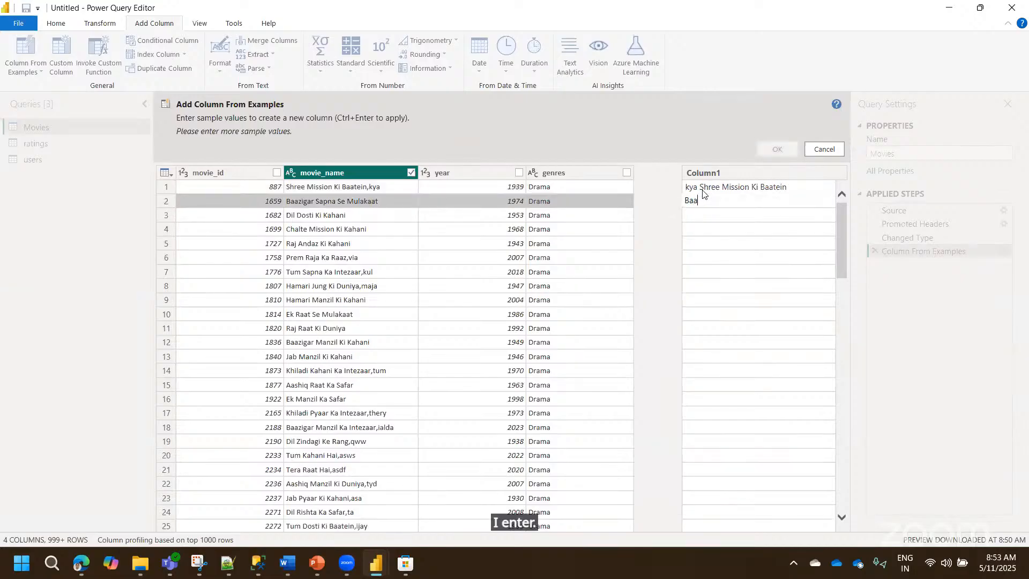
pyautogui.write('zigar')
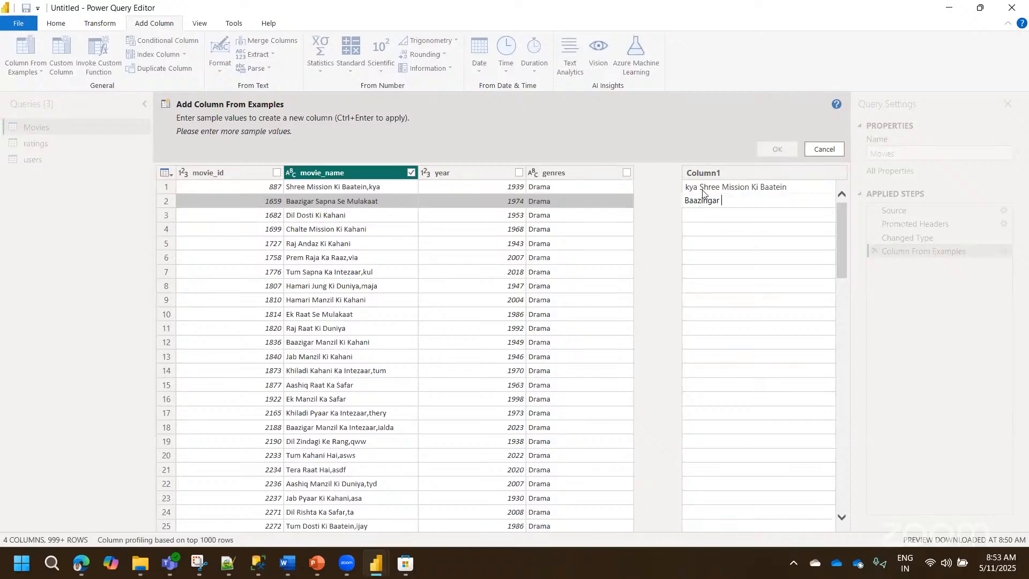
pyautogui.write(' Sapna')
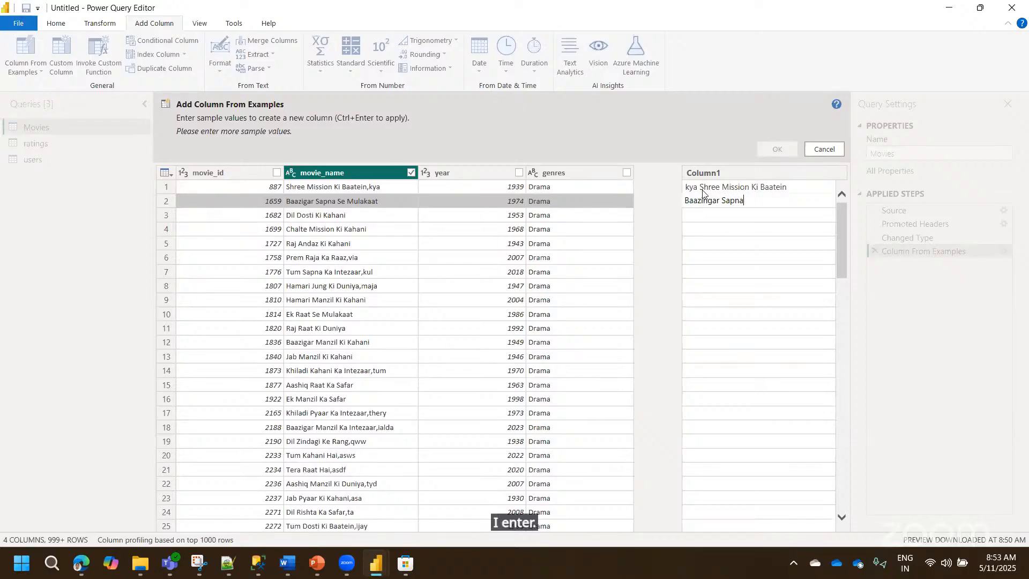
pyautogui.write(' Se Mulakaat')
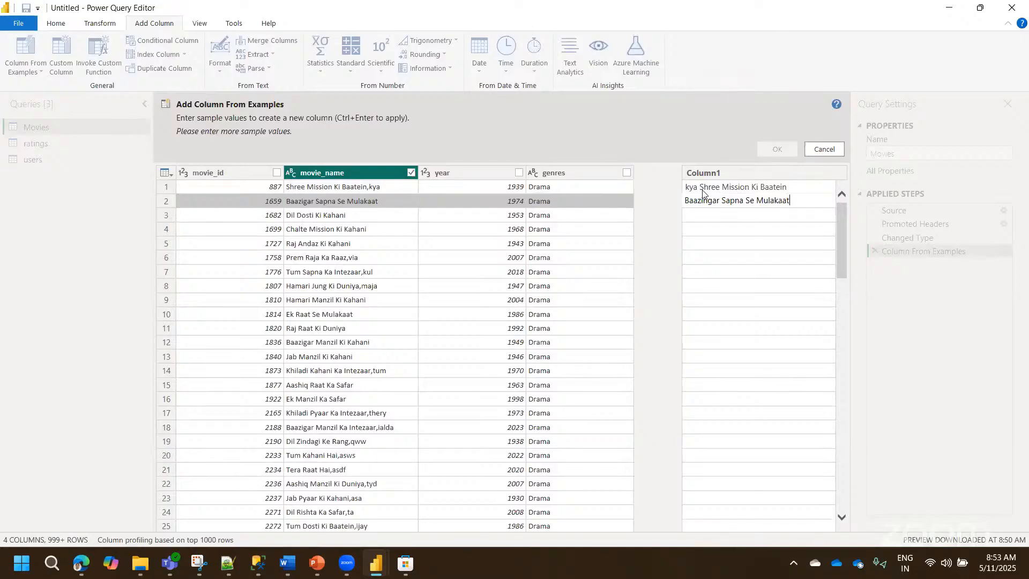
pyautogui.press('Return')
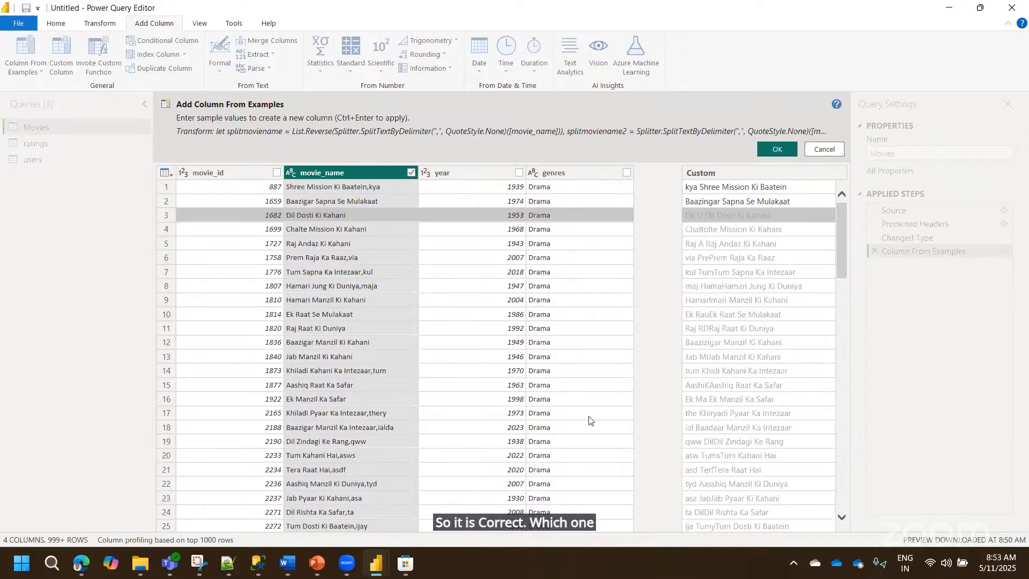
# - Edit the row 17 example to "thery Khiryadi Pyaar Ka Intezaar" and add the column from examples to the Movies query
pyautogui.click(693, 416)
pyautogui.click(695, 418)
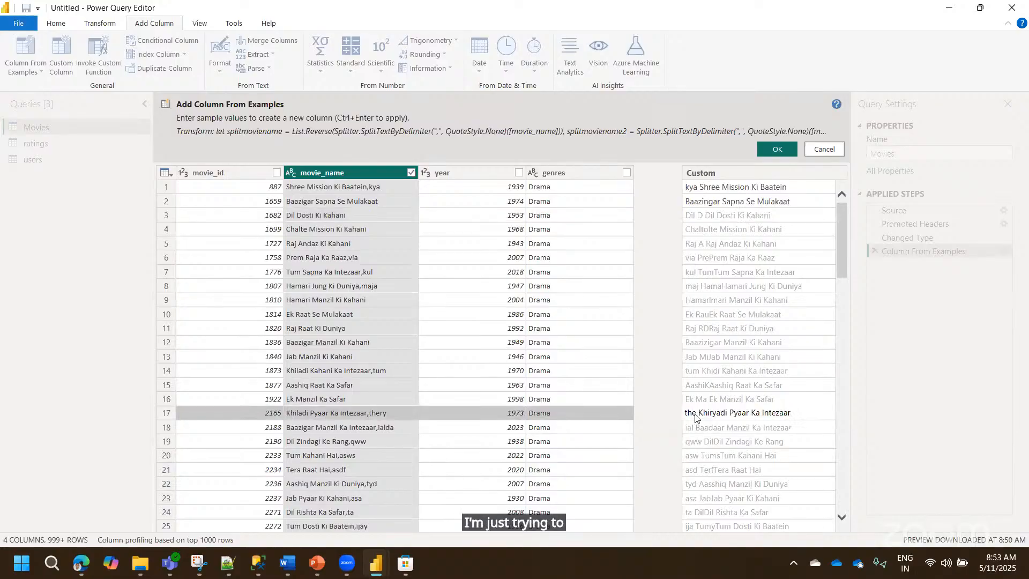
pyautogui.write('ry')
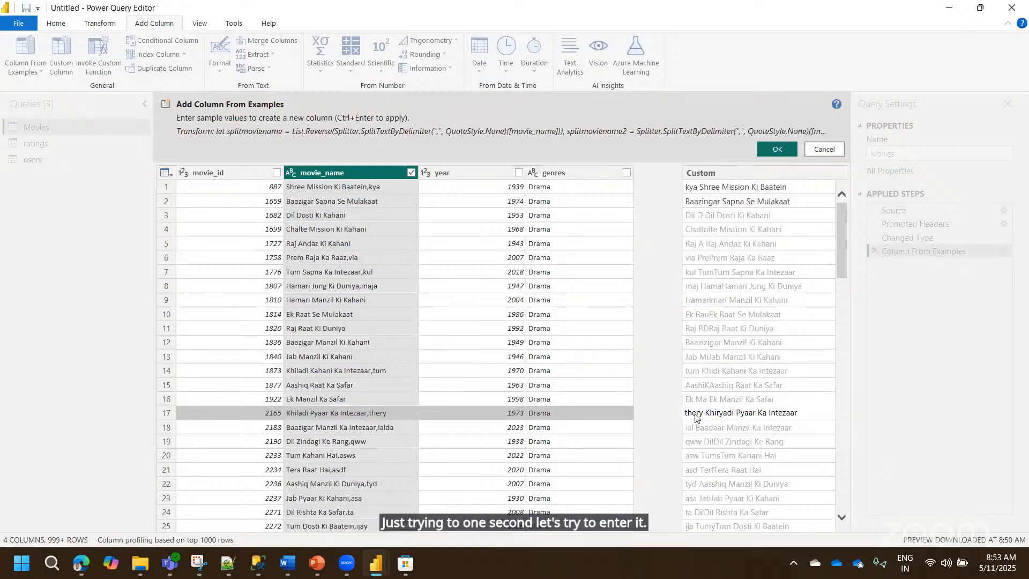
pyautogui.press('Return')
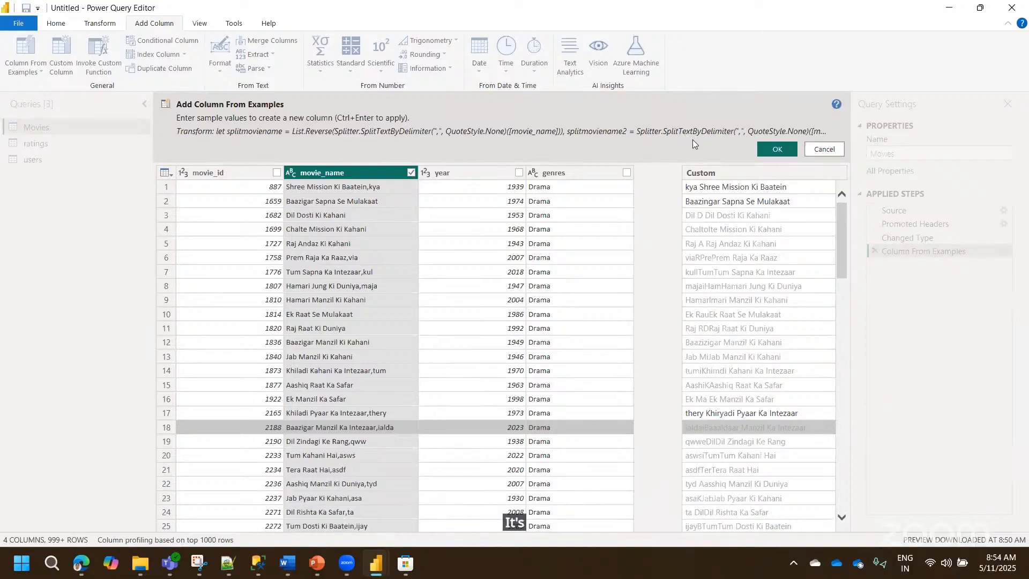
pyautogui.click(764, 148)
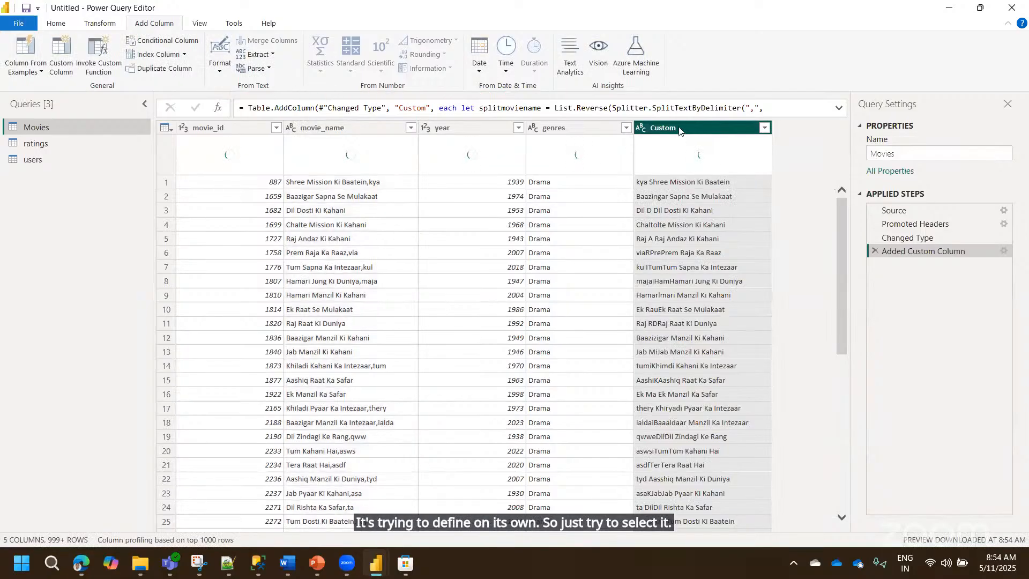
# - Rename the Custom column to "Movie Name" and remove the original movie_name column
pyautogui.doubleClick(679, 127)
pyautogui.write('Movie Name')
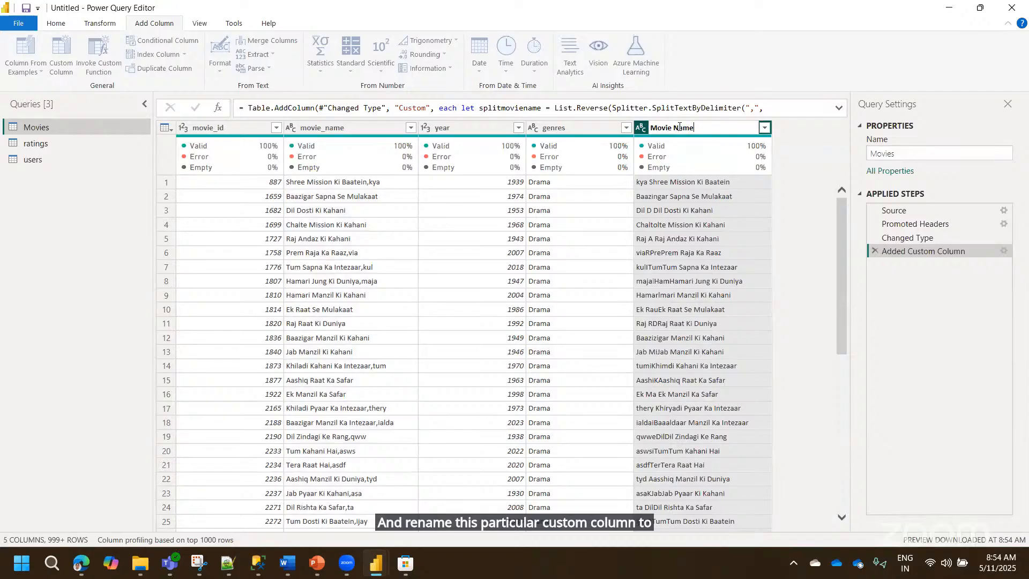
pyautogui.press('Return')
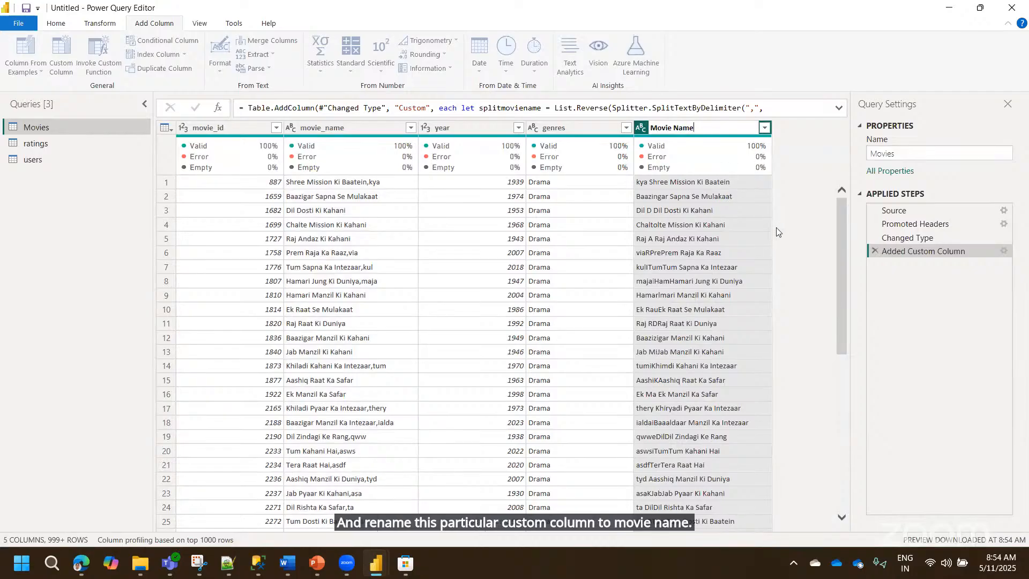
pyautogui.rightClick(321, 126)
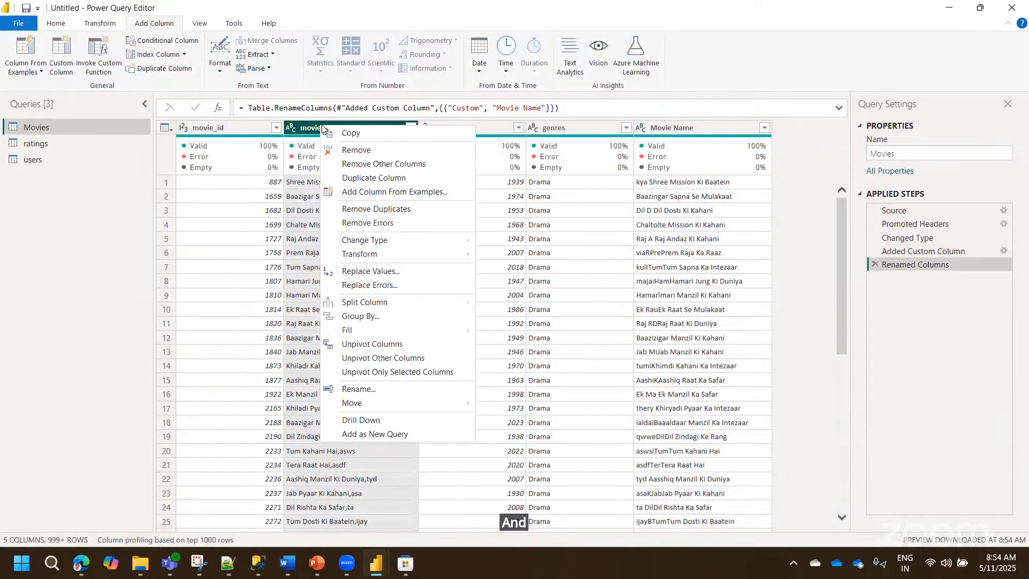
pyautogui.click(352, 155)
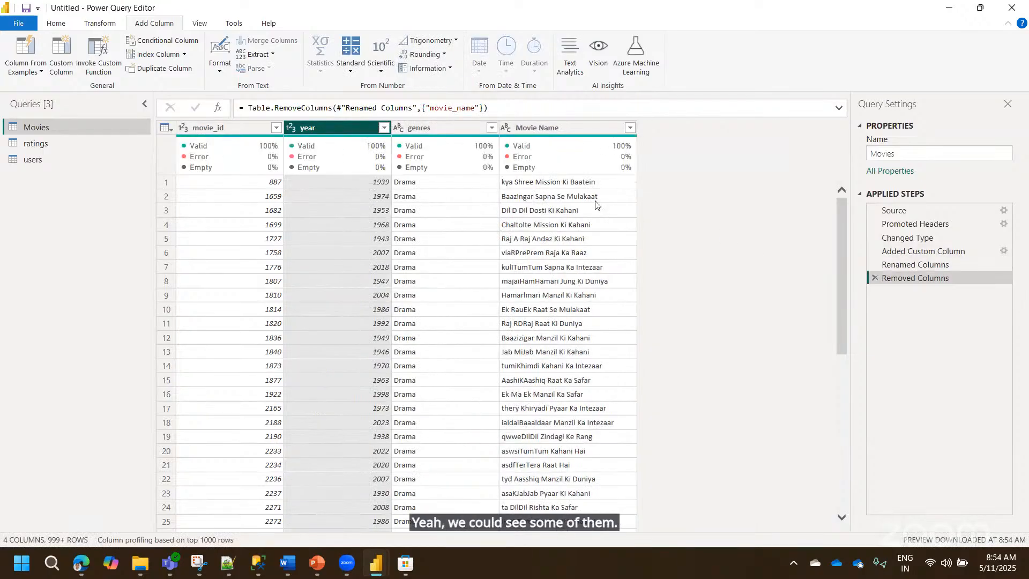
# - Examine the generated movie names and the added custom column's formula, comparing them with the original movie_name values, and return to the query's last step
pyautogui.click(520, 425)
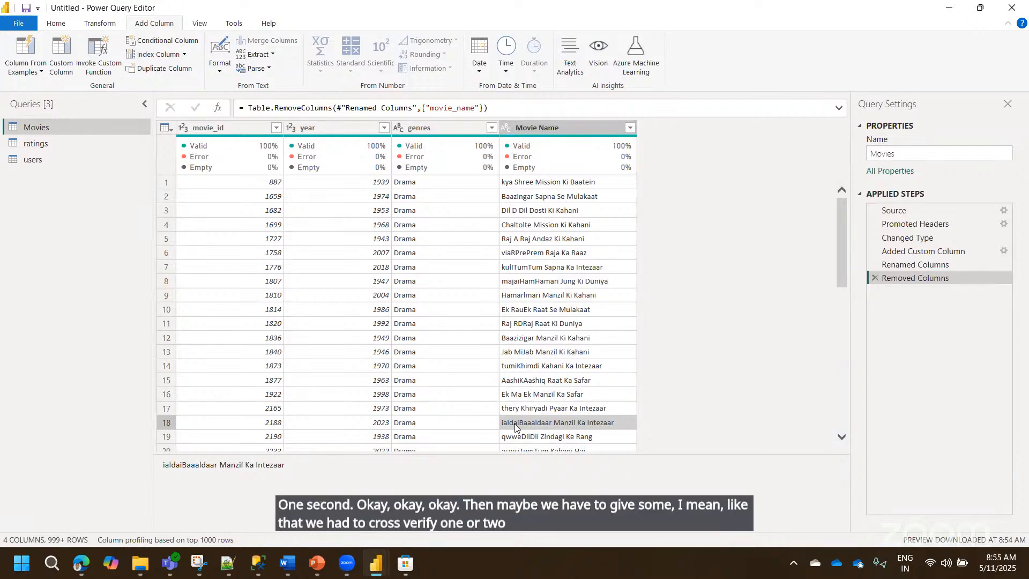
pyautogui.click(940, 252)
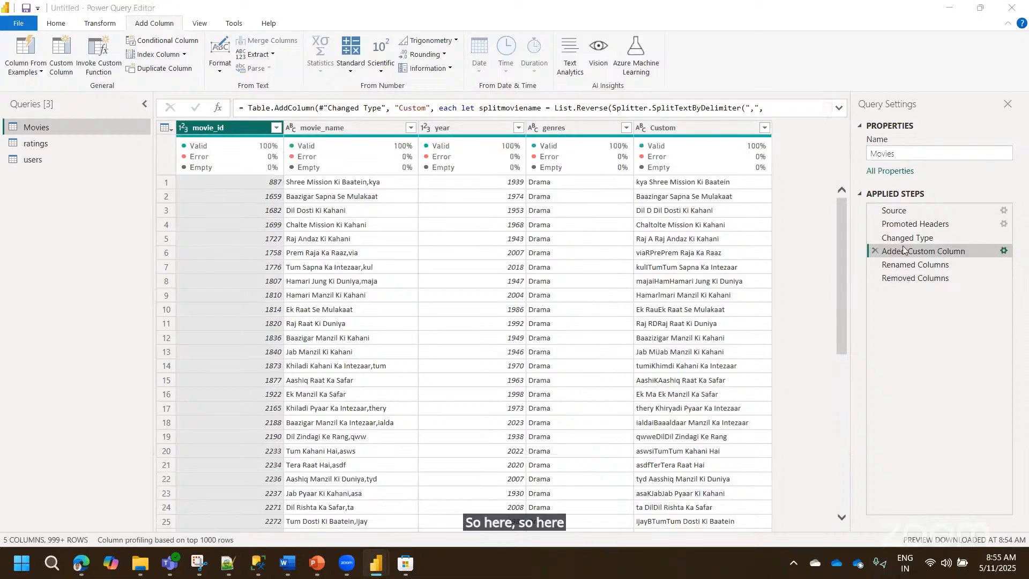
pyautogui.click(1004, 251)
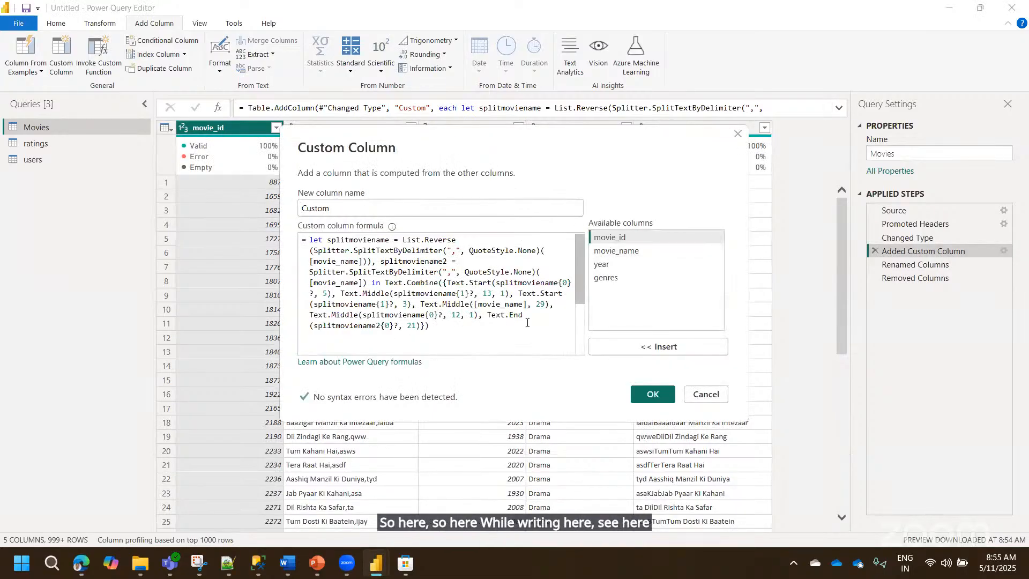
pyautogui.click(706, 395)
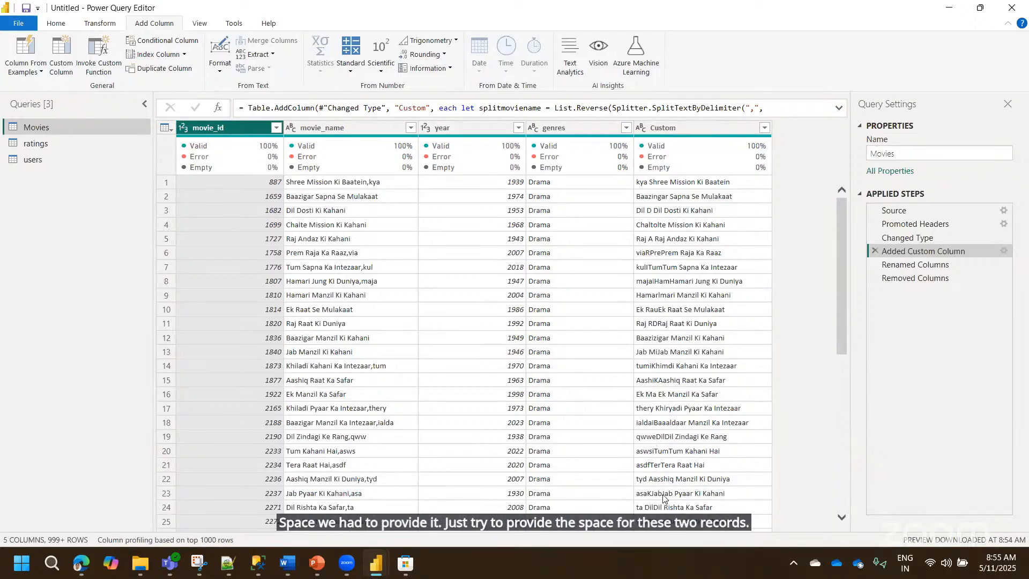
pyautogui.moveTo(842, 308); pyautogui.dragTo(839, 381)
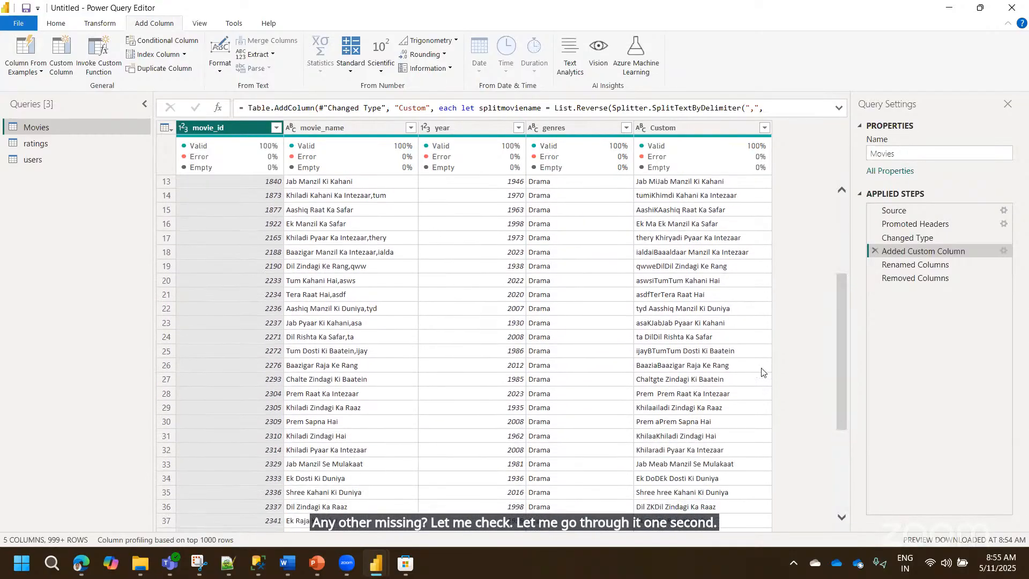
pyautogui.click(652, 350)
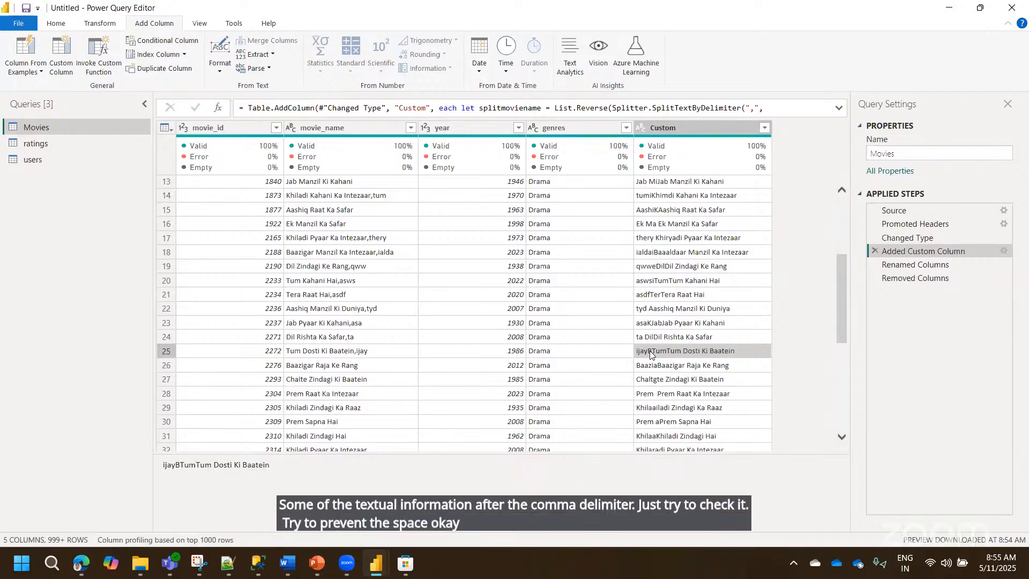
pyautogui.click(947, 278)
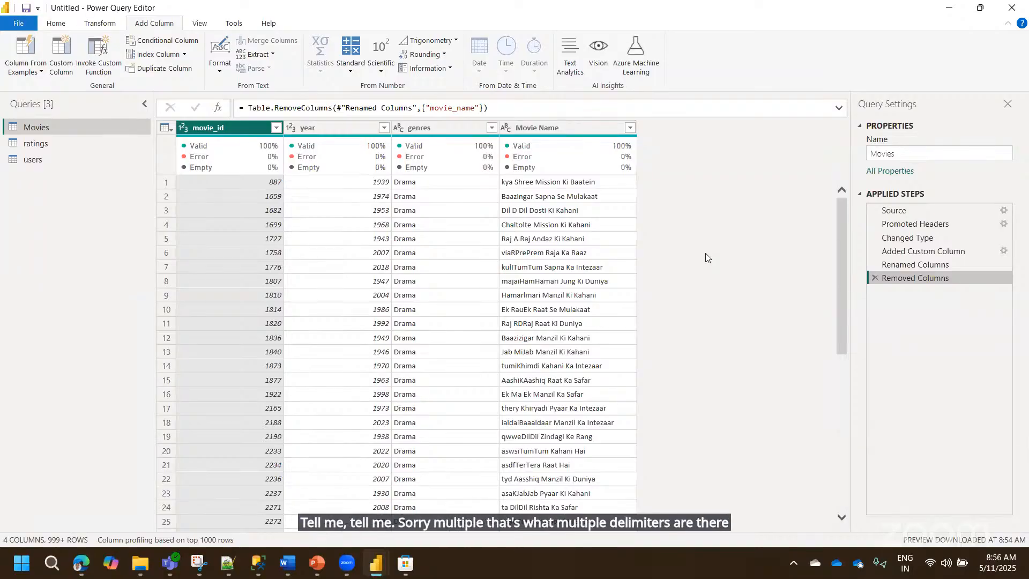
pyautogui.click(22, 70)
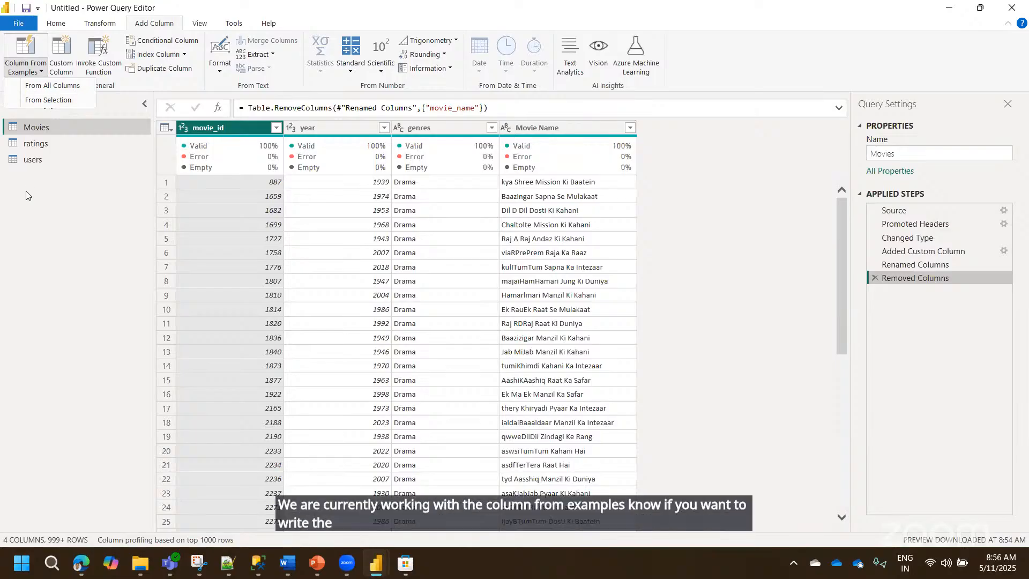
pyautogui.click(63, 72)
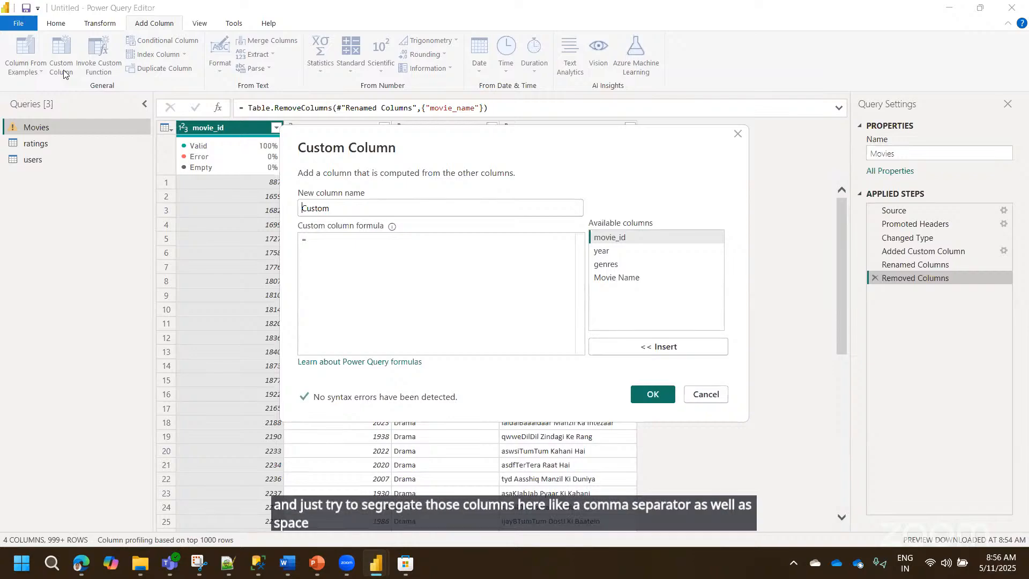
pyautogui.click(704, 395)
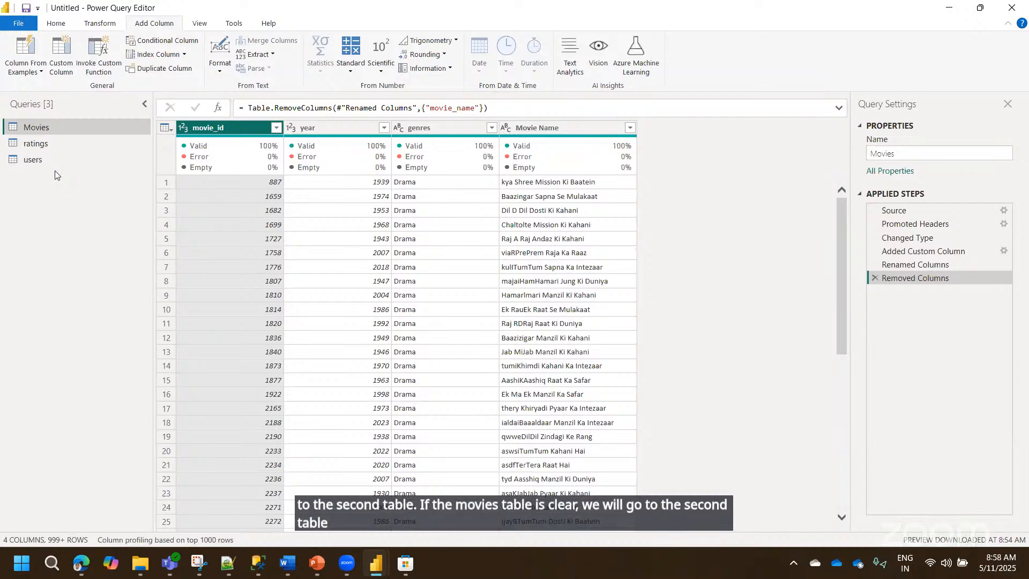
# - In the ratings query, change the timestamp column's data type to Text, adding the conversion as a new step
pyautogui.click(45, 142)
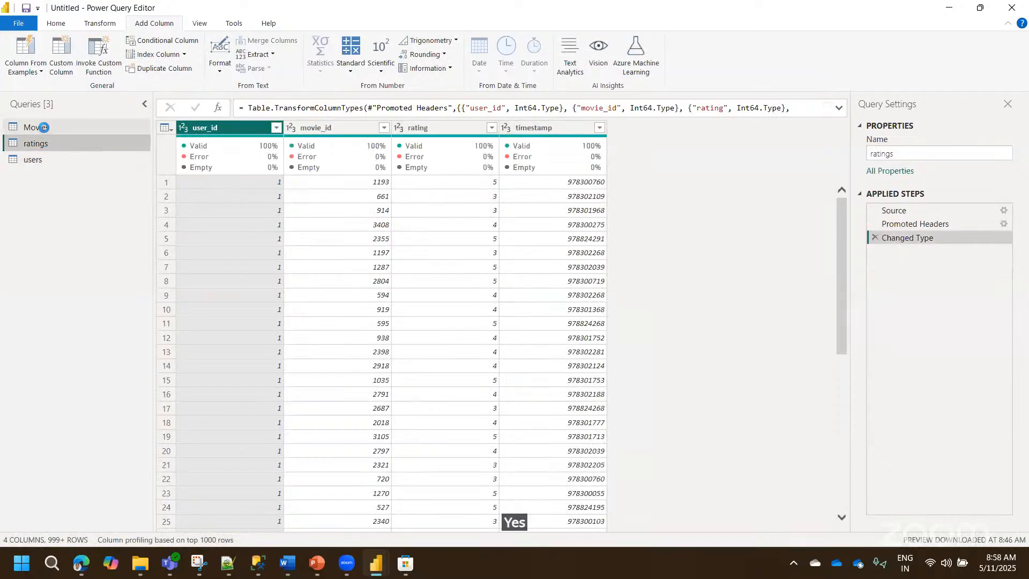
pyautogui.click(43, 127)
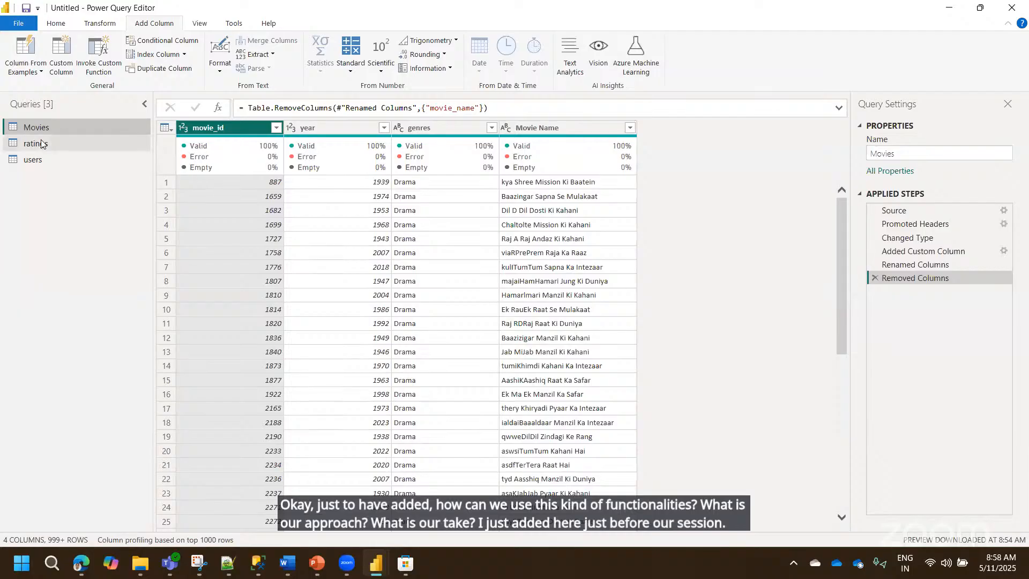
pyautogui.click(41, 144)
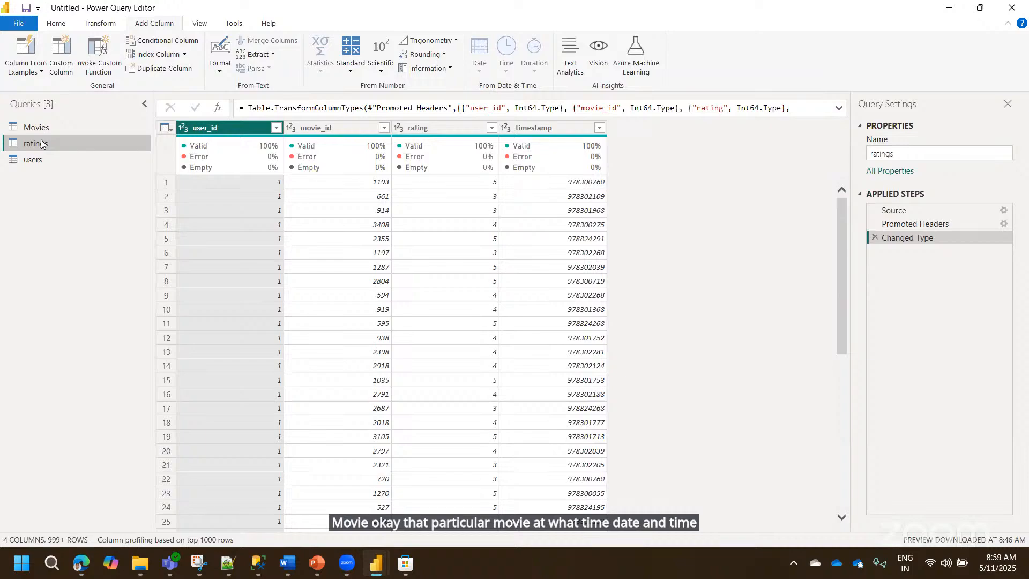
pyautogui.click(540, 128)
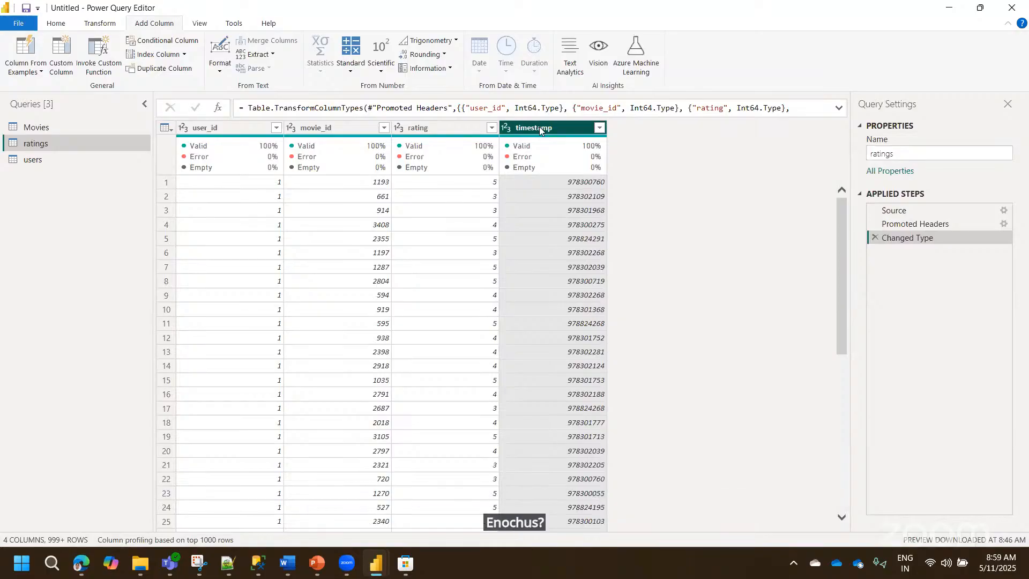
pyautogui.click(506, 127)
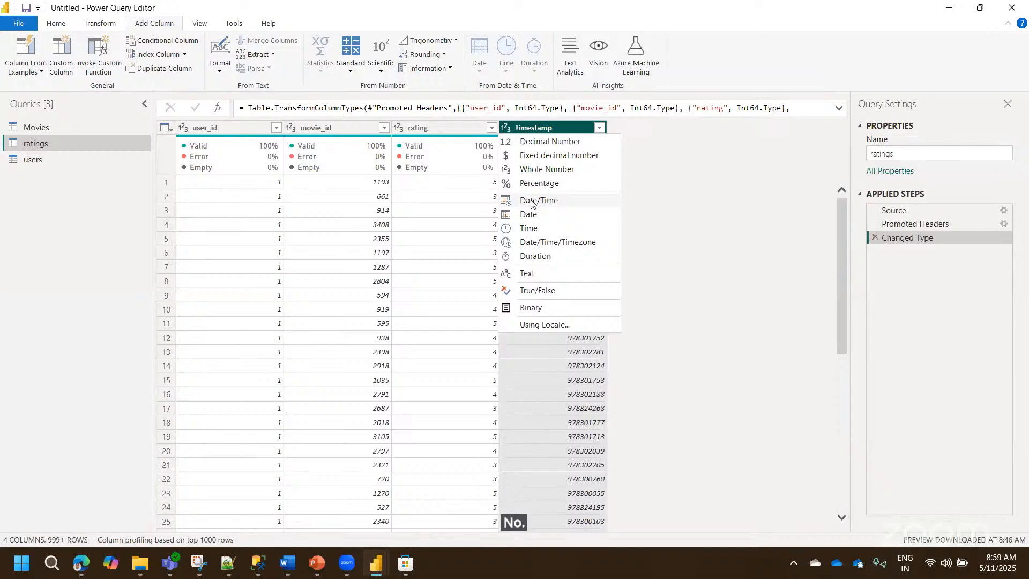
pyautogui.click(726, 223)
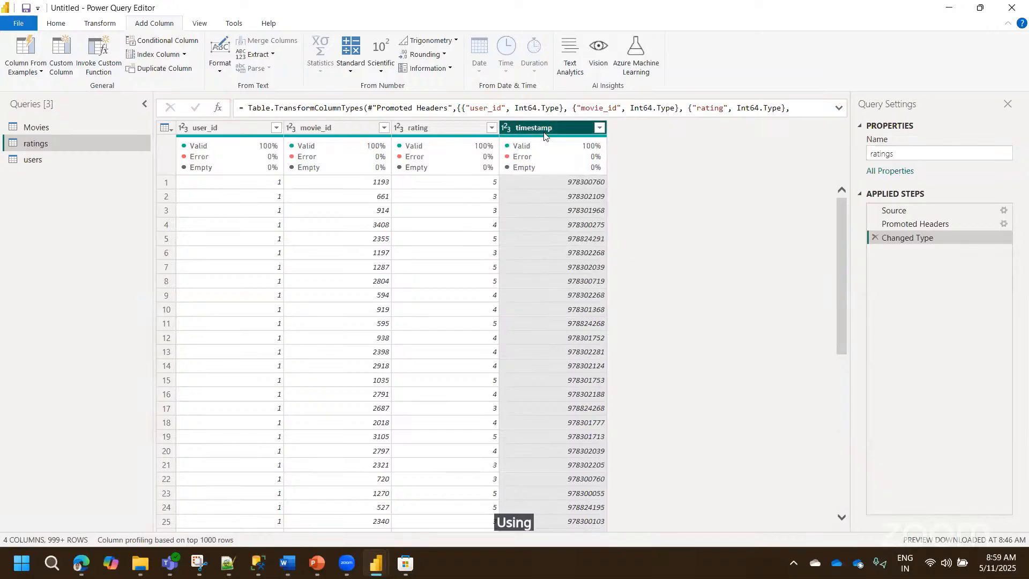
pyautogui.click(506, 129)
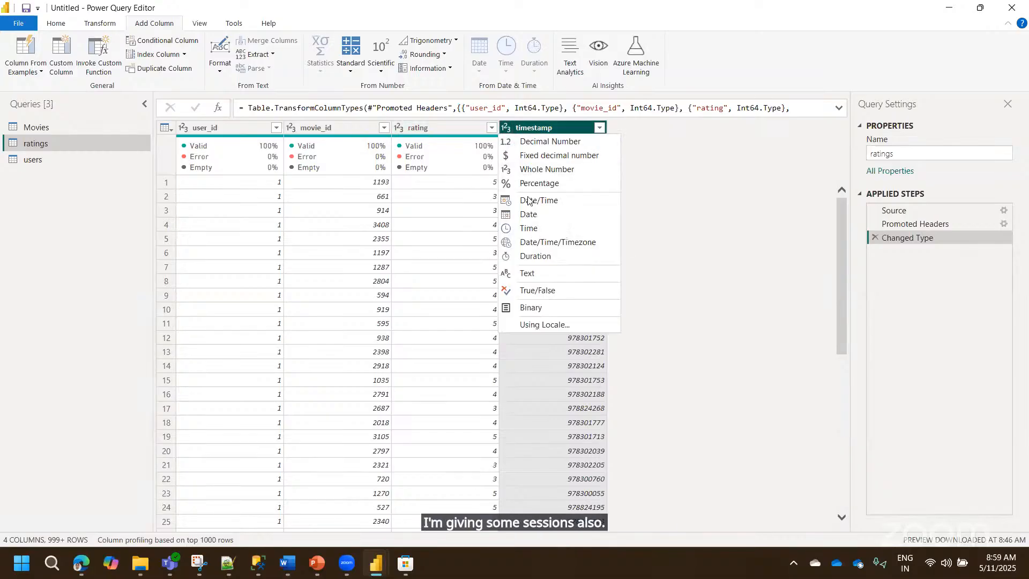
pyautogui.click(531, 275)
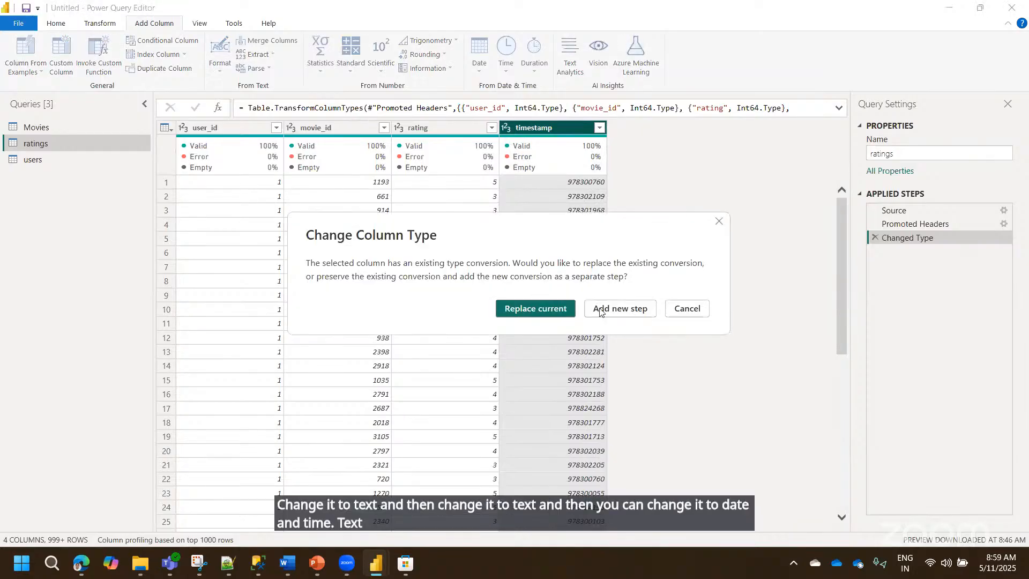
pyautogui.click(603, 310)
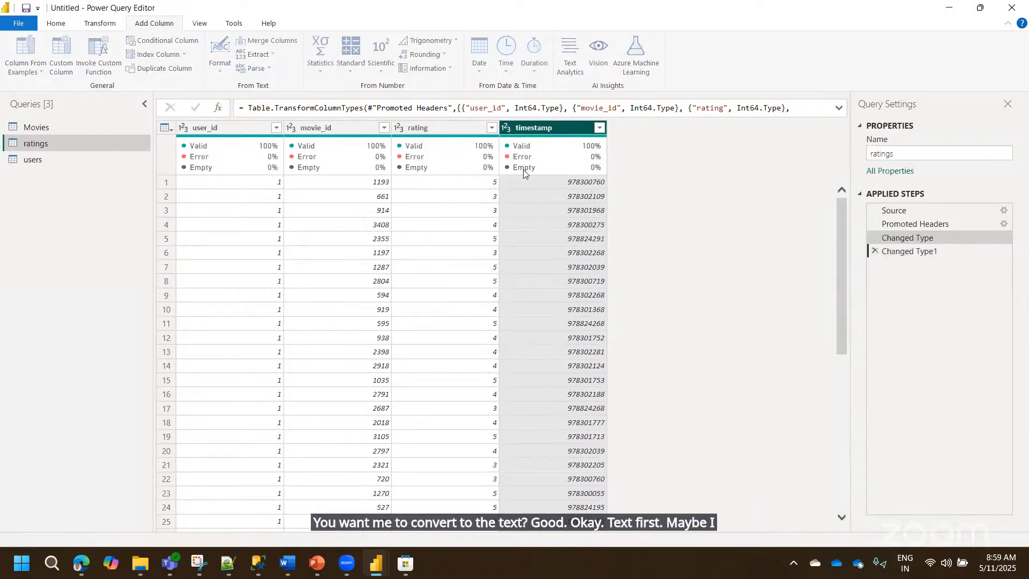
# - Try to convert the text timestamp column to Date/Time, adding the conversion as a separate new step
pyautogui.click(505, 128)
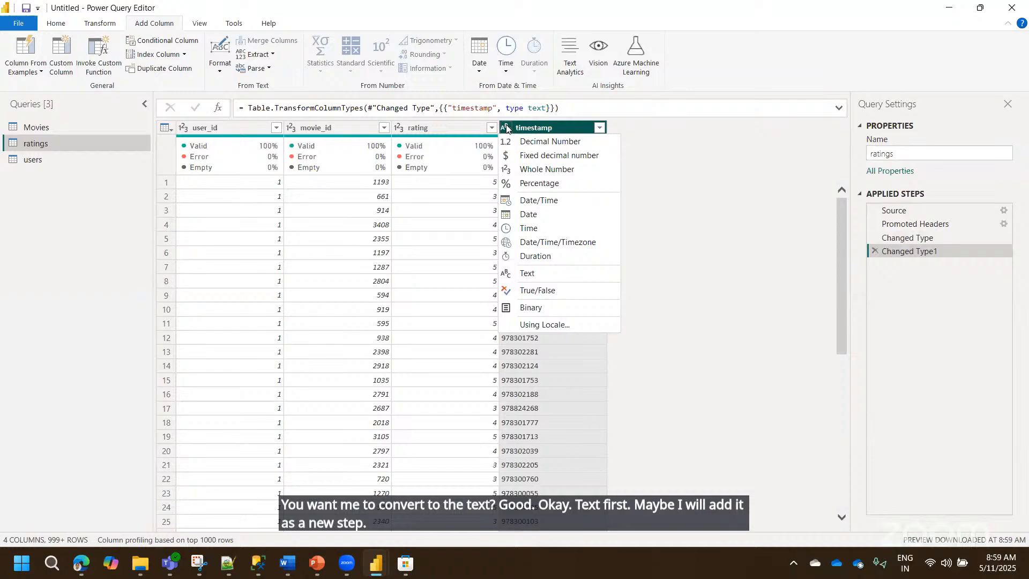
pyautogui.click(537, 203)
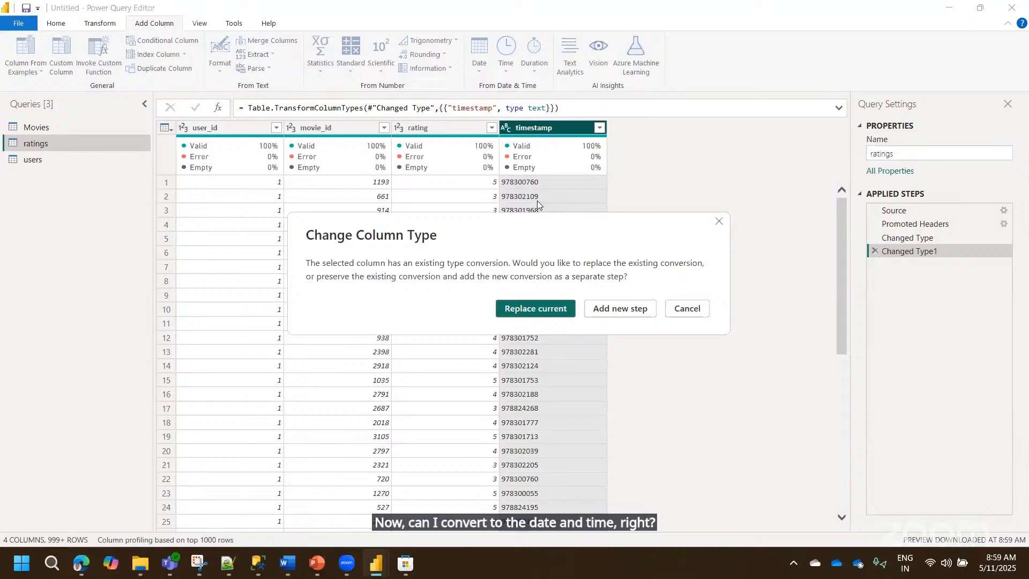
pyautogui.click(620, 309)
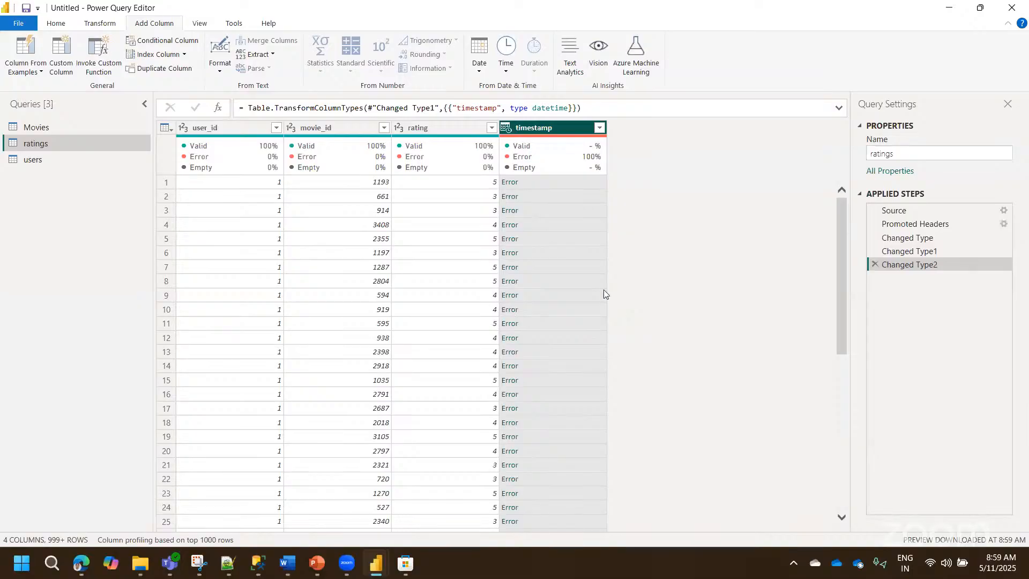
# - Check the error detail of the first timestamp value, and delete the ratings query's Changed Type2 and Changed Type1 steps
pyautogui.click(547, 184)
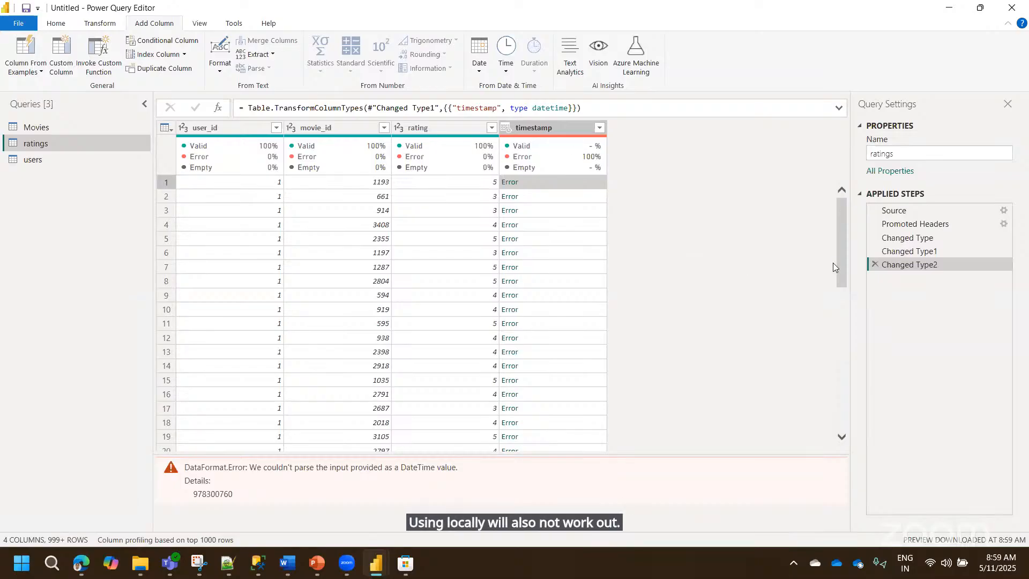
pyautogui.moveTo(571, 155)
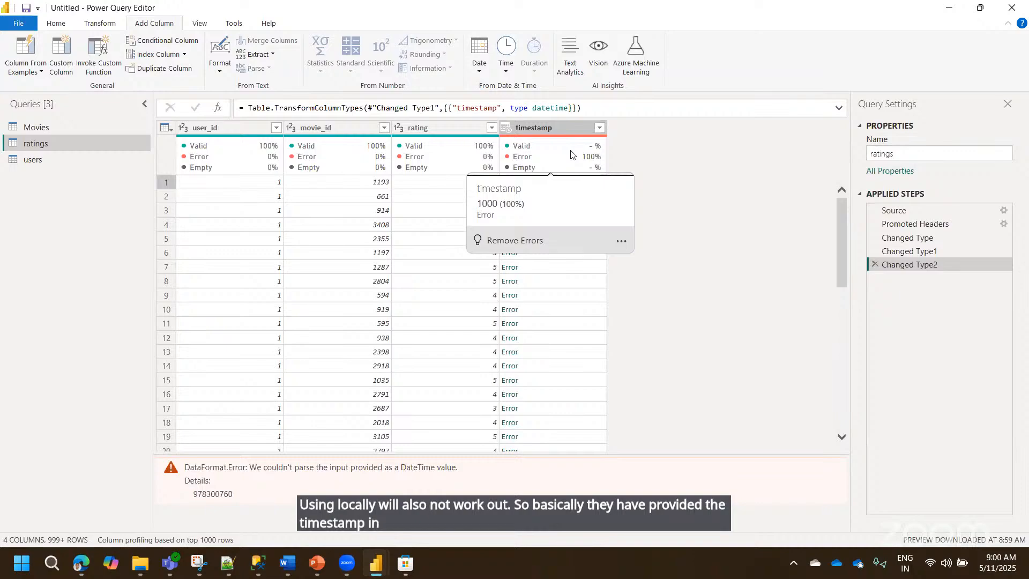
pyautogui.click(878, 265)
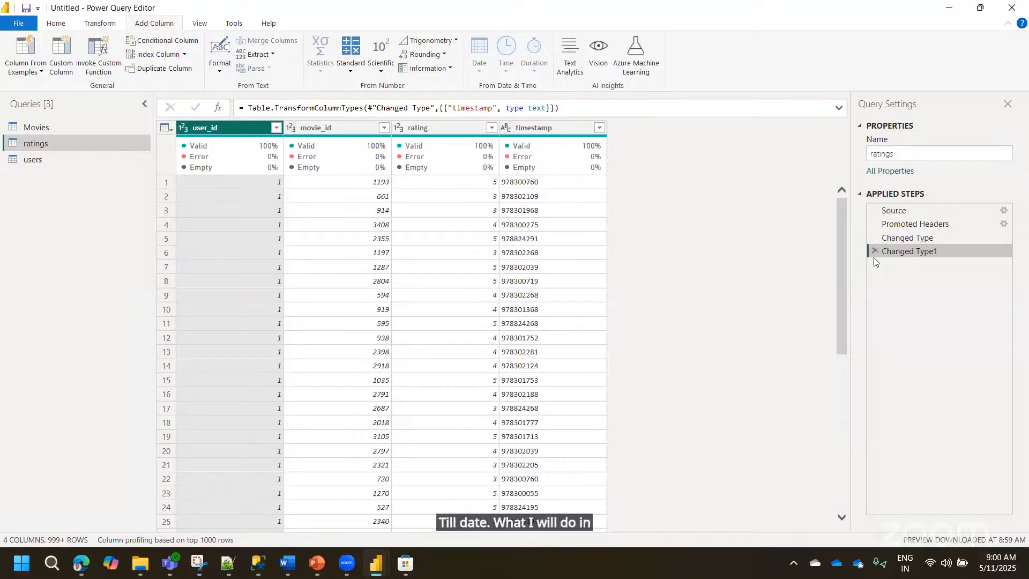
pyautogui.click(874, 250)
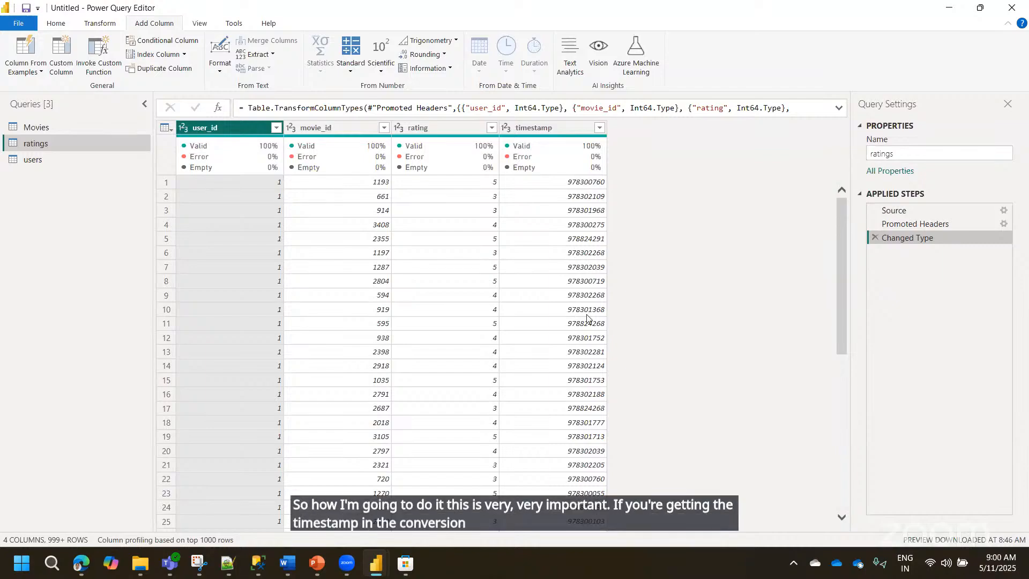
# - Start a custom column in the ratings query and begin its formula with the base date #datetime(1970,1,1,0,0,0)
pyautogui.click(62, 56)
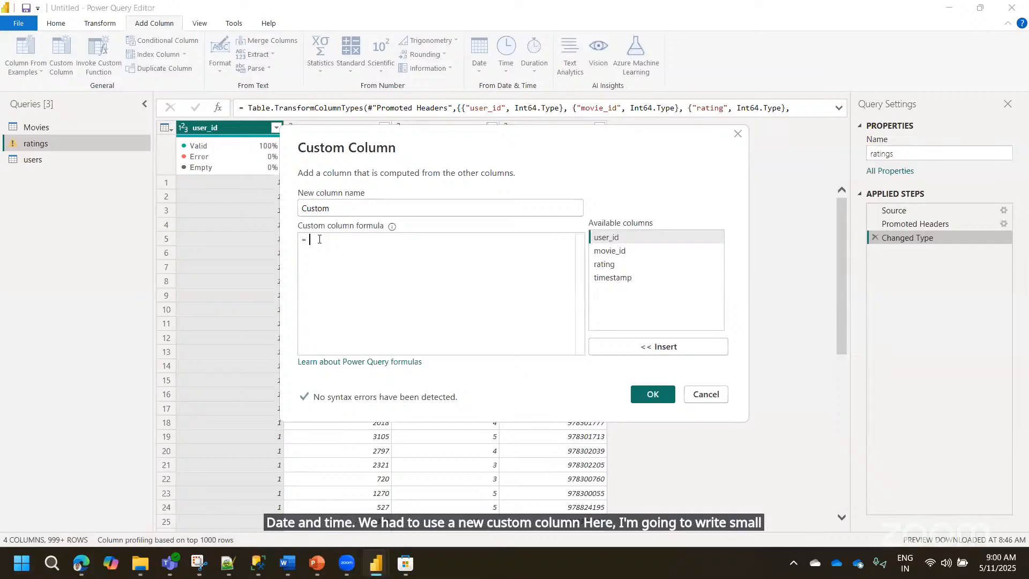
pyautogui.write('#dateti')
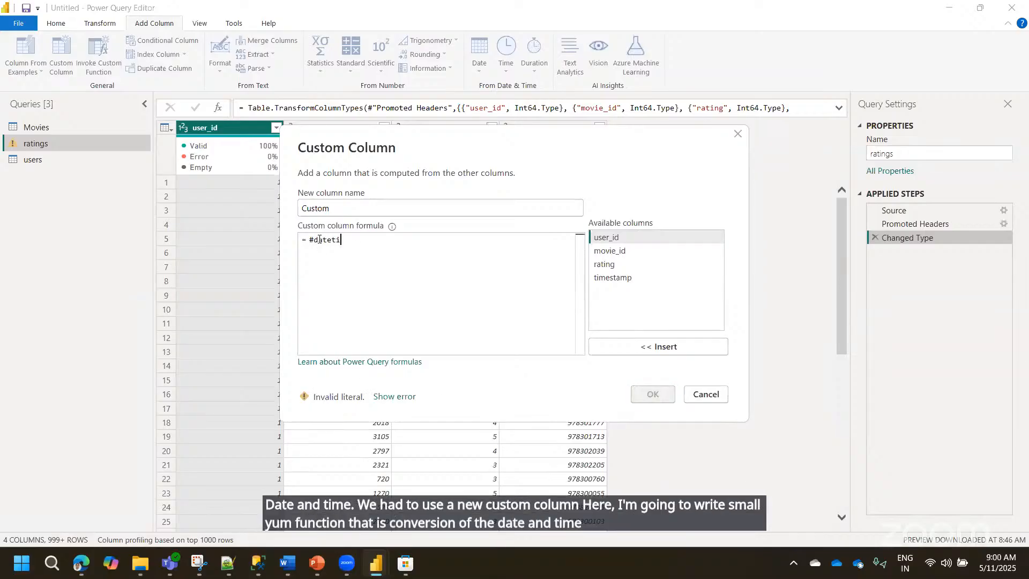
pyautogui.write('m')
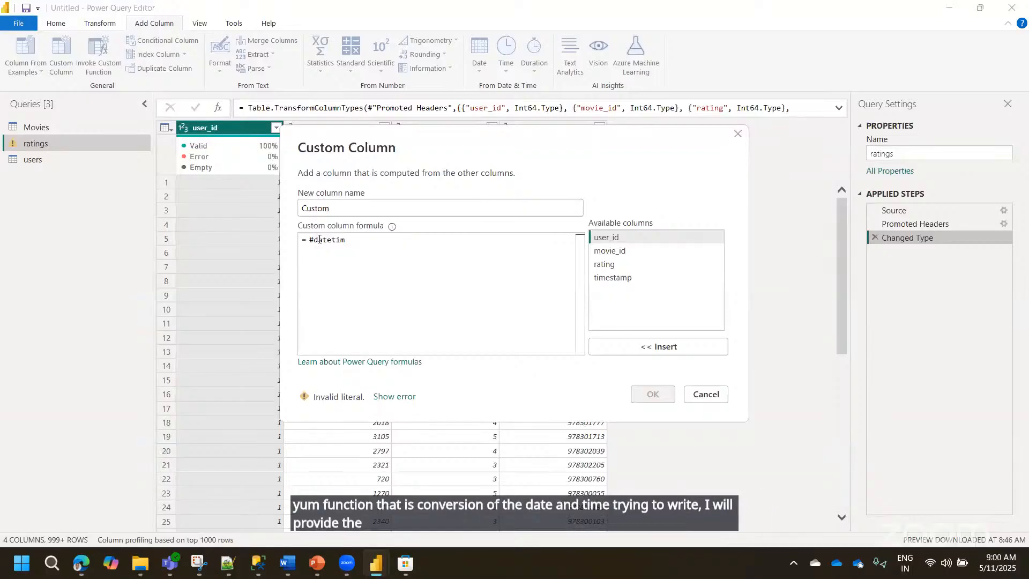
pyautogui.write('e')
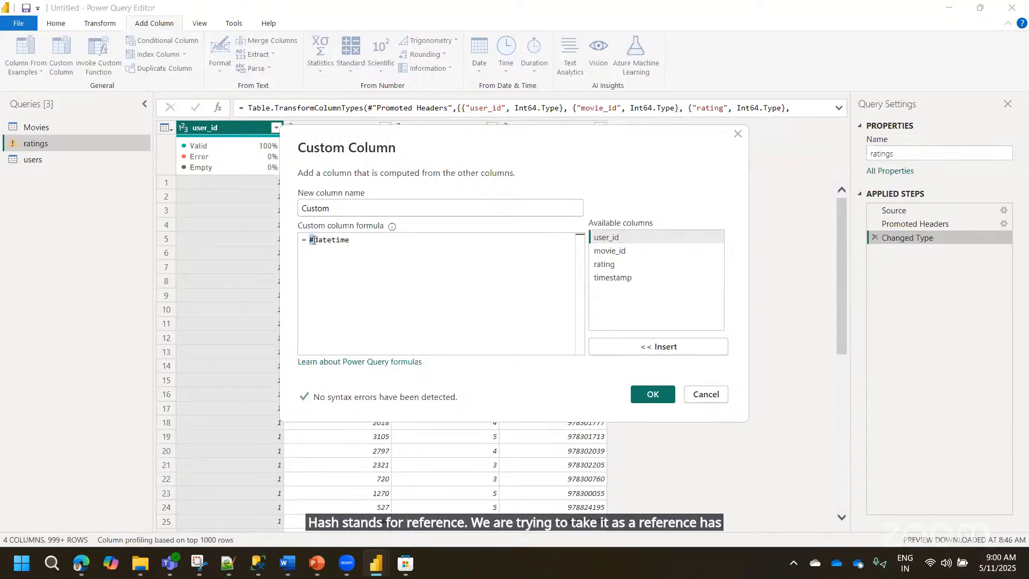
pyautogui.click(384, 245)
pyautogui.write('(')
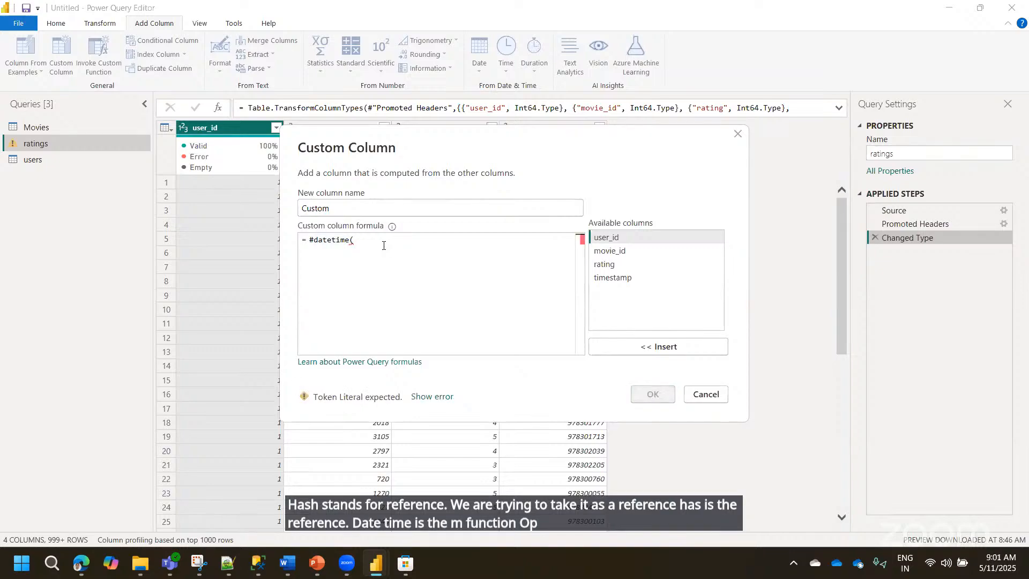
pyautogui.write('1970,')
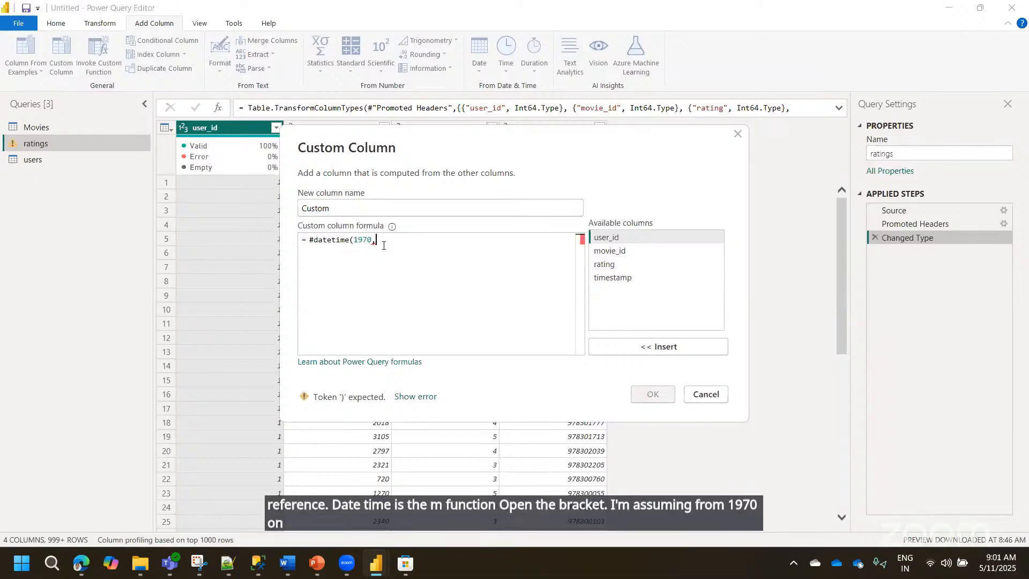
pyautogui.write('1')
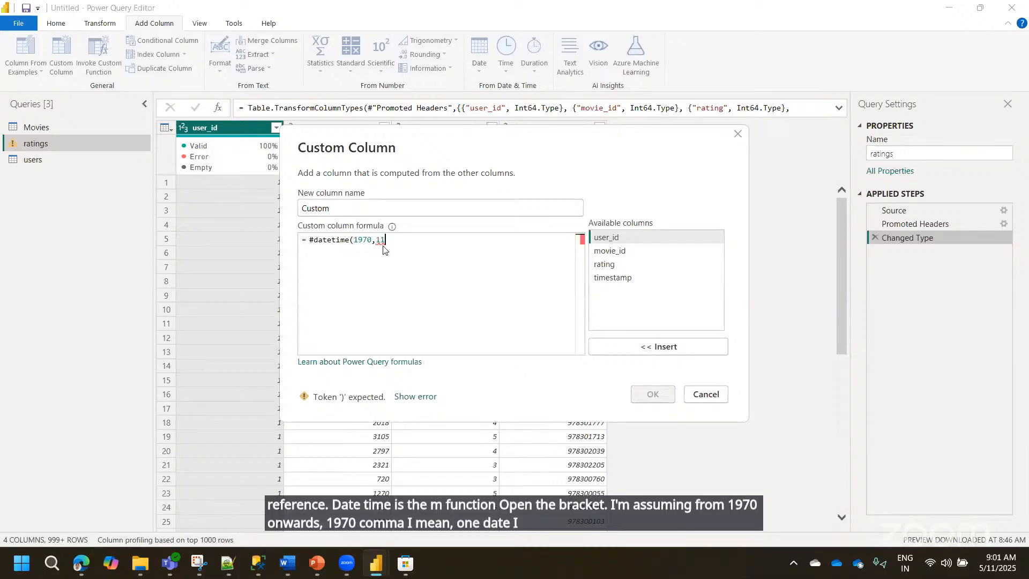
pyautogui.write(',')
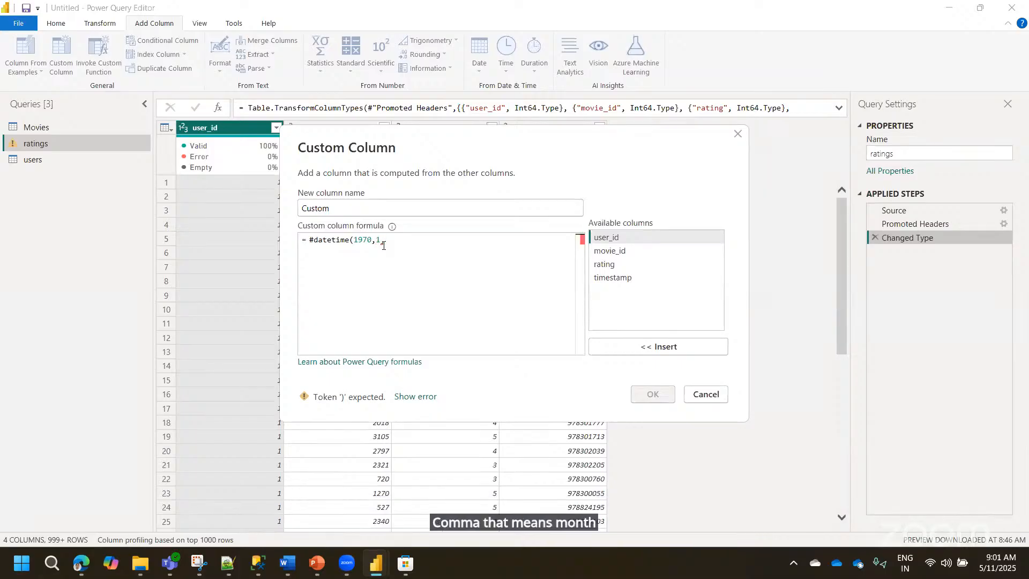
pyautogui.write('1,')
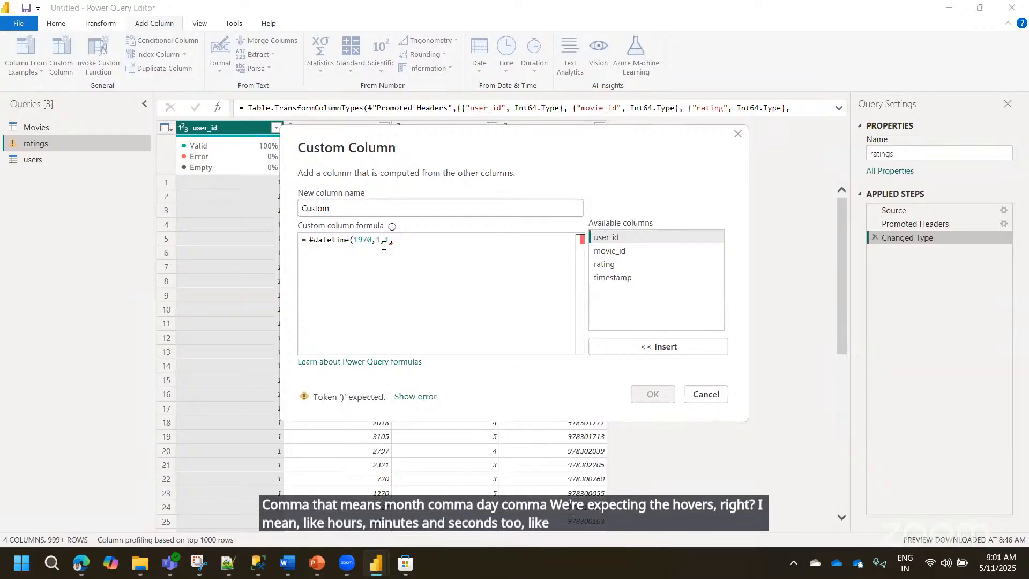
pyautogui.write('0,0')
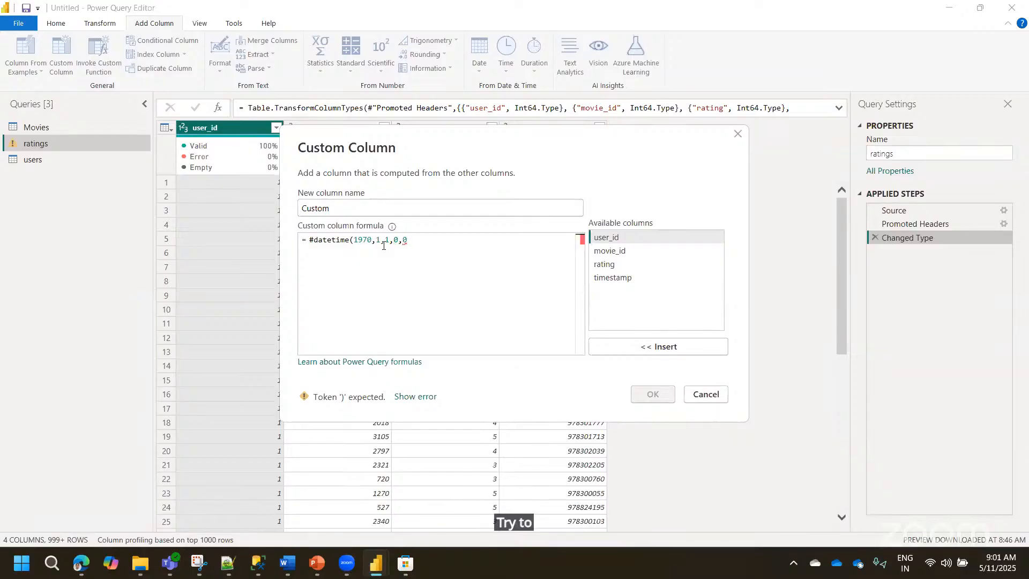
pyautogui.write(',0')
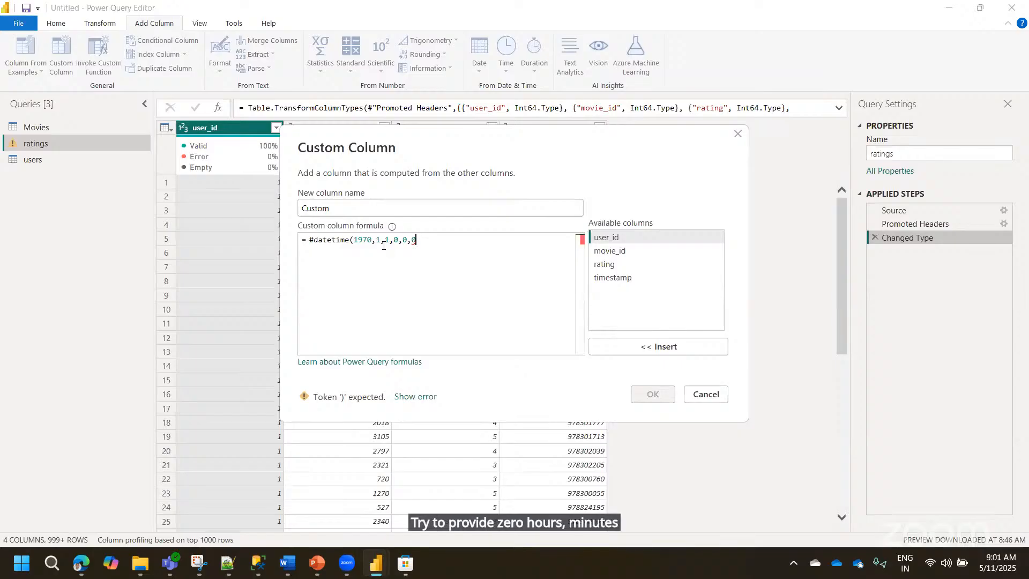
pyautogui.write(')')
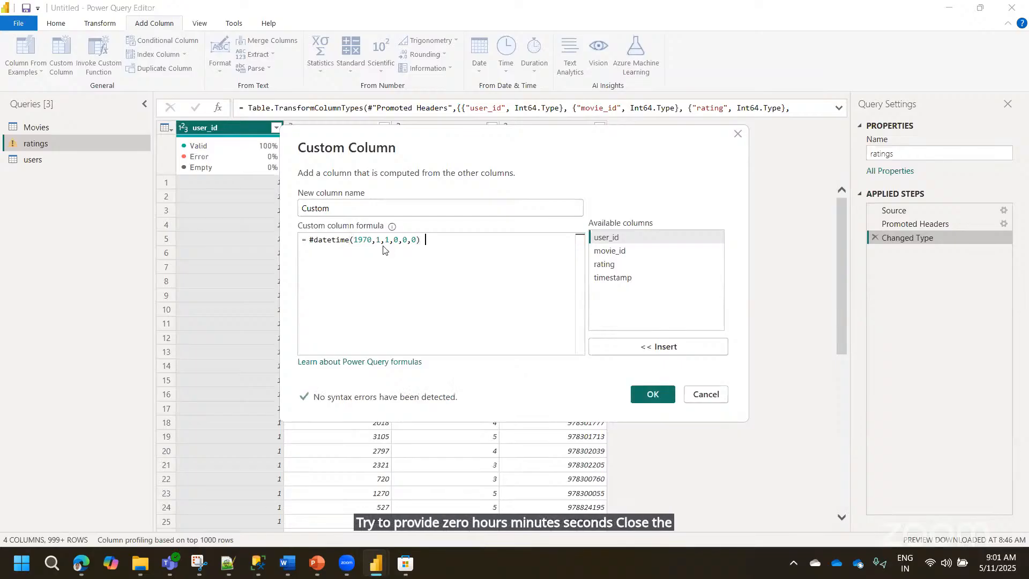
# - Extend the custom column formula with + #duration(0,0,0,[timestamp]) so the timestamp's seconds are added to the base date
pyautogui.write(' +')
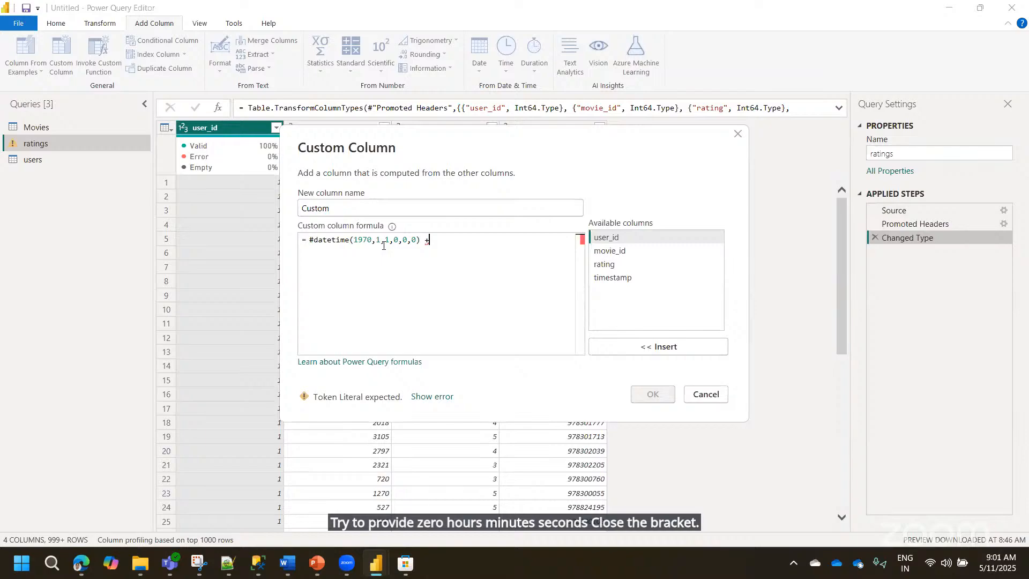
pyautogui.write(' #da')
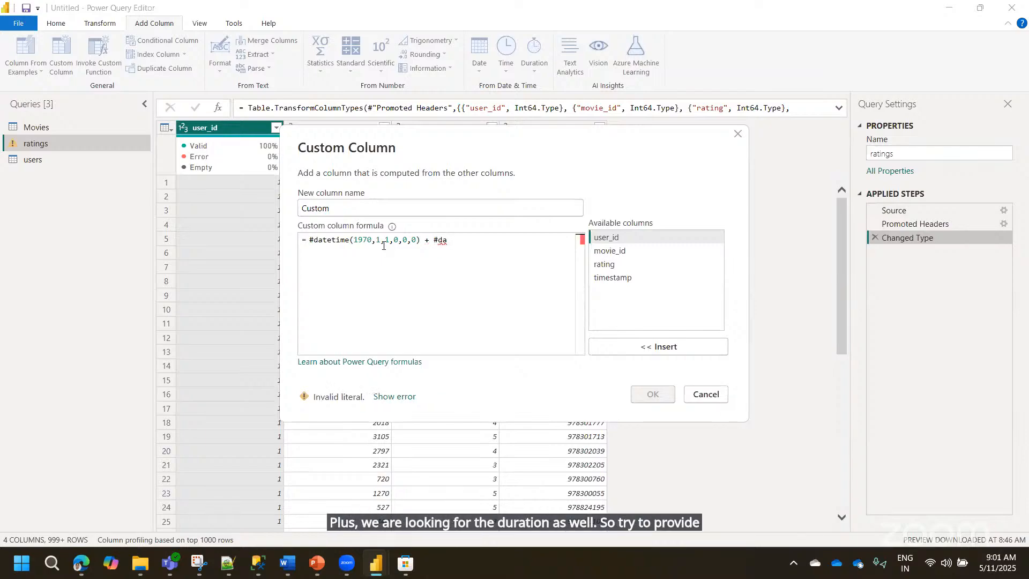
pyautogui.press('BackSpace')
pyautogui.write('uration(')
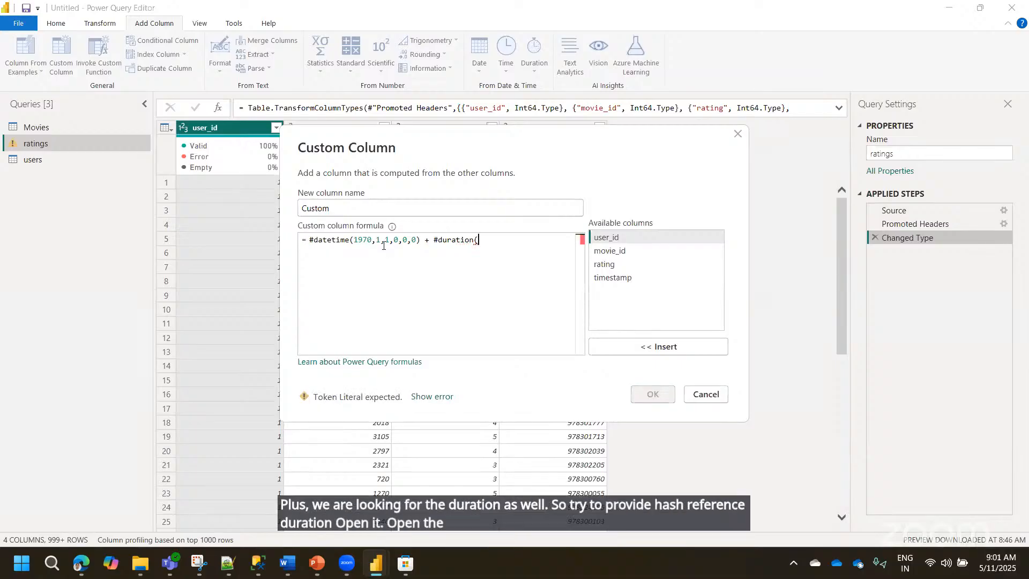
pyautogui.write('0,')
pyautogui.write('0,0,')
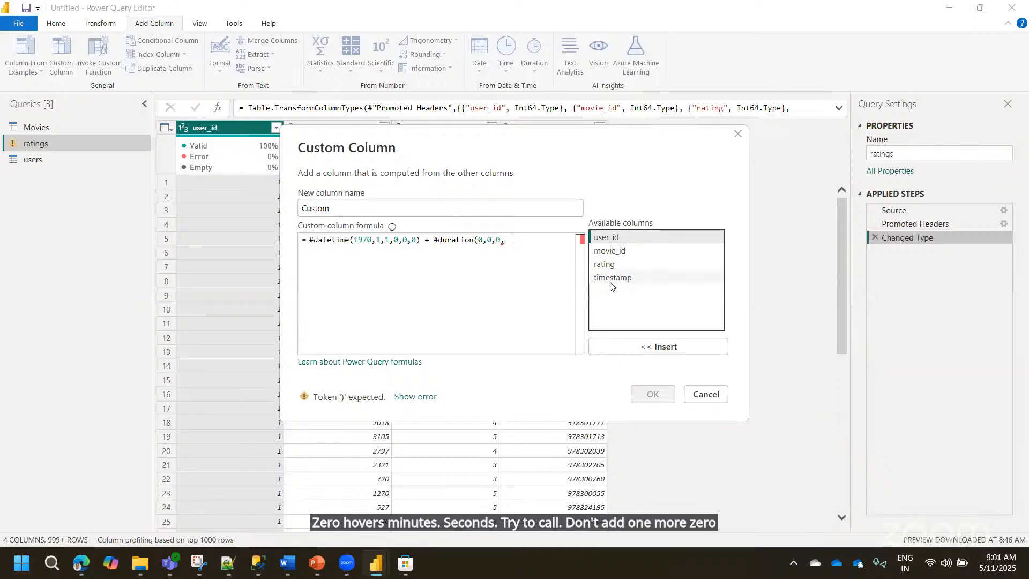
pyautogui.doubleClick(625, 280)
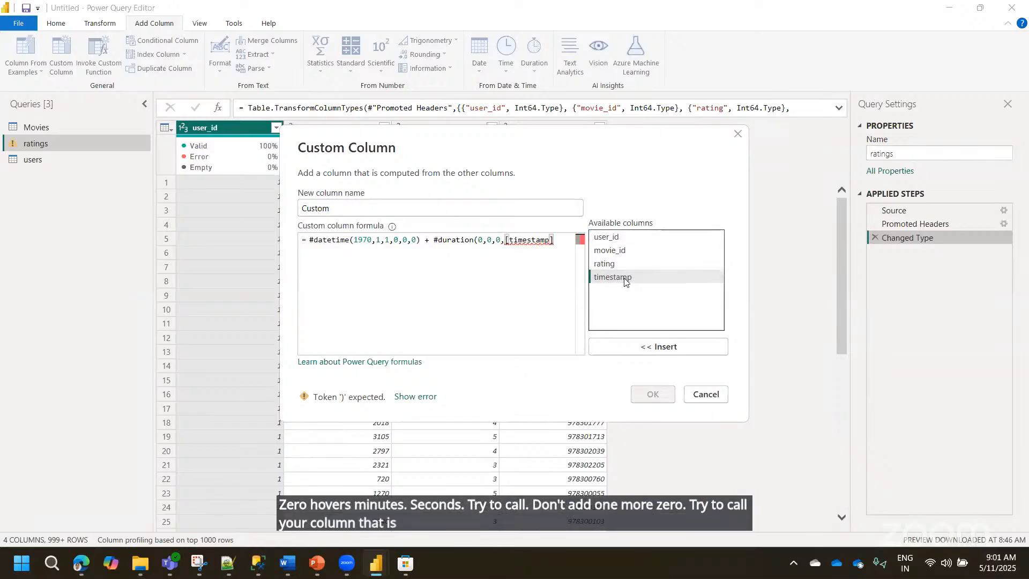
pyautogui.write(')')
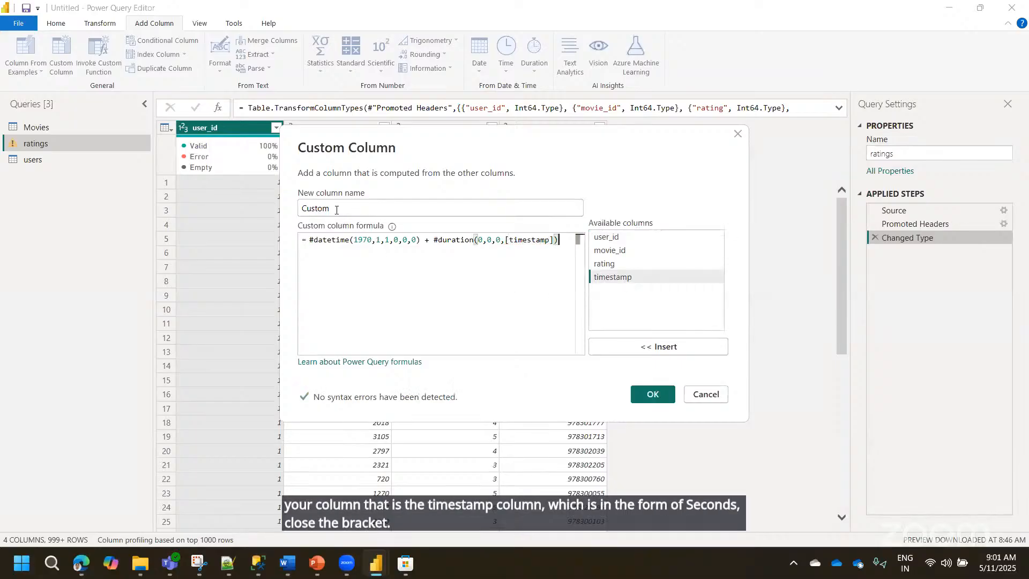
# - Name the custom column DateTime, create it, and set its data type to Date/Time
pyautogui.moveTo(337, 209); pyautogui.dragTo(269, 211)
pyautogui.write('Dat')
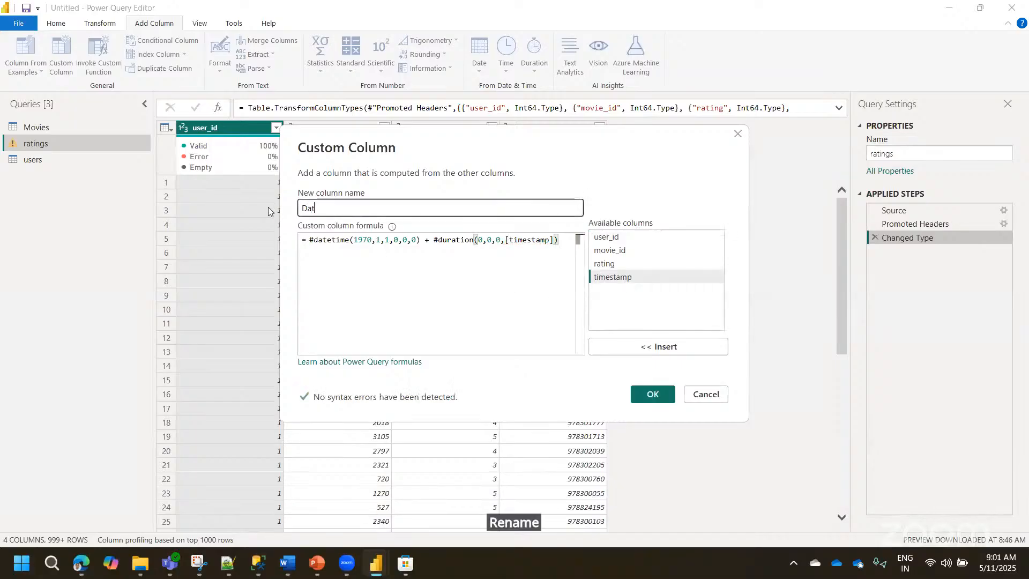
pyautogui.write('eTime')
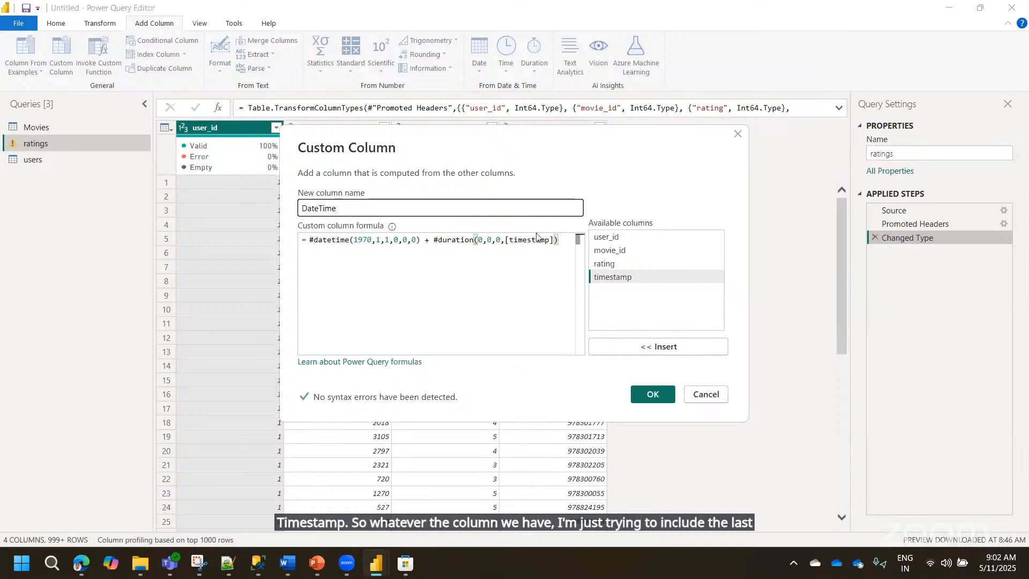
pyautogui.click(648, 394)
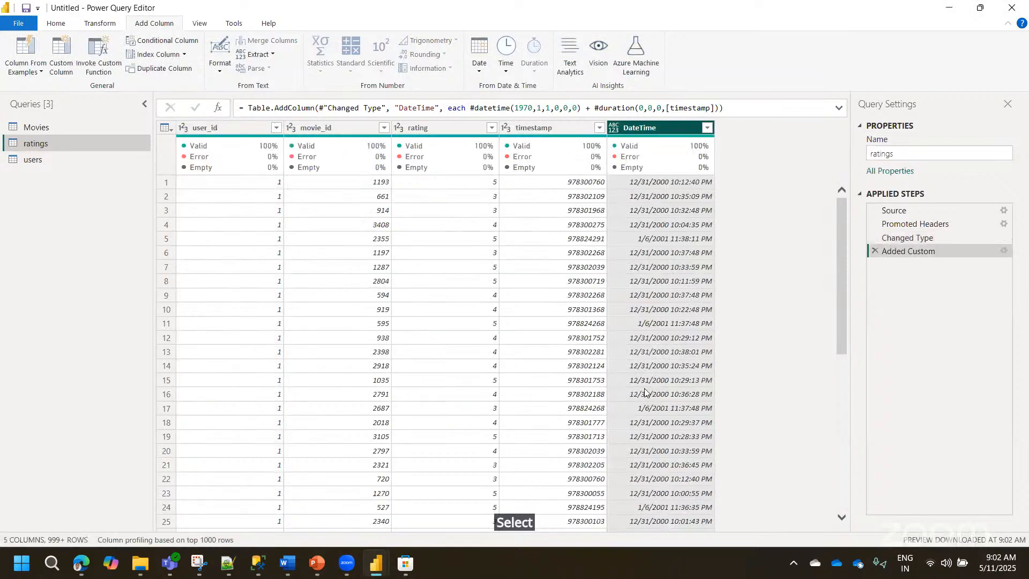
pyautogui.click(613, 130)
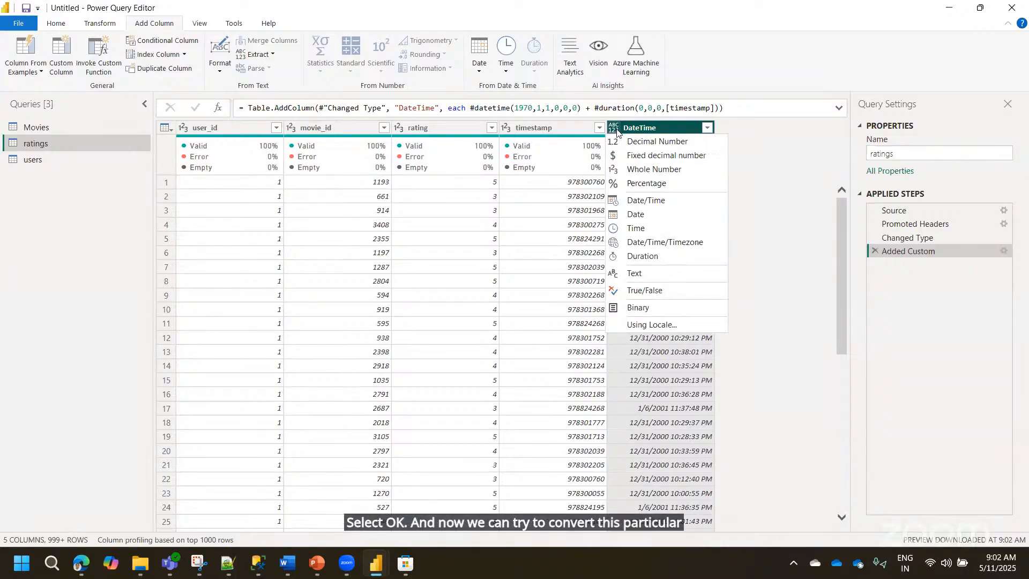
pyautogui.click(634, 200)
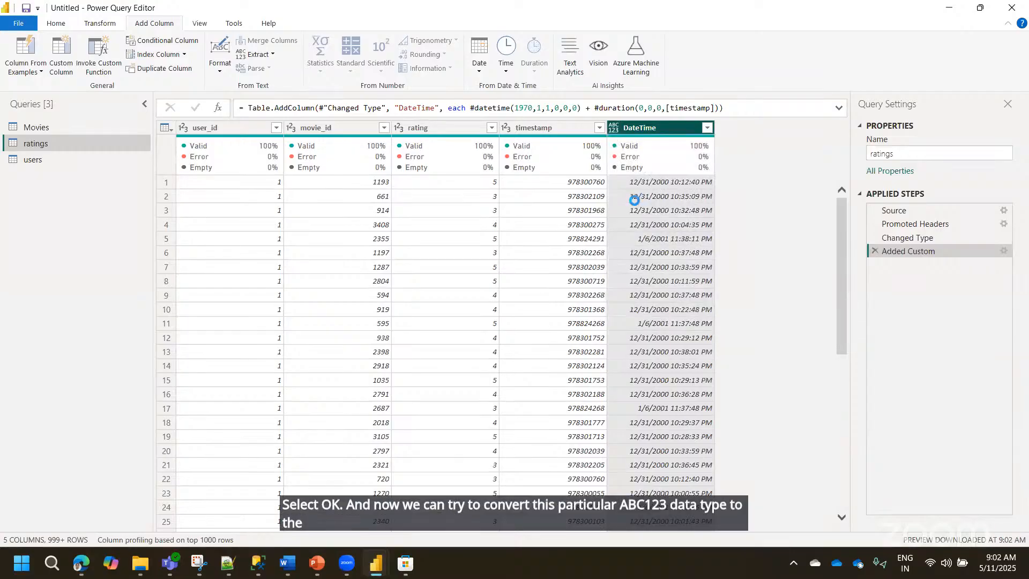
# - Review the DateTime column's formula in the Added Custom step's settings and close them without changes
pyautogui.click(1003, 251)
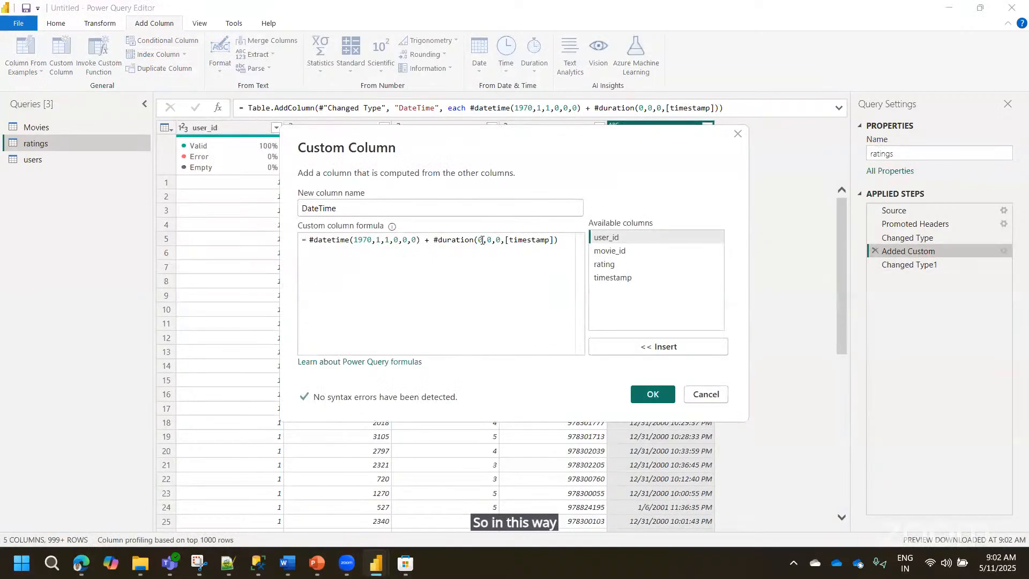
pyautogui.click(455, 251)
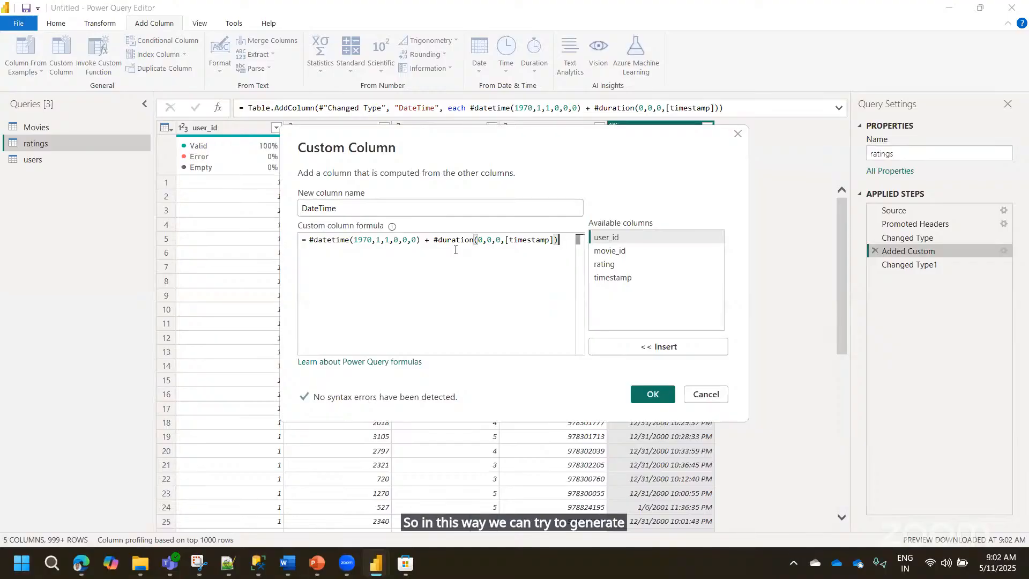
pyautogui.hotkey('ctrl', 'a')
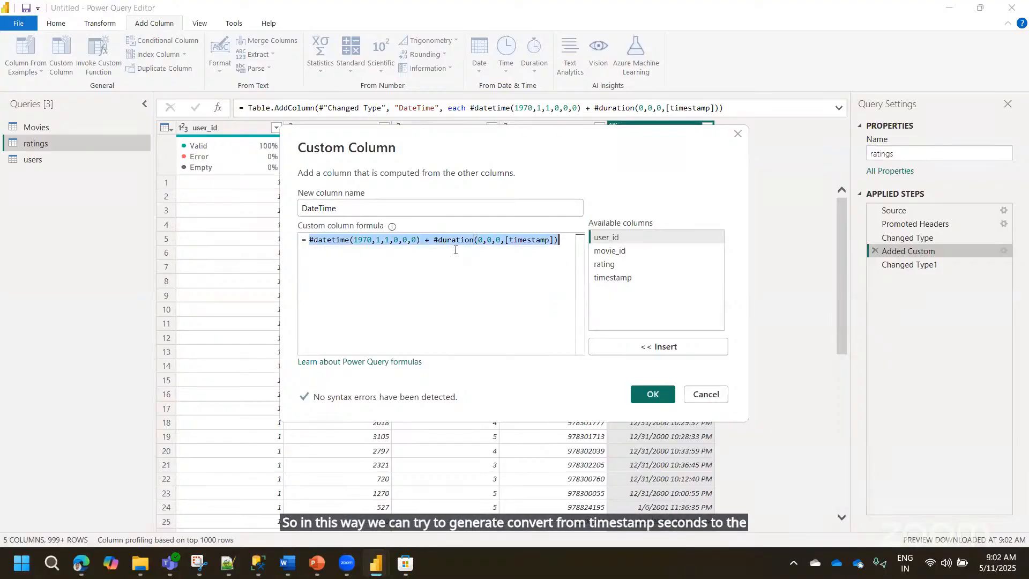
pyautogui.click(705, 394)
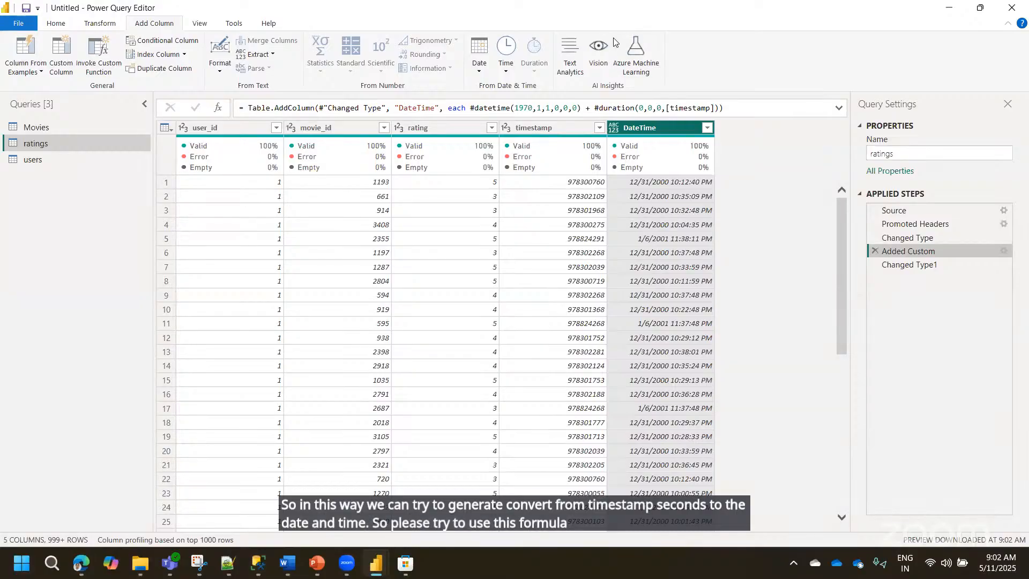
pyautogui.click(589, 318)
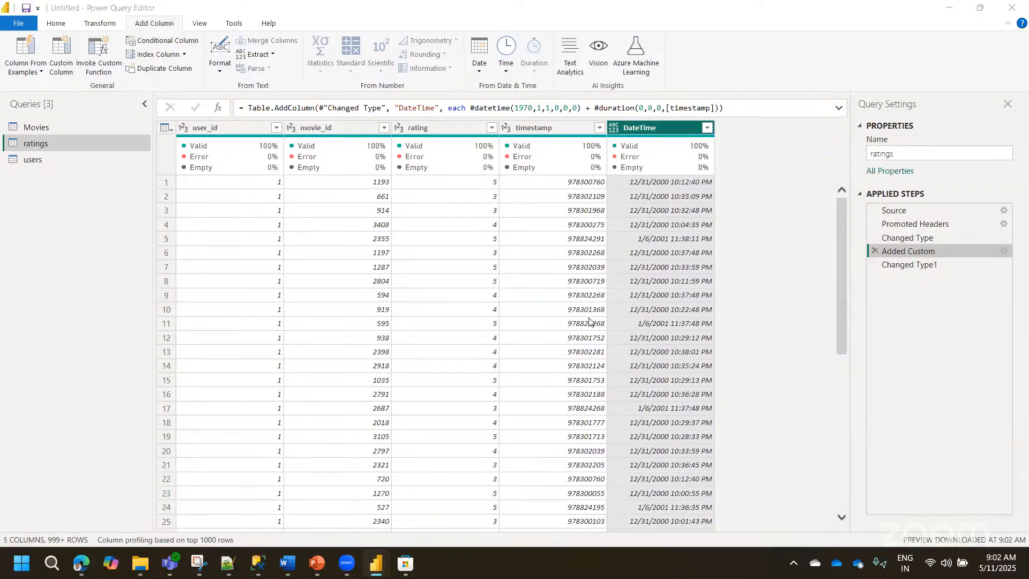
# - Remove the timestamp column from the ratings query after the final Changed Type1 step
pyautogui.click(545, 127)
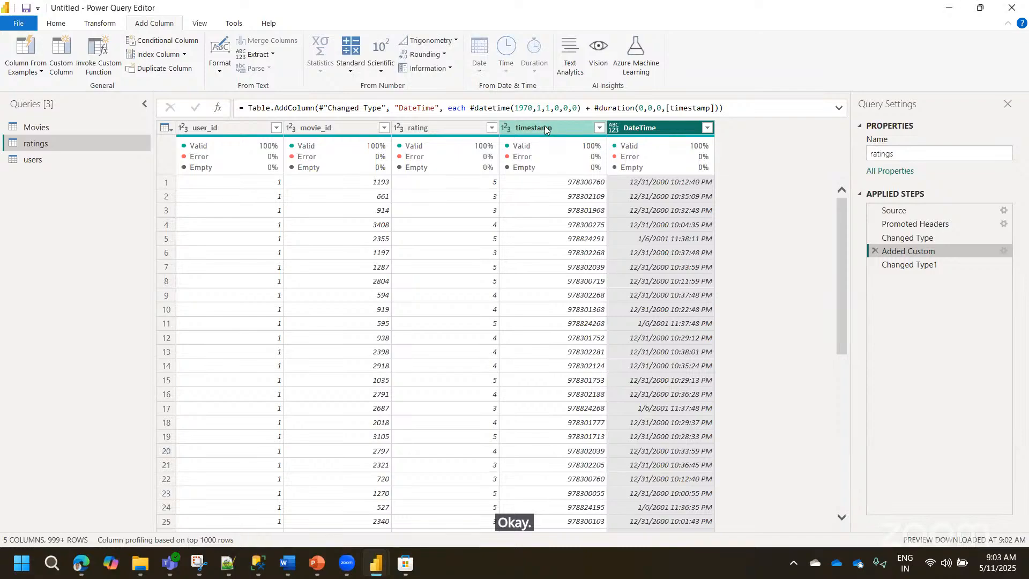
pyautogui.click(545, 126)
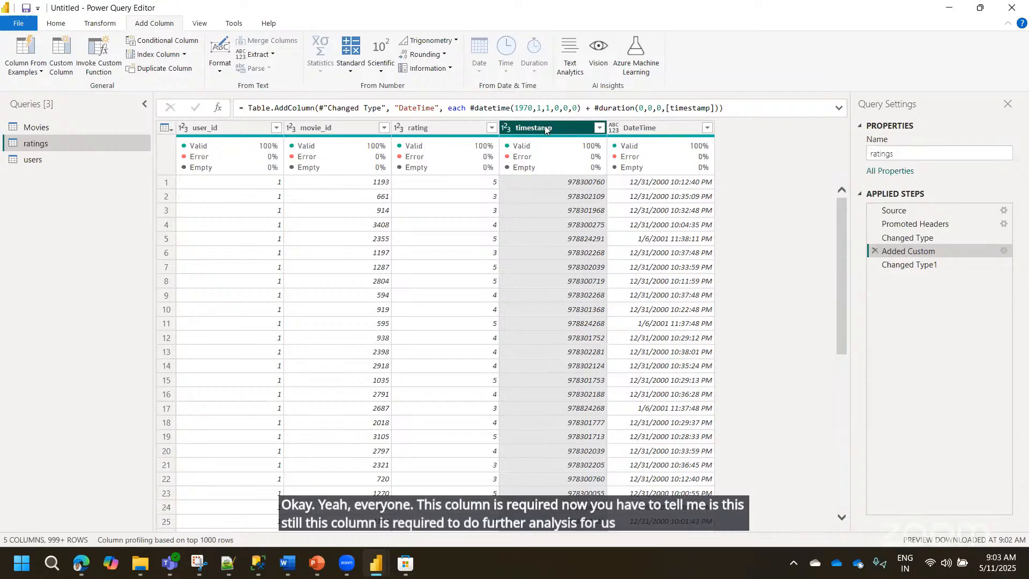
pyautogui.click(900, 265)
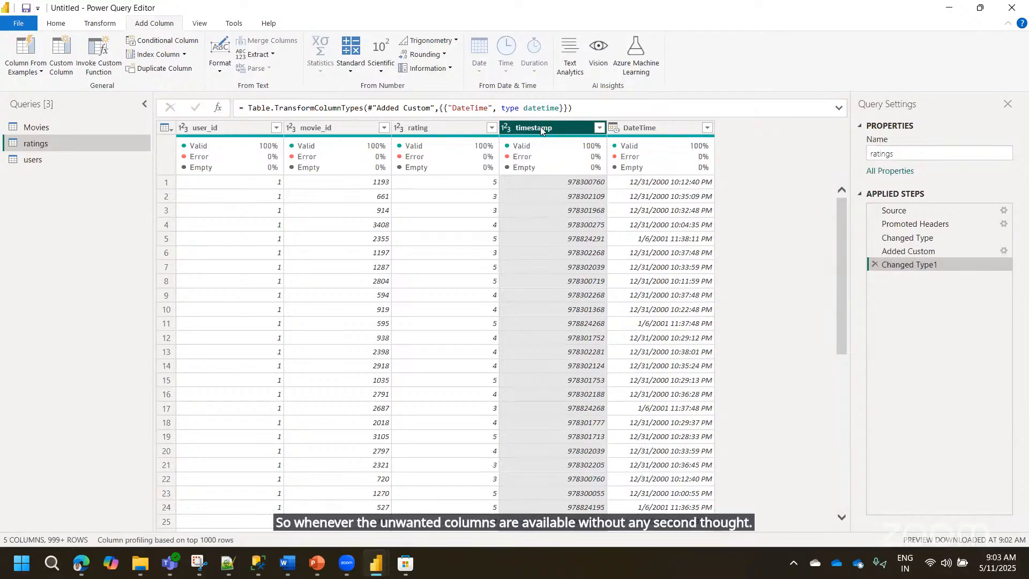
pyautogui.rightClick(541, 129)
pyautogui.click(572, 153)
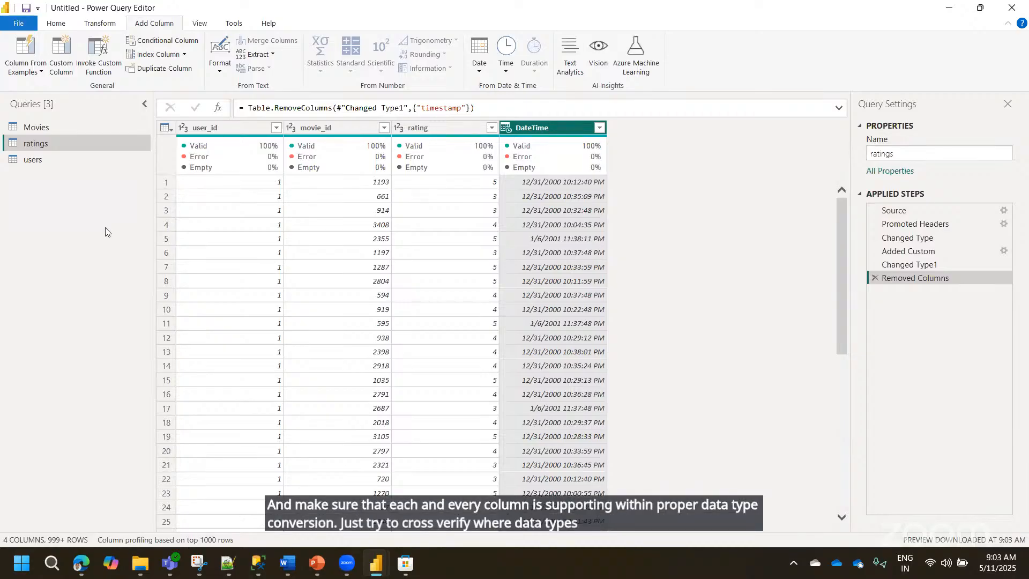
# - Look briefly at the users query and return to the ratings query to inspect its DateTime column
pyautogui.click(34, 159)
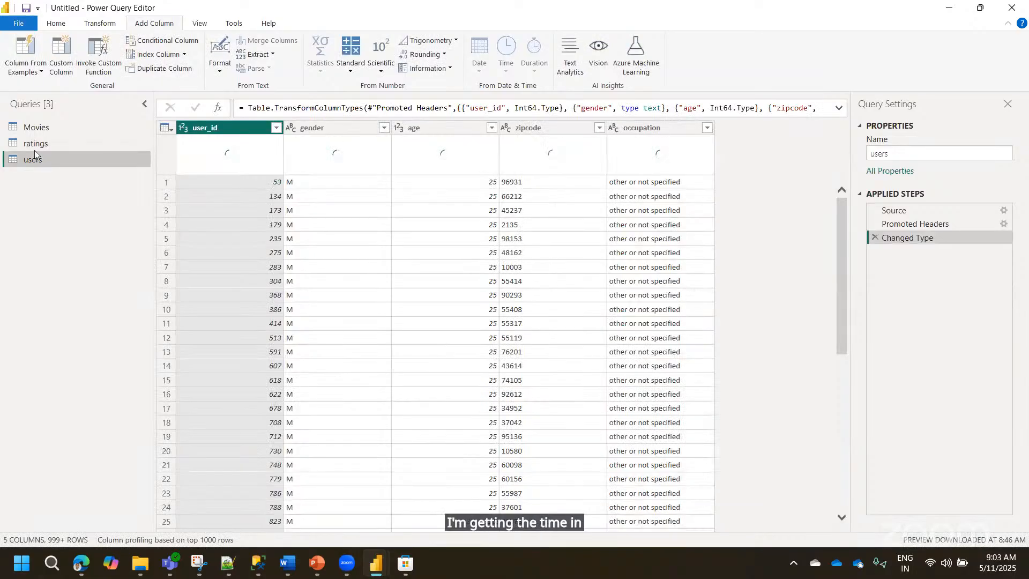
pyautogui.click(34, 150)
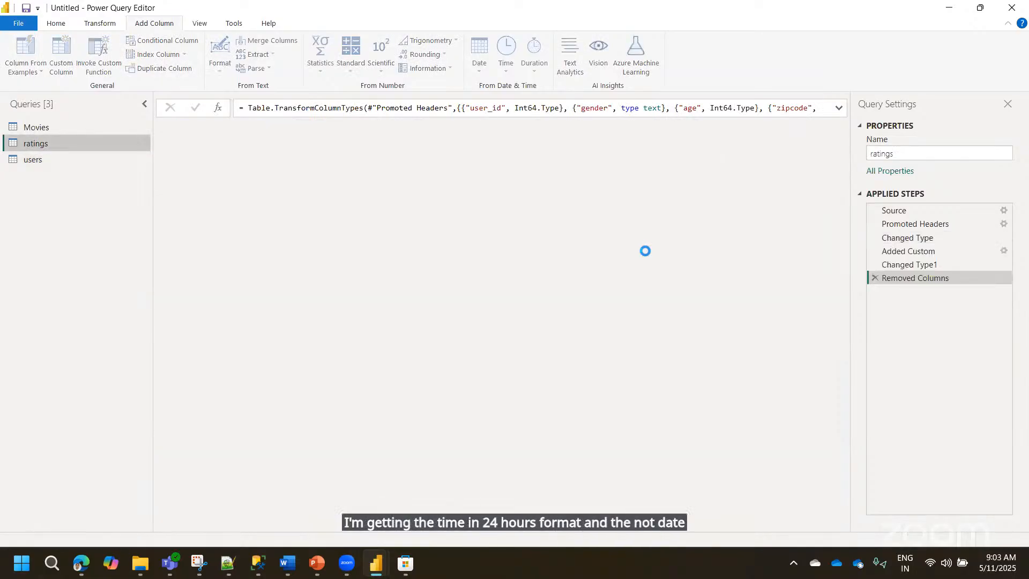
pyautogui.click(542, 129)
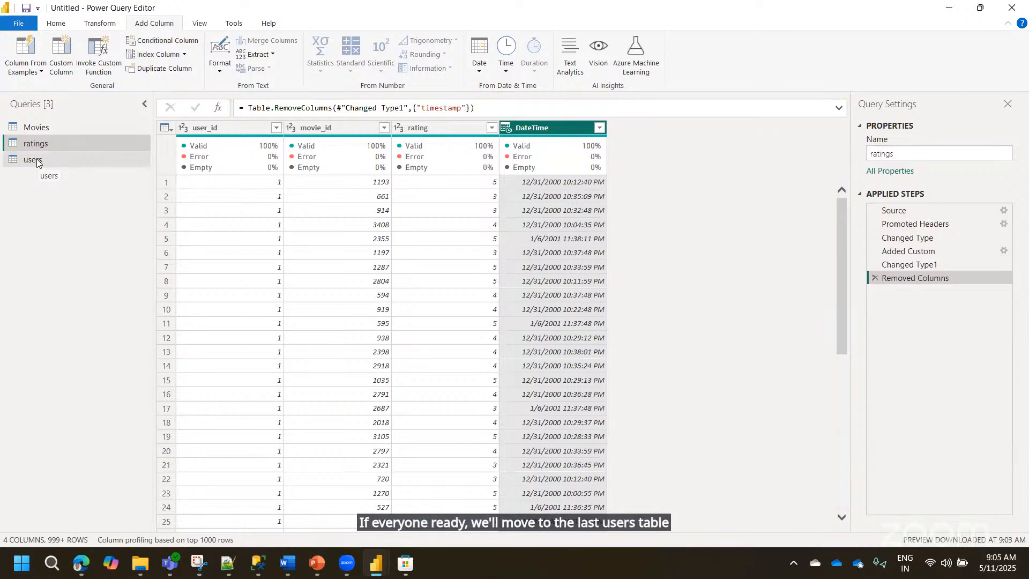
# - View the complete list of age values in the users query and close the list without filtering
pyautogui.click(58, 24)
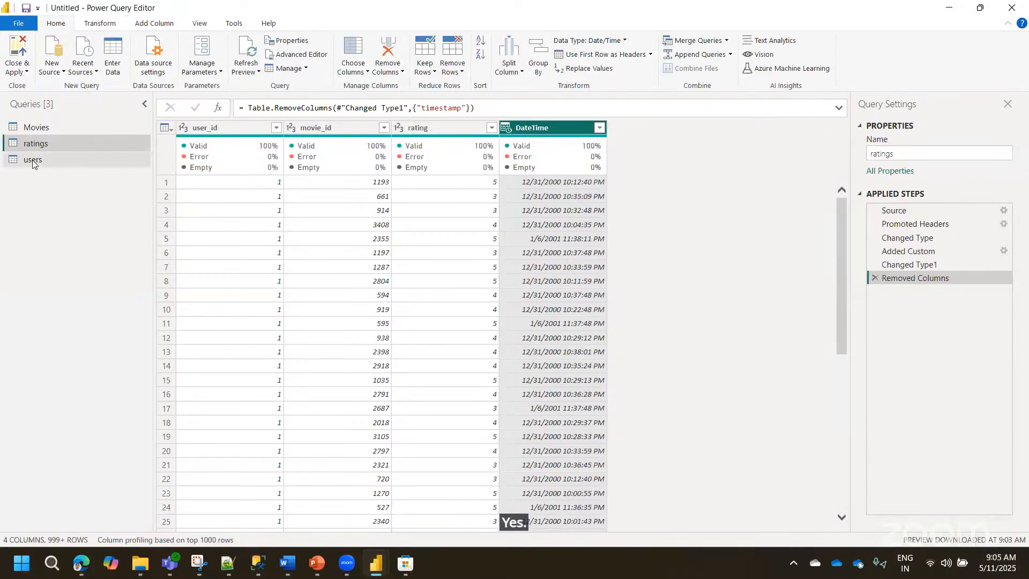
pyautogui.click(33, 161)
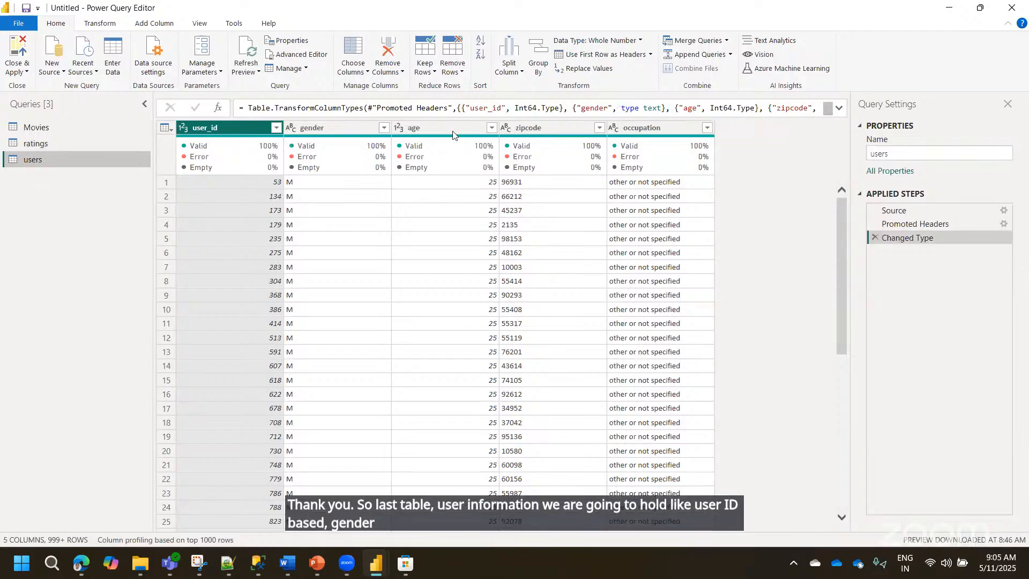
pyautogui.click(492, 128)
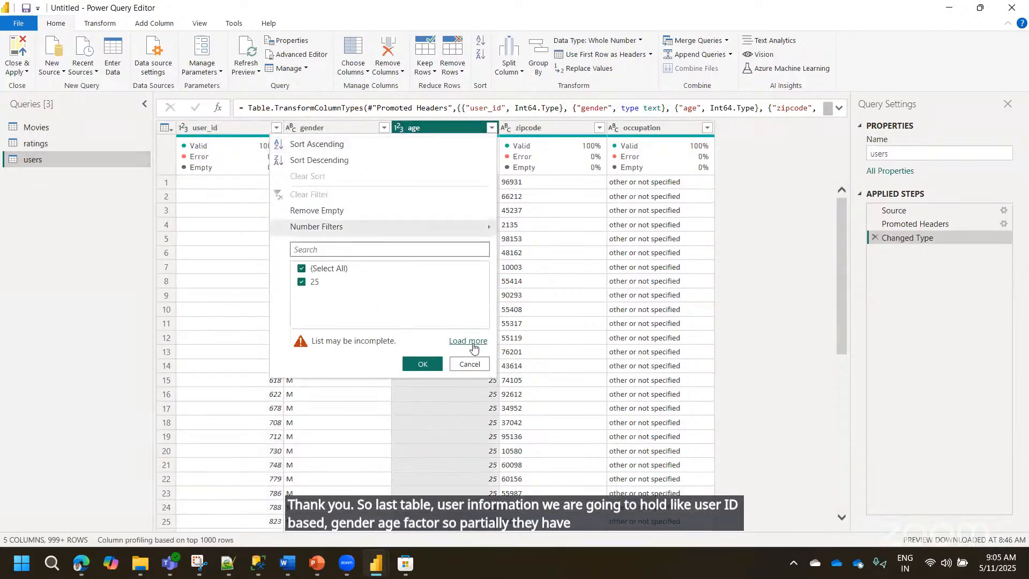
pyautogui.click(472, 343)
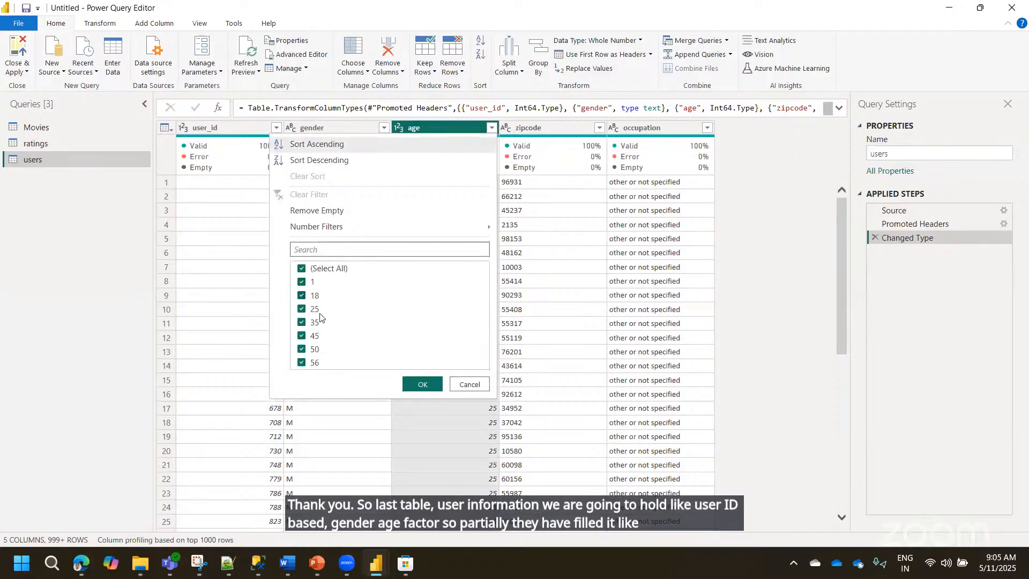
pyautogui.click(734, 354)
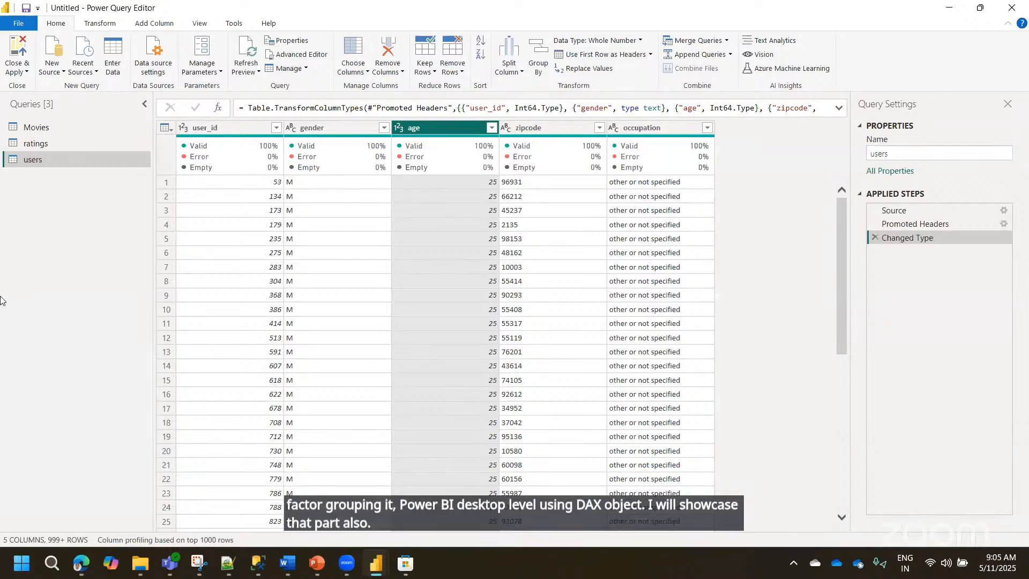
# - Replace the value M with Male in the users query's gender column
pyautogui.click(314, 131)
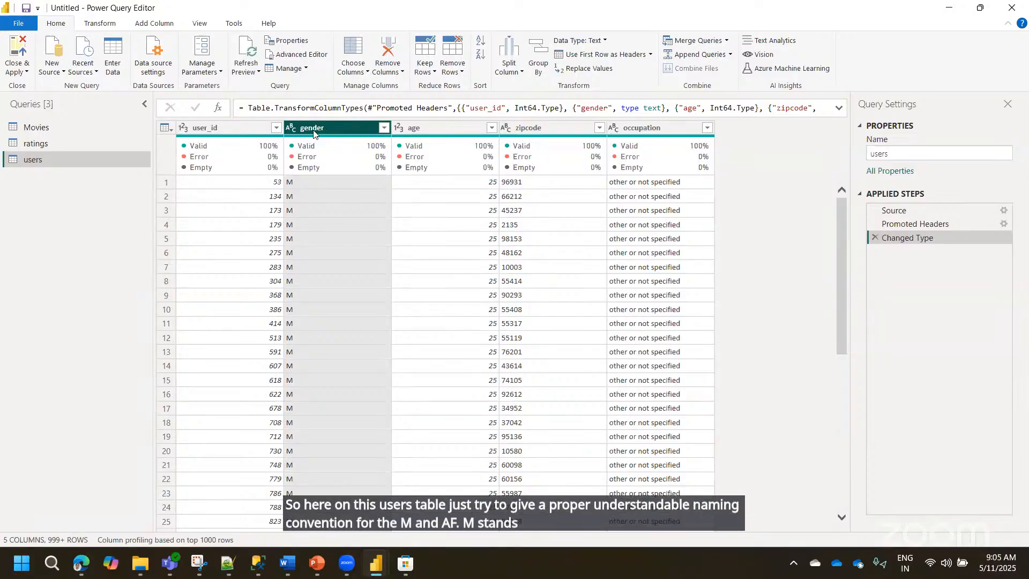
pyautogui.rightClick(313, 133)
pyautogui.click(362, 278)
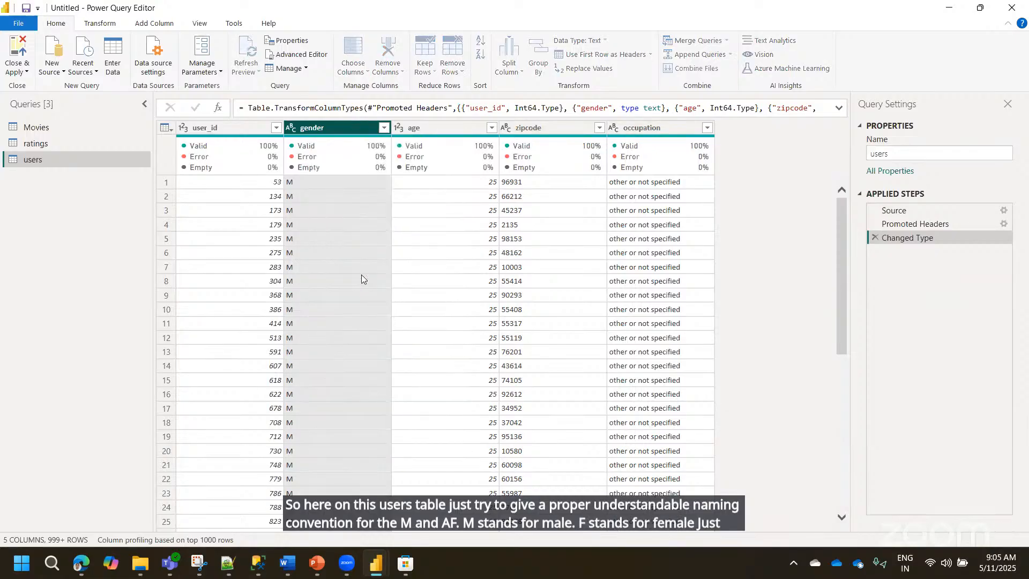
pyautogui.click(380, 257)
pyautogui.write('M')
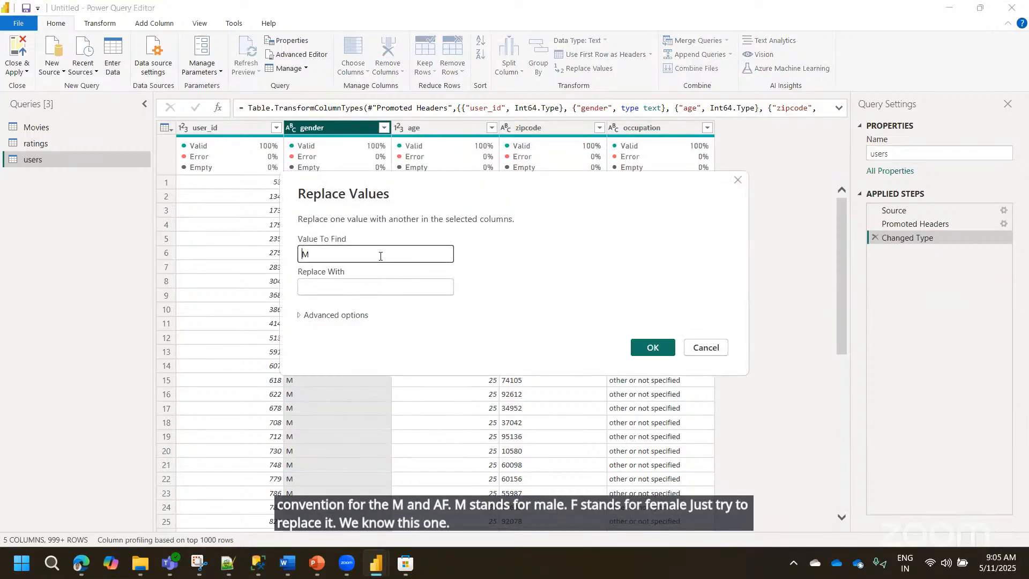
pyautogui.press('Tab')
pyautogui.write('Male')
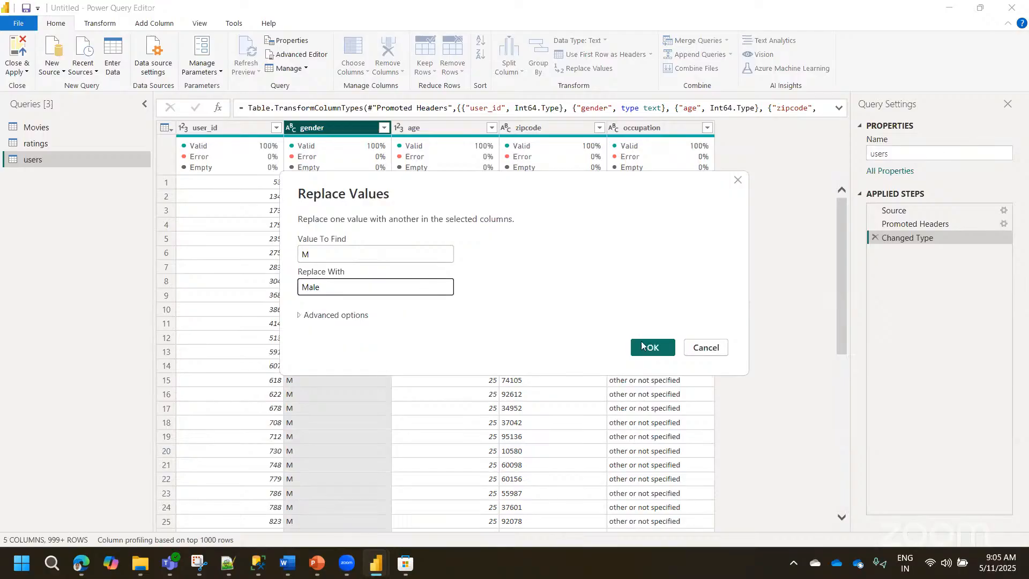
pyautogui.click(643, 346)
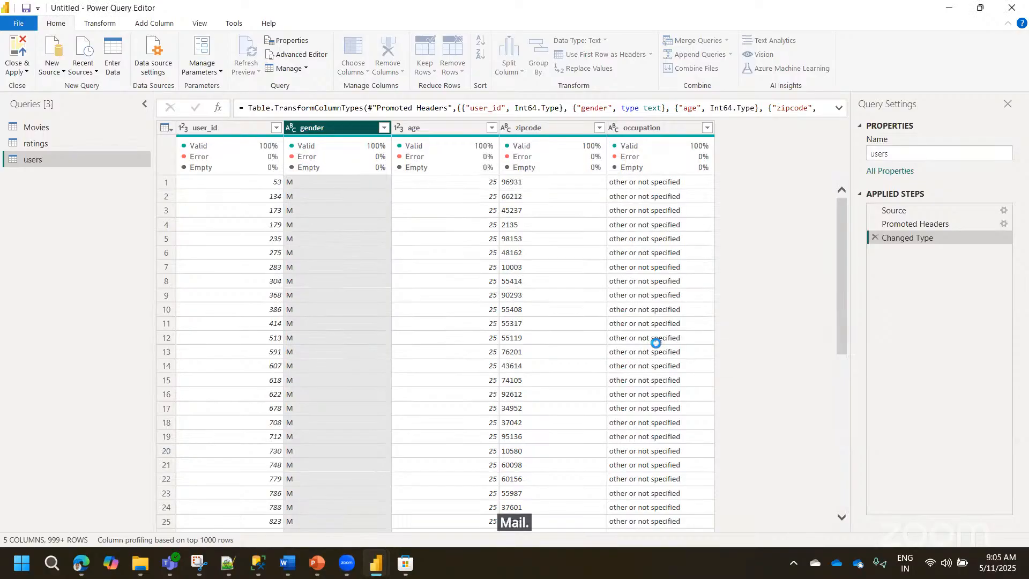
# - Open Replace Values again for the gender column
pyautogui.rightClick(326, 134)
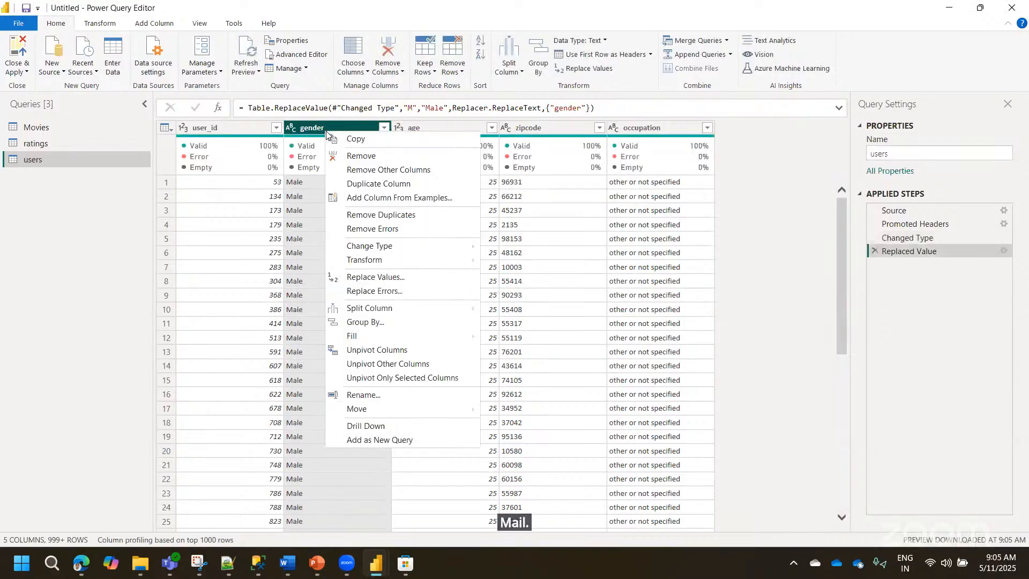
pyautogui.click(387, 277)
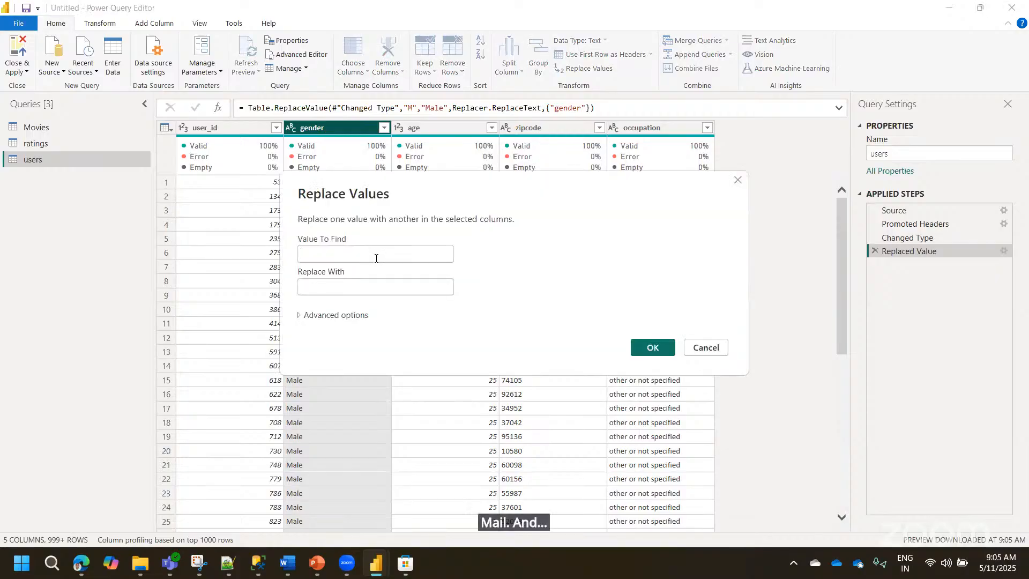
pyautogui.write('Fem')
pyautogui.press('BackSpace')
pyautogui.press('BackSpace')
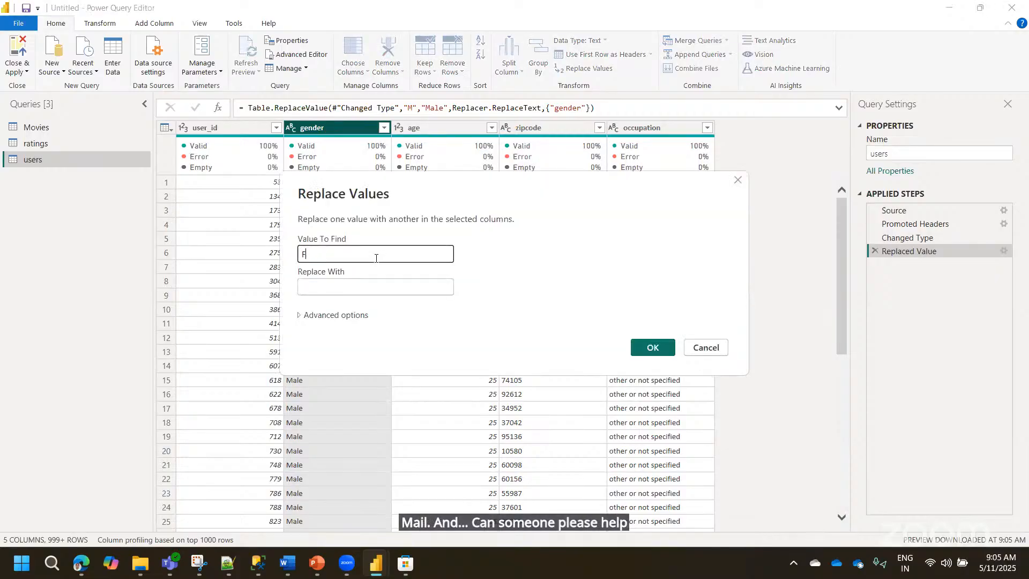
pyautogui.write('em')
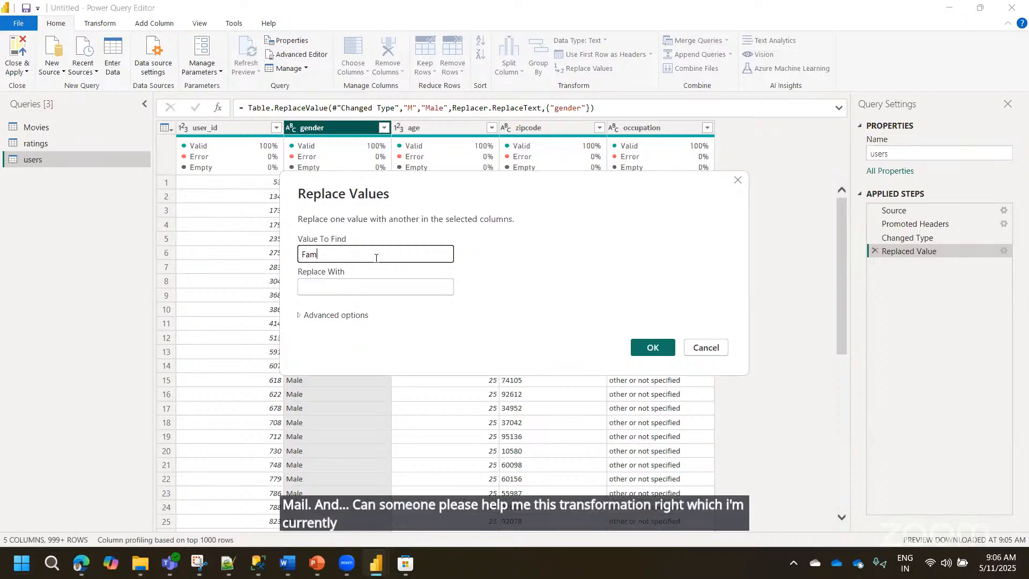
pyautogui.press('BackSpace')
pyautogui.press('BackSpace')
pyautogui.press('BackSpace')
pyautogui.write('Female')
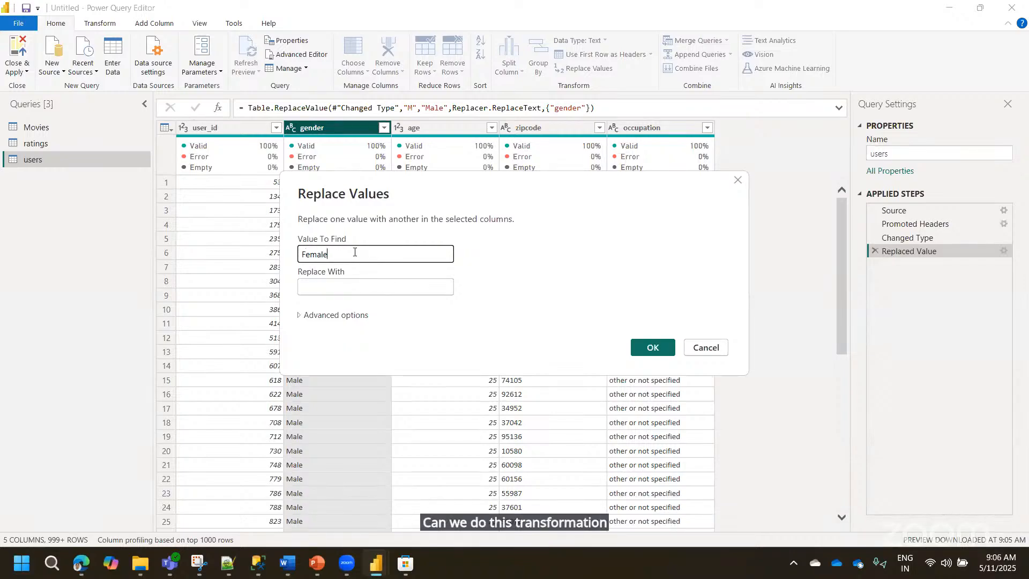
pyautogui.press('BackSpace')
pyautogui.press('BackSpace')
pyautogui.press('BackSpace')
pyautogui.press('BackSpace')
pyautogui.press('BackSpace')
pyautogui.press('BackSpace')
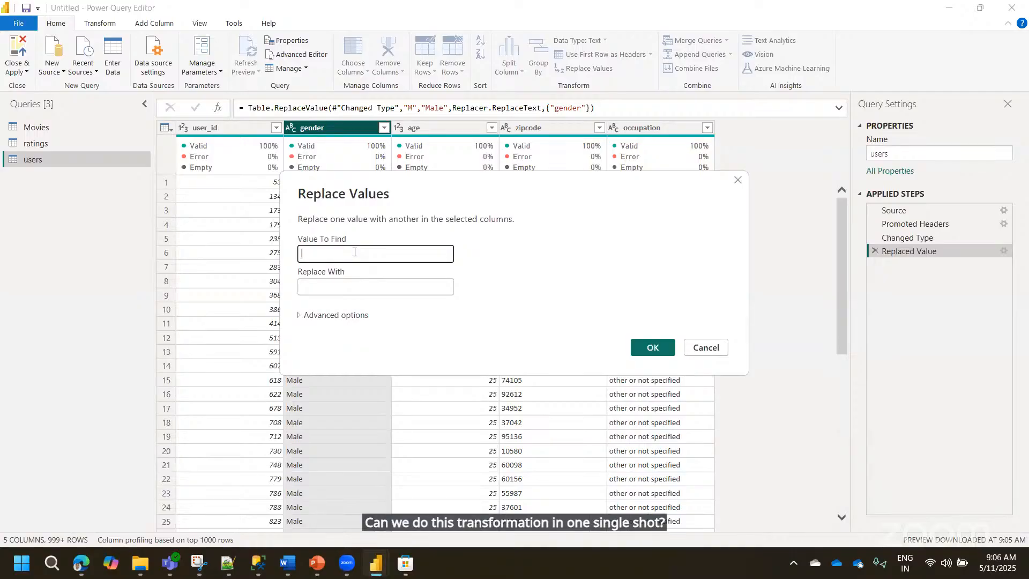
# - Replace the value F with Female in the gender column
pyautogui.write('F')
pyautogui.press('Tab')
pyautogui.write('F')
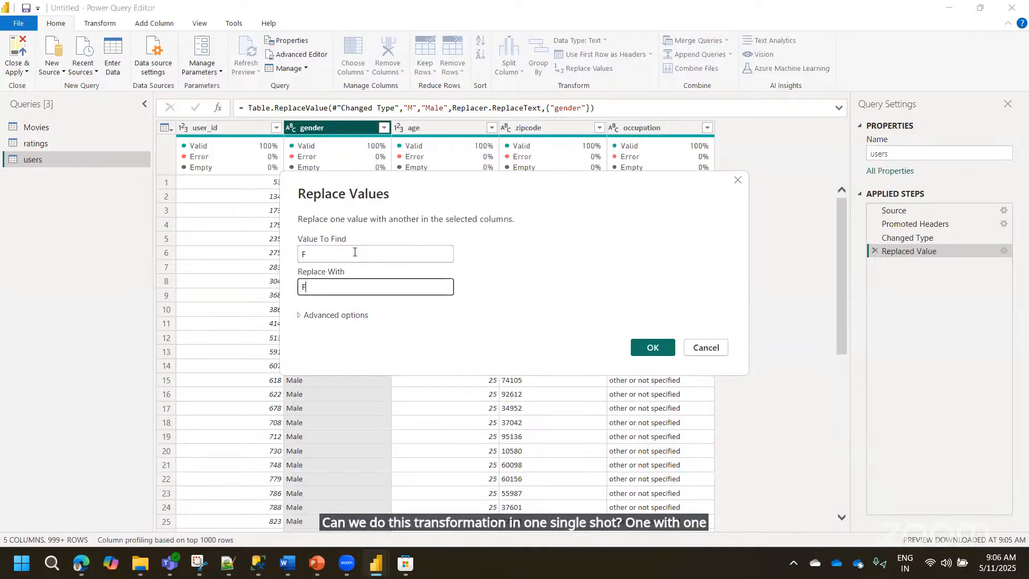
pyautogui.write('emale')
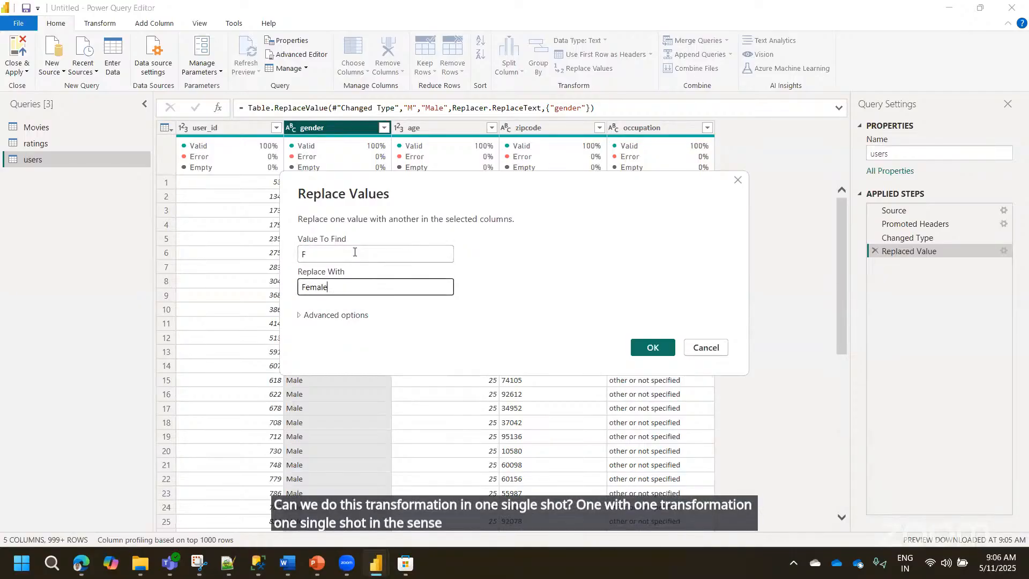
pyautogui.click(641, 348)
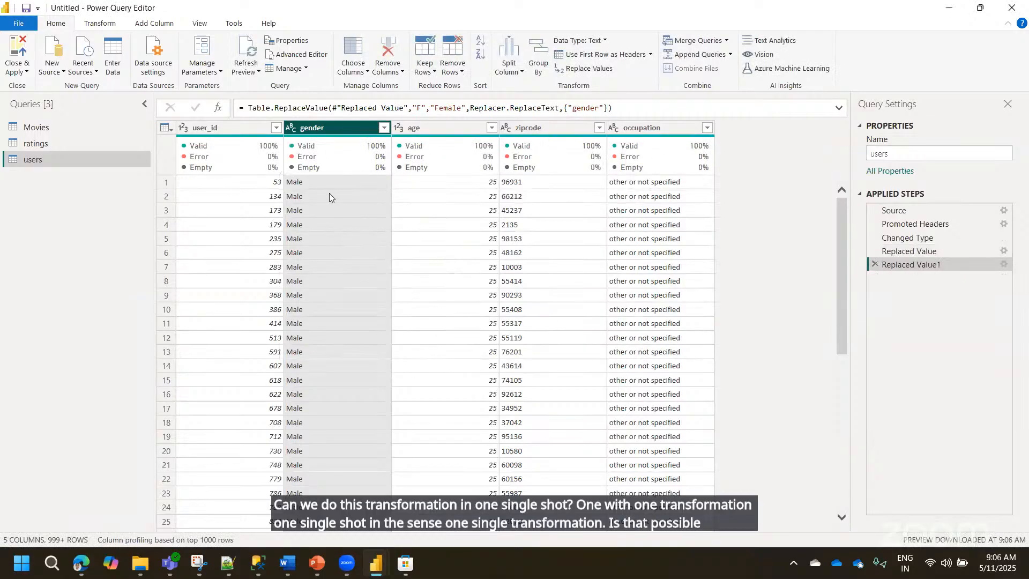
# - Compare the two value replacement steps applied to the users query
pyautogui.click(914, 250)
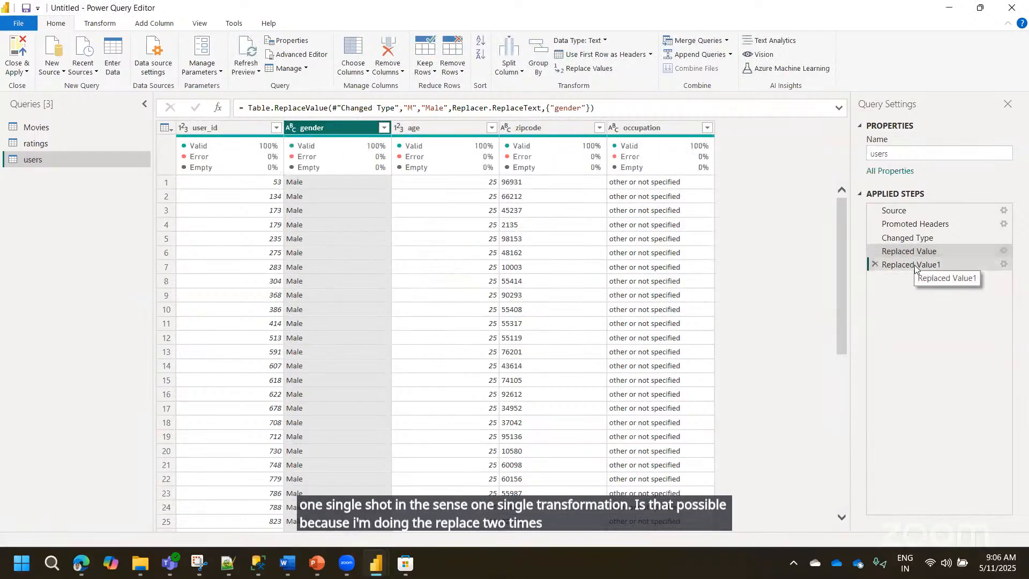
pyautogui.click(914, 265)
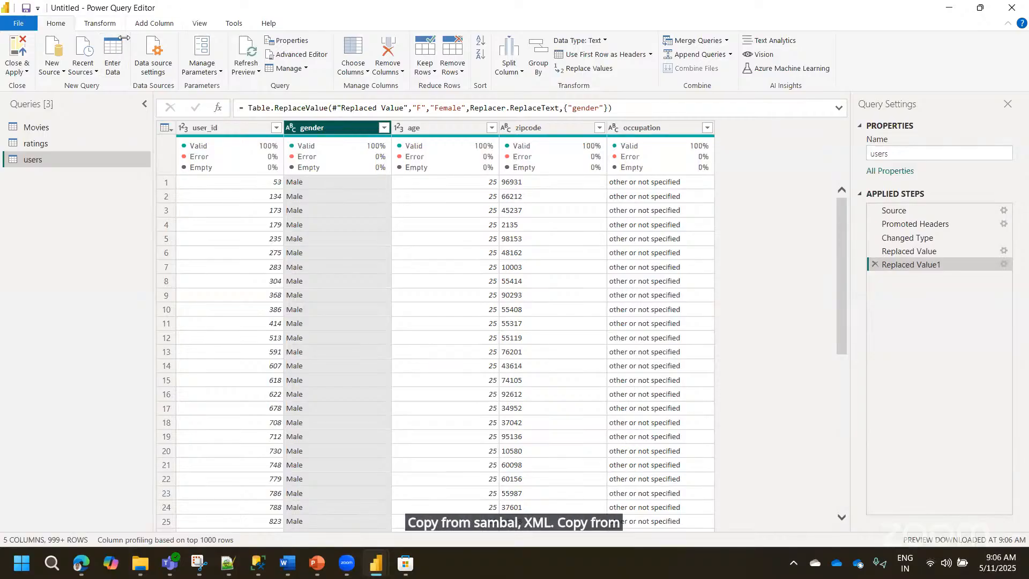
pyautogui.click(99, 23)
pyautogui.click(141, 23)
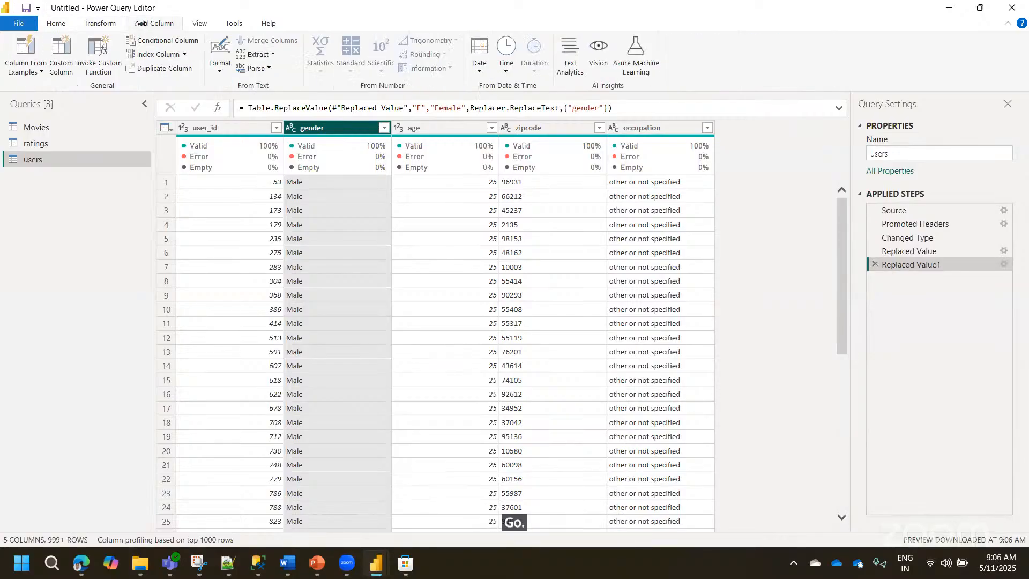
pyautogui.click(171, 41)
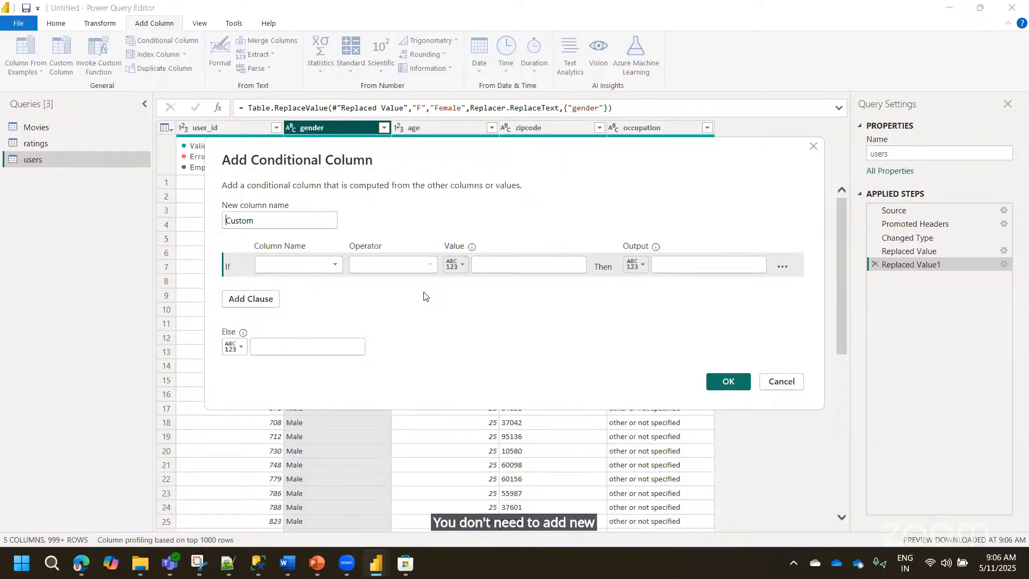
pyautogui.click(792, 382)
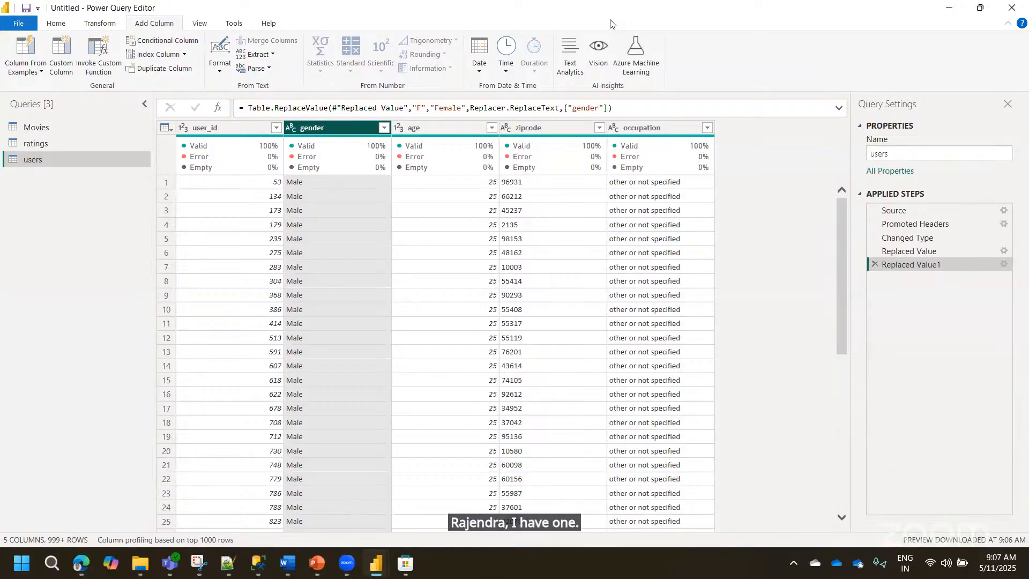
pyautogui.click(800, 259)
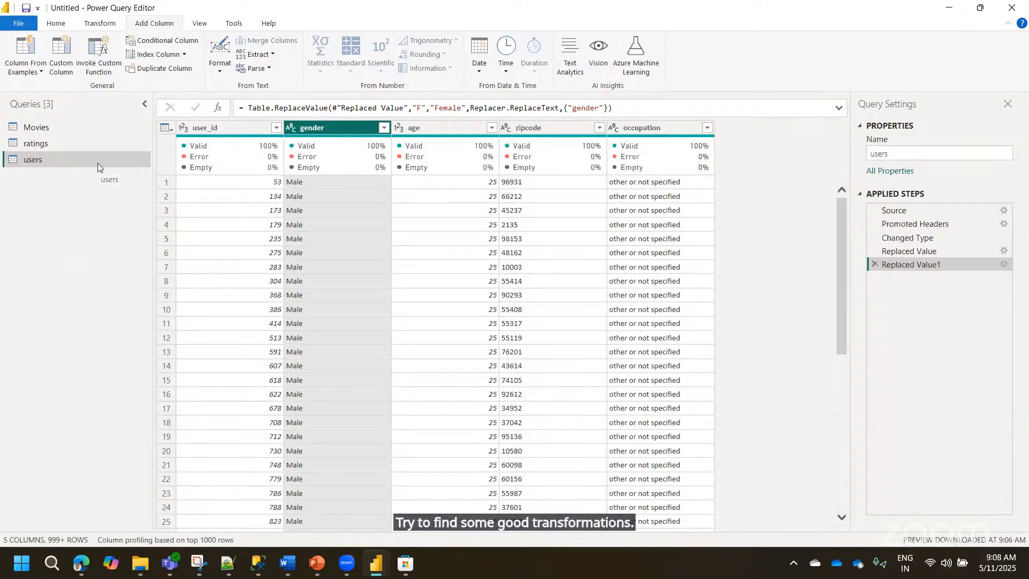
# - Reopen the ratings query's Added Custom step settings and check the DateTime formula, retyping the closing bracket of #datetime(1970,1,1,0,0,0)
pyautogui.click(61, 27)
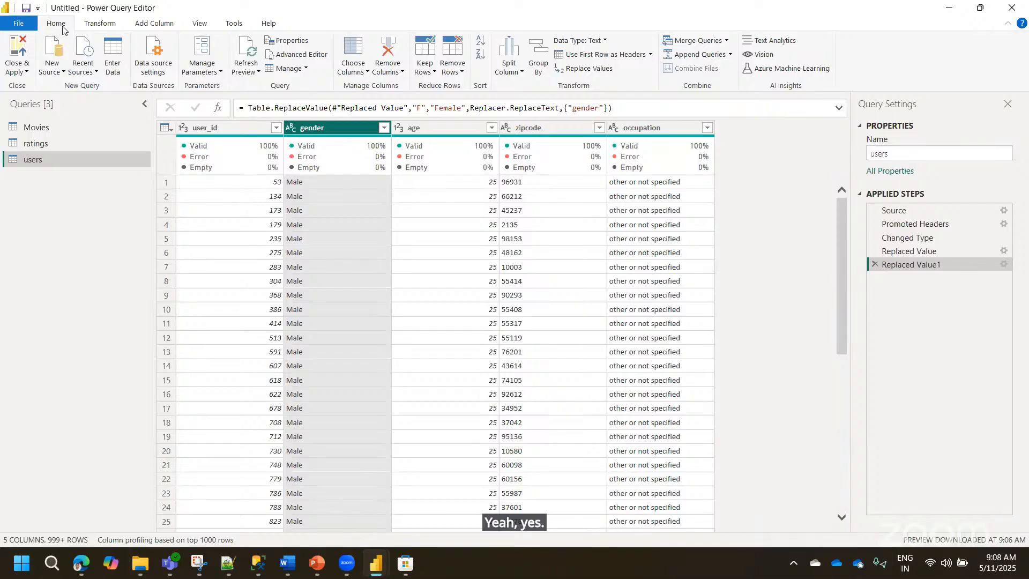
pyautogui.click(52, 144)
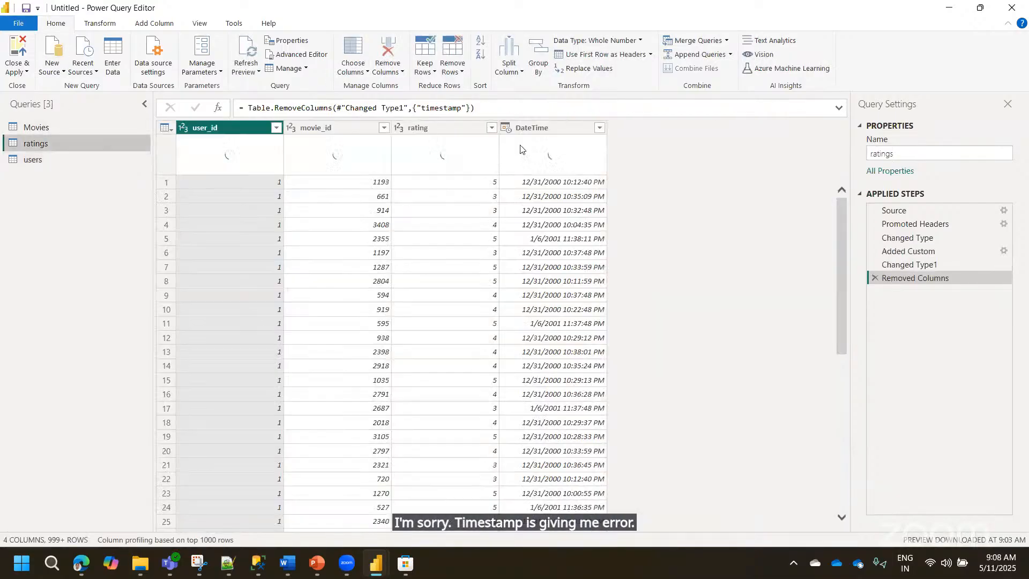
pyautogui.click(538, 130)
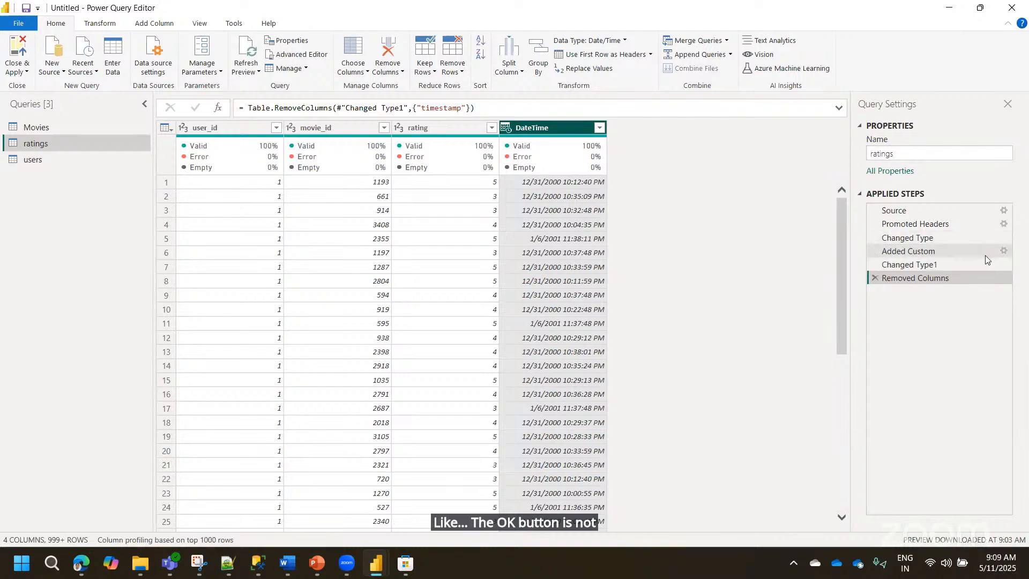
pyautogui.click(1004, 252)
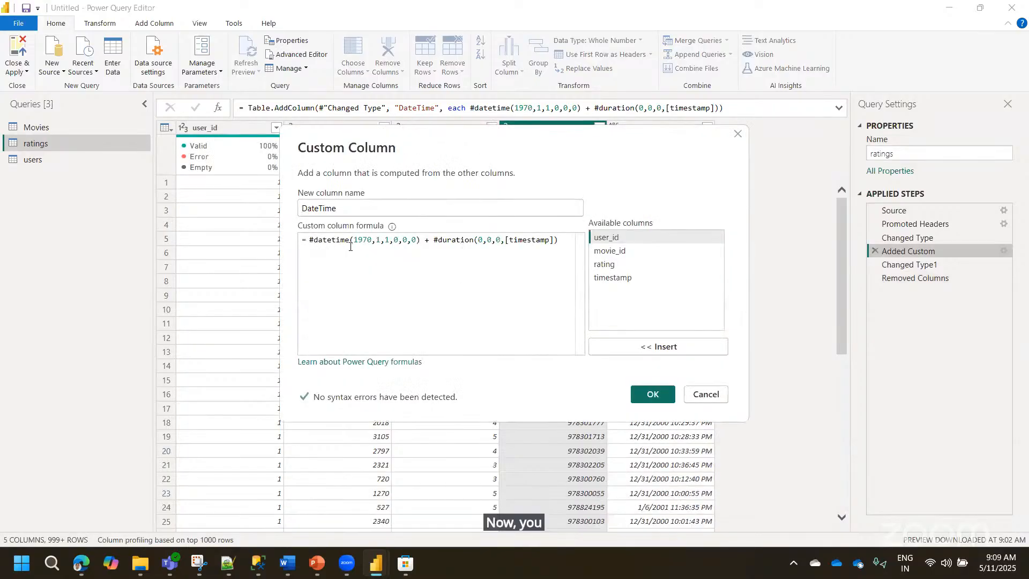
pyautogui.click(369, 242)
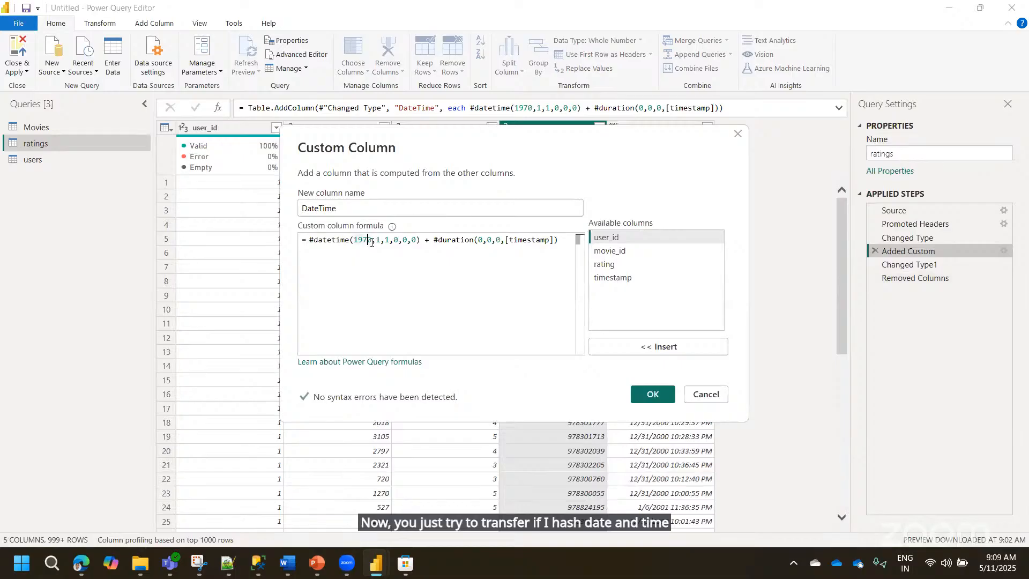
pyautogui.click(420, 240)
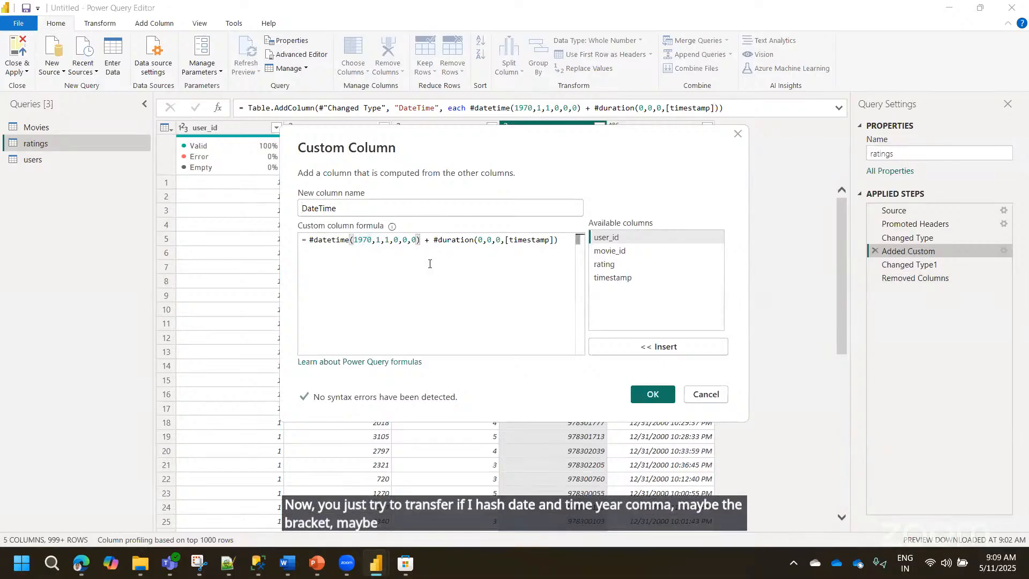
pyautogui.press('BackSpace')
pyautogui.write(')')
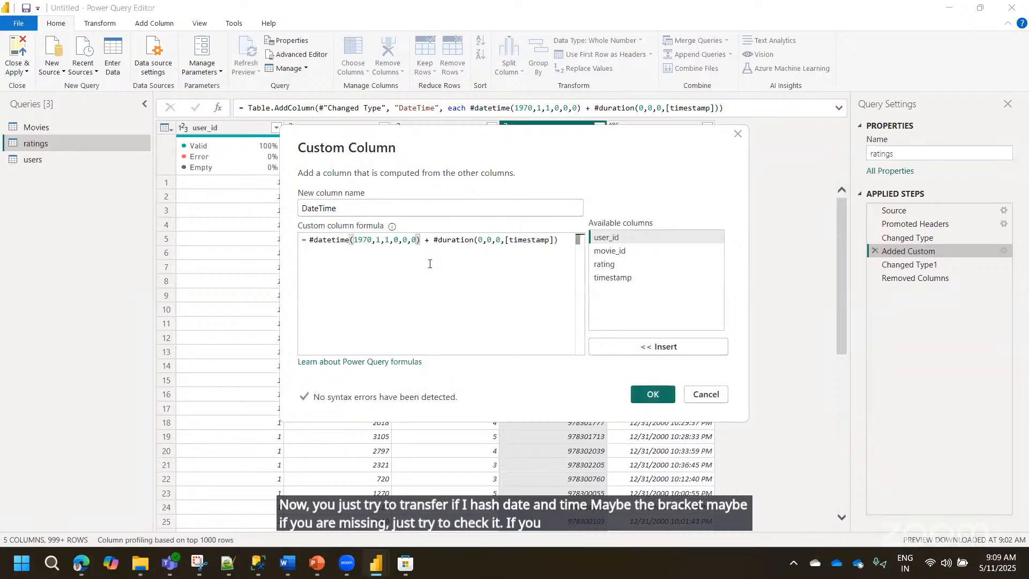
pyautogui.press('BackSpace')
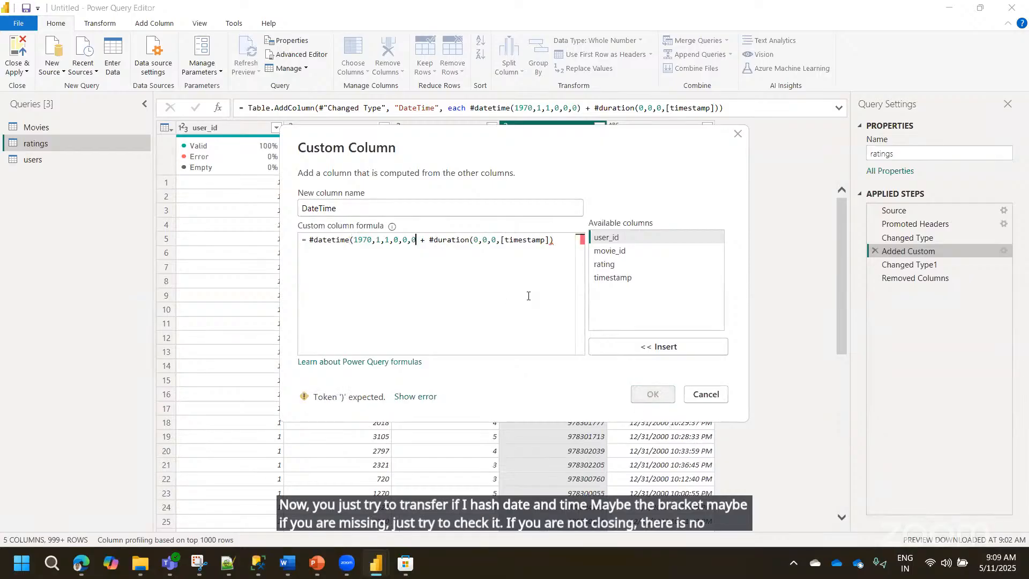
pyautogui.write(')')
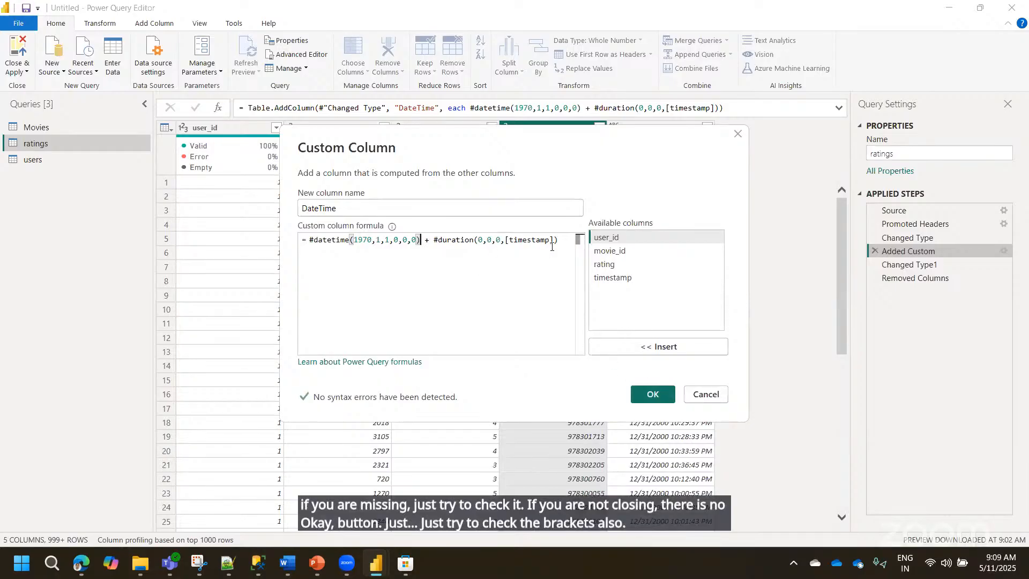
pyautogui.click(706, 394)
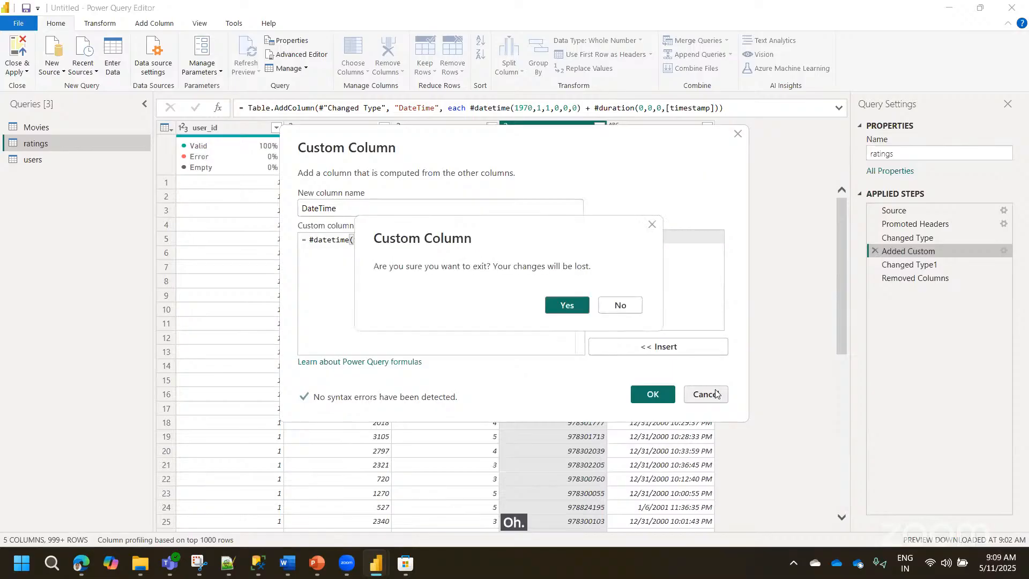
pyautogui.click(579, 306)
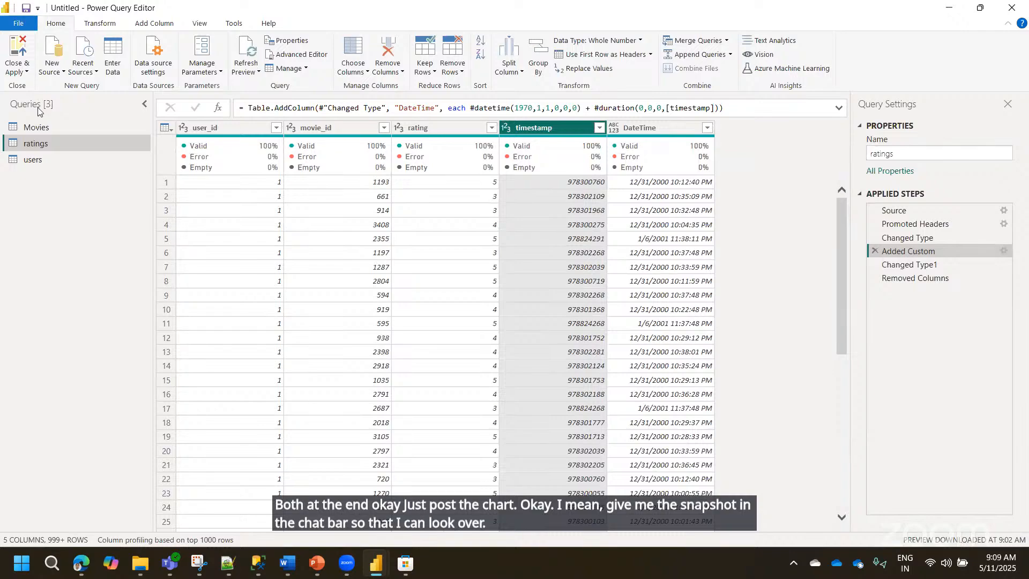
# - Open the users query and check which values the gender column's filter list contains
pyautogui.click(33, 164)
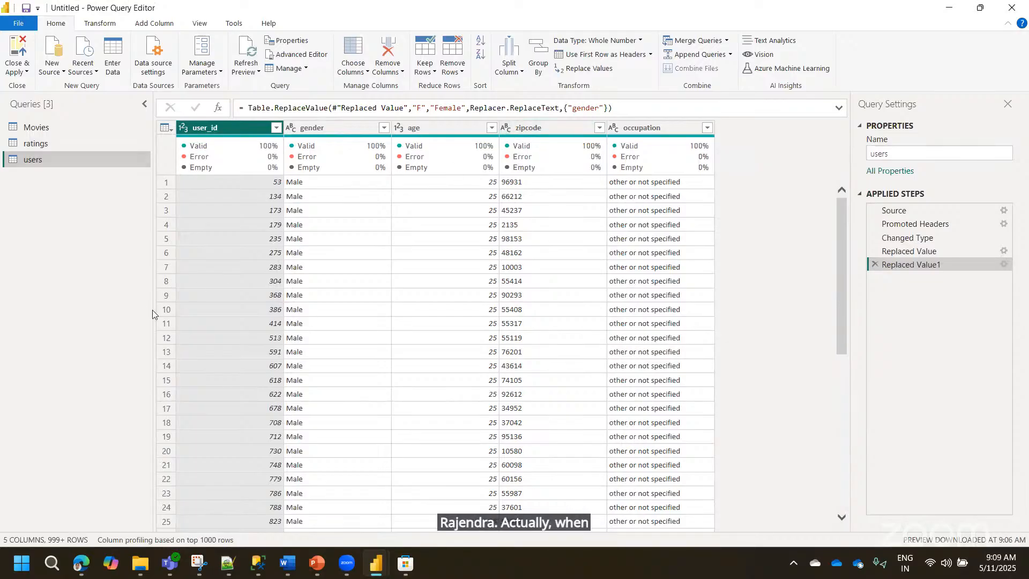
pyautogui.click(324, 127)
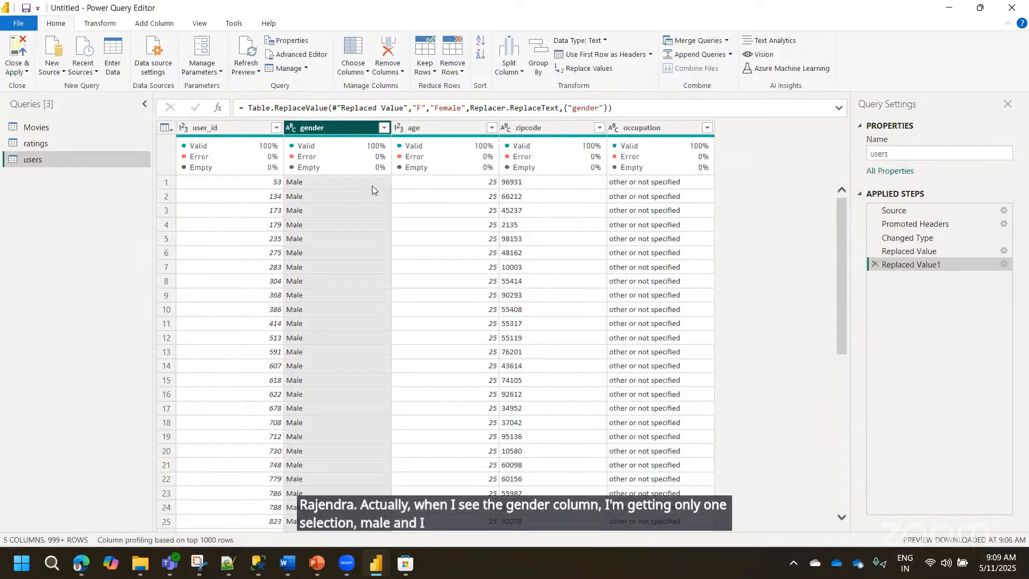
pyautogui.click(383, 127)
pyautogui.click(357, 340)
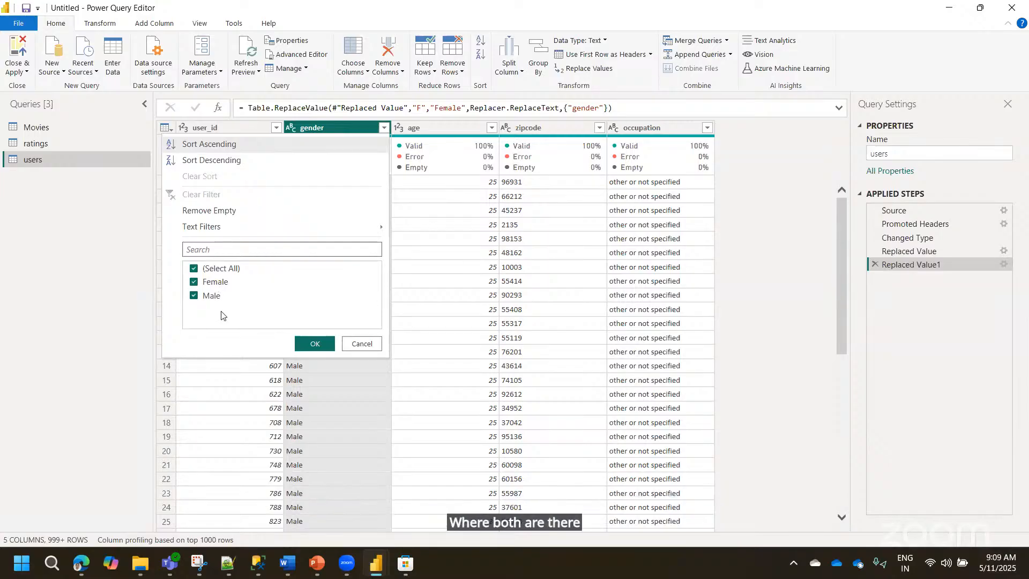
pyautogui.click(763, 227)
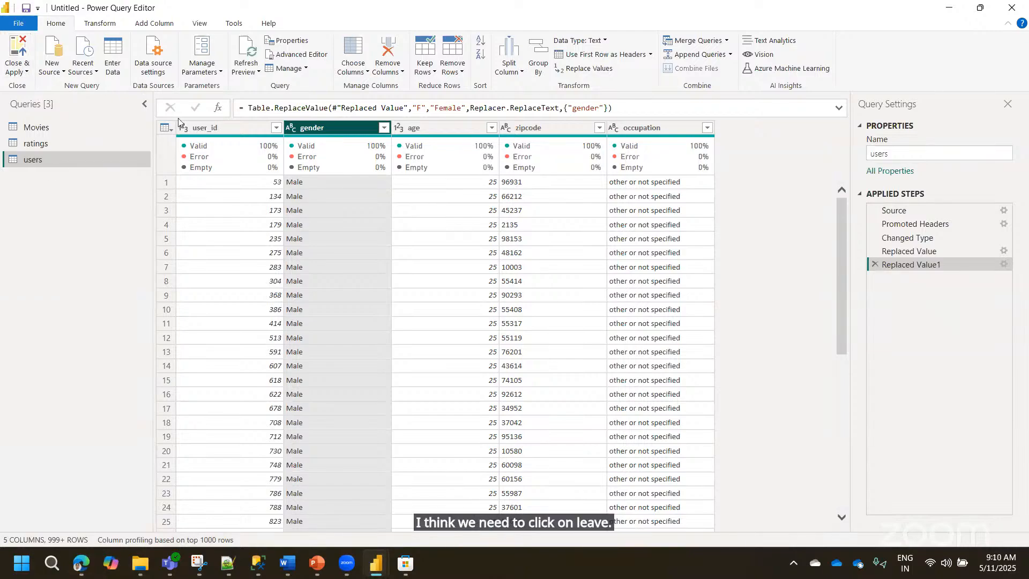
pyautogui.click(384, 128)
pyautogui.click(360, 341)
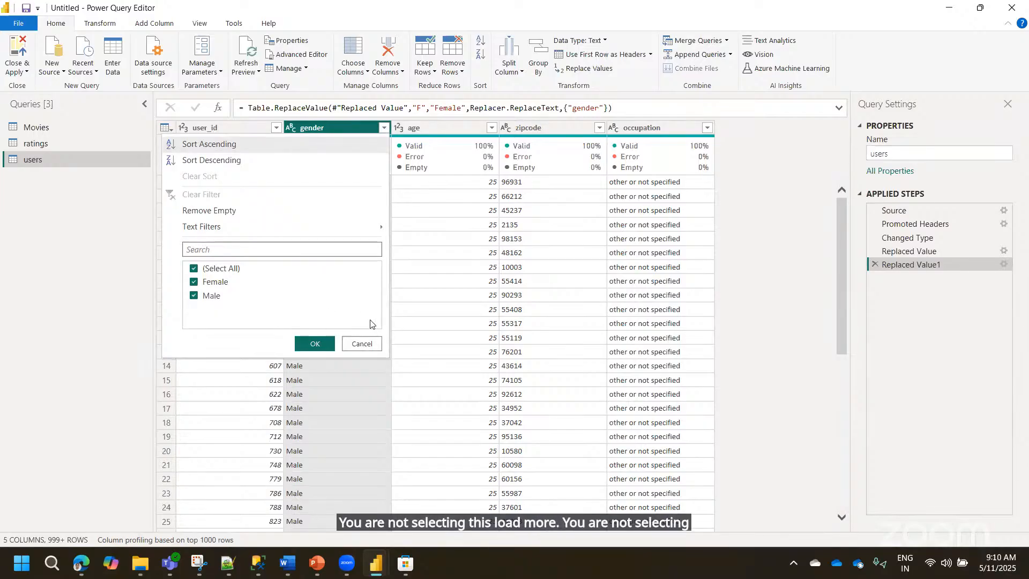
pyautogui.click(105, 307)
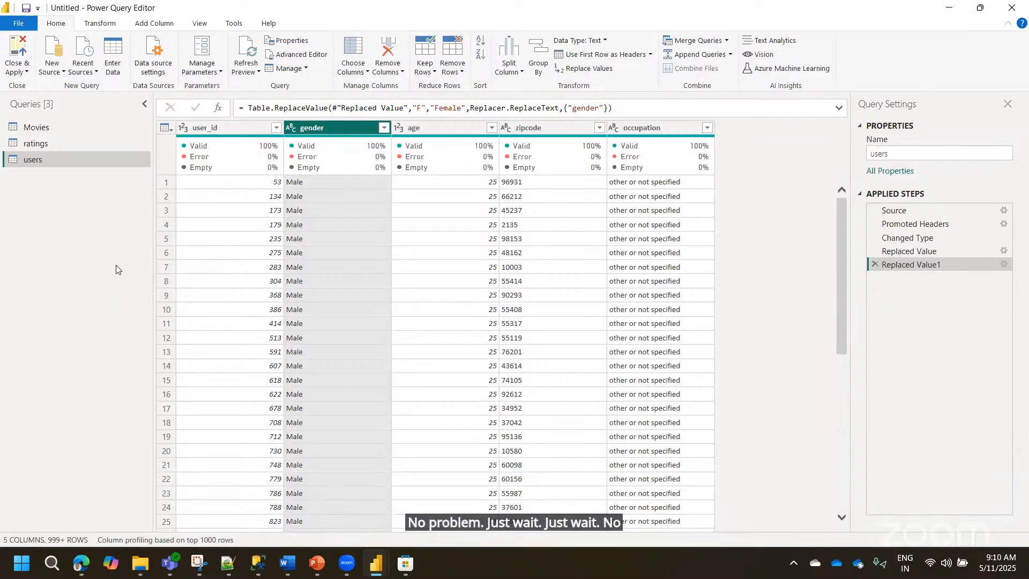
# - Count the rows of the users query and remove the resulting Counted Rows step
pyautogui.click(107, 23)
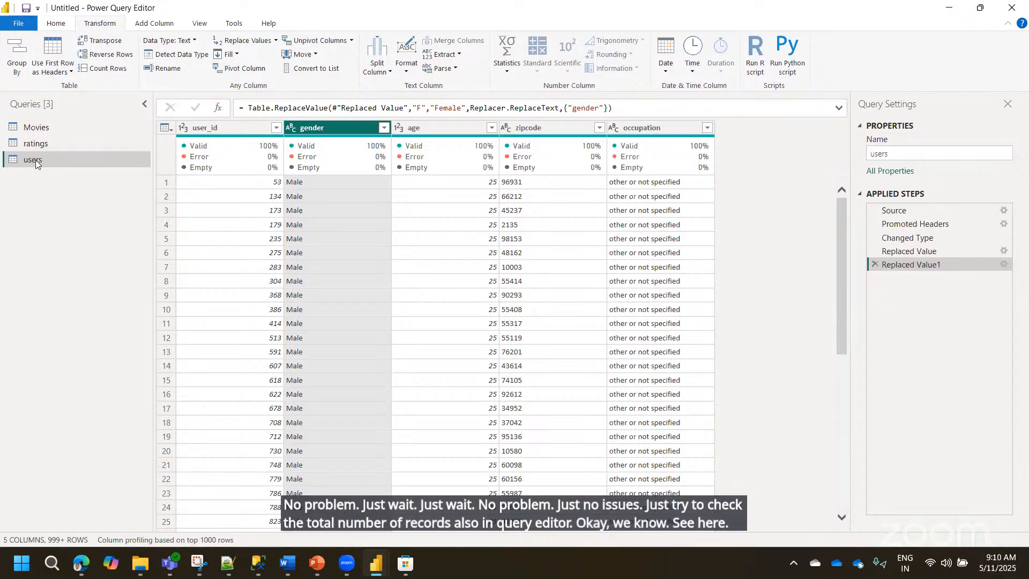
pyautogui.click(107, 70)
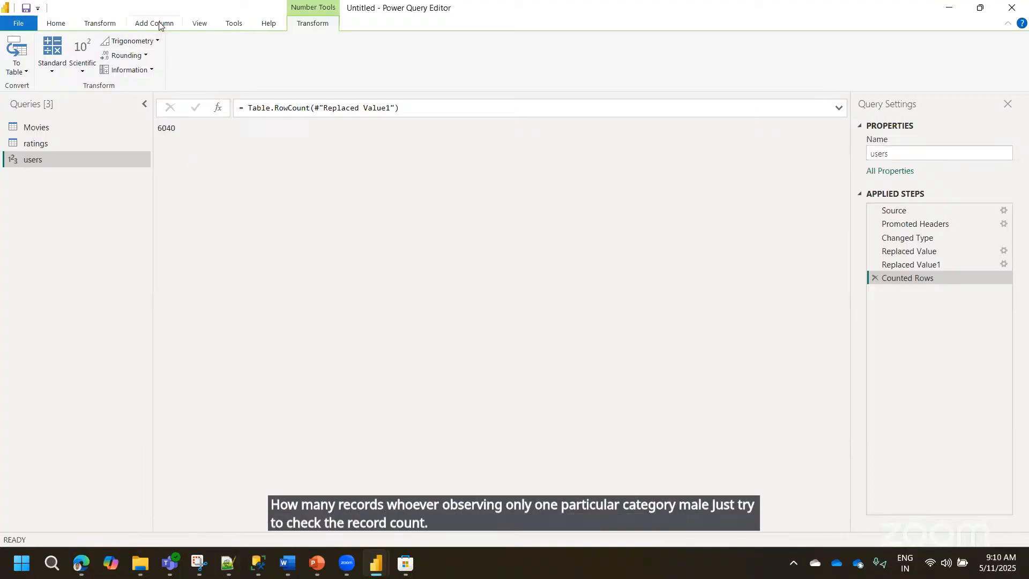
pyautogui.click(96, 22)
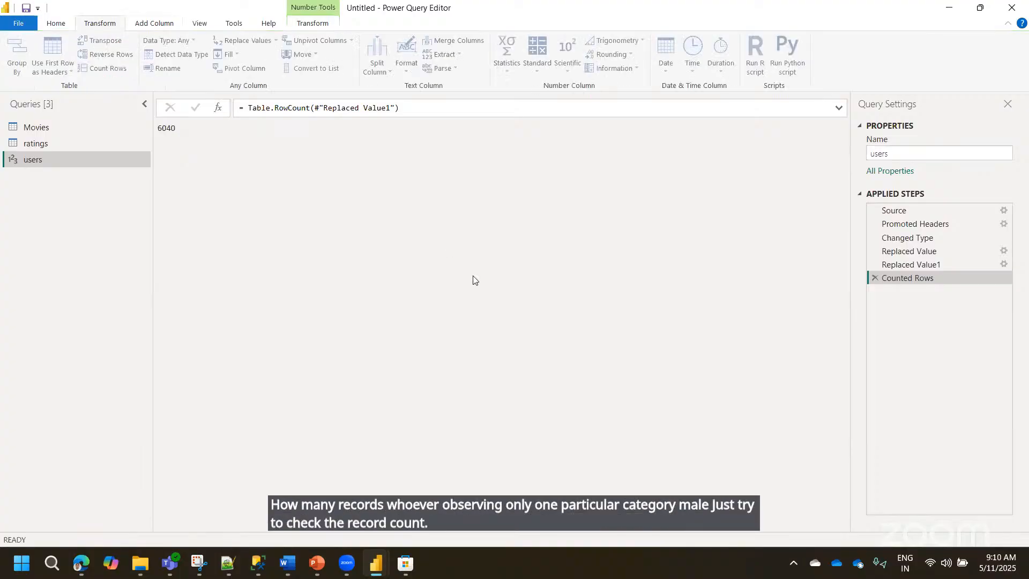
pyautogui.click(874, 279)
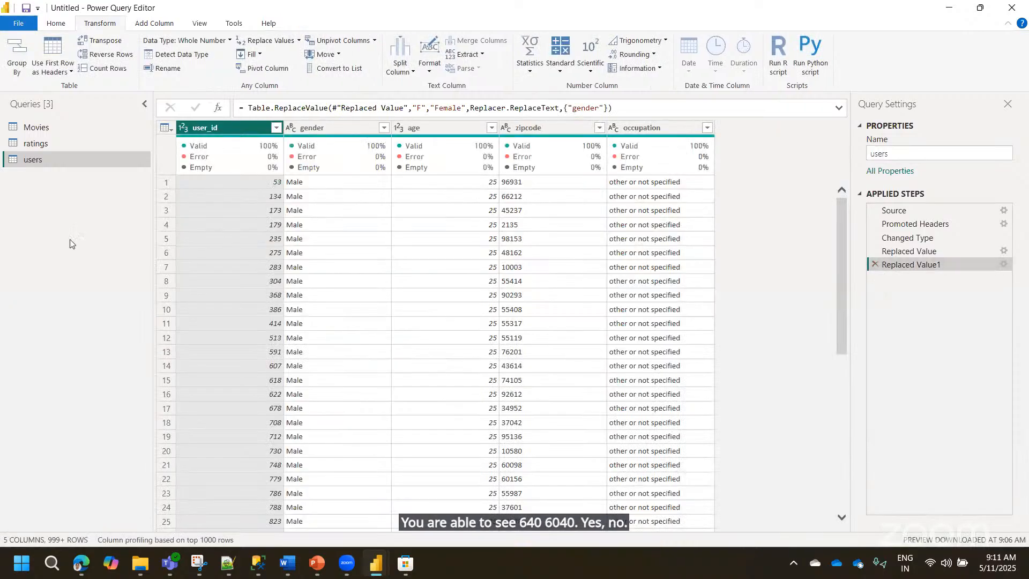
# - Close the Power Query Editor and apply the query changes to the data model
pyautogui.click(56, 23)
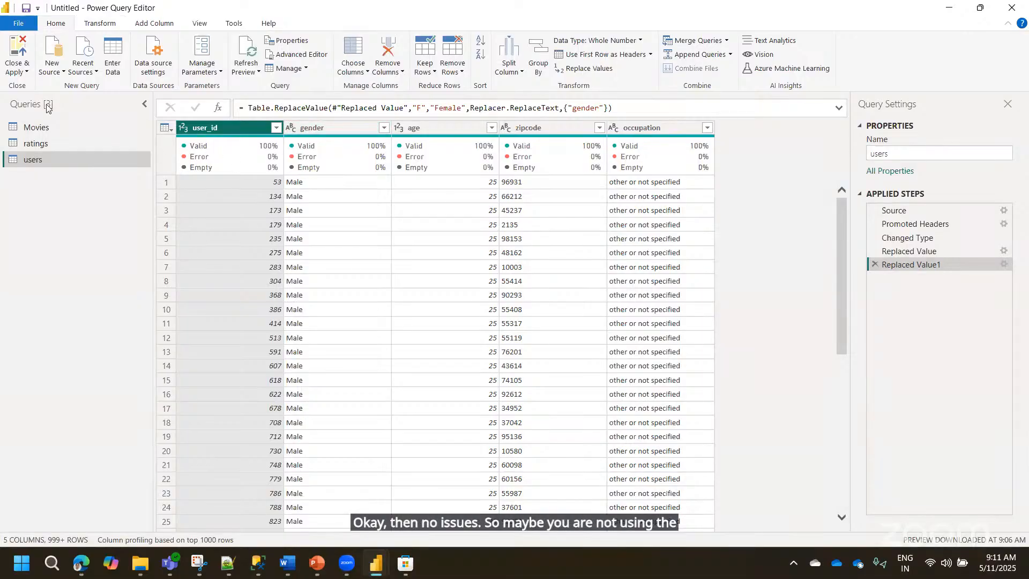
pyautogui.click(19, 69)
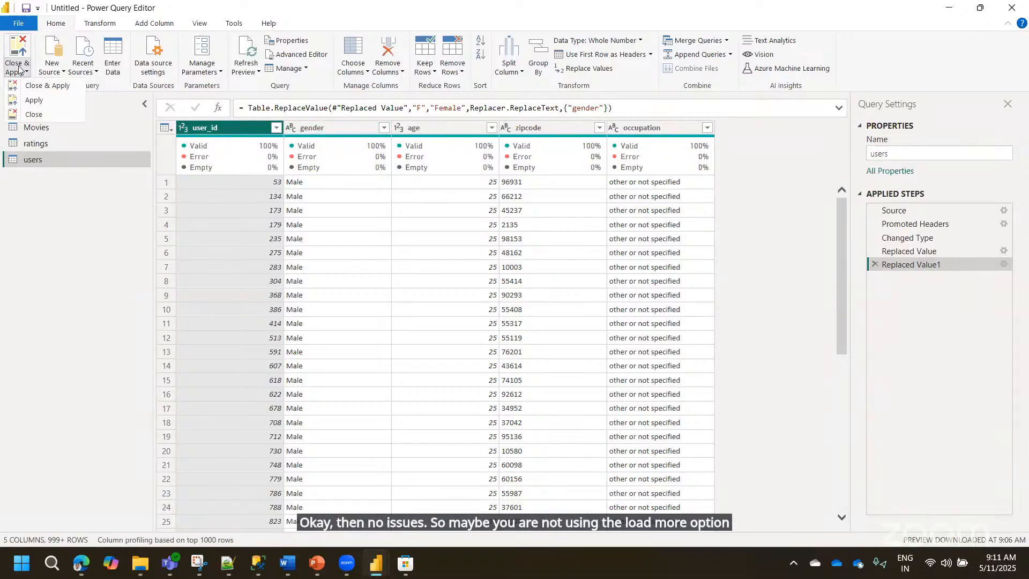
pyautogui.click(55, 87)
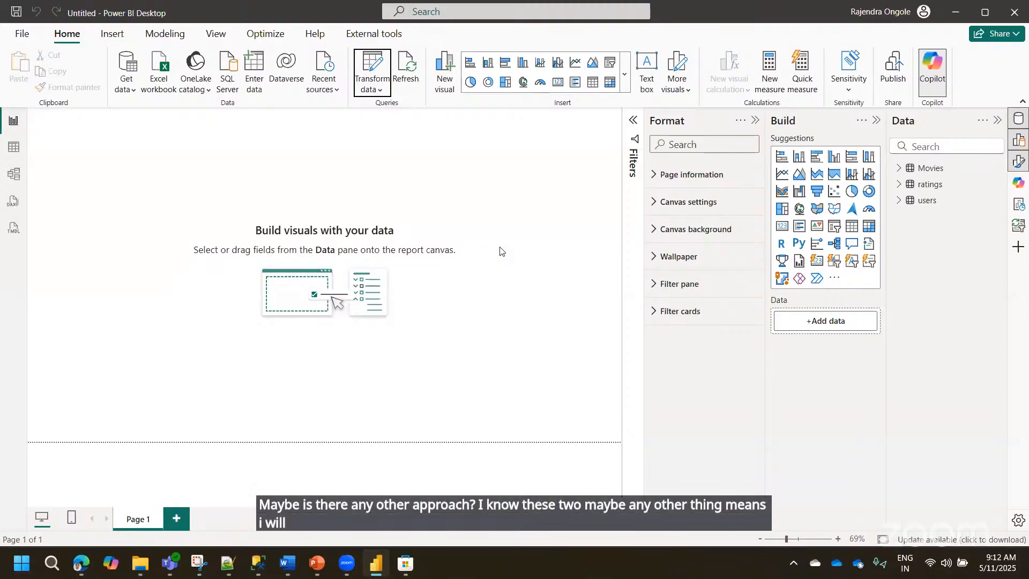
# - Review the Movies, ratings and users tables in Table view and check the gender column's filter values
pyautogui.click(14, 152)
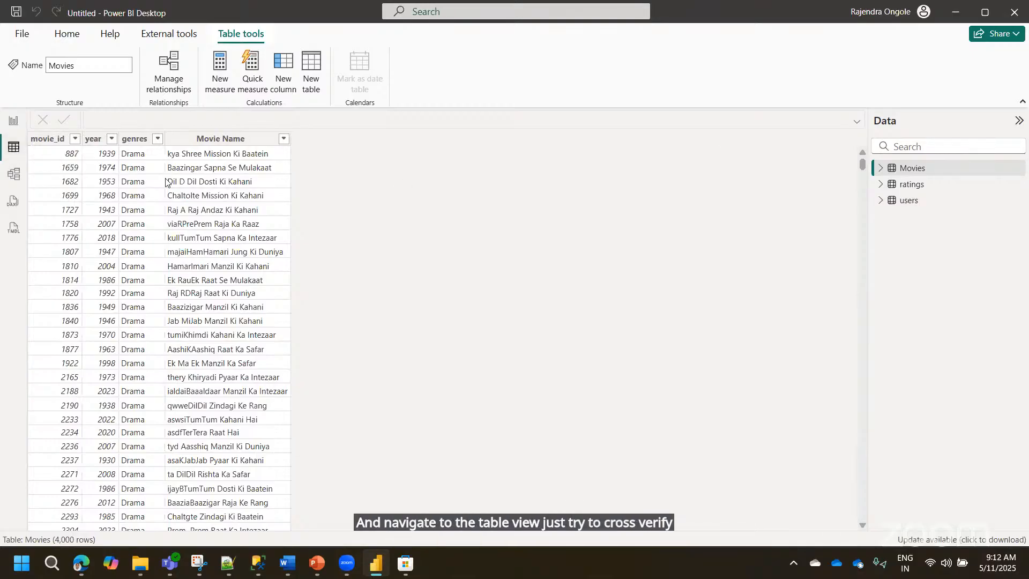
pyautogui.click(13, 120)
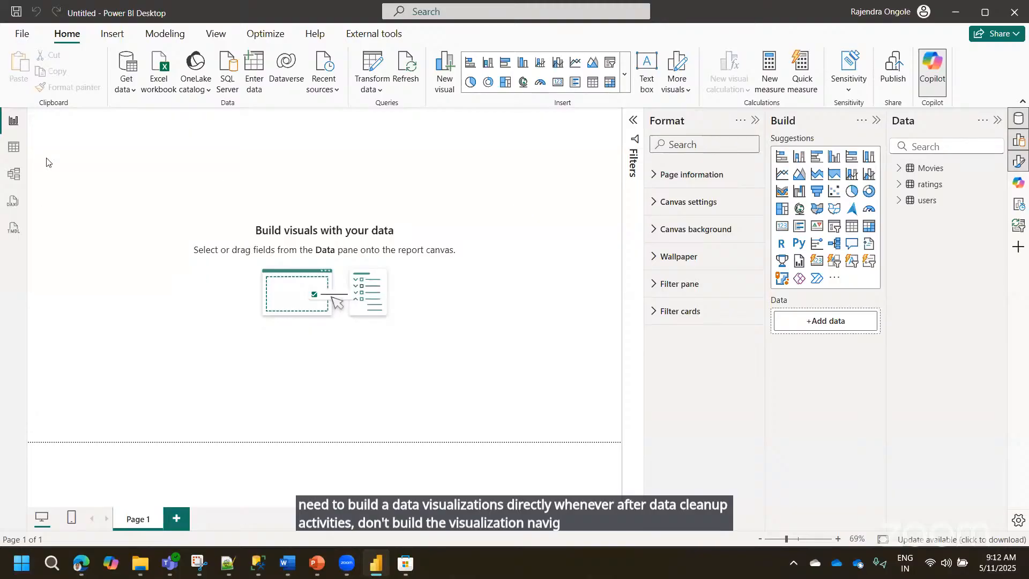
pyautogui.click(14, 148)
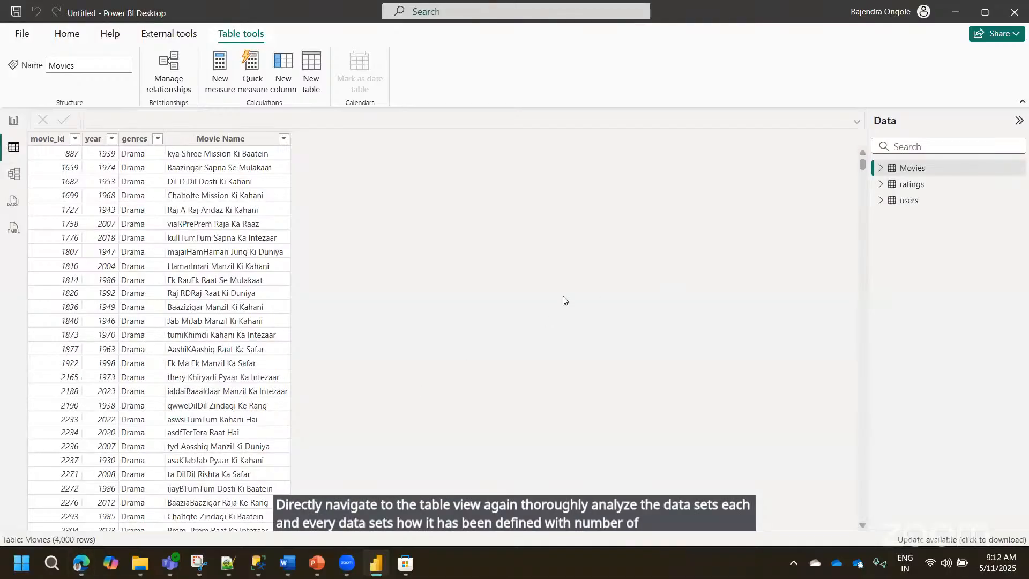
pyautogui.click(923, 185)
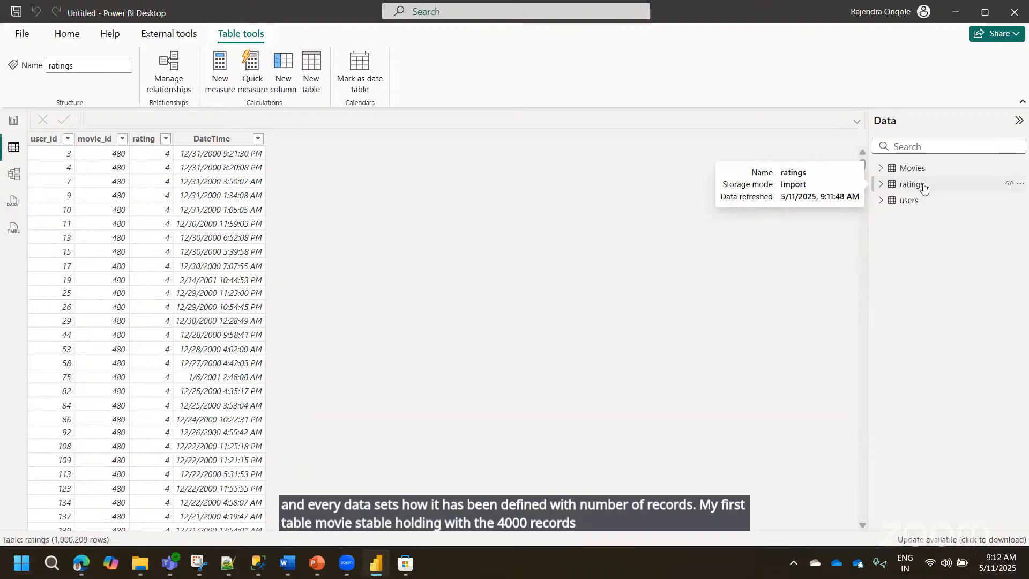
pyautogui.click(909, 201)
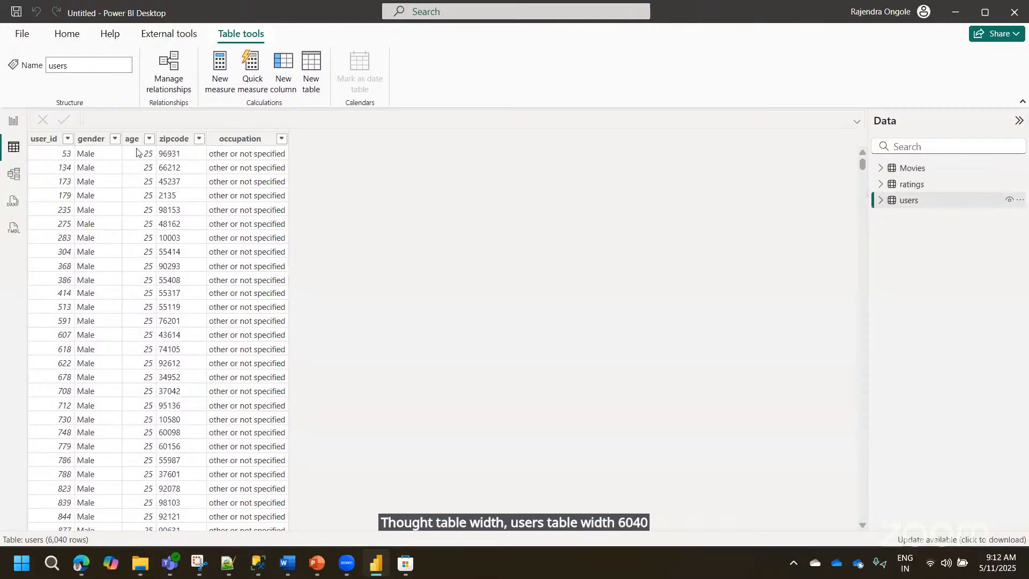
pyautogui.click(116, 140)
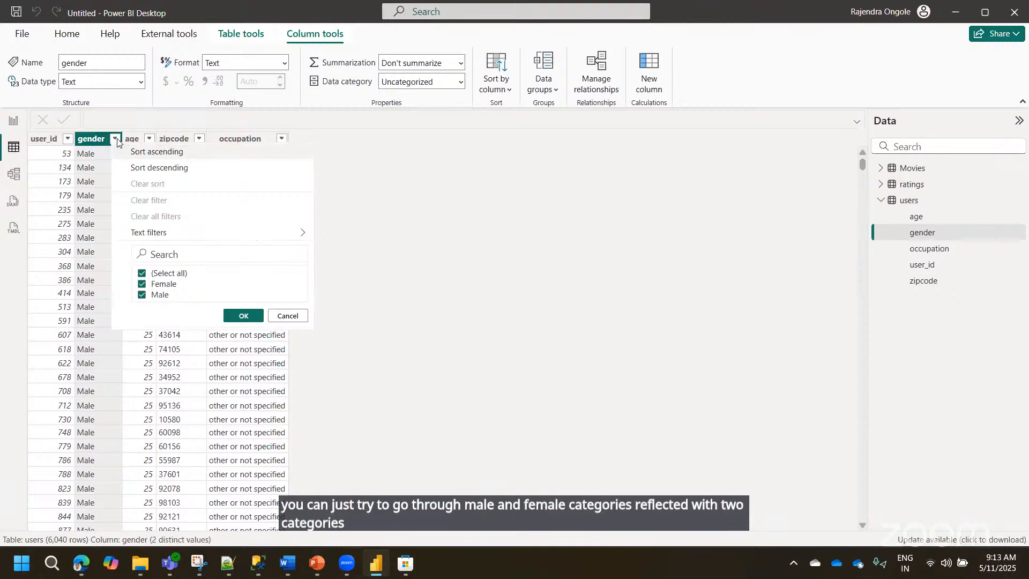
pyautogui.click(419, 220)
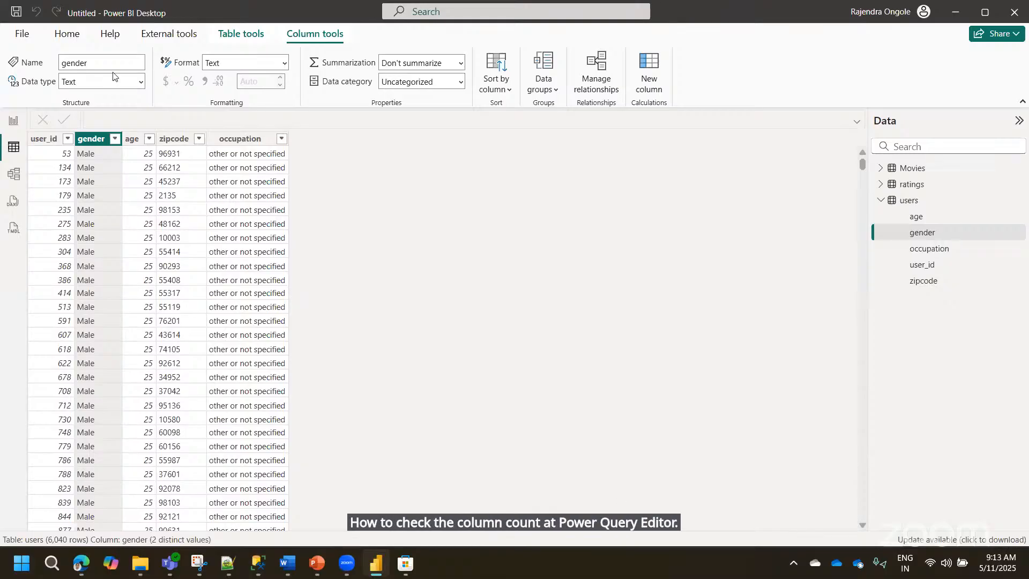
# - Reopen the Power Query Editor to look at the row-counting command for the Movies query, and return with Close & Apply
pyautogui.click(67, 34)
pyautogui.click(338, 64)
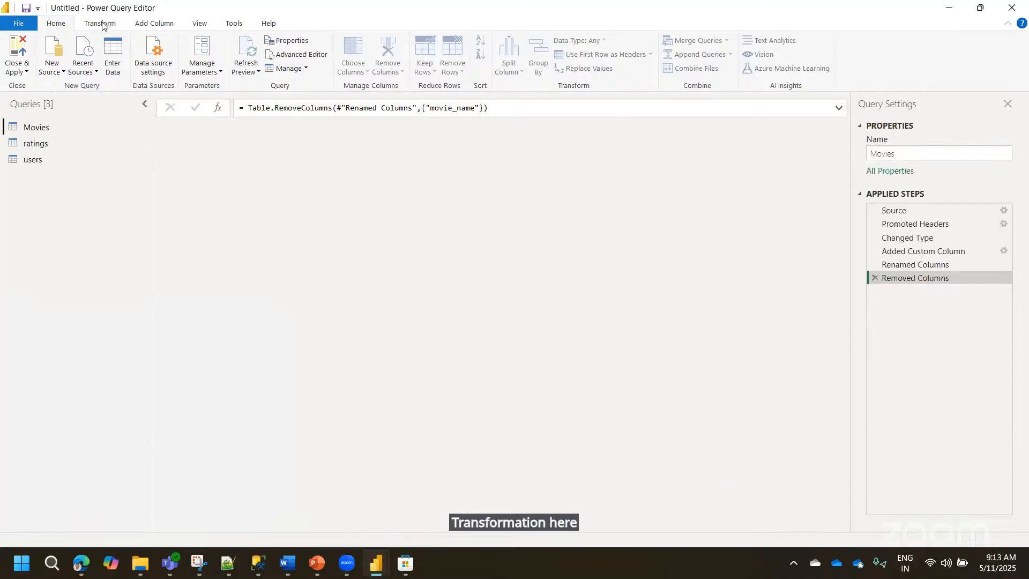
pyautogui.click(102, 24)
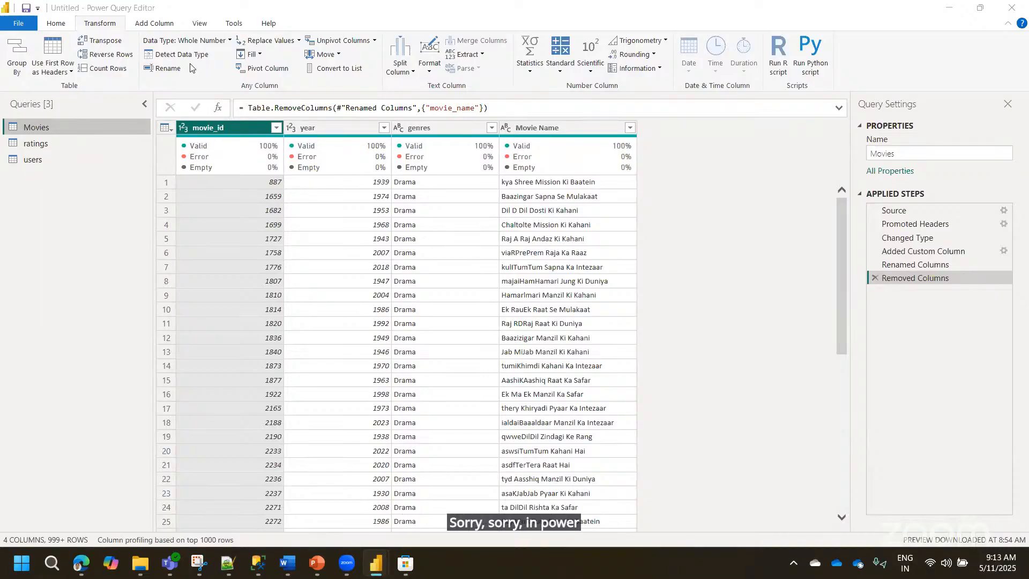
pyautogui.click(55, 23)
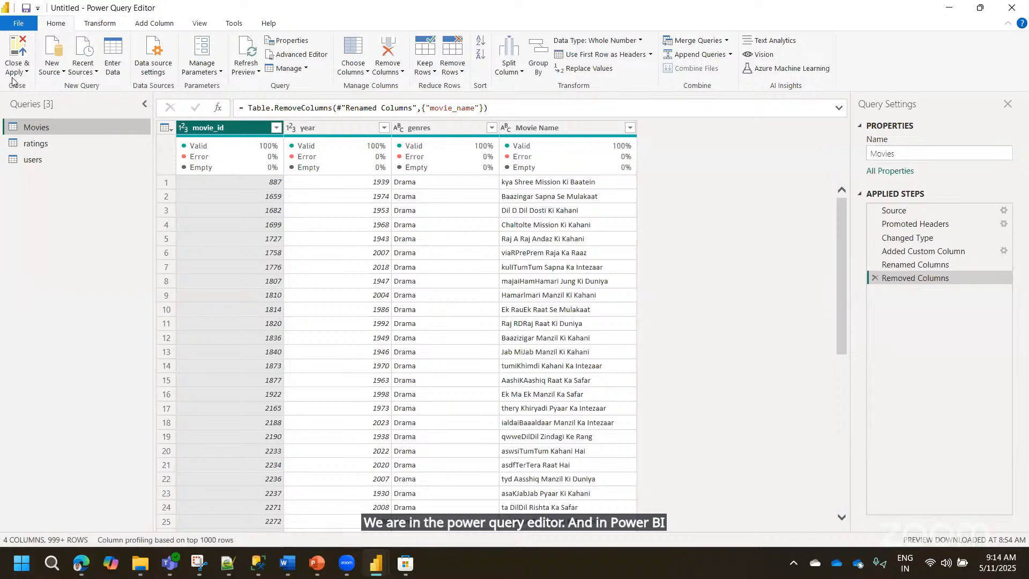
pyautogui.click(17, 70)
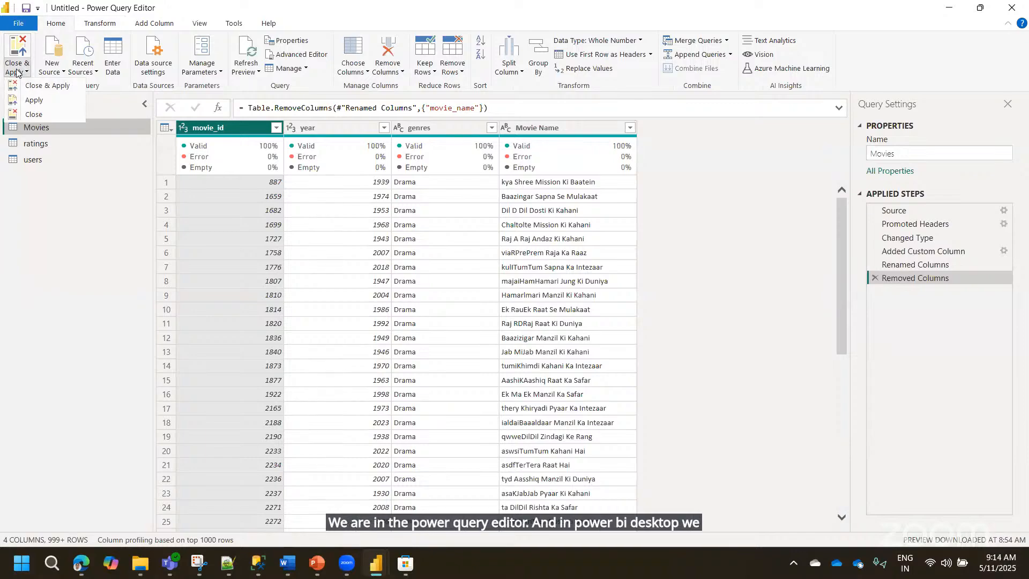
pyautogui.click(40, 85)
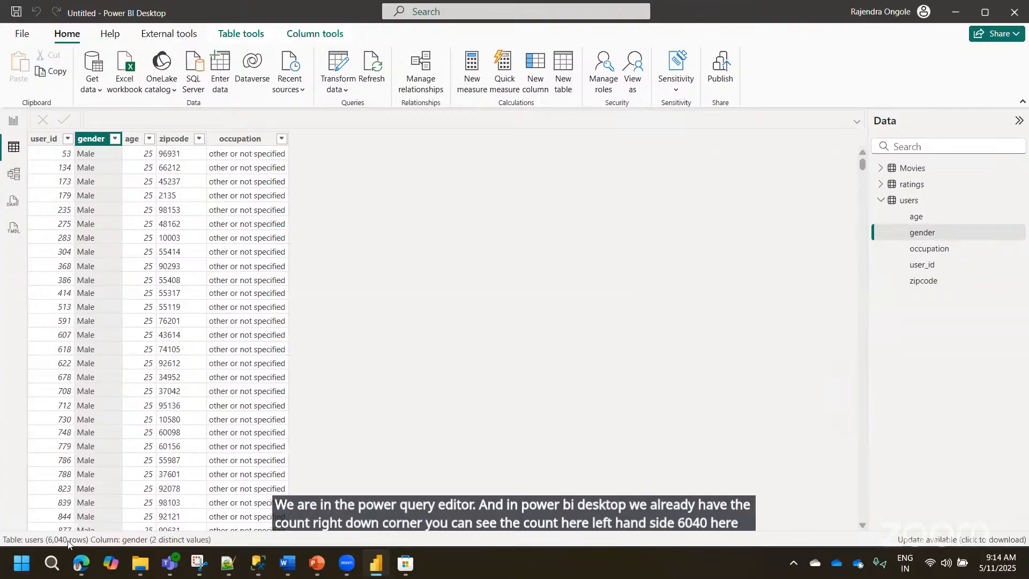
# - Check the row counts of the ratings and Movies tables in Table view and close the opened screenshot photo
pyautogui.click(918, 185)
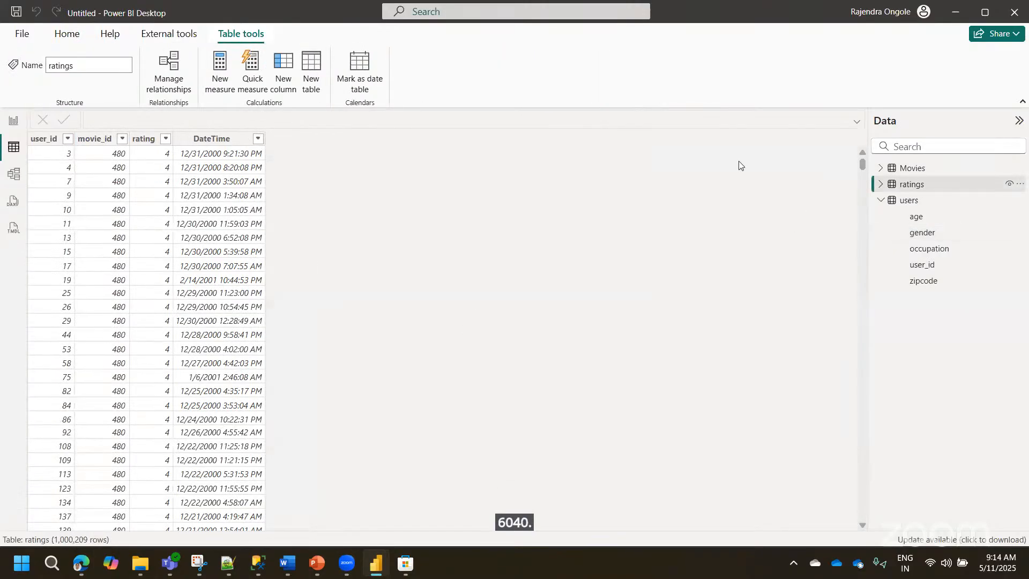
pyautogui.click(903, 168)
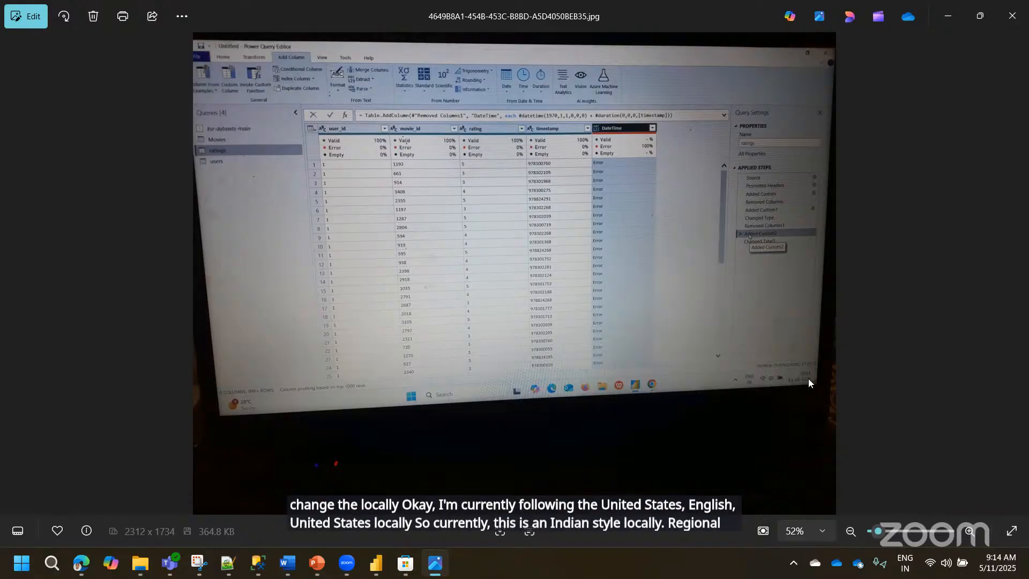
pyautogui.click(1013, 17)
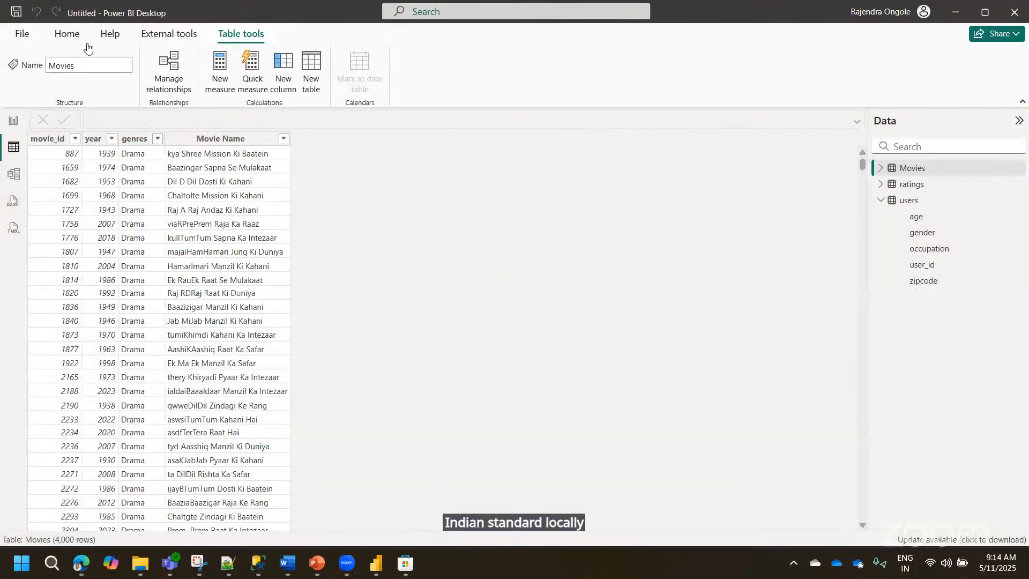
# - Reopen the Power Query Editor and inspect the timestamp column's data type in the ratings query's Added Custom and Changed Type steps
pyautogui.click(67, 35)
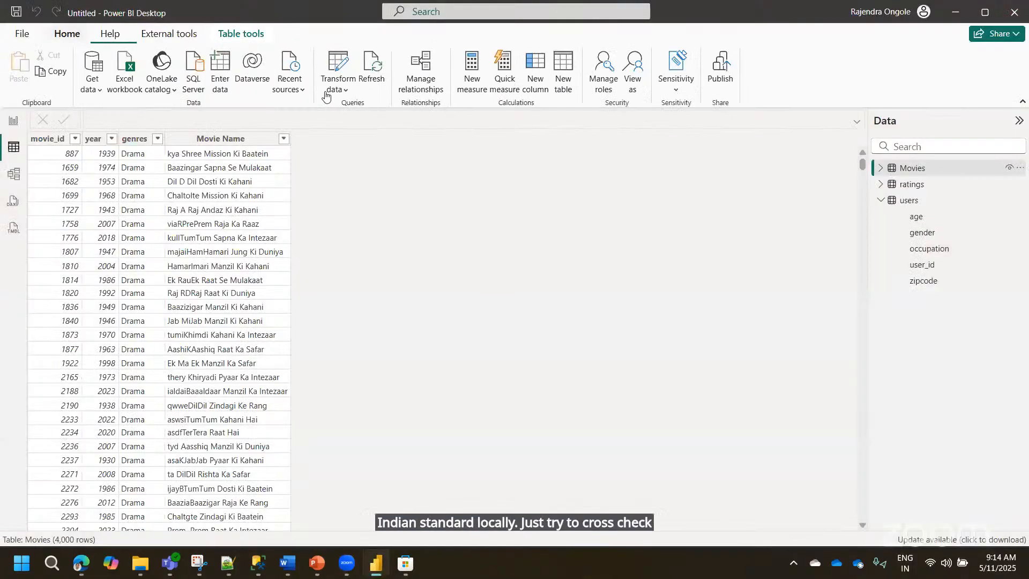
pyautogui.click(336, 65)
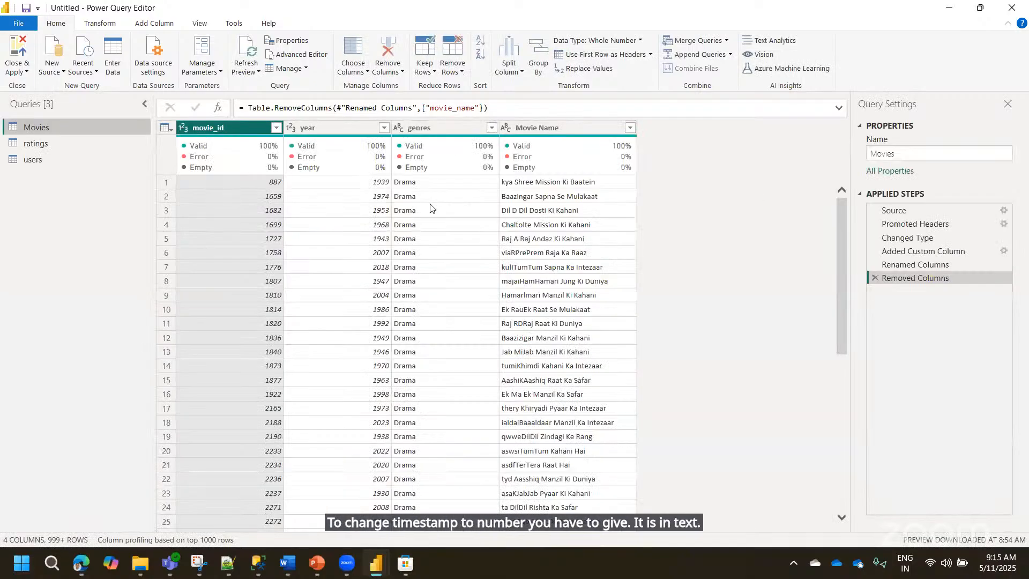
pyautogui.click(32, 160)
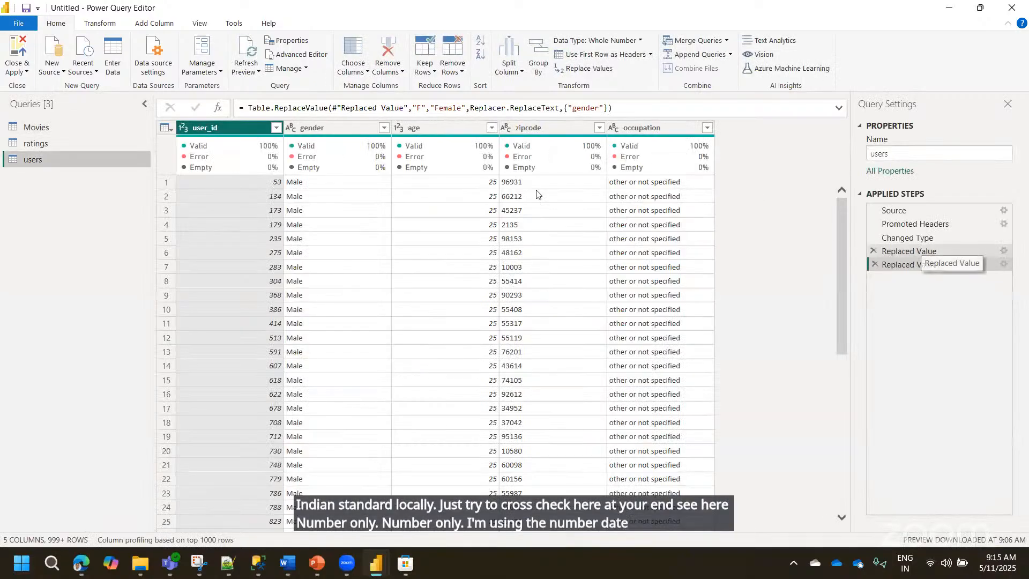
pyautogui.click(50, 145)
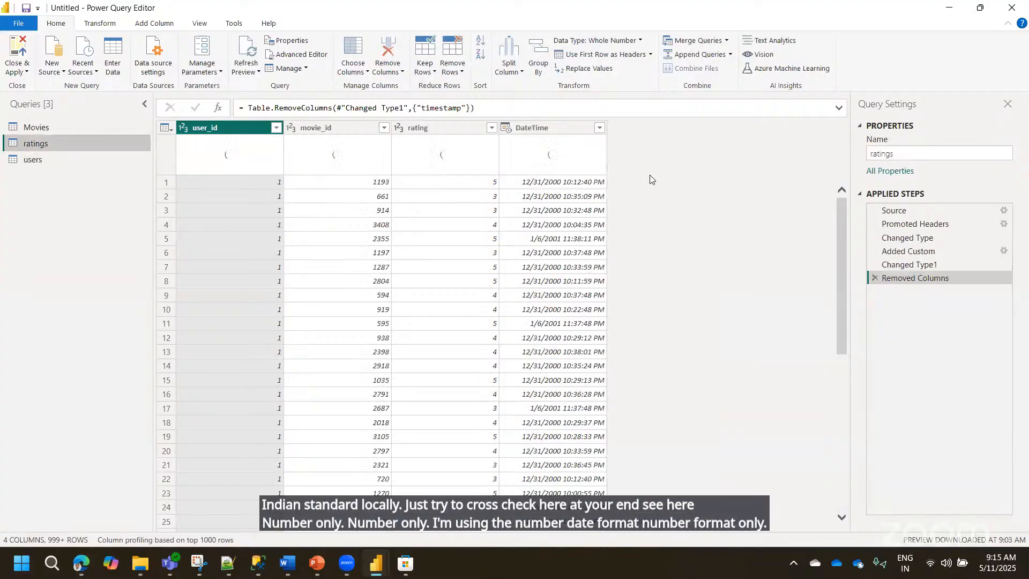
pyautogui.click(943, 252)
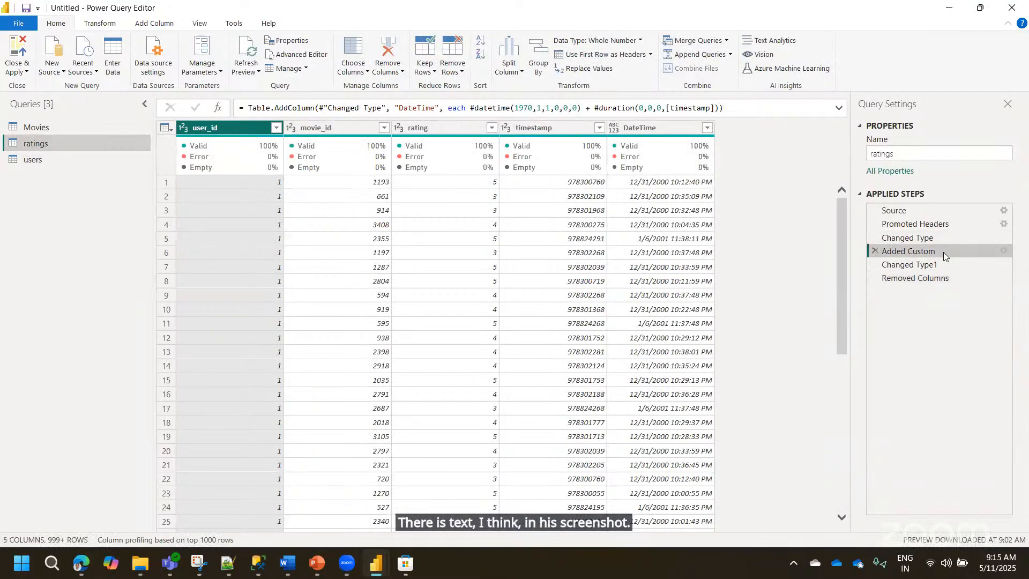
pyautogui.click(931, 241)
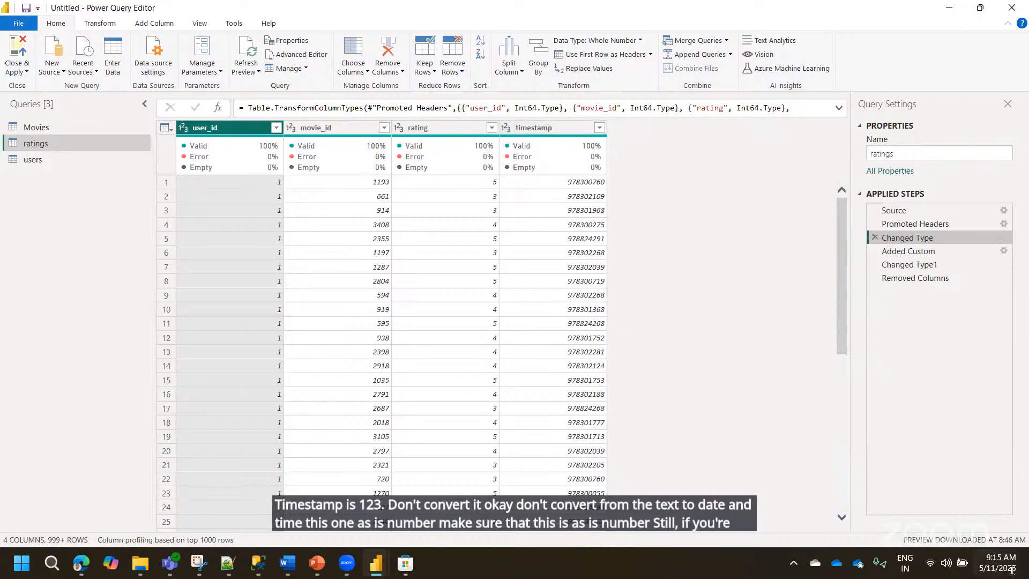
# - Check the current file's locale for import in the Regional Settings options and leave the options without saving changes
pyautogui.moveTo(1000, 564)
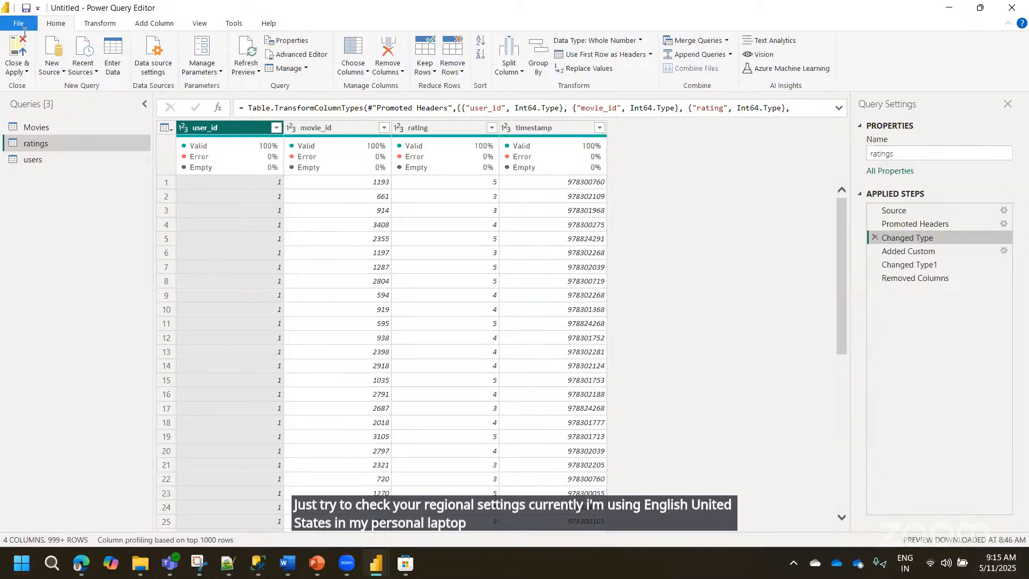
pyautogui.click(19, 23)
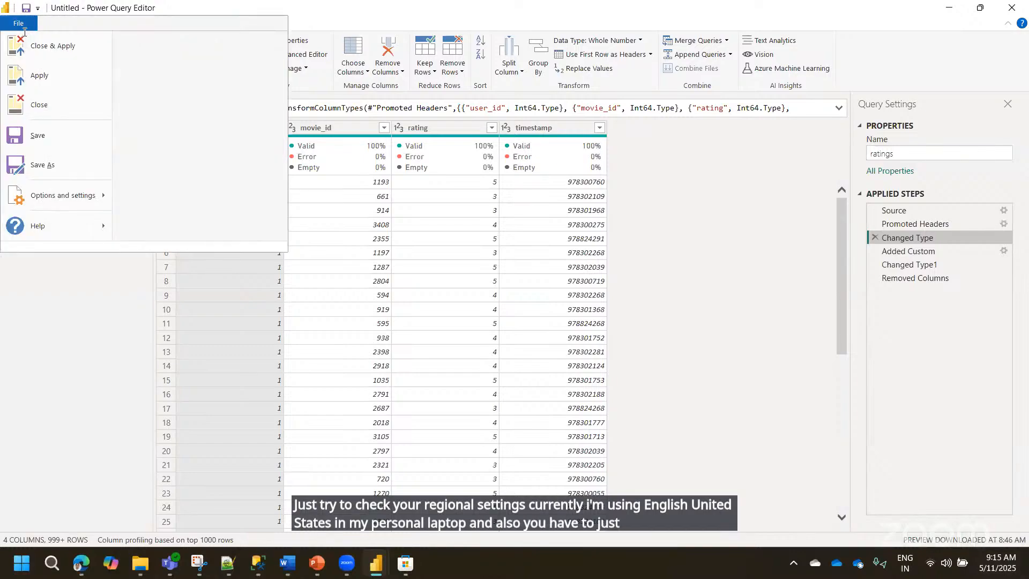
pyautogui.moveTo(64, 195)
pyautogui.click(167, 58)
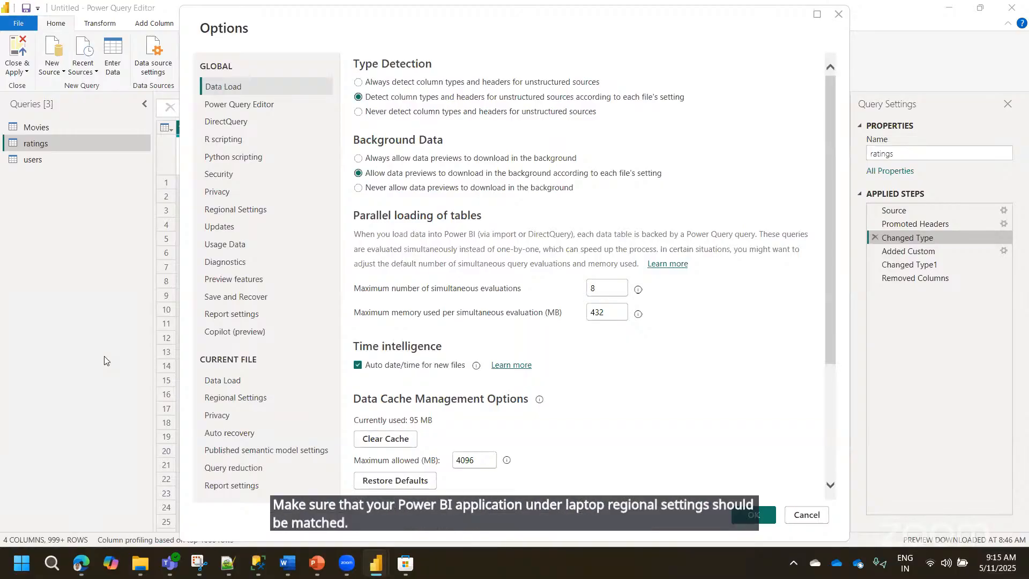
pyautogui.click(228, 400)
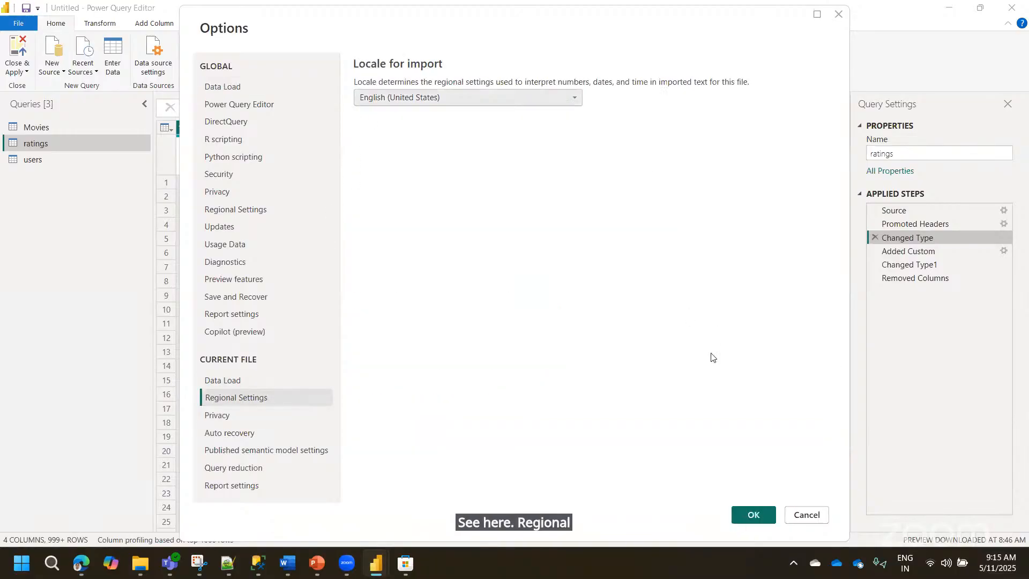
pyautogui.click(804, 514)
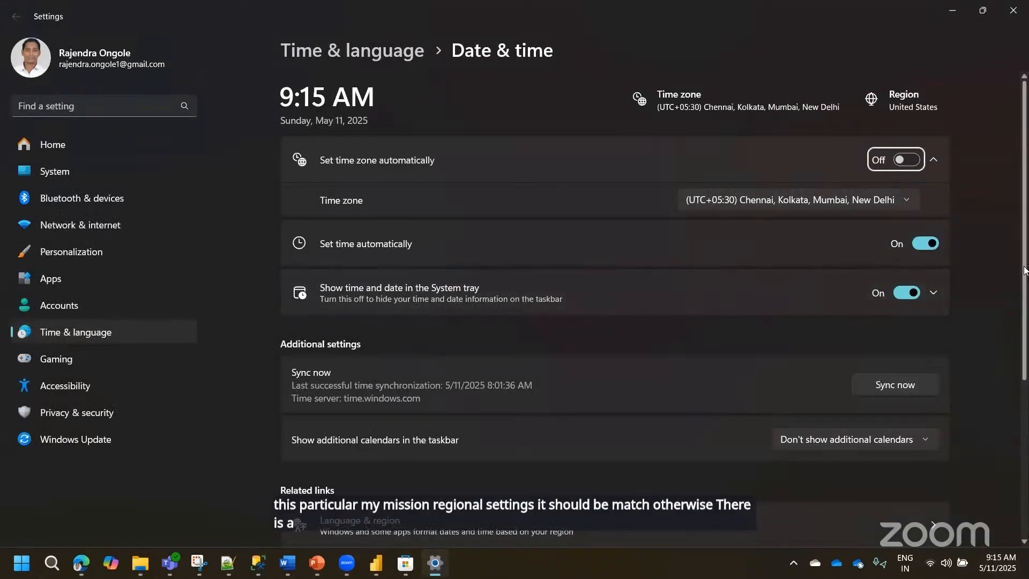
# - Check the Windows language, country and regional format under Language & region, and close the Settings window
pyautogui.scroll(-3, 1026, 270)
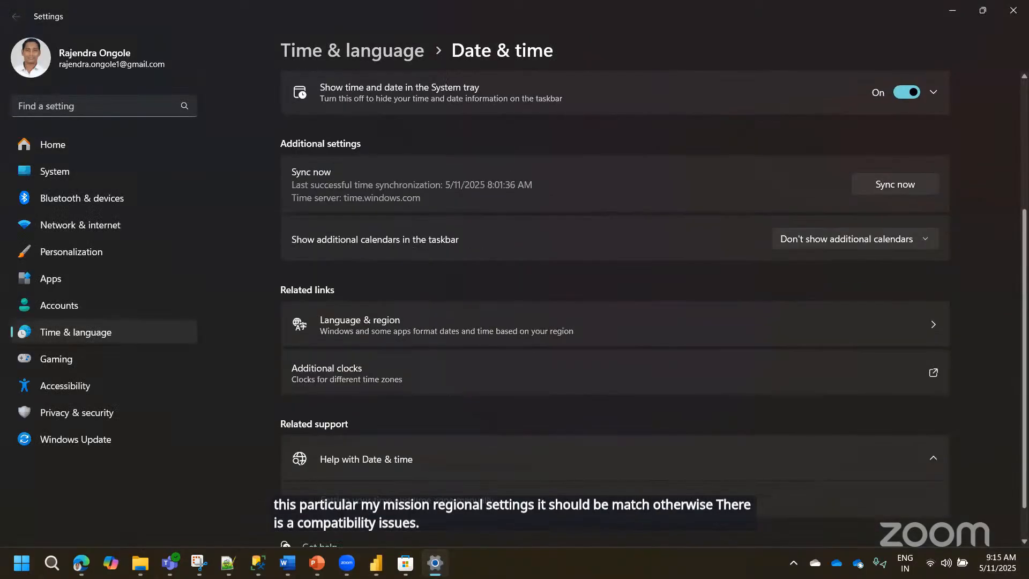
pyautogui.click(931, 332)
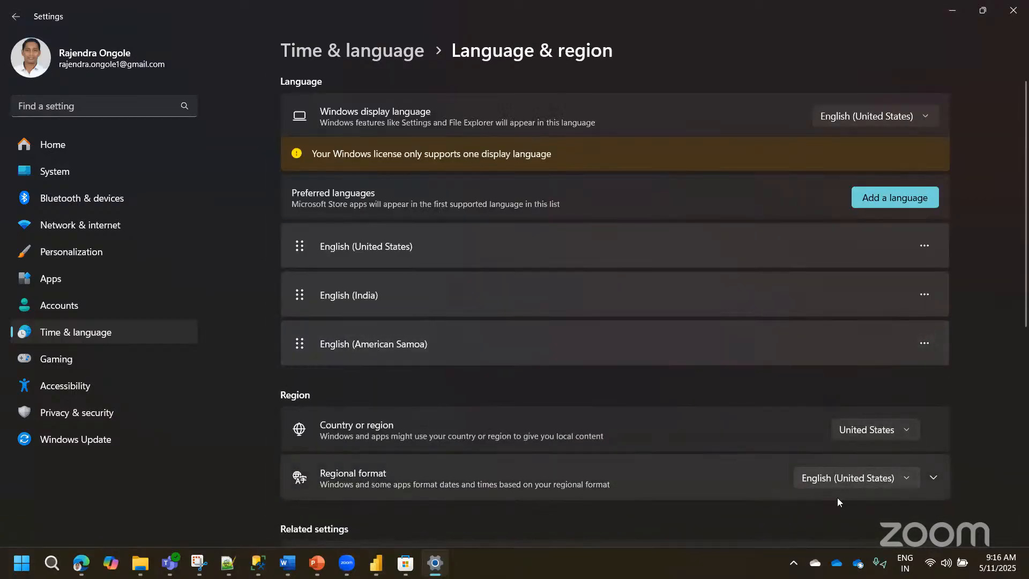
pyautogui.click(1028, 3)
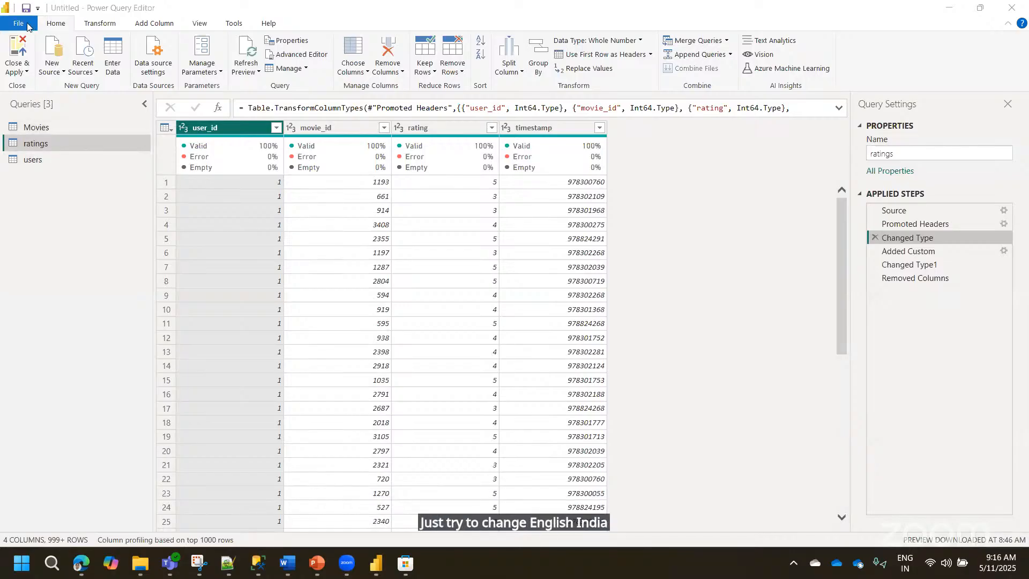
# - Close and apply the Power Query Editor, and in Model view place the ratings table below and between users and Movies
pyautogui.click(20, 72)
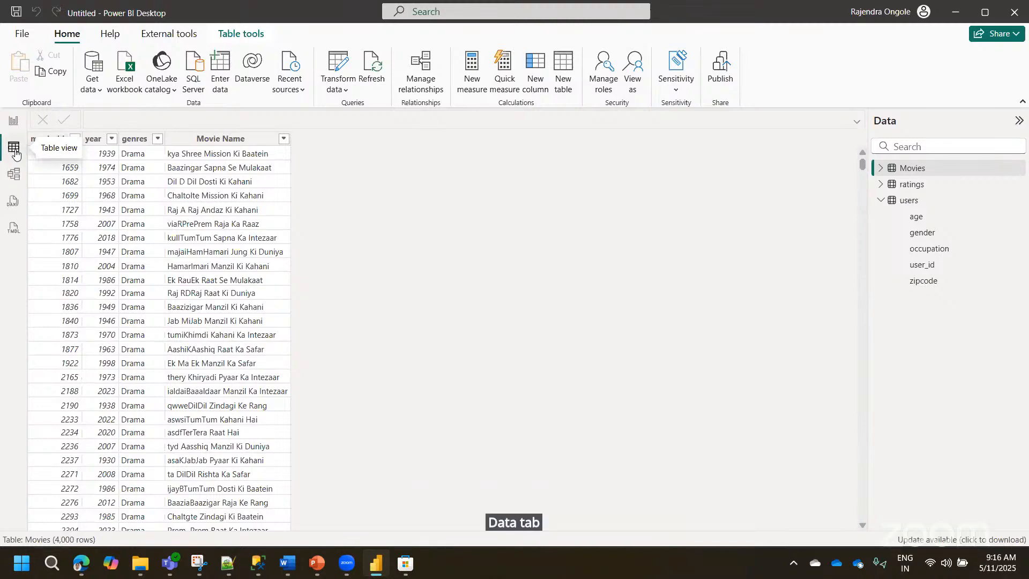
pyautogui.click(13, 179)
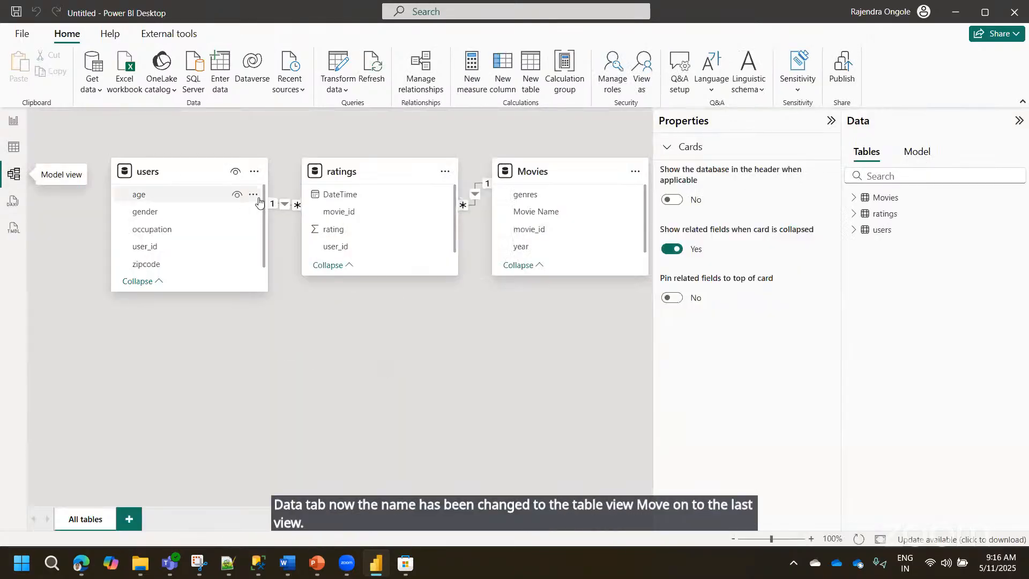
pyautogui.moveTo(367, 179); pyautogui.dragTo(381, 367)
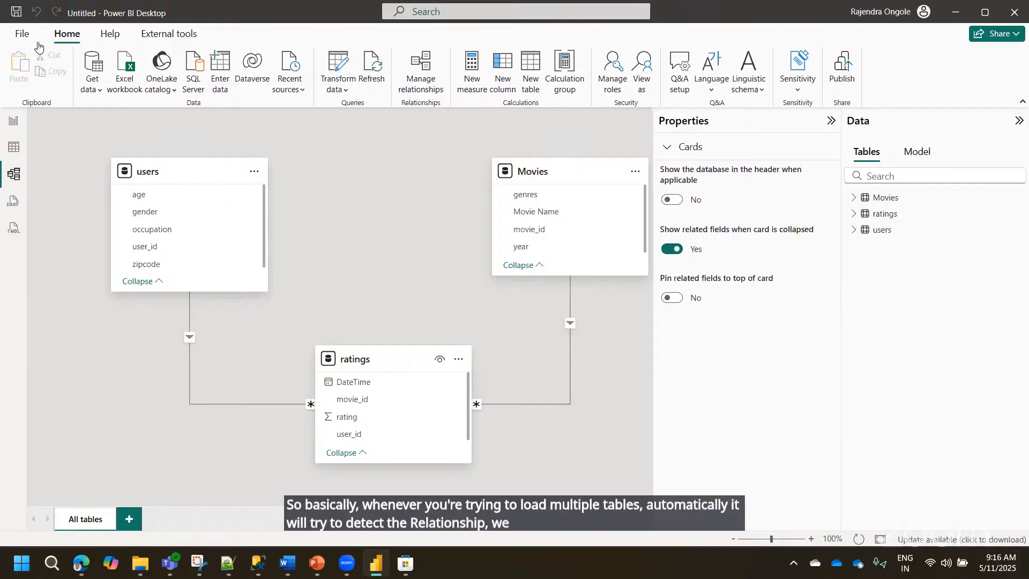
# - Enable Autodetect new relationships after data is loaded in the current file's Data Load options and save the setting
pyautogui.click(22, 33)
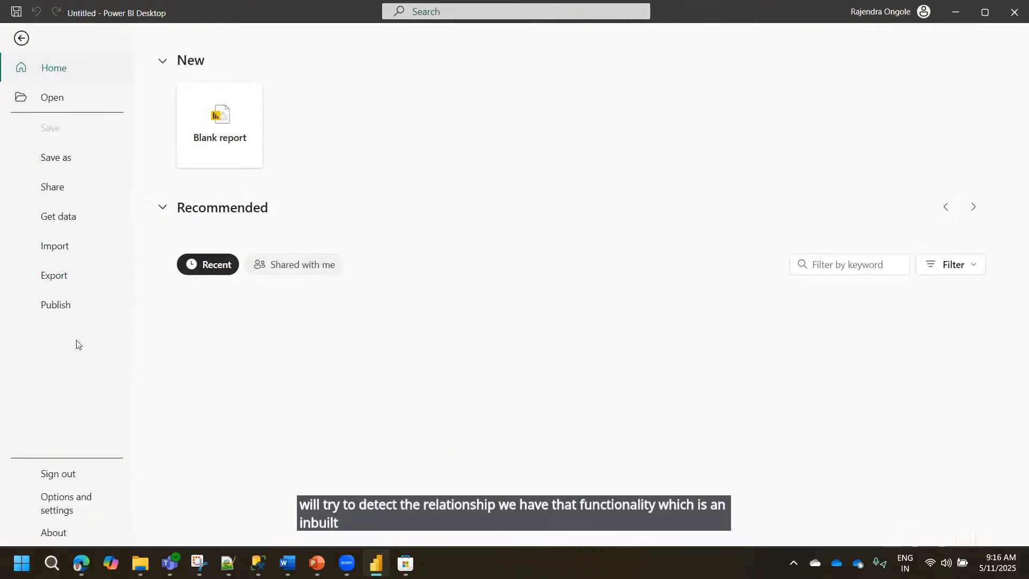
pyautogui.click(54, 503)
pyautogui.click(212, 116)
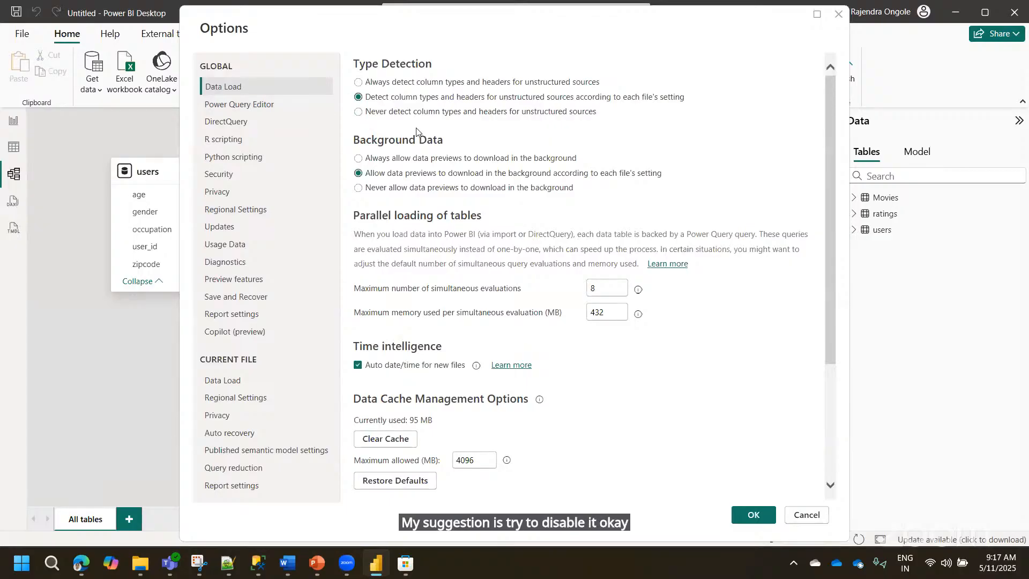
pyautogui.click(241, 381)
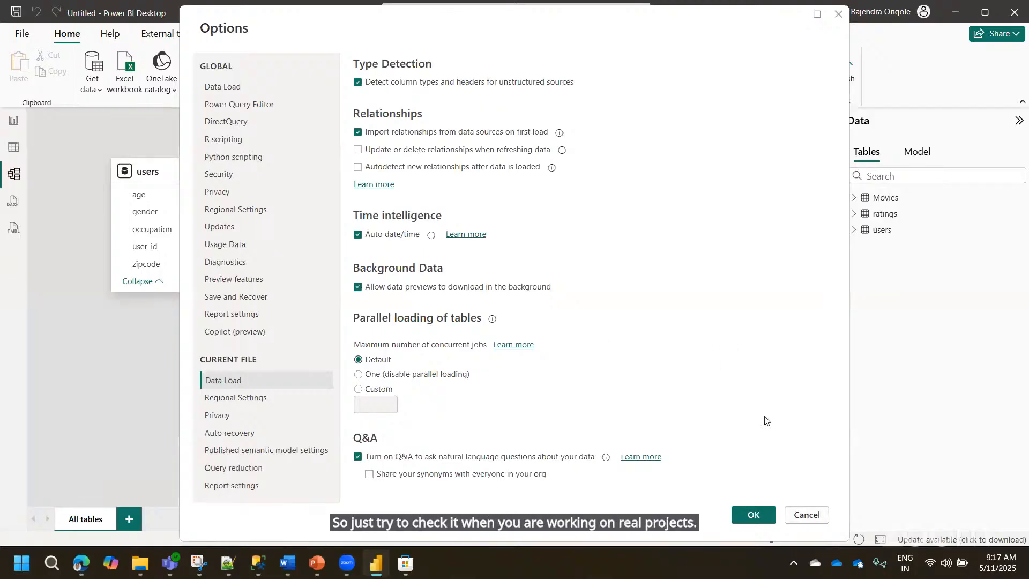
pyautogui.click(493, 168)
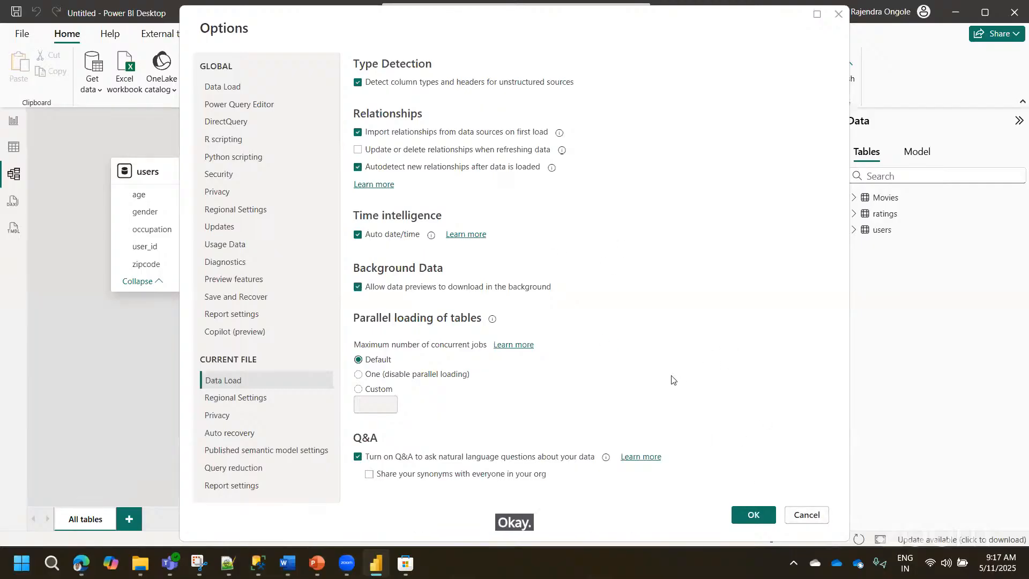
pyautogui.click(756, 514)
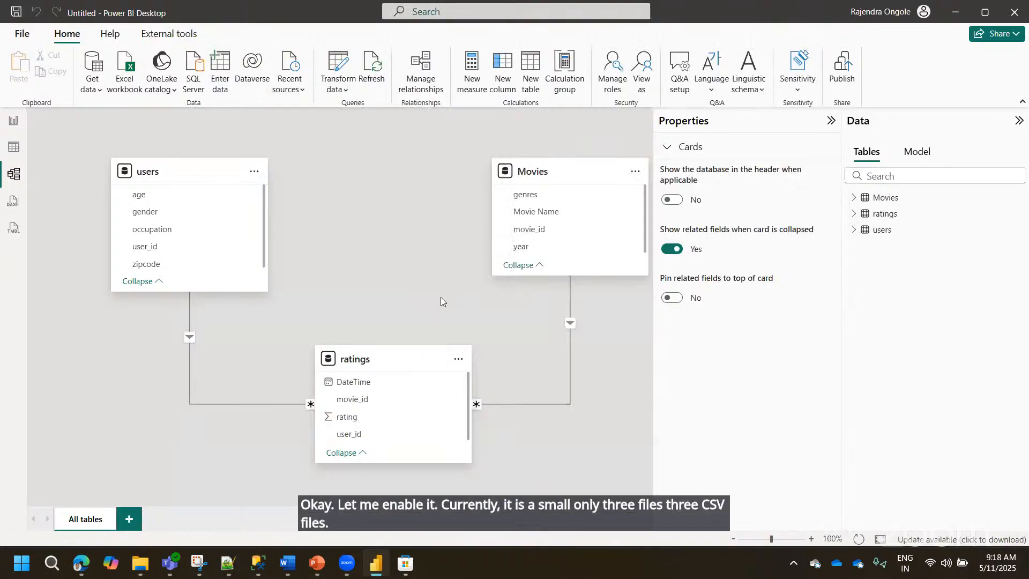
# - Adjust the positions of the users and ratings cards in the model diagram, keeping ratings centred below users and Movies
pyautogui.moveTo(383, 364); pyautogui.dragTo(383, 323)
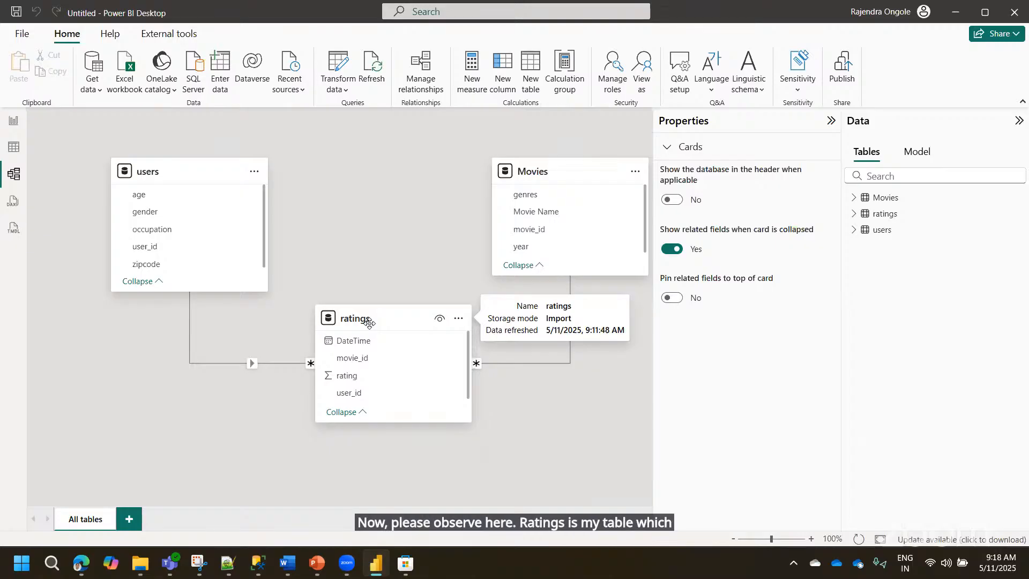
pyautogui.click(150, 171)
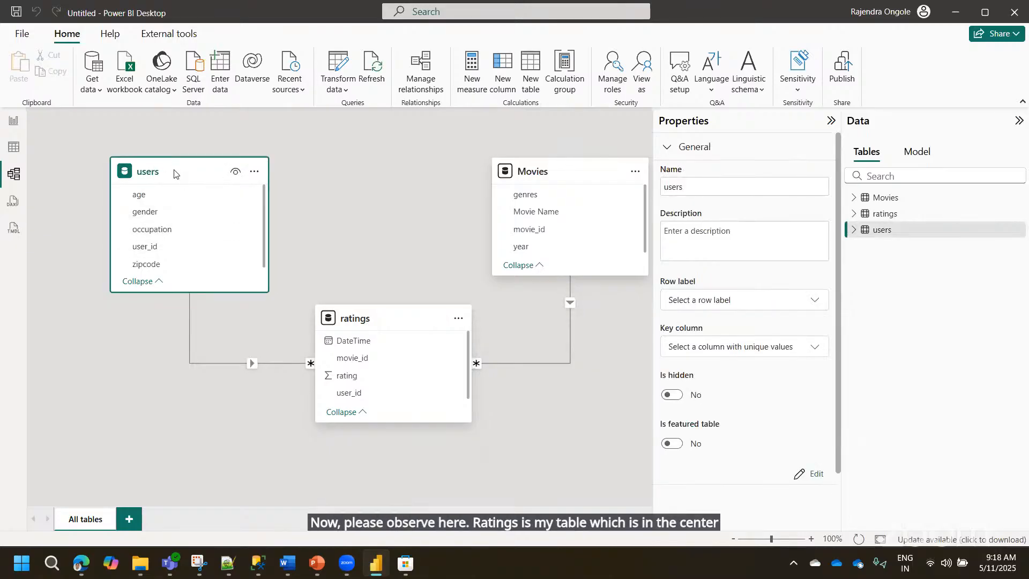
pyautogui.moveTo(176, 161); pyautogui.dragTo(181, 161)
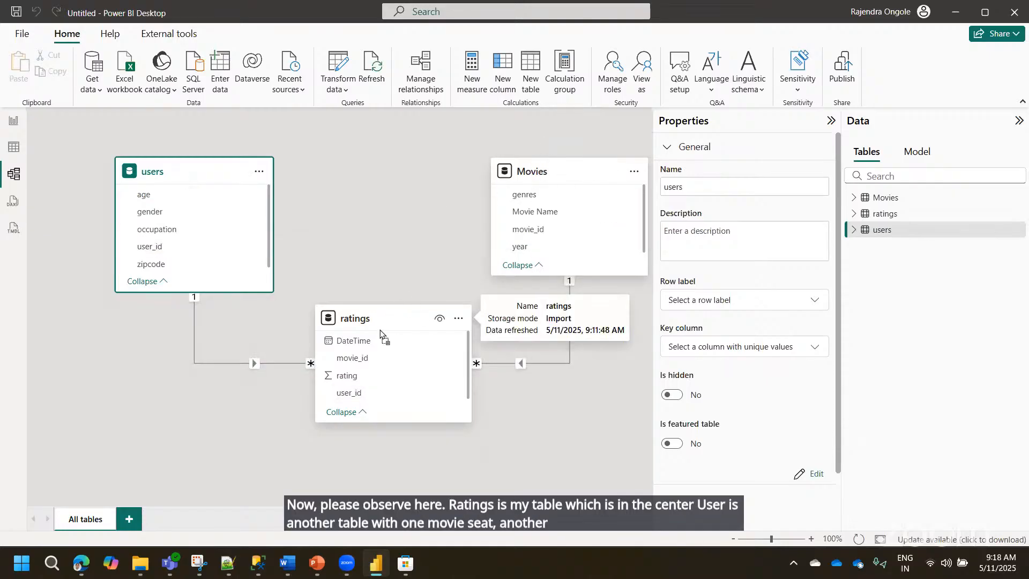
pyautogui.moveTo(380, 331); pyautogui.dragTo(378, 338)
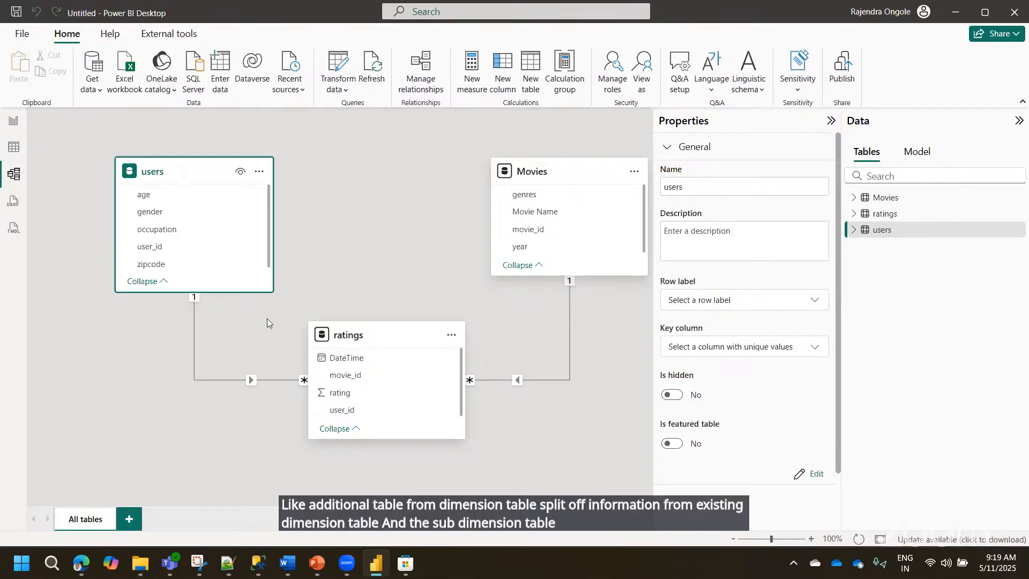
pyautogui.moveTo(344, 338)
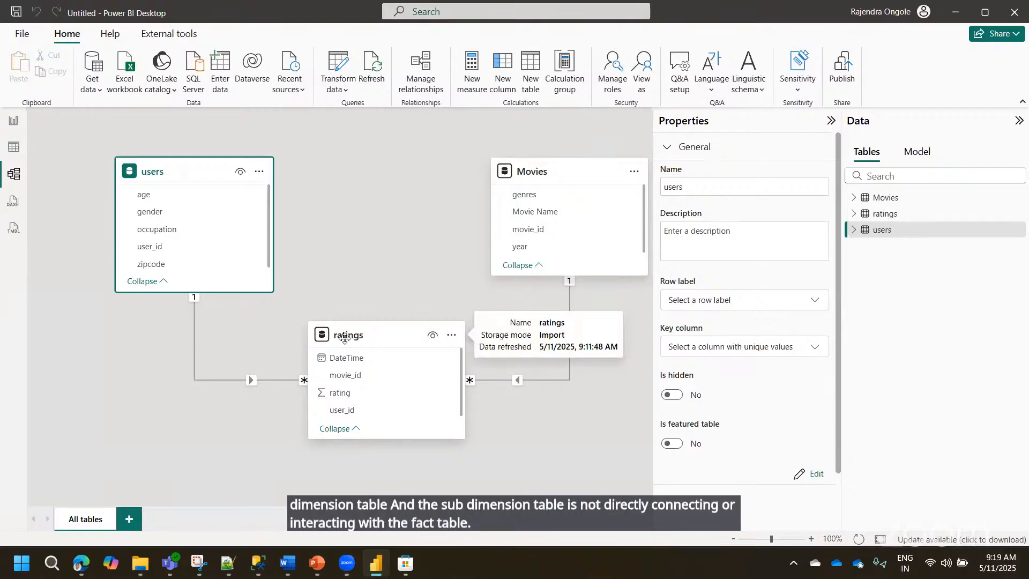
pyautogui.moveTo(344, 338); pyautogui.dragTo(319, 356)
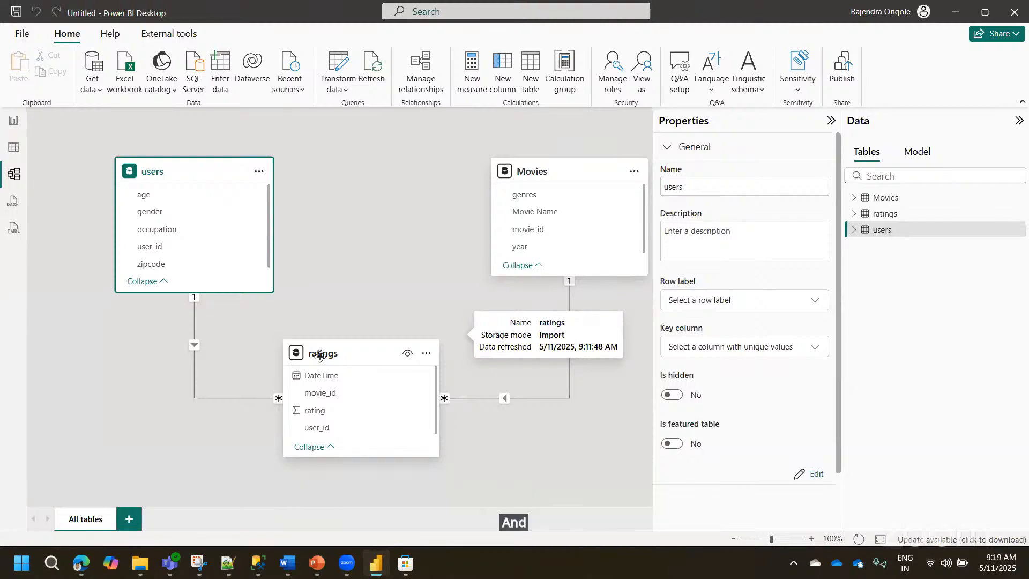
pyautogui.moveTo(319, 356); pyautogui.dragTo(349, 364)
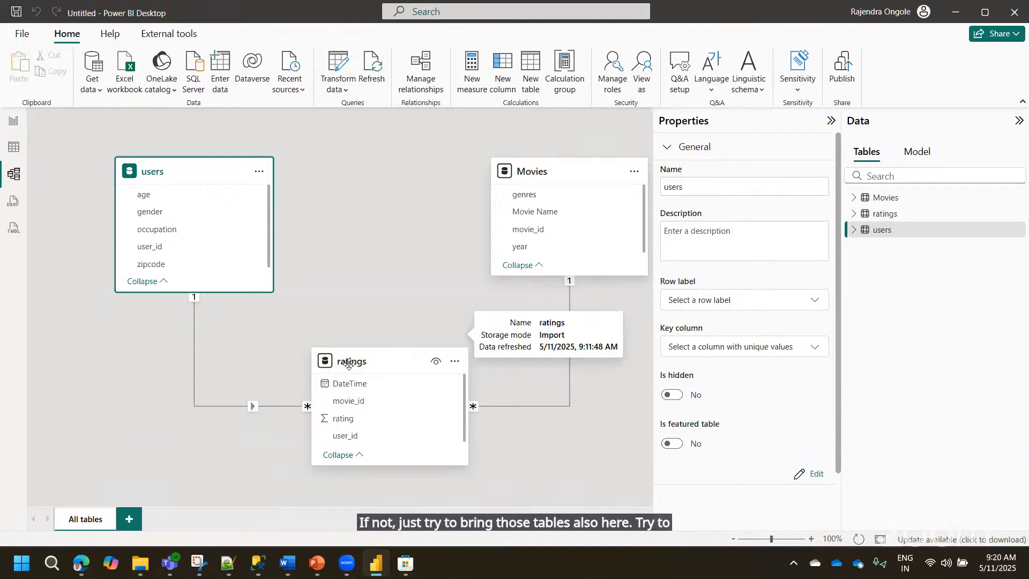
pyautogui.click(349, 365)
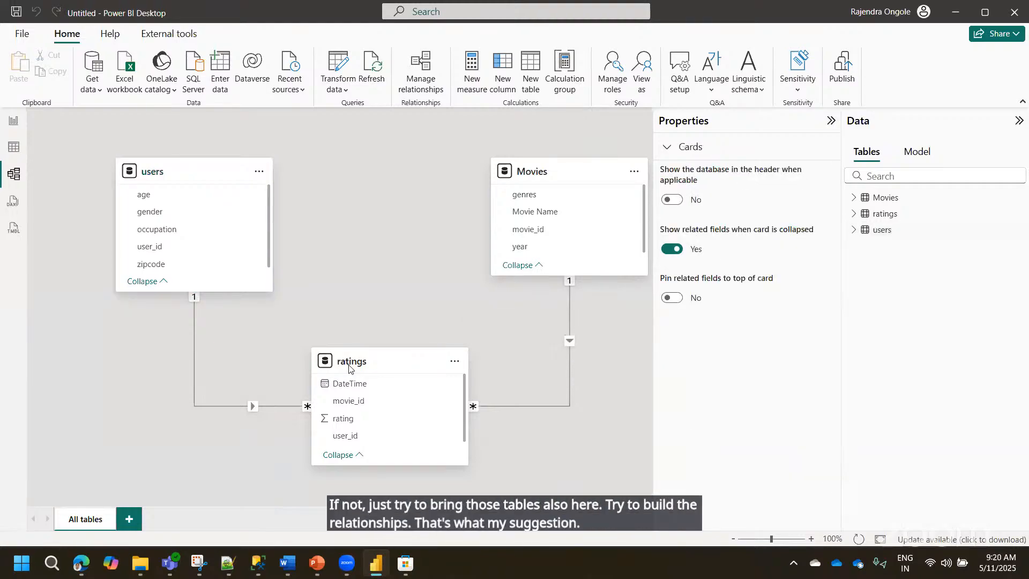
# - Examine the properties of the relationship between the users and ratings tables, including its columns, cardinality and cross-filter direction
pyautogui.click(194, 336)
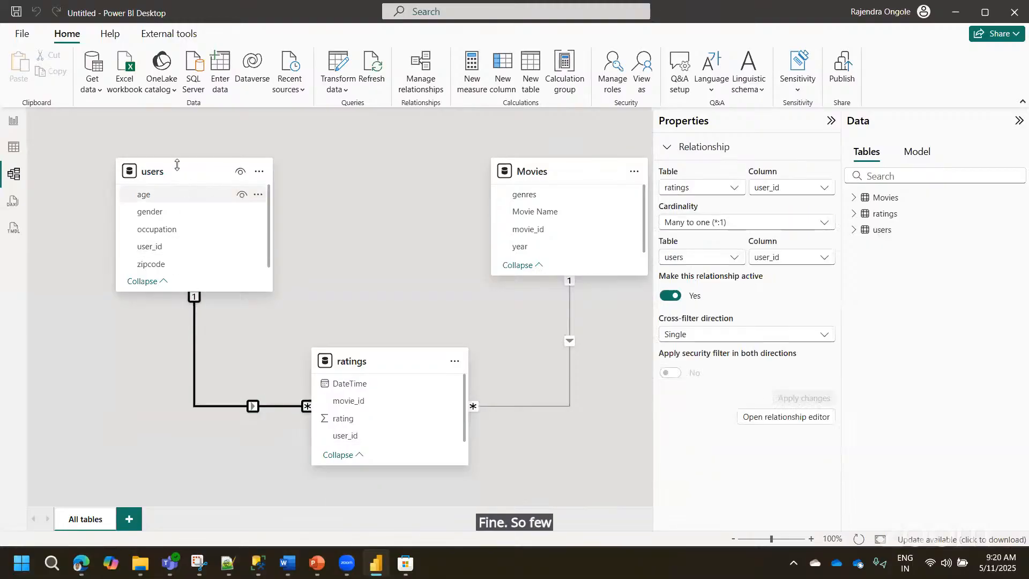
pyautogui.click(176, 164)
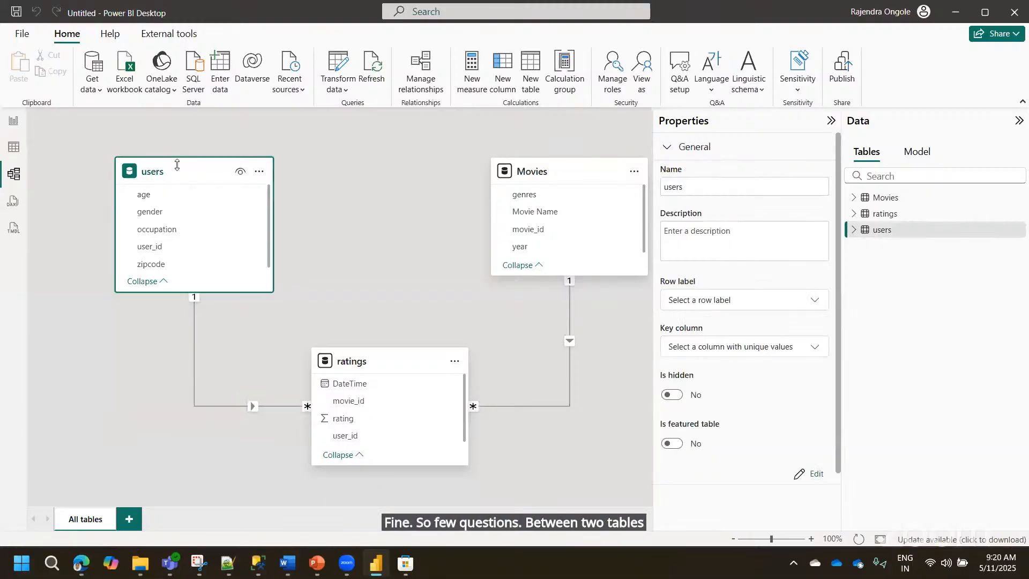
pyautogui.click(333, 232)
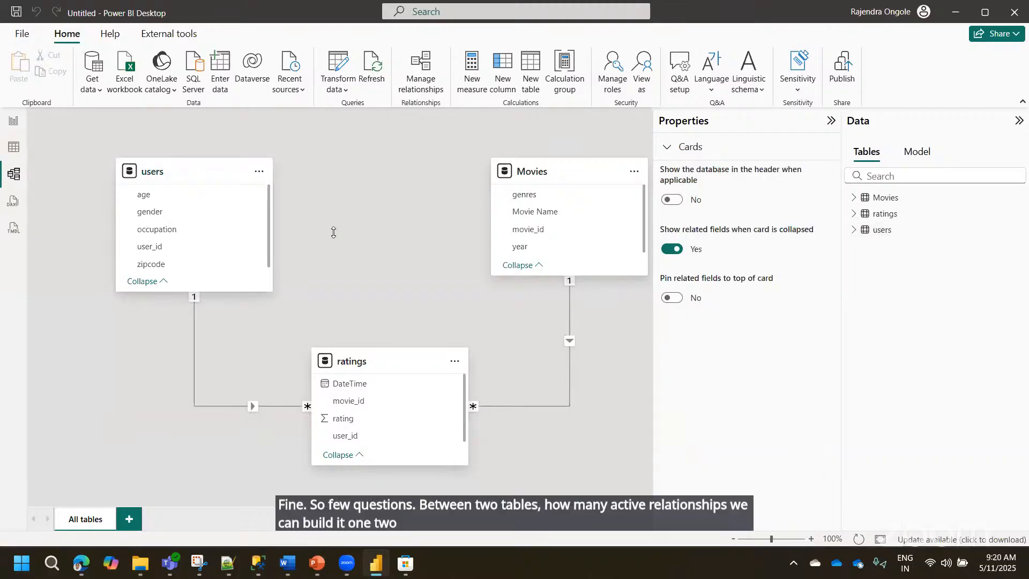
pyautogui.click(192, 363)
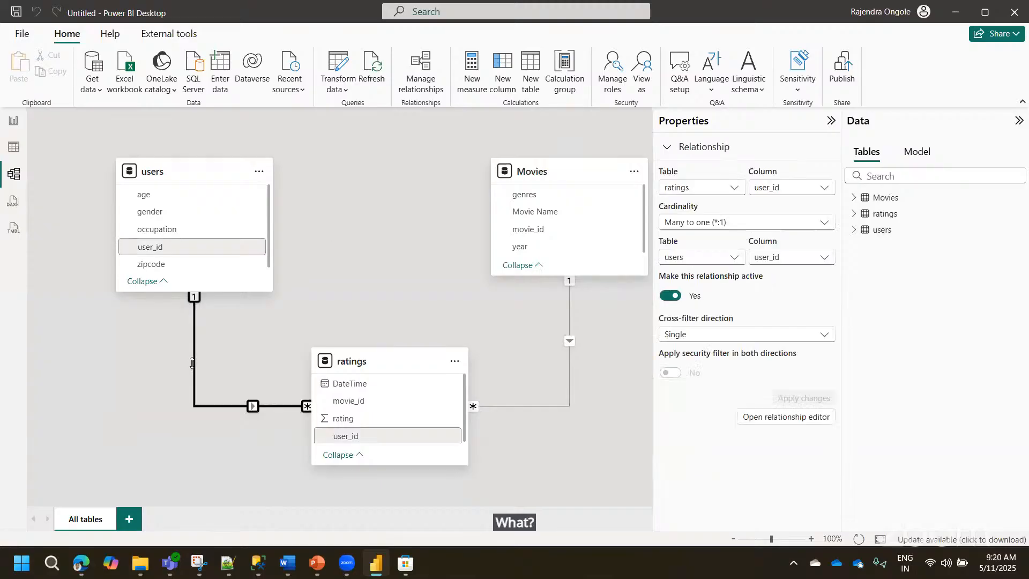
pyautogui.click(226, 352)
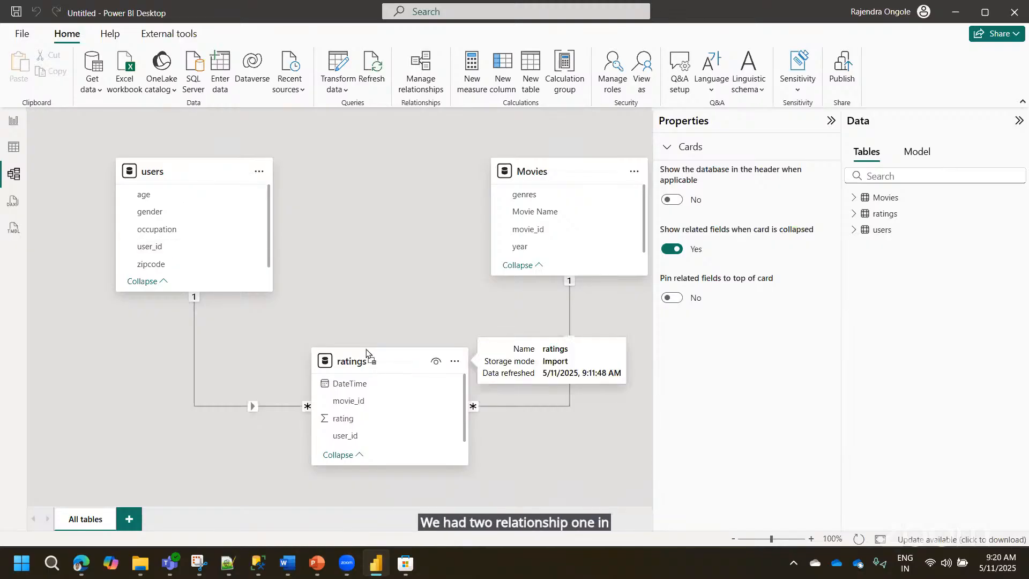
# - Reposition the ratings card in the model diagram so it sits midway below the users and Movies cards
pyautogui.moveTo(366, 352); pyautogui.dragTo(373, 336)
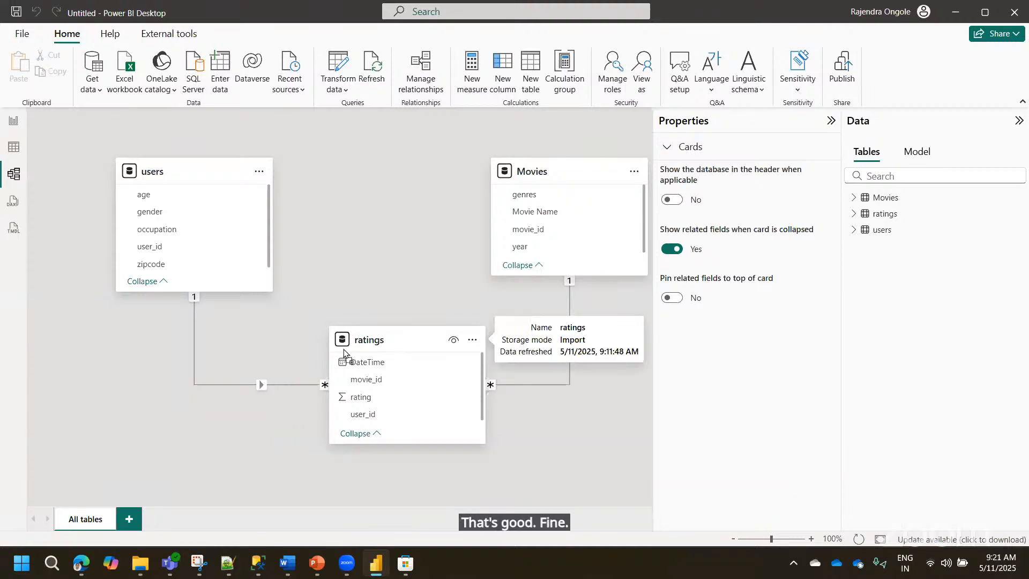
pyautogui.moveTo(367, 353); pyautogui.dragTo(337, 360)
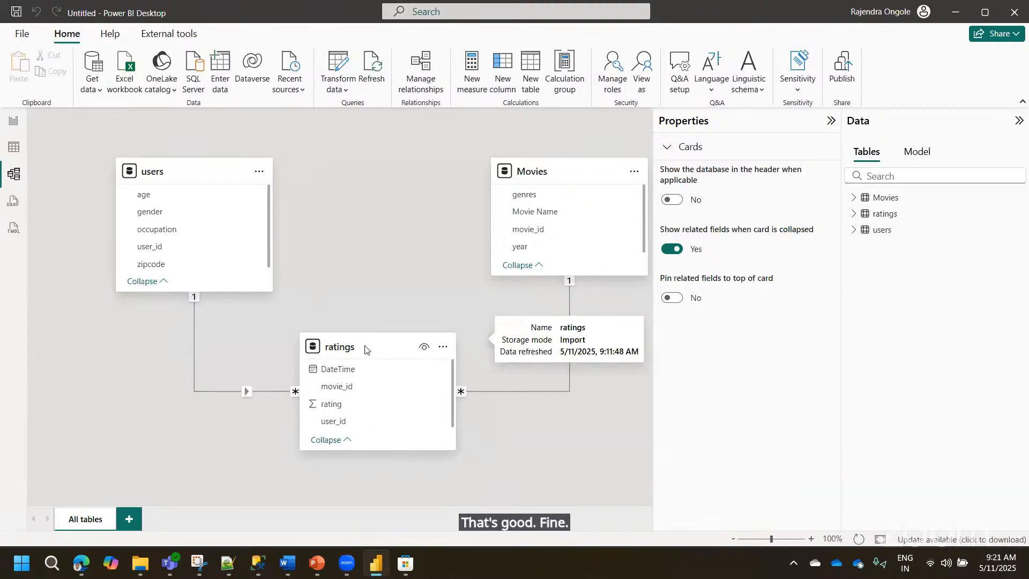
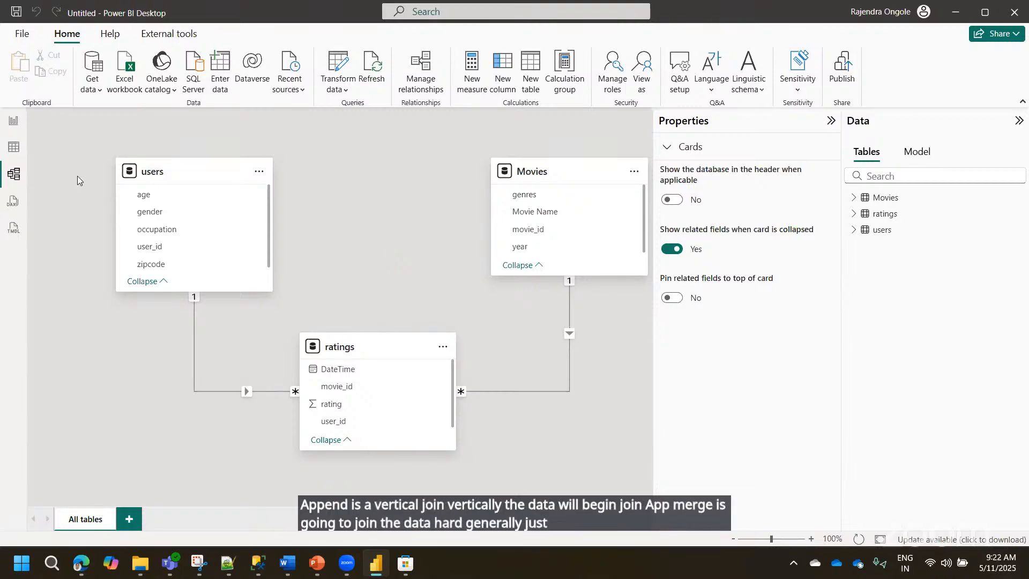
# - Look through the Table and Report views, and display the ratings table's data, including its DateTime column
pyautogui.click(14, 148)
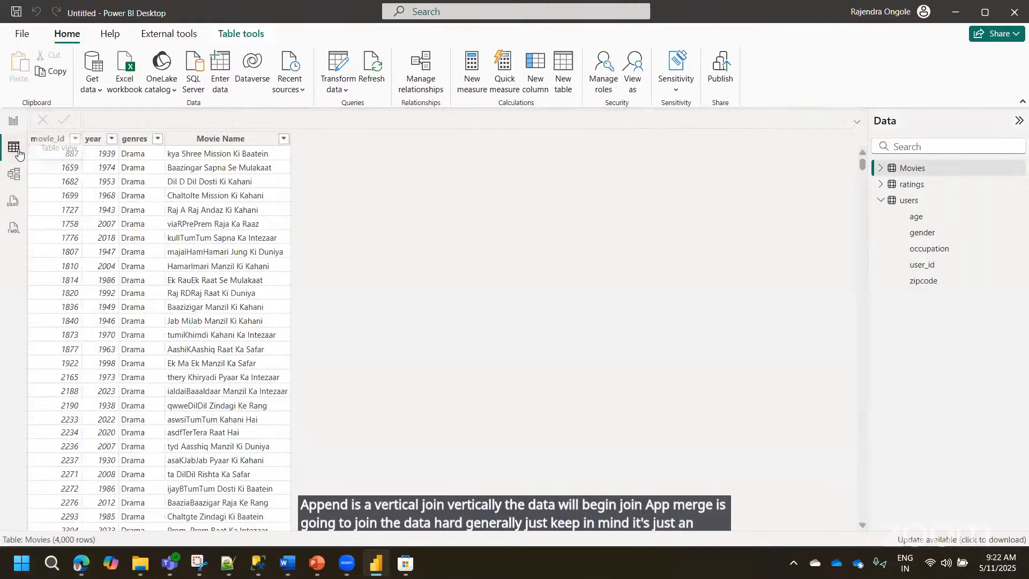
pyautogui.click(14, 122)
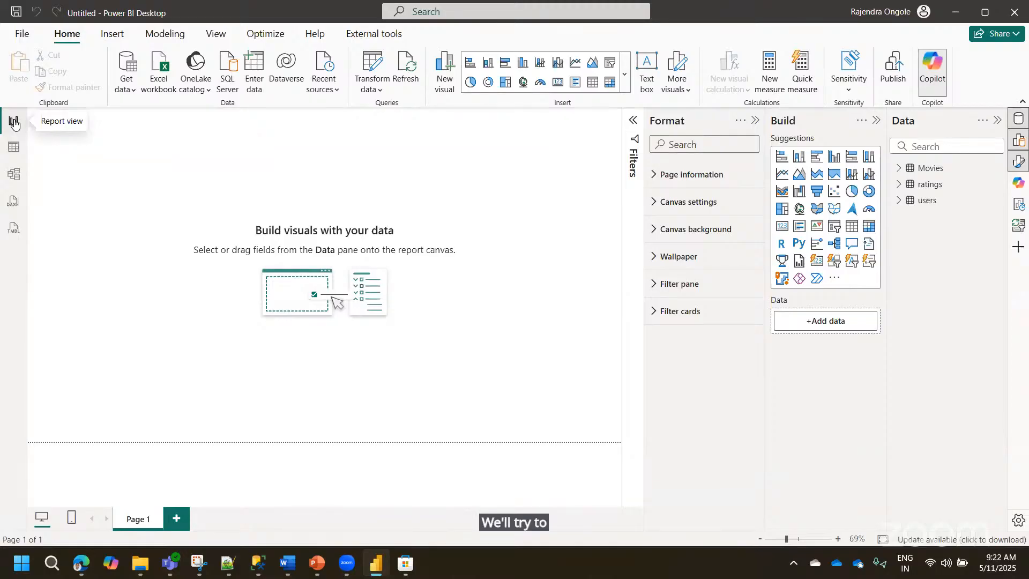
pyautogui.click(13, 148)
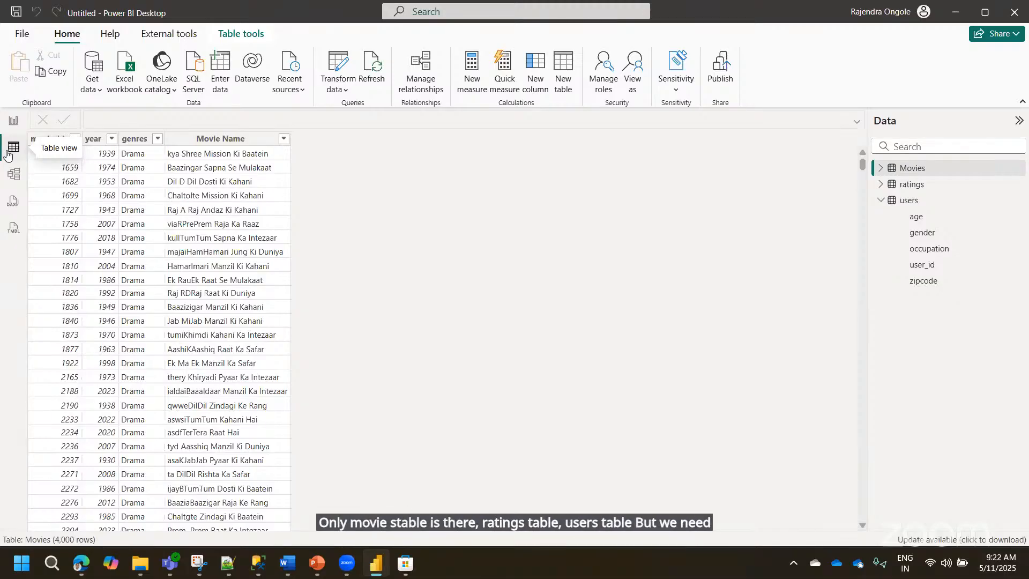
pyautogui.click(913, 185)
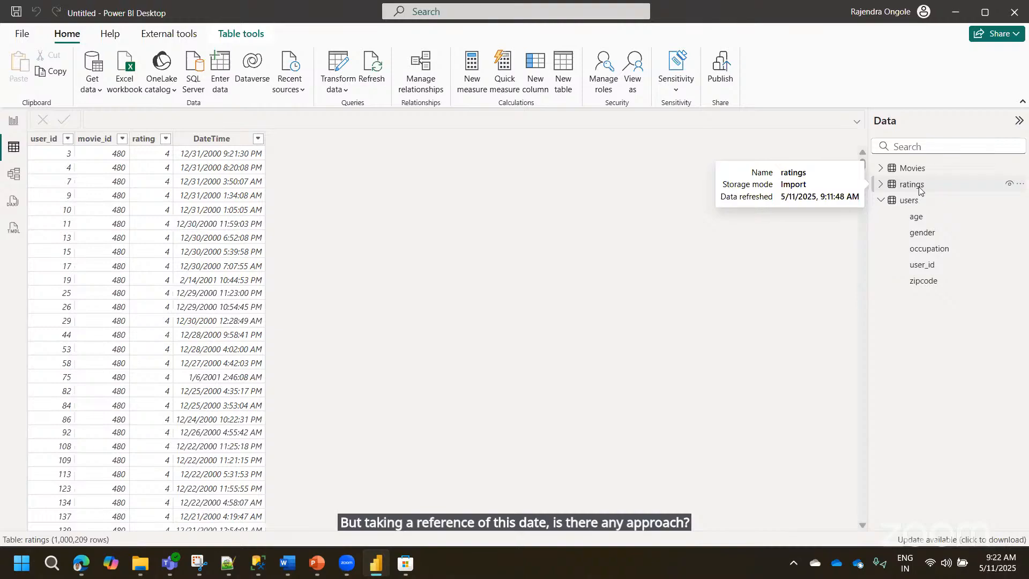
# - Create a new calculated table named Date and start its DAX expression with the CALENDAR function
pyautogui.click(564, 87)
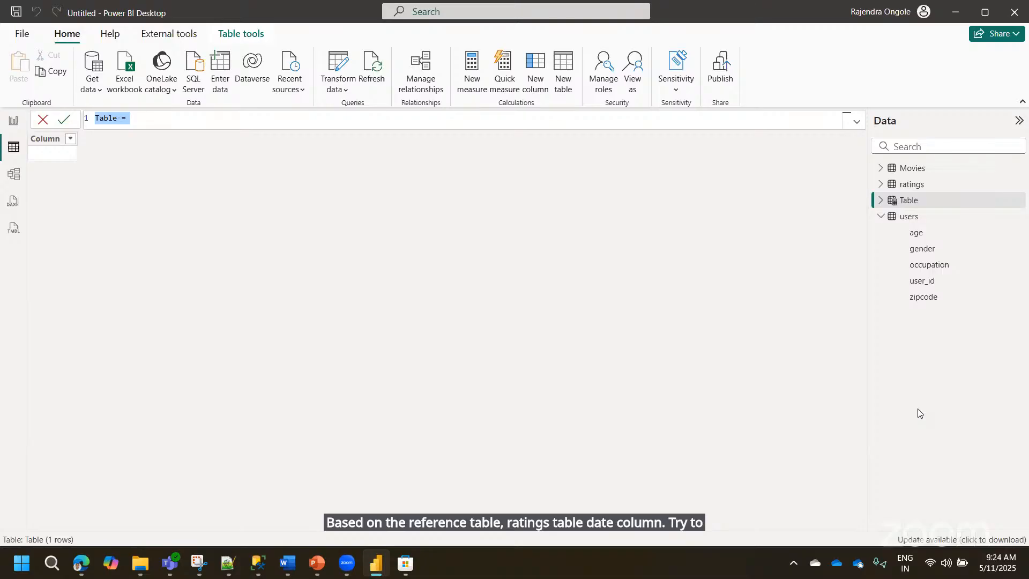
pyautogui.write('D')
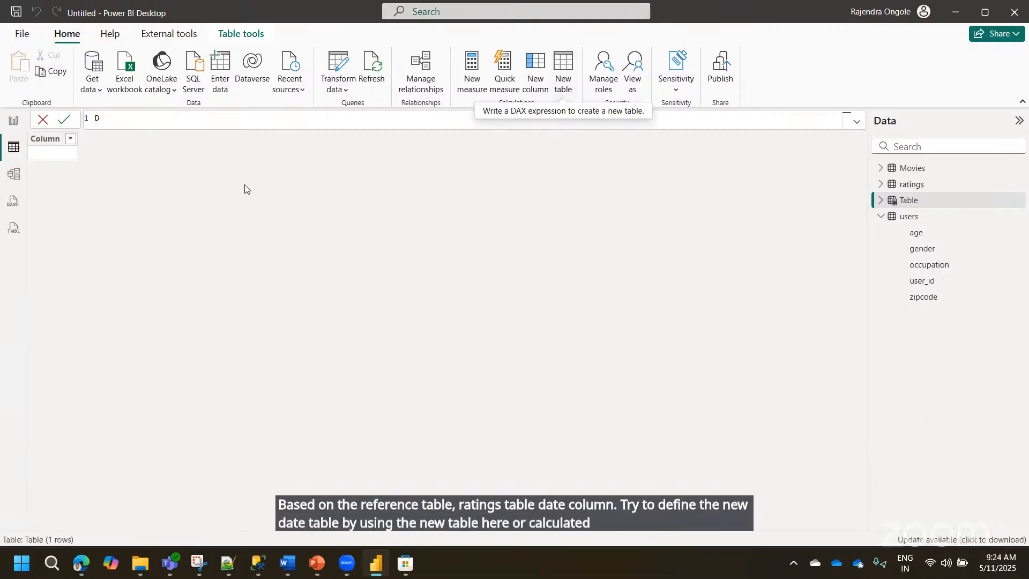
pyautogui.write('ate ')
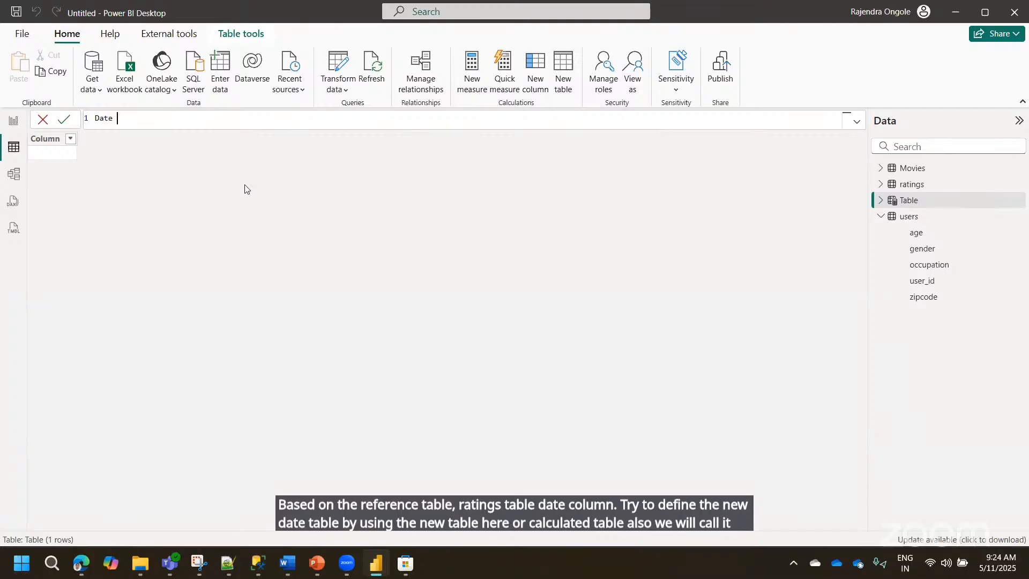
pyautogui.write('= ')
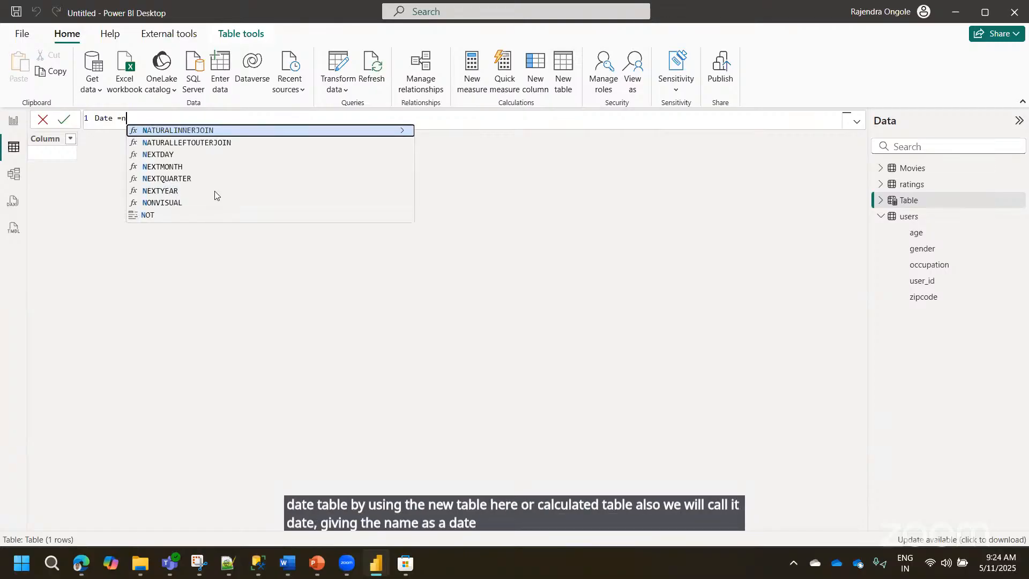
pyautogui.write('ca')
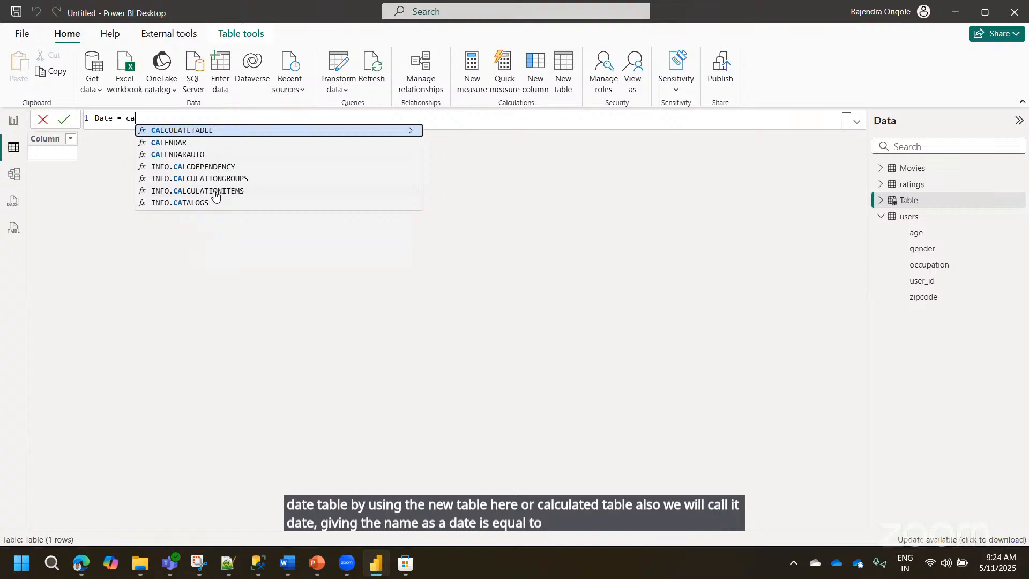
pyautogui.write('l')
pyautogui.press('Down')
pyautogui.press('Down')
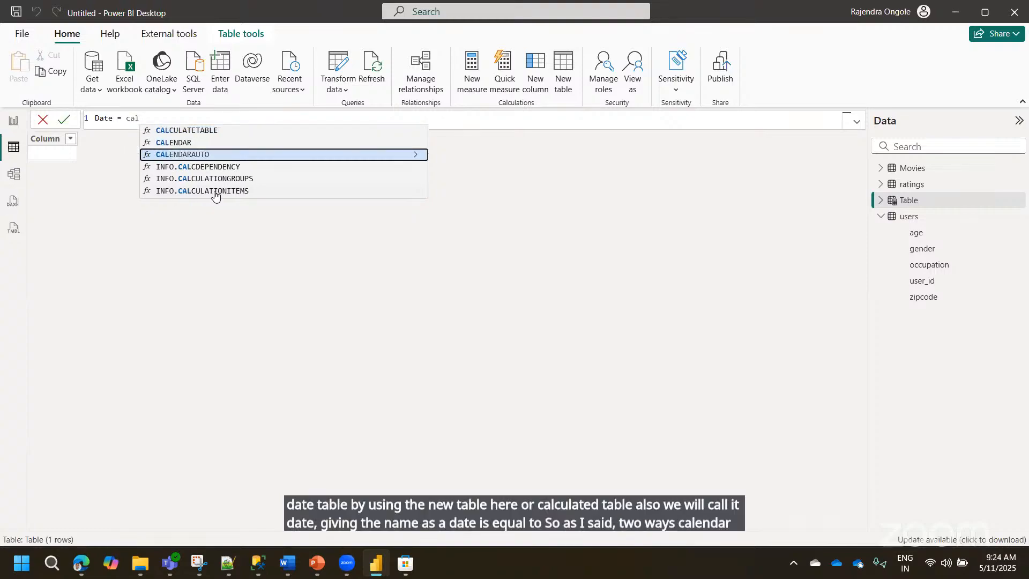
pyautogui.press('Up')
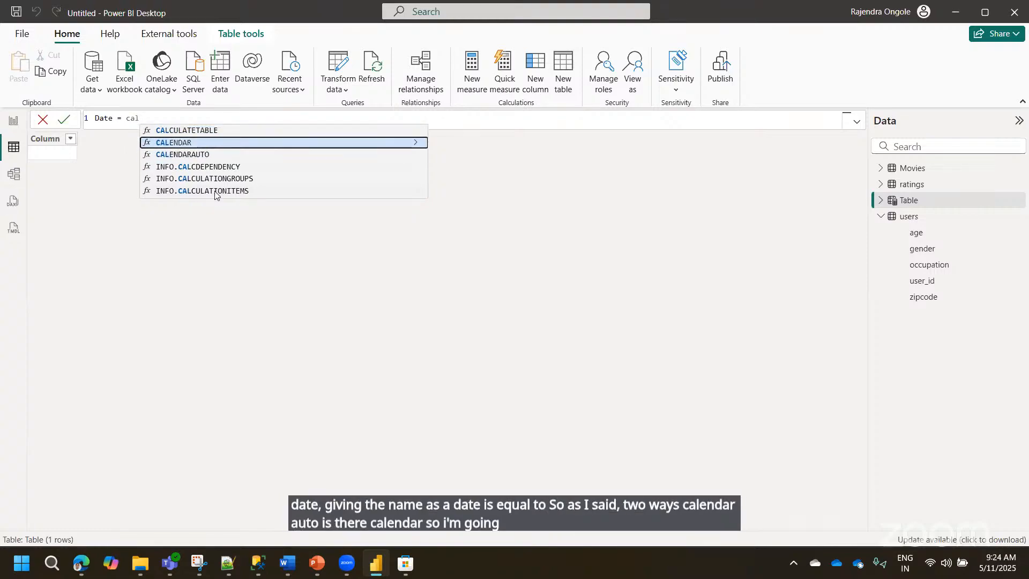
pyautogui.press('Tab')
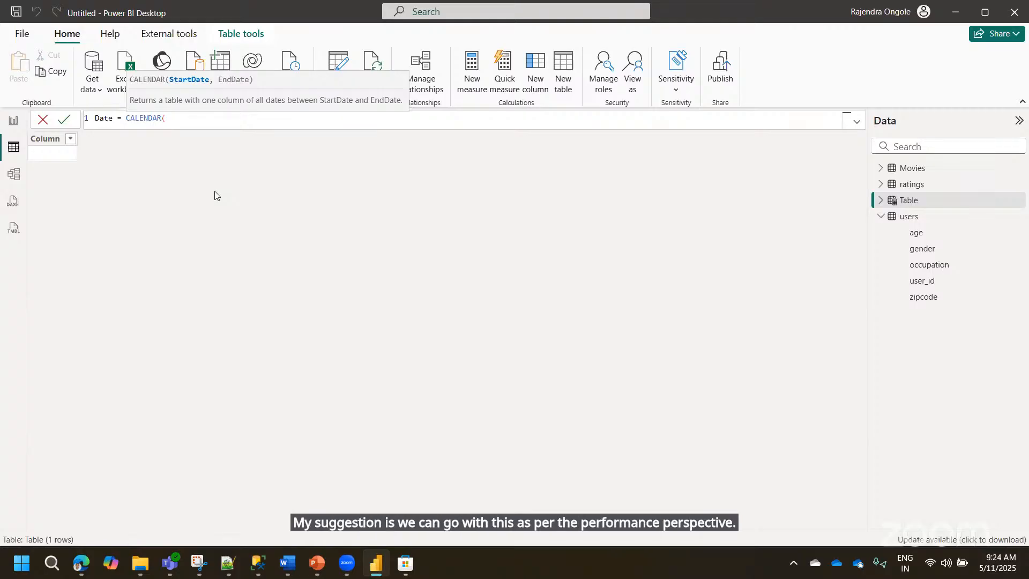
pyautogui.write('dat')
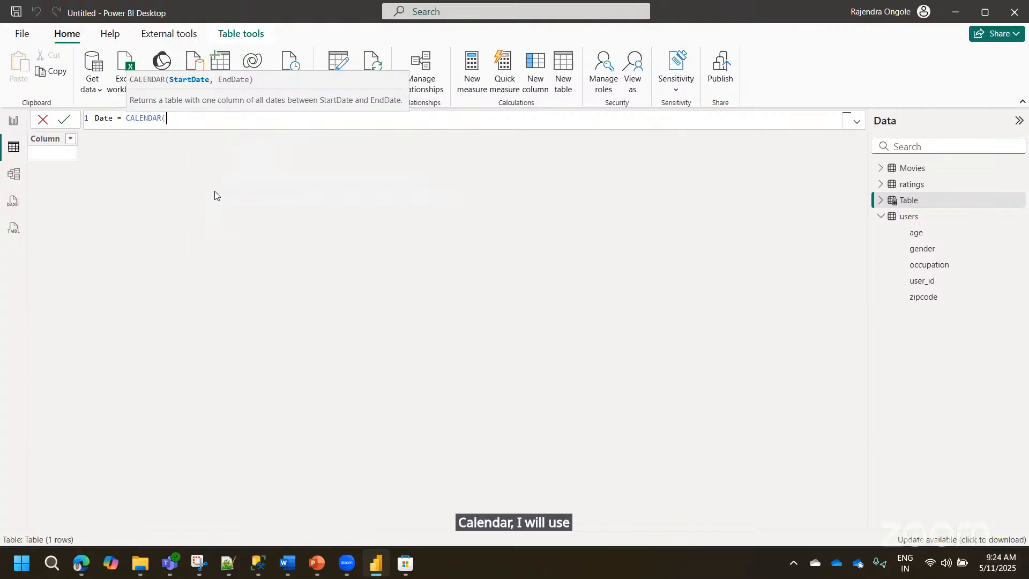
pyautogui.write('e')
pyautogui.press('BackSpace')
pyautogui.press('BackSpace')
pyautogui.press('BackSpace')
pyautogui.press('BackSpace')
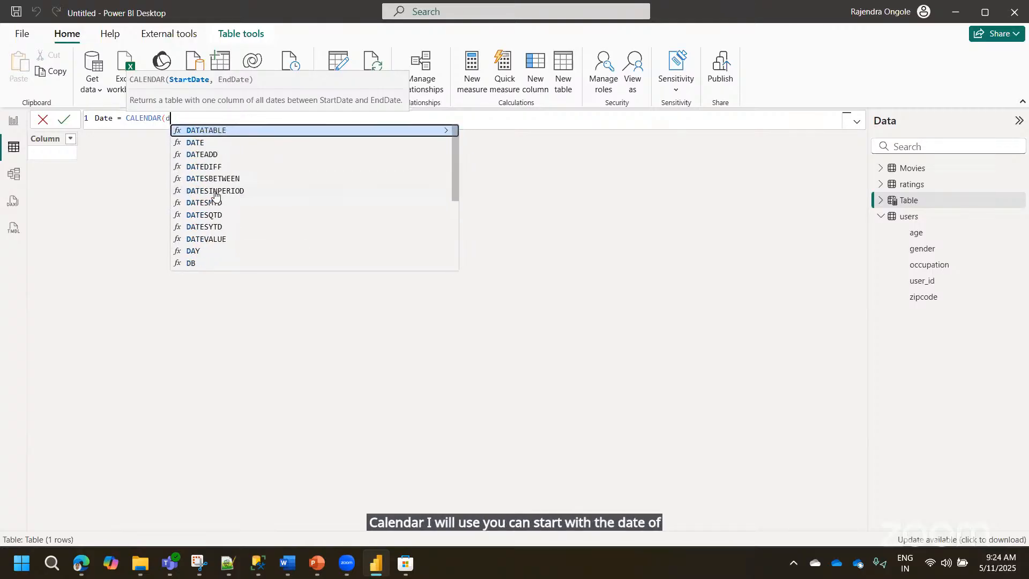
# - Insert the MINX function as the start date argument of CALENDAR
pyautogui.write('min')
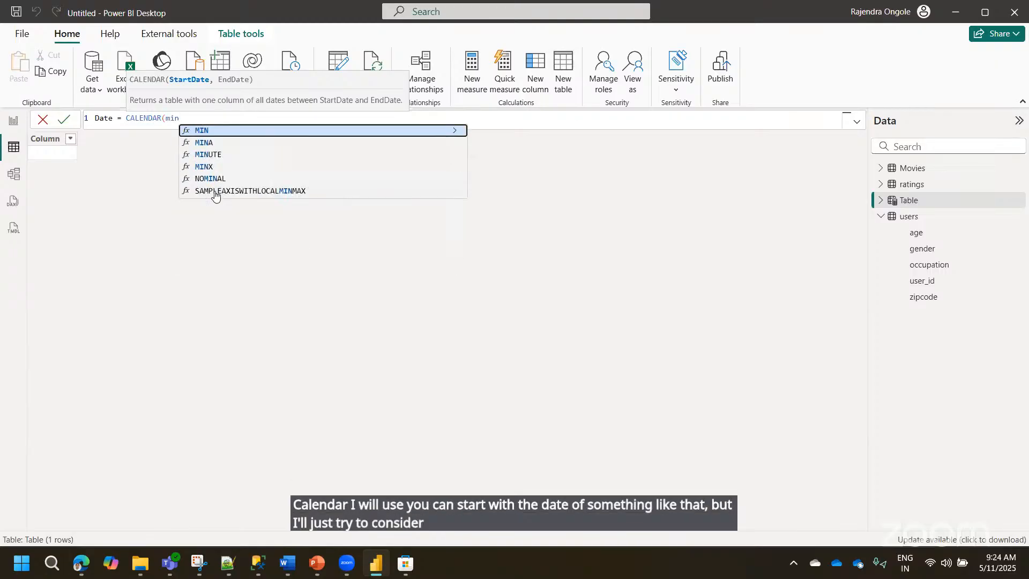
pyautogui.press('Down')
pyautogui.press('Down')
pyautogui.press('Down')
pyautogui.press('Tab')
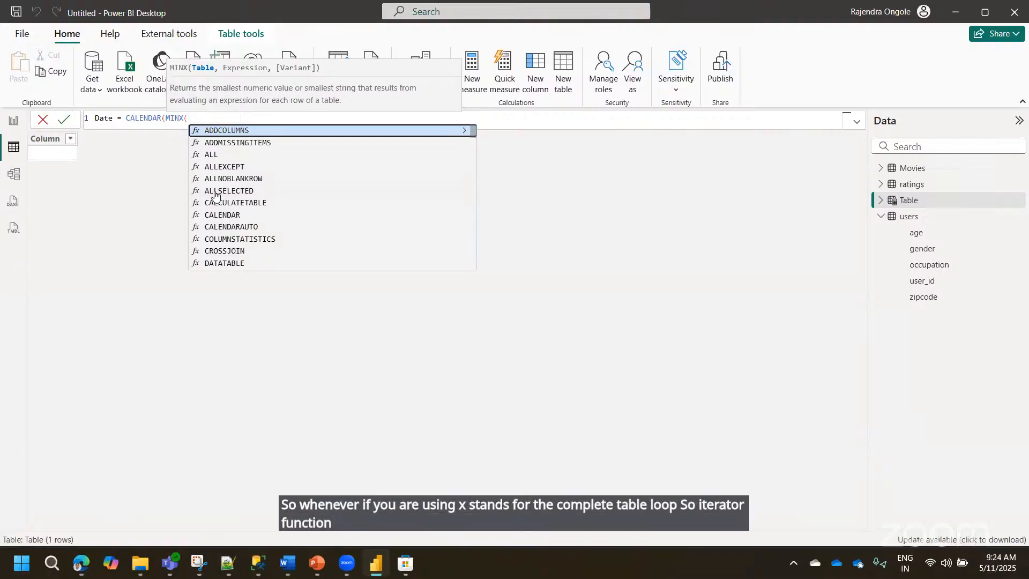
# - Erase part of the MINX function and insert MINX again as CALENDAR's start date argument
pyautogui.press('BackSpace')
pyautogui.press('BackSpace')
pyautogui.press('BackSpace')
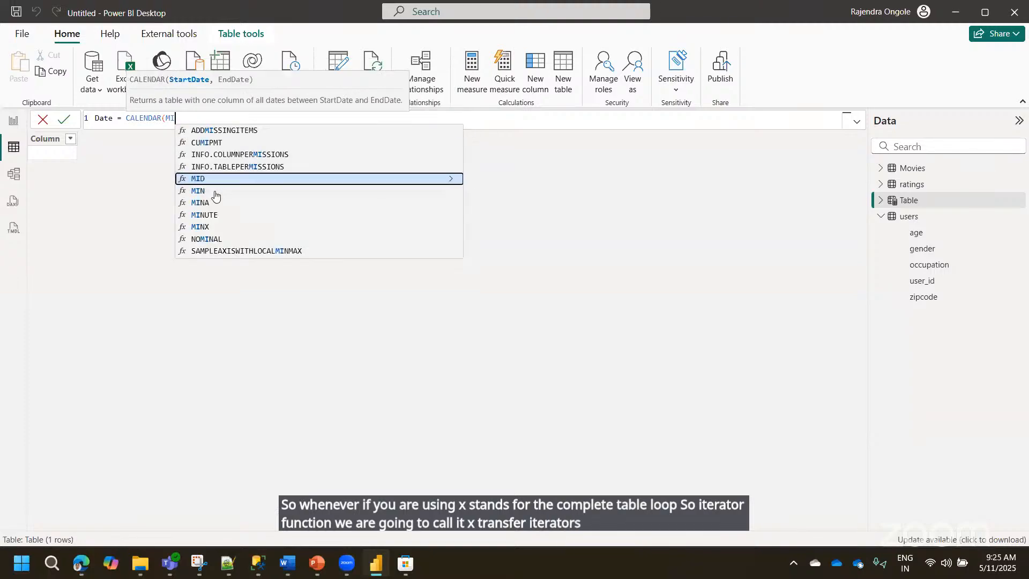
pyautogui.write('n')
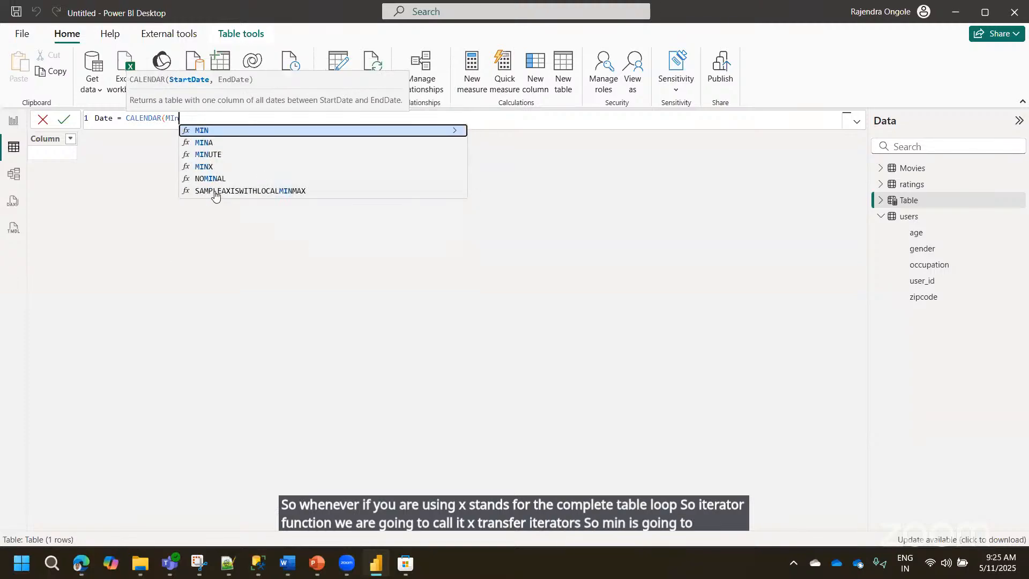
pyautogui.press('BackSpace')
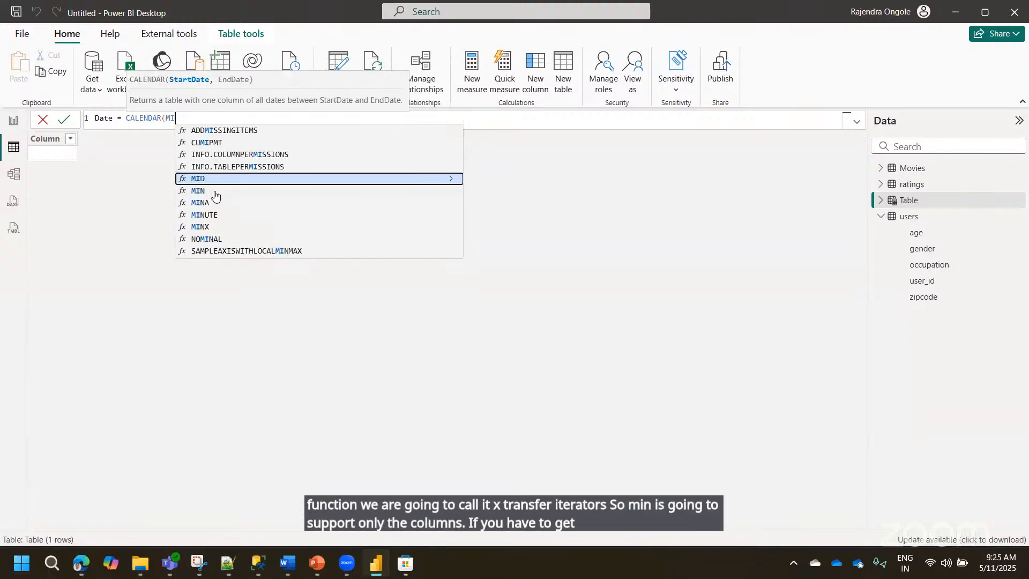
pyautogui.write('n')
pyautogui.press('Down')
pyautogui.press('Down')
pyautogui.press('Down')
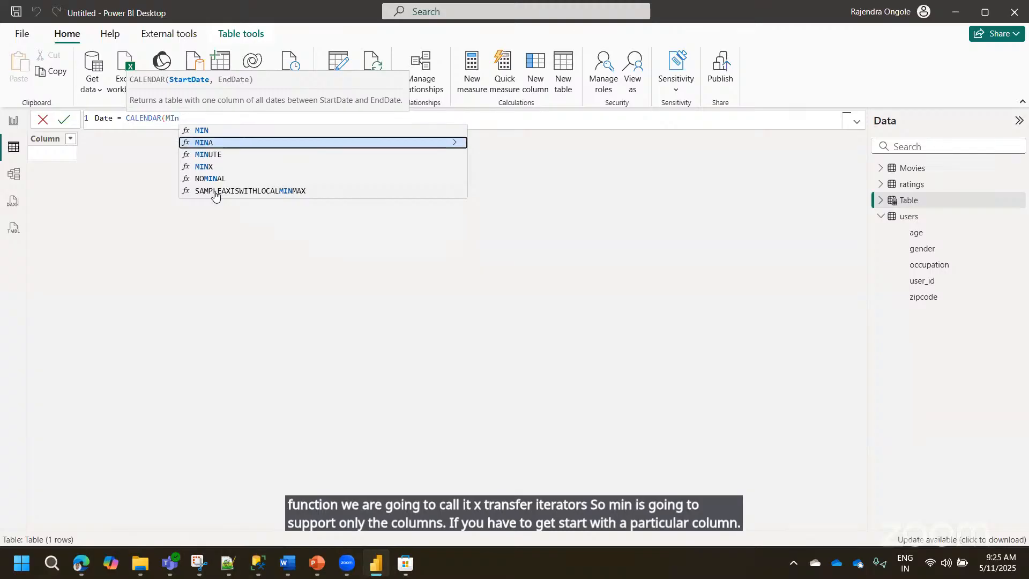
pyautogui.press('Tab')
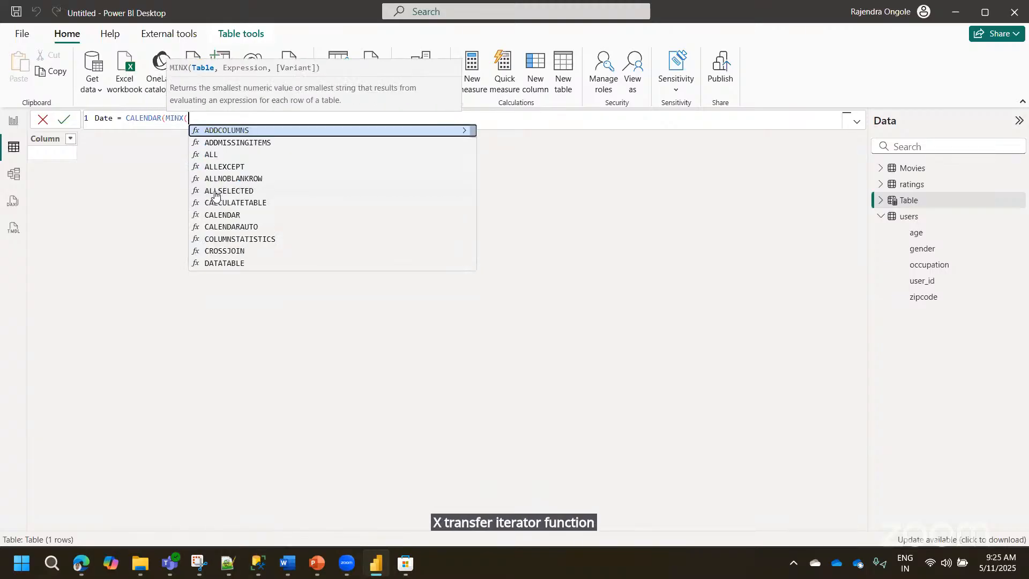
# - Complete the start date as MINX over the ratings table with the expression ratings[DateTime], closing the function and moving on to the end date
pyautogui.write('ratings')
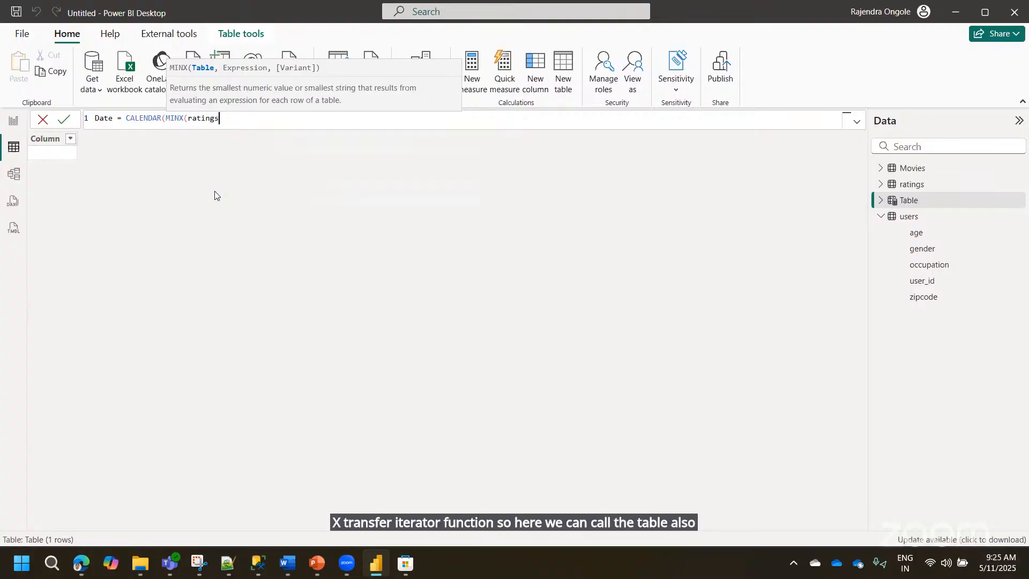
pyautogui.write(',ratin')
pyautogui.press('Down')
pyautogui.press('Down')
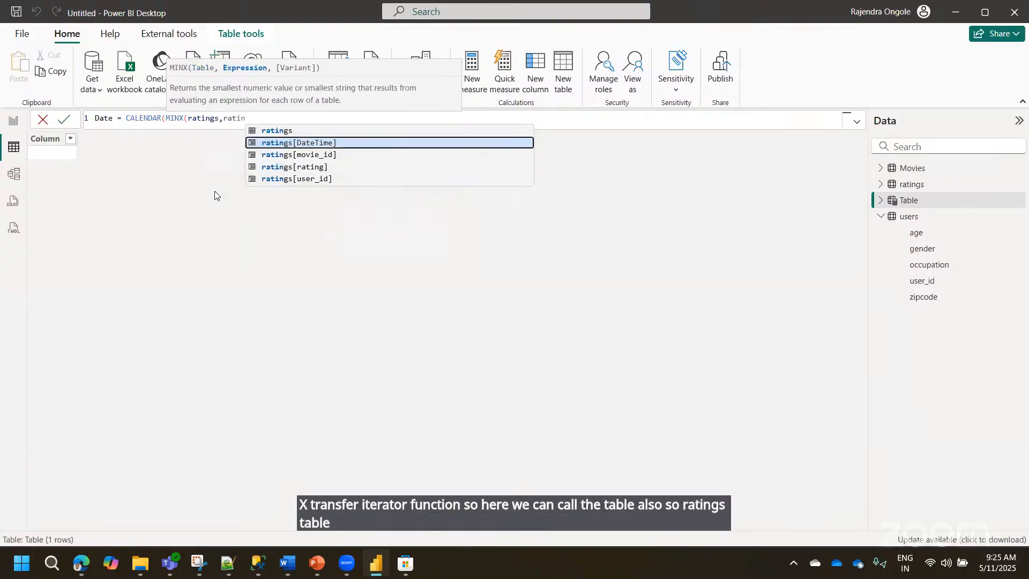
pyautogui.press('Up')
pyautogui.press('Tab')
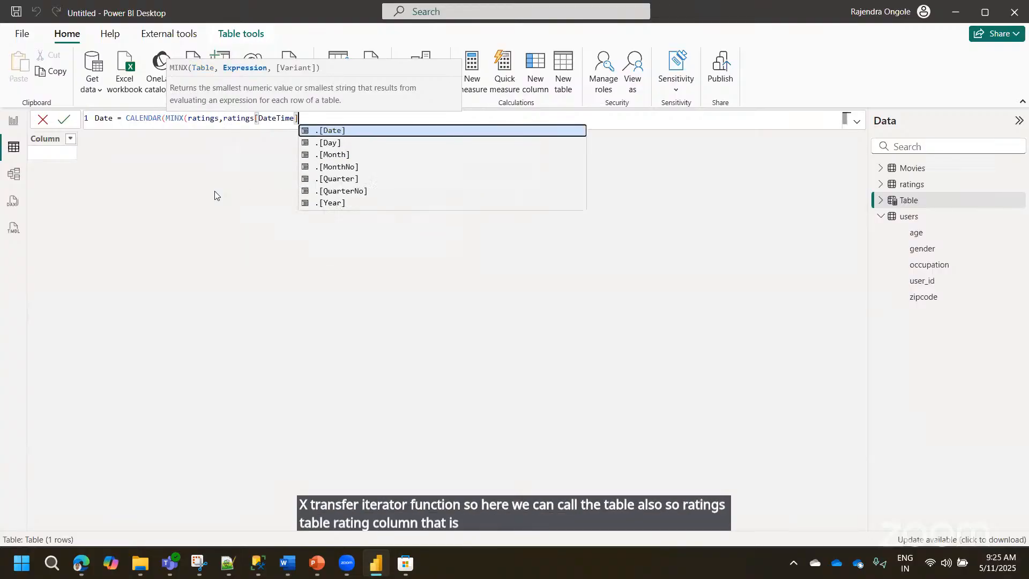
pyautogui.write('),')
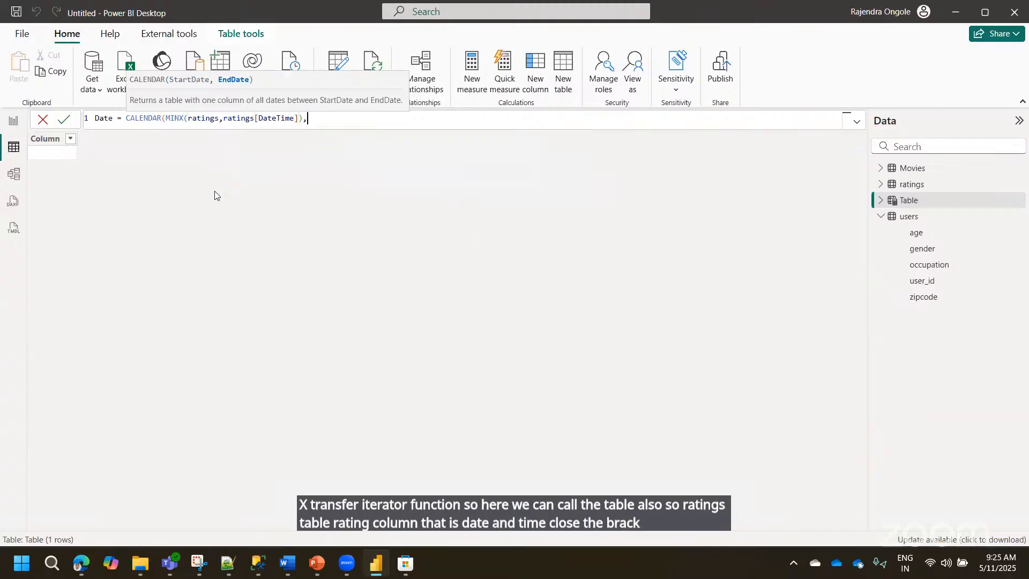
# - Begin CALENDAR's end date argument with the MAXX function, using ratings as its table
pyautogui.write('maxx')
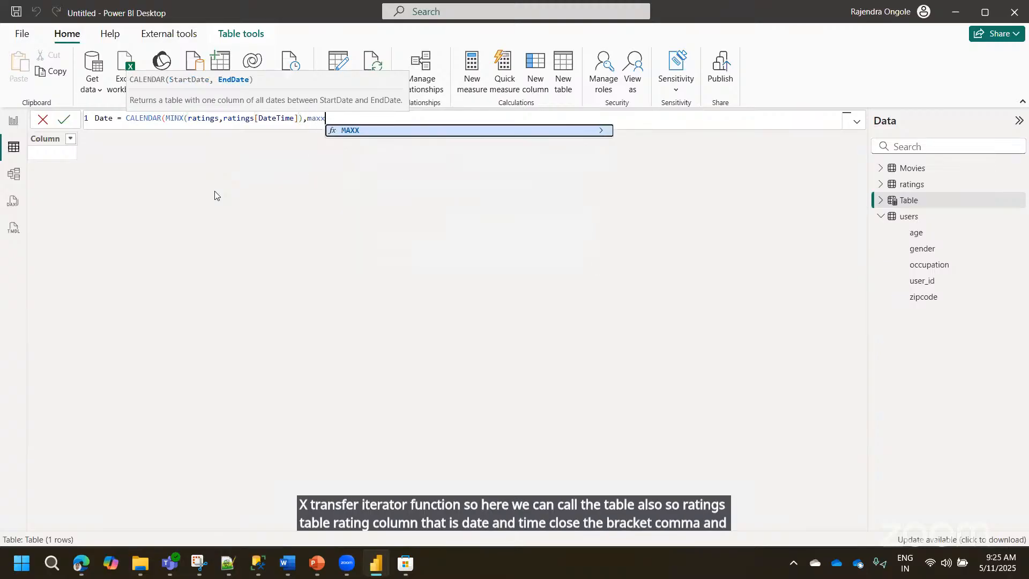
pyautogui.press('Tab')
pyautogui.write('ratings')
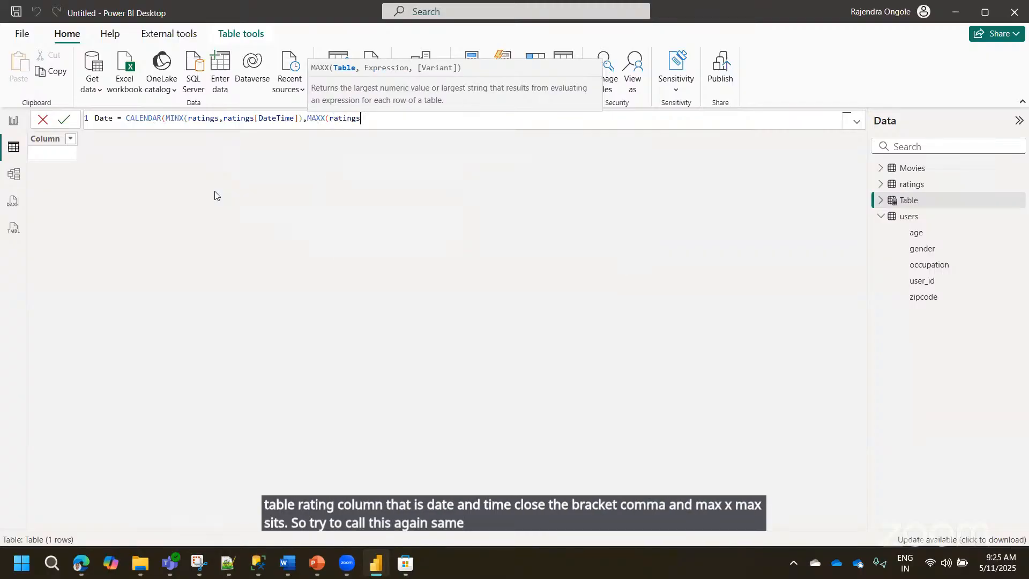
pyautogui.write(',')
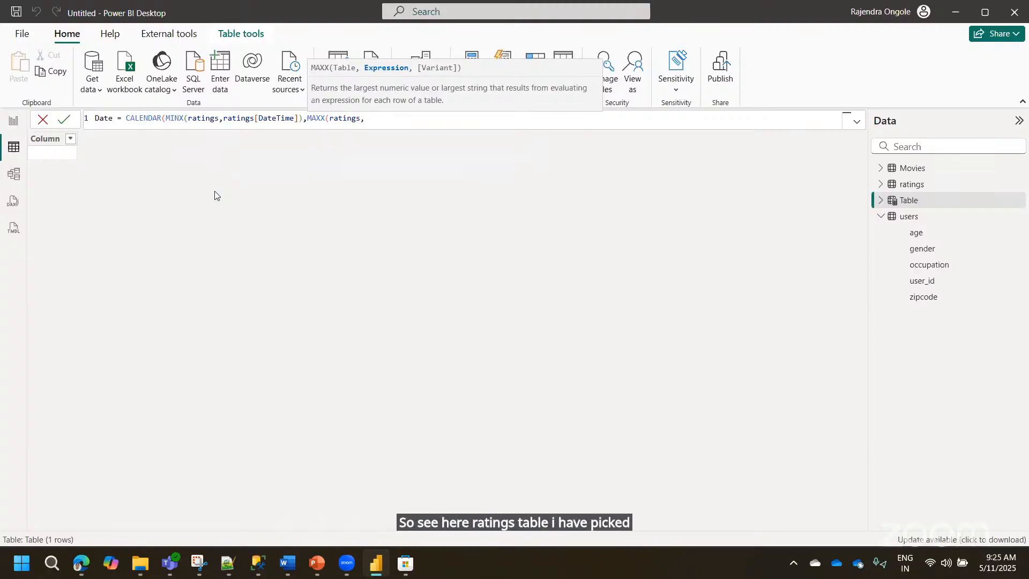
pyautogui.write('ratin')
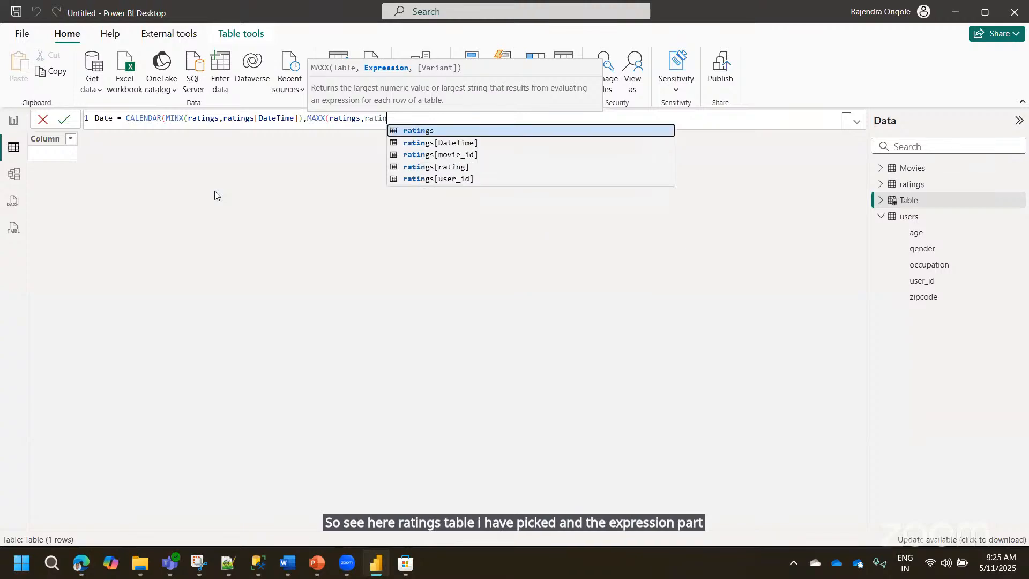
pyautogui.press('BackSpace')
pyautogui.press('BackSpace')
pyautogui.press('BackSpace')
pyautogui.press('BackSpace')
pyautogui.press('Escape')
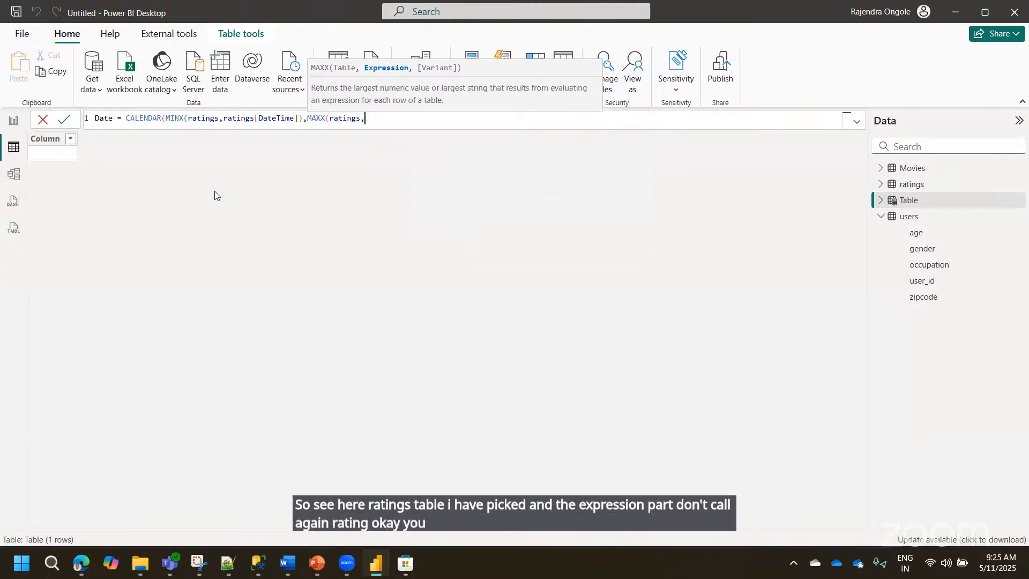
pyautogui.write('datet')
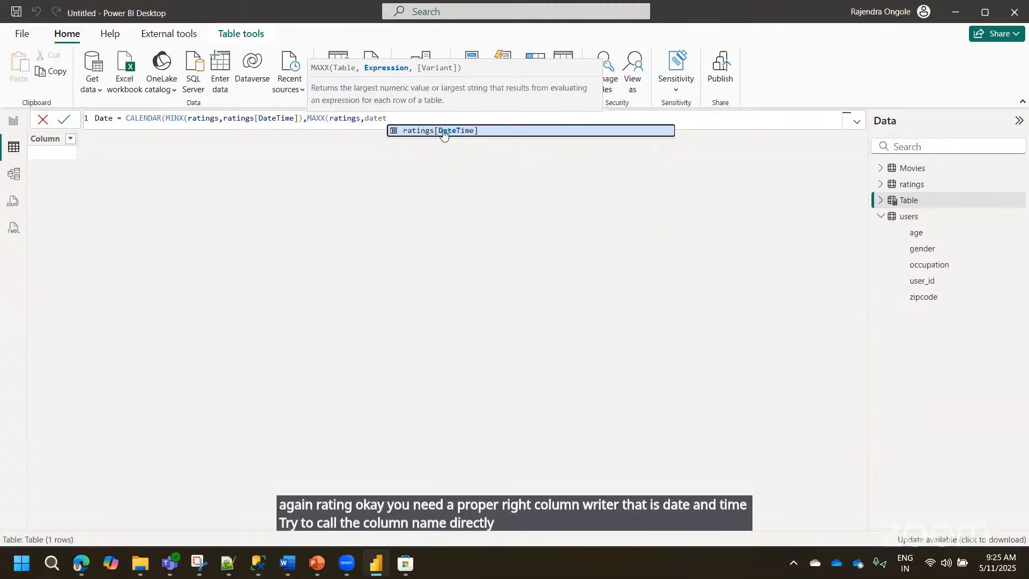
pyautogui.press('BackSpace')
pyautogui.press('BackSpace')
pyautogui.press('BackSpace')
pyautogui.press('BackSpace')
pyautogui.press('BackSpace')
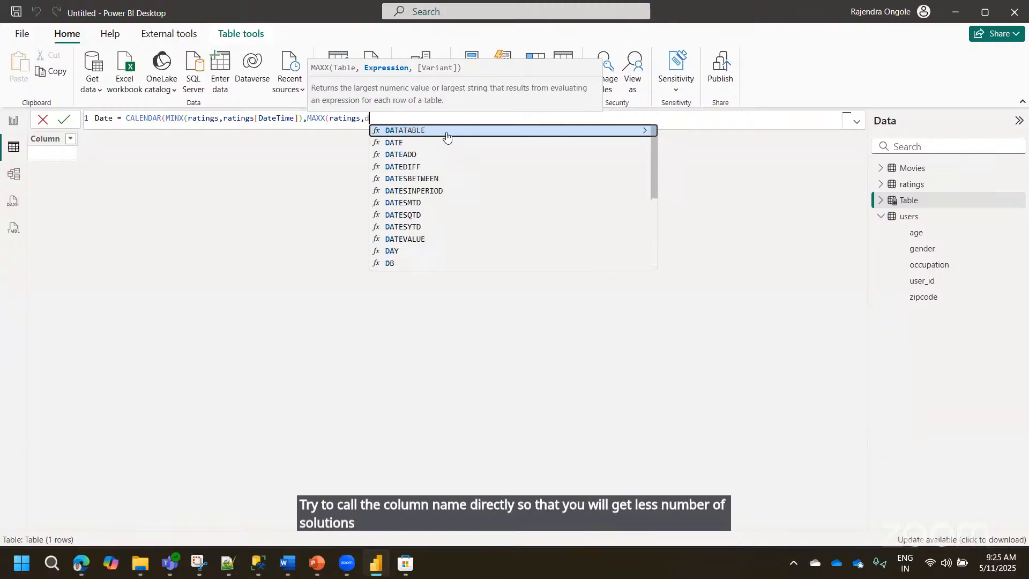
pyautogui.write('ratin')
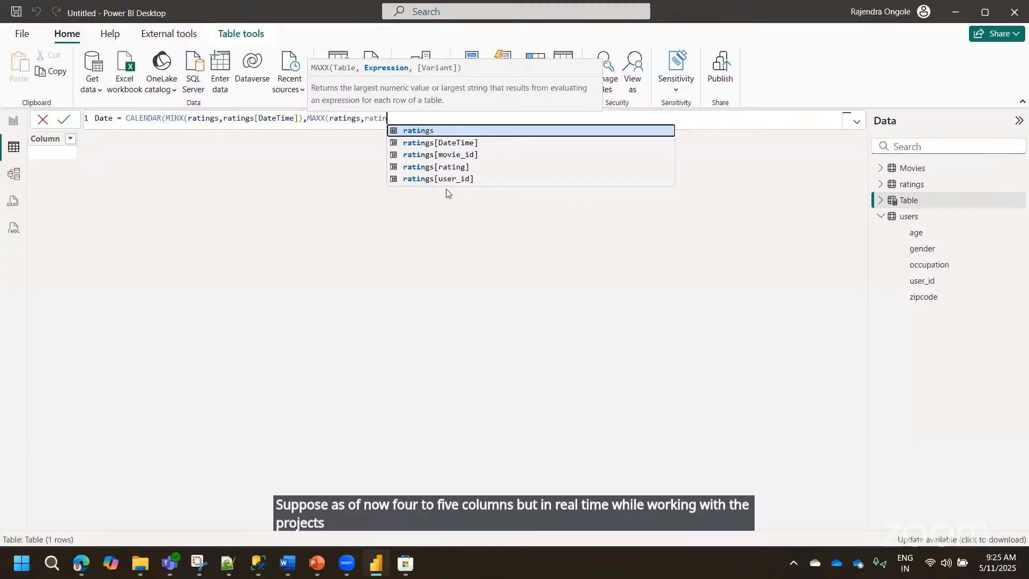
pyautogui.press('Down')
pyautogui.press('Down')
pyautogui.press('Down')
pyautogui.press('Down')
pyautogui.press('Down')
pyautogui.press('Down')
pyautogui.press('Down')
pyautogui.press('Down')
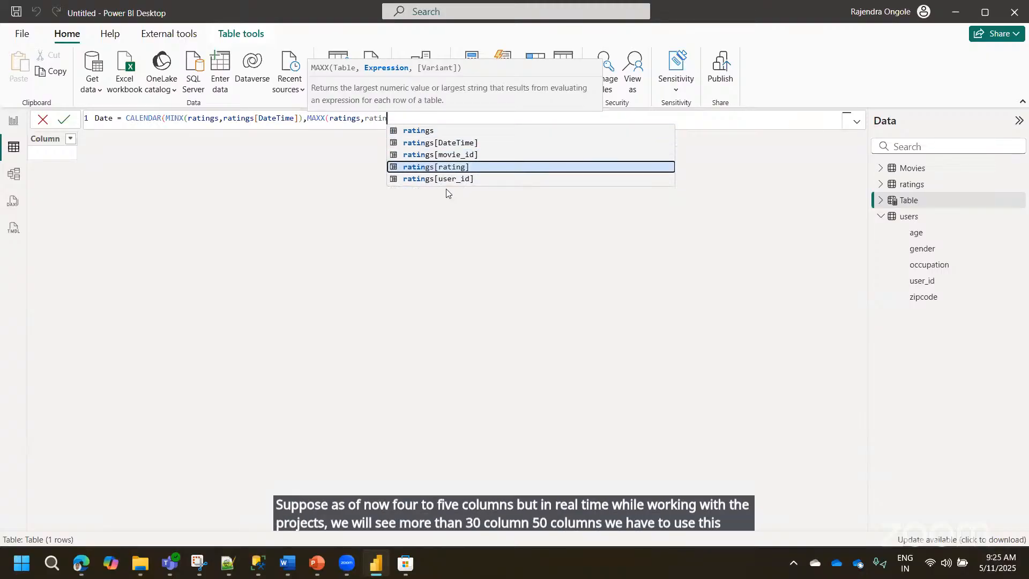
pyautogui.press('BackSpace')
pyautogui.press('BackSpace')
pyautogui.press('BackSpace')
pyautogui.press('BackSpace')
pyautogui.press('BackSpace')
pyautogui.press('Escape')
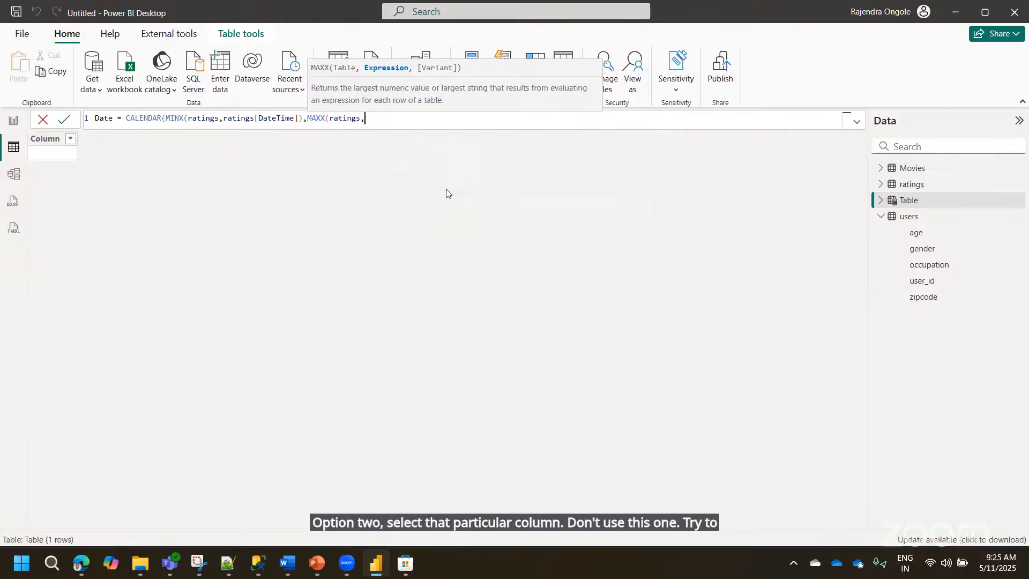
# - Finish the MAXX end date with ratings[DateTime], commit the Date table formula and select the table's Date column
pyautogui.write('date')
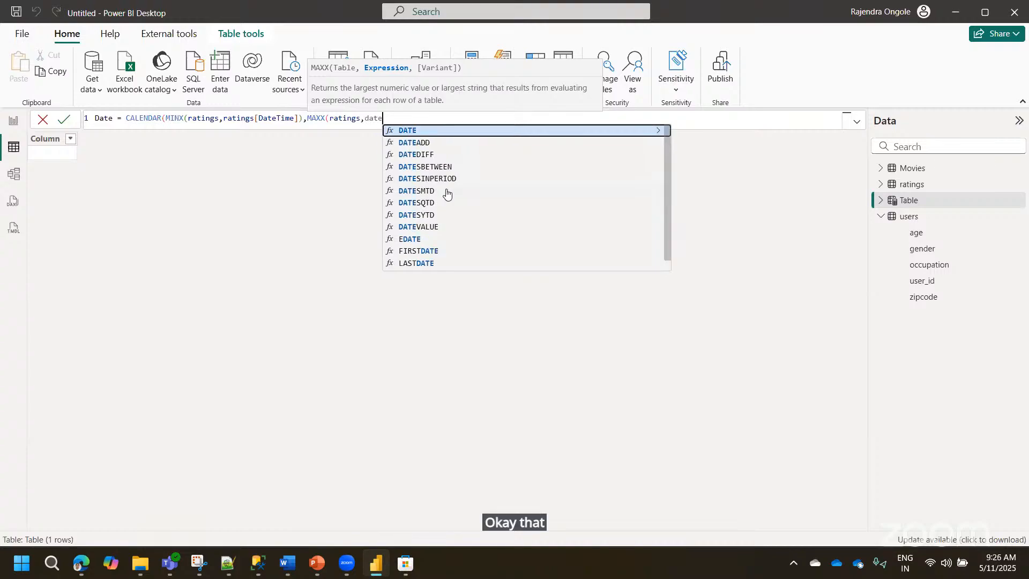
pyautogui.write('tim')
pyautogui.press('Tab')
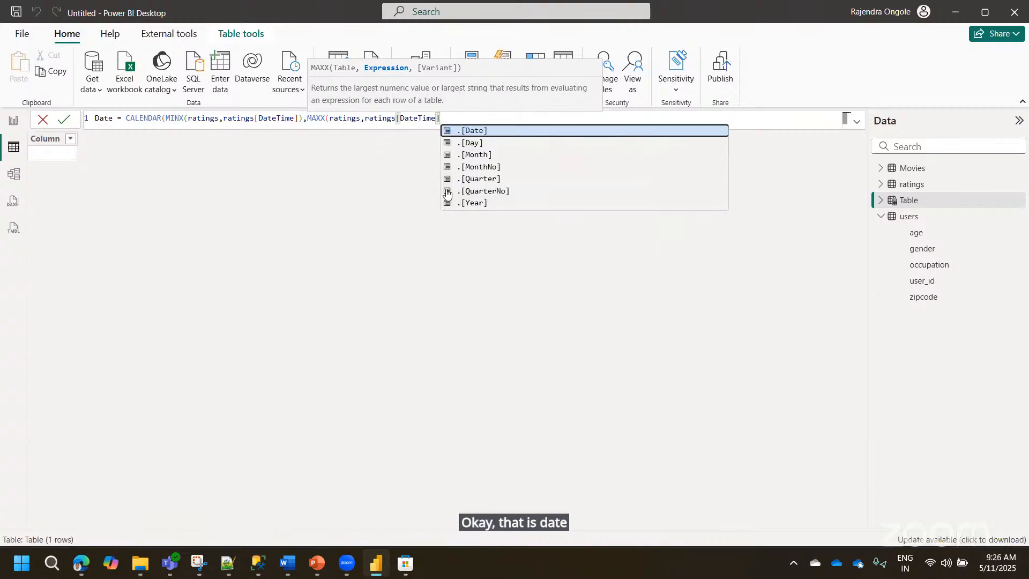
pyautogui.write(')')
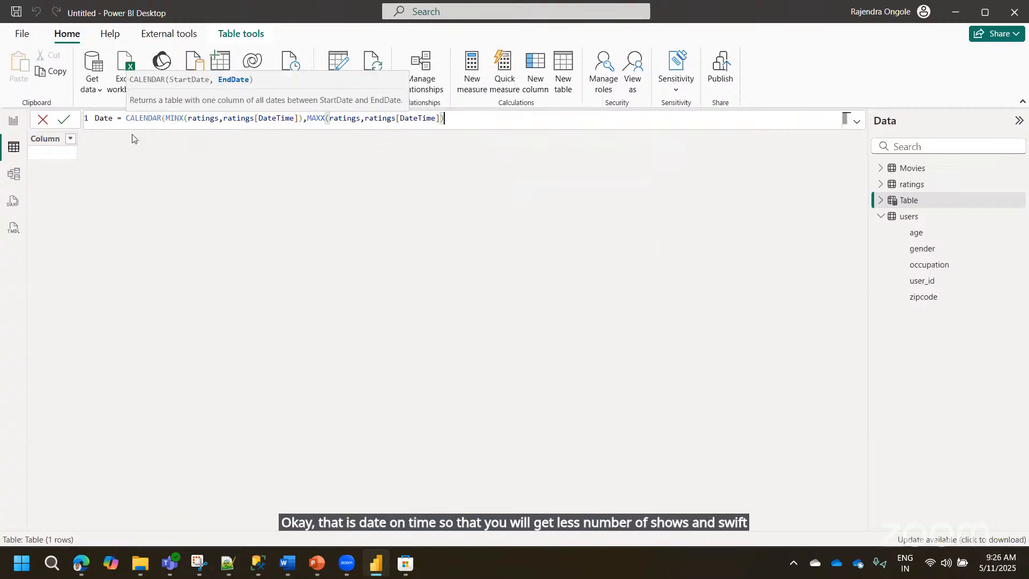
pyautogui.click(64, 119)
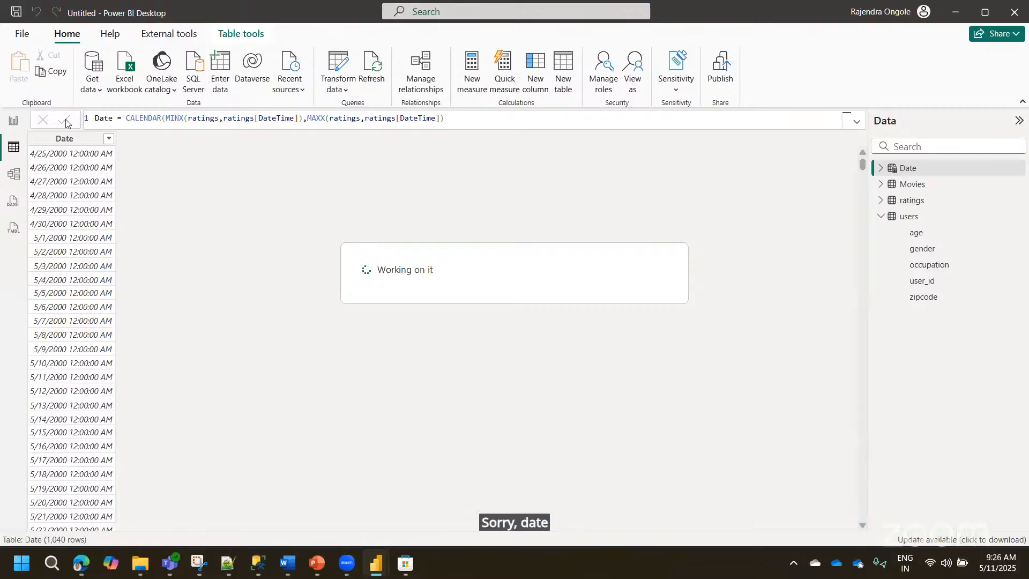
pyautogui.click(879, 170)
pyautogui.click(909, 184)
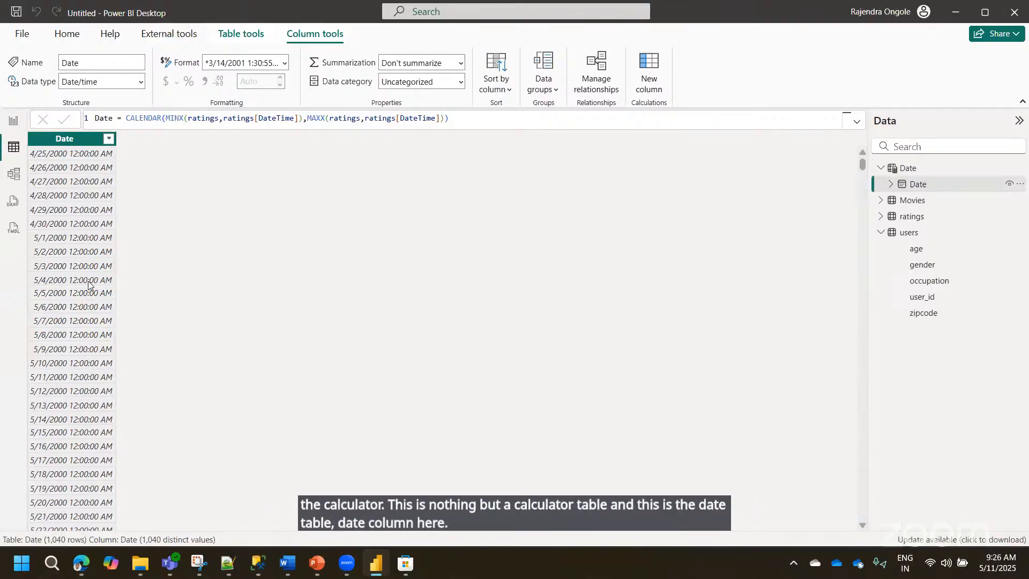
# - Open the model view and place the Date table beside the ratings table, below Movies
pyautogui.click(15, 180)
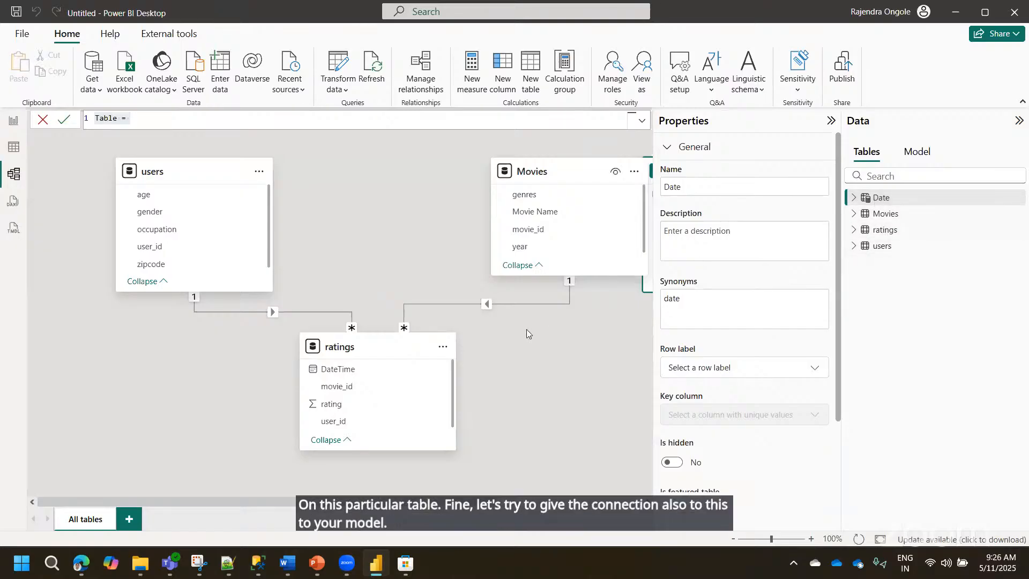
pyautogui.moveTo(398, 502); pyautogui.dragTo(530, 496)
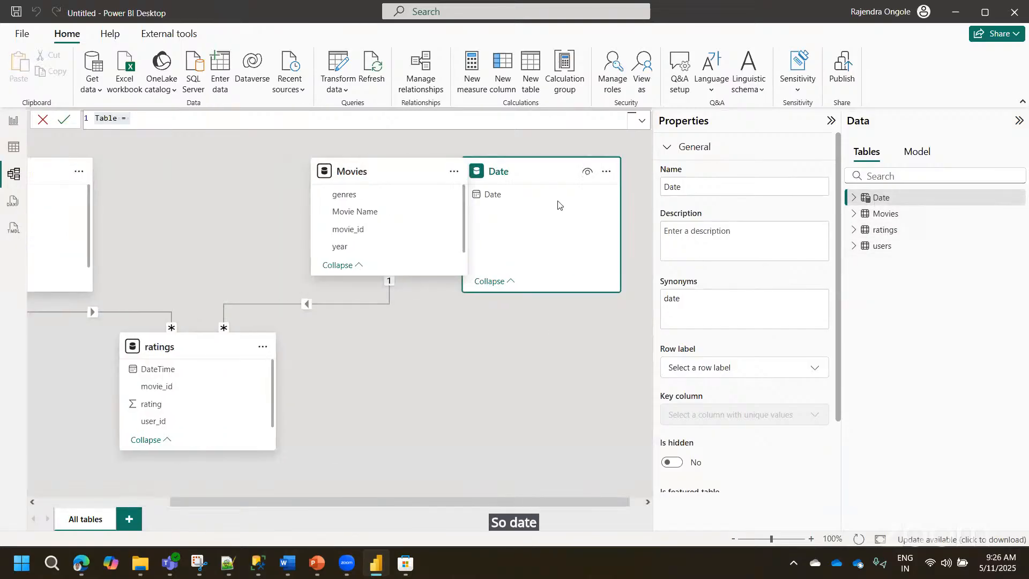
pyautogui.moveTo(547, 179); pyautogui.dragTo(534, 384)
# - Relate ratings[DateTime] to Date[Date] as an active many-to-one relationship with single cross-filter direction, and move the Date table clear of ratings
pyautogui.moveTo(346, 370); pyautogui.dragTo(504, 403)
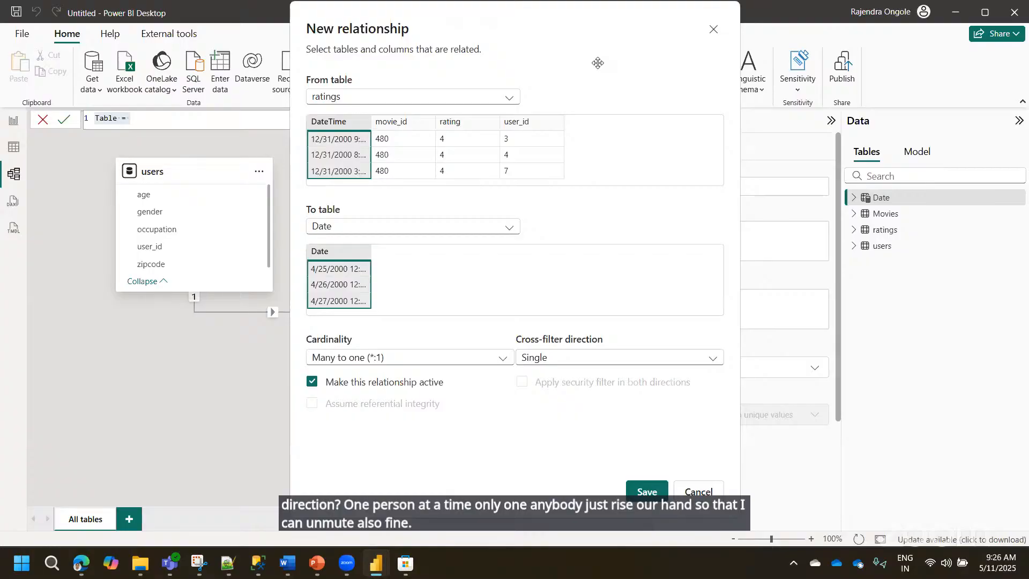
pyautogui.click(565, 359)
pyautogui.click(566, 359)
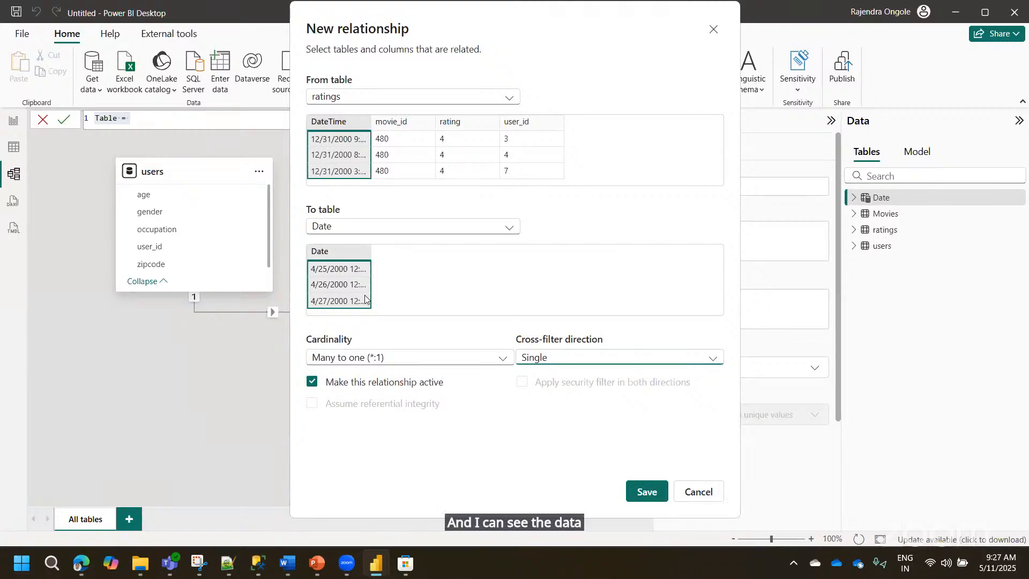
pyautogui.click(648, 492)
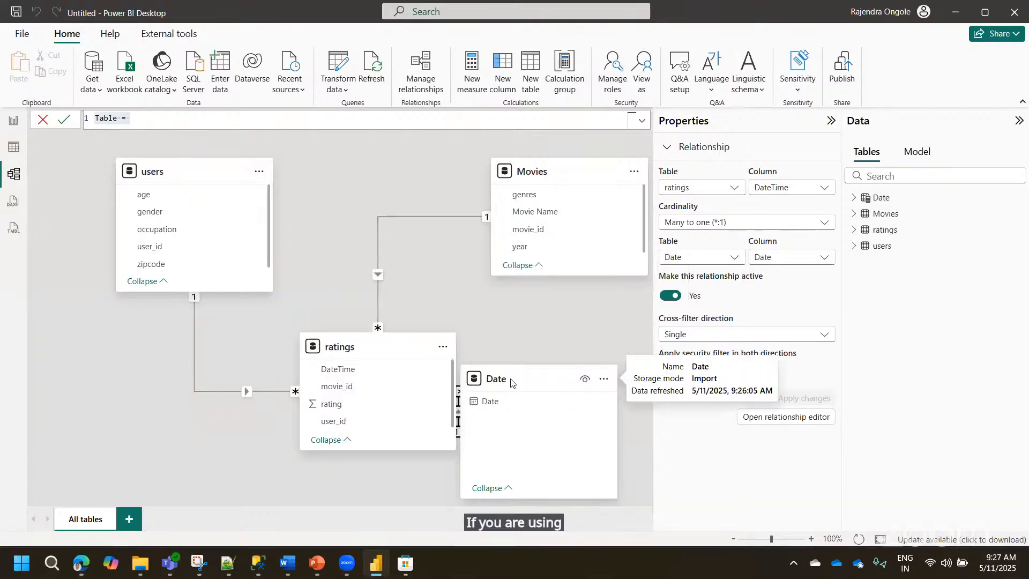
pyautogui.moveTo(512, 379); pyautogui.dragTo(581, 427)
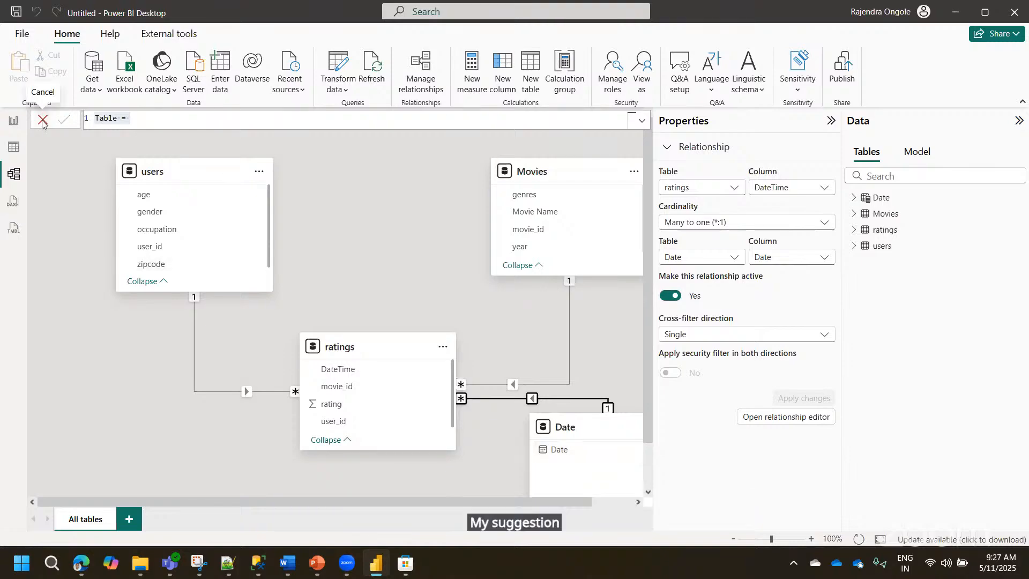
# - Open the settings of the ratings-to-Date relationship to examine its cross-filter direction, and leave without saving
pyautogui.click(550, 400)
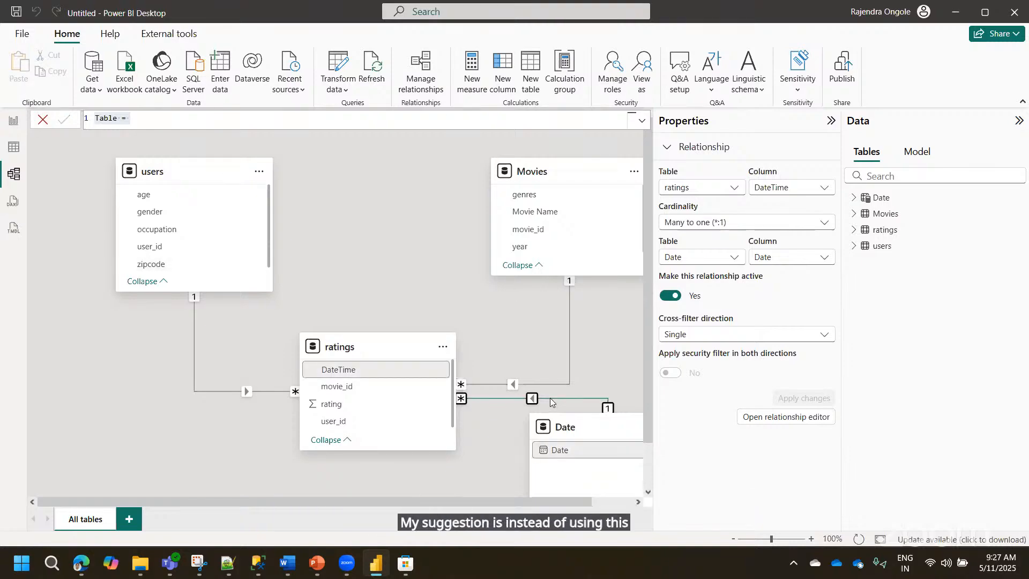
pyautogui.click(787, 416)
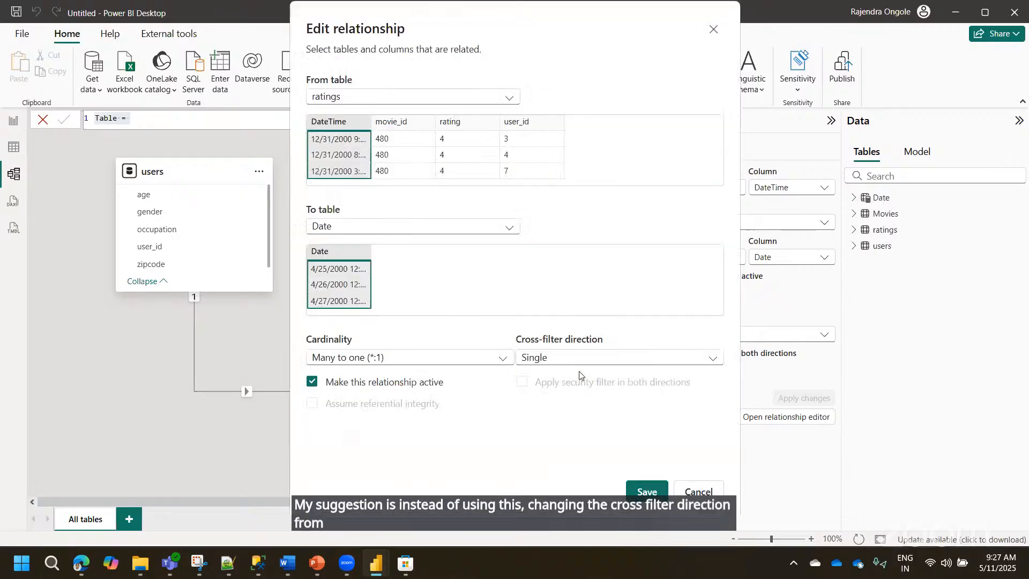
pyautogui.click(710, 493)
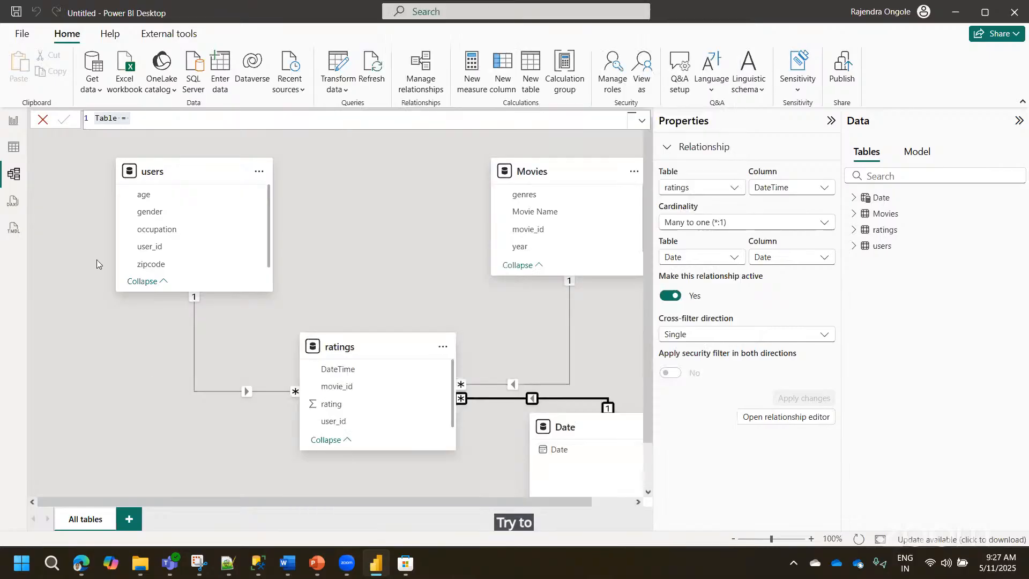
# - Discard the leftover empty table formula and rearrange the ratings and Date tables in the model diagram
pyautogui.click(43, 119)
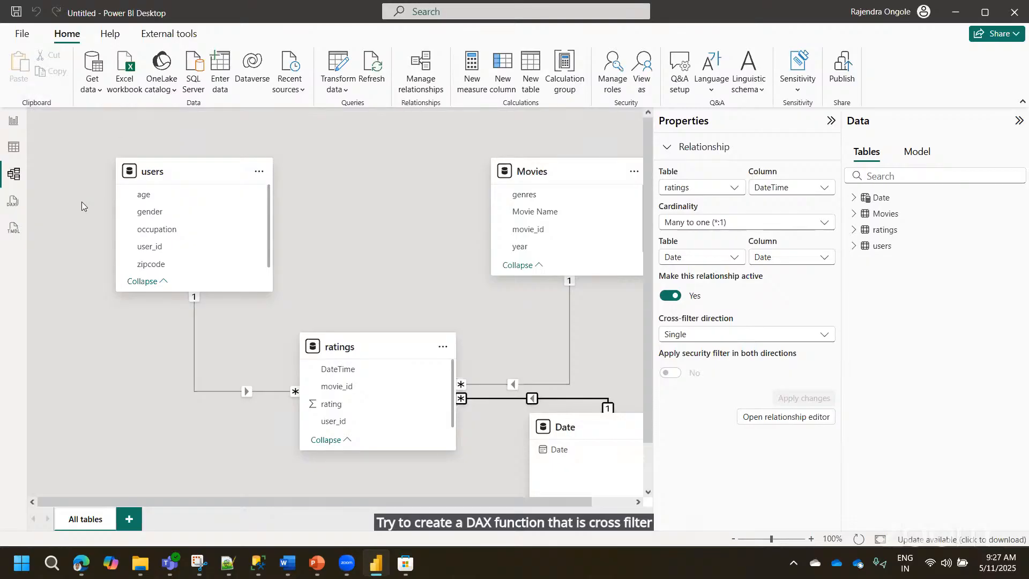
pyautogui.scroll(-1, 368, 303)
pyautogui.moveTo(371, 291); pyautogui.dragTo(374, 270)
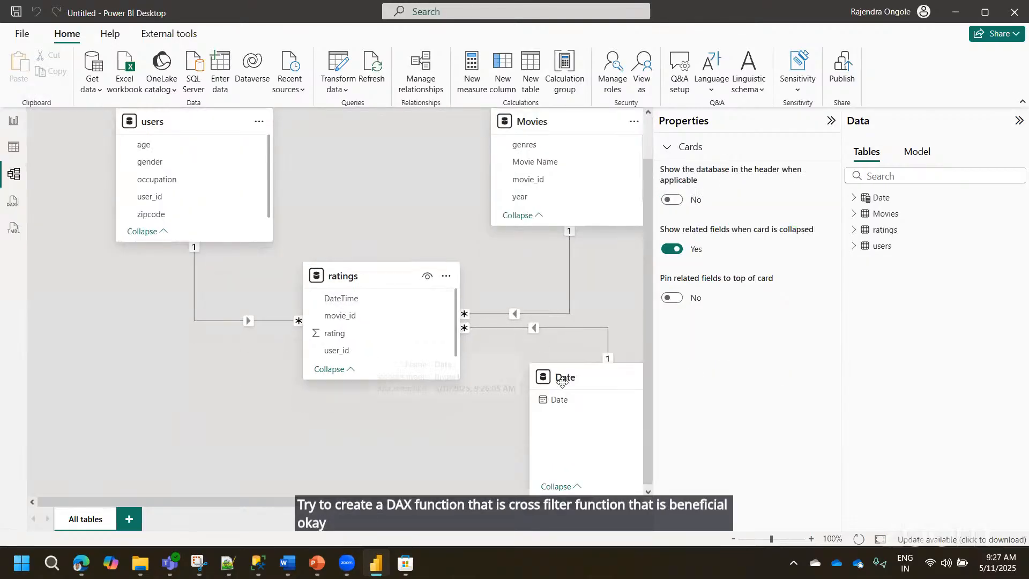
pyautogui.moveTo(562, 384); pyautogui.dragTo(513, 426)
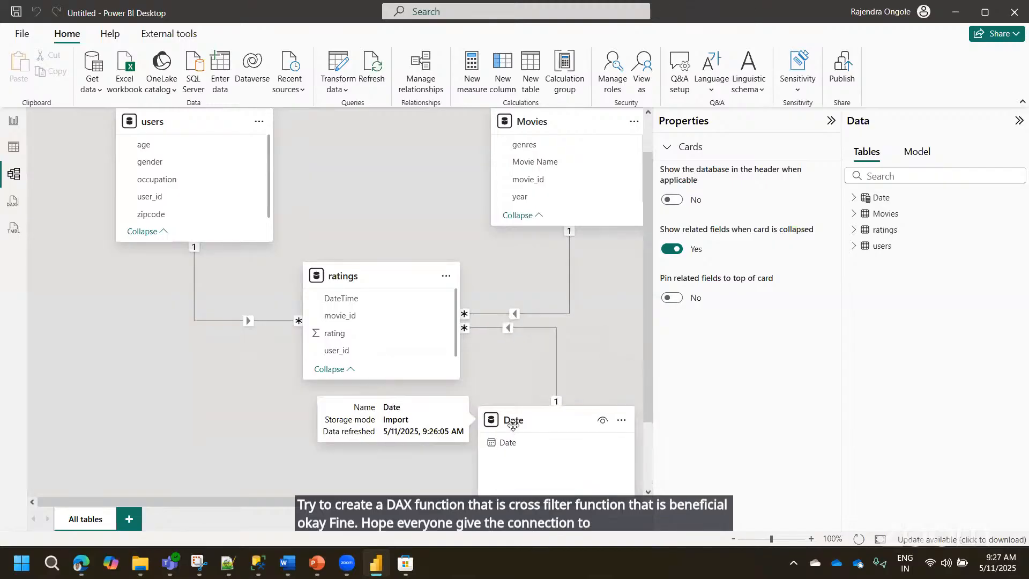
pyautogui.moveTo(335, 292); pyautogui.dragTo(320, 301)
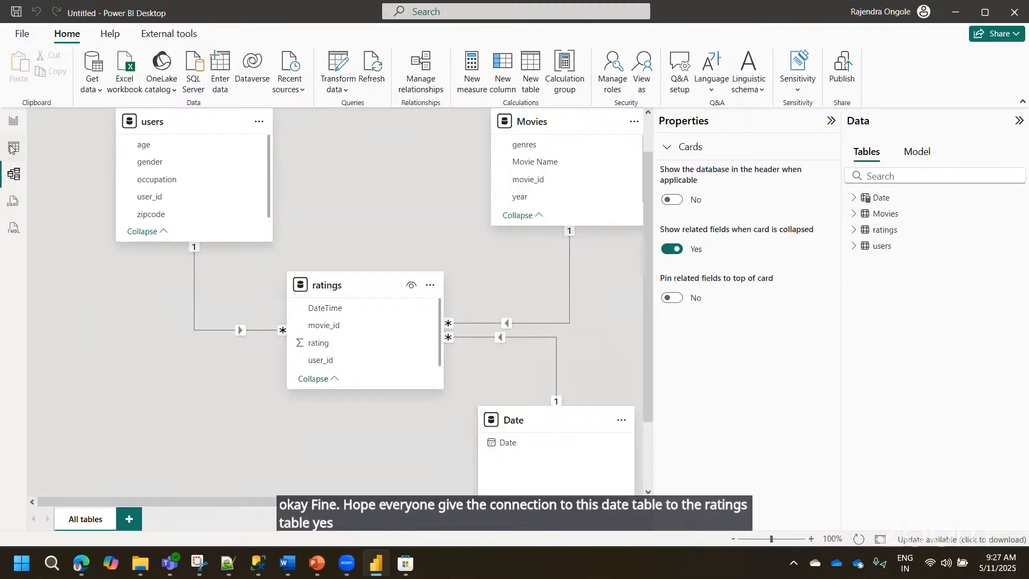
# - Examine the Date table's data and the cross-filter settings of its relationship with ratings in the model
pyautogui.click(12, 148)
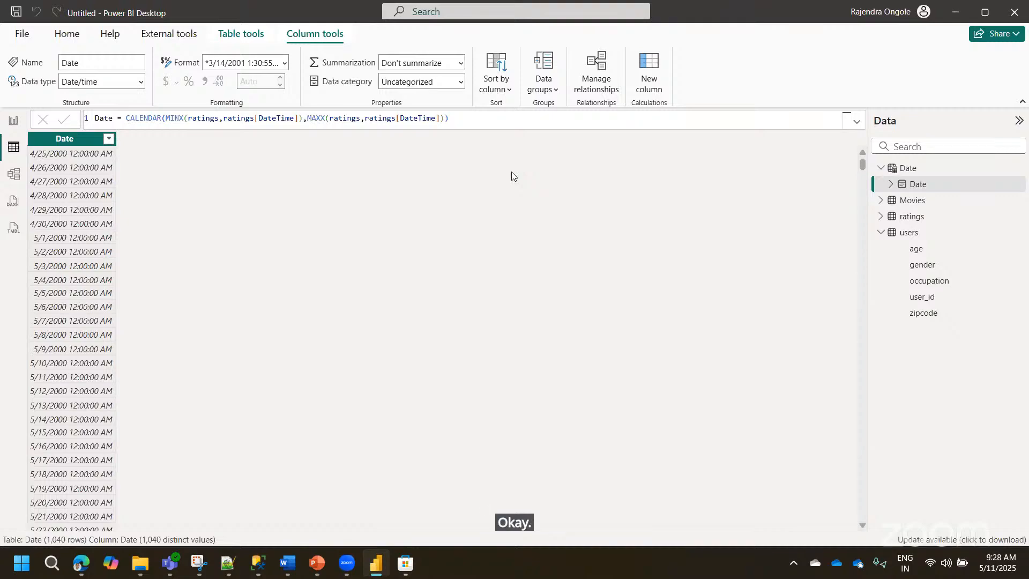
pyautogui.click(12, 174)
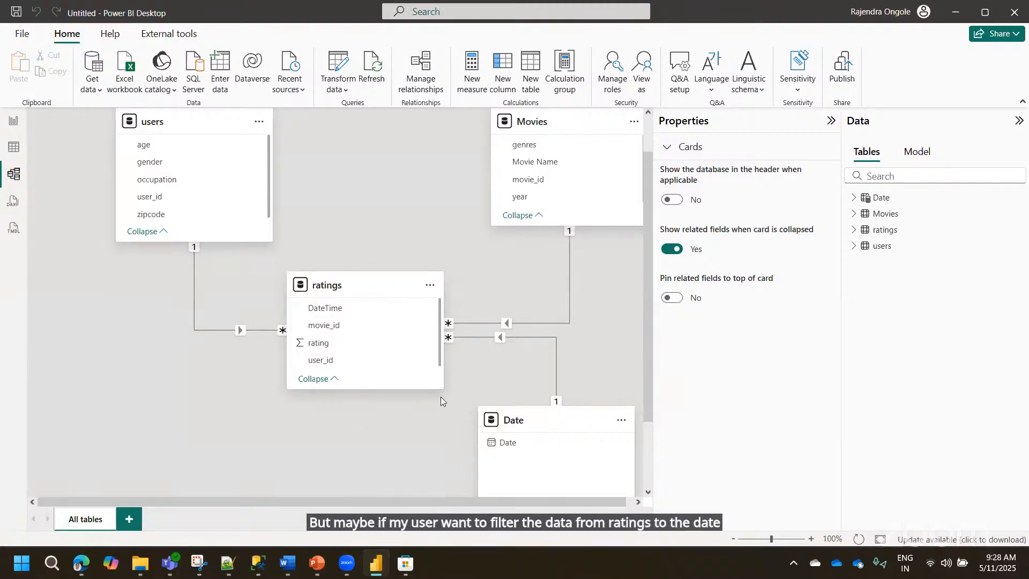
pyautogui.doubleClick(476, 341)
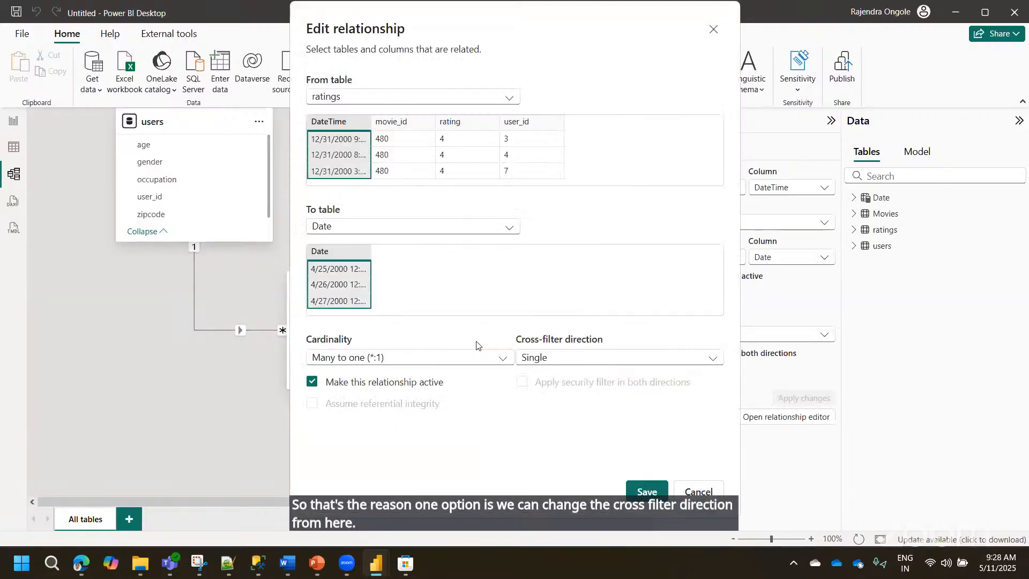
pyautogui.click(695, 492)
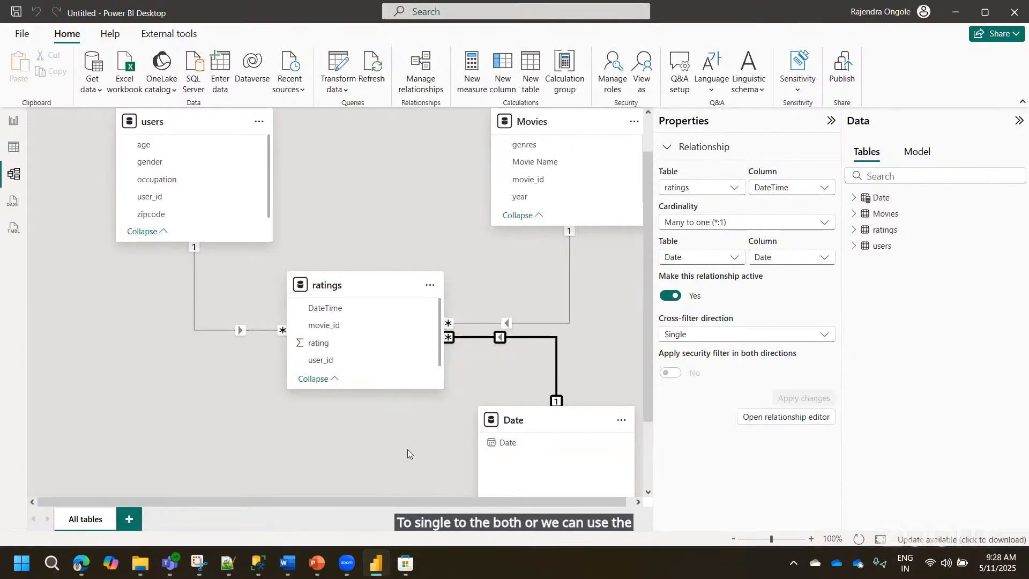
pyautogui.click(14, 149)
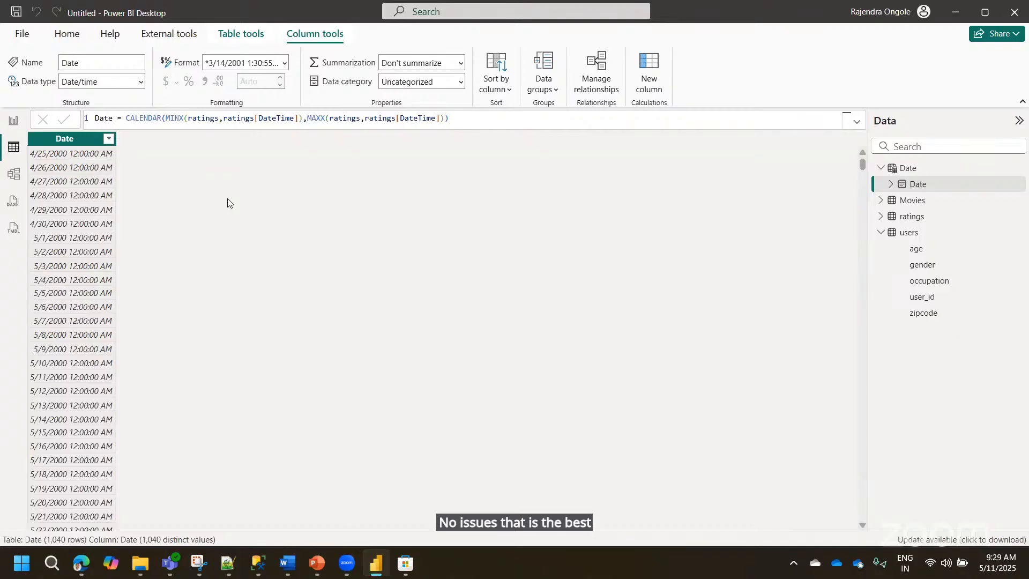
pyautogui.click(14, 174)
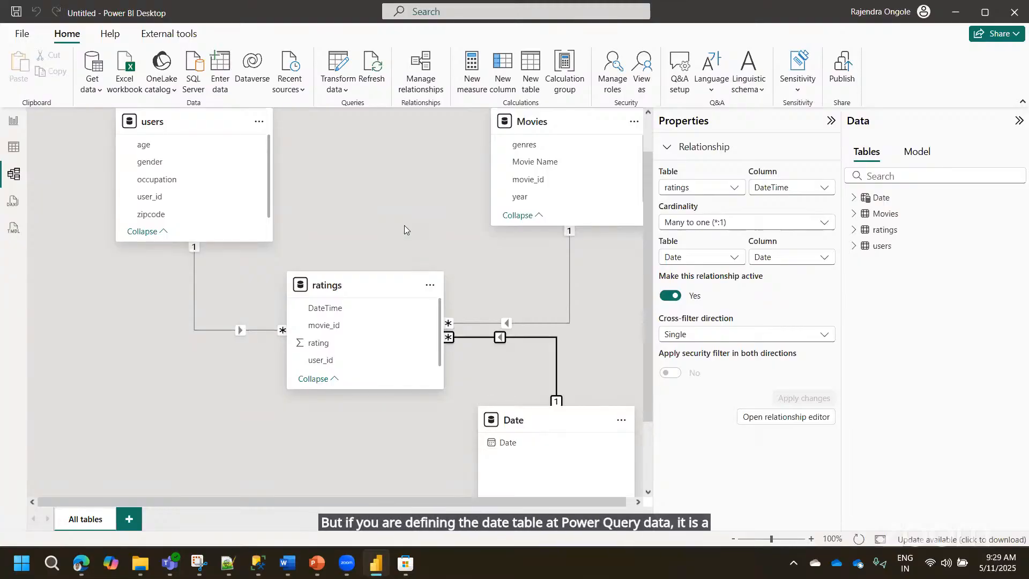
# - Try extra commas after and inside the Date formula's MINX function to inspect the available arguments, removing each one
pyautogui.click(14, 147)
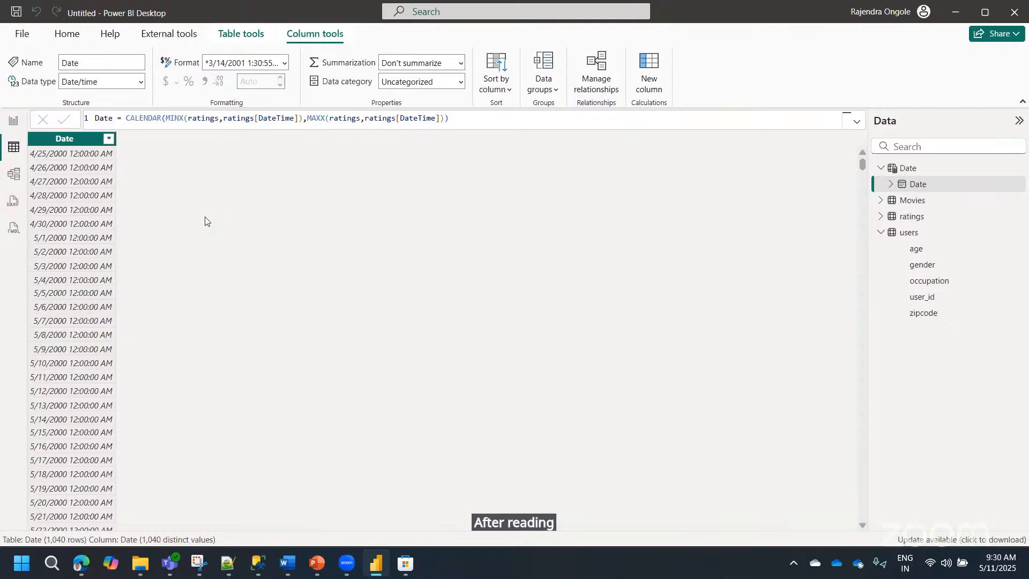
pyautogui.click(307, 119)
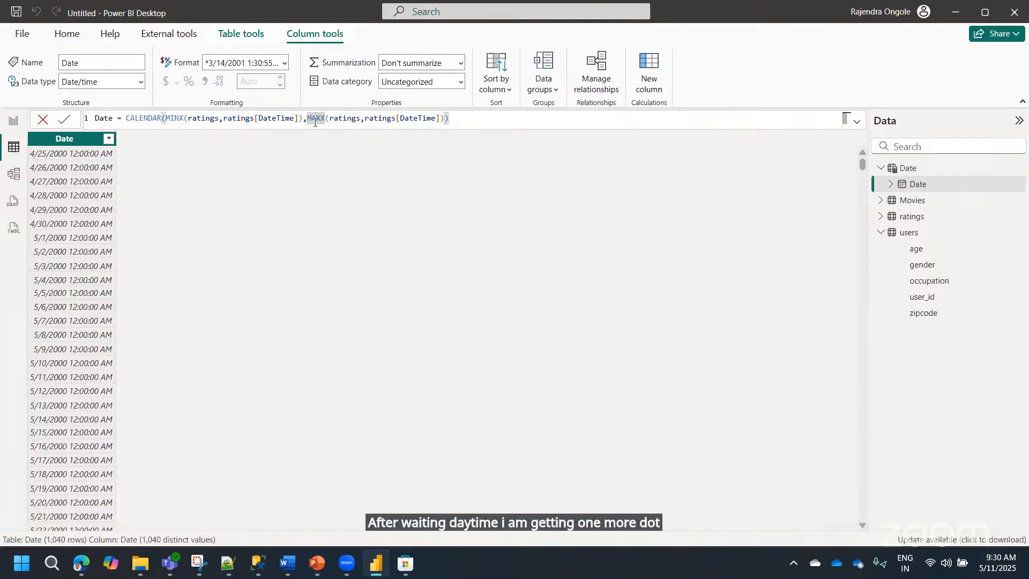
pyautogui.click(301, 119)
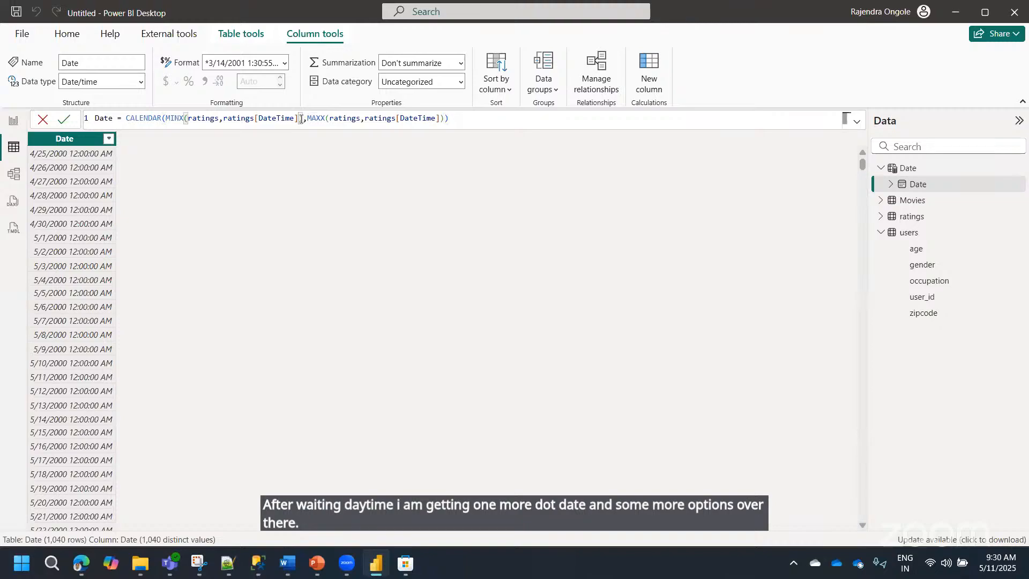
pyautogui.write(',')
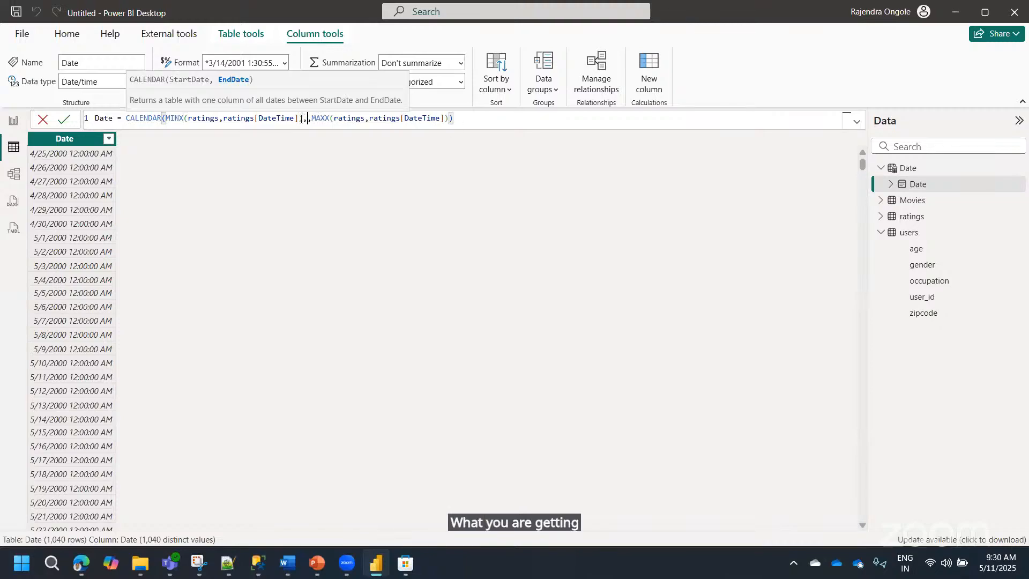
pyautogui.press('BackSpace')
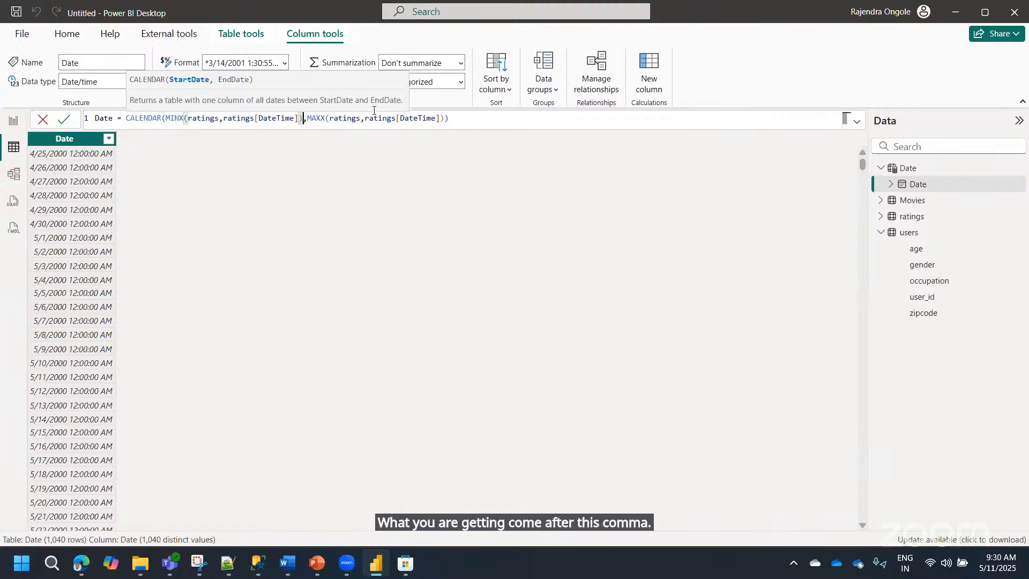
pyautogui.click(300, 117)
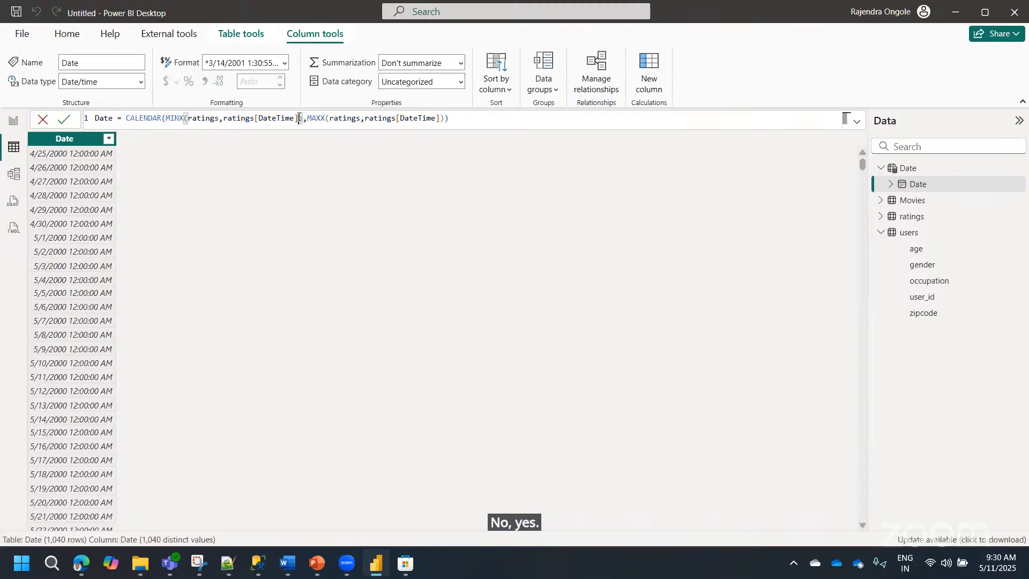
pyautogui.write(')')
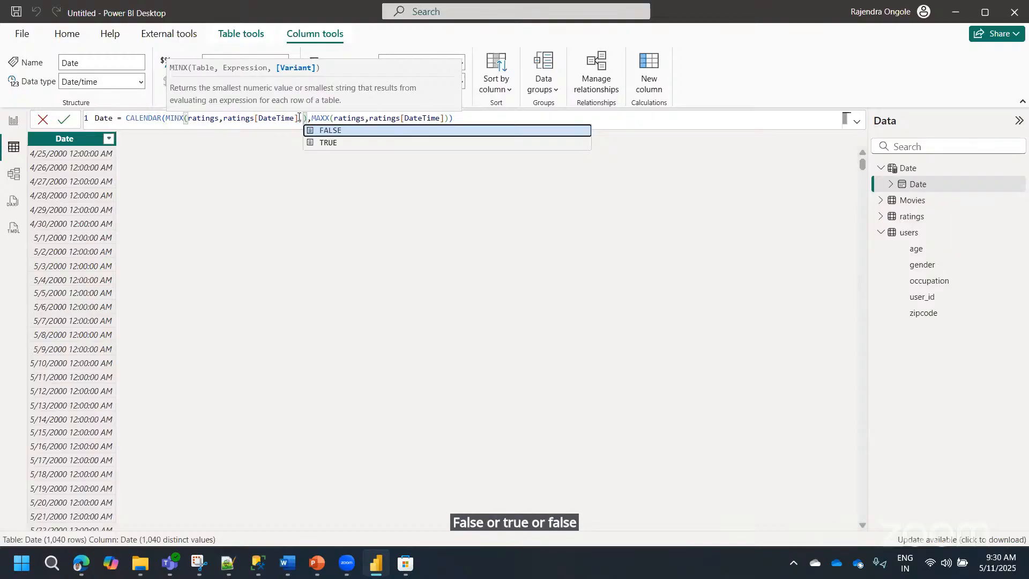
pyautogui.press('BackSpace')
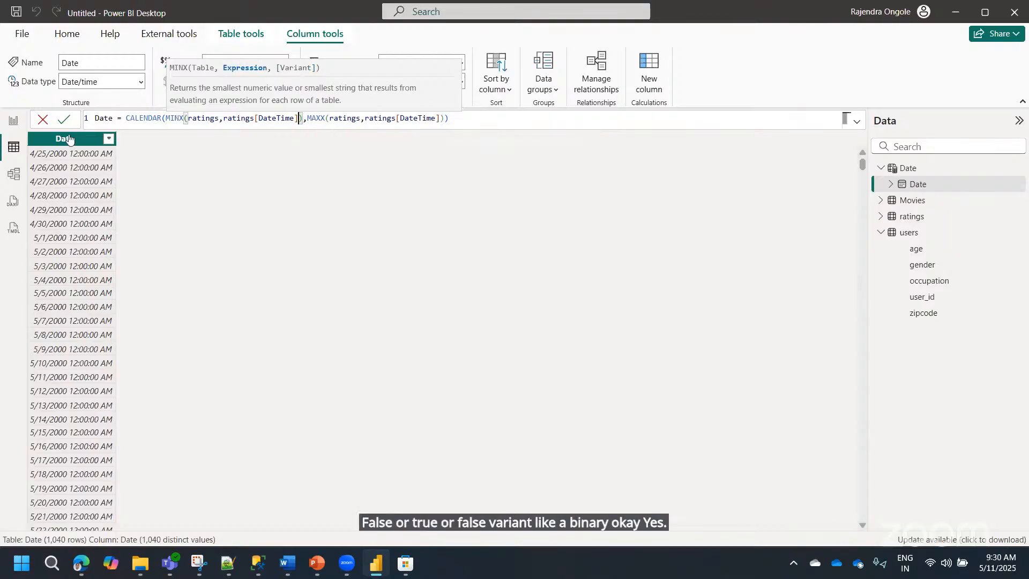
# - Commit the Date formula and try a period after the DateTime references in MINX and MAXX to inspect suggestions, removing each one
pyautogui.click(61, 121)
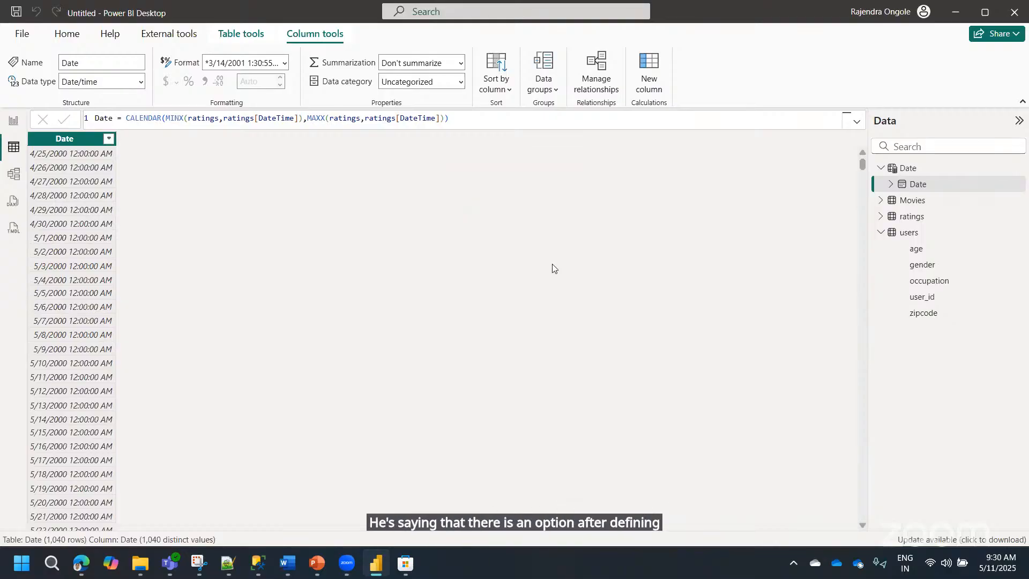
pyautogui.click(223, 120)
pyautogui.scroll(3, 223, 123)
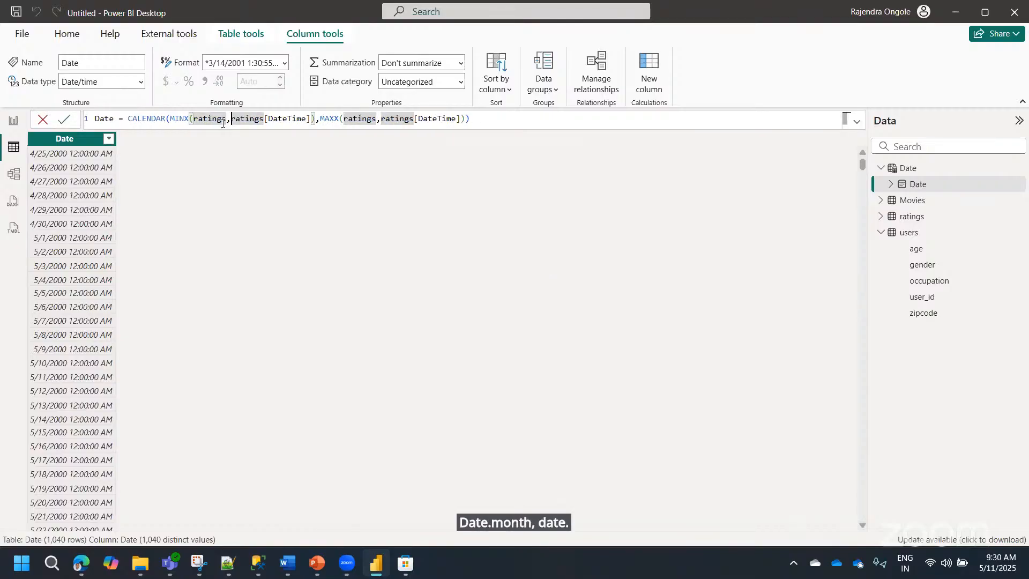
pyautogui.click(280, 120)
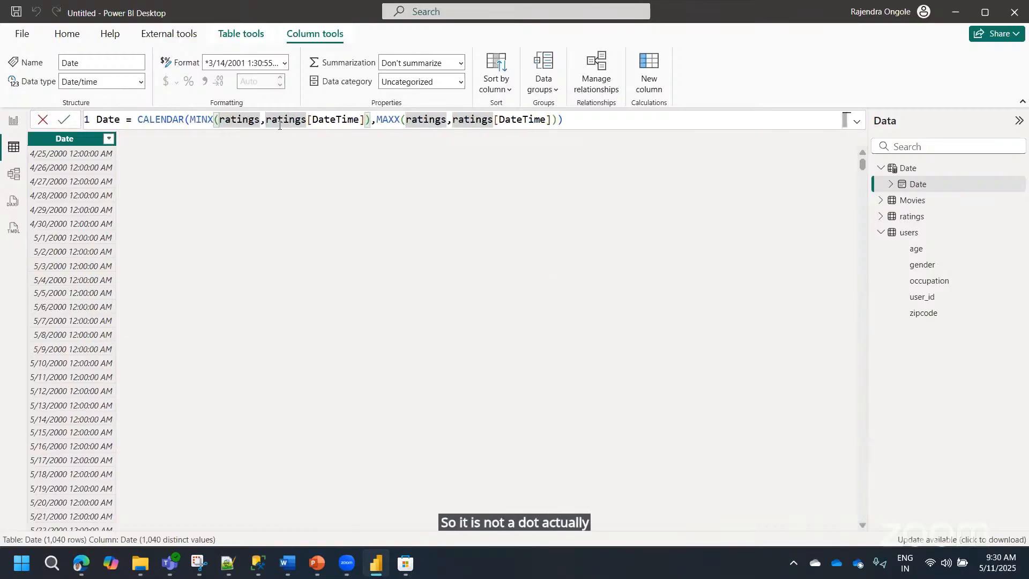
pyautogui.click(367, 122)
pyautogui.write('.')
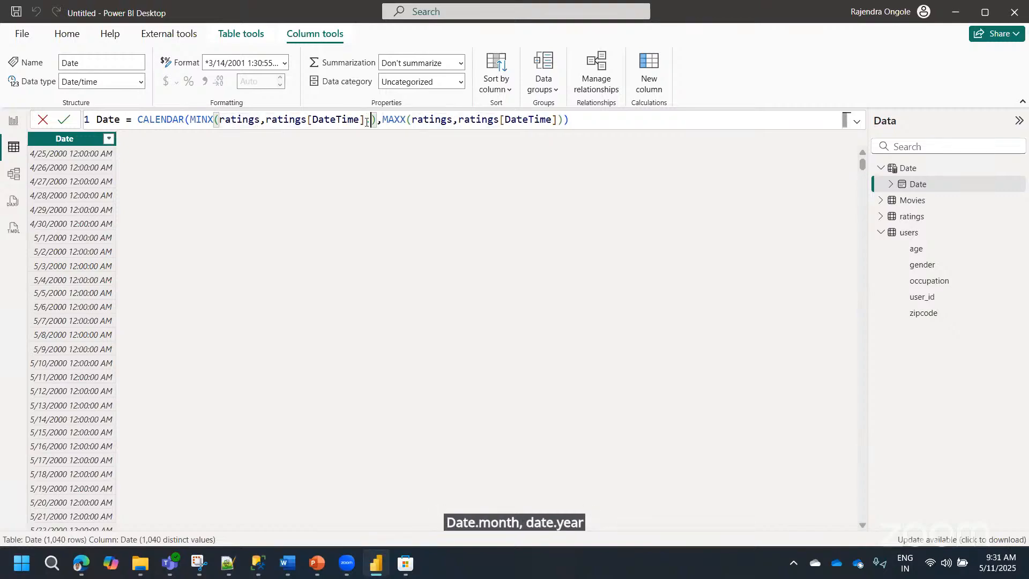
pyautogui.press('BackSpace')
pyautogui.click(552, 120)
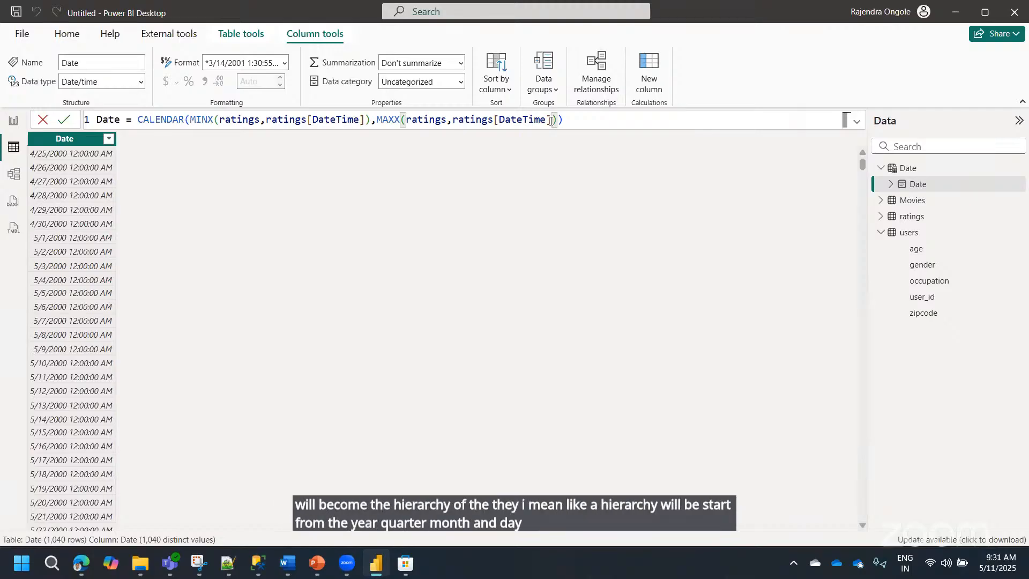
pyautogui.write(',')
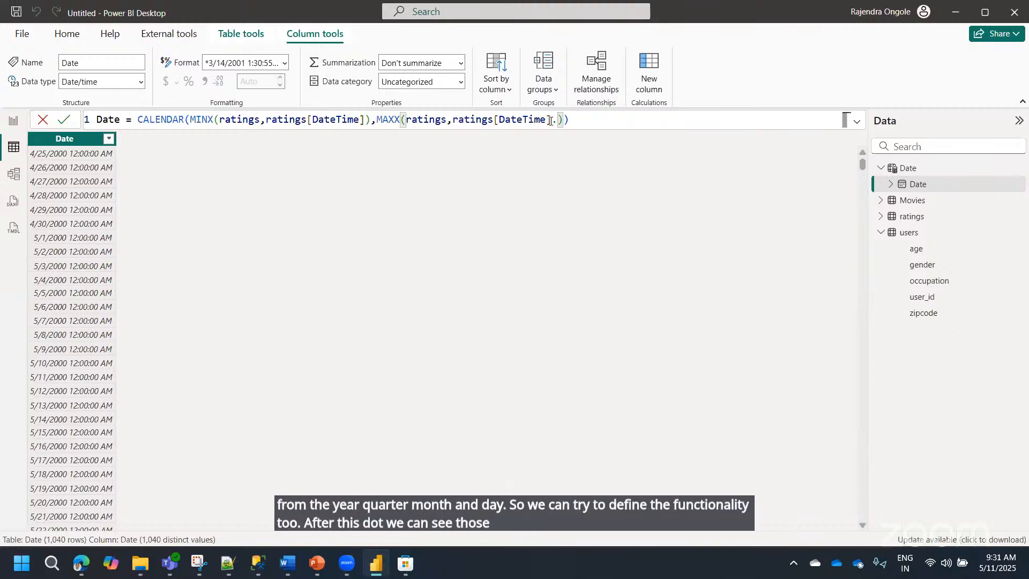
pyautogui.press('BackSpace')
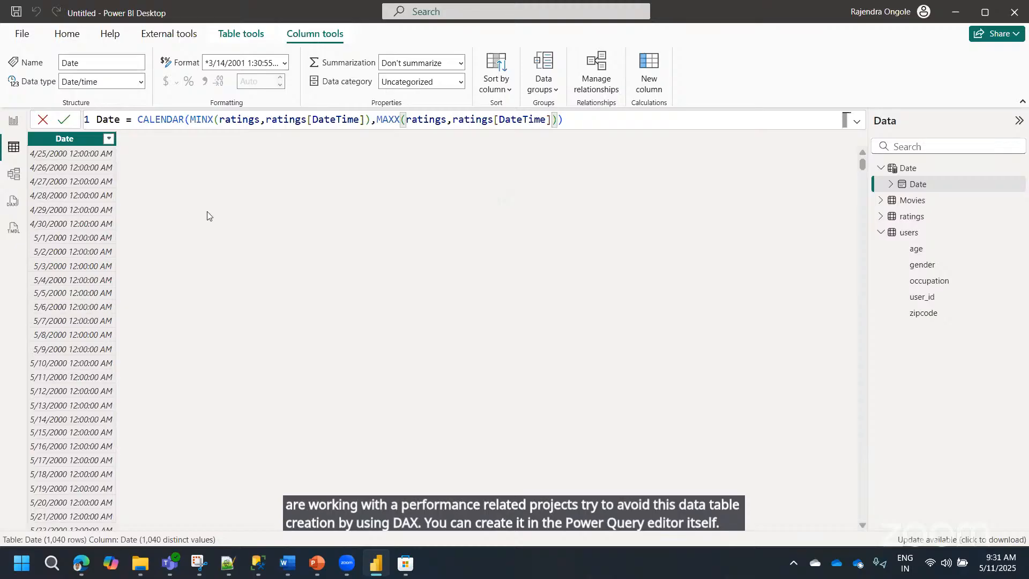
# - Return to the Date table's data from the model and select its entire CALENDAR formula for copying
pyautogui.click(14, 173)
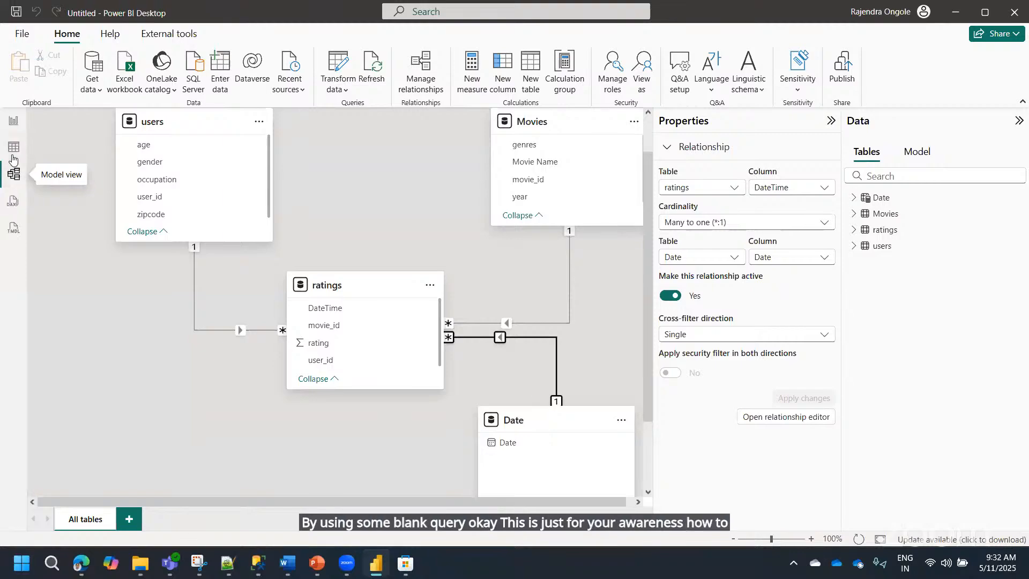
pyautogui.click(14, 153)
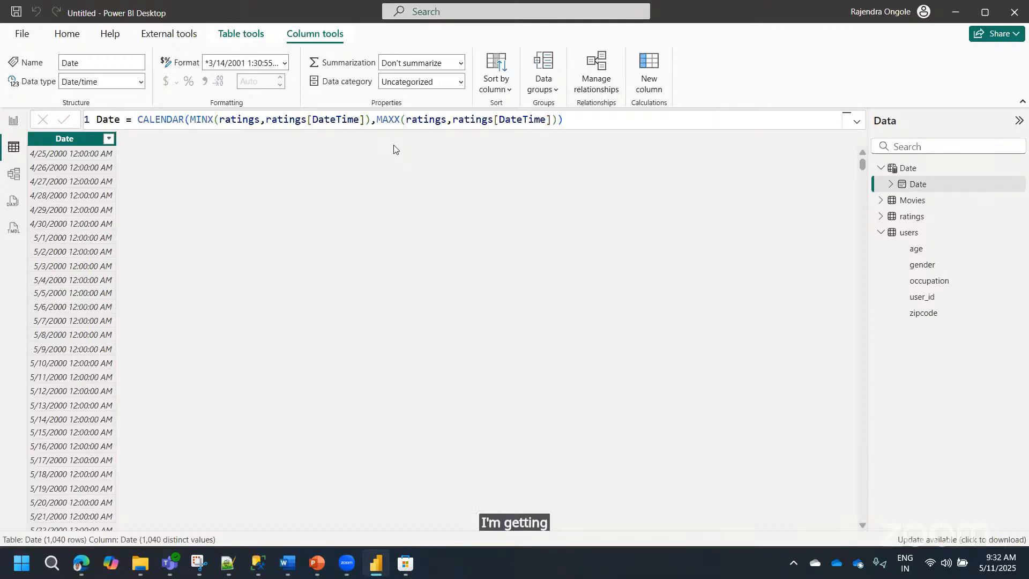
pyautogui.click(522, 121)
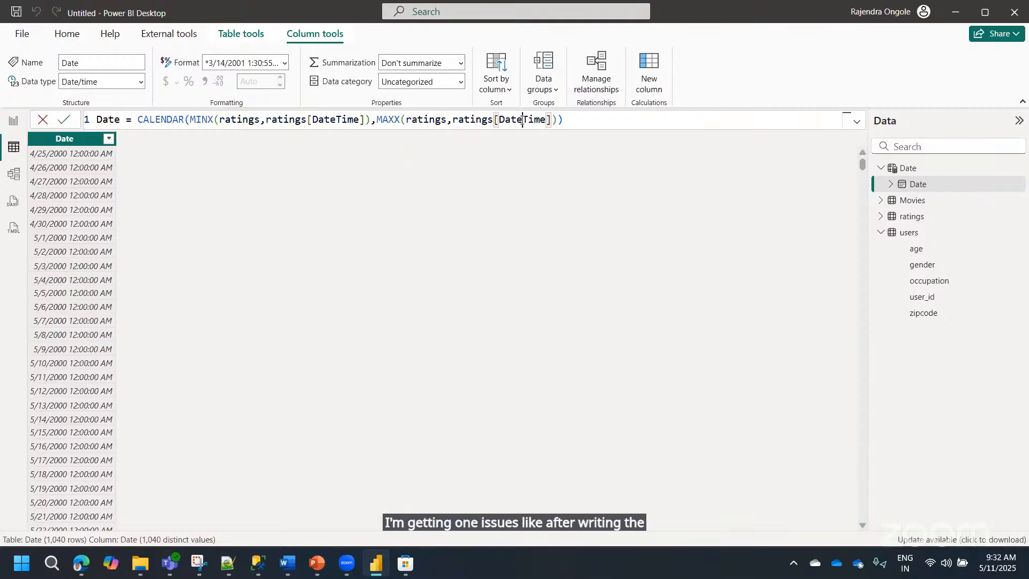
pyautogui.hotkey('ctrl', 'a')
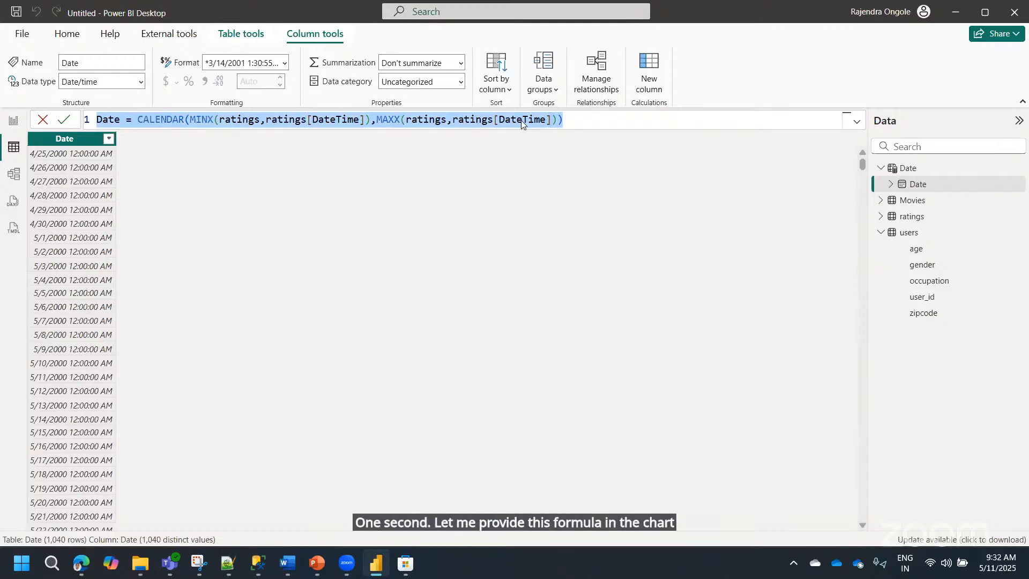
pyautogui.click(674, 299)
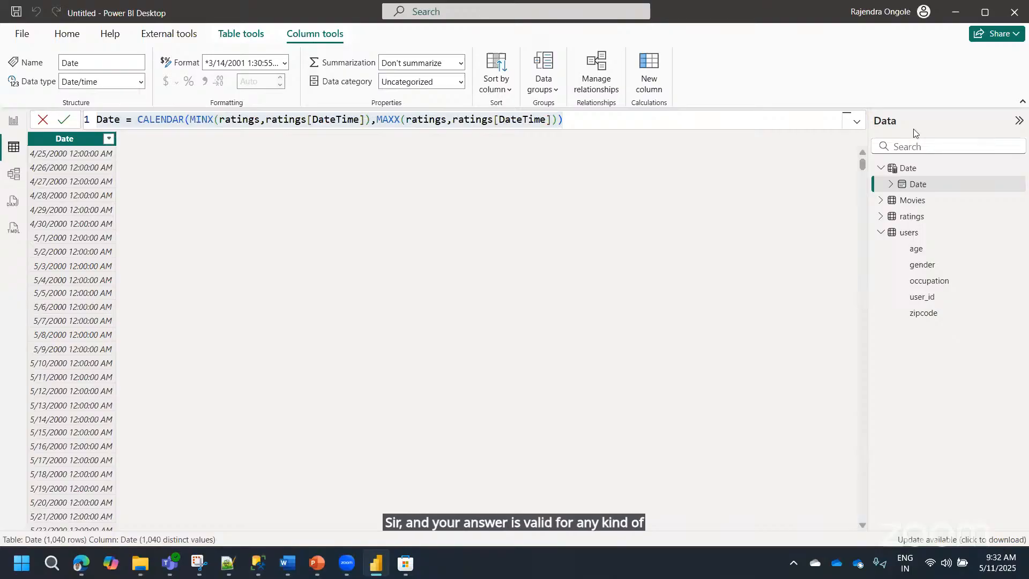
pyautogui.click(287, 188)
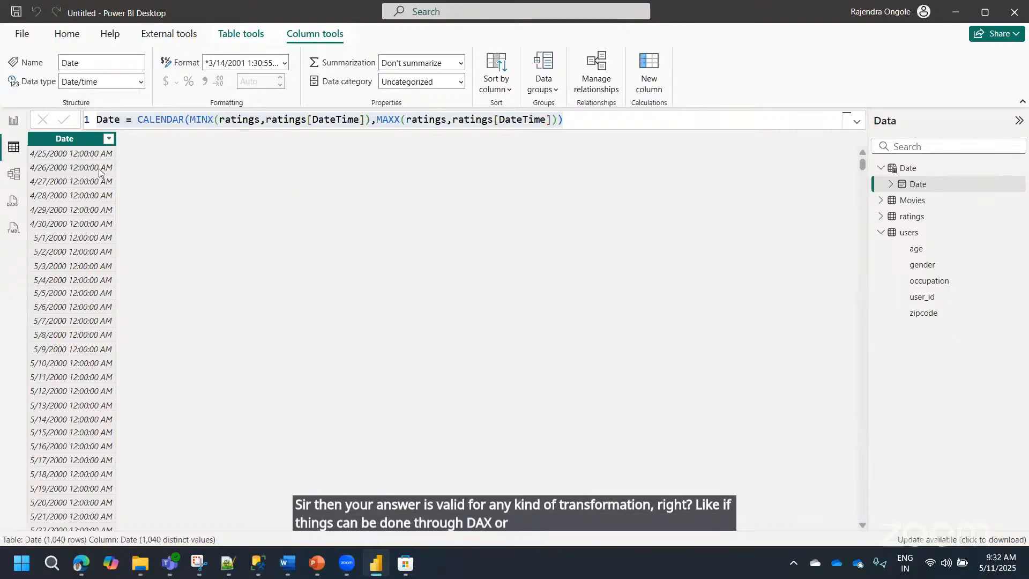
# - Open the Power Query Editor and close it again, and compare the data type and format of ratings' DateTime column and the Date column
pyautogui.click(13, 122)
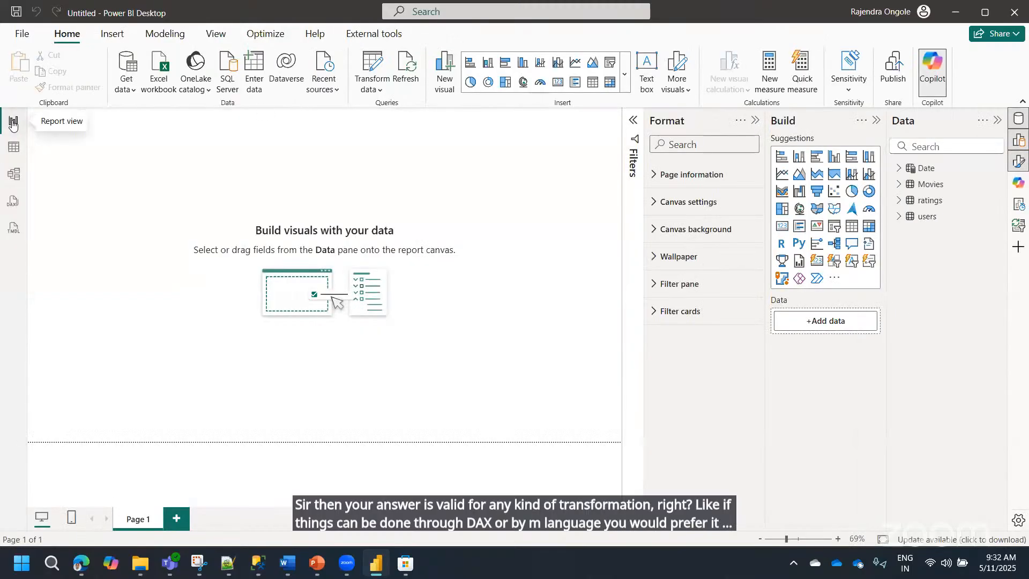
pyautogui.click(14, 148)
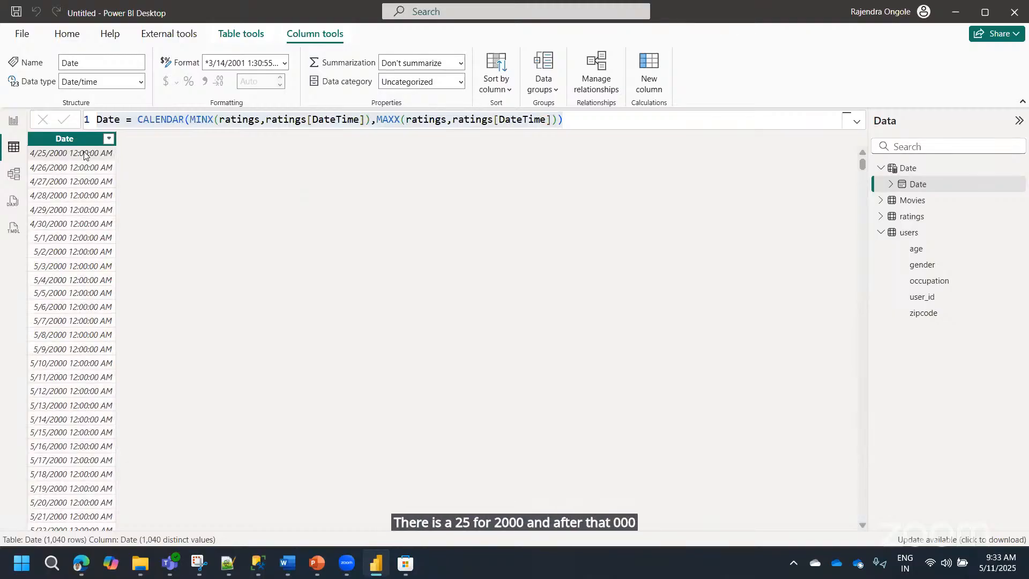
pyautogui.click(912, 216)
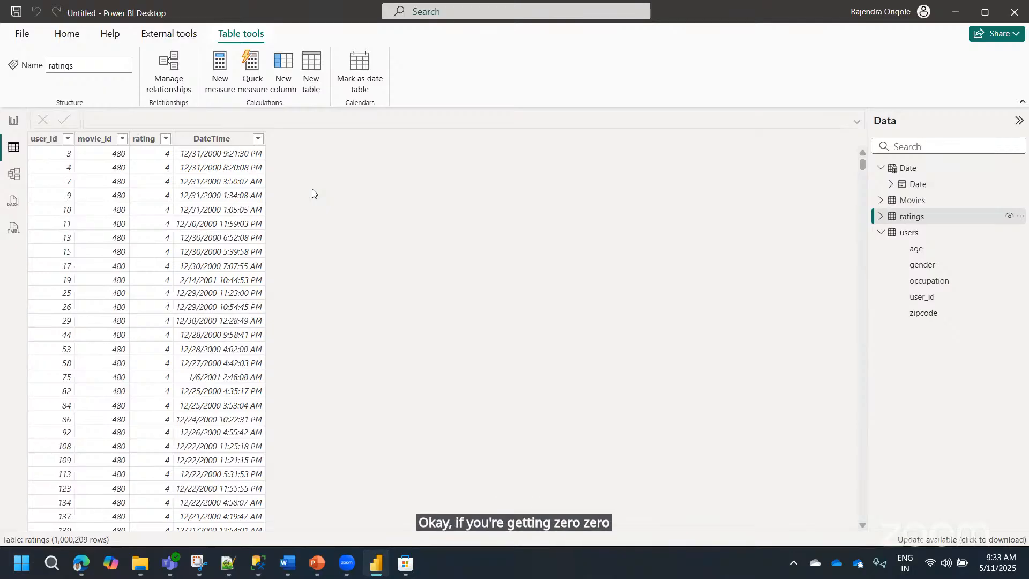
pyautogui.click(68, 33)
pyautogui.click(339, 67)
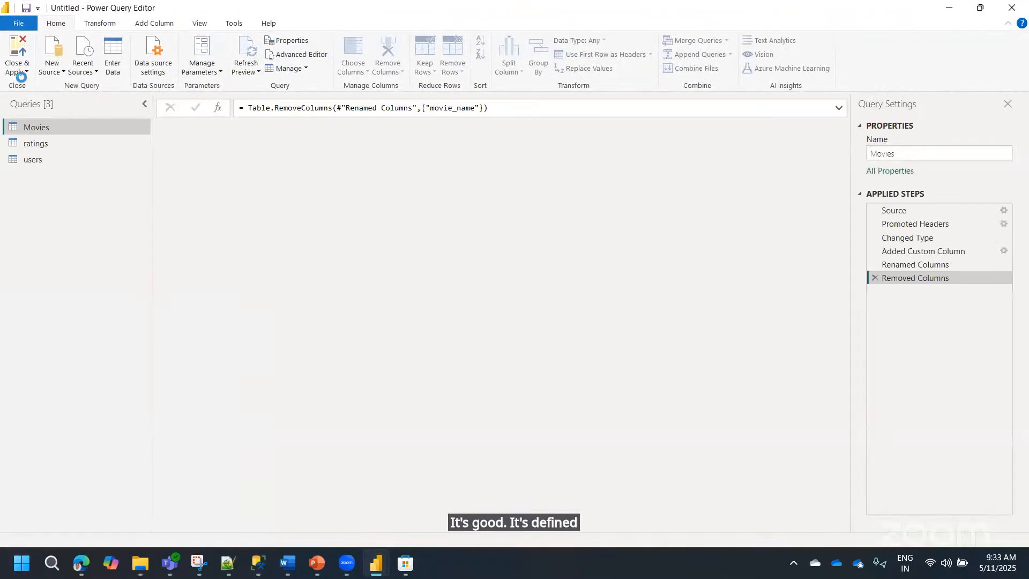
pyautogui.click(21, 73)
pyautogui.click(45, 85)
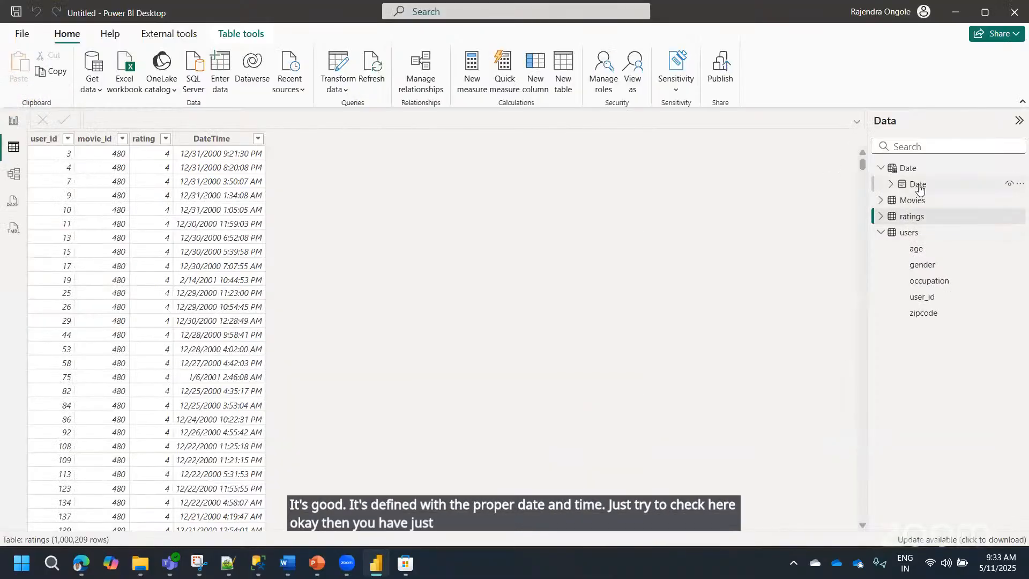
pyautogui.click(220, 139)
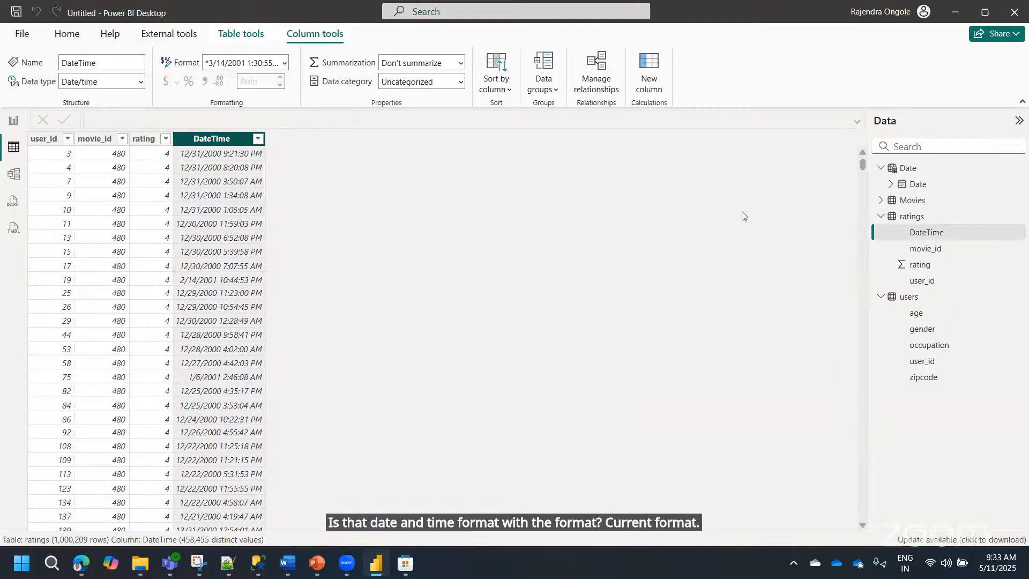
pyautogui.click(916, 184)
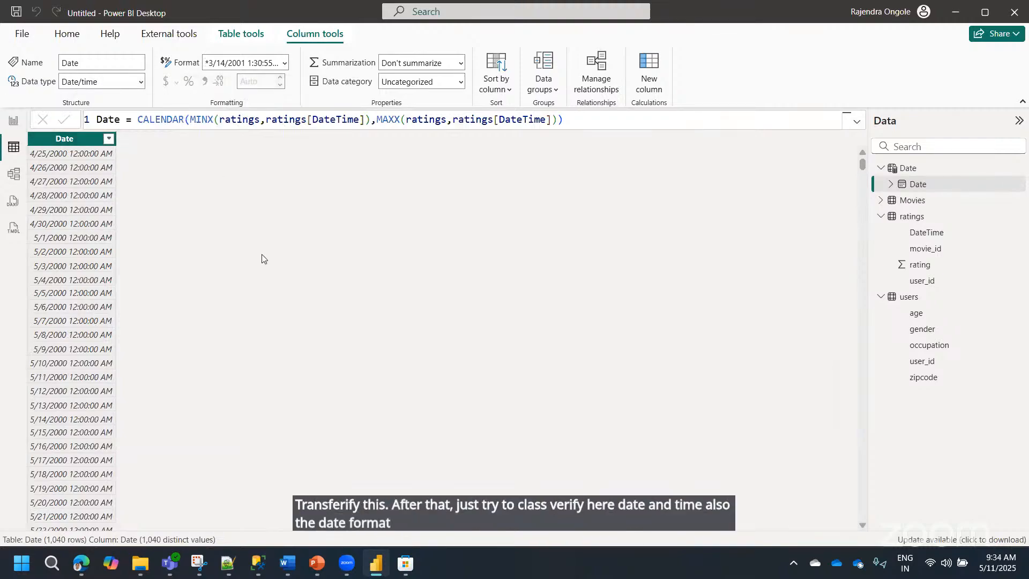
# - Shift the ratings table slightly in the model diagram and select its relationship with the Date table
pyautogui.click(13, 122)
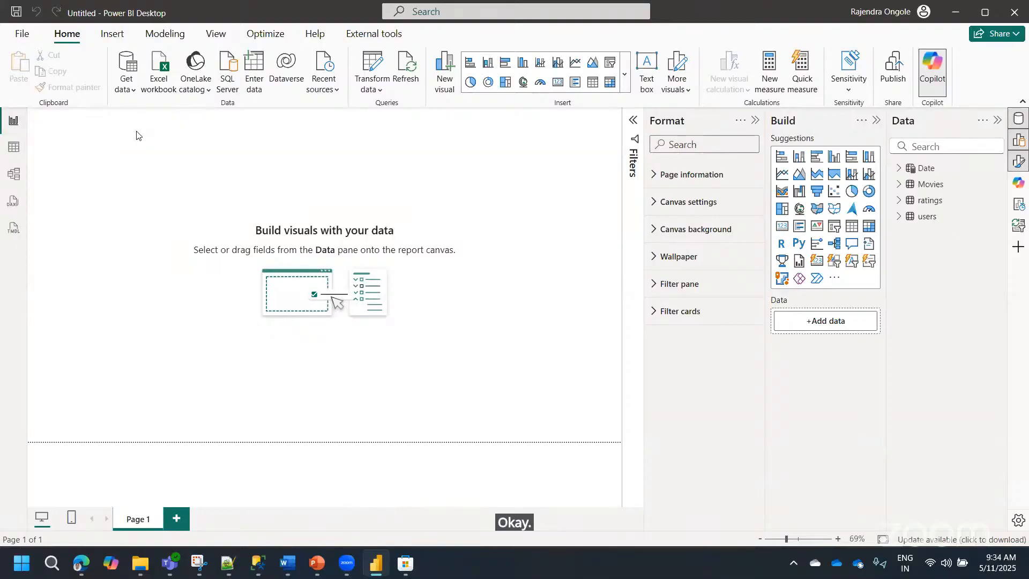
pyautogui.click(13, 174)
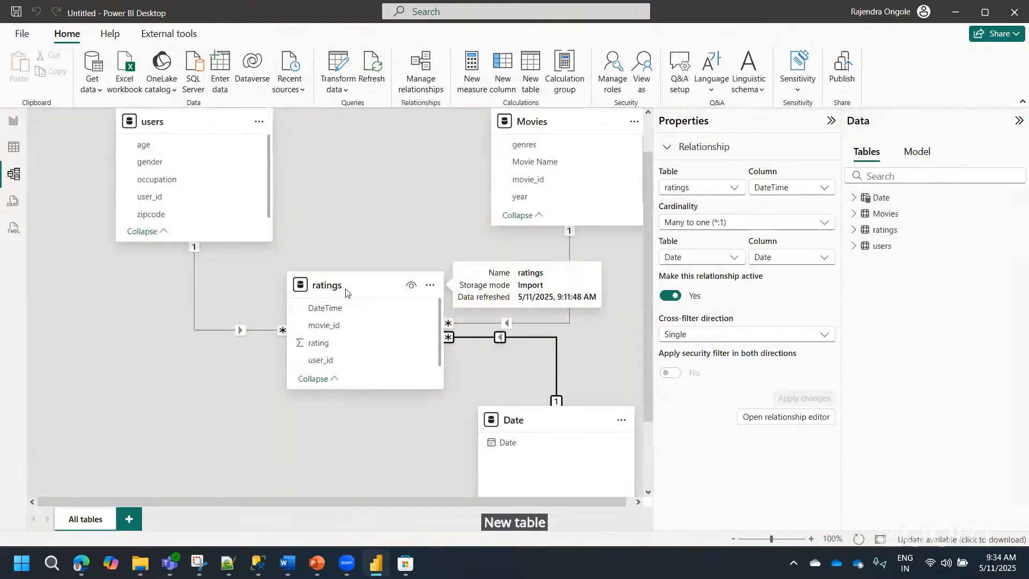
pyautogui.moveTo(345, 292); pyautogui.dragTo(321, 278)
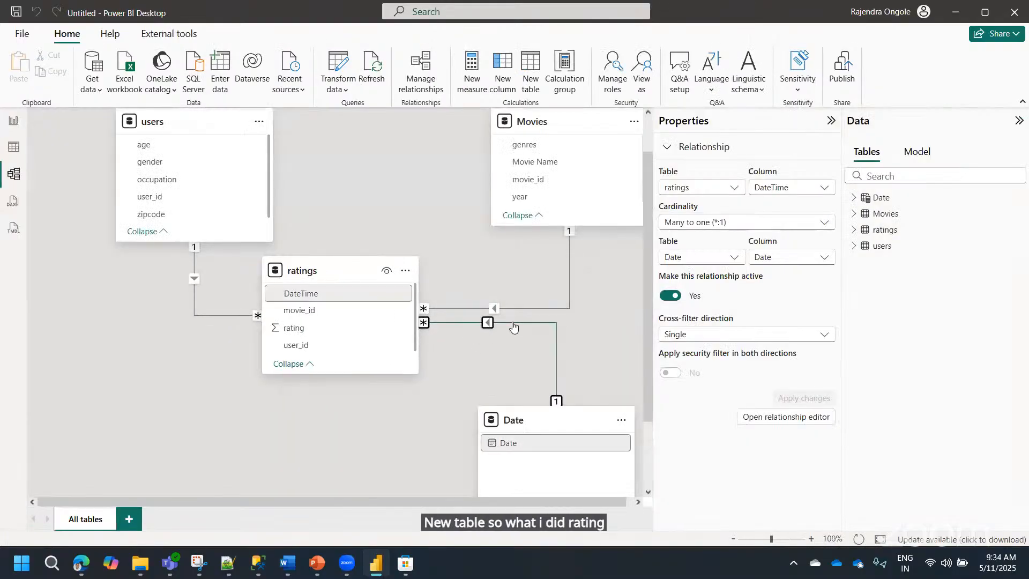
pyautogui.click(544, 322)
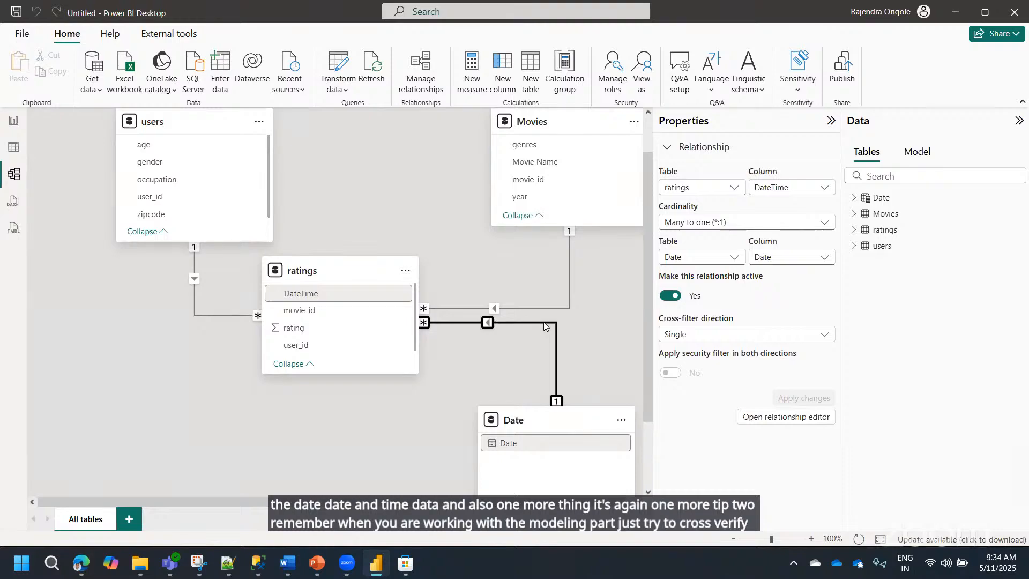
# - Check the data types of the Date and ratings DateTime columns, and examine the users-to-ratings relationship in the model
pyautogui.click(13, 147)
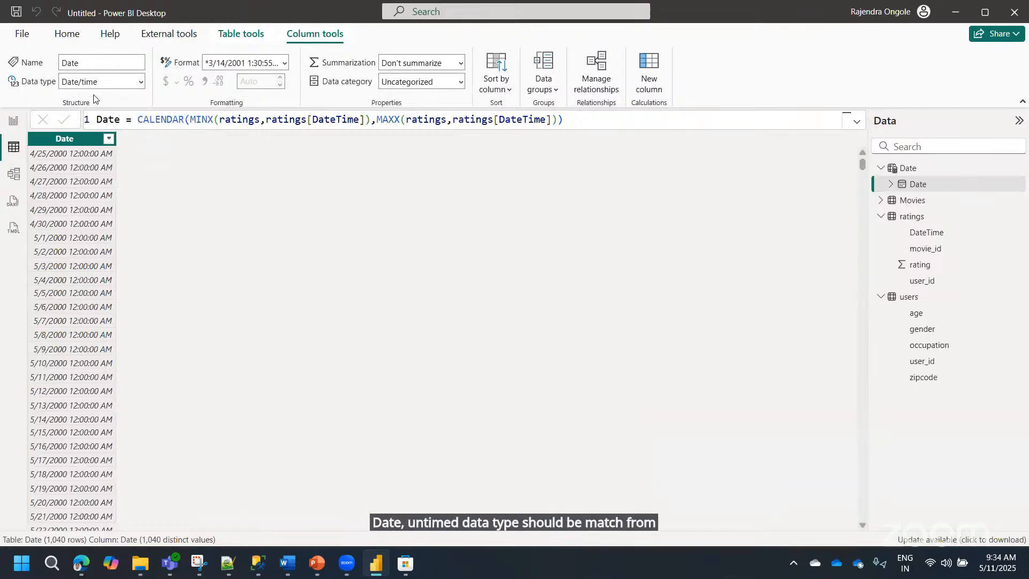
pyautogui.click(913, 217)
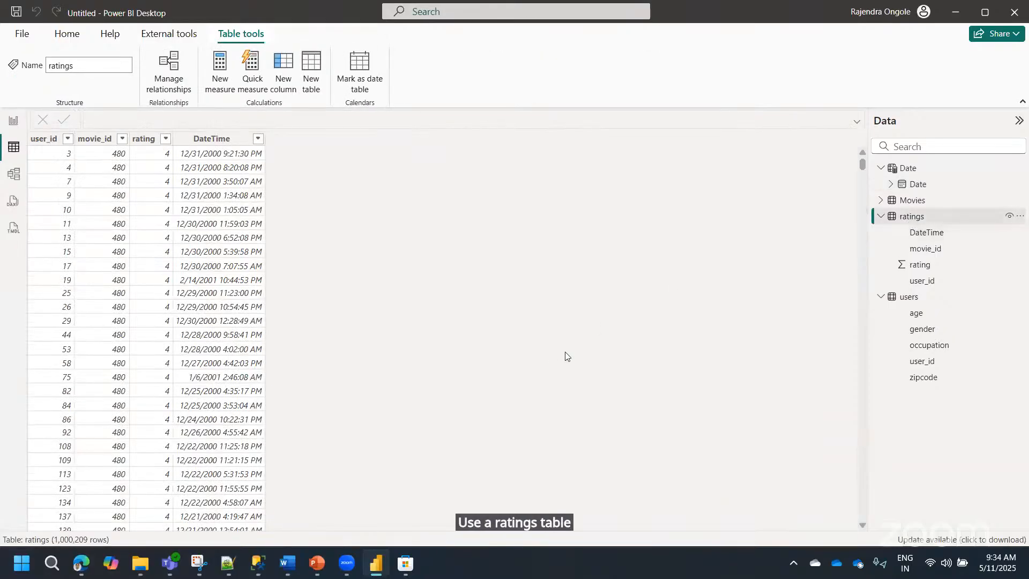
pyautogui.click(930, 232)
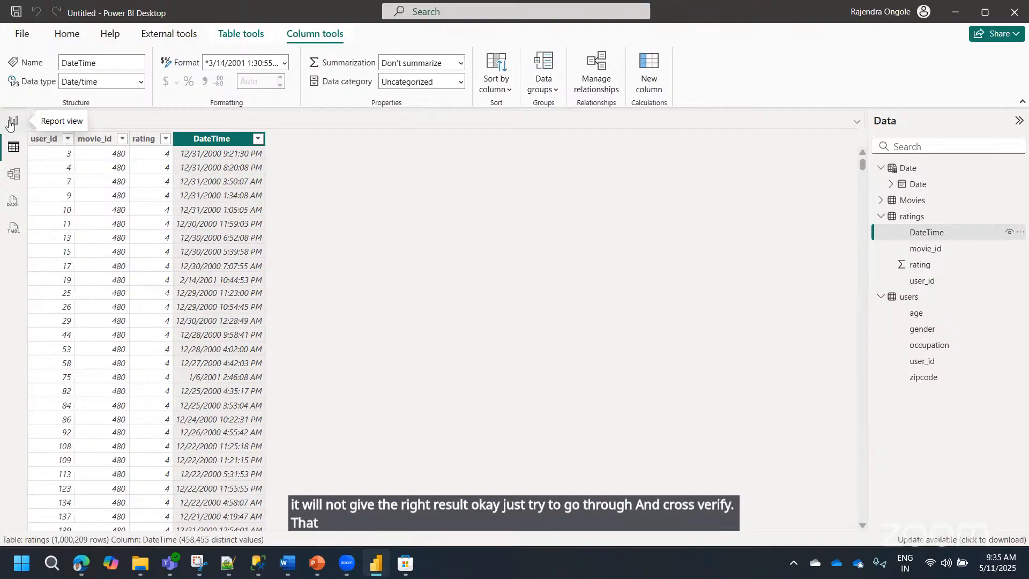
pyautogui.click(16, 177)
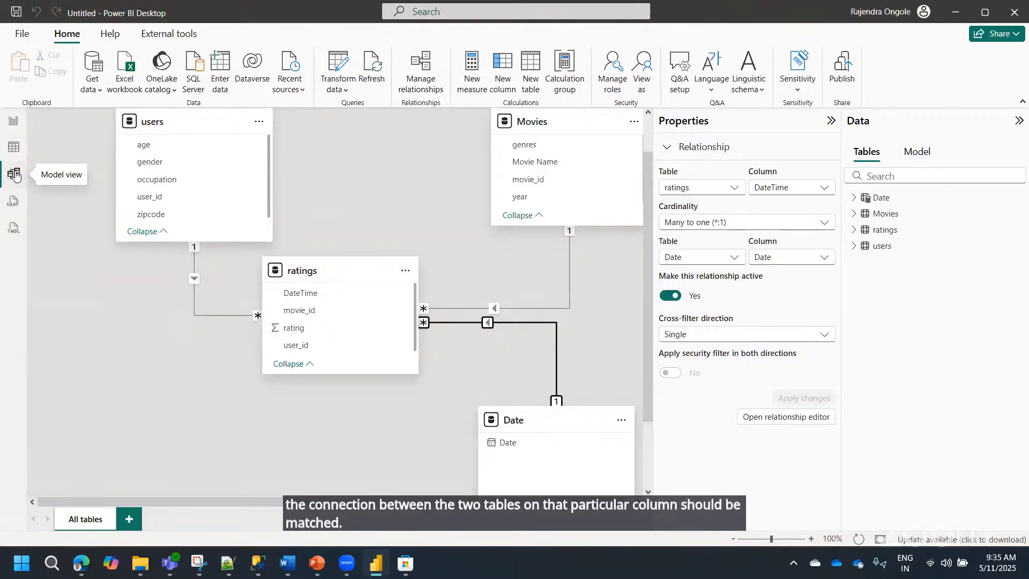
pyautogui.click(208, 317)
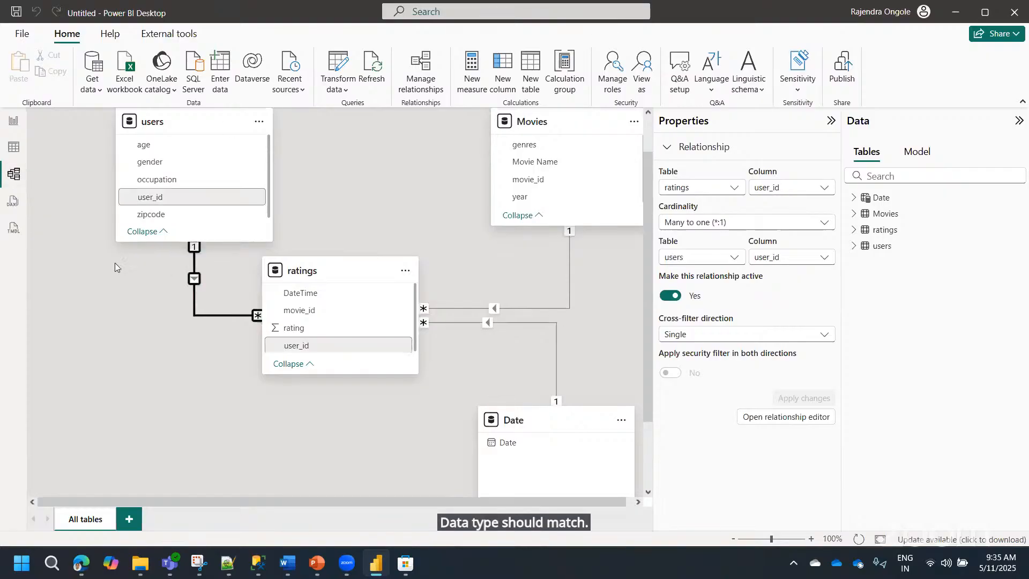
# - Examine the Movies table's records and row count in its data grid
pyautogui.click(13, 127)
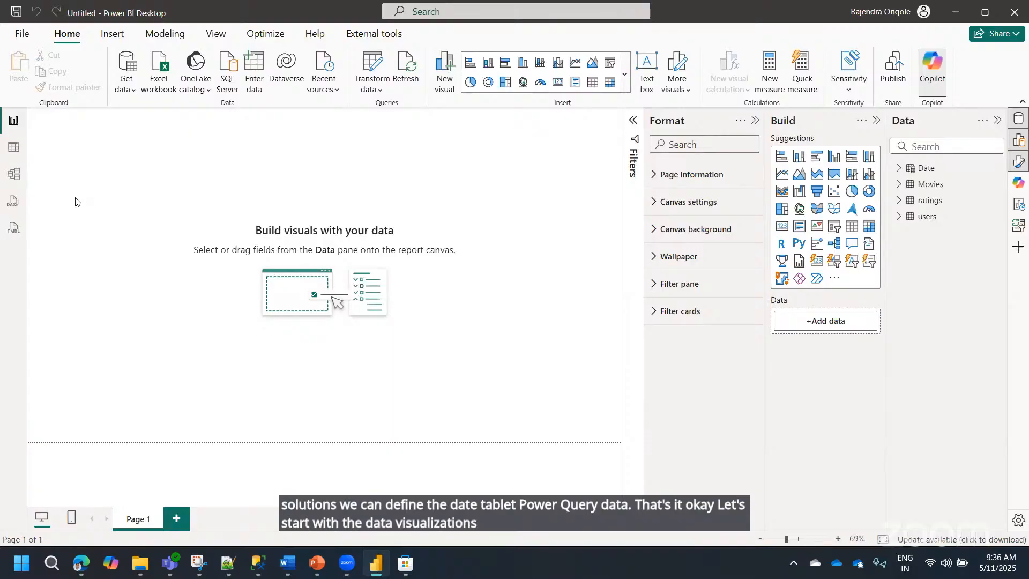
pyautogui.click(14, 147)
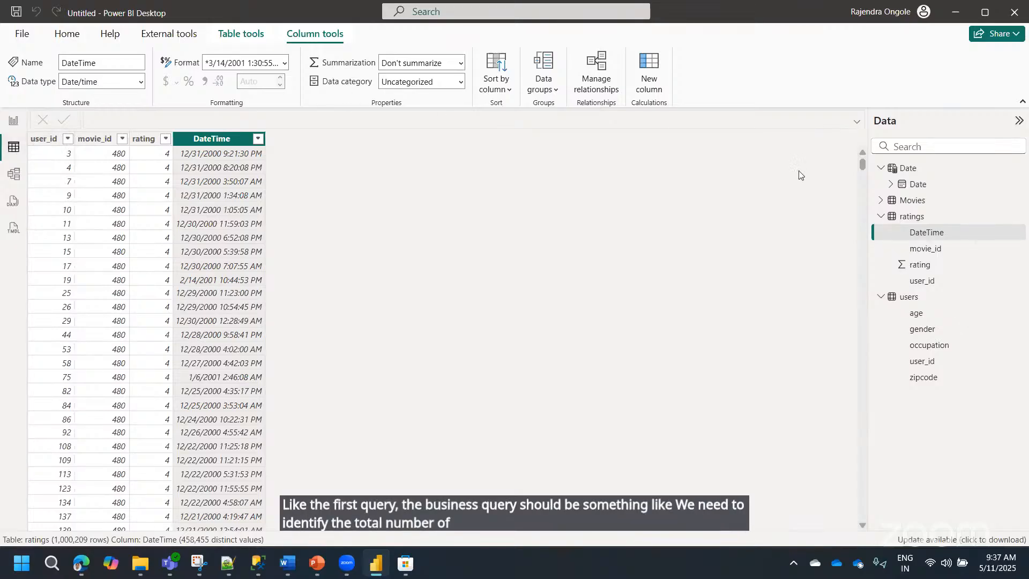
pyautogui.click(914, 200)
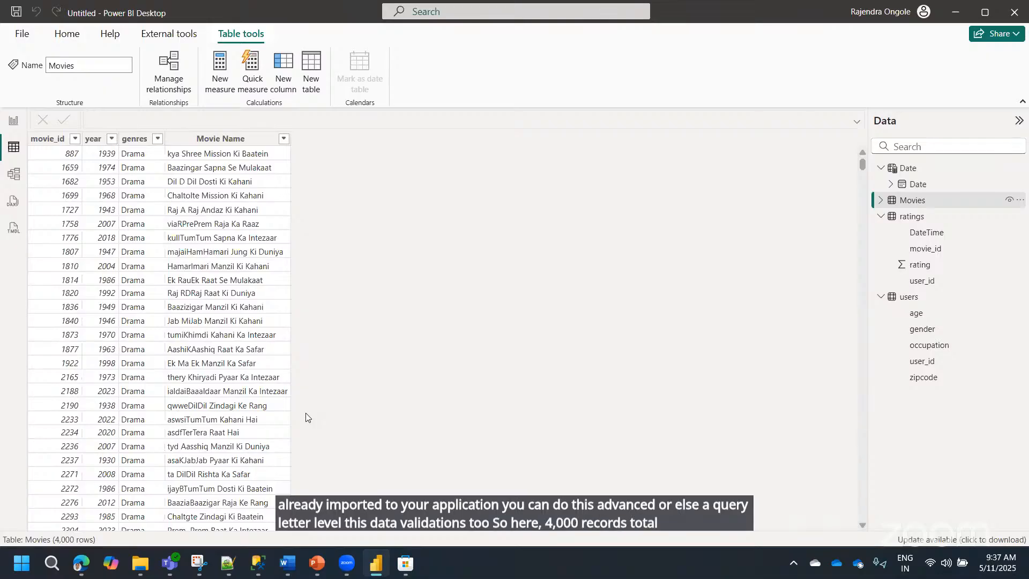
# - Add the Movies table's movie_id field to the report page and show it as a card counting the movies
pyautogui.click(16, 121)
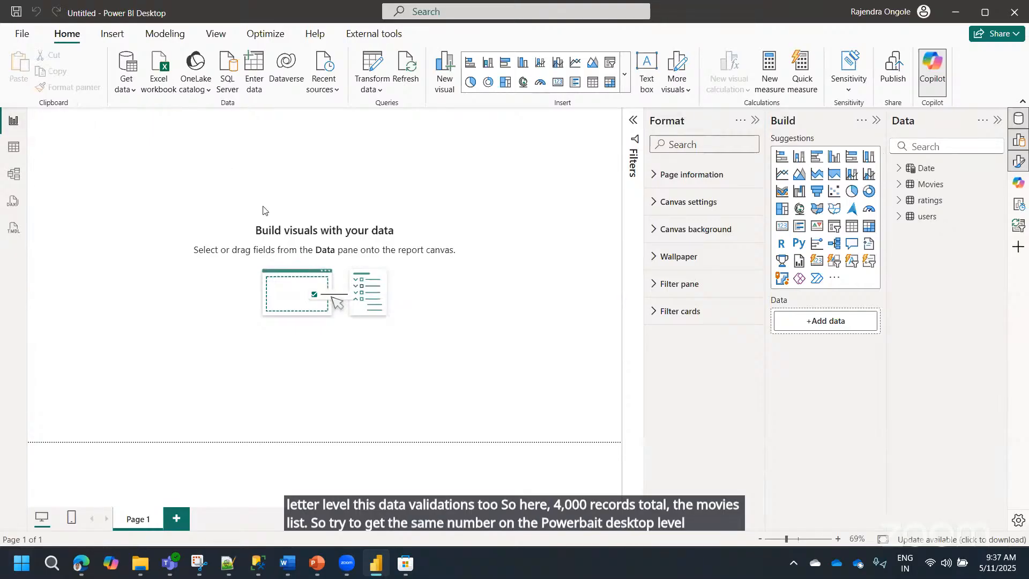
pyautogui.click(900, 184)
pyautogui.moveTo(967, 237); pyautogui.dragTo(118, 156)
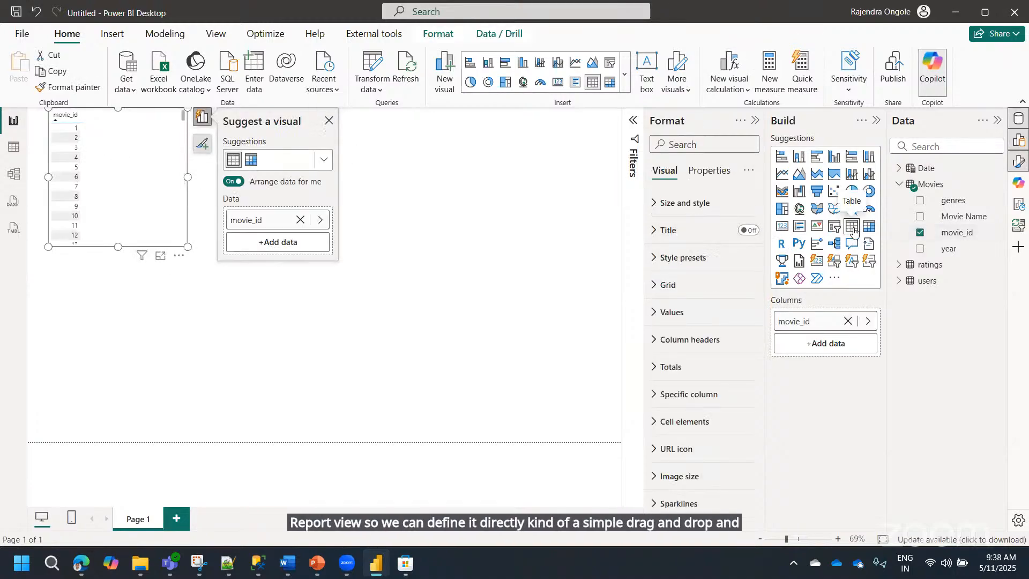
pyautogui.click(782, 226)
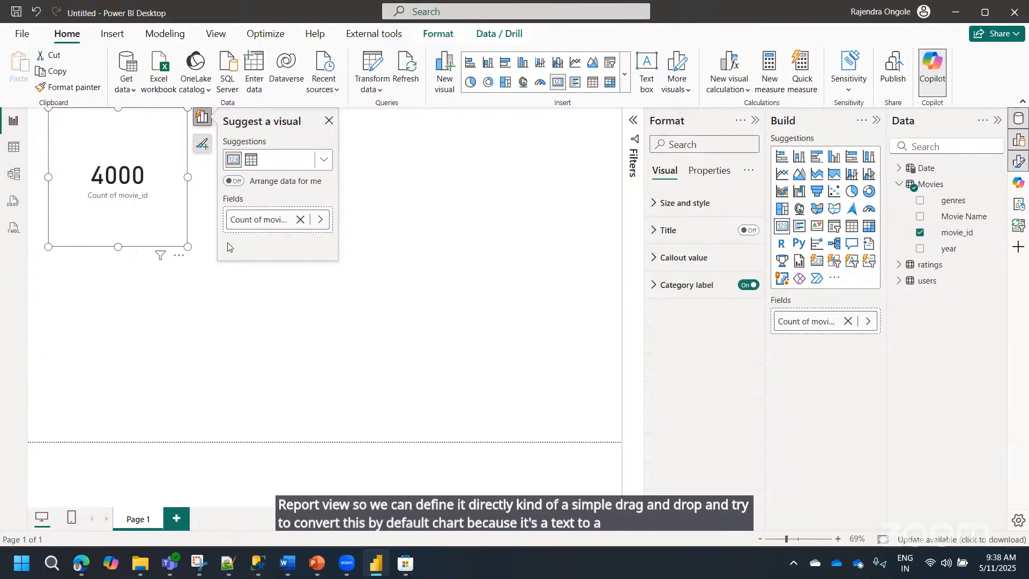
# - Shrink the movie_id count card, place it near the page's left edge, and compare it with the Movies table's records
pyautogui.moveTo(187, 246); pyautogui.dragTo(122, 209)
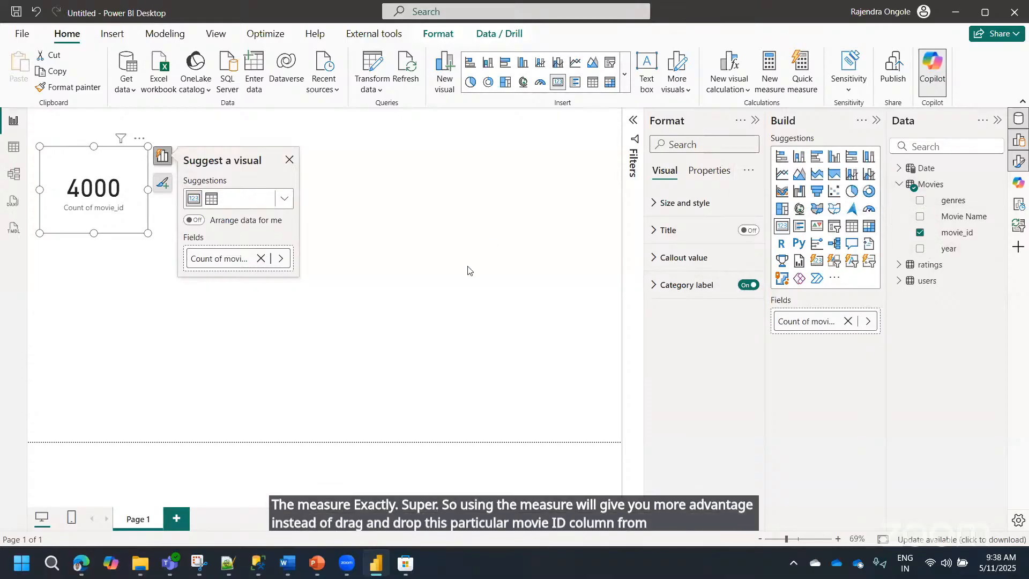
pyautogui.click(14, 148)
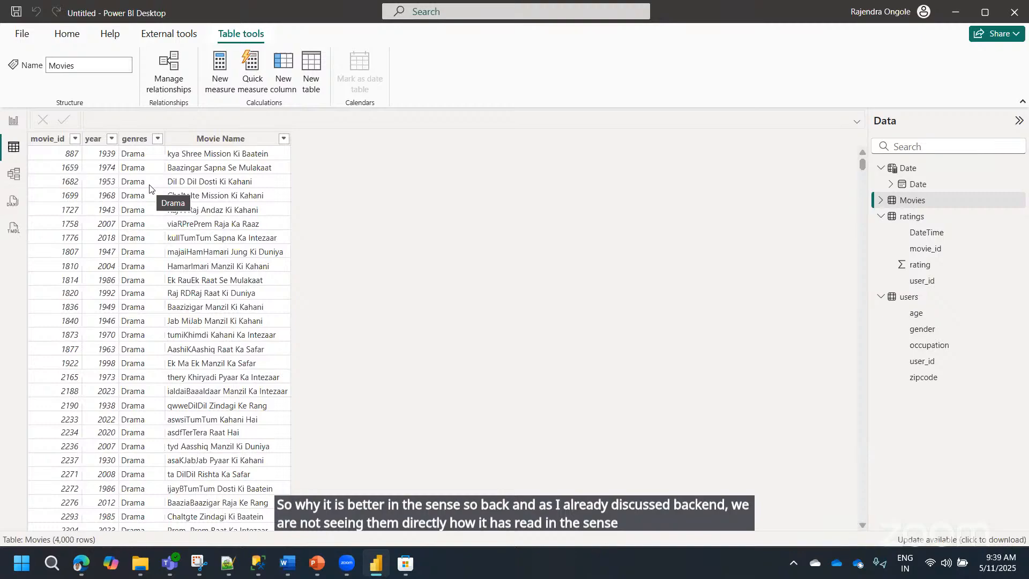
pyautogui.click(14, 120)
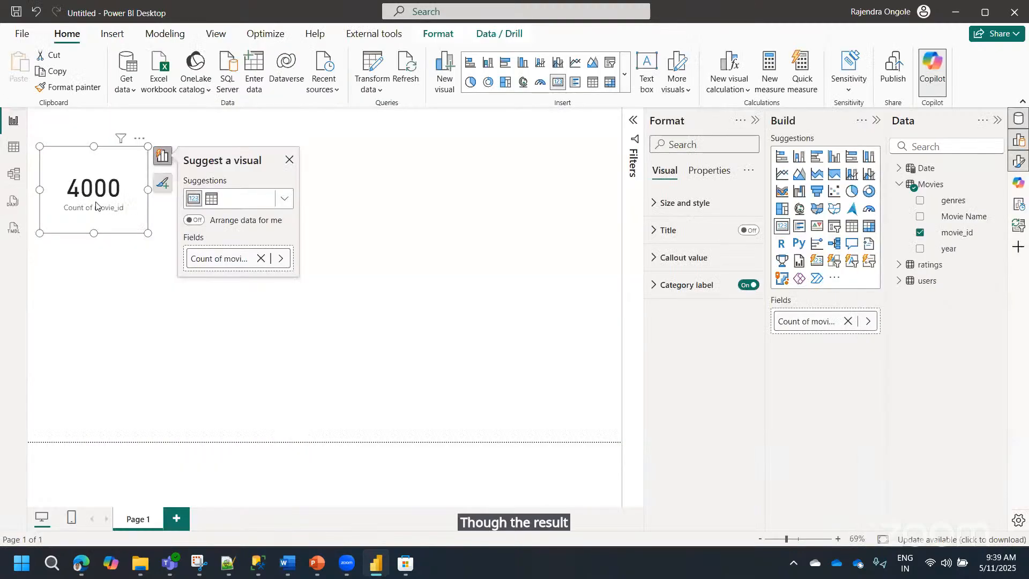
pyautogui.click(14, 147)
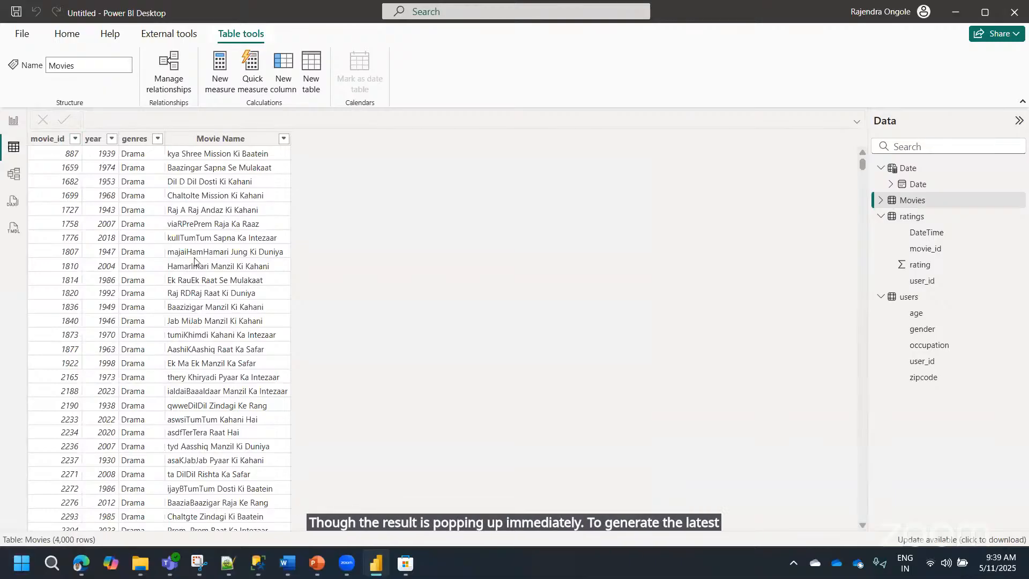
pyautogui.click(14, 120)
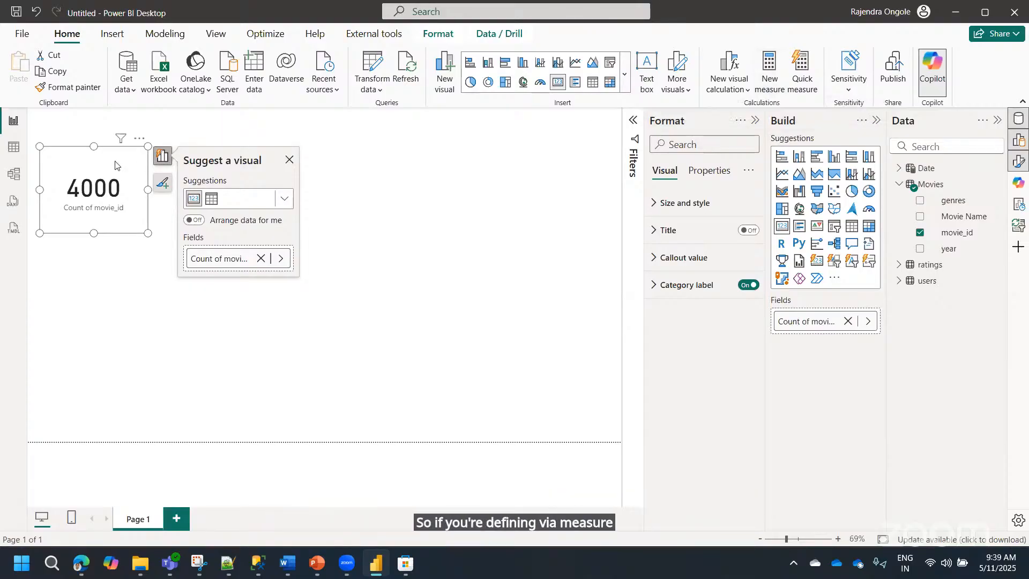
pyautogui.click(14, 149)
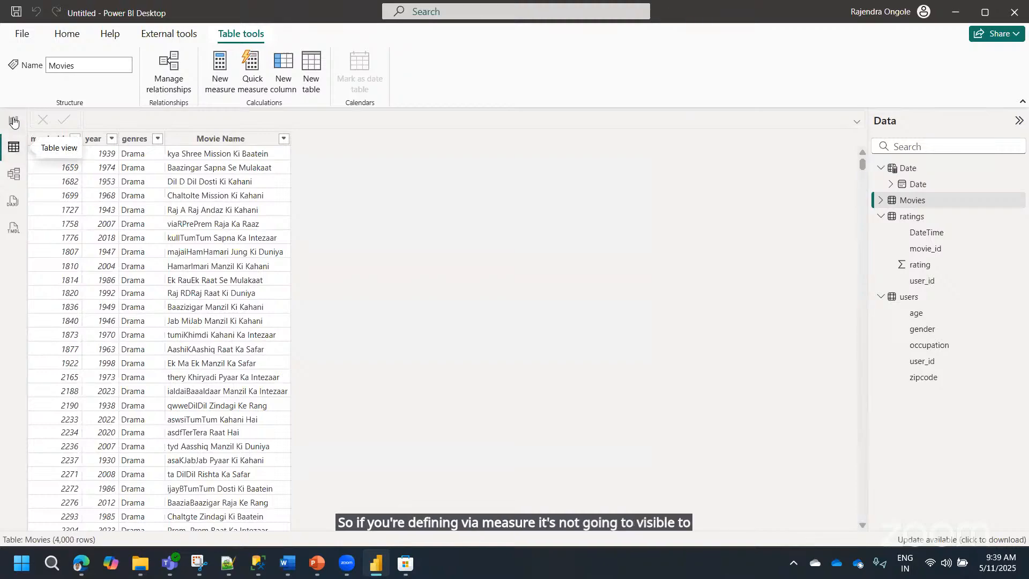
pyautogui.click(14, 122)
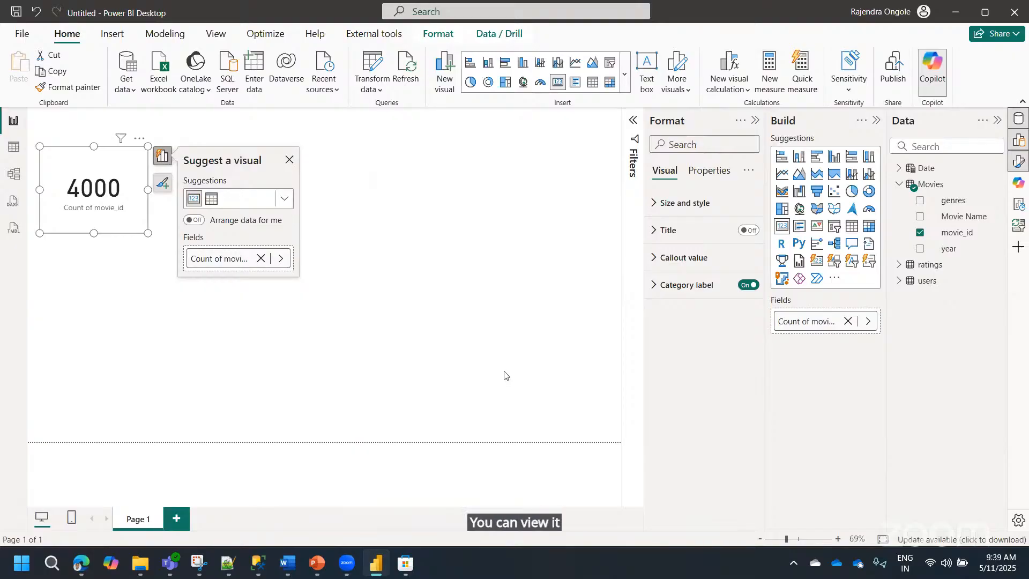
# - Create a measure defined as Total Movies = COUNT(Movies[movie_id]) and enlarge the formula text
pyautogui.click(771, 85)
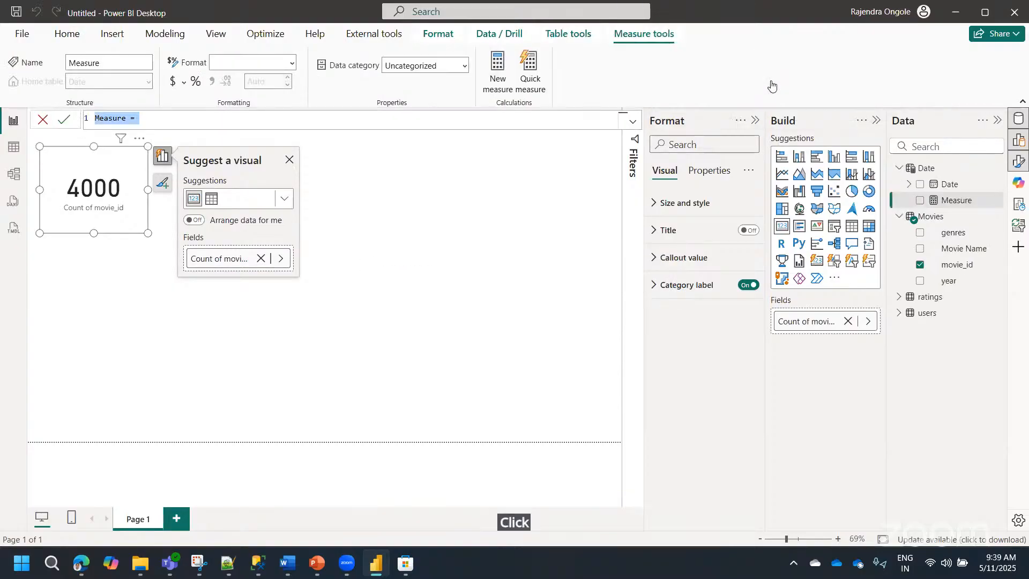
pyautogui.write('Tt')
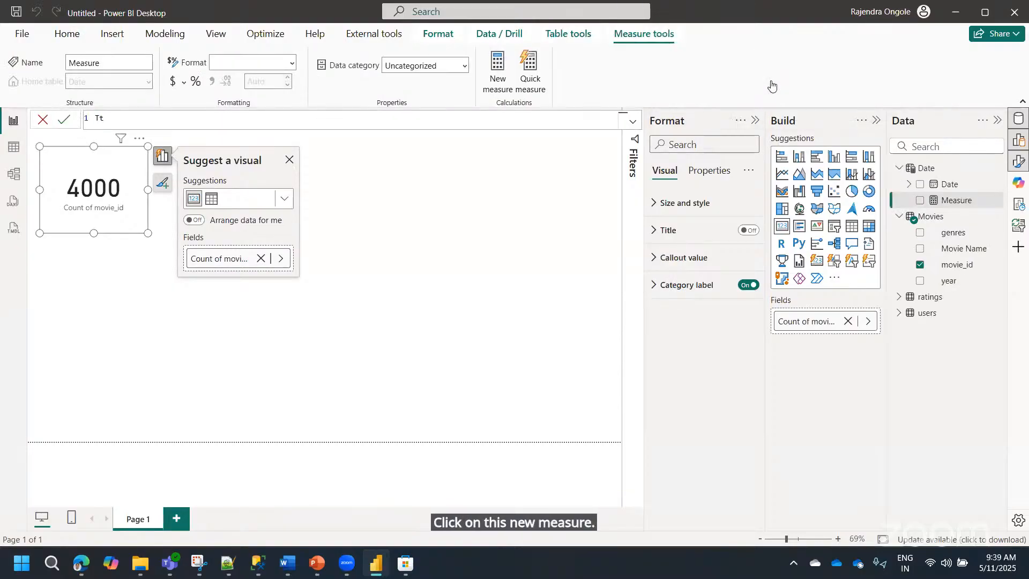
pyautogui.press('BackSpace')
pyautogui.write('ota')
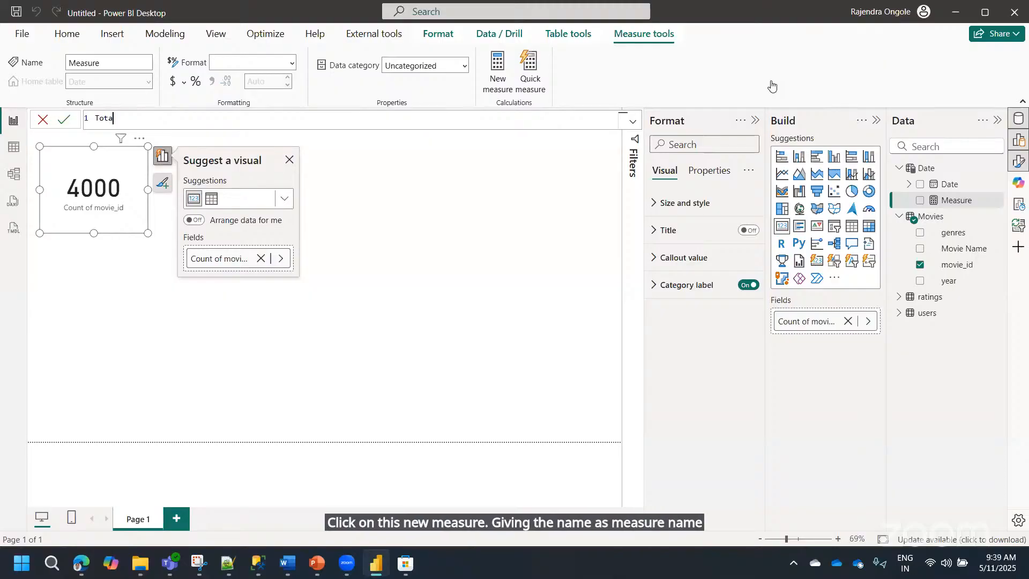
pyautogui.write('l ')
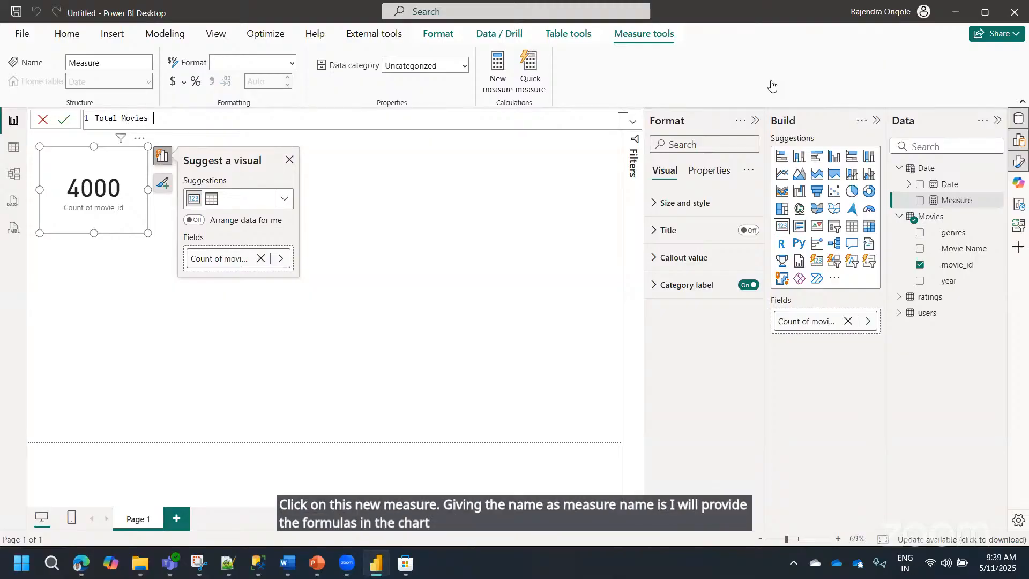
pyautogui.write('Movies ')
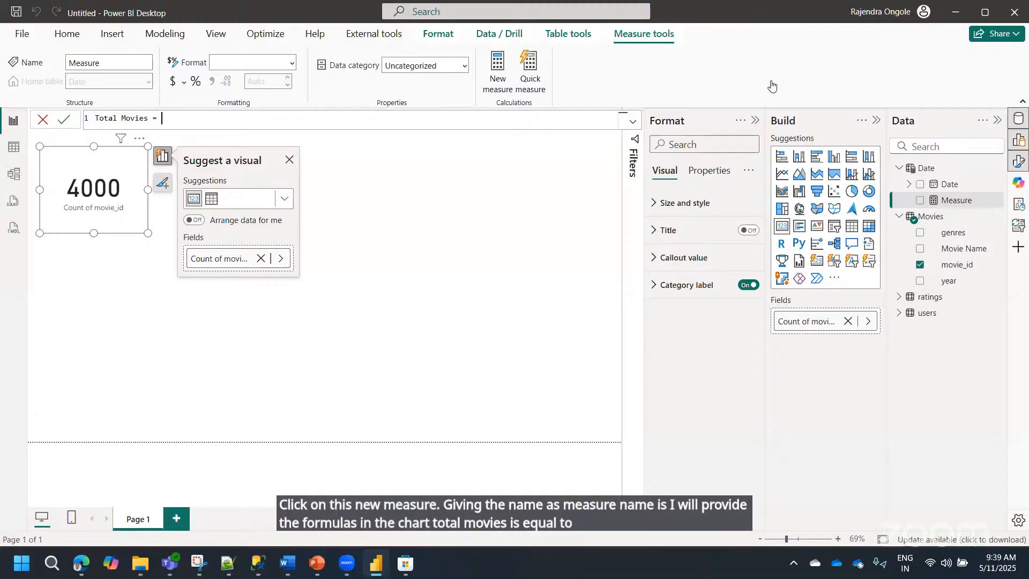
pyautogui.write('= count(')
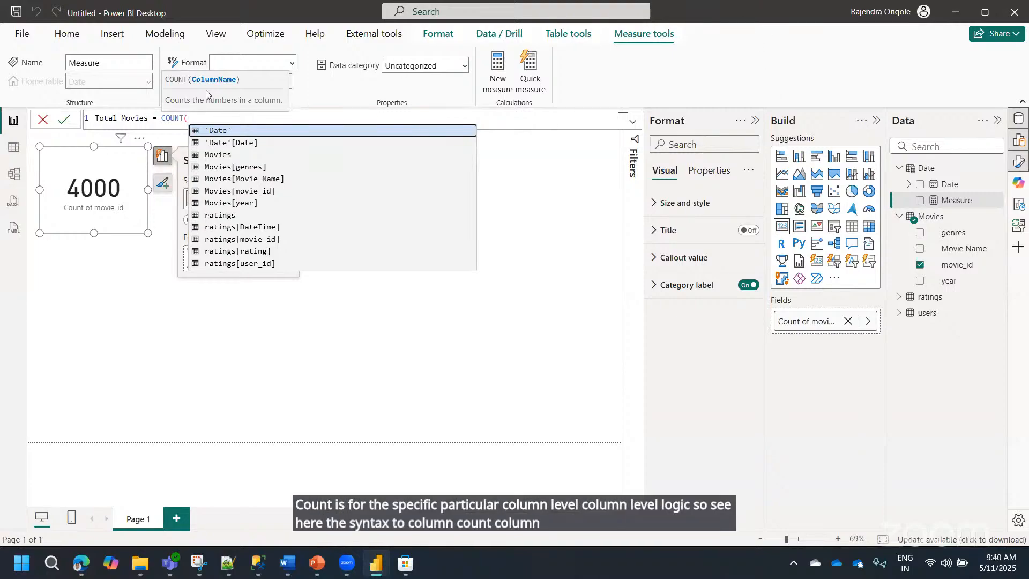
pyautogui.write('movi')
pyautogui.press('Down')
pyautogui.press('Down')
pyautogui.press('Down')
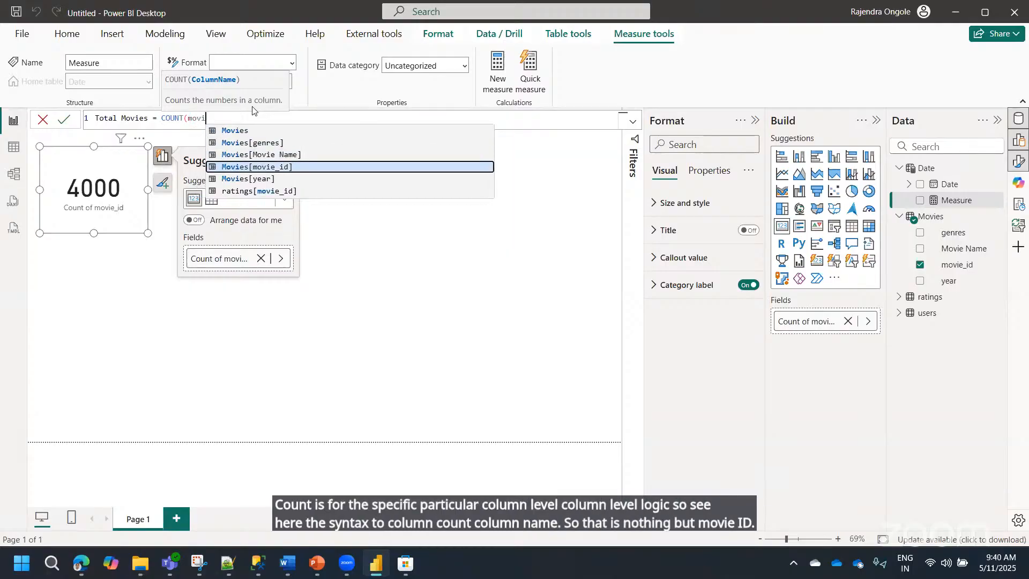
pyautogui.press('Tab')
pyautogui.press('Return')
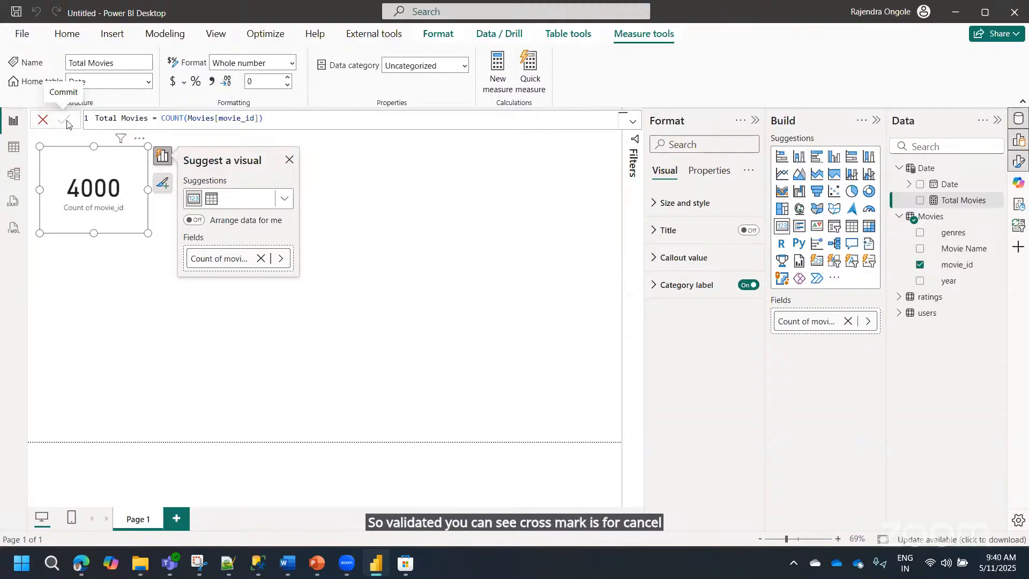
pyautogui.click(180, 119)
pyautogui.scroll(5, 181, 119)
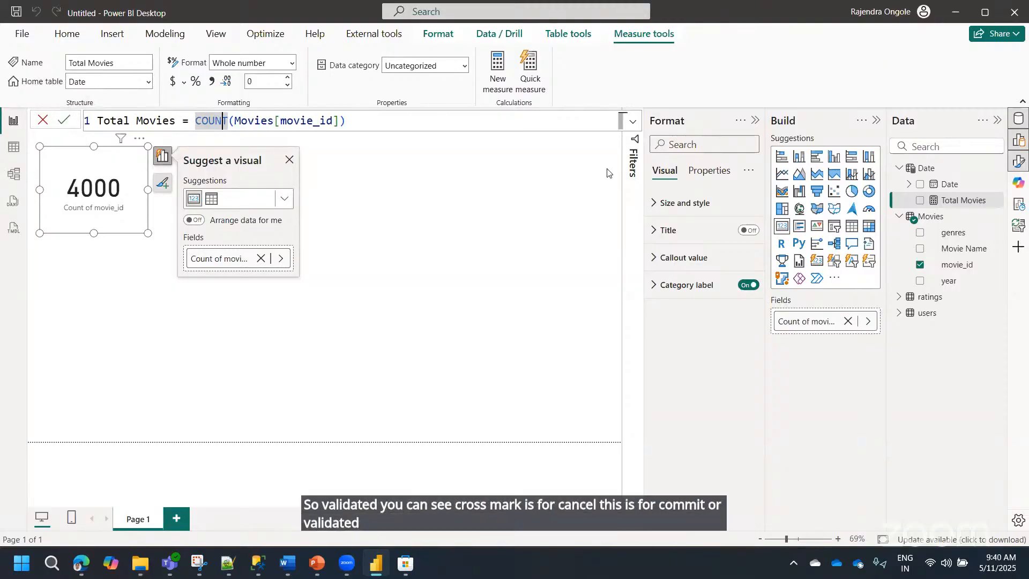
# - Add the Total Movies measure to the report page as a card beside the movie_id count card, and dismiss the visual suggestions
pyautogui.moveTo(975, 201); pyautogui.dragTo(224, 187)
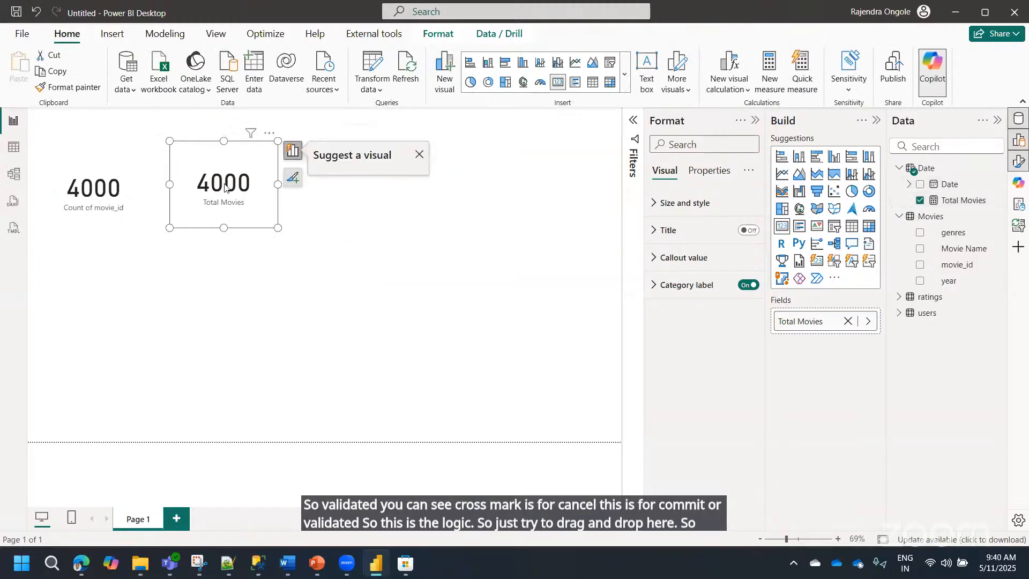
pyautogui.click(127, 187)
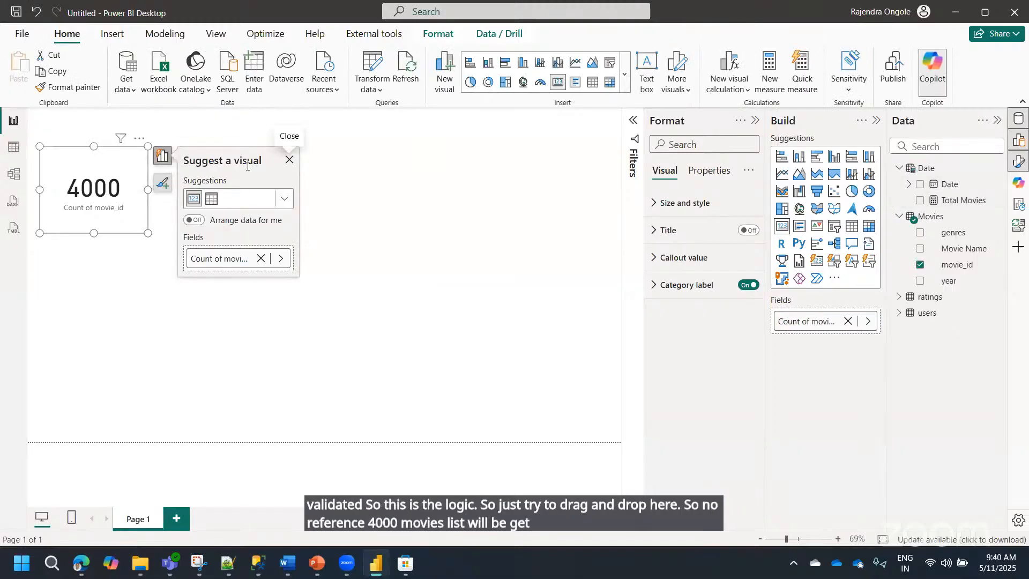
pyautogui.click(287, 161)
pyautogui.click(259, 198)
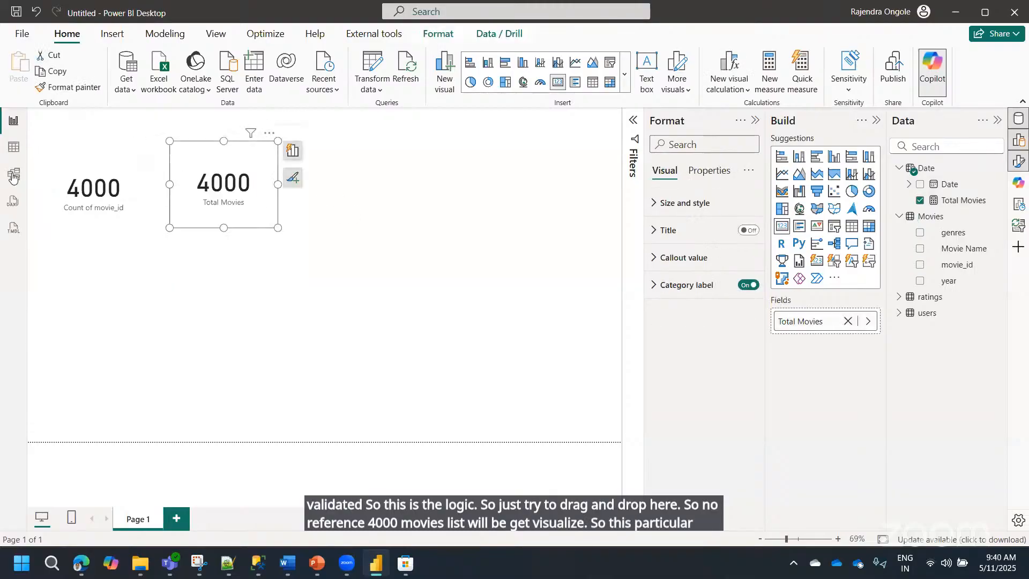
# - Change the Total Movies measure's home table to Movies and return to the report page
pyautogui.click(13, 146)
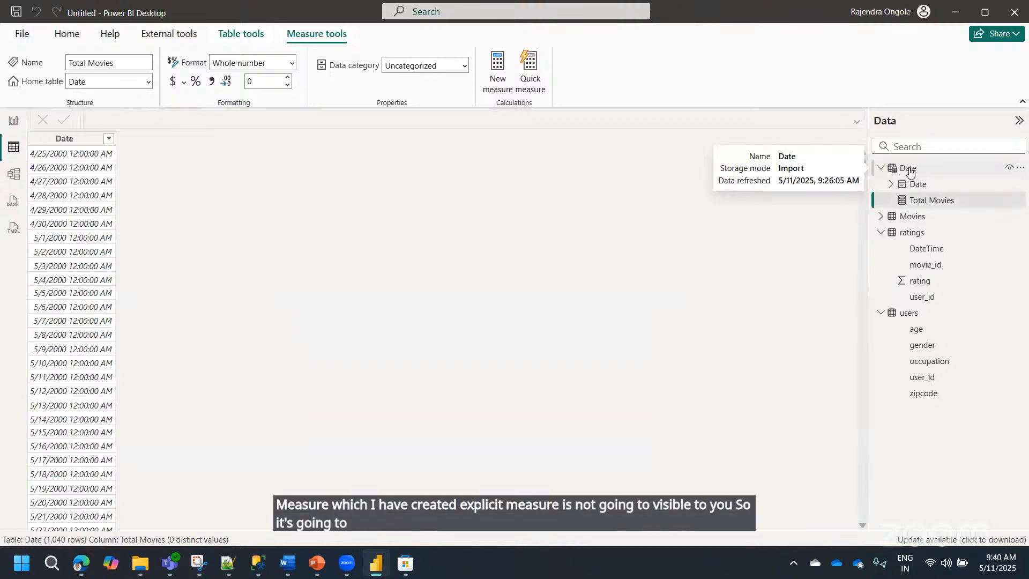
pyautogui.click(919, 202)
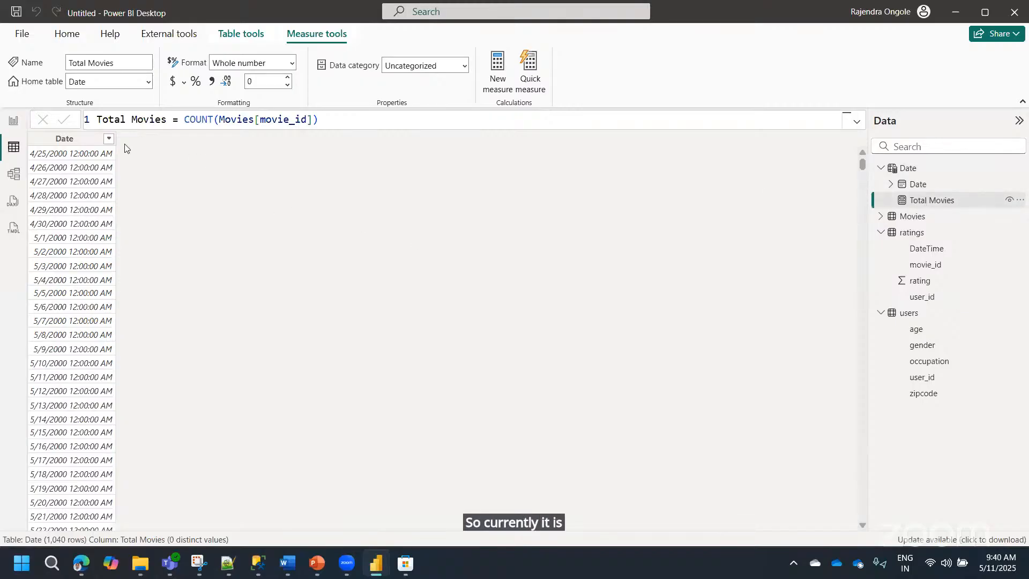
pyautogui.click(145, 83)
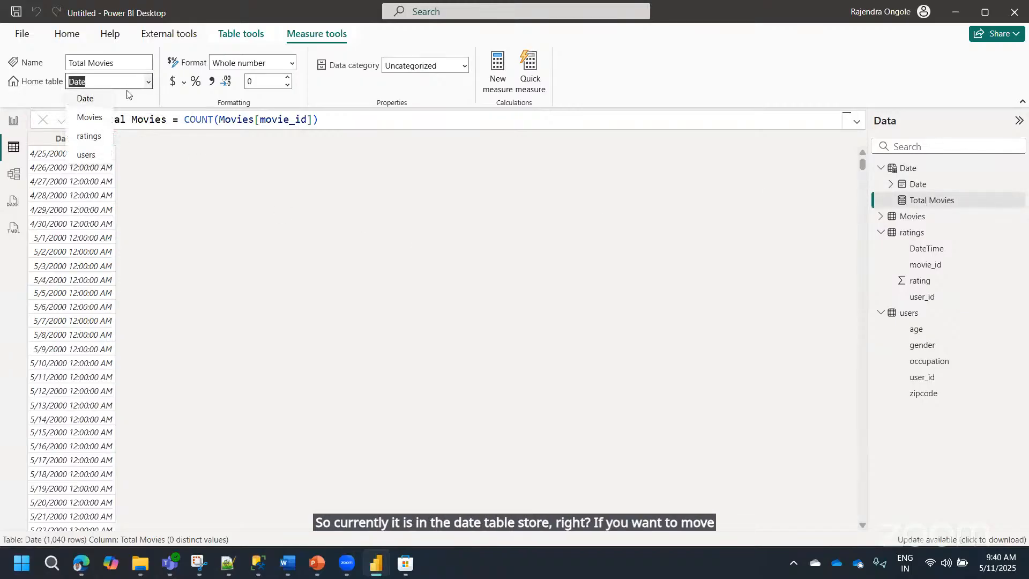
pyautogui.click(104, 119)
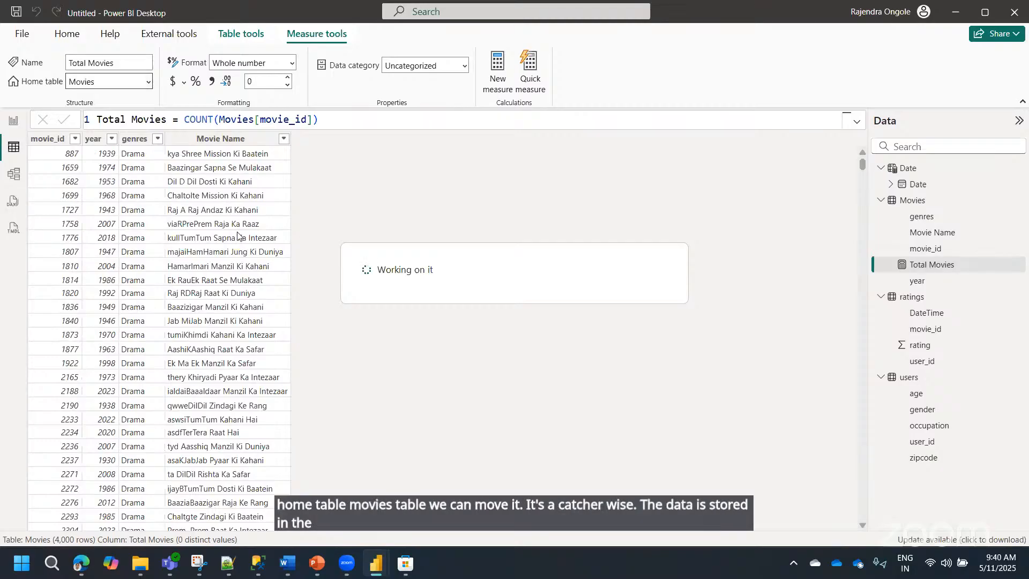
pyautogui.click(13, 121)
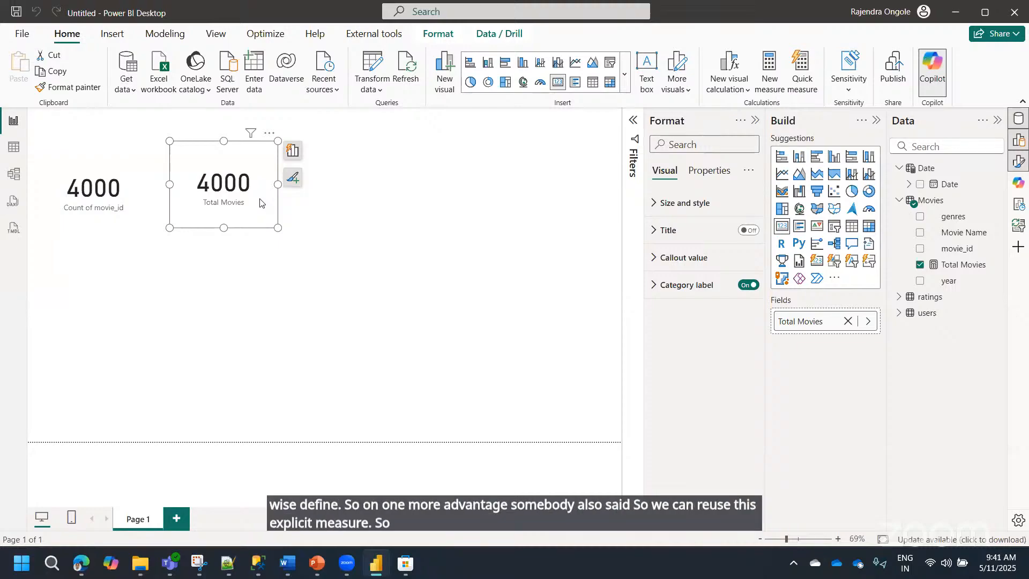
# - Review the Total Movies measure's formula and delete the Count of movie_id card from the report page
pyautogui.click(965, 265)
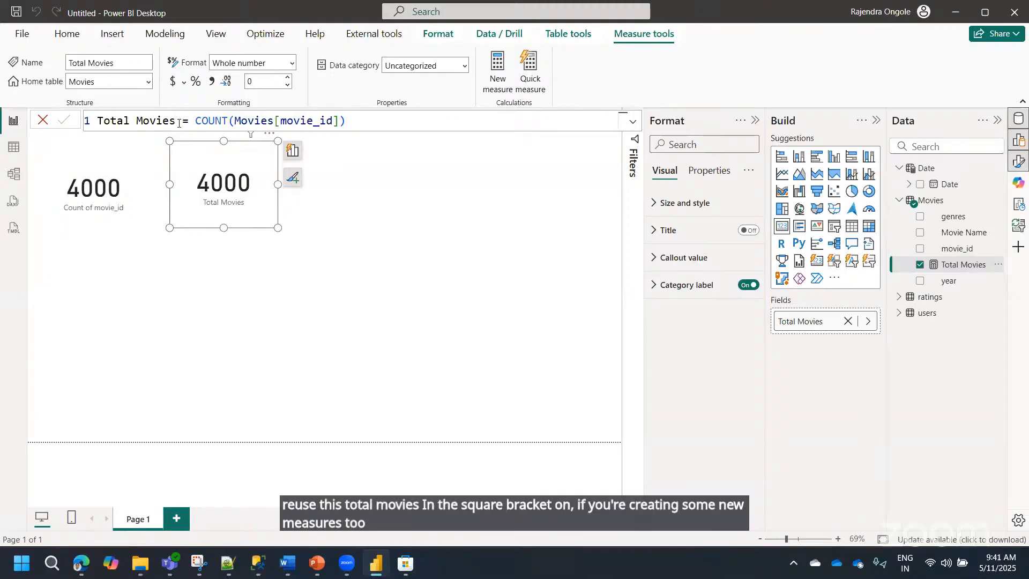
pyautogui.click(108, 186)
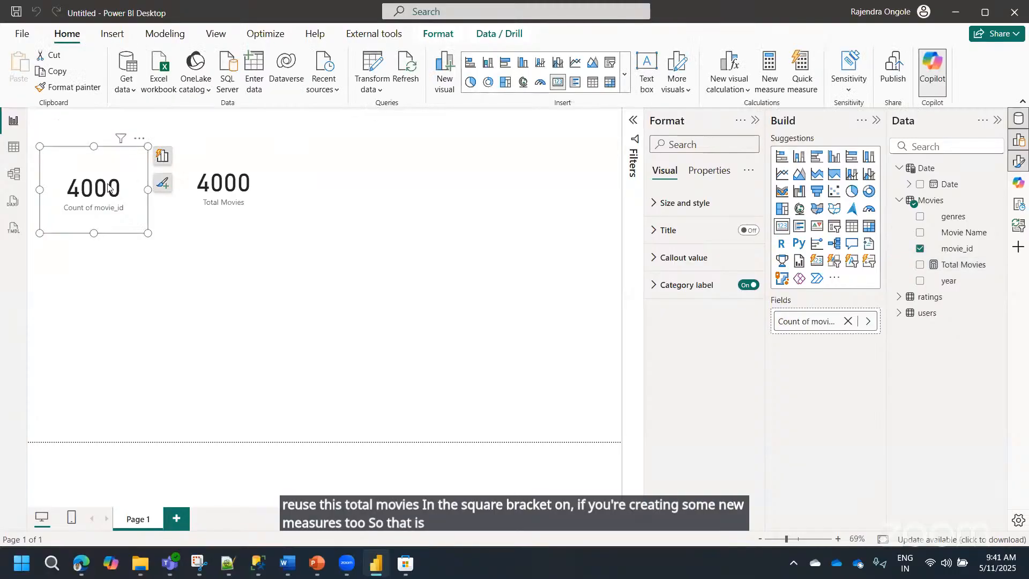
pyautogui.click(255, 201)
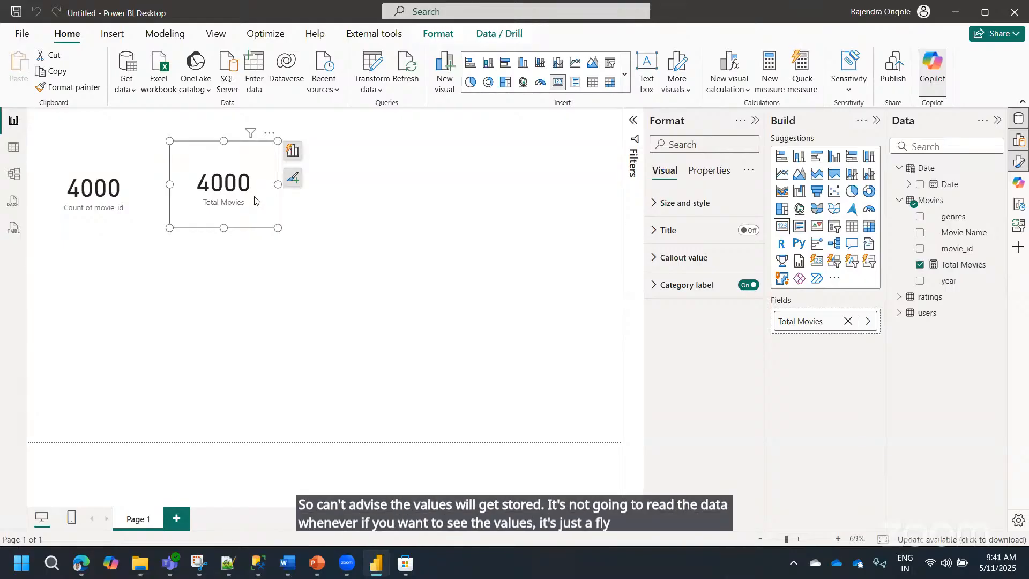
pyautogui.click(89, 206)
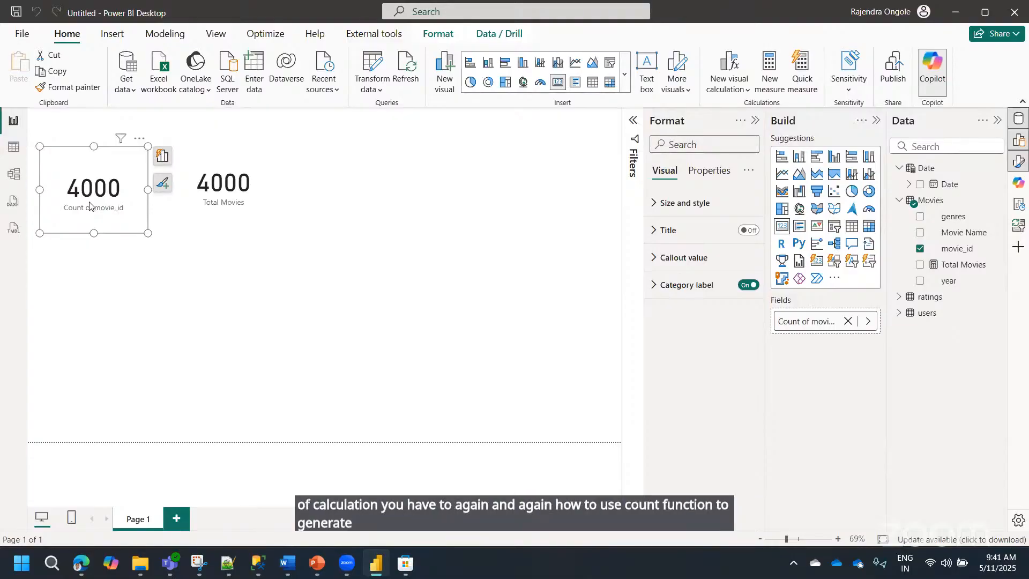
pyautogui.press('Delete')
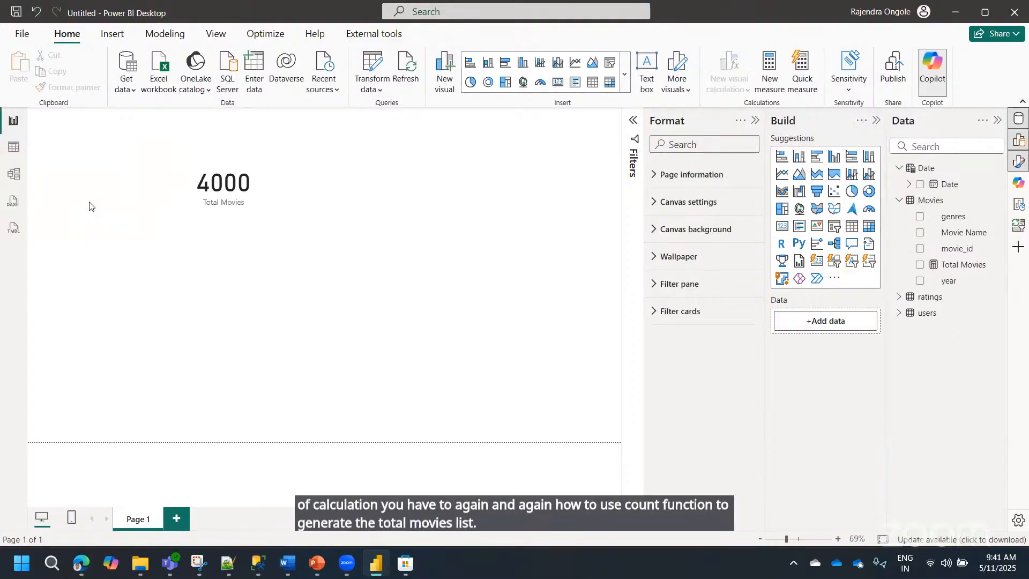
# - Shrink the Total Movies card and move it to the upper-left area of the report page
pyautogui.click(217, 201)
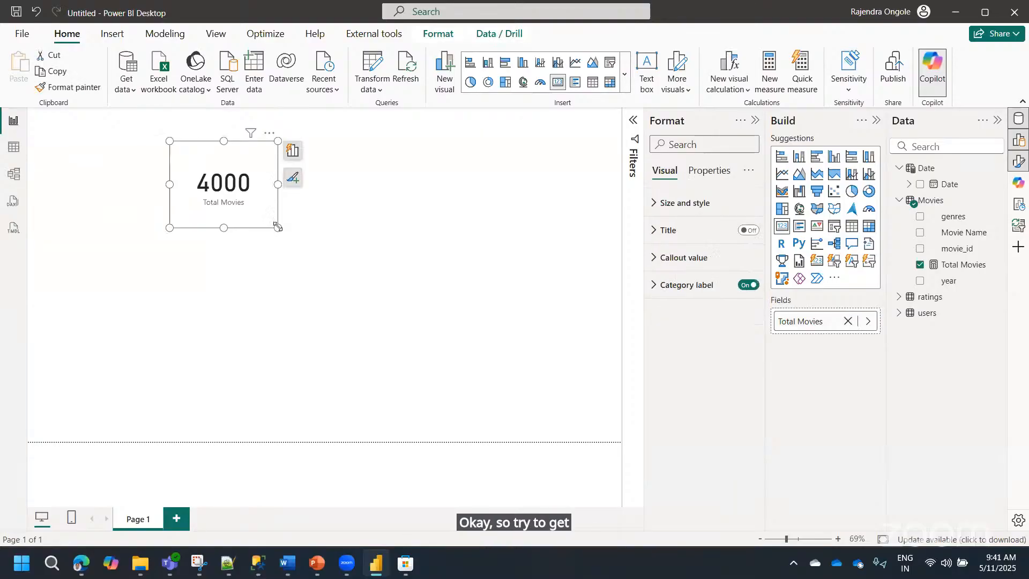
pyautogui.moveTo(275, 223); pyautogui.dragTo(269, 191)
pyautogui.moveTo(210, 171); pyautogui.dragTo(89, 188)
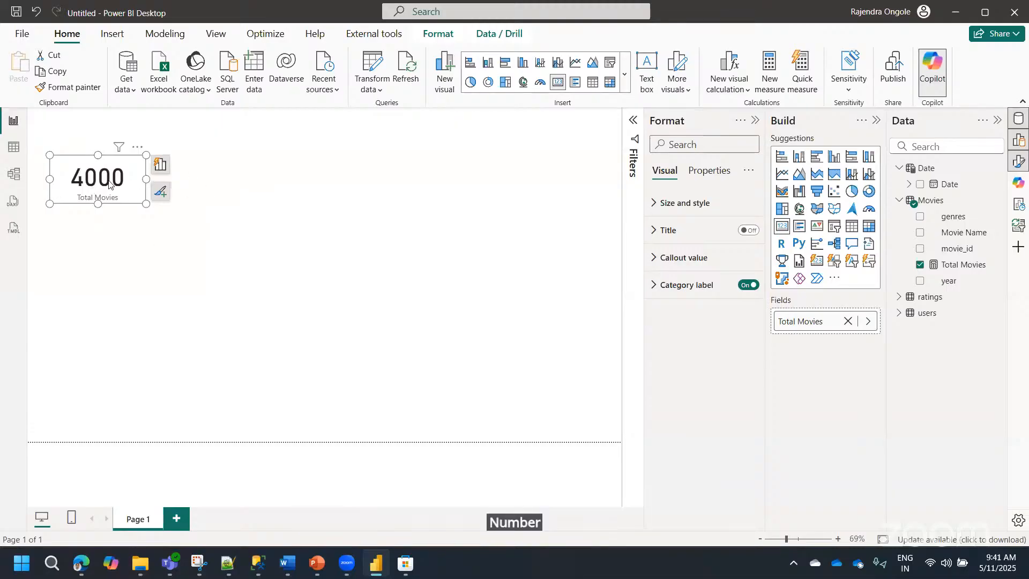
pyautogui.moveTo(109, 184); pyautogui.dragTo(137, 186)
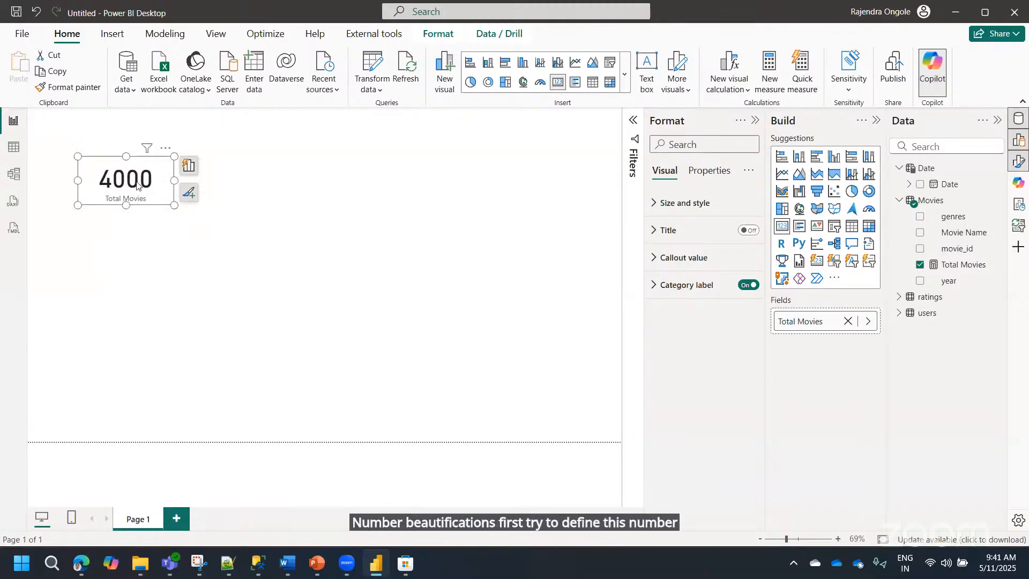
pyautogui.click(246, 224)
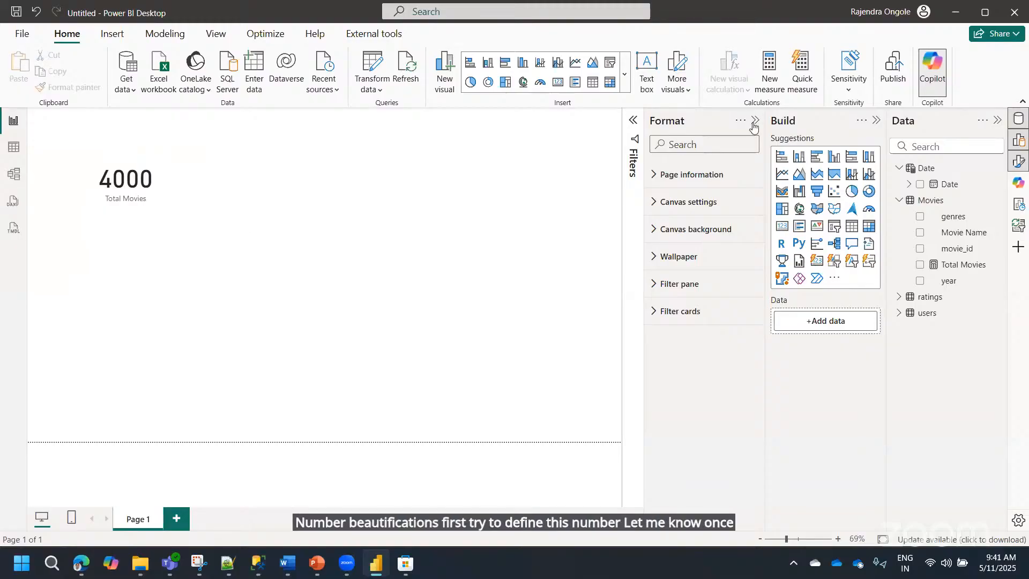
# - Review the Total Movies measure's formula, and return to the blank report canvas
pyautogui.click(963, 264)
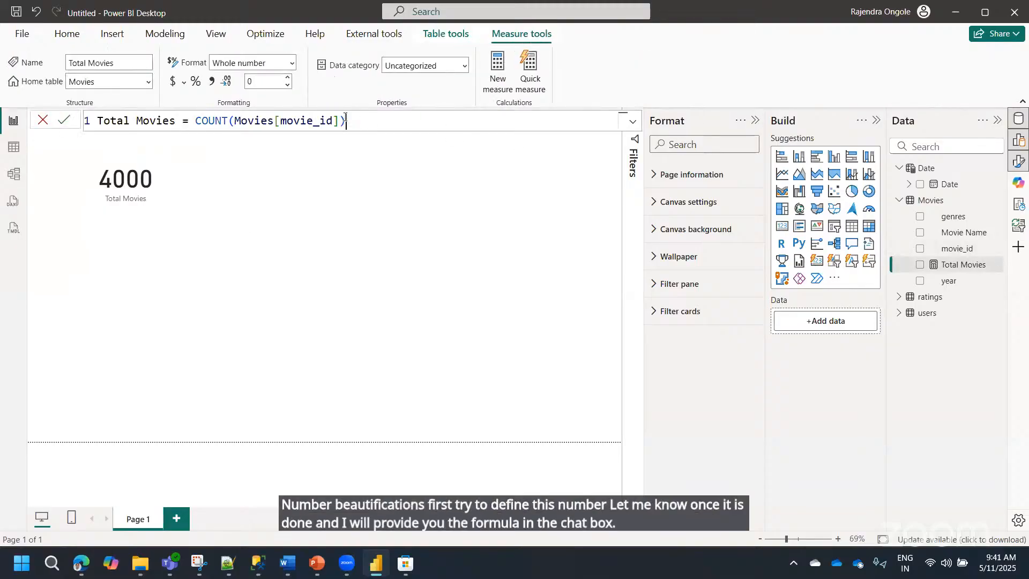
pyautogui.tripleClick(346, 117)
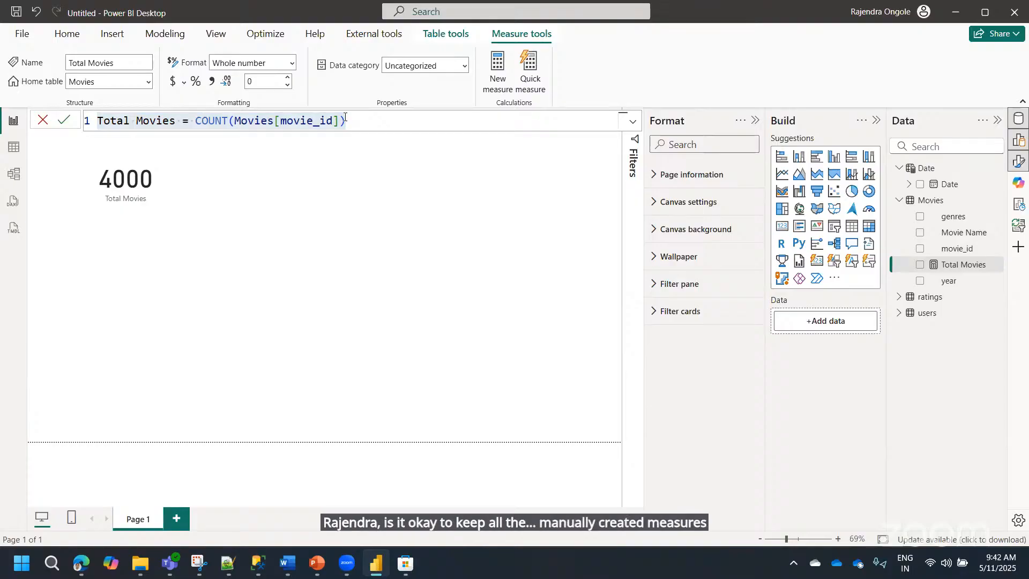
pyautogui.click(453, 249)
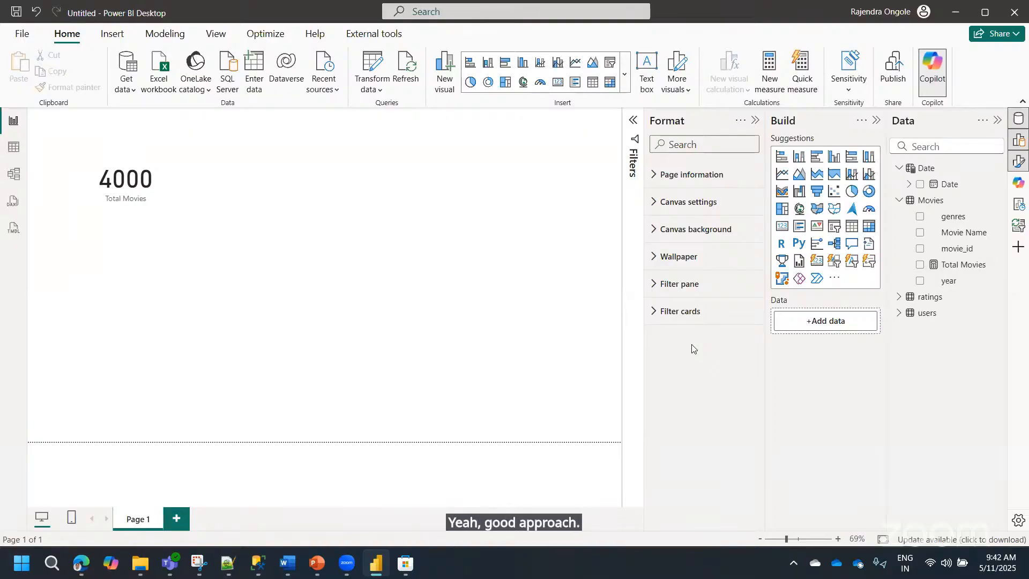
# - View the Movies table's rows in Table view and select the genres column
pyautogui.click(123, 191)
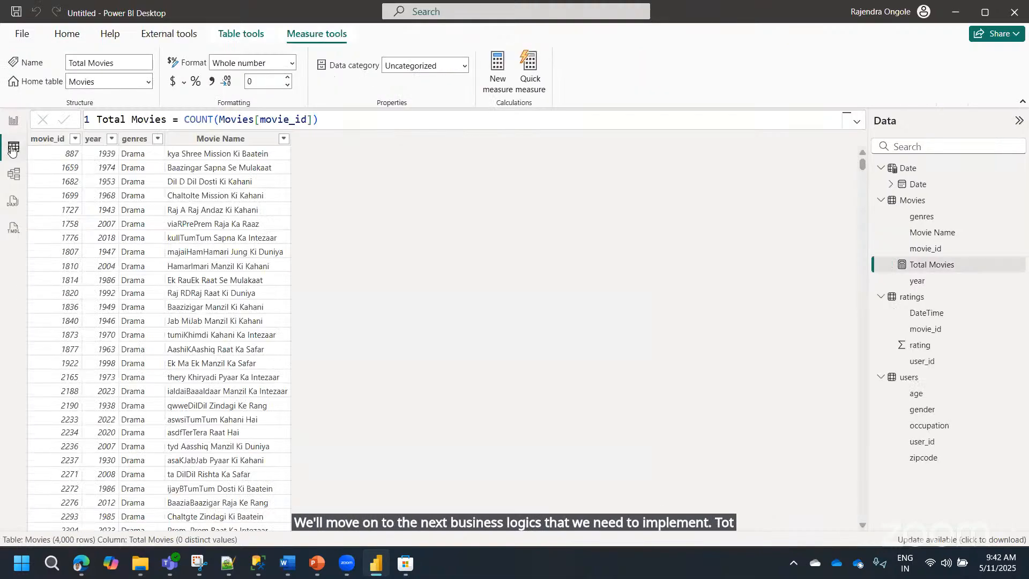
pyautogui.click(13, 151)
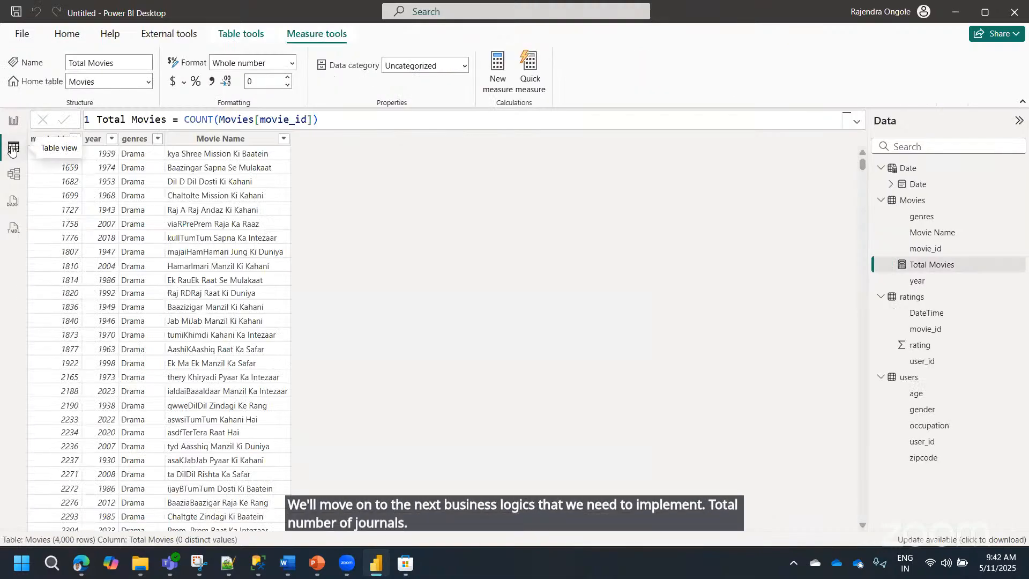
pyautogui.click(143, 139)
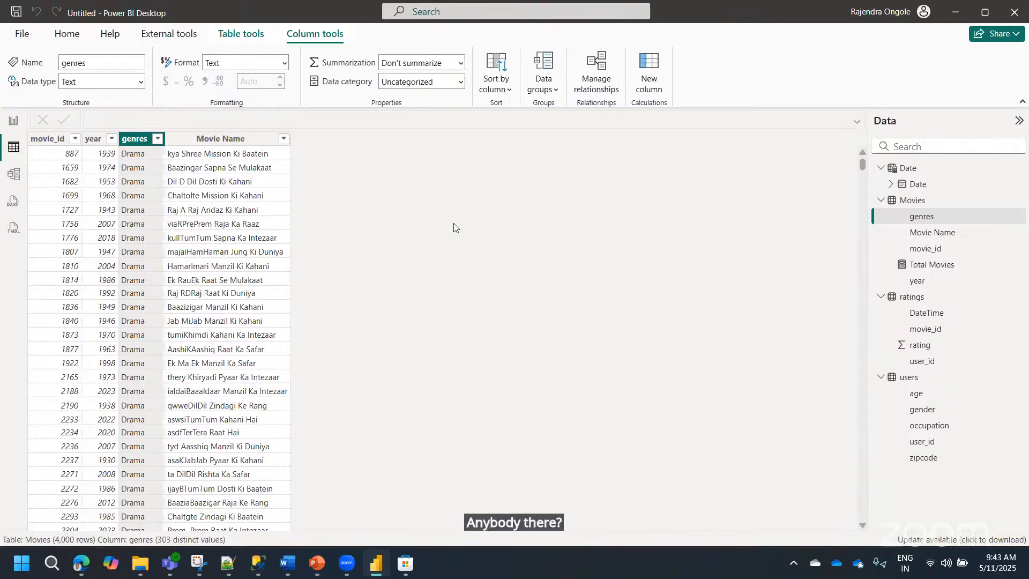
# - Return to the report page, add the Total Movies measure to the blank canvas area, and delete the added visual
pyautogui.click(14, 120)
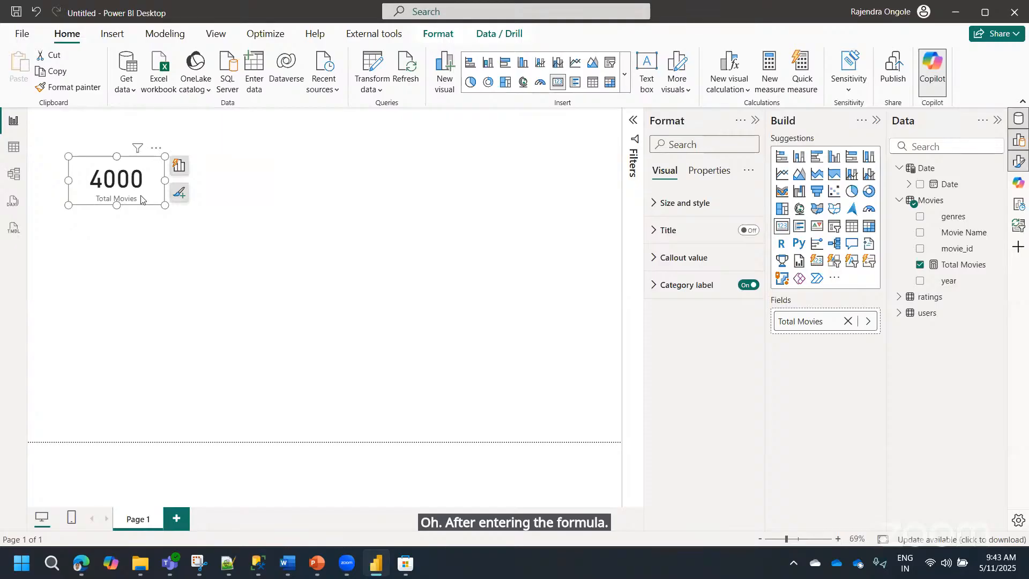
pyautogui.click(950, 265)
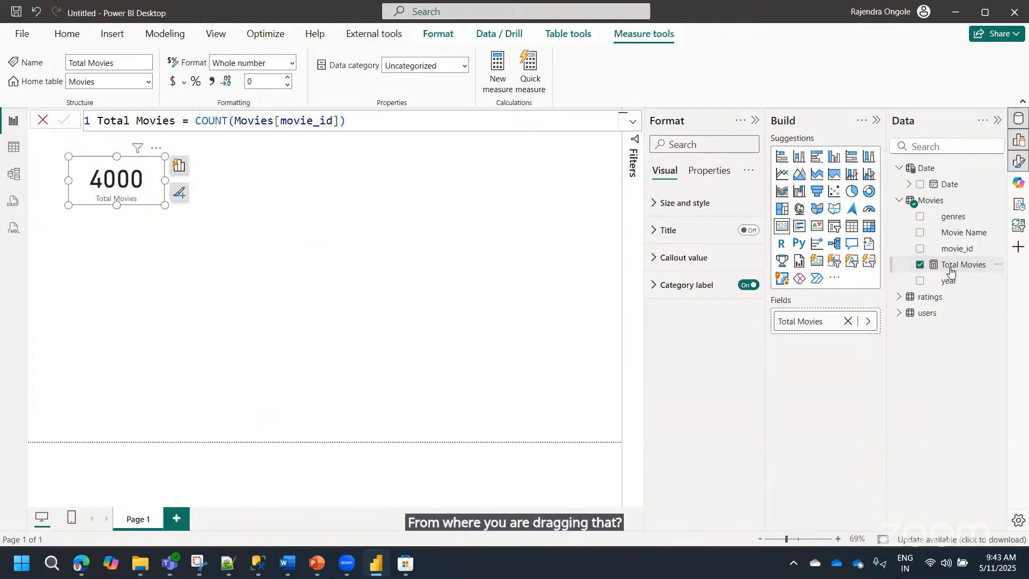
pyautogui.moveTo(953, 273); pyautogui.dragTo(443, 196)
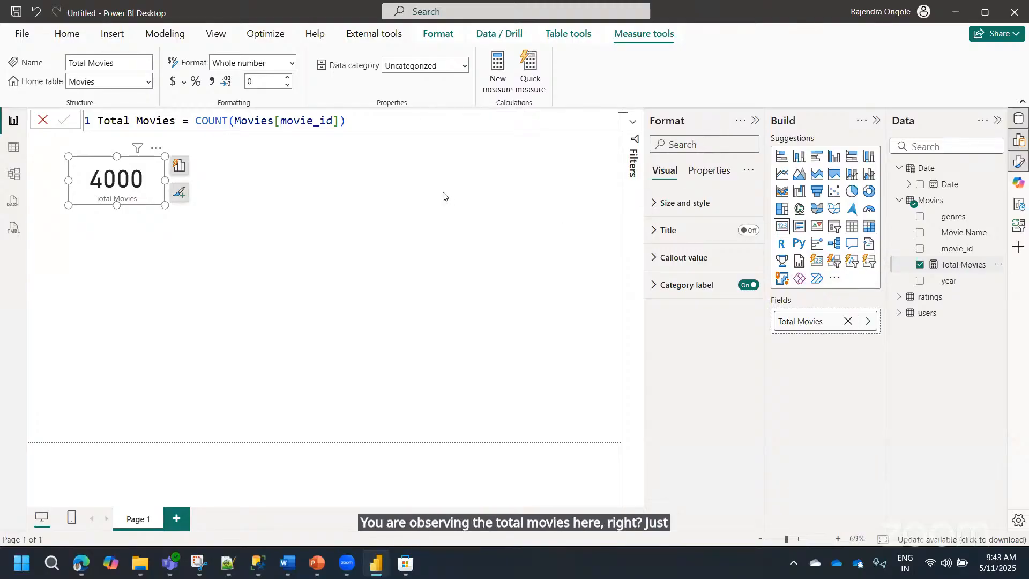
pyautogui.press('Delete')
pyautogui.click(98, 188)
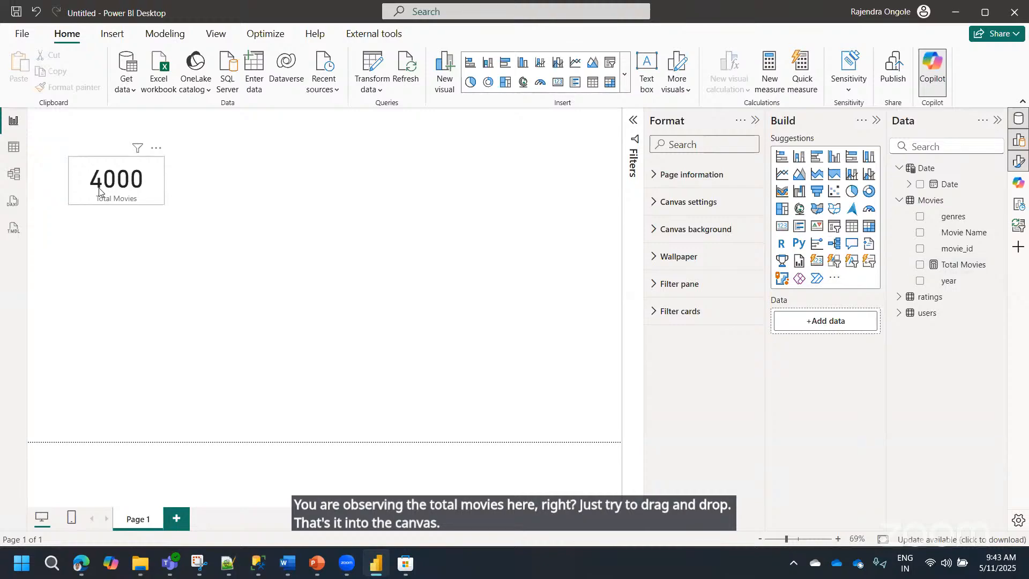
pyautogui.click(98, 188)
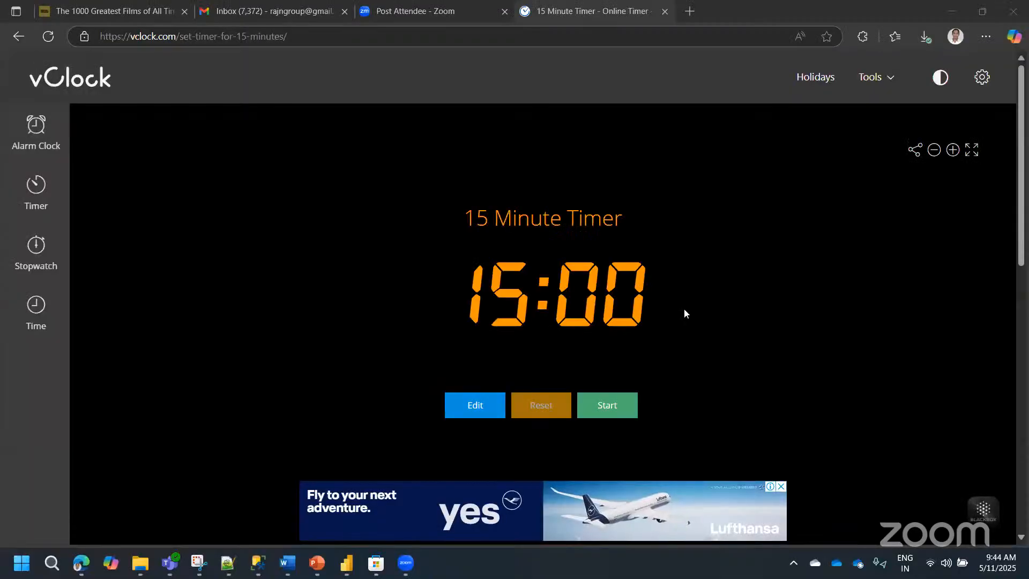
# - Start the 15-minute countdown on the vClock timer page and minimize the browser
pyautogui.click(616, 389)
pyautogui.click(619, 405)
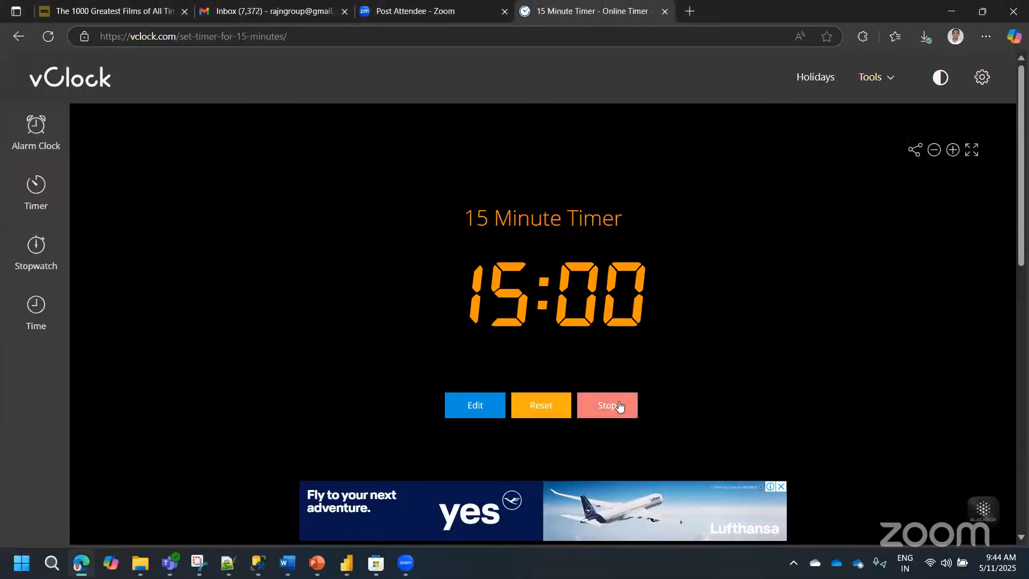
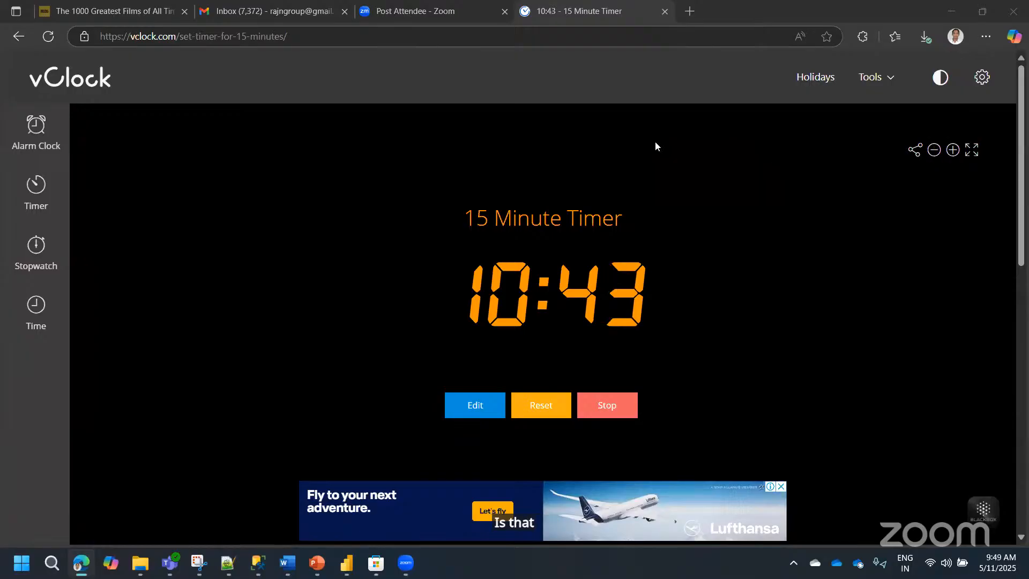
pyautogui.click(951, 11)
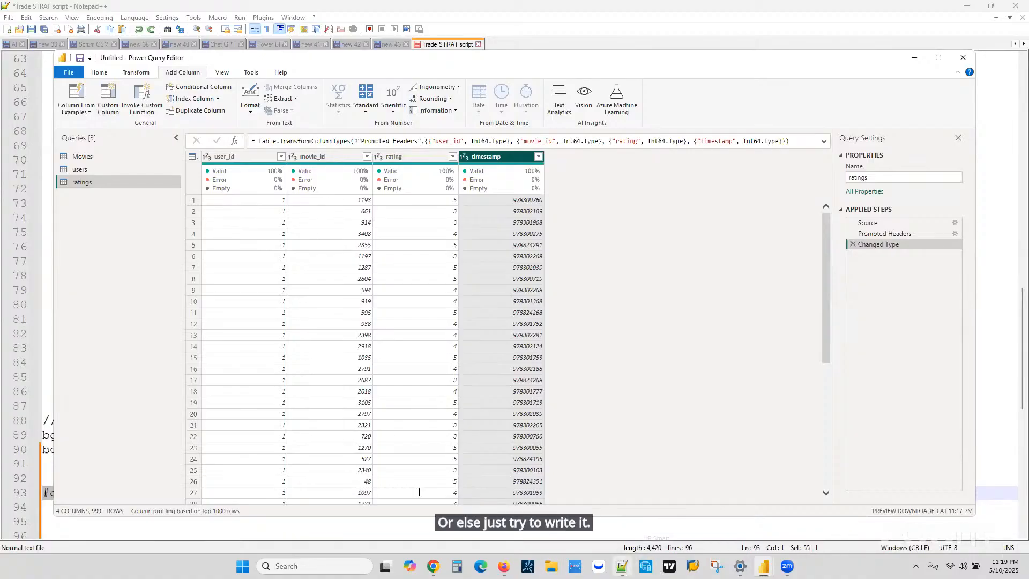
# - Add a custom column to the ratings query with the Notepad++ formula #datetime(1970,1,1,0,0,0) + #duration(0,0,0[timestamp])
pyautogui.click(43, 497)
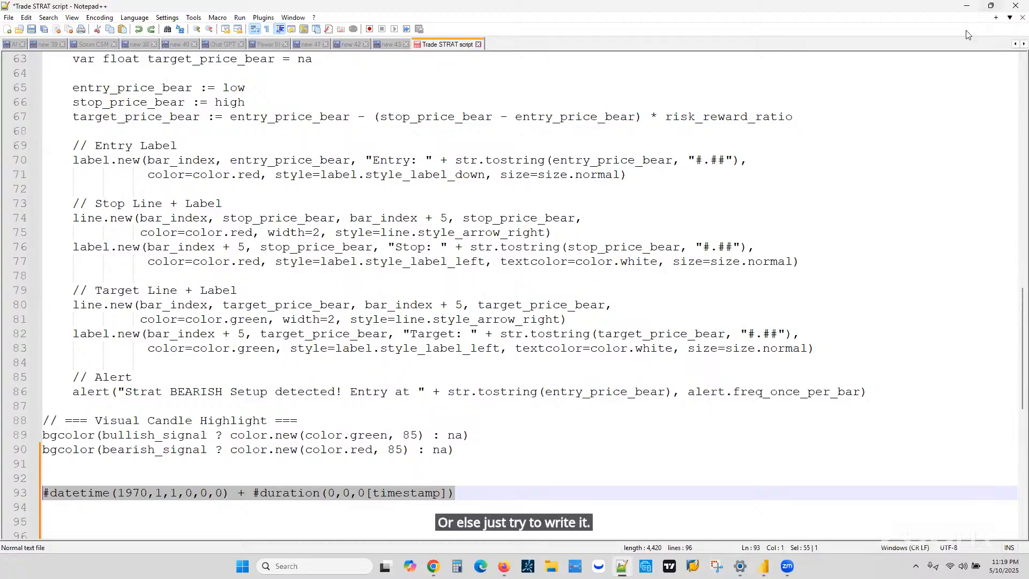
pyautogui.hotkey('alt', 'Tab')
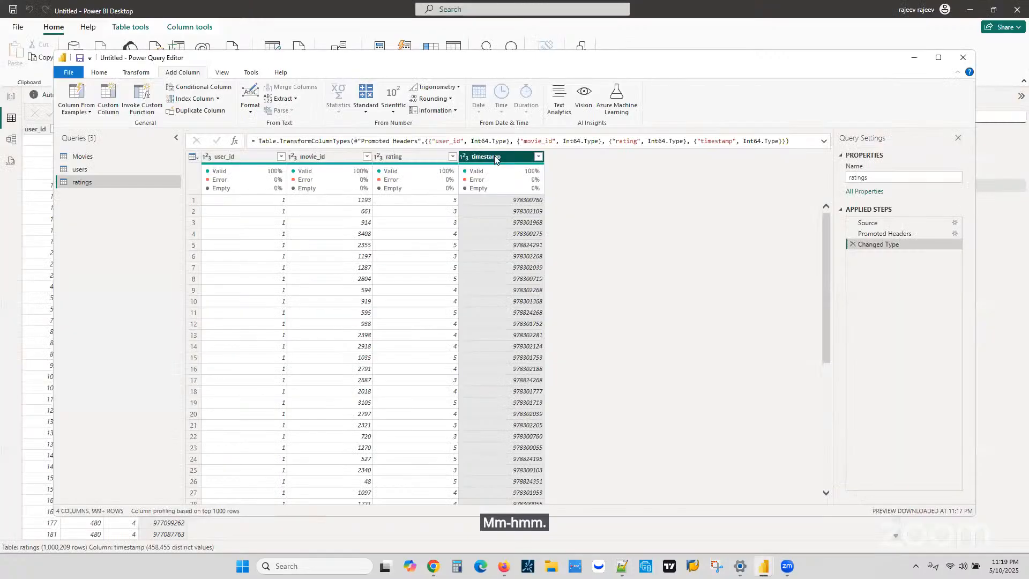
pyautogui.click(104, 102)
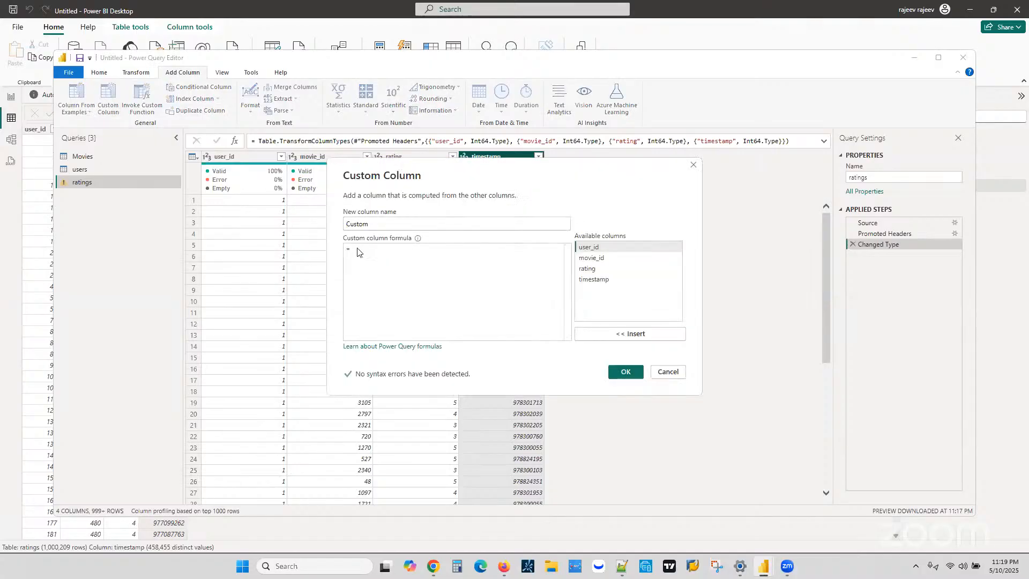
pyautogui.write('#datetime(1970,1,1,0,0,0) + #duration(0,0,0,[timestamp])')
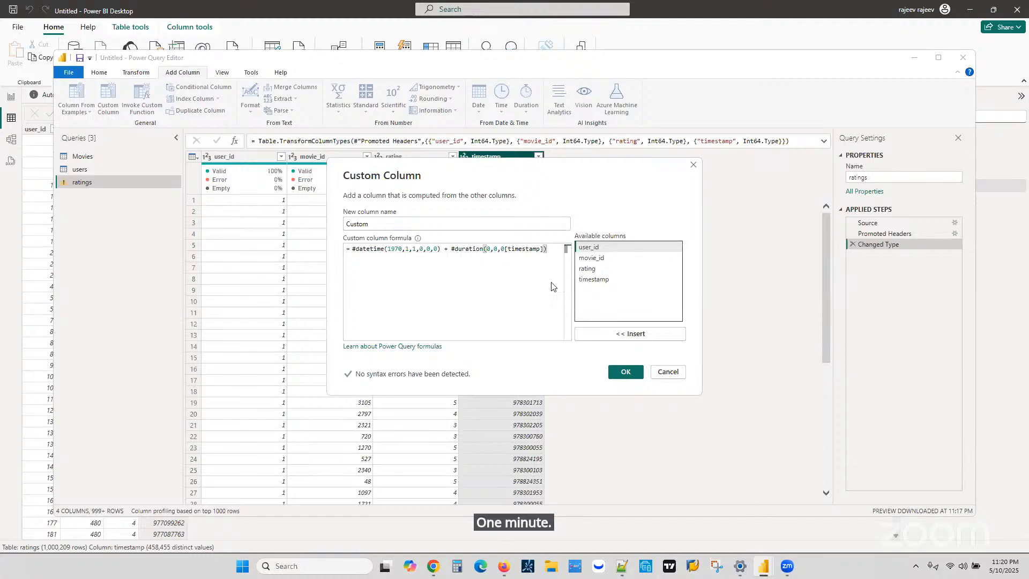
pyautogui.click(626, 371)
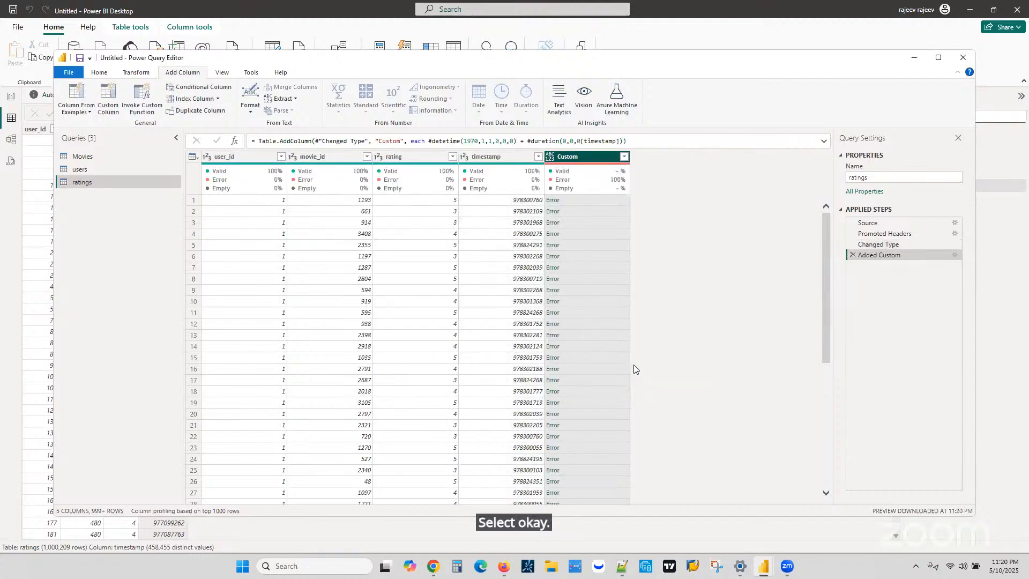
# - Inspect the error details of the first row in the Custom column, and enlarge the details area
pyautogui.click(562, 201)
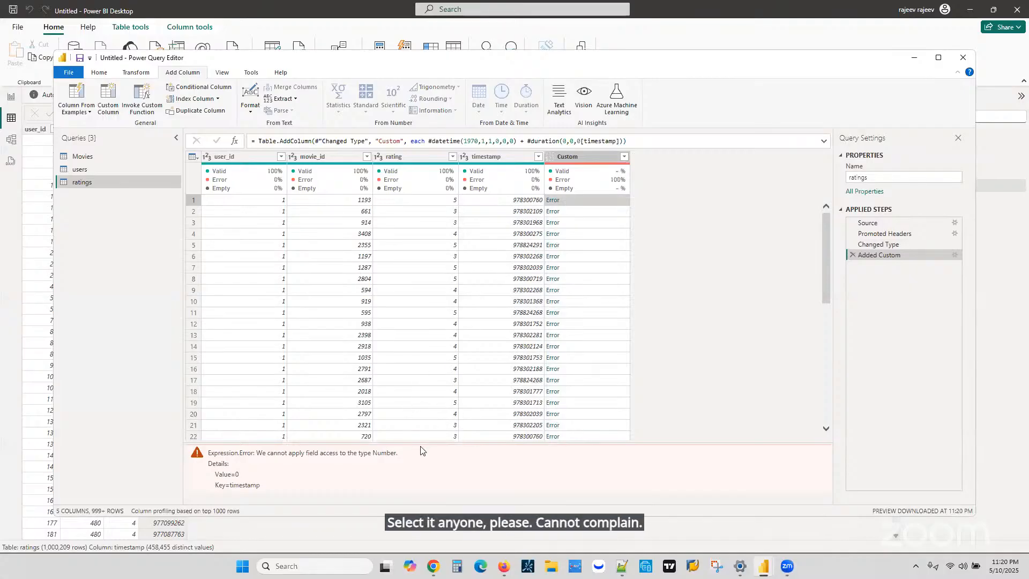
pyautogui.moveTo(459, 442); pyautogui.dragTo(468, 375)
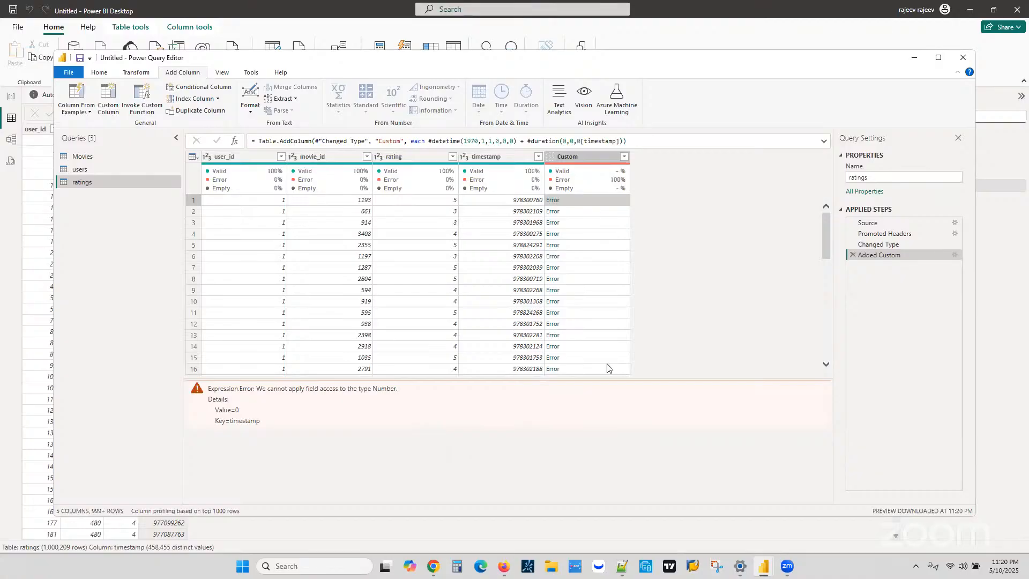
pyautogui.moveTo(613, 380); pyautogui.dragTo(615, 418)
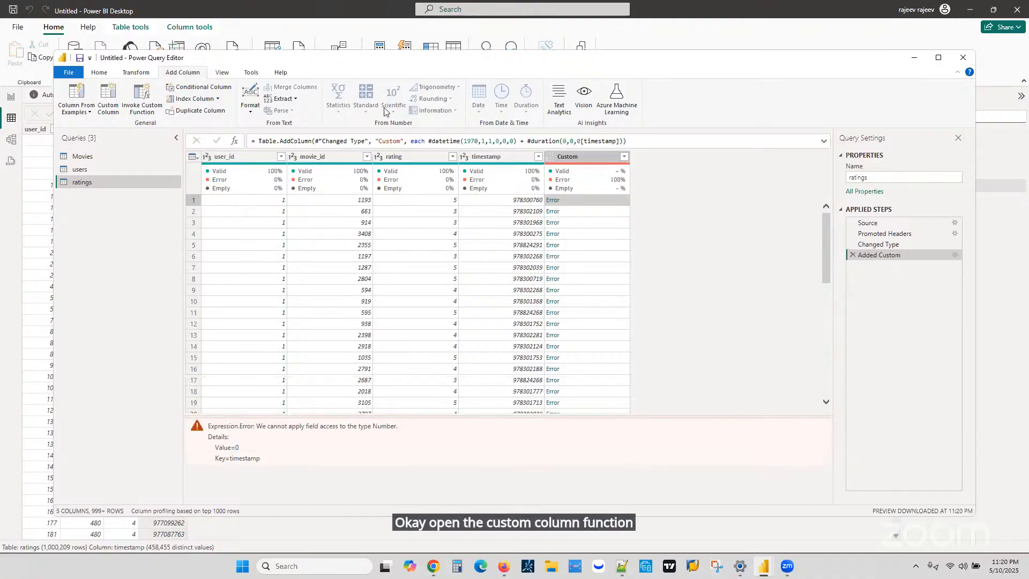
# - Reopen the settings of the ratings query's Added Custom step and clear its whole formula
pyautogui.click(109, 97)
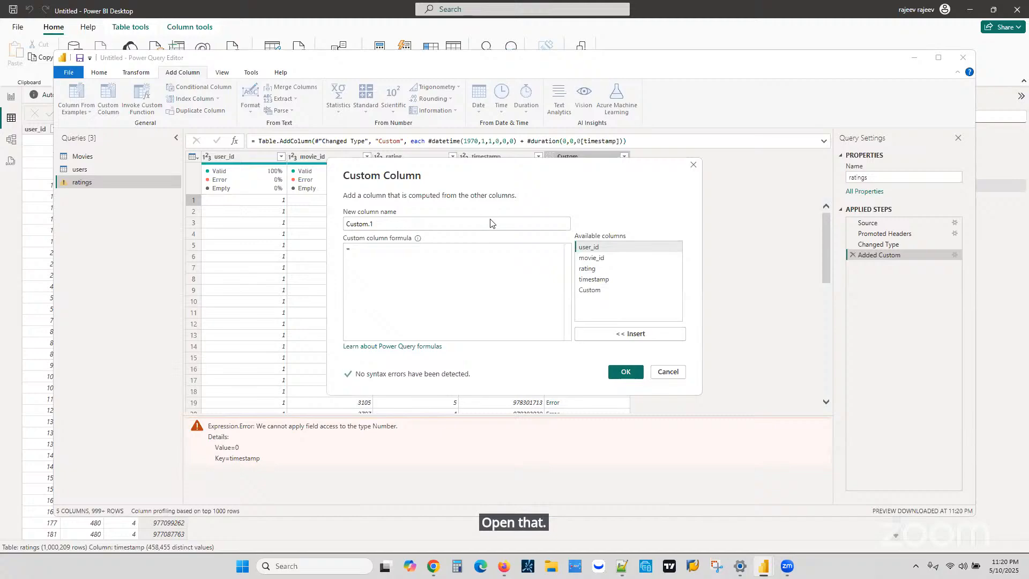
pyautogui.click(693, 165)
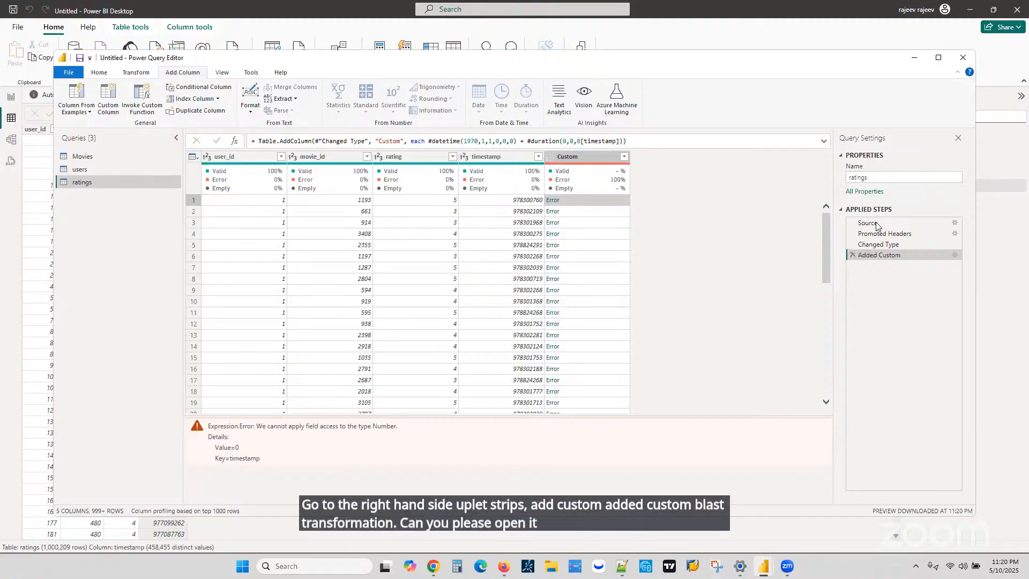
pyautogui.rightClick(879, 258)
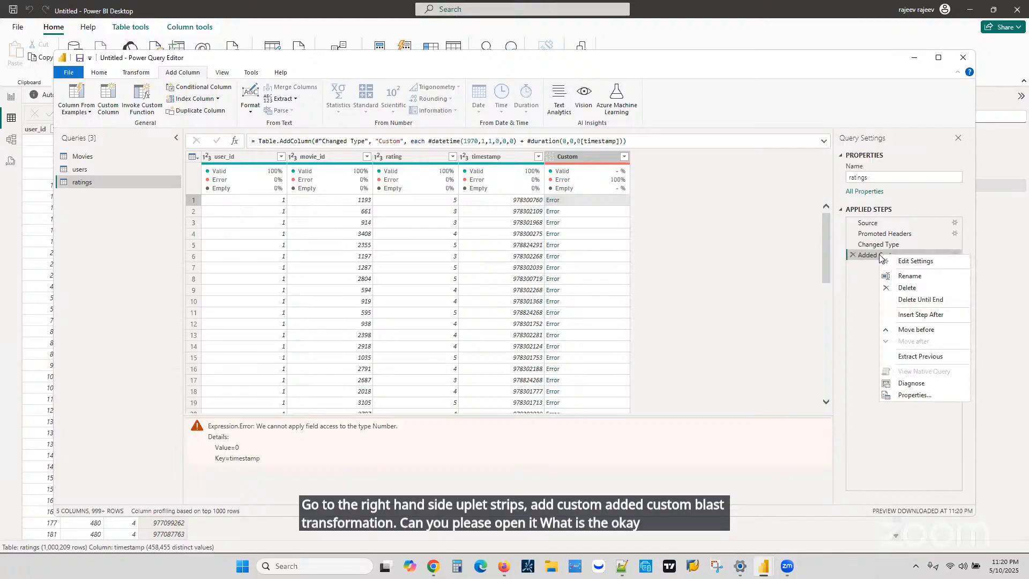
pyautogui.click(900, 262)
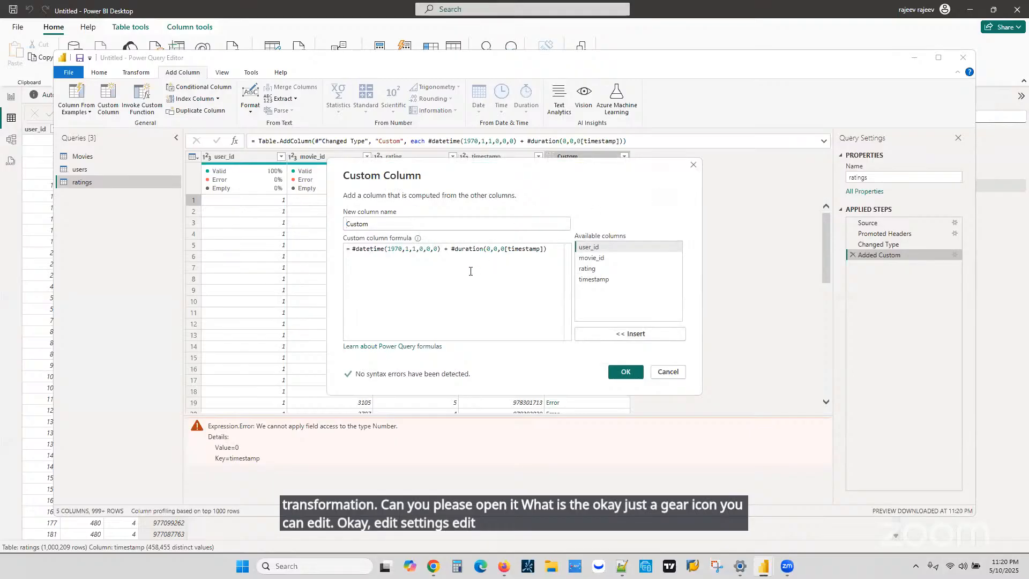
pyautogui.click(405, 266)
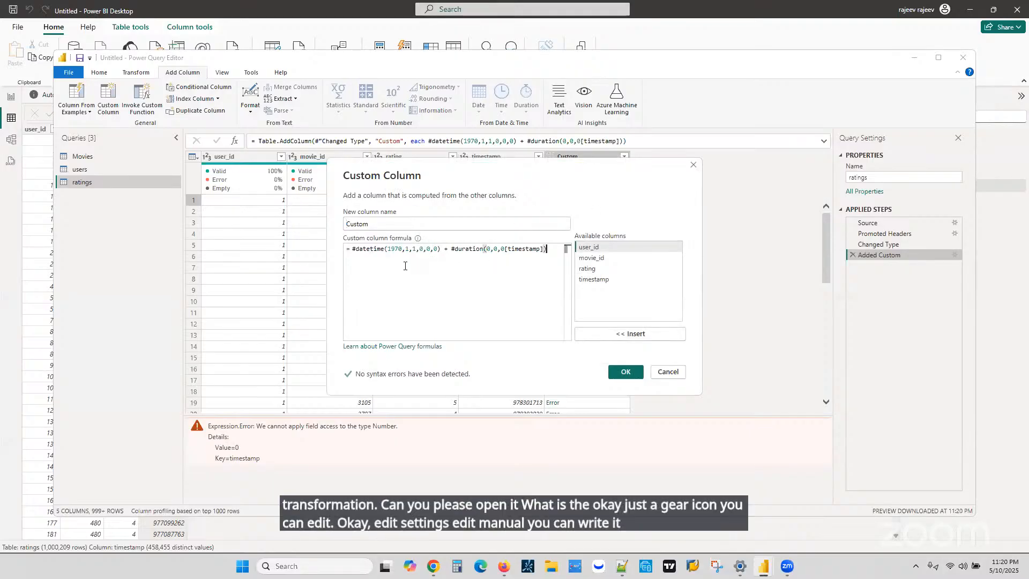
pyautogui.moveTo(548, 249); pyautogui.dragTo(353, 249)
pyautogui.click(549, 248)
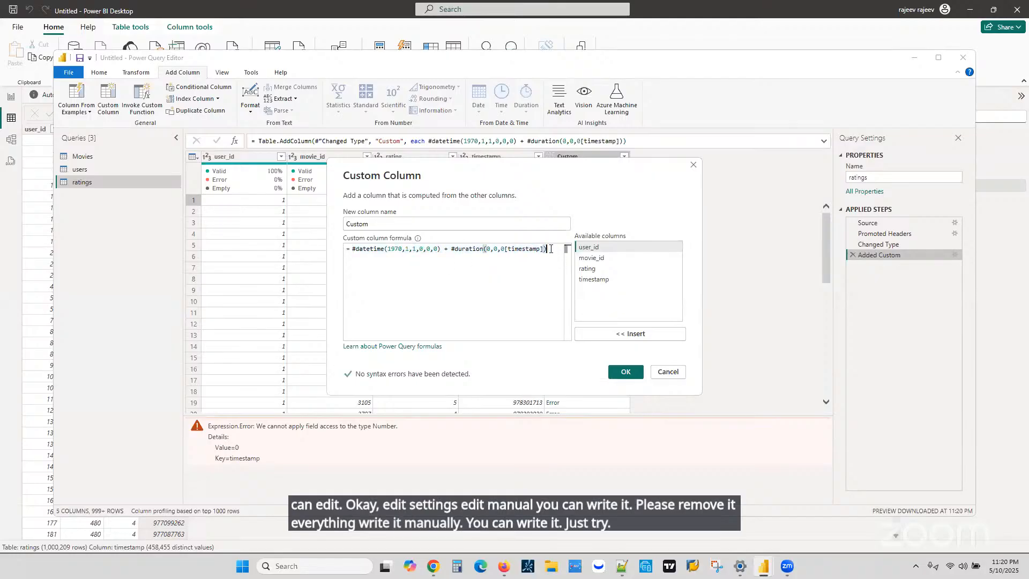
pyautogui.press('Return')
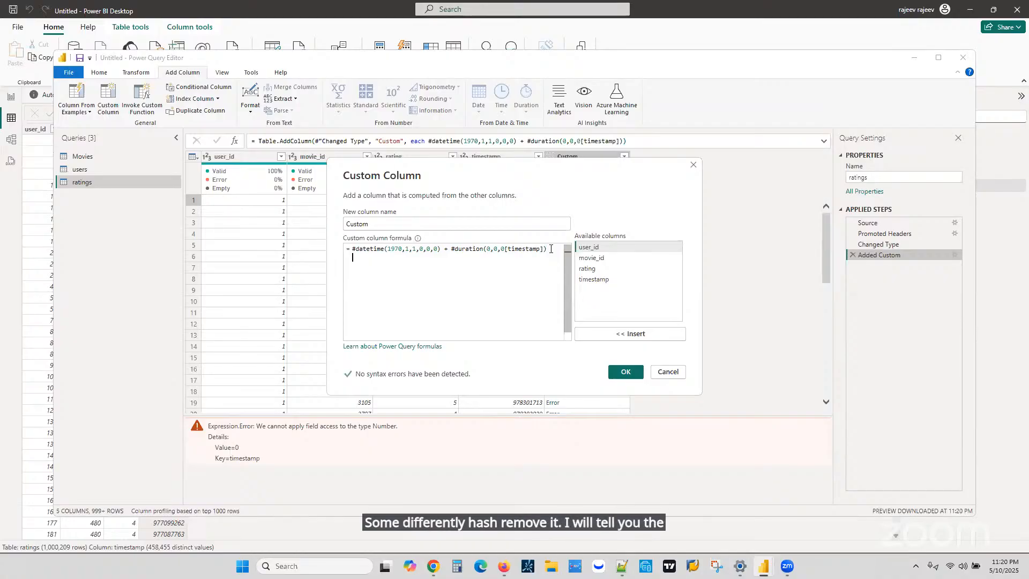
pyautogui.hotkey('ctrl', 'a')
pyautogui.press('BackSpace')
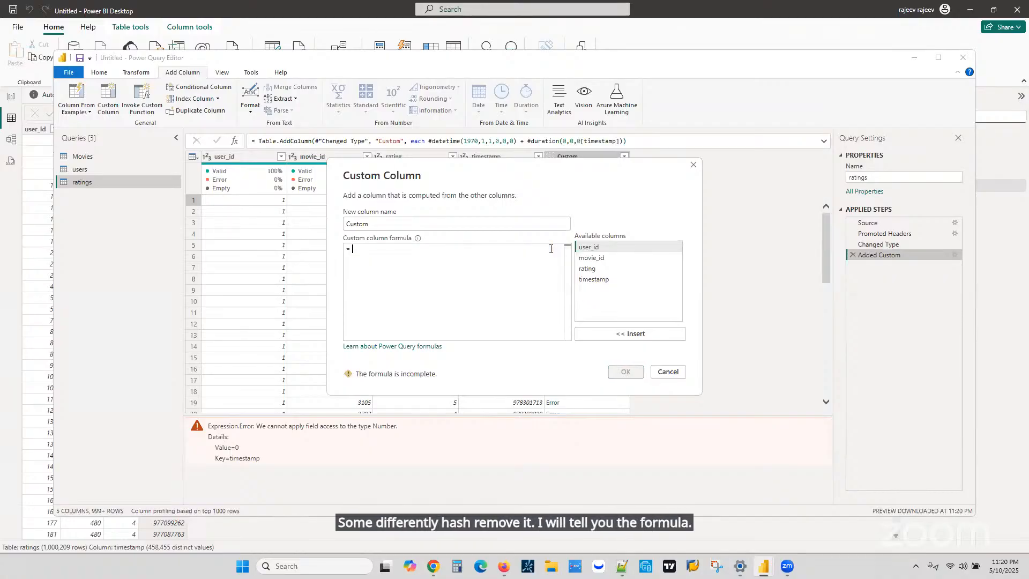
# - Begin the custom column formula with the reference date #datetime(1970,1,1,0,0,0)
pyautogui.write('#')
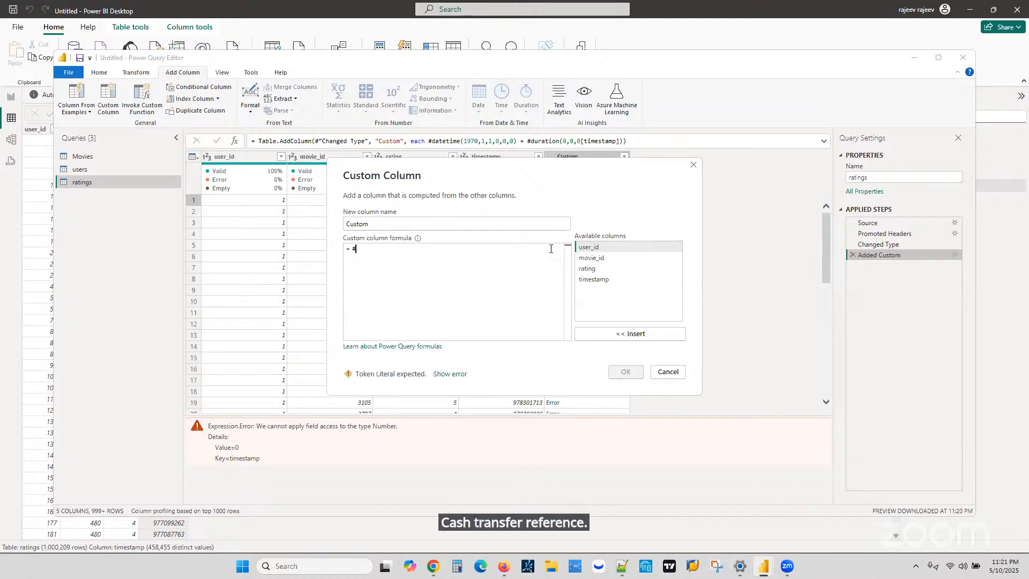
pyautogui.write('datetime')
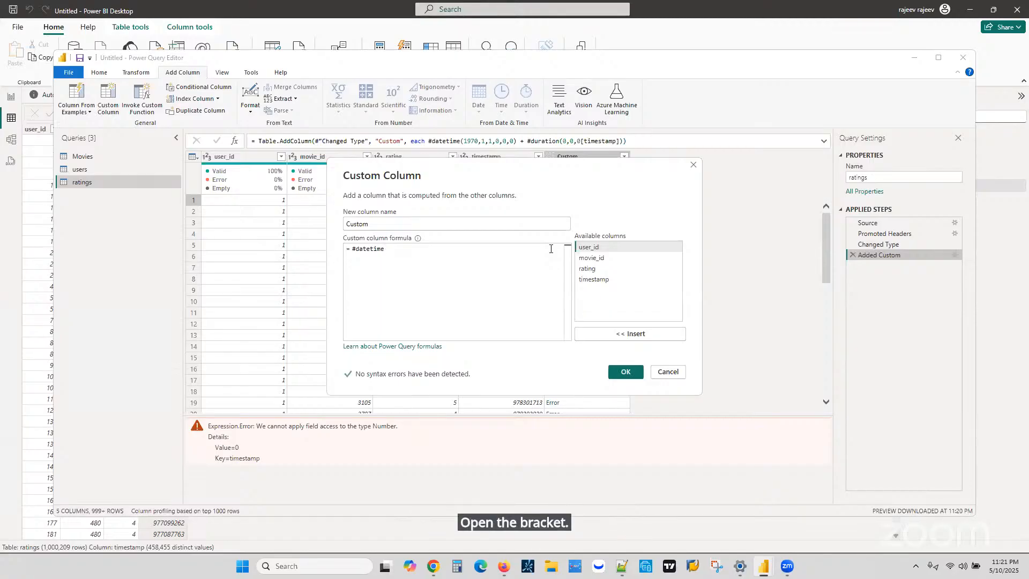
pyautogui.write('(')
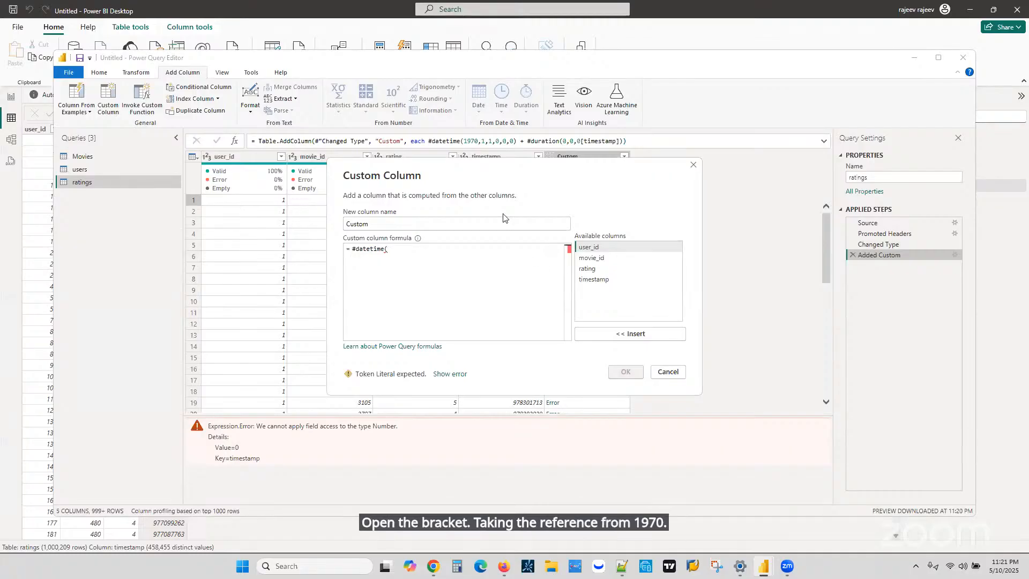
pyautogui.write('1970')
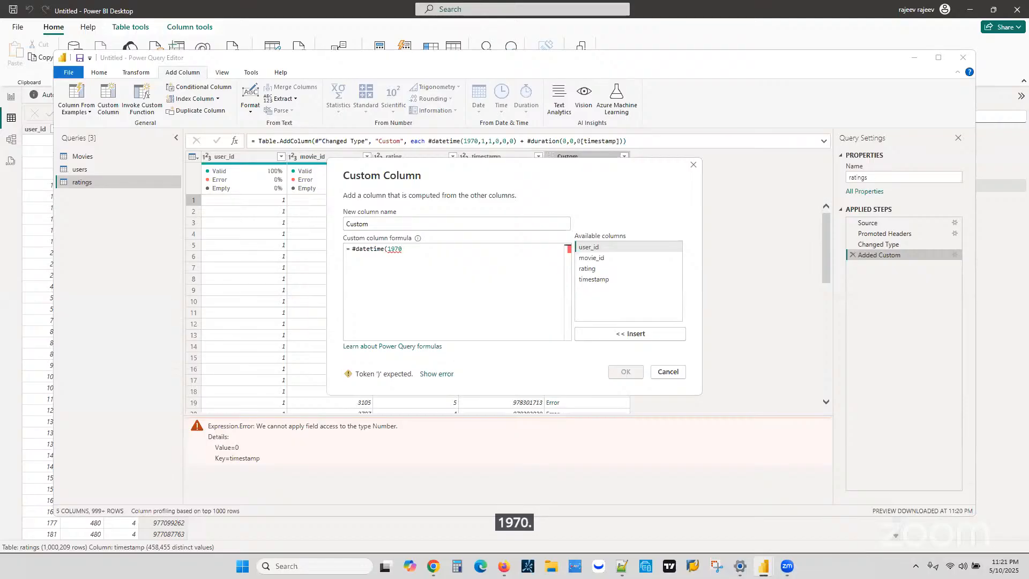
pyautogui.write(',')
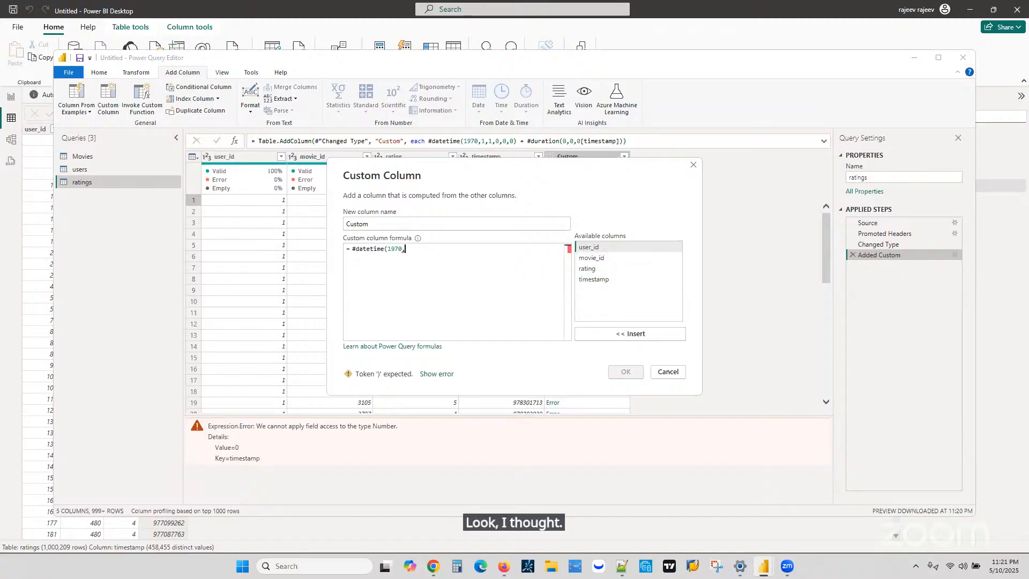
pyautogui.write('1')
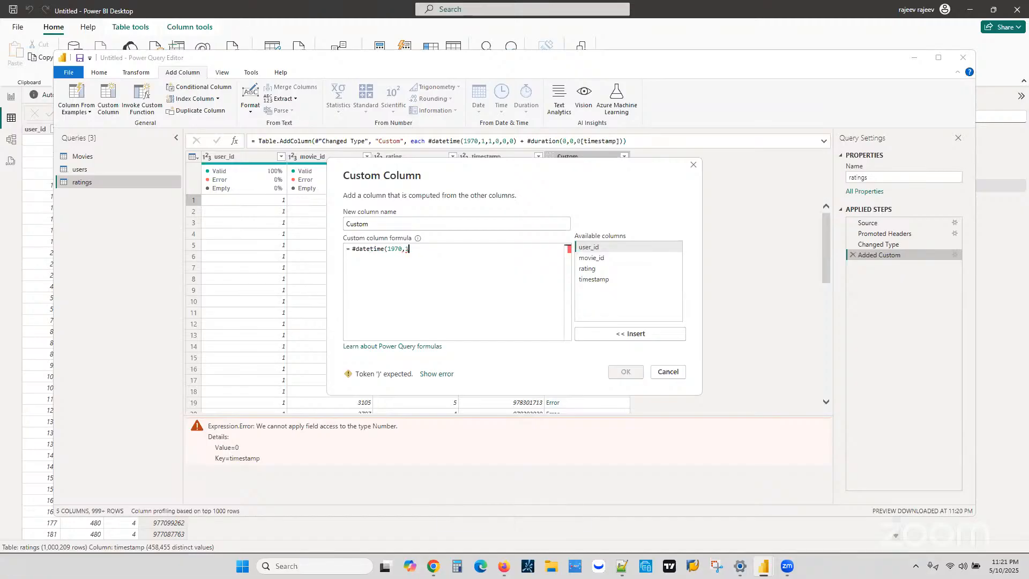
pyautogui.write(',1')
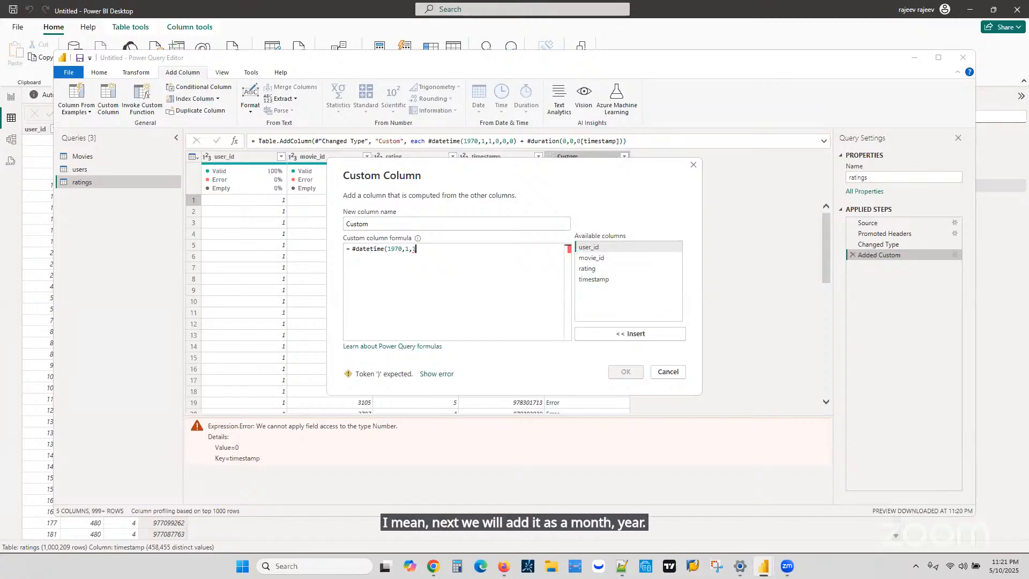
pyautogui.write(',0')
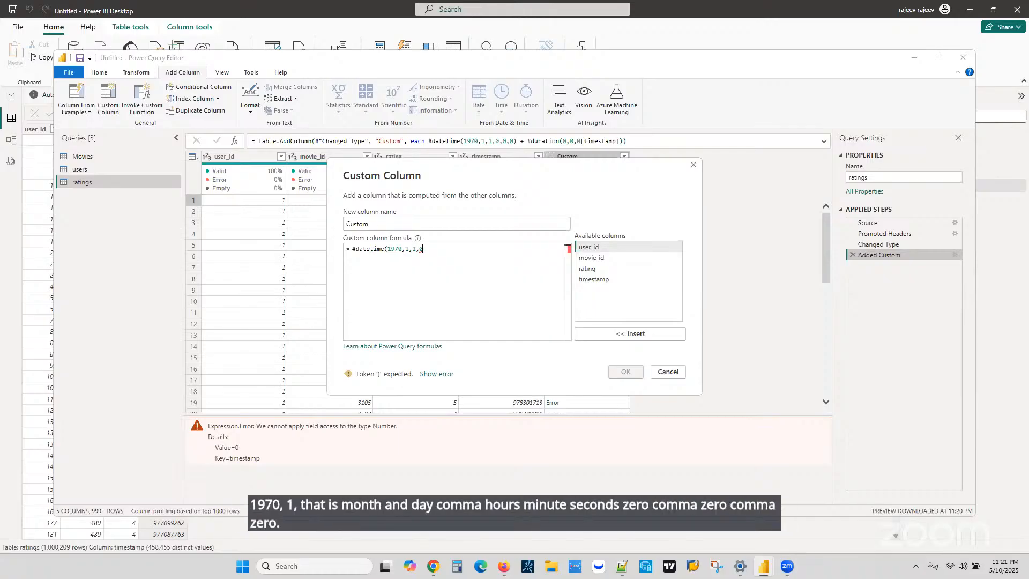
pyautogui.write(',0,0')
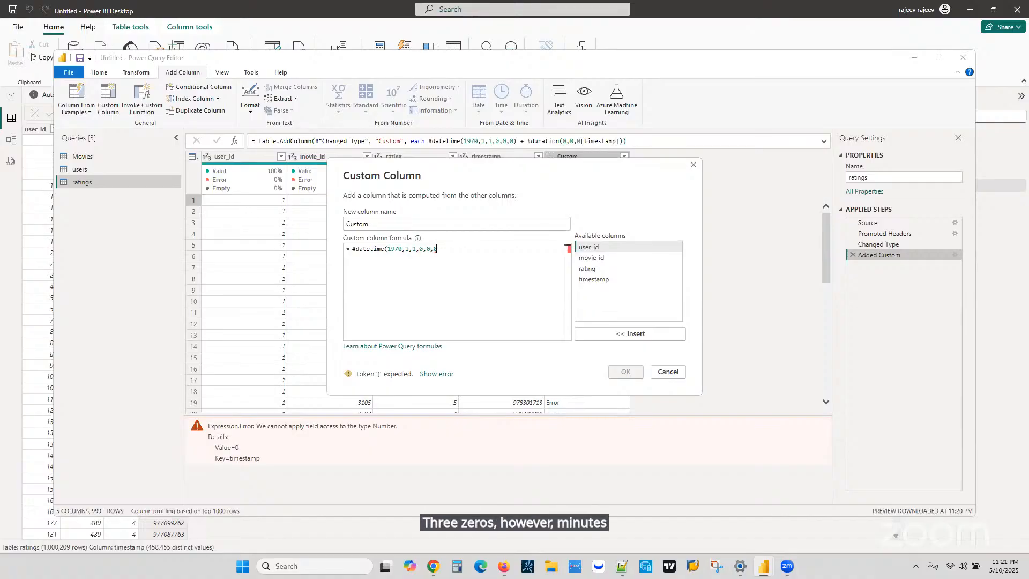
pyautogui.write(')')
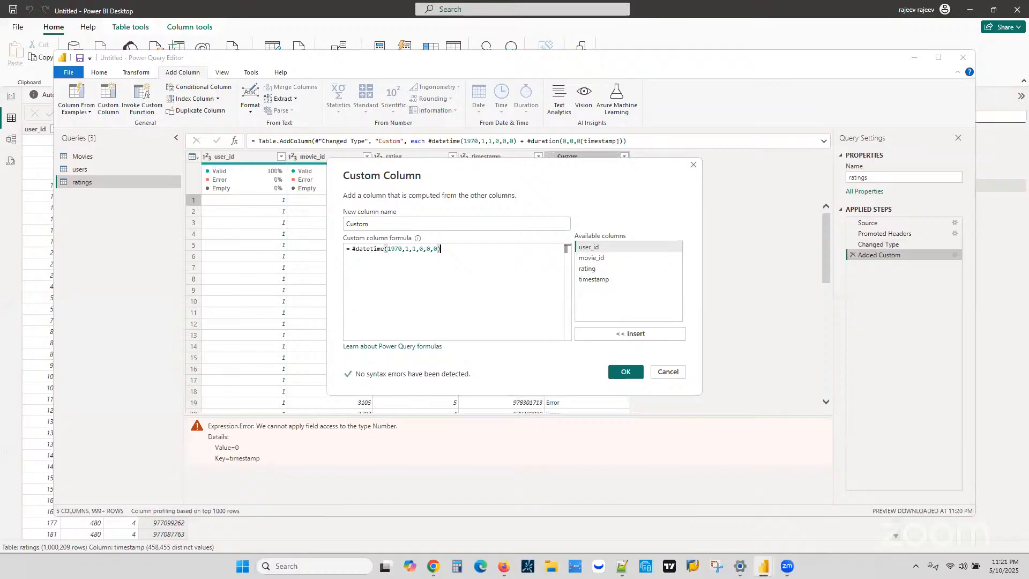
# - Complete the custom column formula with + #duration(0,0,0,[timestamp]) and apply it to the ratings query
pyautogui.write(' +')
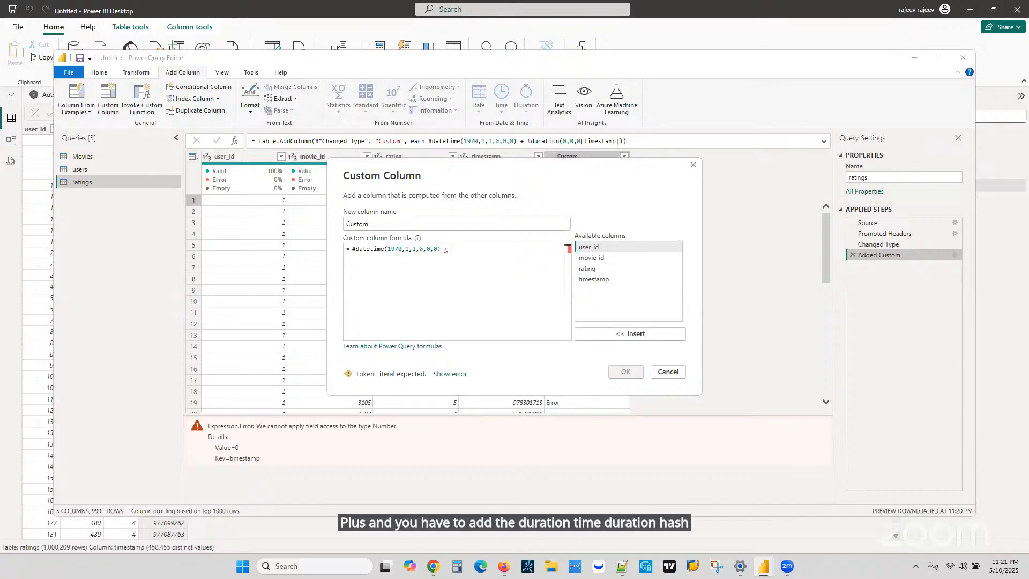
pyautogui.write('#d')
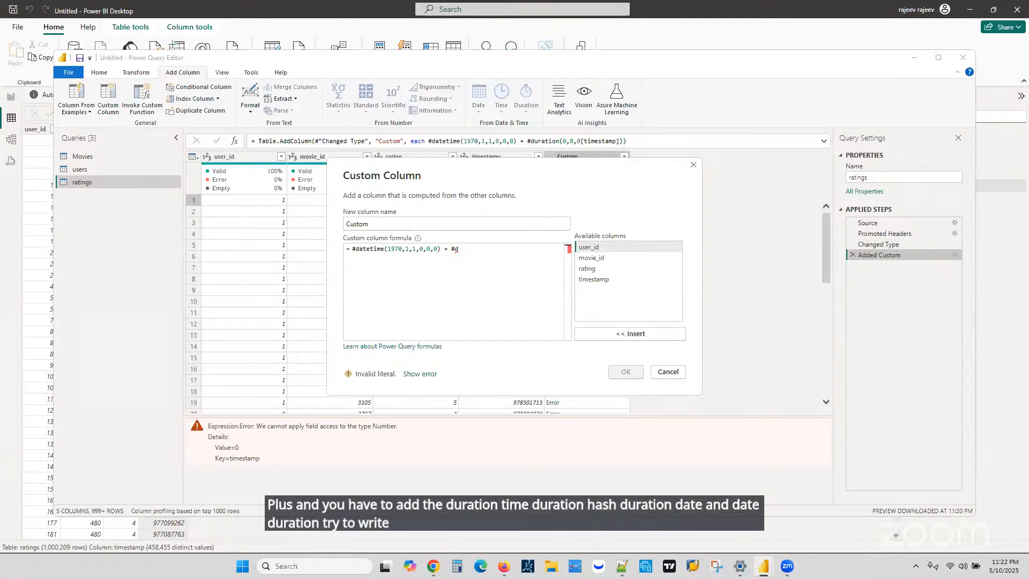
pyautogui.write('uration')
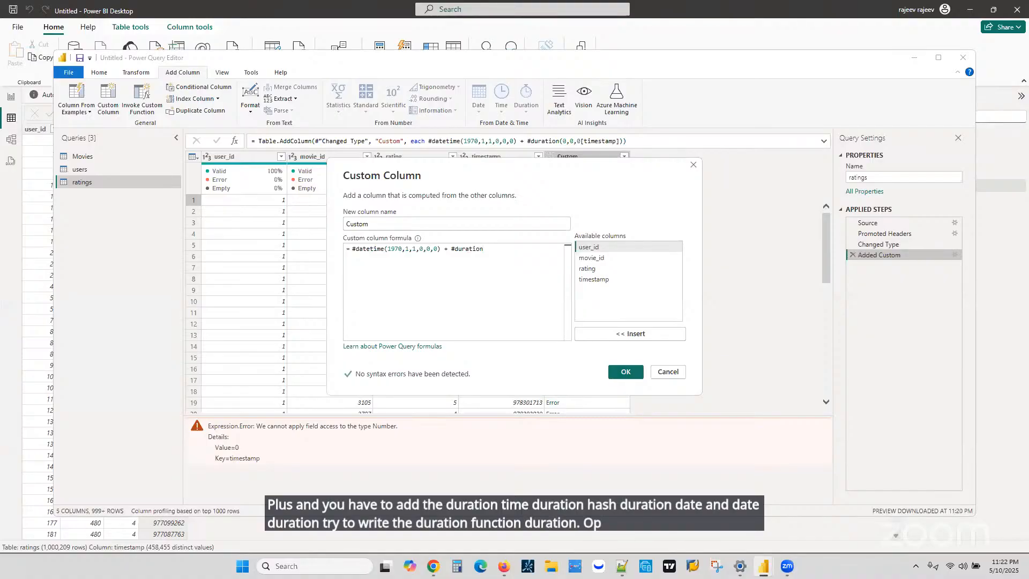
pyautogui.write('(')
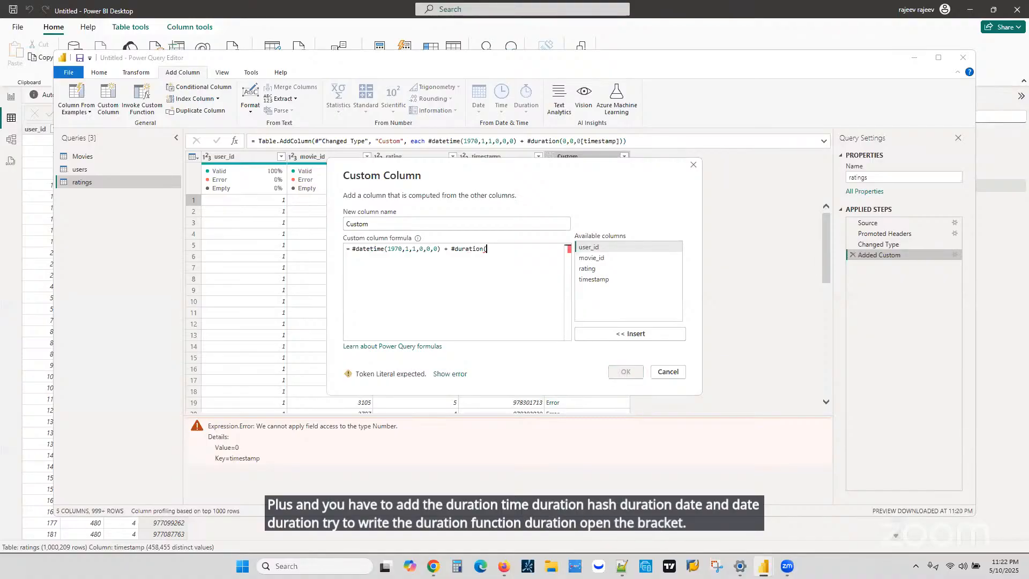
pyautogui.write('0')
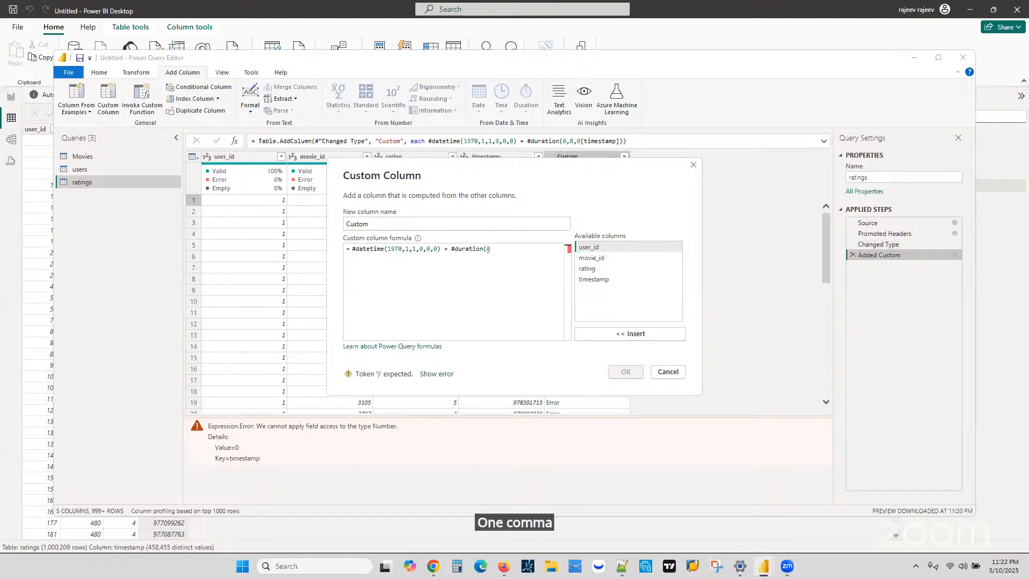
pyautogui.write(',0,0')
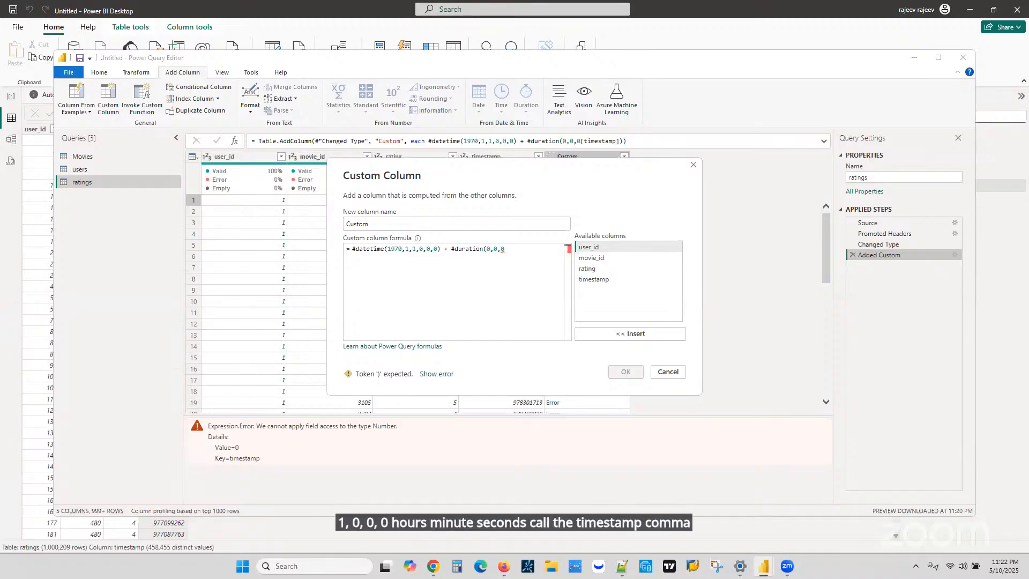
pyautogui.write(',')
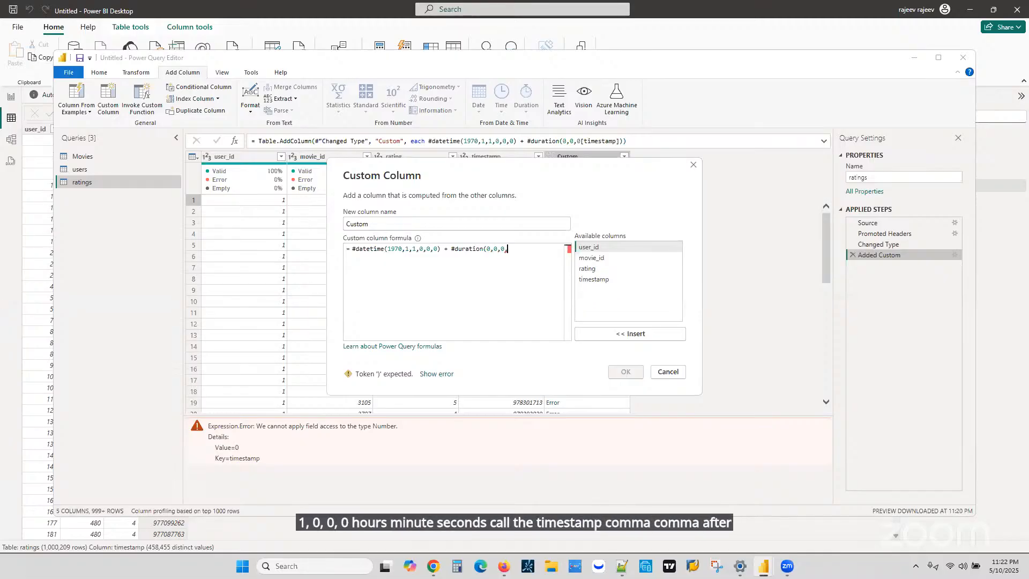
pyautogui.doubleClick(605, 283)
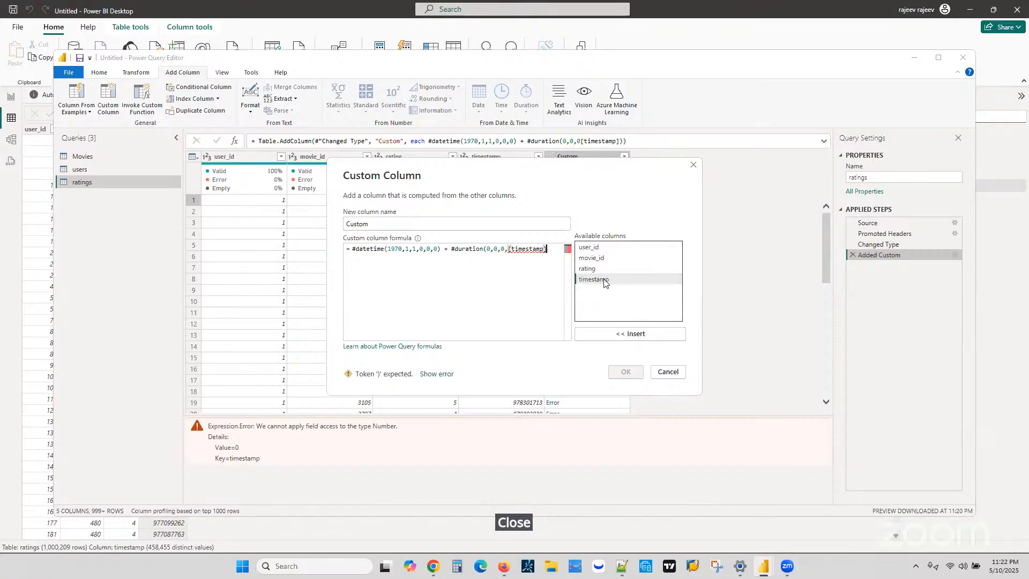
pyautogui.write(')')
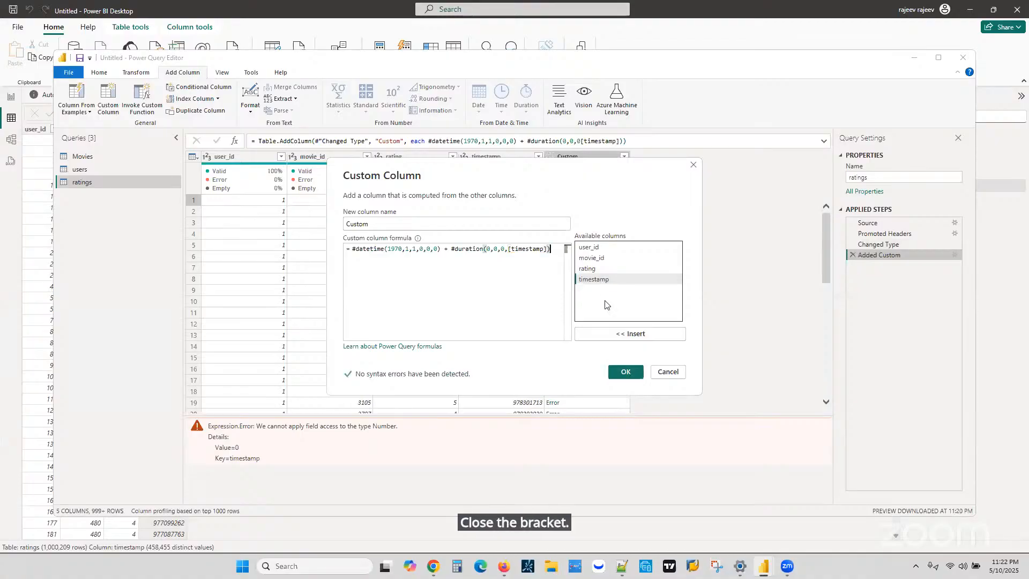
pyautogui.click(621, 372)
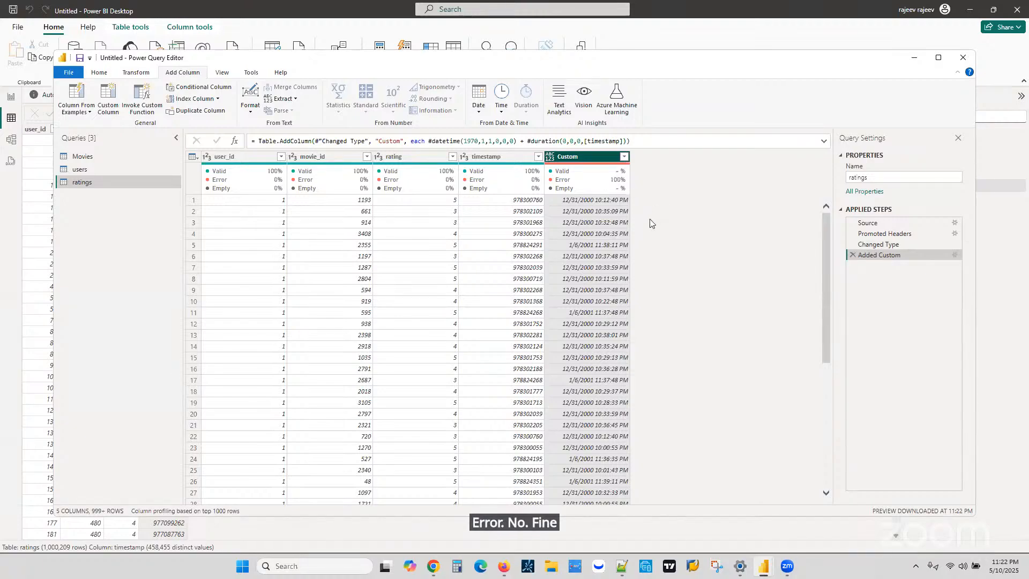
# - Change the Custom column's data type to Date/Time and rename the column DateTime
pyautogui.click(550, 156)
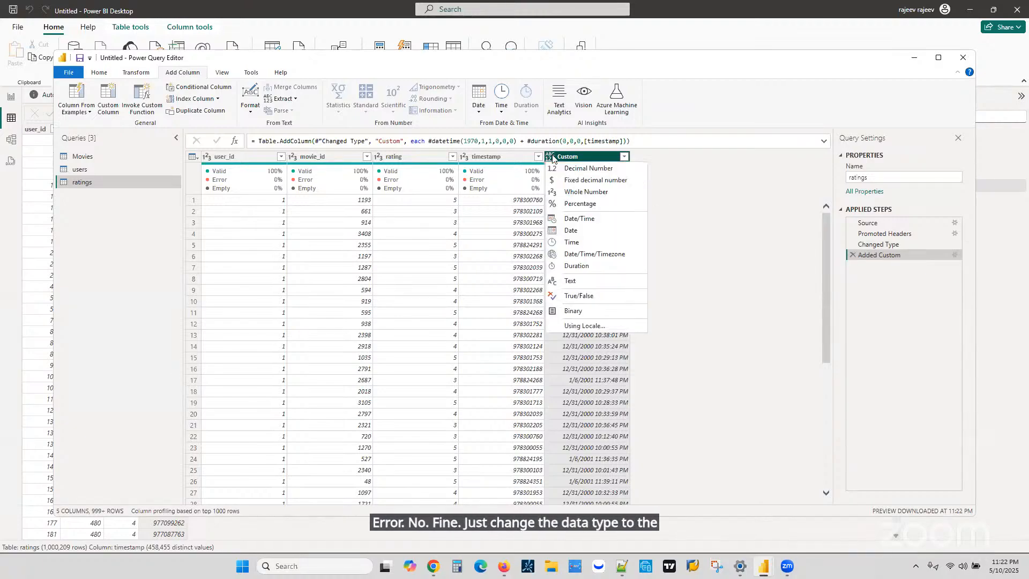
pyautogui.click(589, 219)
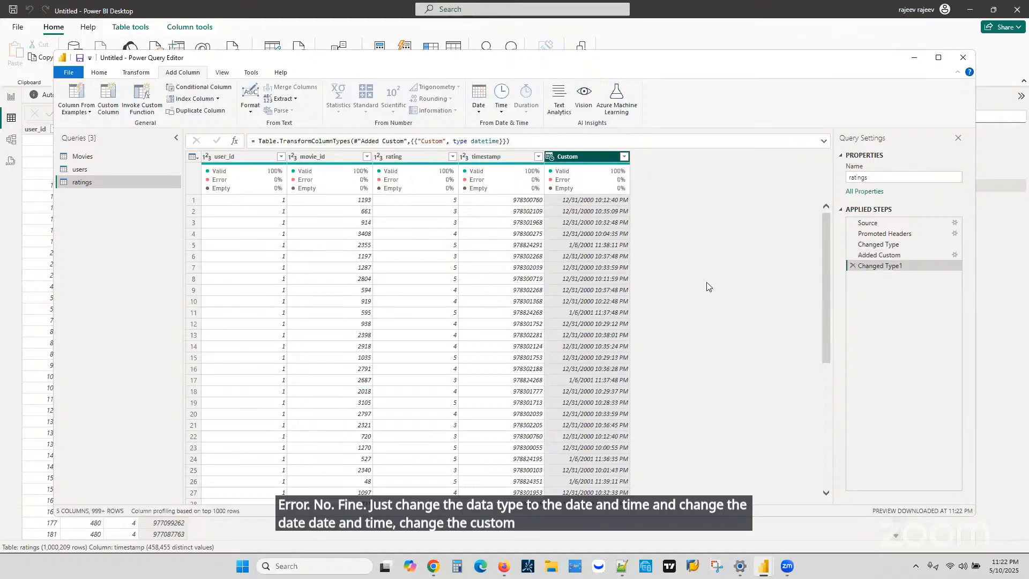
pyautogui.doubleClick(587, 159)
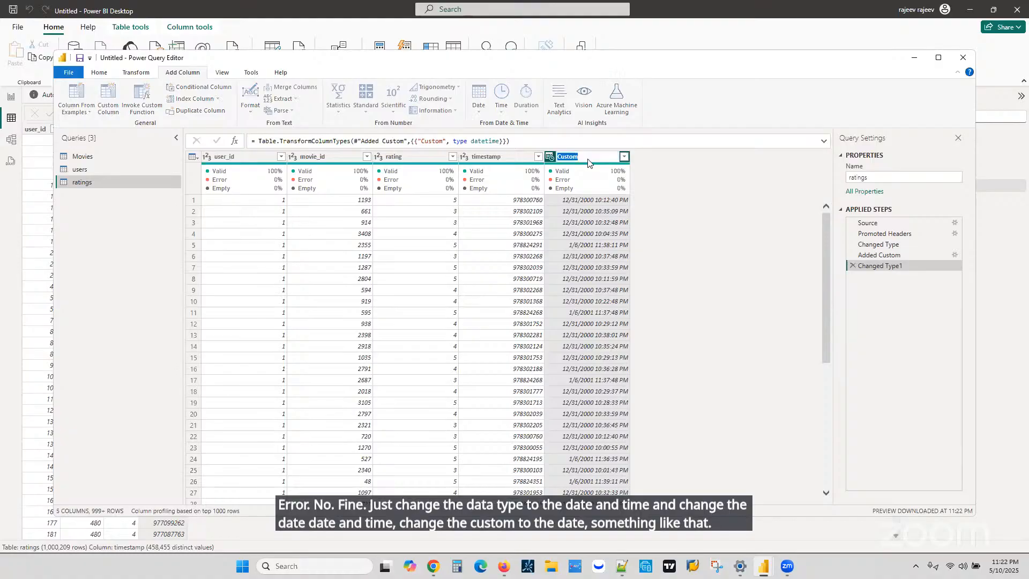
pyautogui.write('Date')
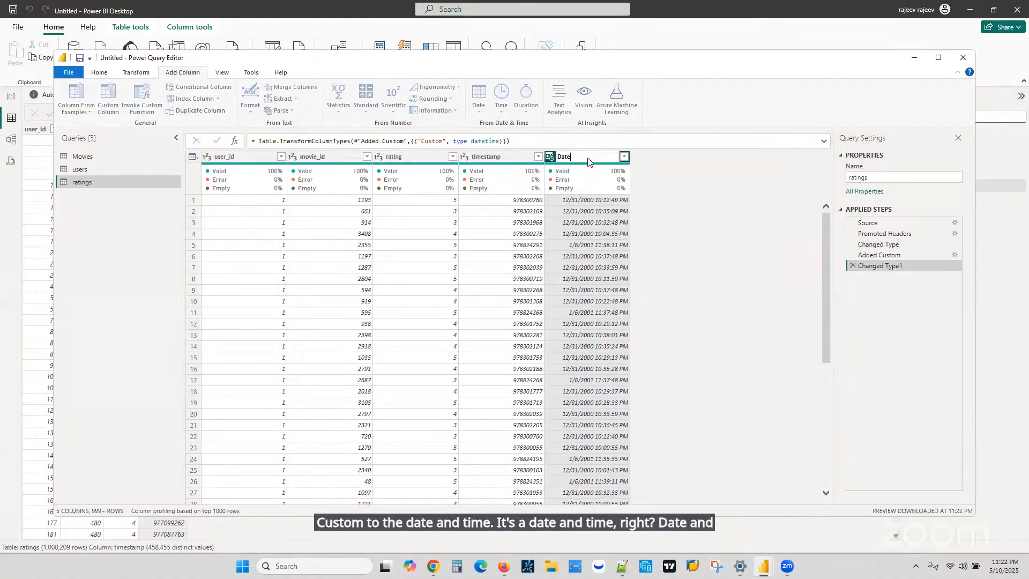
pyautogui.write('Time')
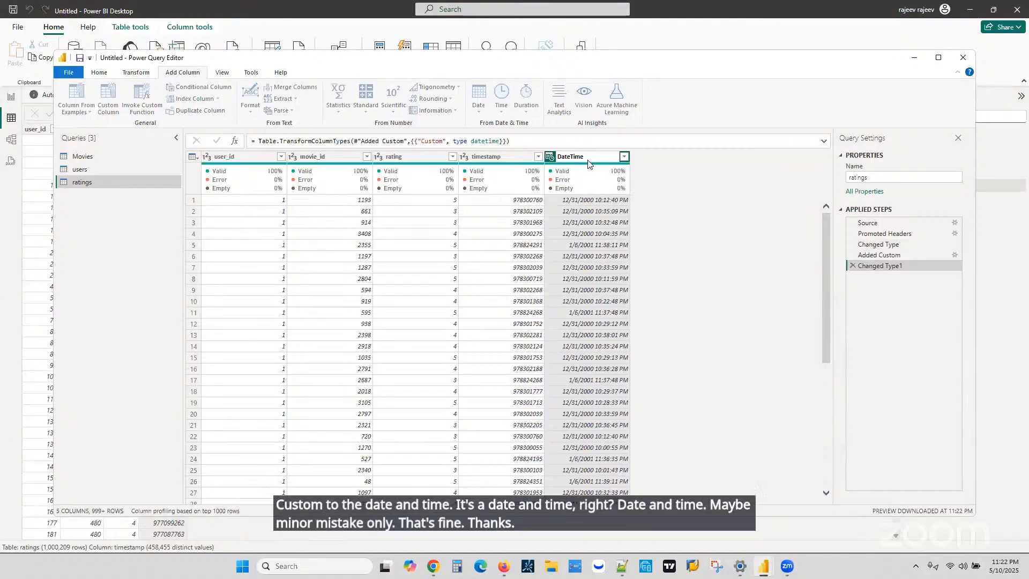
# - Remove the timestamp column from the ratings query
pyautogui.click(499, 159)
pyautogui.rightClick(500, 159)
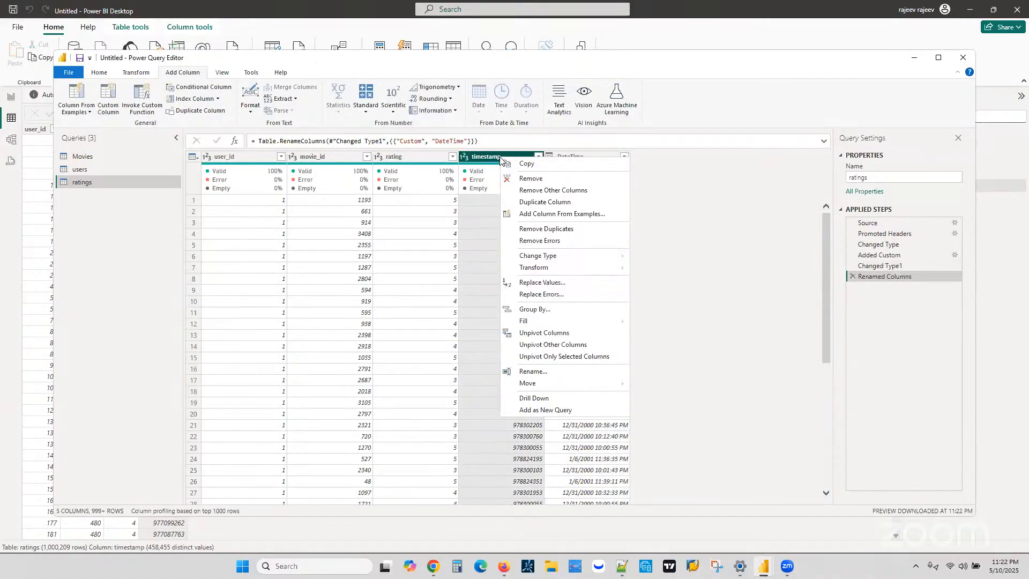
pyautogui.click(523, 179)
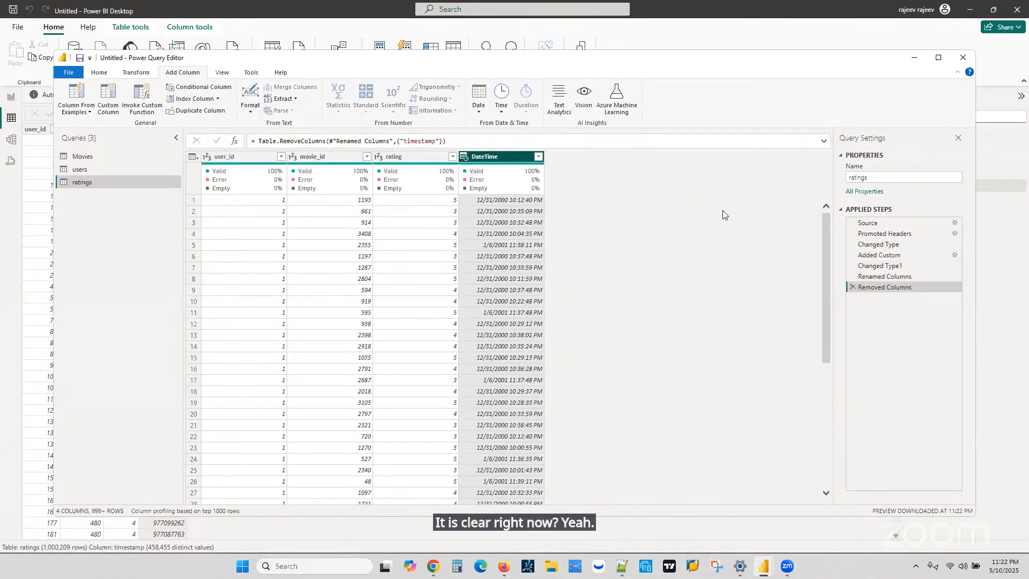
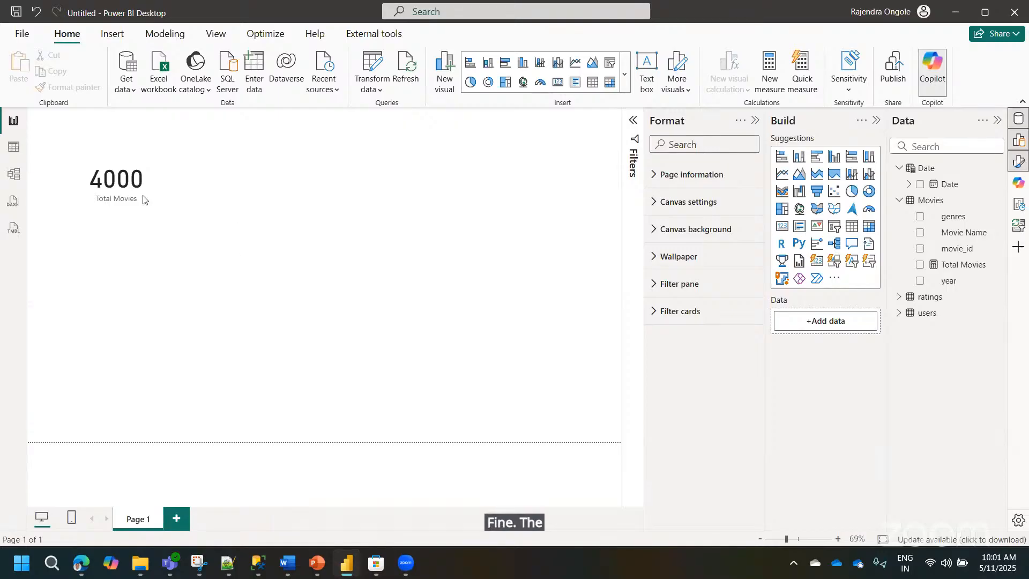
# - Set the callout value display units of the Total Movies card to None
pyautogui.click(125, 183)
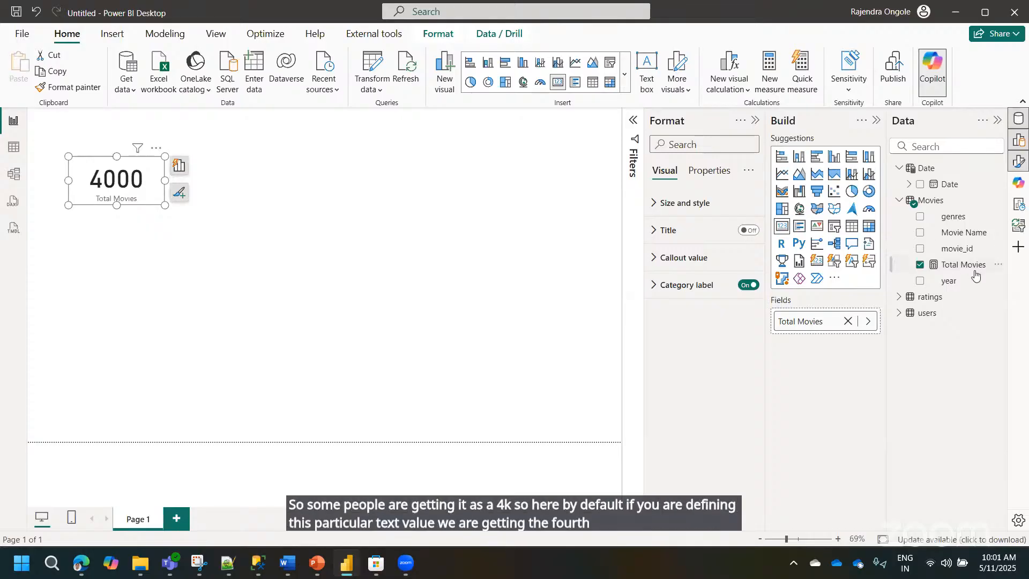
pyautogui.click(672, 260)
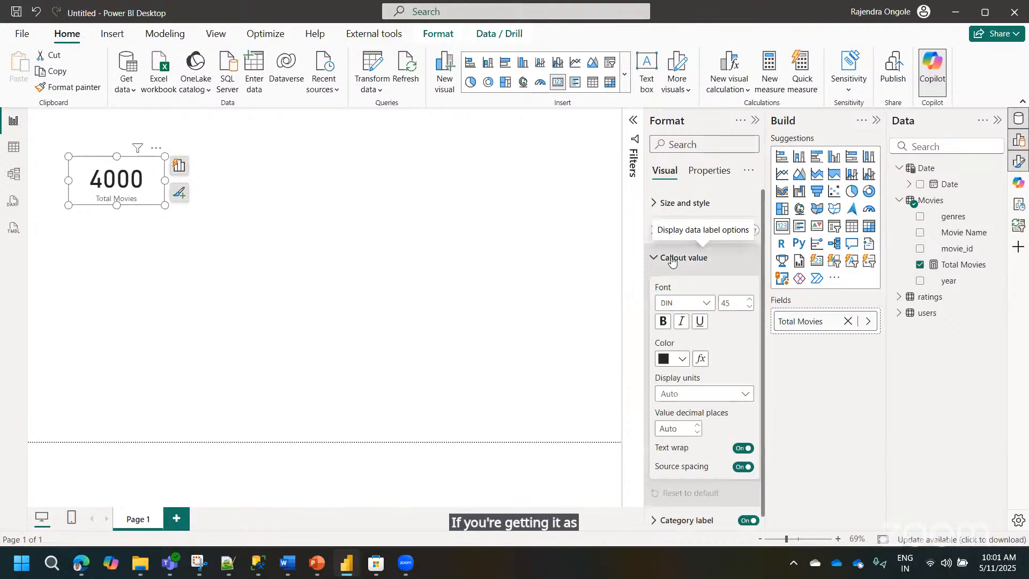
pyautogui.click(685, 395)
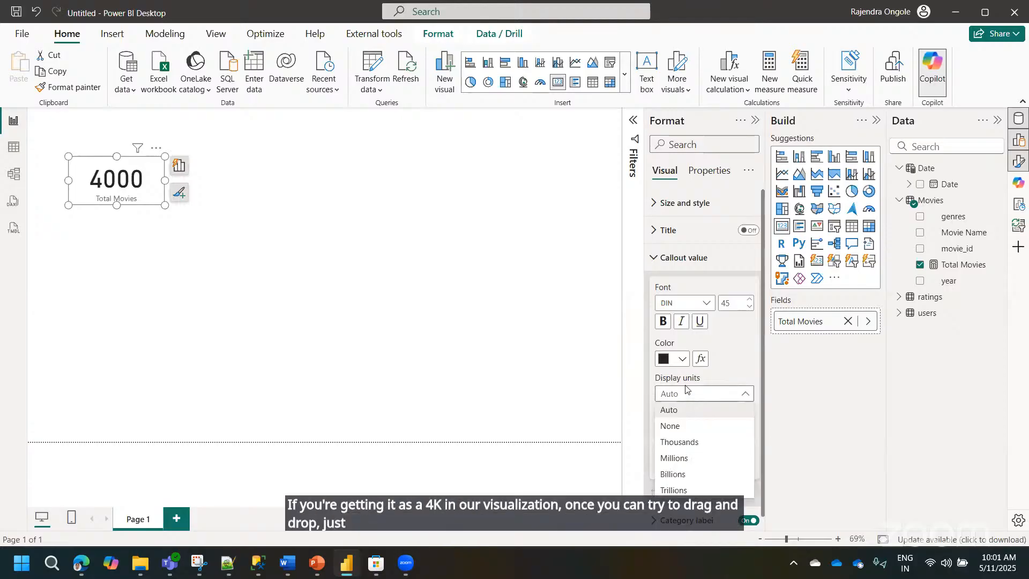
pyautogui.click(680, 426)
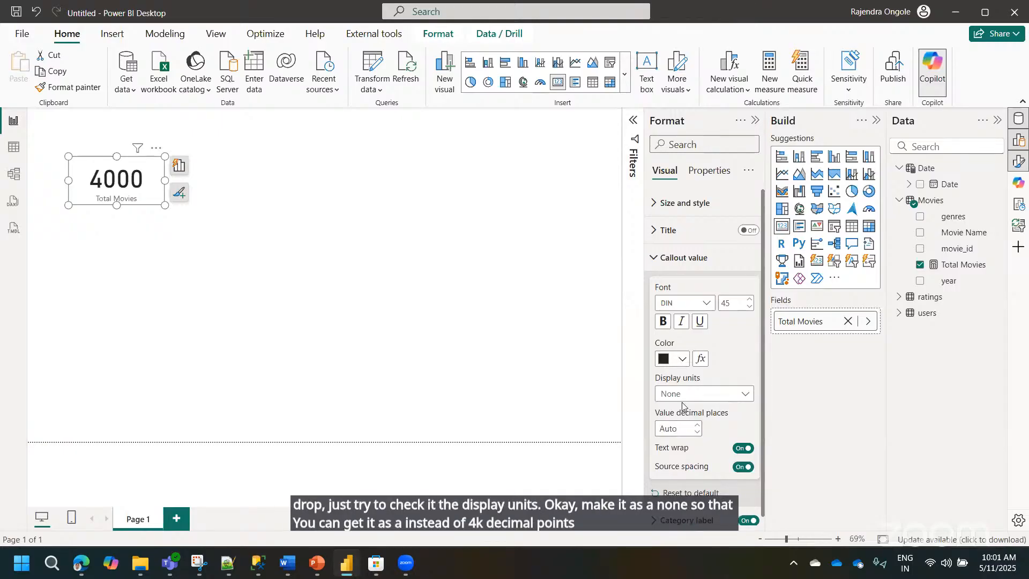
pyautogui.click(685, 397)
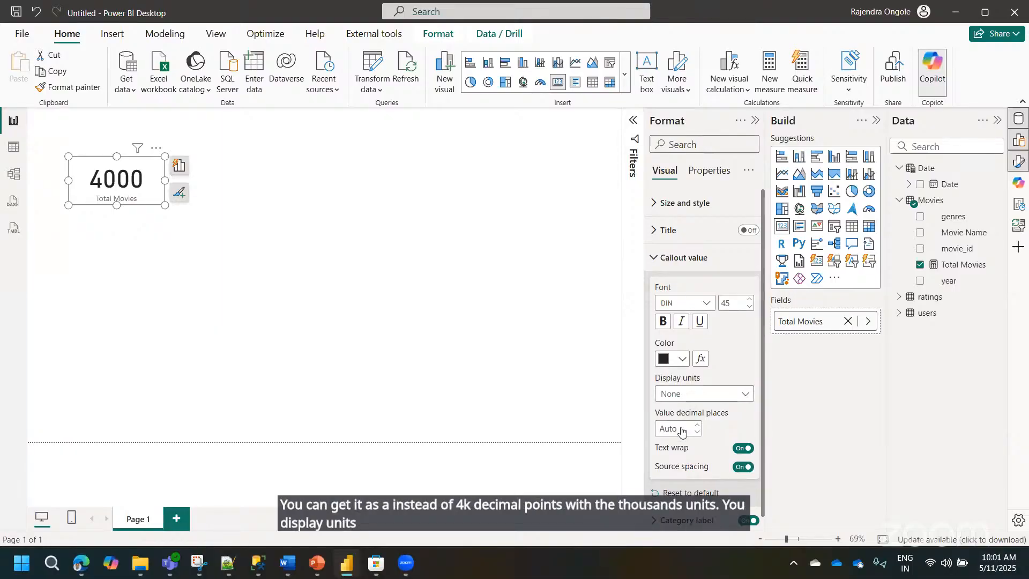
pyautogui.click(679, 429)
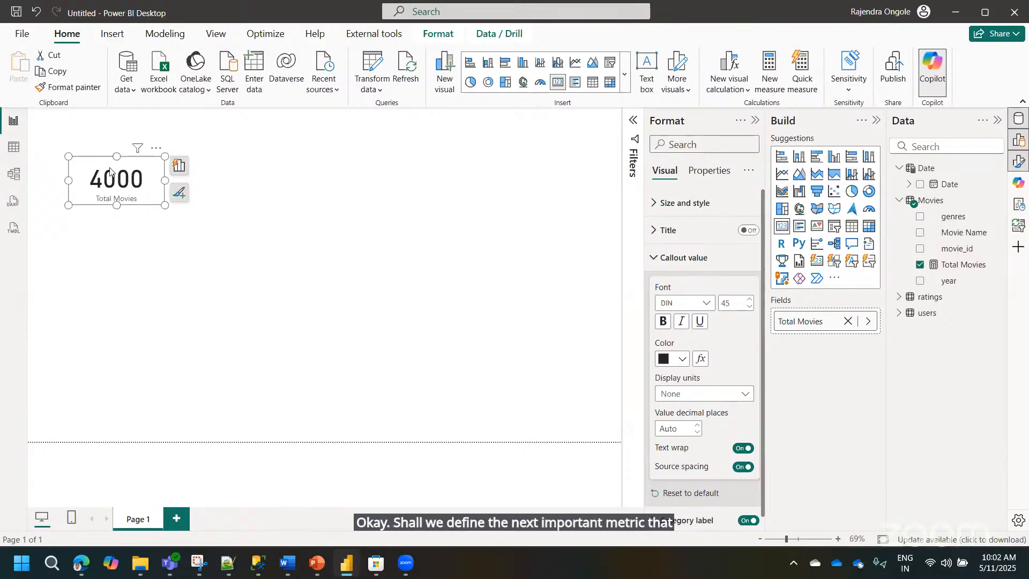
# - Duplicate the Total Movies card and place the copy beside the original on Page 1
pyautogui.click(15, 151)
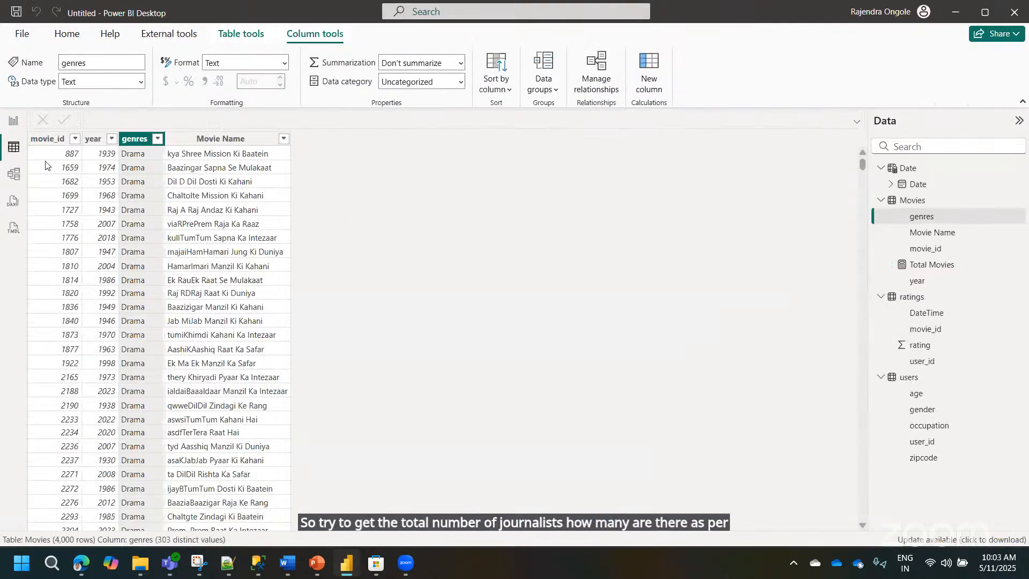
pyautogui.click(13, 123)
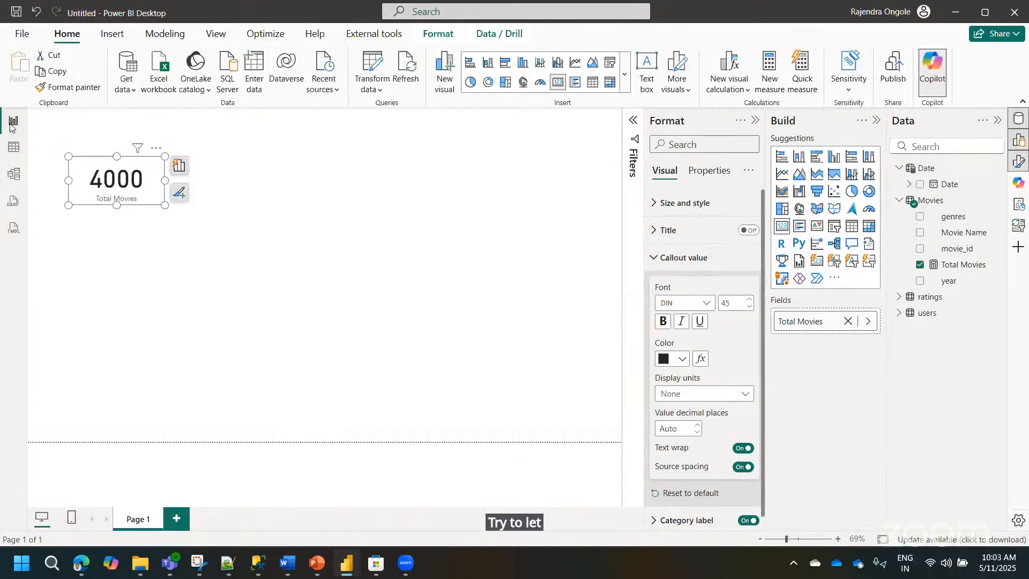
pyautogui.click(292, 270)
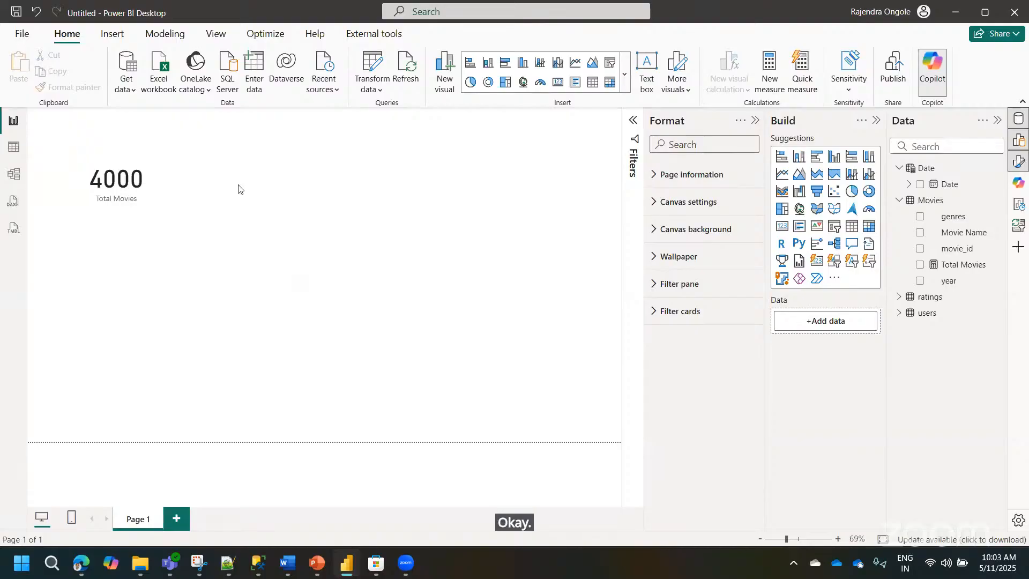
pyautogui.click(126, 182)
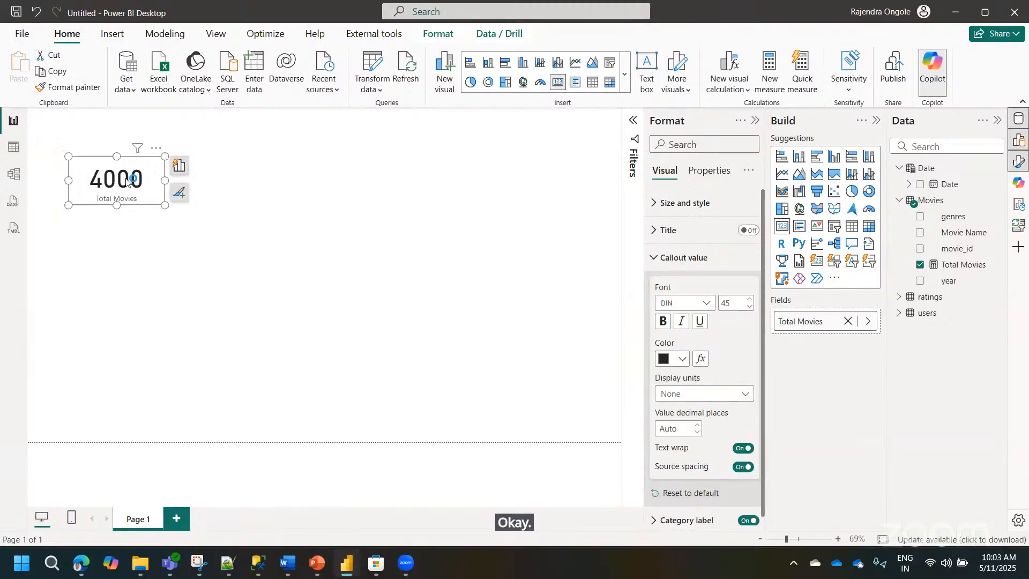
pyautogui.hotkey('ctrl', 'v')
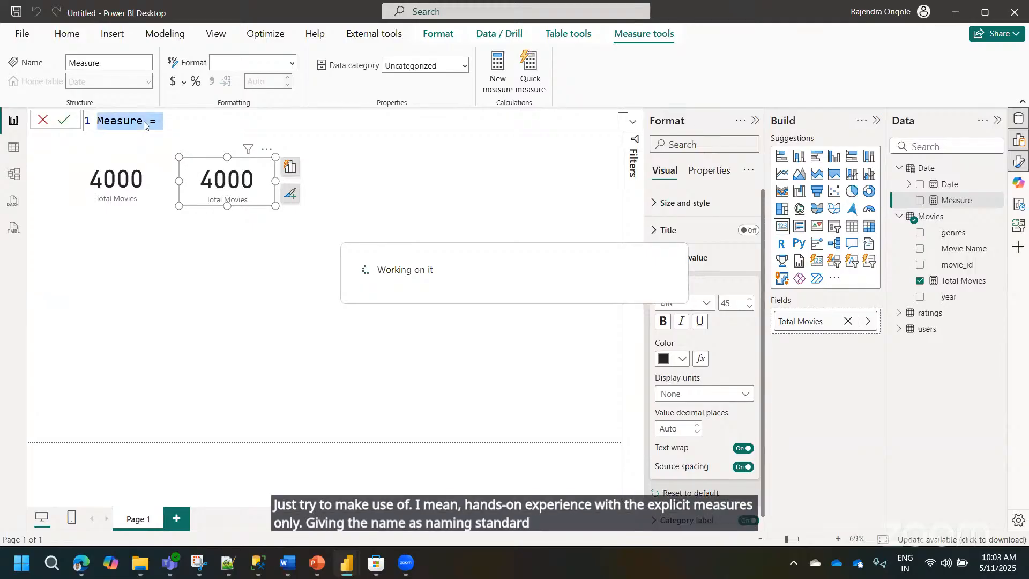
# - Create the measure Total Genres = DISTINCTCOUNT(Movies[genres]) and show it in the copied card in place of Total Movies
pyautogui.write('Total G')
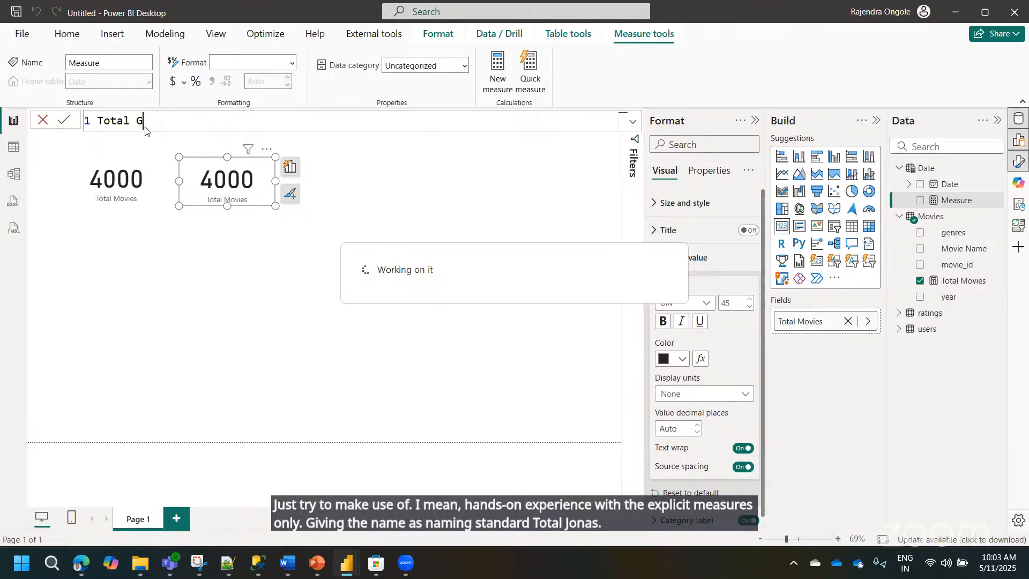
pyautogui.write('ener')
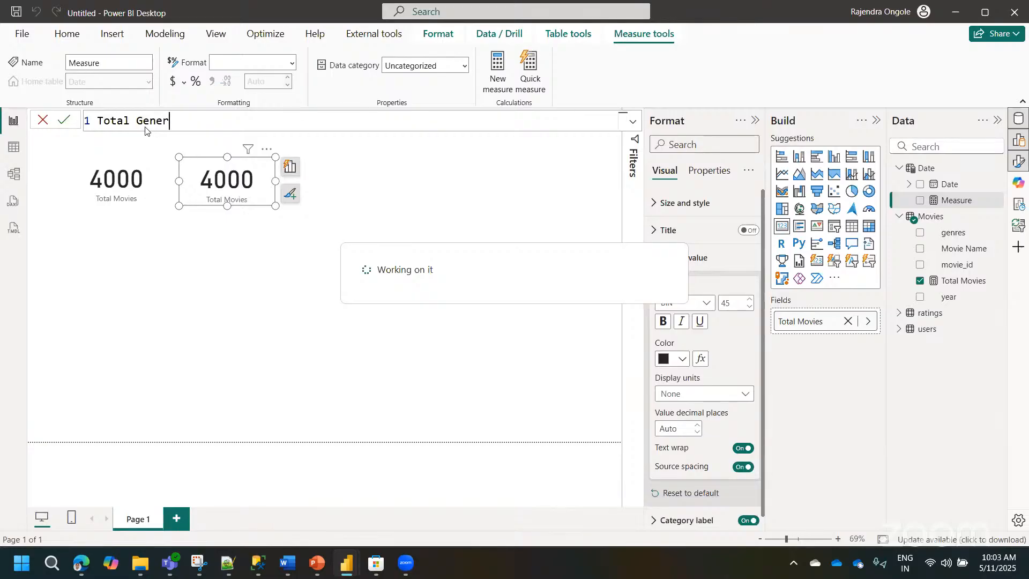
pyautogui.press('BackSpace')
pyautogui.press('BackSpace')
pyautogui.write('res =')
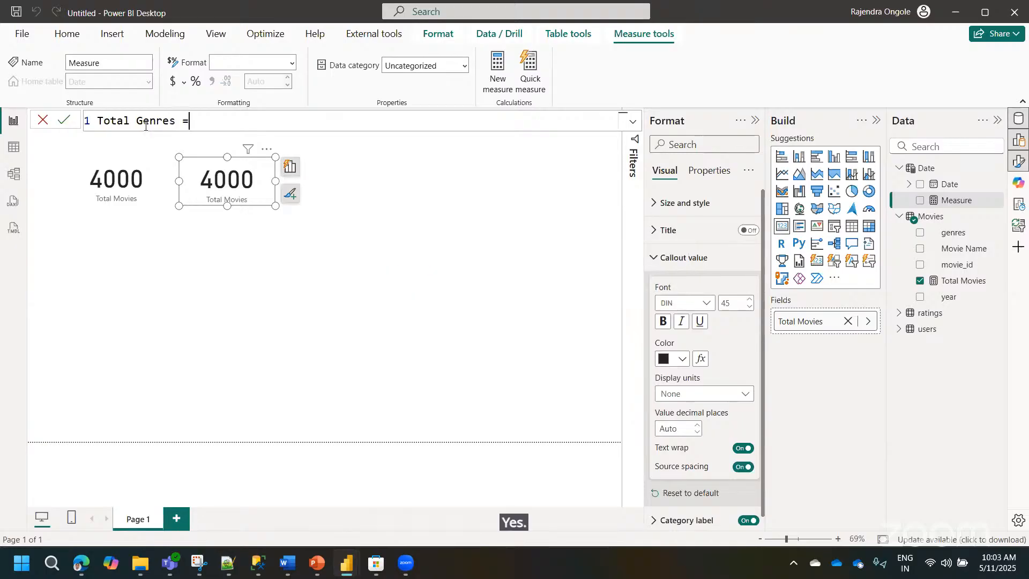
pyautogui.write(' dis')
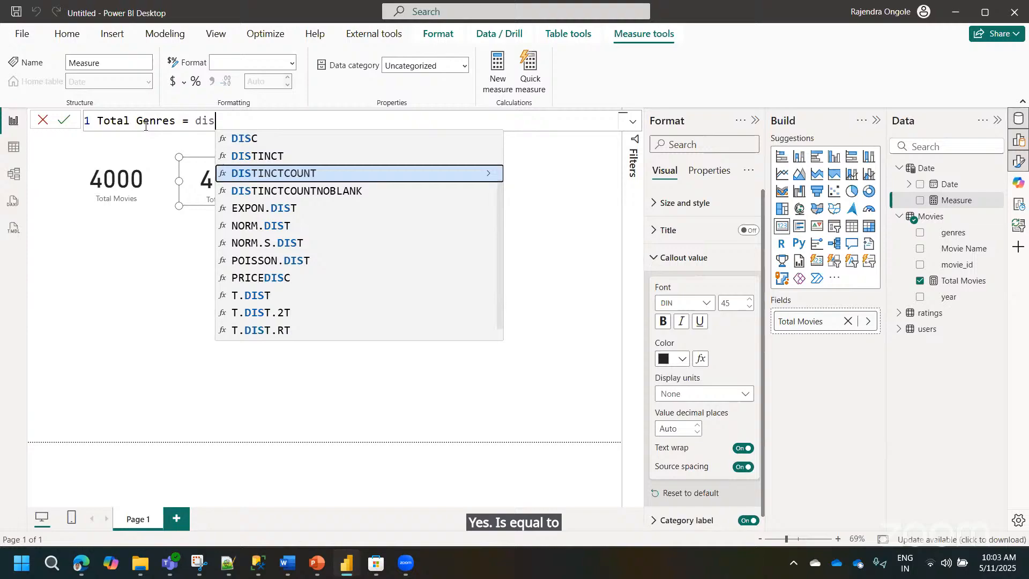
pyautogui.press('Tab')
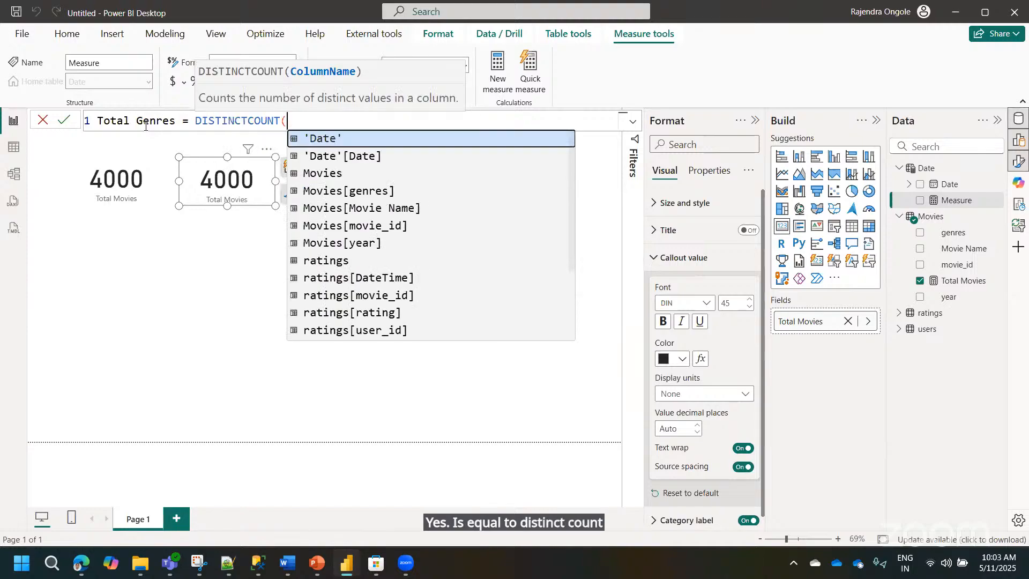
pyautogui.write('gene')
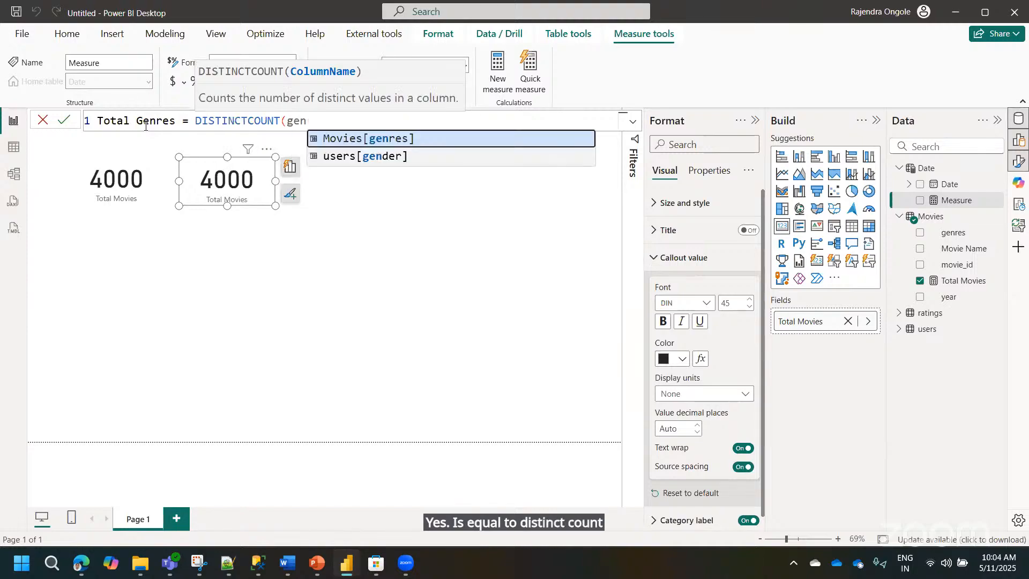
pyautogui.press('Tab')
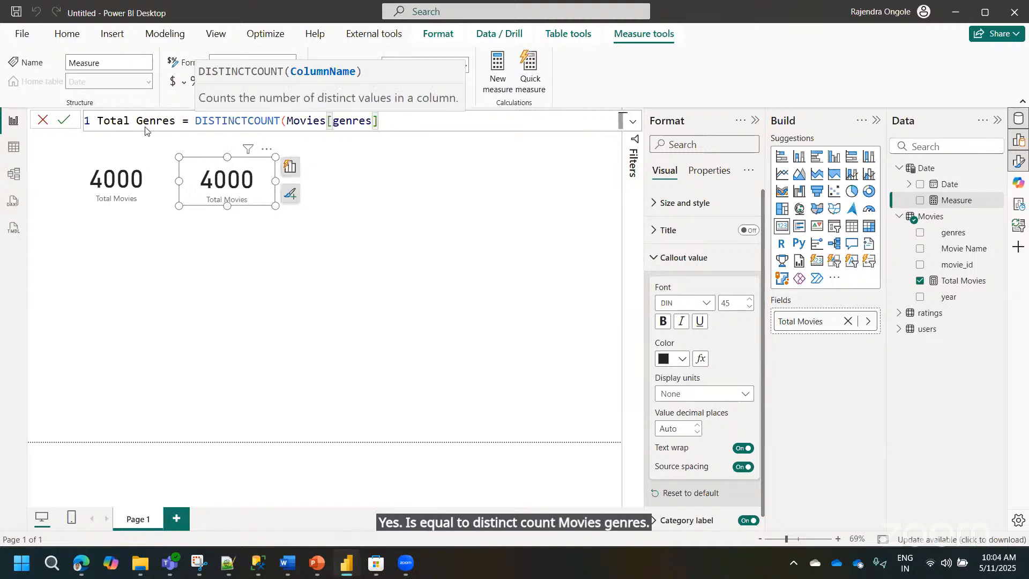
pyautogui.write(')')
pyautogui.click(64, 124)
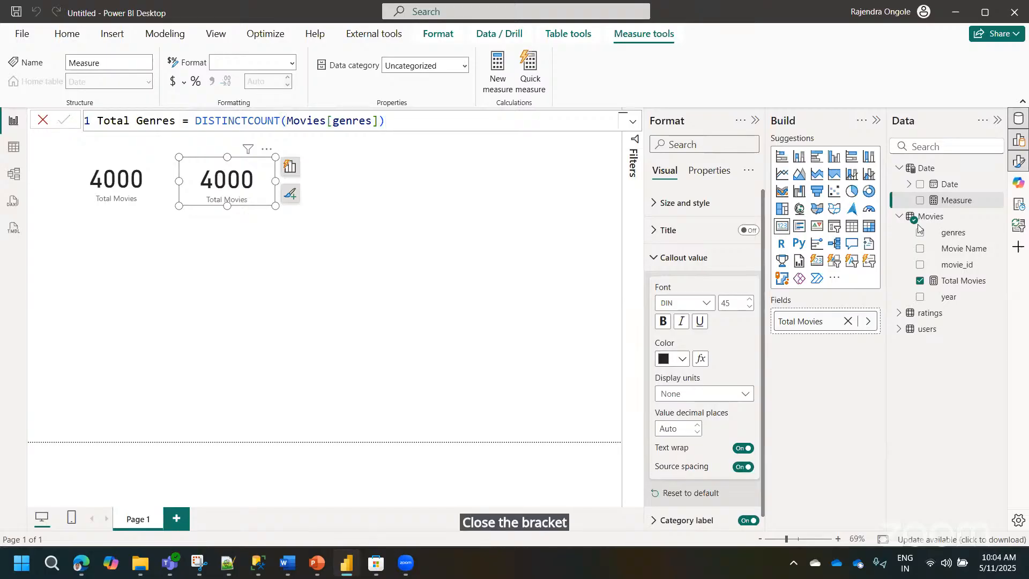
pyautogui.moveTo(957, 205); pyautogui.dragTo(825, 322)
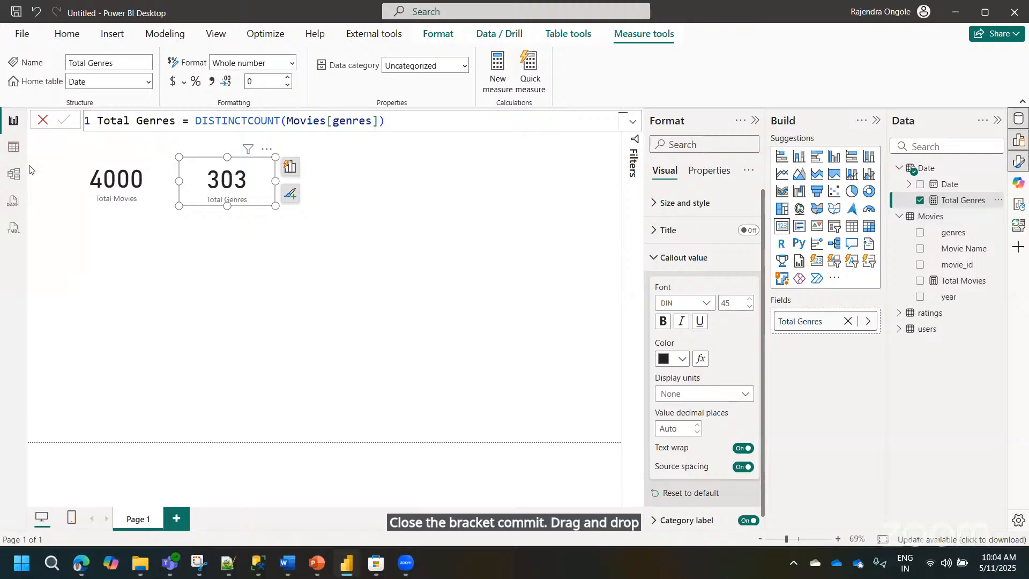
# - Examine the genres column of the Movies table and the rows of the users and ratings tables
pyautogui.click(14, 147)
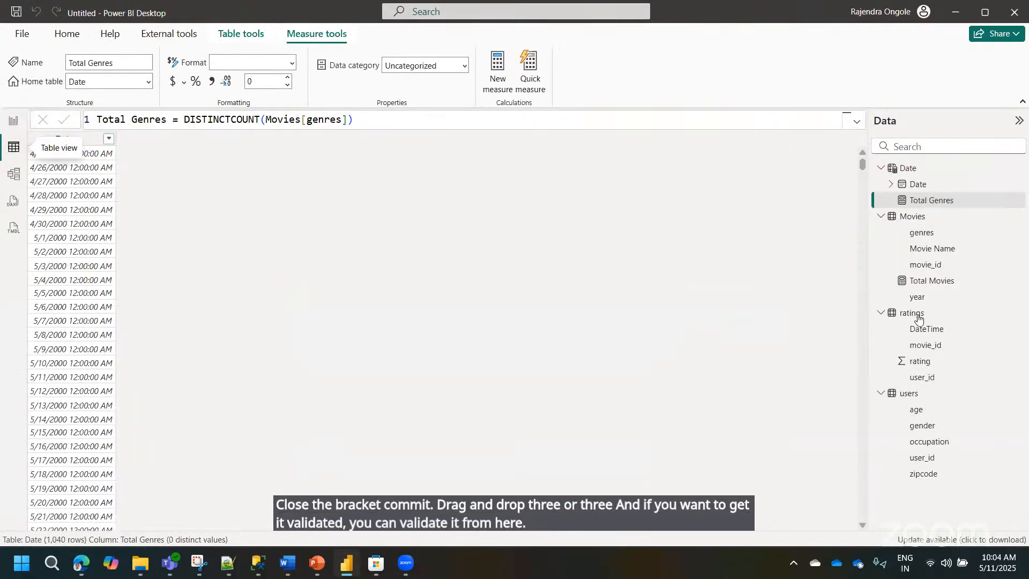
pyautogui.click(917, 314)
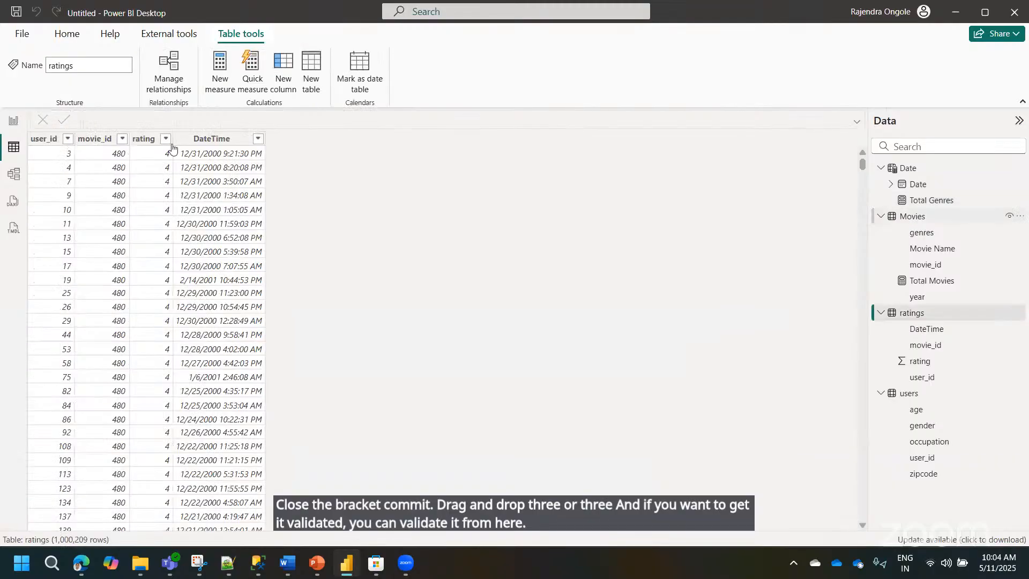
pyautogui.click(148, 142)
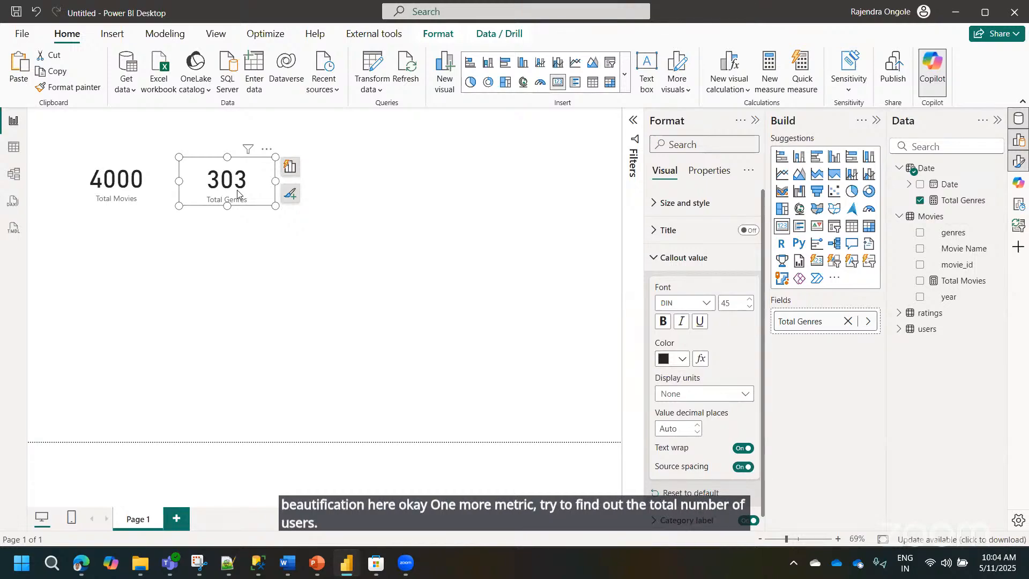
pyautogui.click(14, 153)
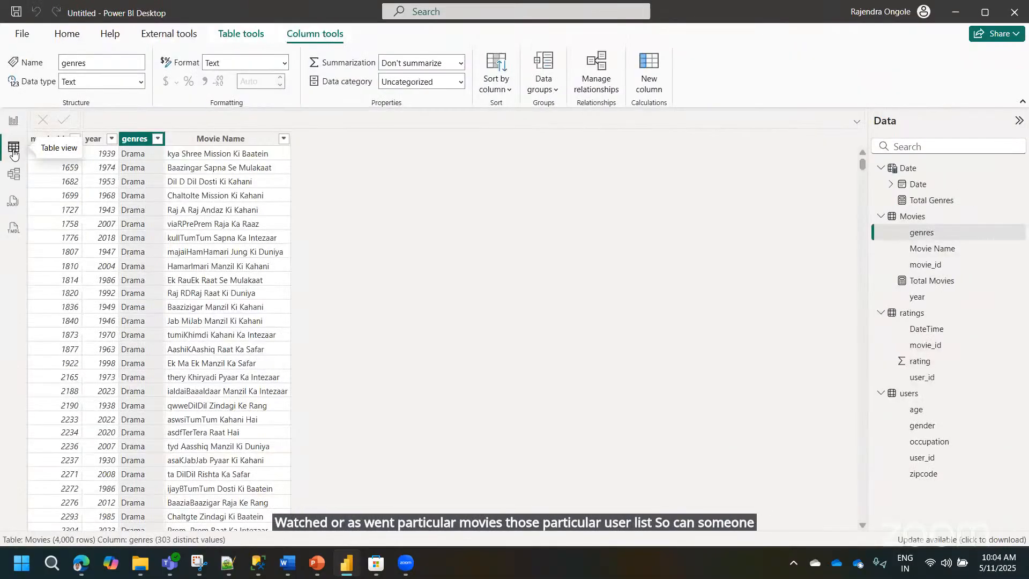
pyautogui.click(909, 394)
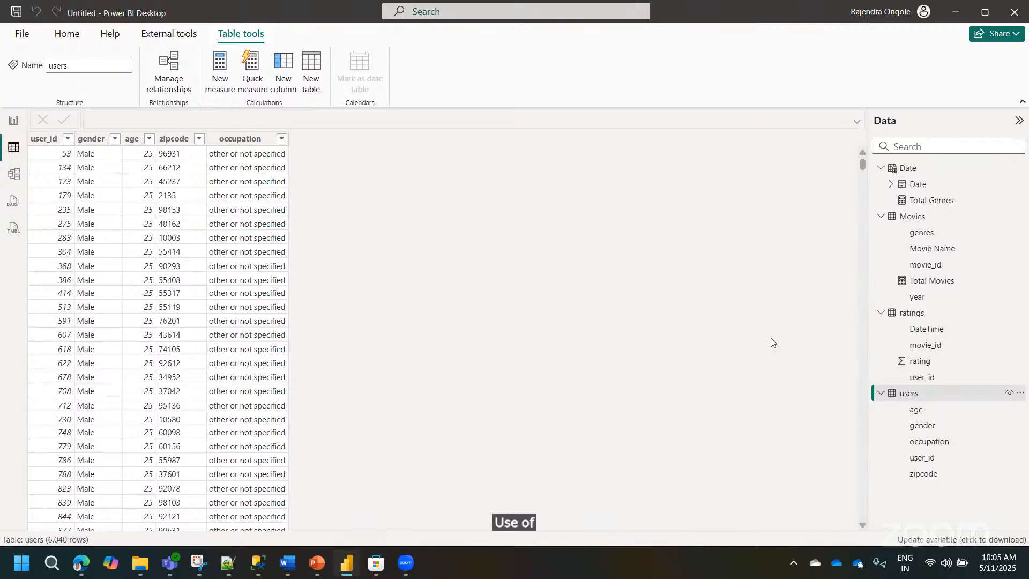
pyautogui.click(909, 396)
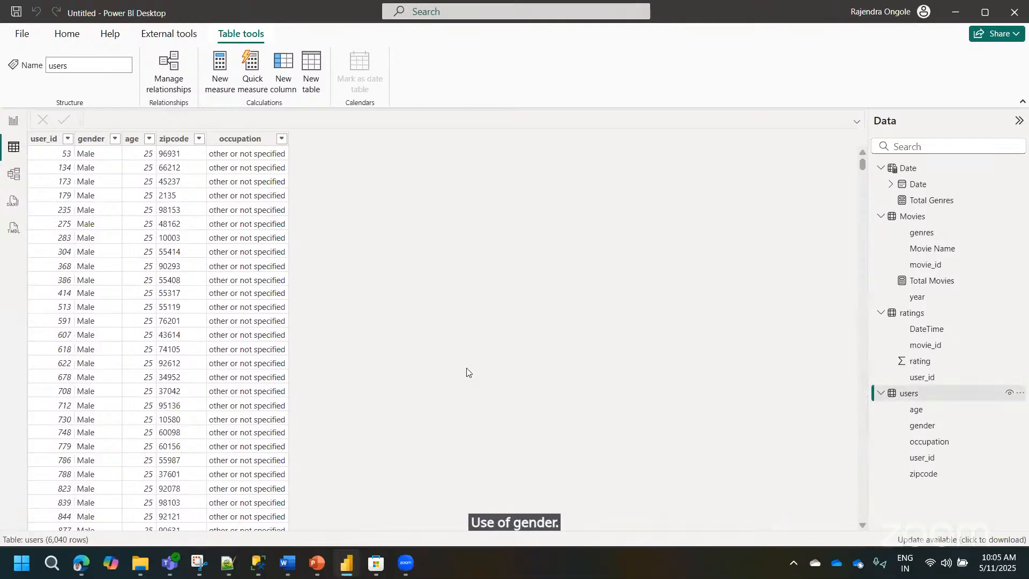
pyautogui.click(911, 315)
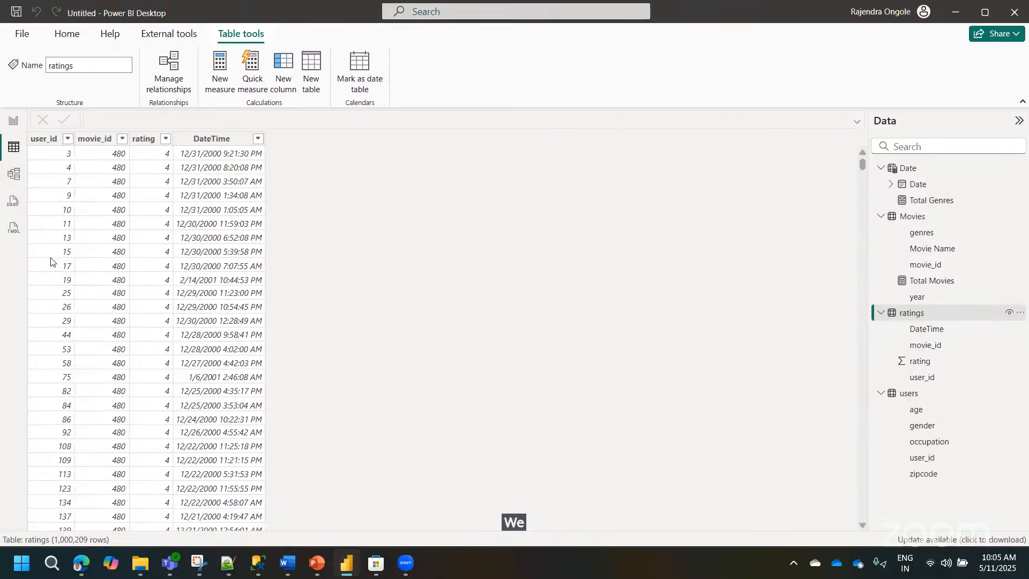
pyautogui.click(13, 120)
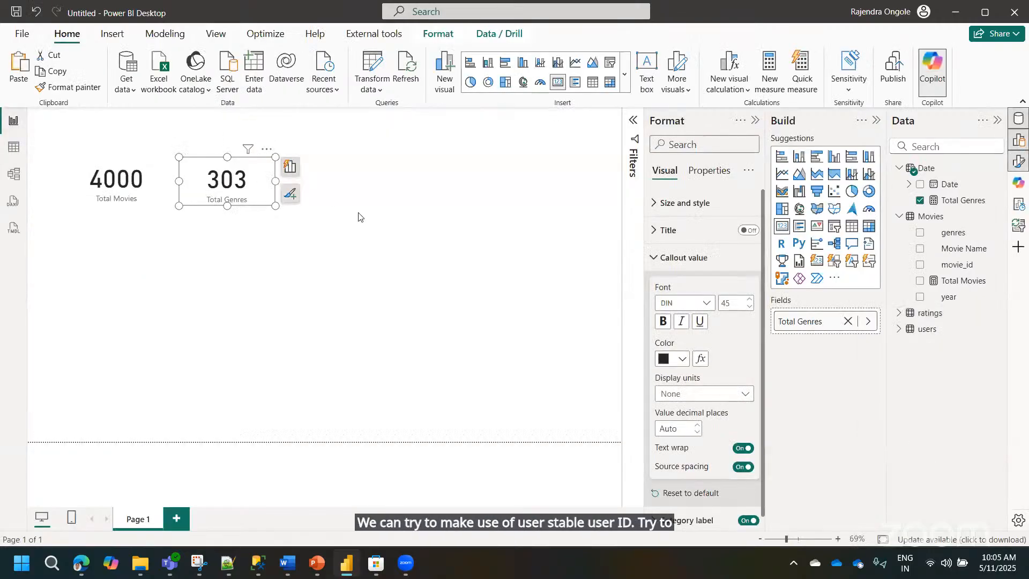
# - Start a new measure named Total Users with the COUNT function on ratings[user_id]
pyautogui.click(770, 81)
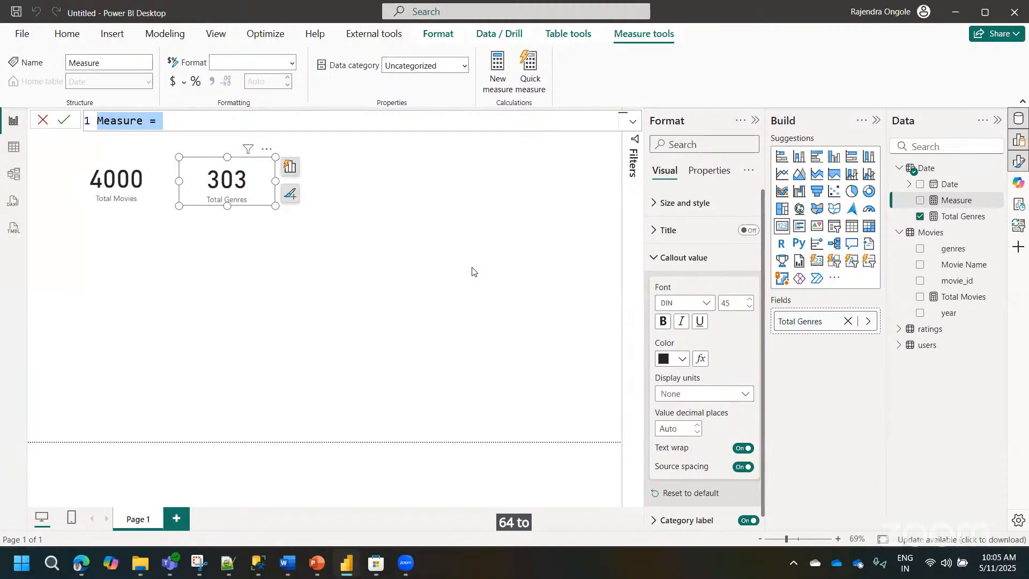
pyautogui.write('Total U')
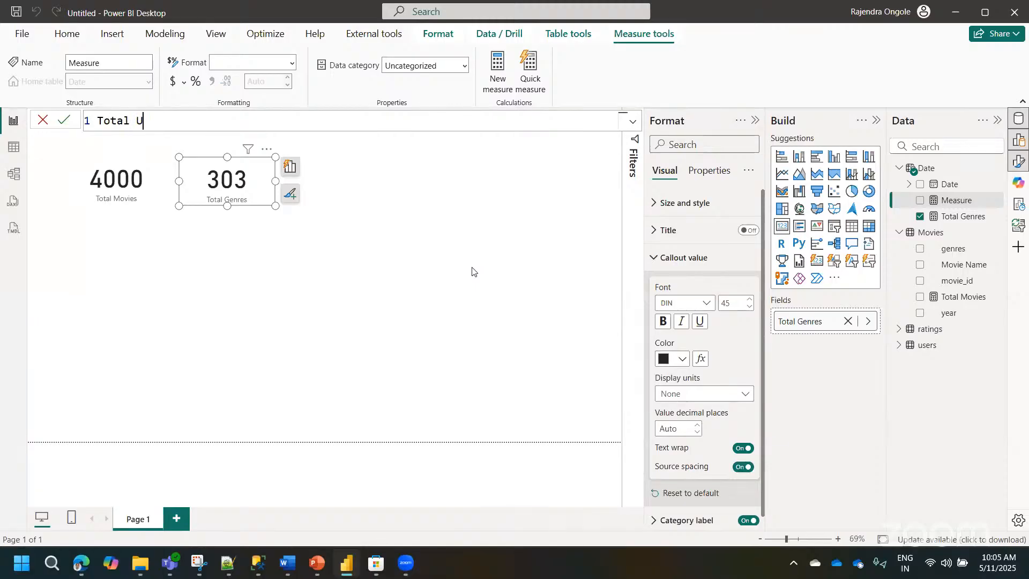
pyautogui.write('sers = count')
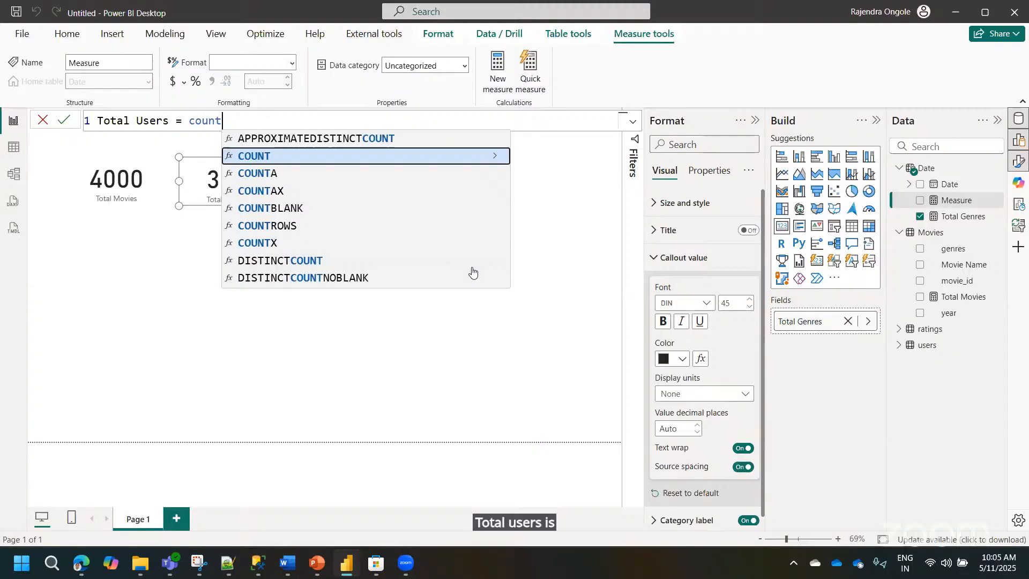
pyautogui.press('Tab')
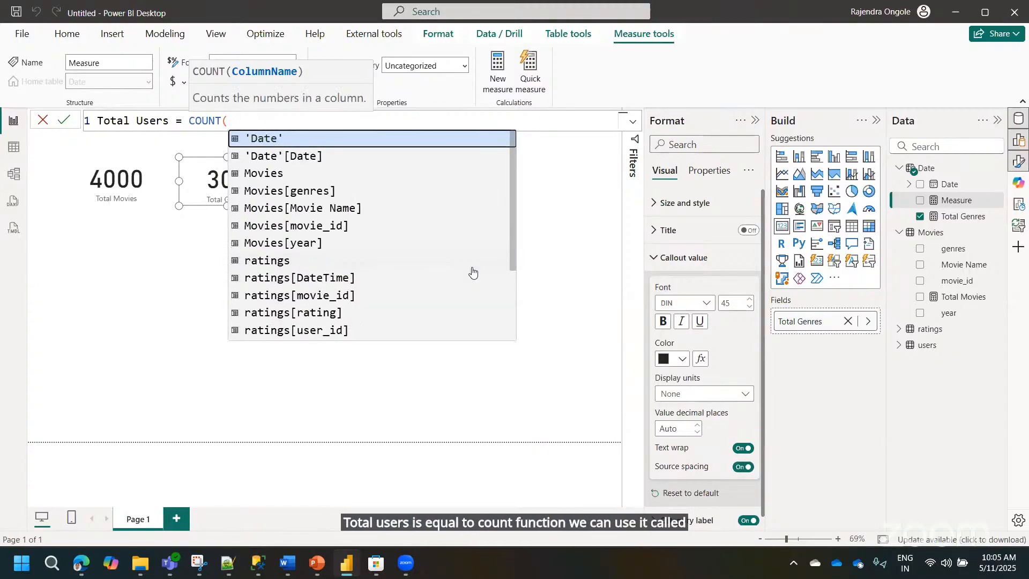
pyautogui.write('user')
pyautogui.press('BackSpace')
pyautogui.press('BackSpace')
pyautogui.press('BackSpace')
pyautogui.press('BackSpace')
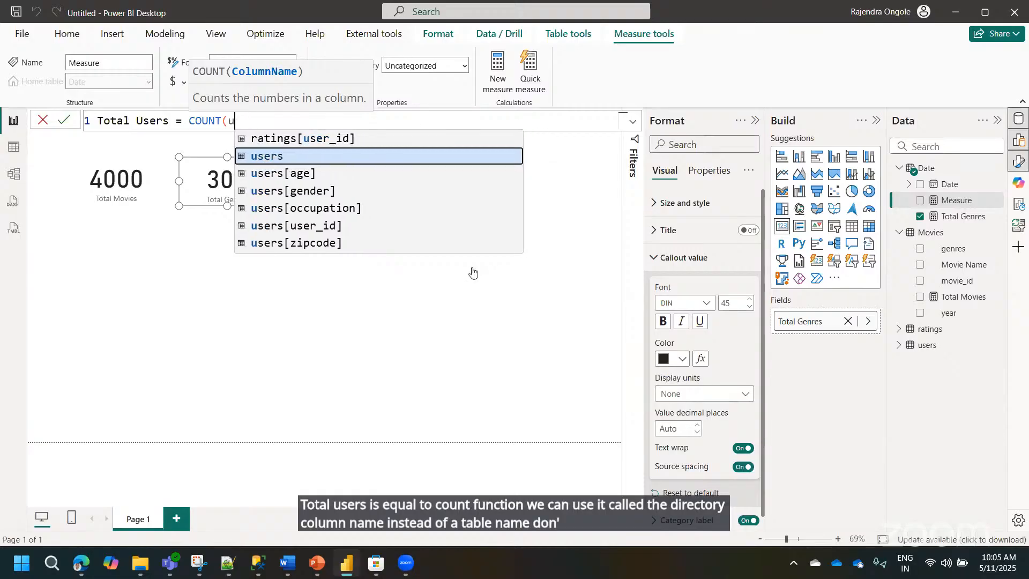
pyautogui.write('user')
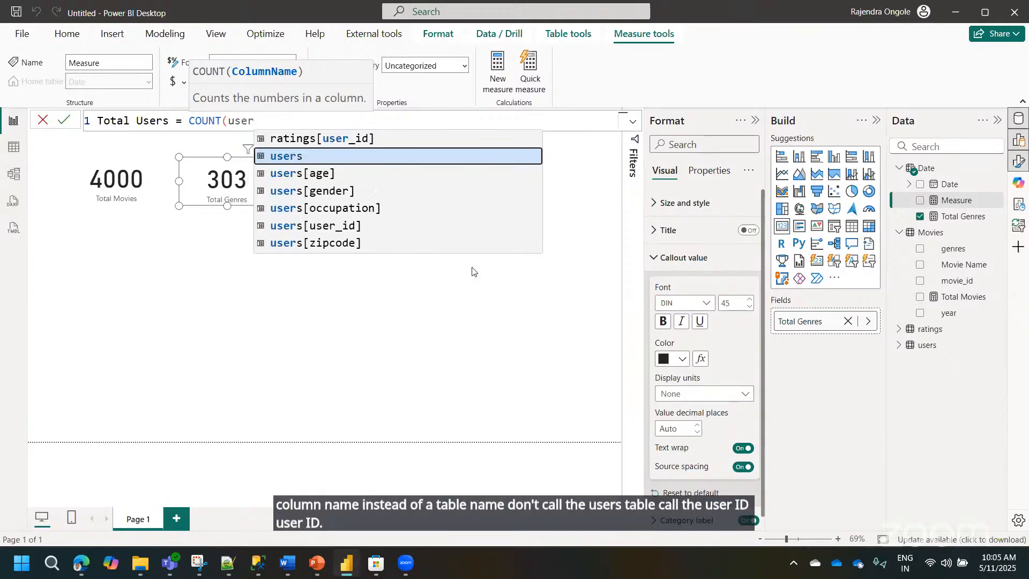
pyautogui.write('_id')
pyautogui.press('Tab')
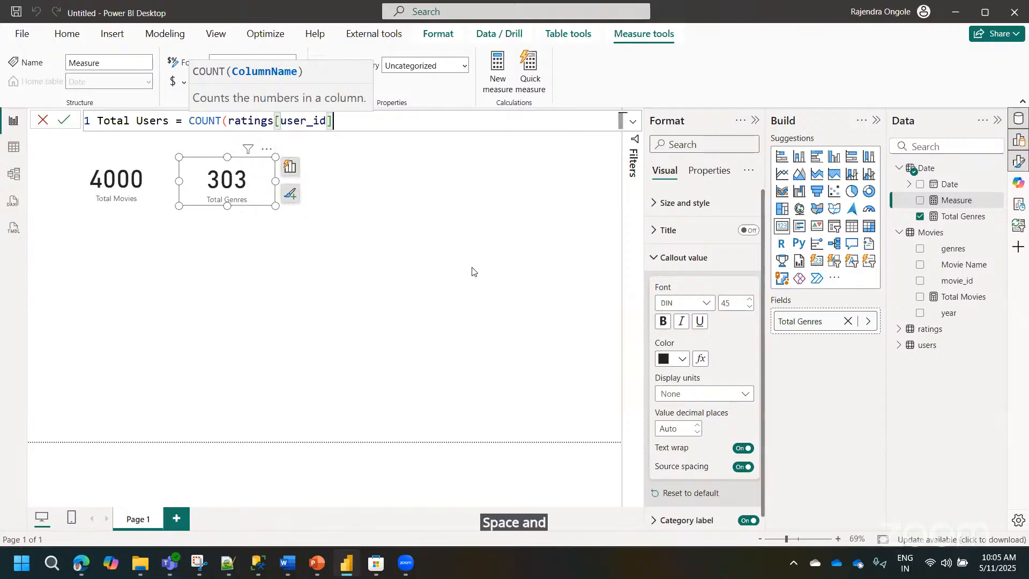
# - Change the Total Users formula to COUNT(users[user_id]) and commit the measure
pyautogui.doubleClick(259, 121)
pyautogui.write('user')
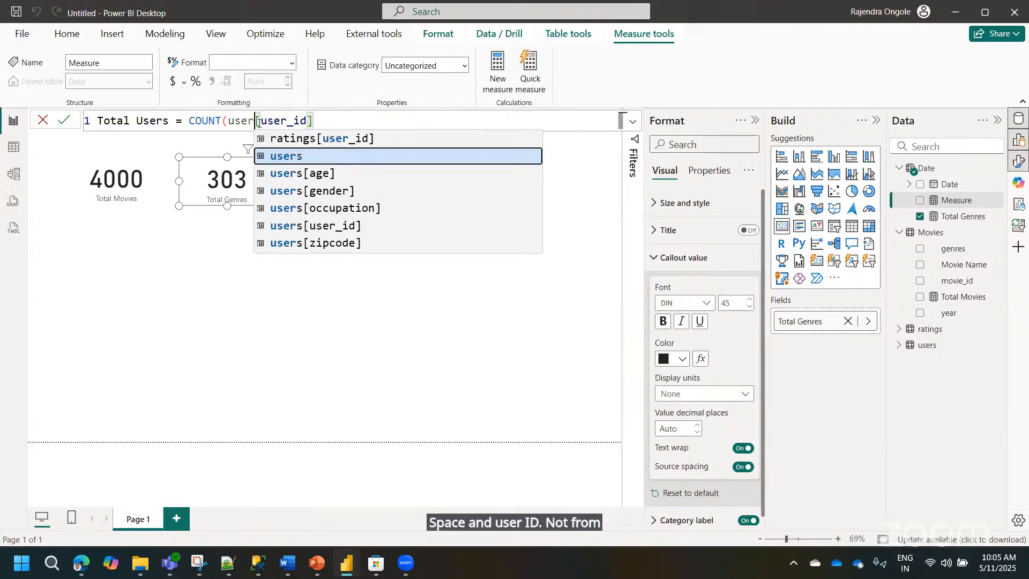
pyautogui.write('s')
pyautogui.click(373, 112)
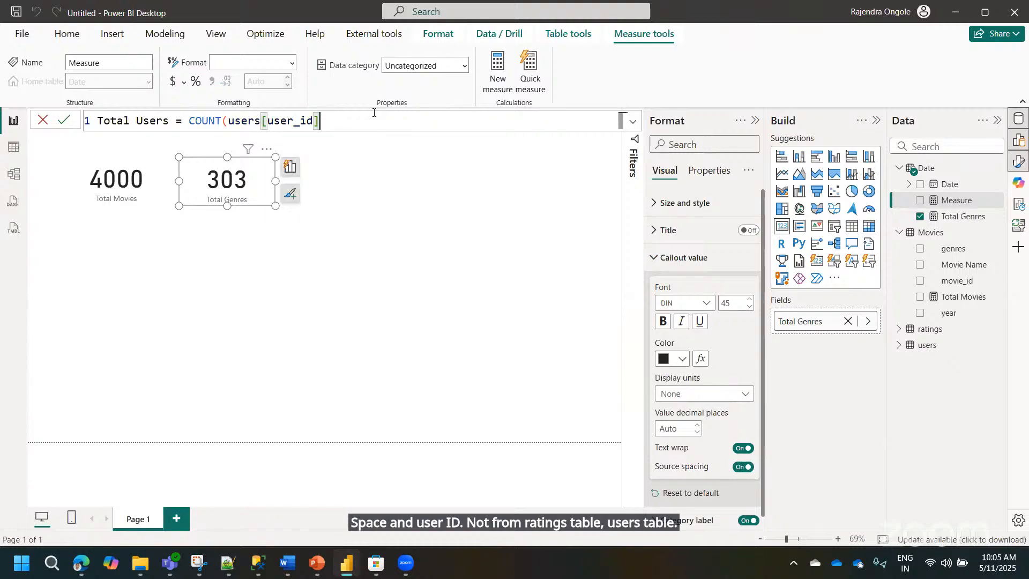
pyautogui.write(')')
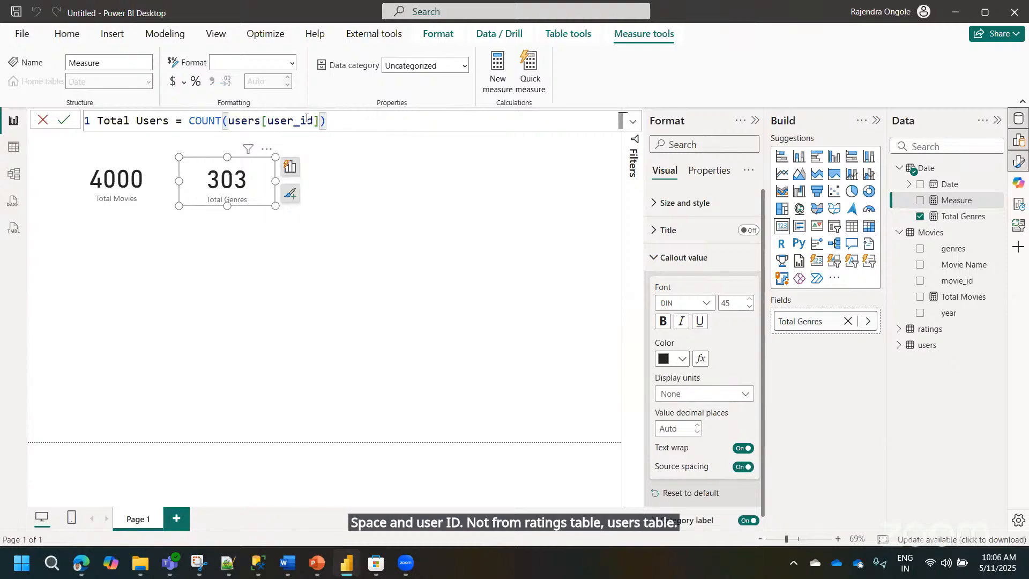
pyautogui.click(225, 120)
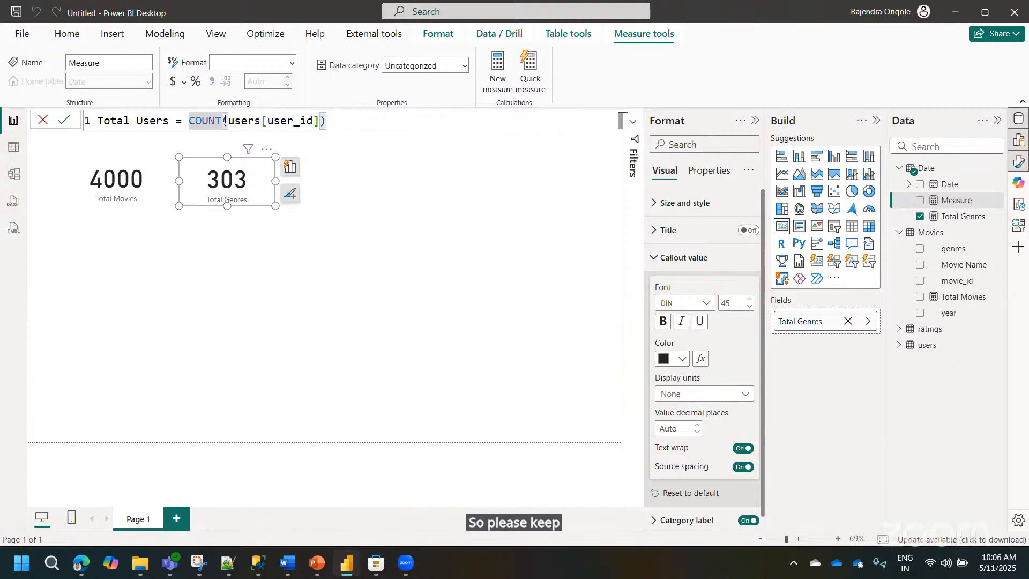
pyautogui.click(262, 120)
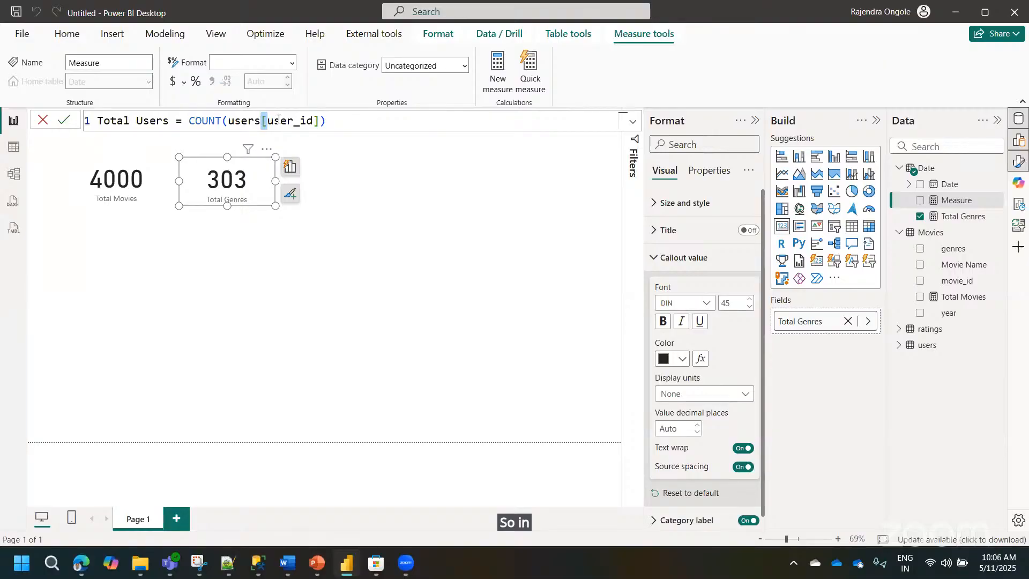
pyautogui.click(343, 120)
pyautogui.press('BackSpace')
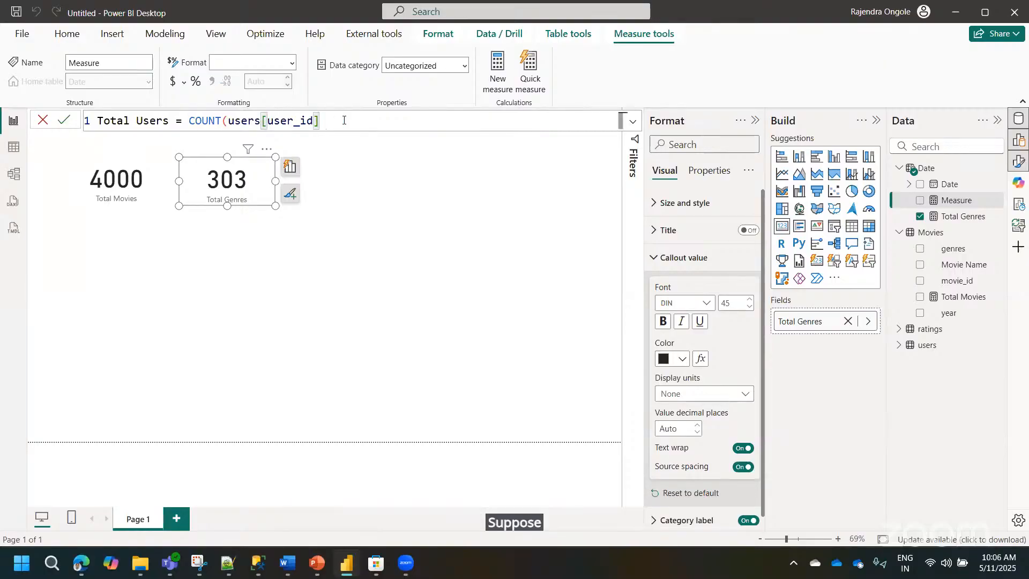
pyautogui.click(65, 123)
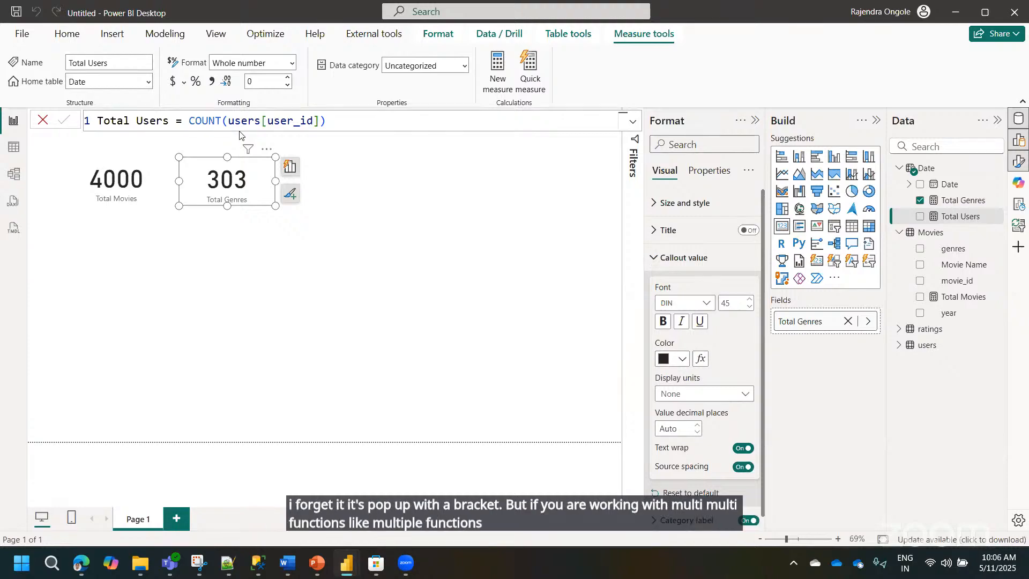
pyautogui.click(332, 121)
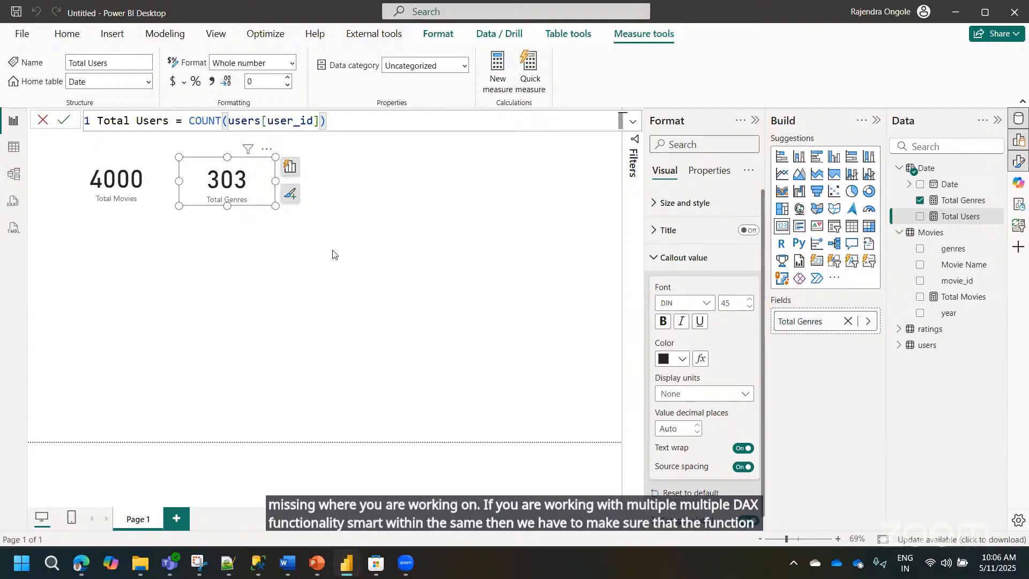
pyautogui.click(68, 125)
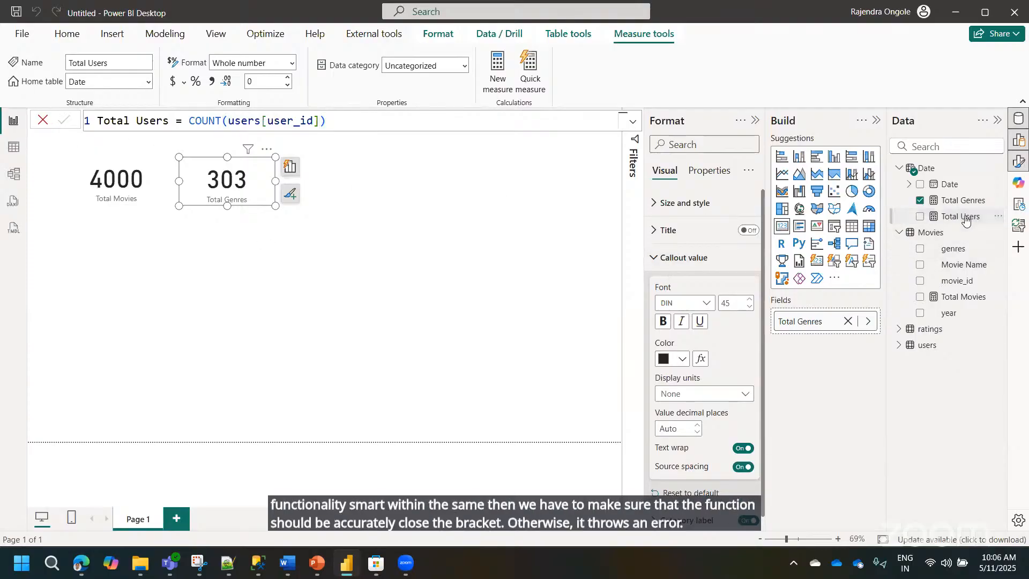
# - Duplicate the Total Genres card and replace the copy's field with Total Users
pyautogui.click(234, 196)
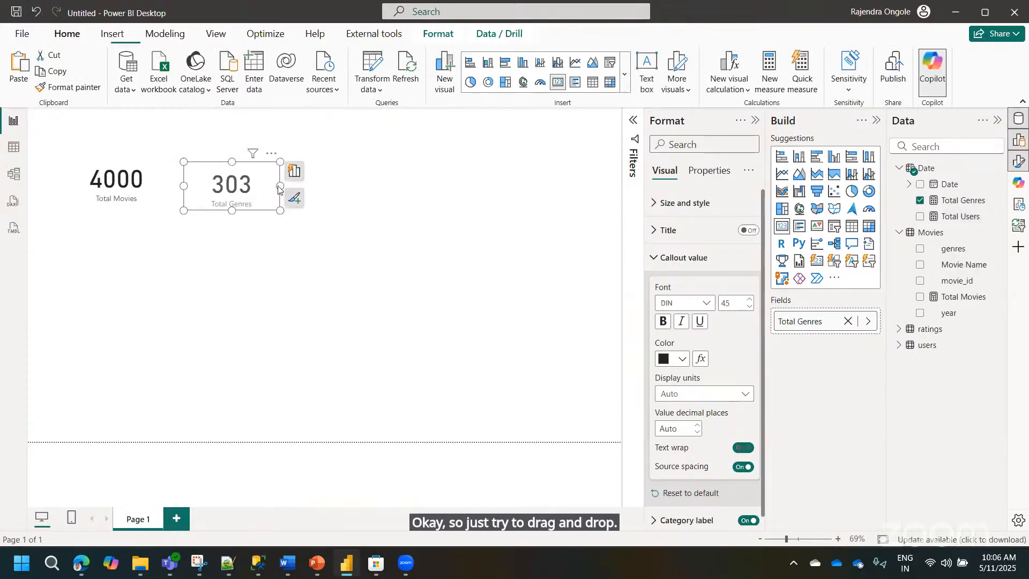
pyautogui.hotkey('ctrl', 'c')
pyautogui.hotkey('ctrl', 'v')
pyautogui.moveTo(961, 216); pyautogui.dragTo(829, 324)
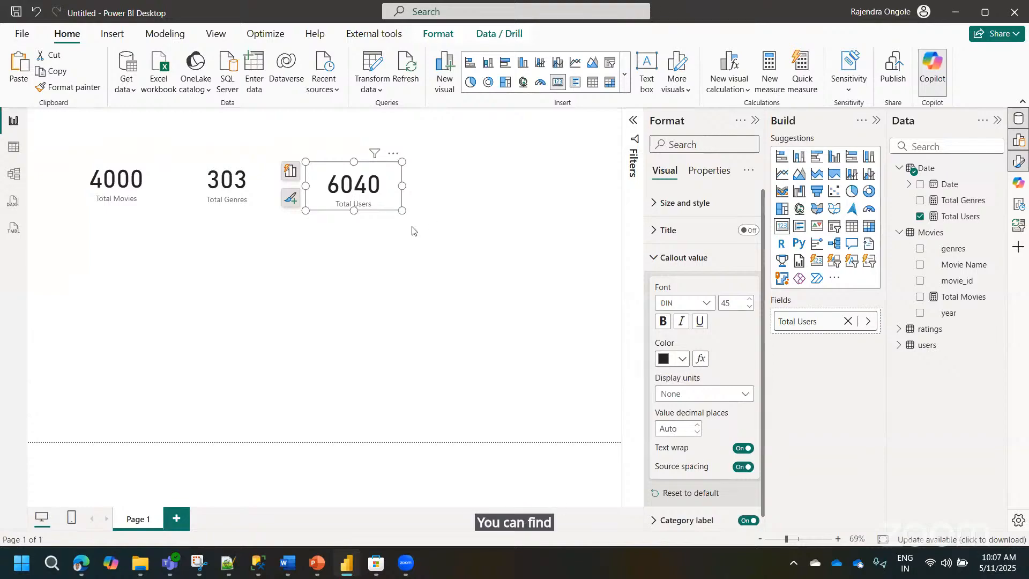
pyautogui.click(89, 181)
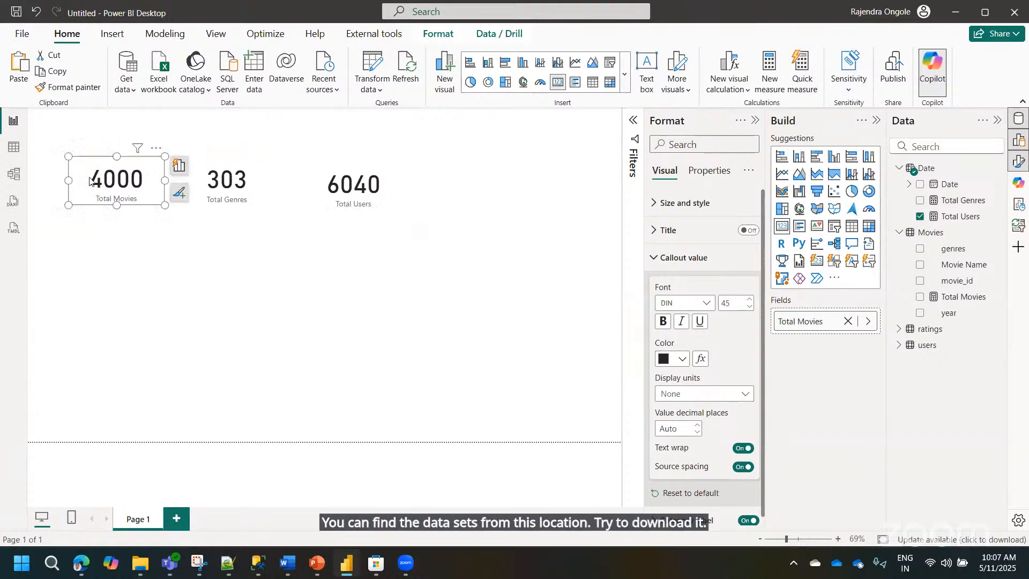
pyautogui.click(228, 185)
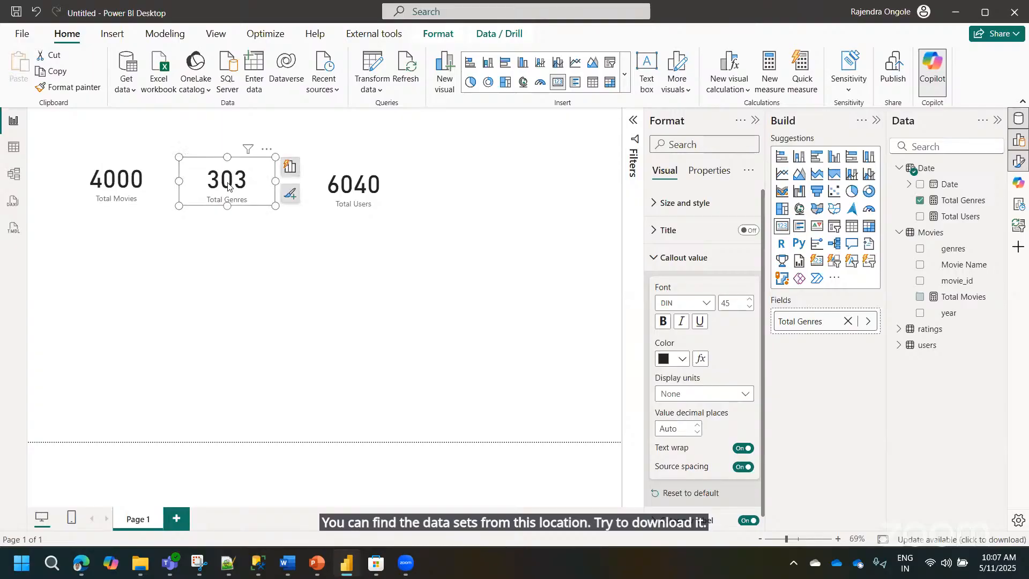
pyautogui.click(119, 197)
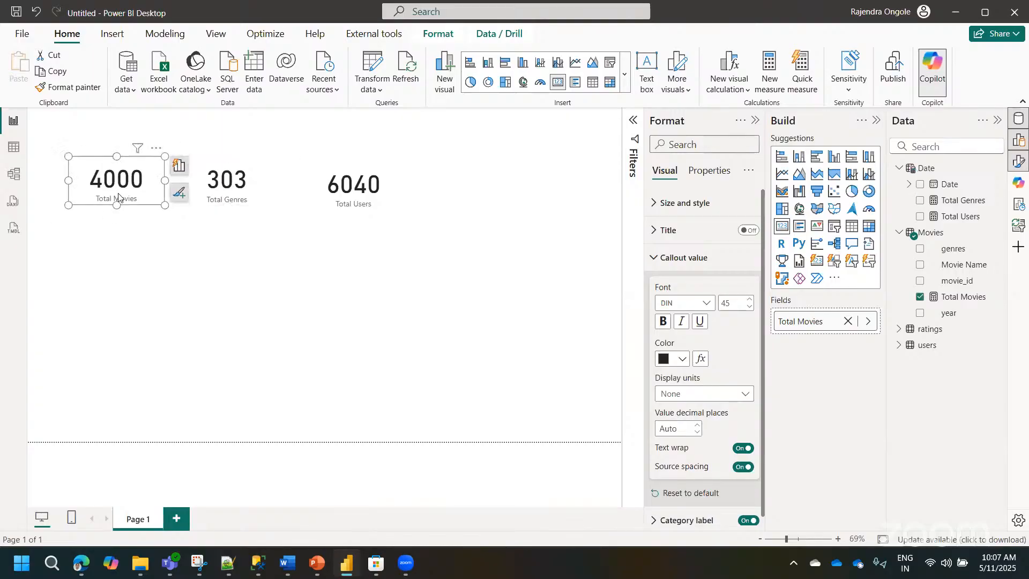
pyautogui.click(214, 196)
pyautogui.click(343, 186)
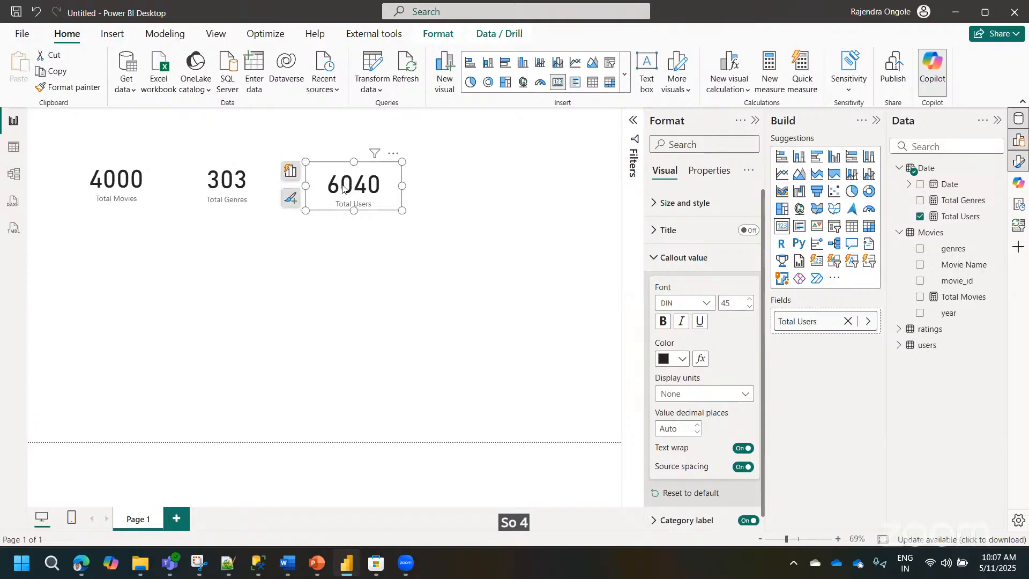
# - Set the callout value font of the Total Movies card to Segoe UI at size 28
pyautogui.click(119, 194)
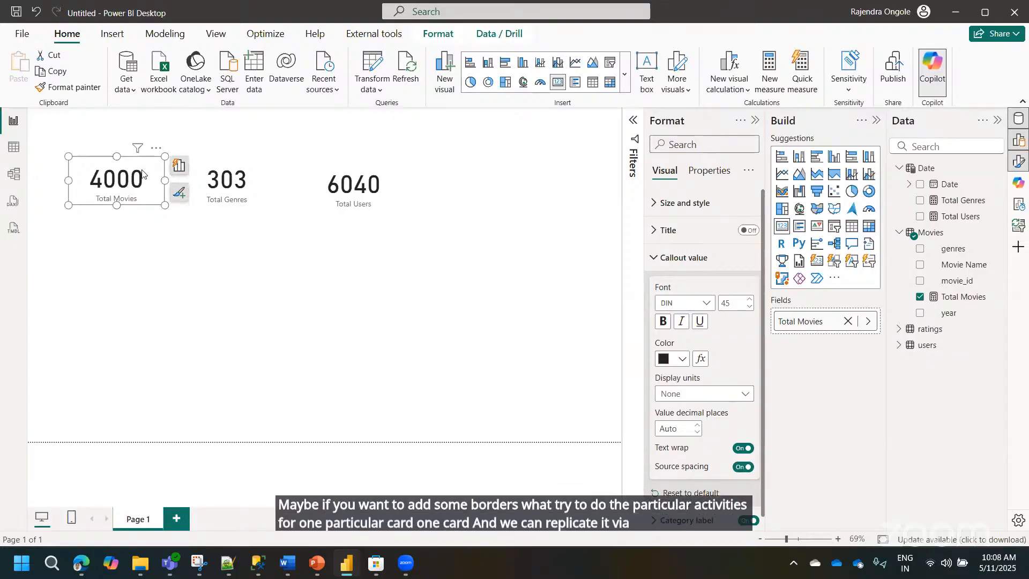
pyautogui.click(705, 303)
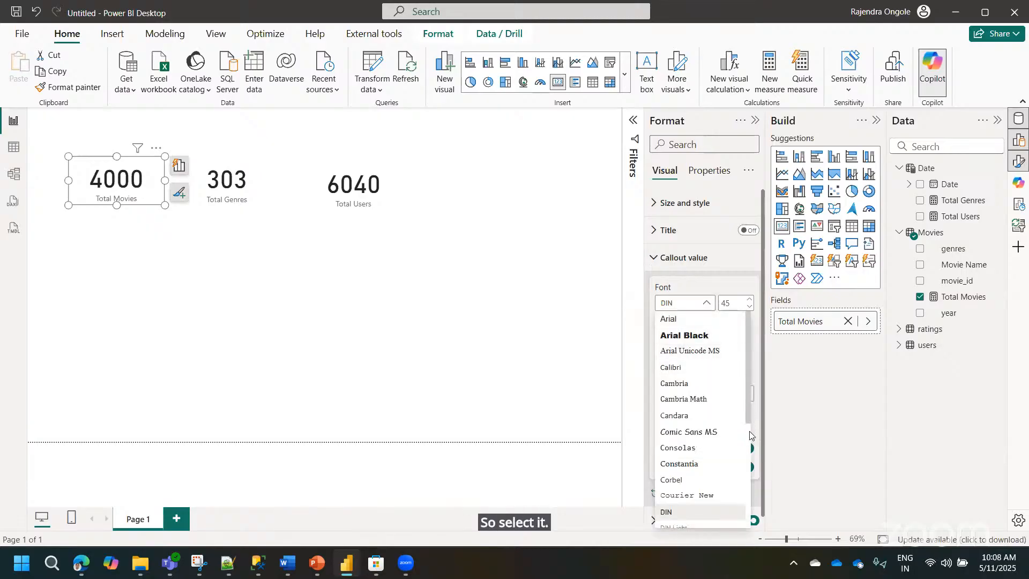
pyautogui.scroll(-3, 751, 435)
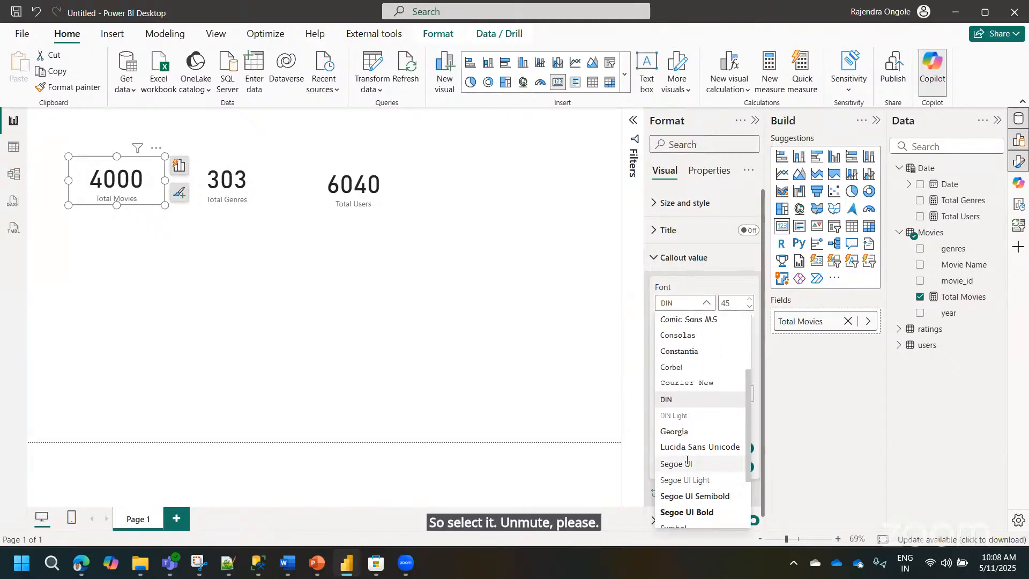
pyautogui.click(687, 462)
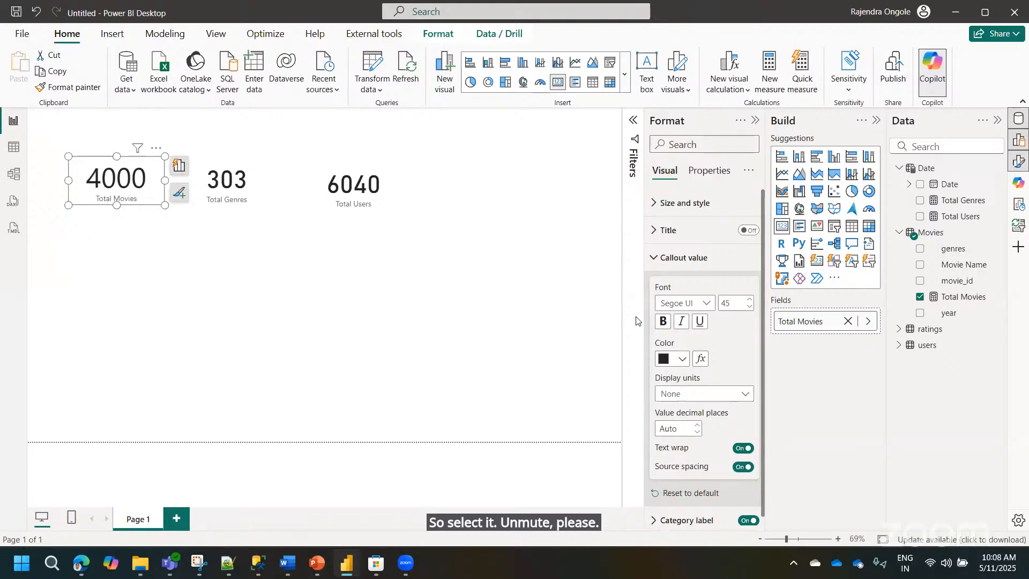
pyautogui.doubleClick(730, 304)
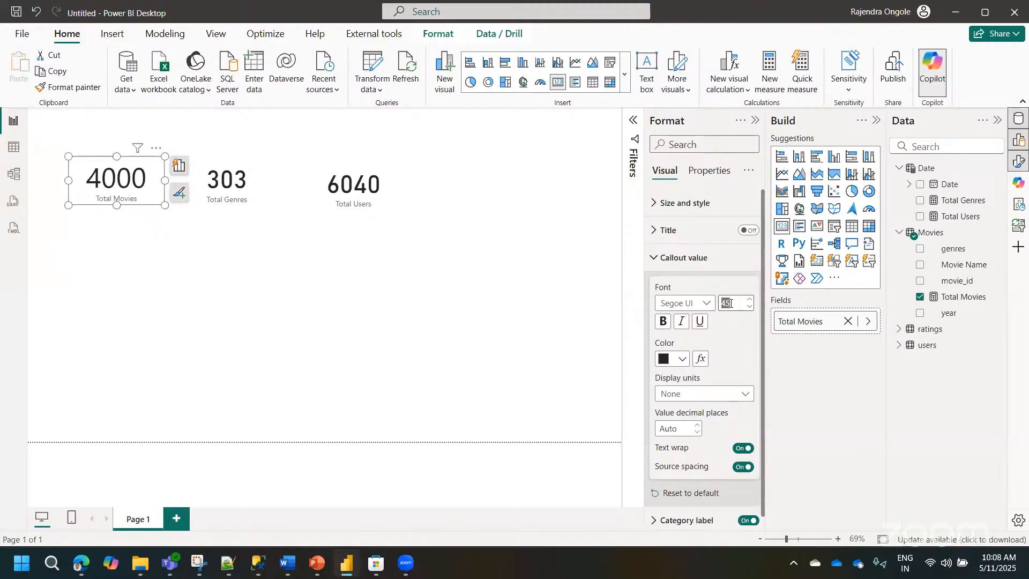
pyautogui.write('28')
pyautogui.press('Return')
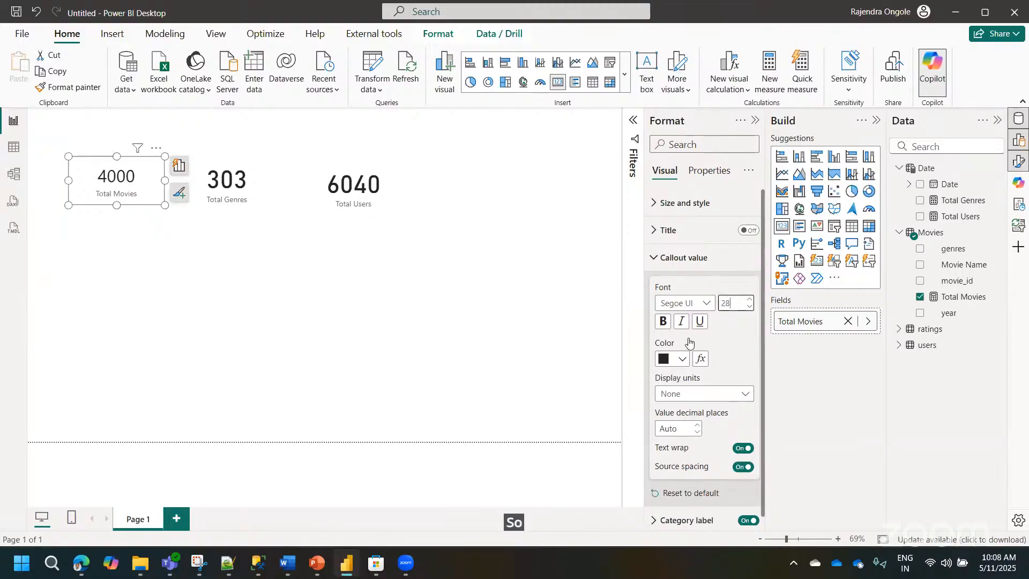
# - Turn on the visual border of the Total Movies card, with a light gray color and 10 px rounded corners
pyautogui.scroll(-1, 762, 380)
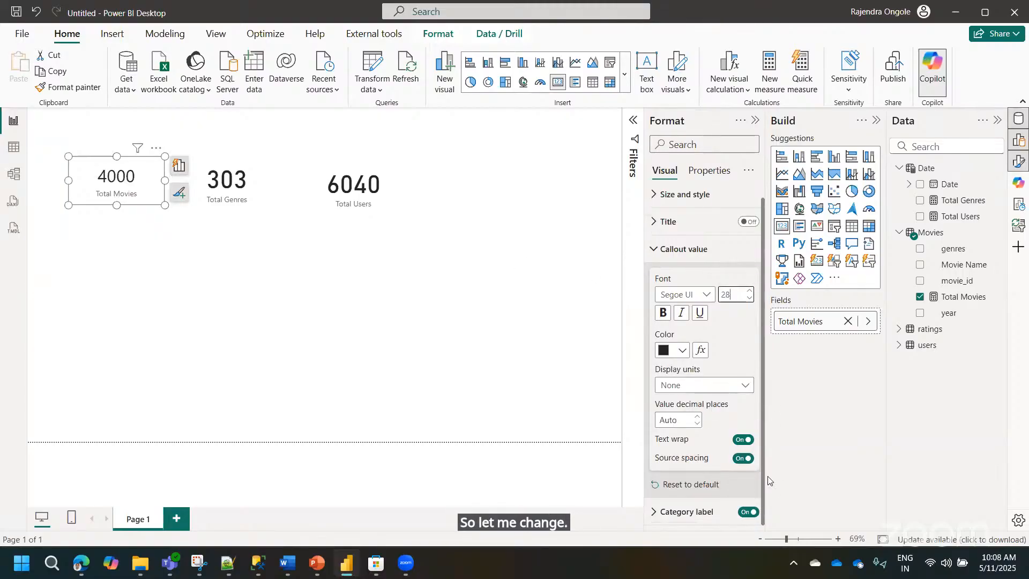
pyautogui.click(661, 198)
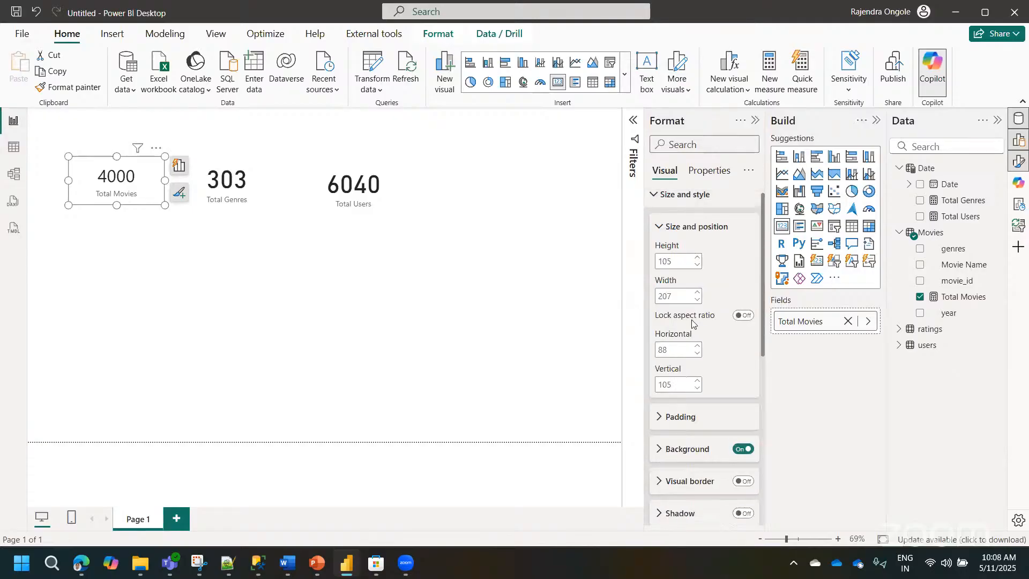
pyautogui.click(686, 450)
pyautogui.click(686, 451)
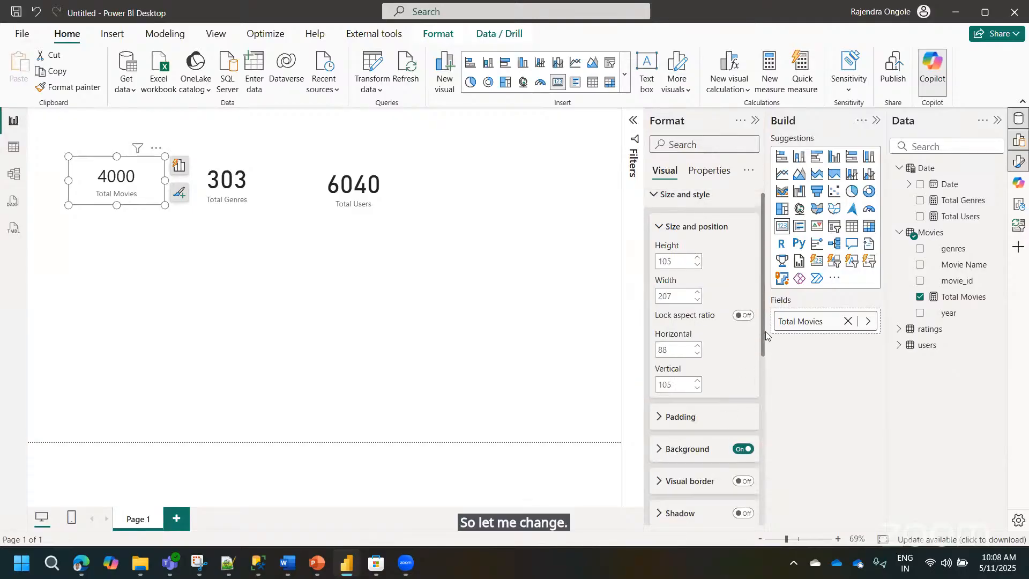
pyautogui.moveTo(763, 319); pyautogui.dragTo(783, 418)
pyautogui.click(744, 284)
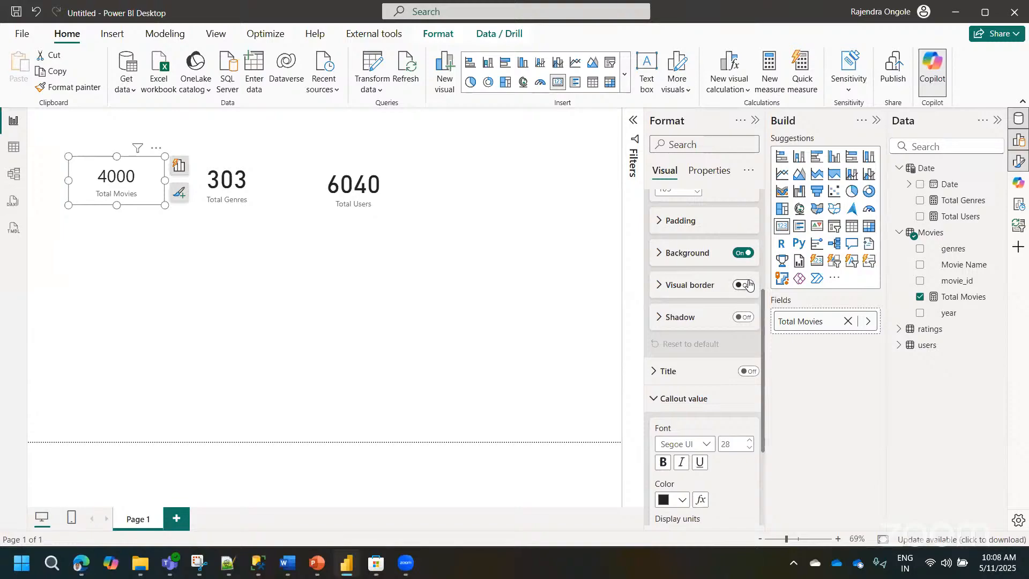
pyautogui.click(684, 285)
pyautogui.click(681, 322)
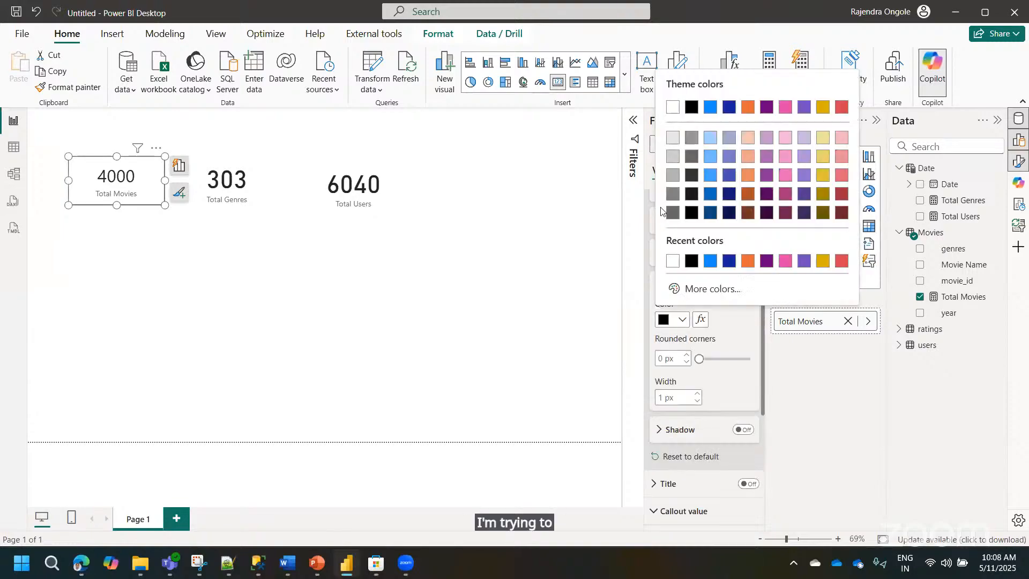
pyautogui.click(672, 140)
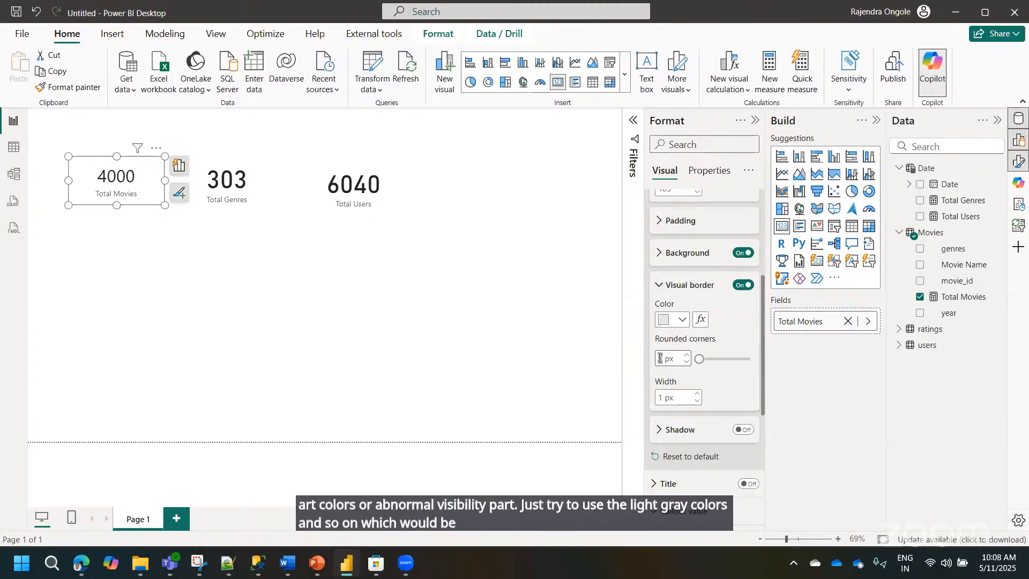
pyautogui.write('10')
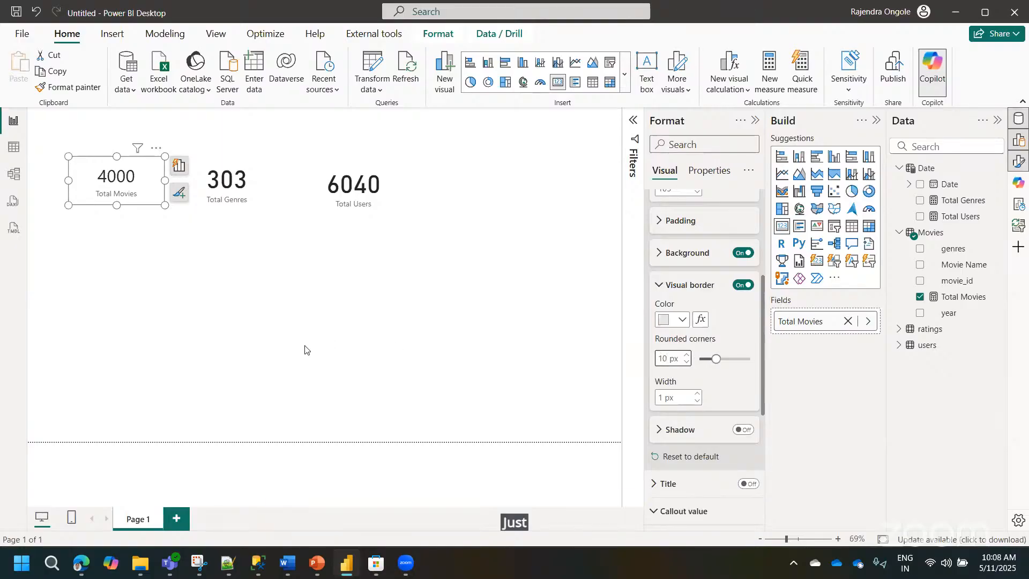
# - Turn on the shadow of the Total Movies card and give it a light gray color
pyautogui.click(743, 430)
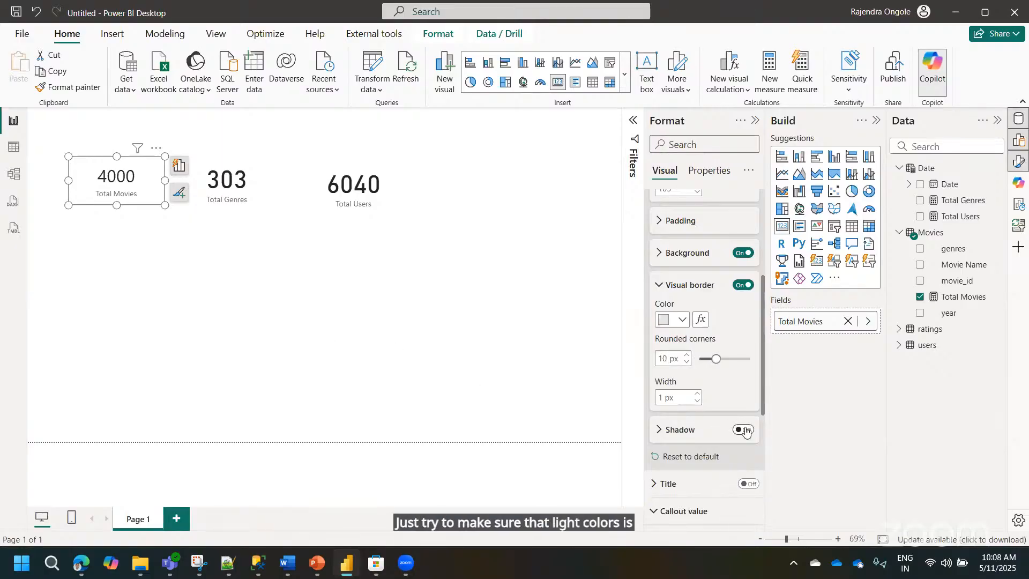
pyautogui.click(680, 431)
pyautogui.click(680, 463)
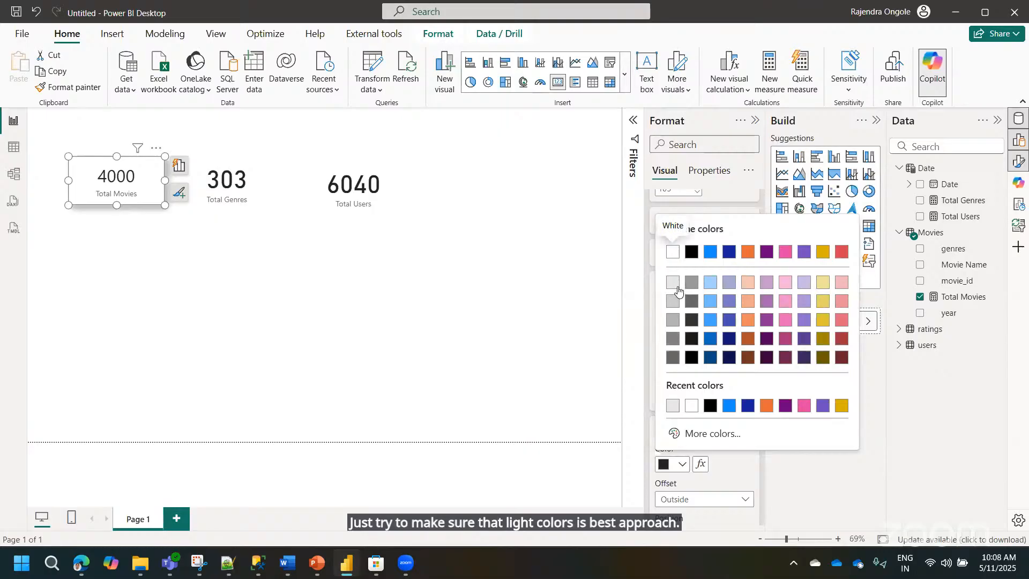
pyautogui.click(674, 301)
pyautogui.click(176, 232)
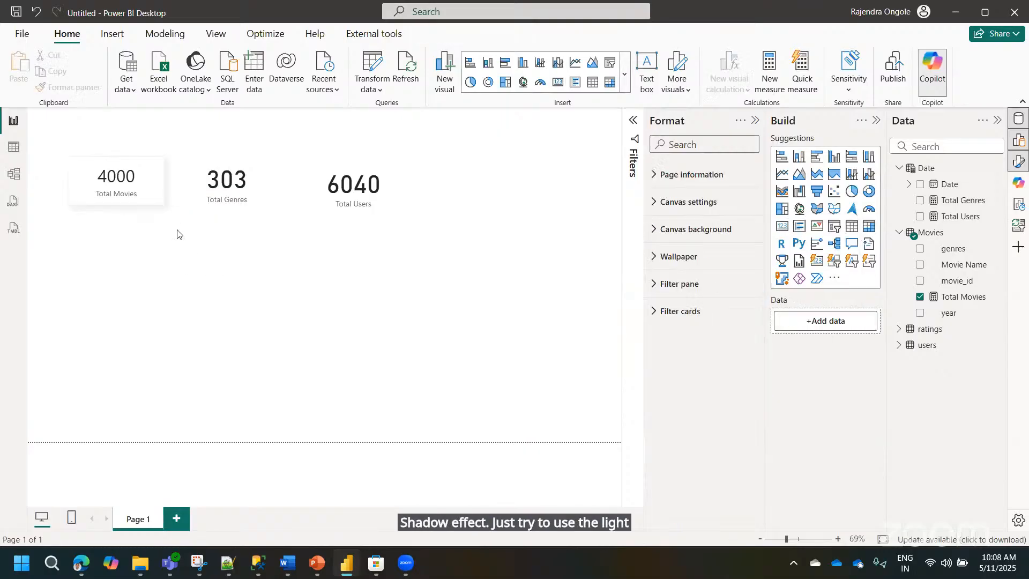
# - Shrink the Total Movies card to about 174 wide by 93 high and place it at about horizontal 79, vertical 113
pyautogui.click(149, 190)
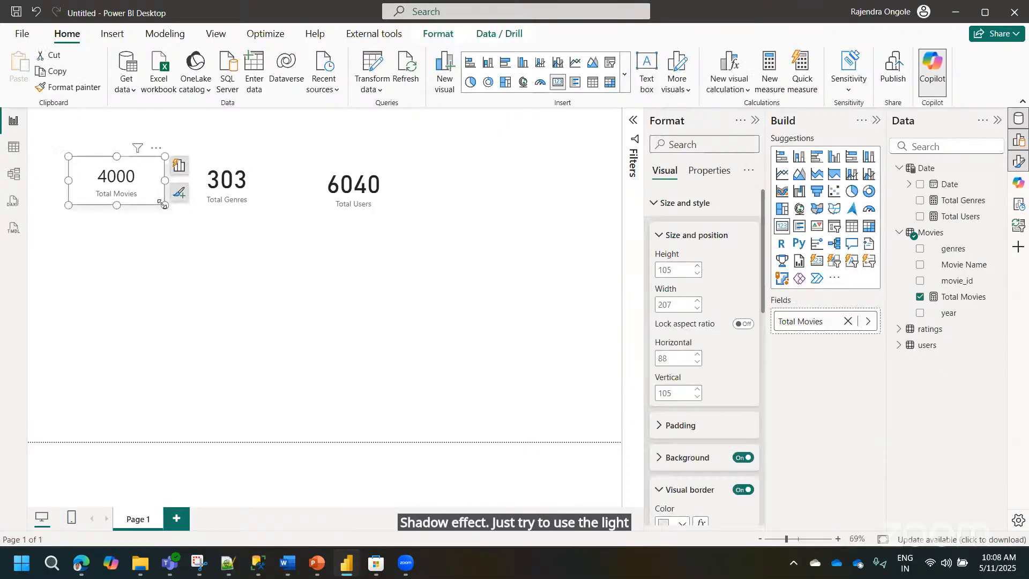
pyautogui.moveTo(164, 205); pyautogui.dragTo(103, 189)
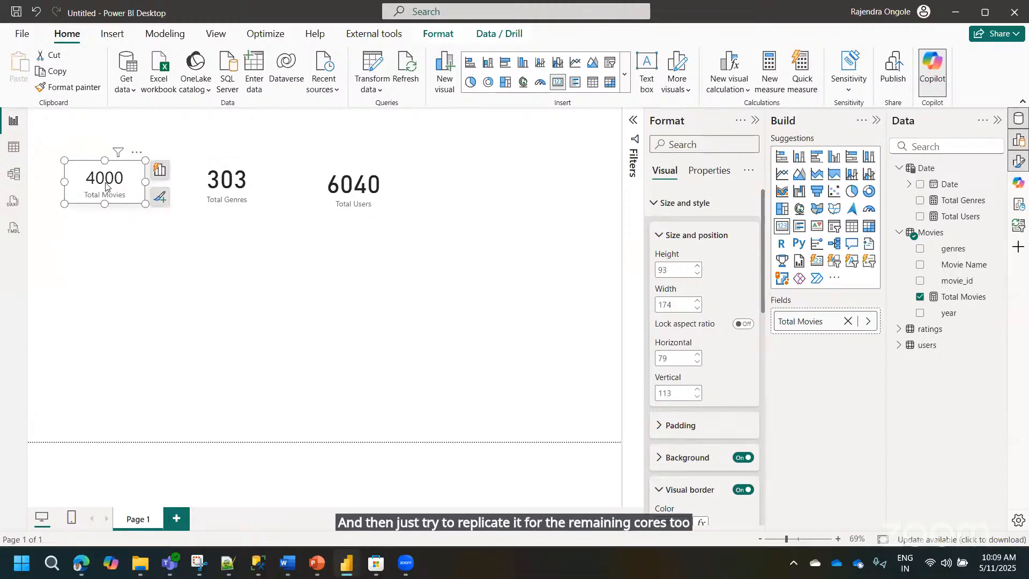
# - Copy the Total Movies card's formatting to the Total Genres and Total Users cards, and move Total Genres to about horizontal 298, vertical 116
pyautogui.click(79, 89)
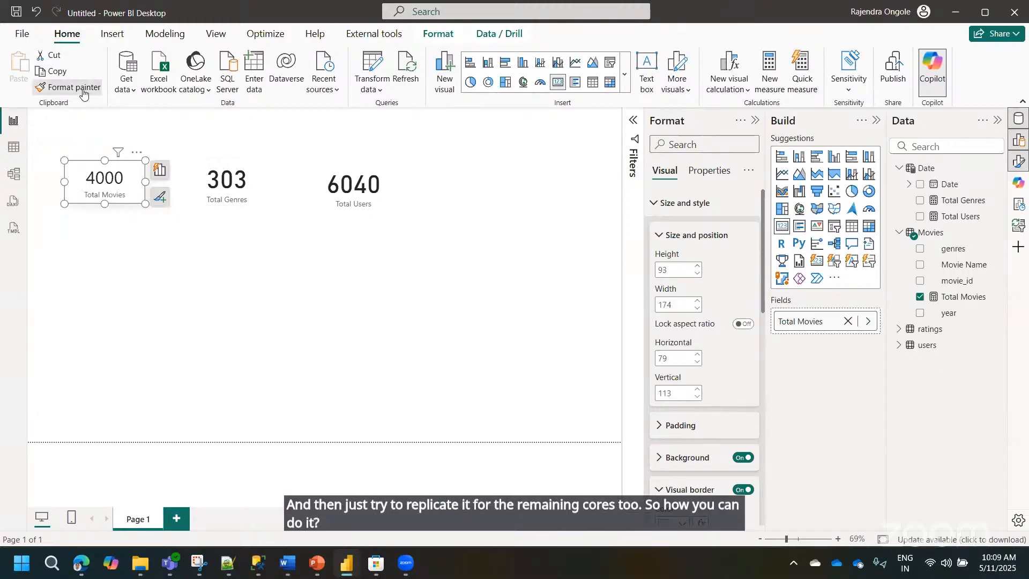
pyautogui.click(237, 179)
pyautogui.click(95, 90)
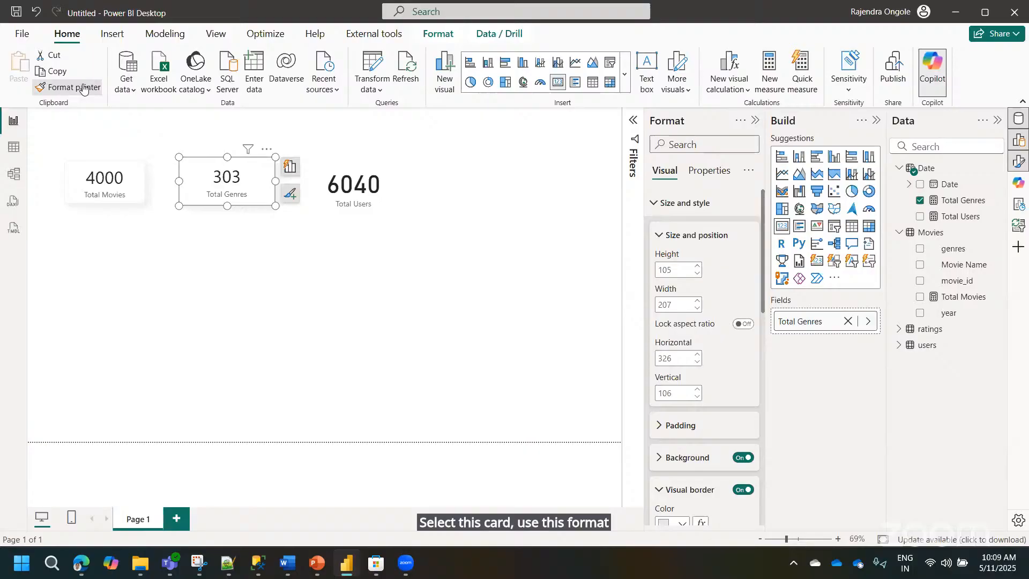
pyautogui.click(346, 181)
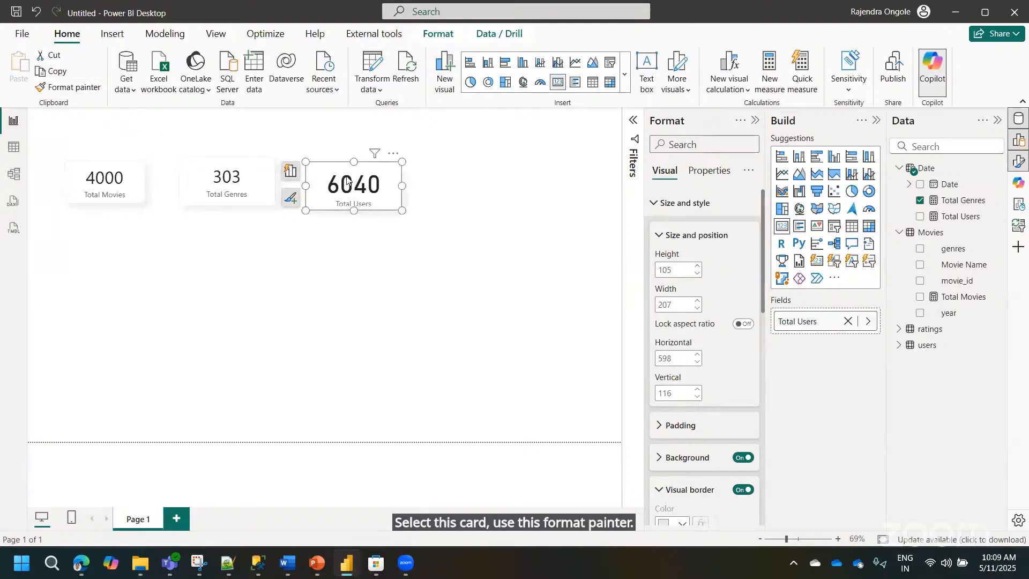
pyautogui.click(215, 184)
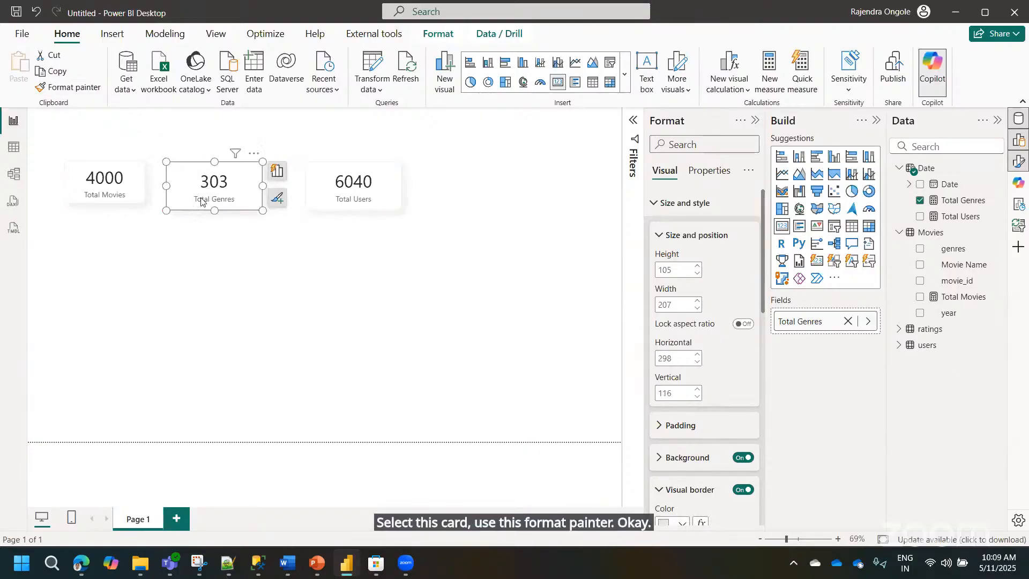
# - Match the Total Genres card to the Total Movies card's size by setting its height to 93 and width to 174
pyautogui.click(119, 186)
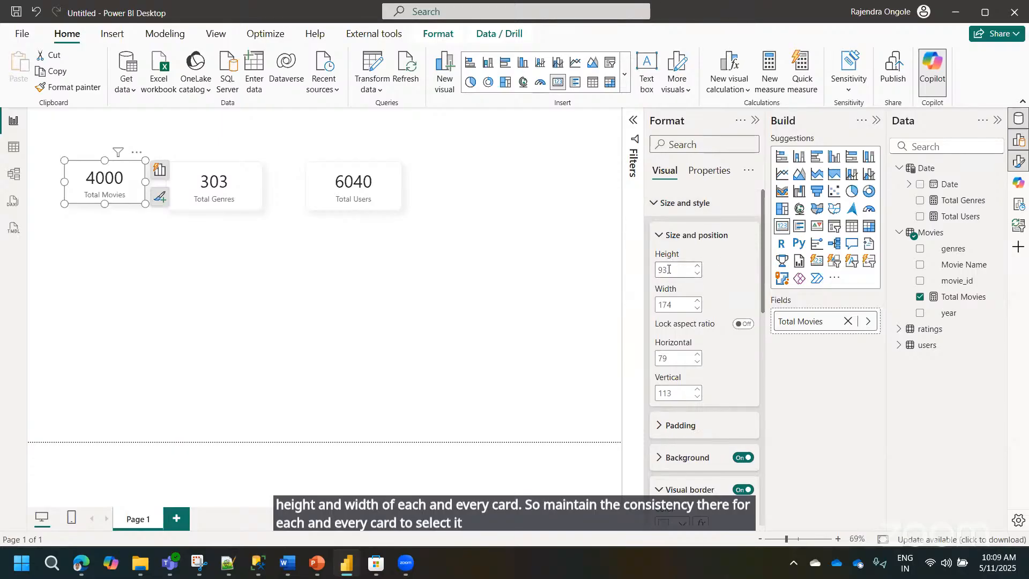
pyautogui.click(218, 183)
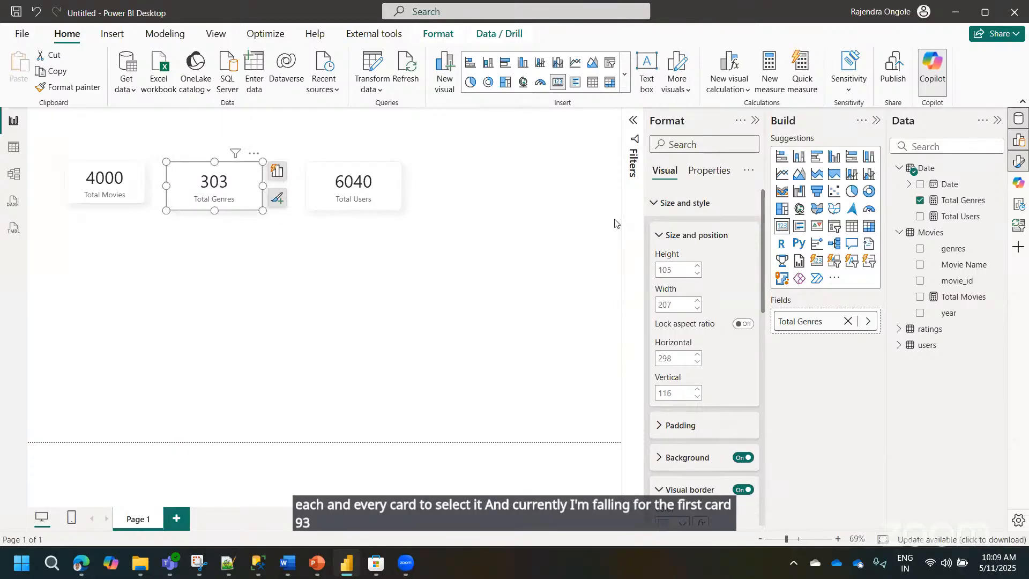
pyautogui.click(685, 272)
pyautogui.write('93')
pyautogui.press('Return')
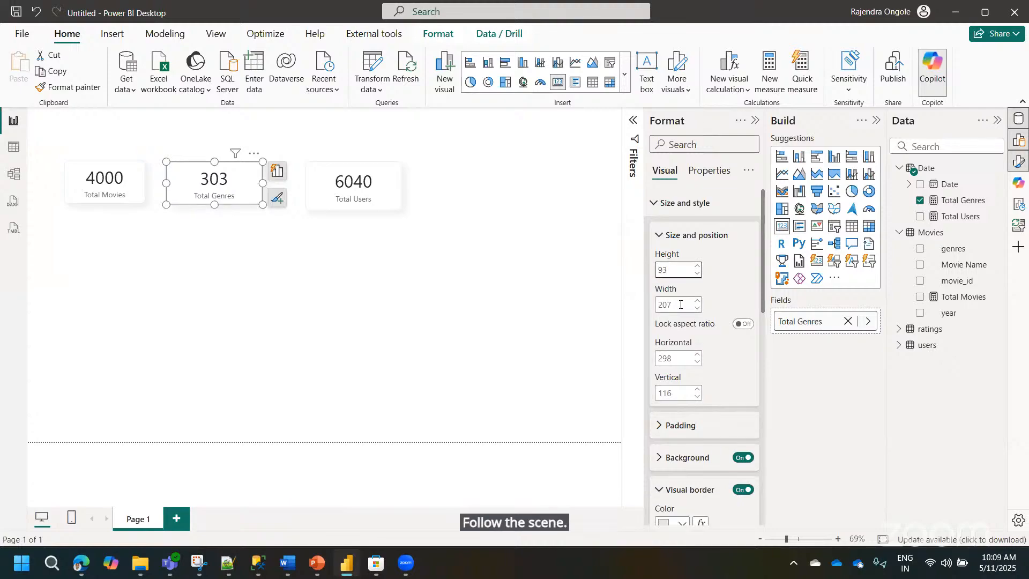
pyautogui.click(681, 304)
pyautogui.write('174')
pyautogui.press('Return')
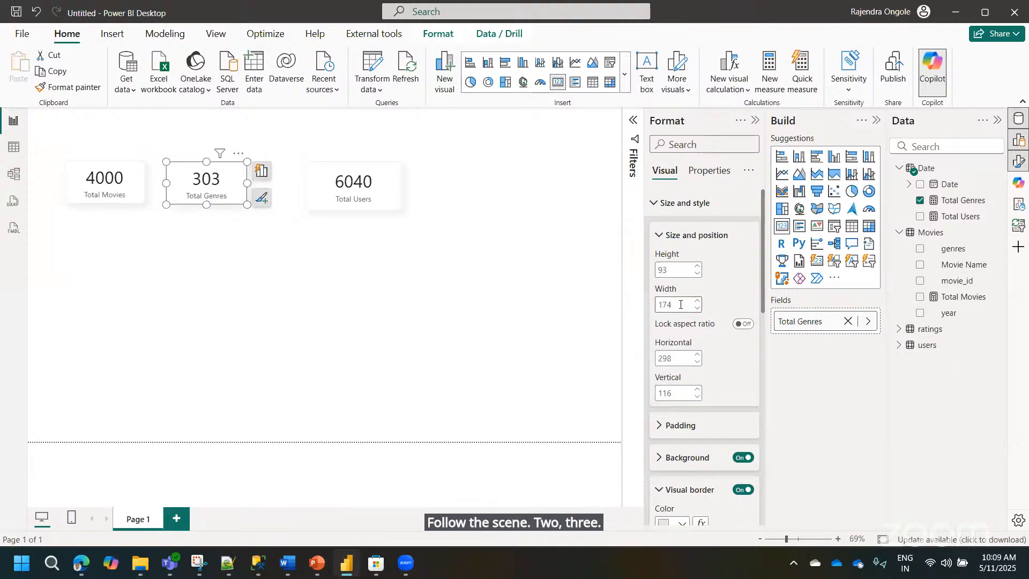
# - Set the Total Users card's height to 93 and its width to 174
pyautogui.click(328, 195)
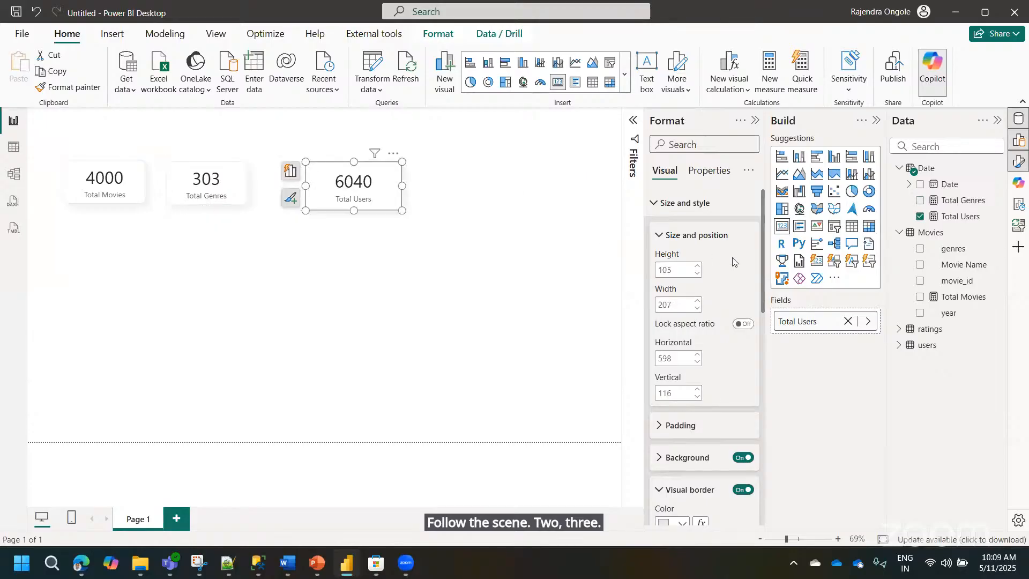
pyautogui.click(680, 271)
pyautogui.write('93')
pyautogui.press('Return')
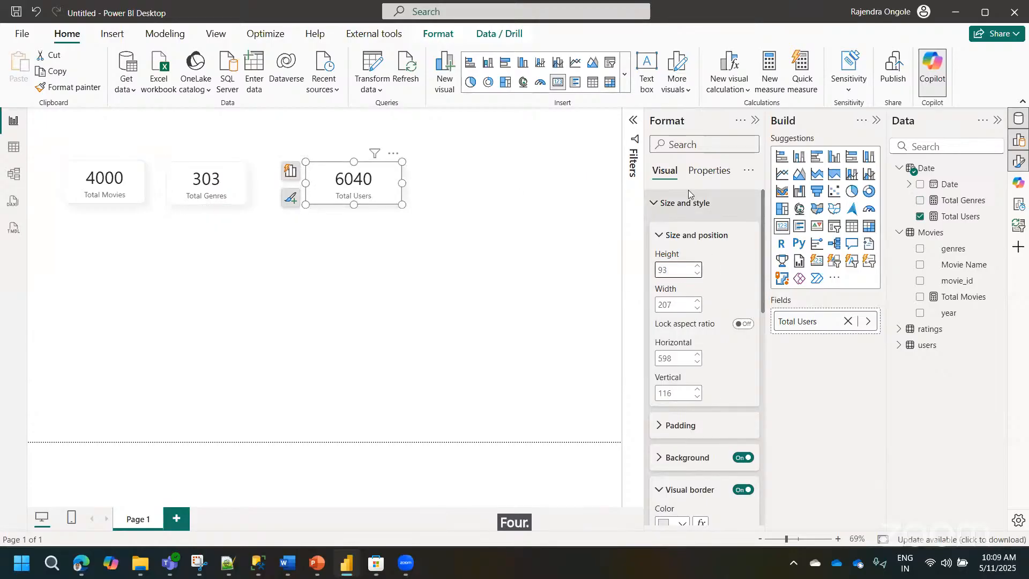
pyautogui.click(678, 304)
pyautogui.write('1')
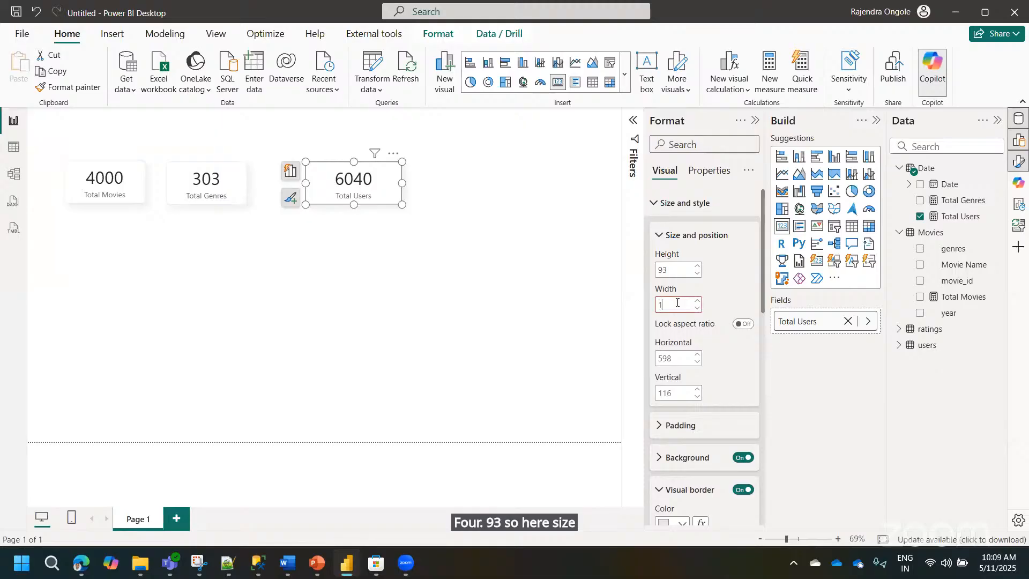
pyautogui.write('74')
pyautogui.press('Return')
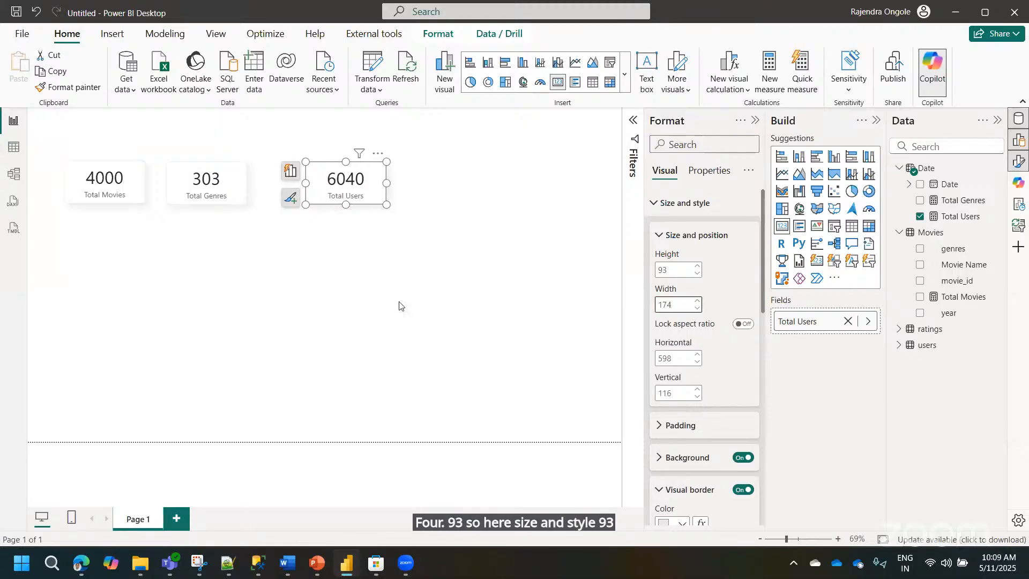
pyautogui.click(197, 213)
pyautogui.click(133, 190)
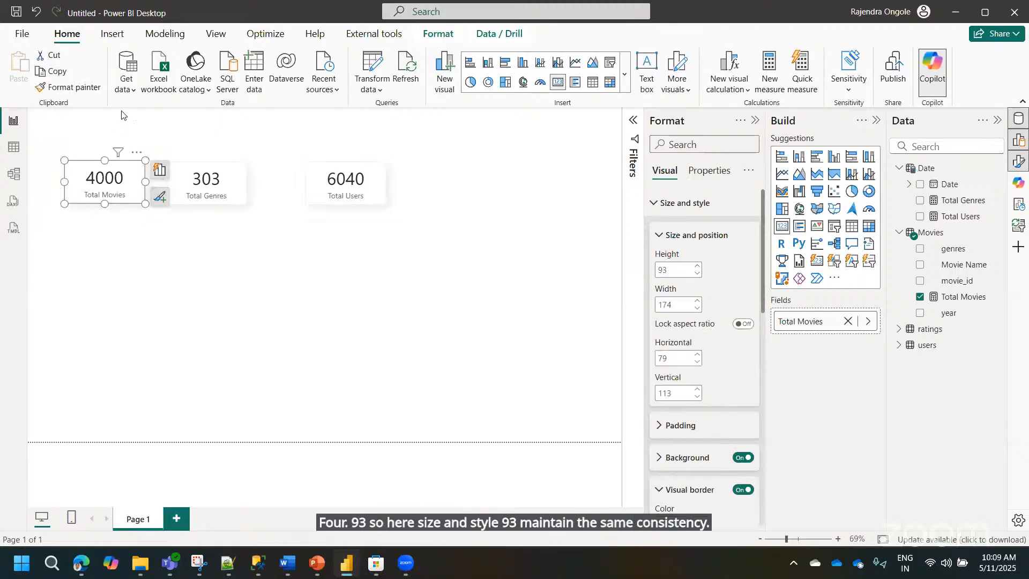
# - Distribute the Total Movies, Total Genres and Total Users cards horizontally with equal spacing and align their tops
pyautogui.keyDown('ctrl'); pyautogui.click(212, 185); pyautogui.keyUp('ctrl')
pyautogui.keyDown('ctrl'); pyautogui.click(359, 190); pyautogui.keyUp('ctrl')
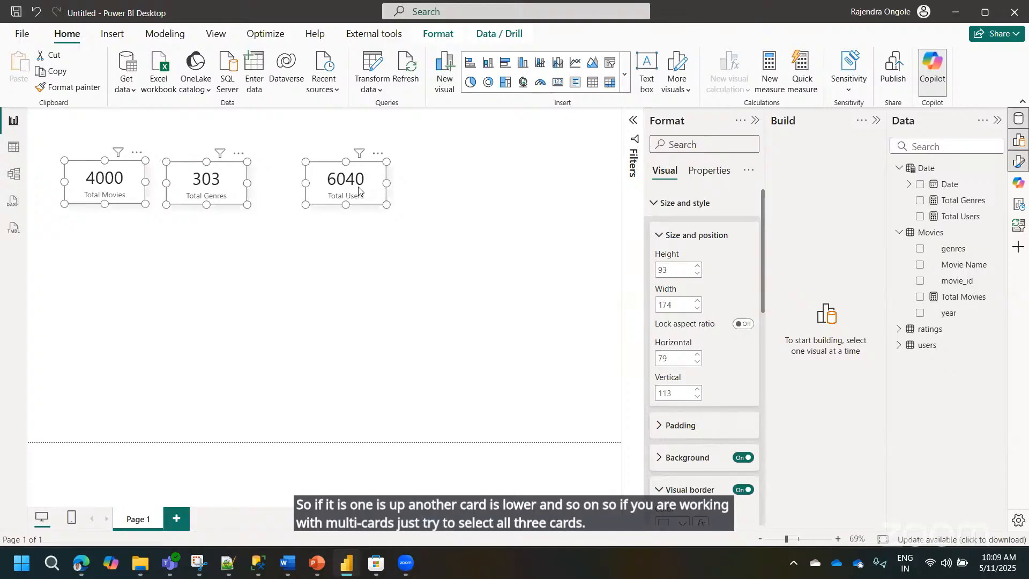
pyautogui.click(438, 37)
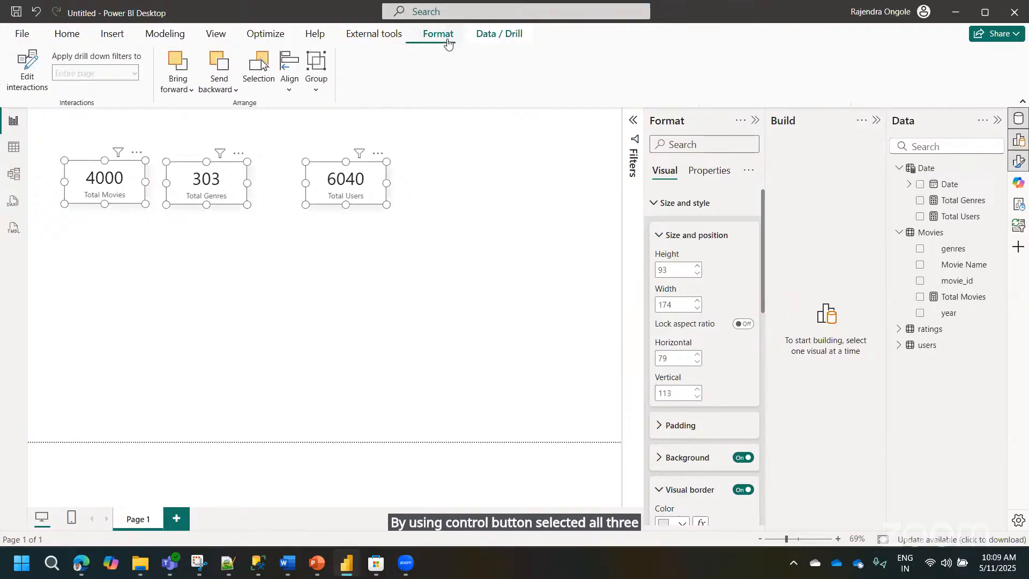
pyautogui.click(289, 92)
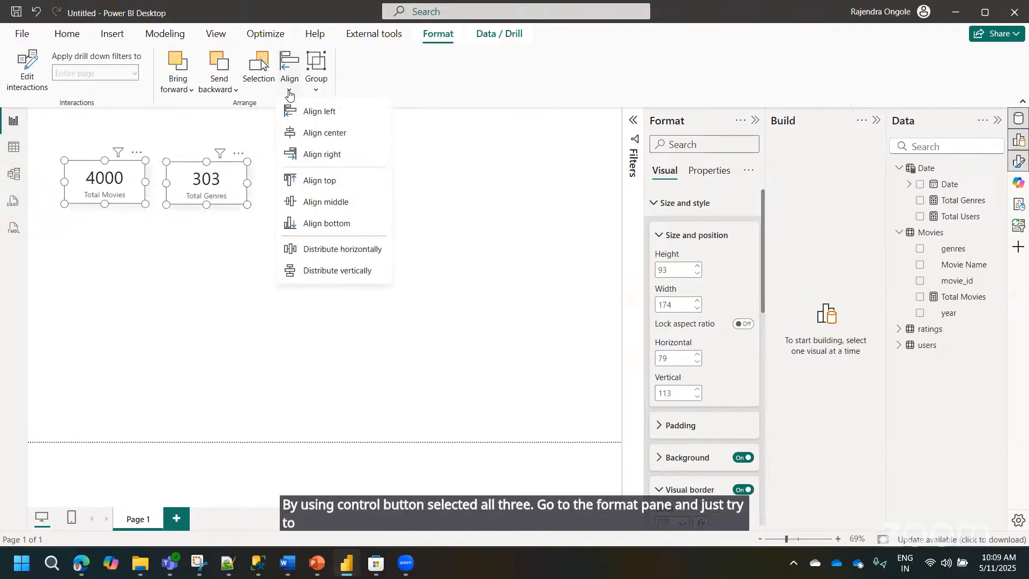
pyautogui.click(332, 254)
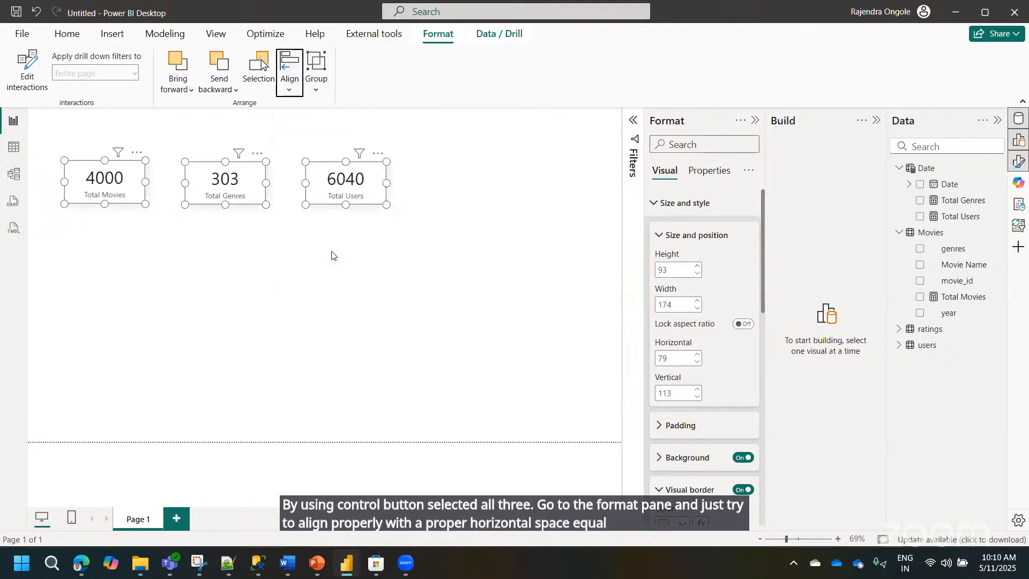
pyautogui.click(285, 88)
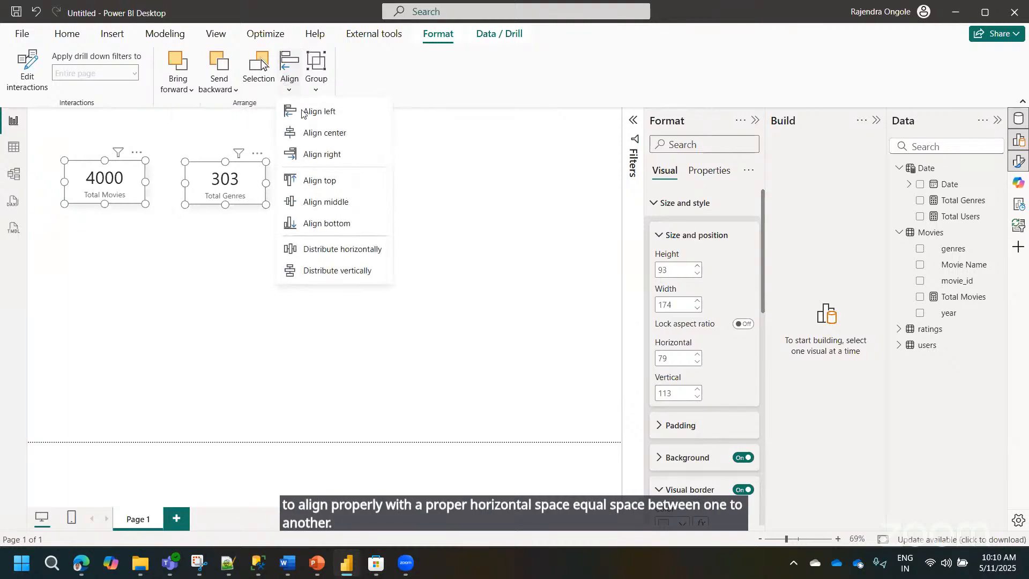
pyautogui.click(328, 178)
pyautogui.click(218, 297)
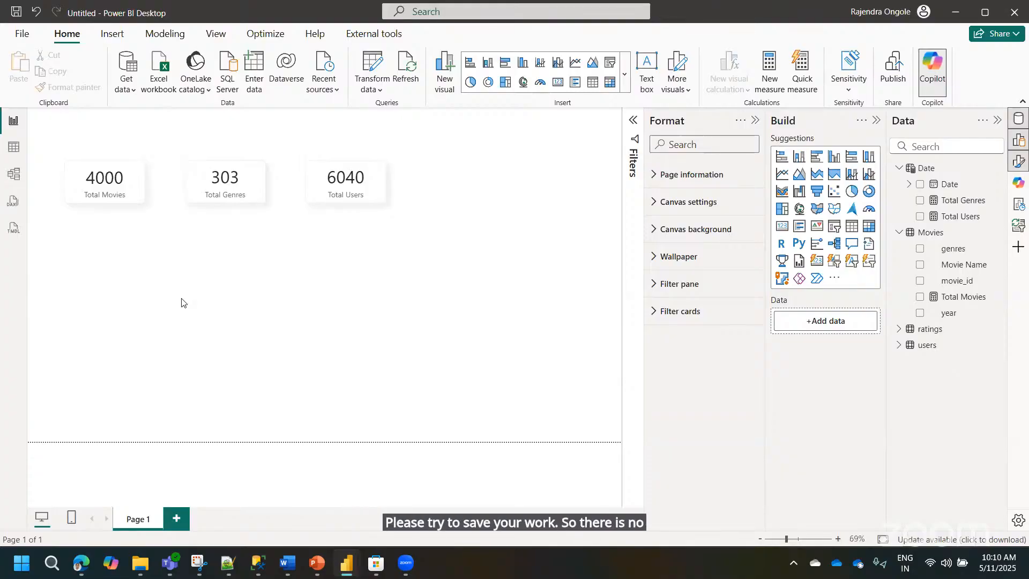
# - Save the report to the Desktop as "IndianMovieLens Project"
pyautogui.hotkey('ctrl', 's')
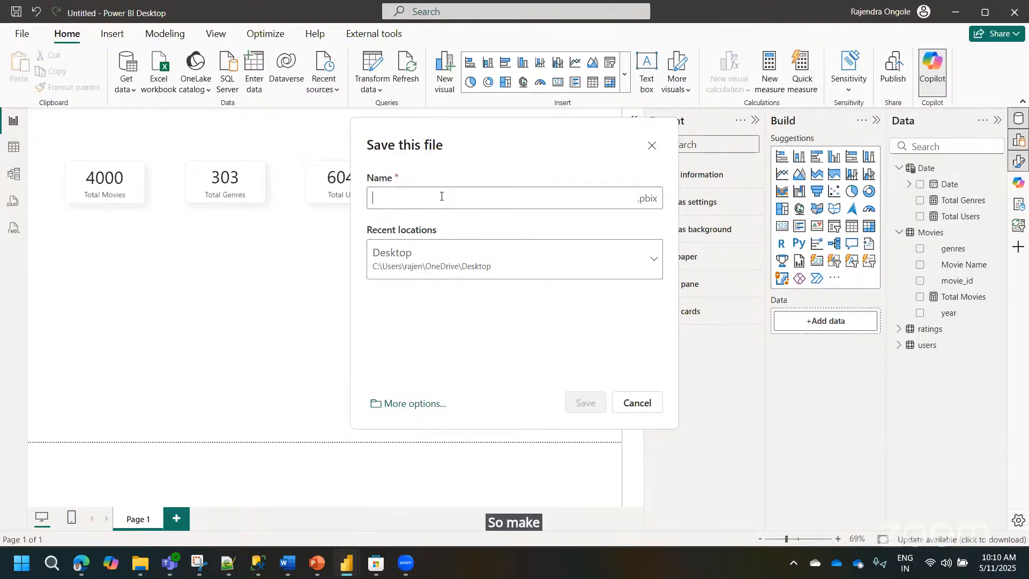
pyautogui.write('MovieL')
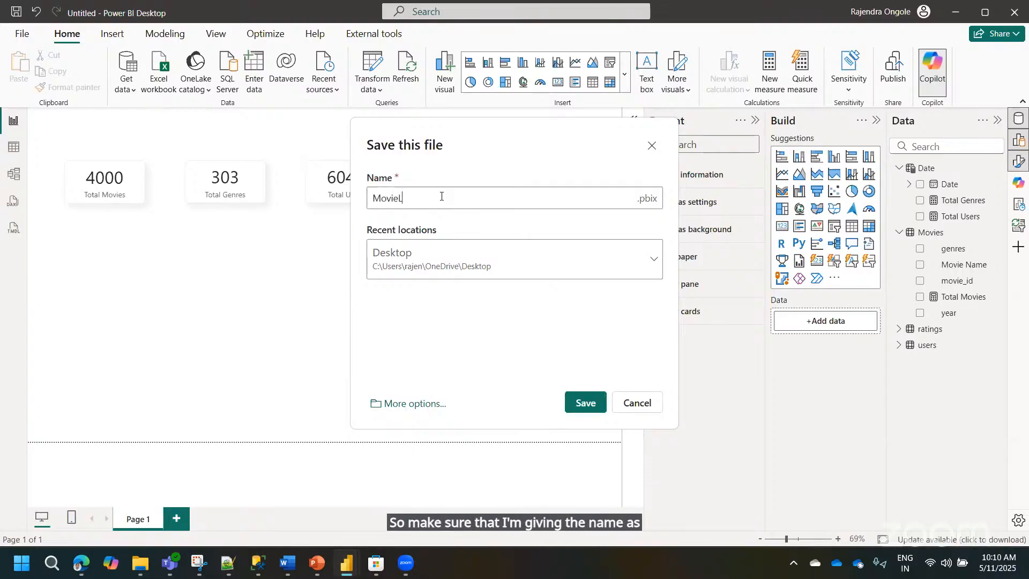
pyautogui.press('BackSpace')
pyautogui.press('BackSpace')
pyautogui.press('BackSpace')
pyautogui.press('BackSpace')
pyautogui.press('BackSpace')
pyautogui.press('BackSpace')
pyautogui.write('inda')
pyautogui.press('BackSpace')
pyautogui.press('BackSpace')
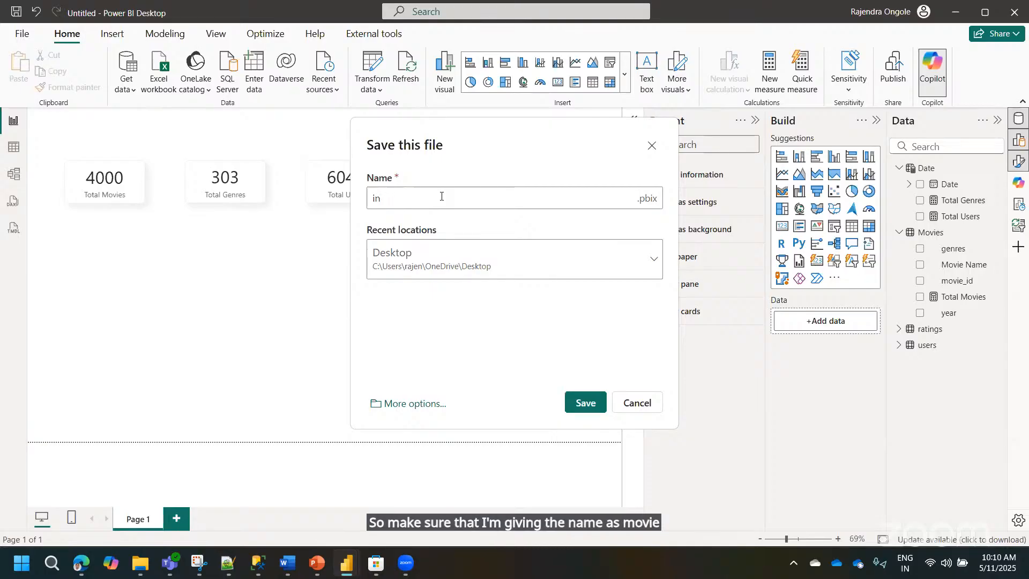
pyautogui.press('BackSpace')
pyautogui.press('BackSpace')
pyautogui.write('Ind')
pyautogui.write('ianMovi')
pyautogui.write('e L')
pyautogui.write('Le')
pyautogui.write('ns')
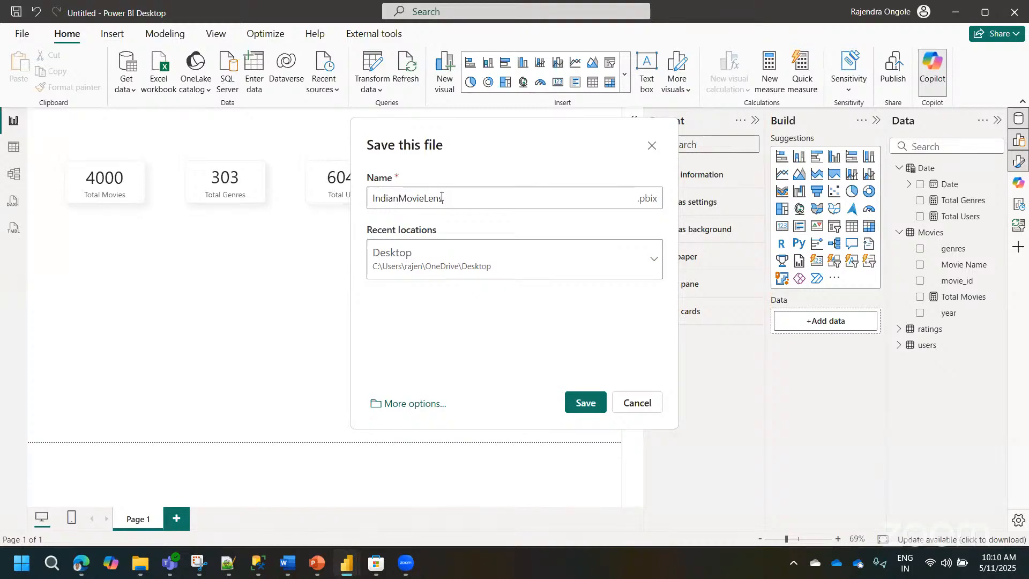
pyautogui.write(' Project')
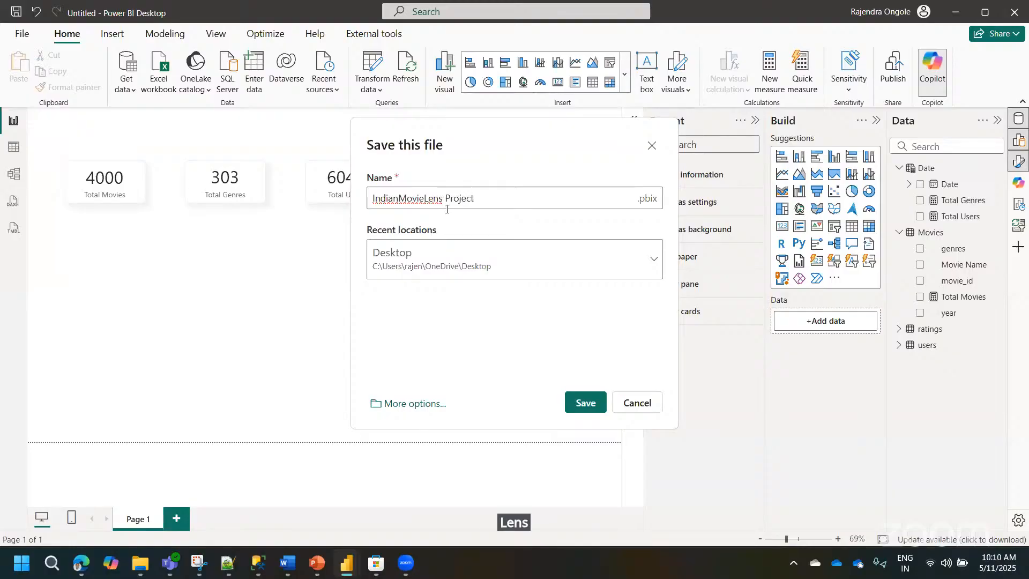
pyautogui.click(517, 267)
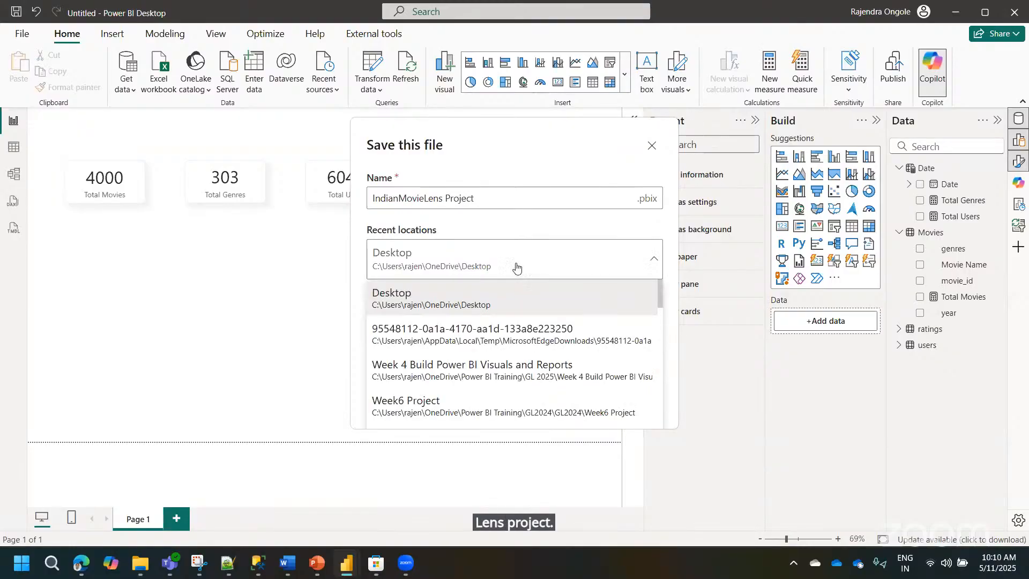
pyautogui.click(455, 292)
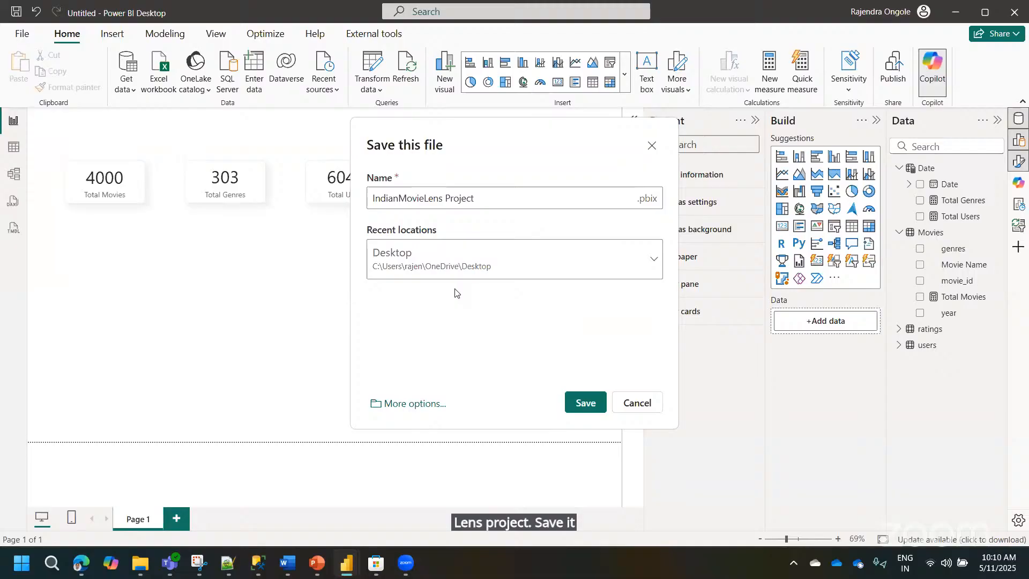
pyautogui.click(575, 404)
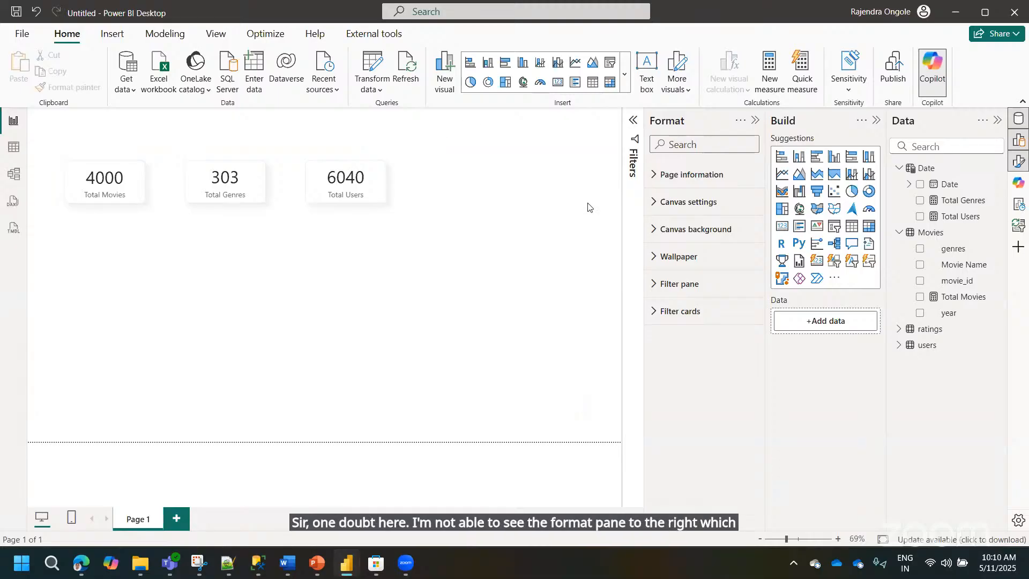
# - Demonstrate switching the Format pane off and back on, and leave it hidden
pyautogui.click(755, 120)
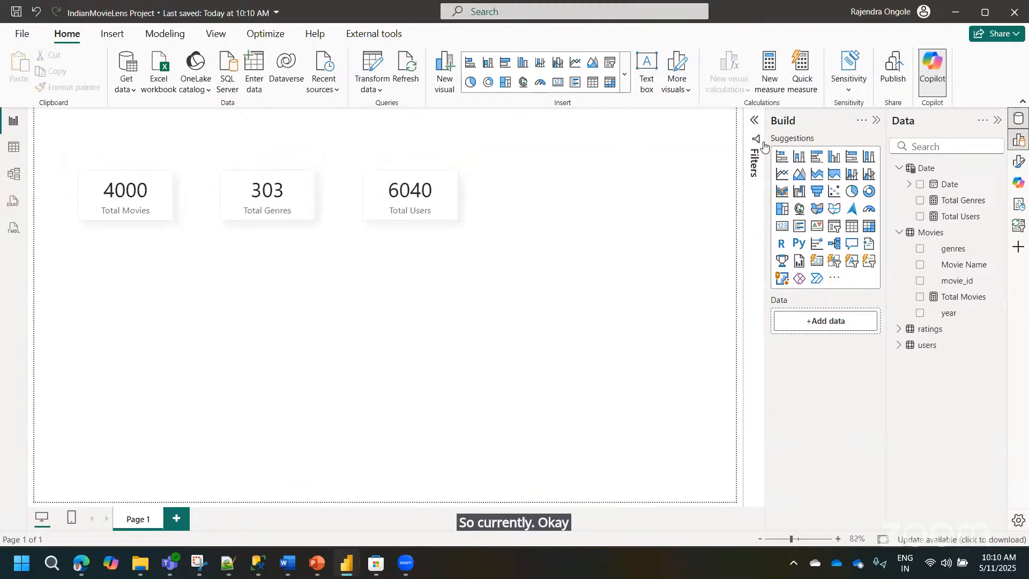
pyautogui.click(1021, 164)
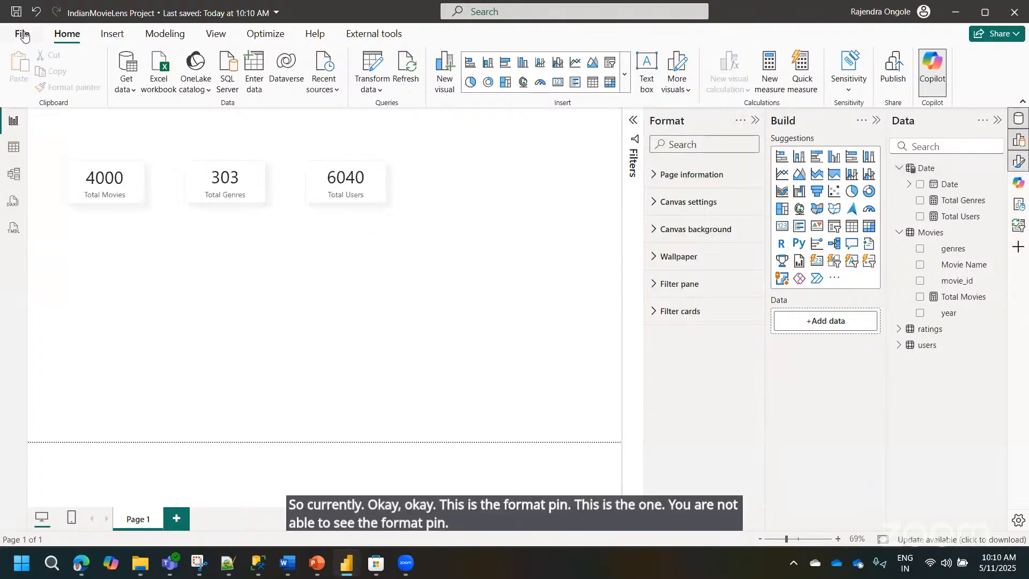
pyautogui.click(205, 35)
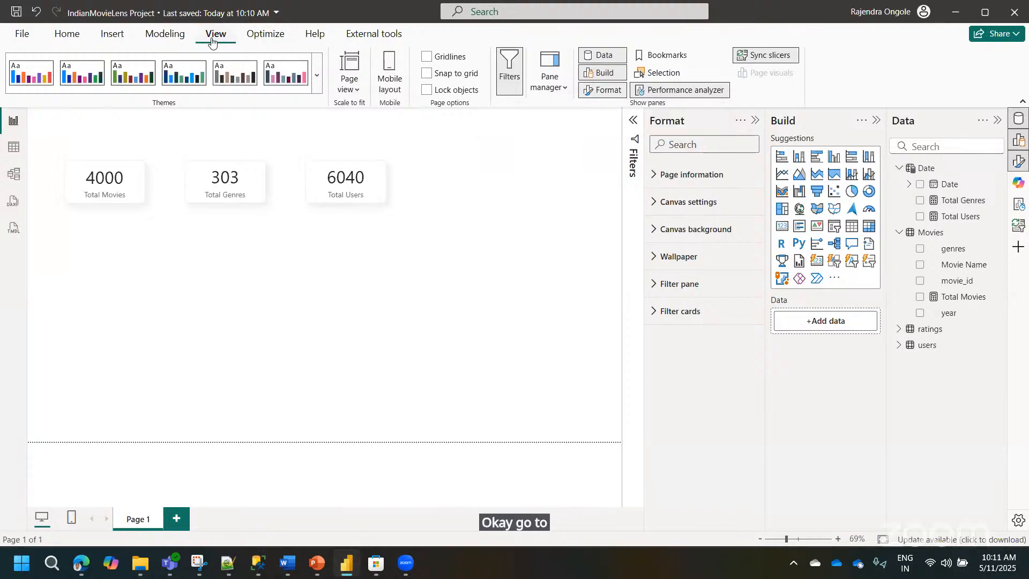
pyautogui.click(605, 96)
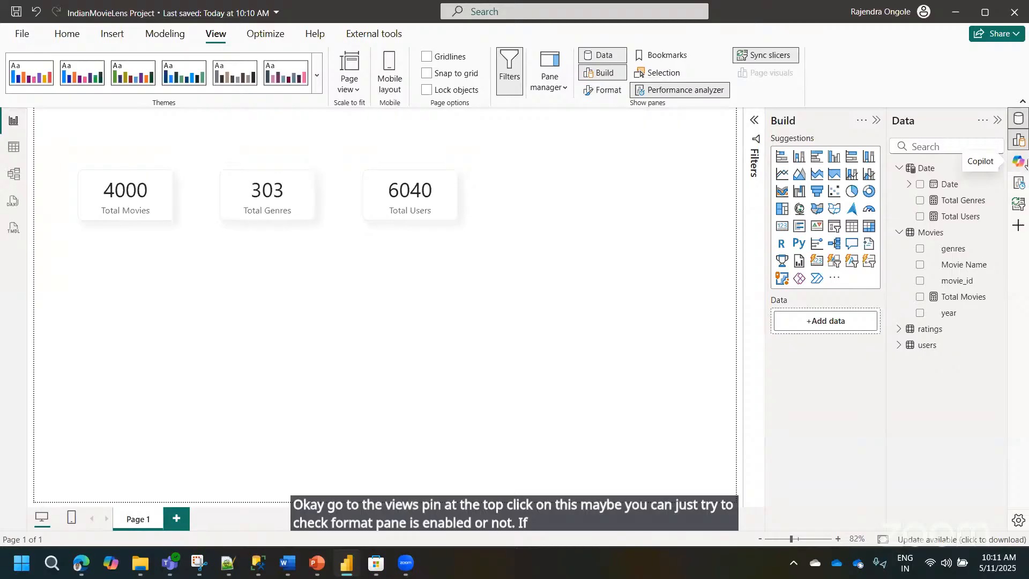
pyautogui.click(601, 90)
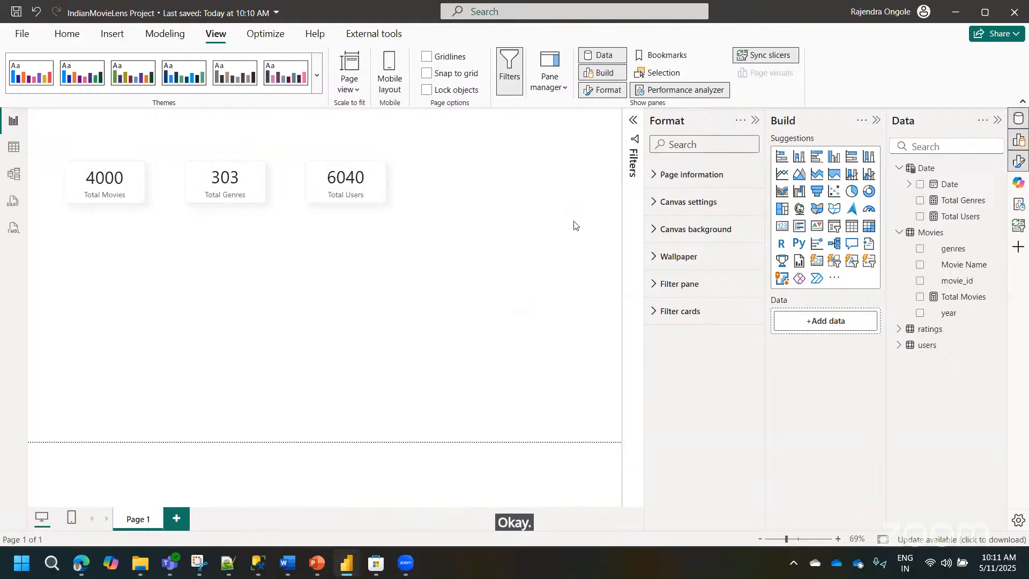
pyautogui.click(756, 120)
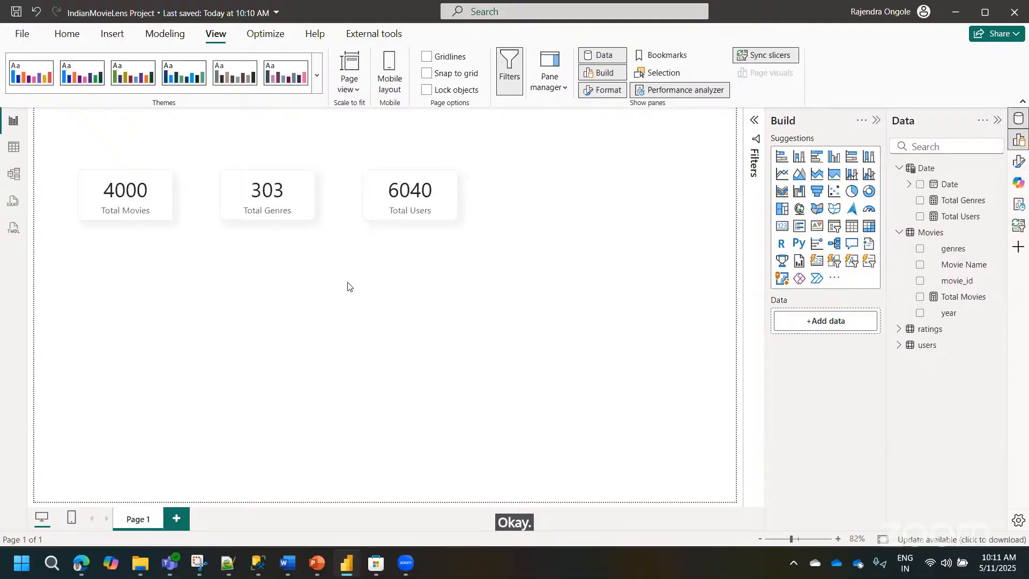
# - Examine the DAX formula of the Total Users measure behind the Total Users card
pyautogui.click(410, 212)
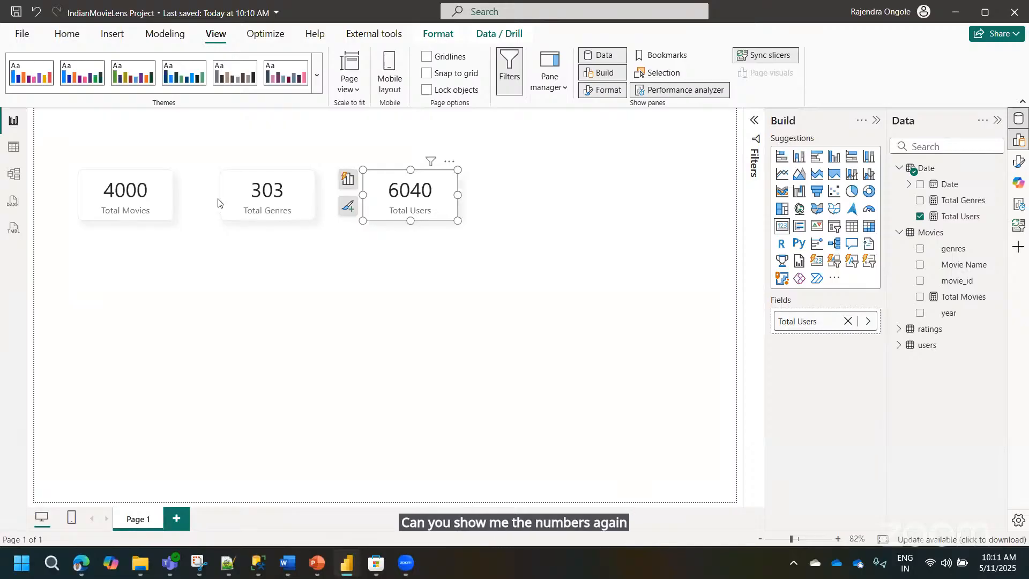
pyautogui.click(962, 216)
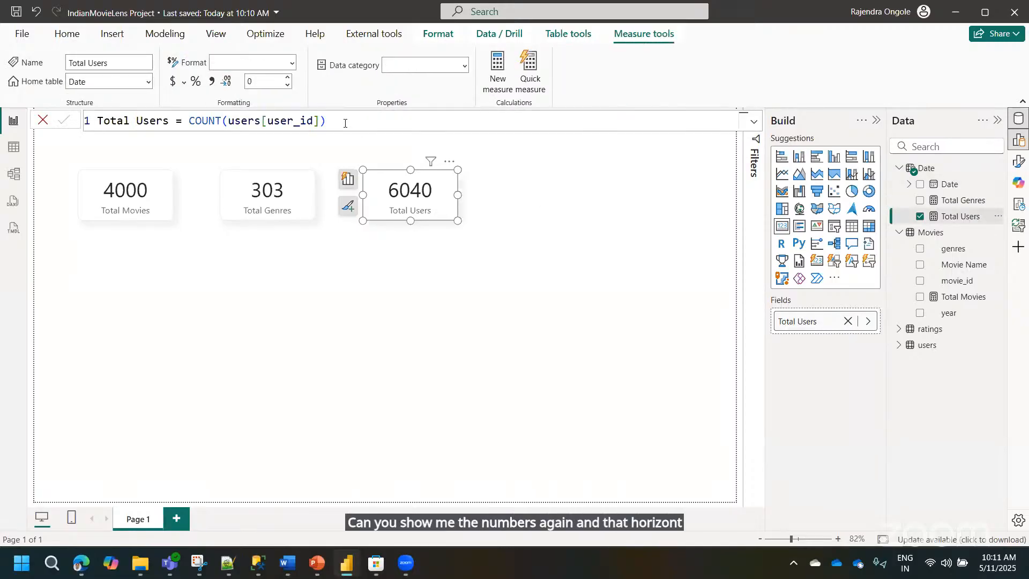
pyautogui.tripleClick(345, 122)
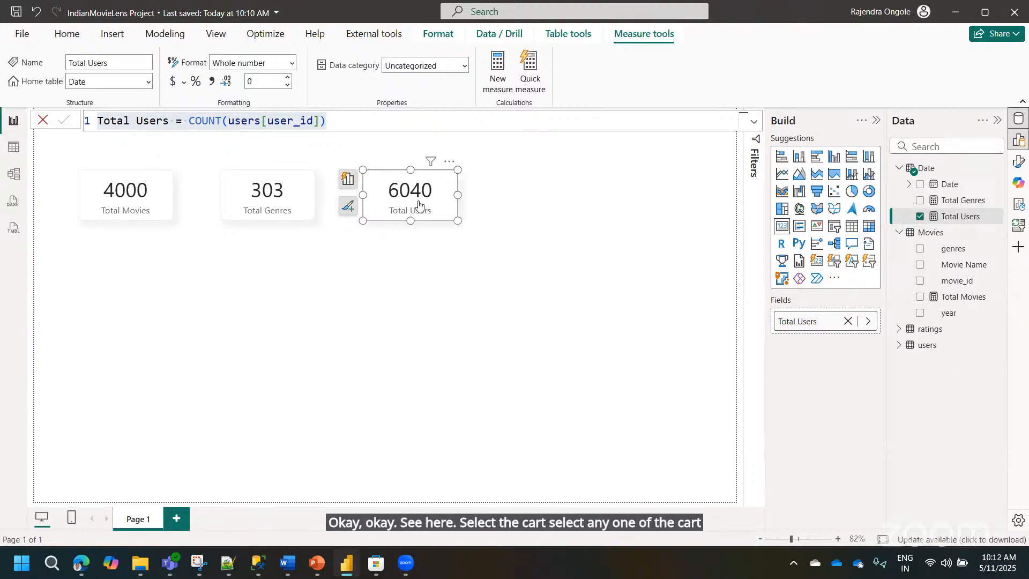
# - Show the Format pane and review the size and position settings of the Total Users, Total Genres and Total Movies cards
pyautogui.click(1018, 162)
pyautogui.click(676, 209)
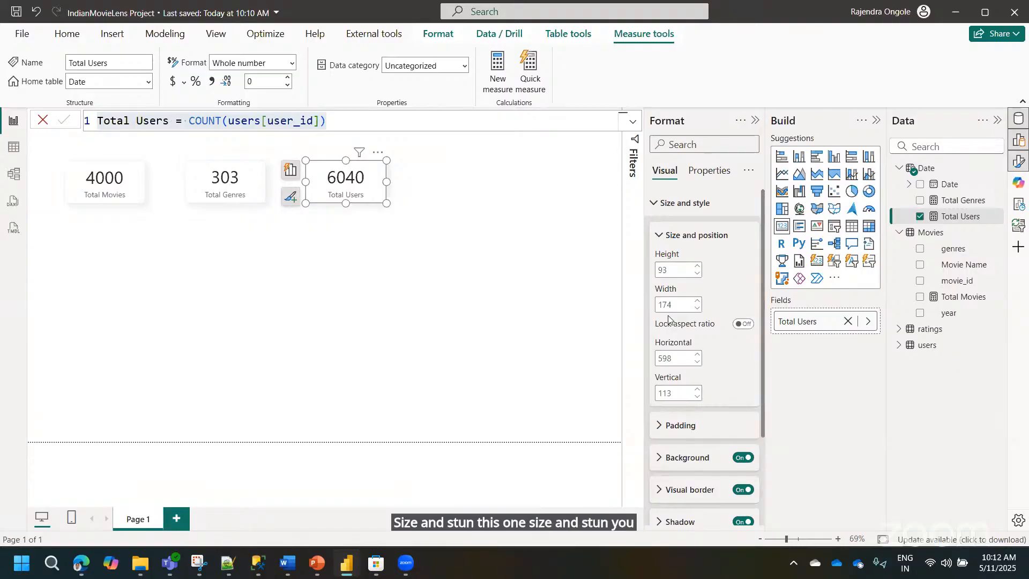
pyautogui.click(225, 182)
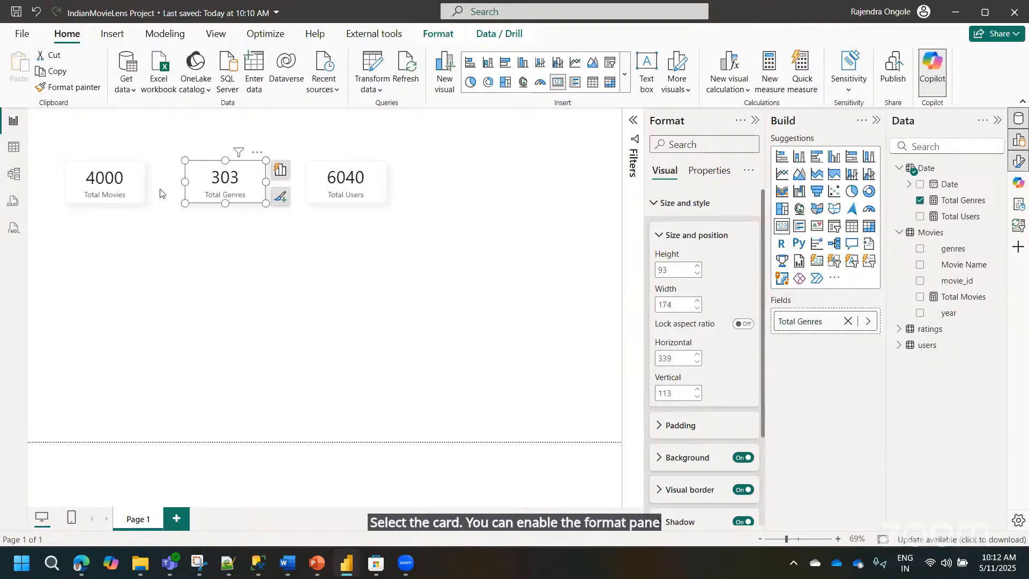
pyautogui.click(140, 187)
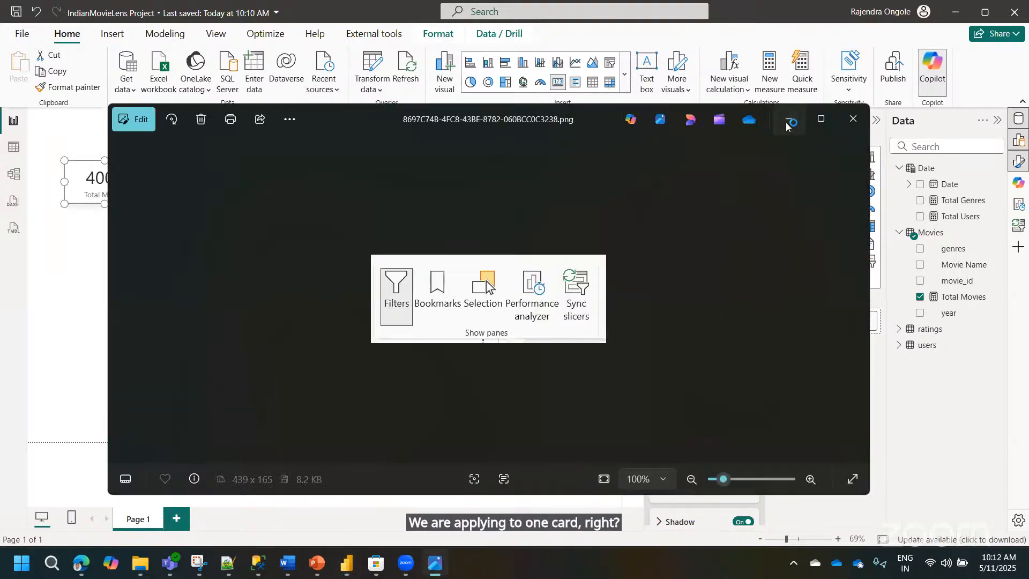
pyautogui.click(787, 122)
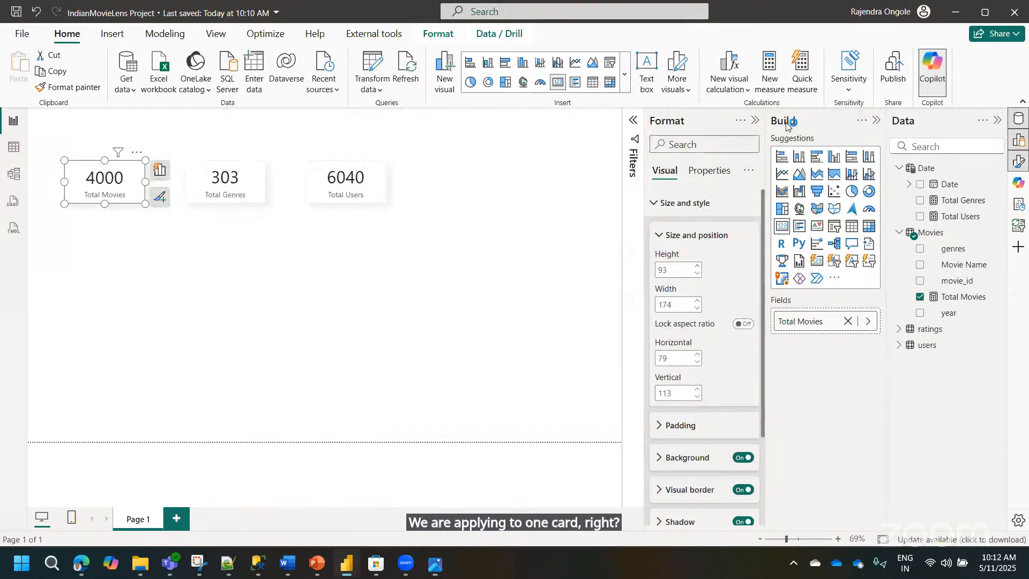
pyautogui.click(232, 255)
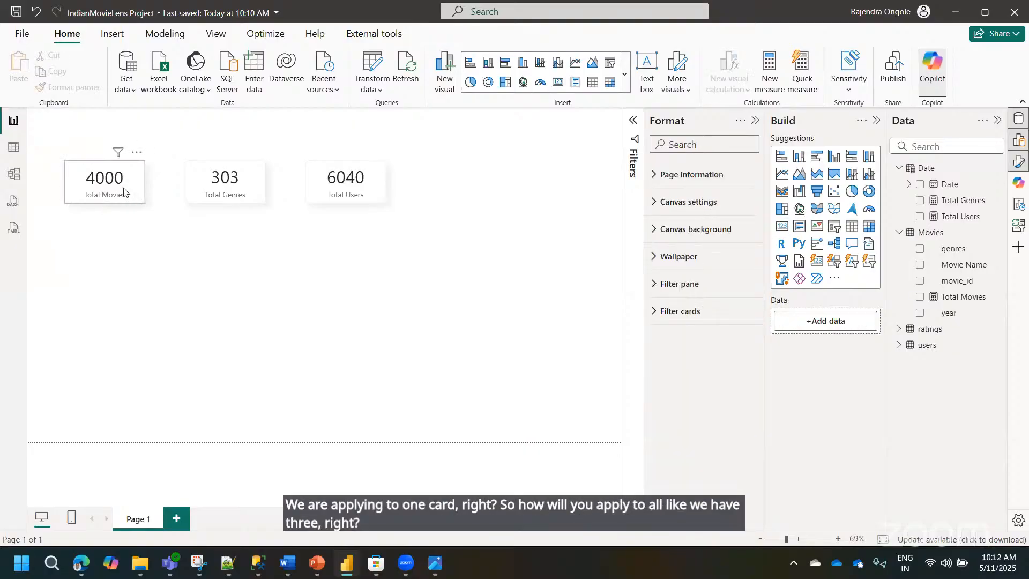
# - Copy formatting with Format painter from the Total Movies card to Total Genres, and from Total Genres to Total Users
pyautogui.click(124, 192)
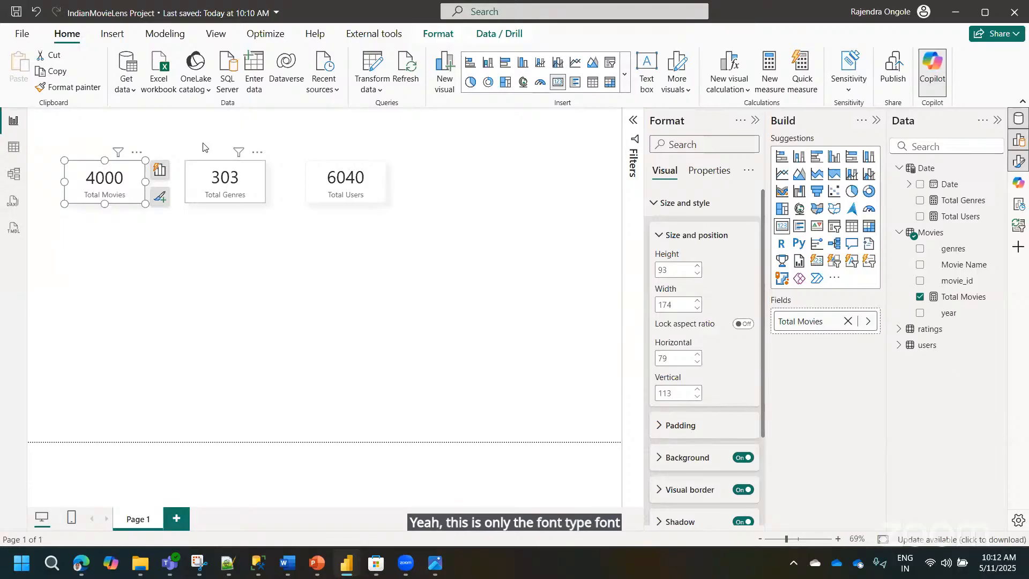
pyautogui.click(81, 92)
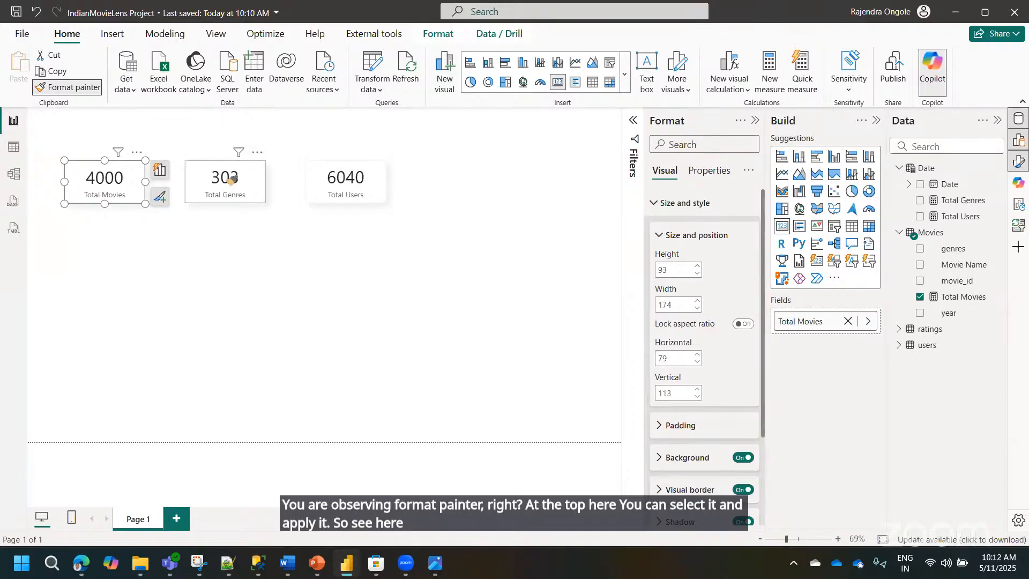
pyautogui.click(232, 181)
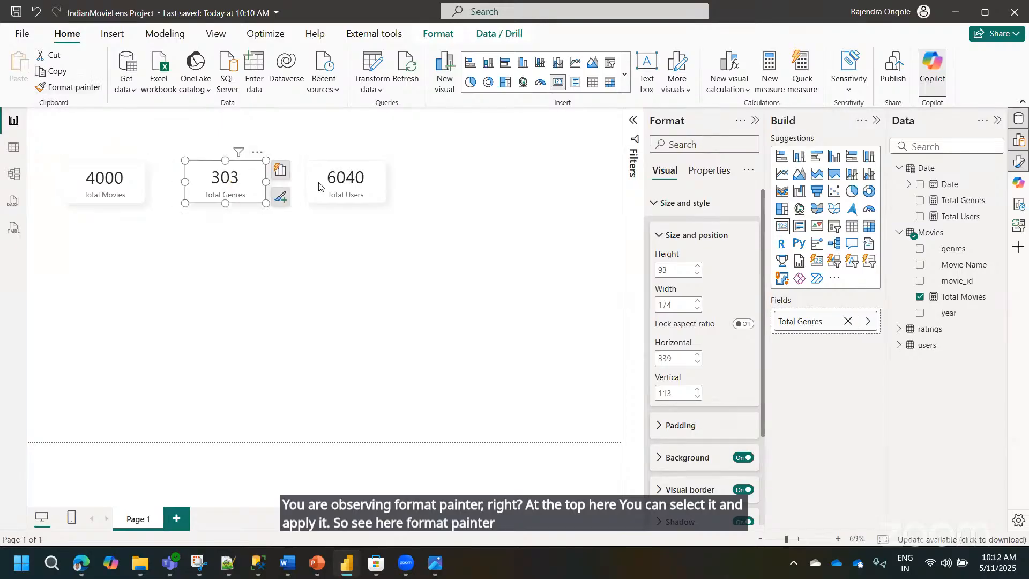
pyautogui.click(74, 88)
pyautogui.click(352, 174)
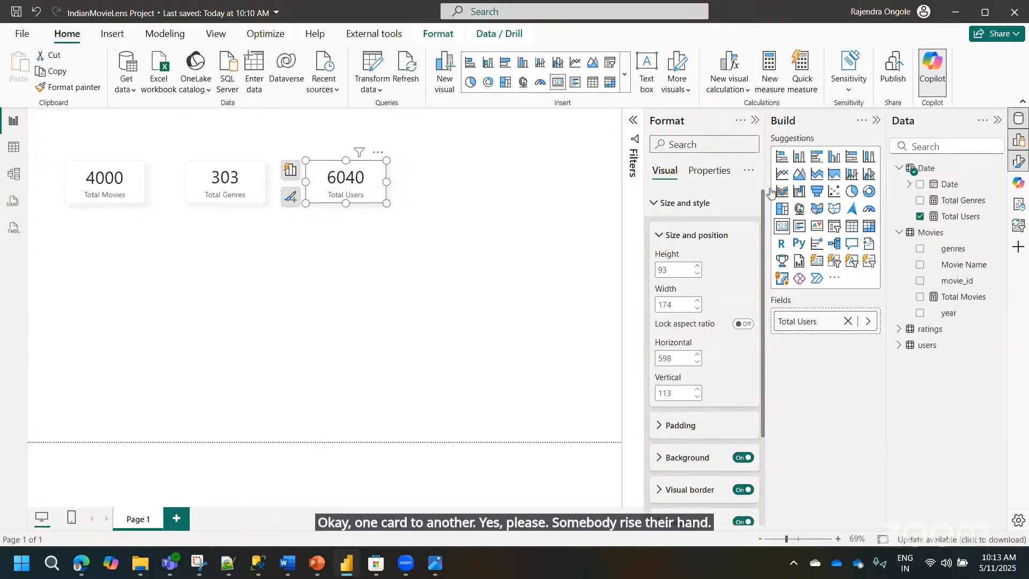
# - Check the screenshot image of the Show panes options and compare it with the report's own pane display options
pyautogui.hotkey('alt', 'Tab')
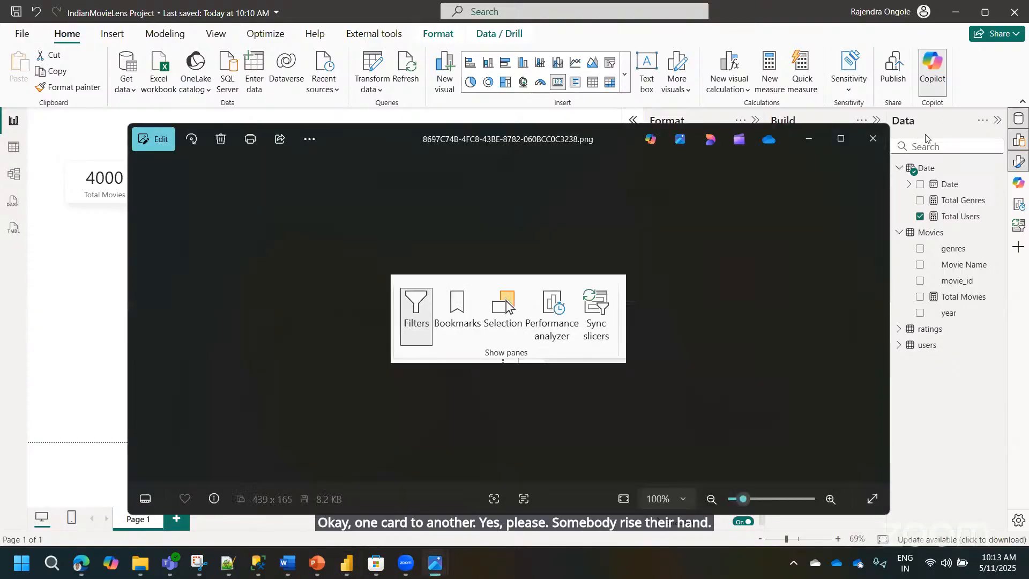
pyautogui.click(816, 137)
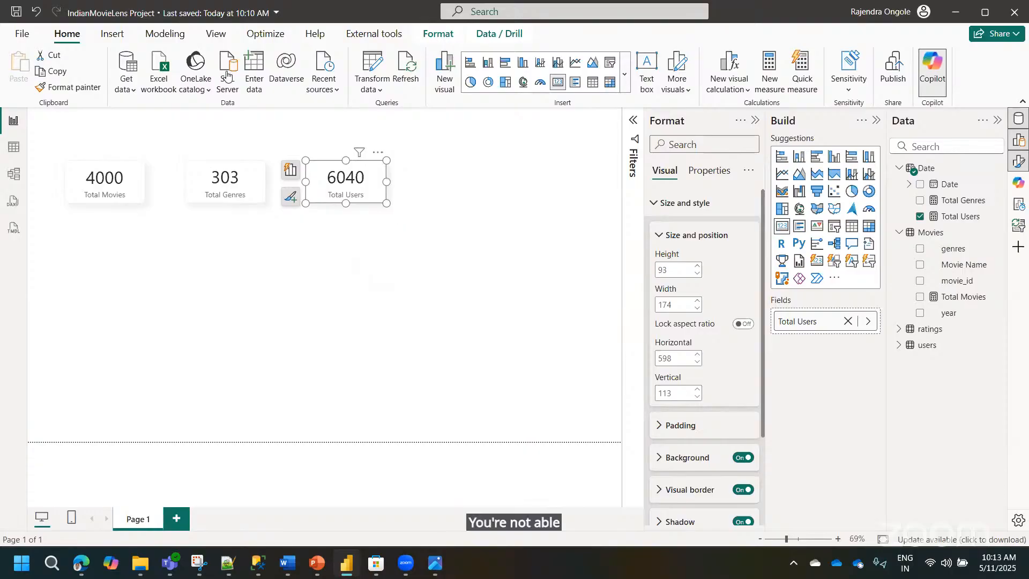
pyautogui.click(216, 33)
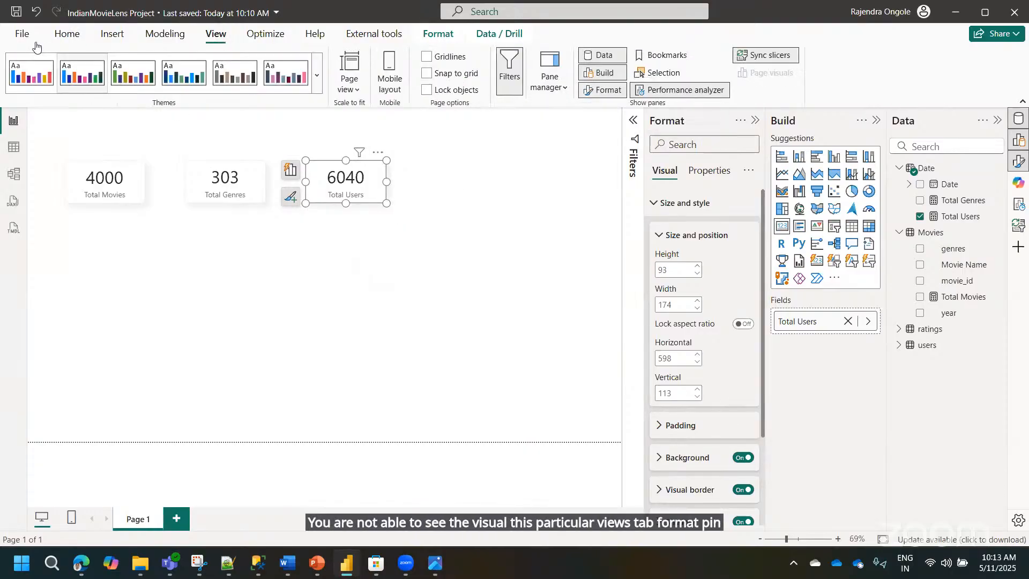
# - Check the installed Power BI Desktop version and release month in the About information
pyautogui.click(438, 34)
pyautogui.click(315, 34)
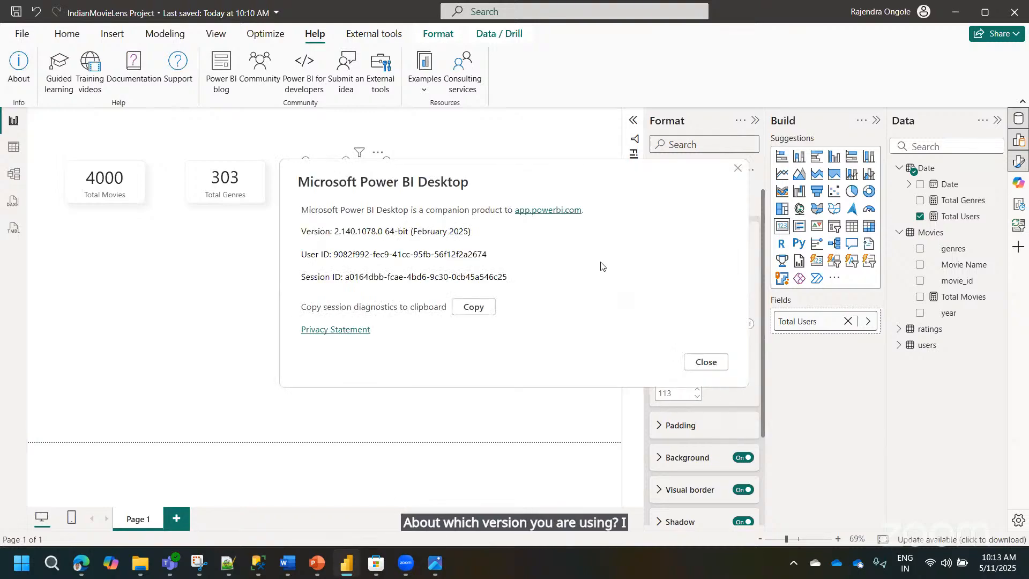
pyautogui.click(705, 361)
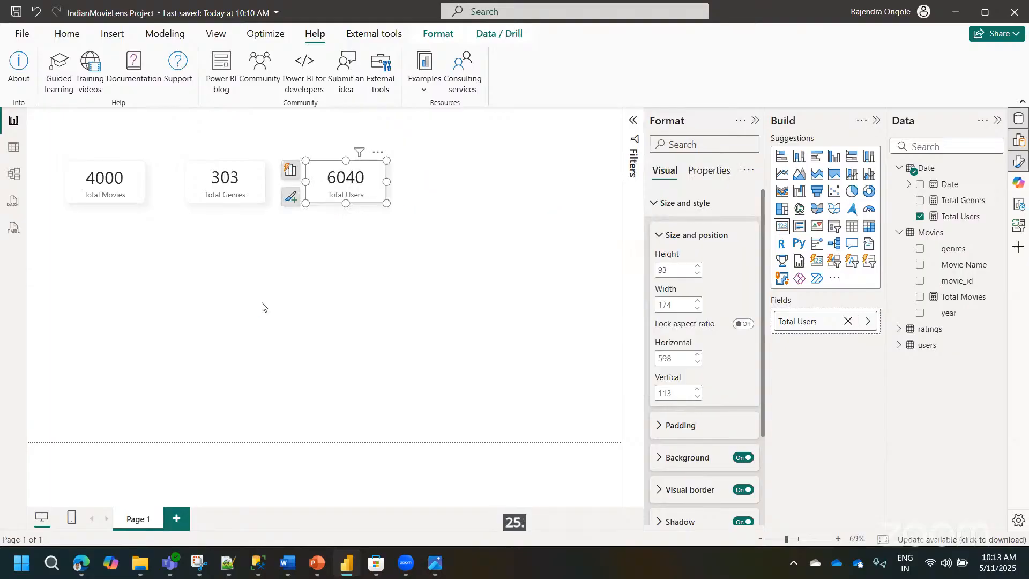
pyautogui.click(261, 306)
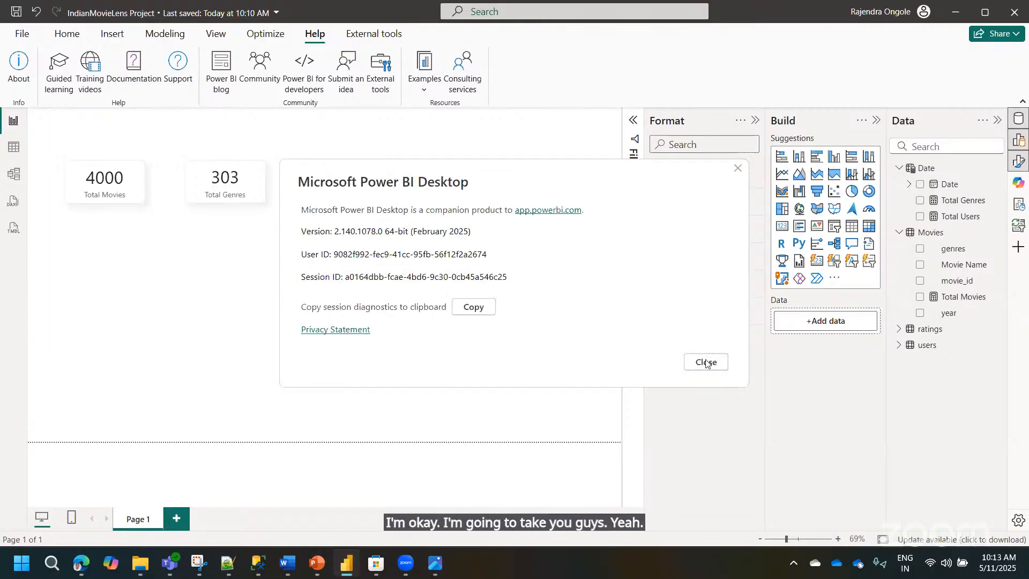
pyautogui.click(706, 362)
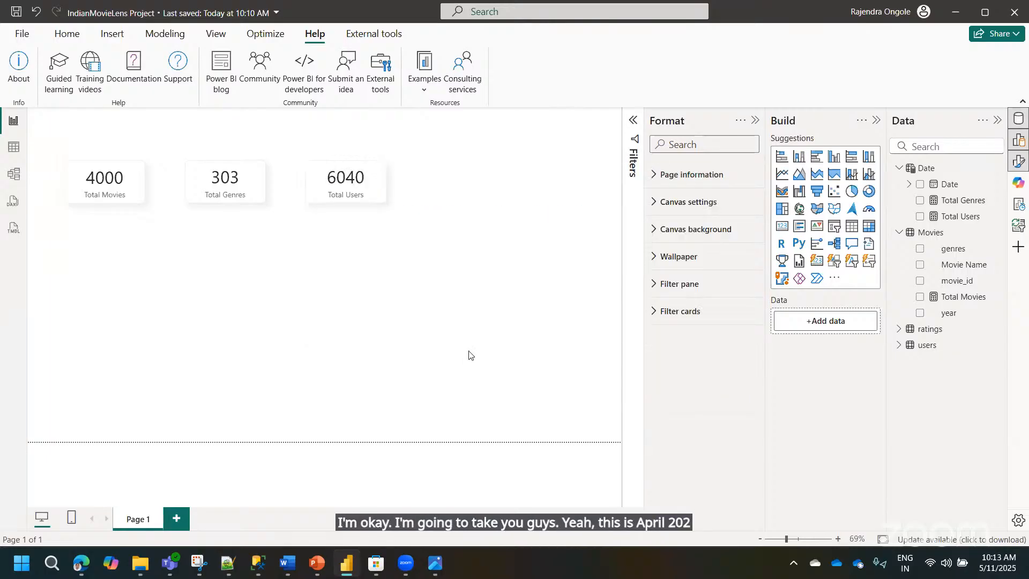
# - Review the global preview features in the program options and the report's pane display options
pyautogui.click(24, 32)
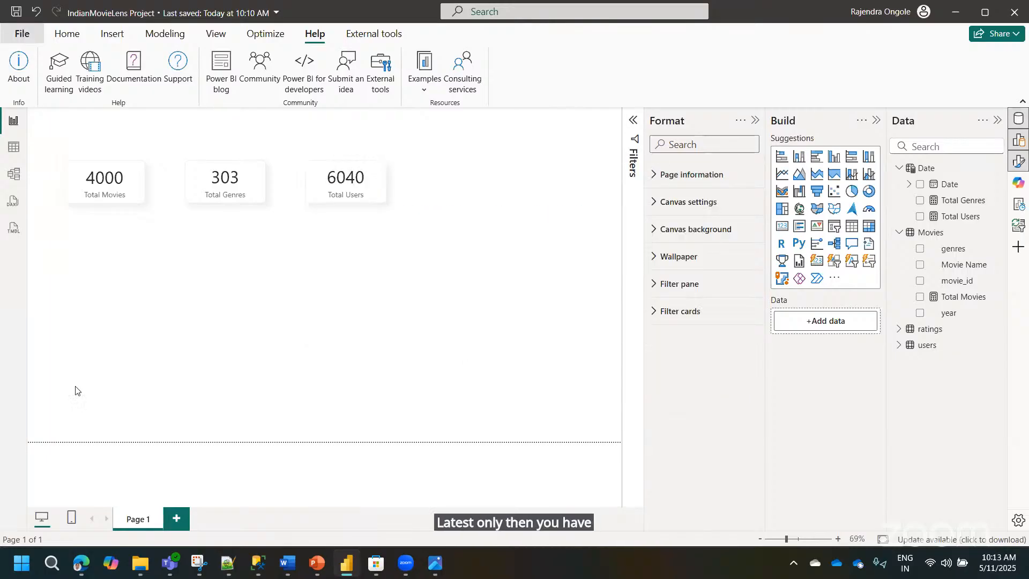
pyautogui.click(66, 503)
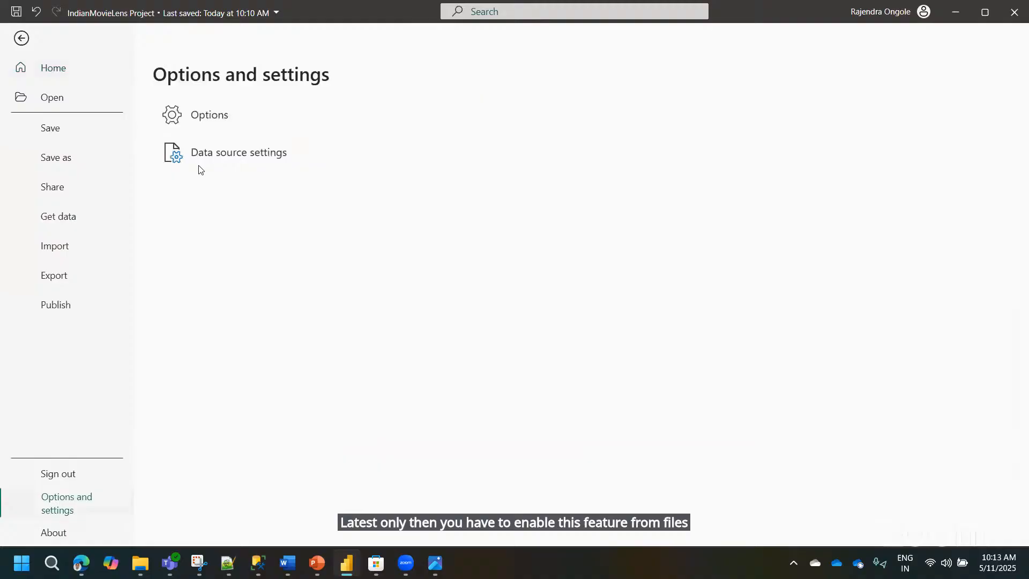
pyautogui.click(221, 120)
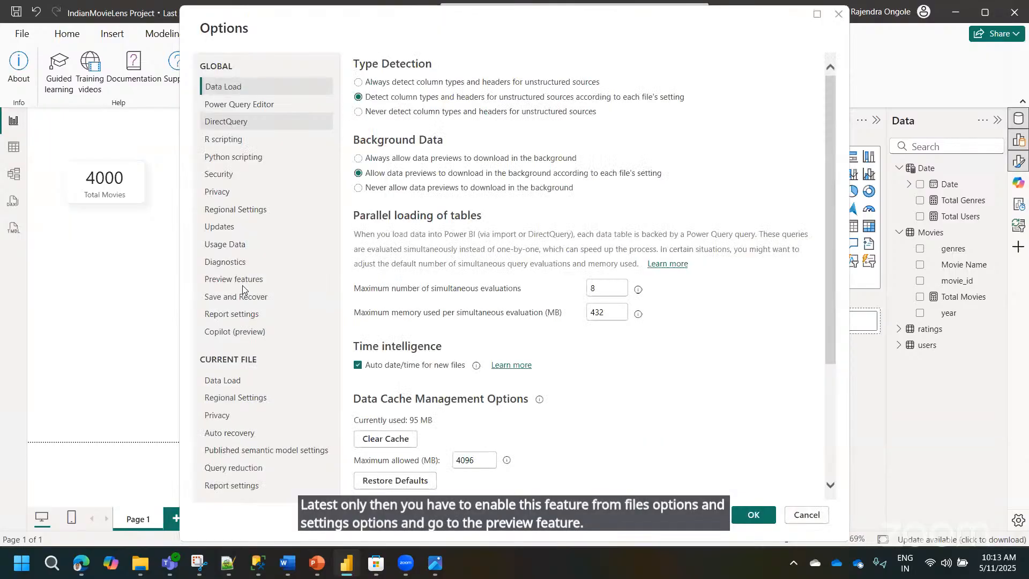
pyautogui.click(242, 279)
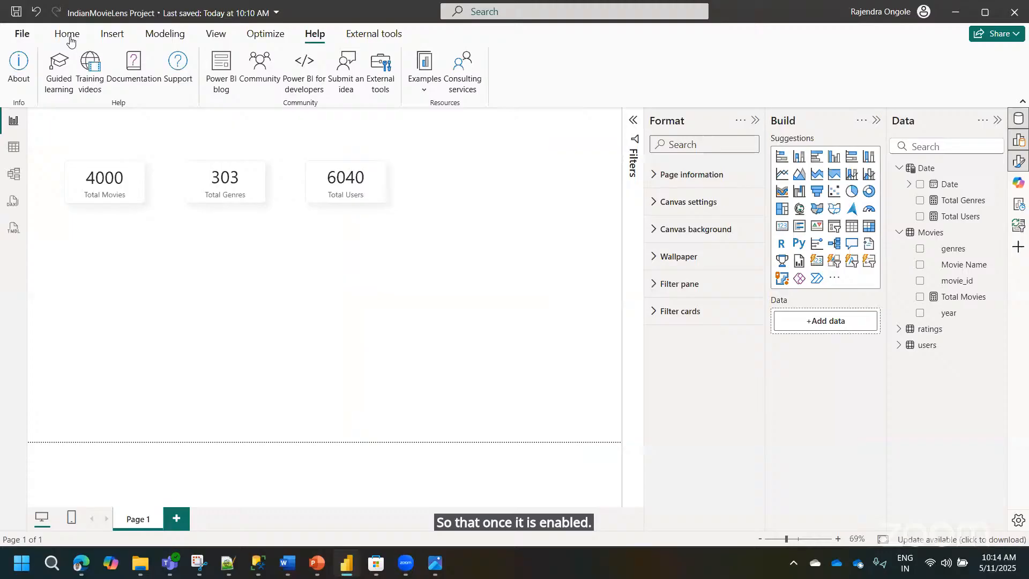
pyautogui.click(70, 38)
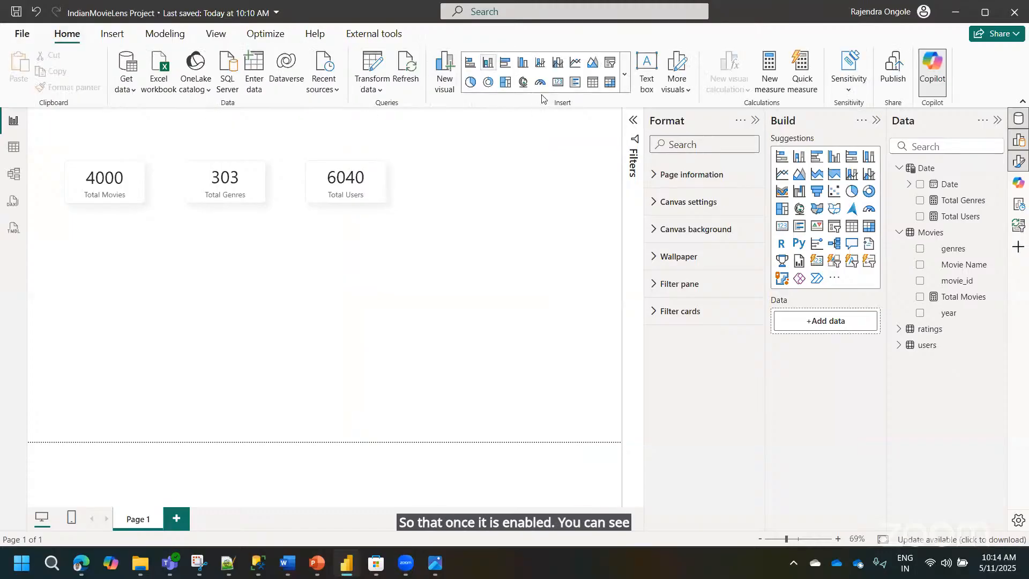
pyautogui.click(222, 36)
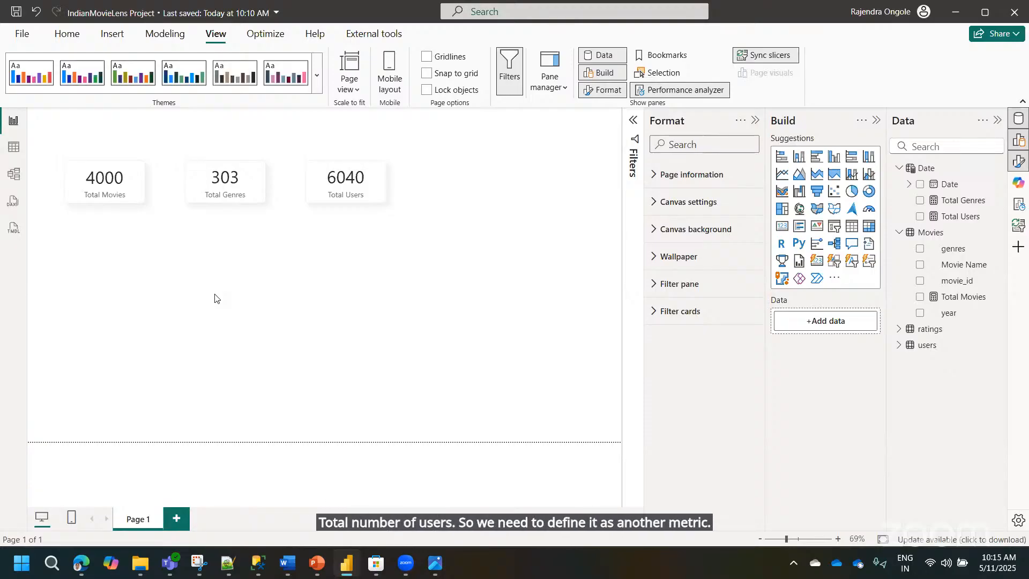
# - Add a stacked bar chart about 457 wide and 141 high beside the Total Users card, plotting Total Users on the X-axis by gender on the Y-axis
pyautogui.click(782, 156)
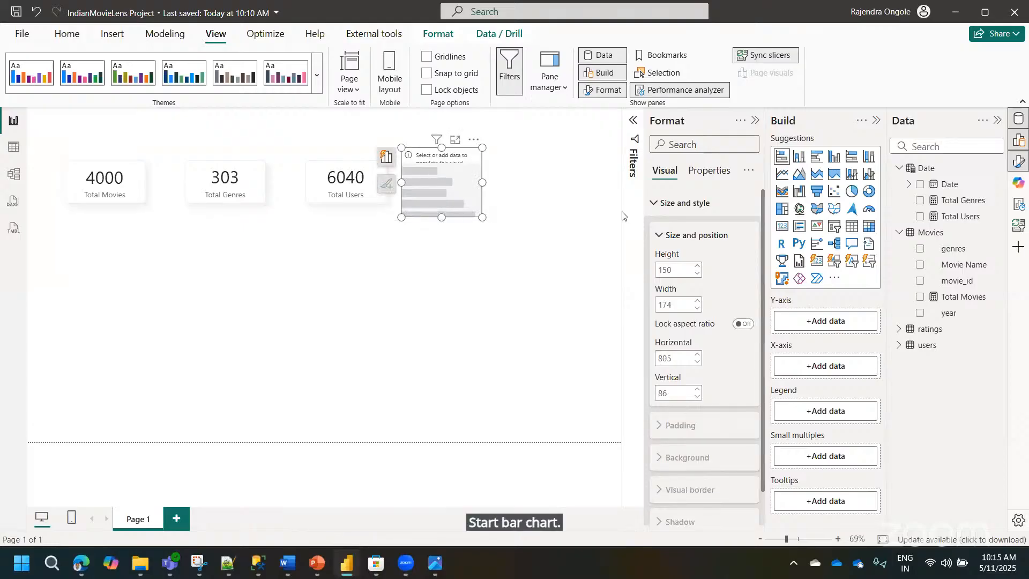
pyautogui.moveTo(621, 216); pyautogui.dragTo(614, 213)
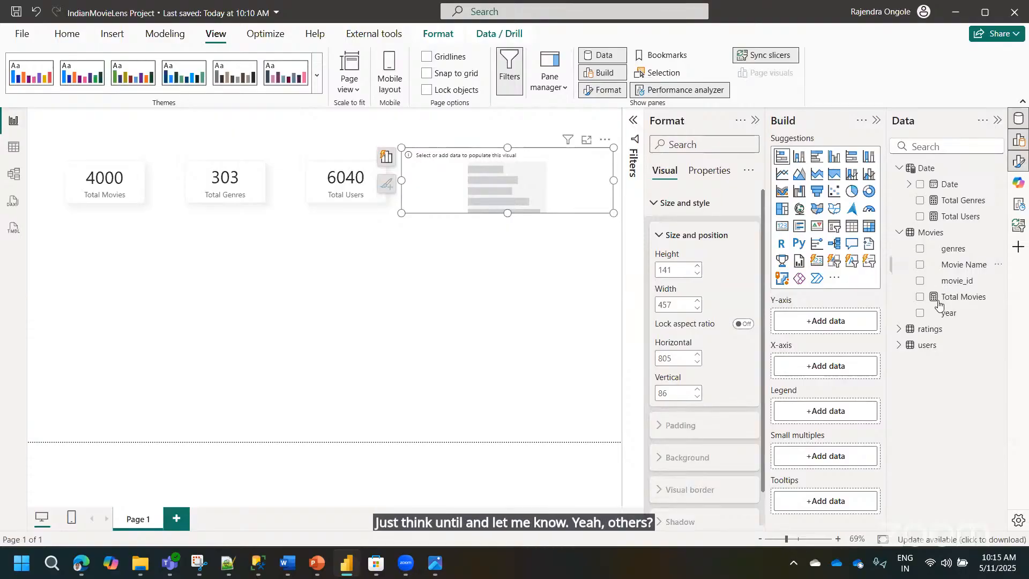
pyautogui.click(901, 346)
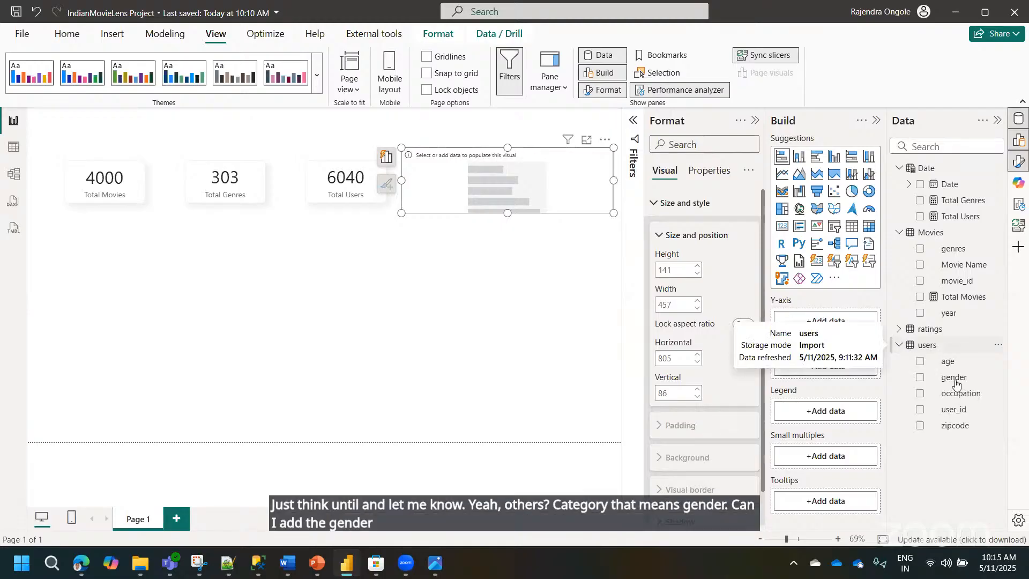
pyautogui.moveTo(956, 384); pyautogui.dragTo(821, 326)
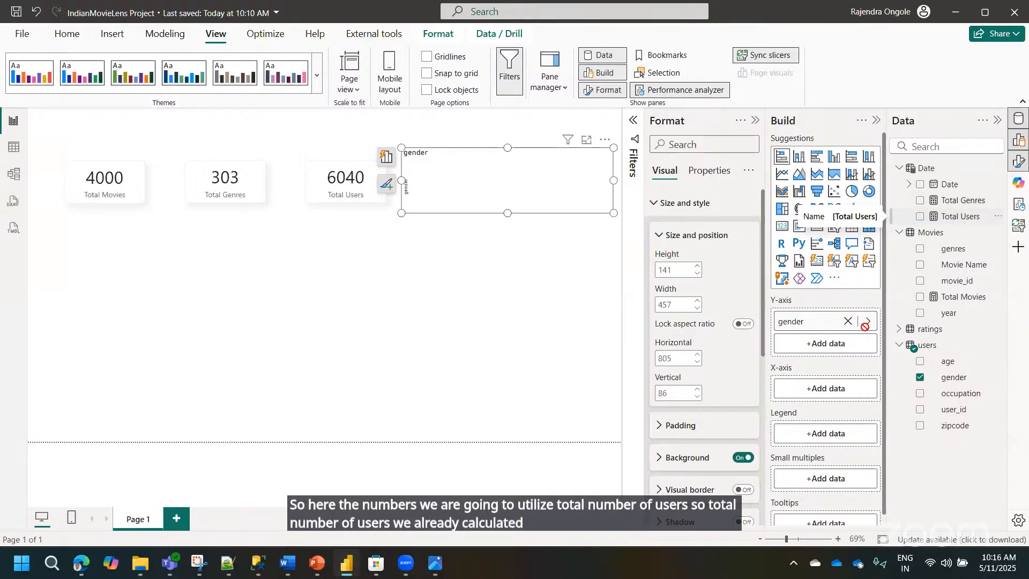
pyautogui.moveTo(948, 217); pyautogui.dragTo(824, 393)
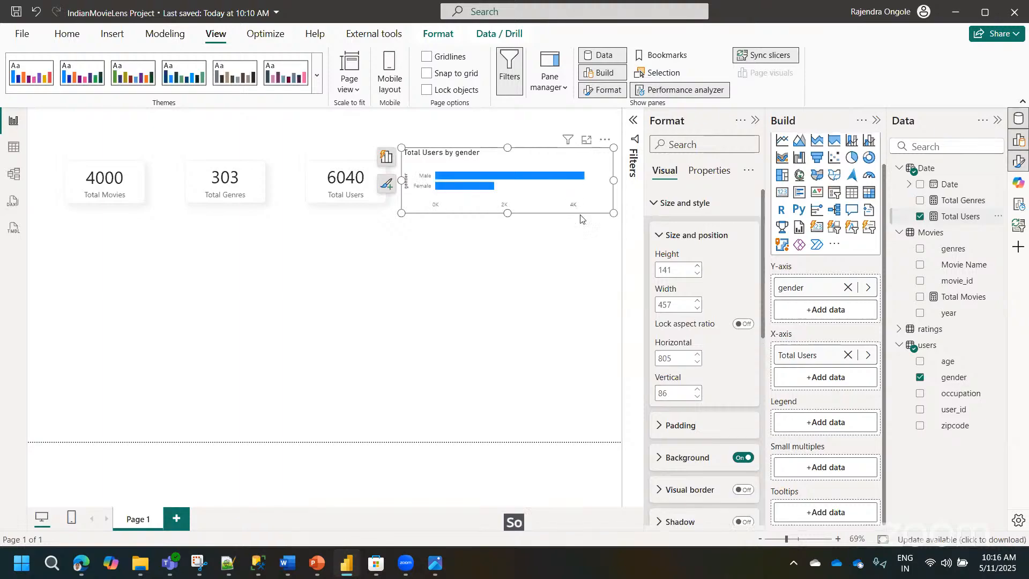
# - Turn on data labels for the Total Users by gender chart and set their display units to None
pyautogui.click(387, 186)
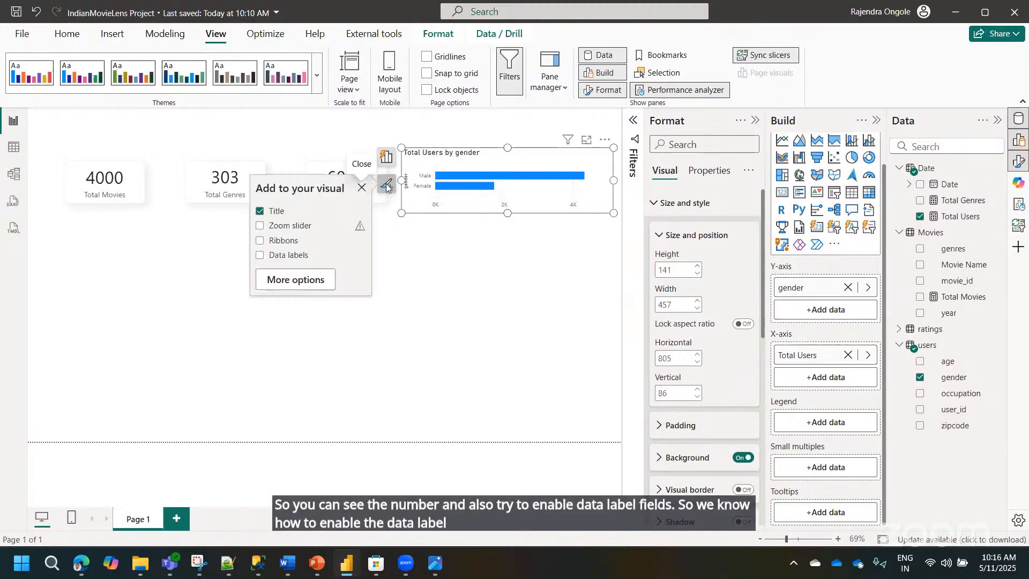
pyautogui.click(305, 256)
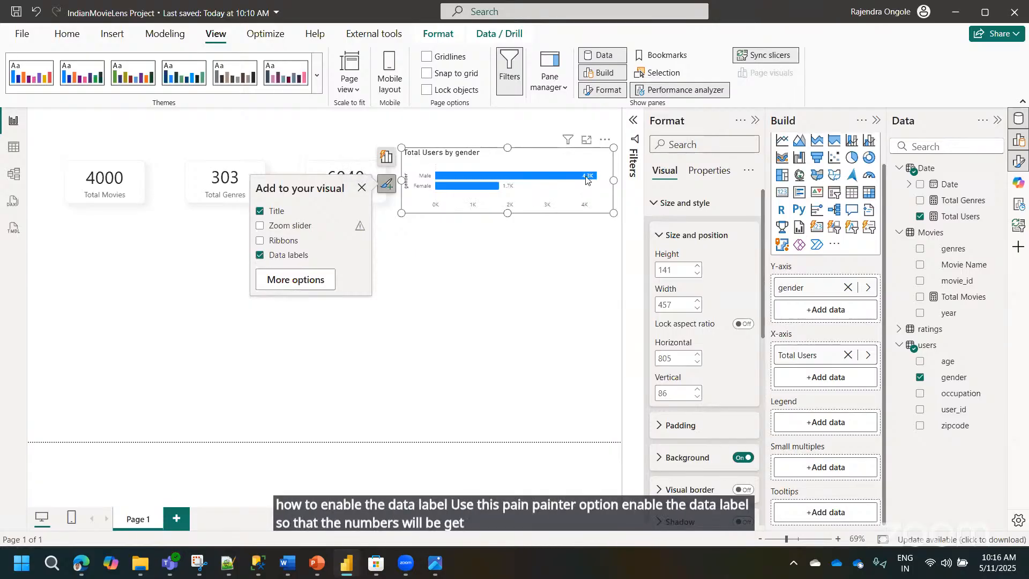
pyautogui.moveTo(590, 179)
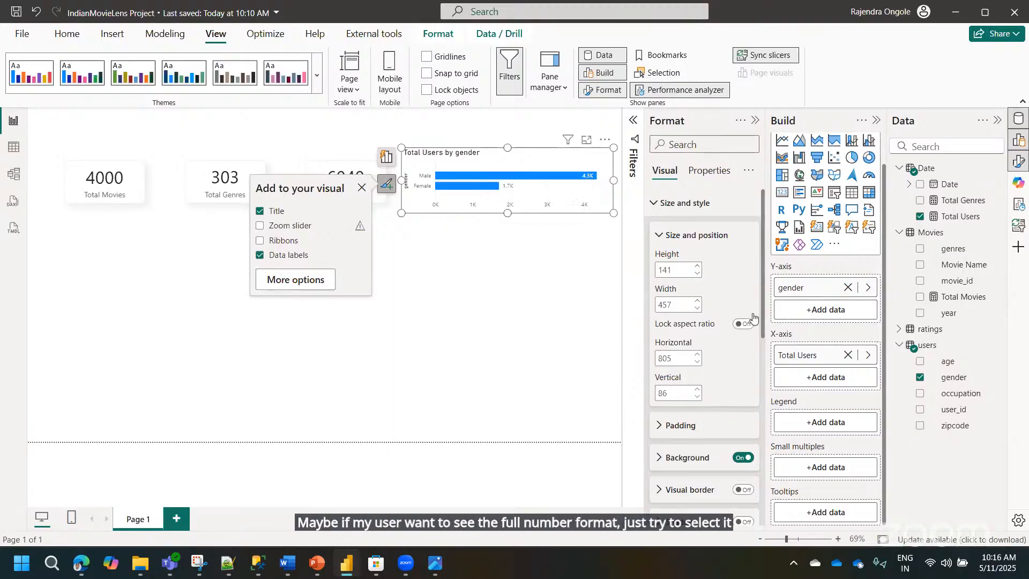
pyautogui.scroll(-3, 750, 349)
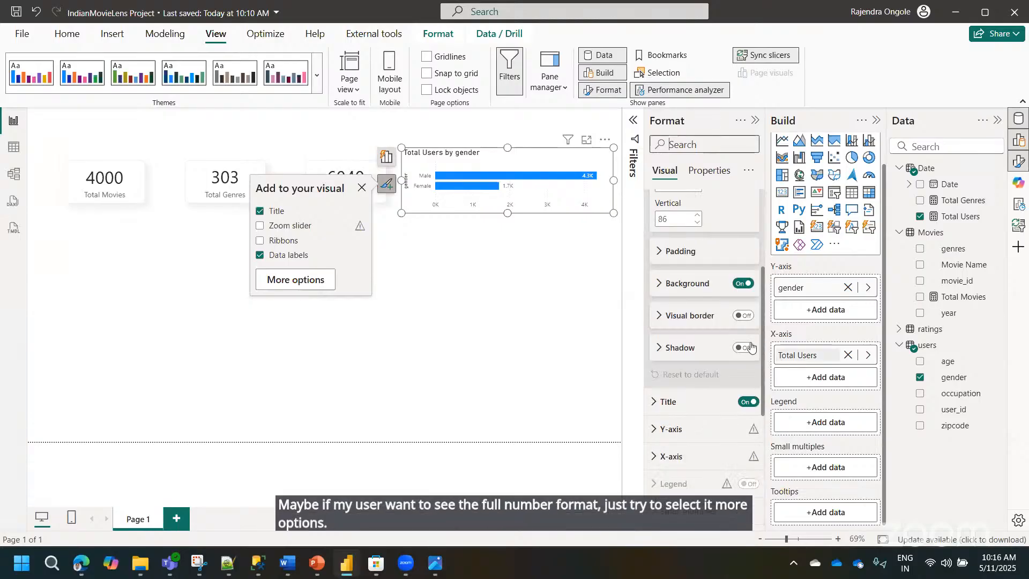
pyautogui.scroll(-4, 697, 412)
pyautogui.click(664, 443)
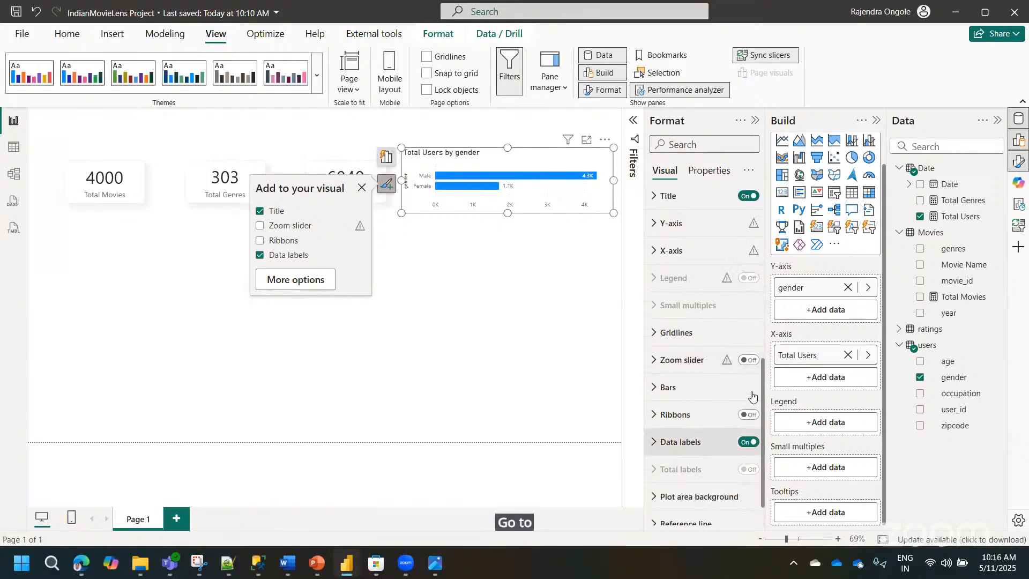
pyautogui.scroll(-5, 697, 370)
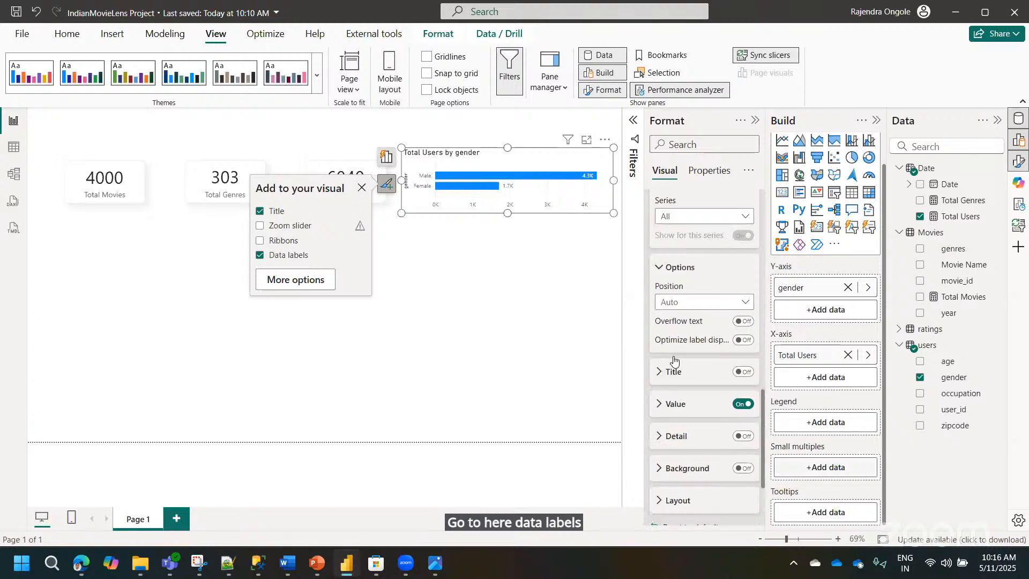
pyautogui.scroll(-2, 663, 406)
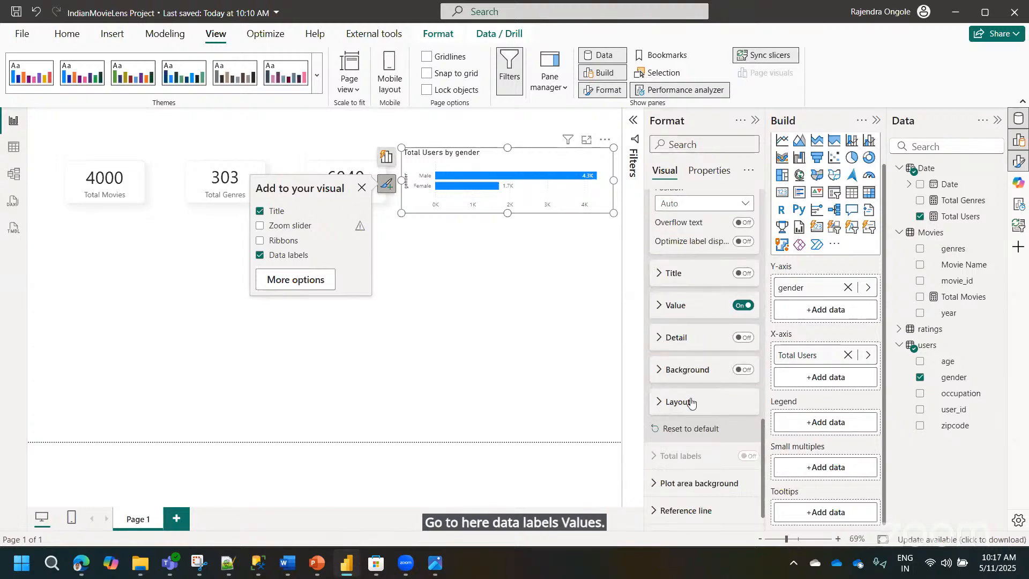
pyautogui.click(660, 306)
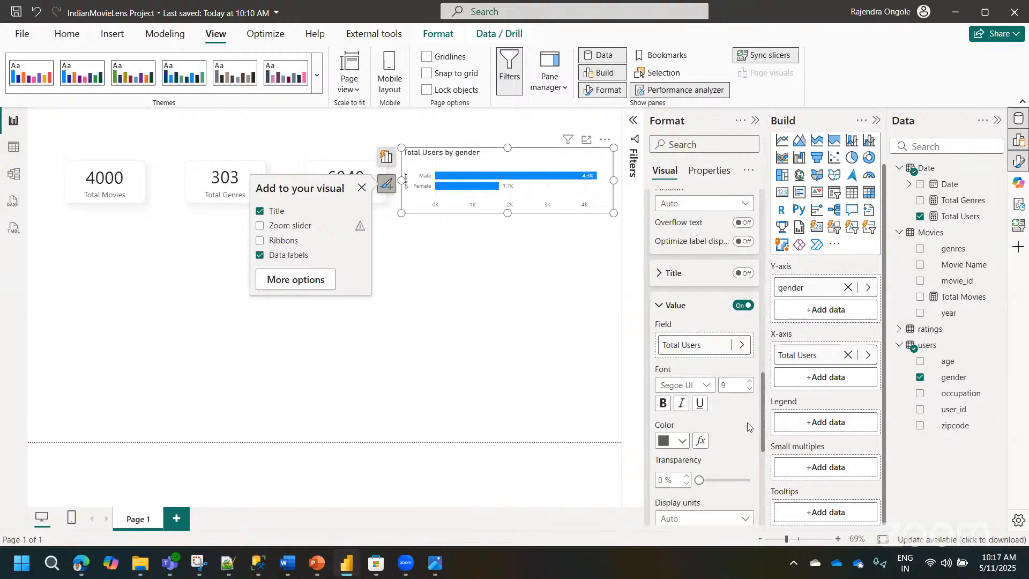
pyautogui.scroll(-3, 684, 427)
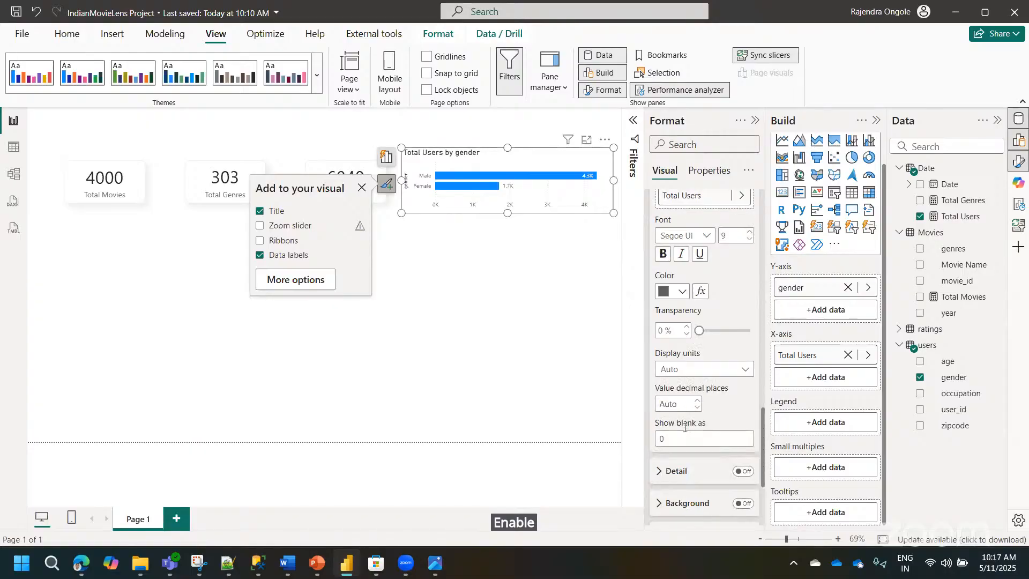
pyautogui.click(696, 369)
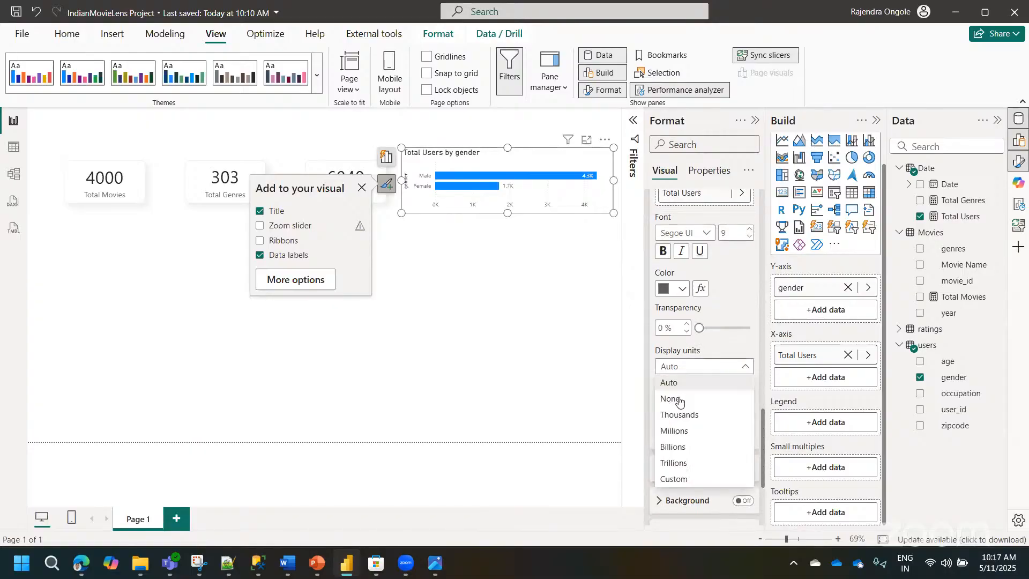
pyautogui.click(671, 398)
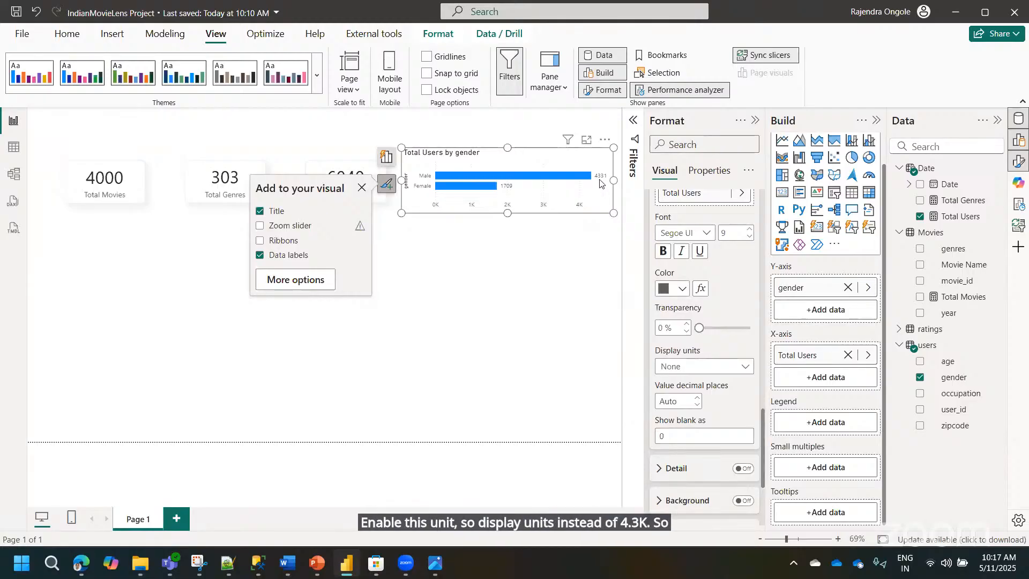
# - Set the gender chart's data label values to black with font size 10
pyautogui.click(681, 286)
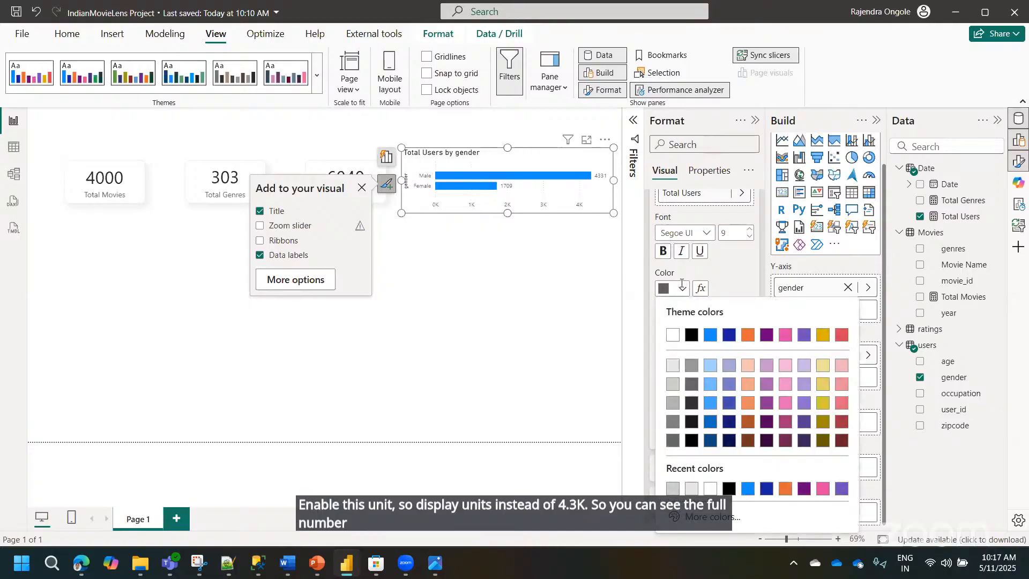
pyautogui.click(691, 335)
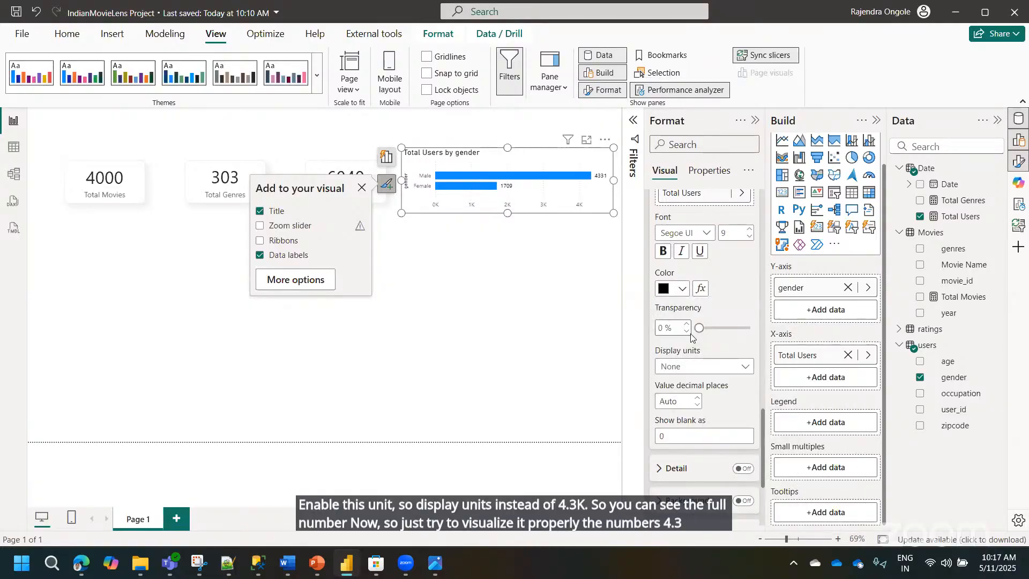
pyautogui.click(751, 231)
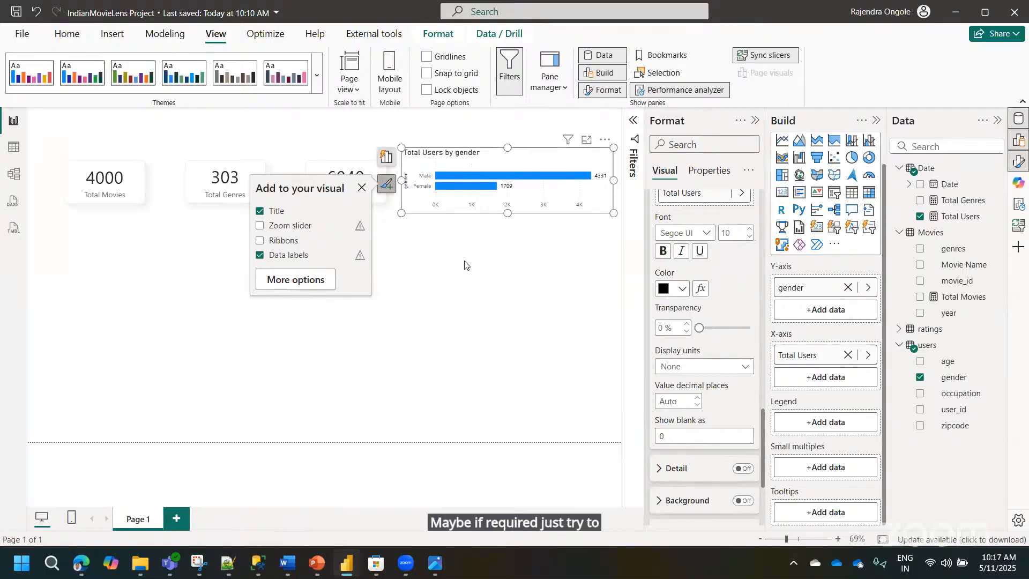
pyautogui.click(465, 264)
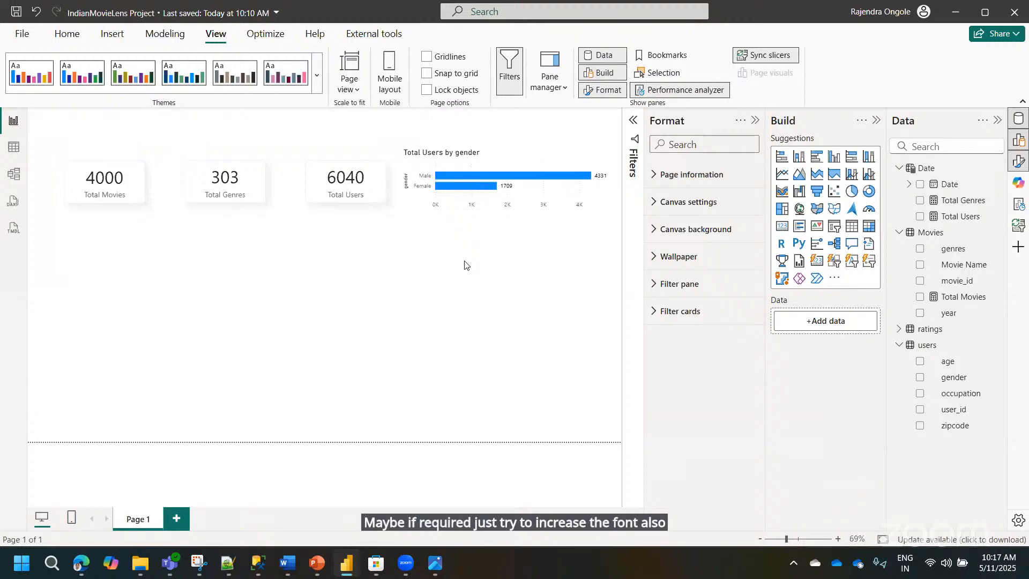
# - Turn off the X-axis values and the Y-axis title of the Total Users by gender chart
pyautogui.click(544, 197)
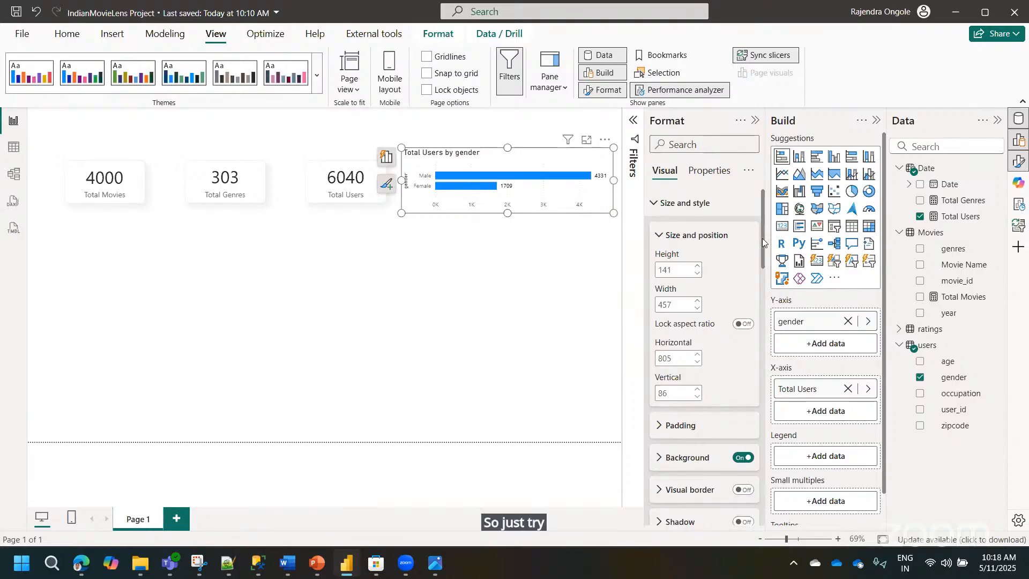
pyautogui.scroll(-1, 762, 249)
pyautogui.scroll(-5, 759, 286)
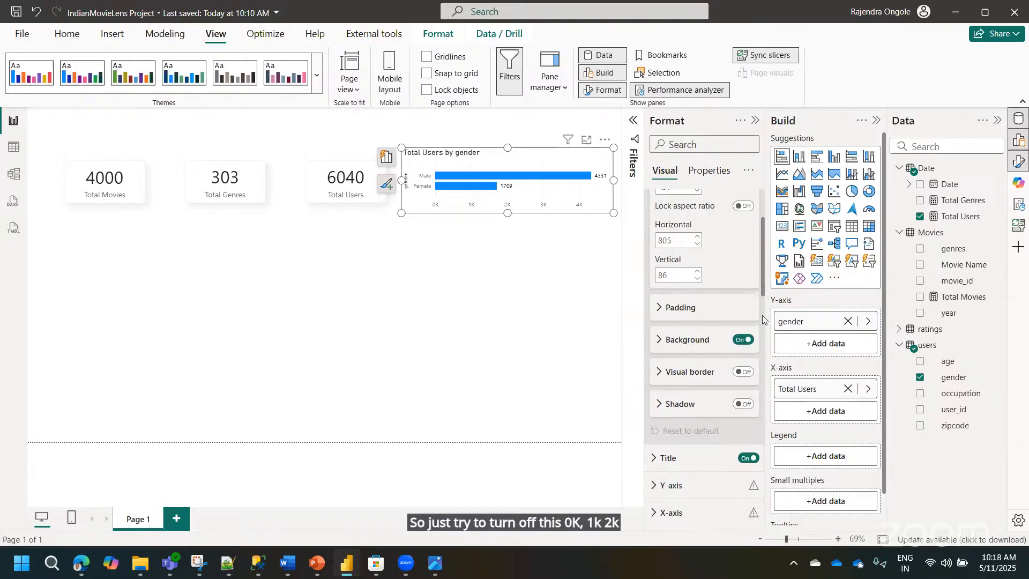
pyautogui.click(653, 247)
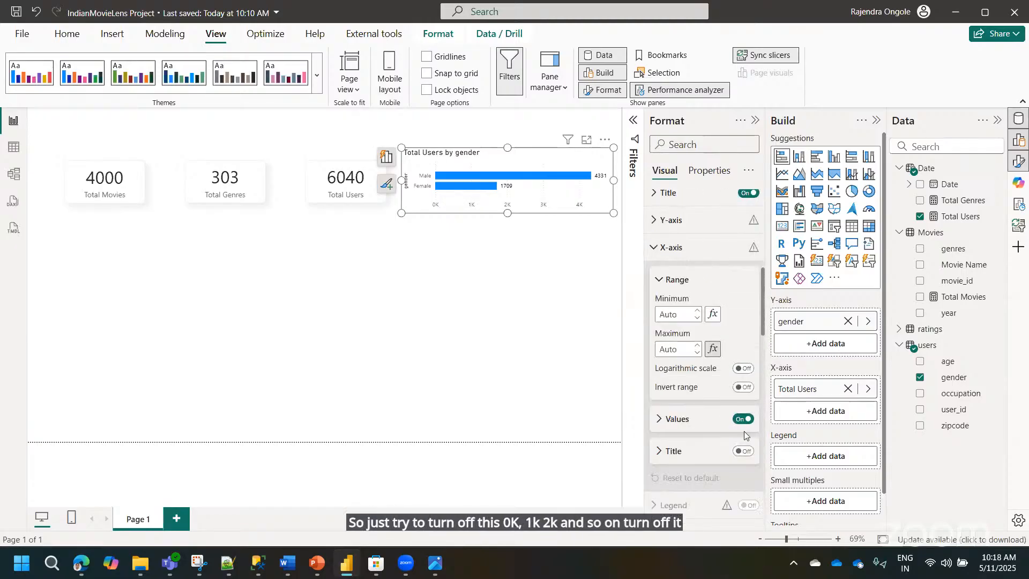
pyautogui.click(741, 420)
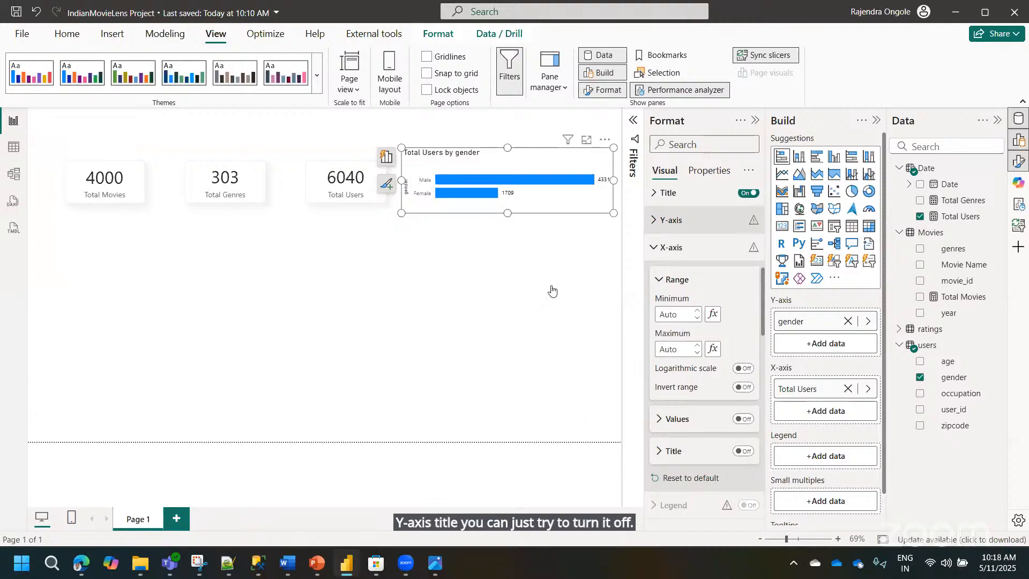
pyautogui.click(671, 220)
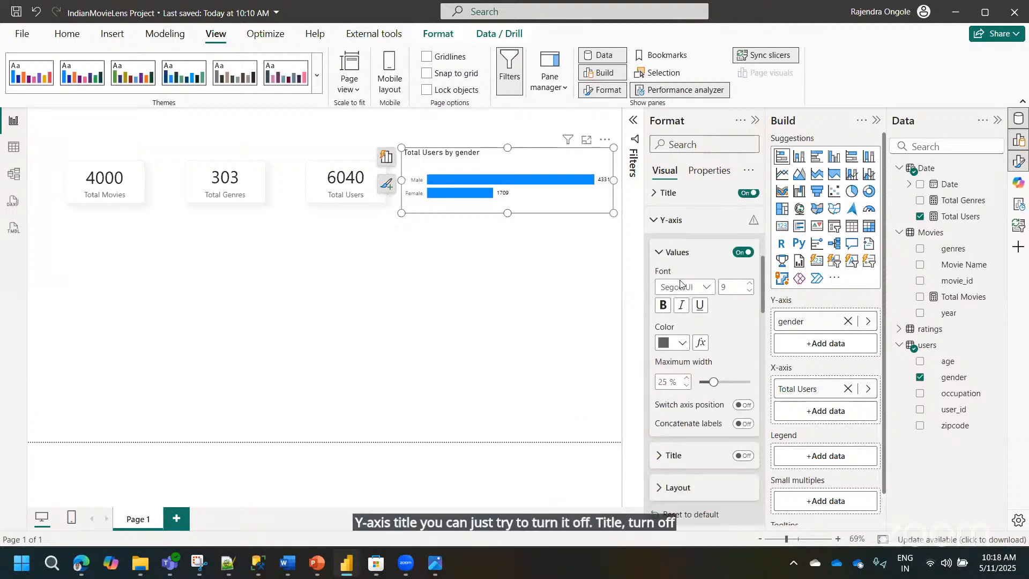
# - Set the Y-axis category labels of the Total Users by gender chart to black
pyautogui.click(682, 342)
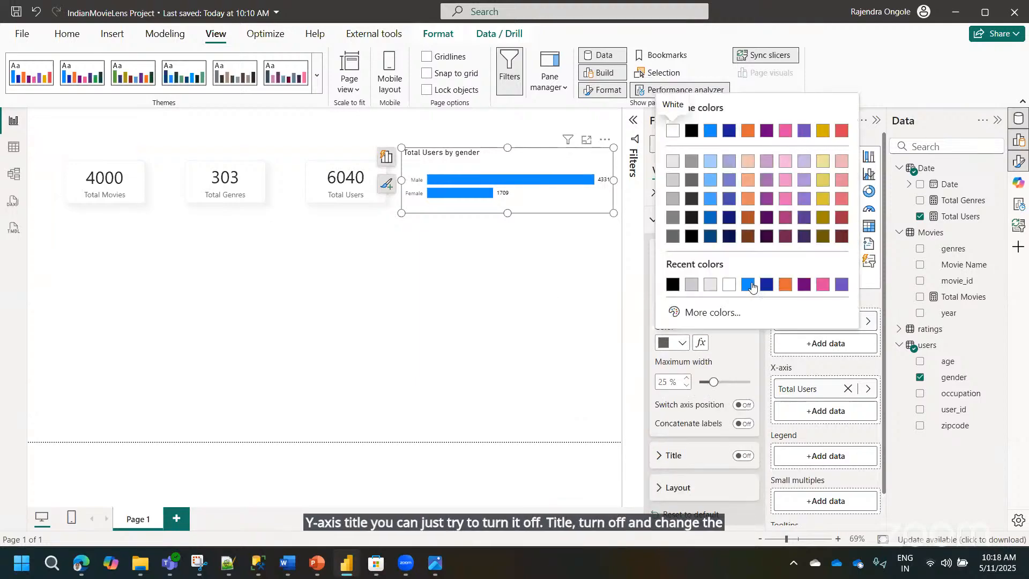
pyautogui.click(759, 289)
pyautogui.click(535, 316)
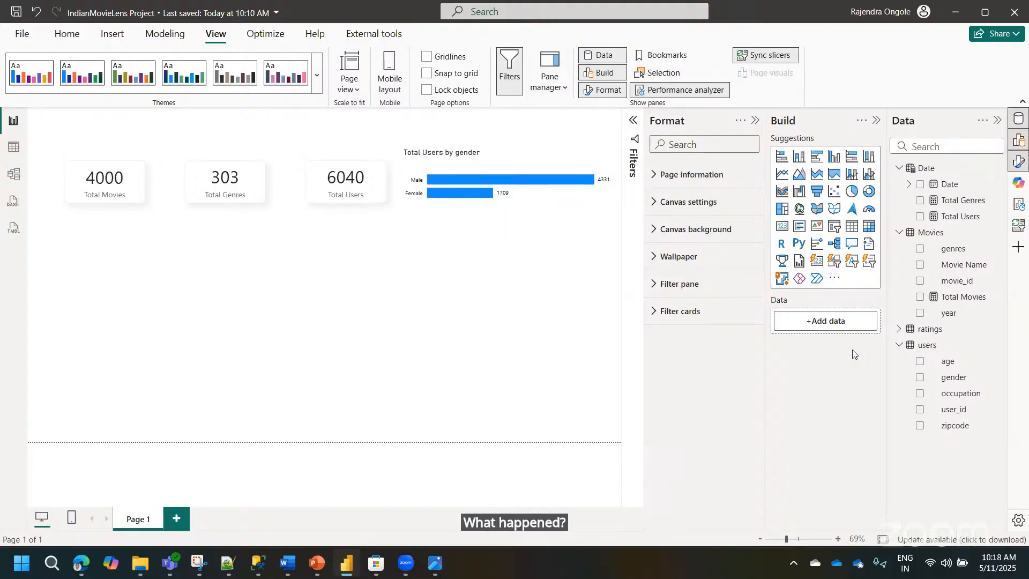
# - Compare the page with the reference image, close the image, and switch the page gridlines on and off again
pyautogui.hotkey('alt', 'Tab')
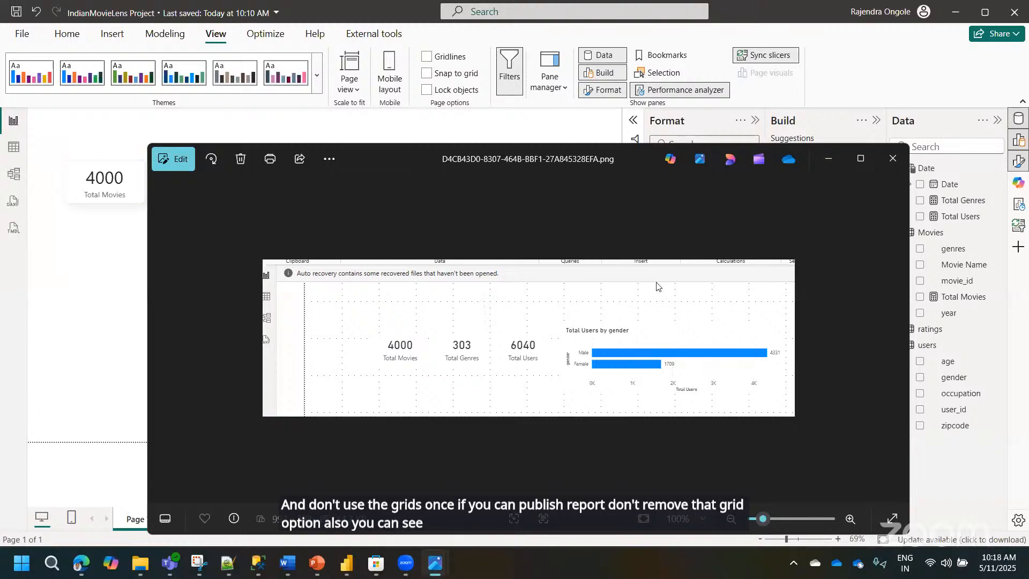
pyautogui.click(888, 170)
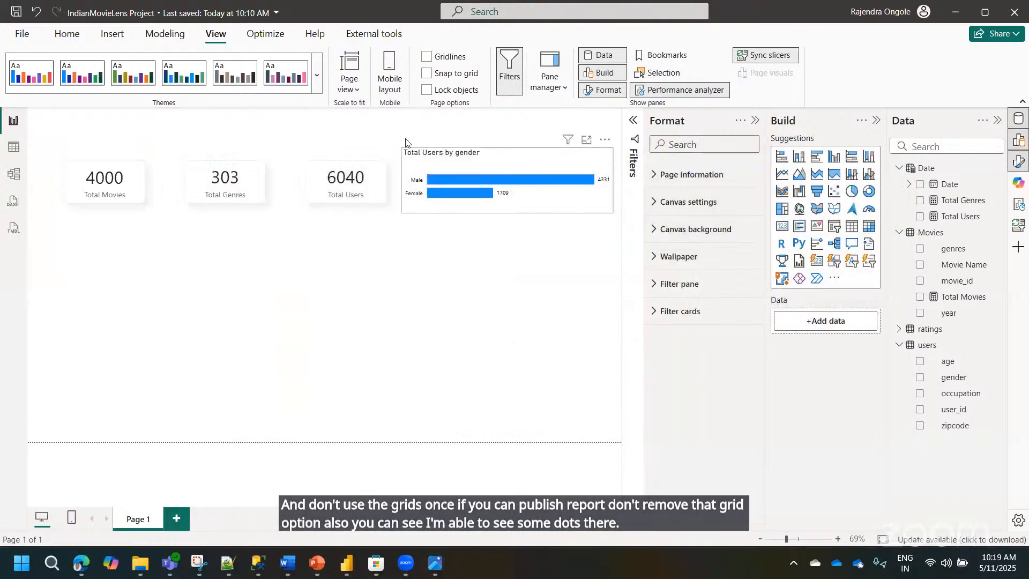
pyautogui.click(448, 58)
pyautogui.click(445, 72)
pyautogui.click(445, 72)
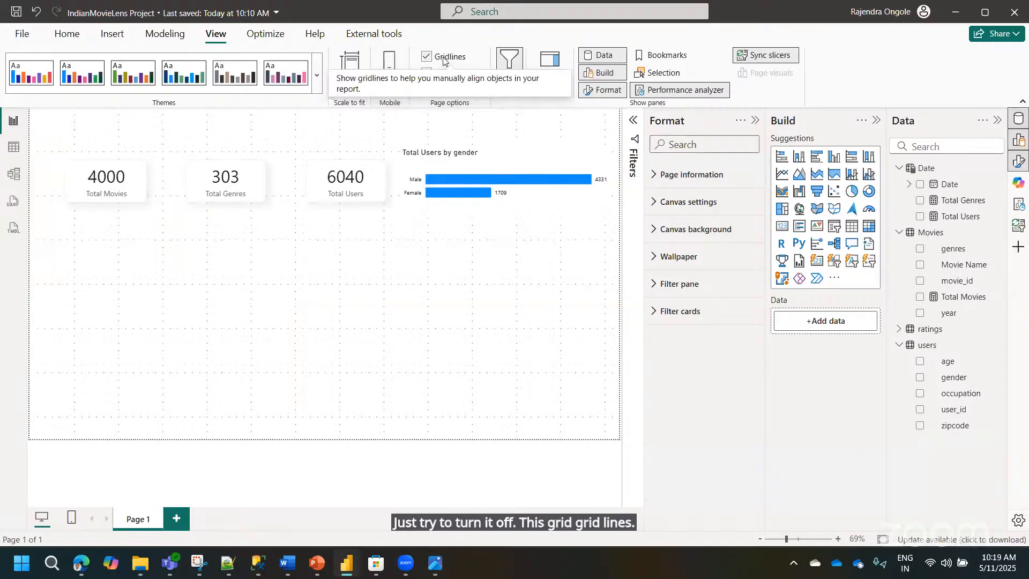
pyautogui.click(448, 57)
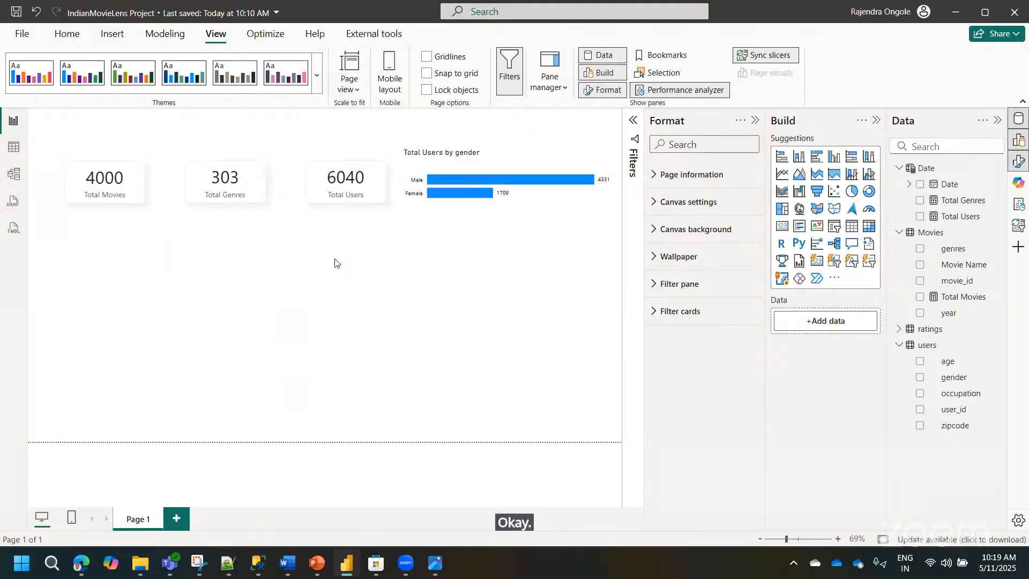
# - Rename the gender bar chart's title to "User's Gender Diversity"
pyautogui.click(461, 157)
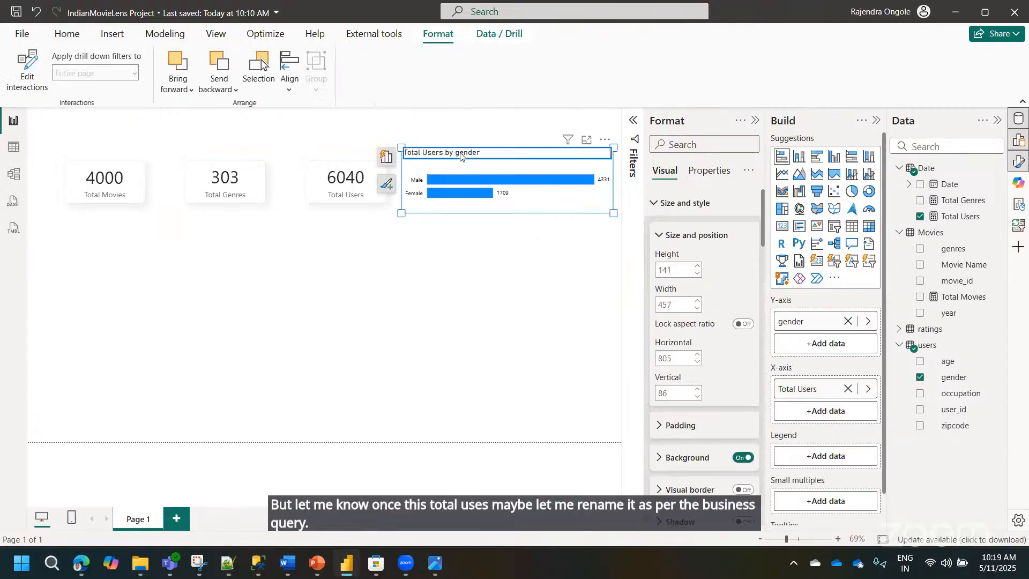
pyautogui.click(460, 154)
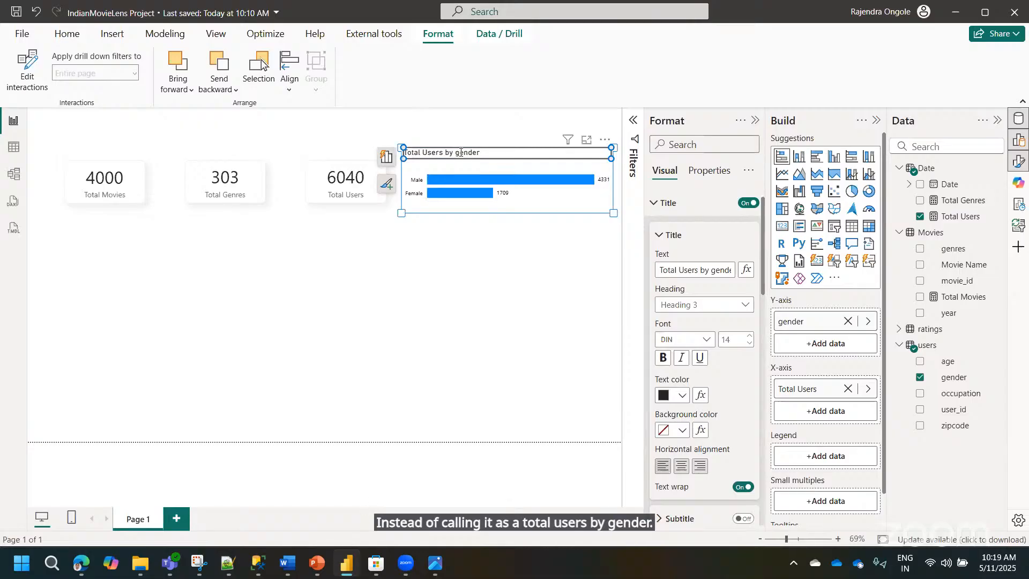
pyautogui.doubleClick(461, 153)
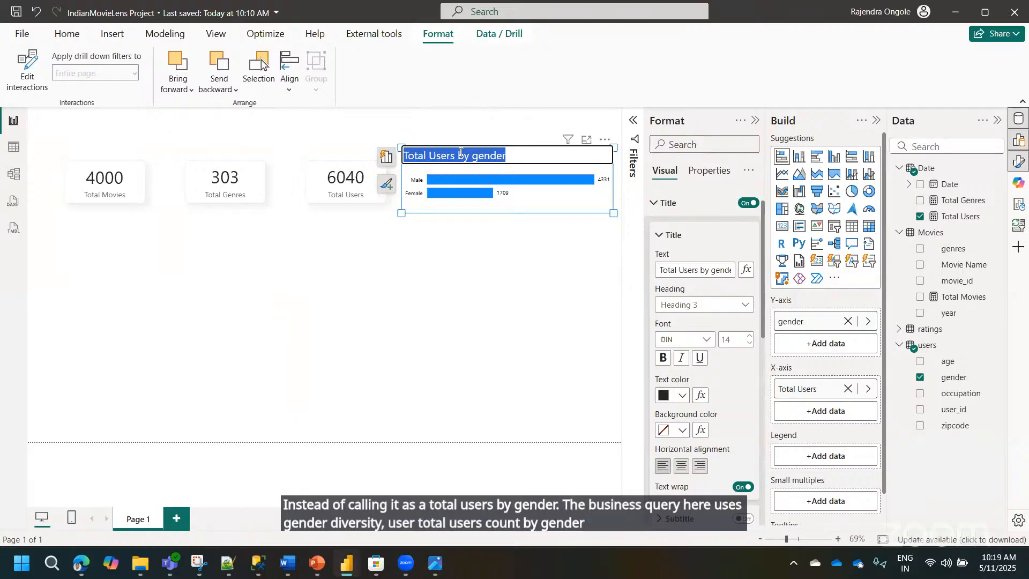
pyautogui.write('User')
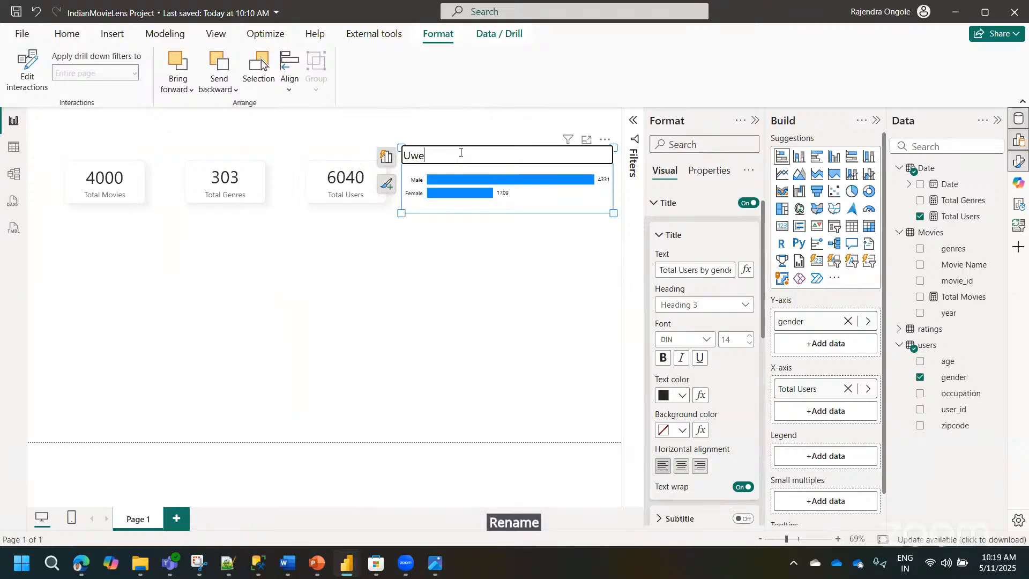
pyautogui.write("'s")
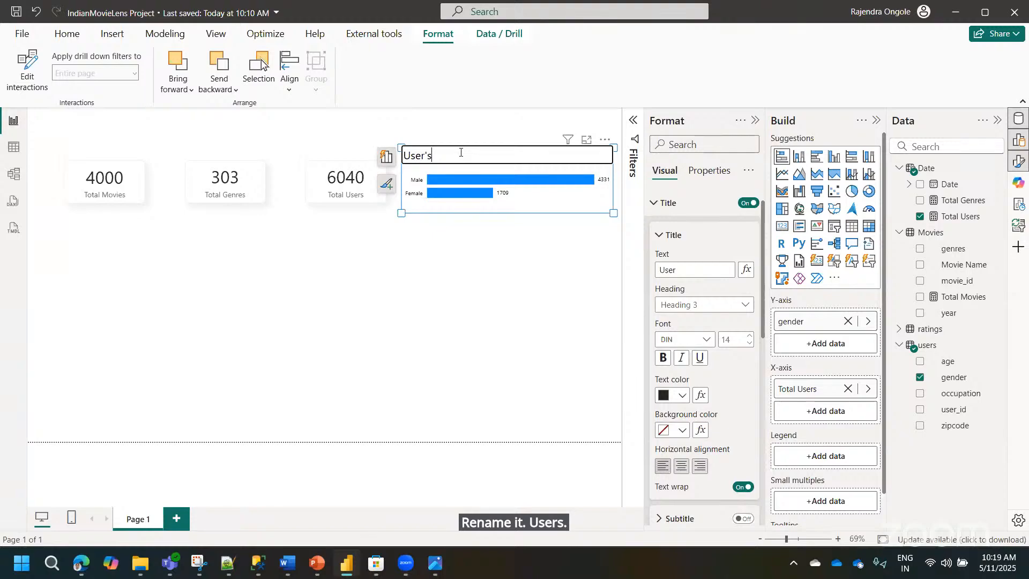
pyautogui.write(' gEN')
pyautogui.press('BackSpace')
pyautogui.press('BackSpace')
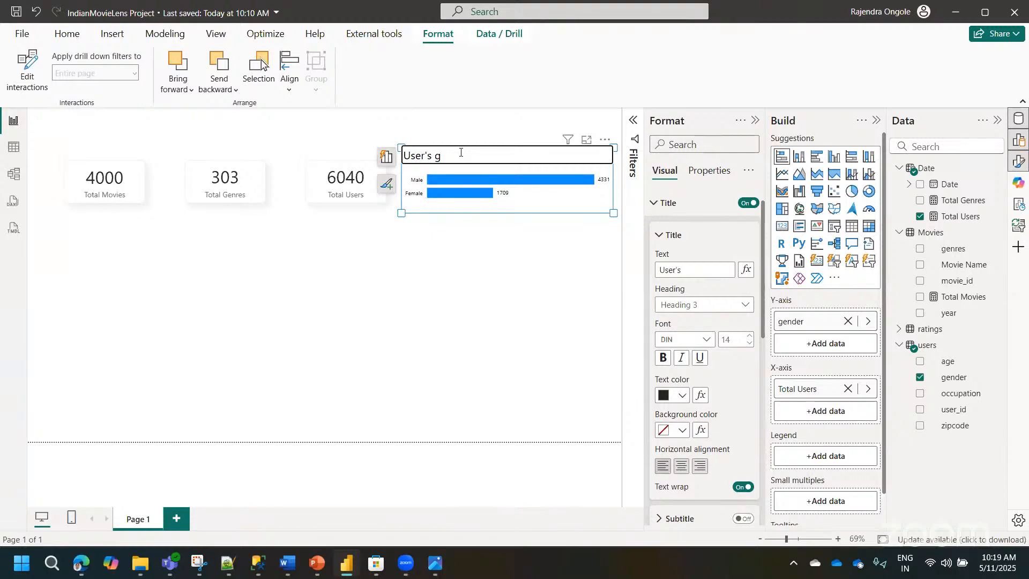
pyautogui.press('BackSpace')
pyautogui.write('Gender di')
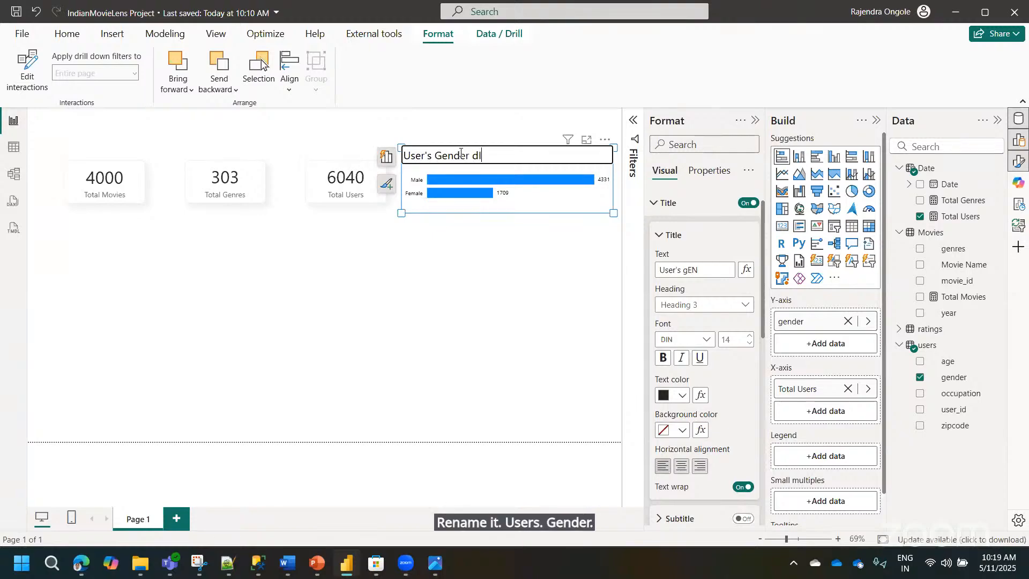
pyautogui.press('BackSpace')
pyautogui.press('BackSpace')
pyautogui.write('D')
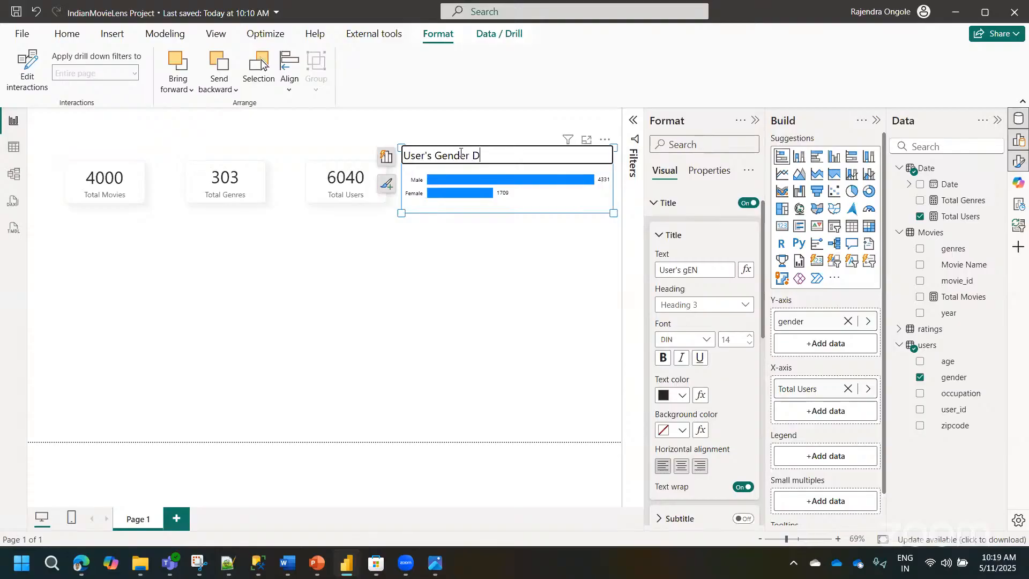
pyautogui.write('iversity')
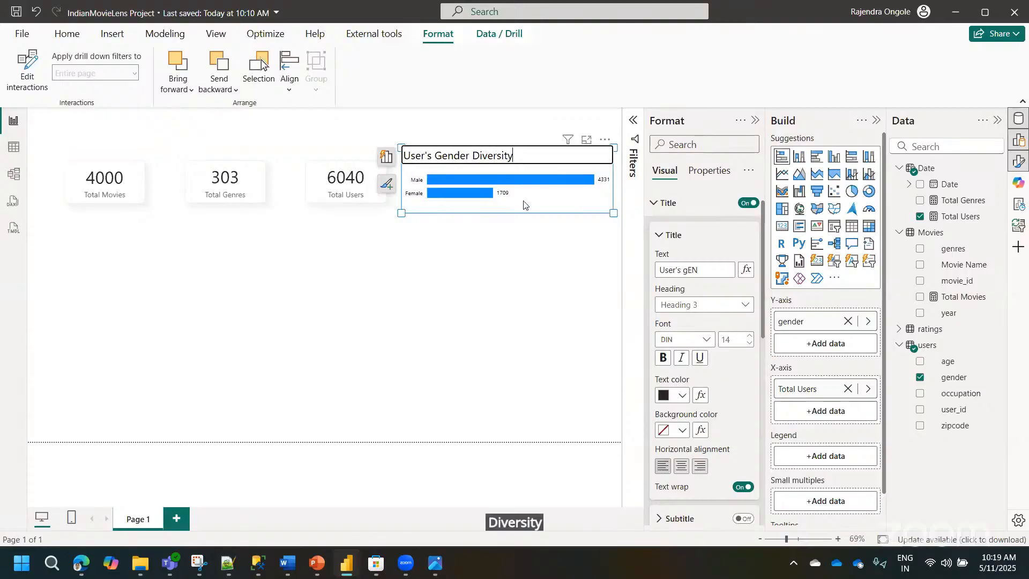
pyautogui.press('Return')
# - Set the gender chart title's font to Segoe UI and centre it horizontally
pyautogui.click(492, 152)
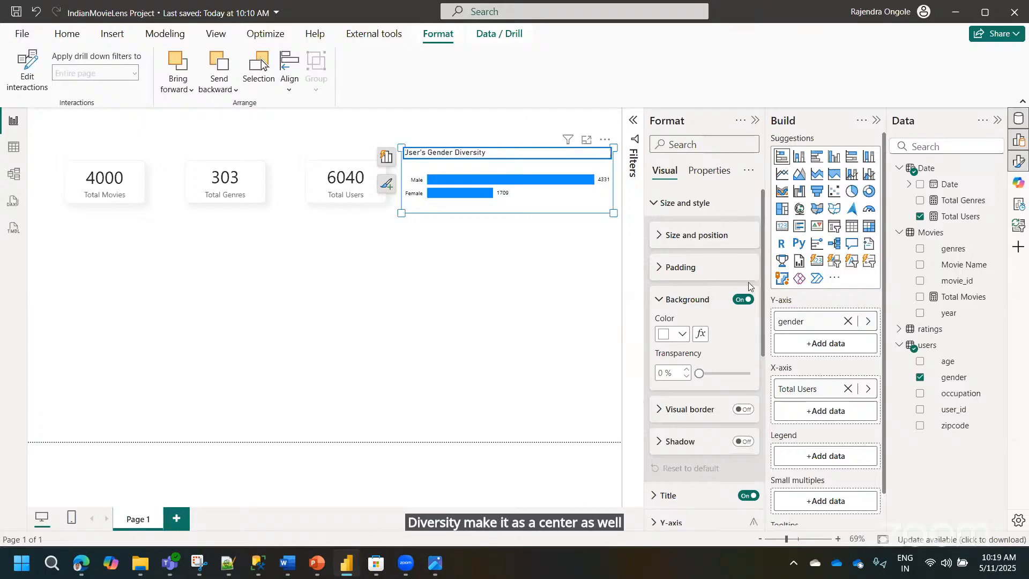
pyautogui.click(668, 495)
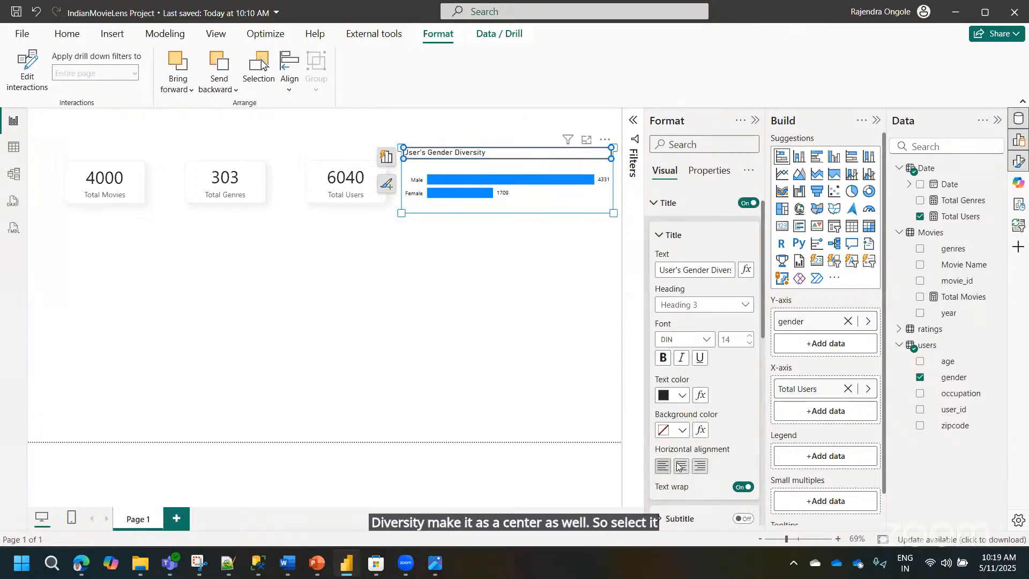
pyautogui.click(709, 341)
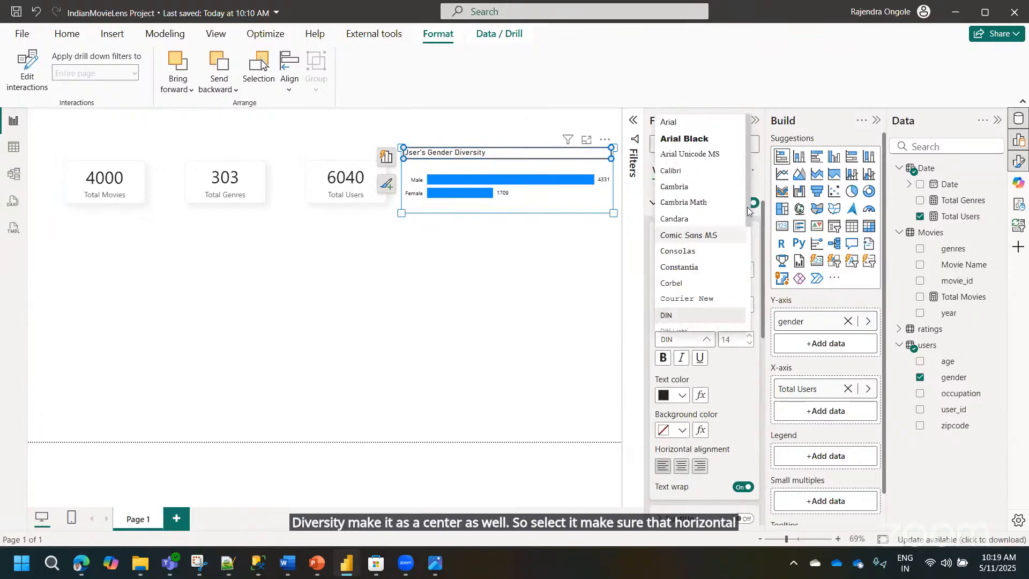
pyautogui.scroll(-3, 686, 259)
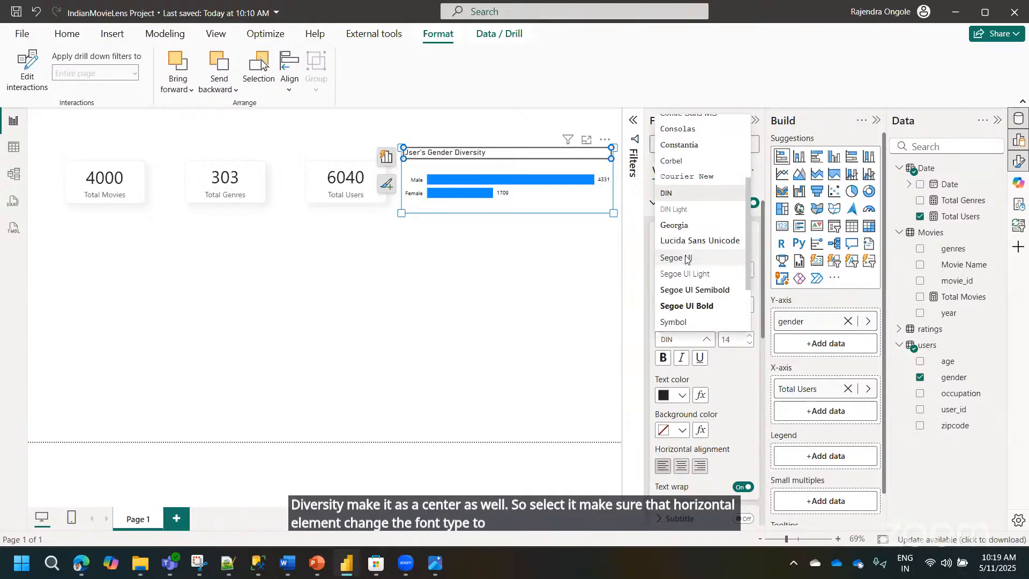
pyautogui.click(686, 258)
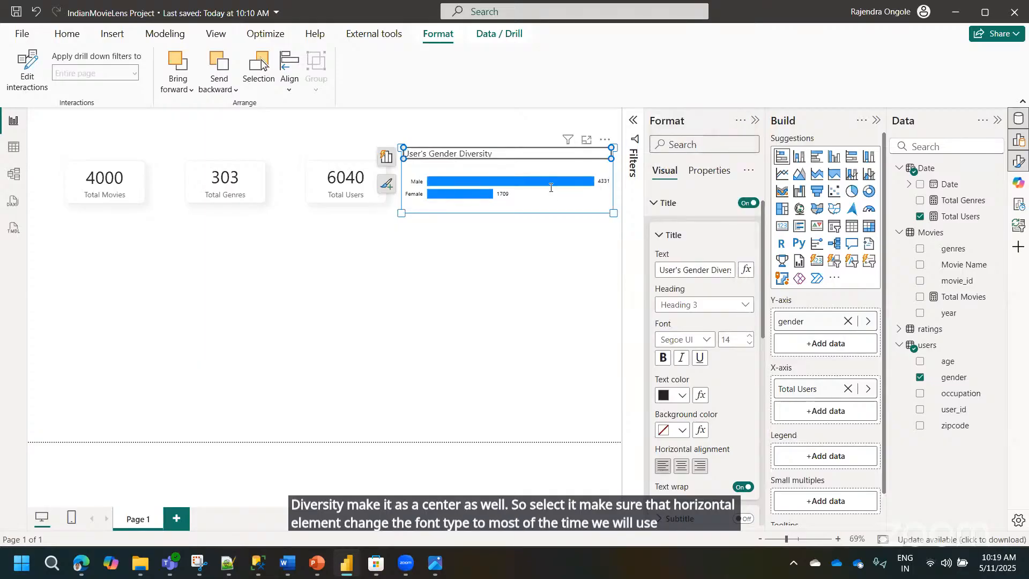
pyautogui.click(682, 466)
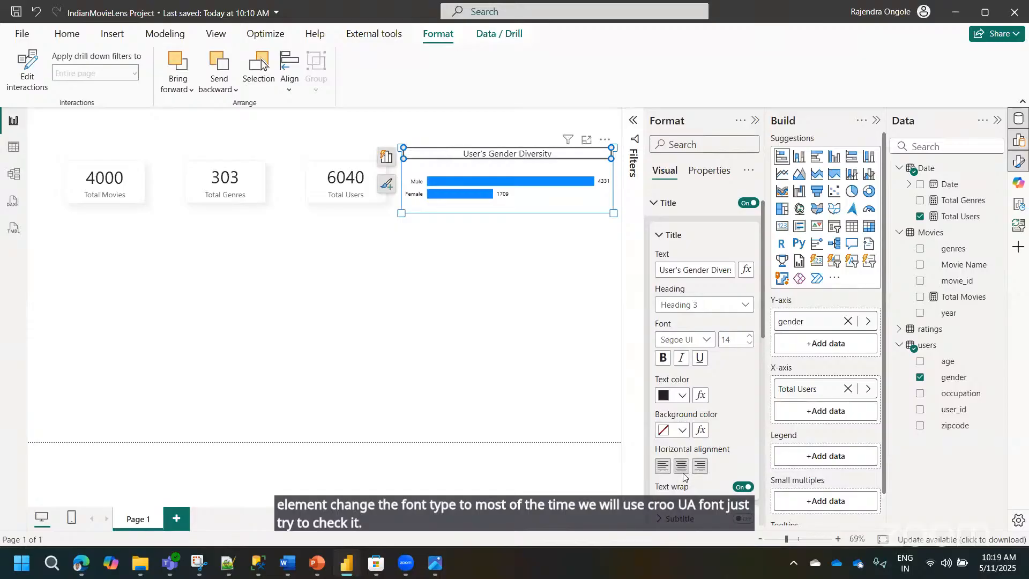
pyautogui.click(449, 314)
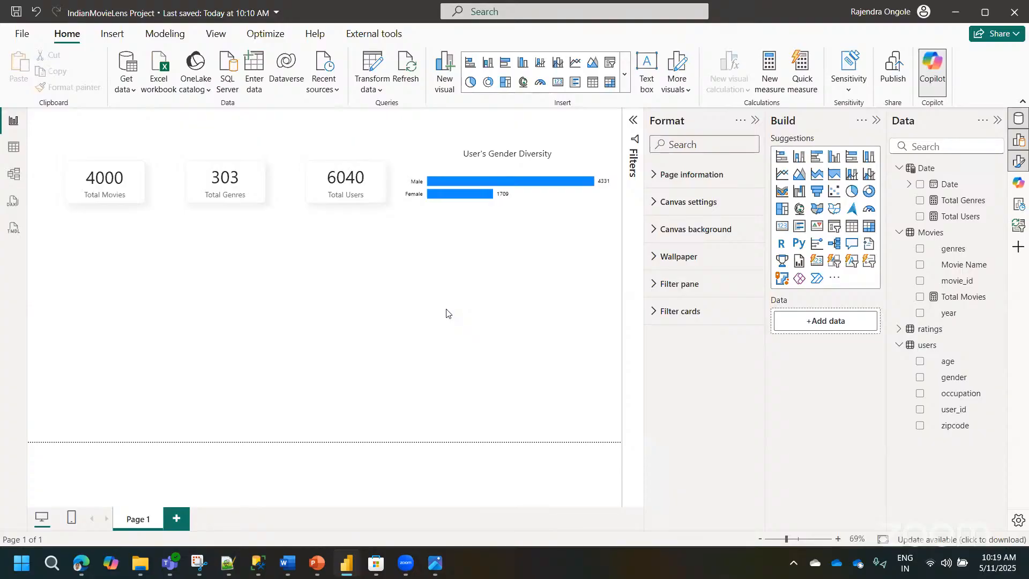
pyautogui.click(503, 169)
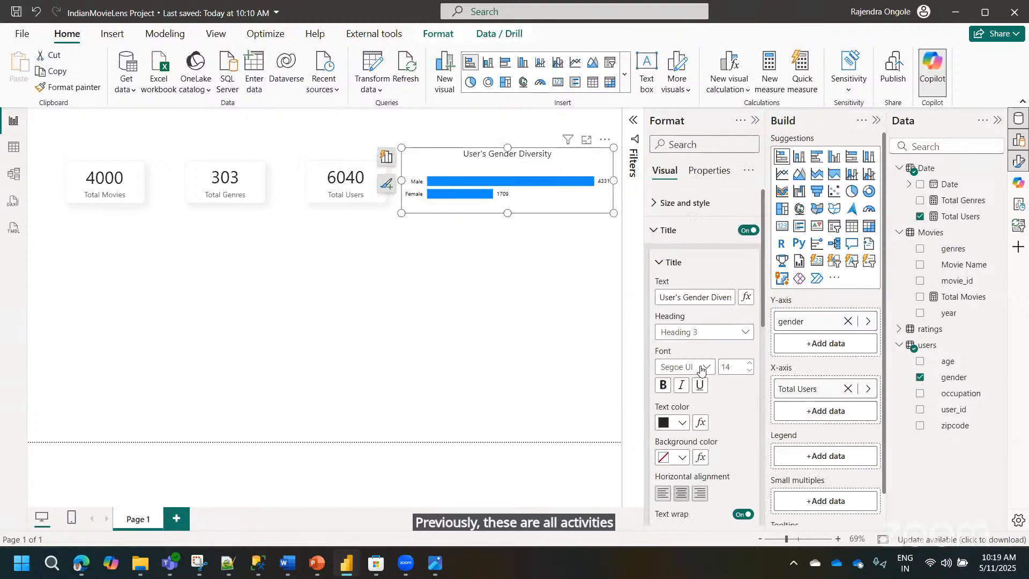
pyautogui.doubleClick(494, 159)
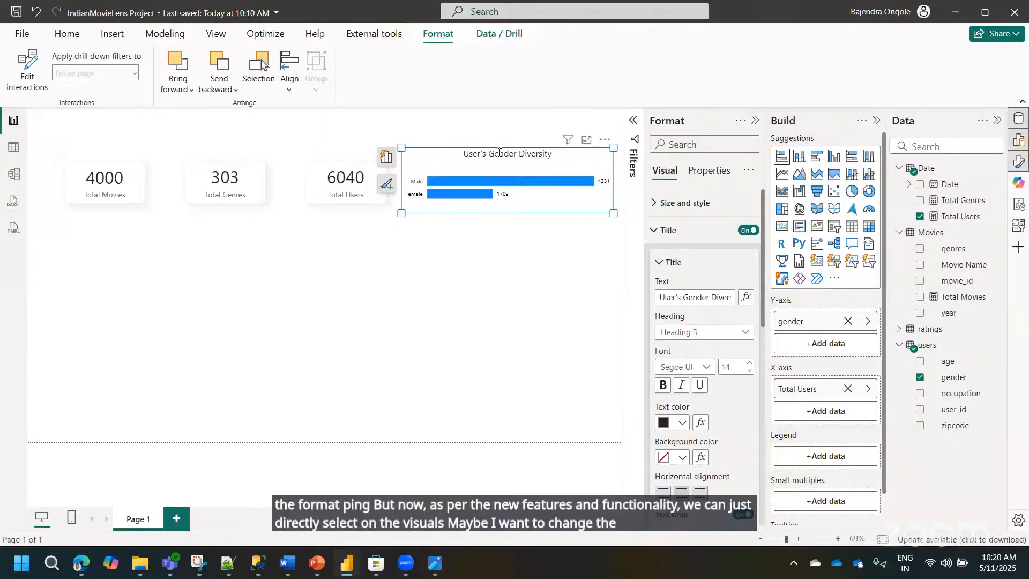
pyautogui.doubleClick(498, 155)
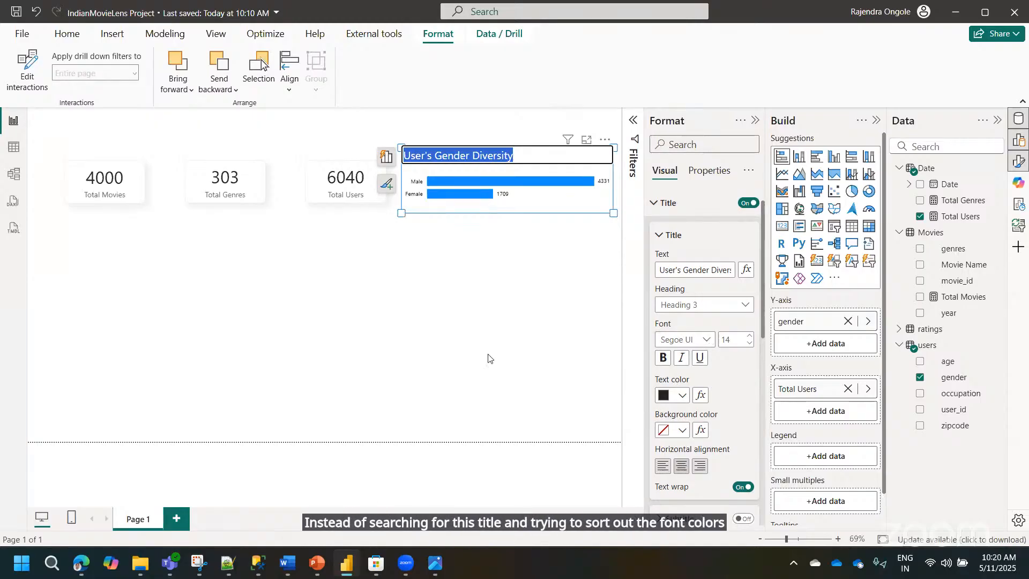
pyautogui.click(471, 266)
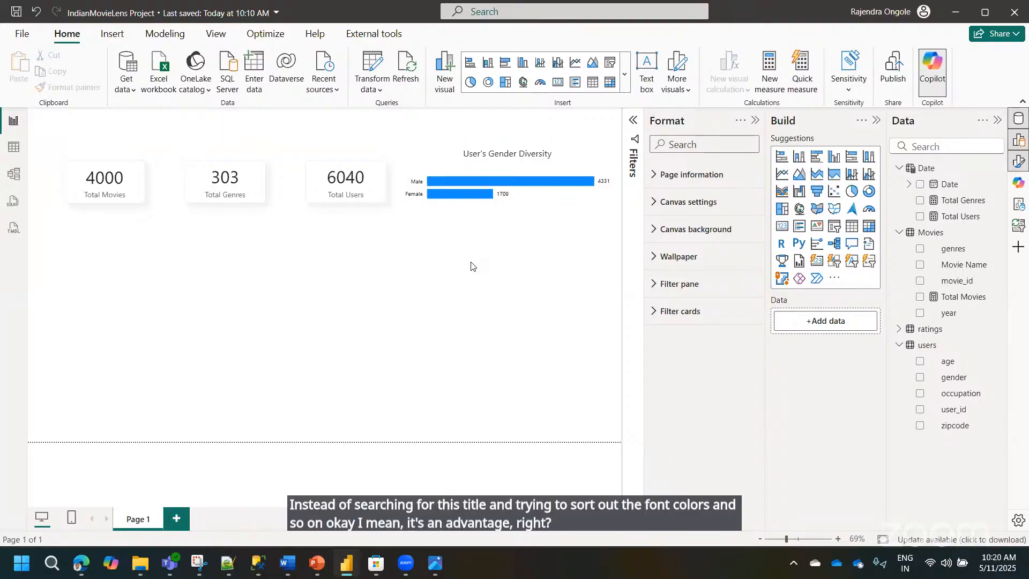
# - Cross-filter the cards by the Male bar of the gender chart and clear the selection
pyautogui.click(535, 184)
pyautogui.click(535, 184)
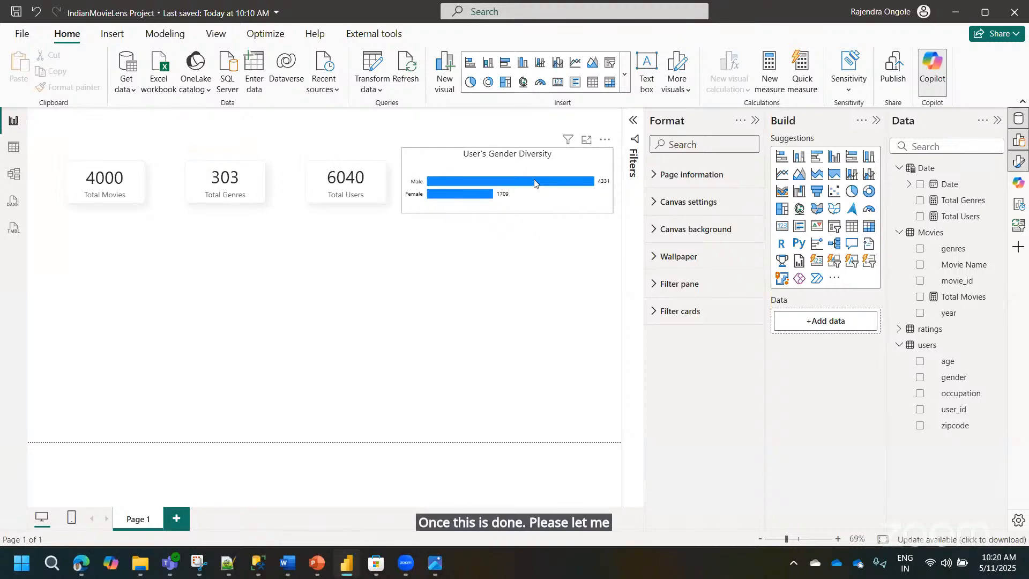
pyautogui.click(534, 184)
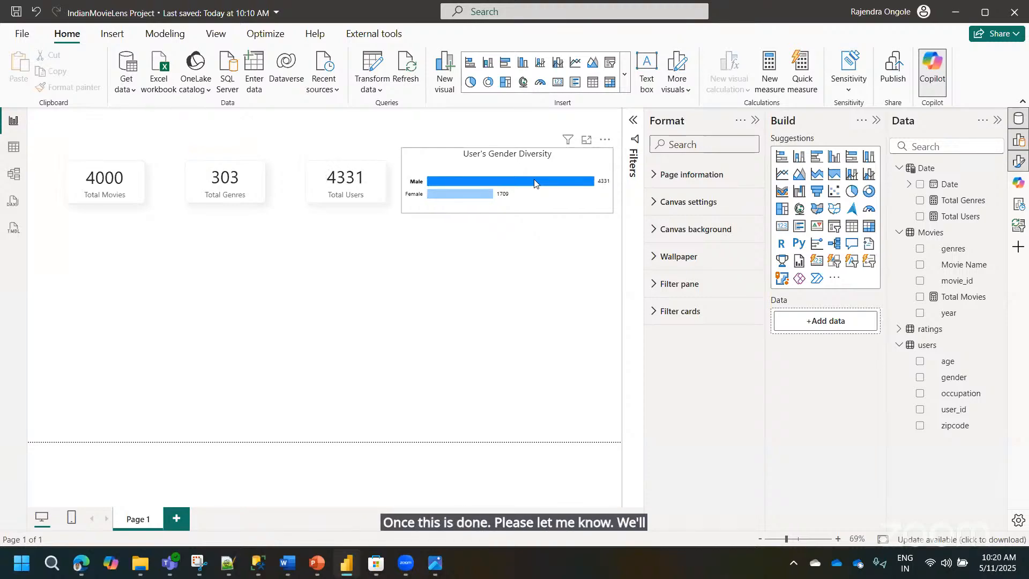
pyautogui.click(269, 285)
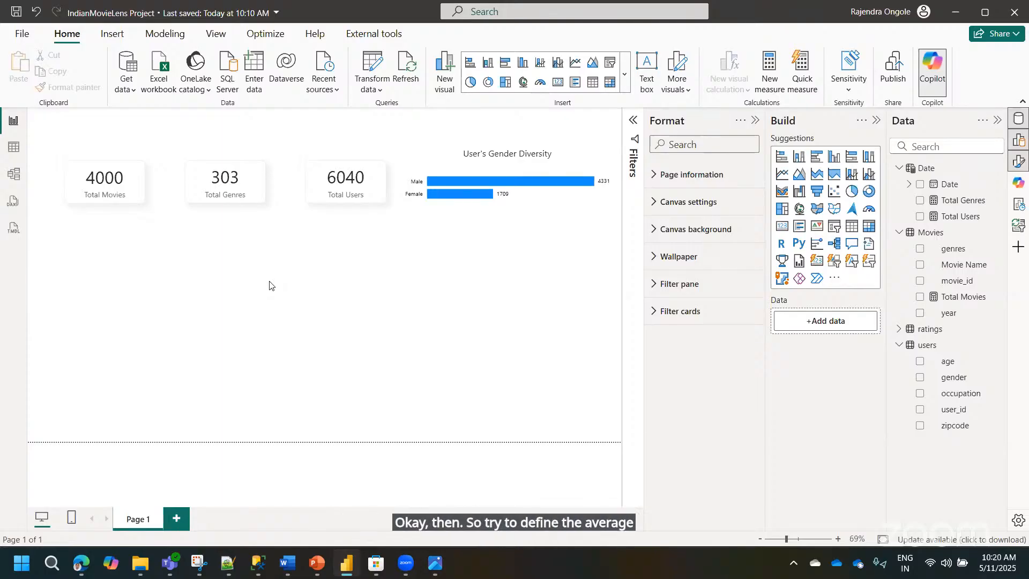
# - Examine the distinct values of the rating column in the ratings table and return to the report page
pyautogui.click(15, 148)
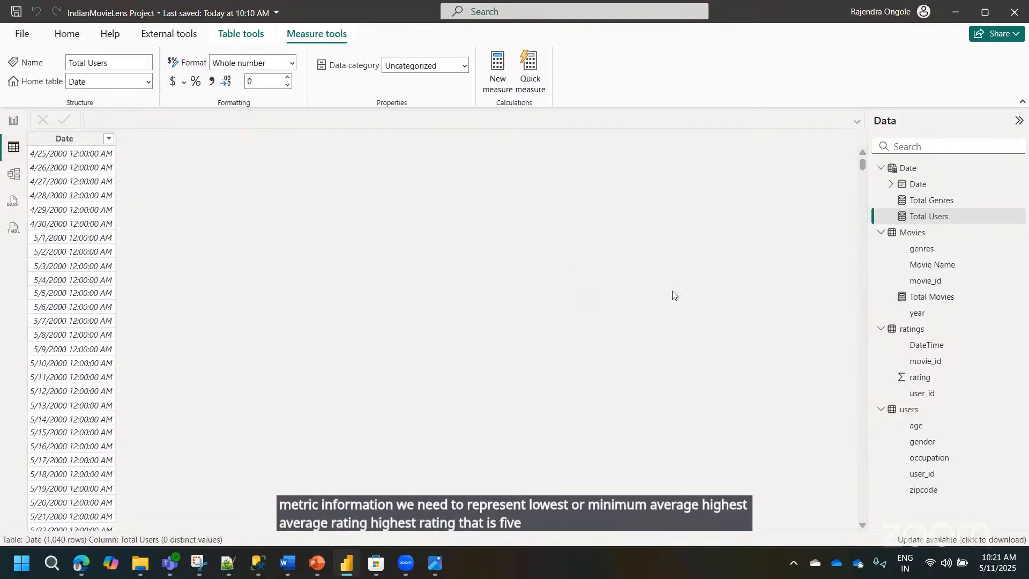
pyautogui.click(911, 330)
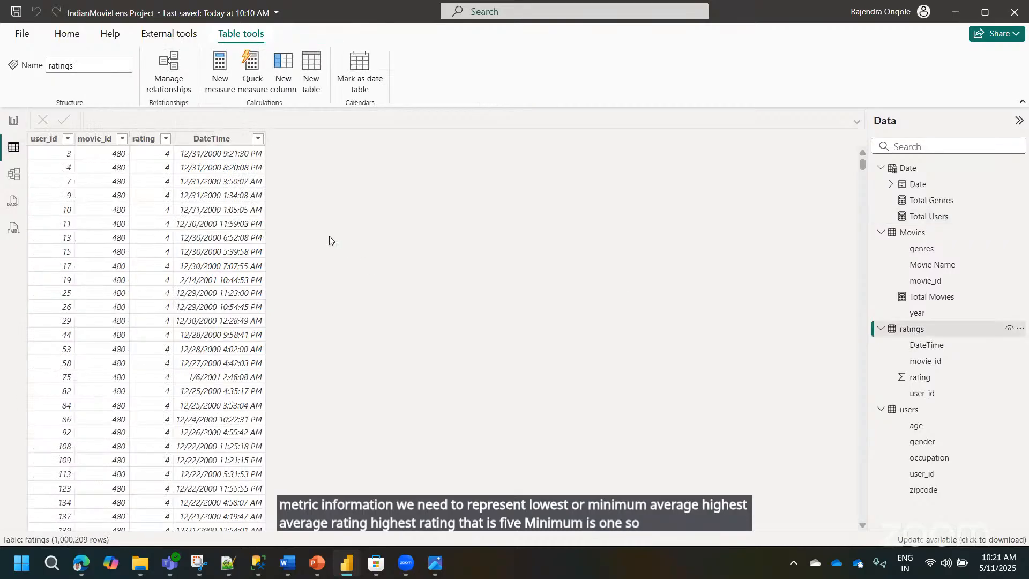
pyautogui.click(167, 139)
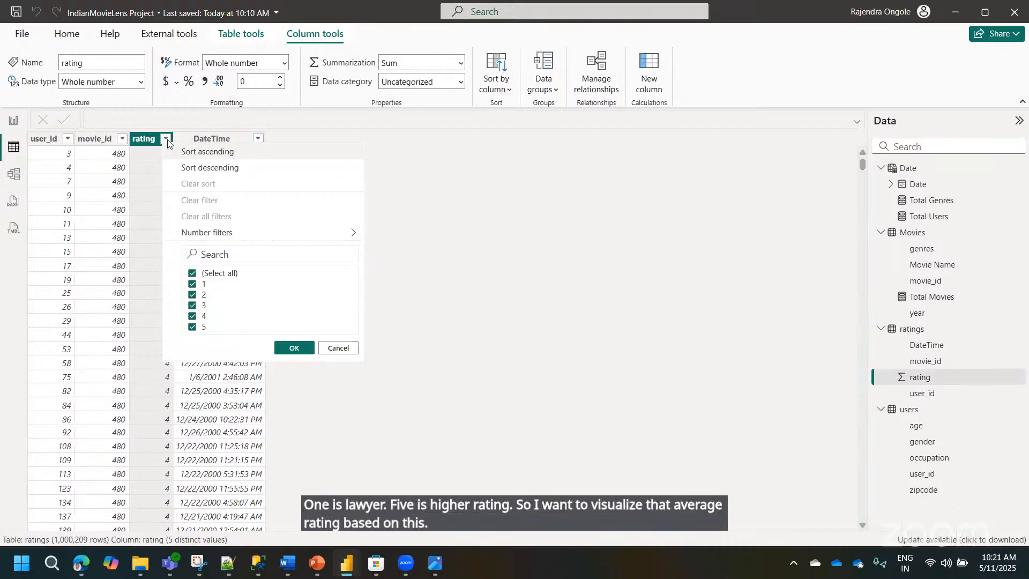
pyautogui.click(14, 127)
pyautogui.click(14, 126)
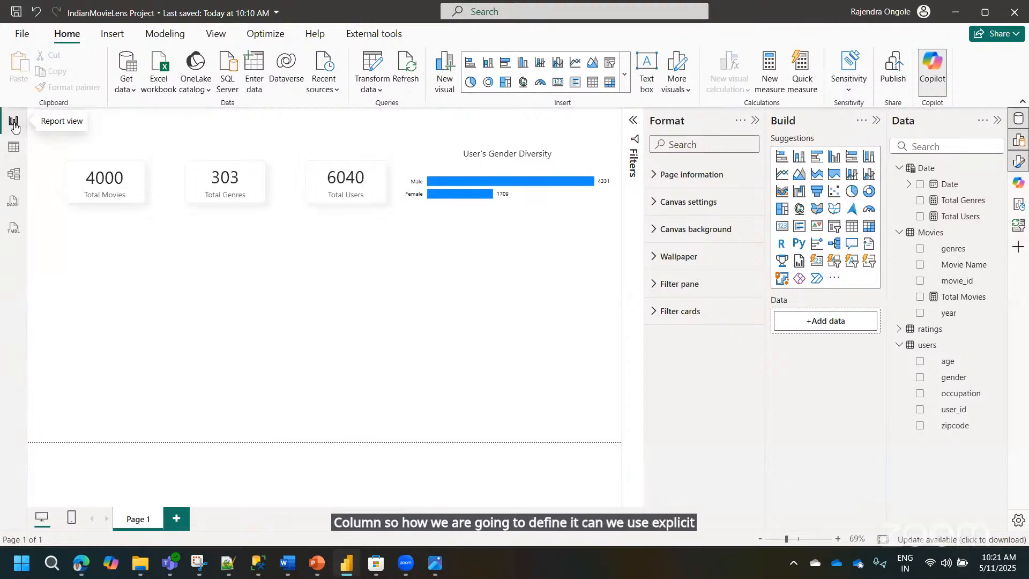
# - Start a new measure in the Date table and name it Average Rating
pyautogui.click(773, 92)
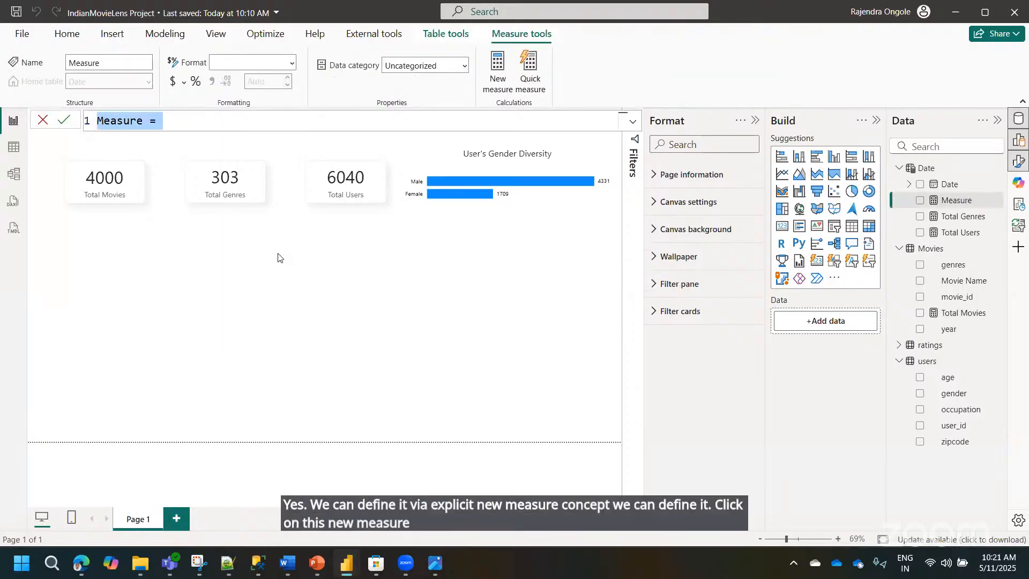
pyautogui.write('Av')
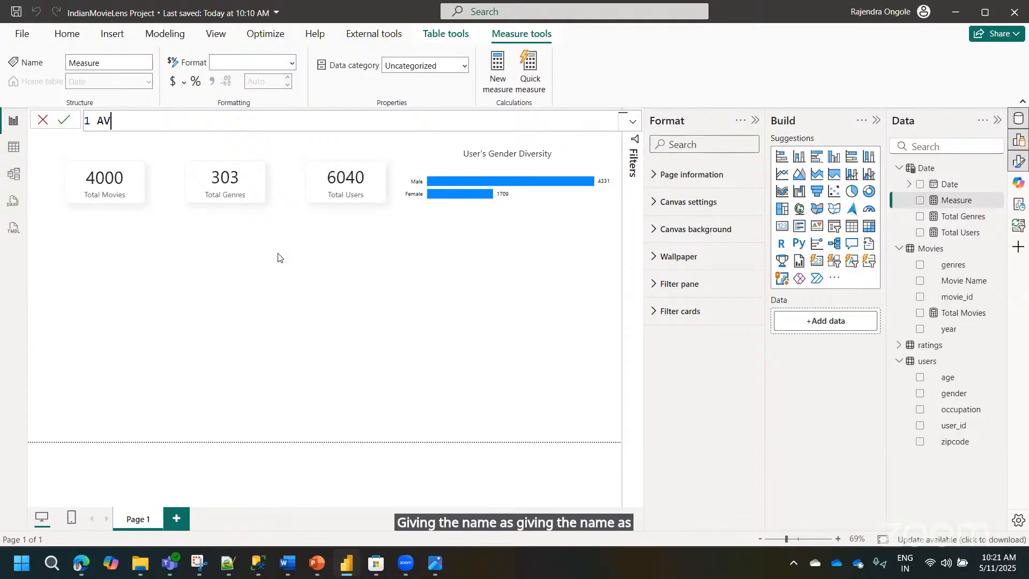
pyautogui.press('BackSpace')
pyautogui.write('verage Rag')
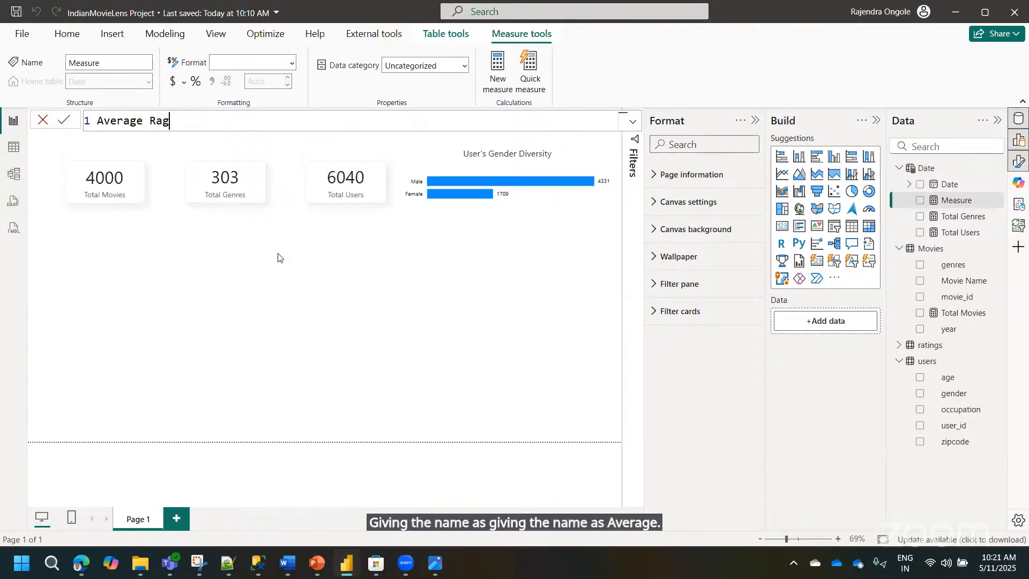
pyautogui.write('ing')
pyautogui.press('BackSpace')
pyautogui.press('BackSpace')
pyautogui.press('BackSpace')
pyautogui.press('BackSpace')
pyautogui.write('ting')
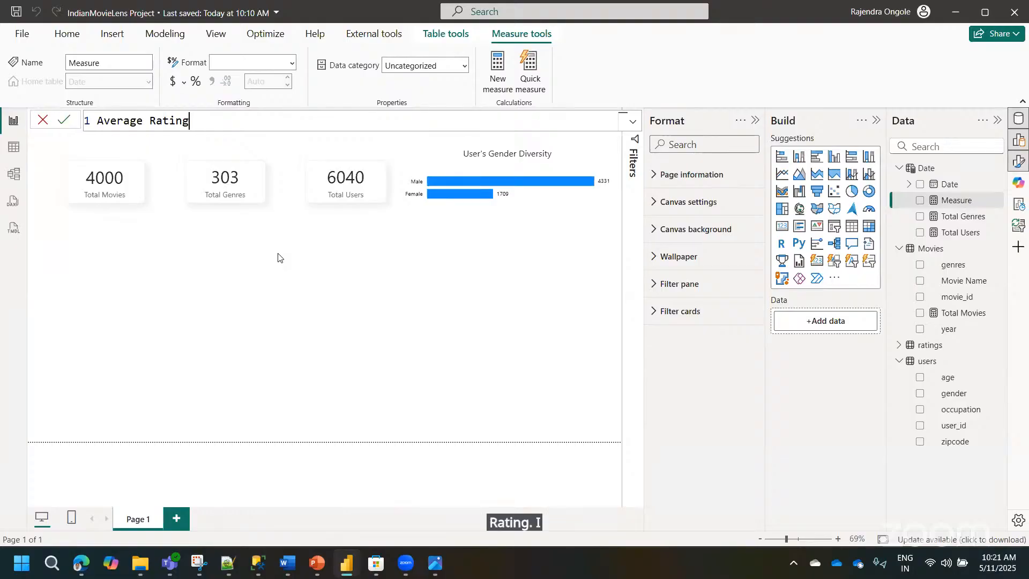
# - Define the Average Rating measure as AVERAGE(ratings[rating]) and commit the formula
pyautogui.write(' = a')
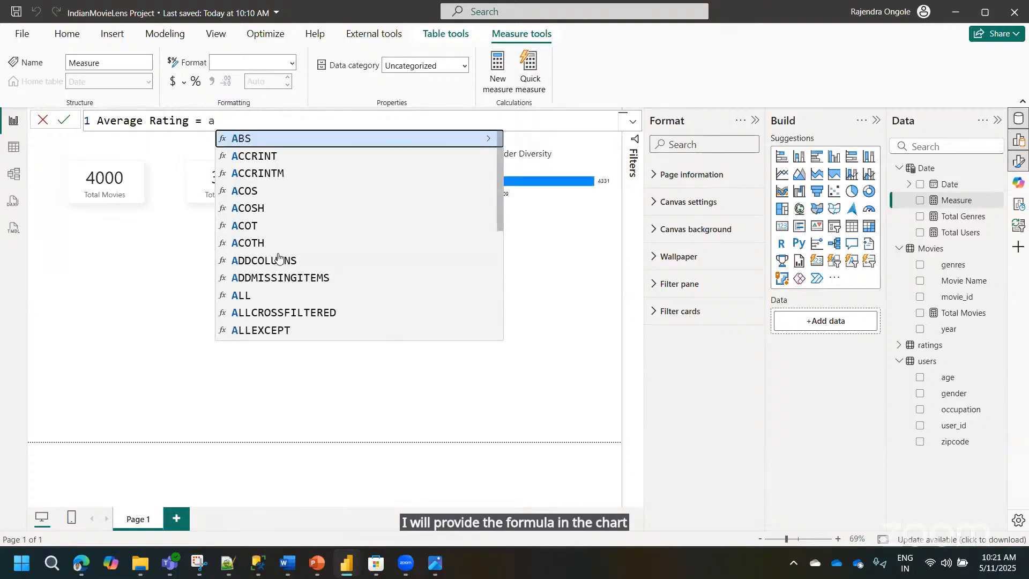
pyautogui.write('v')
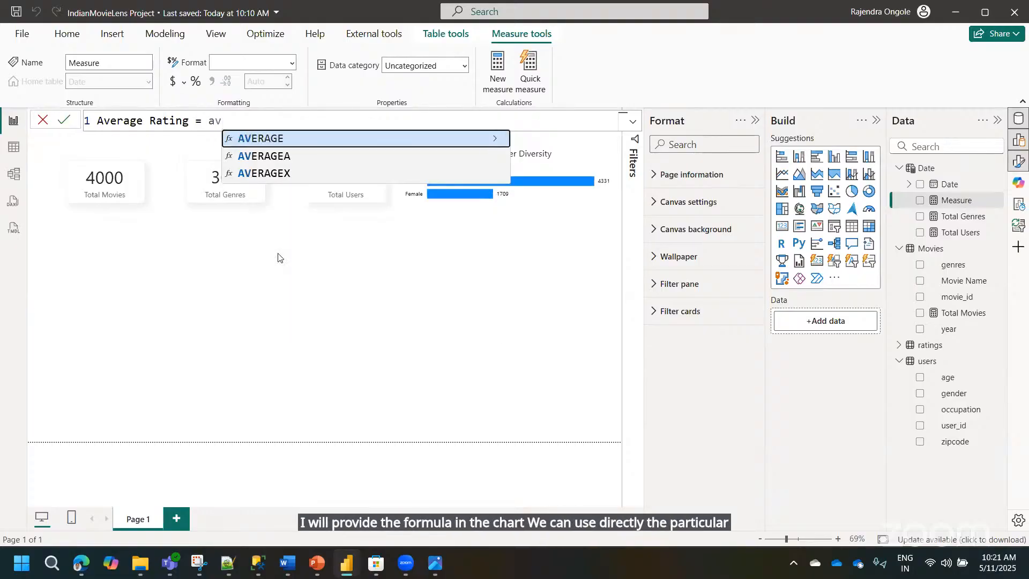
pyautogui.press('Tab')
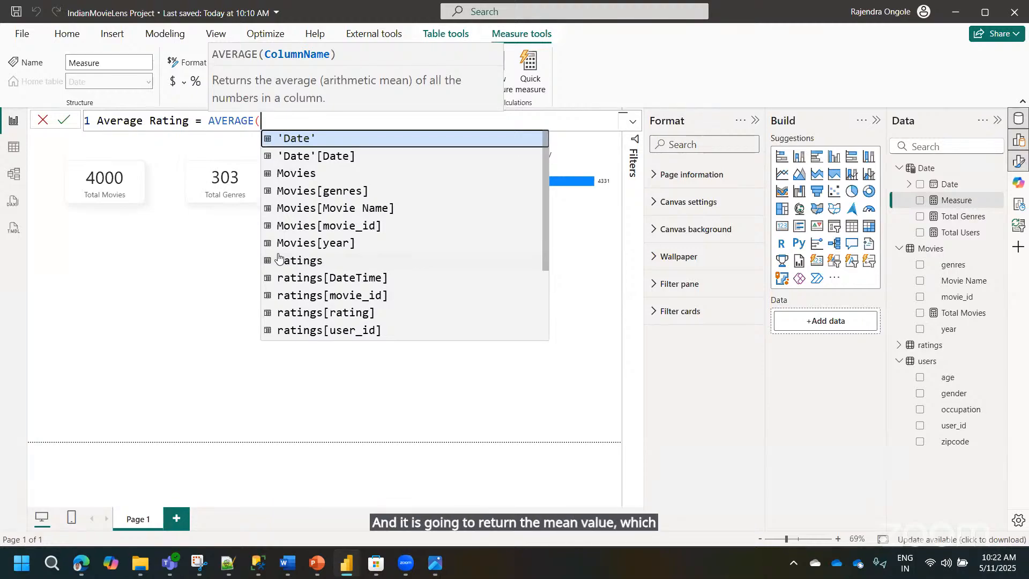
pyautogui.write('ratin')
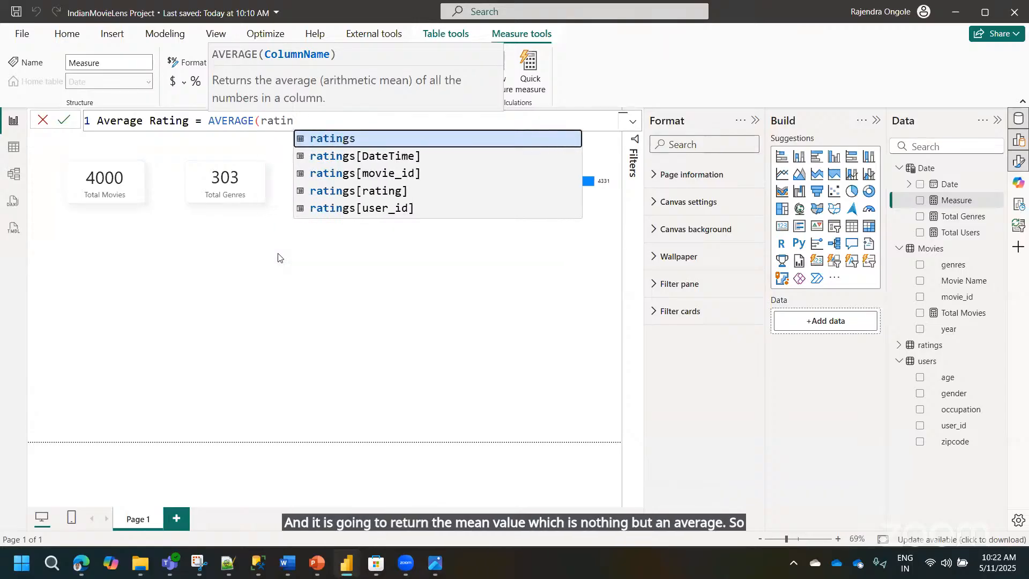
pyautogui.press('Down')
pyautogui.press('Down')
pyautogui.press('Down')
pyautogui.press('Tab')
pyautogui.write(')')
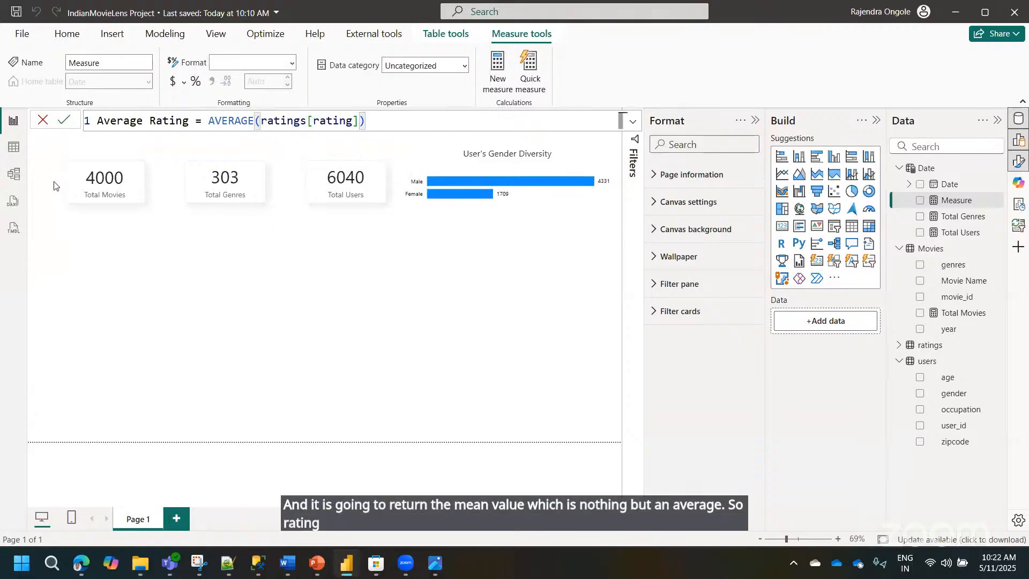
pyautogui.press('Return')
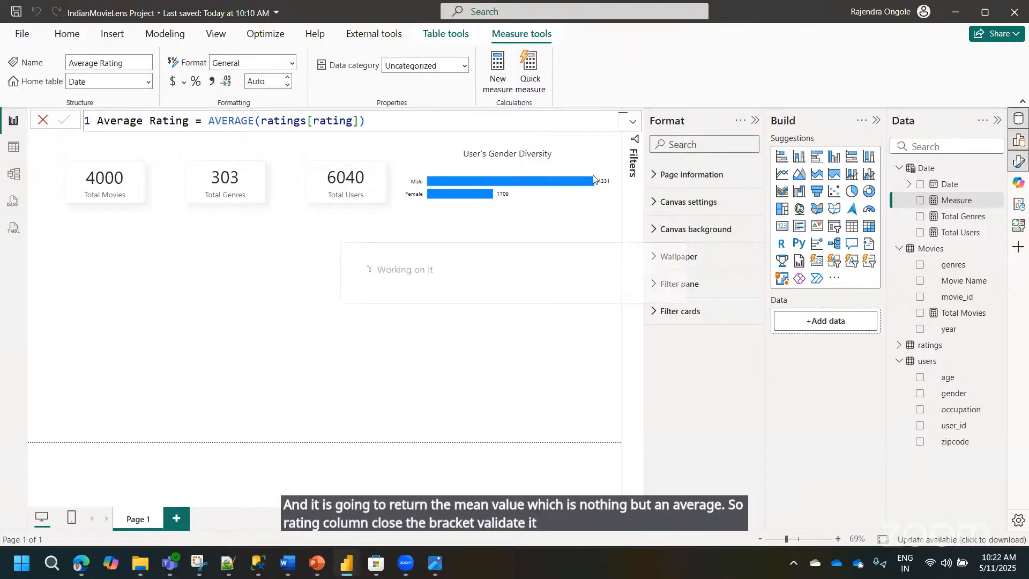
# - Select the whole Average Rating formula for reference and return to the empty report canvas
pyautogui.click(423, 128)
pyautogui.hotkey('ctrl', 'a')
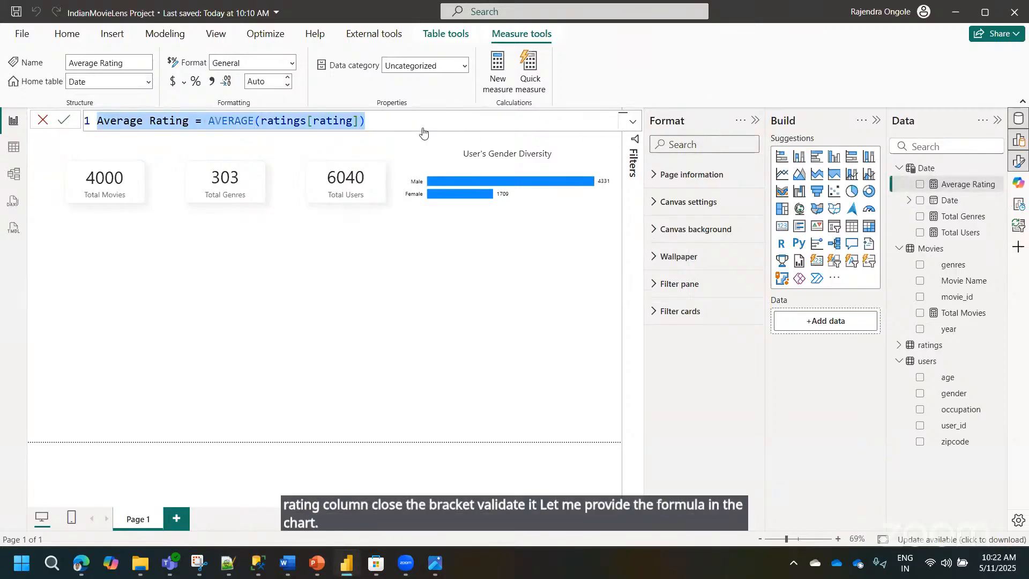
pyautogui.click(857, 402)
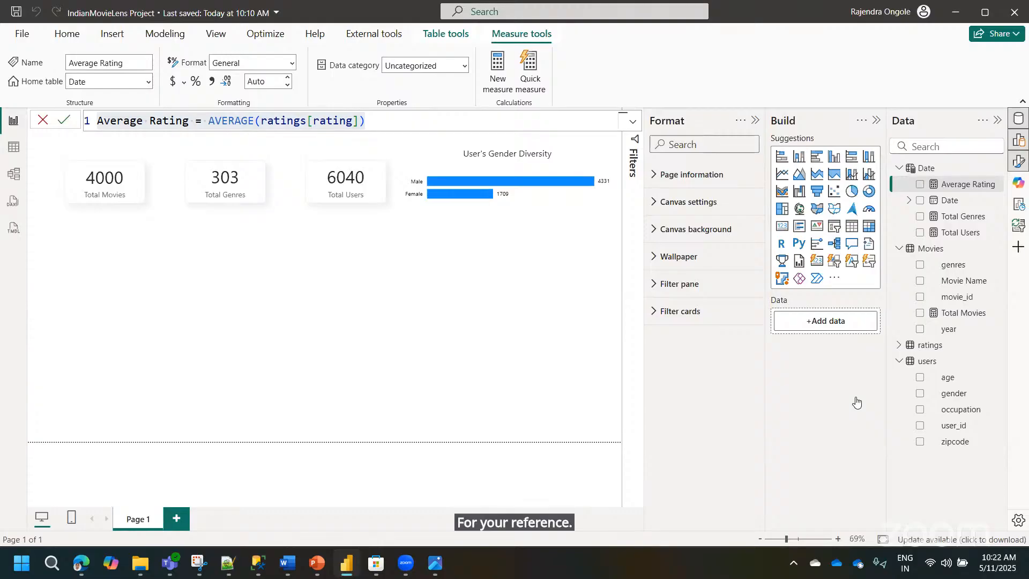
pyautogui.click(477, 285)
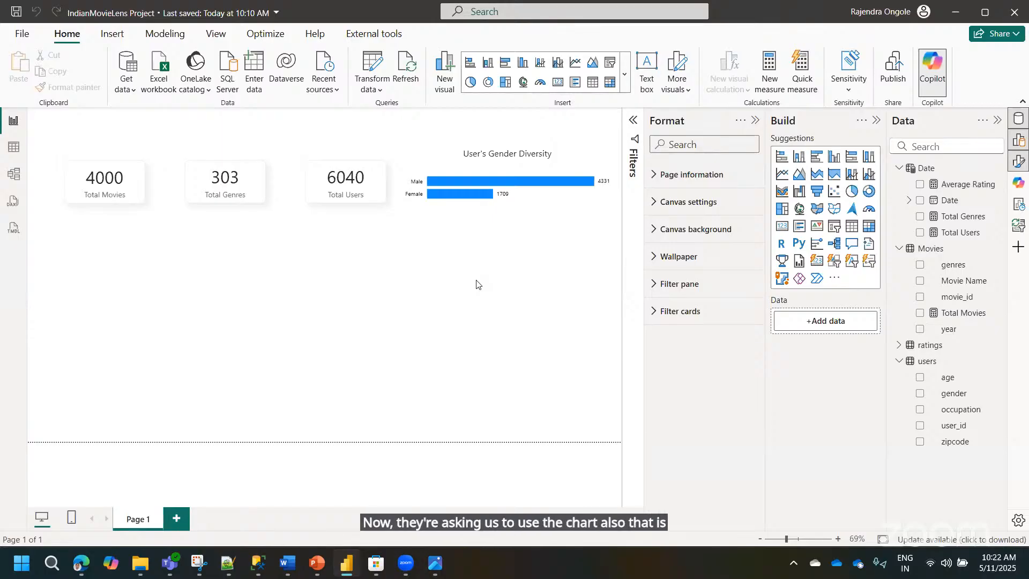
# - Insert an enlarged gauge chart below the total cards with the Average Rating measure as its value
pyautogui.click(870, 210)
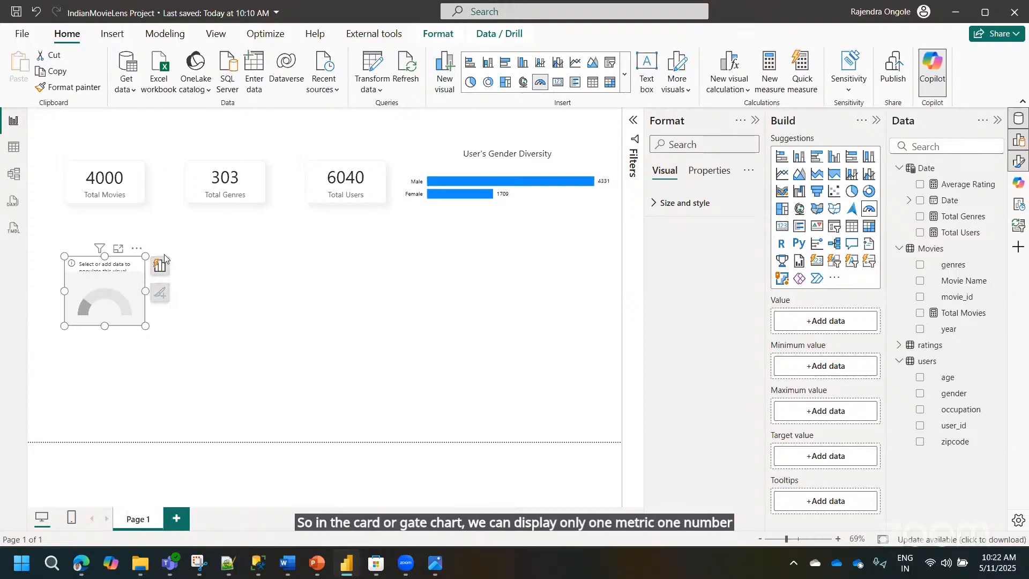
pyautogui.moveTo(132, 276); pyautogui.dragTo(172, 233)
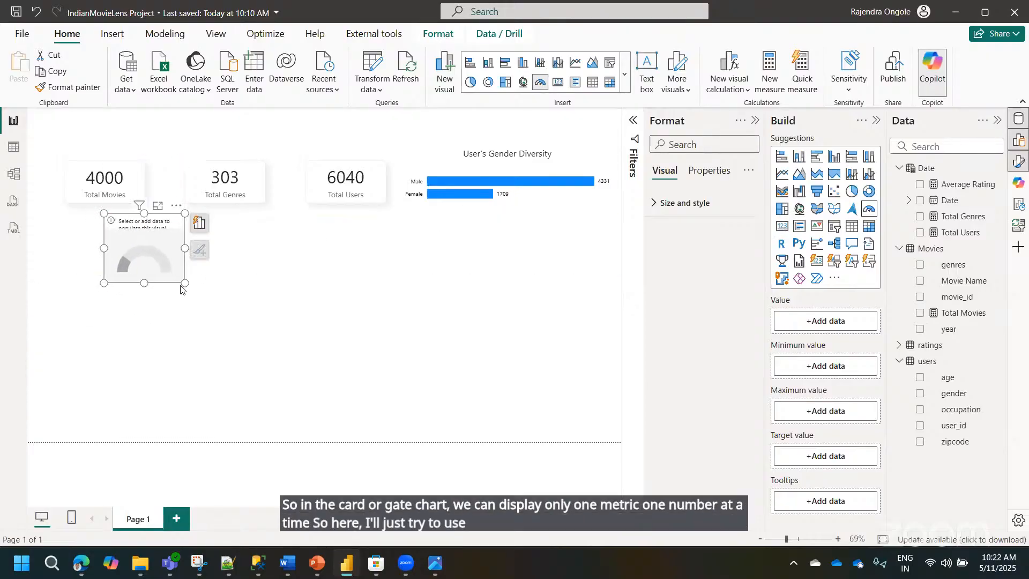
pyautogui.moveTo(183, 282); pyautogui.dragTo(332, 345)
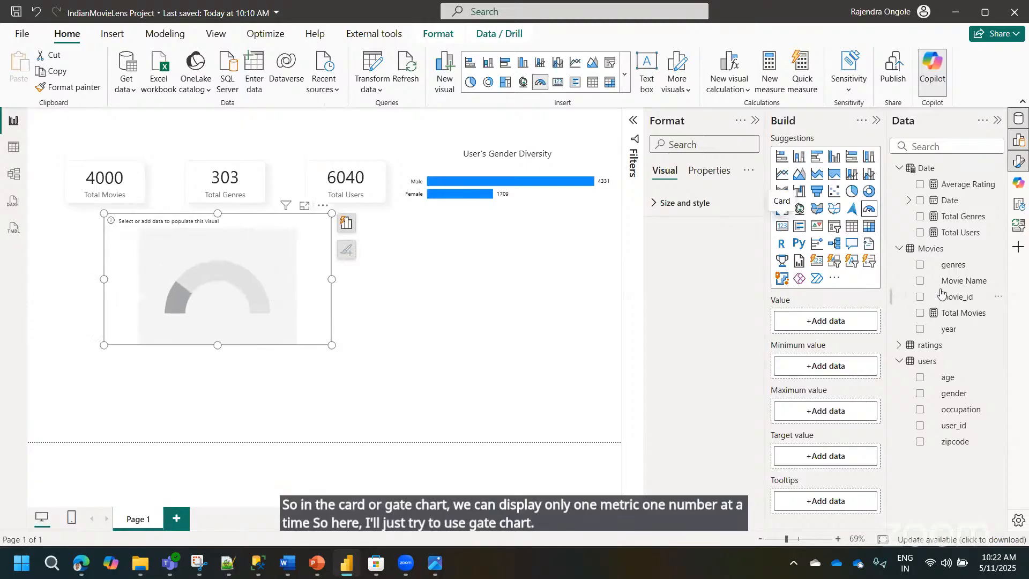
pyautogui.moveTo(957, 185); pyautogui.dragTo(819, 324)
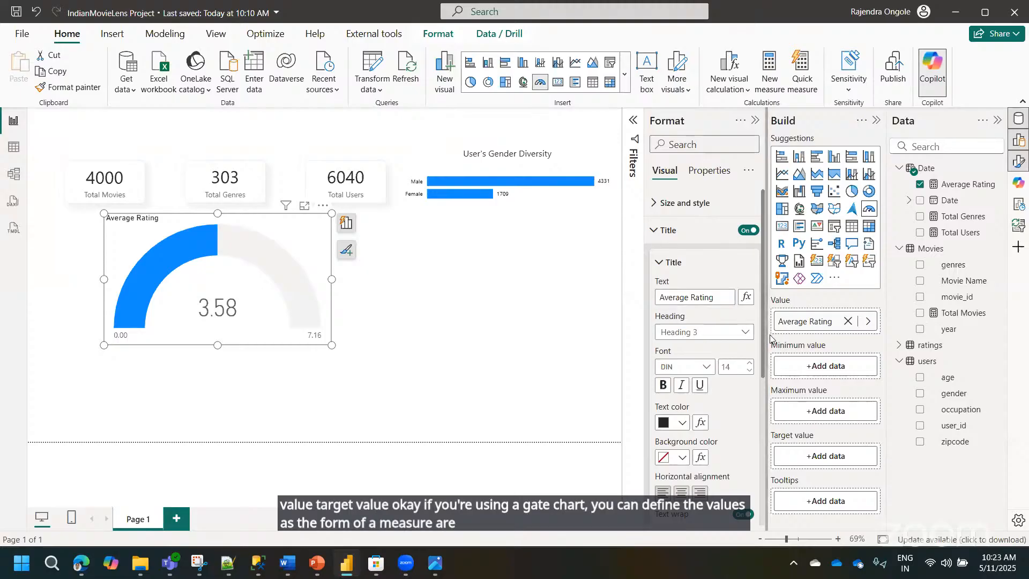
# - Set the gauge axis to a minimum of 1, a maximum of 5 and a target of 4.5
pyautogui.moveTo(764, 329); pyautogui.dragTo(778, 410)
pyautogui.scroll(-3, 719, 444)
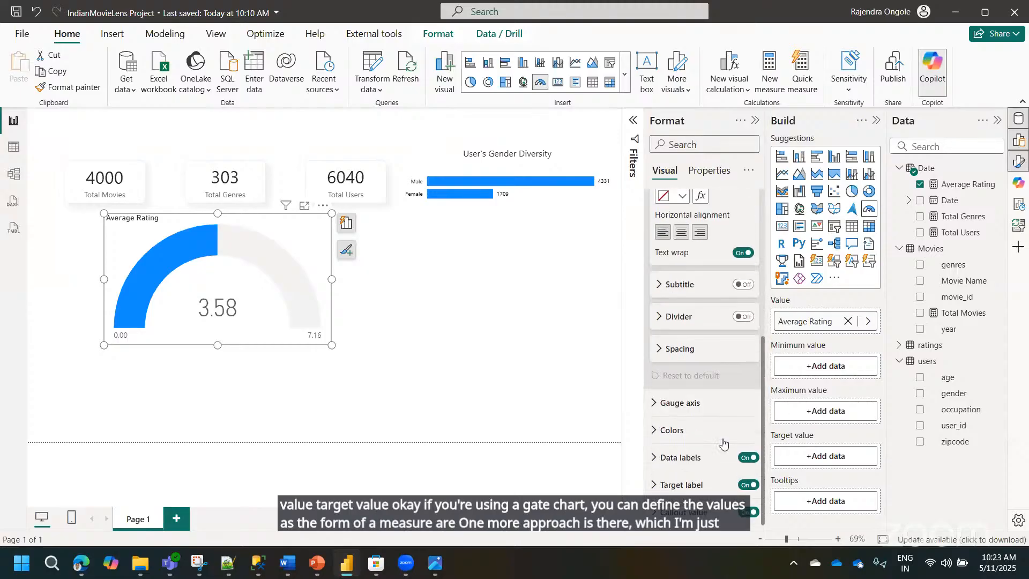
pyautogui.click(681, 402)
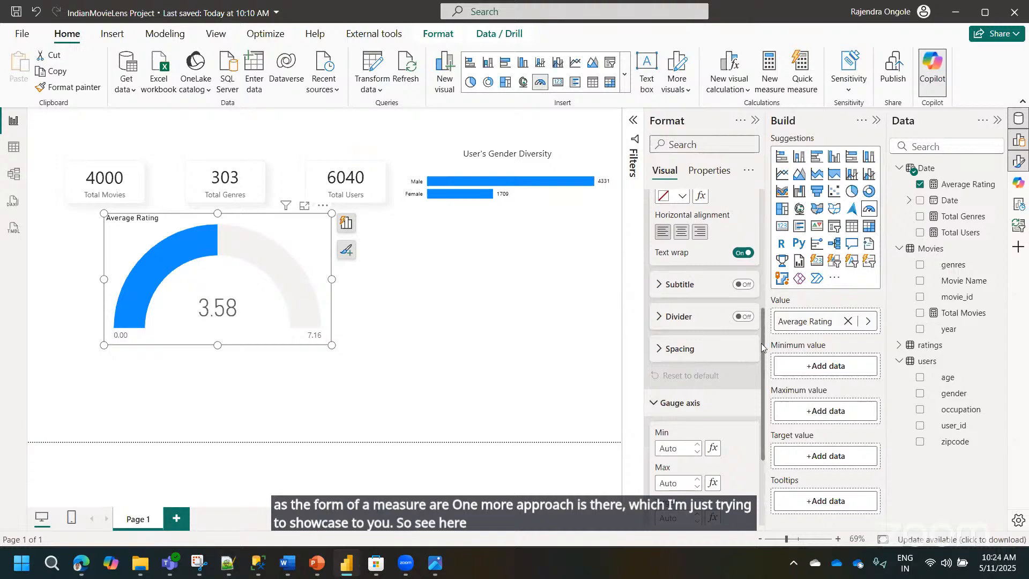
pyautogui.scroll(-2, 675, 344)
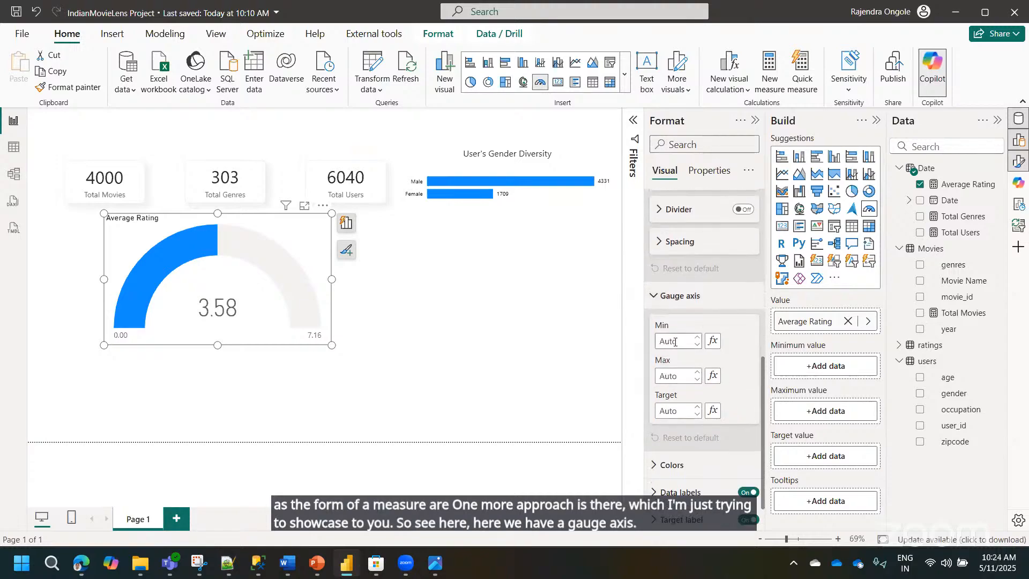
pyautogui.click(675, 341)
pyautogui.click(672, 374)
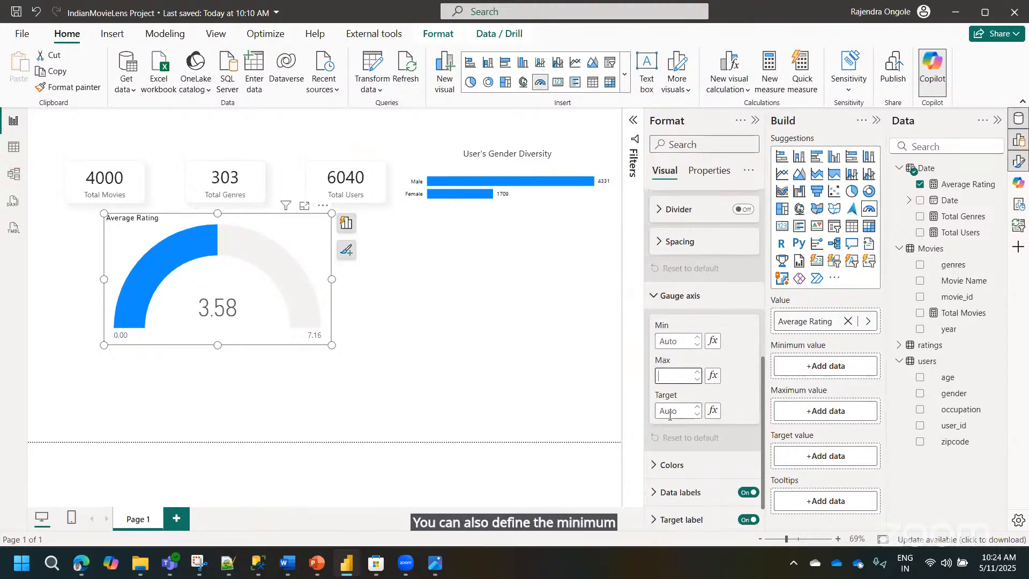
pyautogui.click(668, 343)
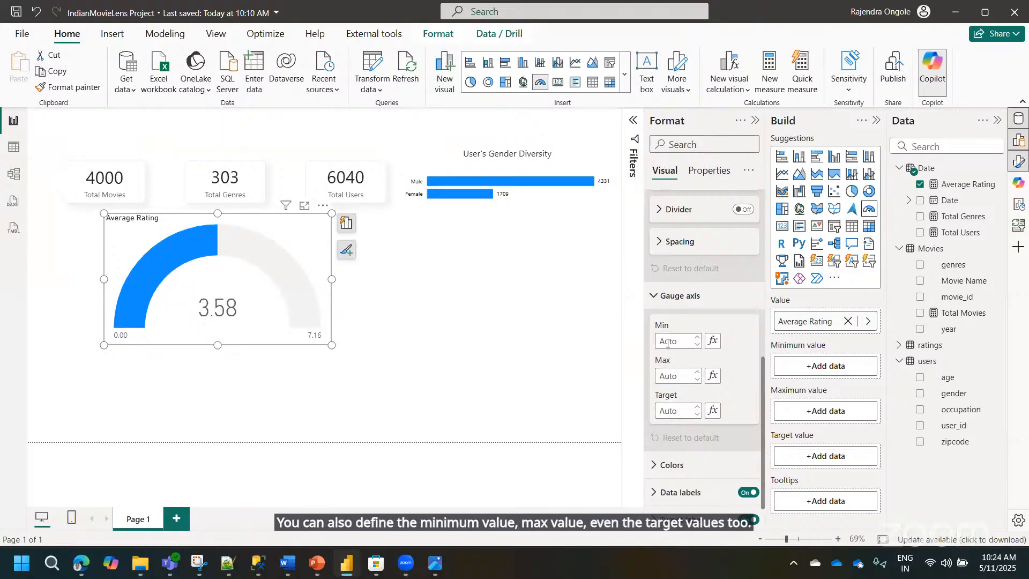
pyautogui.click(668, 343)
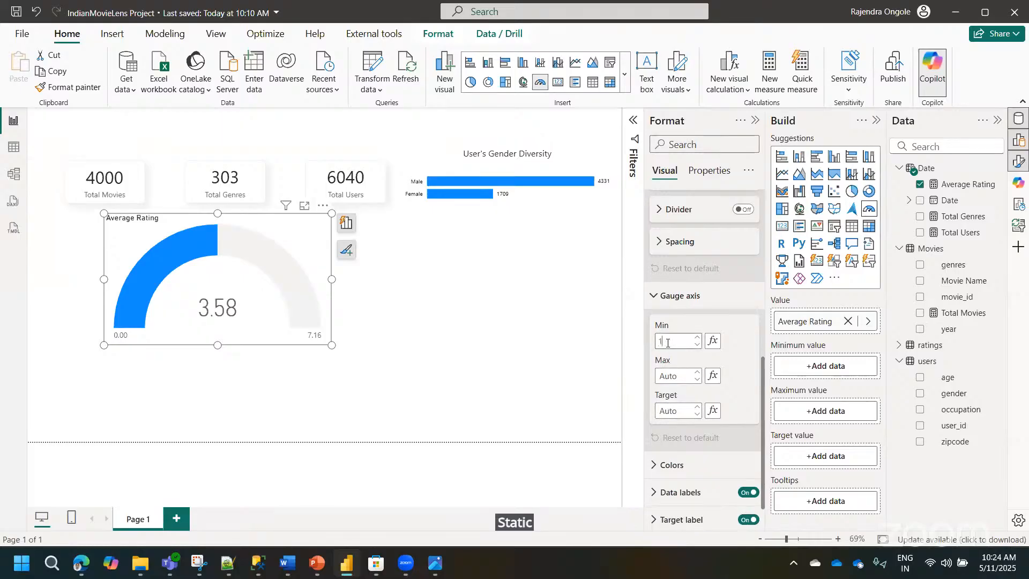
pyautogui.click(663, 376)
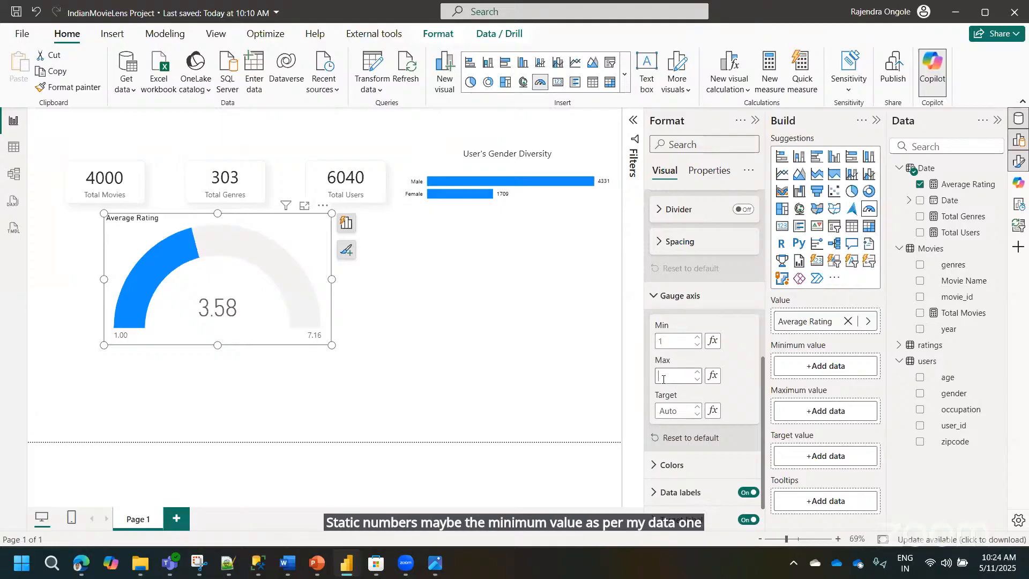
pyautogui.write('5')
pyautogui.click(664, 411)
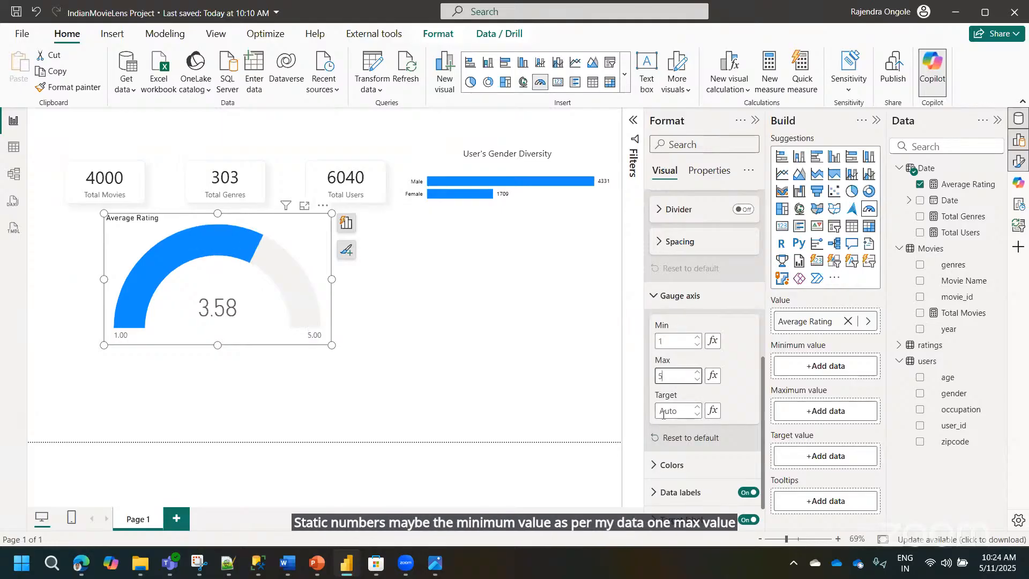
pyautogui.write('4')
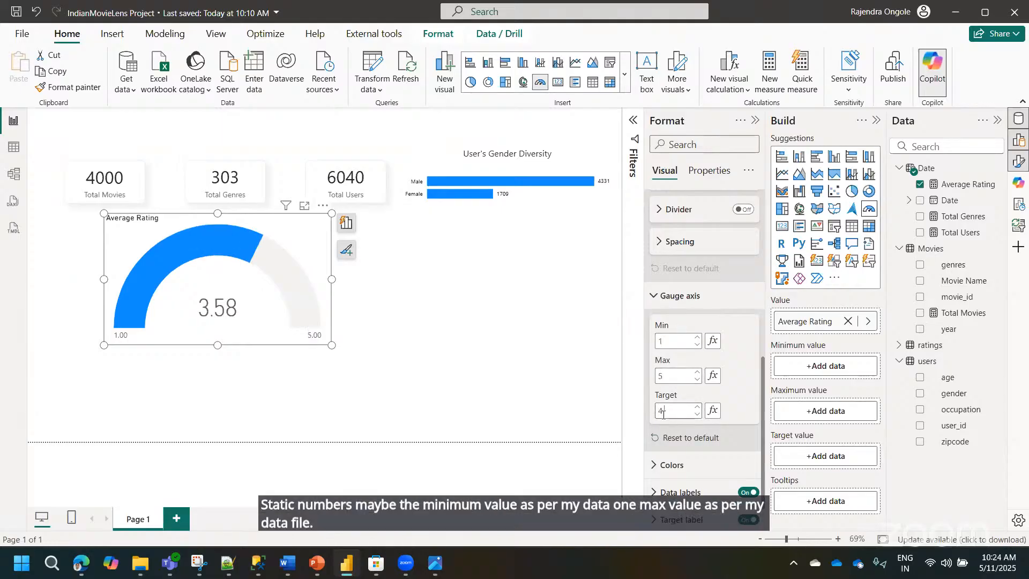
pyautogui.write('.5')
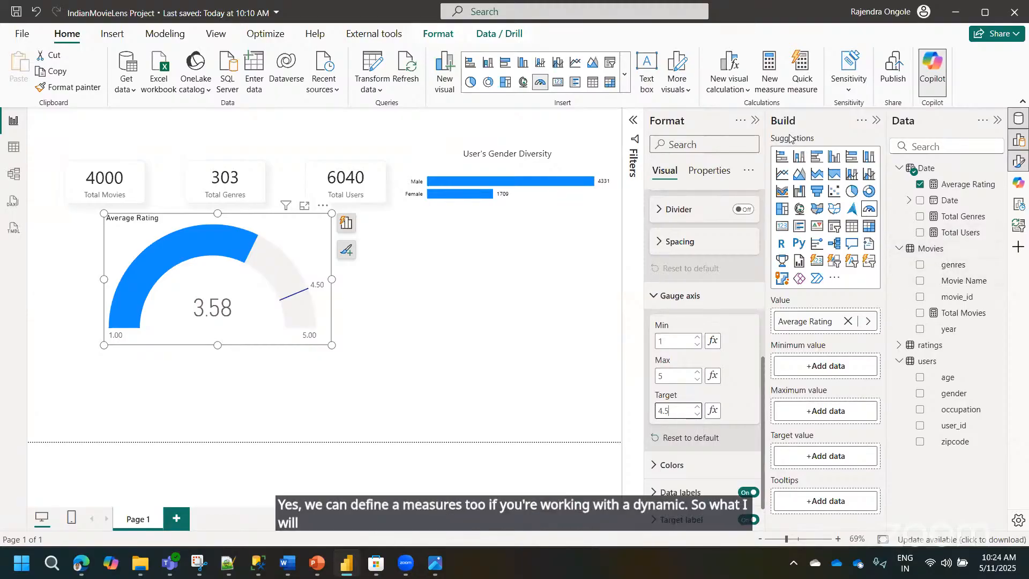
# - Create a new measure defined as Min Rating = 1
pyautogui.click(769, 81)
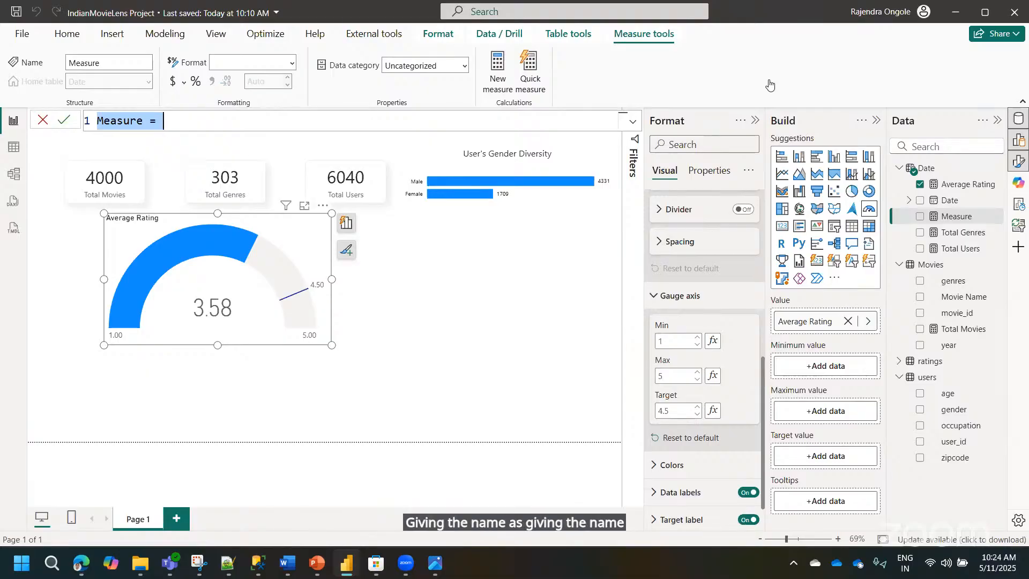
pyautogui.write('Mi')
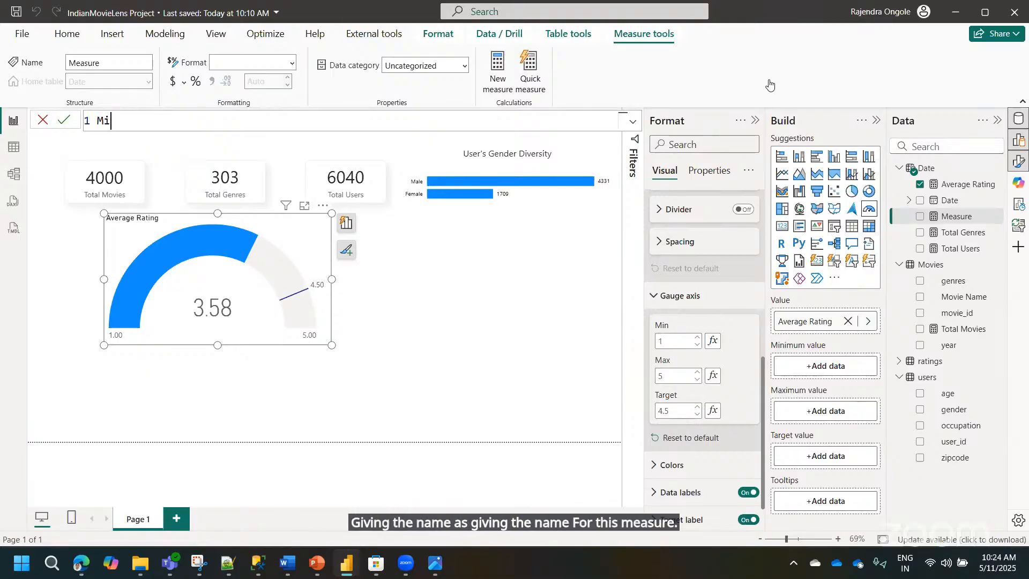
pyautogui.write('n Rating = 1')
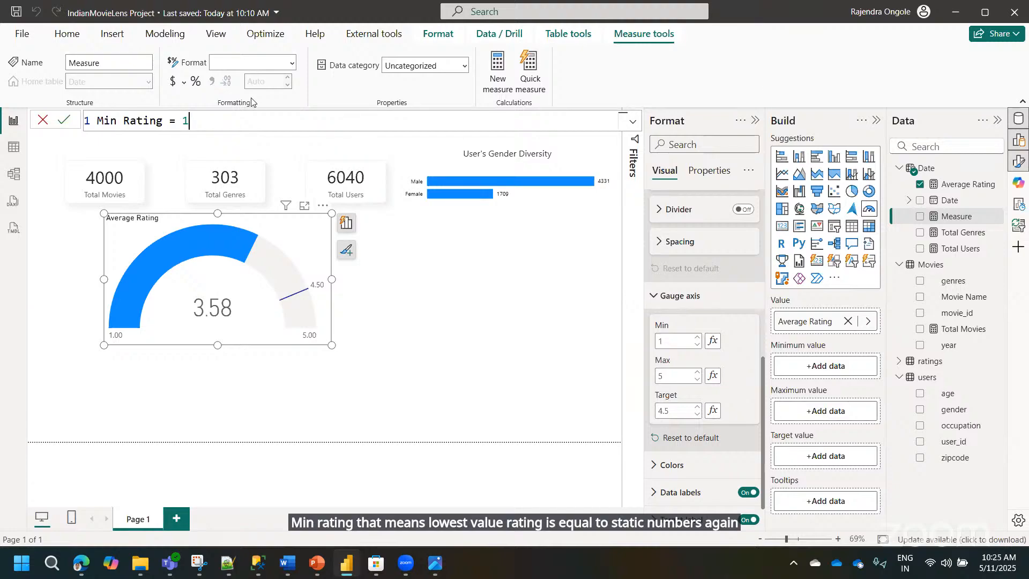
pyautogui.click(67, 120)
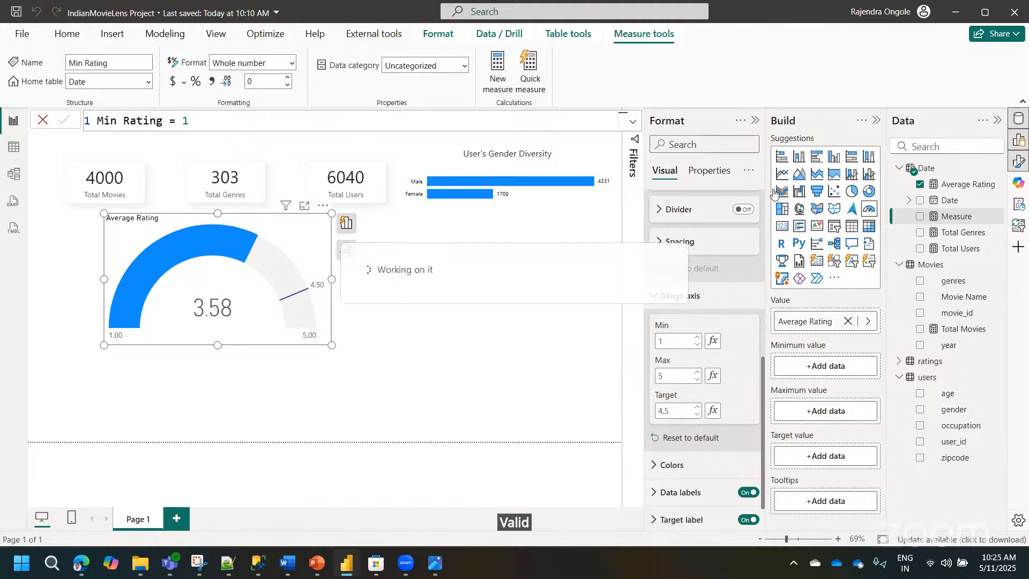
# - Create a new measure defined as Max Rating = 5
pyautogui.click(502, 86)
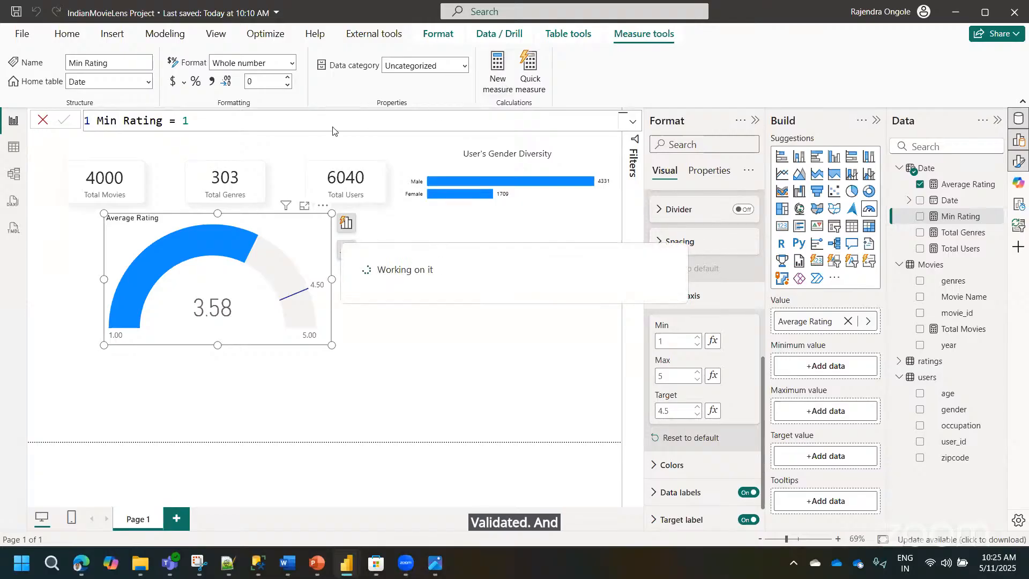
pyautogui.hotkey('ctrl', 'a')
pyautogui.write('Max ')
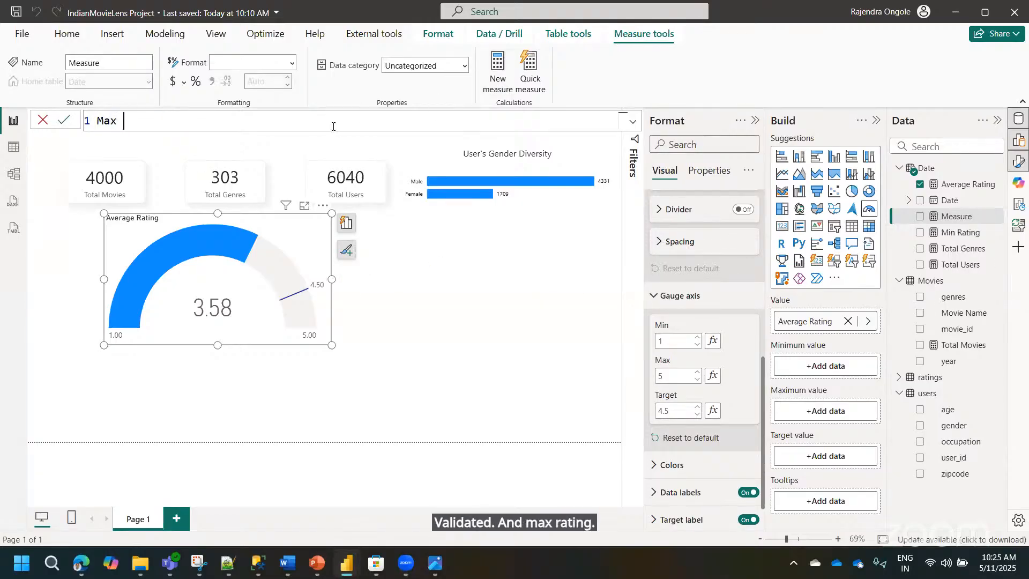
pyautogui.write('Ta')
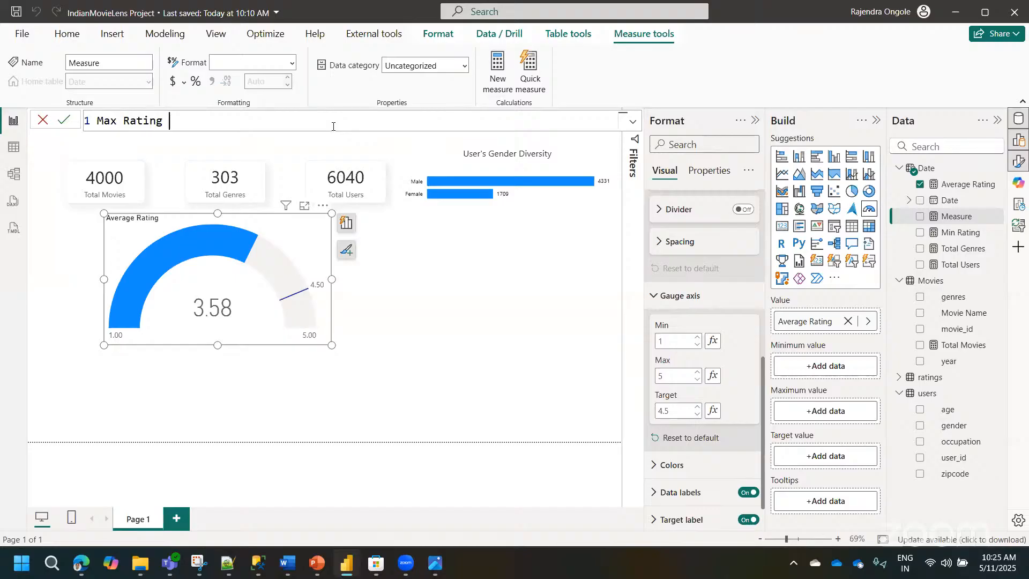
pyautogui.write('ting = 5')
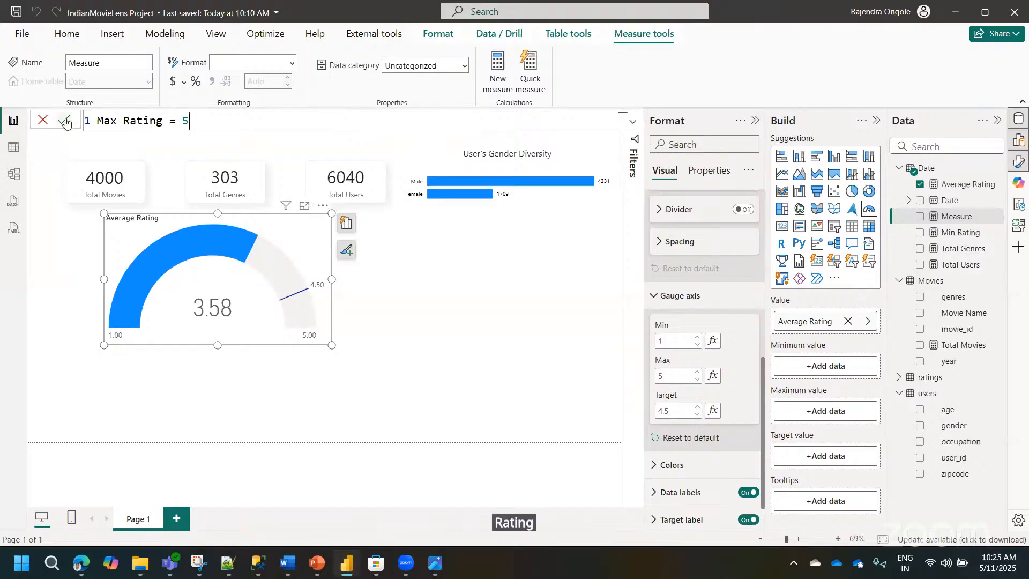
pyautogui.press('Return')
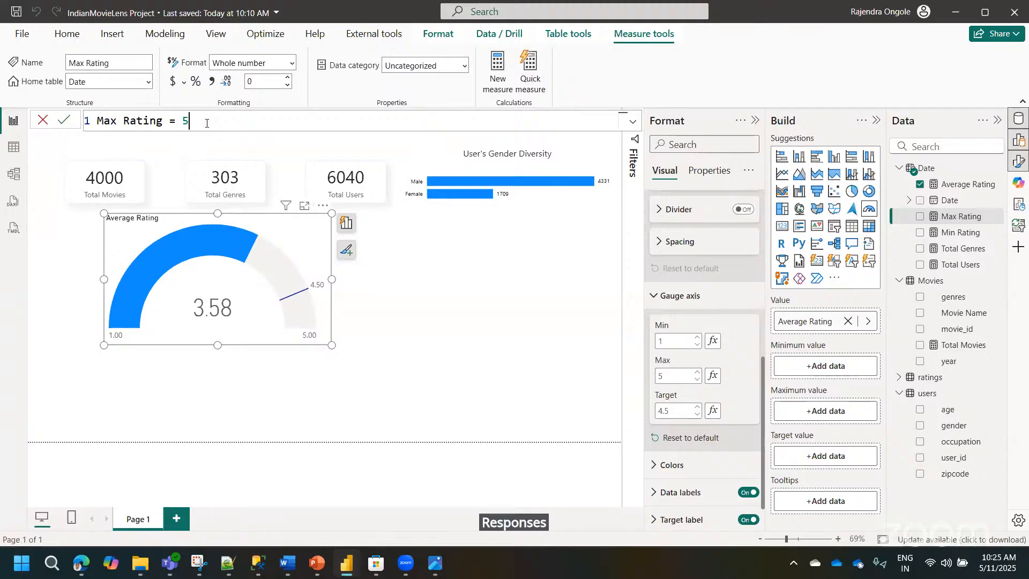
# - Redefine the Max Rating measure as MAX(ratings[rating])
pyautogui.press('BackSpace')
pyautogui.write('max')
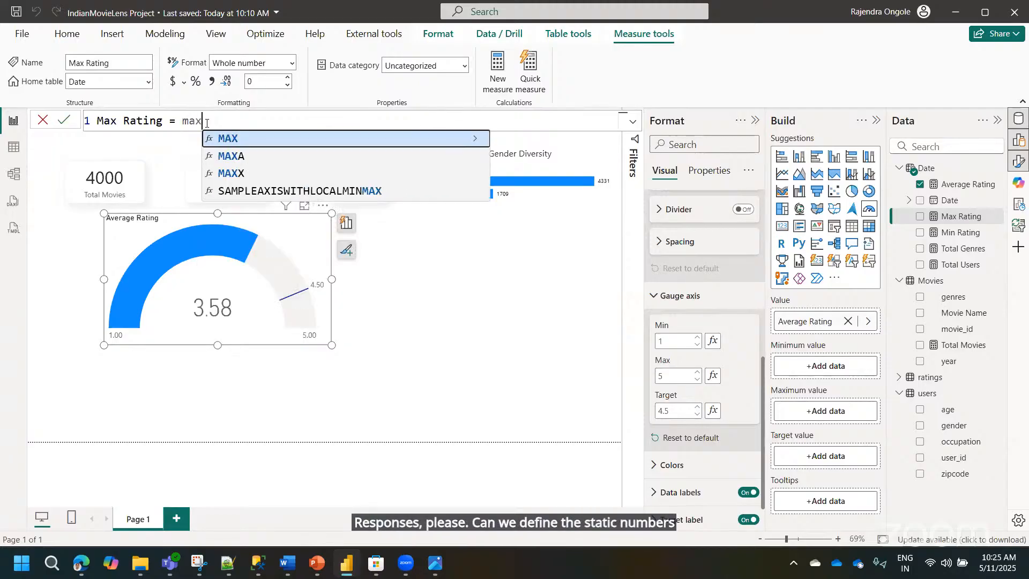
pyautogui.press('Tab')
pyautogui.write('rating')
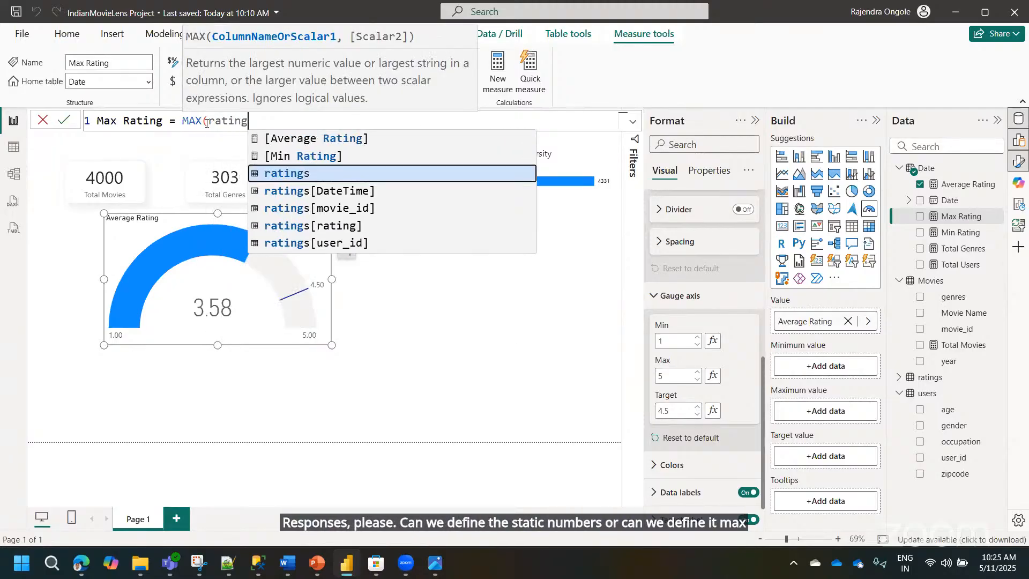
pyautogui.press('Down')
pyautogui.press('Down')
pyautogui.press('Down')
pyautogui.press('Tab')
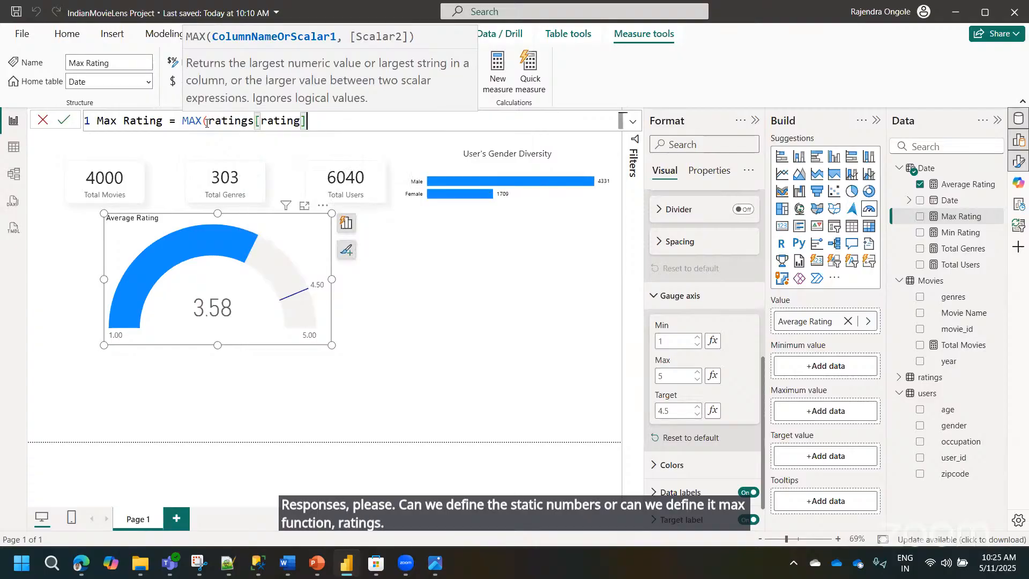
pyautogui.write(')')
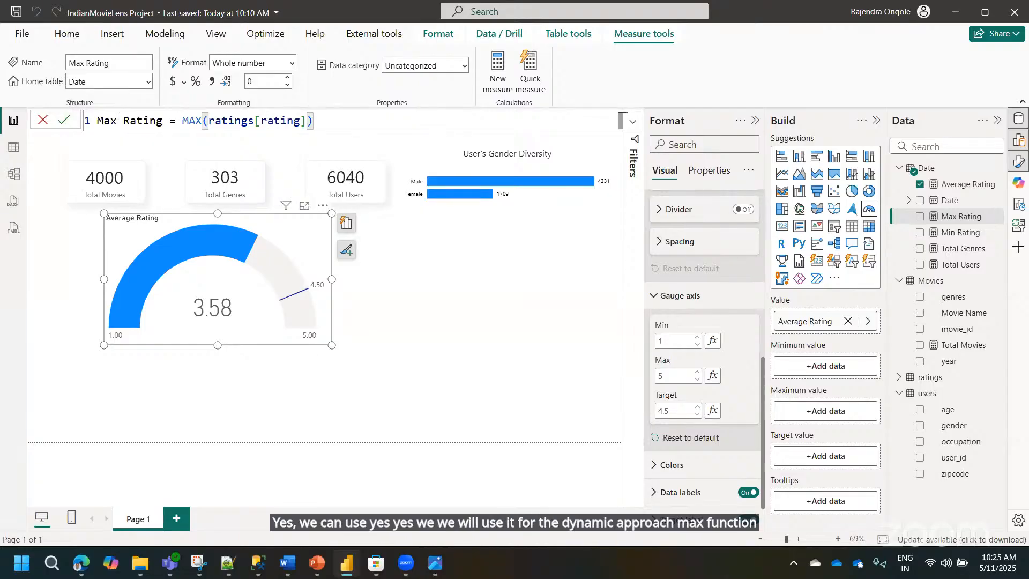
pyautogui.click(63, 127)
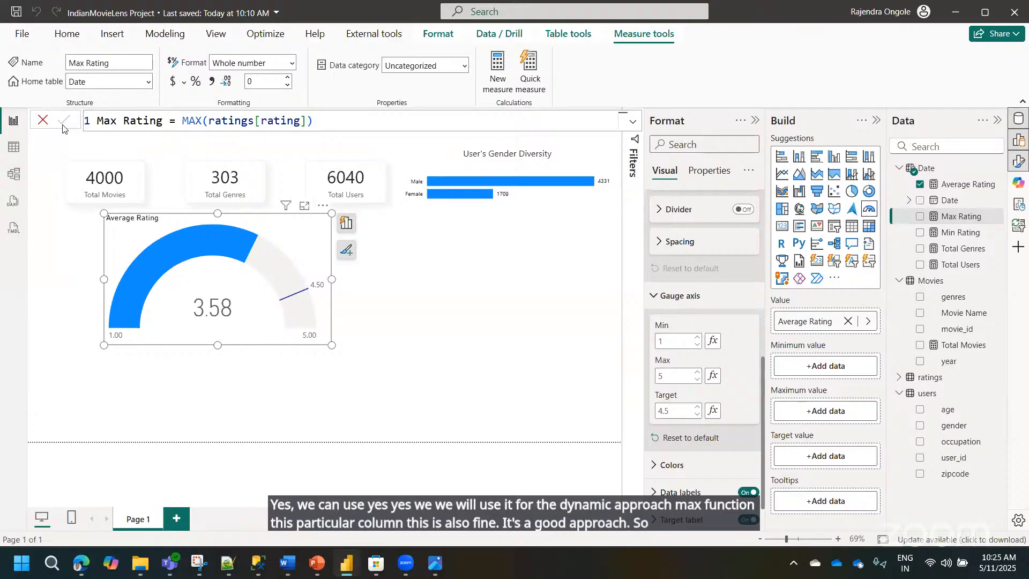
# - Redefine the Min Rating measure as MIN(ratings[rating])
pyautogui.click(958, 233)
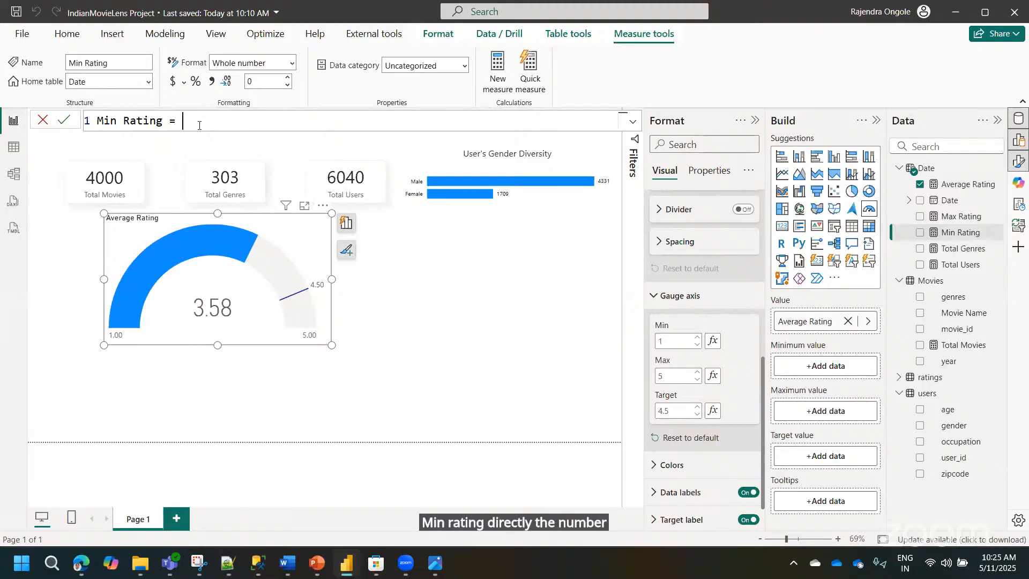
pyautogui.write('min')
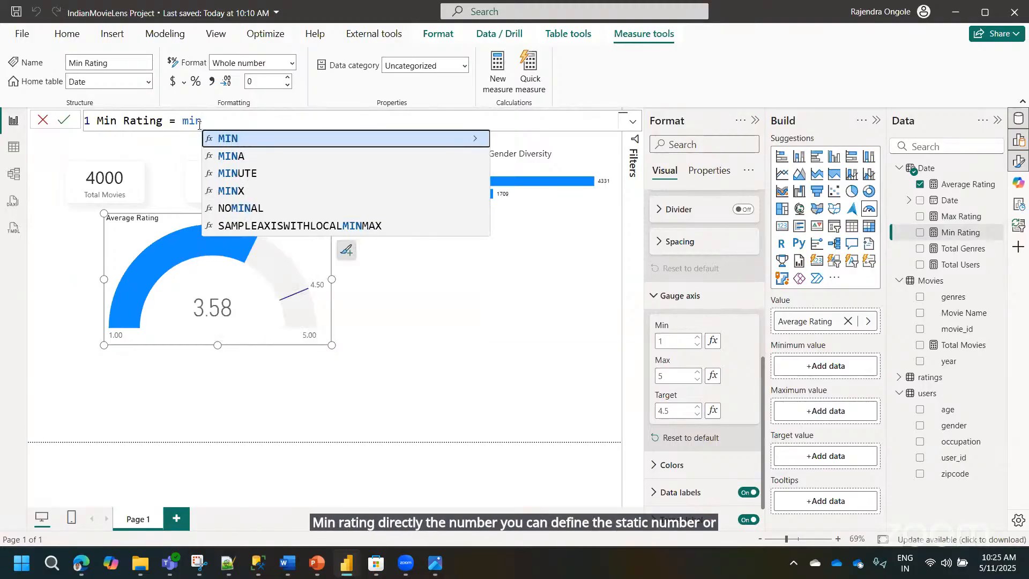
pyautogui.write('(ratin')
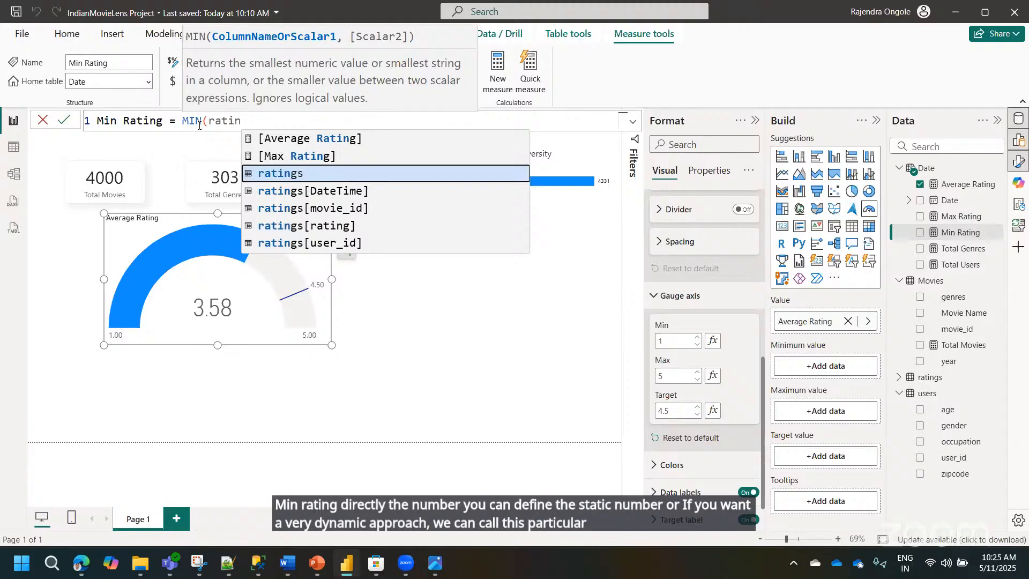
pyautogui.press('Down')
pyautogui.press('Down')
pyautogui.press('Down')
pyautogui.press('Tab')
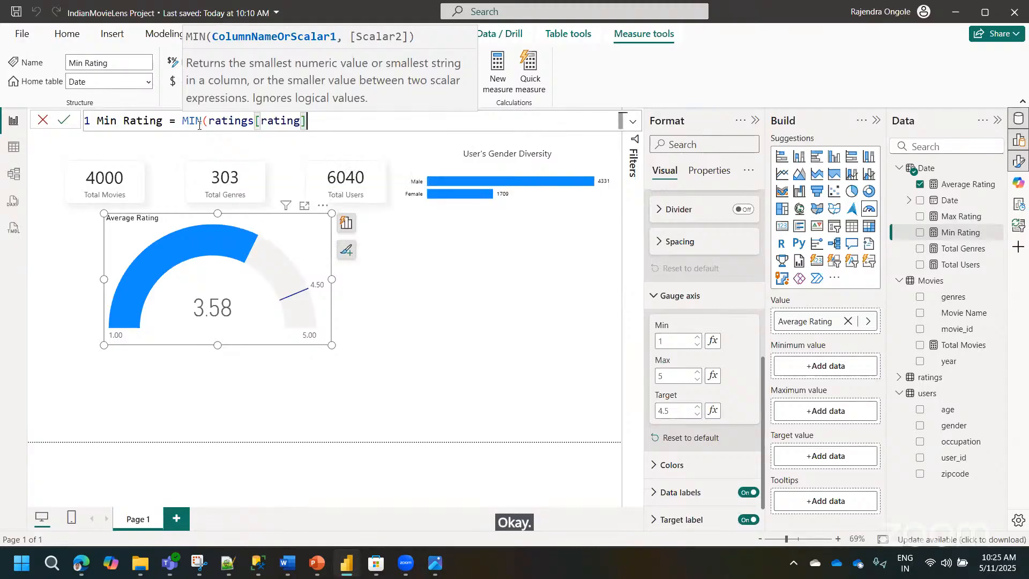
pyautogui.write(')')
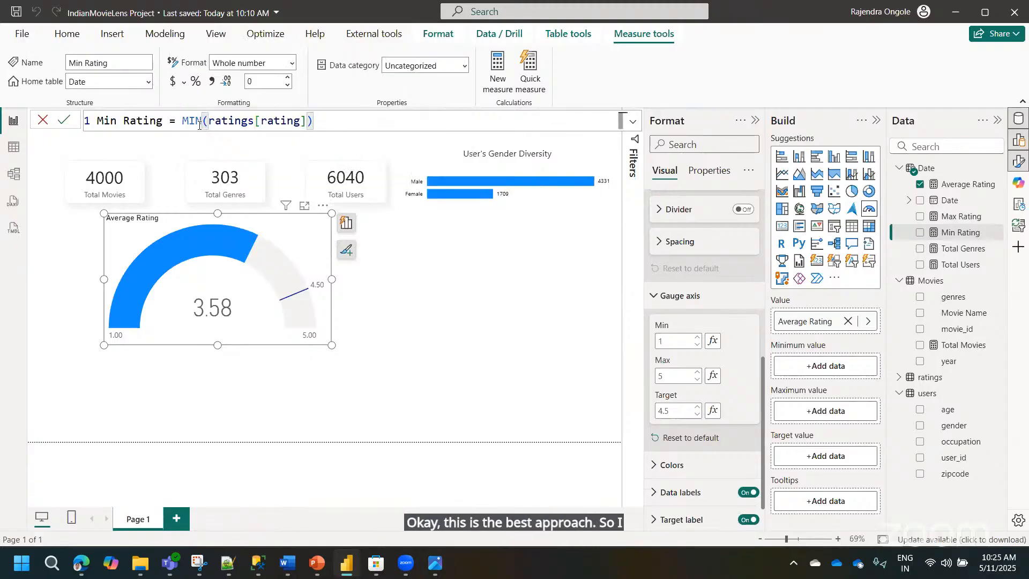
pyautogui.click(71, 119)
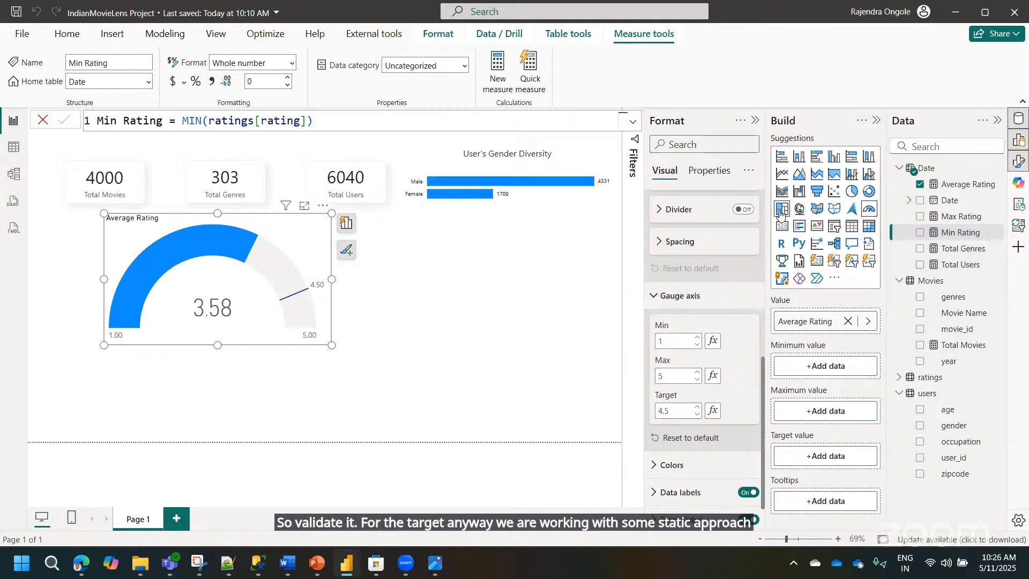
# - Create a new measure defined as Target value = 4.5
pyautogui.click(498, 75)
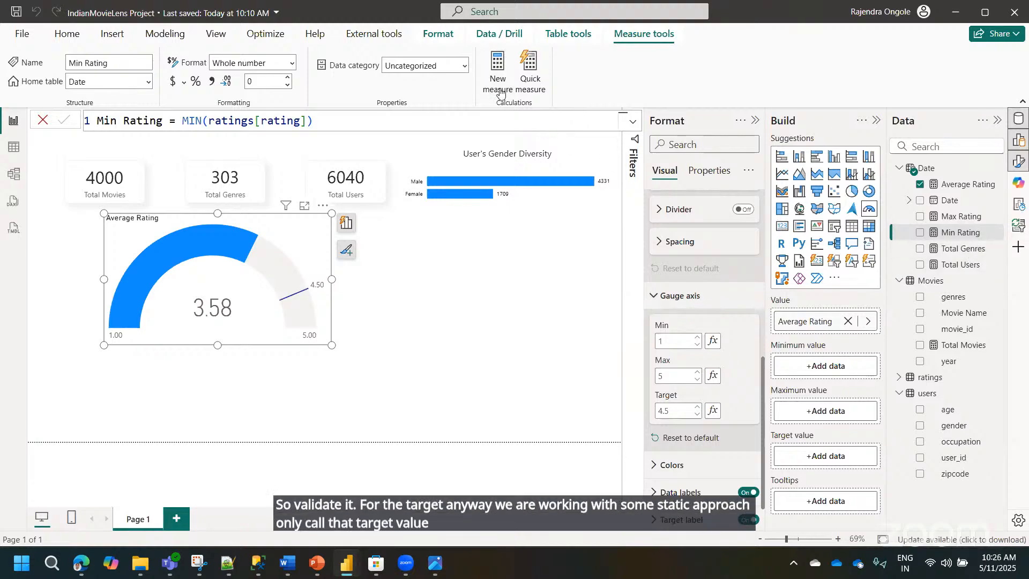
pyautogui.write('Traget')
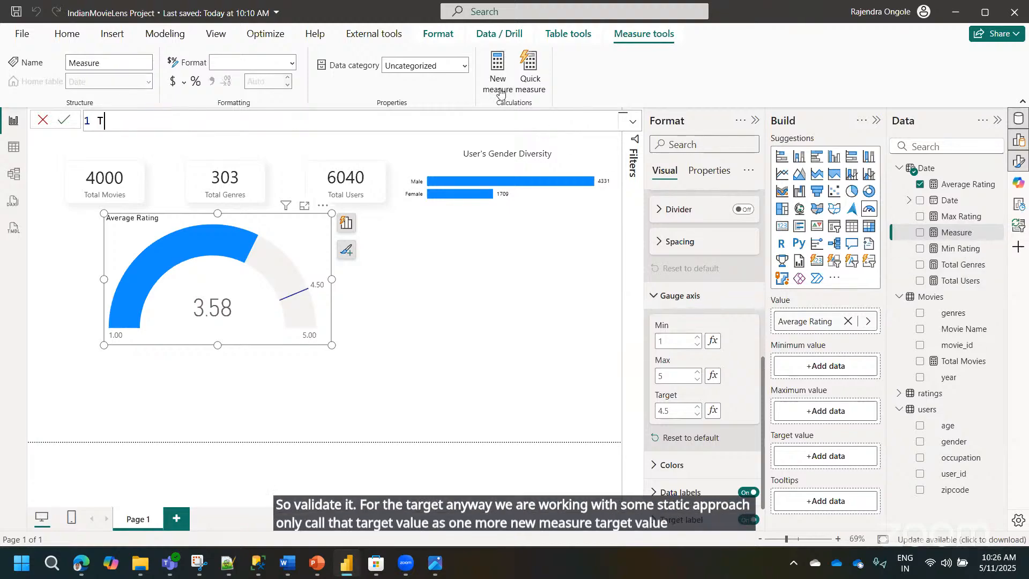
pyautogui.press('BackSpace')
pyautogui.press('BackSpace')
pyautogui.press('BackSpace')
pyautogui.write('ar')
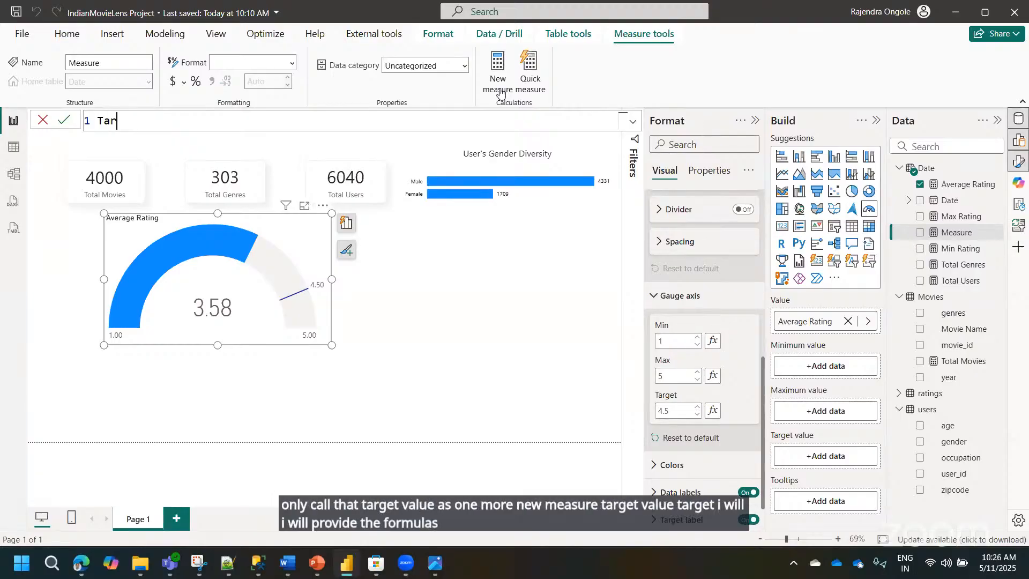
pyautogui.write('get value =')
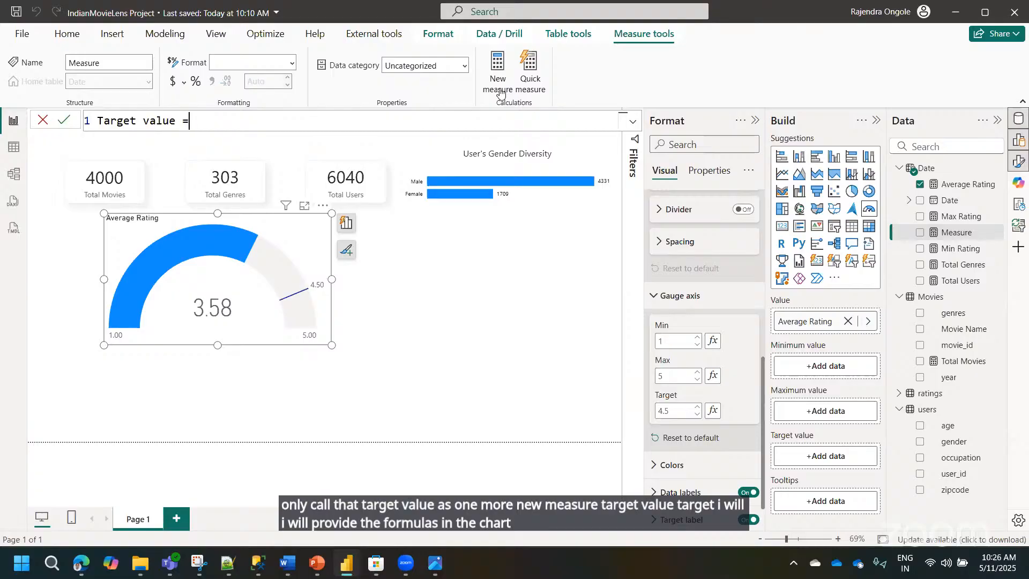
pyautogui.write('4.5')
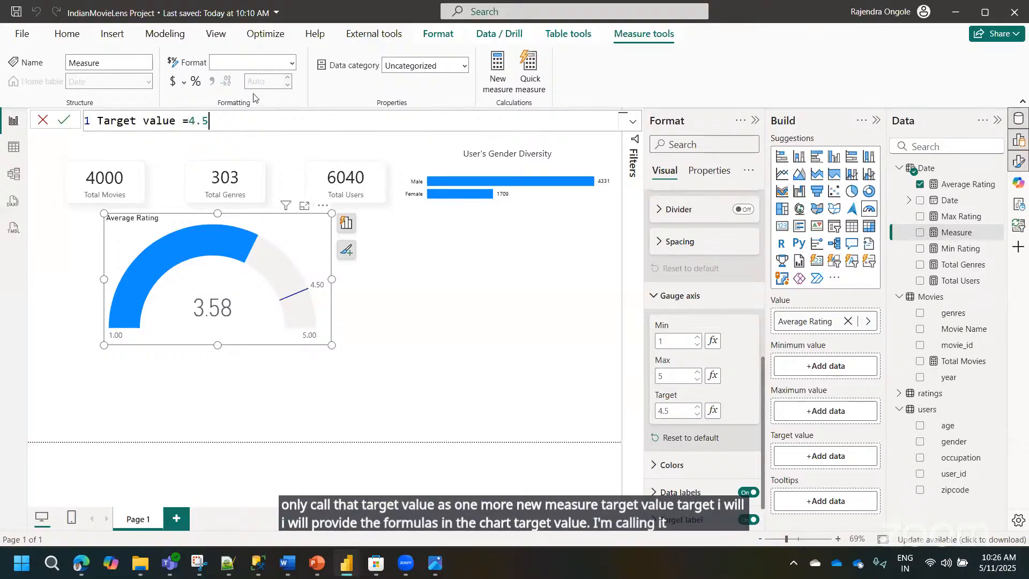
pyautogui.click(64, 120)
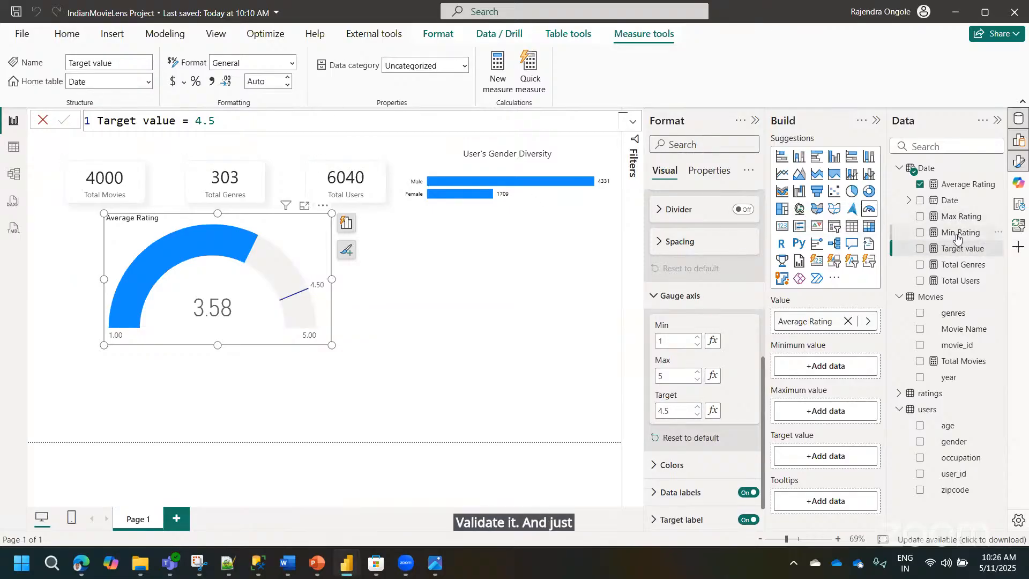
# - Assign Min Rating, Max Rating and Target value as the gauge's minimum, maximum and target values
pyautogui.moveTo(958, 238); pyautogui.dragTo(834, 368)
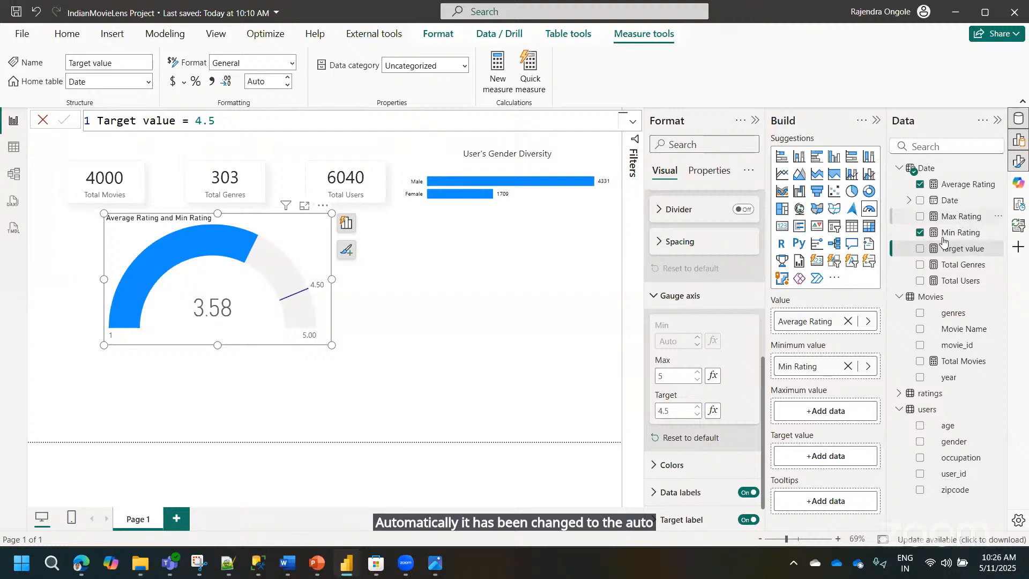
pyautogui.moveTo(959, 216); pyautogui.dragTo(825, 412)
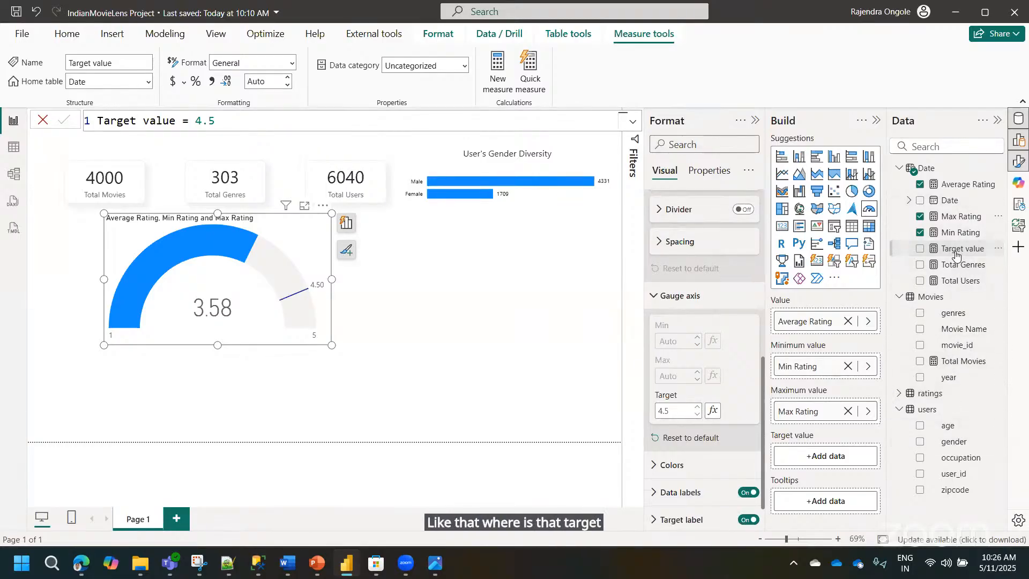
pyautogui.moveTo(958, 252); pyautogui.dragTo(809, 465)
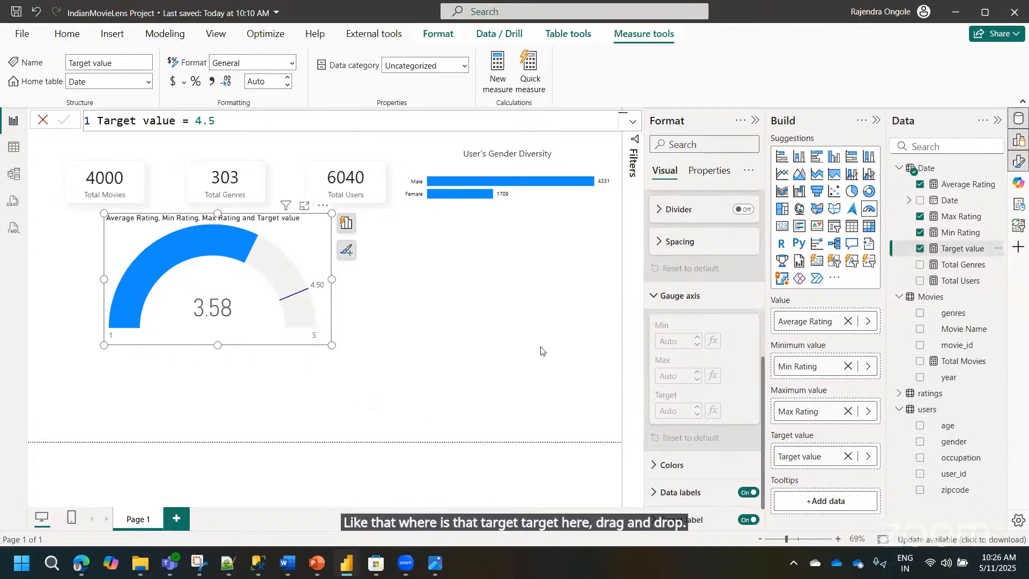
# - Select the whole Max Rating formula and the whole Min Rating formula for reference
pyautogui.click(905, 217)
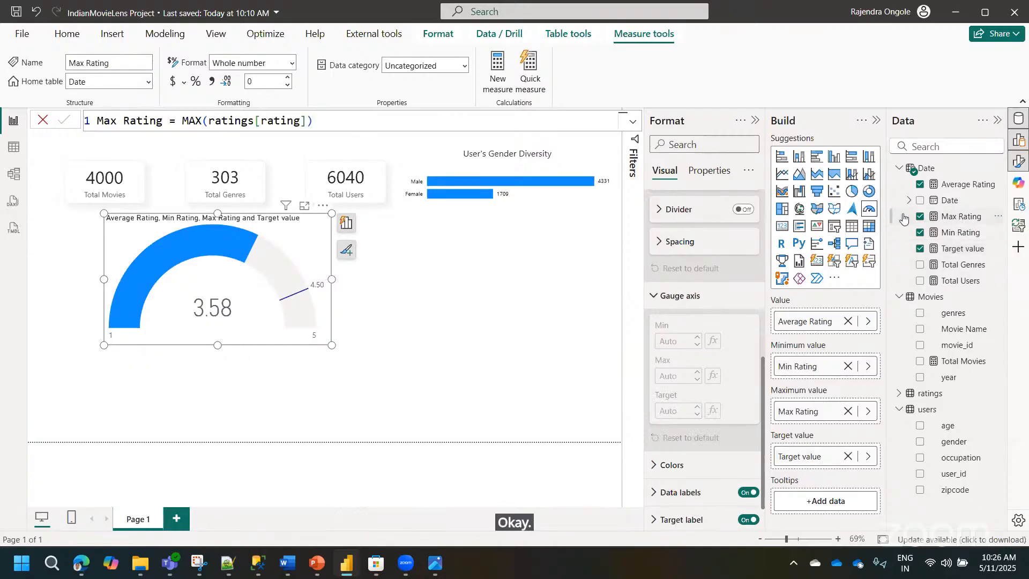
pyautogui.click(317, 125)
pyautogui.hotkey('ctrl', 'a')
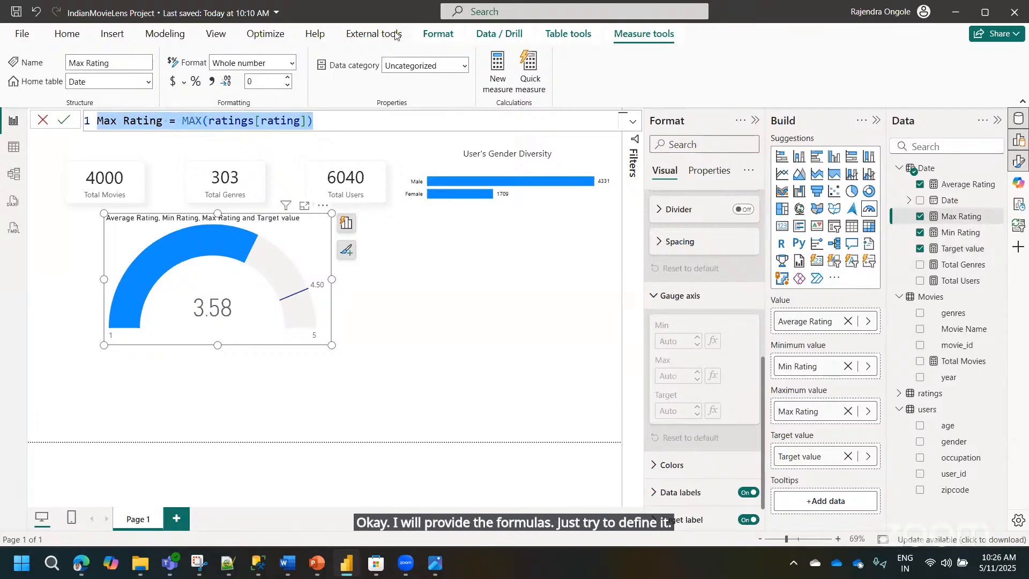
pyautogui.click(857, 354)
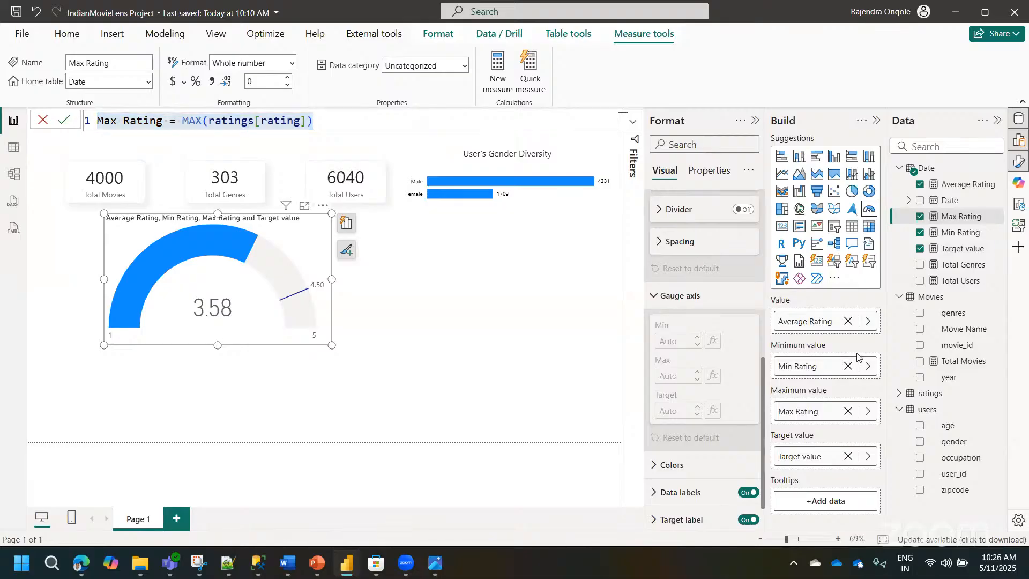
pyautogui.click(960, 232)
pyautogui.click(353, 128)
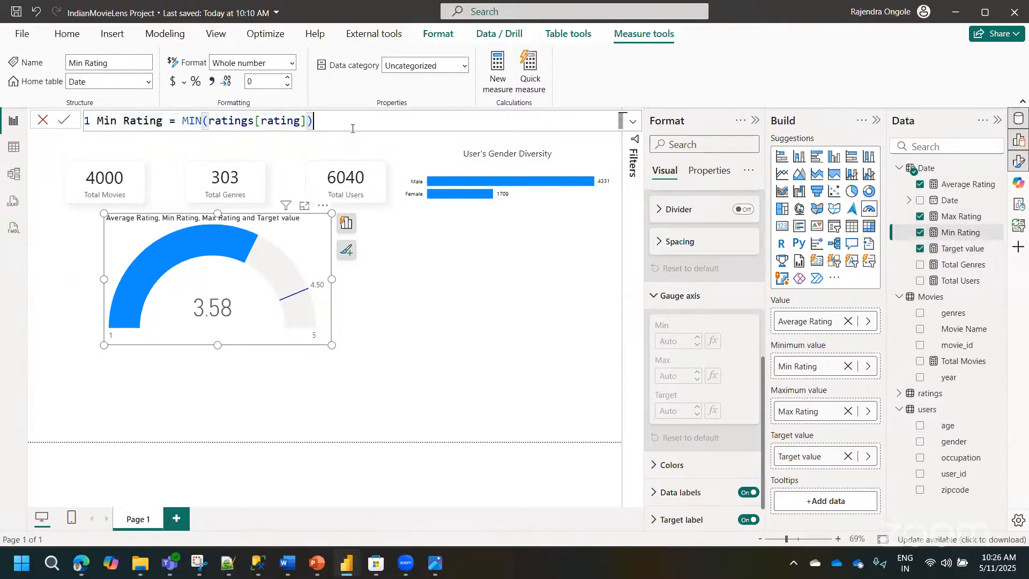
pyautogui.hotkey('ctrl', 'a')
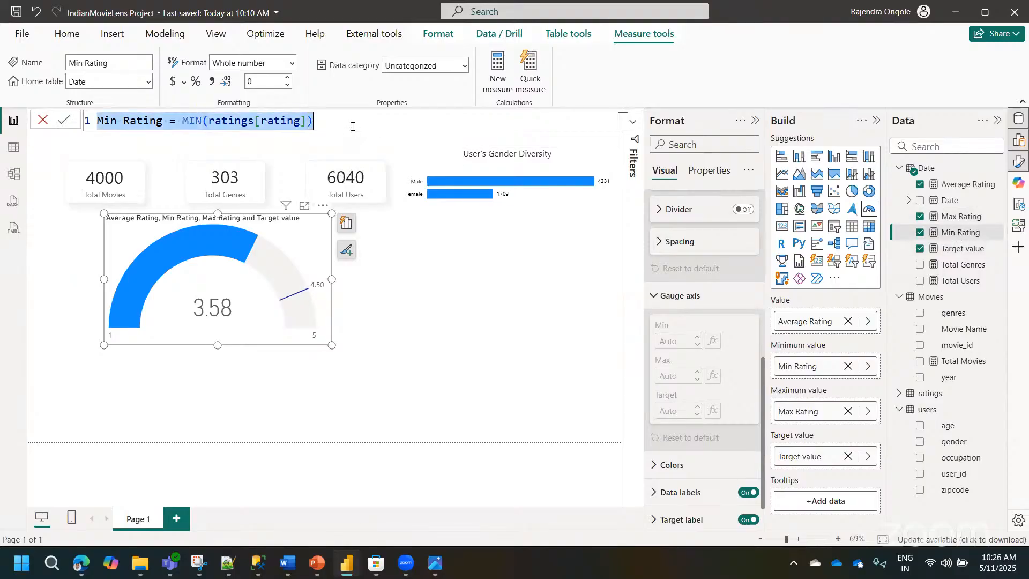
pyautogui.click(537, 32)
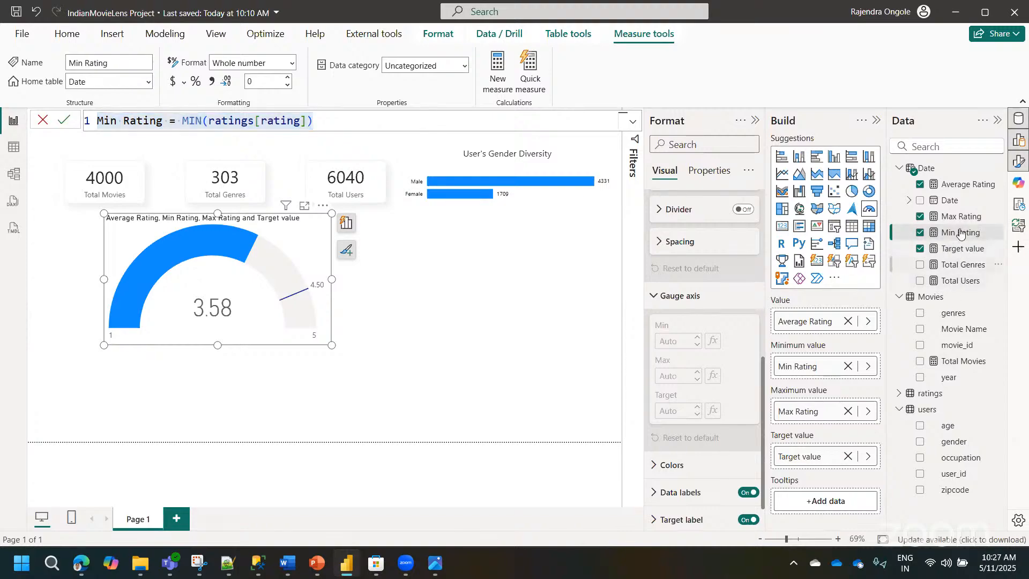
# - Select the Target value formula and its number for reference, and return to the empty report canvas
pyautogui.click(962, 248)
pyautogui.hotkey('ctrl', 'a')
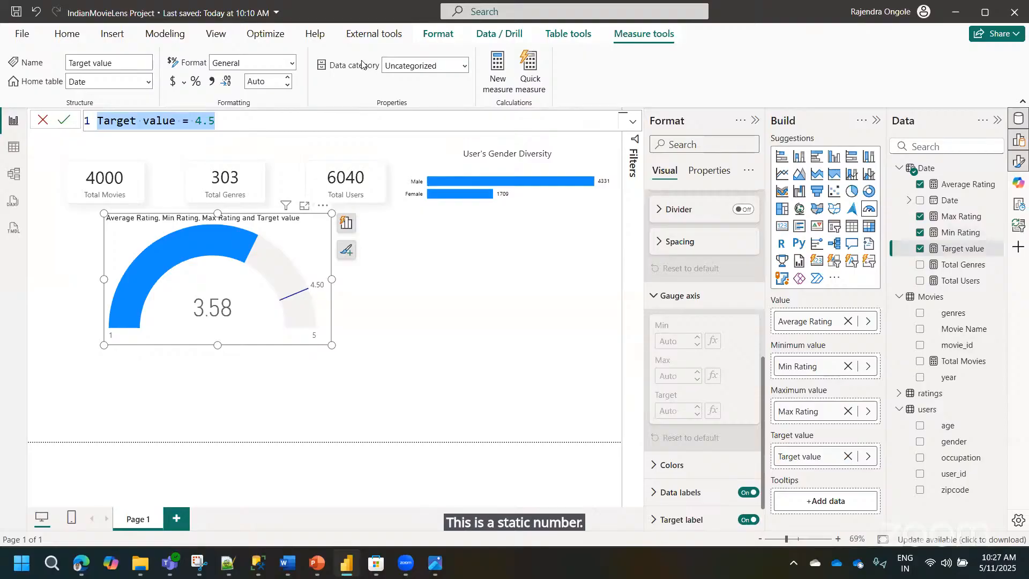
pyautogui.click(752, 352)
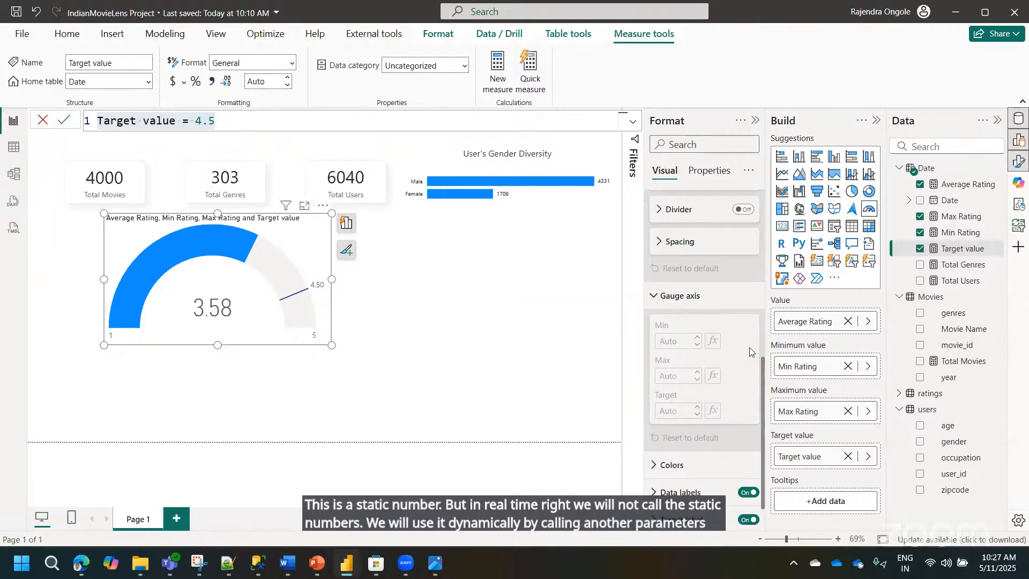
pyautogui.doubleClick(201, 122)
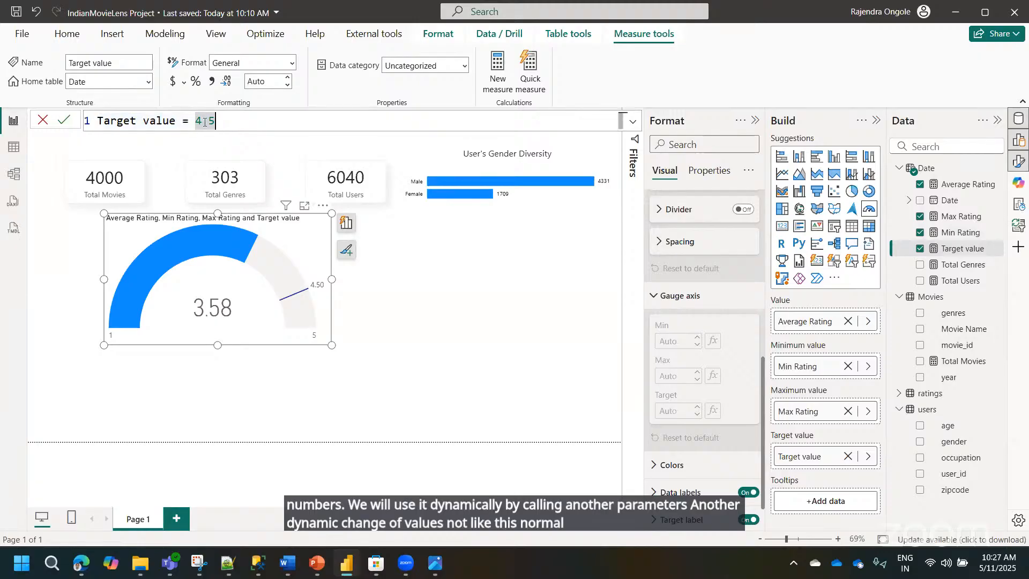
pyautogui.click(426, 293)
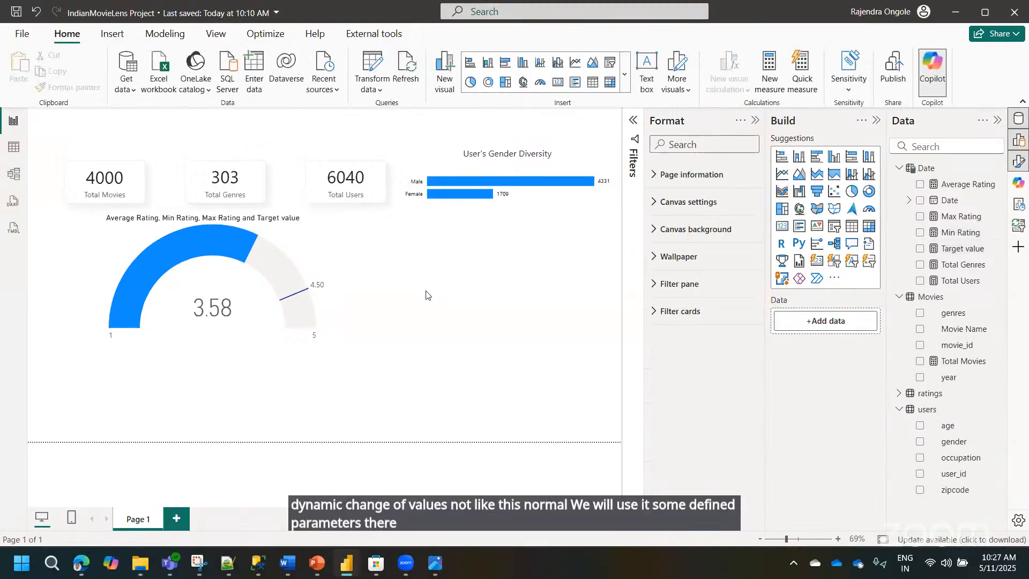
# - Replace the gauge's title with Average Rating
pyautogui.click(321, 266)
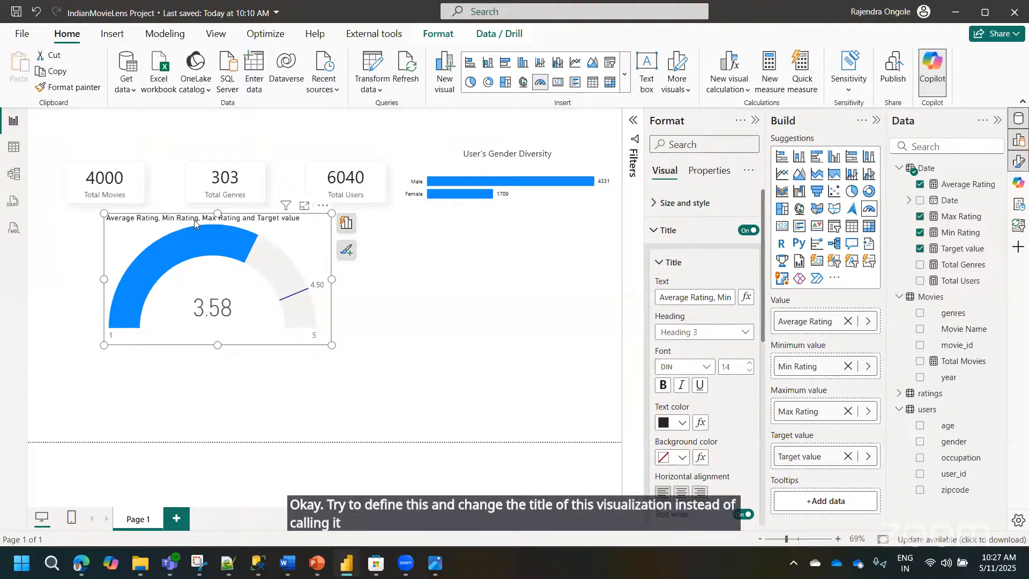
pyautogui.click(265, 220)
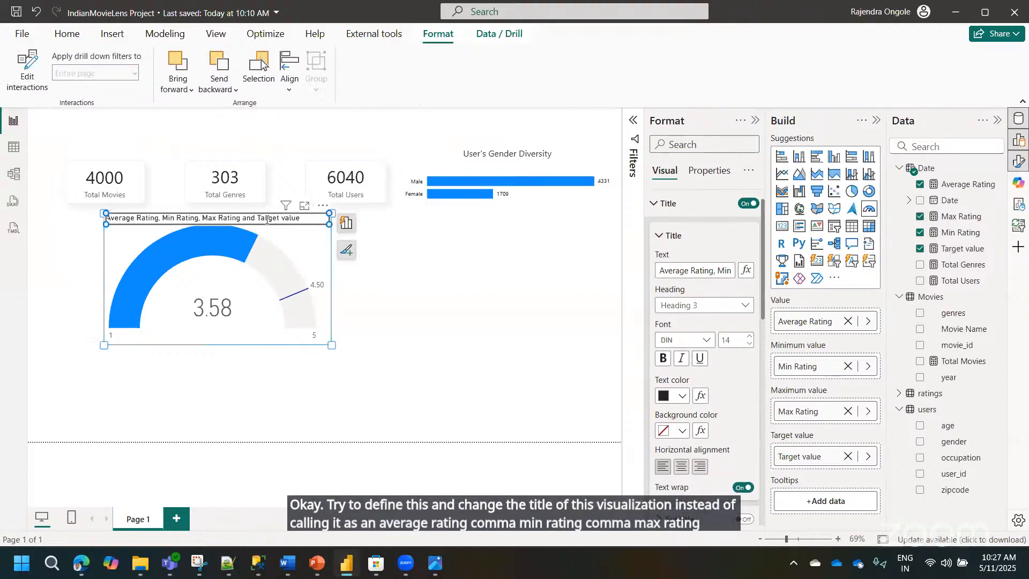
pyautogui.doubleClick(267, 220)
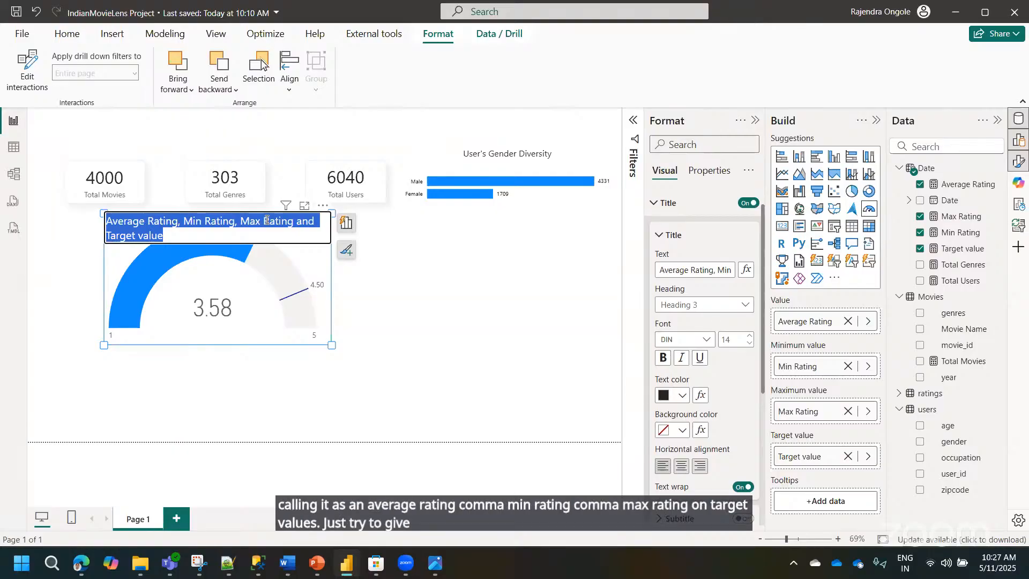
pyautogui.write('Aver')
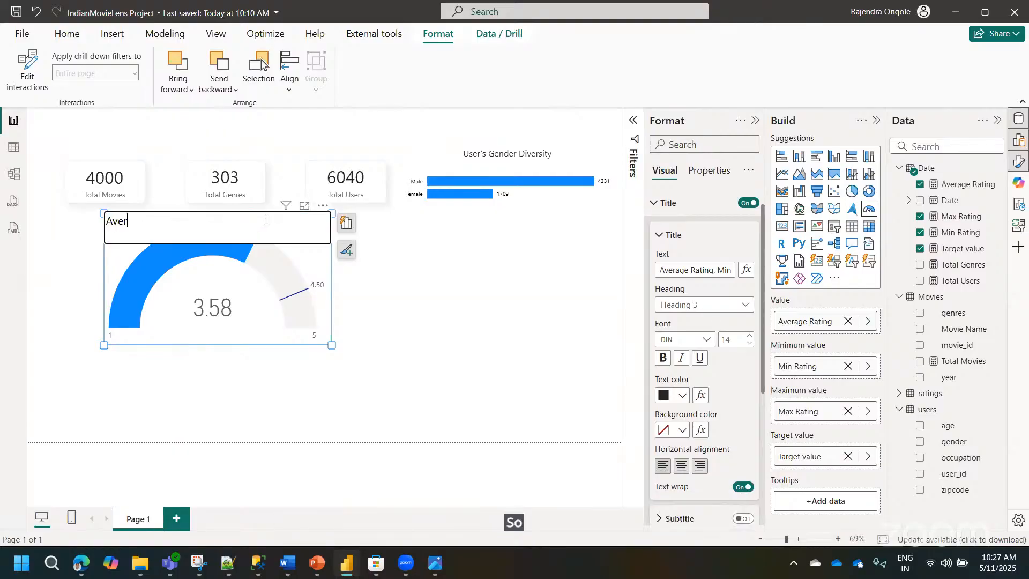
pyautogui.write('age Rating')
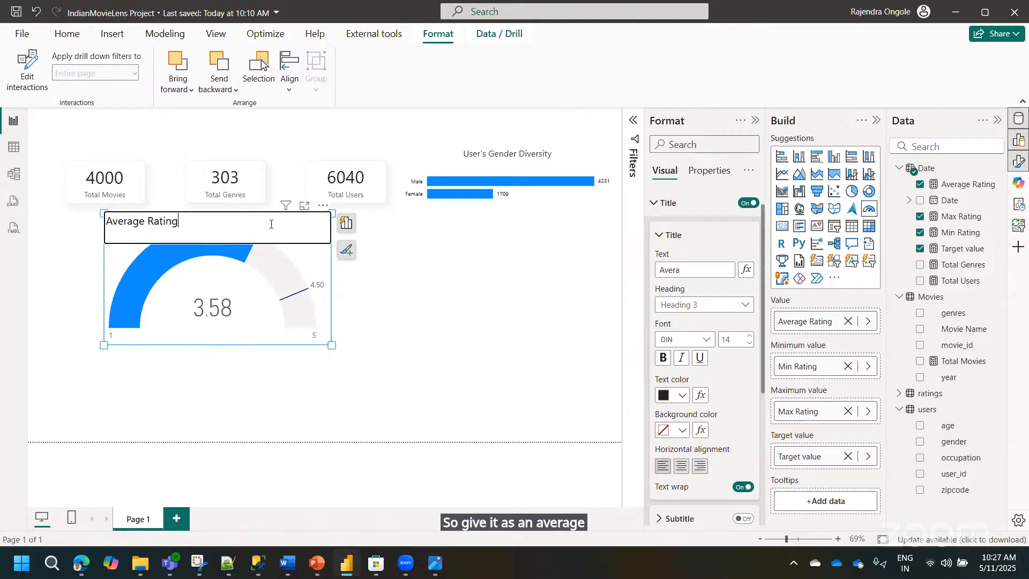
pyautogui.click(307, 257)
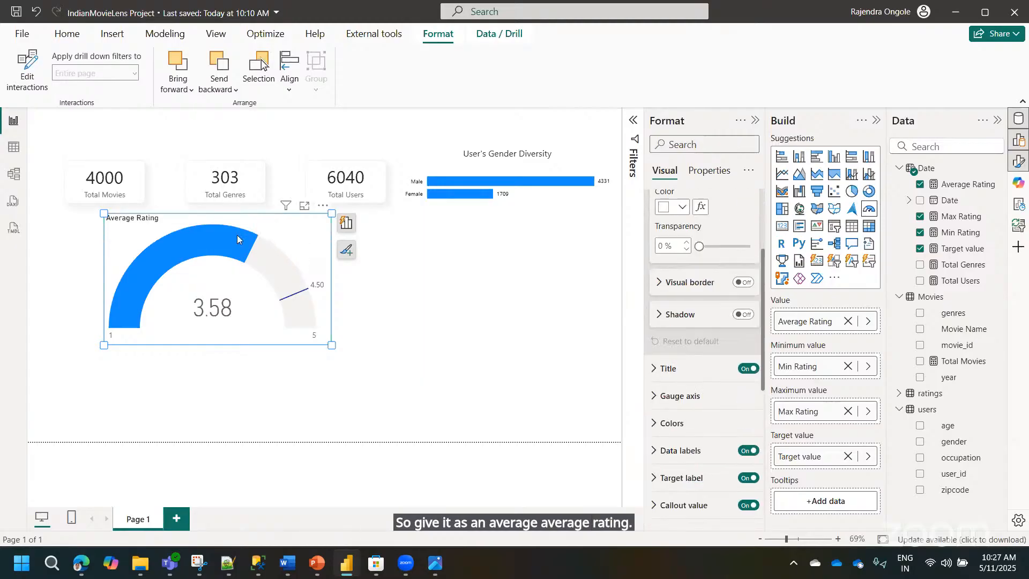
# - Set the gauge title's font to Segoe UI and center it, matching the title of the User's Gender Diversity chart
pyautogui.click(200, 217)
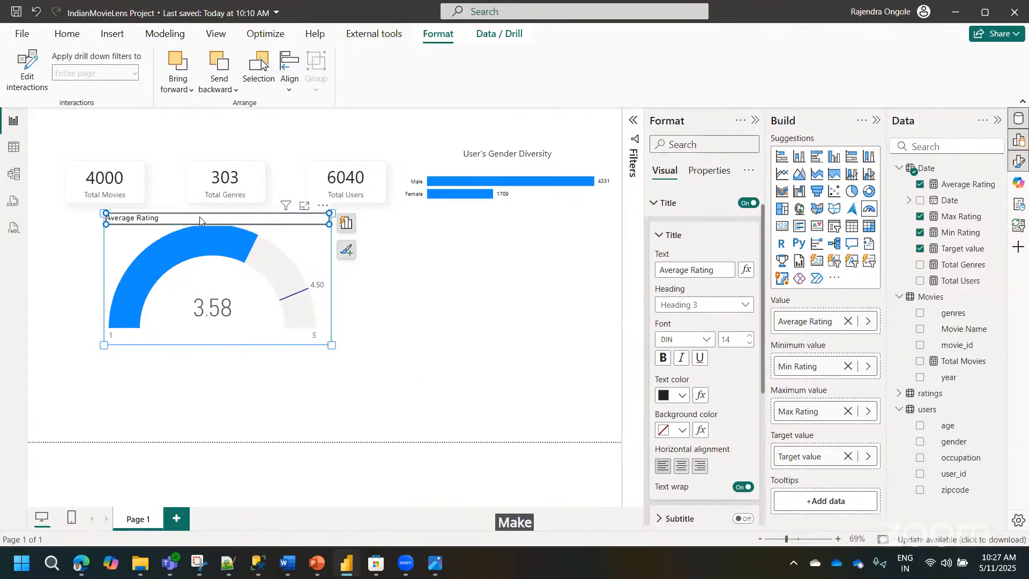
pyautogui.click(709, 341)
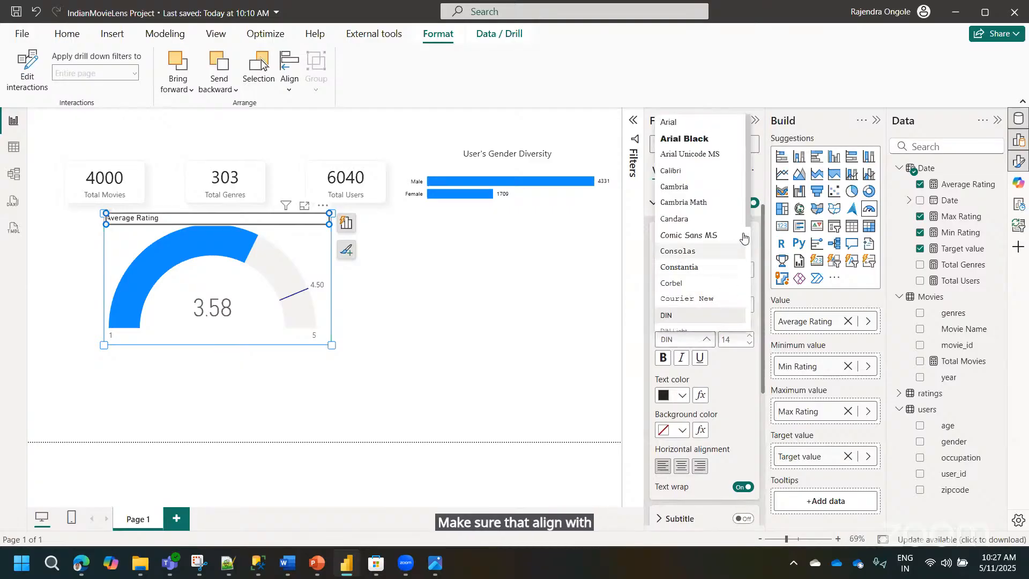
pyautogui.scroll(-3, 748, 263)
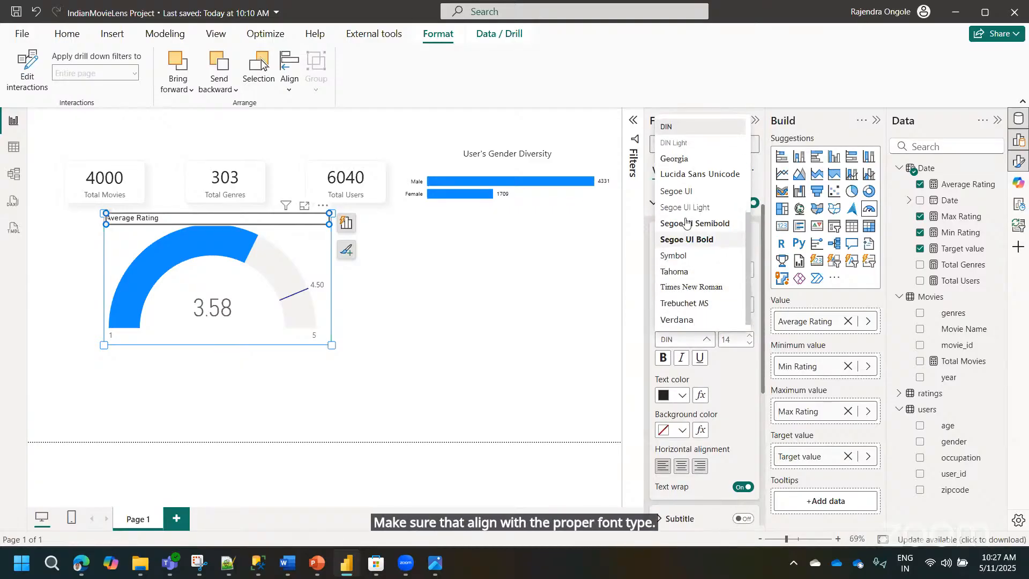
pyautogui.click(685, 200)
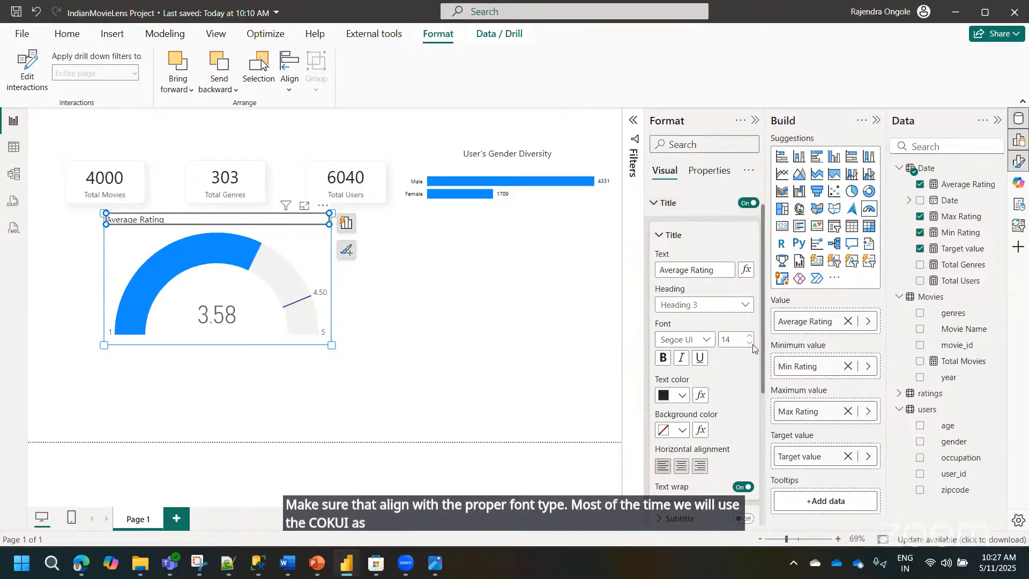
pyautogui.click(681, 468)
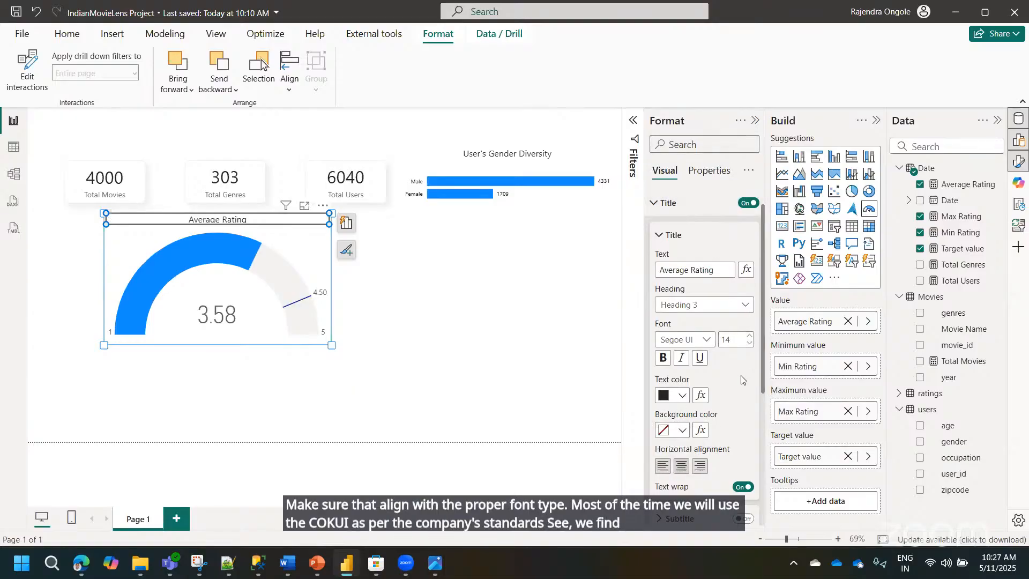
pyautogui.click(509, 165)
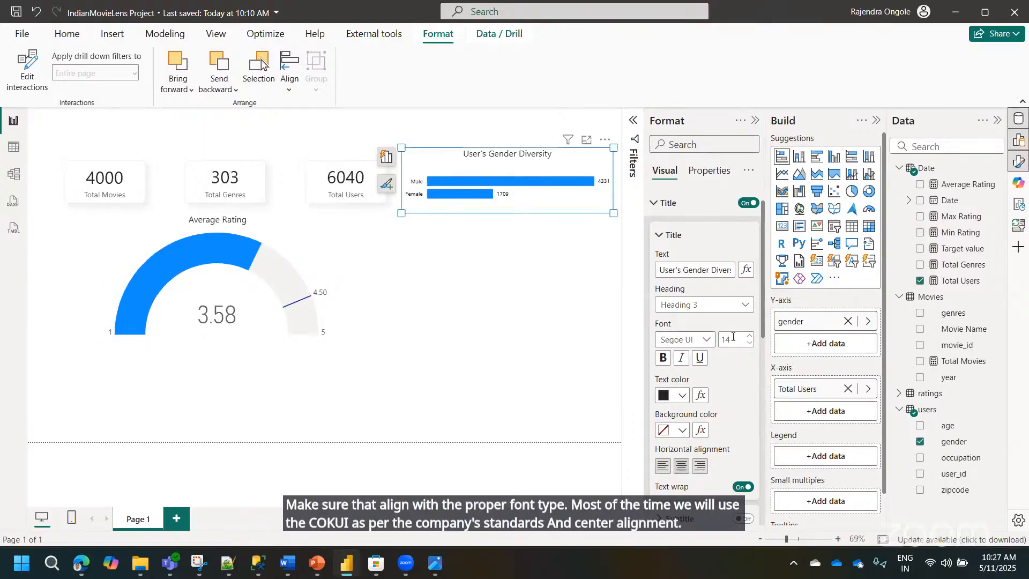
pyautogui.click(265, 250)
pyautogui.click(211, 245)
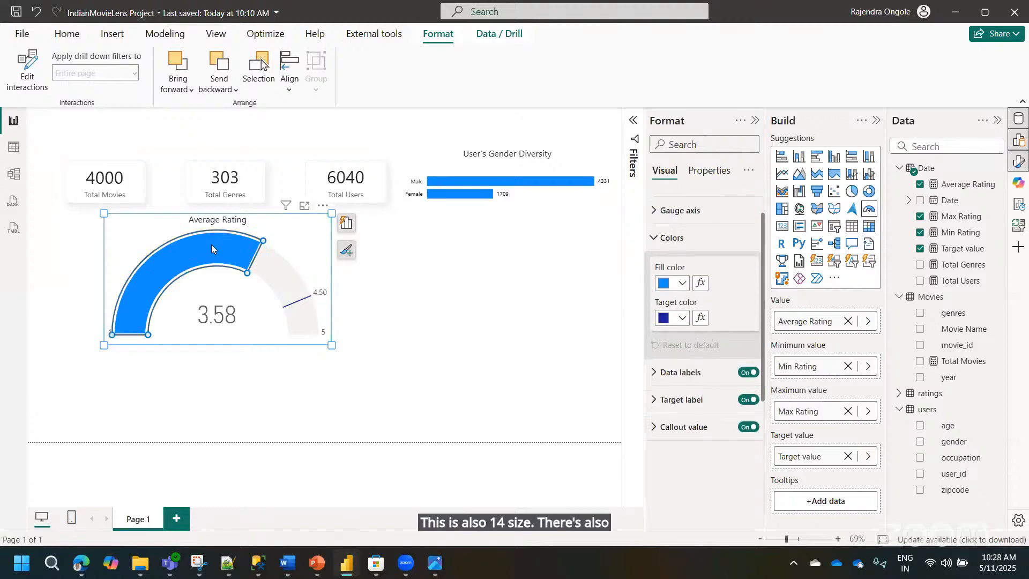
pyautogui.click(403, 300)
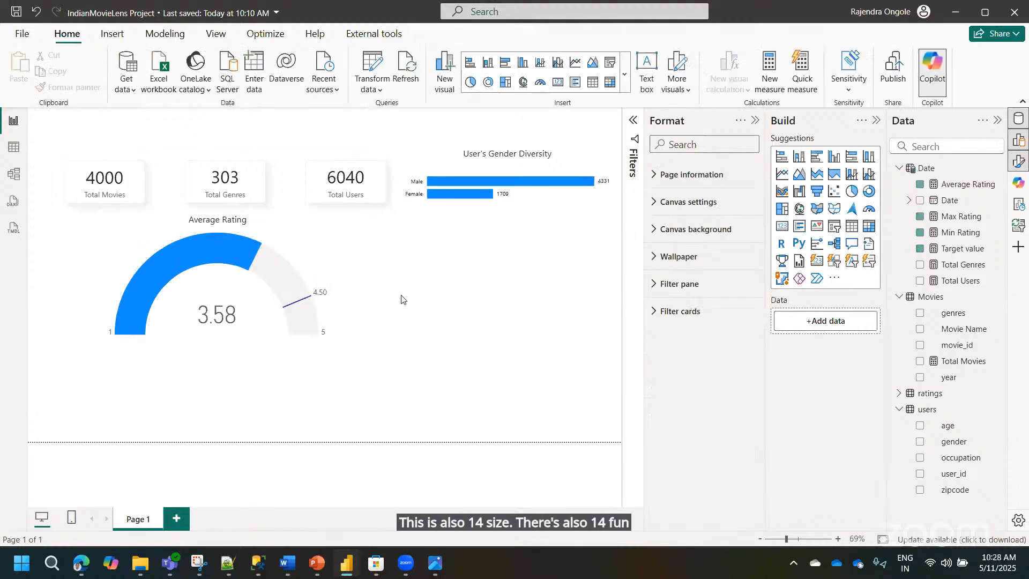
# - Widen the gauge slightly and shift the Total Movies and Total Genres cards right, aligning Total Movies with the gauge's left edge
pyautogui.click(317, 265)
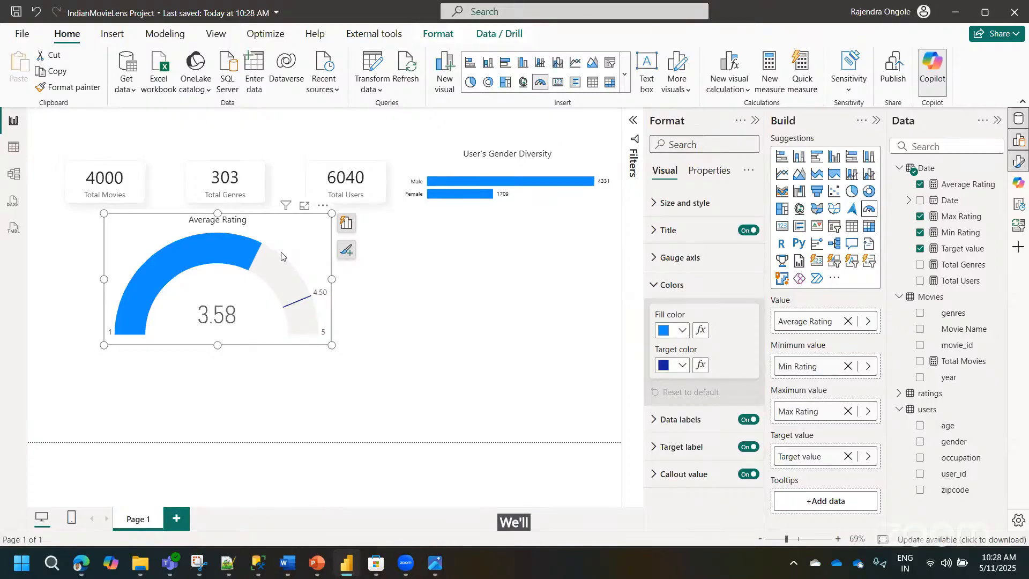
pyautogui.moveTo(332, 346)
pyautogui.mouseDown()
pyautogui.moveTo(334, 321)
pyautogui.moveTo(350, 349)
pyautogui.mouseUp()
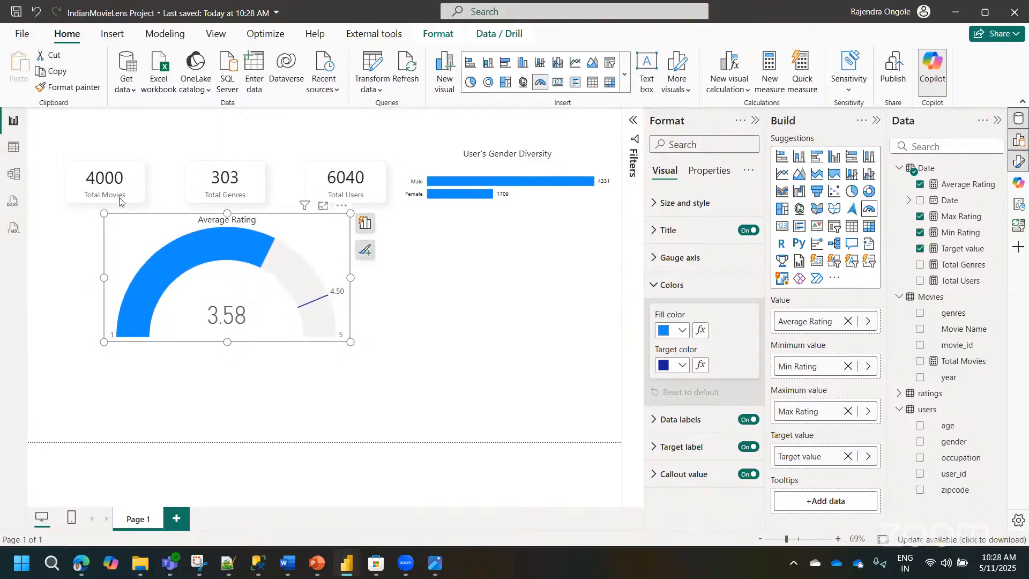
pyautogui.moveTo(123, 186); pyautogui.dragTo(157, 186)
pyautogui.moveTo(236, 188); pyautogui.dragTo(260, 189)
pyautogui.moveTo(135, 183); pyautogui.dragTo(132, 184)
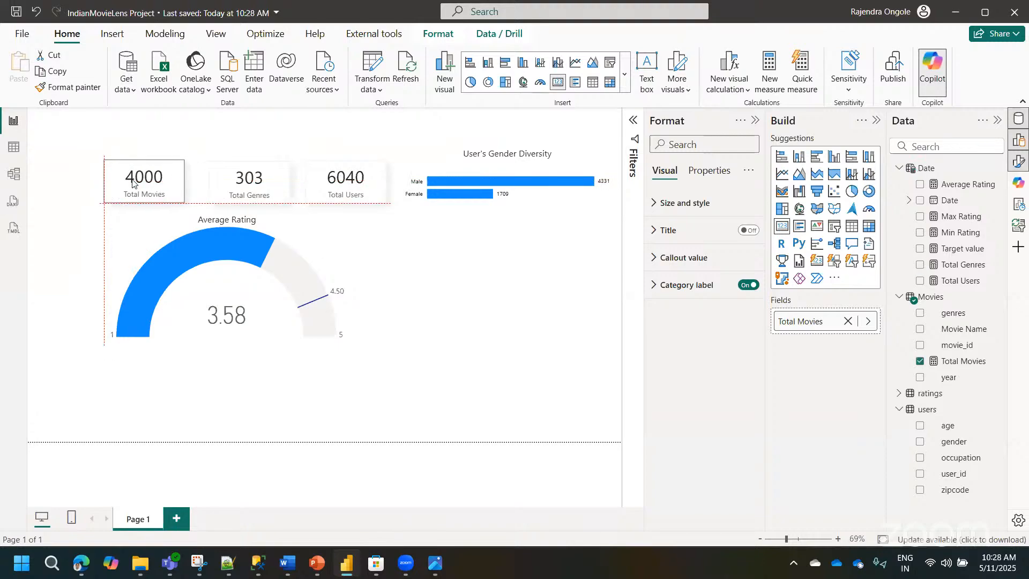
# - Distribute the Total Movies, Total Genres and Total Users cards horizontally
pyautogui.click(250, 179)
pyautogui.keyDown('ctrl'); pyautogui.click(346, 179); pyautogui.keyUp('ctrl')
pyautogui.keyDown('ctrl'); pyautogui.click(160, 185); pyautogui.keyUp('ctrl')
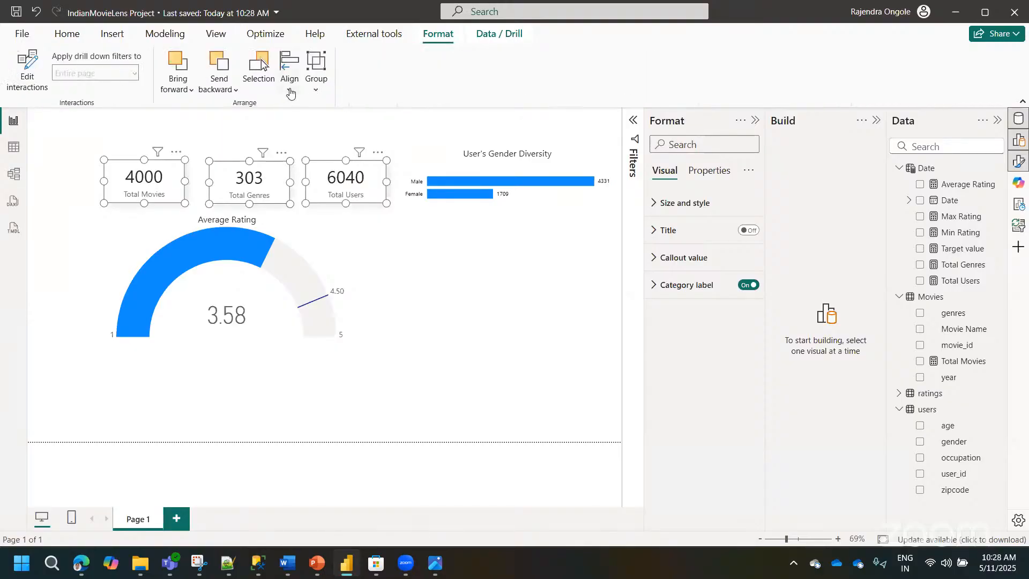
pyautogui.click(289, 85)
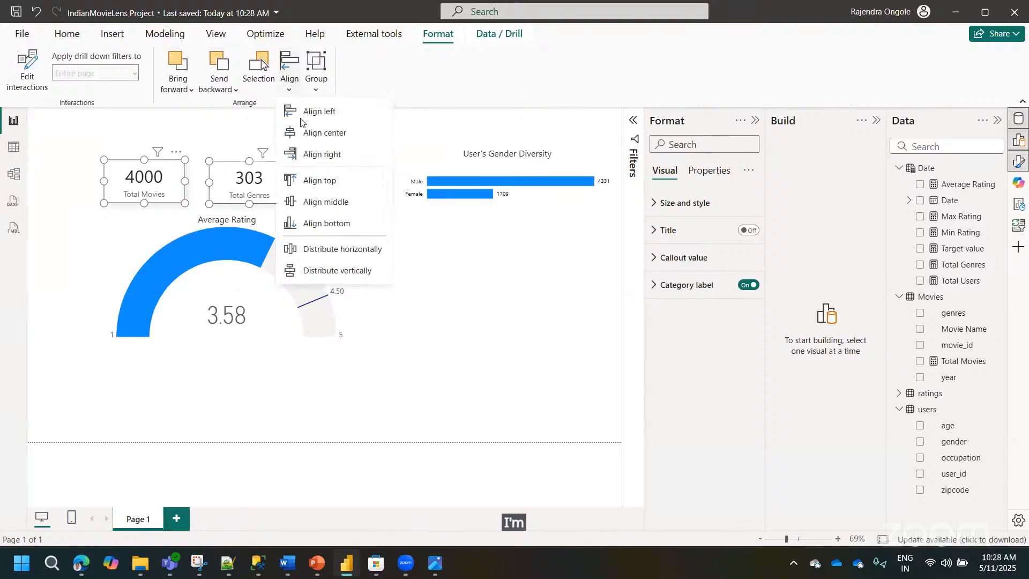
pyautogui.click(314, 249)
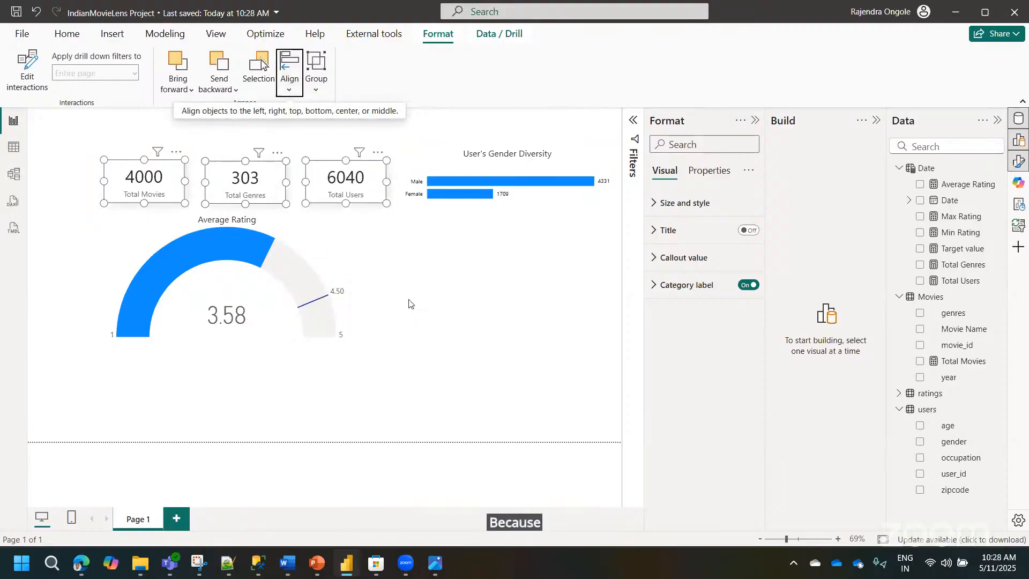
# - Widen the Average Rating gauge until its right edge lines up with the Total Users card, and keep the gauge selected
pyautogui.click(410, 304)
pyautogui.click(325, 258)
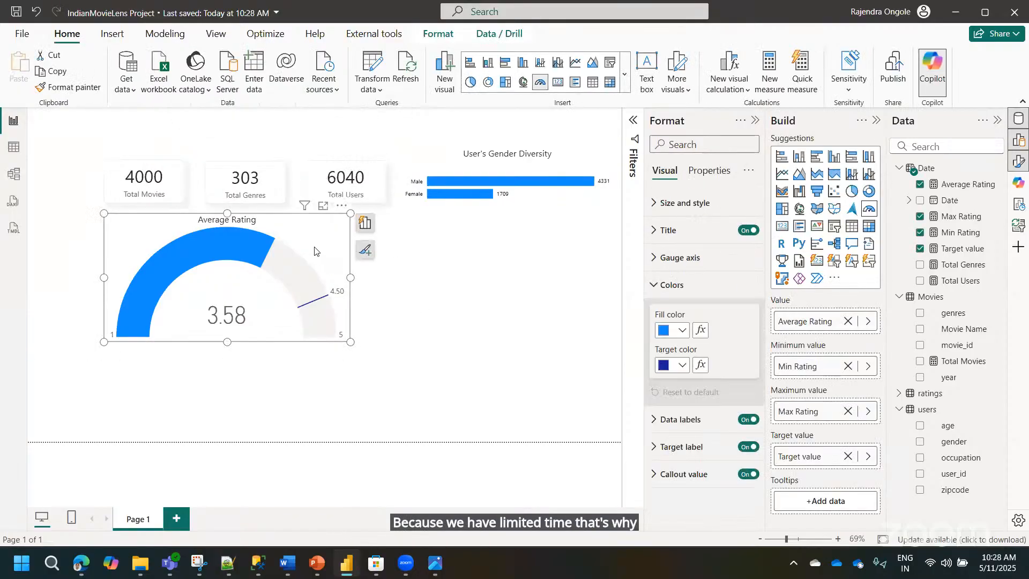
pyautogui.click(364, 381)
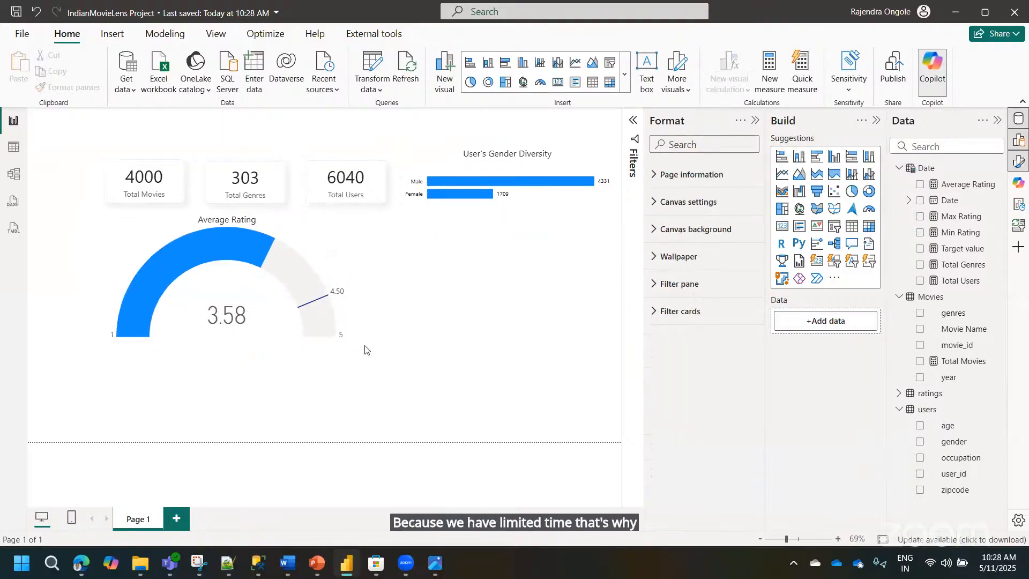
pyautogui.click(323, 255)
pyautogui.moveTo(351, 344); pyautogui.dragTo(386, 348)
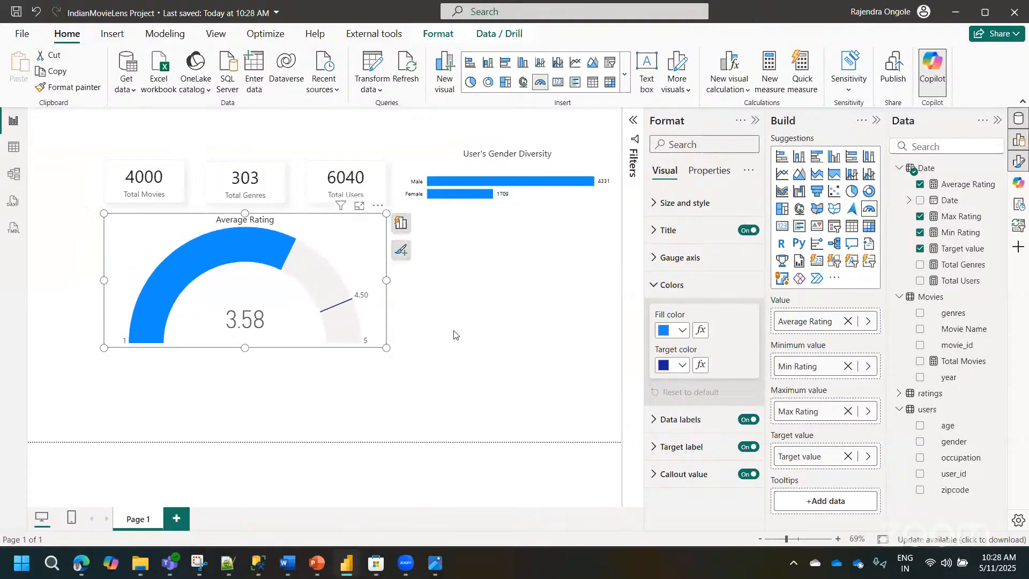
pyautogui.click(453, 338)
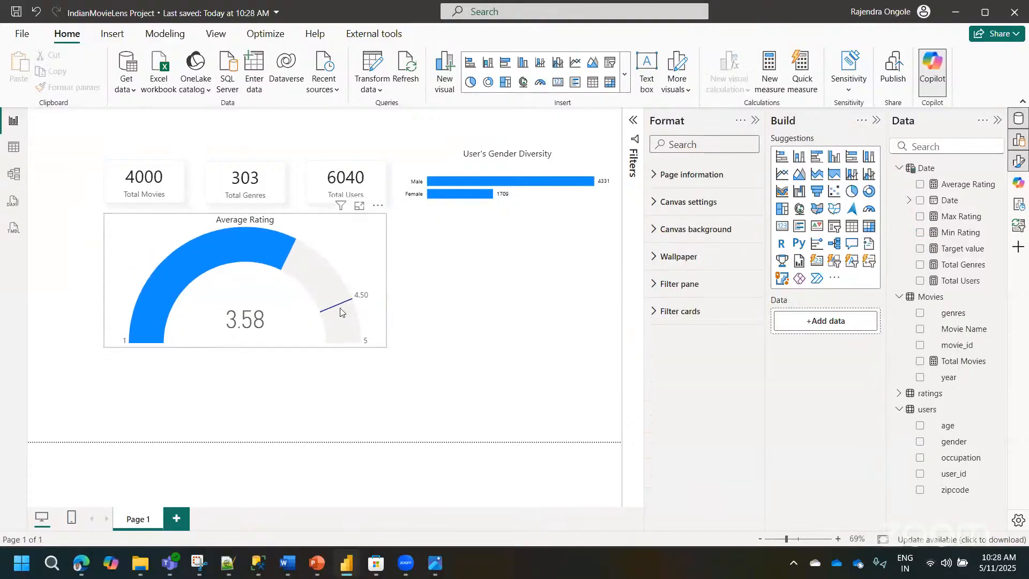
pyautogui.click(369, 265)
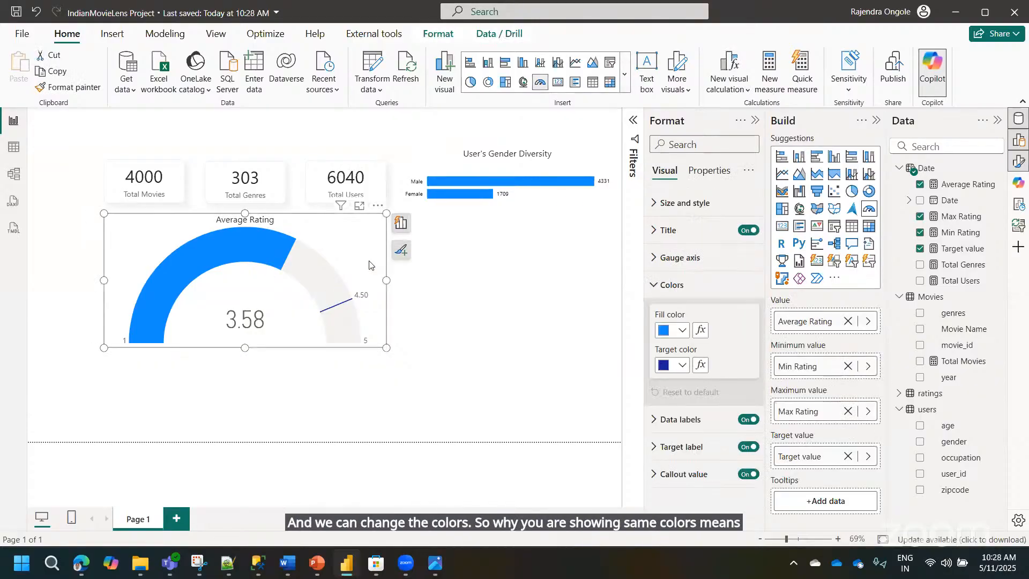
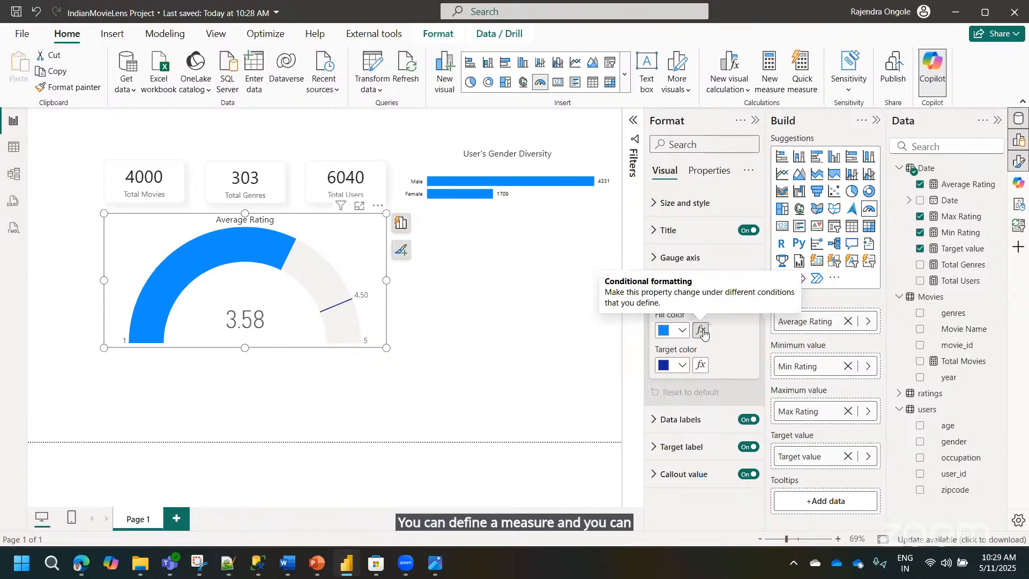
# - Switch to the Edge browser and search the web for hex code color in a new tab
pyautogui.click(83, 566)
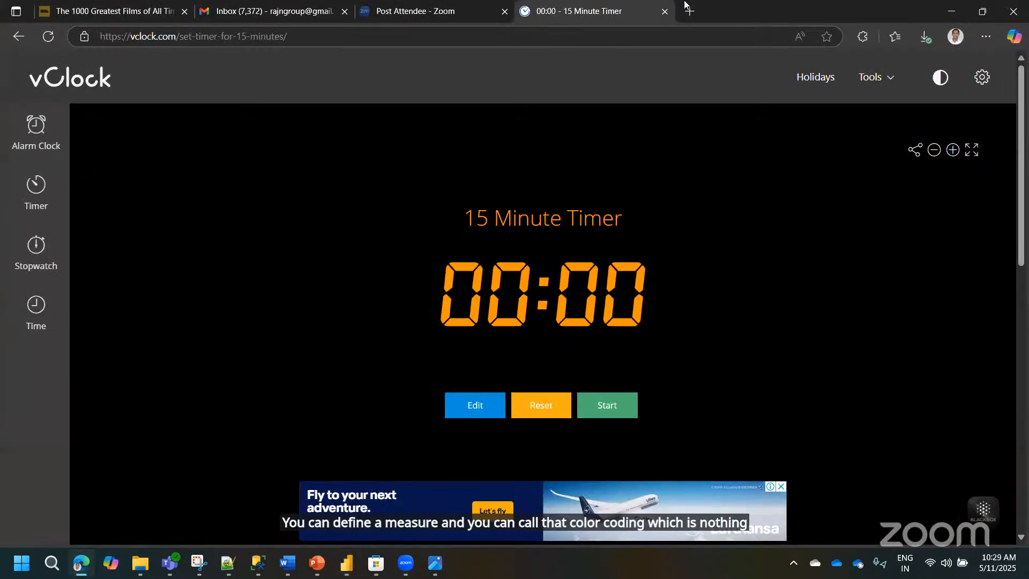
pyautogui.click(688, 10)
pyautogui.write('he')
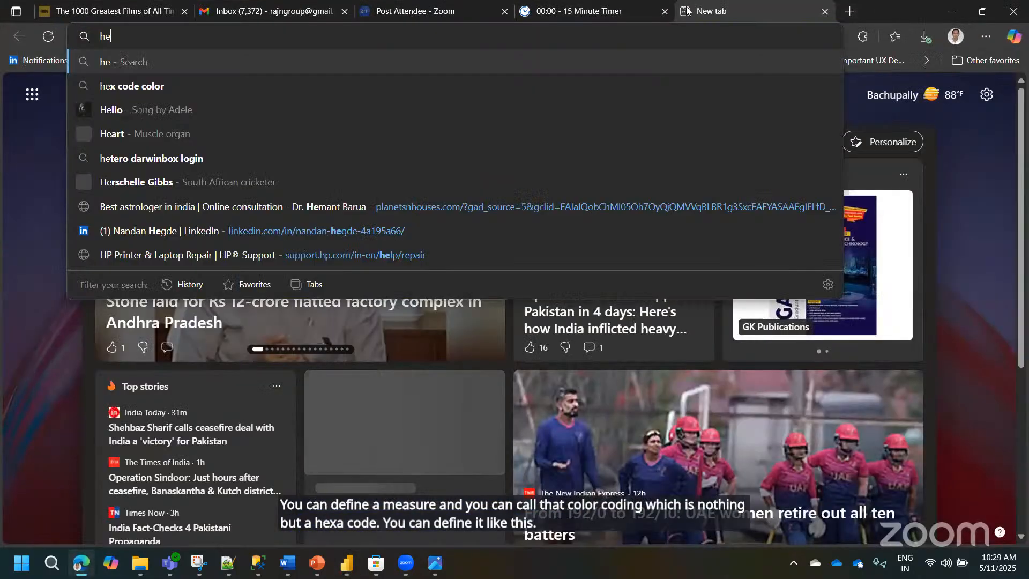
pyautogui.write('x')
pyautogui.press('Return')
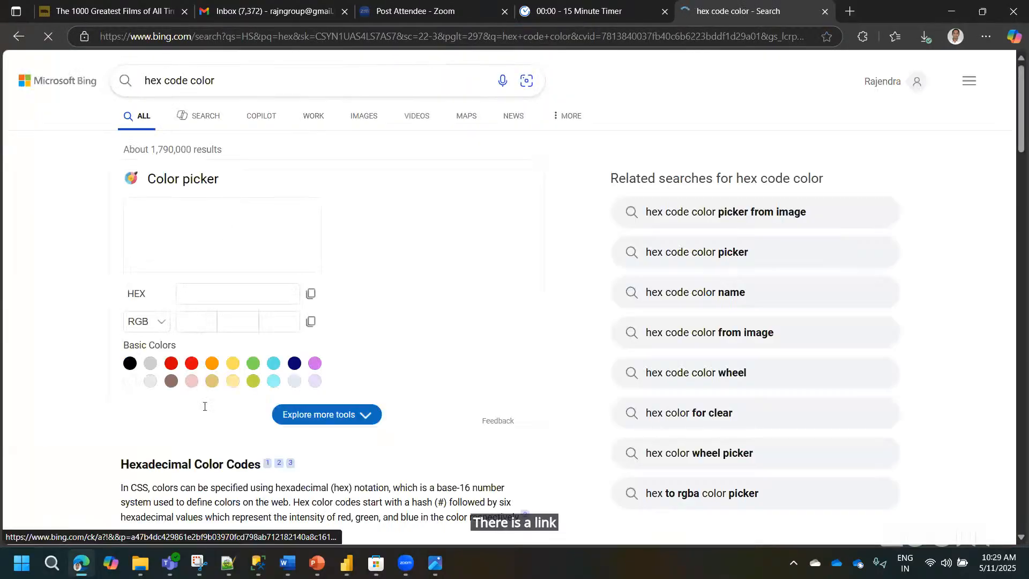
# - Find the Color Hex Color Codes result from color-hex.com and open it
pyautogui.scroll(-5, 1026, 159)
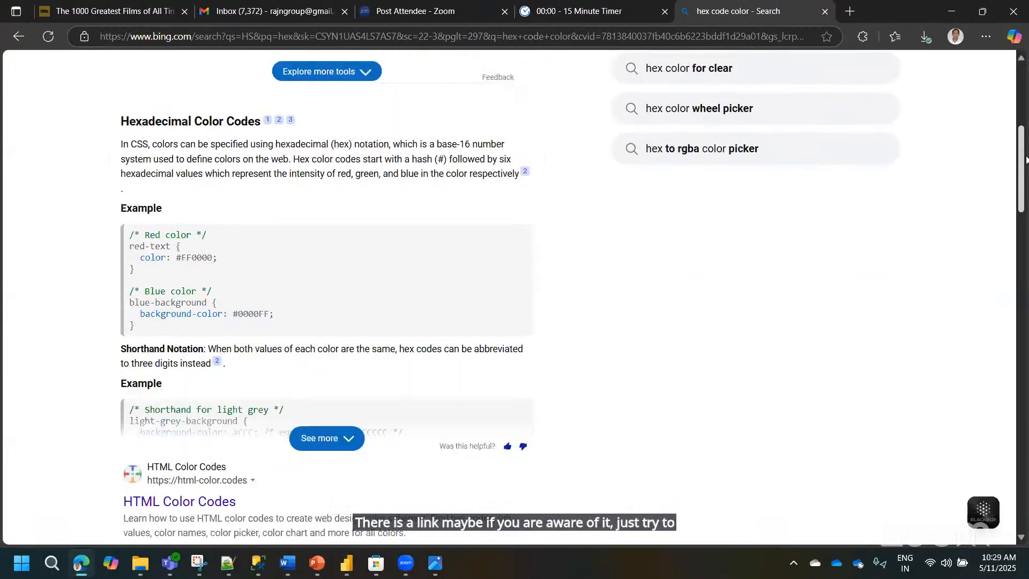
pyautogui.moveTo(1026, 159); pyautogui.dragTo(1026, 236)
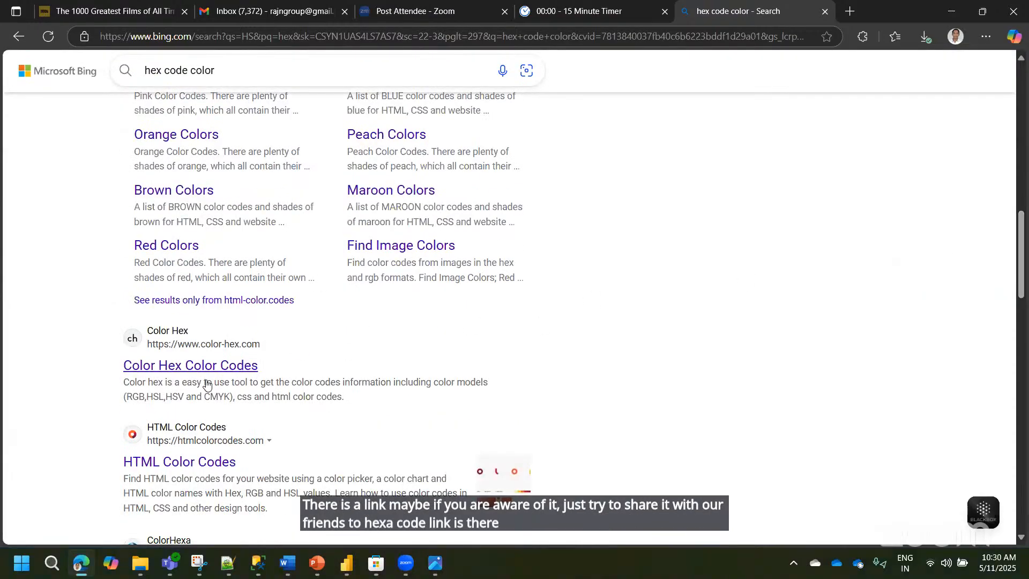
pyautogui.click(192, 369)
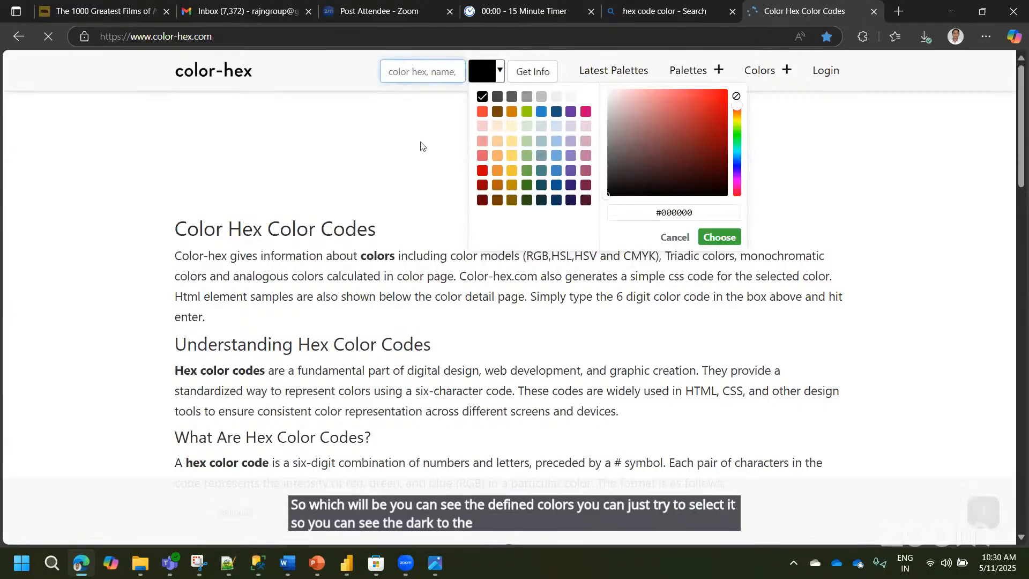
# - Pick the orange swatch #f6b26b in the color picker and examine the hex codes under Users Latest Favorite Colors
pyautogui.click(497, 155)
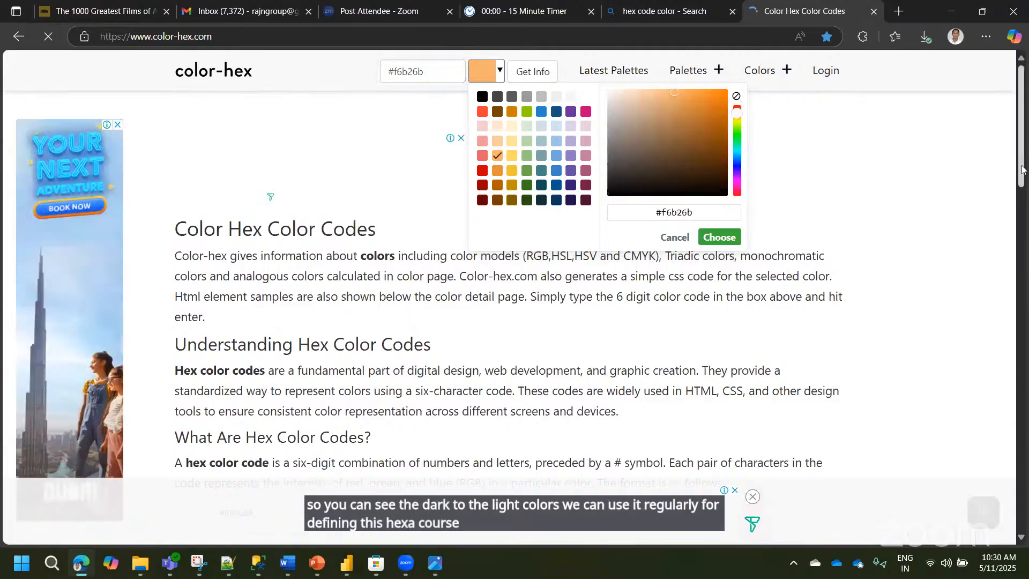
pyautogui.scroll(-8, 1016, 193)
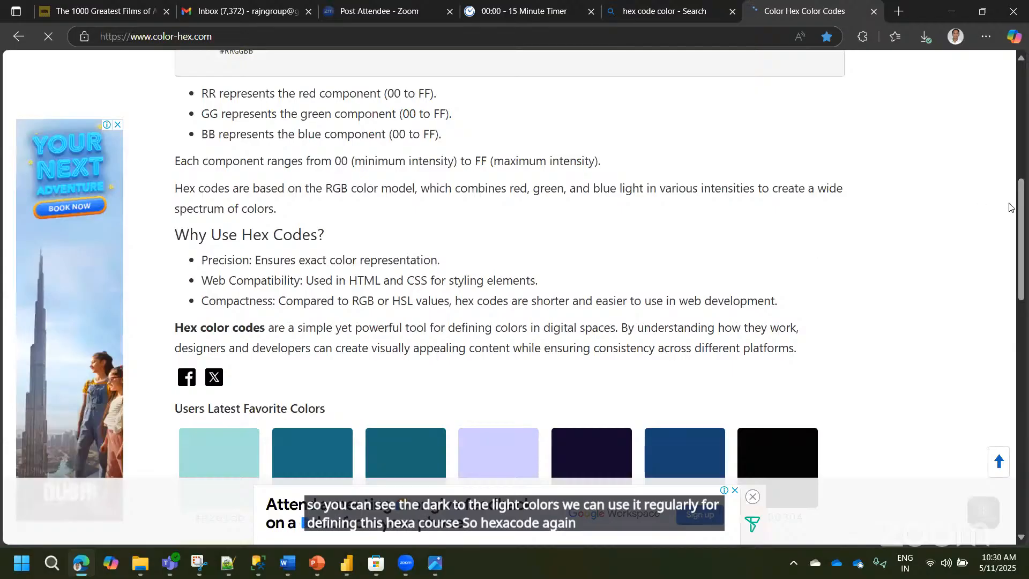
pyautogui.scroll(-3, 1022, 266)
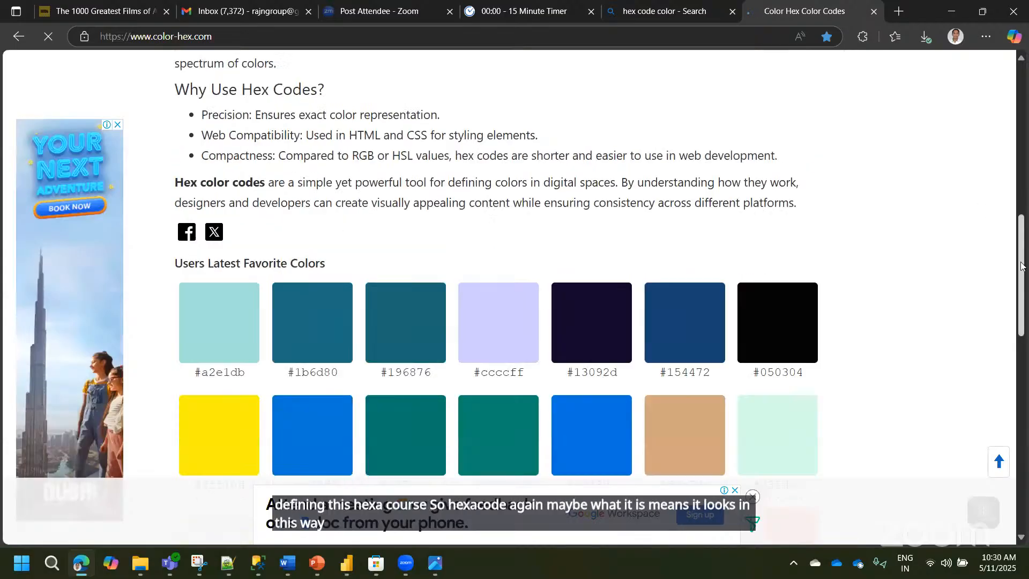
# - Examine more hex codes under Users Latest Favorite Colors, switch back to Power BI Desktop and deselect the gauge
pyautogui.scroll(-2, 1021, 266)
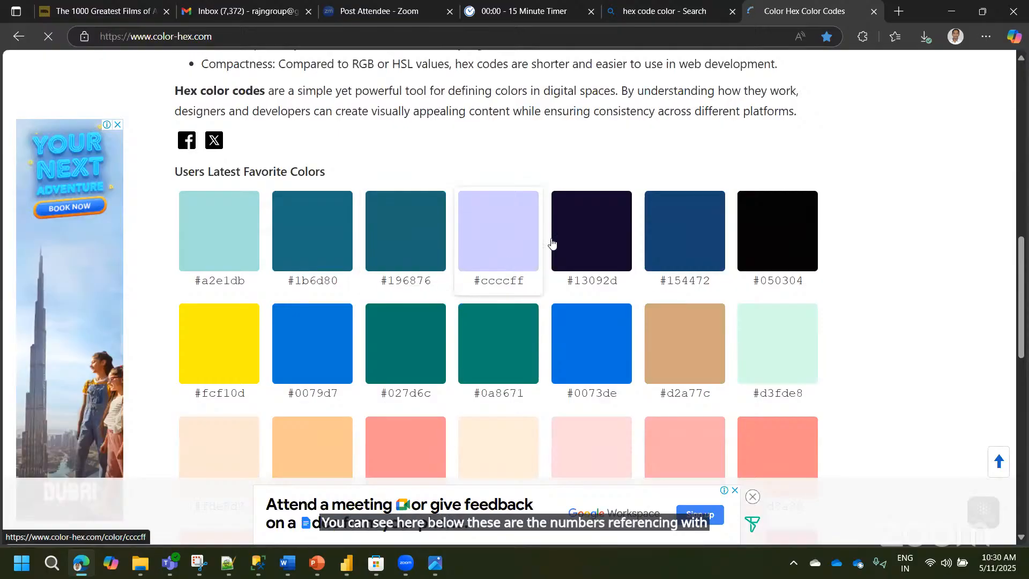
pyautogui.hotkey('alt', 'Tab')
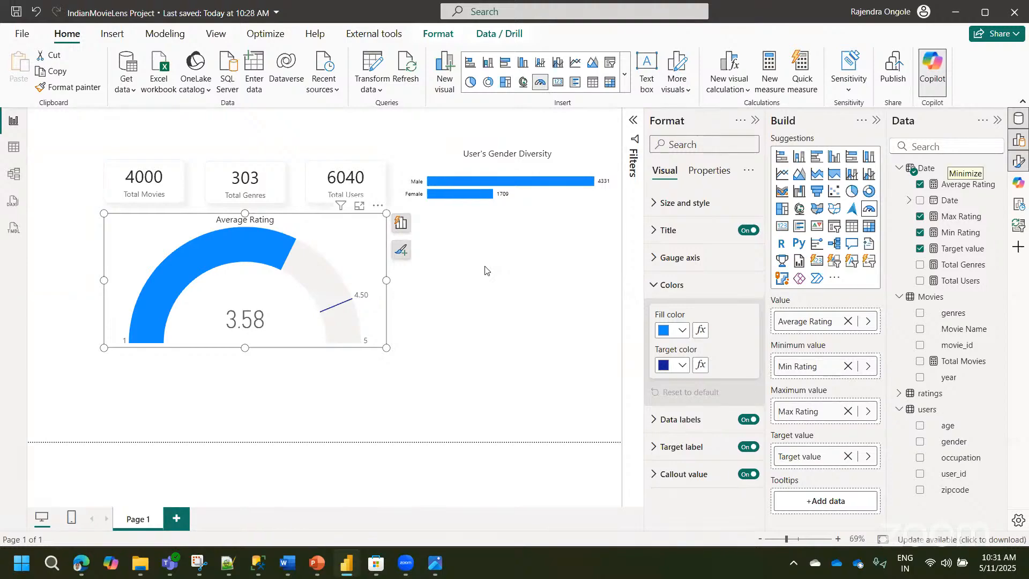
pyautogui.click(484, 287)
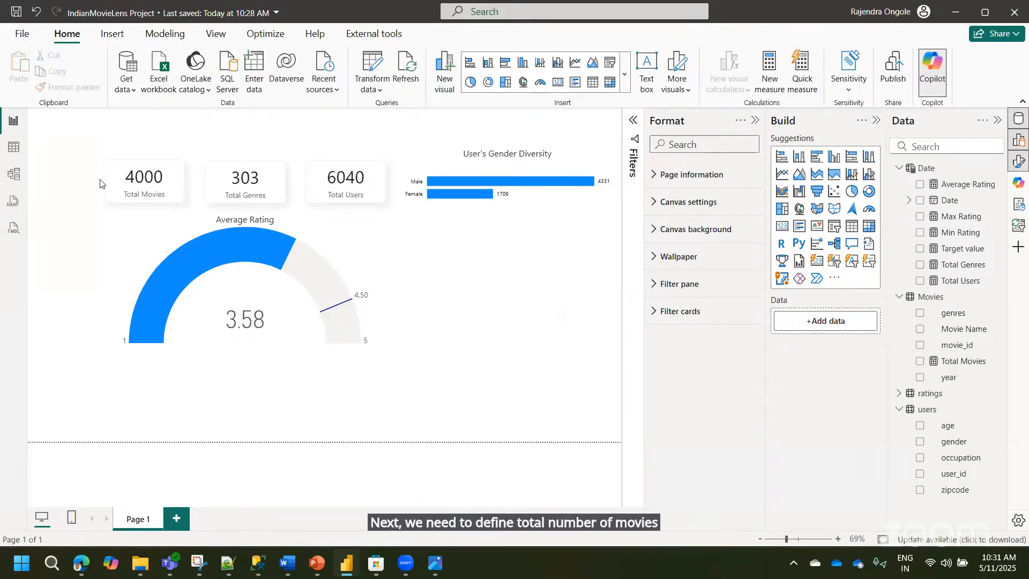
# - Examine the genres values of the Movies table in Table view and return to the report page
pyautogui.click(7, 154)
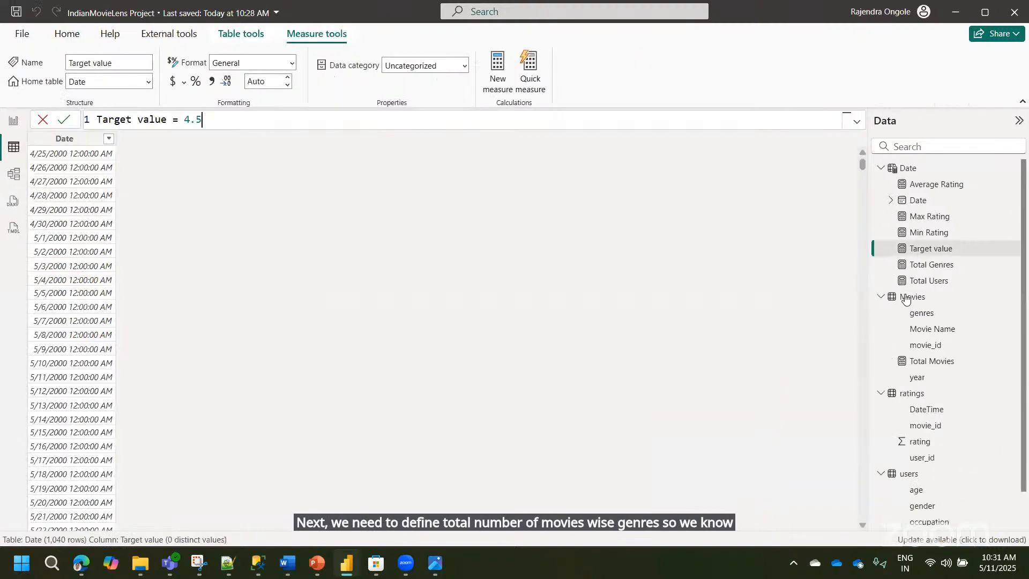
pyautogui.click(906, 298)
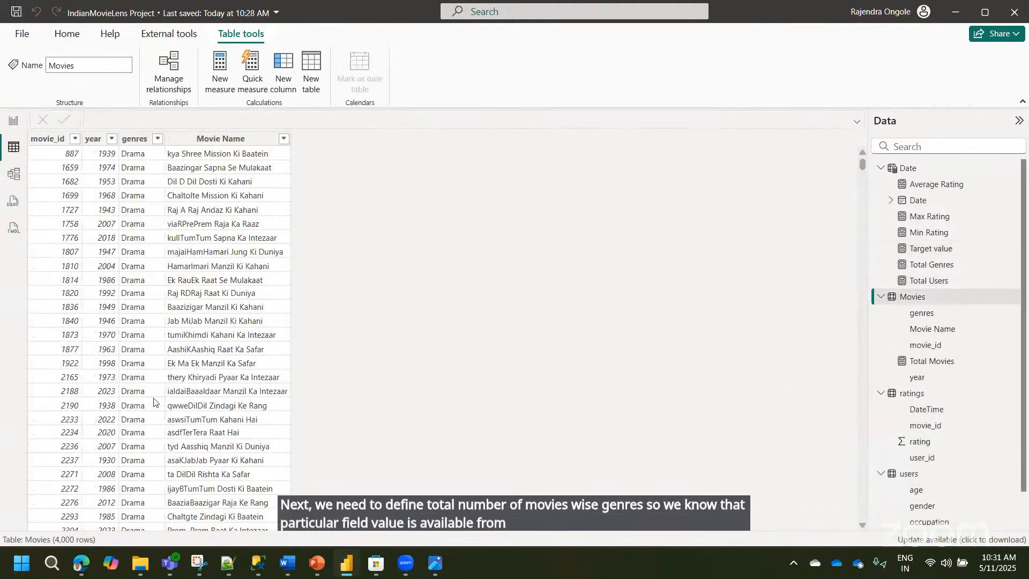
pyautogui.click(153, 402)
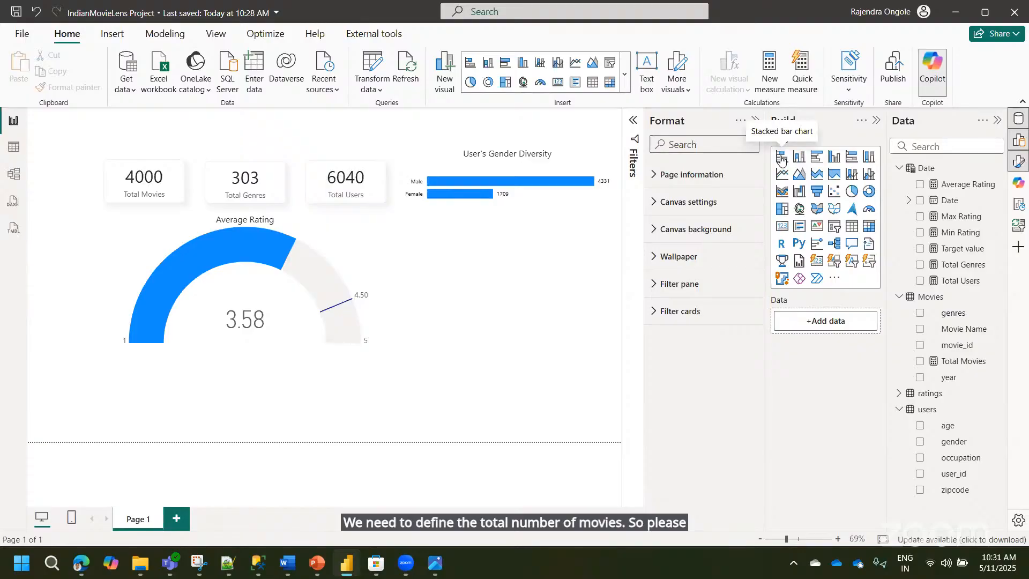
# - Add a stacked bar chart beside the gauge, below the gender chart, with genres on the Y-axis and Total Movies on the X-axis
pyautogui.click(781, 156)
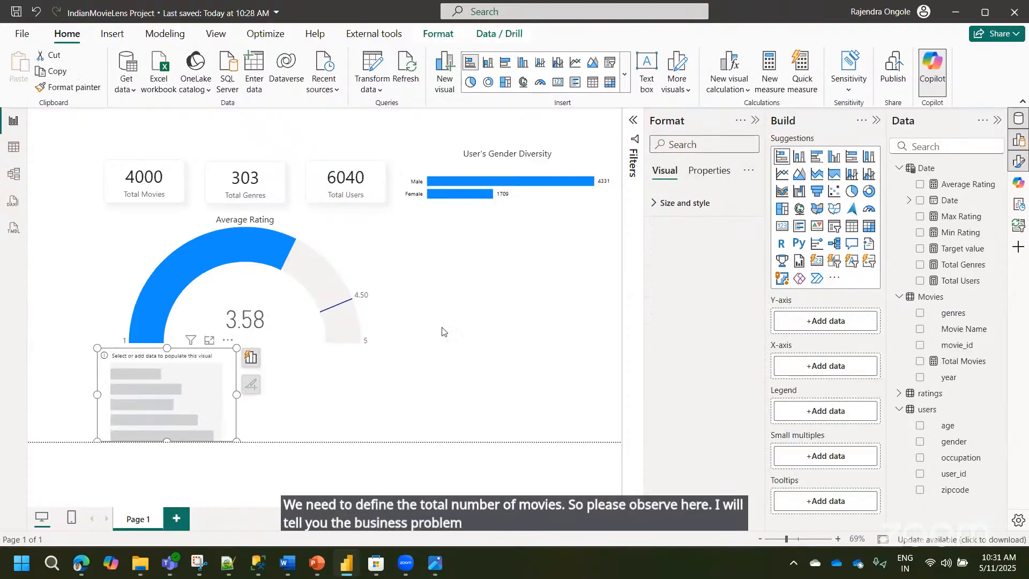
pyautogui.moveTo(171, 405); pyautogui.dragTo(435, 271)
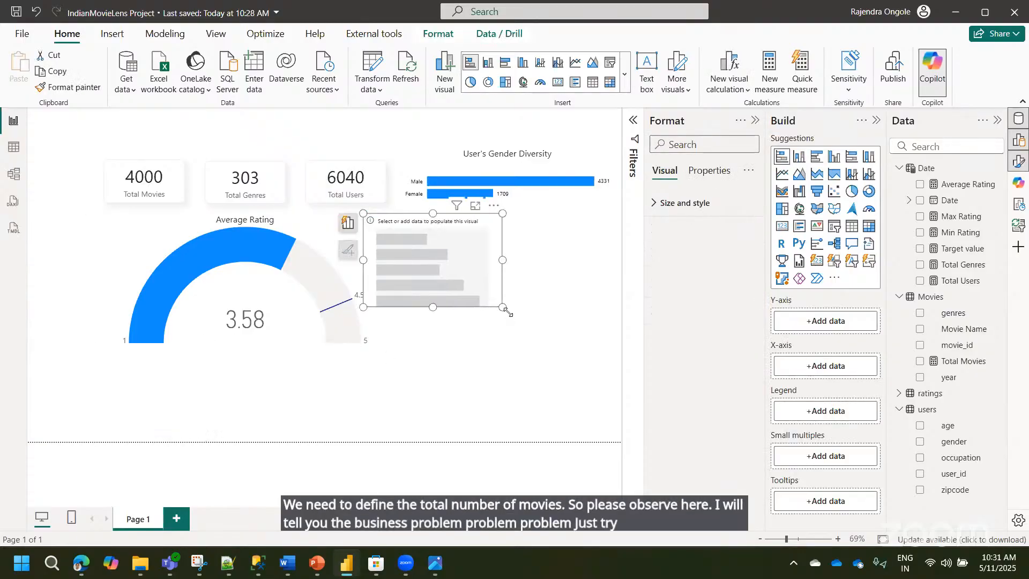
pyautogui.moveTo(500, 307); pyautogui.dragTo(615, 432)
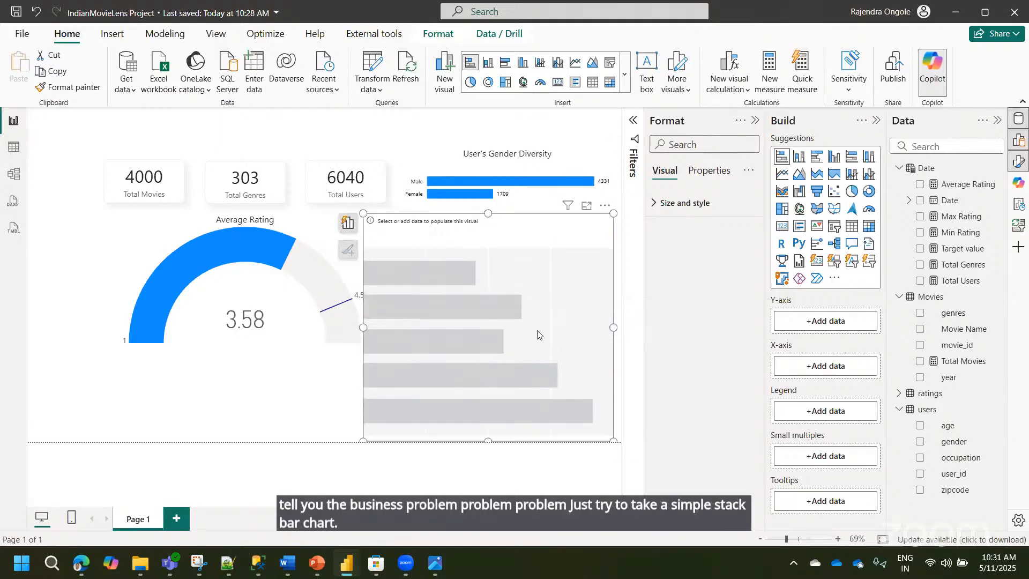
pyautogui.moveTo(365, 329); pyautogui.dragTo(391, 323)
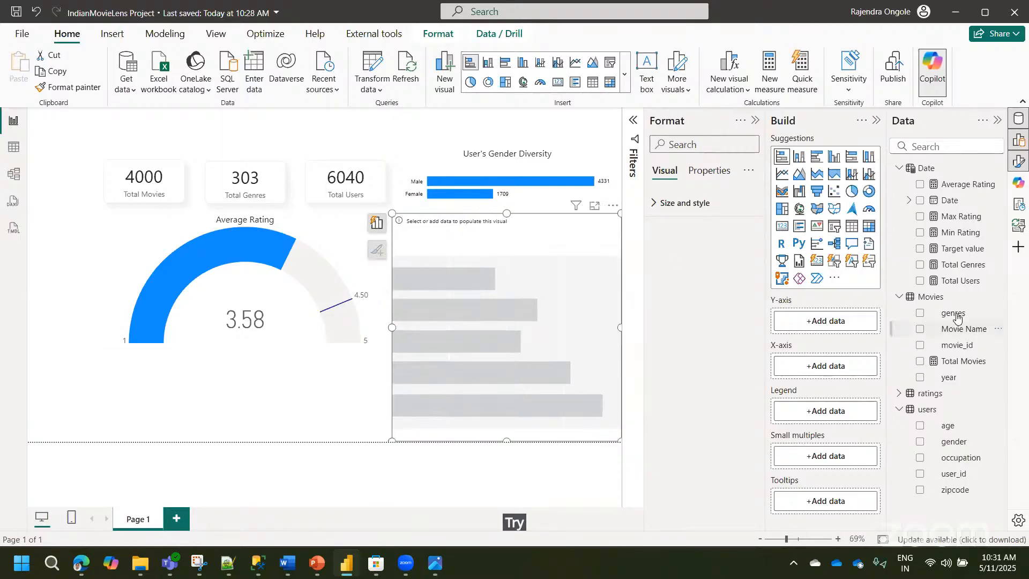
pyautogui.moveTo(957, 317); pyautogui.dragTo(828, 324)
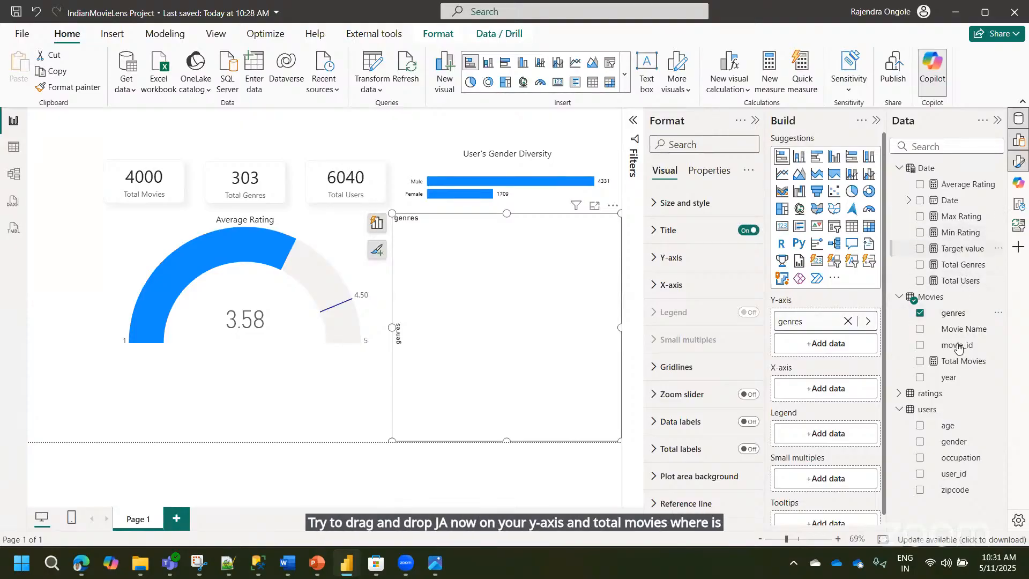
pyautogui.moveTo(959, 364); pyautogui.dragTo(825, 392)
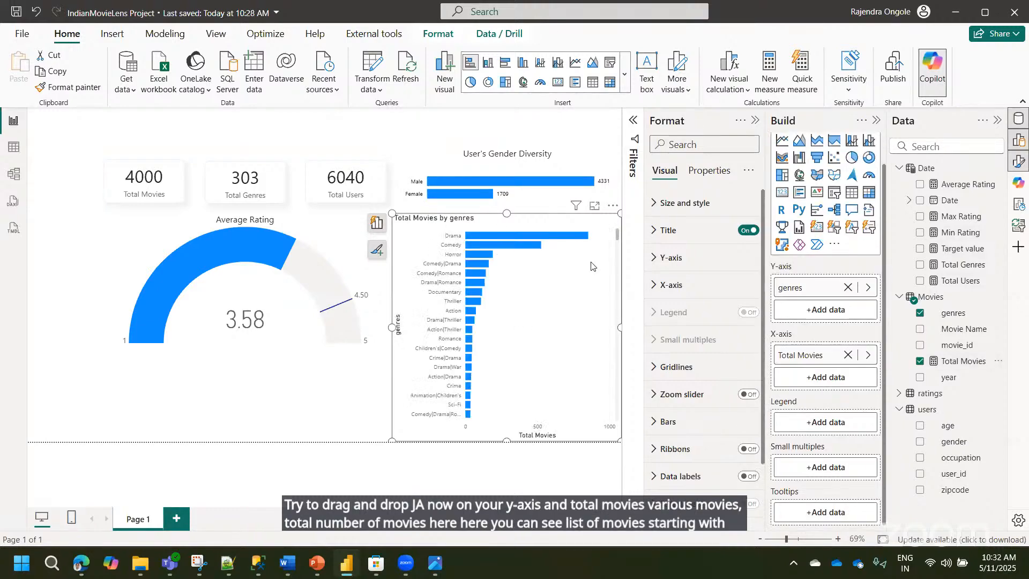
# - Look through all genre combinations in the Total Movies by genres chart, down to the last bar and back
pyautogui.moveTo(618, 238); pyautogui.dragTo(620, 437)
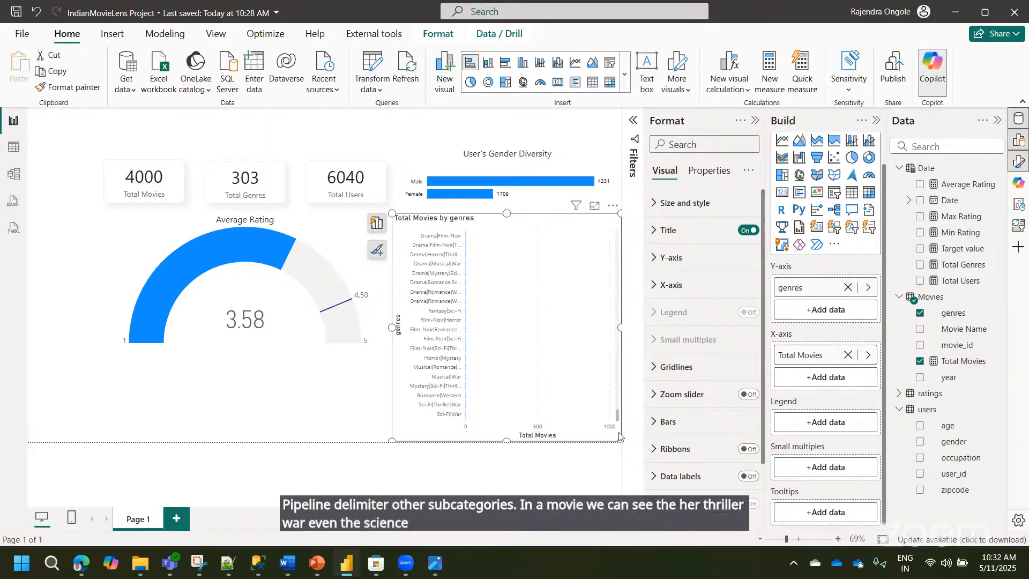
pyautogui.scroll(10, 603, 242)
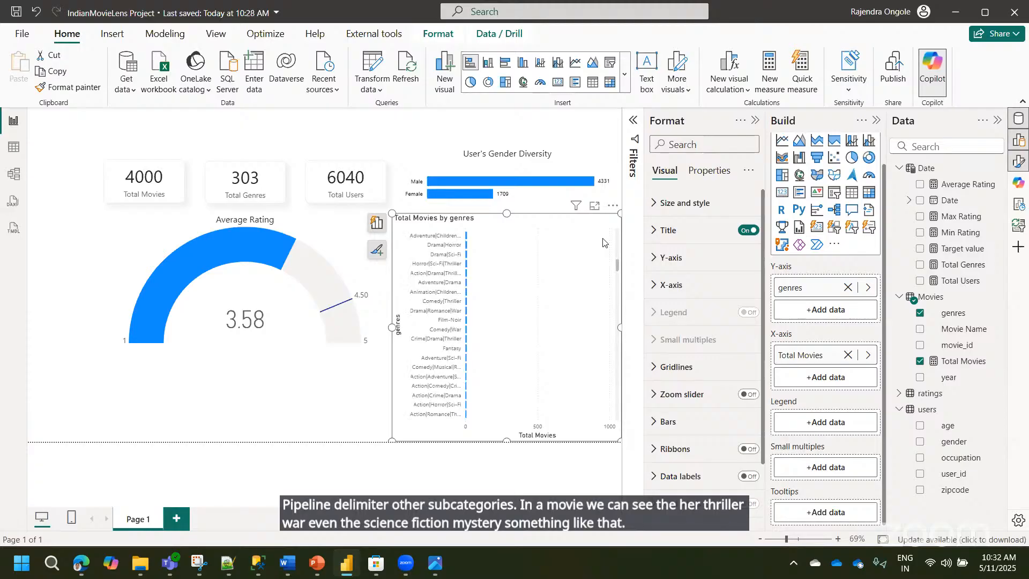
pyautogui.scroll(3, 603, 242)
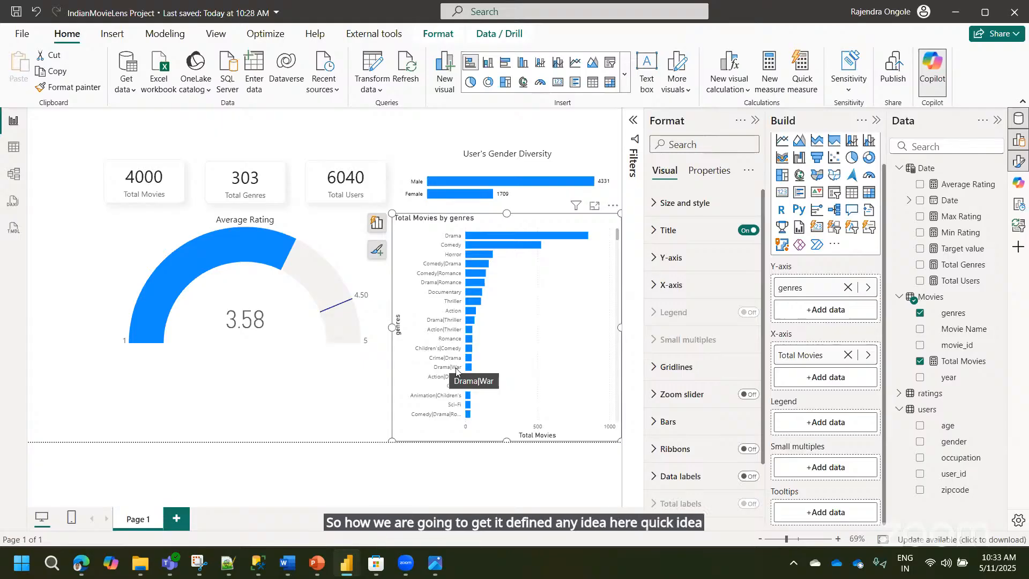
pyautogui.rightClick(567, 328)
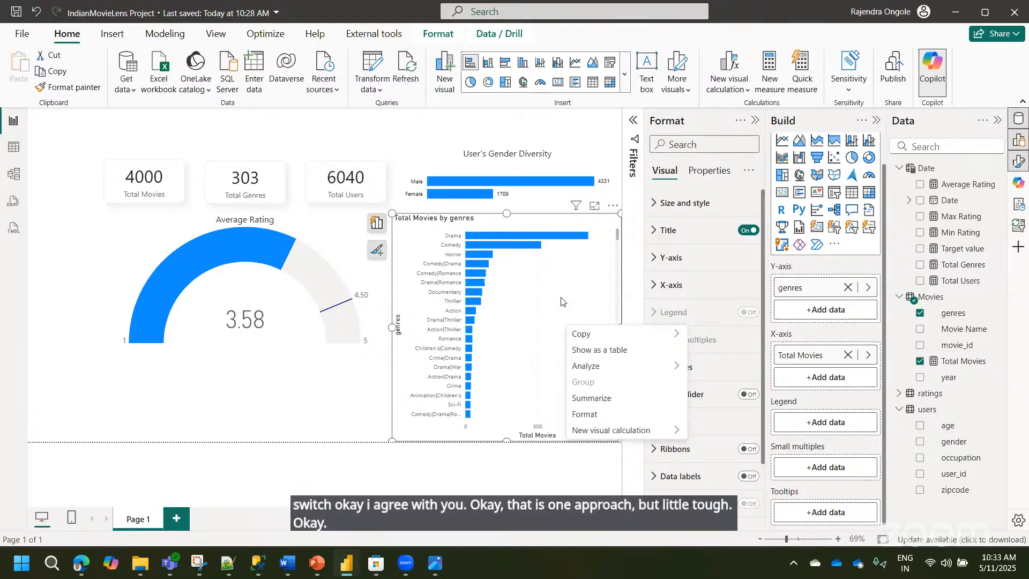
pyautogui.click(561, 302)
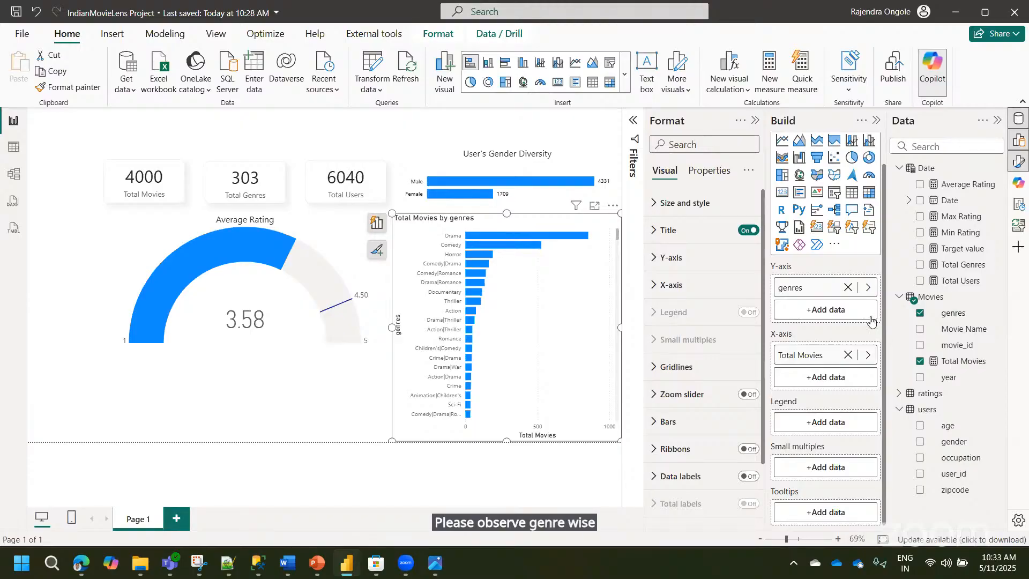
# - Create a new group on the genres field that combines all values from Action through Action|Western
pyautogui.rightClick(946, 316)
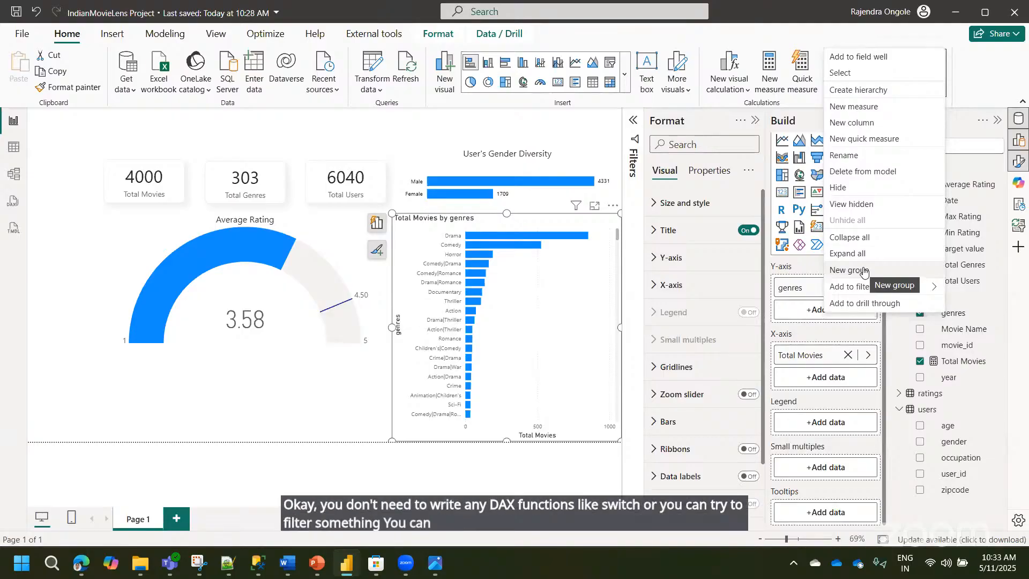
pyautogui.click(848, 270)
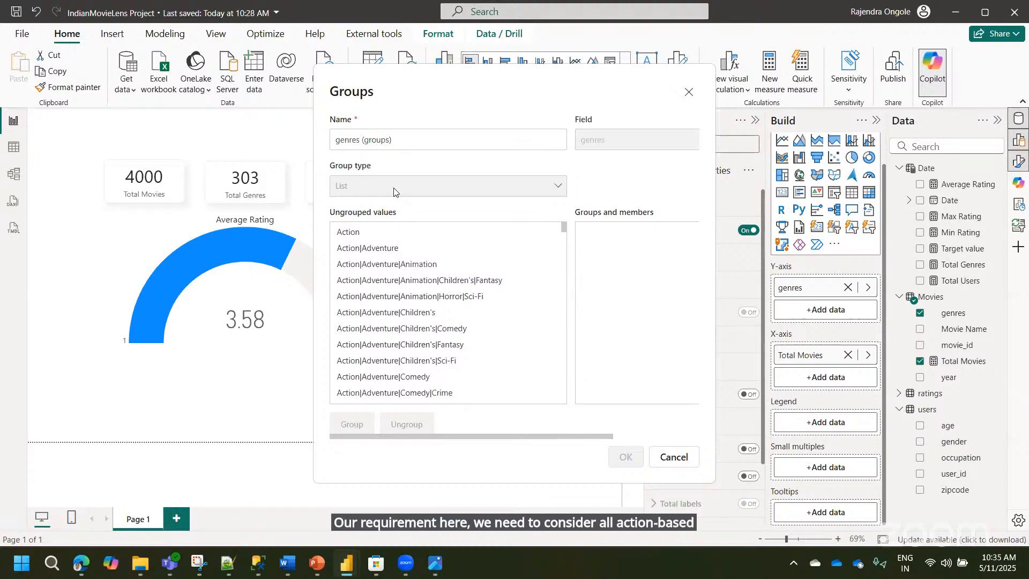
pyautogui.click(358, 234)
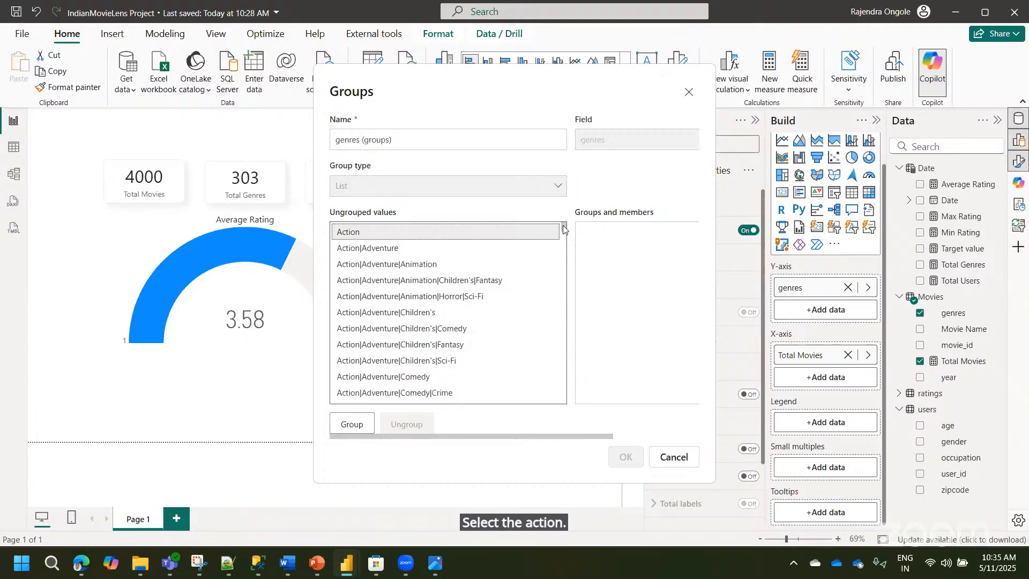
pyautogui.moveTo(563, 230); pyautogui.dragTo(559, 280)
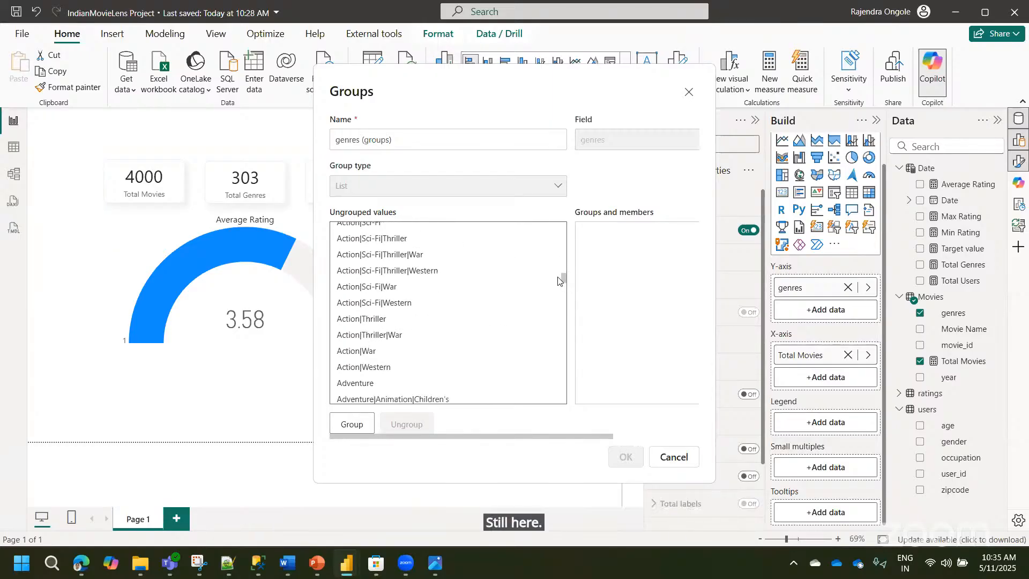
pyautogui.keyDown('shift'); pyautogui.click(369, 367); pyautogui.keyUp('shift')
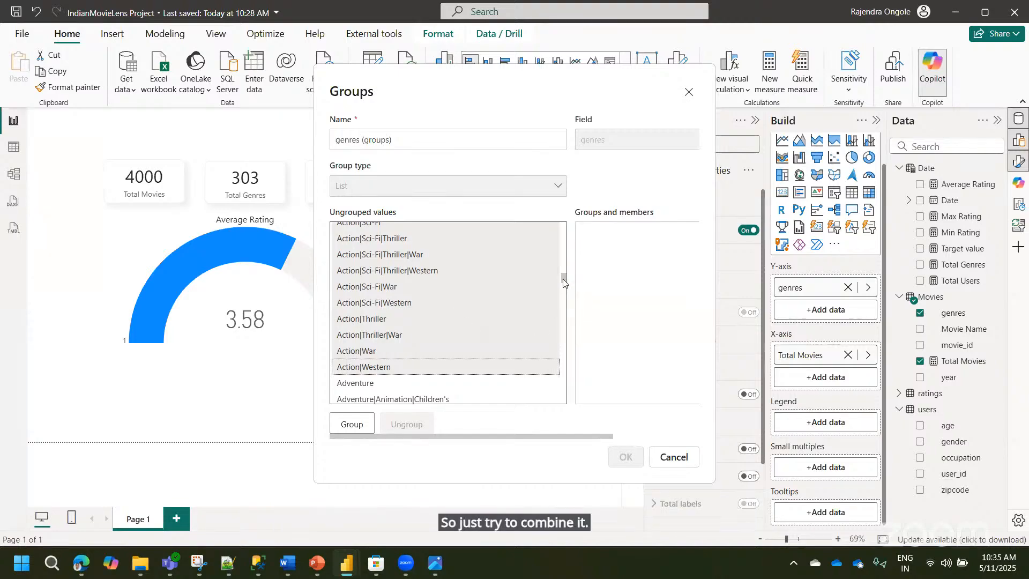
pyautogui.moveTo(563, 279); pyautogui.dragTo(561, 212)
pyautogui.click(365, 232)
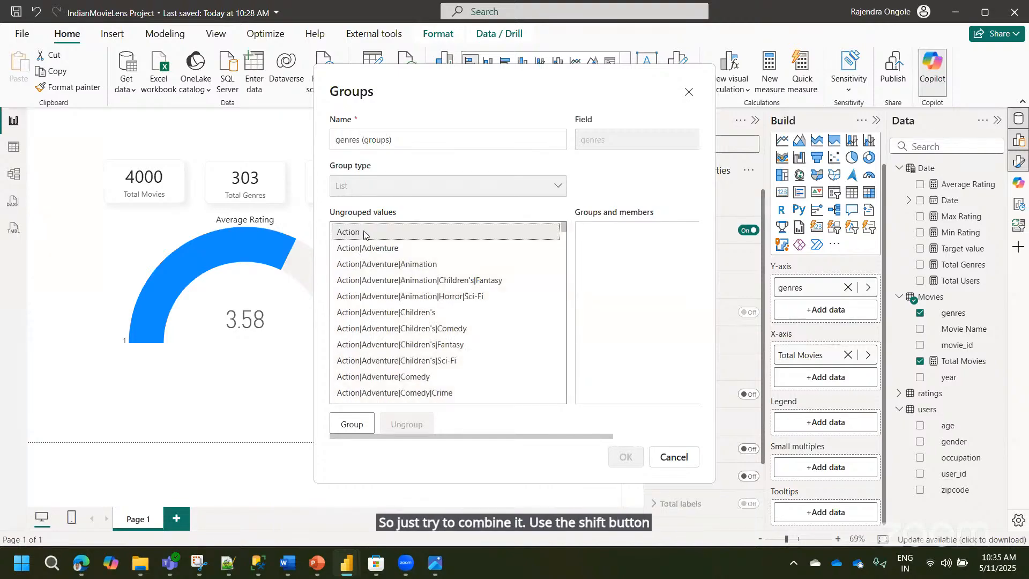
pyautogui.moveTo(563, 232); pyautogui.dragTo(565, 290)
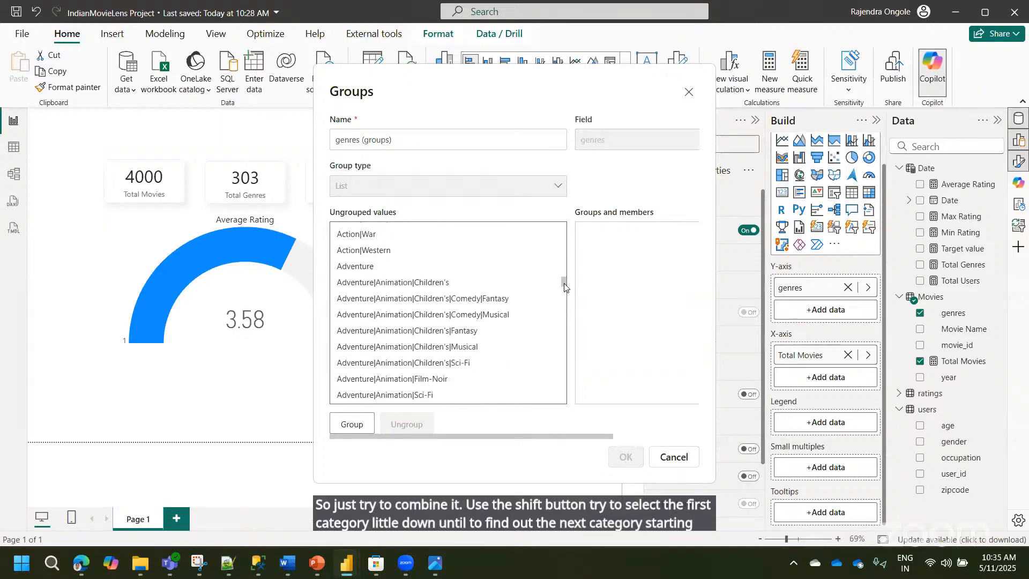
pyautogui.click(367, 256)
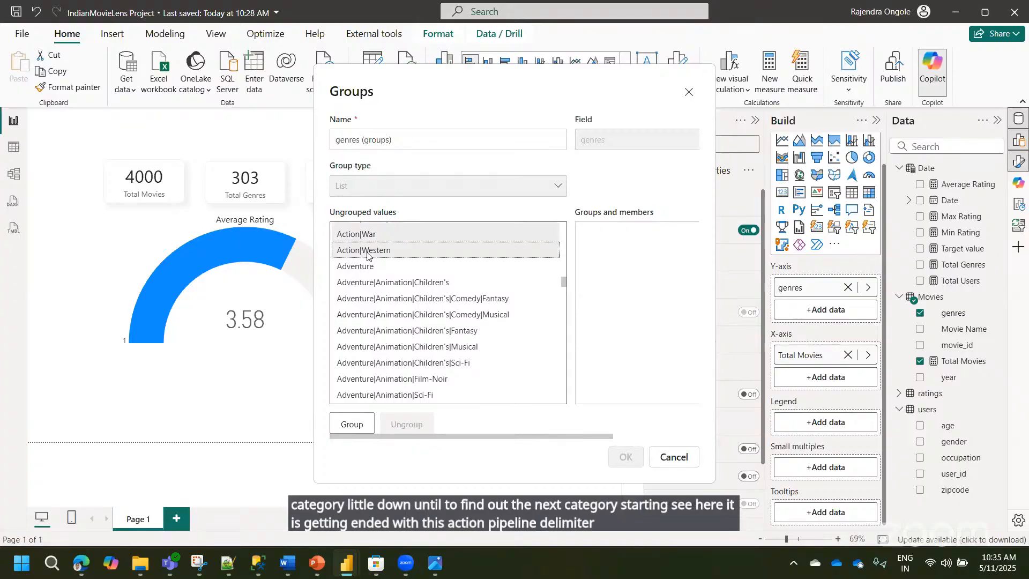
pyautogui.click(352, 424)
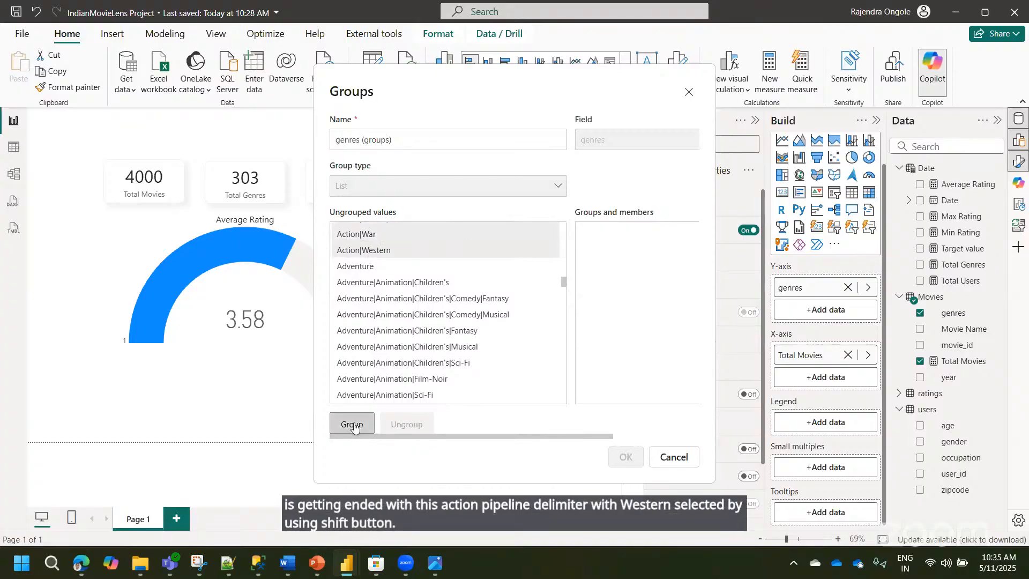
# - Rename the new group as Action Based and collapse its member list
pyautogui.doubleClick(642, 231)
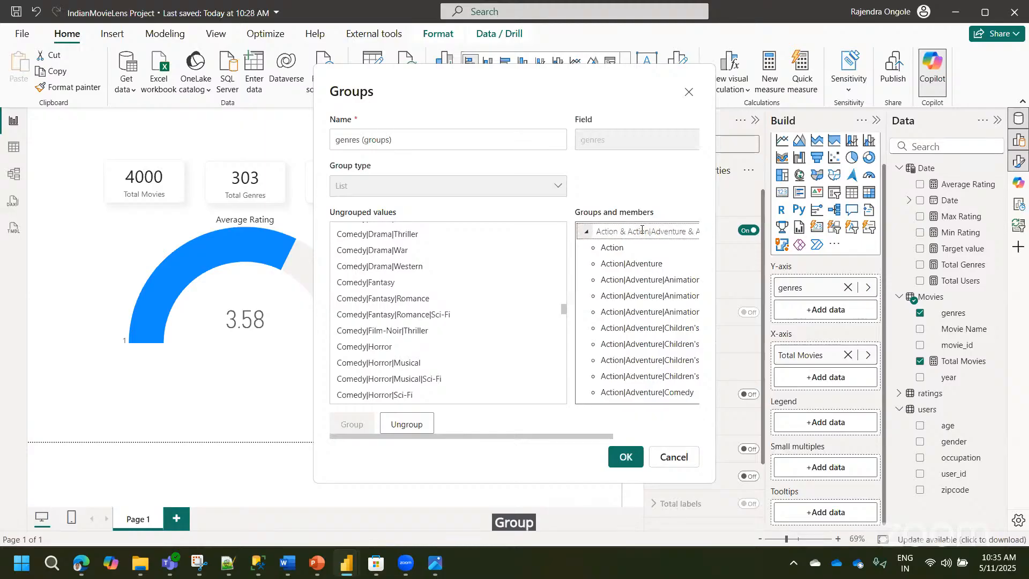
pyautogui.write('Ac')
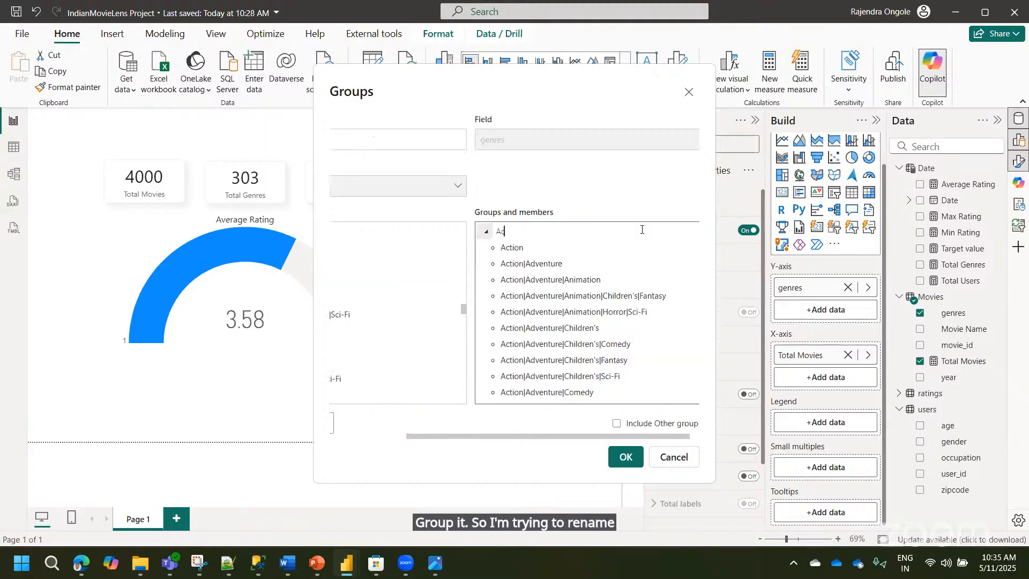
pyautogui.write('tion Based')
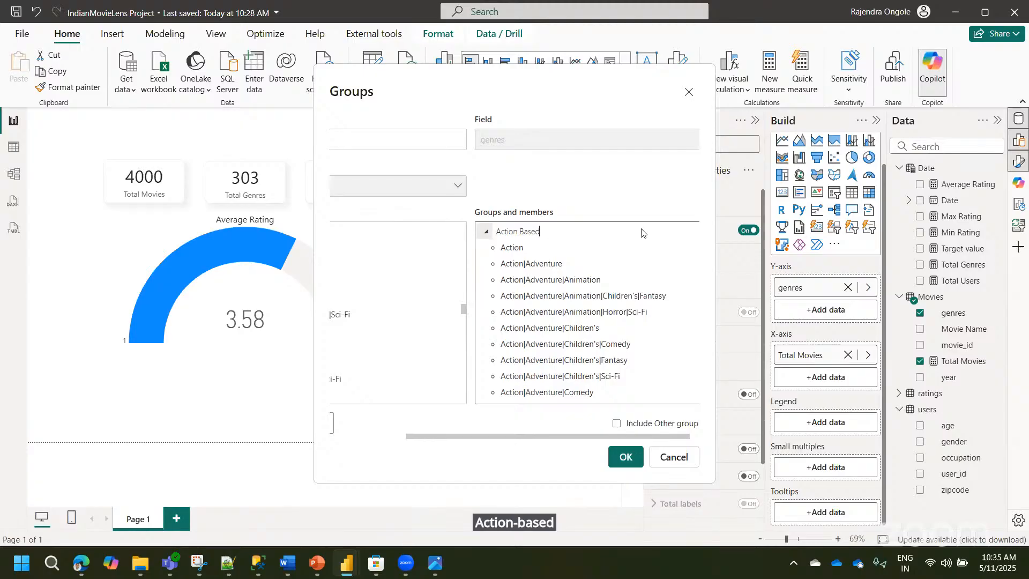
pyautogui.press('Return')
pyautogui.click(487, 232)
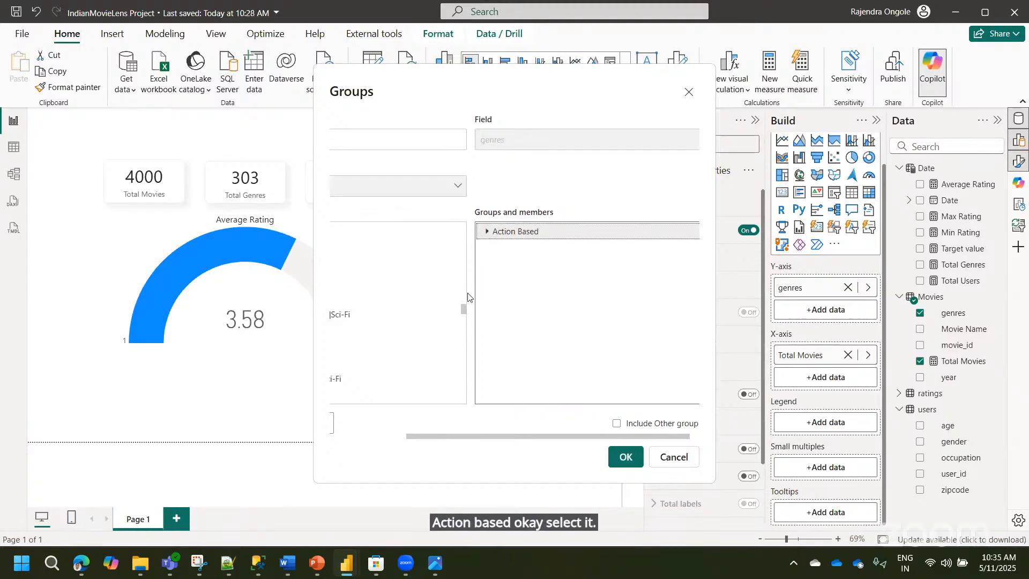
# - Group all ungrouped genre values from Adventure through Adventure|Western
pyautogui.moveTo(419, 436); pyautogui.dragTo(263, 434)
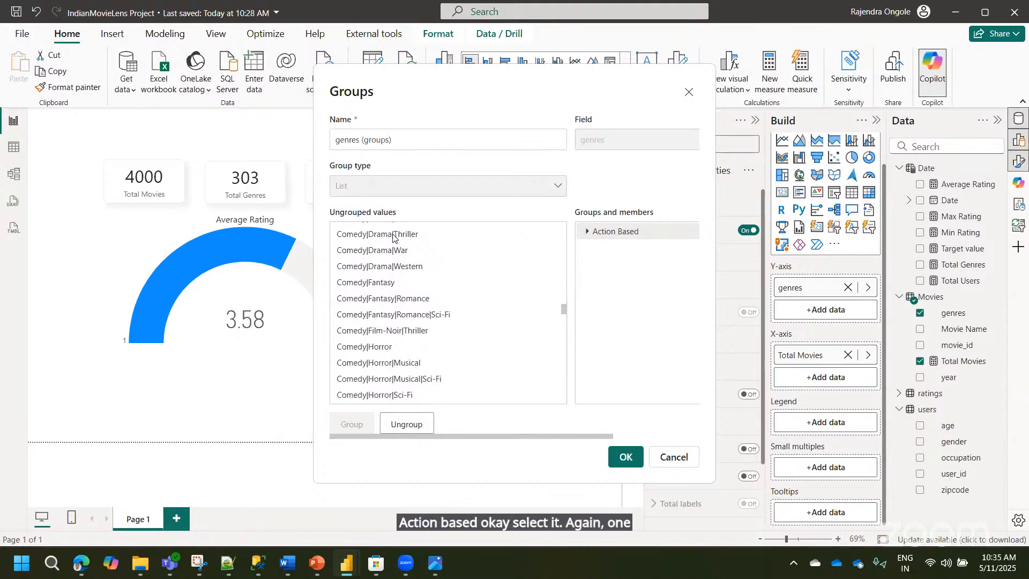
pyautogui.moveTo(563, 310); pyautogui.dragTo(560, 223)
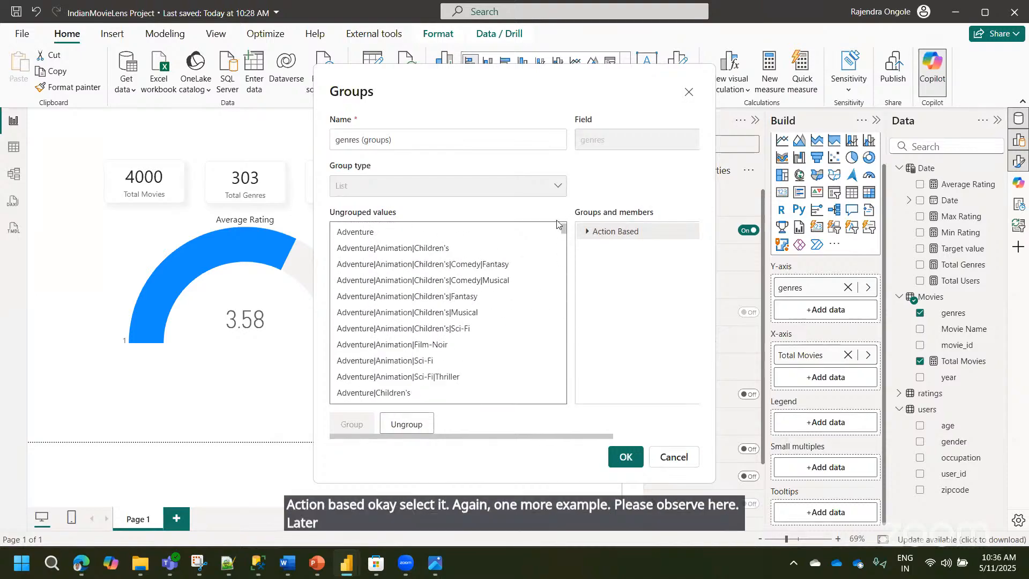
pyautogui.click(362, 238)
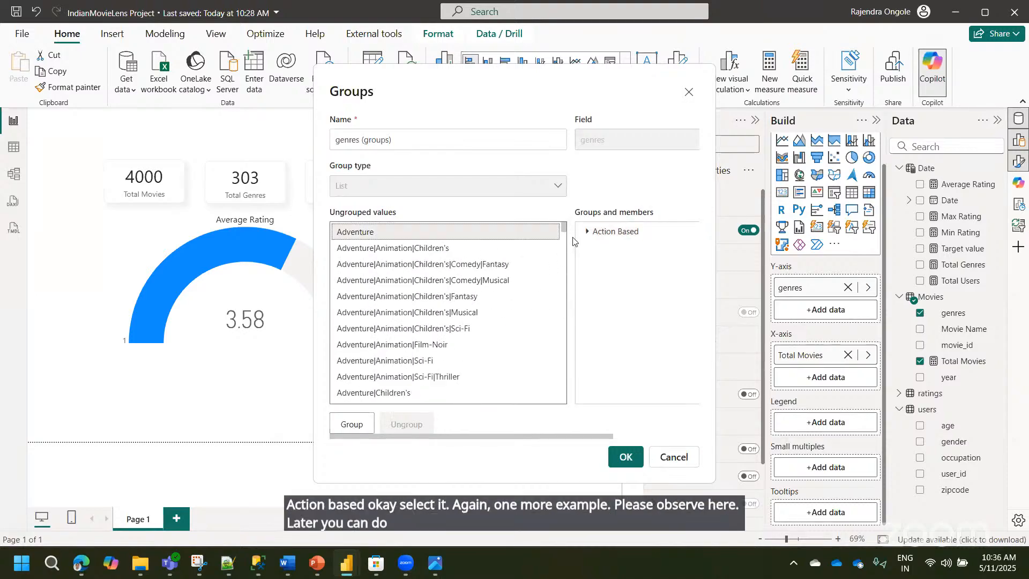
pyautogui.moveTo(564, 230); pyautogui.dragTo(562, 260)
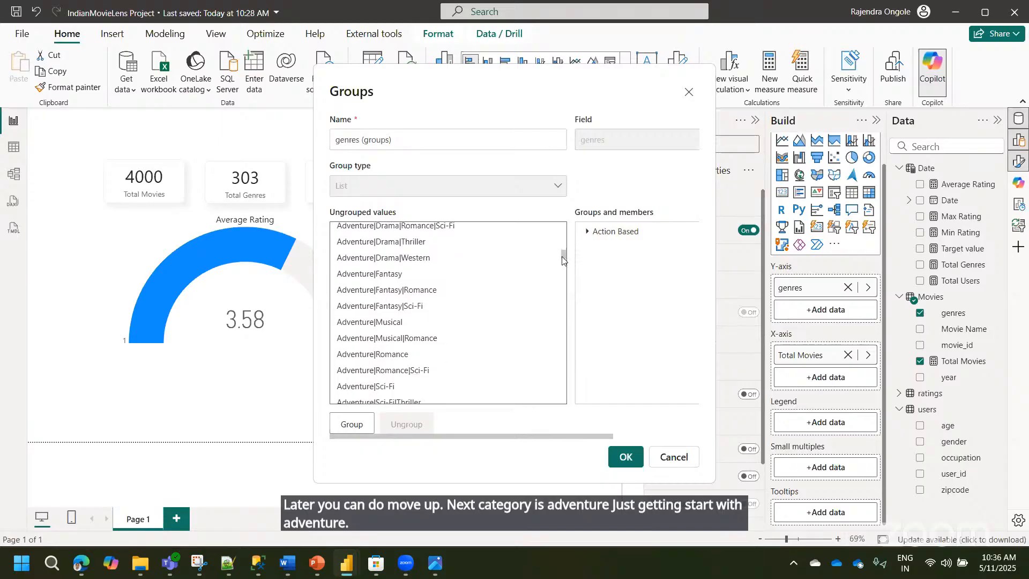
pyautogui.scroll(-5, 423, 292)
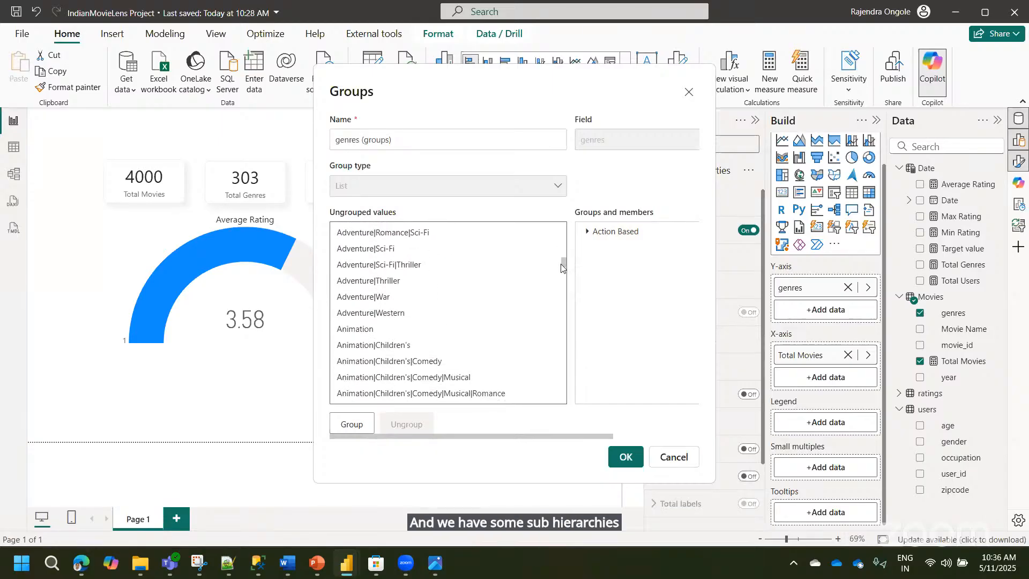
pyautogui.keyDown('shift'); pyautogui.click(375, 303); pyautogui.keyUp('shift')
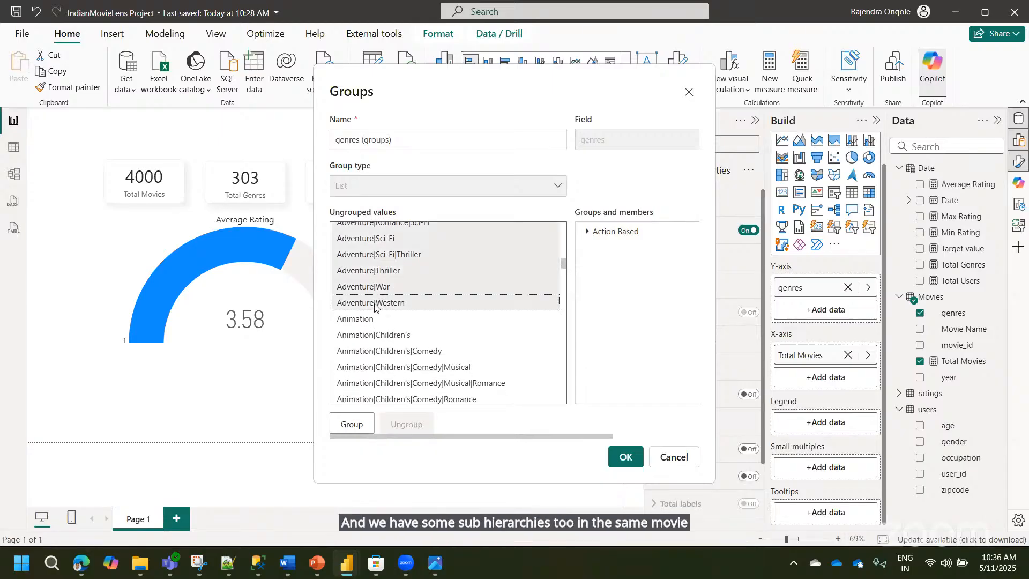
pyautogui.click(352, 424)
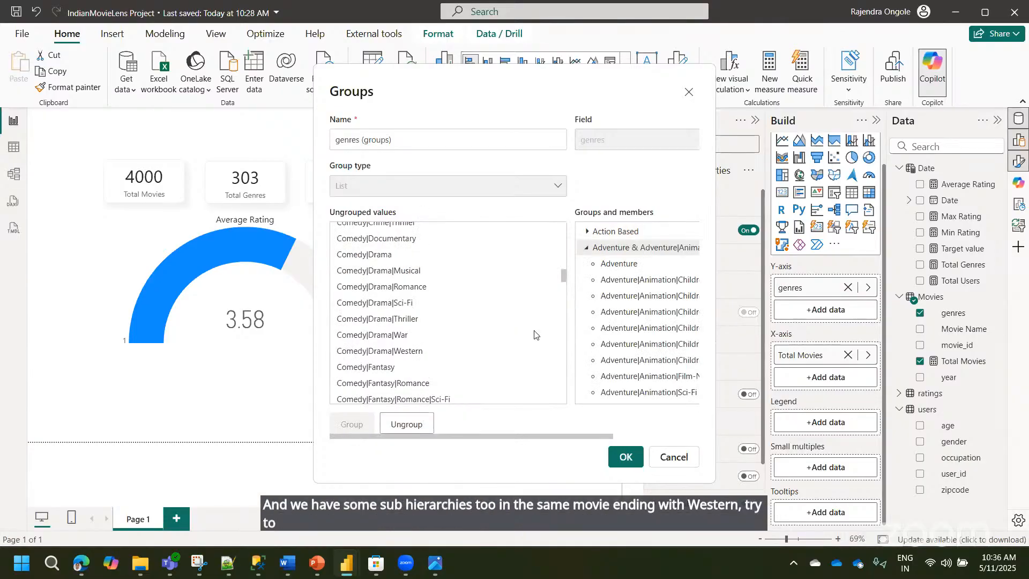
# - Rename the new Adventure group as Adventure Based
pyautogui.click(622, 249)
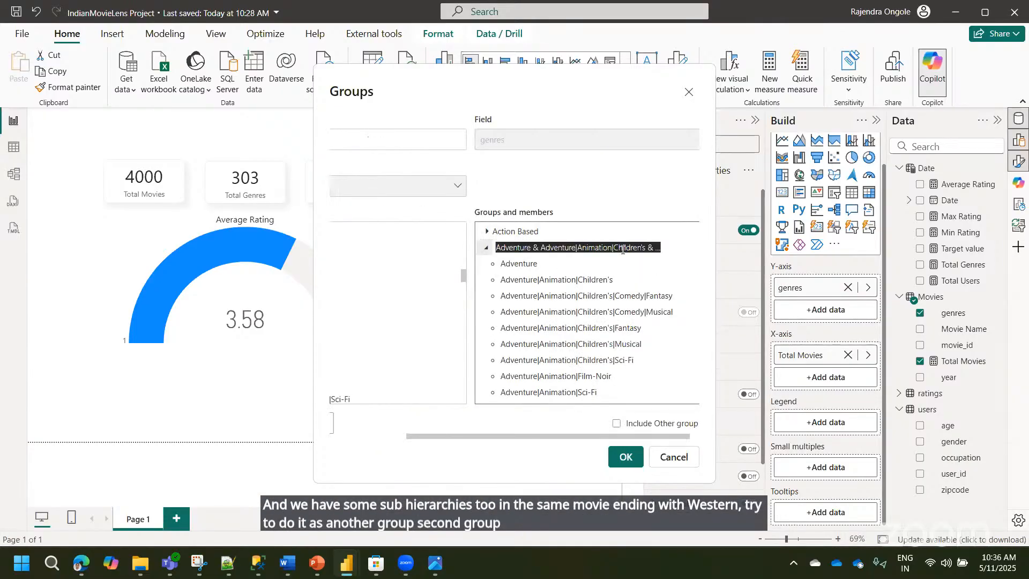
pyautogui.write('Adventure Based')
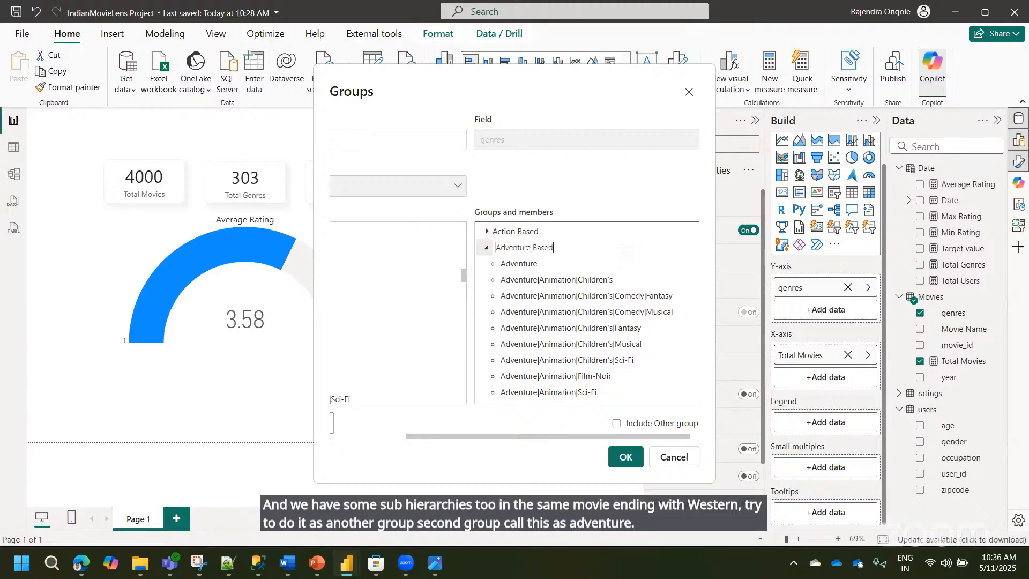
pyautogui.press('Return')
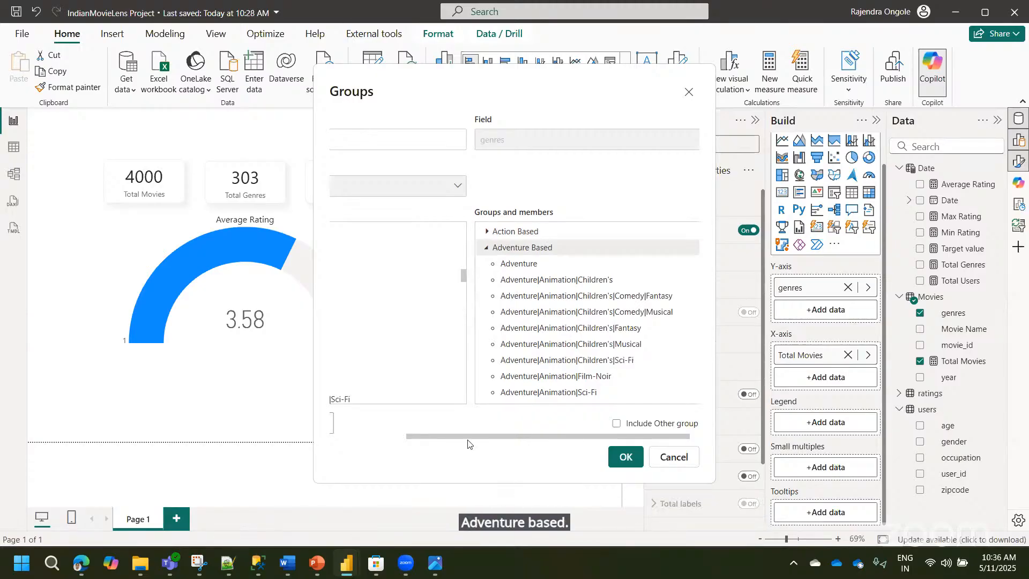
# - Group all ungrouped genre values from Animation through Animation|Sci-Fi
pyautogui.moveTo(464, 436); pyautogui.dragTo(357, 423)
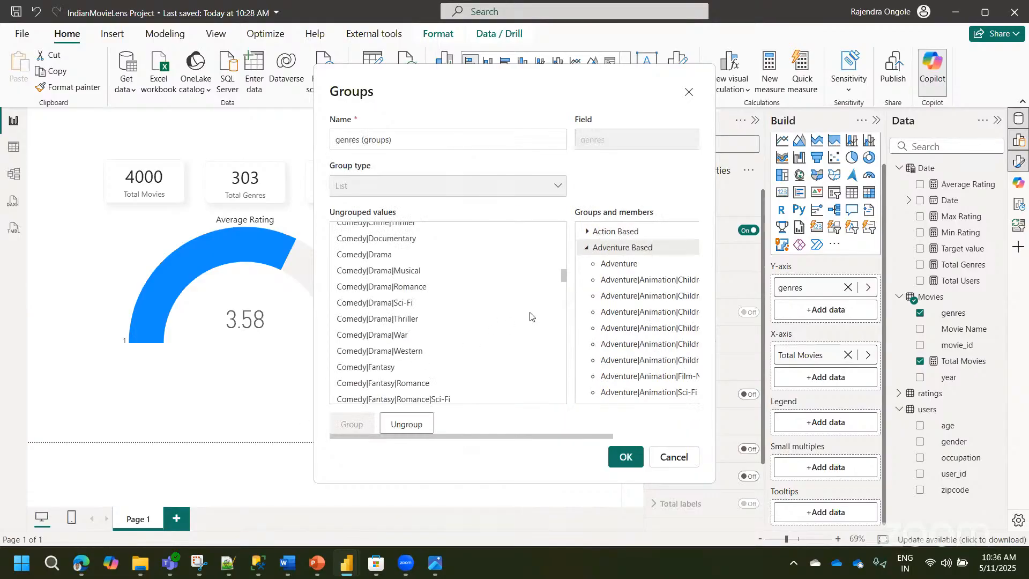
pyautogui.moveTo(563, 275); pyautogui.dragTo(563, 217)
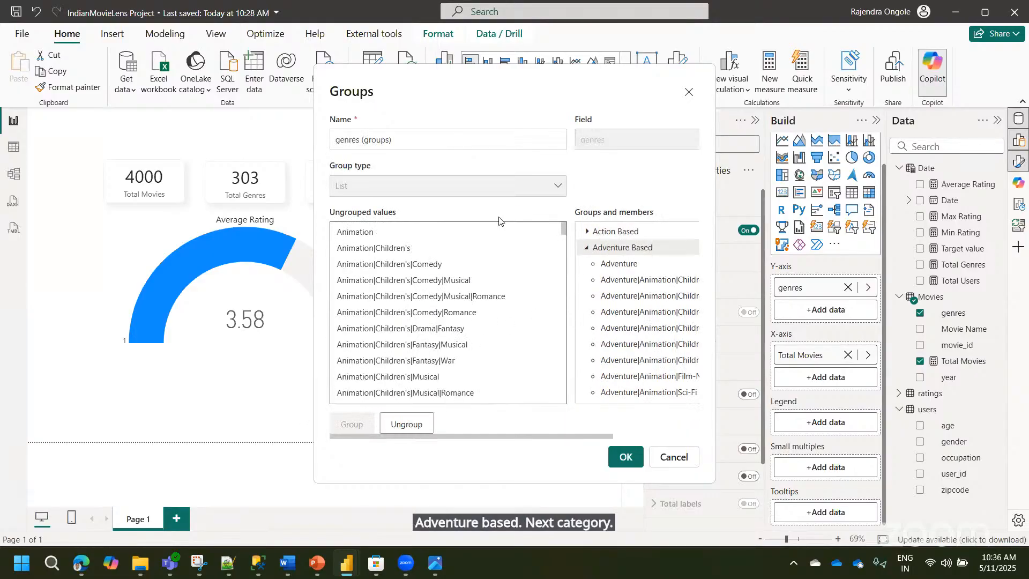
pyautogui.click(359, 232)
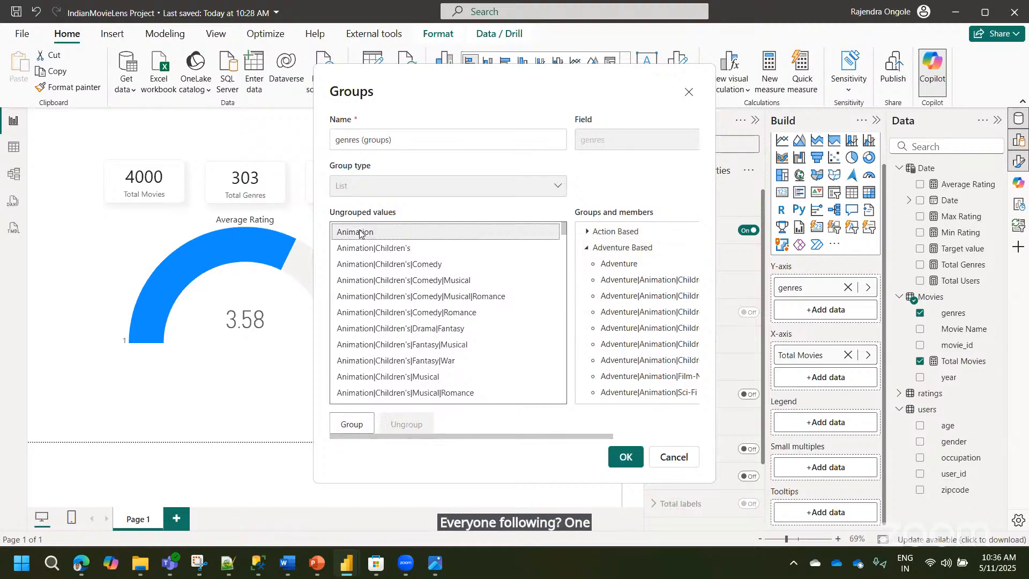
pyautogui.moveTo(563, 229); pyautogui.dragTo(562, 245)
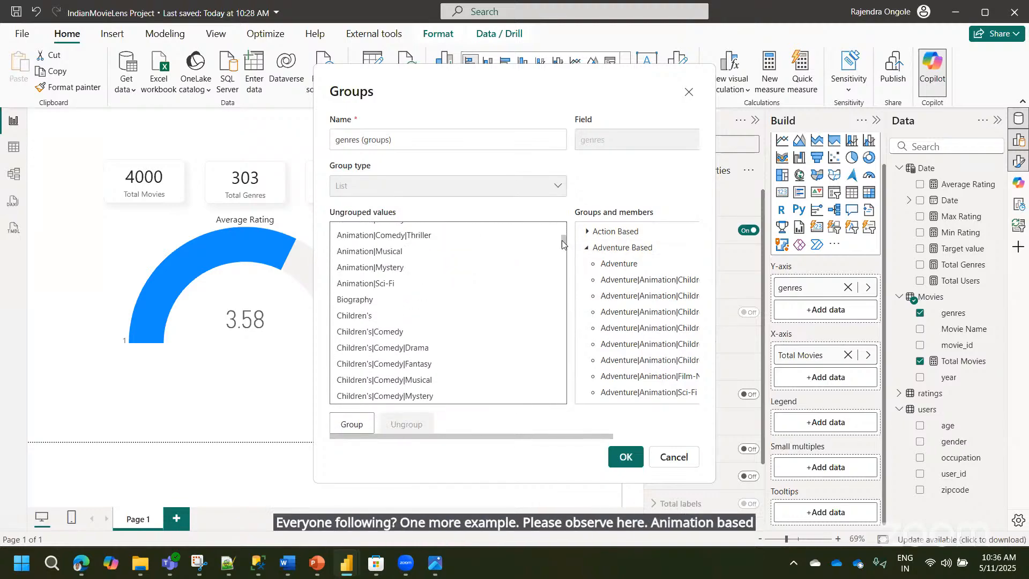
pyautogui.keyDown('shift'); pyautogui.click(358, 285); pyautogui.keyUp('shift')
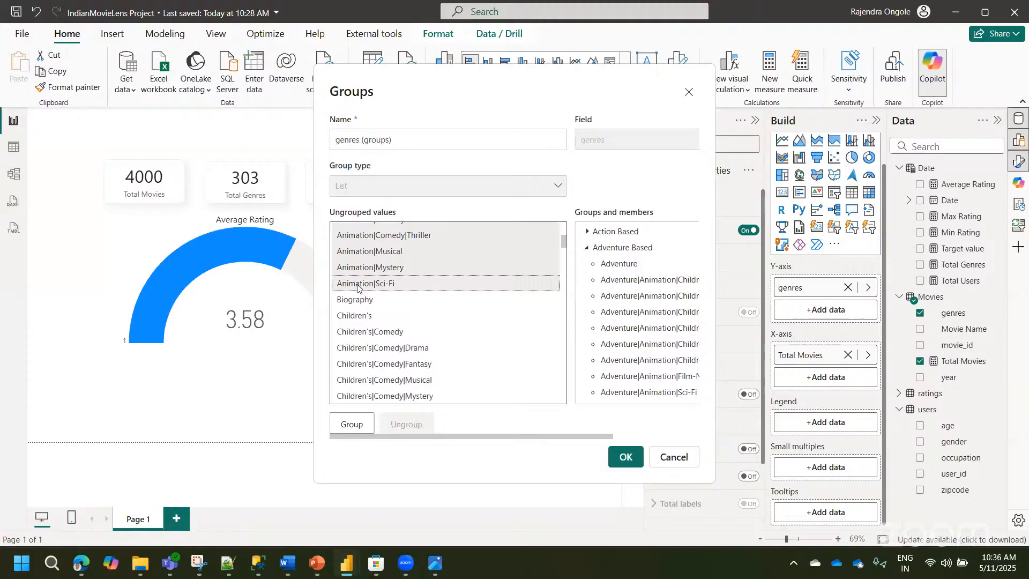
pyautogui.click(351, 424)
# - Rename the new Animation group as Animation Based
pyautogui.doubleClick(620, 376)
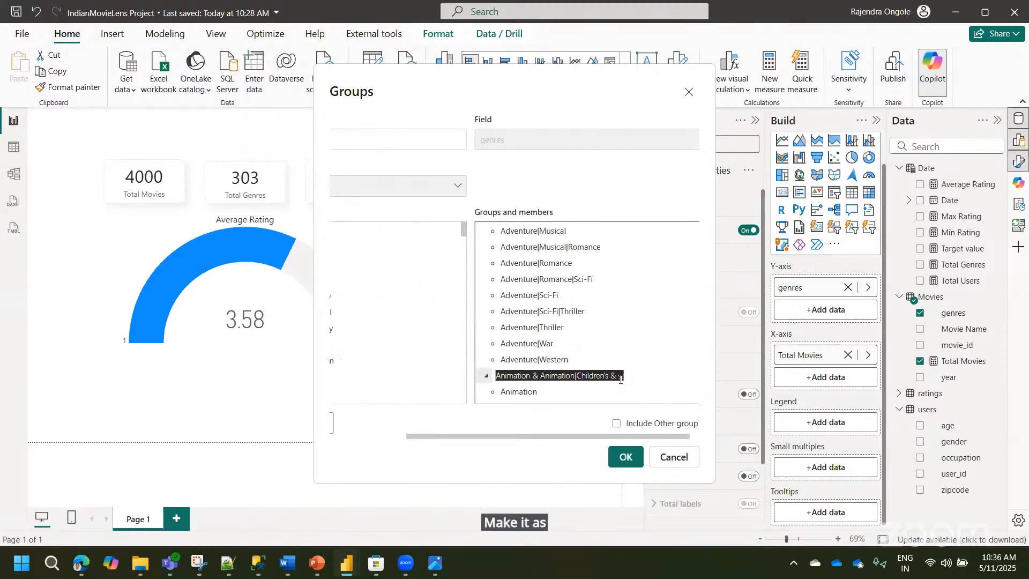
pyautogui.click(535, 375)
pyautogui.hotkey('shift', 'End')
pyautogui.press('Delete')
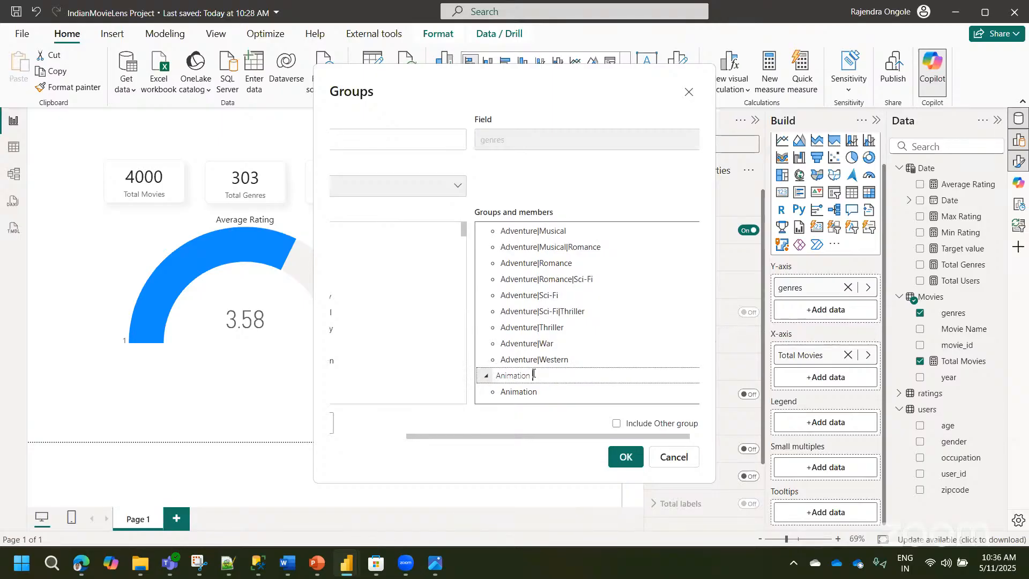
pyautogui.write('Based')
pyautogui.click(488, 455)
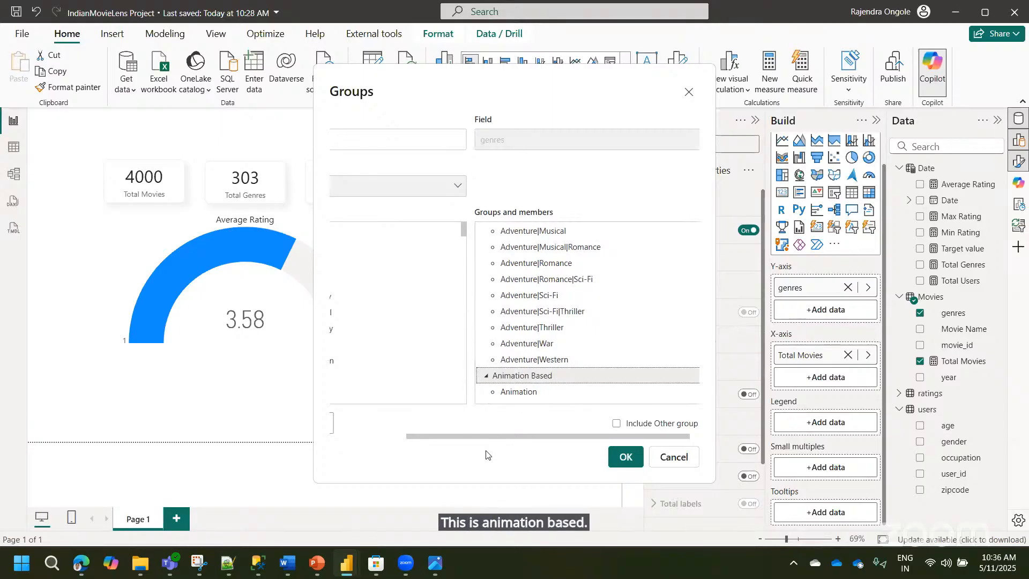
# - Group all ungrouped genre values from Children's through Children's|Sci-Fi, leaving Biography ungrouped
pyautogui.moveTo(457, 436); pyautogui.dragTo(380, 436)
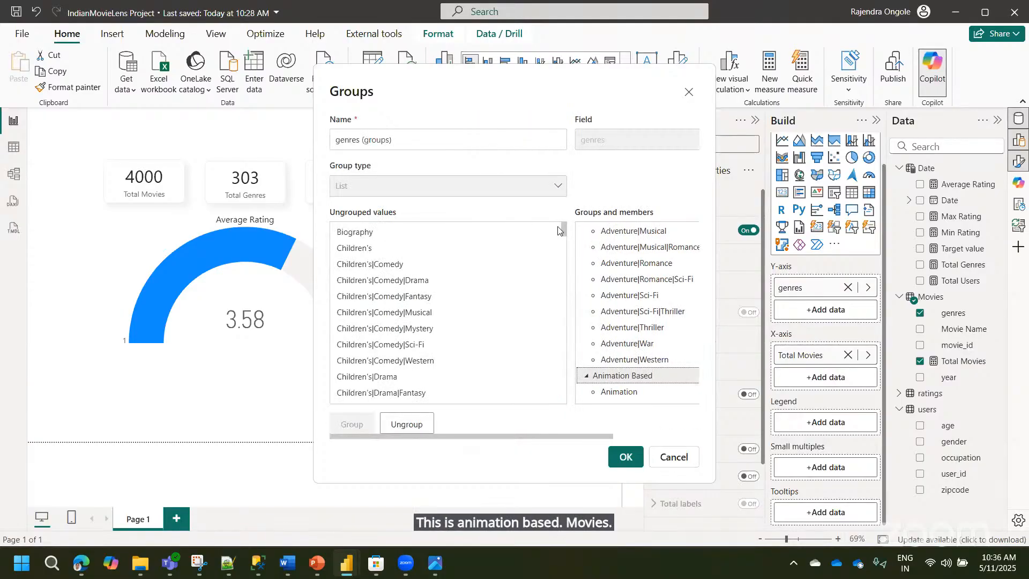
pyautogui.click(360, 251)
pyautogui.click(361, 250)
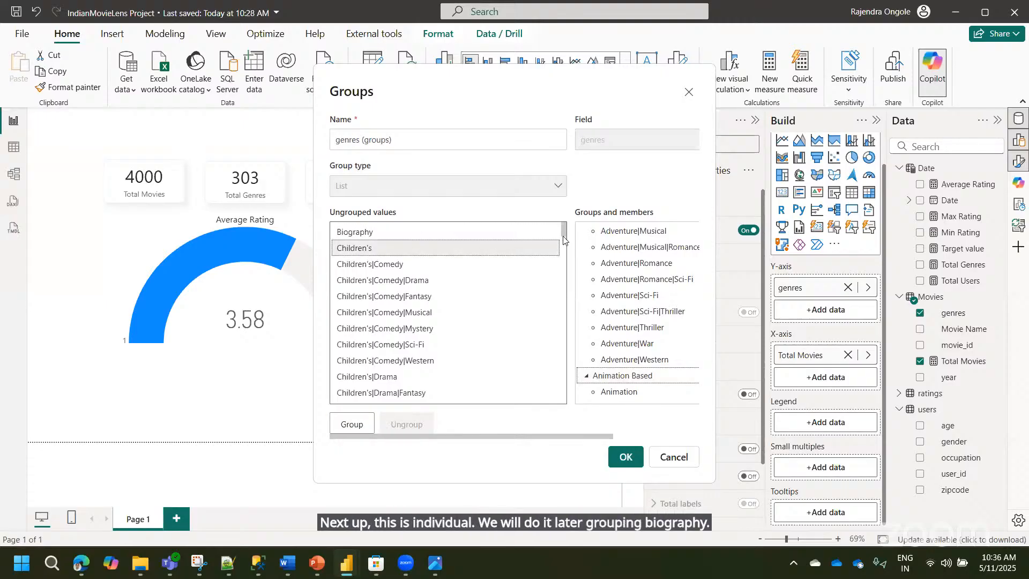
pyautogui.scroll(-5, 563, 241)
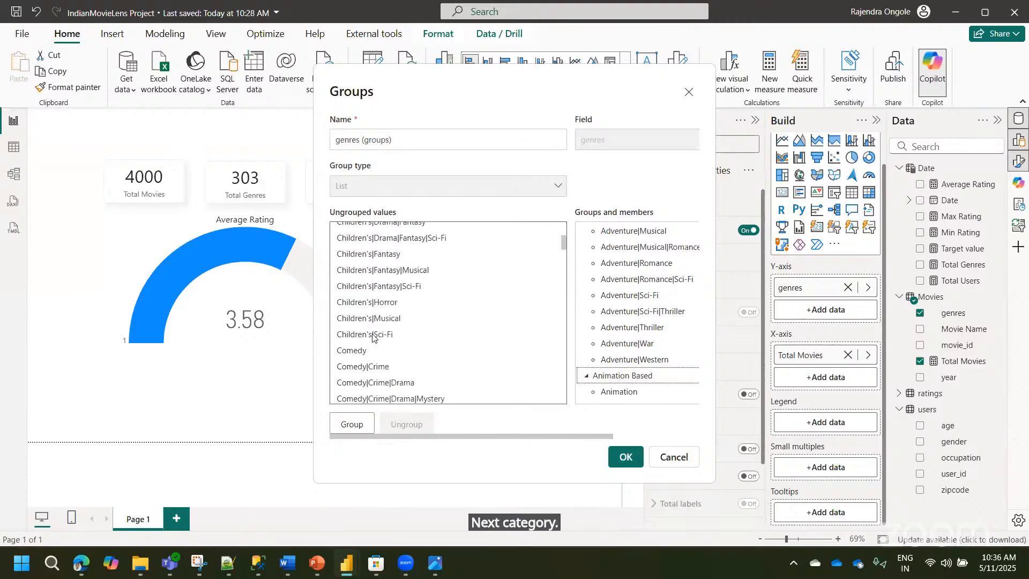
pyautogui.keyDown('shift'); pyautogui.click(373, 335); pyautogui.keyUp('shift')
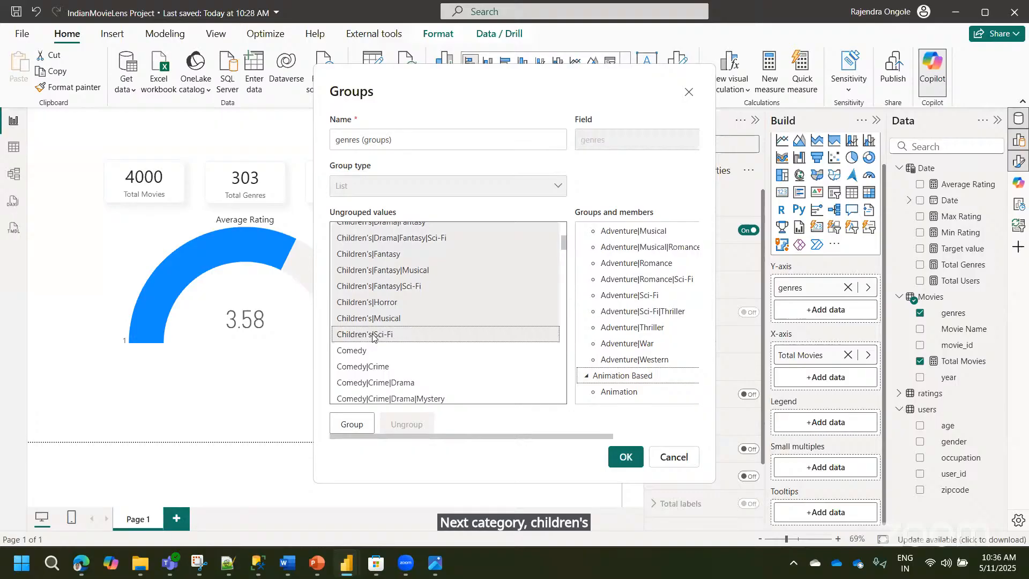
pyautogui.click(352, 425)
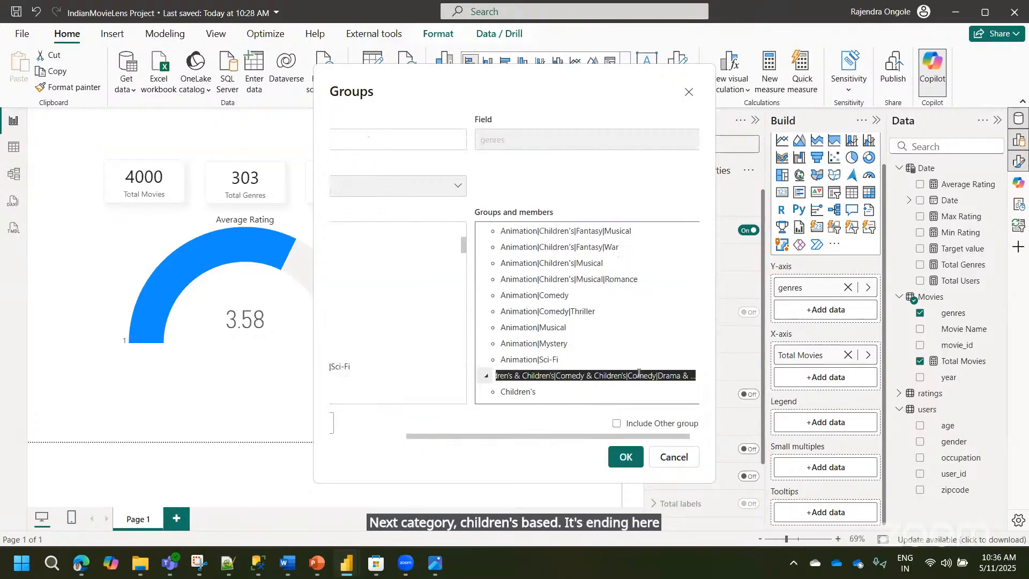
# - Rename the new Children's group as Children's Based
pyautogui.click(638, 374)
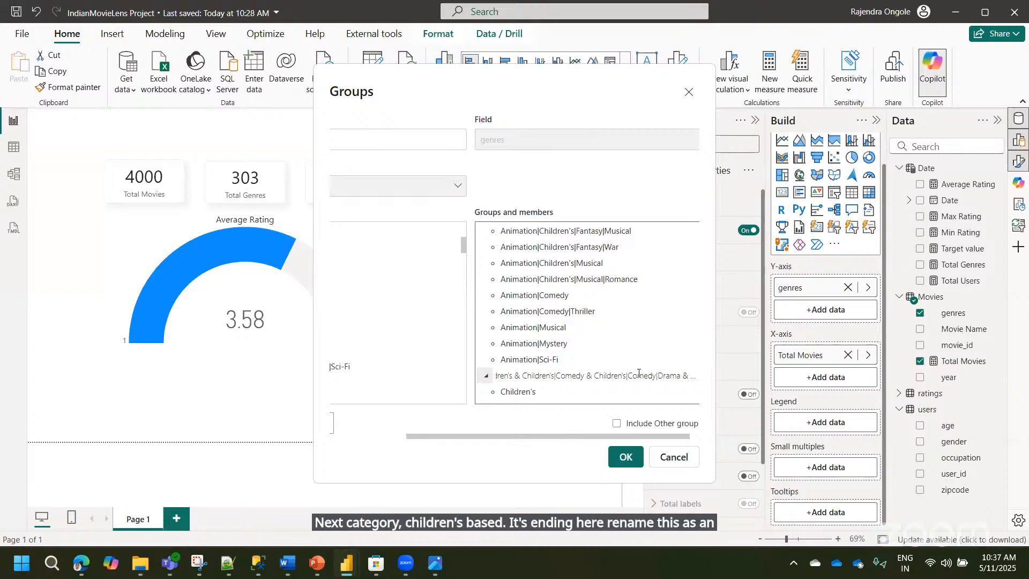
pyautogui.moveTo(695, 375); pyautogui.dragTo(516, 375)
pyautogui.press('BackSpace')
pyautogui.write('B')
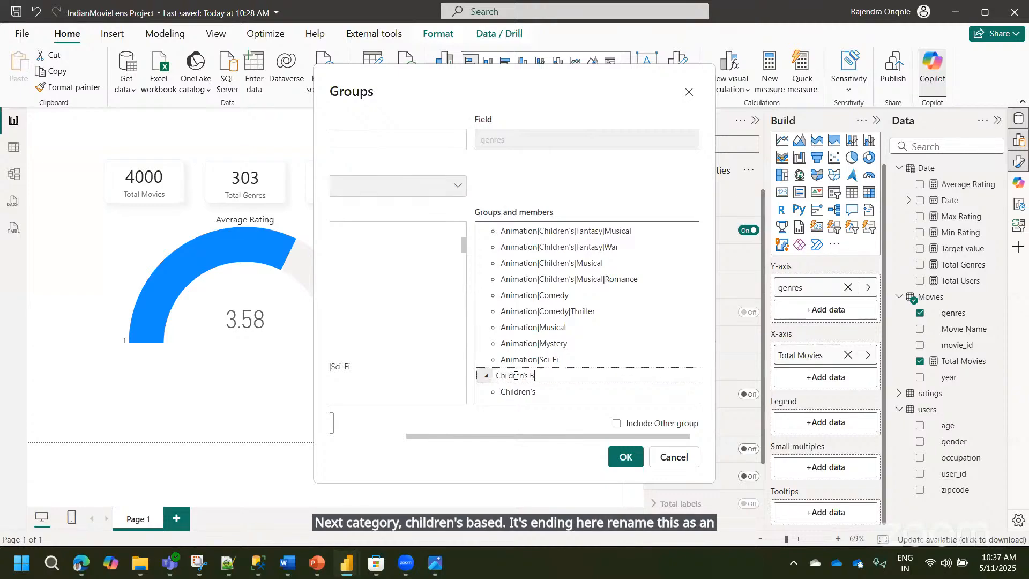
pyautogui.write('ased')
pyautogui.press('Return')
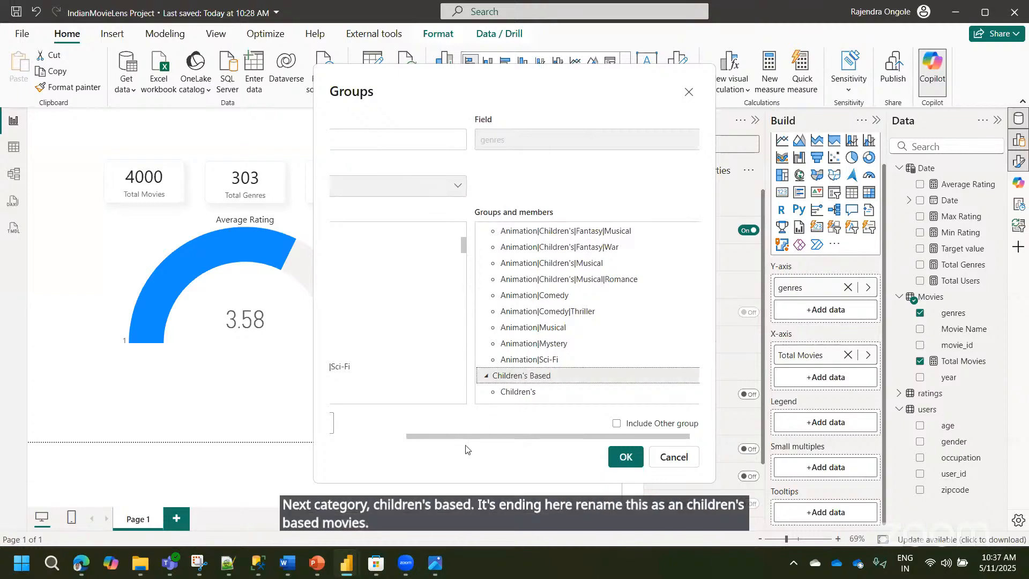
# - Group all ungrouped genre values from Comedy through Comedy|Western
pyautogui.moveTo(453, 438); pyautogui.dragTo(377, 438)
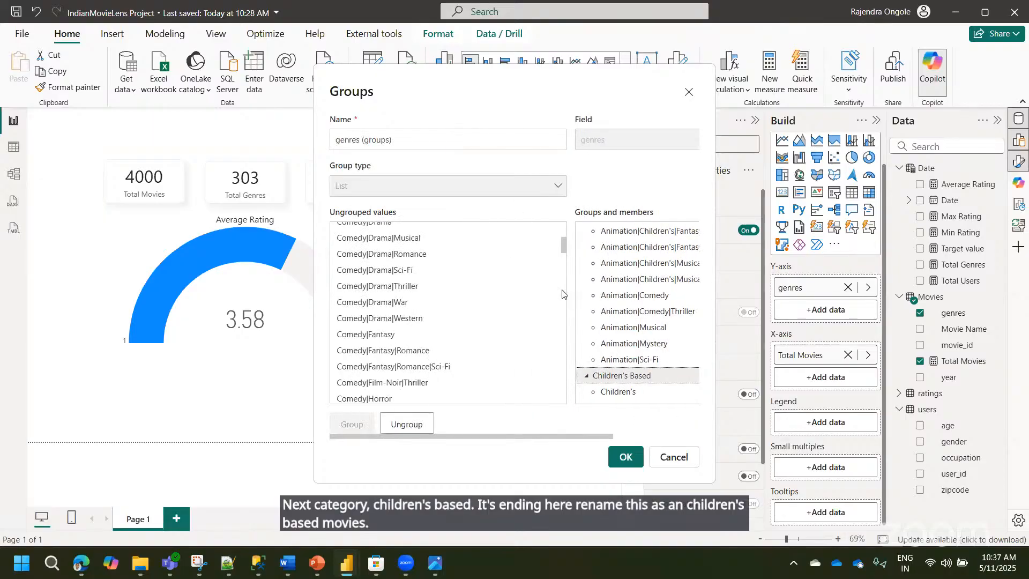
pyautogui.moveTo(563, 242); pyautogui.dragTo(507, 232)
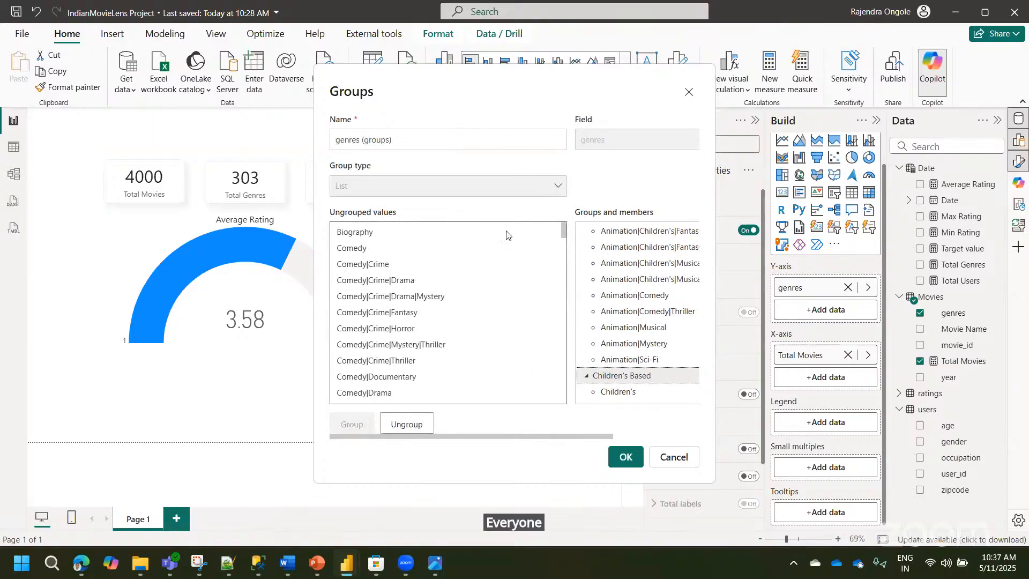
pyautogui.click(361, 250)
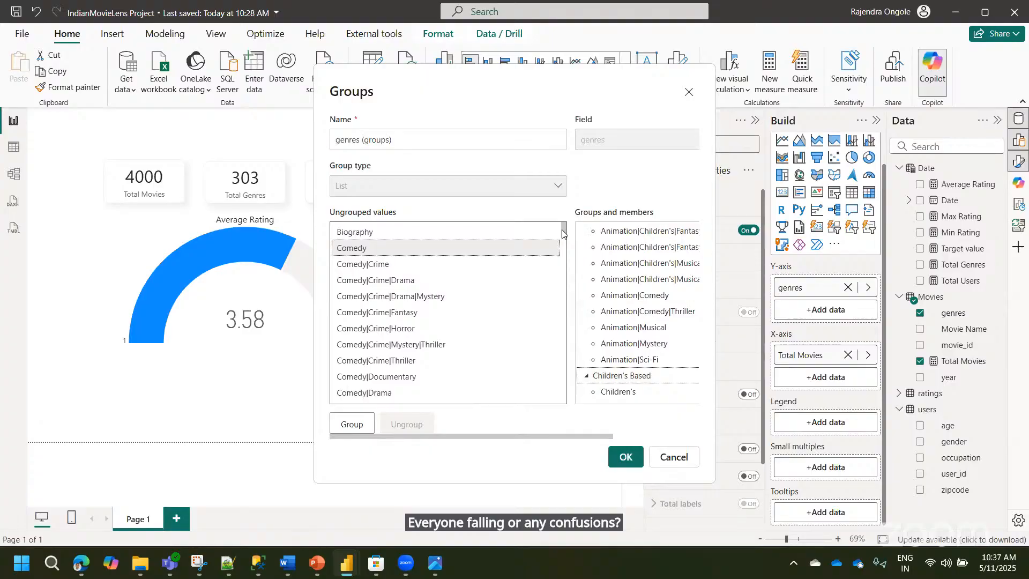
pyautogui.moveTo(562, 231); pyautogui.dragTo(564, 280)
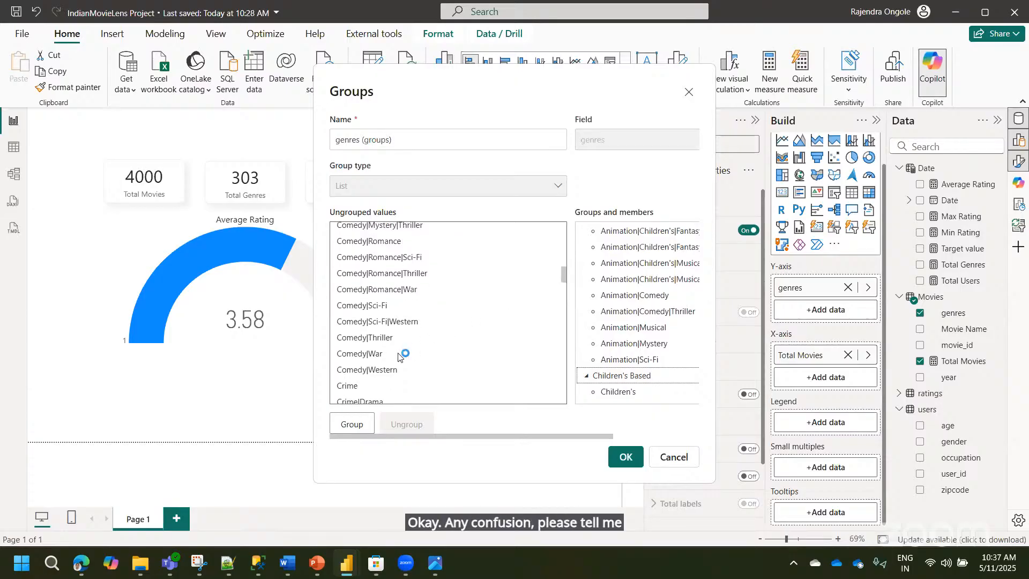
pyautogui.keyDown('shift'); pyautogui.click(385, 371); pyautogui.keyUp('shift')
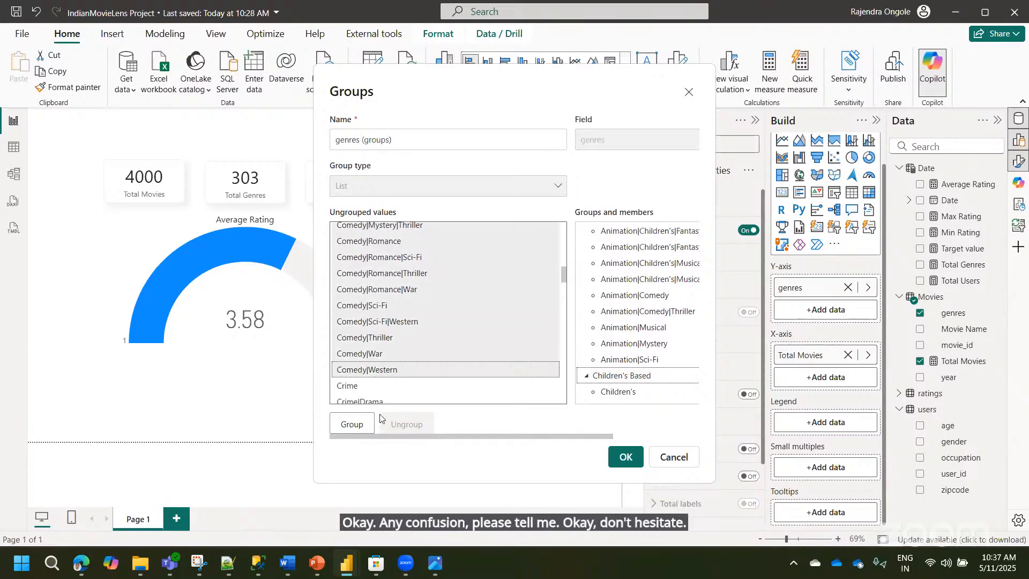
pyautogui.click(357, 432)
# - Rename the new Comedy group as Comedy Based
pyautogui.click(651, 374)
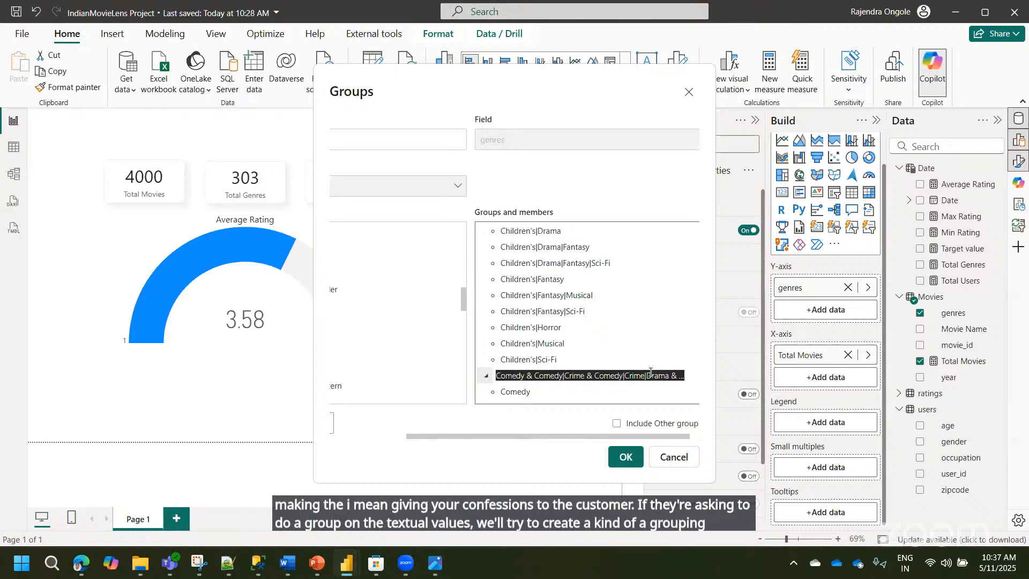
pyautogui.write('C')
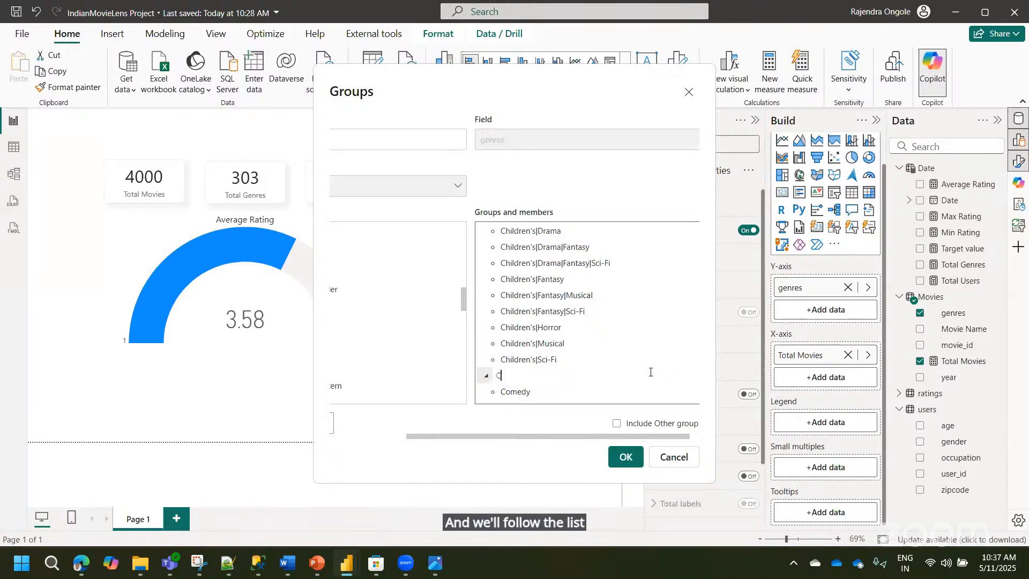
pyautogui.write('omedy Based')
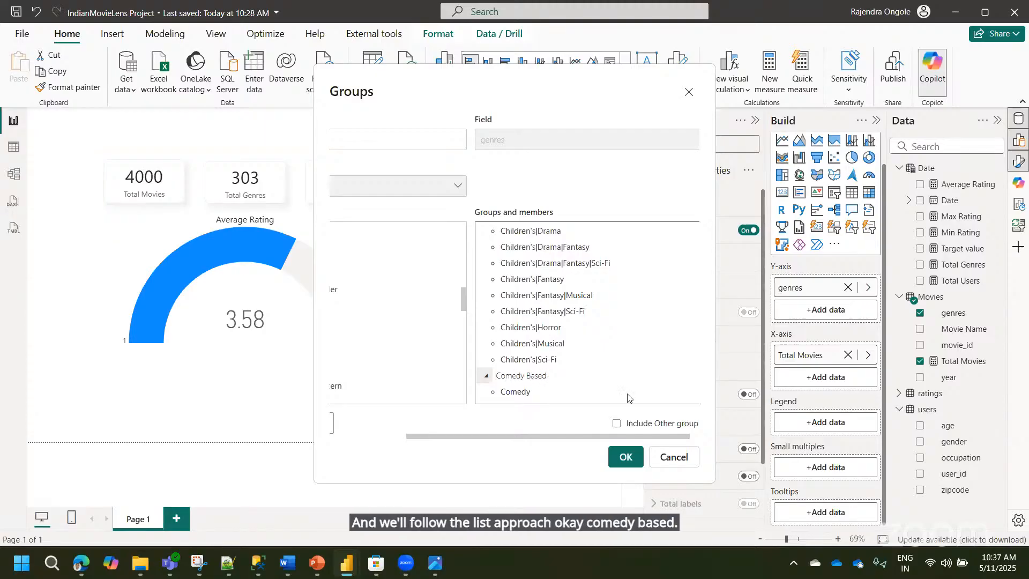
pyautogui.click(449, 474)
# - Group all ungrouped genre values from Crime through Crime|Thriller, leaving Biography ungrouped
pyautogui.moveTo(423, 440); pyautogui.dragTo(347, 441)
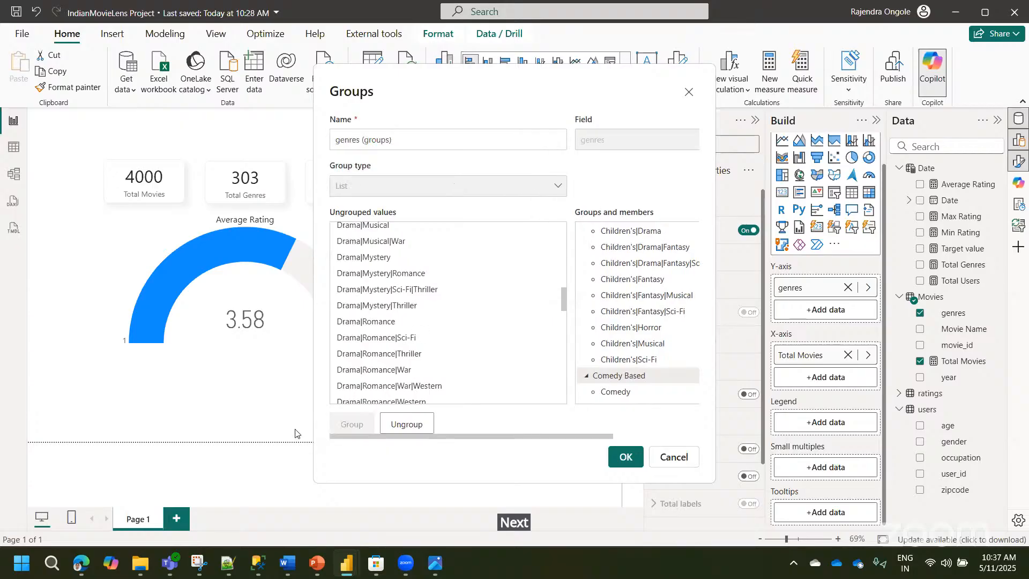
pyautogui.moveTo(562, 305); pyautogui.dragTo(562, 236)
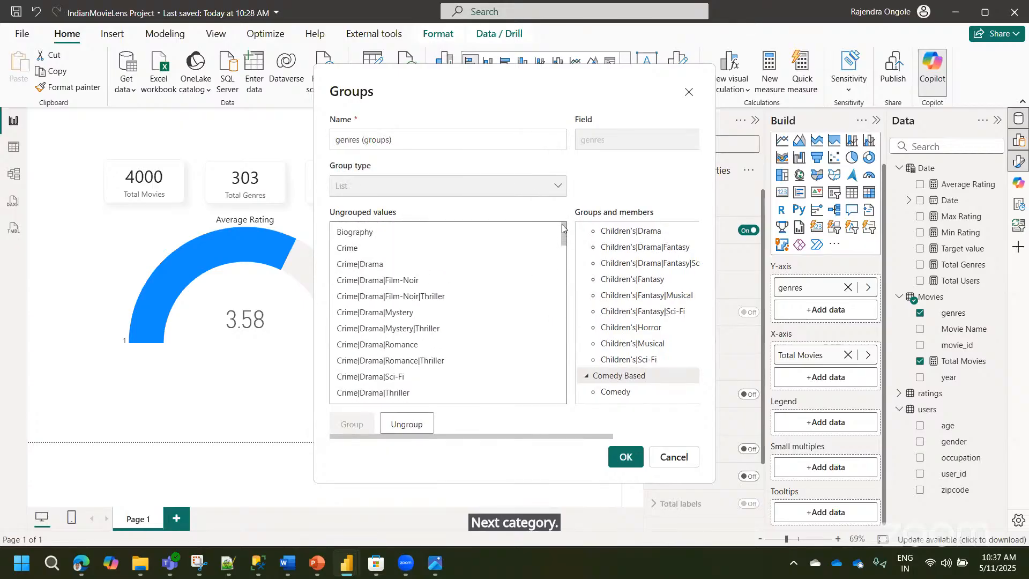
pyautogui.click(344, 252)
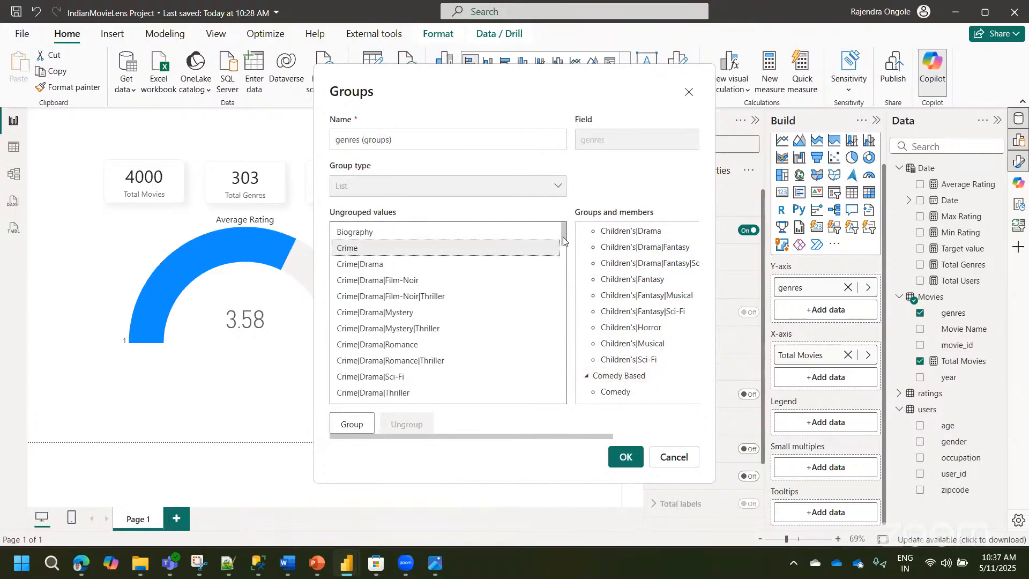
pyautogui.moveTo(563, 229); pyautogui.dragTo(562, 251)
pyautogui.scroll(-1, 562, 257)
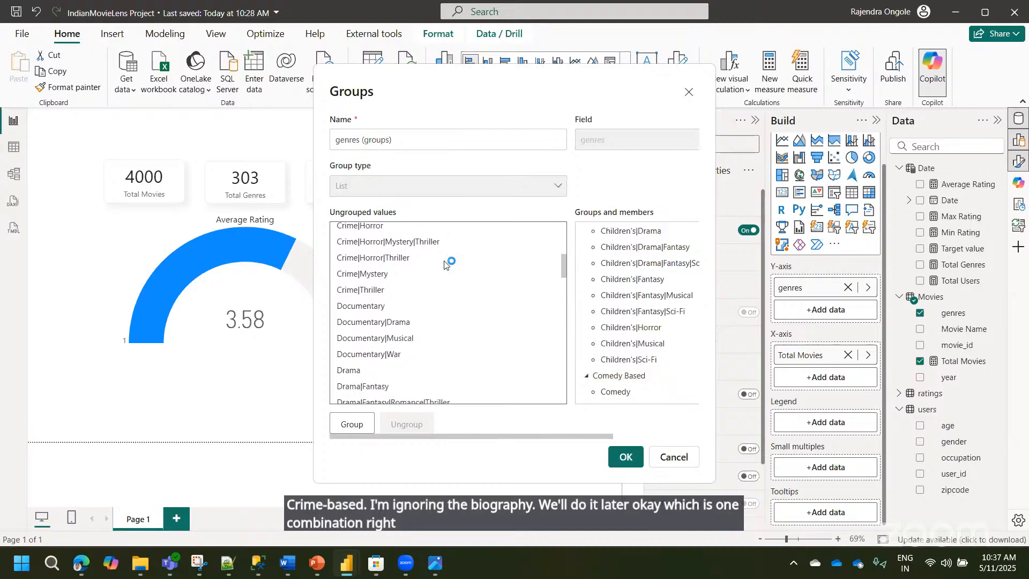
pyautogui.keyDown('shift'); pyautogui.click(368, 290); pyautogui.keyUp('shift')
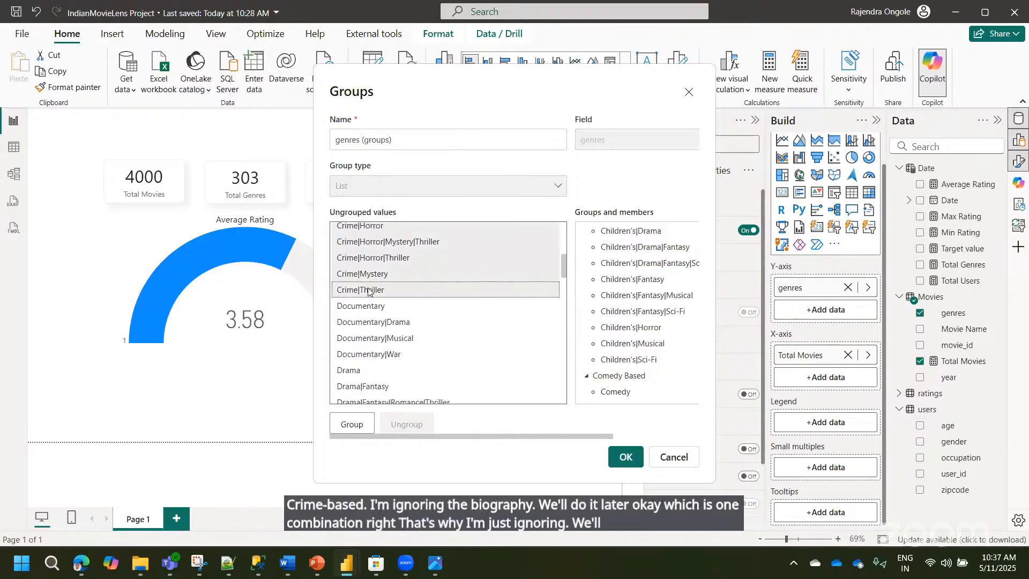
pyautogui.click(351, 424)
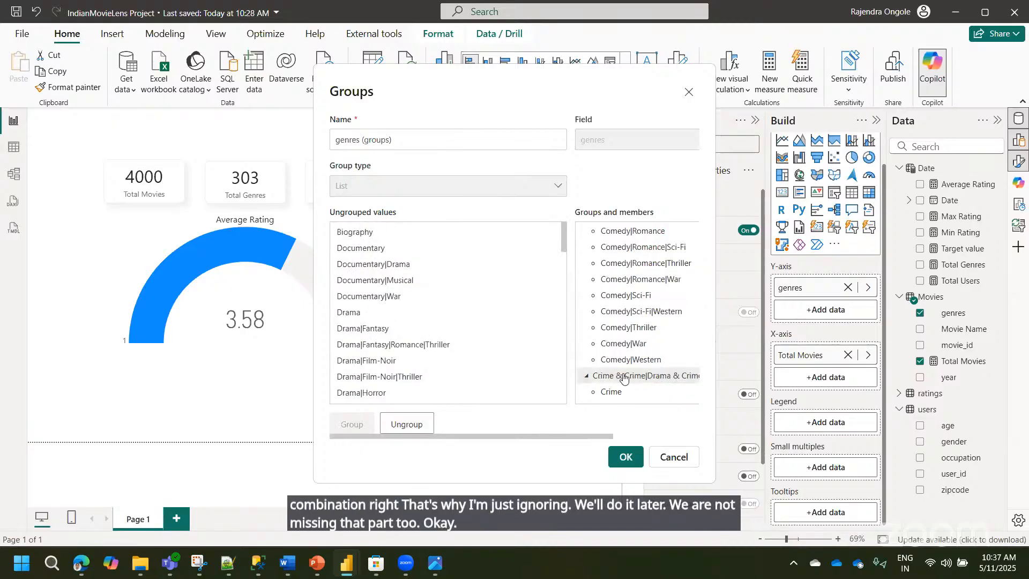
# - Rename the newly created group of Crime genres as "Crime Based"
pyautogui.doubleClick(624, 377)
pyautogui.write('Crime Based')
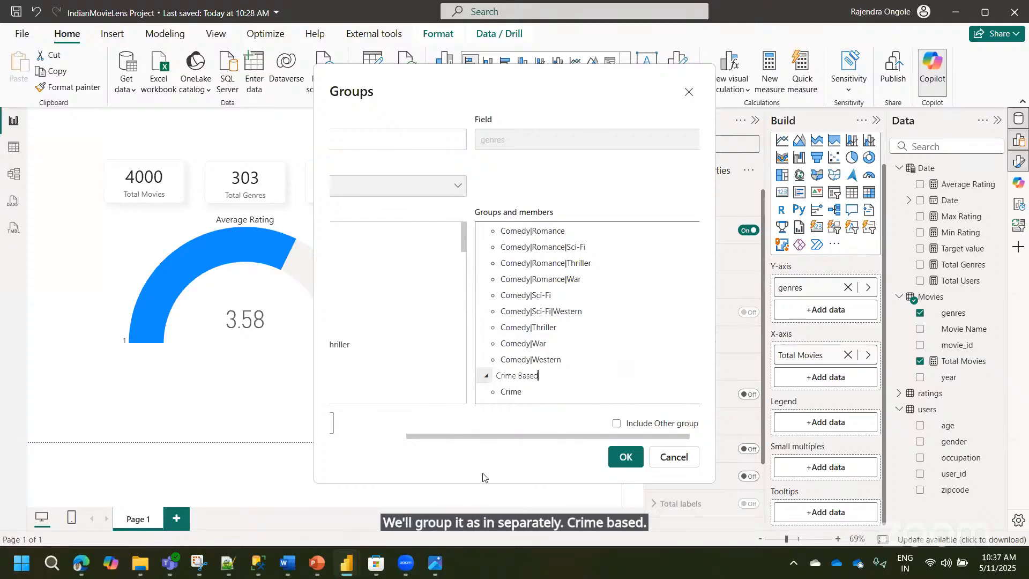
pyautogui.click(458, 450)
# - Group the ungrouped values from Documentary through Documentary|War and name the group "Documentary Based"
pyautogui.hscroll(-5, 315, 425)
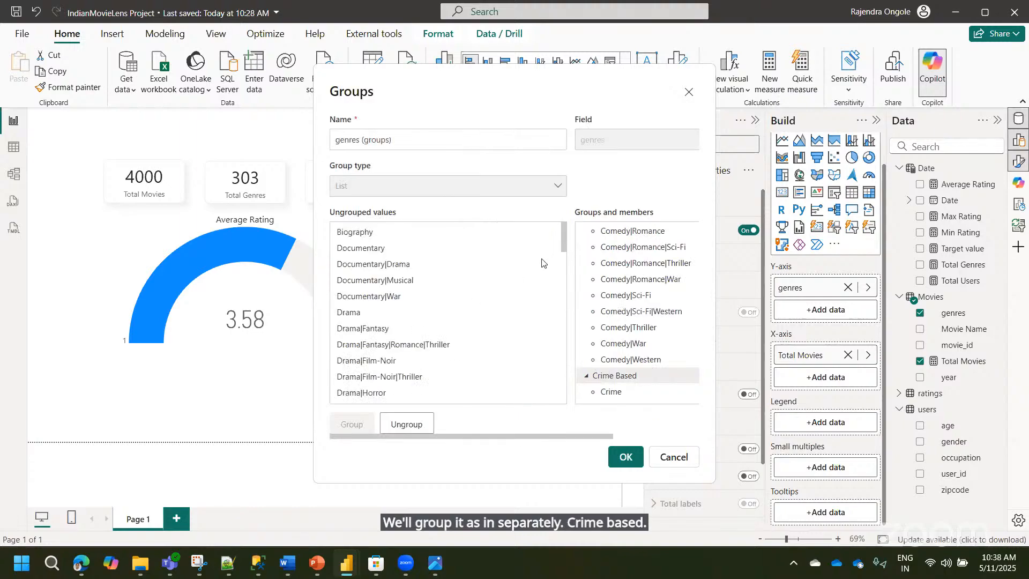
pyautogui.click(382, 248)
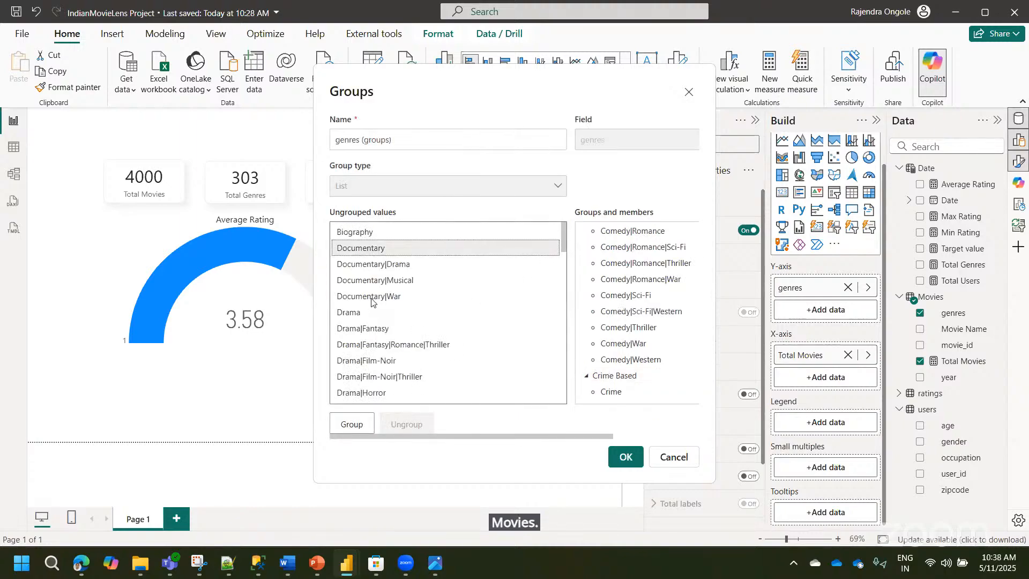
pyautogui.keyDown('shift'); pyautogui.click(372, 297); pyautogui.keyUp('shift')
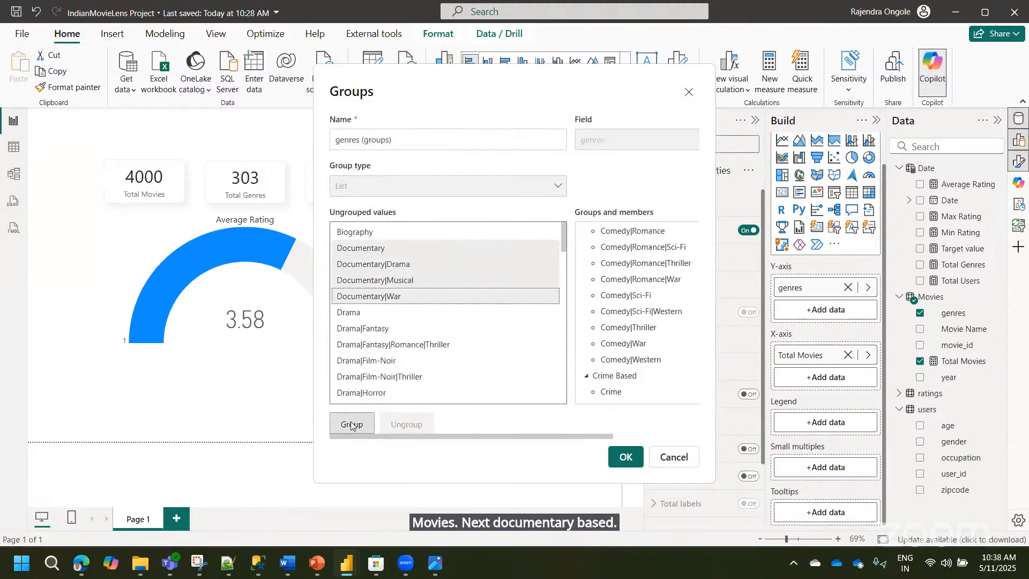
pyautogui.click(352, 425)
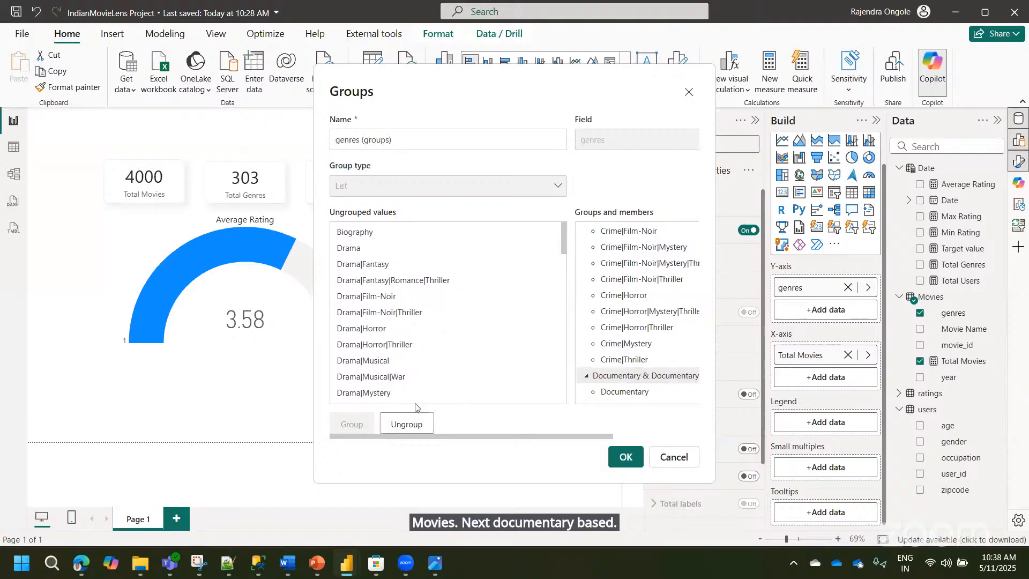
pyautogui.doubleClick(624, 377)
pyautogui.click(519, 375)
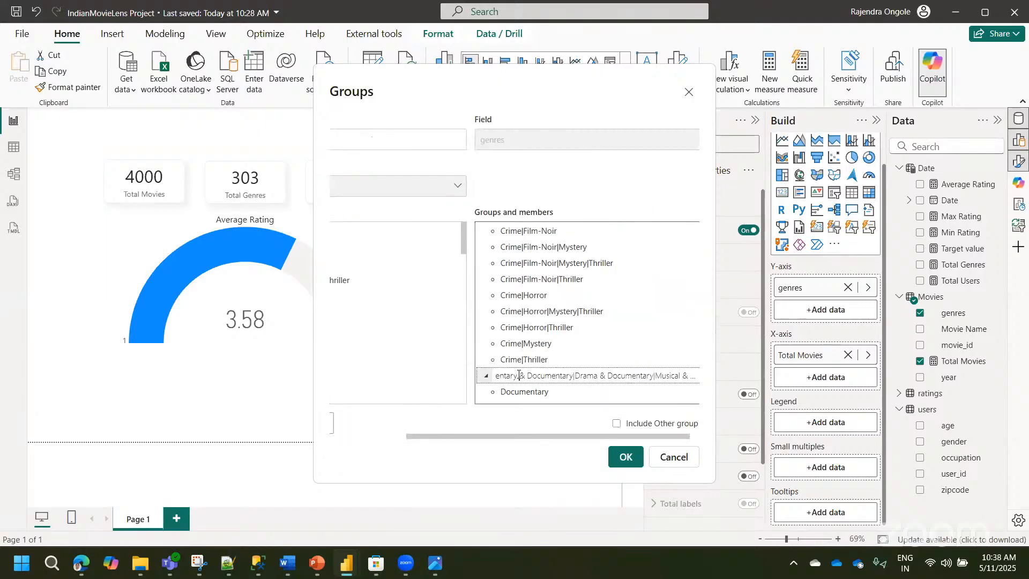
pyautogui.hotkey('ctrl', 'a')
pyautogui.write('Documentary Base')
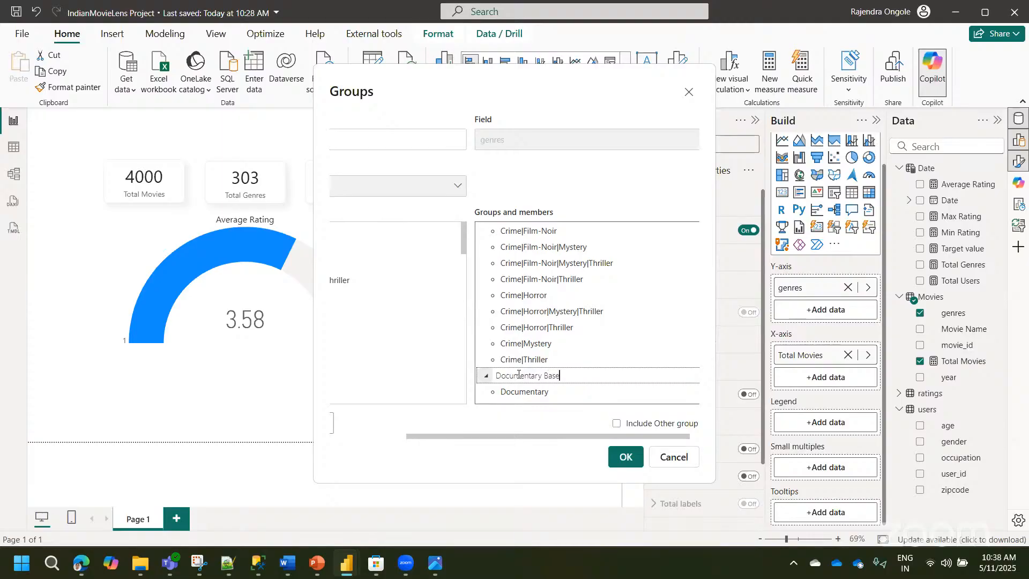
pyautogui.write('d')
# - Check the existing groups for Drama, collapse Documentary Based, and group the ungrouped values from Drama through Drama|Western
pyautogui.moveTo(436, 437); pyautogui.dragTo(318, 432)
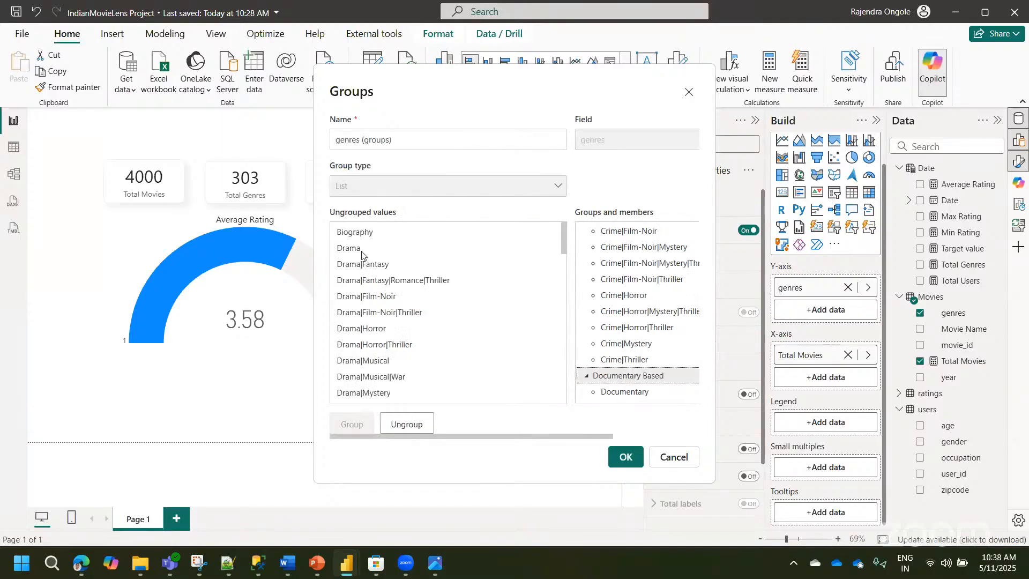
pyautogui.click(362, 250)
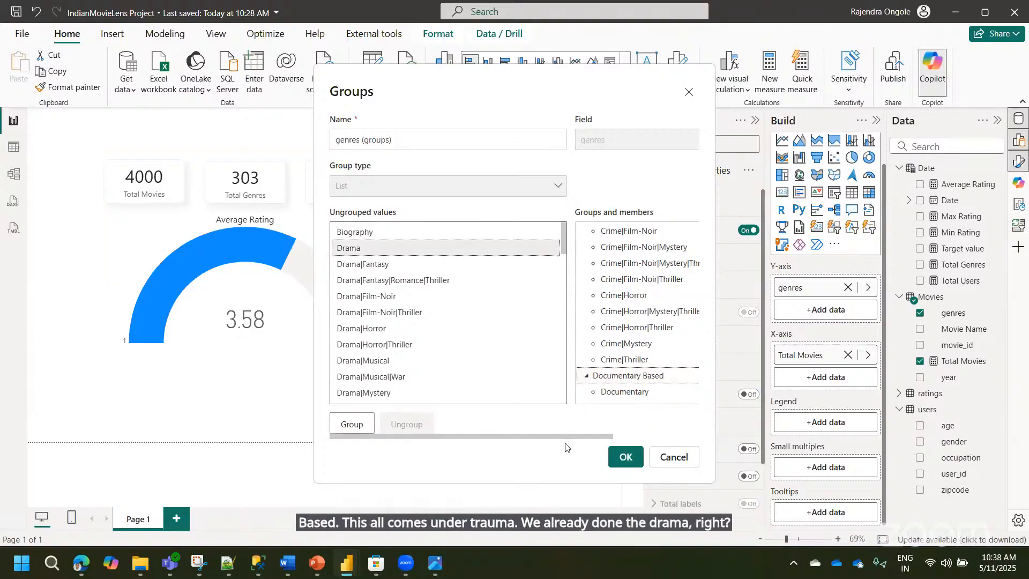
pyautogui.click(679, 437)
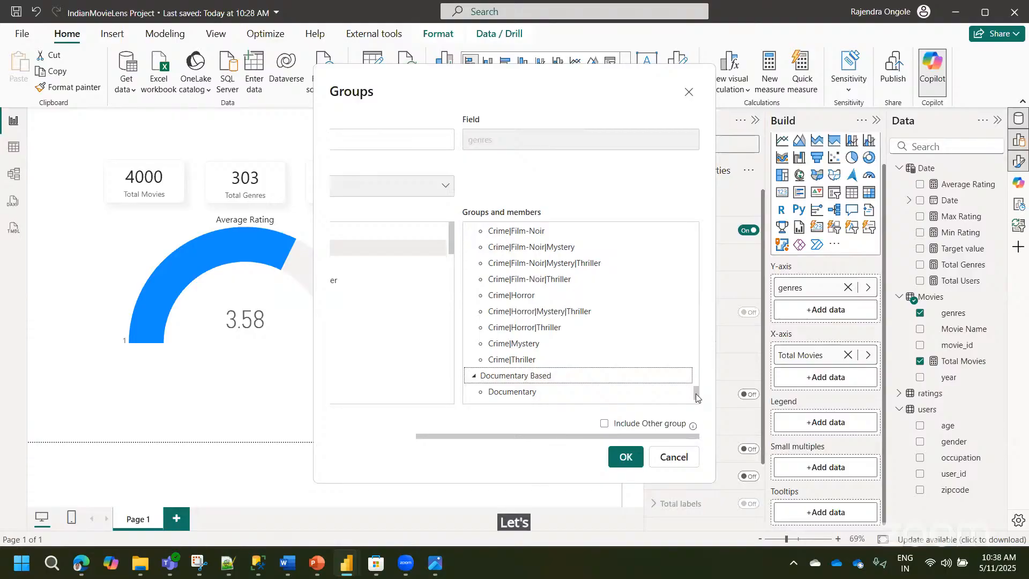
pyautogui.scroll(10, 678, 252)
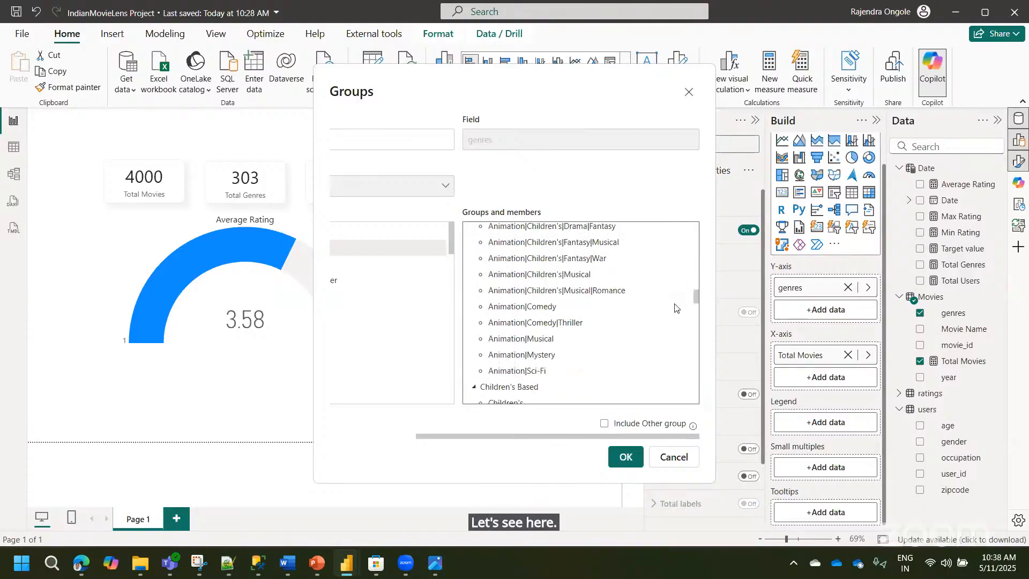
pyautogui.scroll(8, 678, 241)
pyautogui.scroll(-10, 679, 321)
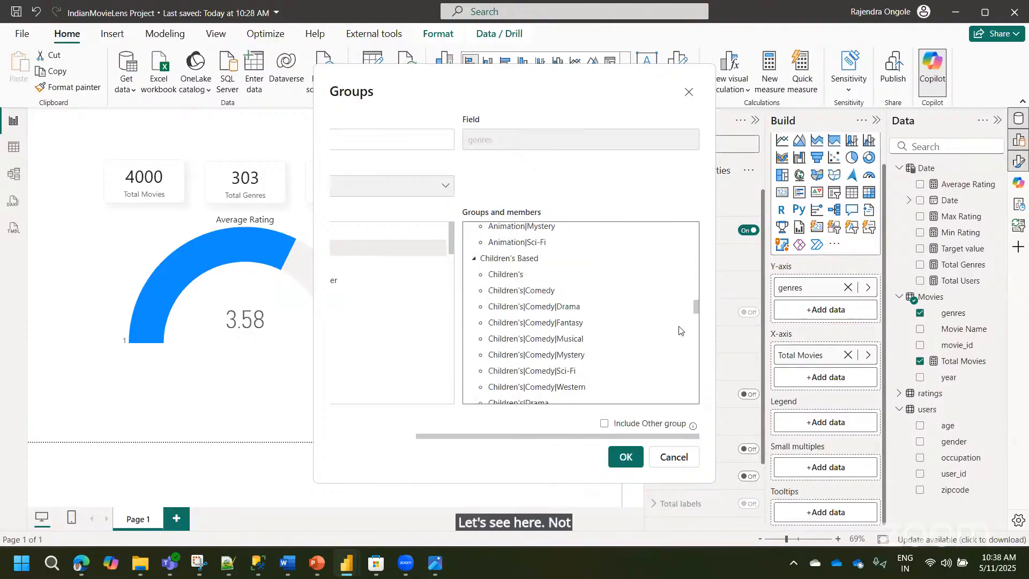
pyautogui.scroll(-10, 691, 378)
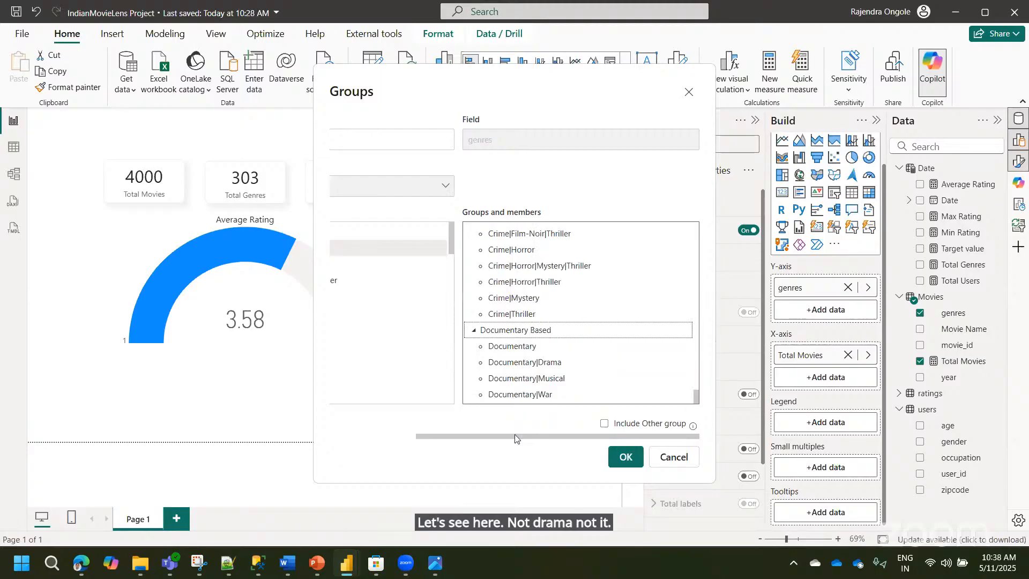
pyautogui.hscroll(-3, 402, 182)
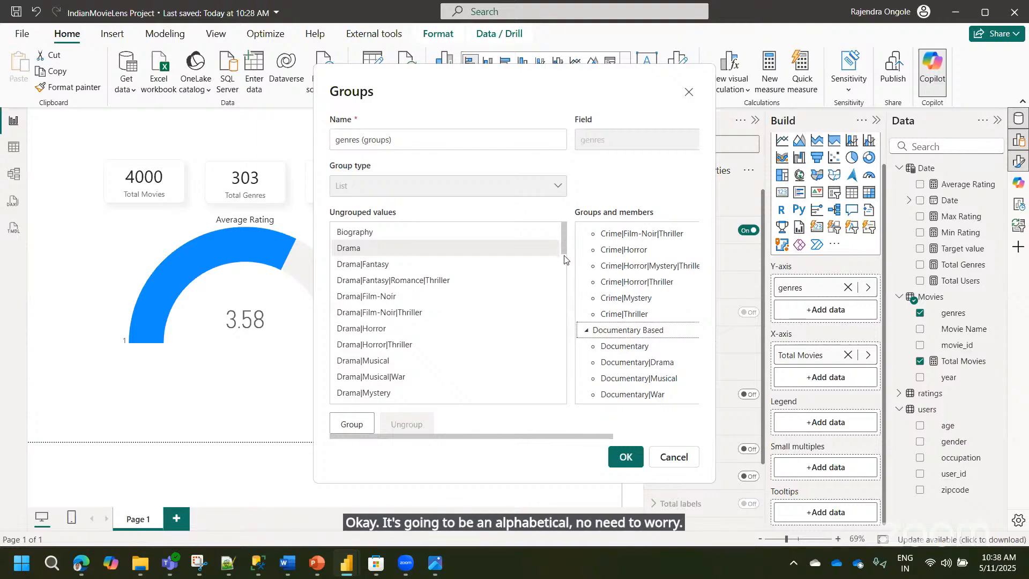
pyautogui.scroll(-3, 564, 302)
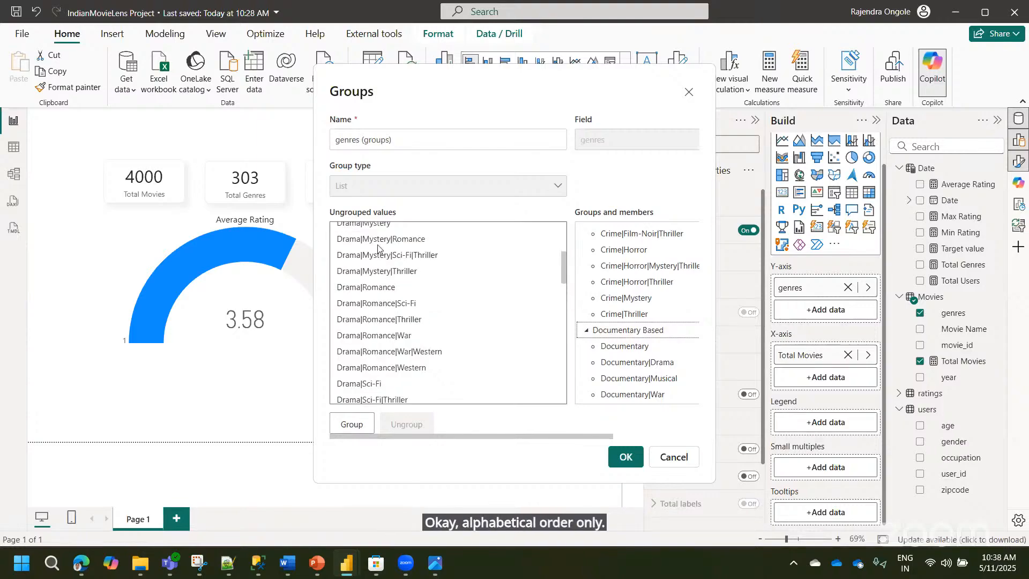
pyautogui.scroll(-4, 378, 247)
pyautogui.keyDown('shift'); pyautogui.click(362, 266); pyautogui.keyUp('shift')
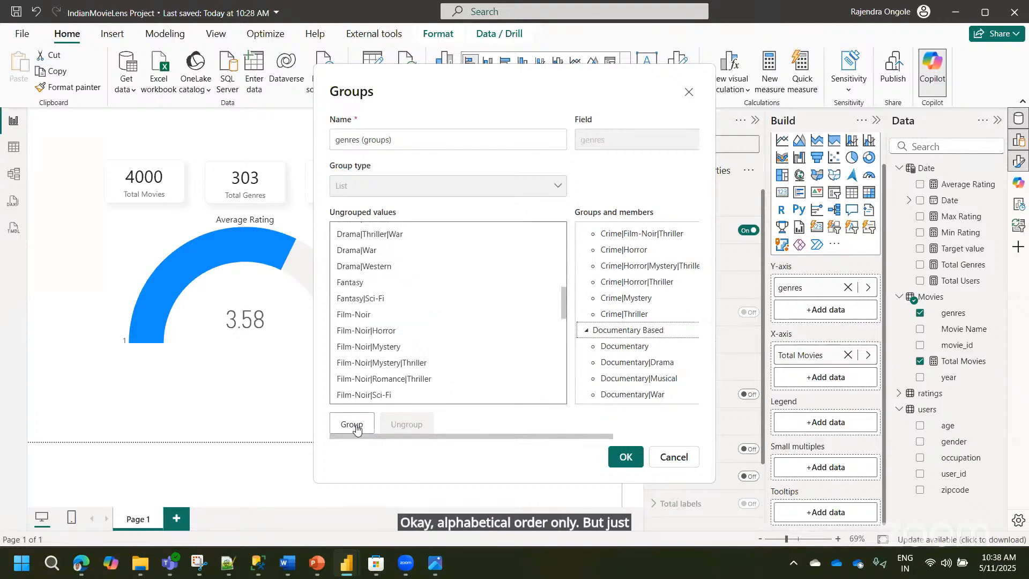
pyautogui.click(587, 332)
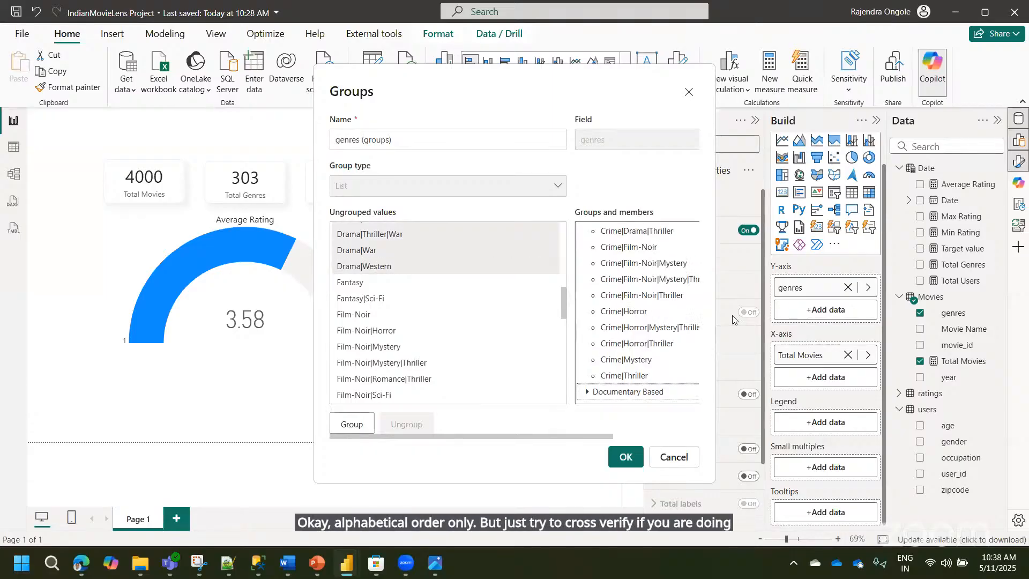
pyautogui.click(355, 427)
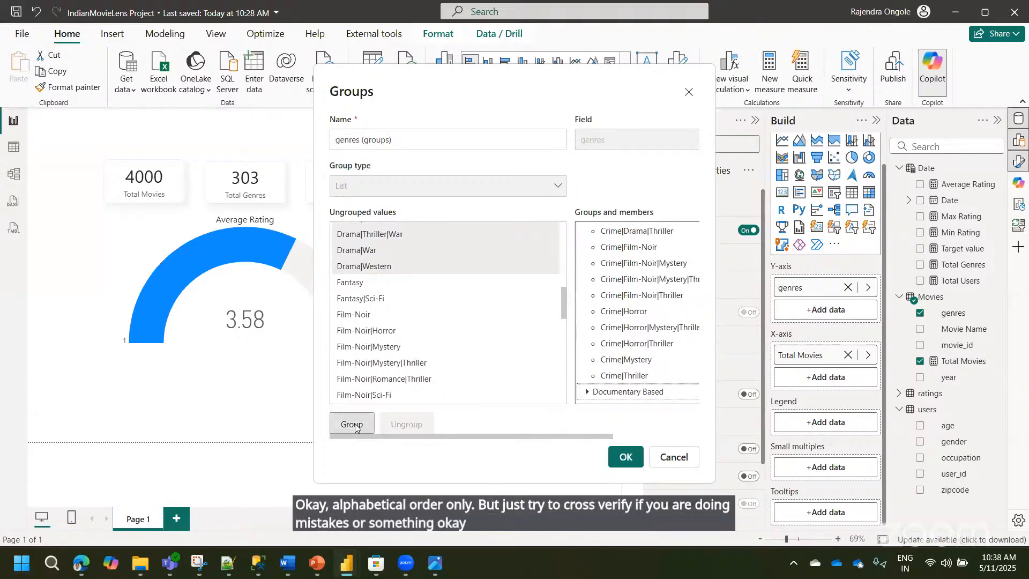
# - Rename the new group of Drama genres as "Drama Based"
pyautogui.doubleClick(628, 375)
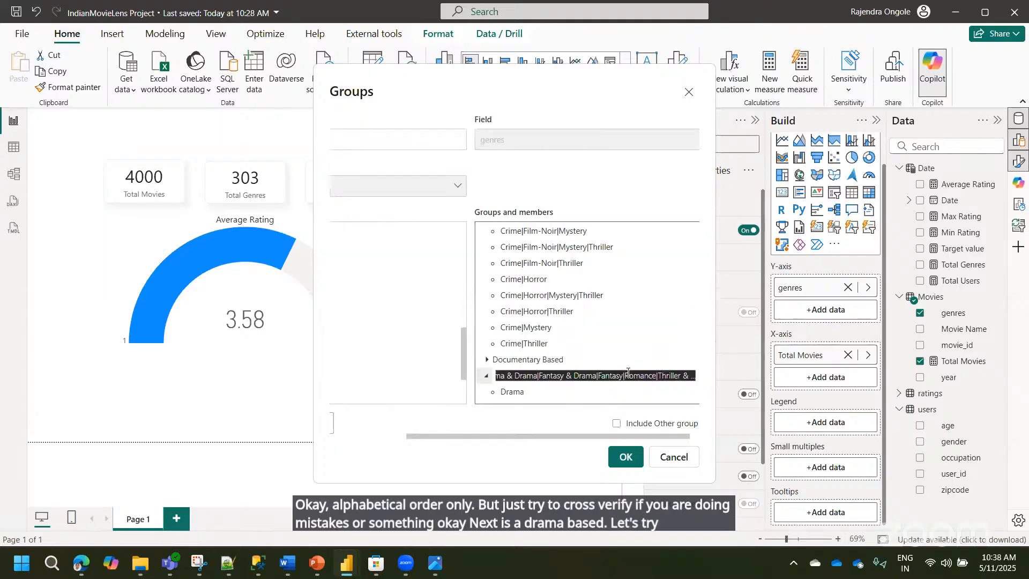
pyautogui.write('Drama Base')
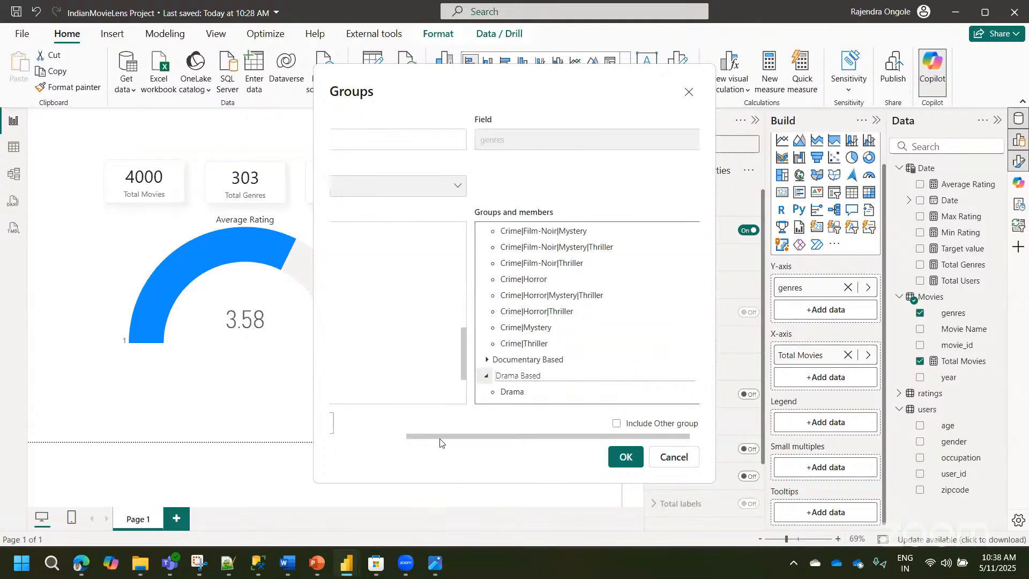
pyautogui.write('d')
pyautogui.press('Return')
# - Group the ungrouped values from Mystery through Mystery|Thriller and name the group "Mystery Based"
pyautogui.hscroll(-2, 362, 307)
pyautogui.click(356, 237)
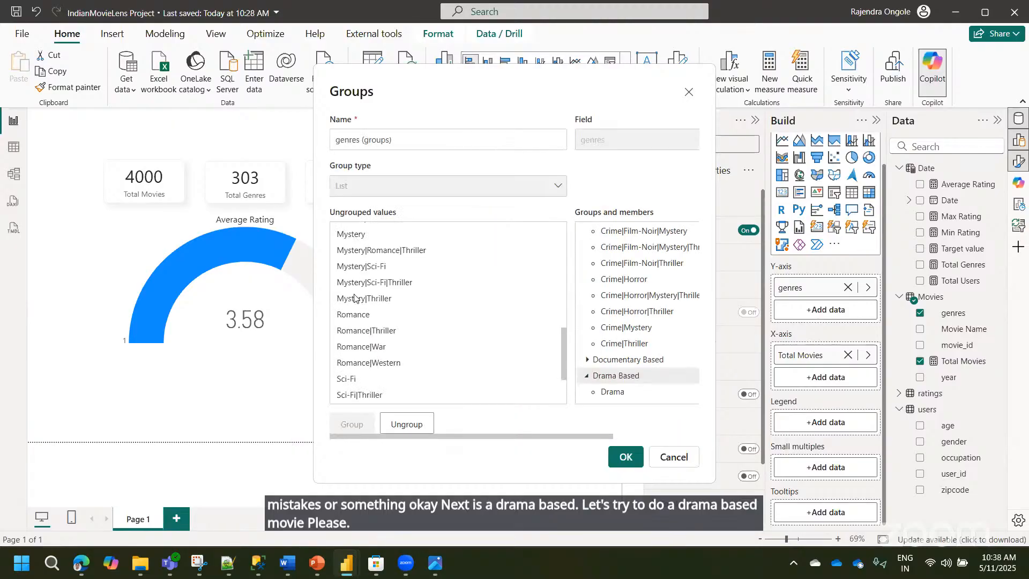
pyautogui.keyDown('shift'); pyautogui.click(357, 298); pyautogui.keyUp('shift')
pyautogui.click(354, 424)
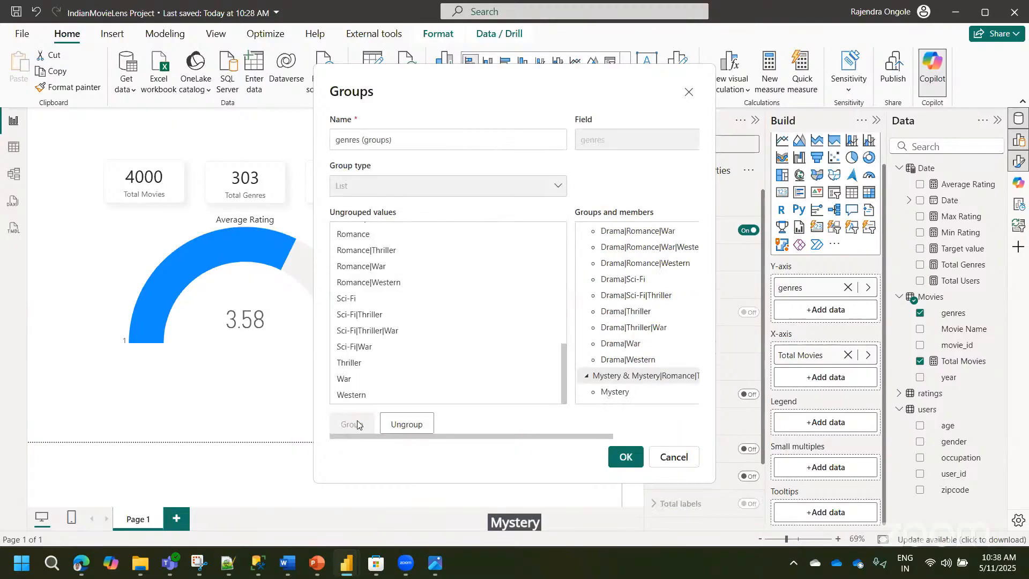
pyautogui.doubleClick(620, 376)
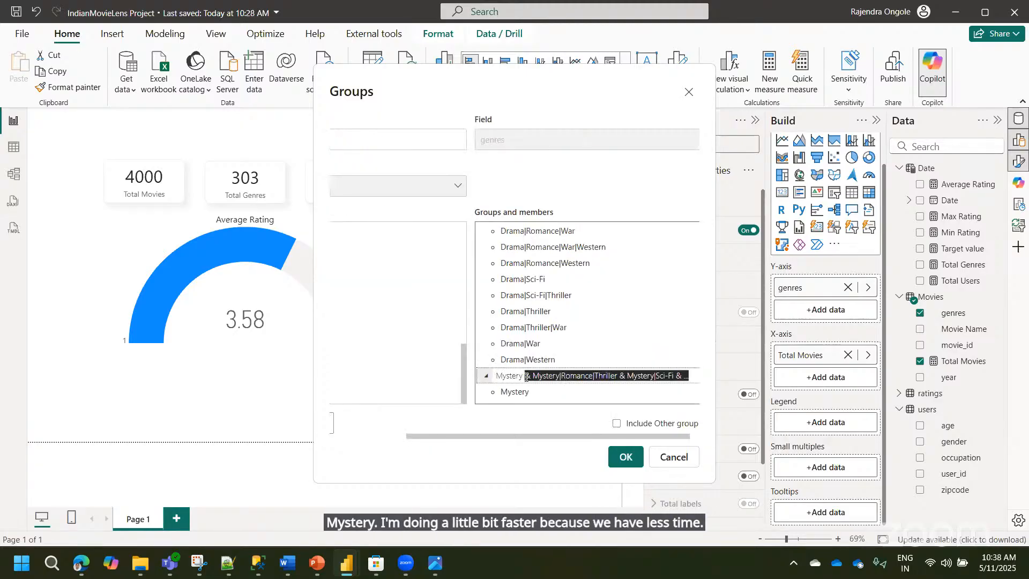
pyautogui.write('Mystery')
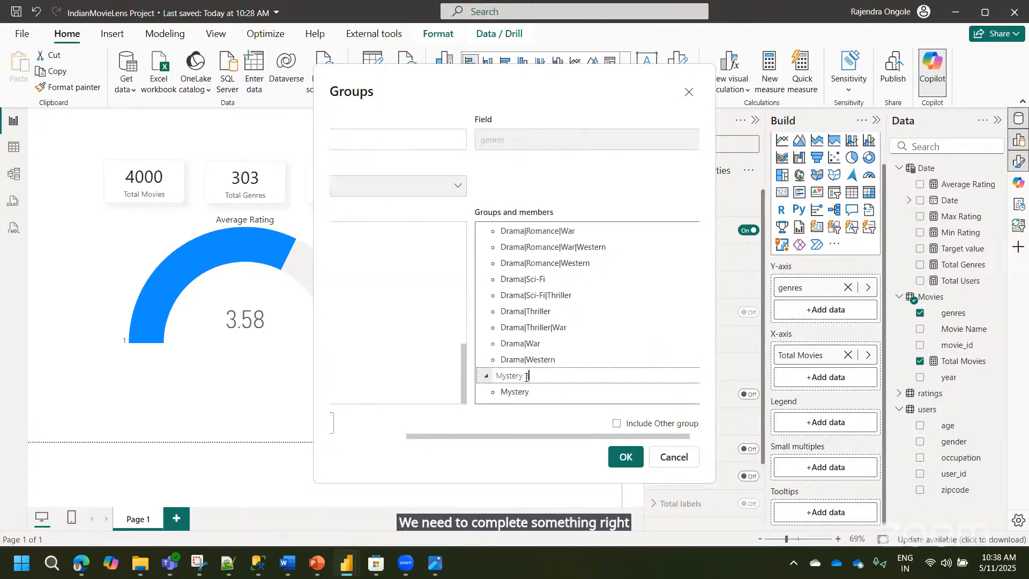
pyautogui.write(' Based')
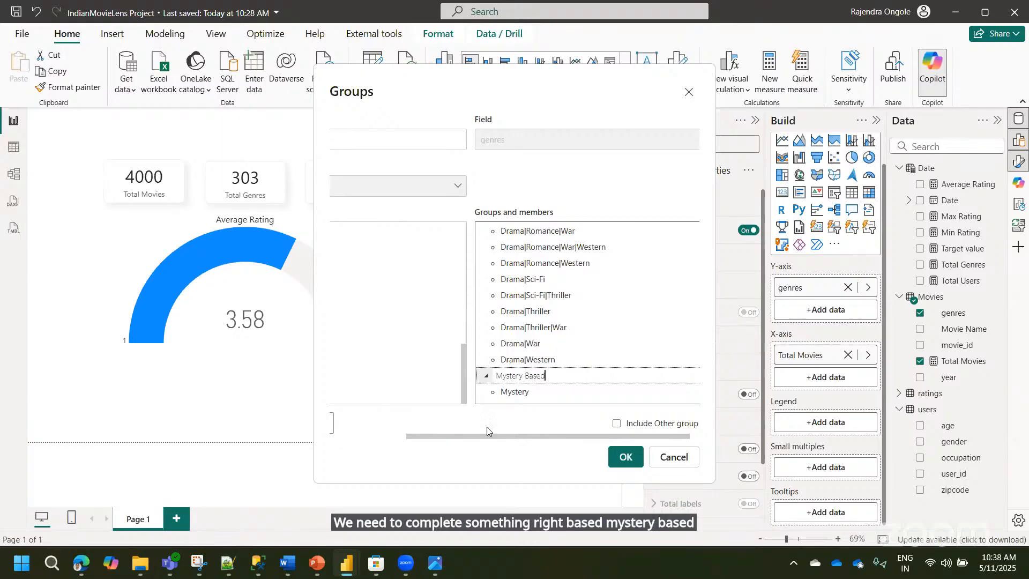
pyautogui.press('Return')
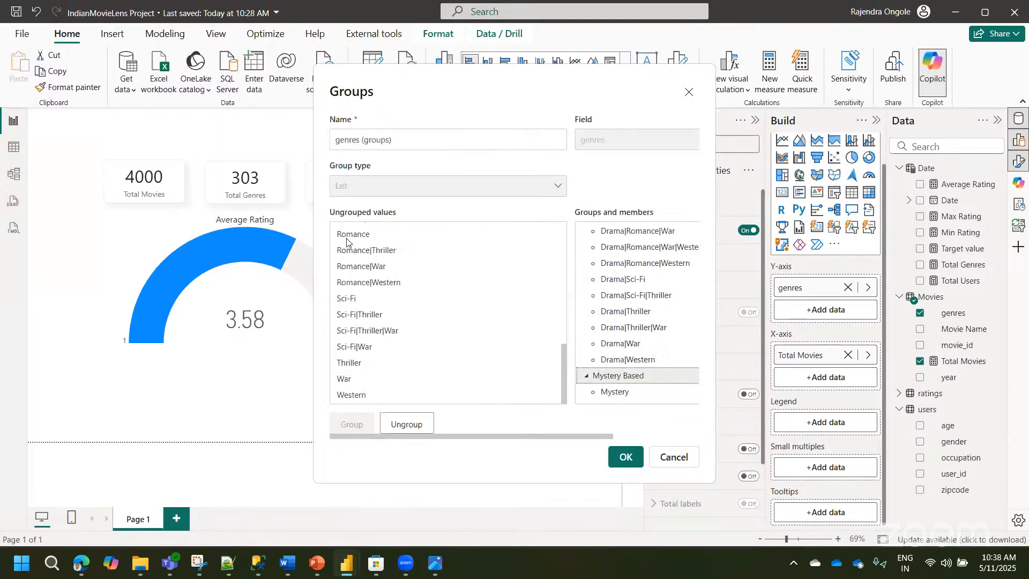
# - Group the ungrouped values from Romance through Romance|Western and name the group "Romance Based"
pyautogui.click(357, 233)
pyautogui.keyDown('shift'); pyautogui.click(358, 282); pyautogui.keyUp('shift')
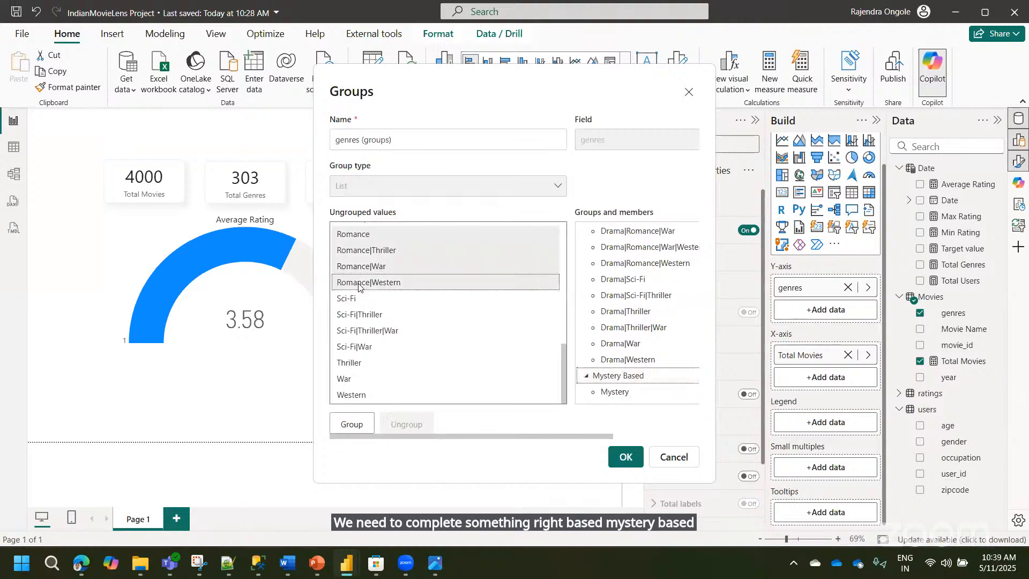
pyautogui.click(354, 424)
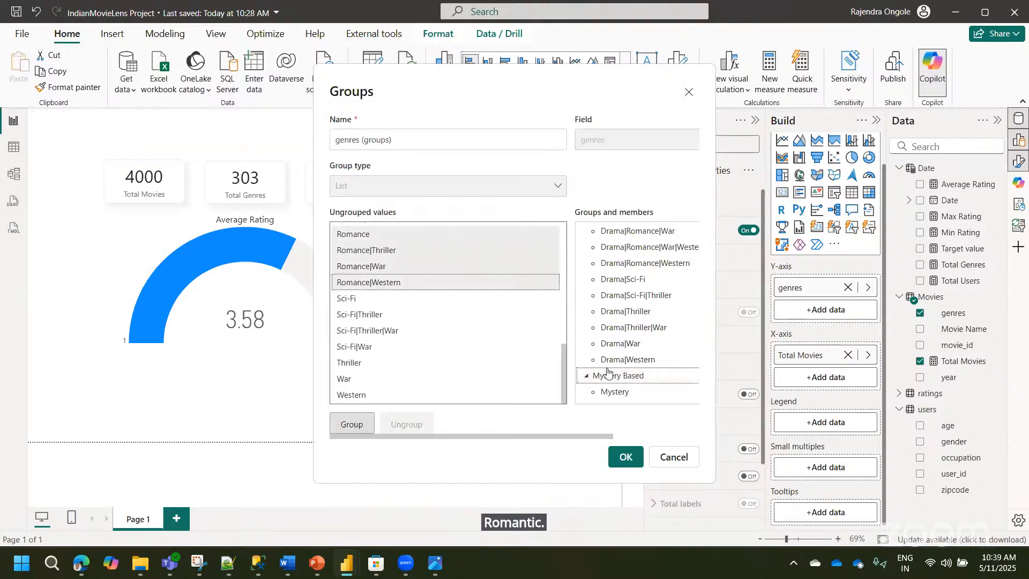
pyautogui.click(506, 375)
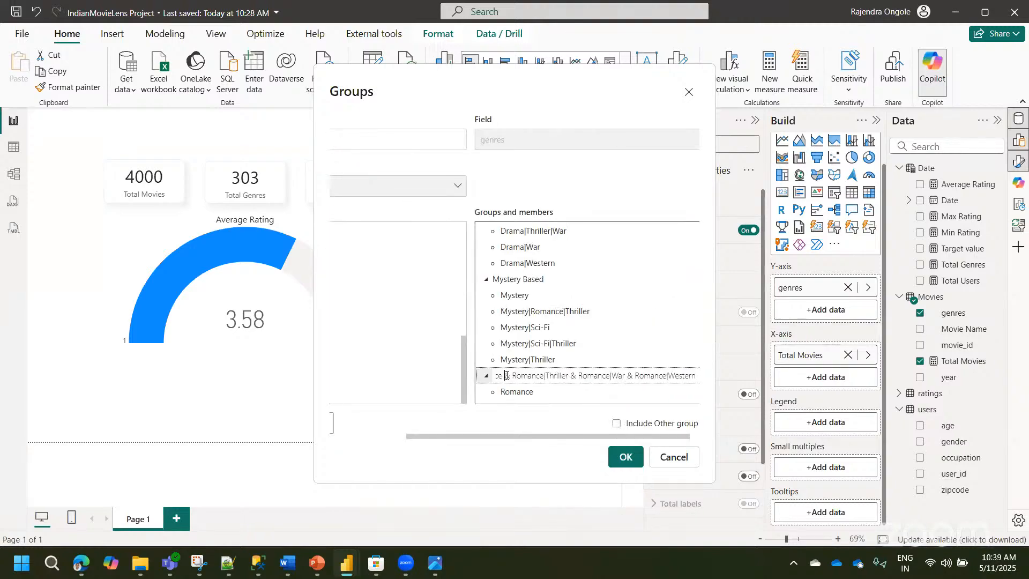
pyautogui.hotkey('ctrl', 'a')
pyautogui.write('Romance Based')
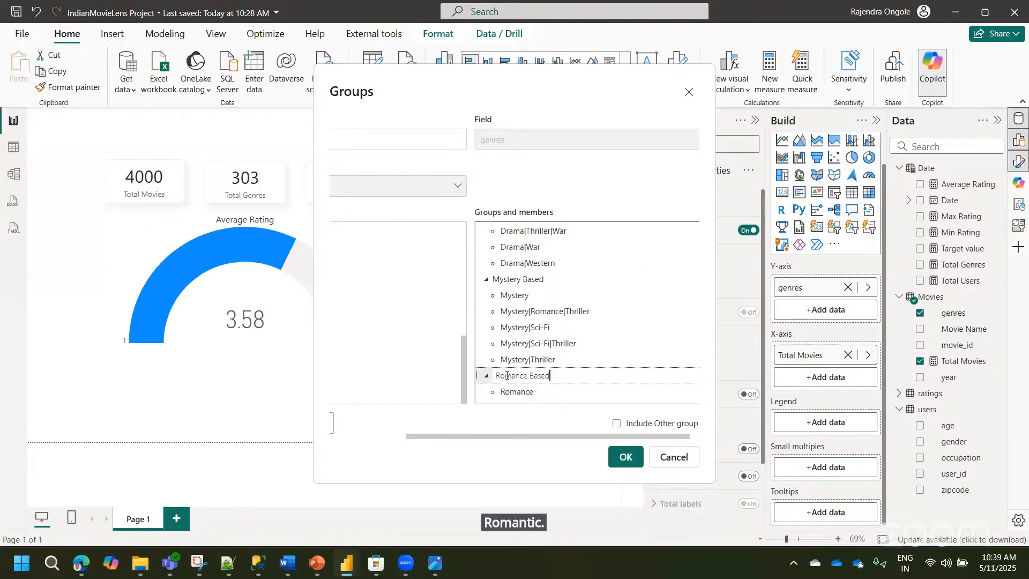
pyautogui.press('Return')
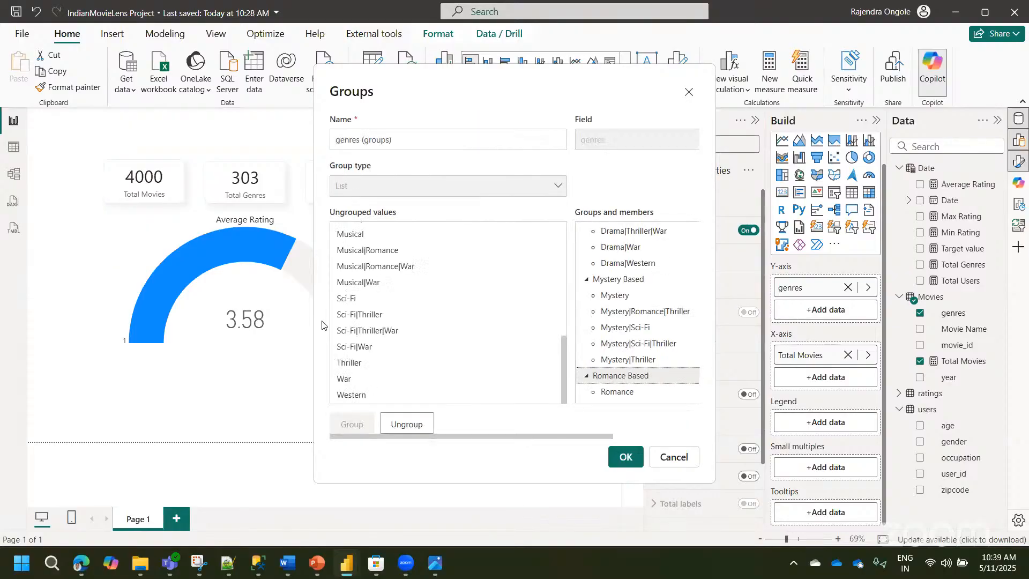
# - Group the ungrouped values from Musical through Musical|War and name the group "Musical Based"
pyautogui.keyDown('shift'); pyautogui.click(350, 284); pyautogui.keyUp('shift')
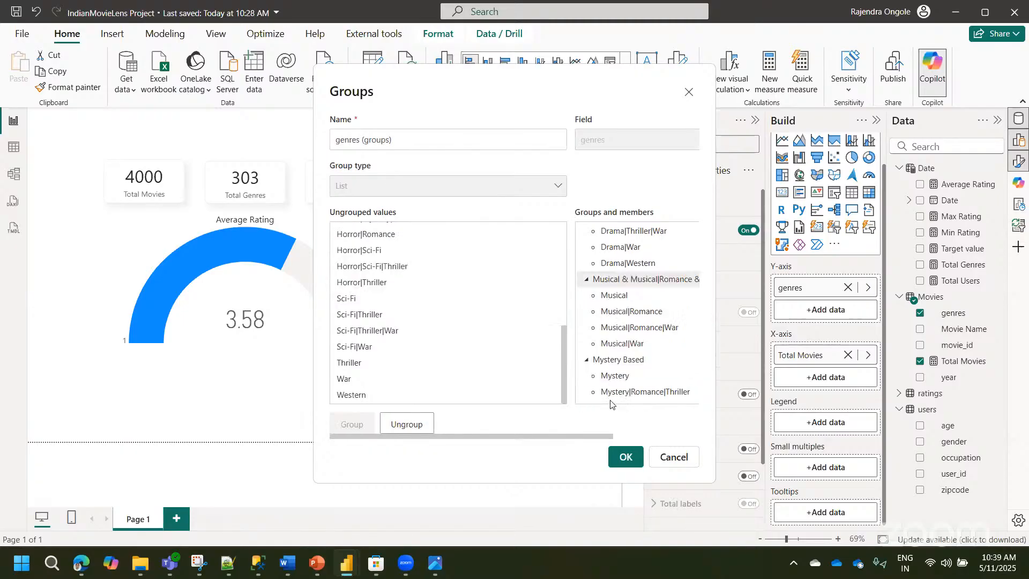
pyautogui.doubleClick(621, 281)
pyautogui.click(524, 280)
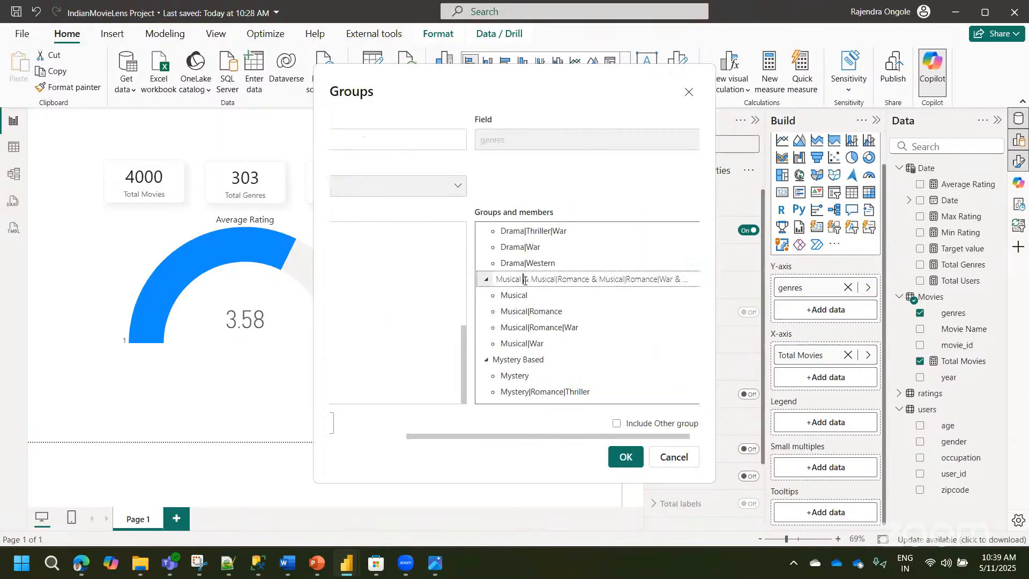
pyautogui.hotkey('shift', 'End')
pyautogui.write('Based')
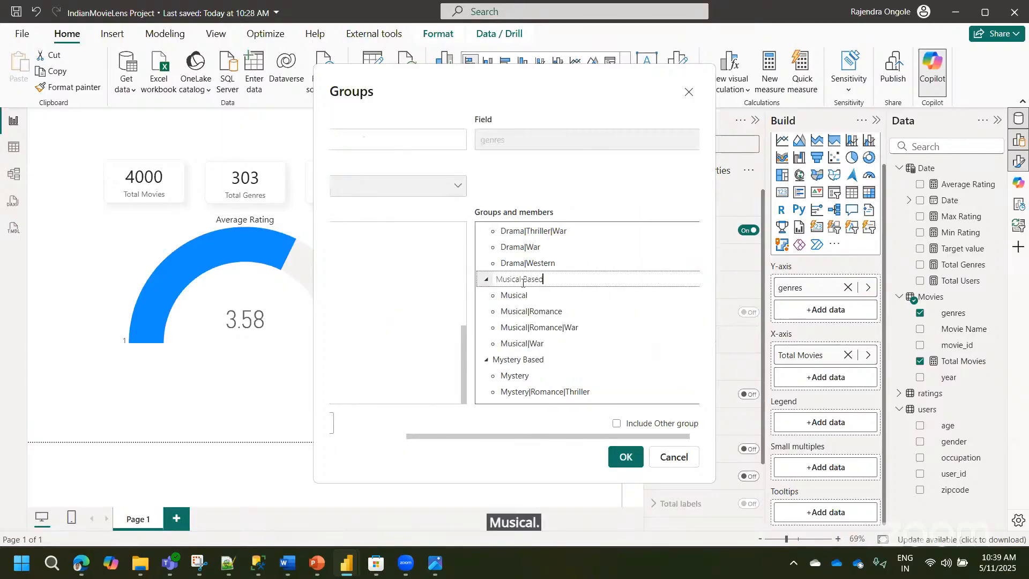
pyautogui.press('Return')
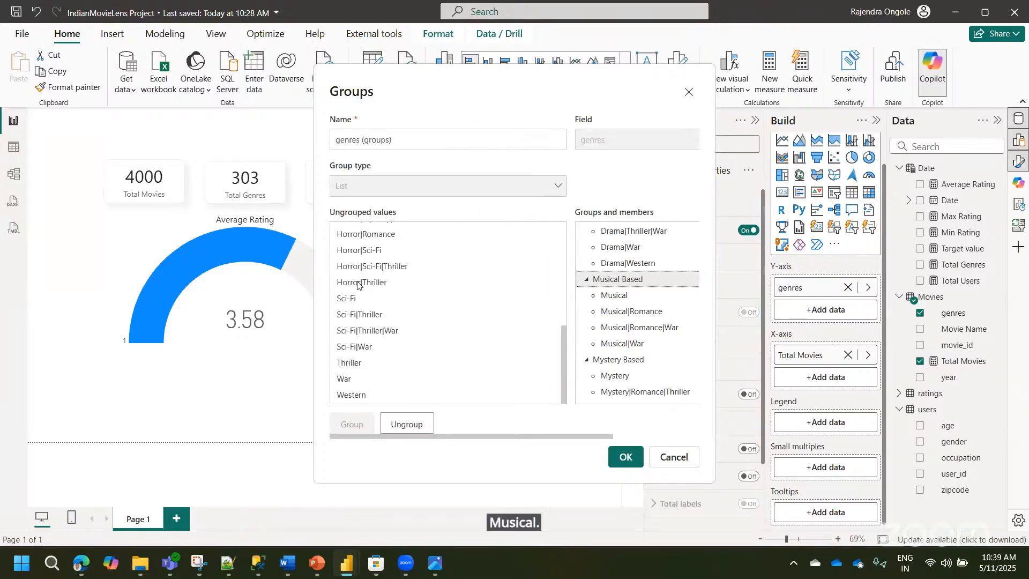
# - Group the ungrouped values from Film-Noir through Film-Noir|Thriller
pyautogui.keyDown('shift'); pyautogui.click(358, 283); pyautogui.keyUp('shift')
pyautogui.moveTo(562, 335); pyautogui.dragTo(550, 194)
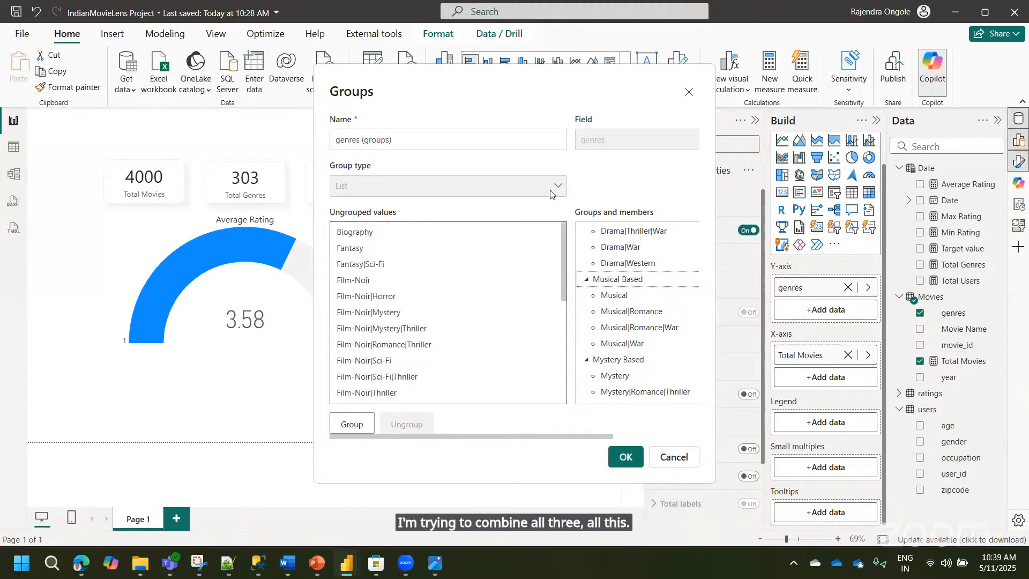
pyautogui.click(351, 247)
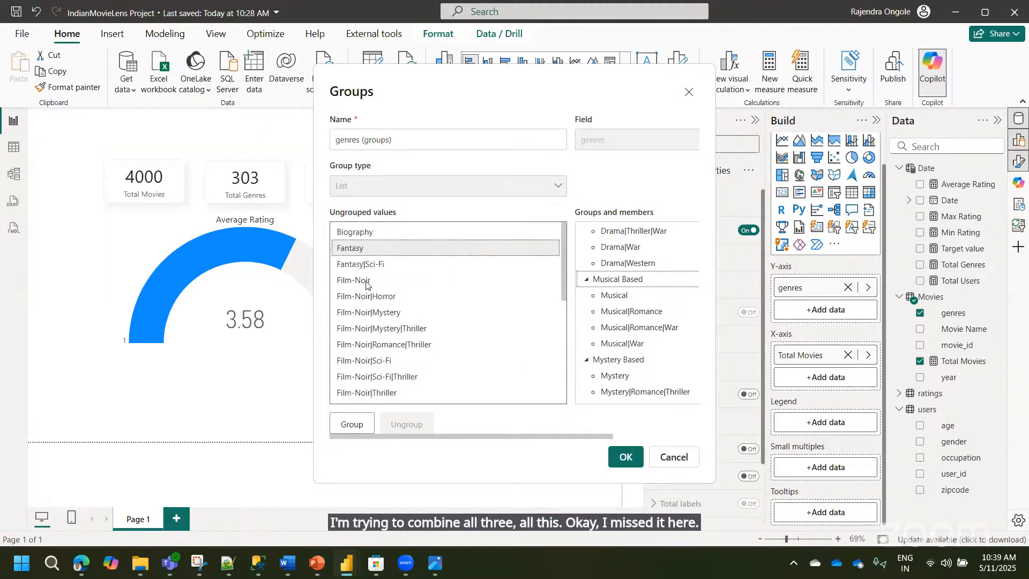
pyautogui.click(559, 272)
pyautogui.moveTo(561, 268); pyautogui.dragTo(562, 304)
pyautogui.keyDown('shift'); pyautogui.click(375, 311); pyautogui.keyUp('shift')
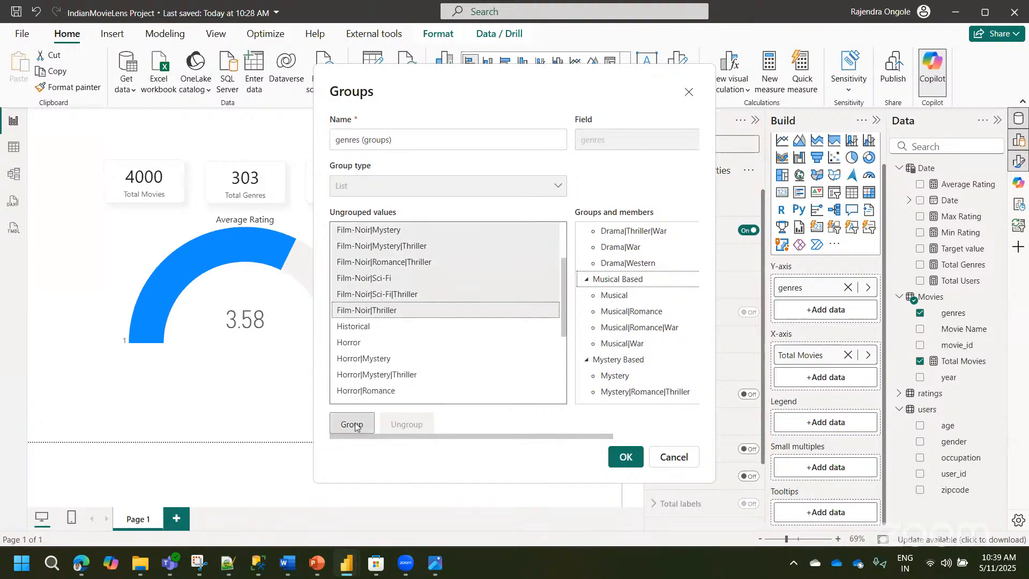
pyautogui.click(352, 424)
# - Rename the new group of Film-Noir genres as "Film-Noir Based"
pyautogui.doubleClick(632, 279)
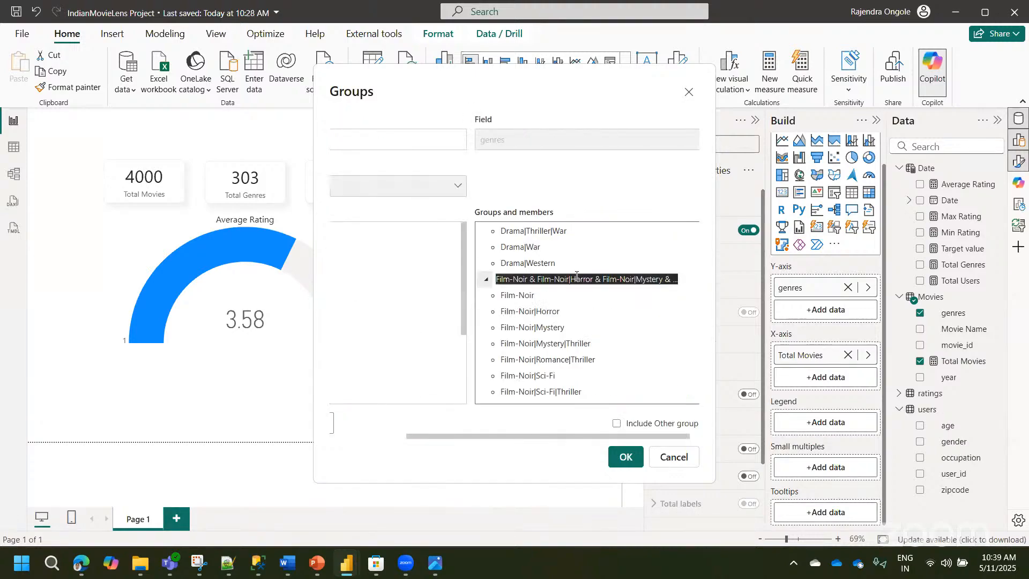
pyautogui.click(529, 274)
pyautogui.hotkey('shift', 'End')
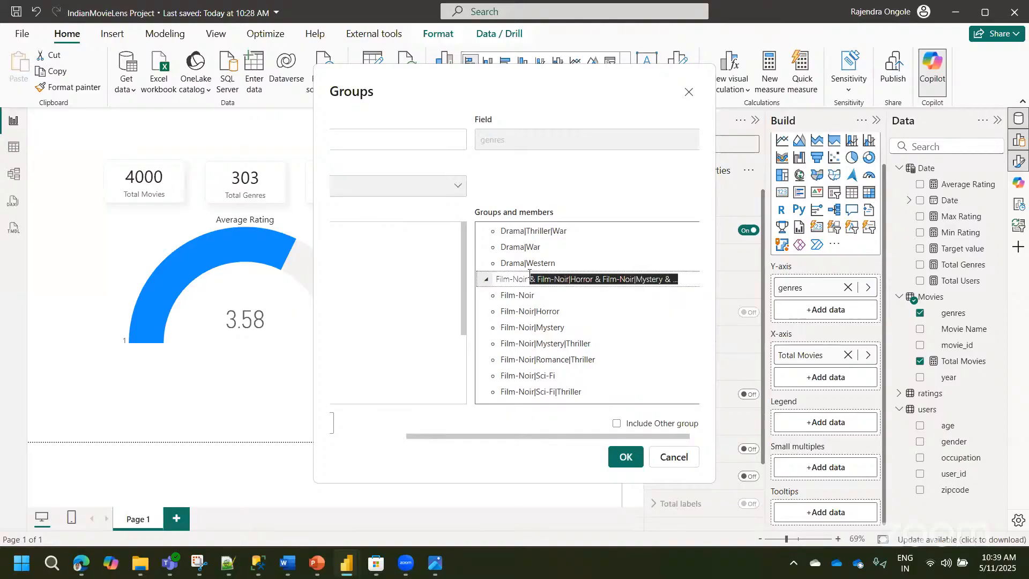
pyautogui.press('Delete')
pyautogui.write('Based')
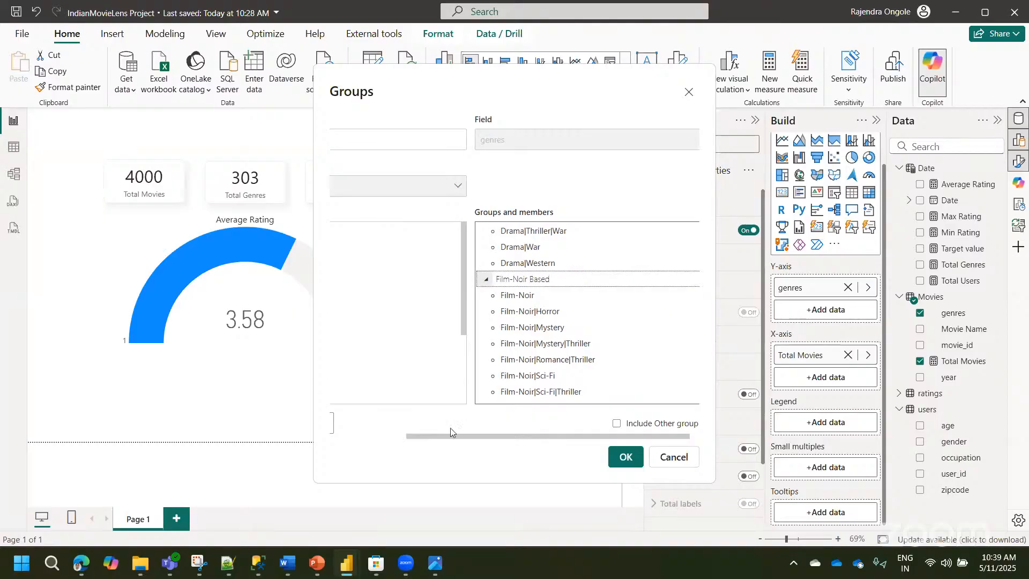
pyautogui.click(443, 453)
# - Group the ungrouped values Fantasy and Fantasy|Sci-Fi
pyautogui.moveTo(413, 436); pyautogui.dragTo(290, 426)
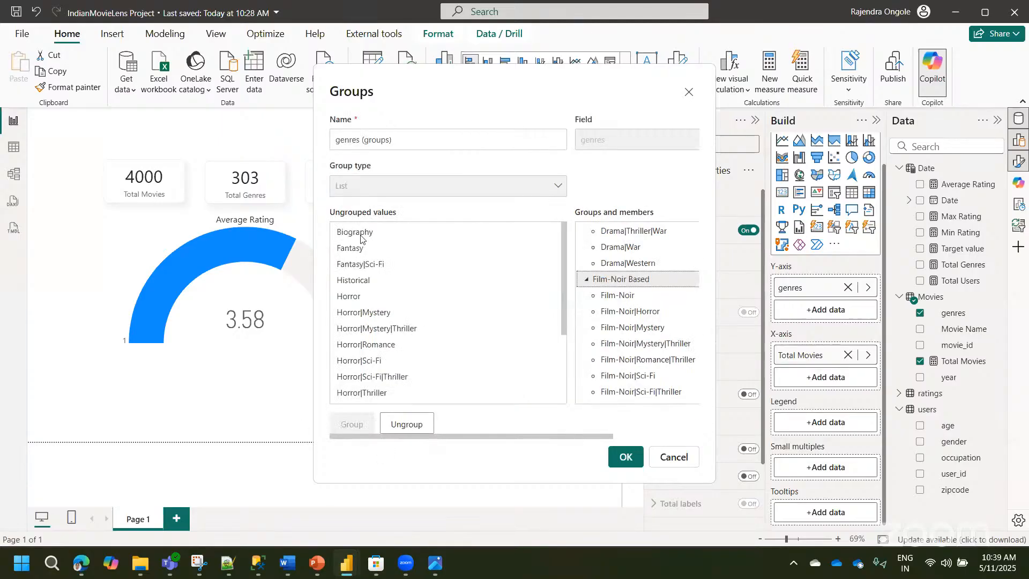
pyautogui.click(345, 251)
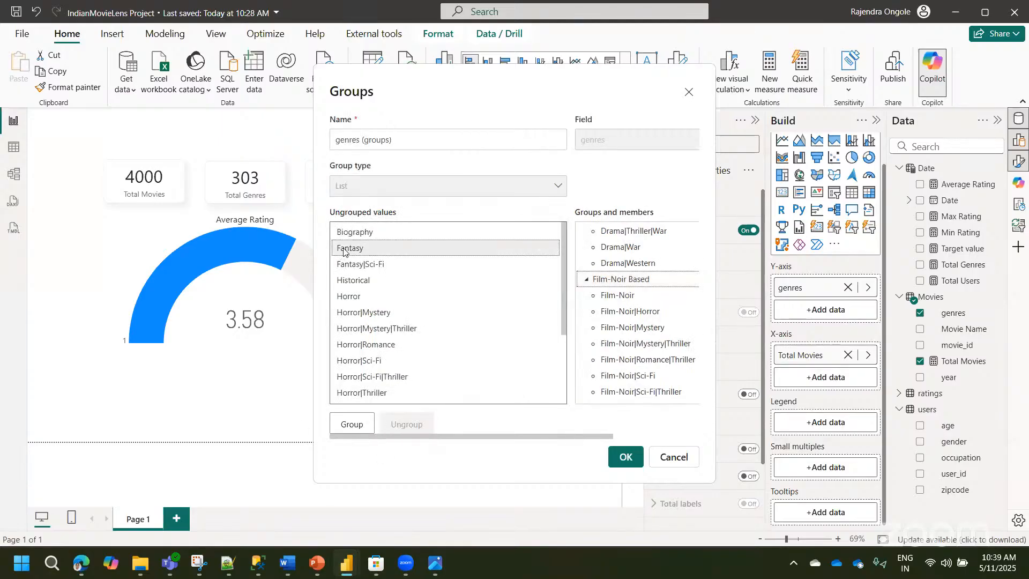
pyautogui.keyDown('ctrl'); pyautogui.click(351, 264); pyautogui.keyUp('ctrl')
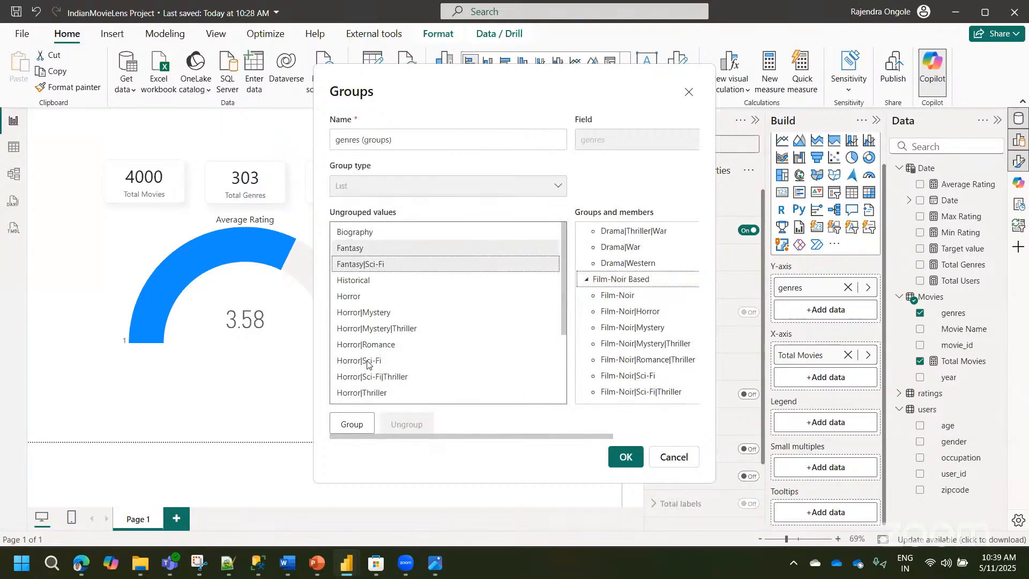
pyautogui.click(352, 424)
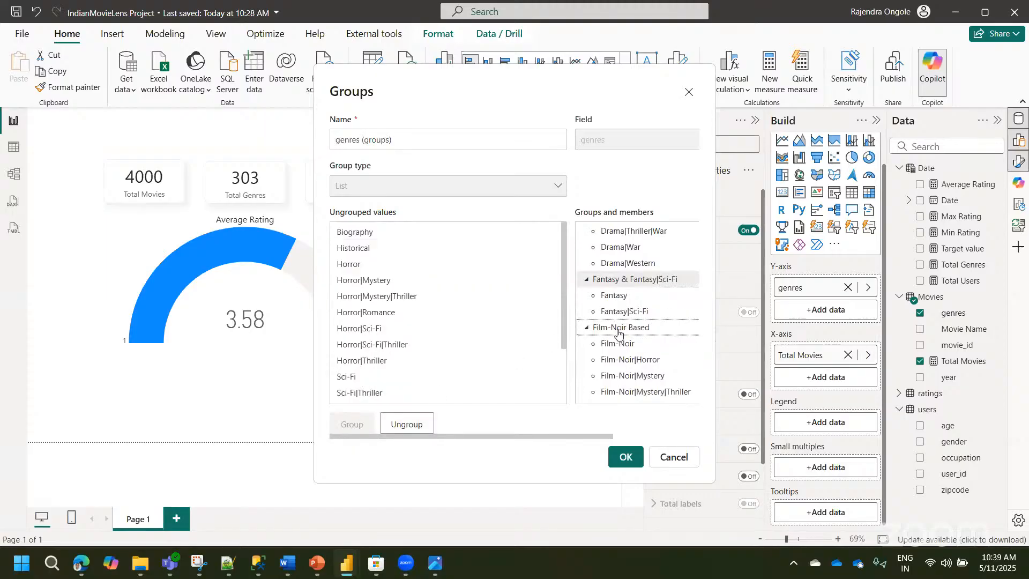
# - Rename the new group of Fantasy genres as "Fantasy Based"
pyautogui.click(606, 283)
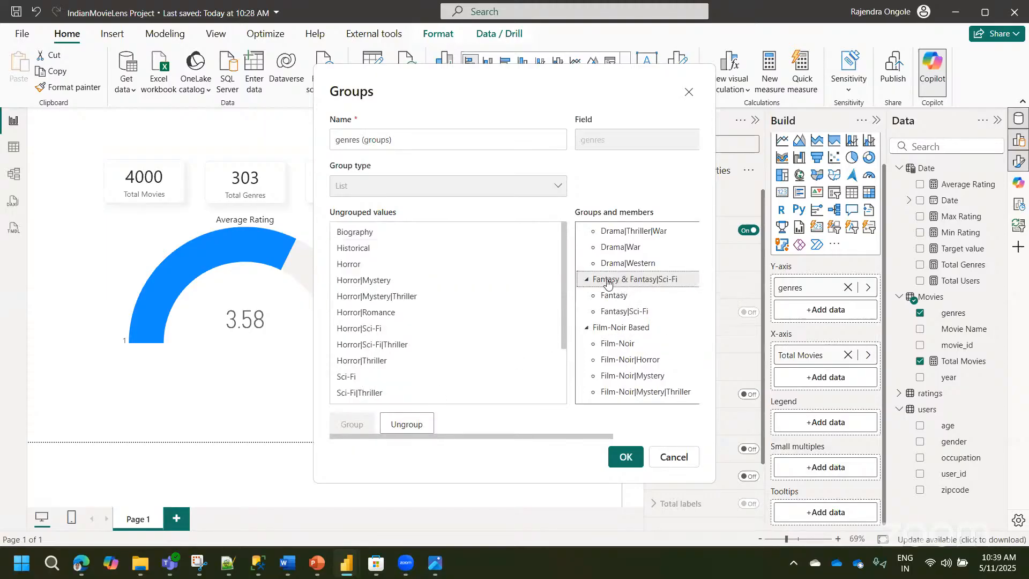
pyautogui.click(618, 279)
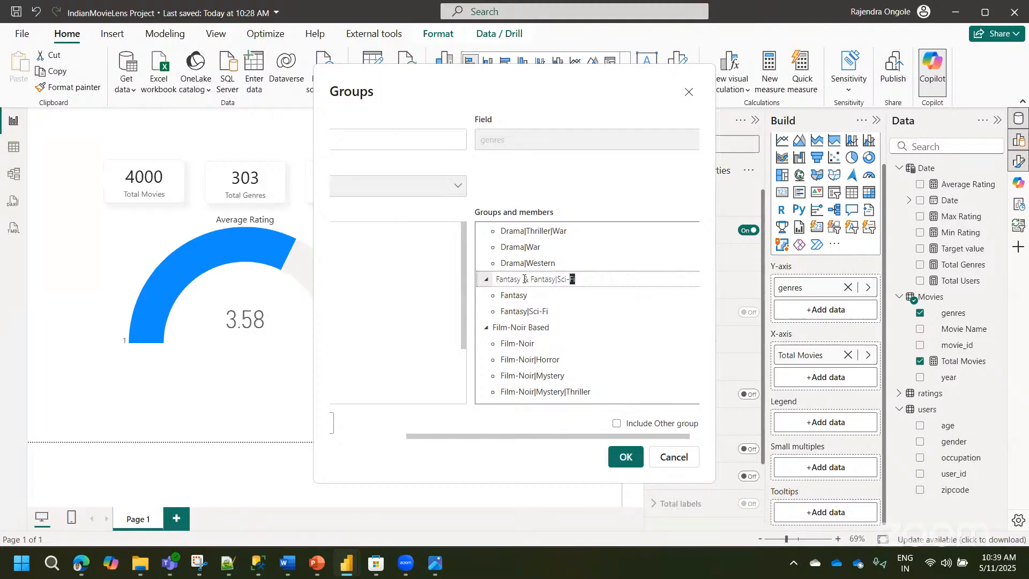
pyautogui.hotkey('shift', 'Left')
pyautogui.hotkey('shift', 'Left')
pyautogui.hotkey('shift', 'Left')
pyautogui.hotkey('shift', 'Left')
pyautogui.hotkey('shift', 'Left')
pyautogui.hotkey('shift', 'Left')
pyautogui.hotkey('shift', 'Left')
pyautogui.hotkey('shift', 'Left')
pyautogui.hotkey('shift', 'Left')
pyautogui.hotkey('shift', 'Left')
pyautogui.hotkey('shift', 'Left')
pyautogui.hotkey('shift', 'Left')
pyautogui.hotkey('shift', 'Left')
pyautogui.hotkey('shift', 'Left')
pyautogui.press('BackSpace')
pyautogui.click(447, 462)
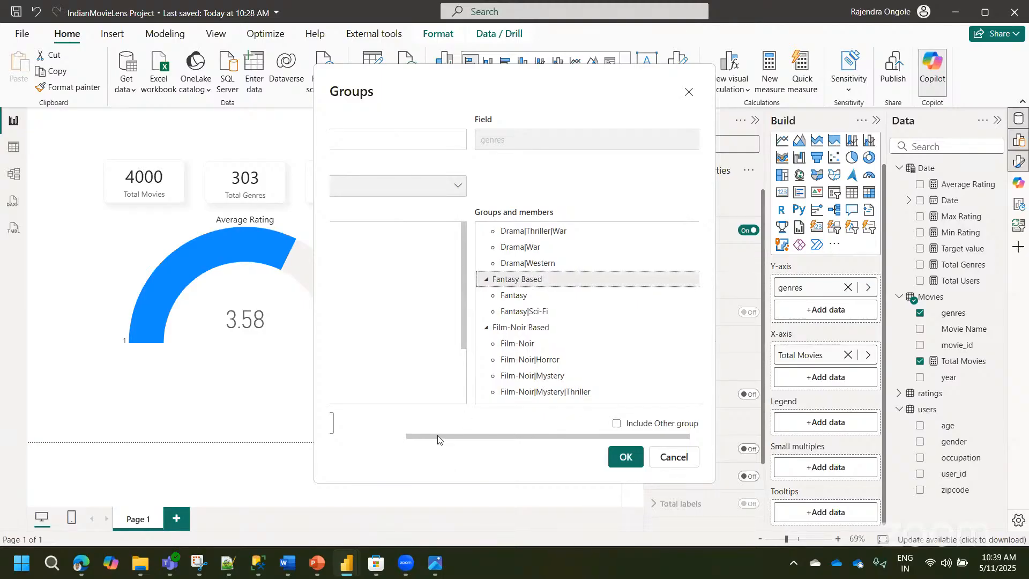
# - Group the ungrouped values from Horror through Horror|Thriller and name the group "Horror Based"
pyautogui.moveTo(438, 437); pyautogui.dragTo(338, 365)
pyautogui.click(362, 266)
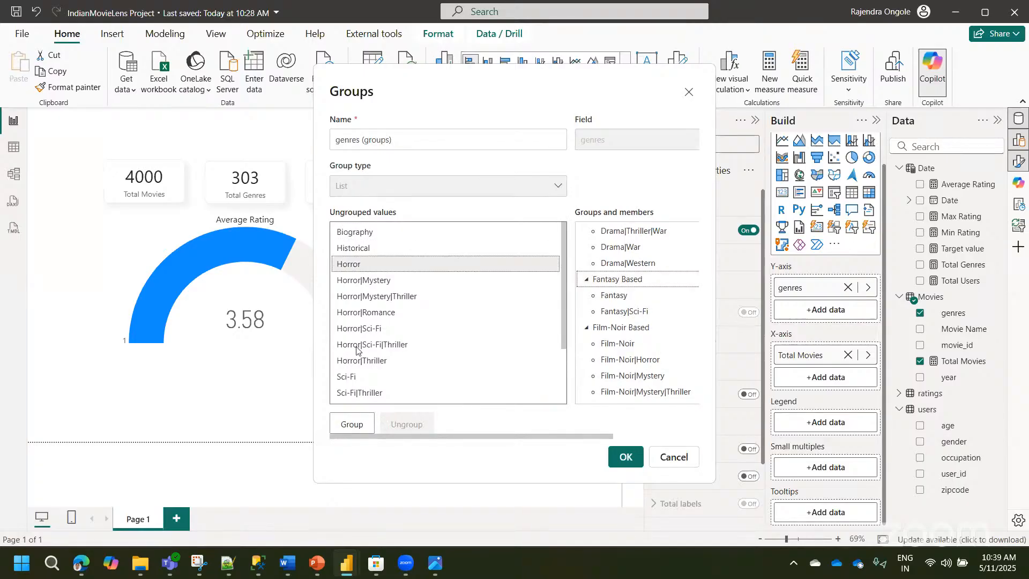
pyautogui.keyDown('shift'); pyautogui.click(358, 361); pyautogui.keyUp('shift')
pyautogui.click(352, 424)
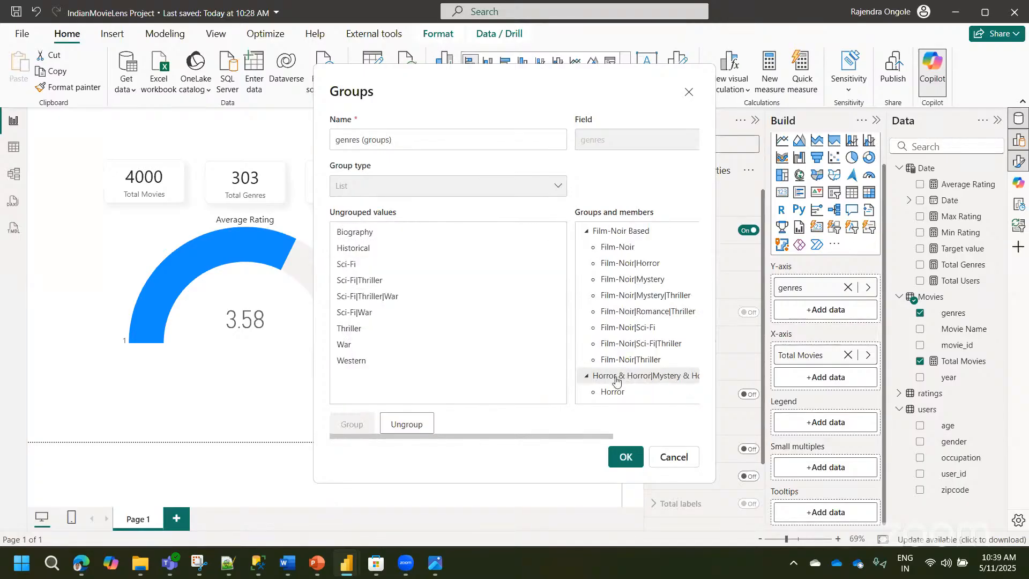
pyautogui.doubleClick(605, 379)
pyautogui.doubleClick(601, 375)
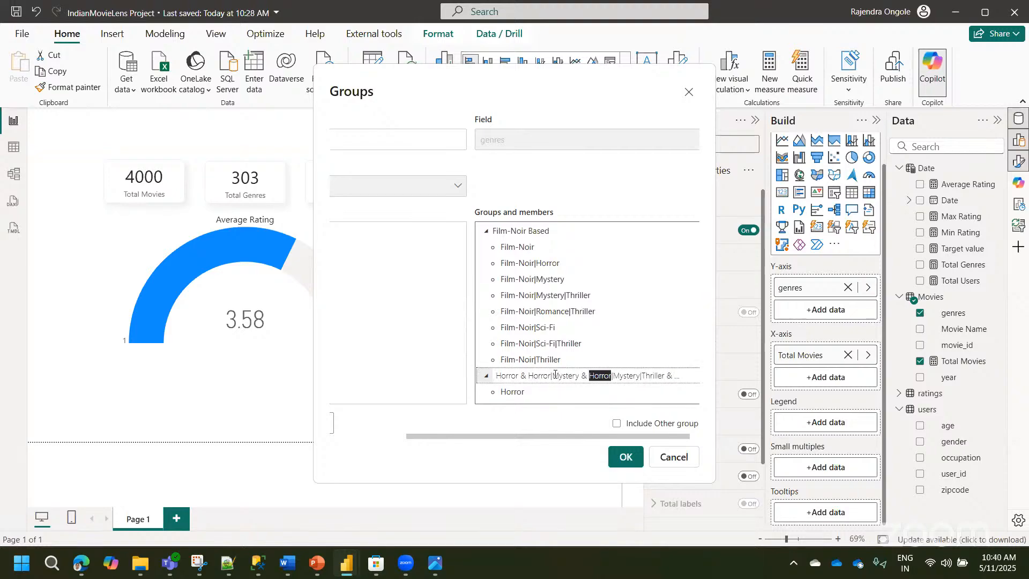
pyautogui.click(523, 375)
pyautogui.hotkey('shift', 'End')
pyautogui.press('Delete')
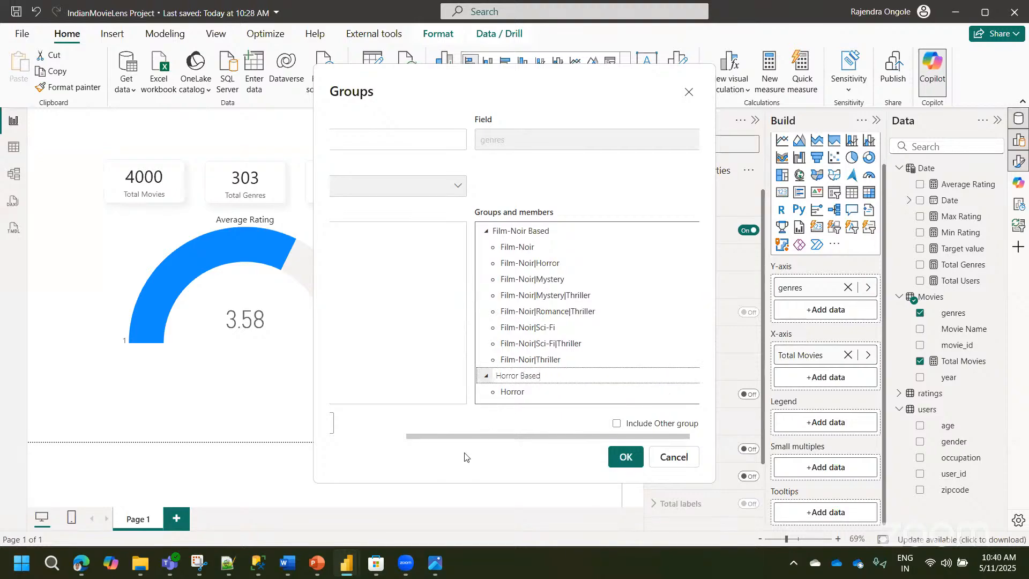
# - Group the ungrouped values from Sci-Fi through Sci-Fi|War and name the group "Sci-Fi Based"
pyautogui.moveTo(452, 437); pyautogui.dragTo(358, 432)
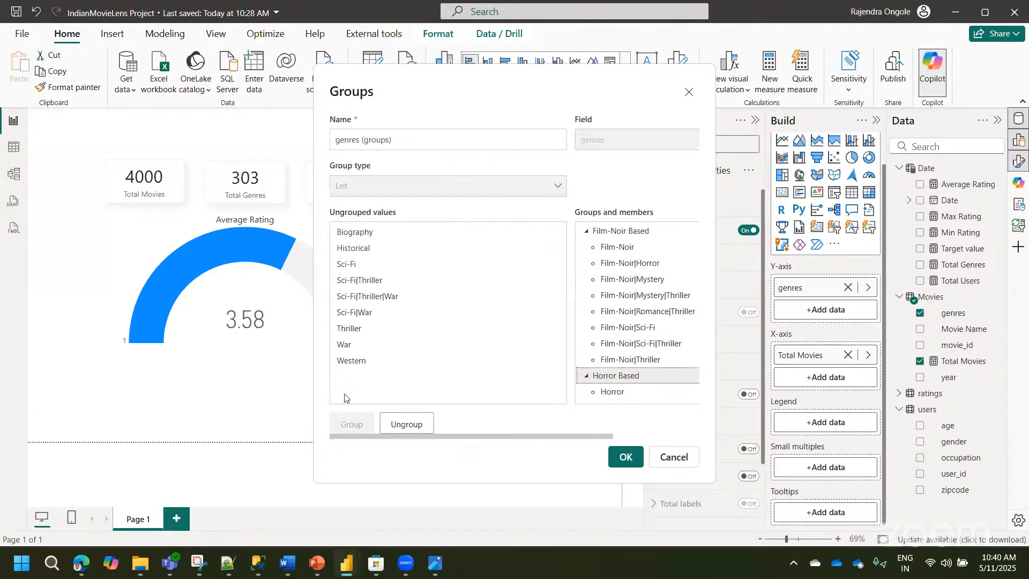
pyautogui.click(349, 264)
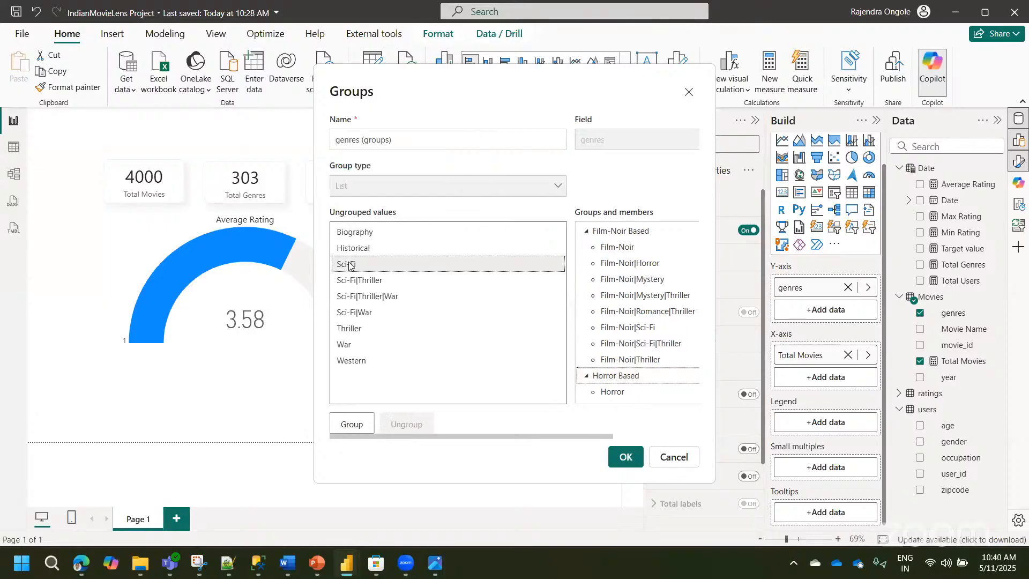
pyautogui.keyDown('shift'); pyautogui.click(354, 312); pyautogui.keyUp('shift')
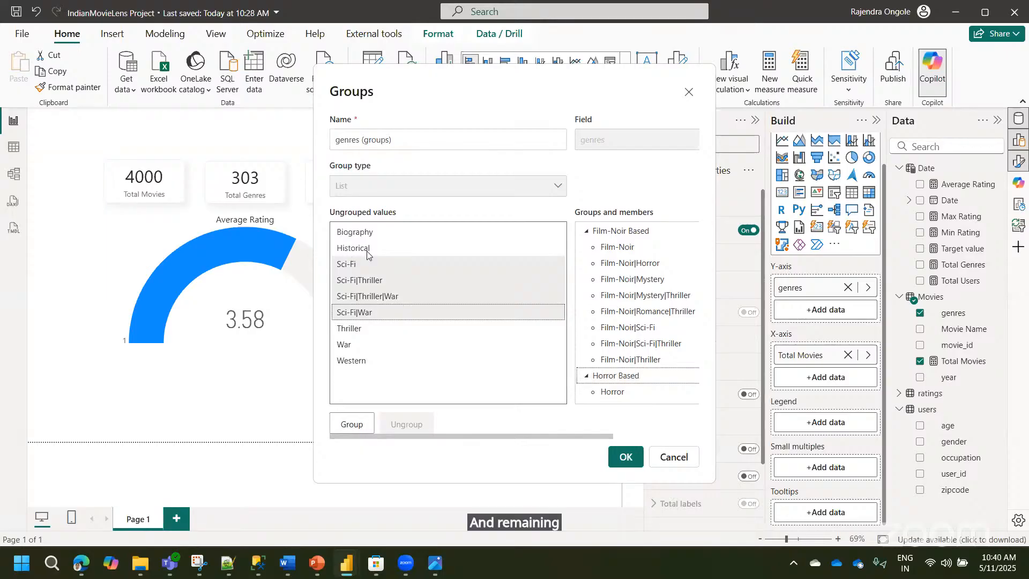
pyautogui.click(352, 425)
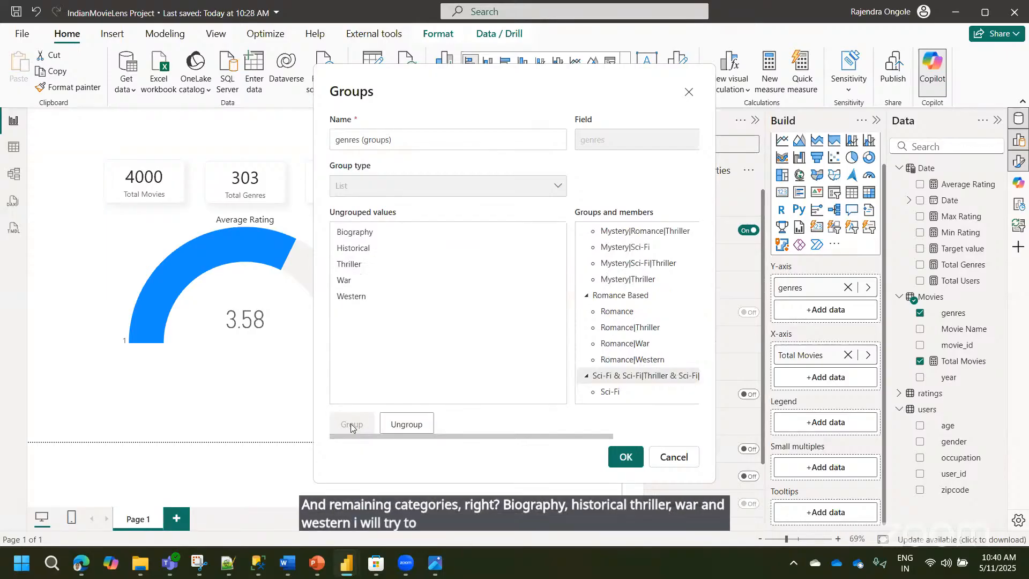
pyautogui.doubleClick(615, 376)
pyautogui.doubleClick(518, 376)
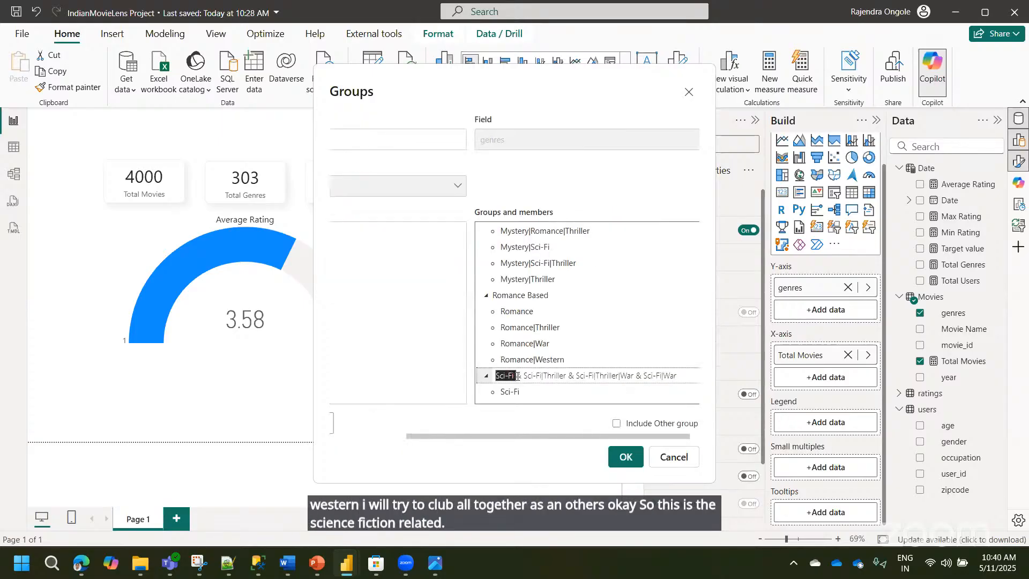
pyautogui.click(518, 376)
pyautogui.hotkey('shift', 'End')
pyautogui.press('Delete')
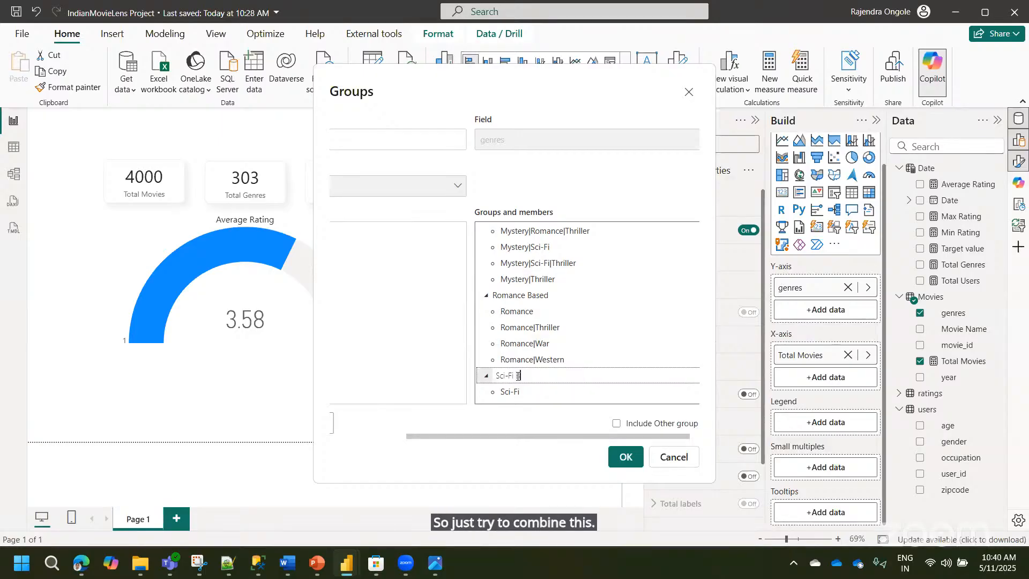
pyautogui.press('Return')
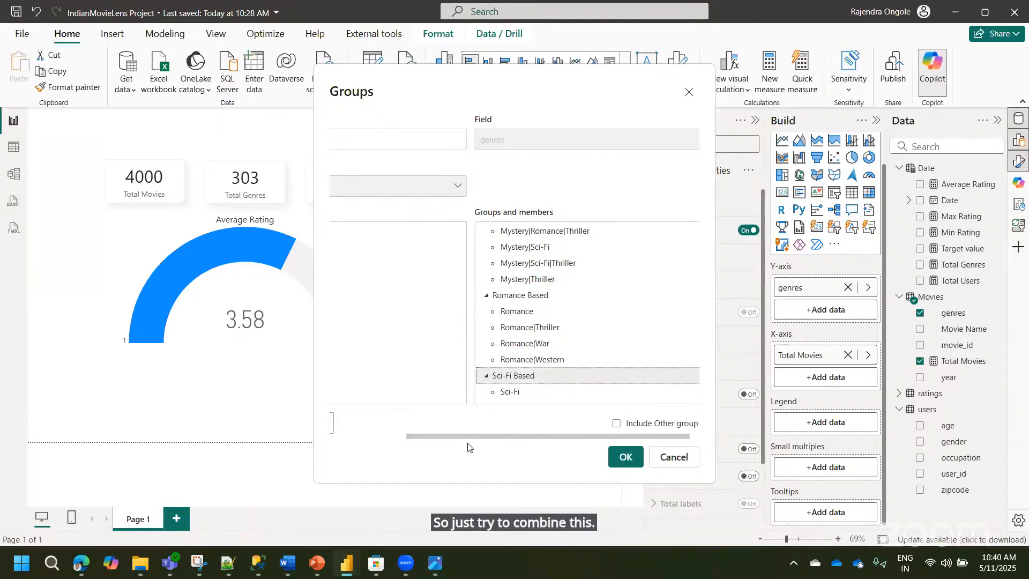
# - Group the remaining values Biography, Historical, Thriller, War and Western as "Others" and apply the genre grouping
pyautogui.moveTo(466, 437); pyautogui.dragTo(347, 440)
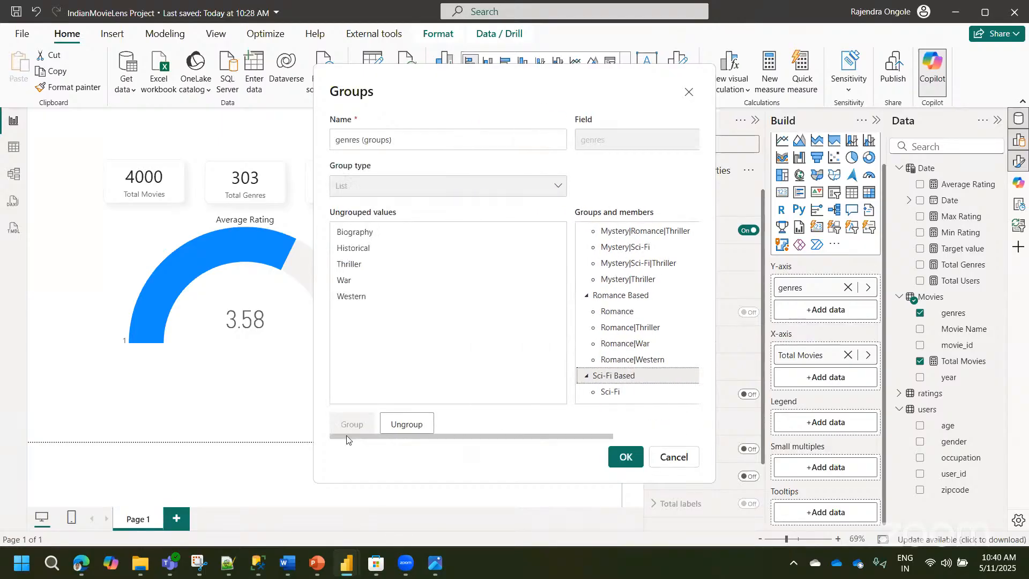
pyautogui.click(356, 234)
pyautogui.keyDown('shift'); pyautogui.click(351, 296); pyautogui.keyUp('shift')
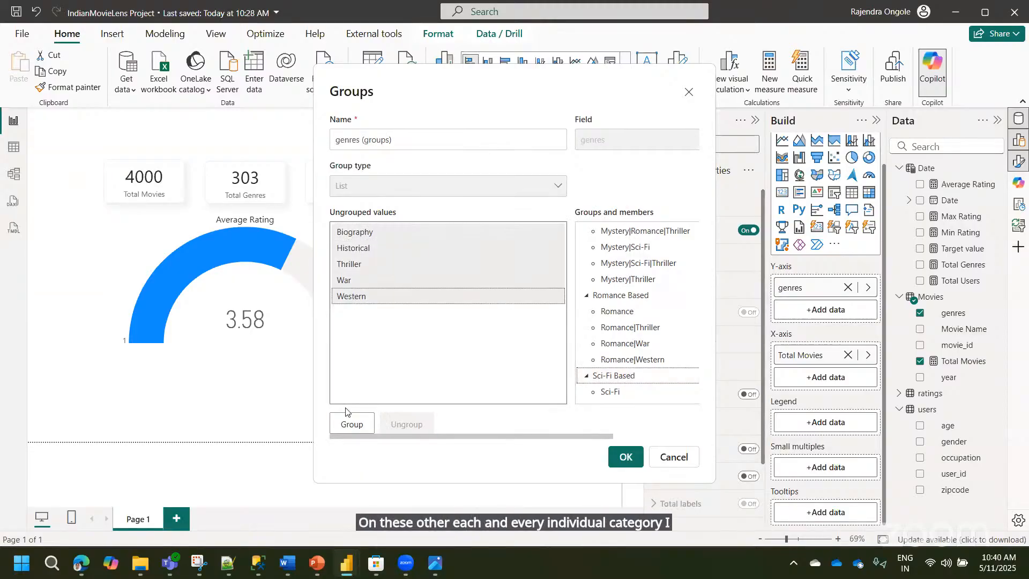
pyautogui.click(348, 426)
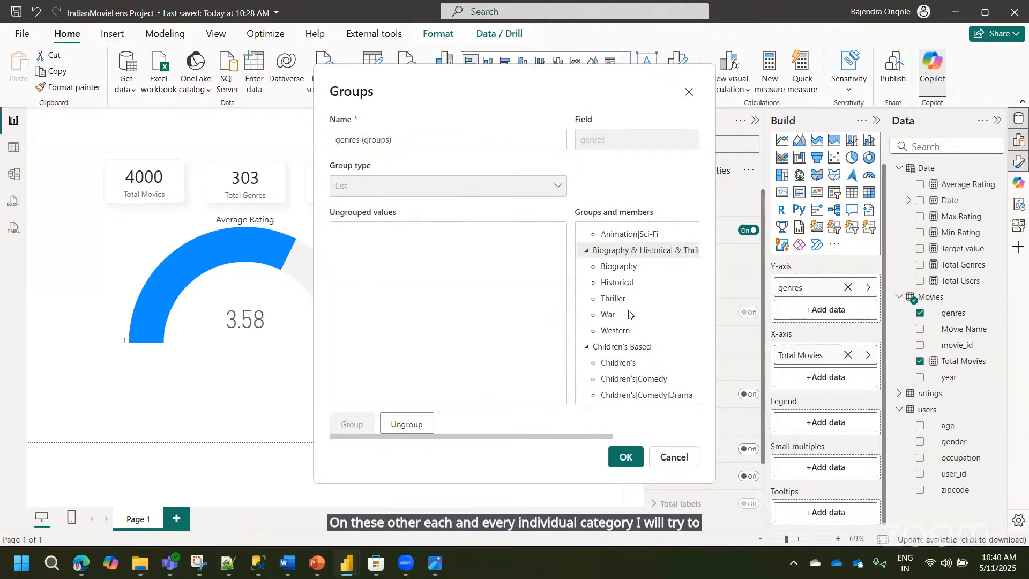
pyautogui.doubleClick(632, 250)
pyautogui.write('O')
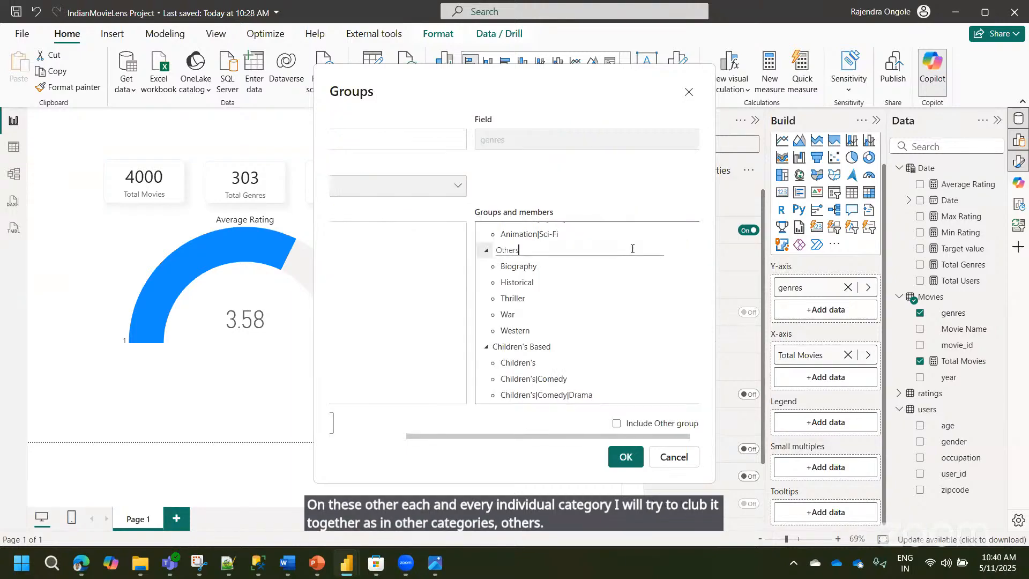
pyautogui.write('thers')
pyautogui.press('Return')
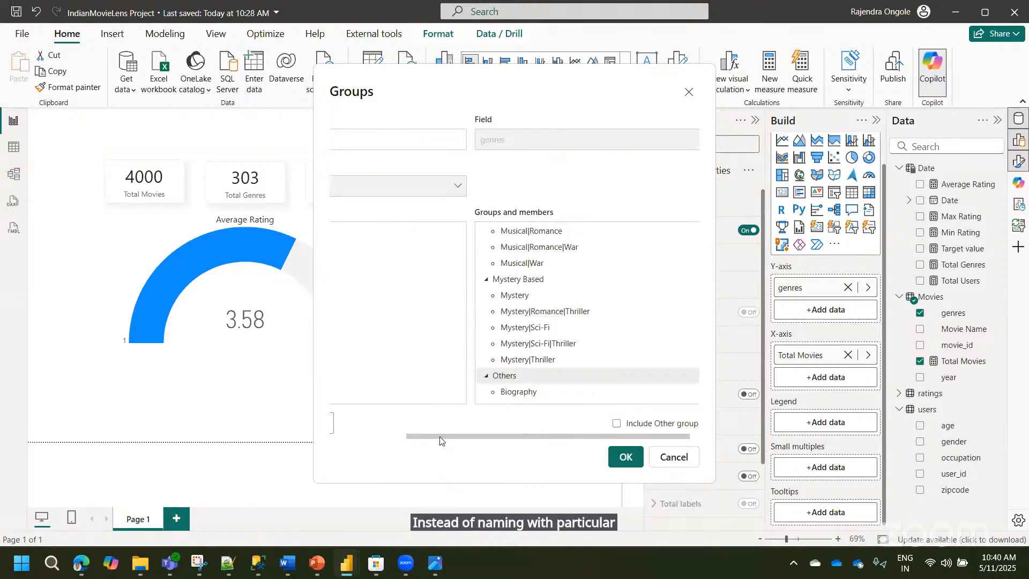
pyautogui.hscroll(-3, 440, 436)
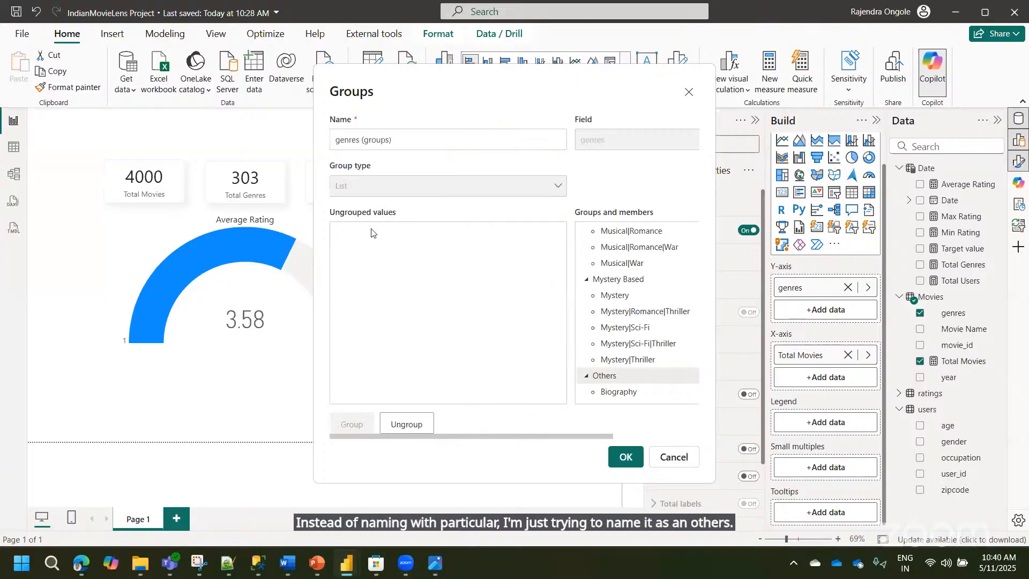
pyautogui.click(624, 458)
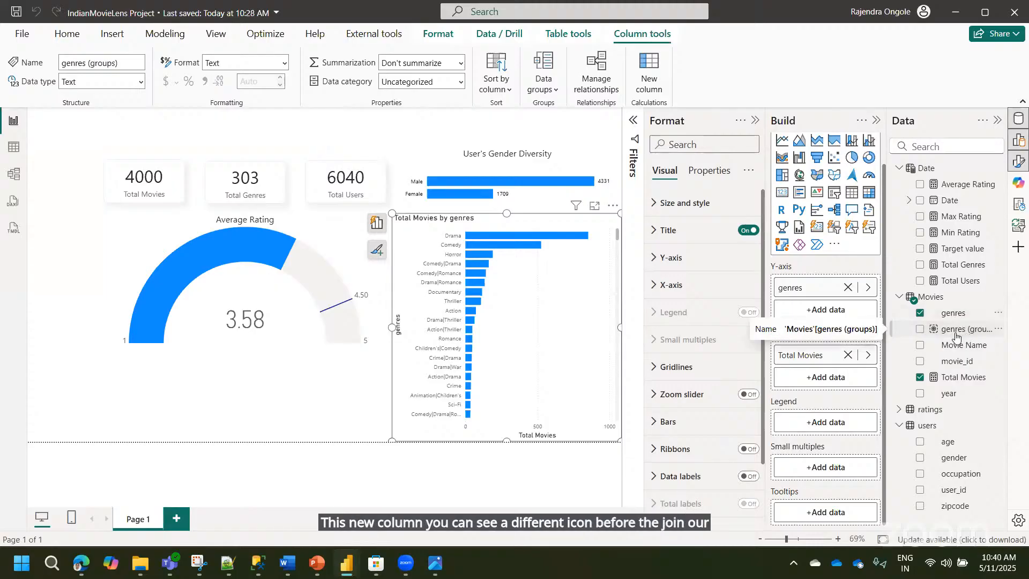
# - Replace genres with genres (groups) on the Y-axis of the Total Movies bar chart and view the chart in focus mode
pyautogui.click(848, 288)
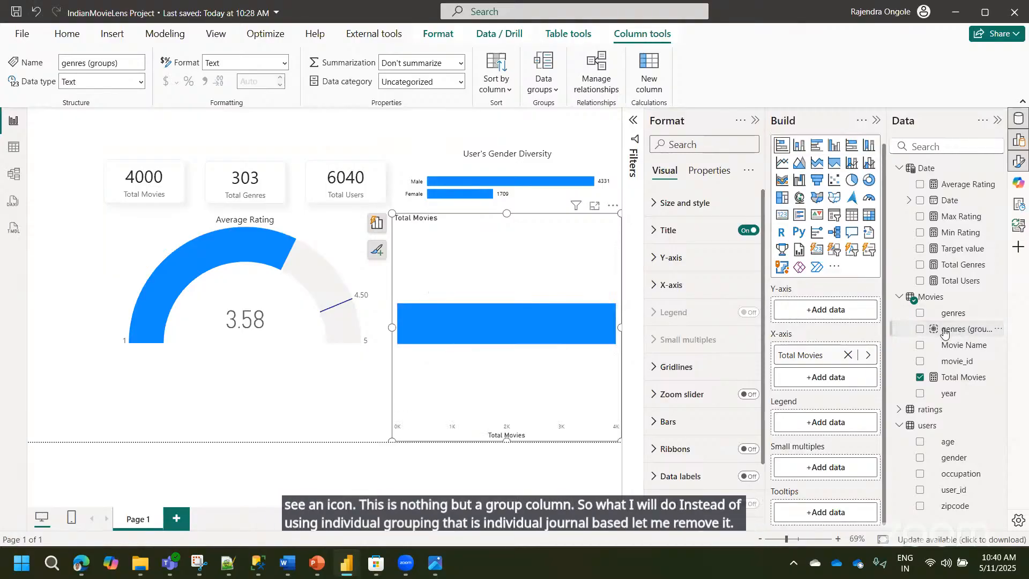
pyautogui.moveTo(963, 332); pyautogui.dragTo(822, 309)
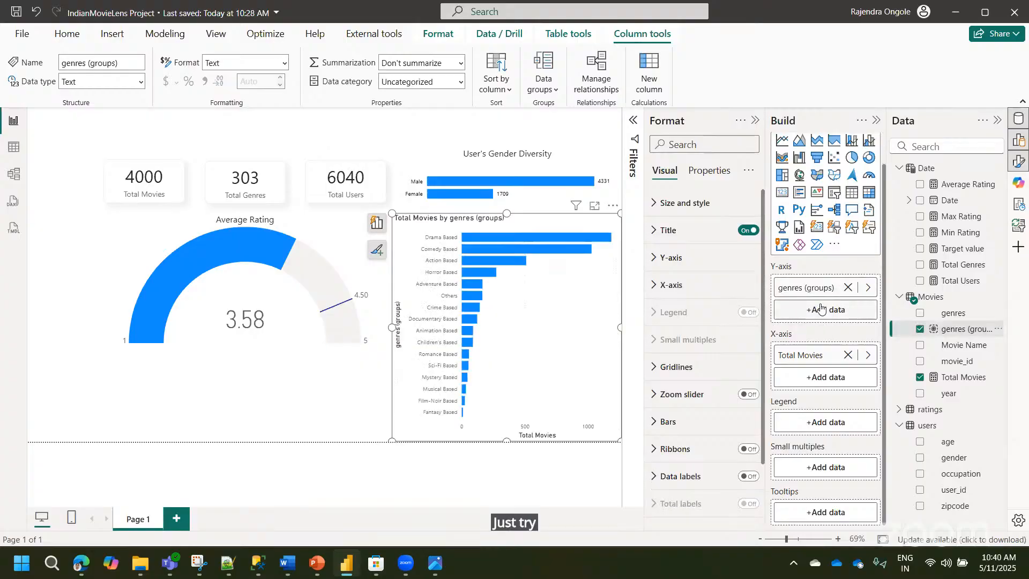
pyautogui.click(595, 208)
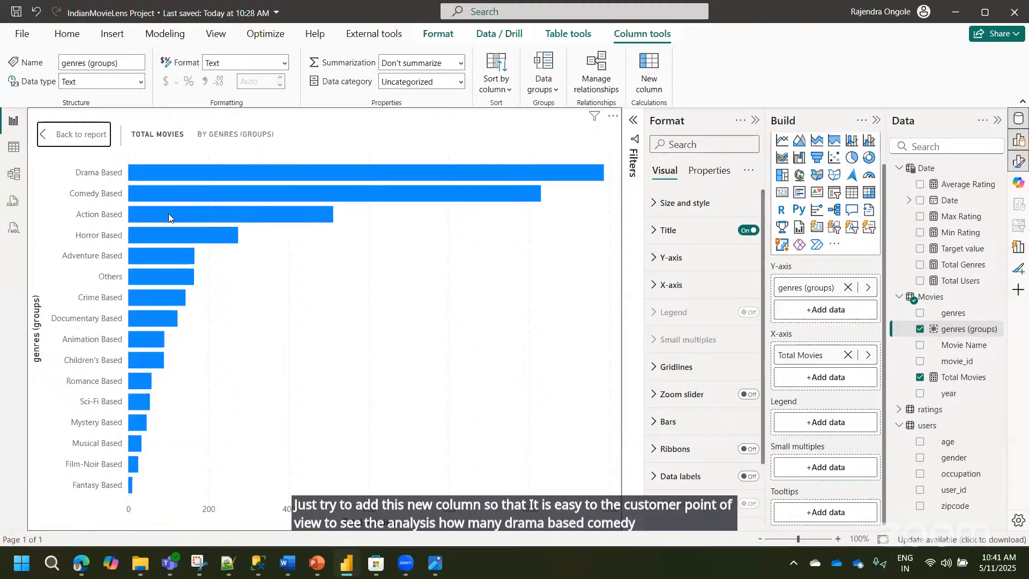
pyautogui.click(90, 139)
# - Leave focus mode, turn on data labels for the Total Movies by genres (groups) chart and reduce the chart's height slightly
pyautogui.click(376, 252)
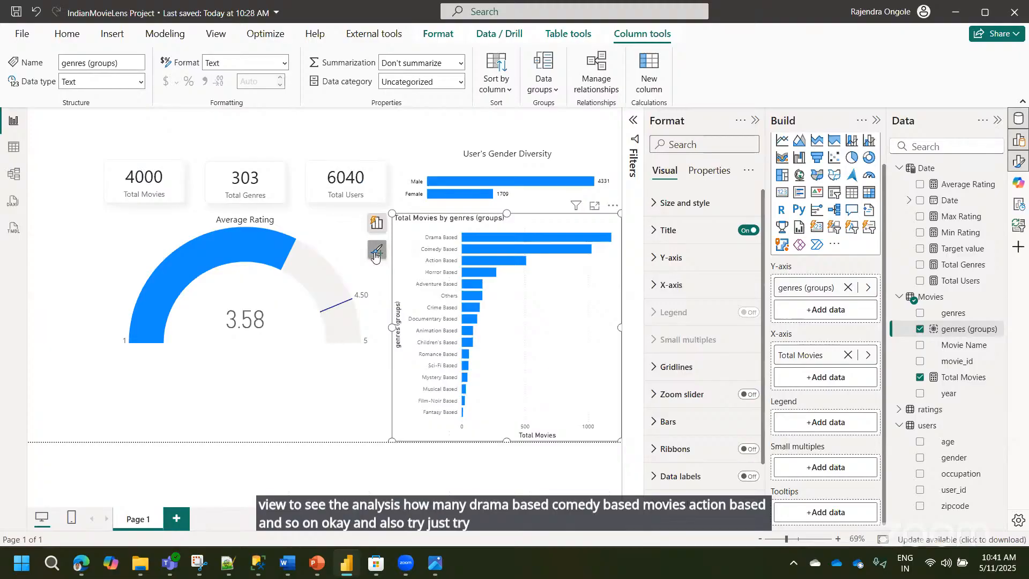
pyautogui.click(271, 272)
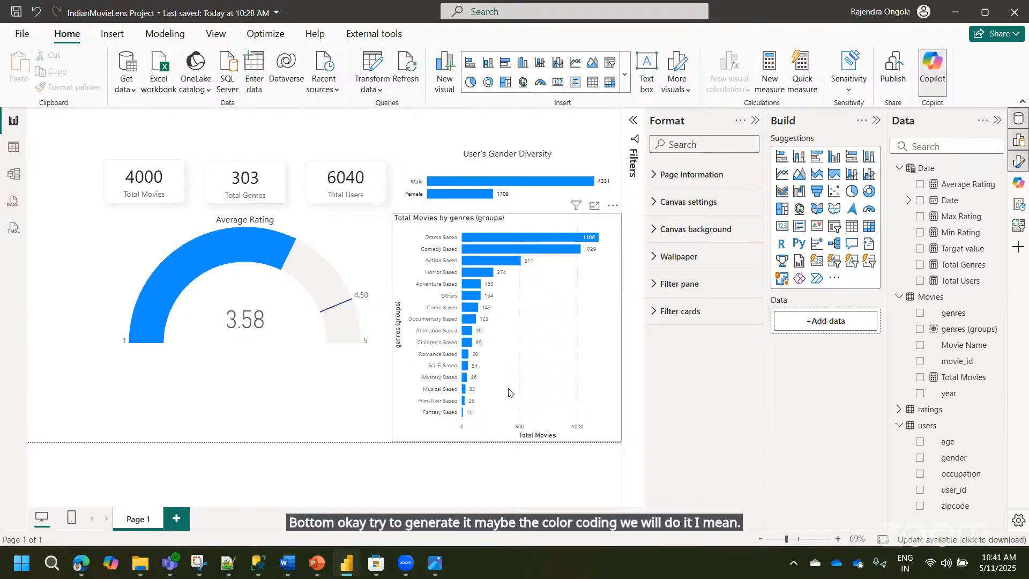
pyautogui.click(506, 423)
pyautogui.moveTo(508, 441); pyautogui.dragTo(505, 427)
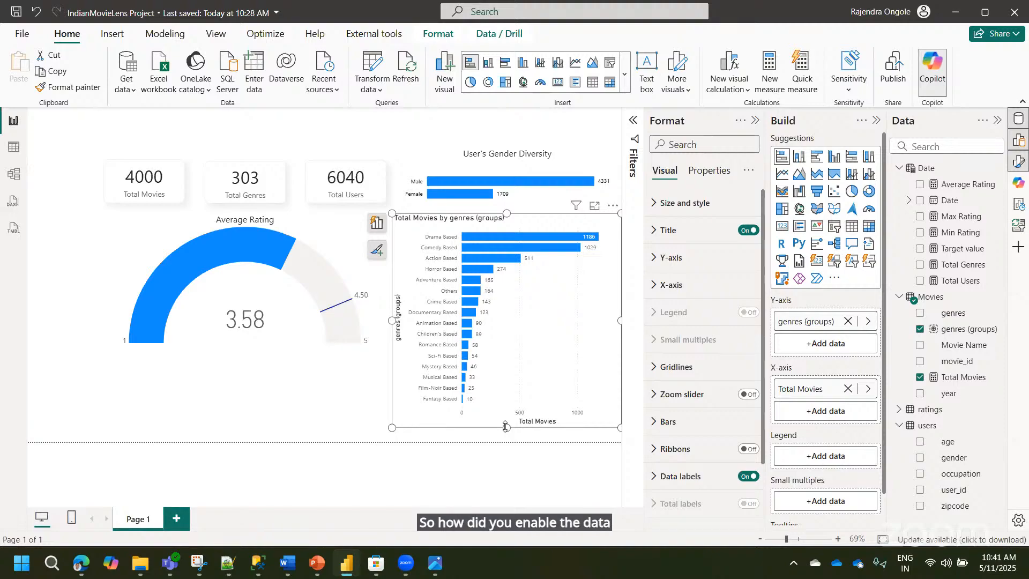
# - Examine the data label settings of the genre groups bar chart, including the series, position and value options
pyautogui.click(378, 249)
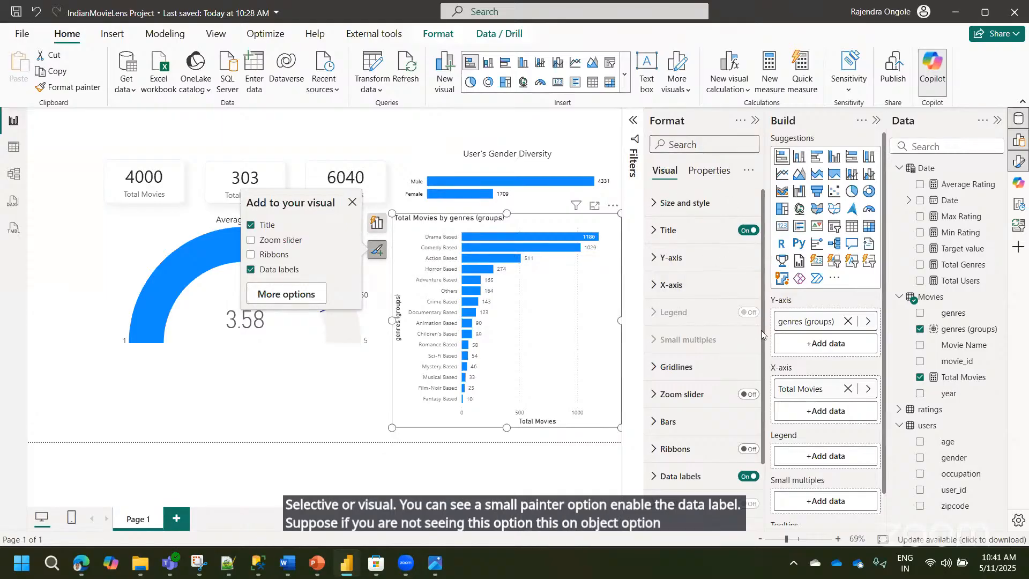
pyautogui.scroll(-3, 762, 334)
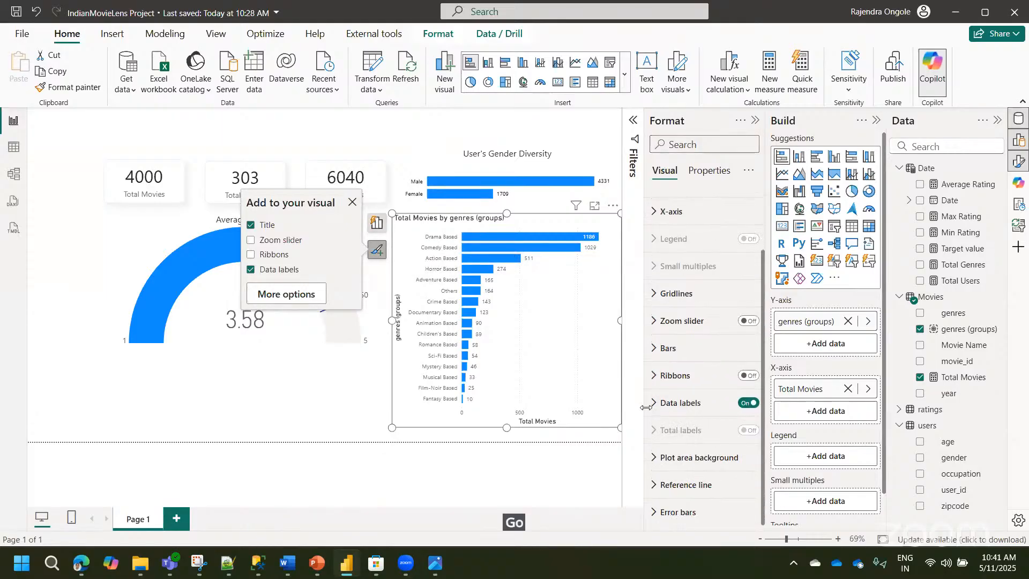
pyautogui.click(677, 403)
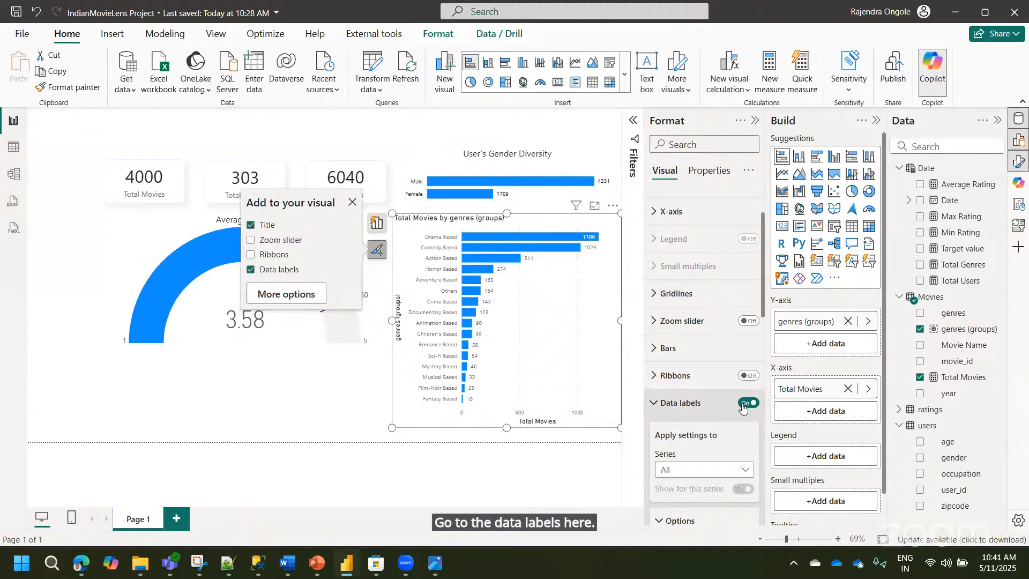
pyautogui.click(742, 406)
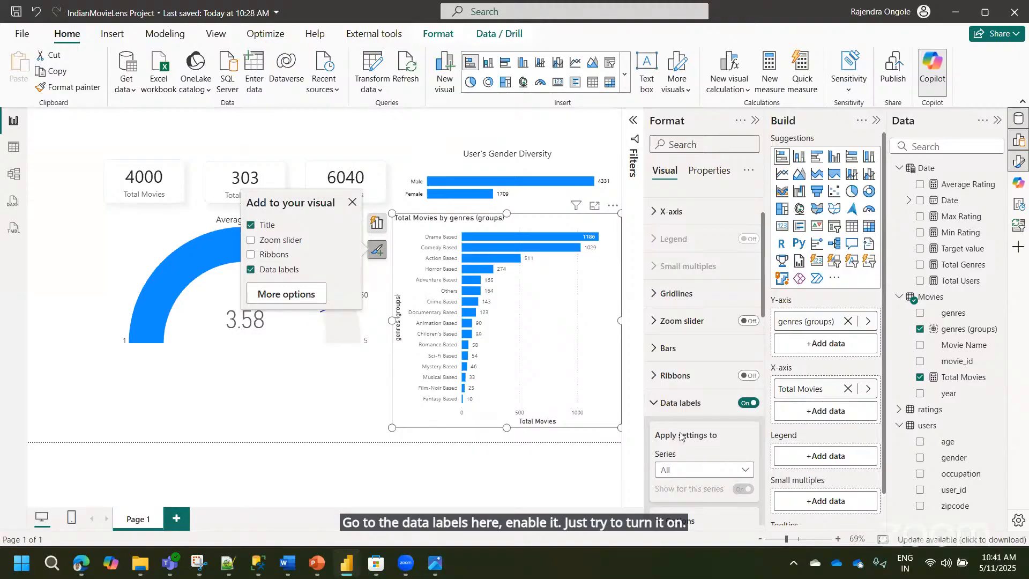
pyautogui.scroll(-5, 767, 363)
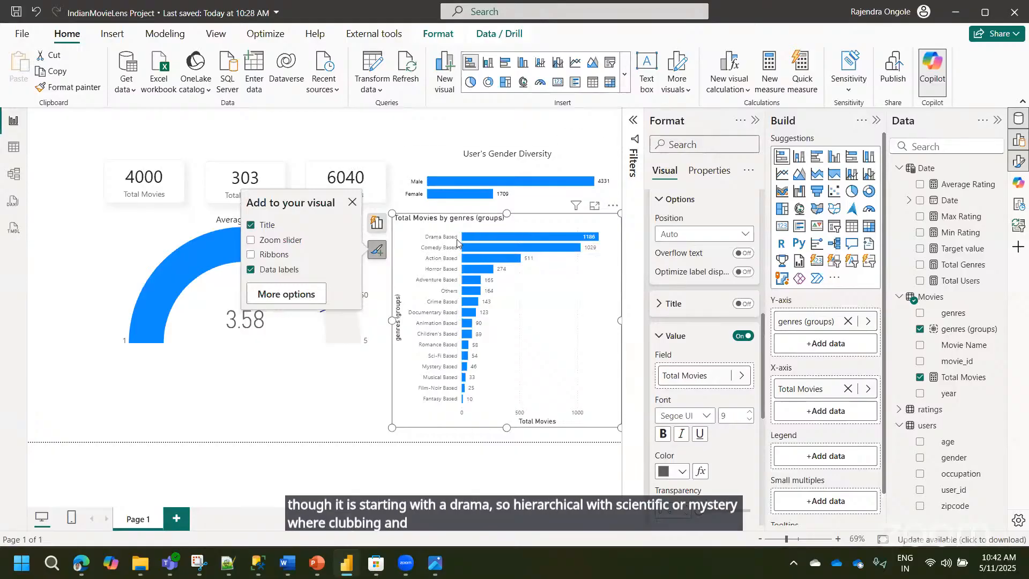
pyautogui.moveTo(464, 242)
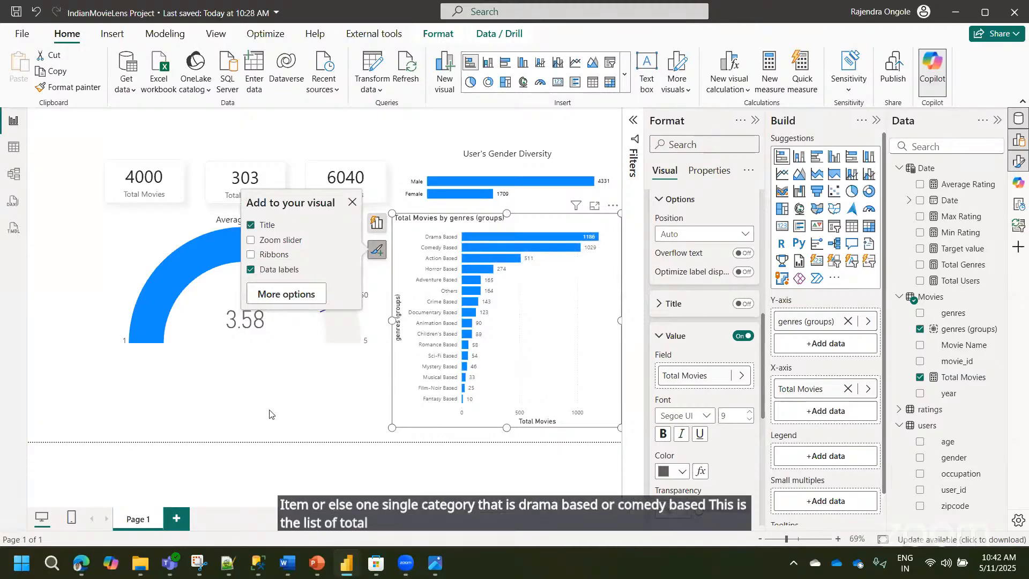
pyautogui.click(284, 434)
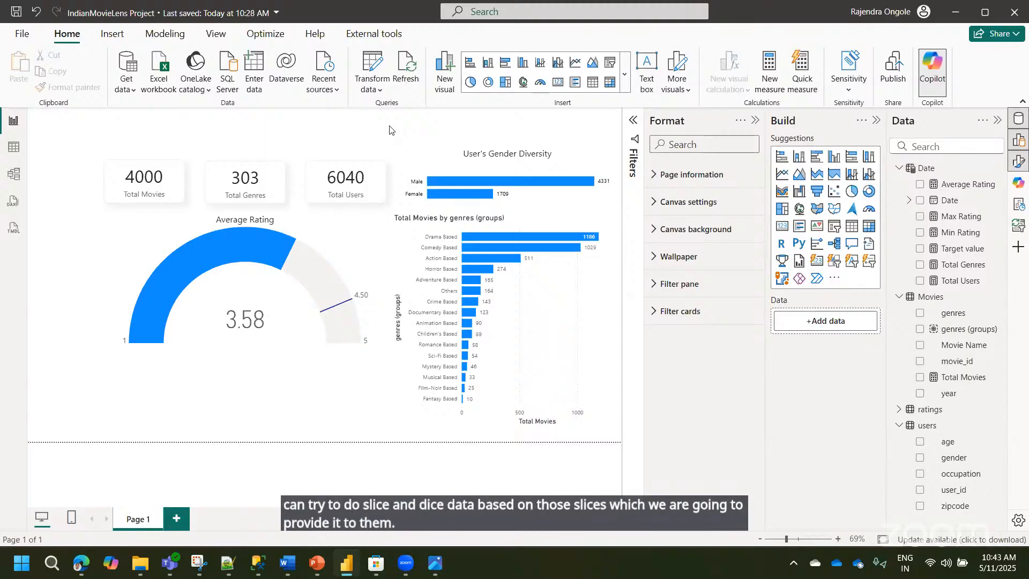
# - Reduce the height of the Average Rating gauge slightly from its lower edge
pyautogui.click(589, 320)
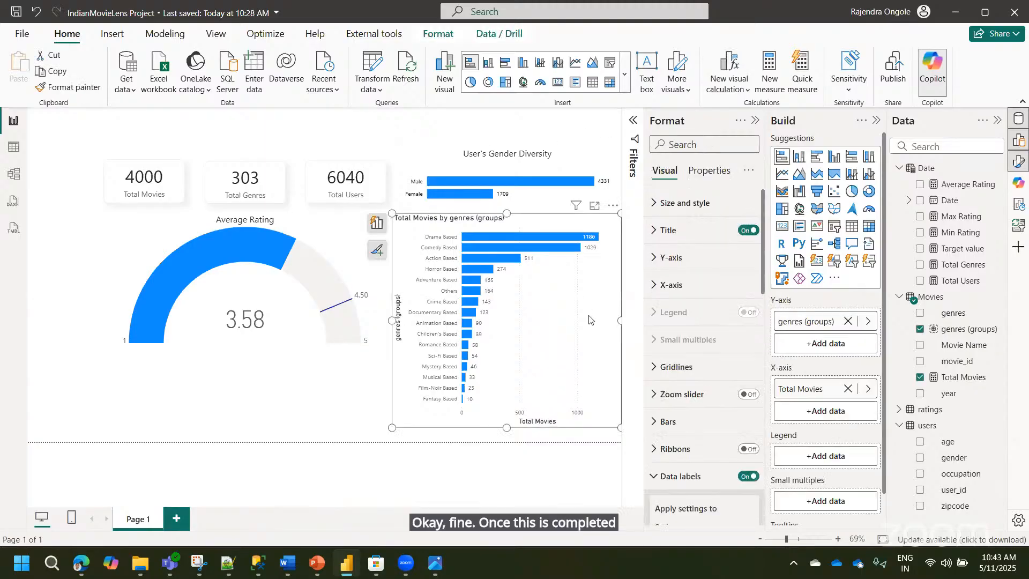
pyautogui.click(269, 311)
pyautogui.moveTo(246, 347); pyautogui.dragTo(249, 340)
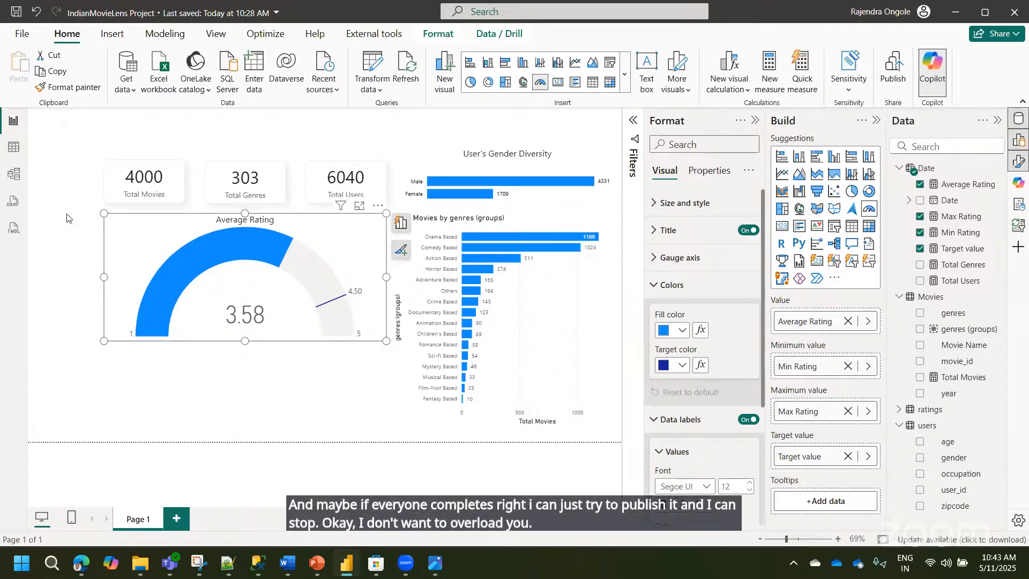
pyautogui.click(224, 395)
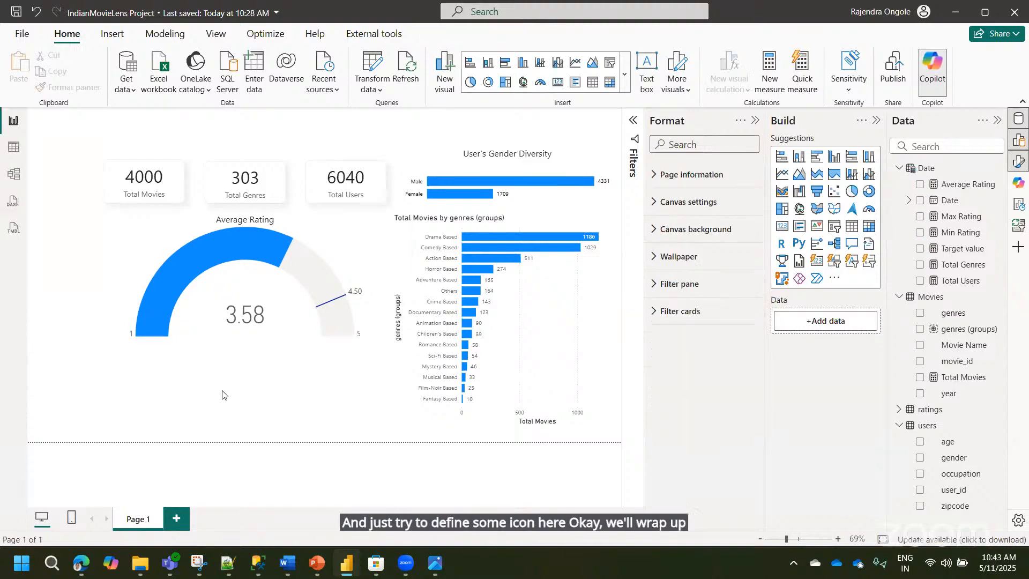
pyautogui.click(558, 301)
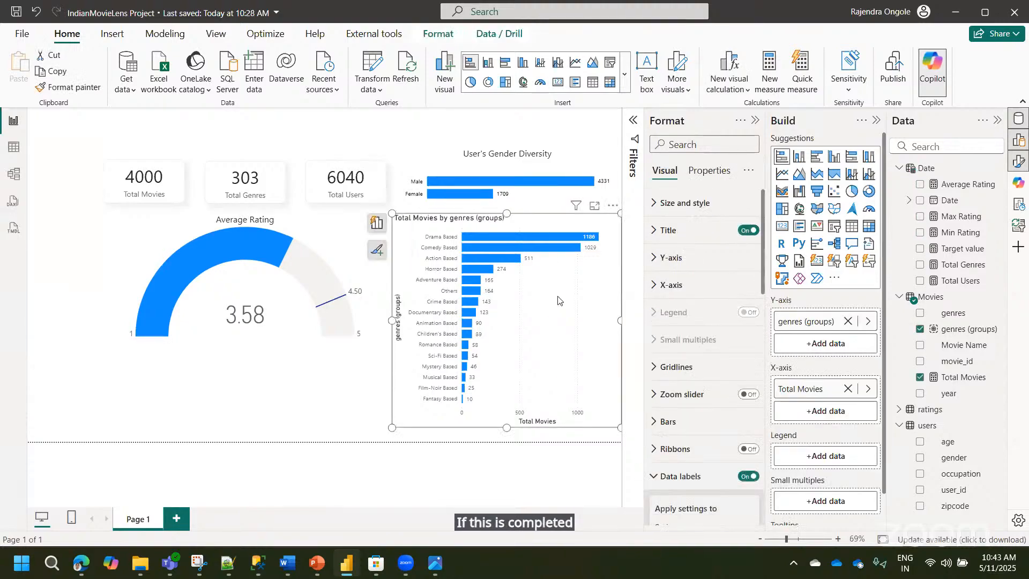
pyautogui.moveTo(761, 255)
pyautogui.mouseDown()
pyautogui.moveTo(764, 375)
pyautogui.moveTo(793, 502)
pyautogui.moveTo(764, 236)
pyautogui.mouseUp()
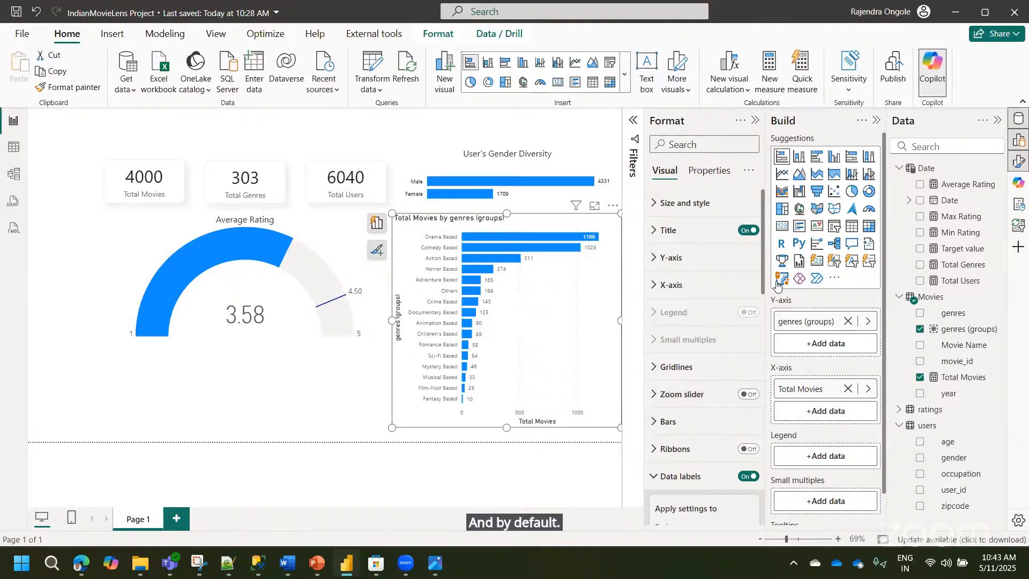
pyautogui.moveTo(765, 274); pyautogui.dragTo(787, 433)
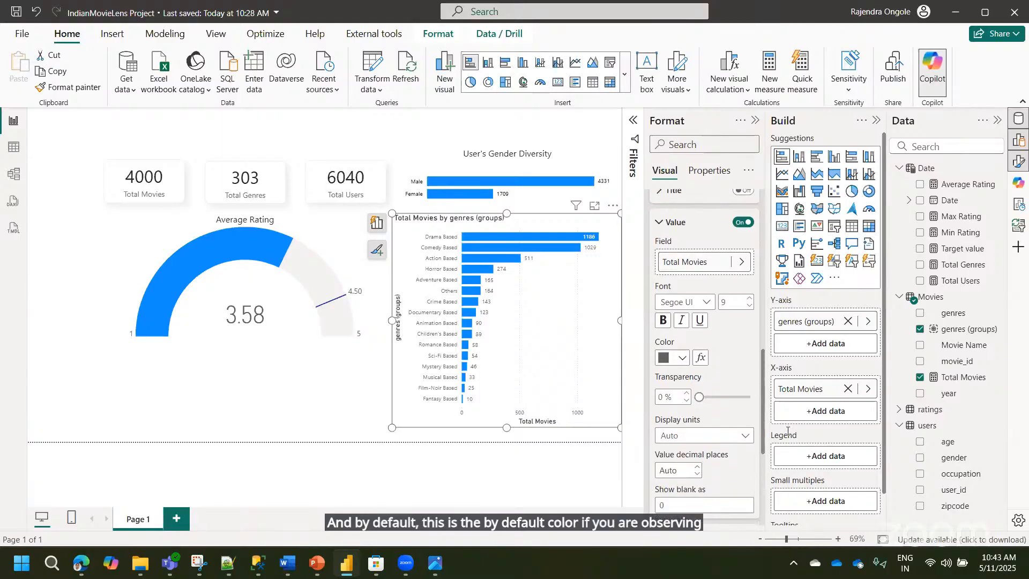
pyautogui.click(701, 358)
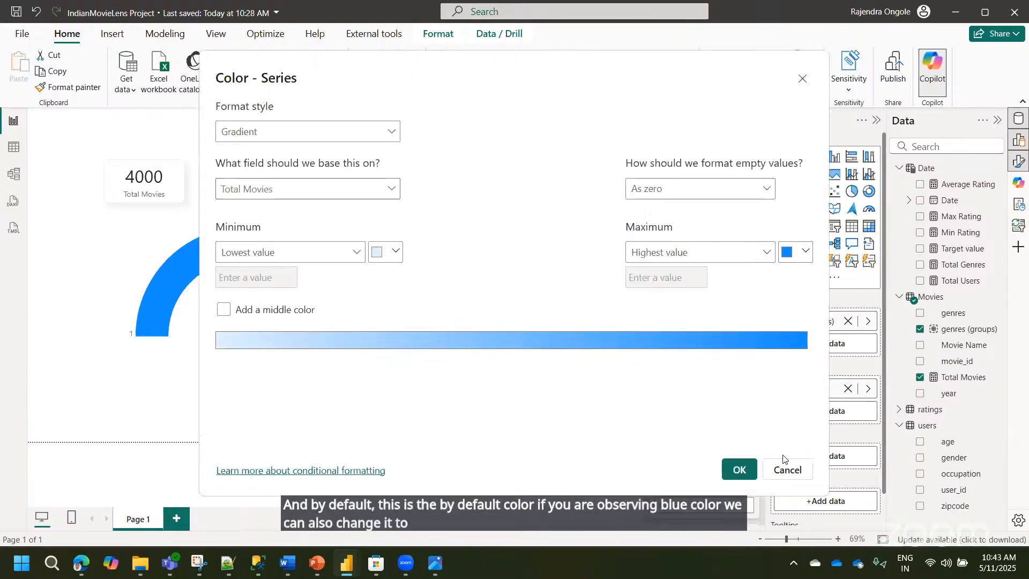
pyautogui.click(786, 469)
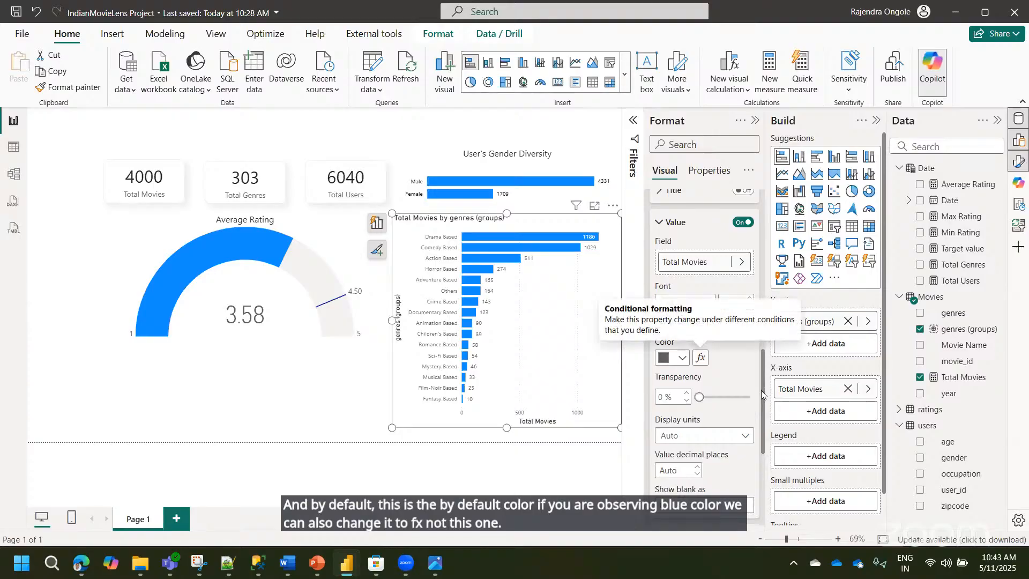
# - Set up conditional formatting for the genre chart's bar color with the Gradient format style based on Total Movies
pyautogui.scroll(10, 745, 272)
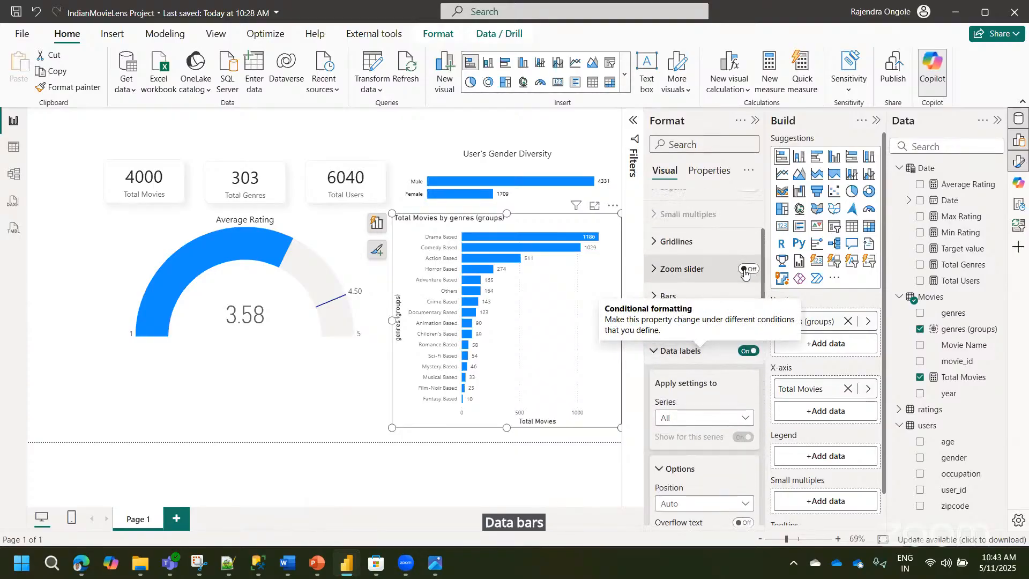
pyautogui.scroll(3, 745, 272)
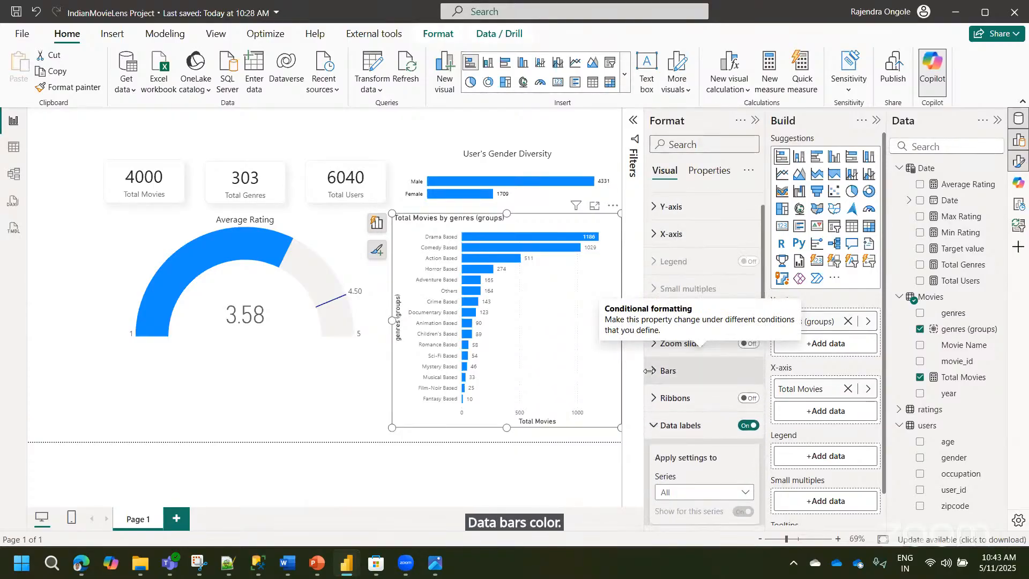
pyautogui.click(650, 371)
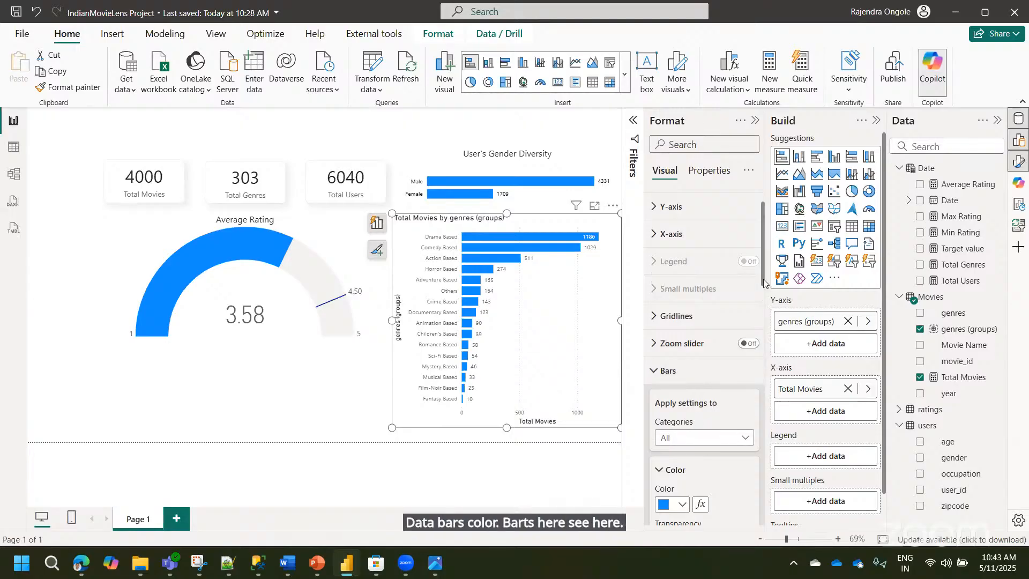
pyautogui.scroll(-3, 764, 283)
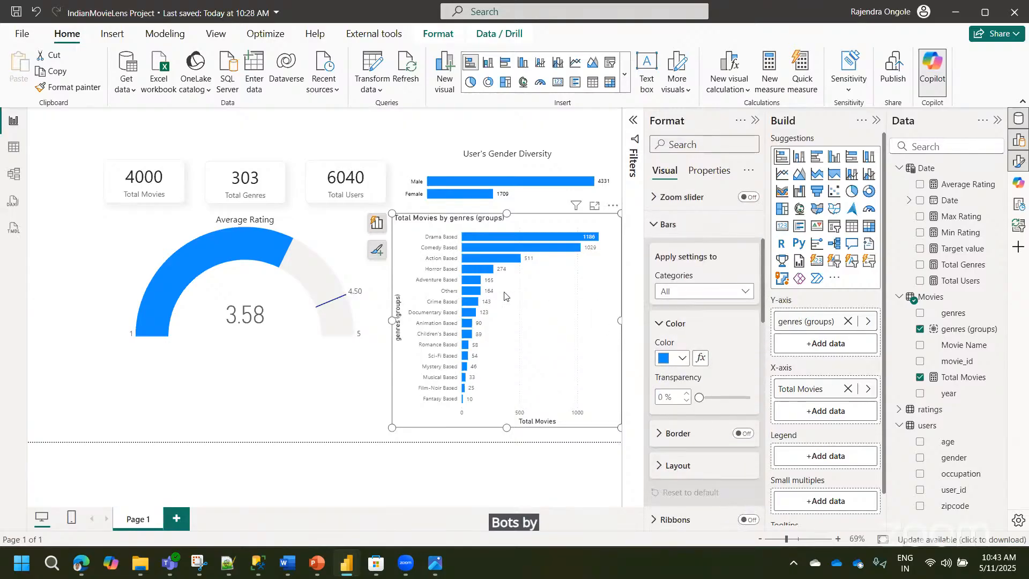
pyautogui.click(255, 136)
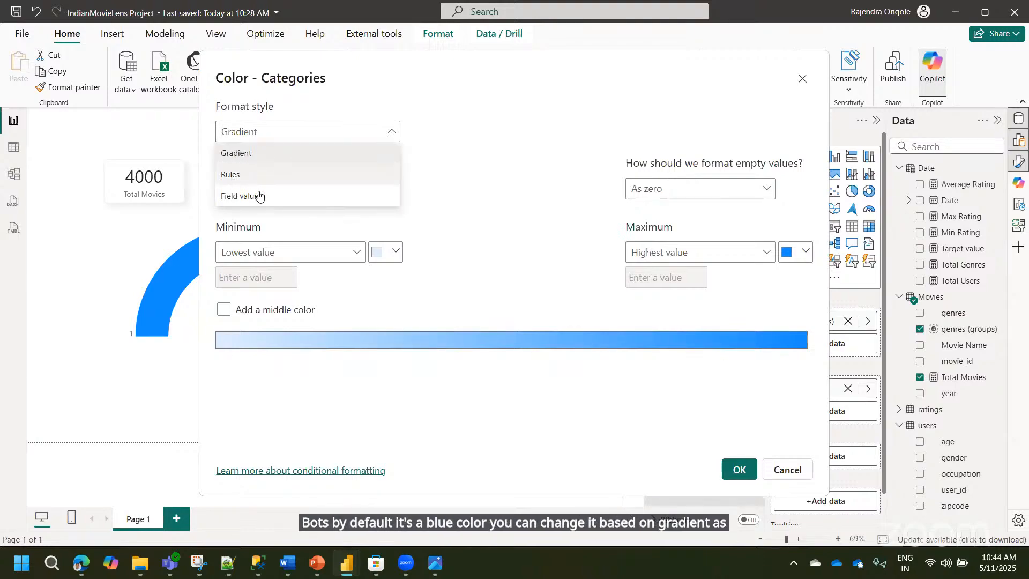
pyautogui.click(248, 153)
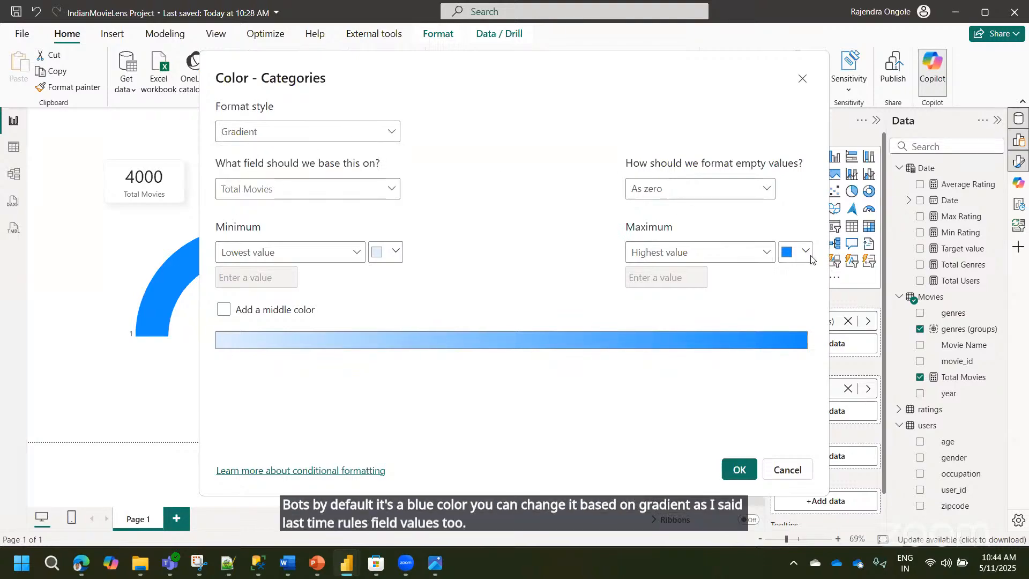
# - Set the gradient's color for the highest value to a custom bright green
pyautogui.click(807, 253)
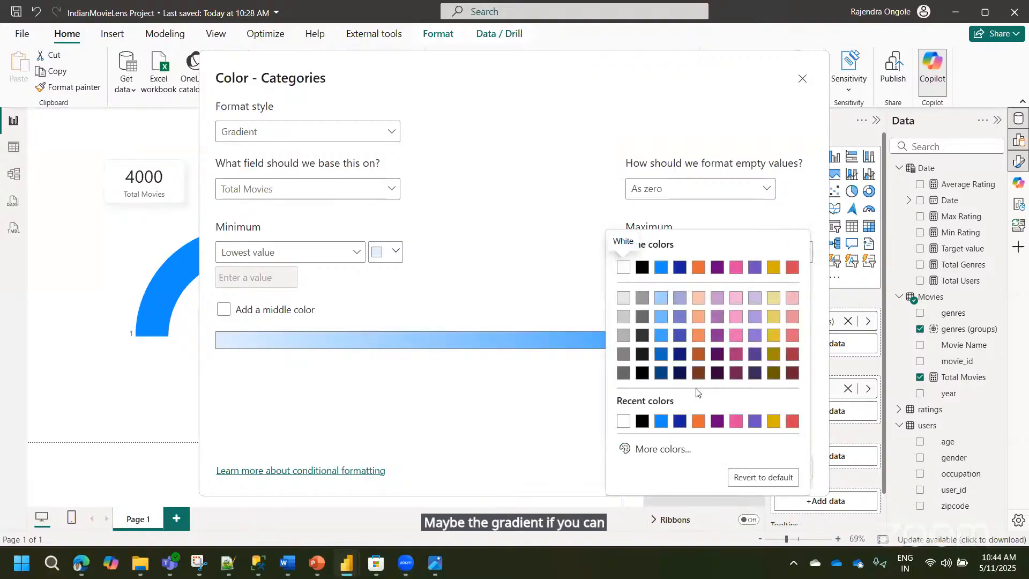
pyautogui.click(643, 449)
pyautogui.click(690, 406)
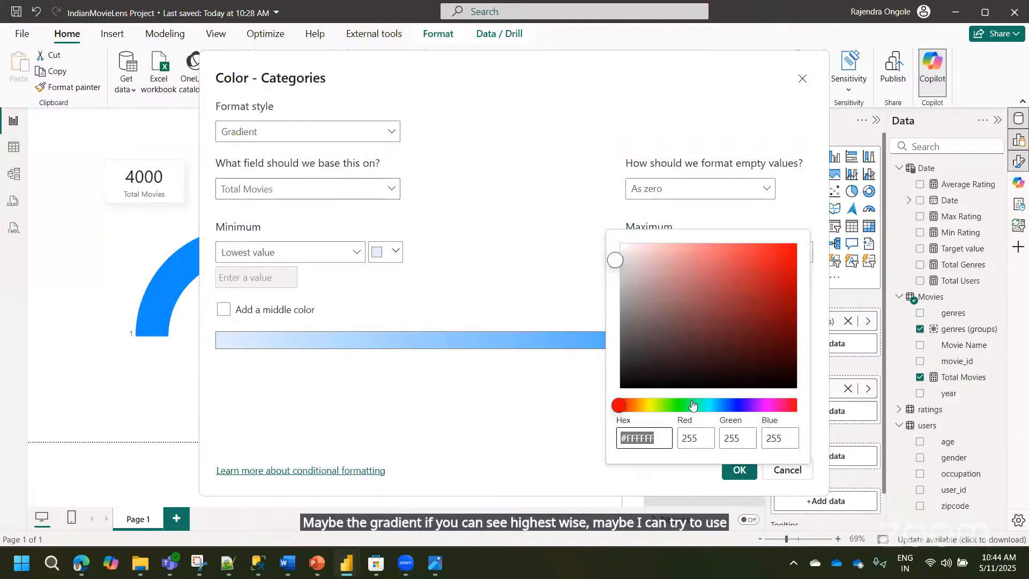
pyautogui.click(788, 255)
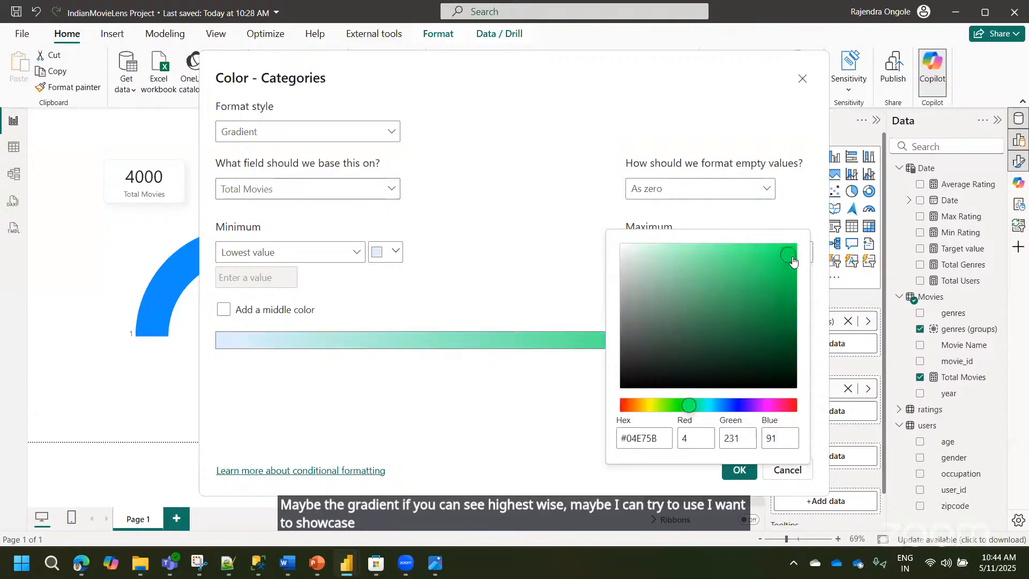
pyautogui.click(561, 265)
# - Set the gradient's color for the lowest value to light blue and apply the two-color gradient without a middle color
pyautogui.click(395, 252)
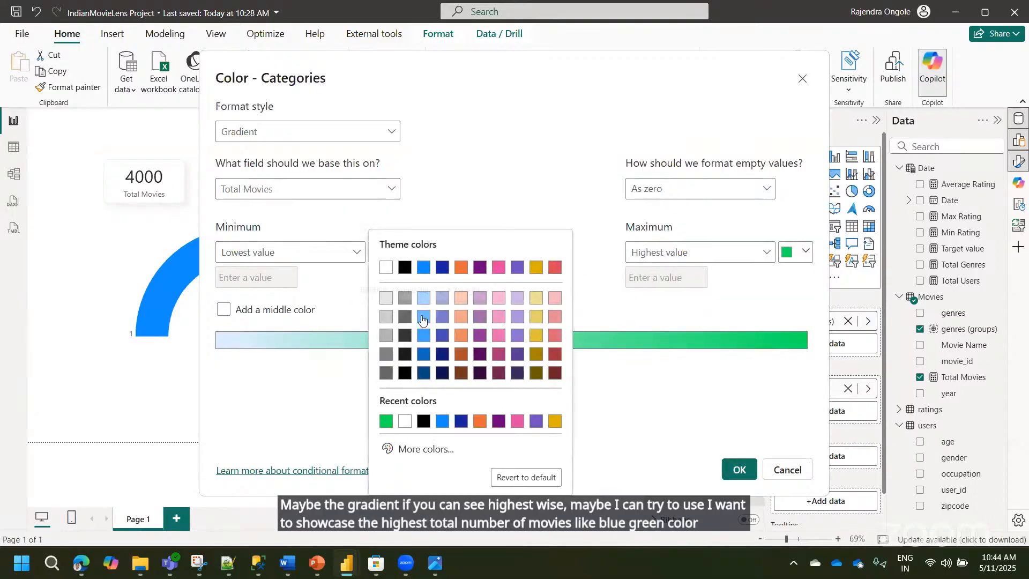
pyautogui.click(423, 317)
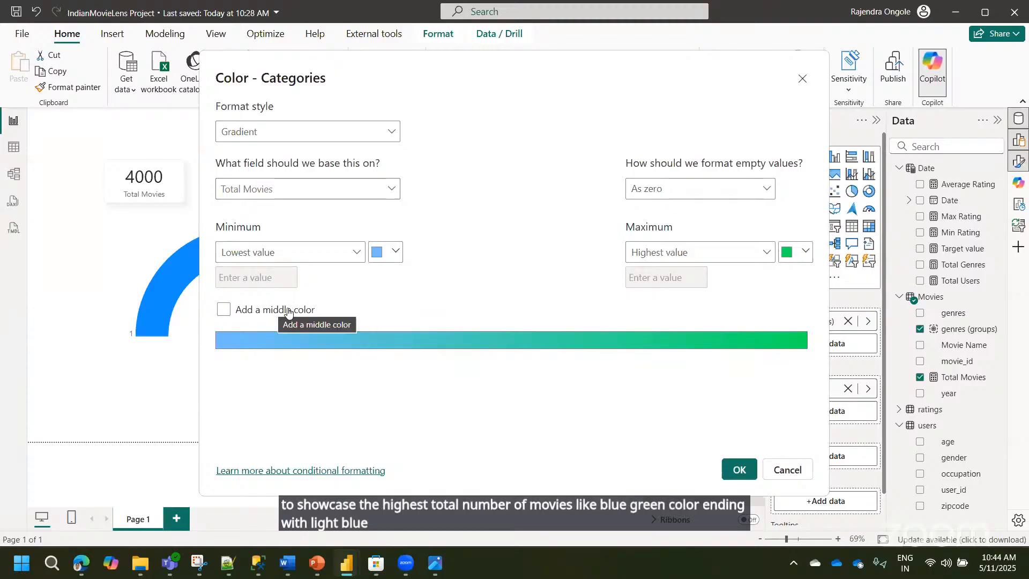
pyautogui.click(272, 311)
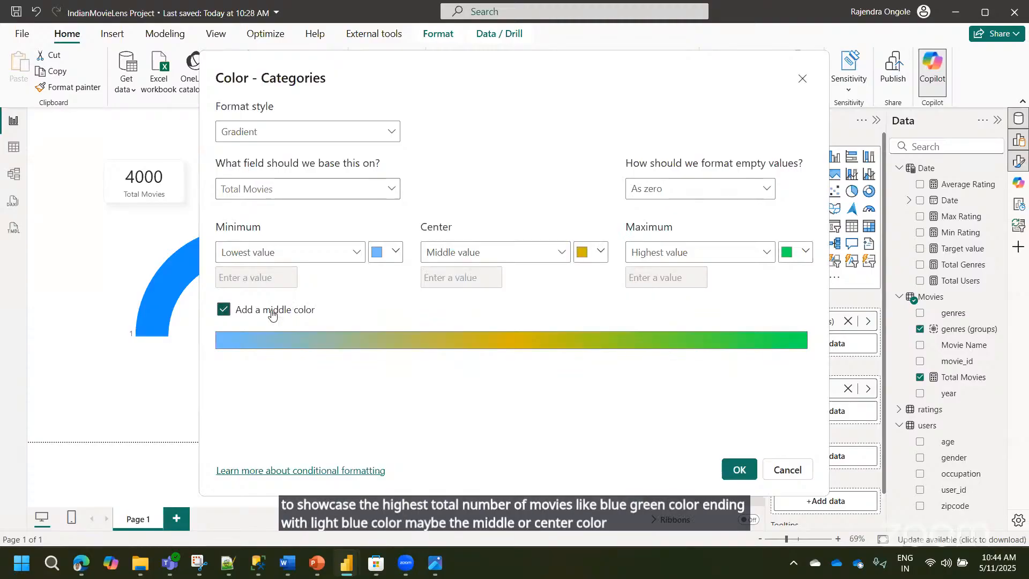
pyautogui.click(271, 312)
pyautogui.click(740, 468)
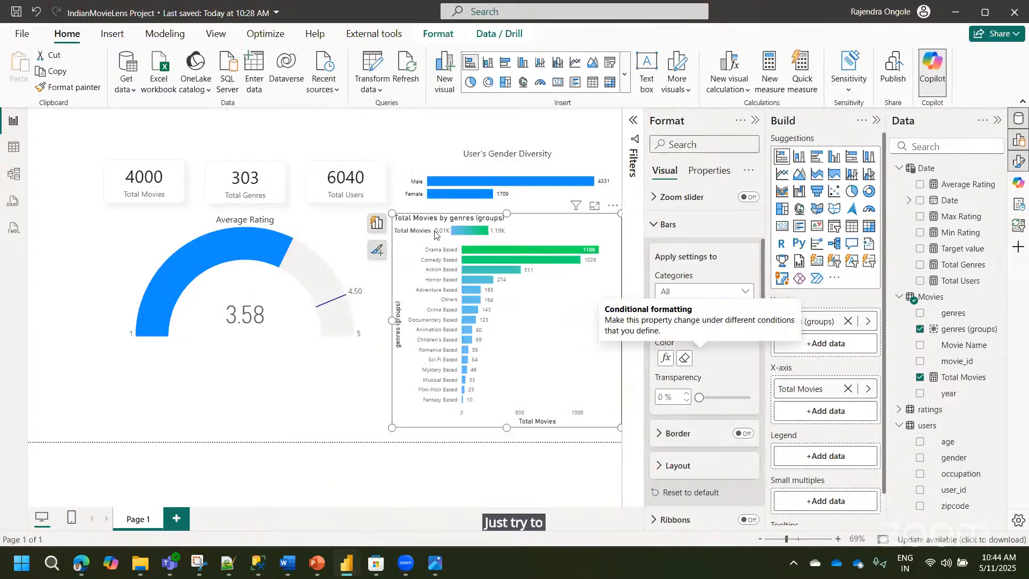
# - Turn off the legend of the Total Movies by genres (groups) chart
pyautogui.click(653, 225)
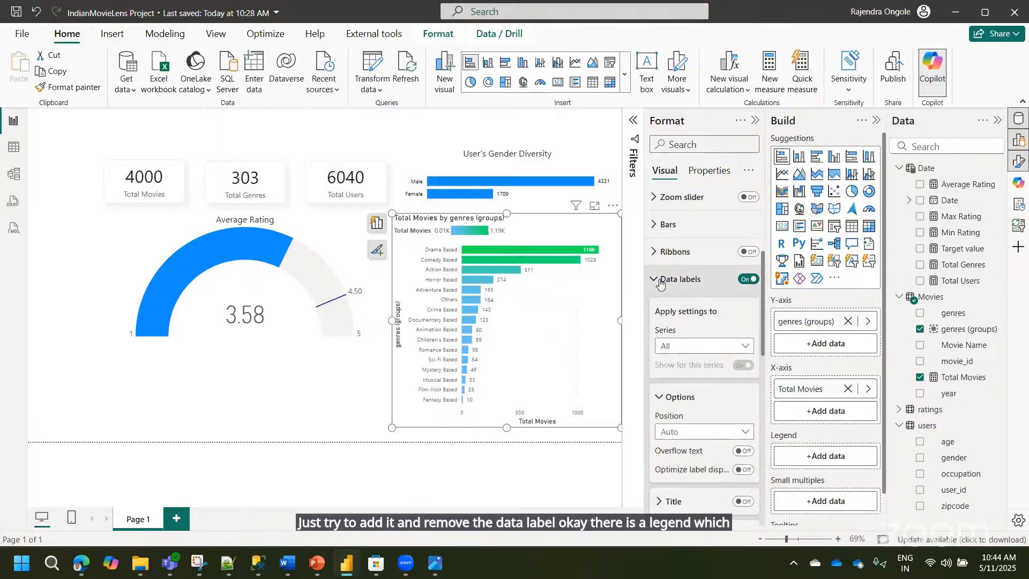
pyautogui.click(664, 278)
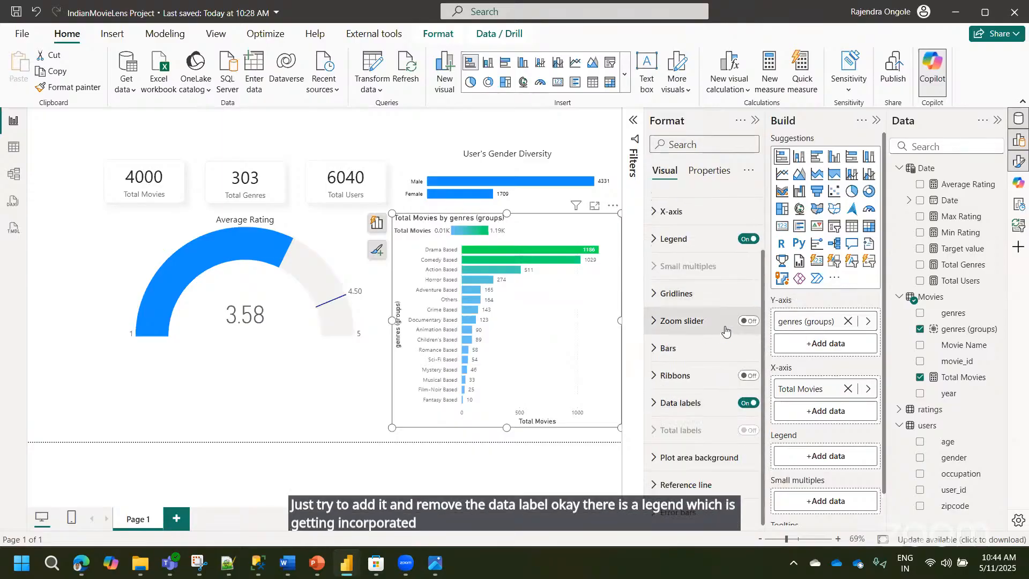
pyautogui.click(747, 239)
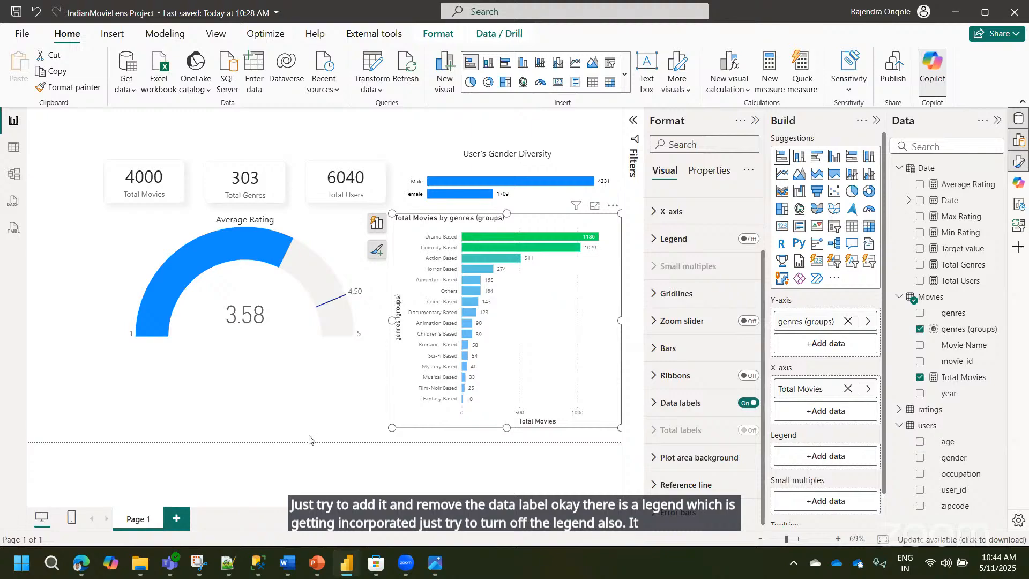
pyautogui.click(242, 434)
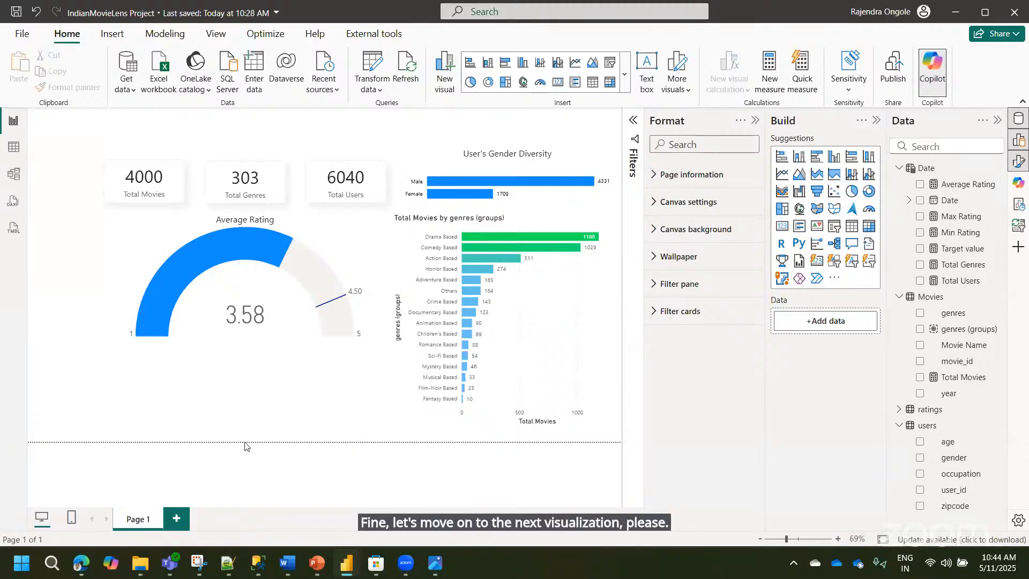
# - Add an empty line chart to the page and place it beneath the Average Rating gauge
pyautogui.click(245, 338)
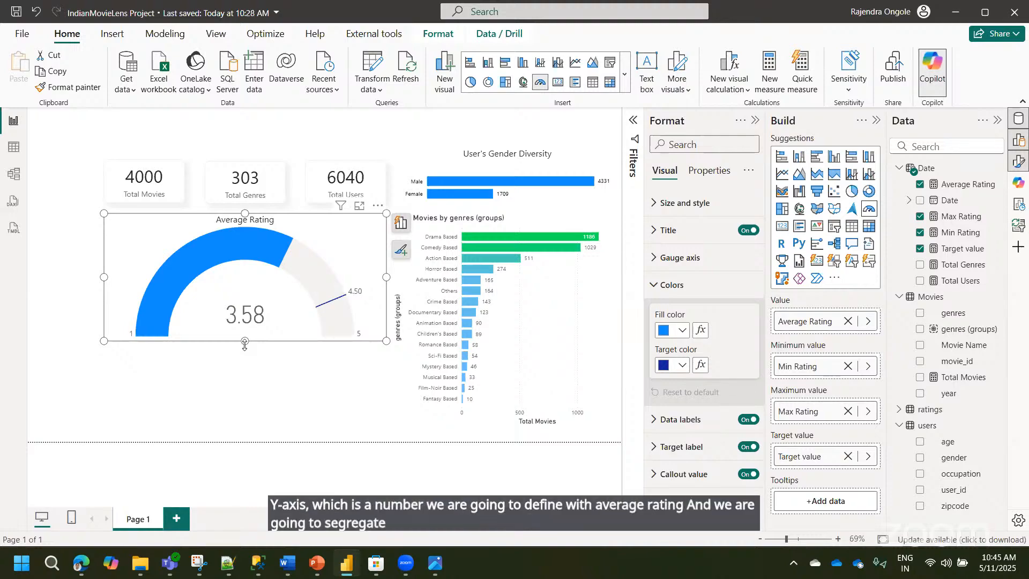
pyautogui.click(288, 400)
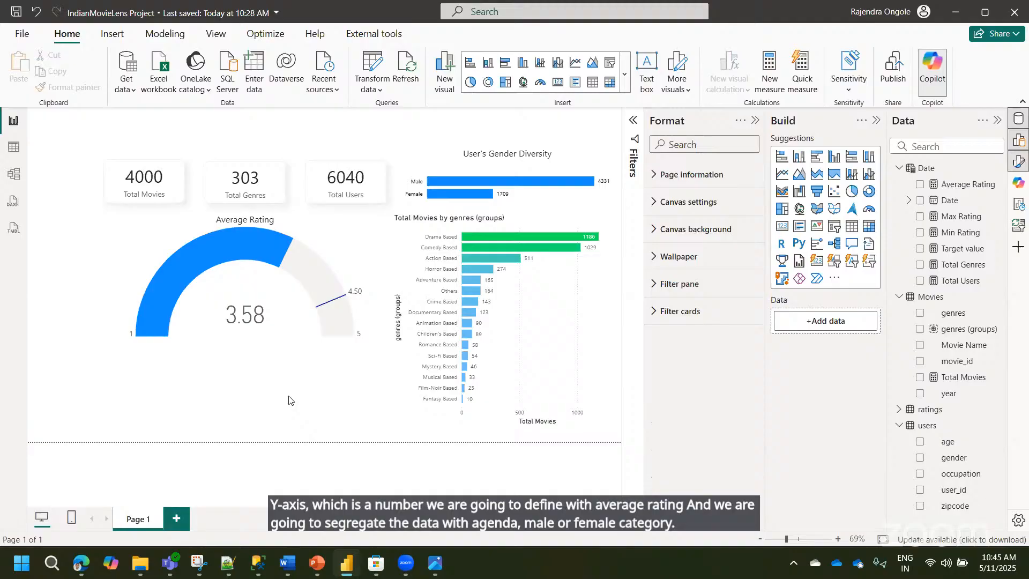
pyautogui.click(781, 174)
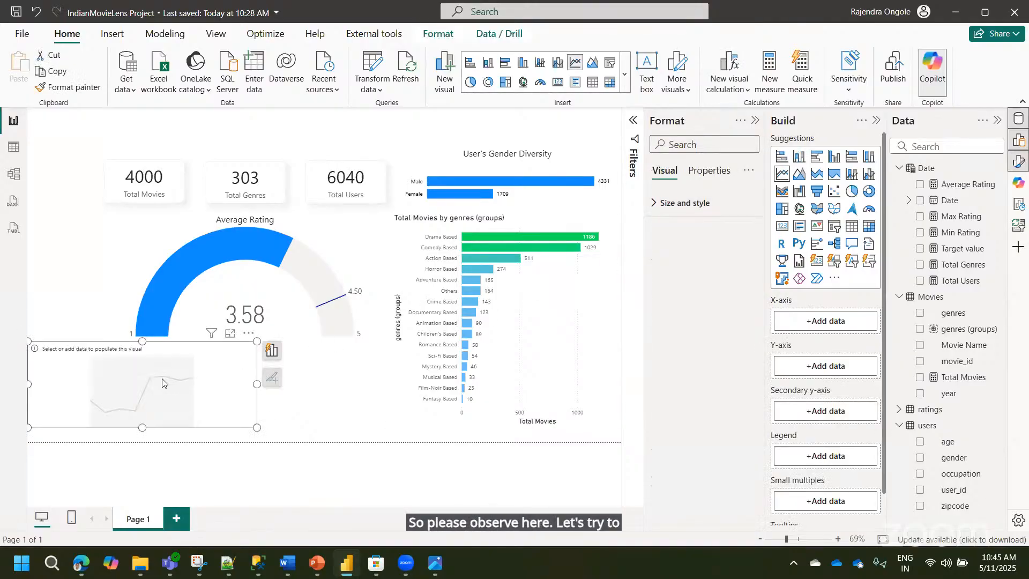
pyautogui.moveTo(275, 389); pyautogui.dragTo(267, 393)
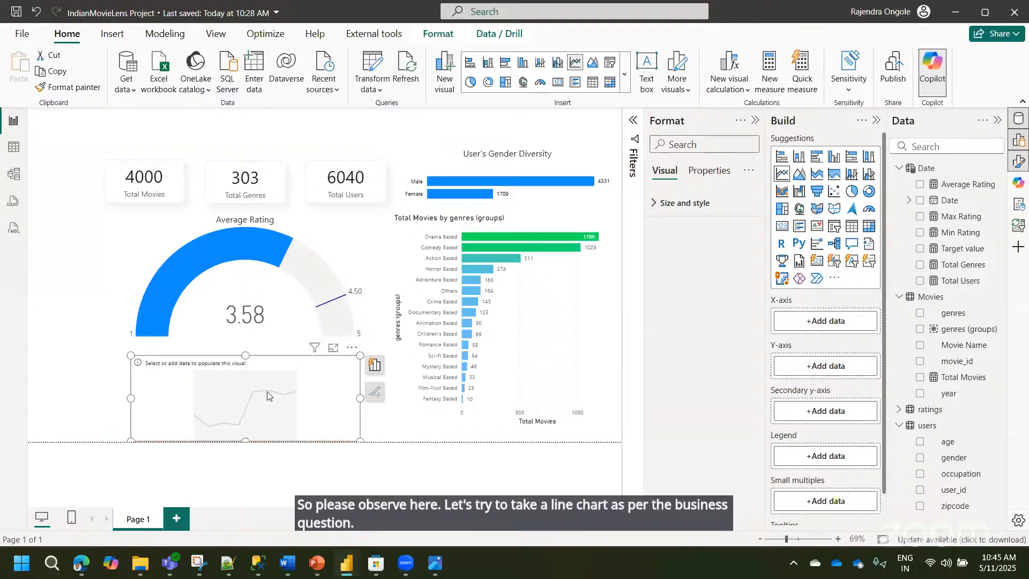
# - Shorten the Average Rating gauge and enlarge the empty line chart to fill the space beneath it
pyautogui.click(227, 313)
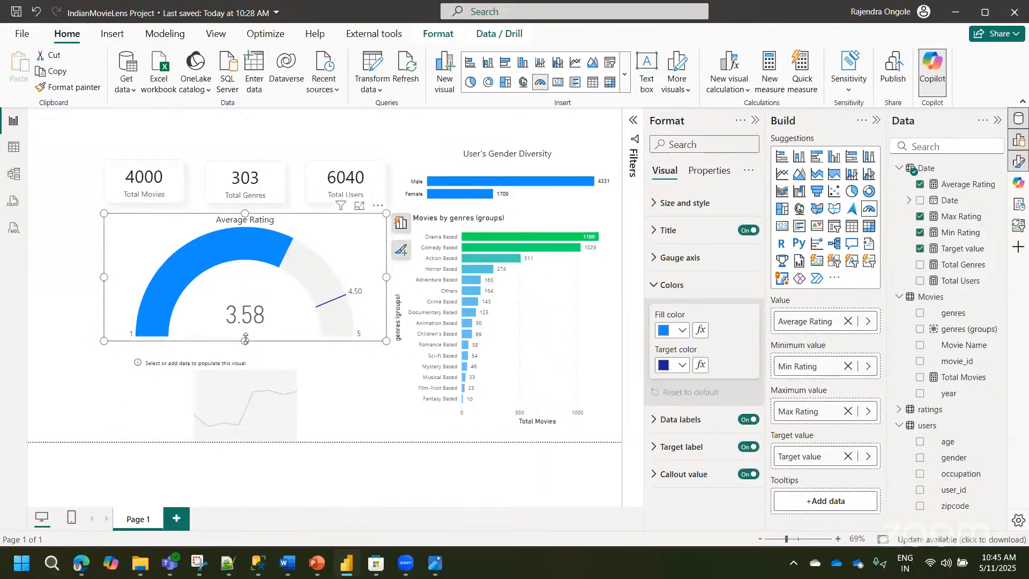
pyautogui.moveTo(245, 338); pyautogui.dragTo(246, 320)
pyautogui.click(136, 364)
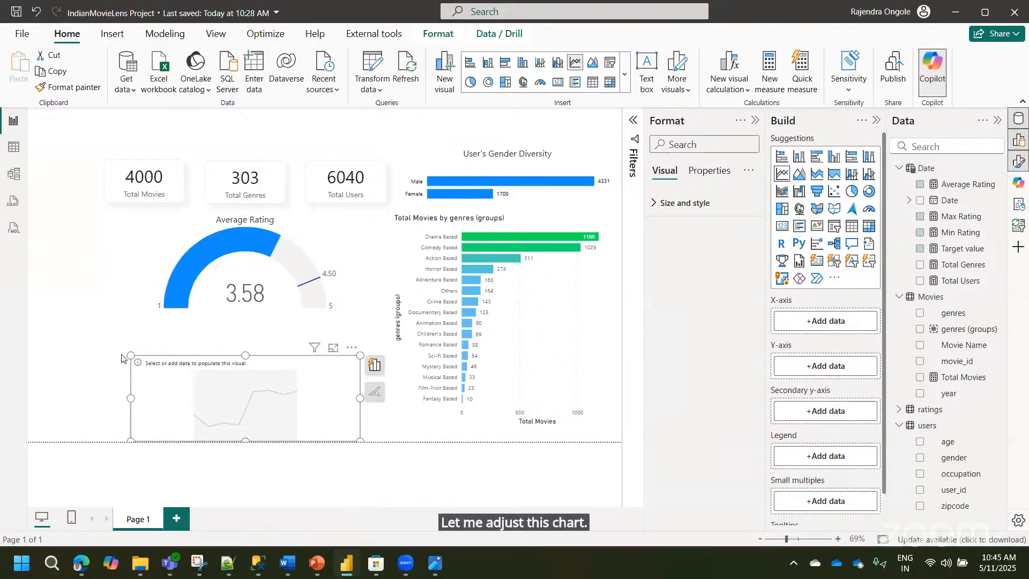
pyautogui.moveTo(131, 355); pyautogui.dragTo(106, 329)
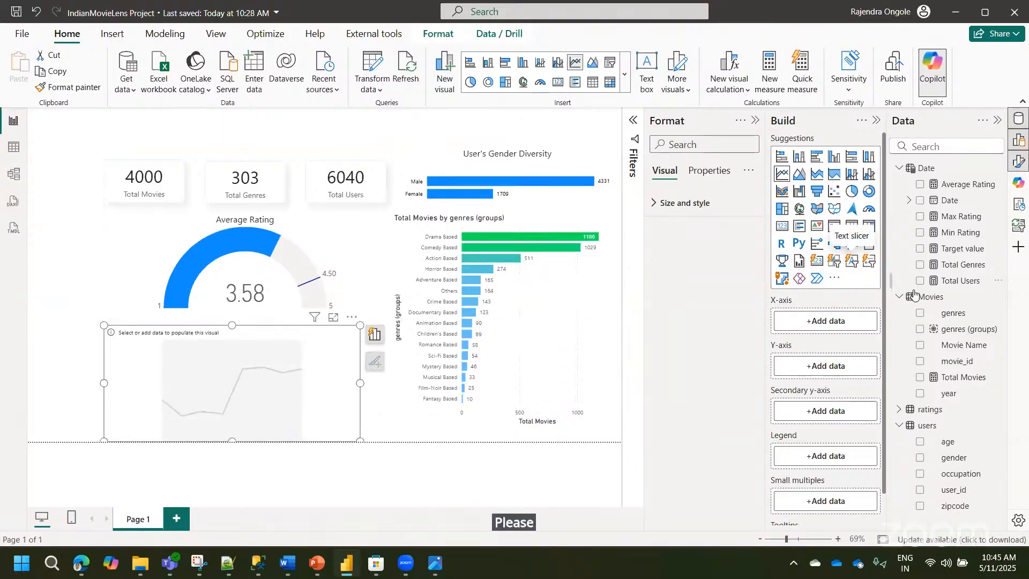
# - Plot Average Rating against genres (groups) on the X-axis of the line chart, with gender as the legend
pyautogui.moveTo(952, 331); pyautogui.dragTo(817, 326)
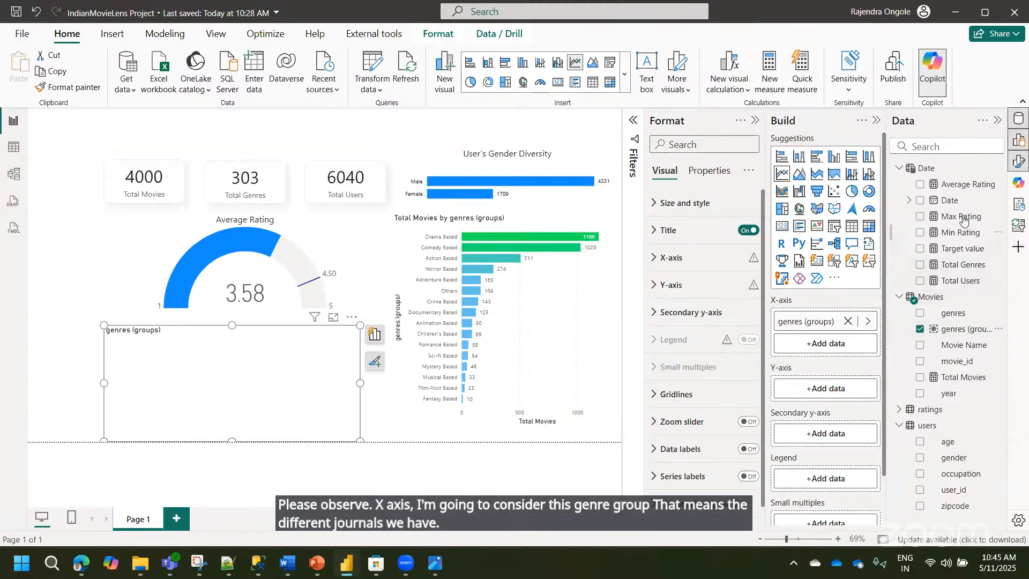
pyautogui.moveTo(958, 191); pyautogui.dragTo(820, 393)
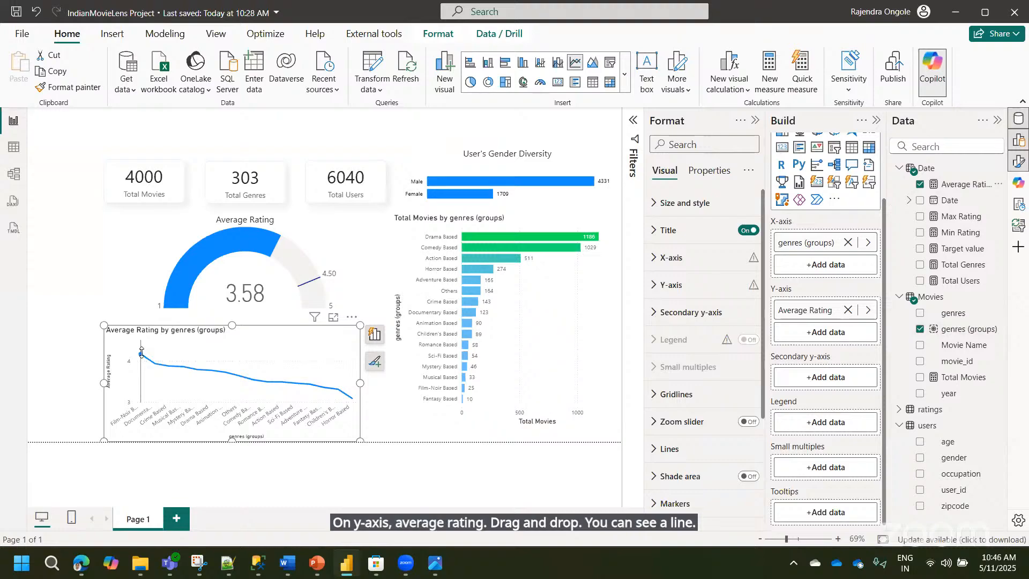
pyautogui.moveTo(140, 352)
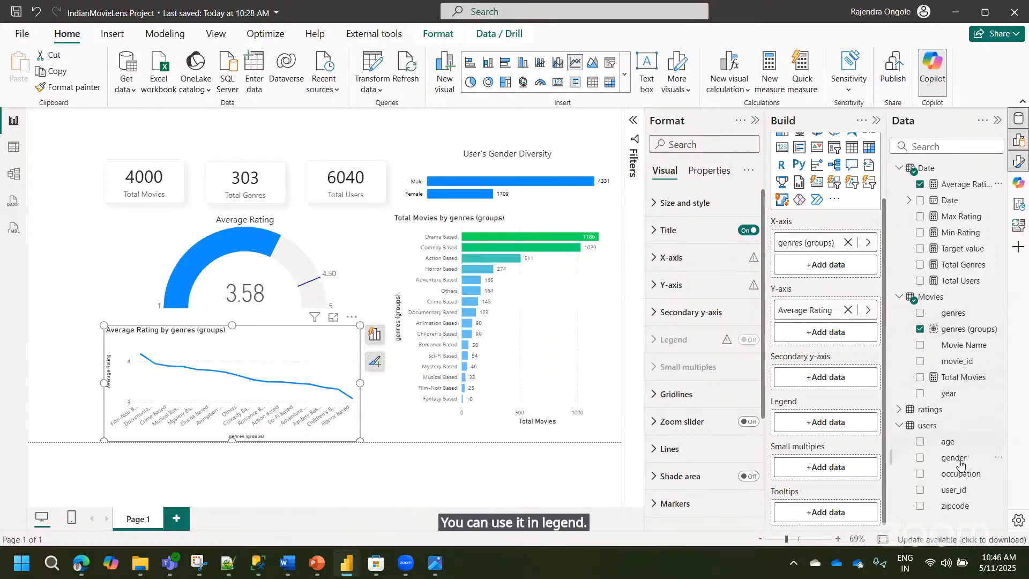
pyautogui.moveTo(959, 462); pyautogui.dragTo(820, 427)
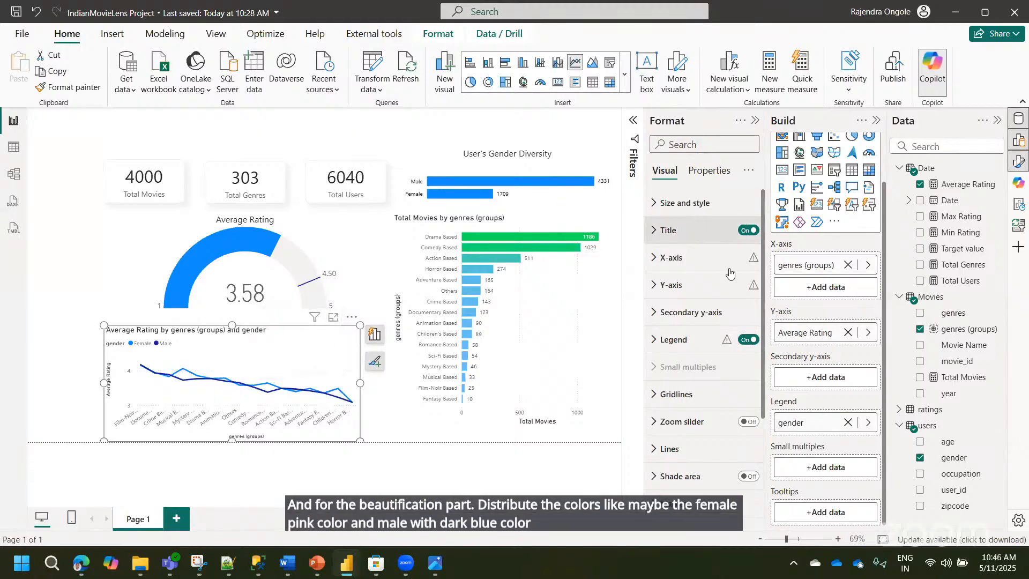
# - Set the line style of the Male series in the average rating chart to Dashed
pyautogui.scroll(-3, 713, 310)
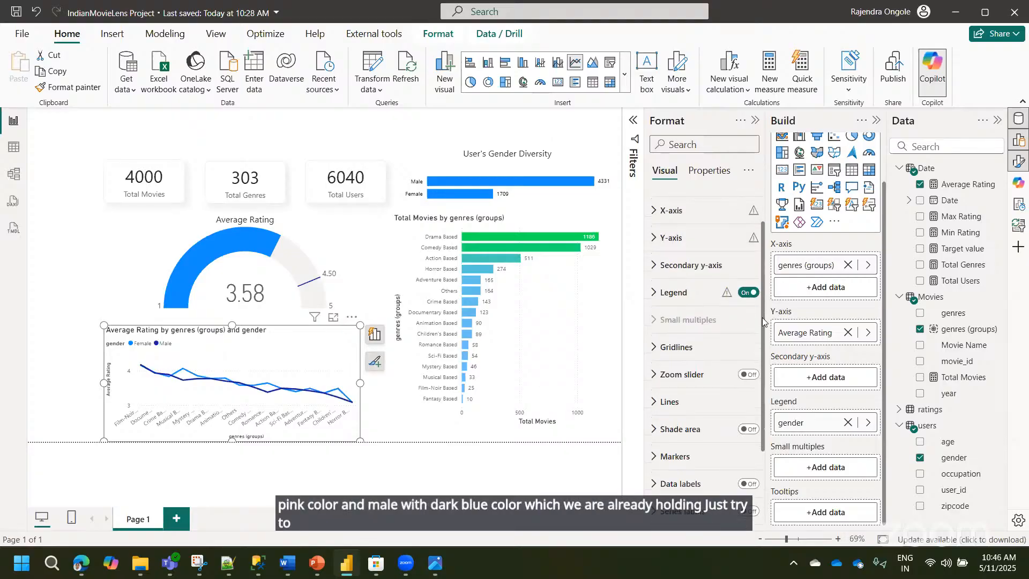
pyautogui.click(669, 335)
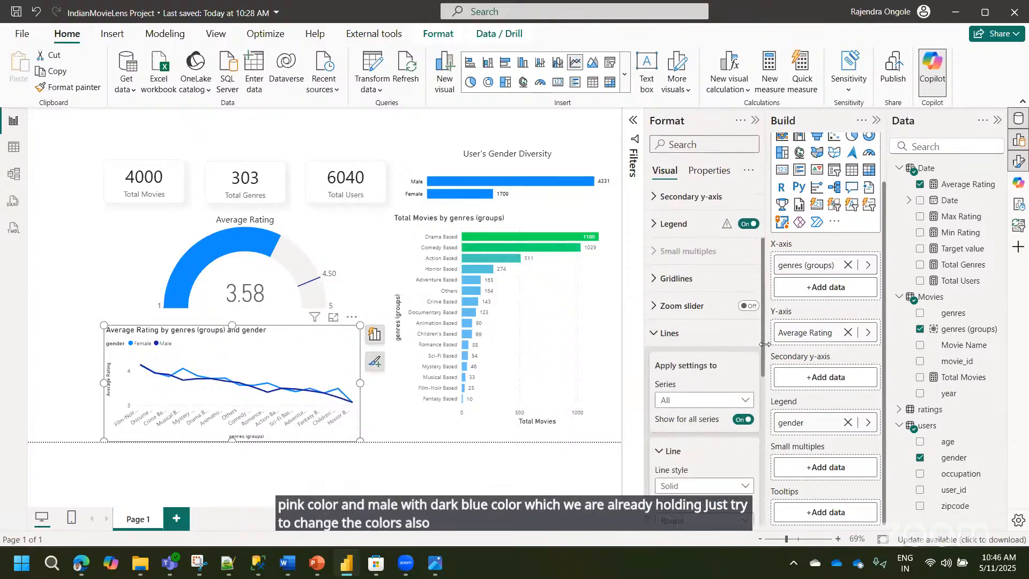
pyautogui.scroll(-5, 761, 343)
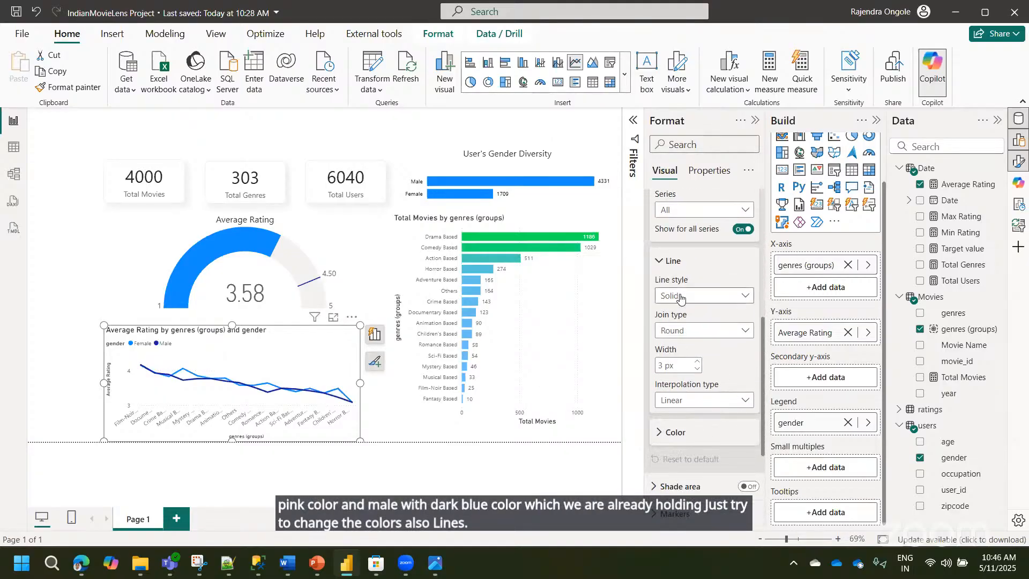
pyautogui.click(686, 210)
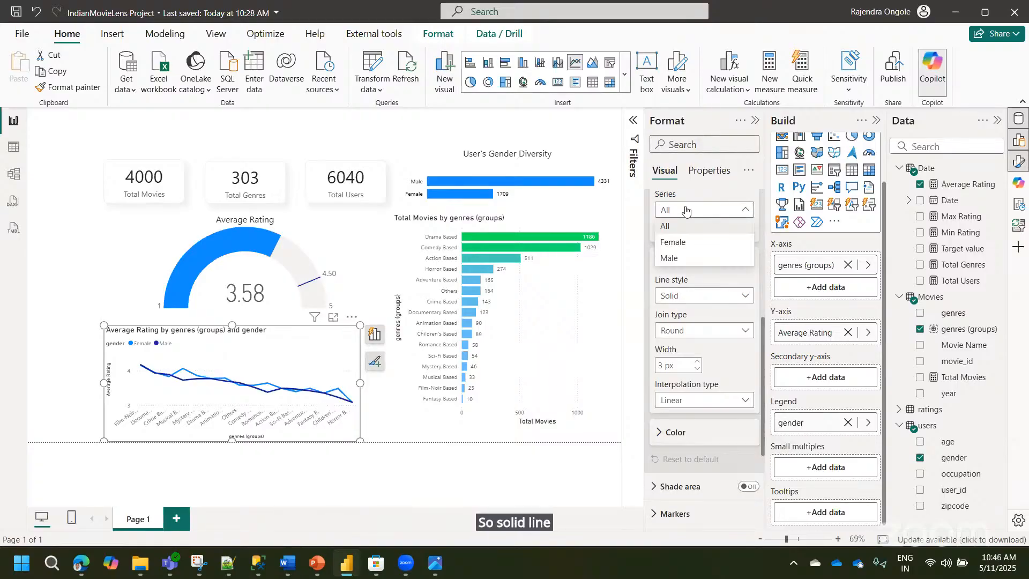
pyautogui.click(676, 244)
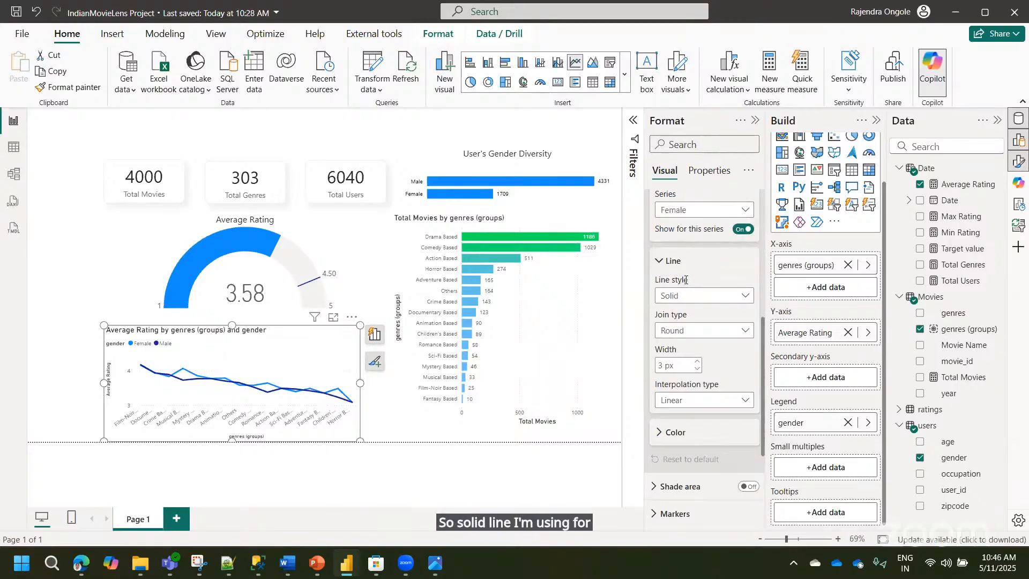
pyautogui.click(688, 210)
pyautogui.click(679, 261)
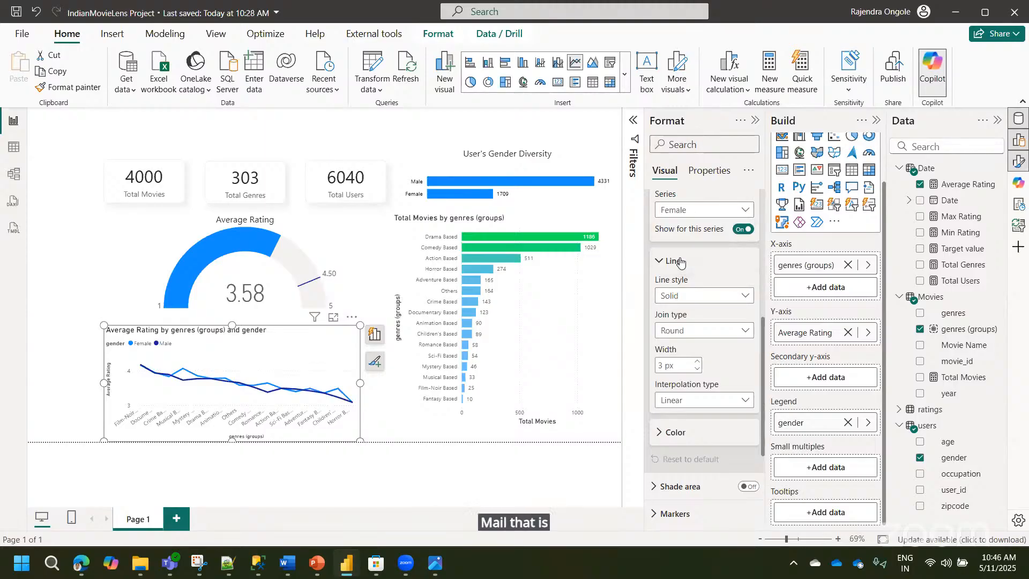
pyautogui.click(691, 295)
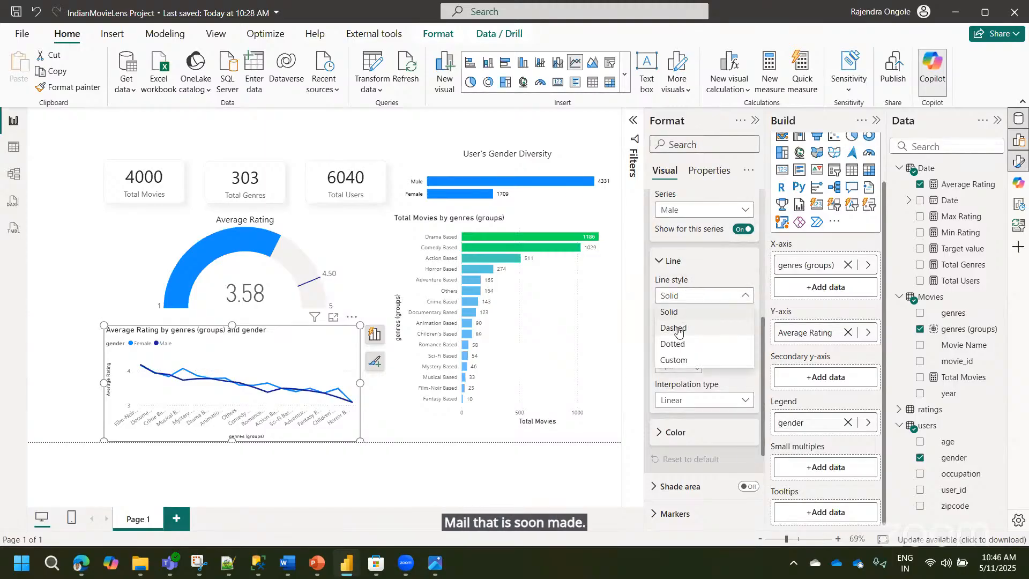
pyautogui.click(679, 329)
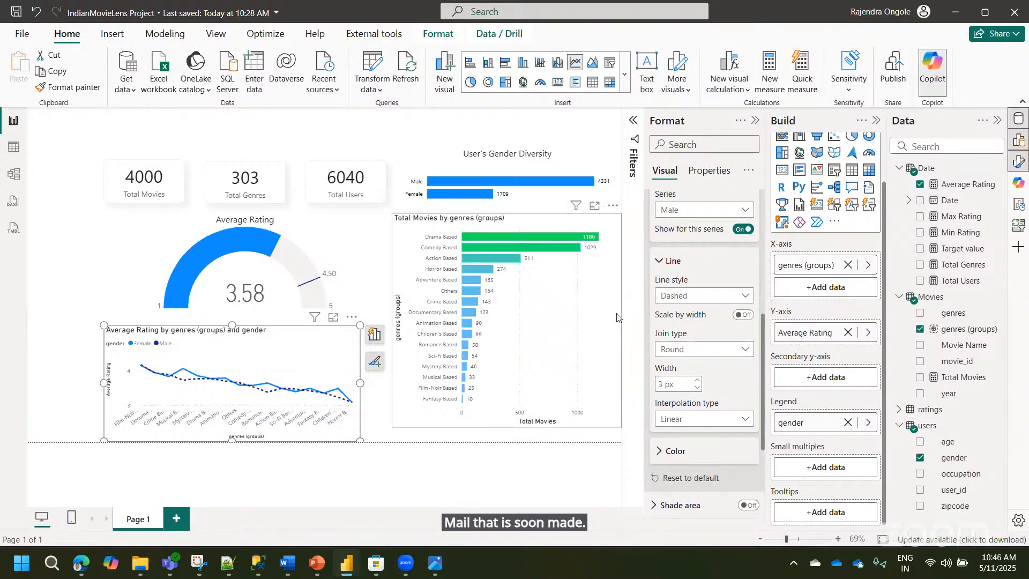
# - Show markers for all series in the average rating line chart, leaving the shade area off
pyautogui.moveTo(764, 361); pyautogui.dragTo(763, 432)
pyautogui.click(673, 349)
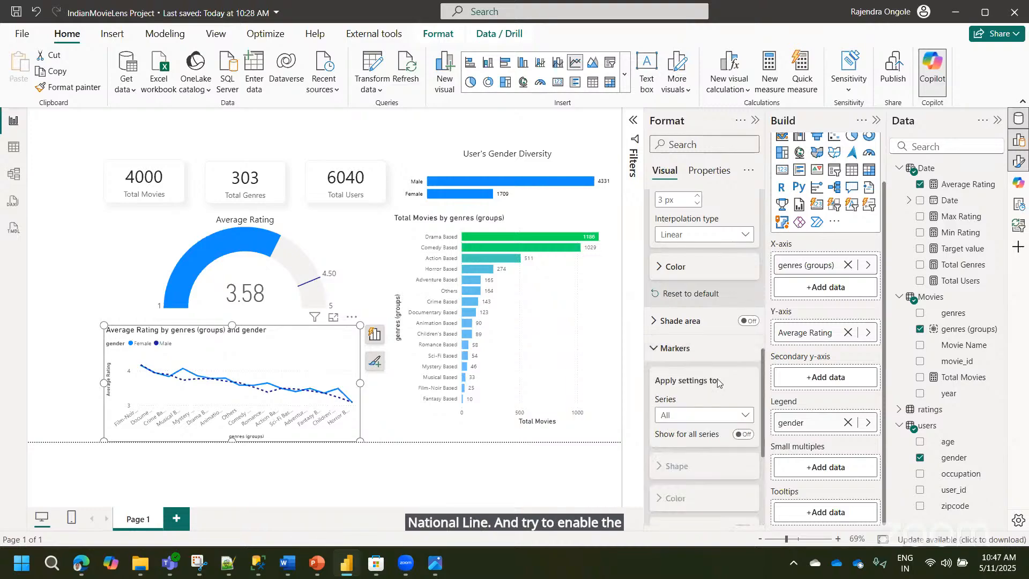
pyautogui.click(749, 321)
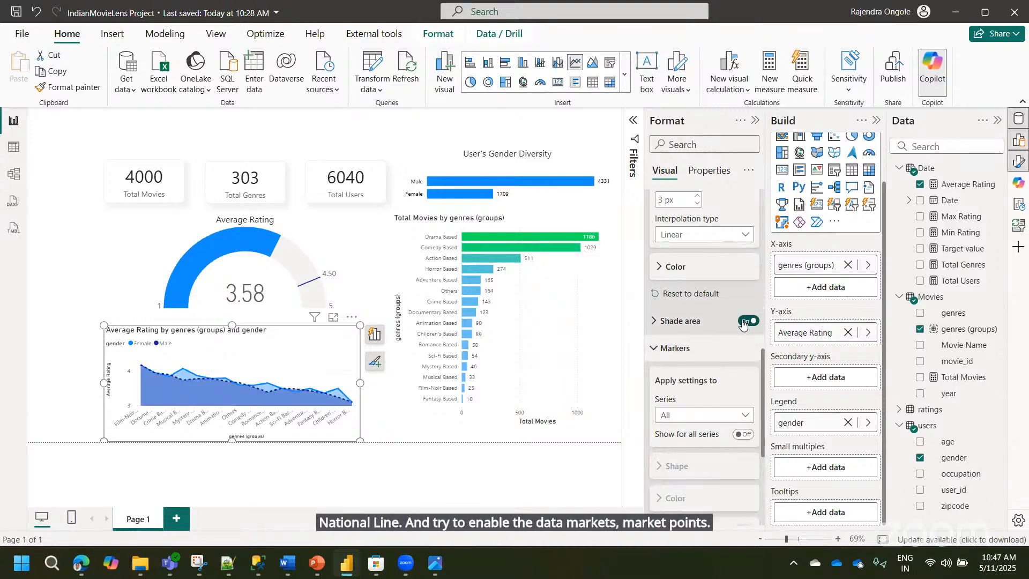
pyautogui.click(749, 321)
pyautogui.click(745, 435)
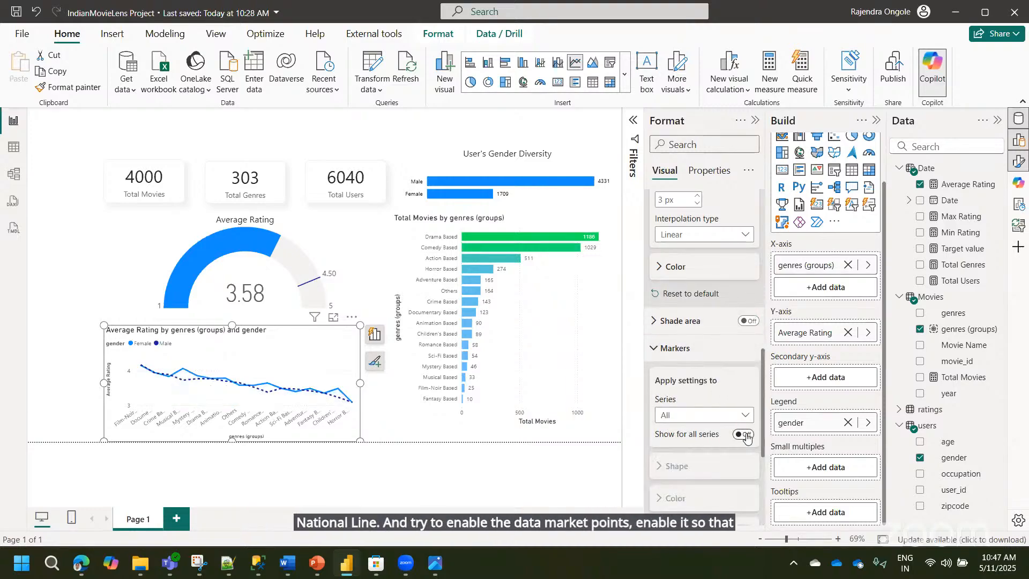
pyautogui.scroll(-3, 763, 370)
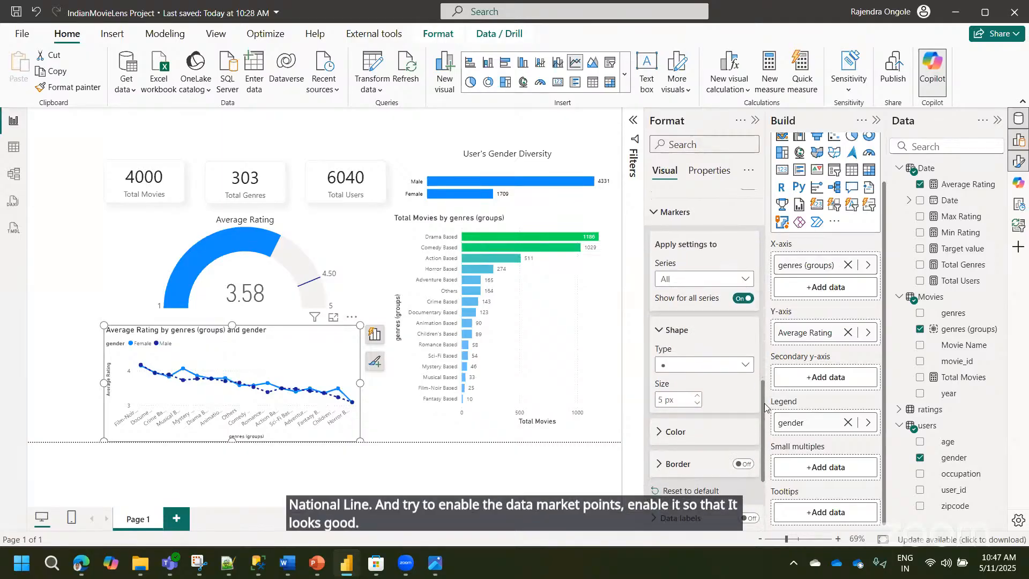
# - Try pink as the marker color for all series, and settle on dark blue
pyautogui.moveTo(764, 385); pyautogui.dragTo(764, 428)
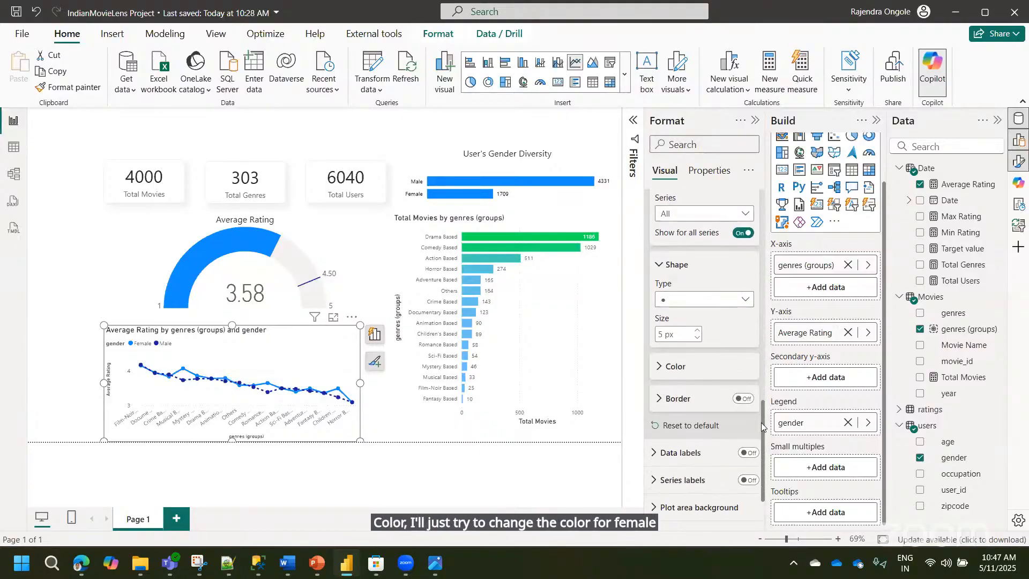
pyautogui.click(654, 366)
pyautogui.click(682, 399)
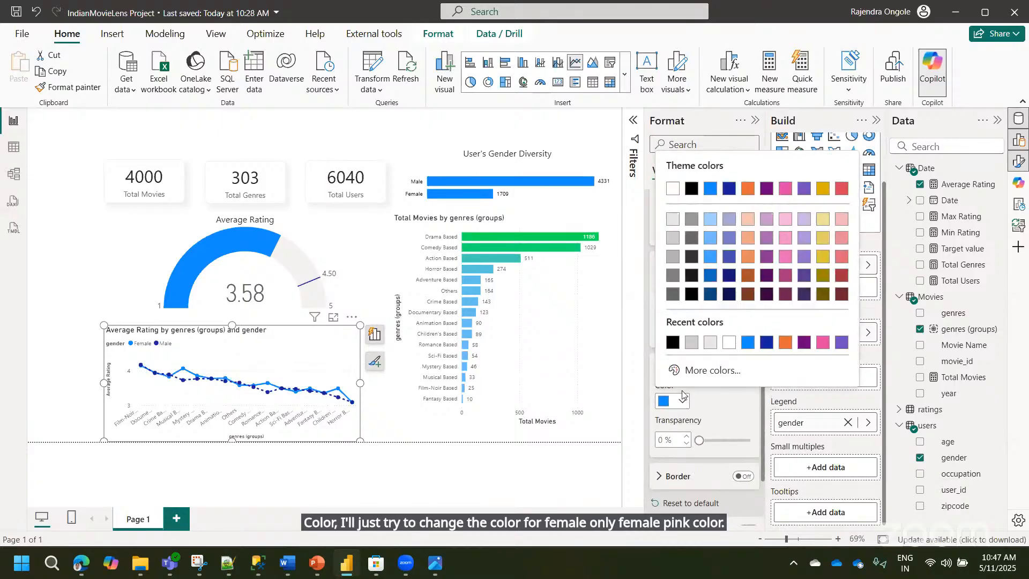
pyautogui.click(824, 343)
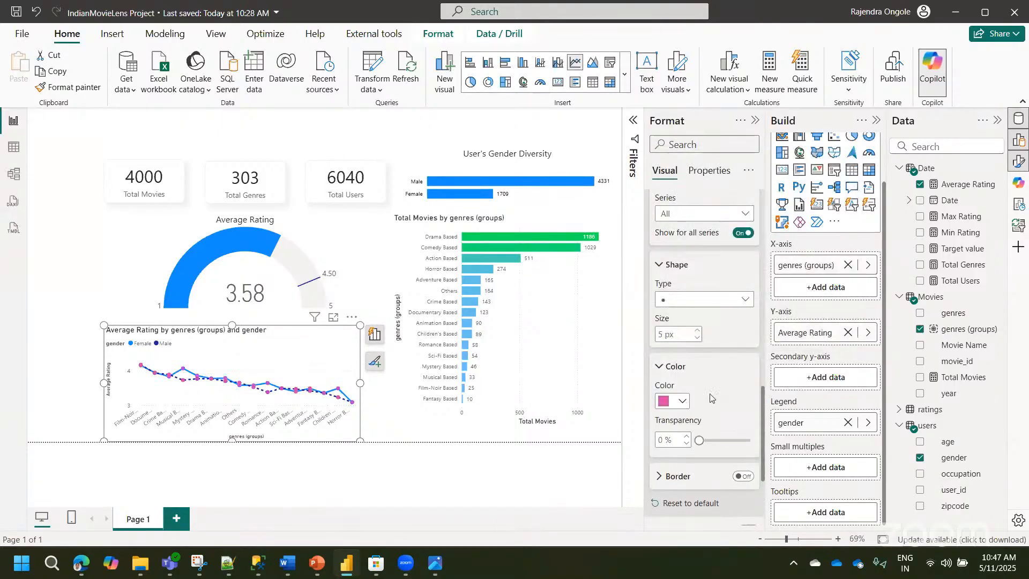
pyautogui.click(682, 401)
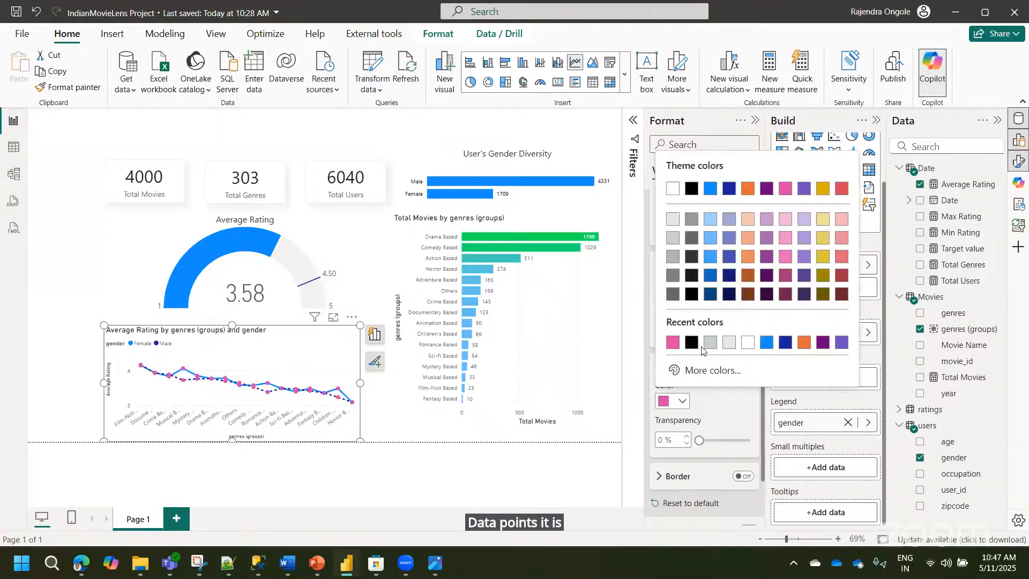
pyautogui.click(785, 342)
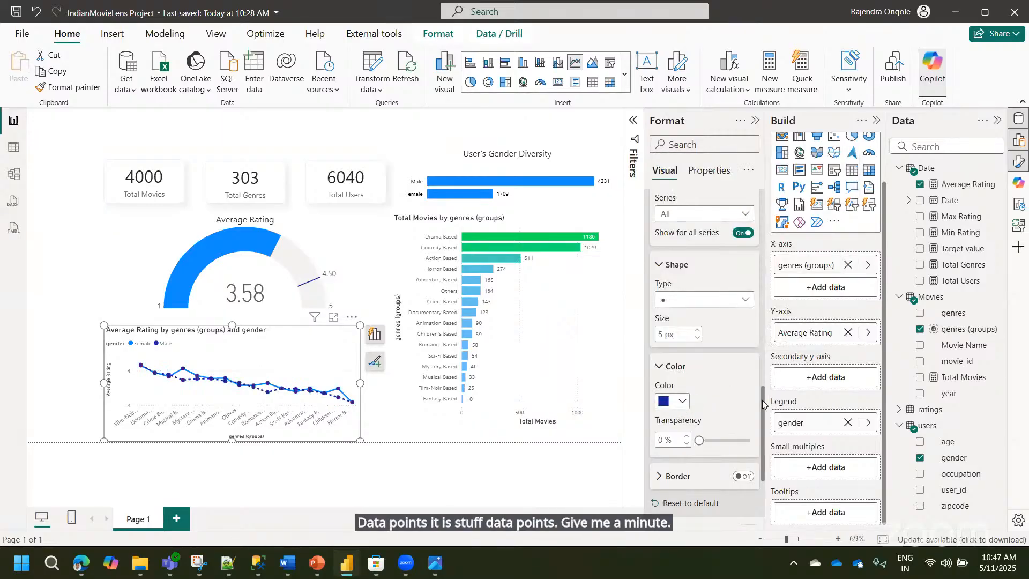
# - Set the line color of the Female series in the average rating chart to pink (#E044A7)
pyautogui.moveTo(764, 404); pyautogui.dragTo(765, 335)
pyautogui.click(658, 314)
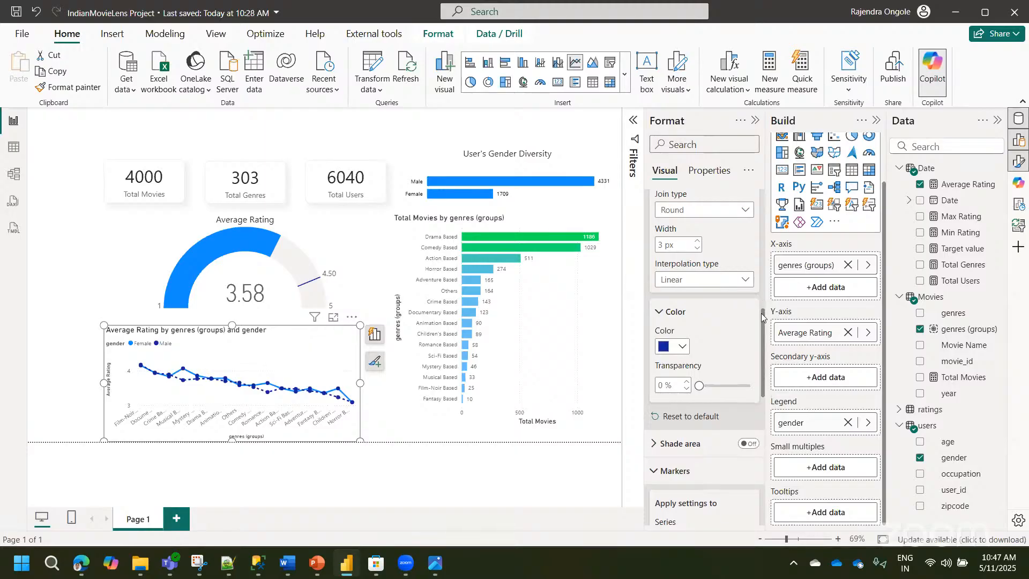
pyautogui.moveTo(764, 316); pyautogui.dragTo(763, 294)
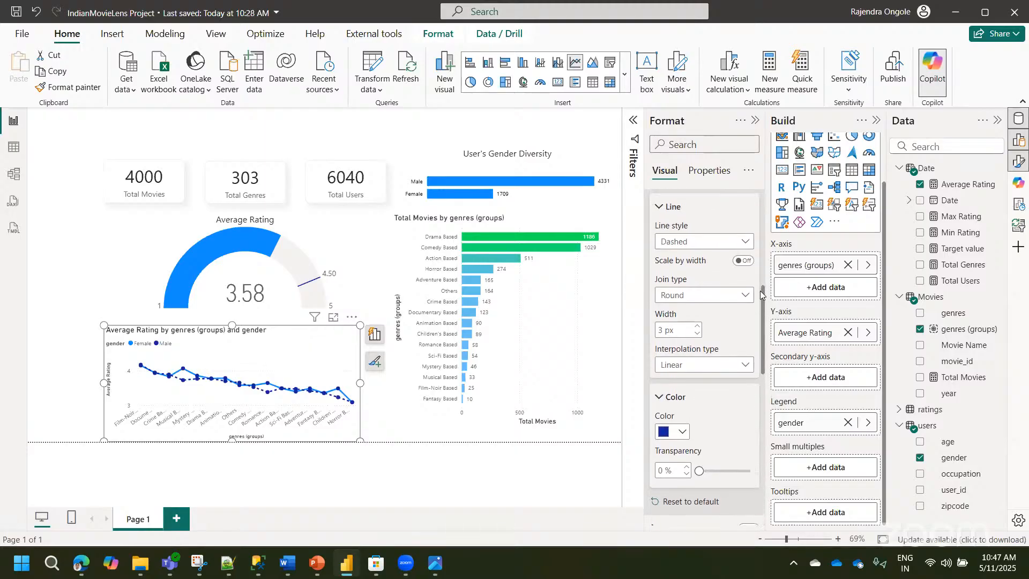
pyautogui.moveTo(763, 298); pyautogui.dragTo(763, 278)
pyautogui.click(700, 232)
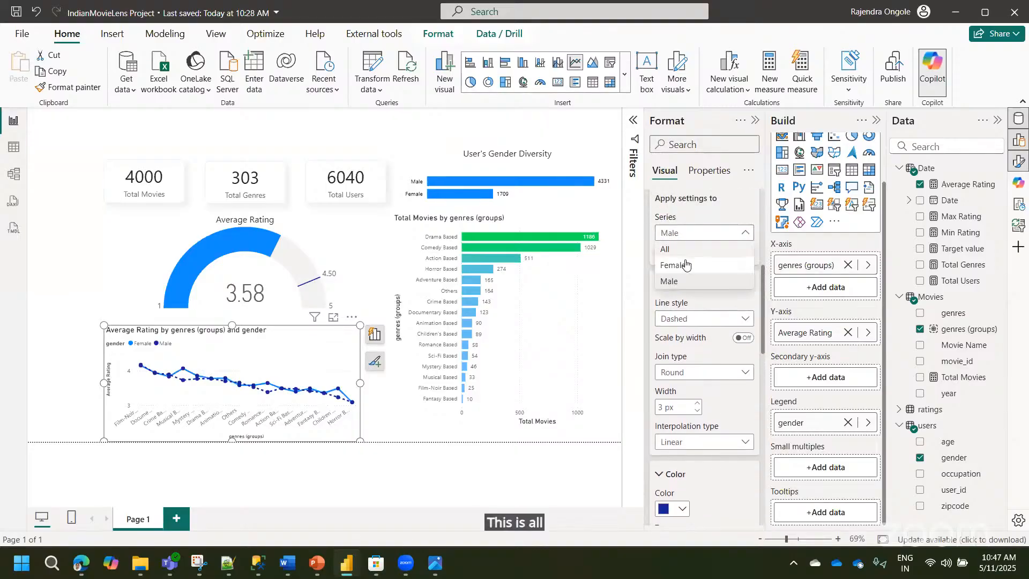
pyautogui.click(685, 264)
pyautogui.moveTo(763, 305); pyautogui.dragTo(764, 356)
pyautogui.click(681, 340)
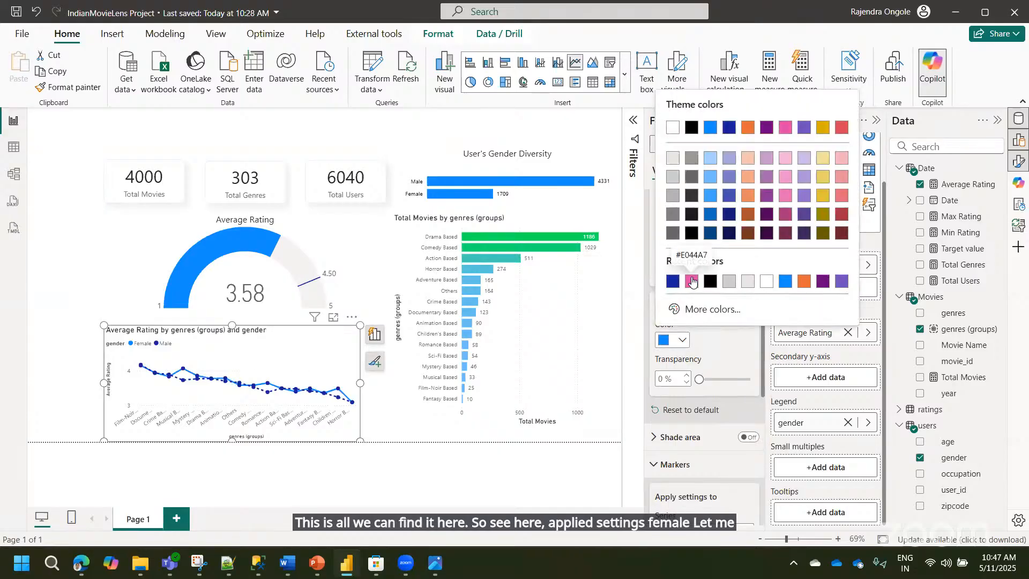
pyautogui.click(691, 283)
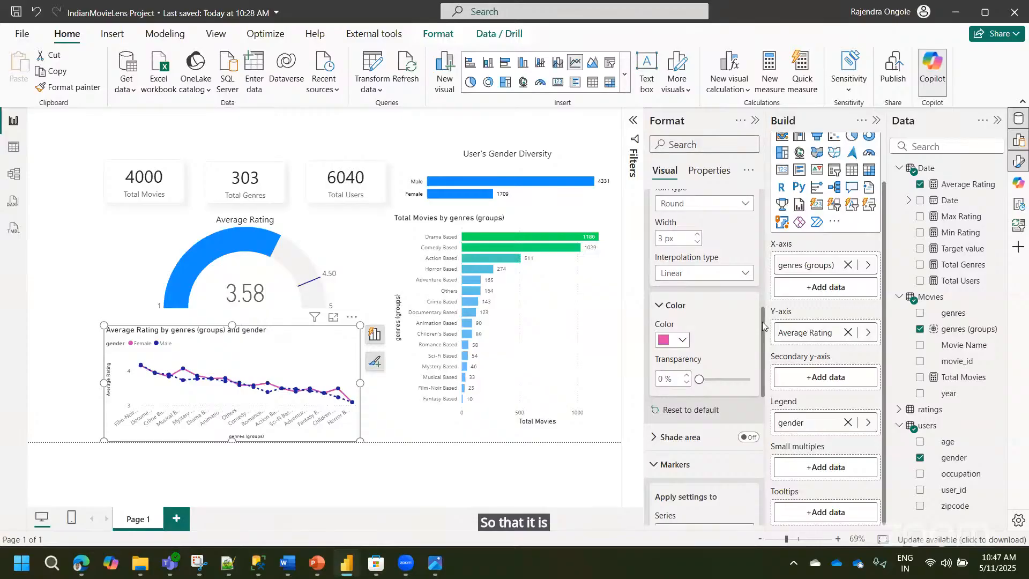
# - Open the average rating line chart in focus mode
pyautogui.moveTo(763, 326); pyautogui.dragTo(761, 290)
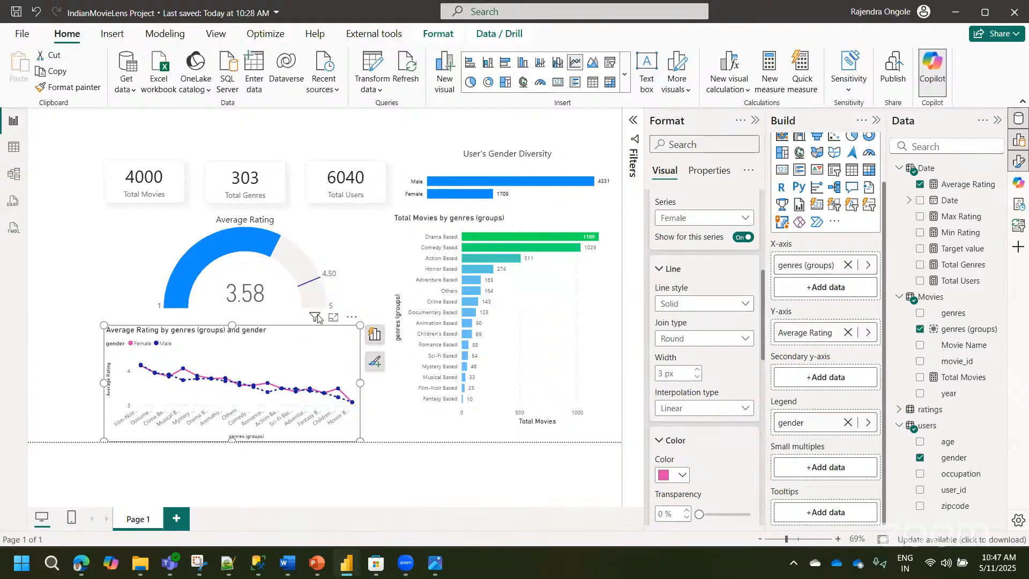
pyautogui.click(333, 317)
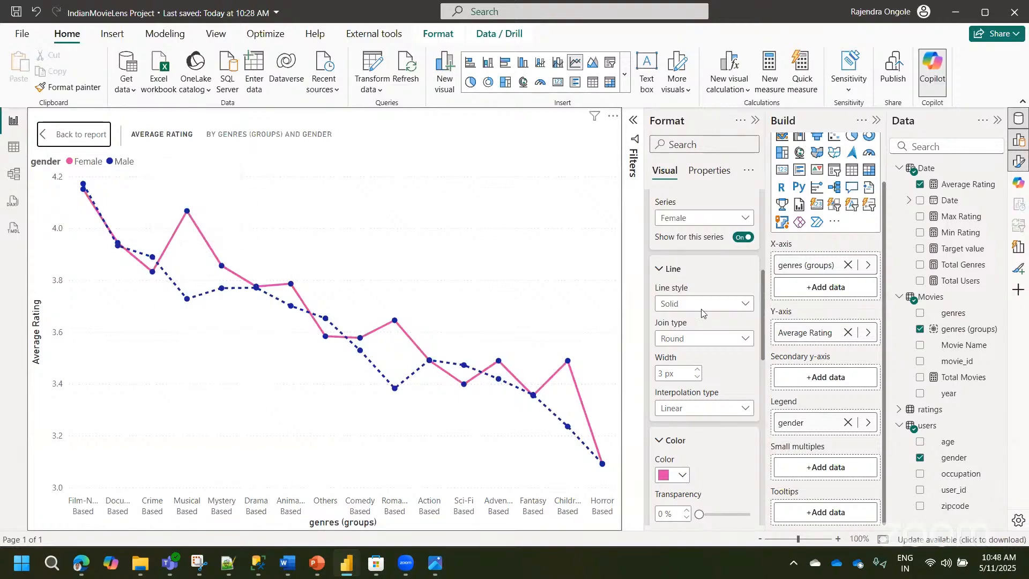
# - Set the marker color of the Female series in the average rating line chart to pink and check it in focus mode
pyautogui.press('Escape')
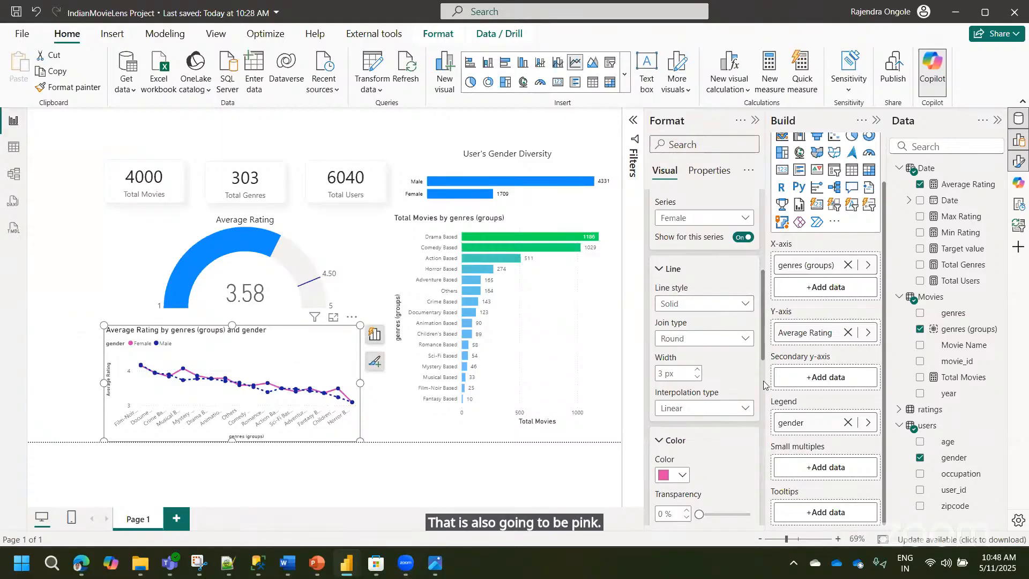
pyautogui.scroll(-10, 703, 408)
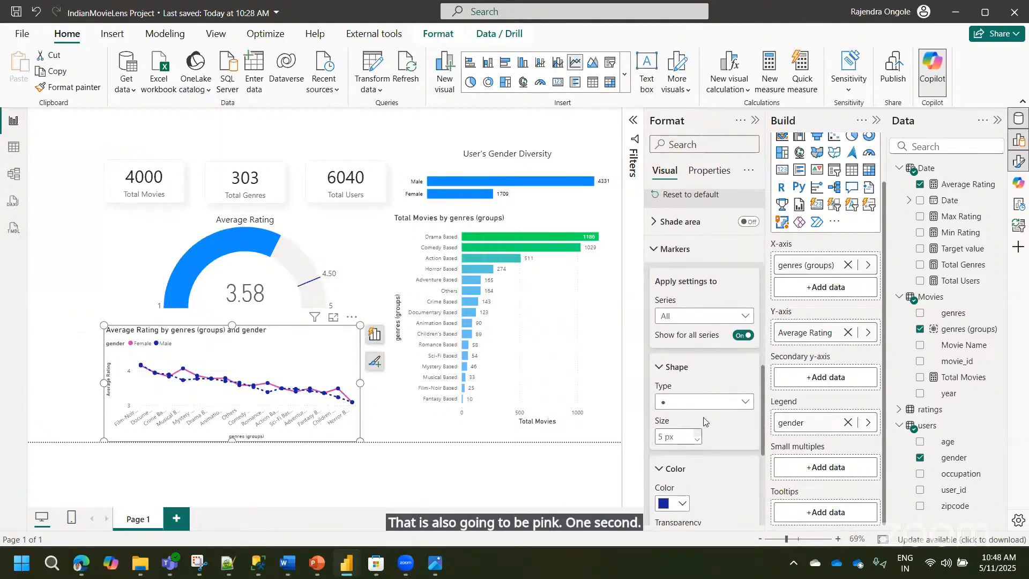
pyautogui.click(690, 316)
pyautogui.click(679, 347)
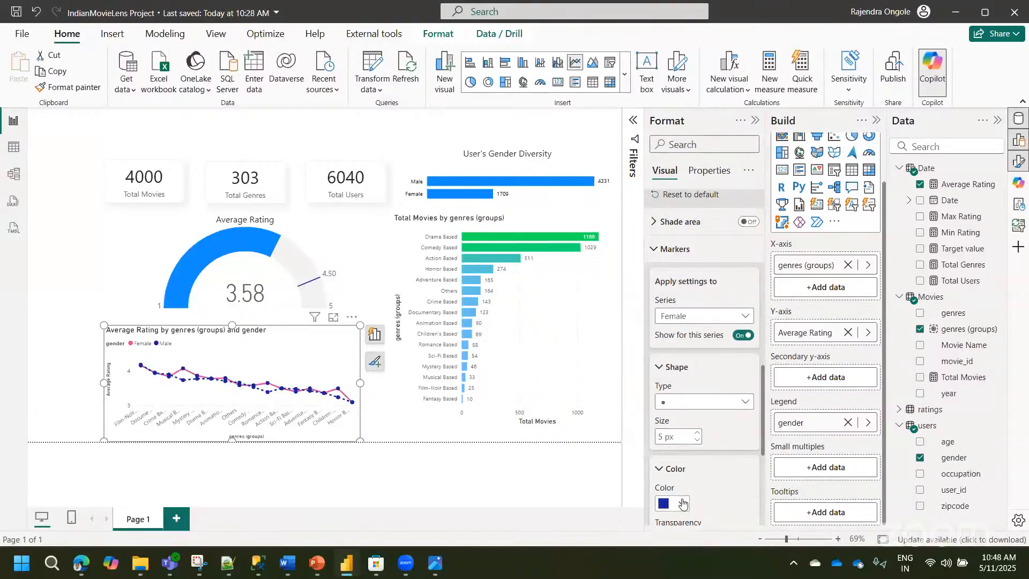
pyautogui.click(682, 503)
pyautogui.click(673, 445)
pyautogui.click(333, 317)
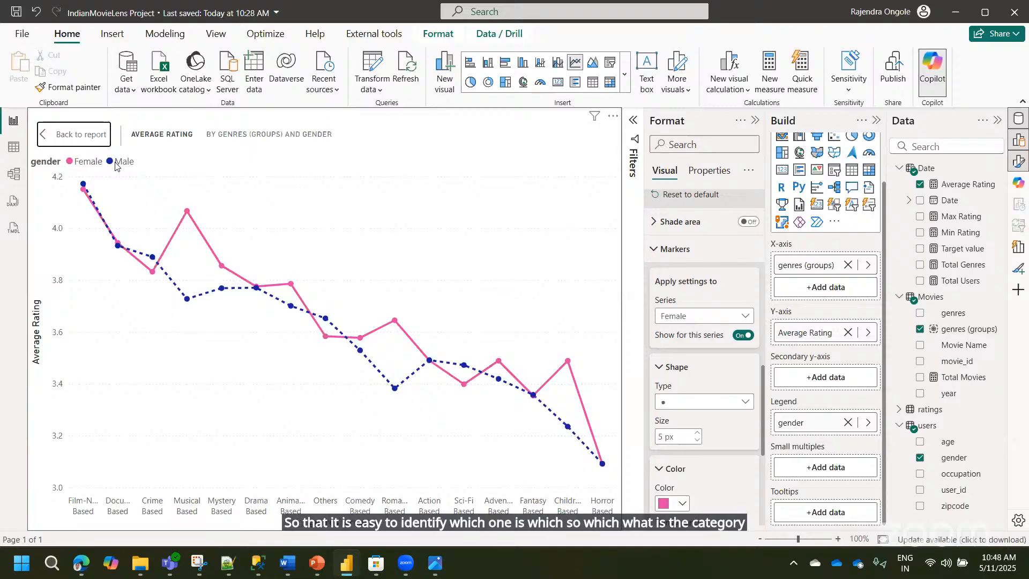
pyautogui.click(68, 128)
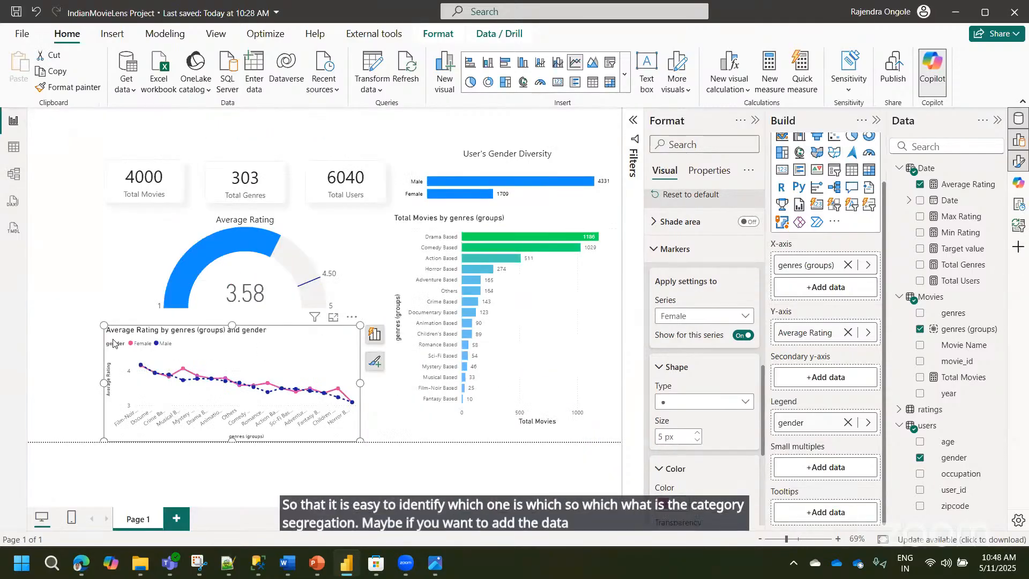
# - Turn on data labels for the average rating line chart
pyautogui.click(375, 363)
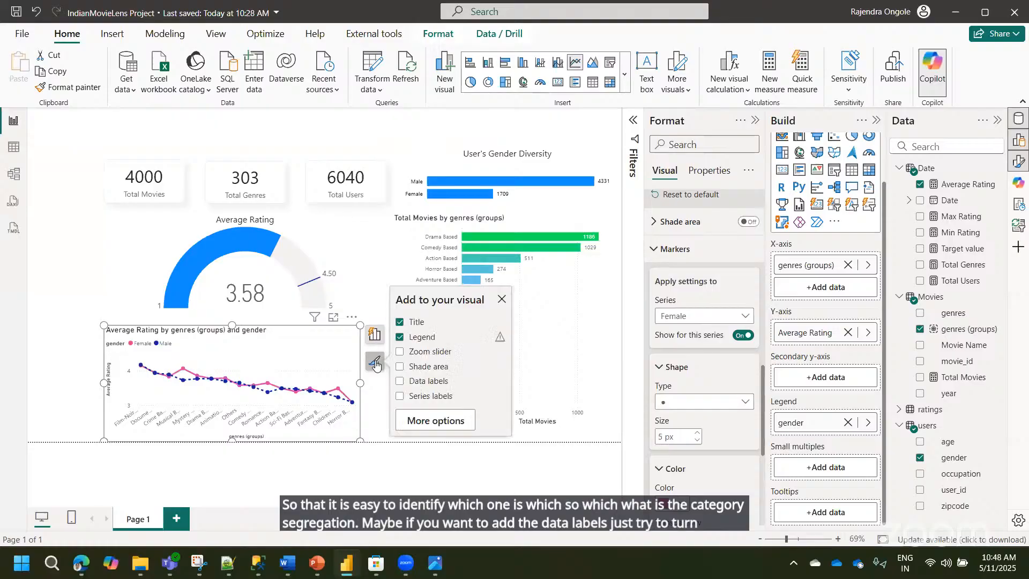
pyautogui.click(419, 383)
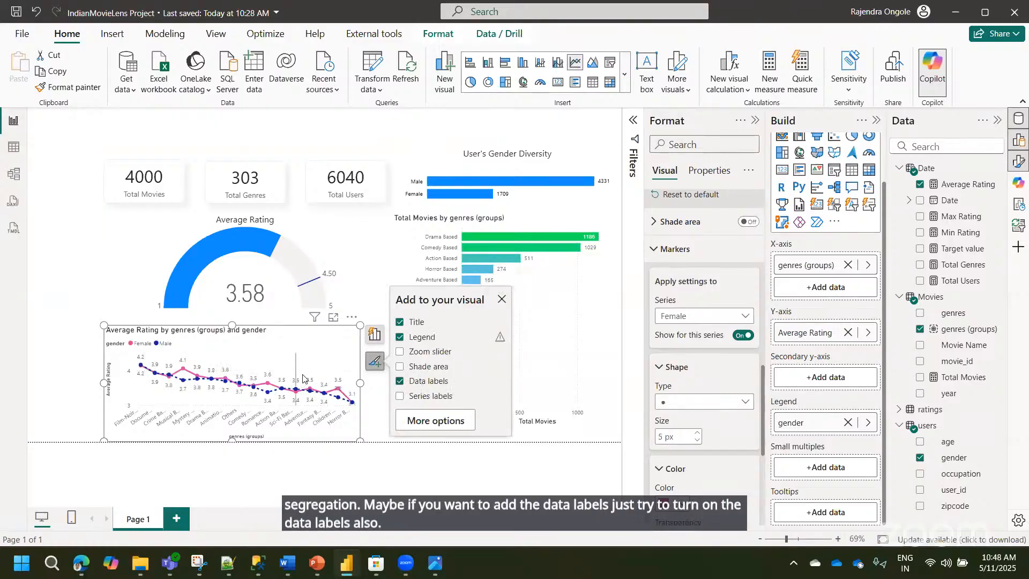
pyautogui.click(423, 382)
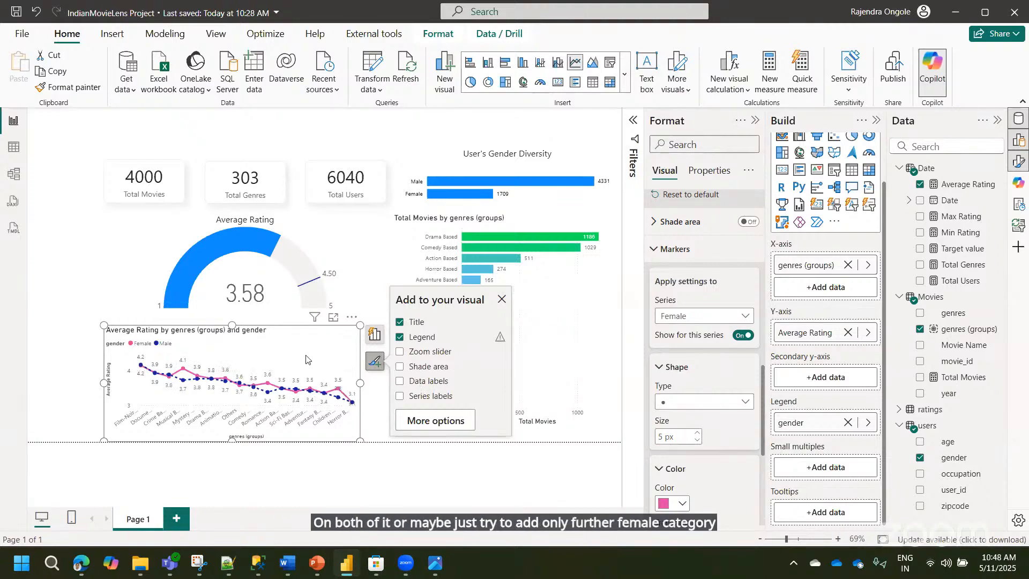
pyautogui.click(423, 381)
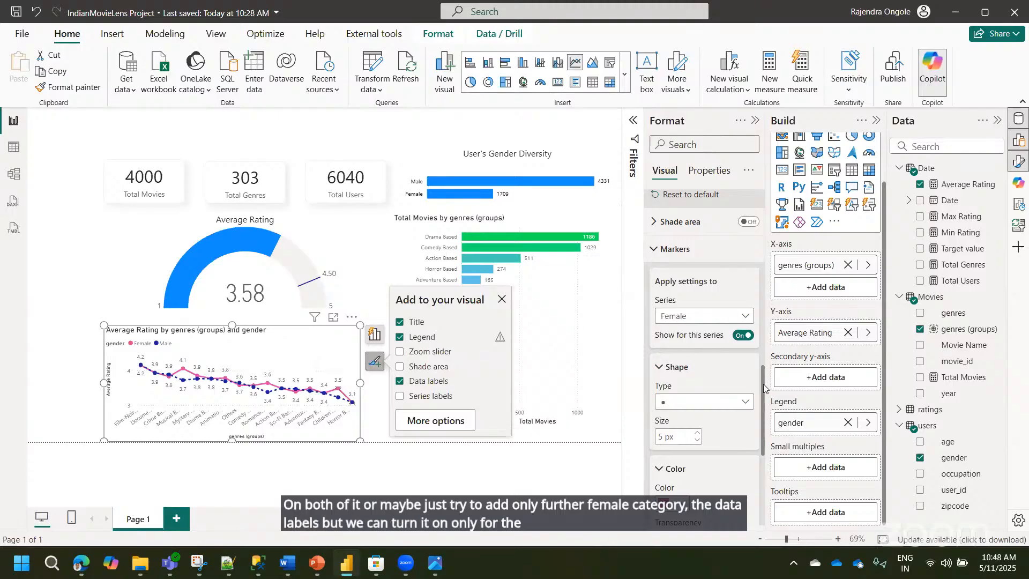
# - Turn off the data labels for the Male series only in the average rating line chart
pyautogui.moveTo(765, 387); pyautogui.dragTo(760, 264)
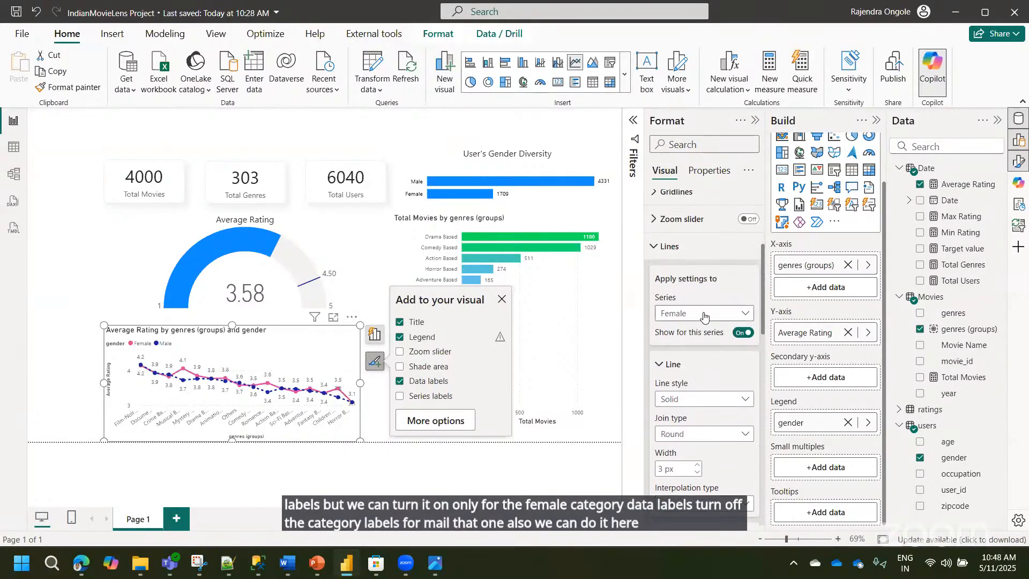
pyautogui.click(659, 247)
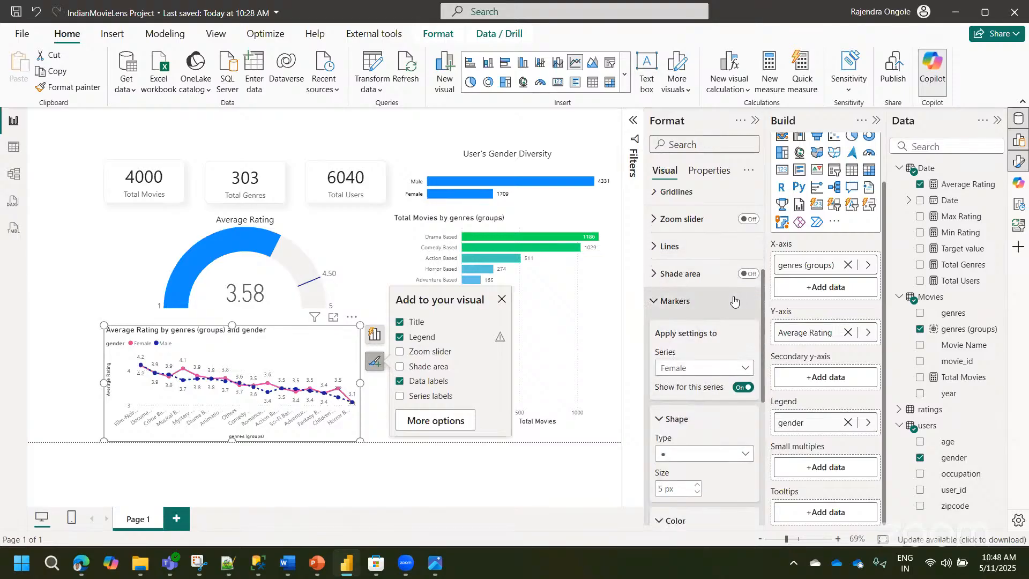
pyautogui.click(656, 300)
pyautogui.click(713, 375)
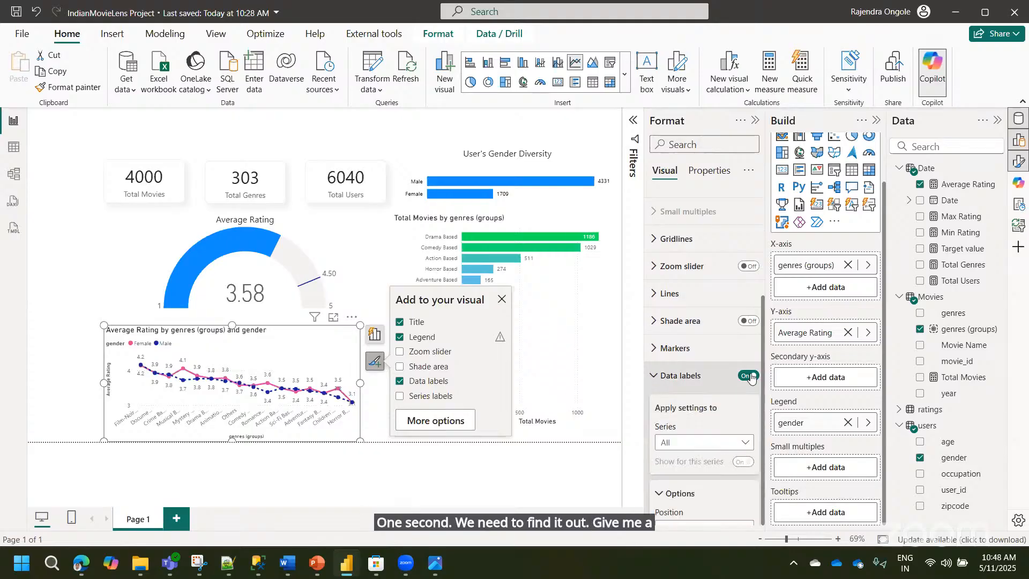
pyautogui.scroll(-2, 703, 358)
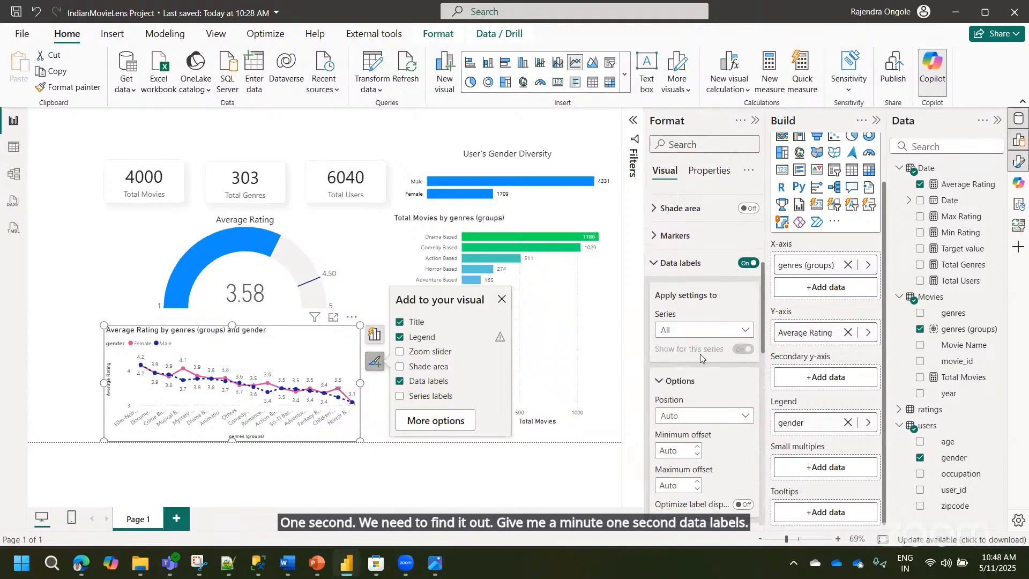
pyautogui.click(675, 332)
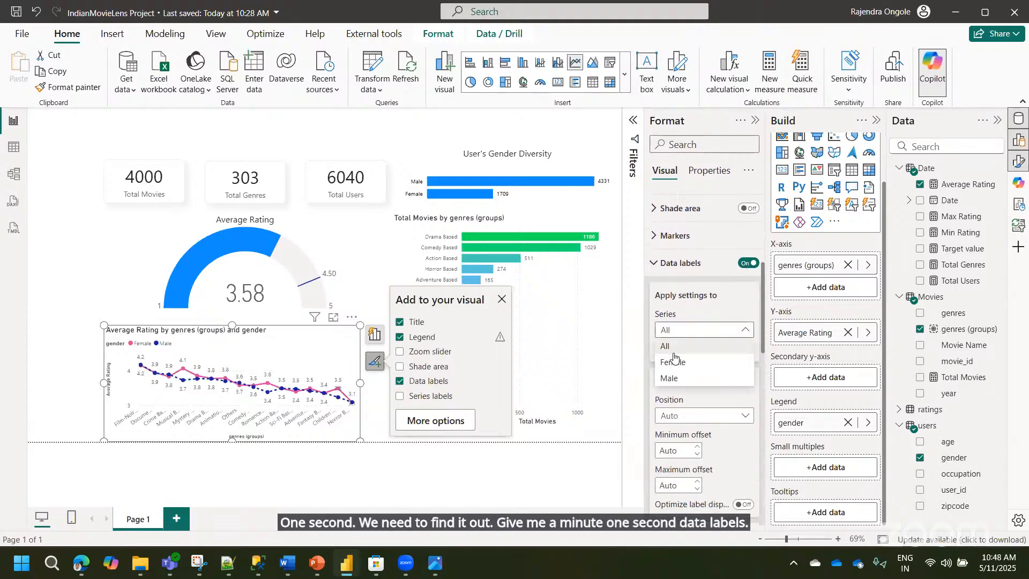
pyautogui.click(673, 379)
pyautogui.click(743, 349)
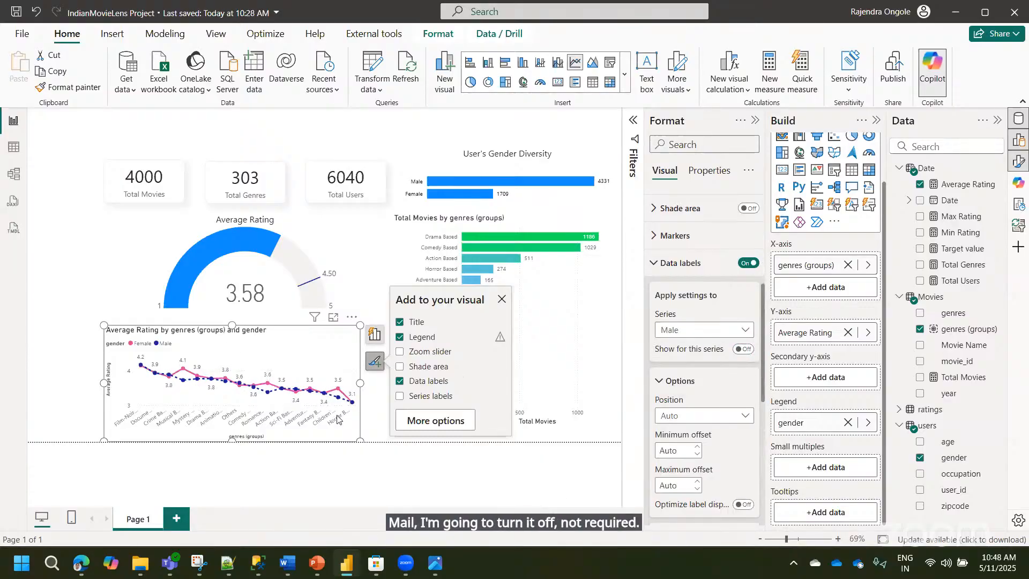
# - Examine the average rating line chart and its additional options in focus mode, and return to the report page
pyautogui.click(333, 317)
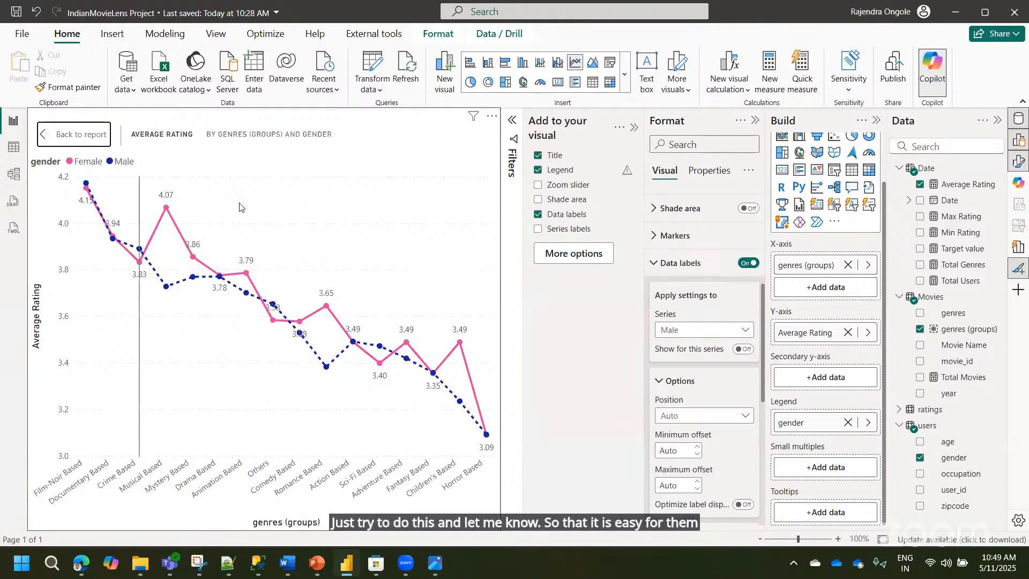
pyautogui.click(492, 117)
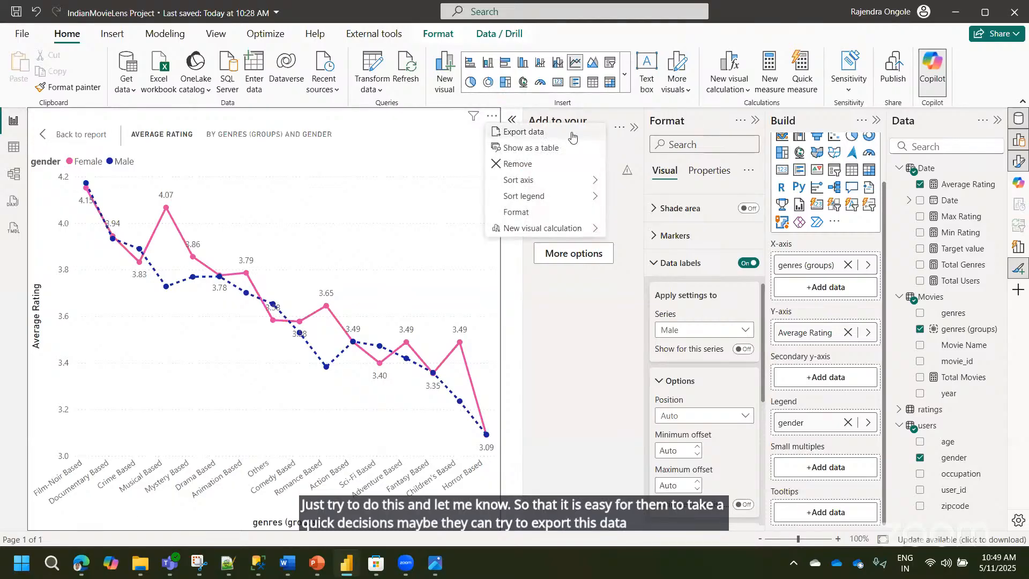
pyautogui.click(70, 139)
pyautogui.click(54, 257)
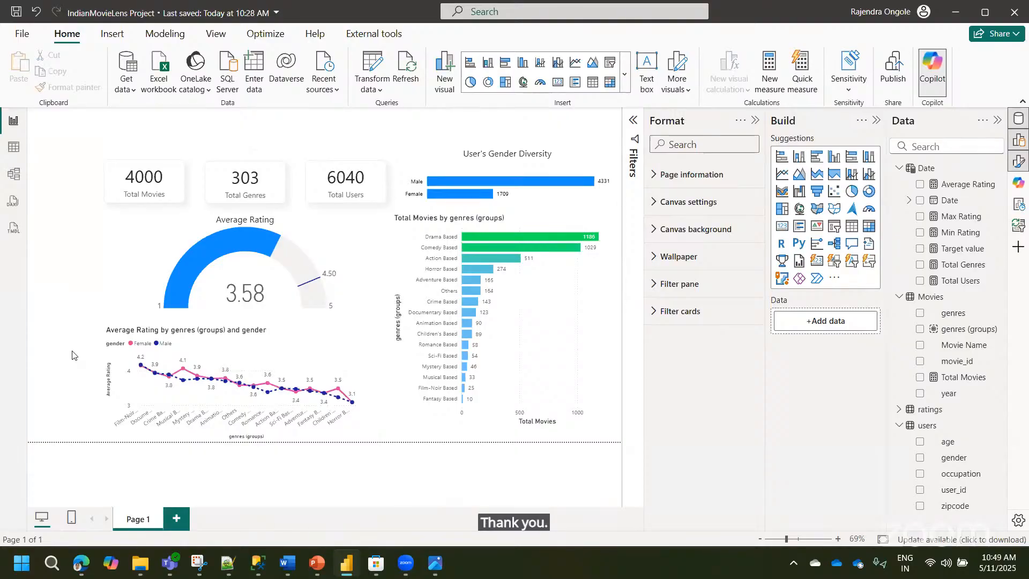
# - Add a thousands separator to the Total Movies measure
pyautogui.click(129, 188)
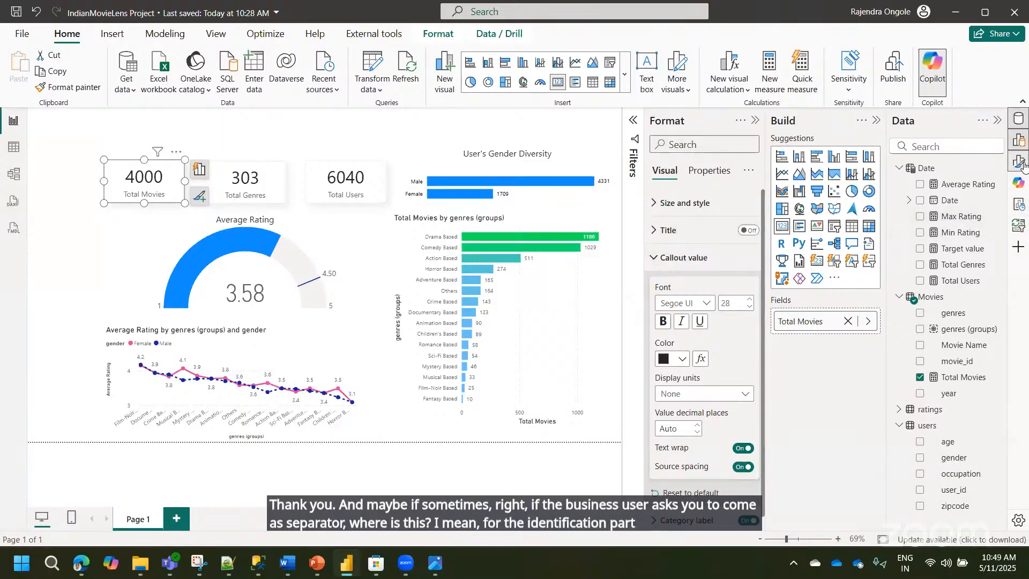
pyautogui.click(961, 378)
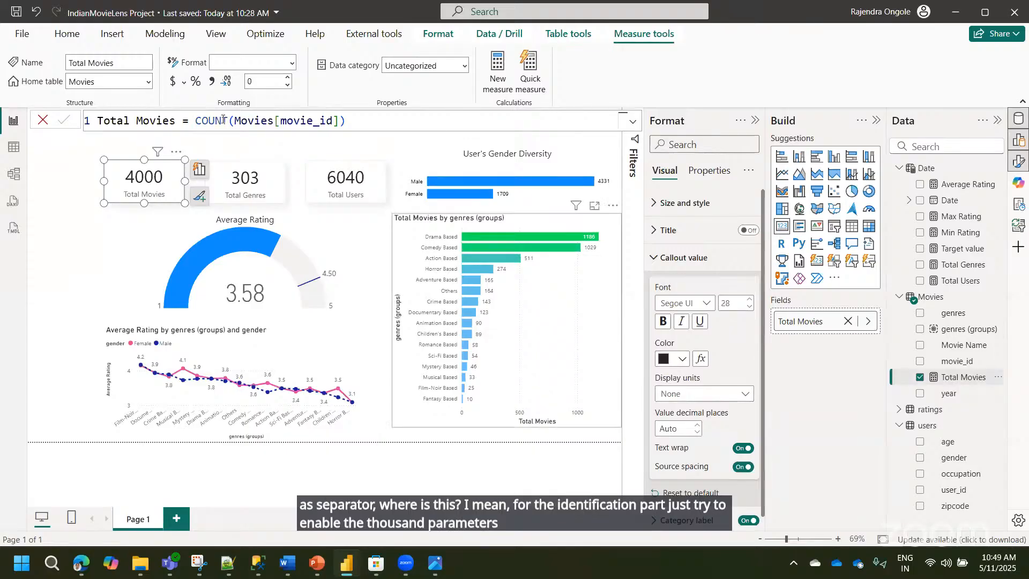
pyautogui.click(212, 81)
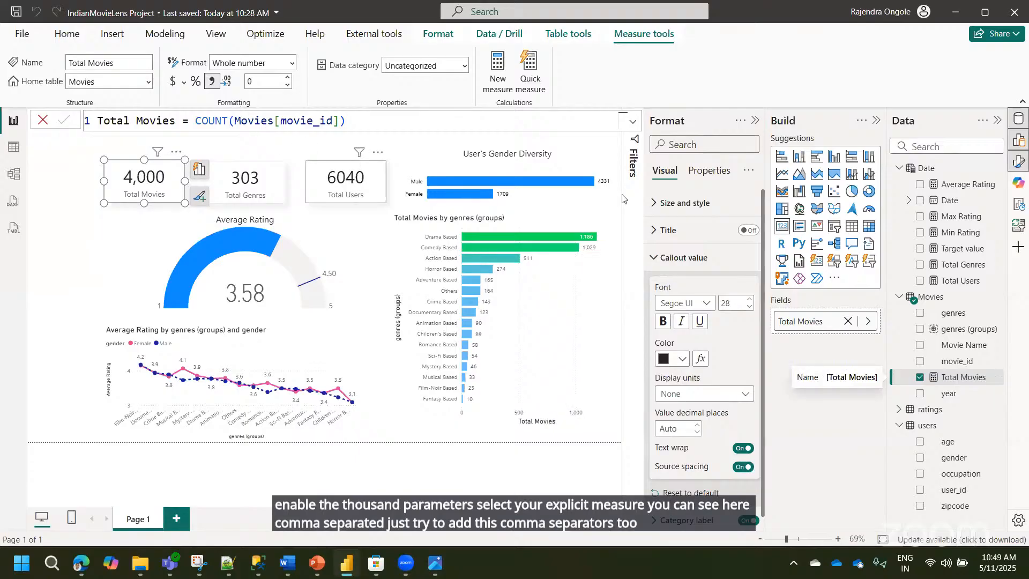
# - Format the Total Users measure with a thousands separator
pyautogui.click(353, 184)
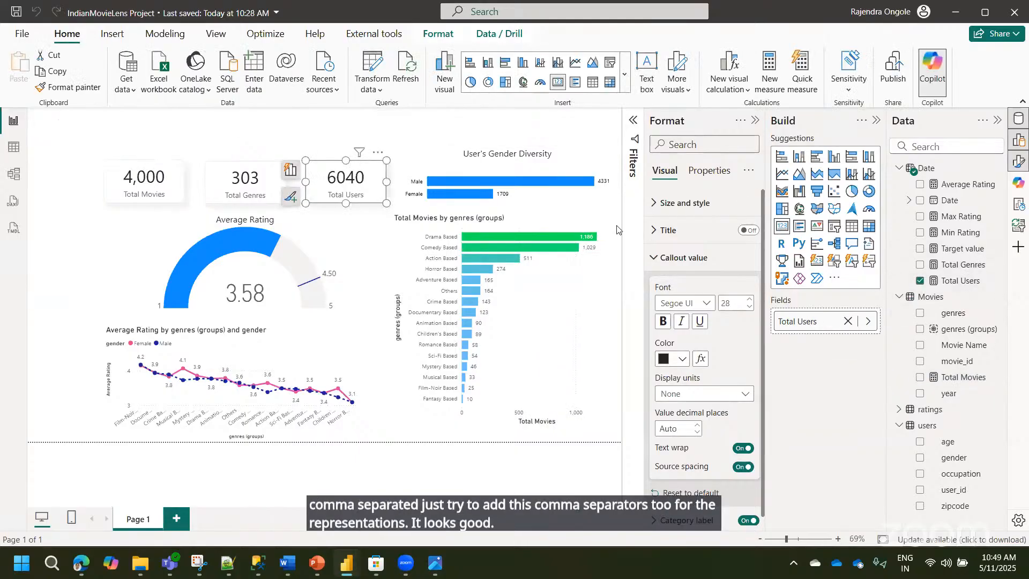
pyautogui.click(959, 281)
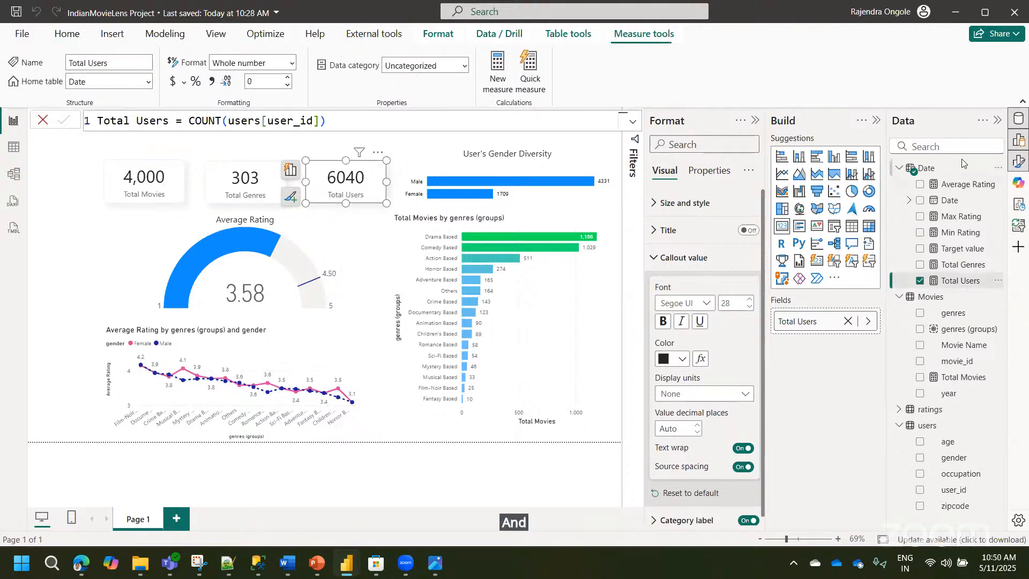
pyautogui.click(213, 82)
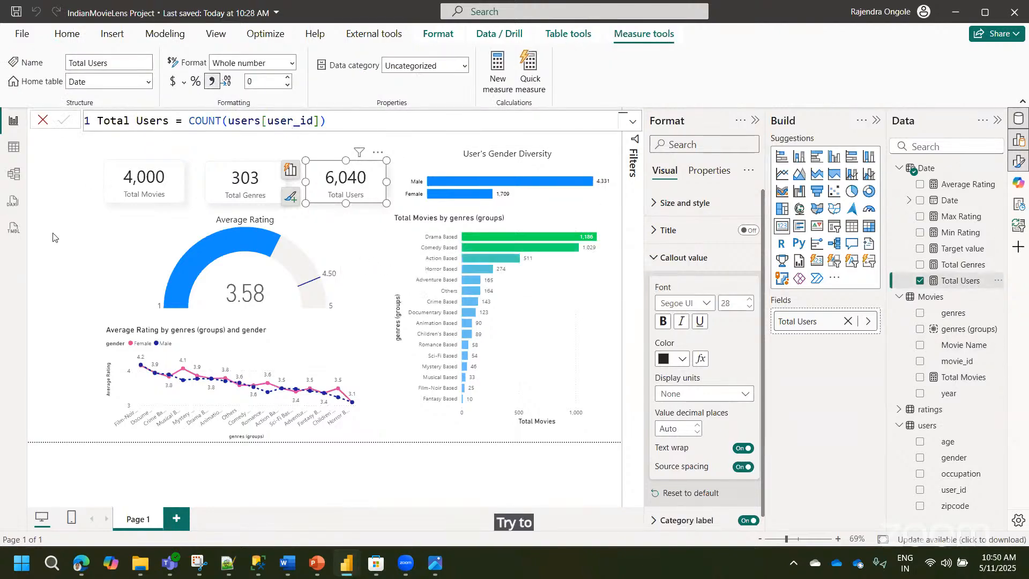
pyautogui.click(84, 253)
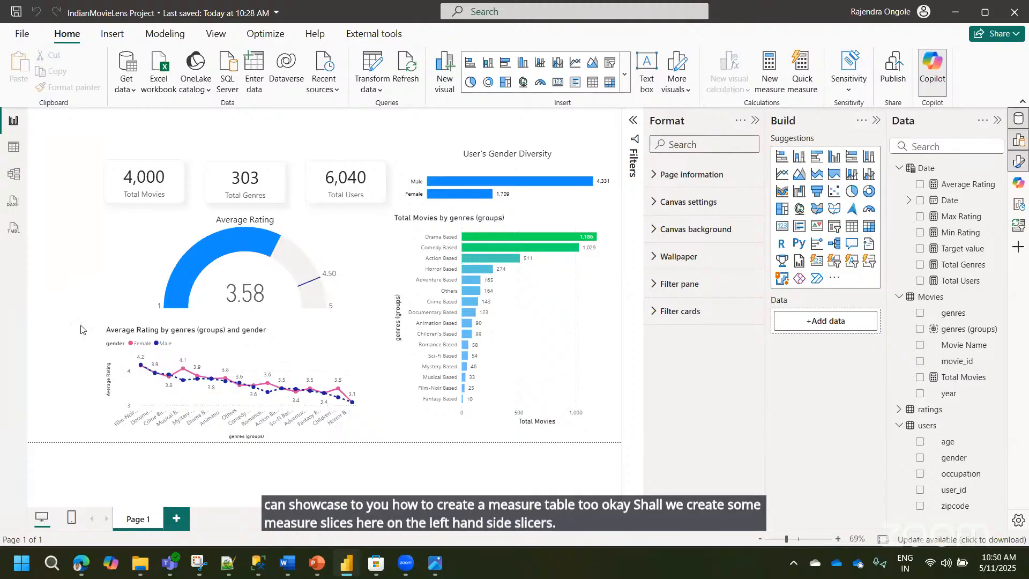
# - Examine the distinct values of the year column in the Movies table data, and return to the report page
pyautogui.click(15, 154)
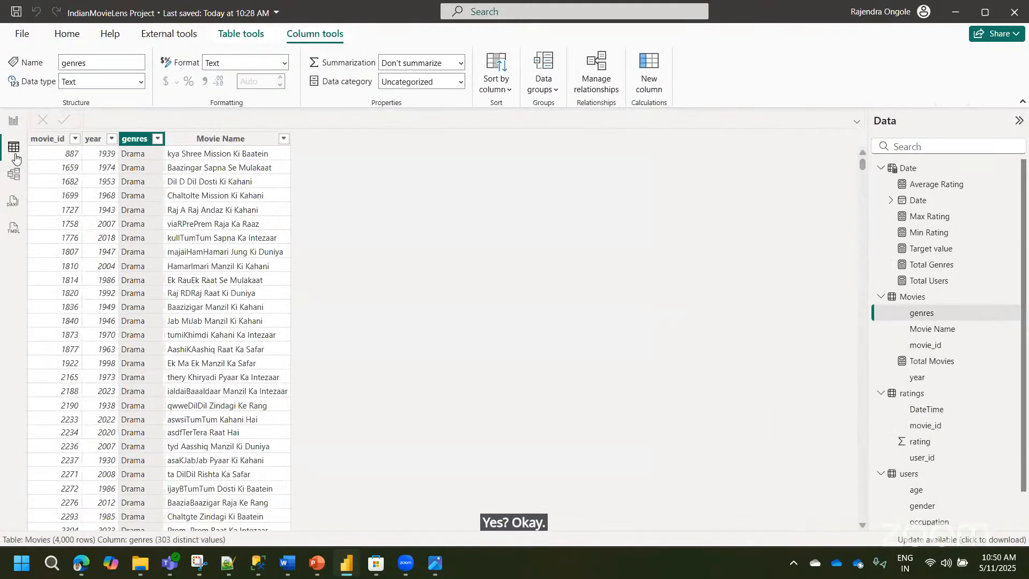
pyautogui.click(99, 141)
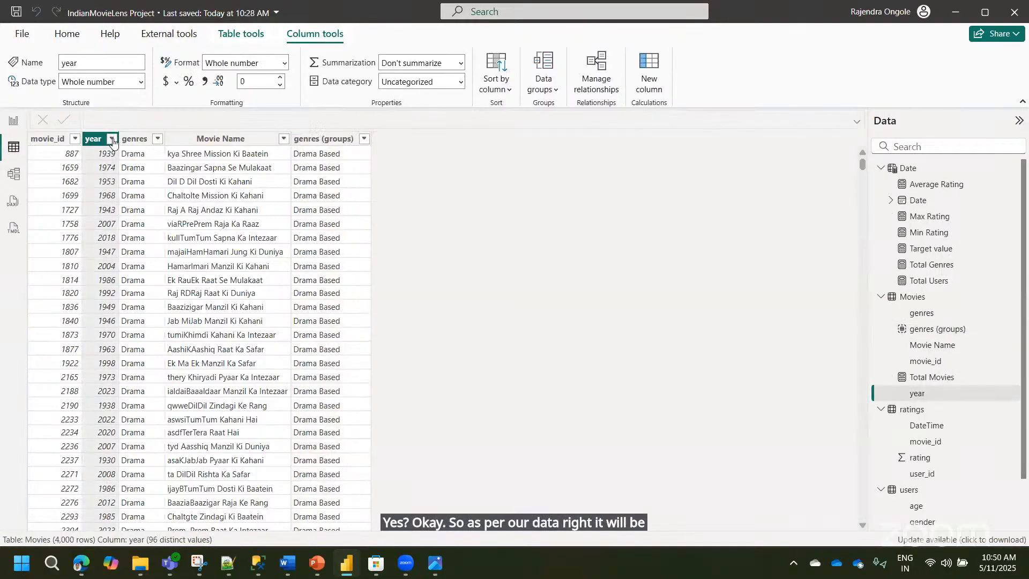
pyautogui.click(112, 139)
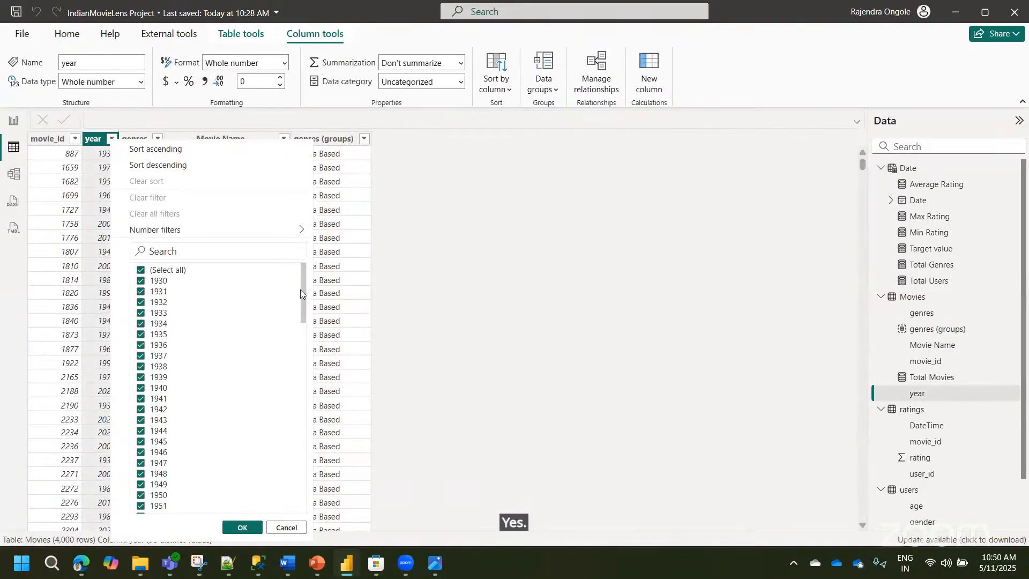
pyautogui.moveTo(301, 290); pyautogui.dragTo(311, 384)
pyautogui.click(454, 380)
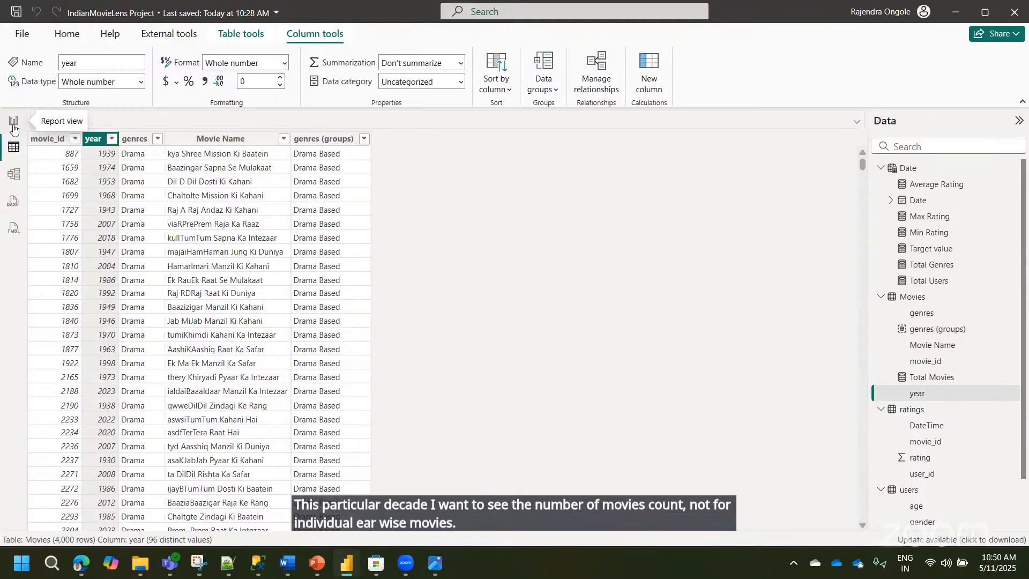
pyautogui.click(112, 139)
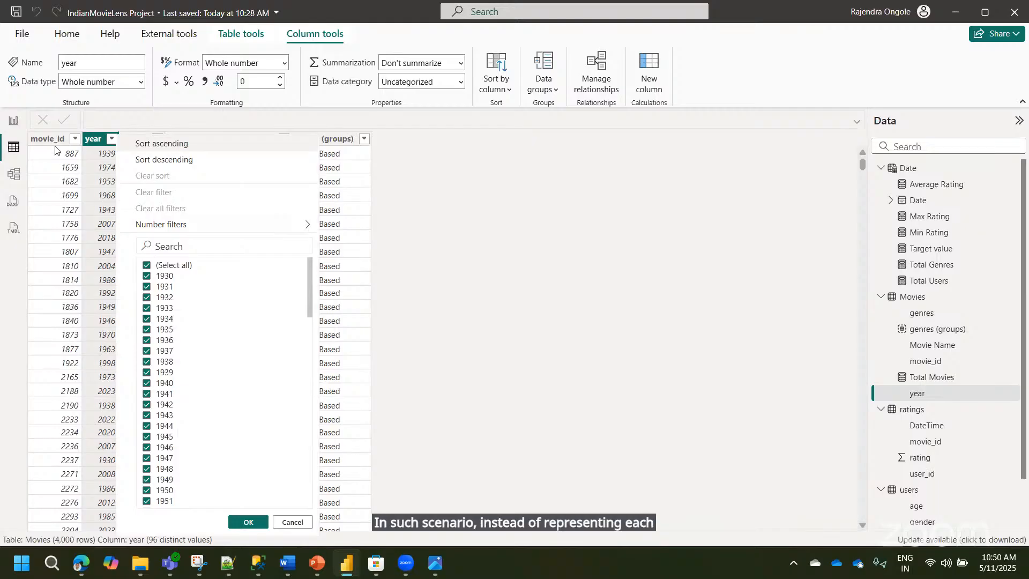
pyautogui.click(14, 120)
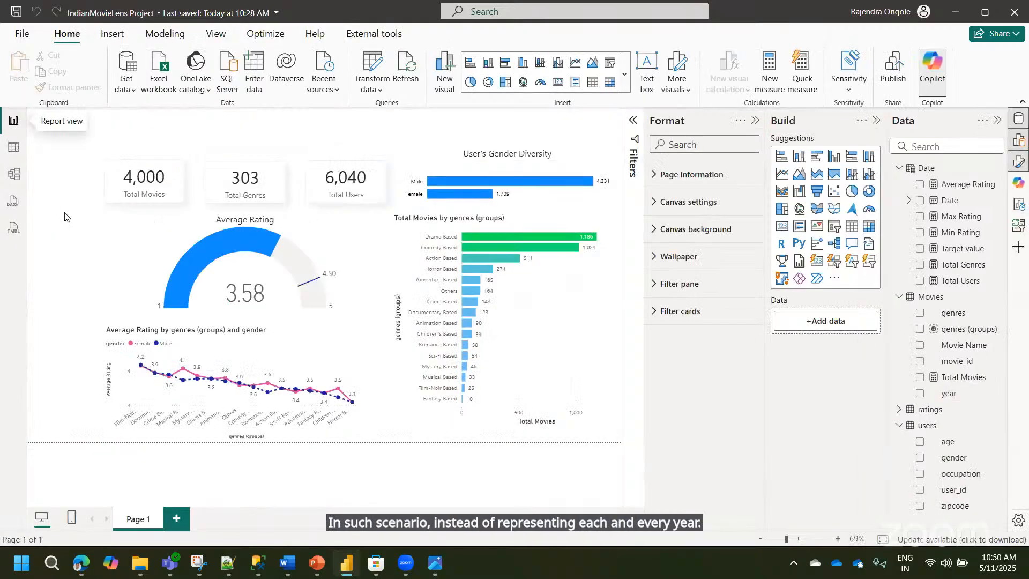
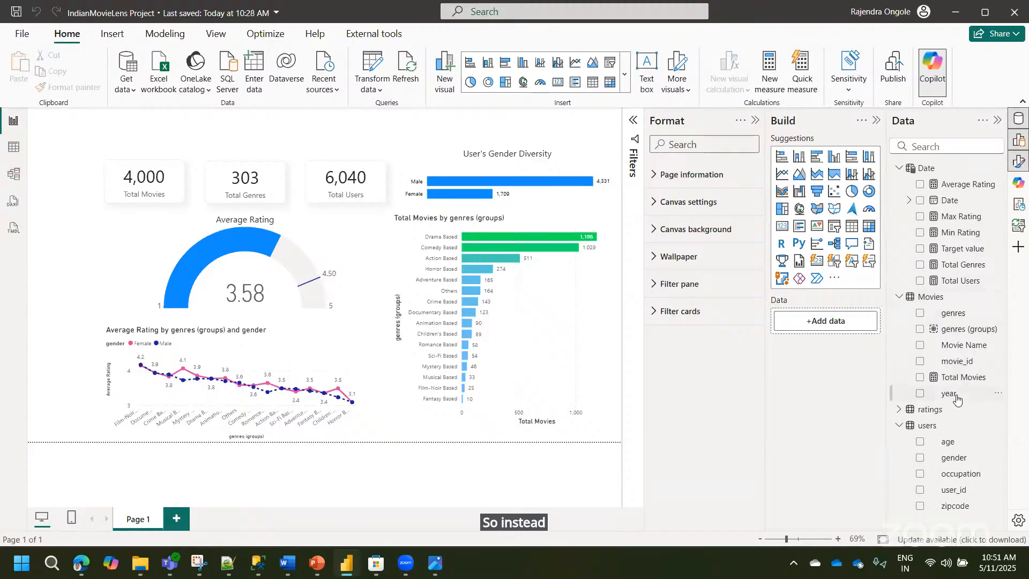
# - Place the Movies year field on the report as a table visual and resize it into a tall, narrow strip beside the line chart
pyautogui.moveTo(958, 396); pyautogui.dragTo(69, 207)
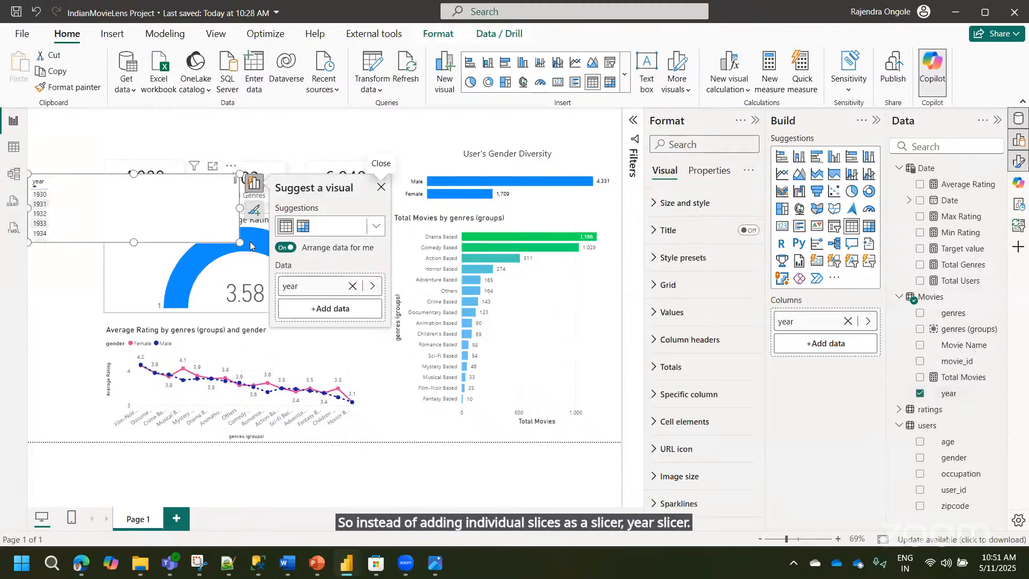
pyautogui.moveTo(49, 307); pyautogui.dragTo(81, 442)
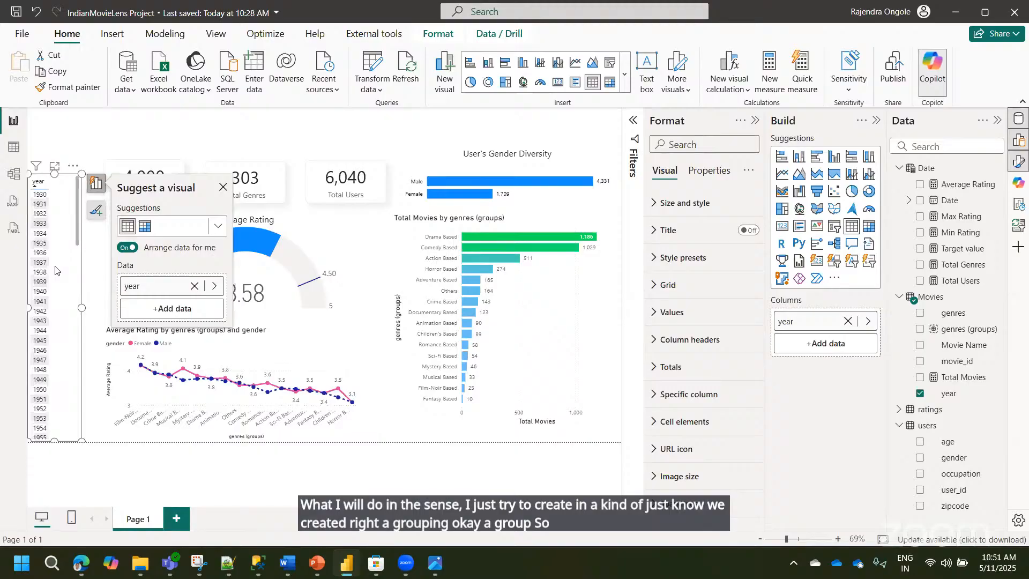
# - Check the year column's data type and start a new List-type group on the Movies year field
pyautogui.click(14, 147)
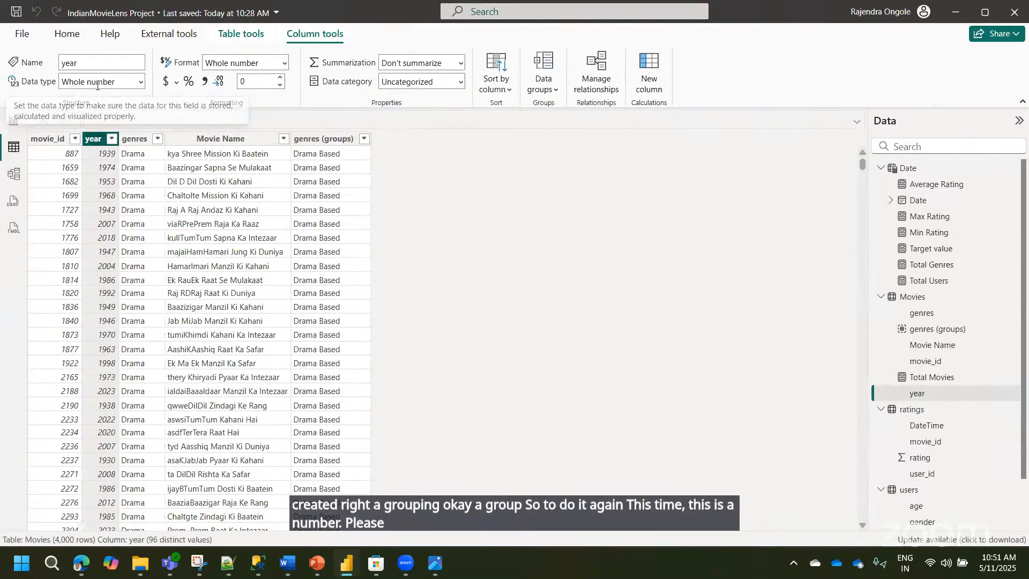
pyautogui.click(13, 120)
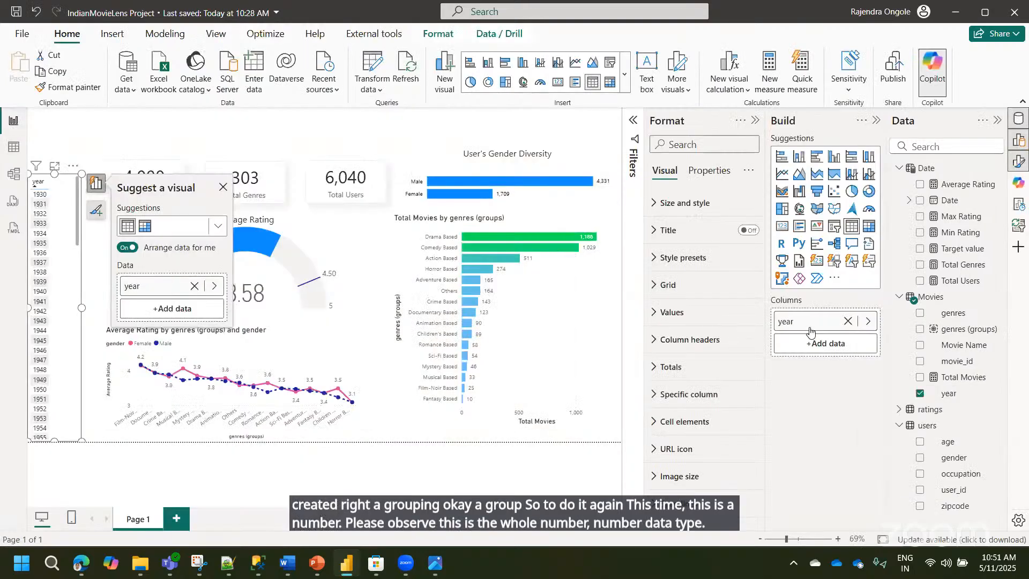
pyautogui.rightClick(953, 397)
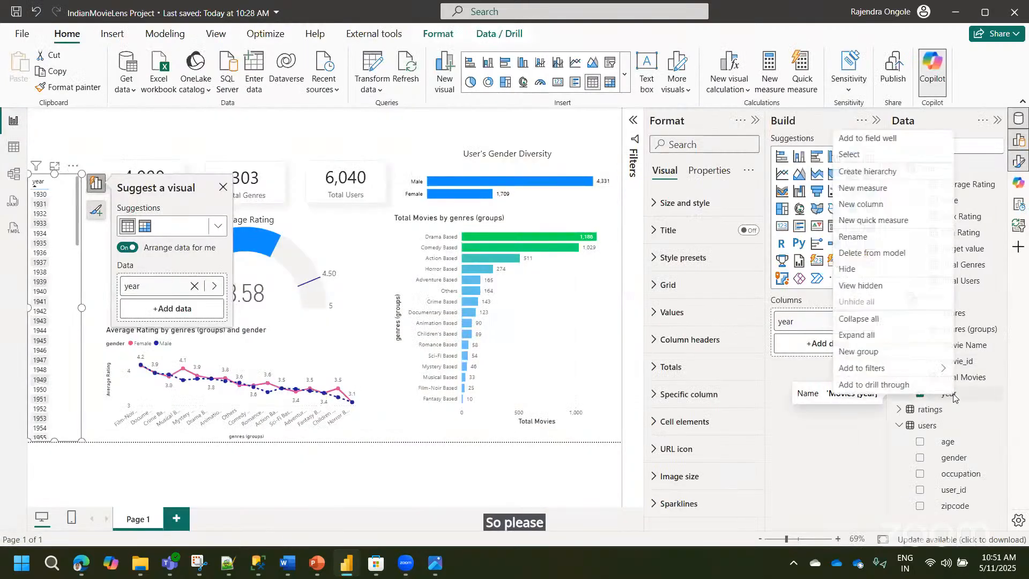
pyautogui.click(892, 352)
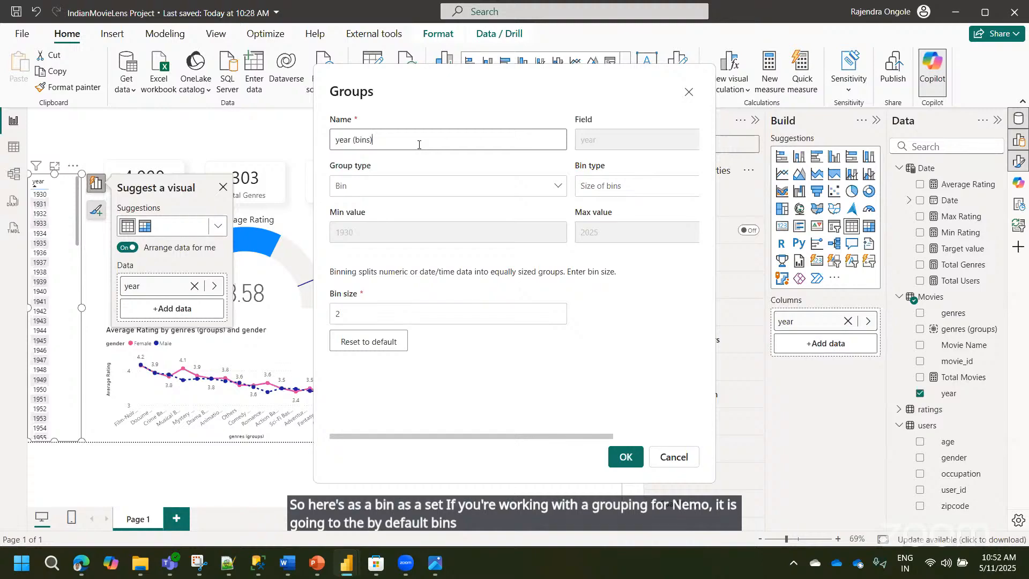
pyautogui.click(373, 188)
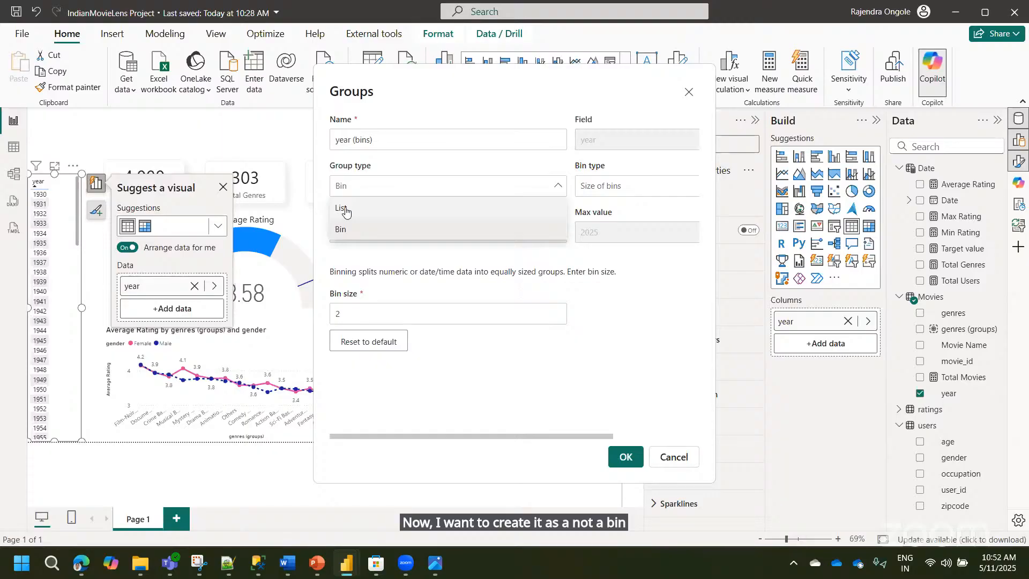
pyautogui.click(359, 170)
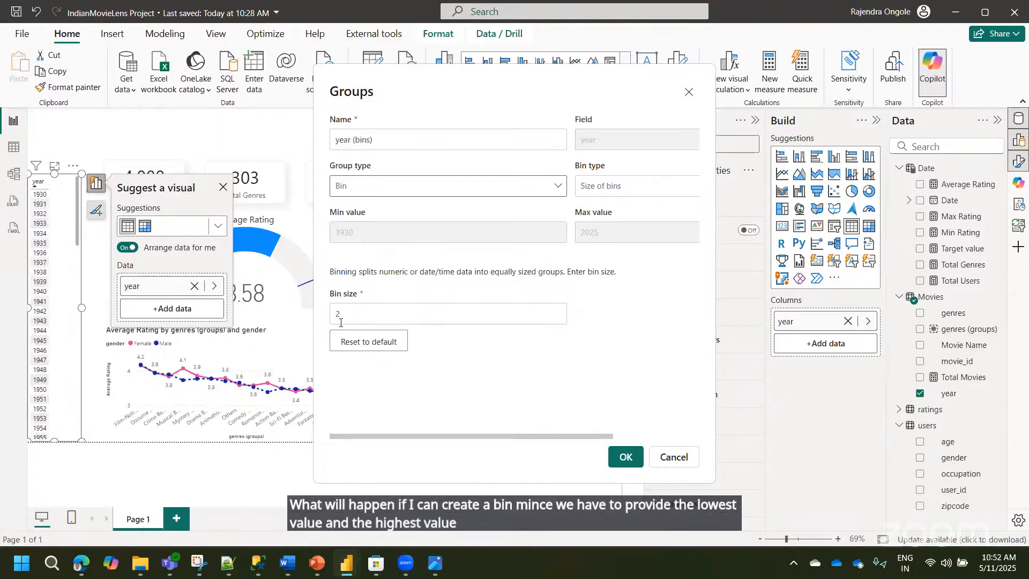
pyautogui.press('Tab')
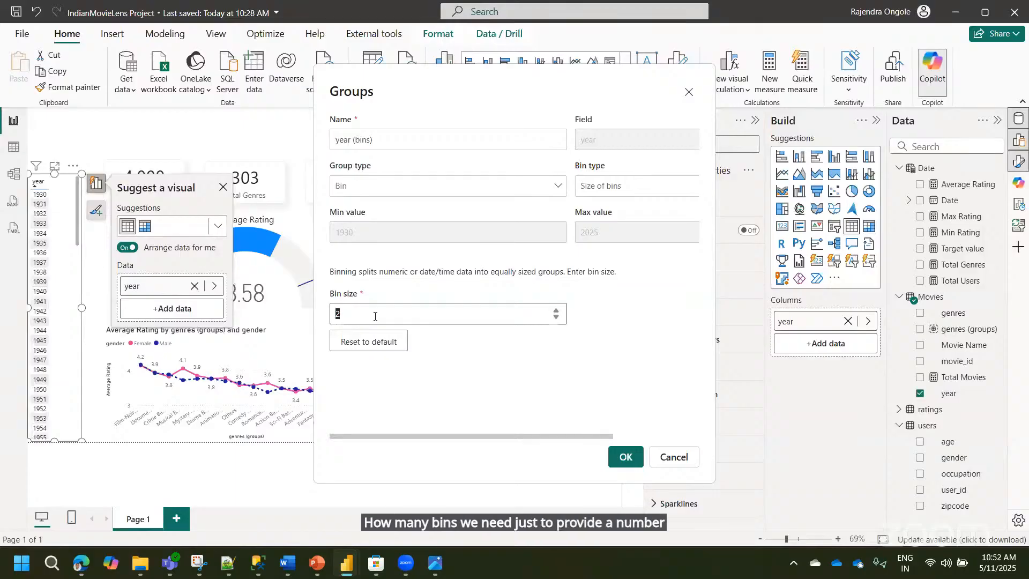
pyautogui.click(371, 188)
pyautogui.click(360, 208)
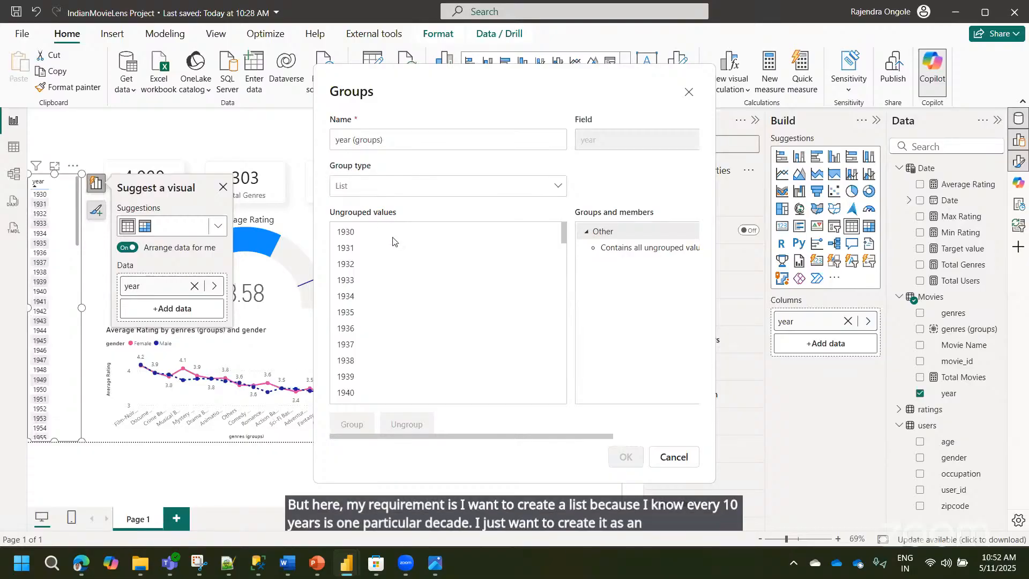
# - Group the years 1930 through 1939 and name the group 1930s
pyautogui.click(345, 232)
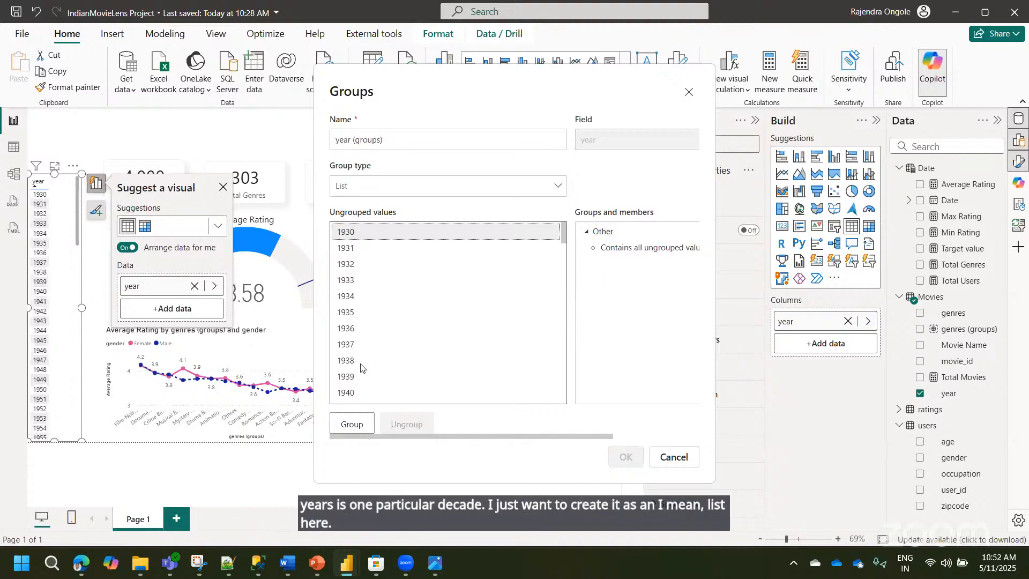
pyautogui.keyDown('shift'); pyautogui.click(359, 376); pyautogui.keyUp('shift')
pyautogui.click(351, 424)
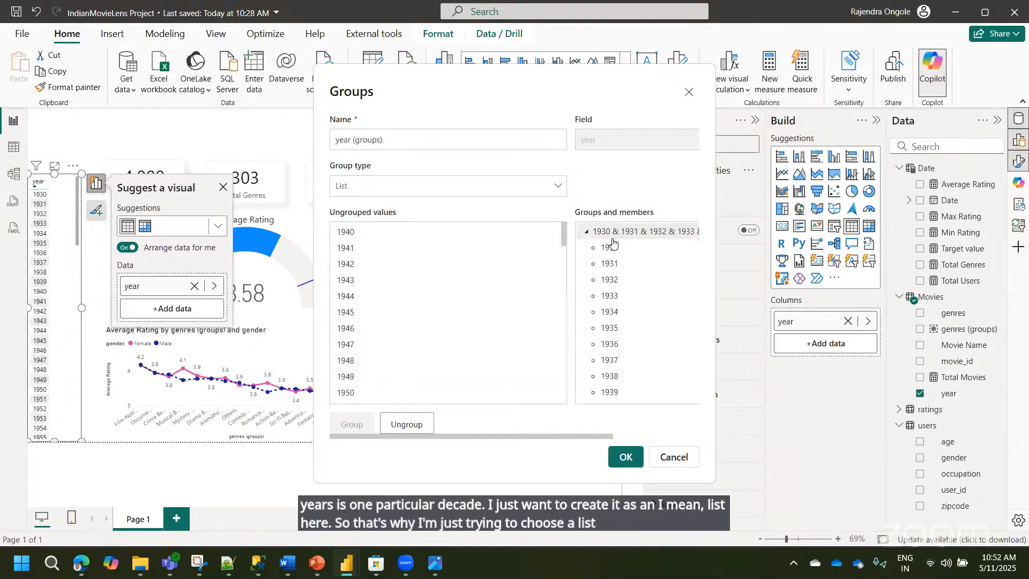
pyautogui.doubleClick(601, 233)
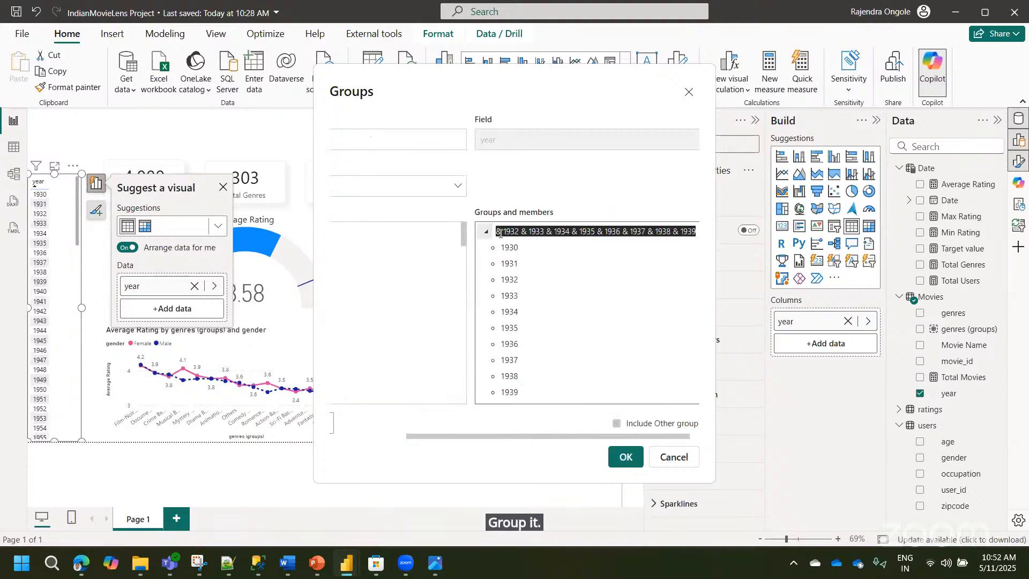
pyautogui.press('Home')
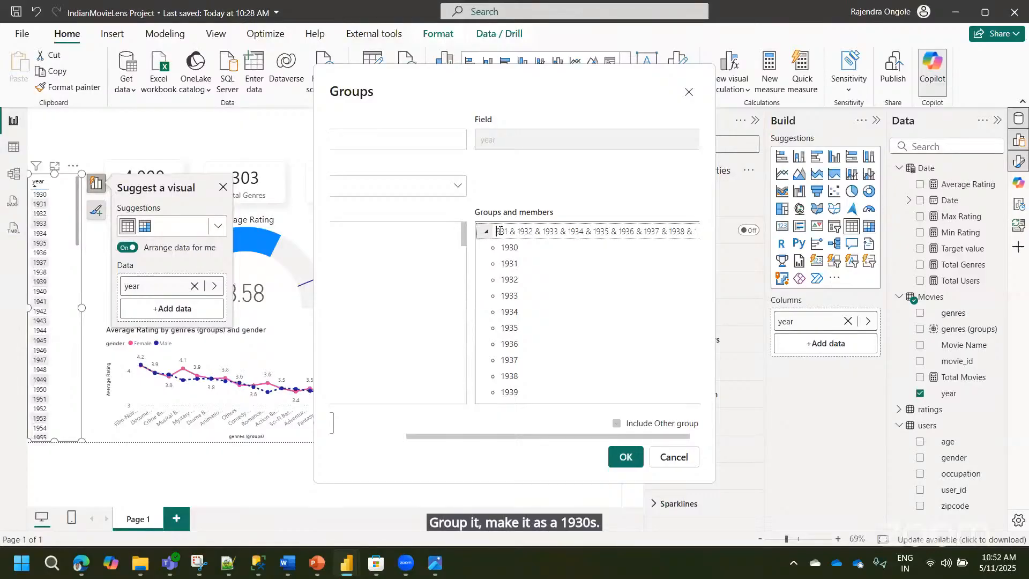
pyautogui.press('Right')
pyautogui.press('Right')
pyautogui.press('Right')
pyautogui.press('Right')
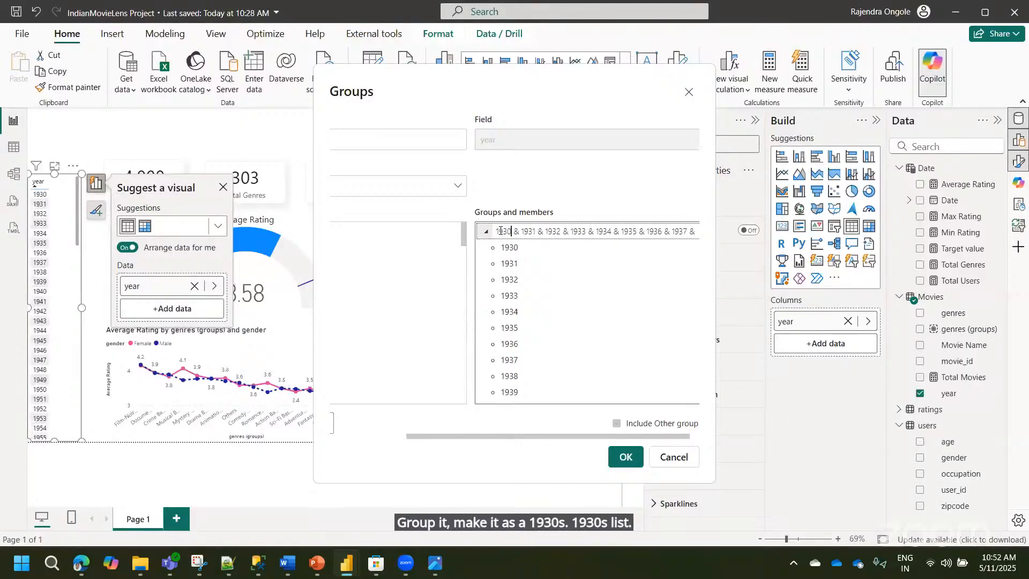
pyautogui.hotkey('shift', 'End')
pyautogui.press('Delete')
pyautogui.write('s')
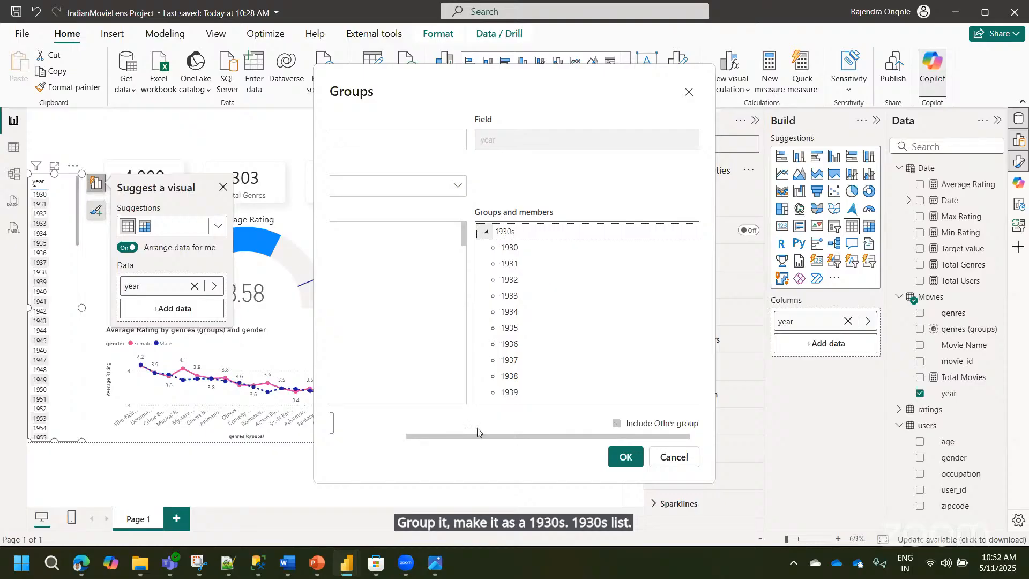
pyautogui.press('Return')
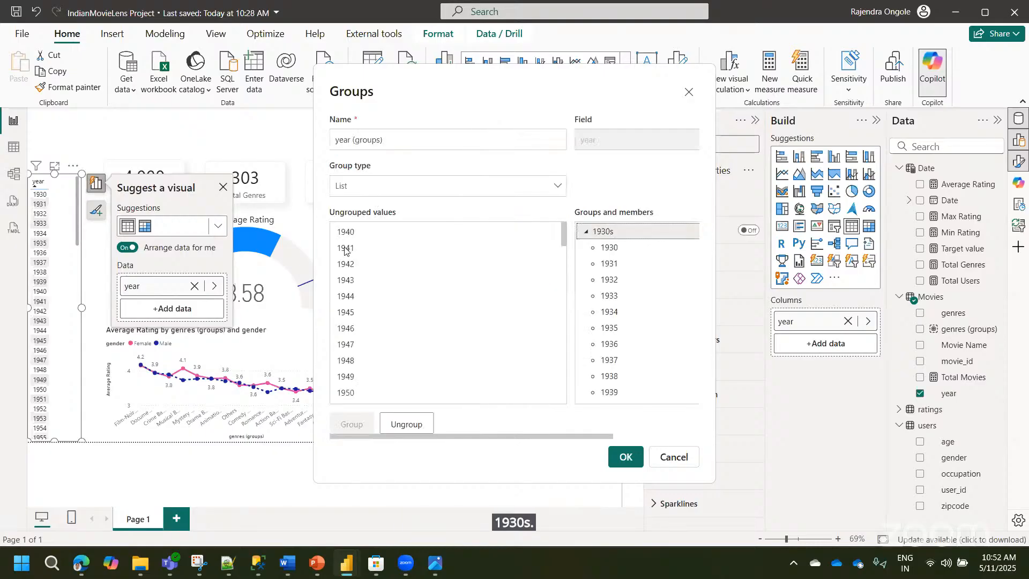
# - Group the years 1940 through 1949 and name the group 1940s
pyautogui.click(344, 236)
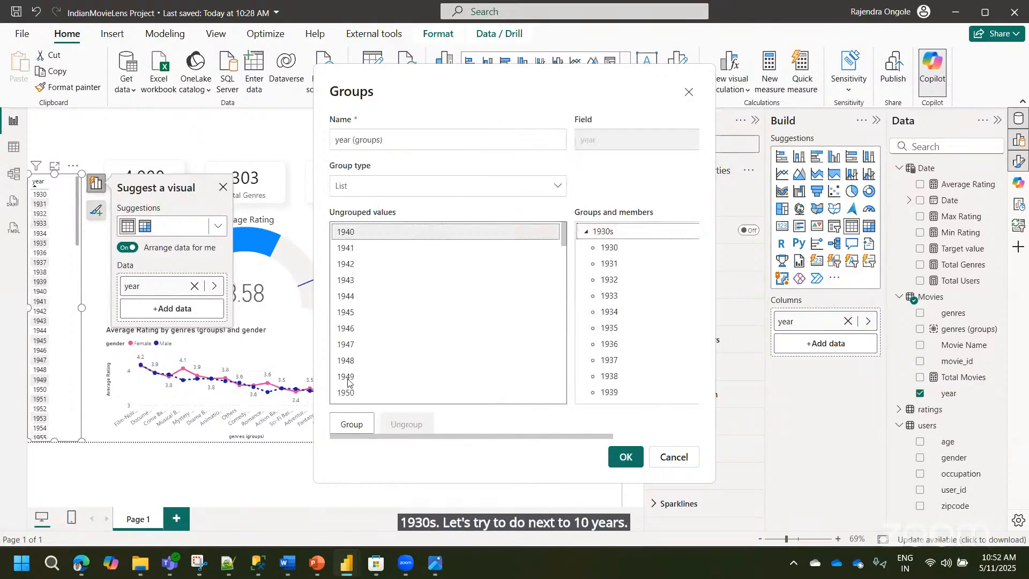
pyautogui.keyDown('shift'); pyautogui.click(348, 380); pyautogui.keyUp('shift')
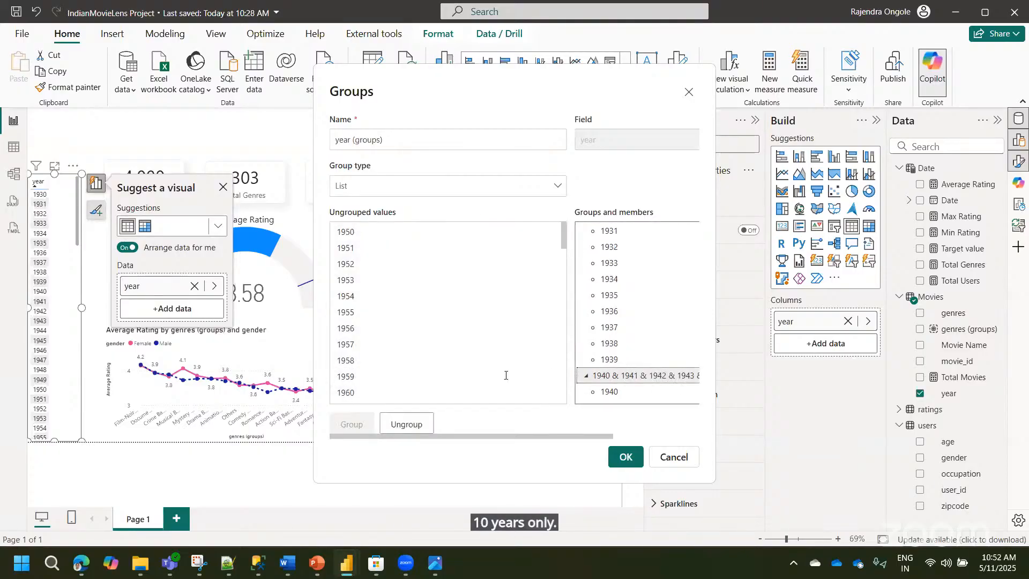
pyautogui.doubleClick(506, 375)
pyautogui.click(506, 375)
pyautogui.press('Left')
pyautogui.press('Left')
pyautogui.press('Left')
pyautogui.press('Left')
pyautogui.press('Left')
pyautogui.press('Left')
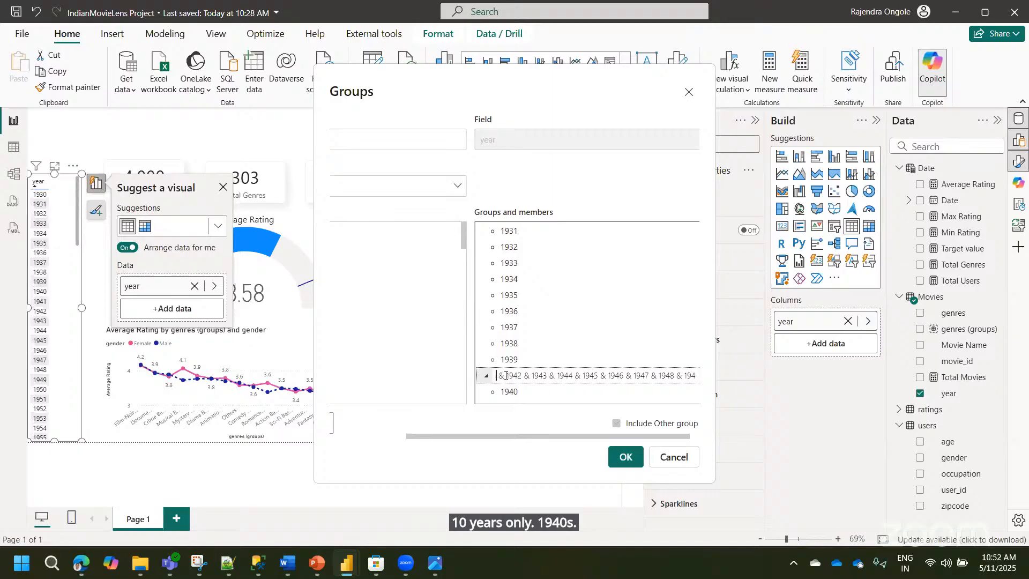
pyautogui.press('Left')
pyautogui.press('Left')
pyautogui.press('Left')
pyautogui.press('Left')
pyautogui.press('Left')
pyautogui.press('Left')
pyautogui.press('Left')
pyautogui.press('Left')
pyautogui.press('Left')
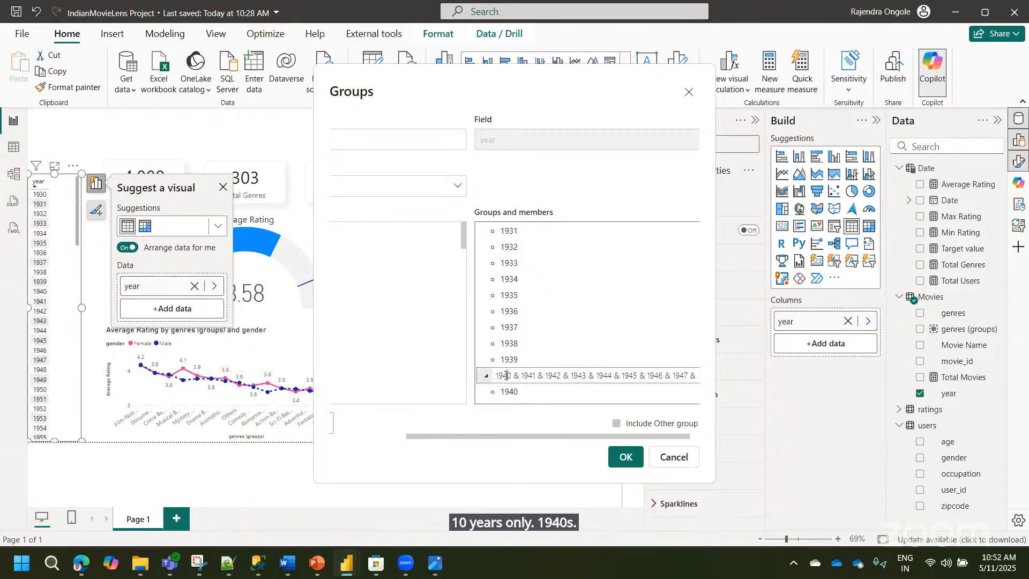
pyautogui.hotkey('shift', 'End')
pyautogui.write('1940s')
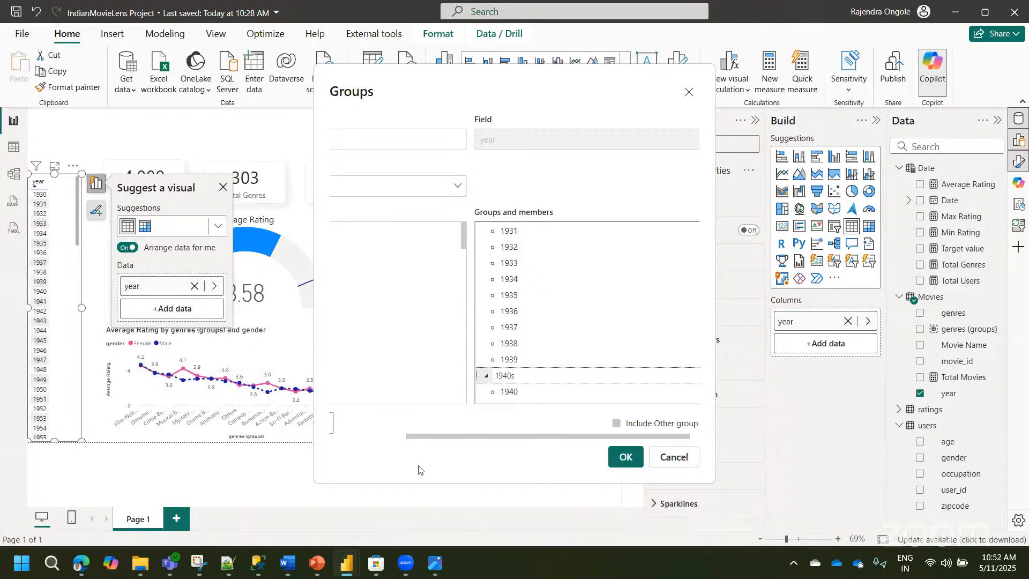
pyautogui.press('Return')
# - Group the years 1950 through 1959 and name the group 1950s
pyautogui.click(384, 436)
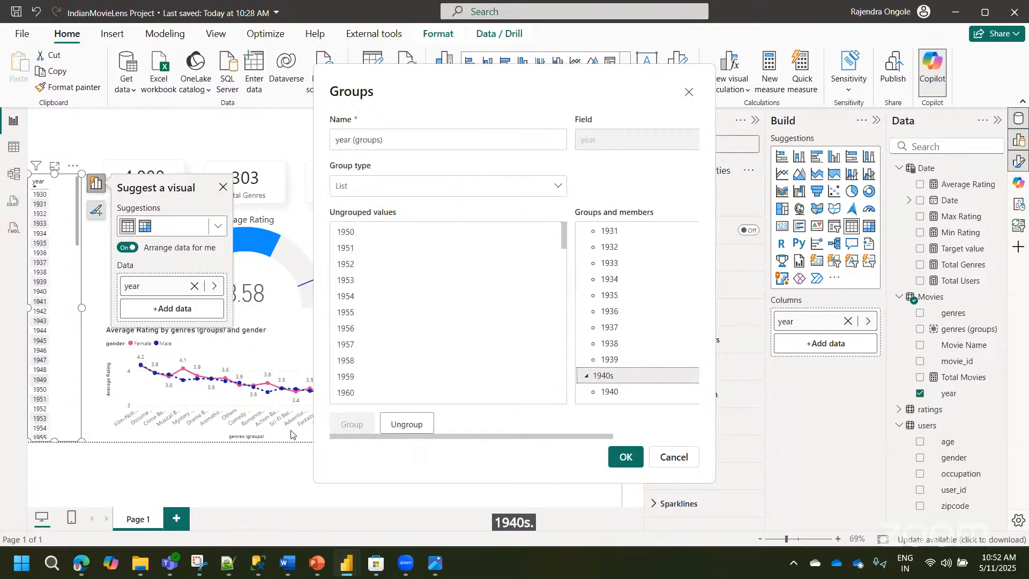
pyautogui.click(344, 231)
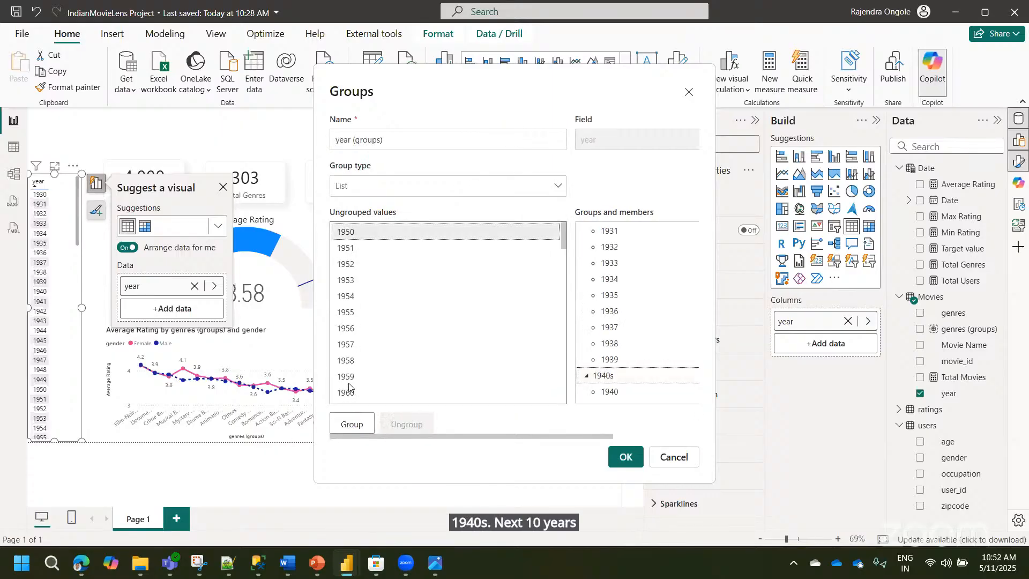
pyautogui.keyDown('shift'); pyautogui.click(348, 376); pyautogui.keyUp('shift')
pyautogui.click(352, 424)
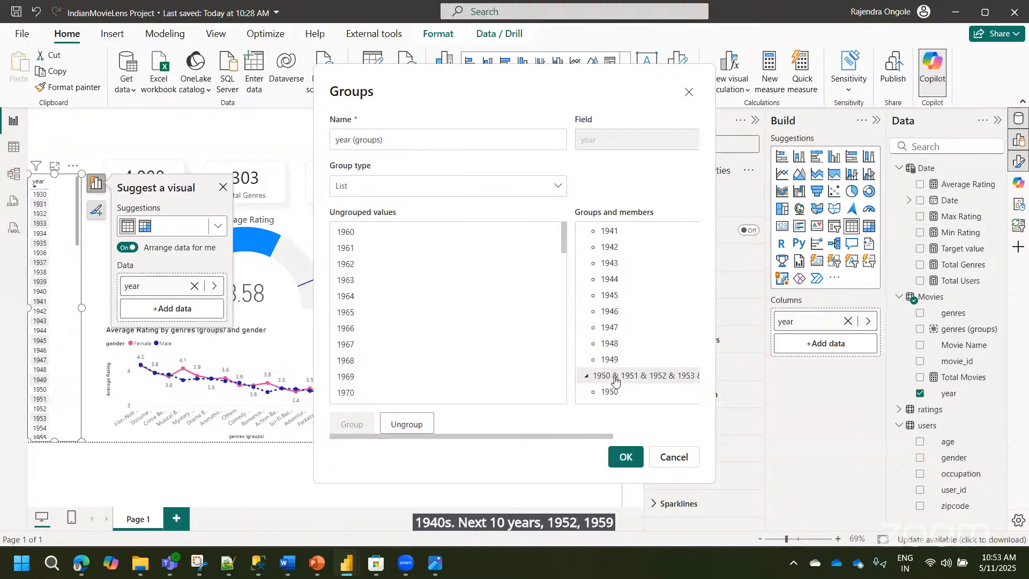
pyautogui.doubleClick(615, 377)
pyautogui.click(498, 376)
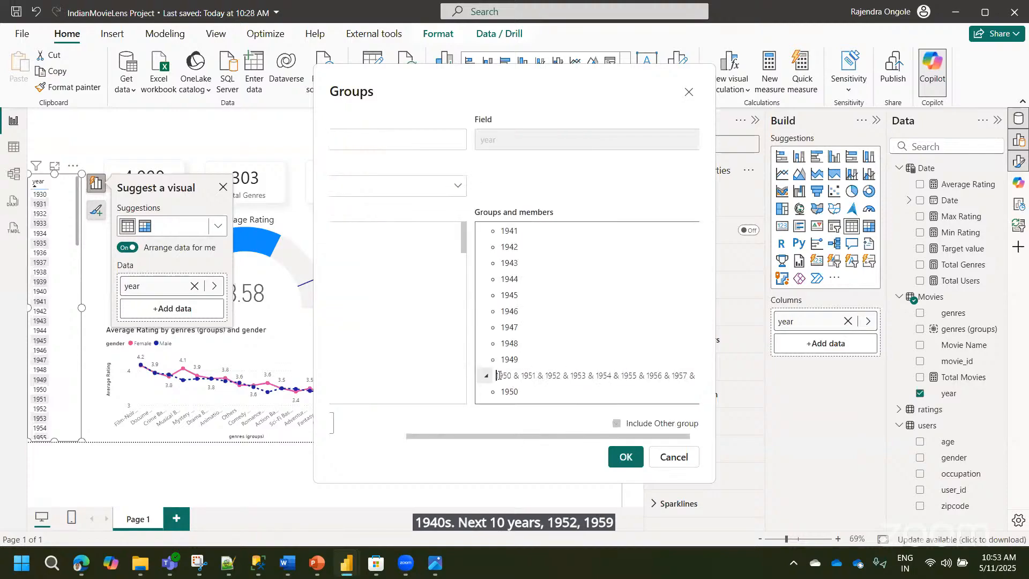
pyautogui.hotkey('shift', 'End')
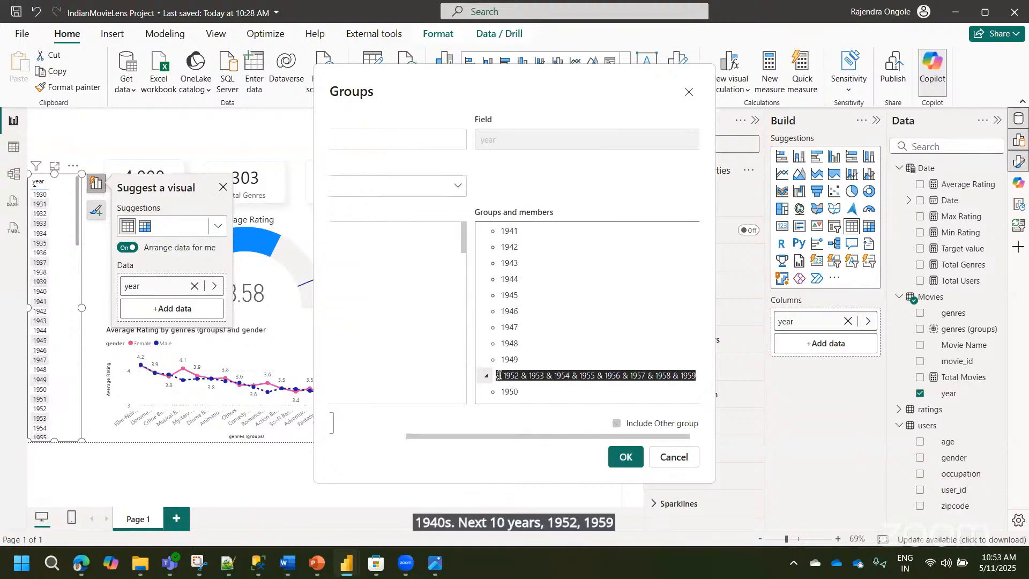
pyautogui.press('Delete')
pyautogui.click(438, 464)
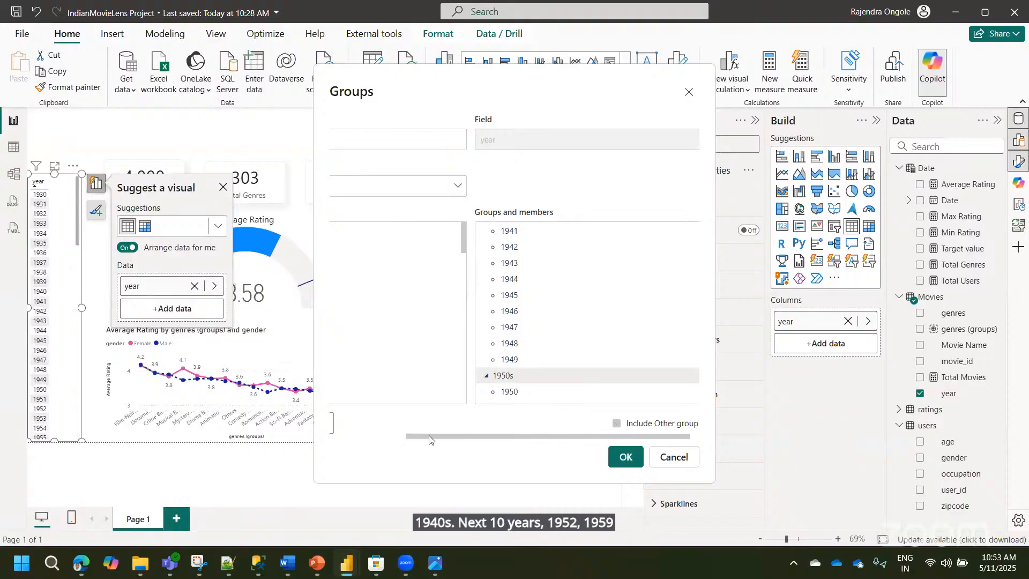
# - Group the years 1960 through 1969 and name the group 1960s
pyautogui.moveTo(429, 436); pyautogui.dragTo(296, 430)
pyautogui.click(346, 232)
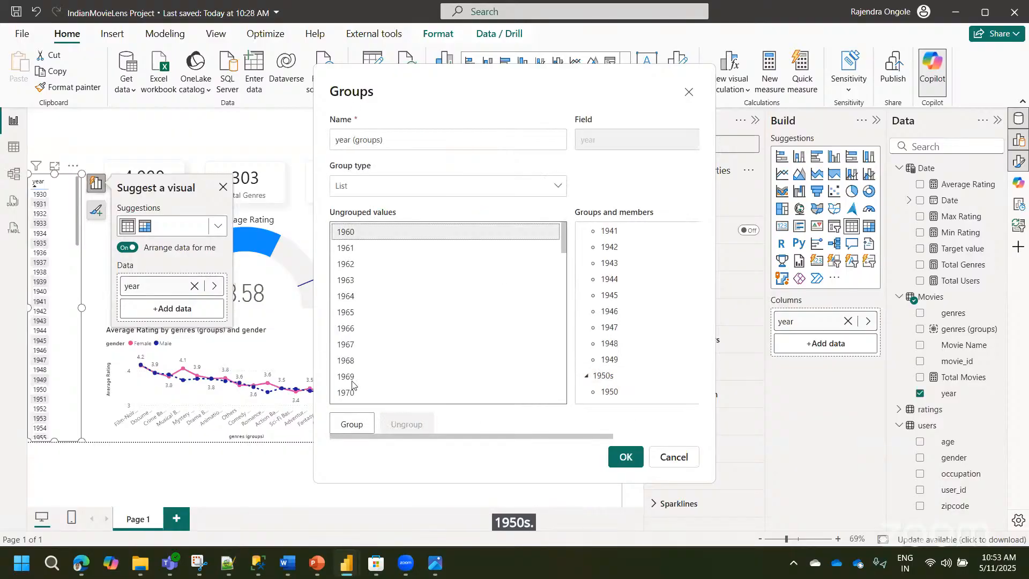
pyautogui.keyDown('shift'); pyautogui.click(352, 377); pyautogui.keyUp('shift')
pyautogui.click(352, 425)
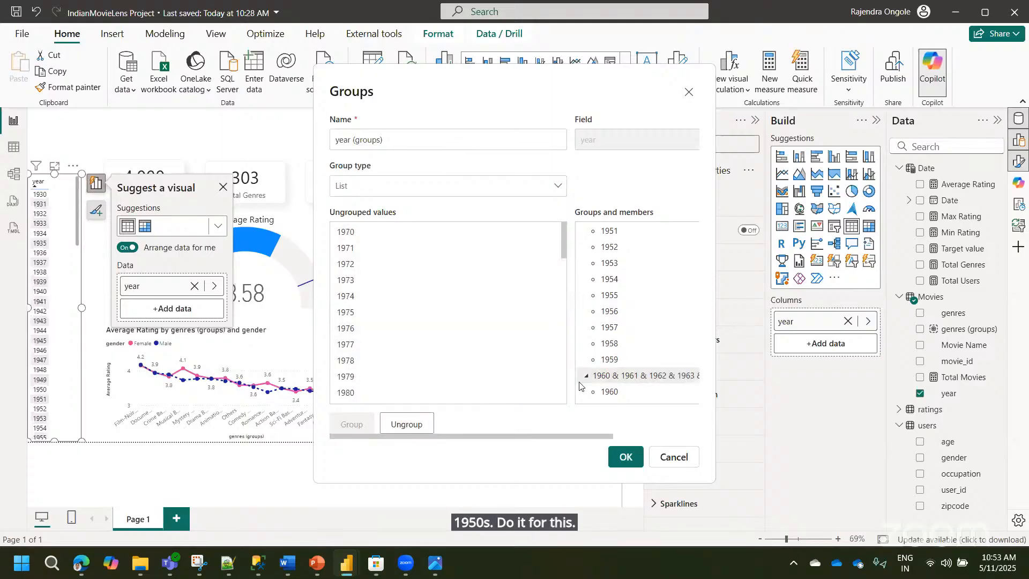
pyautogui.doubleClick(602, 375)
pyautogui.press('Home')
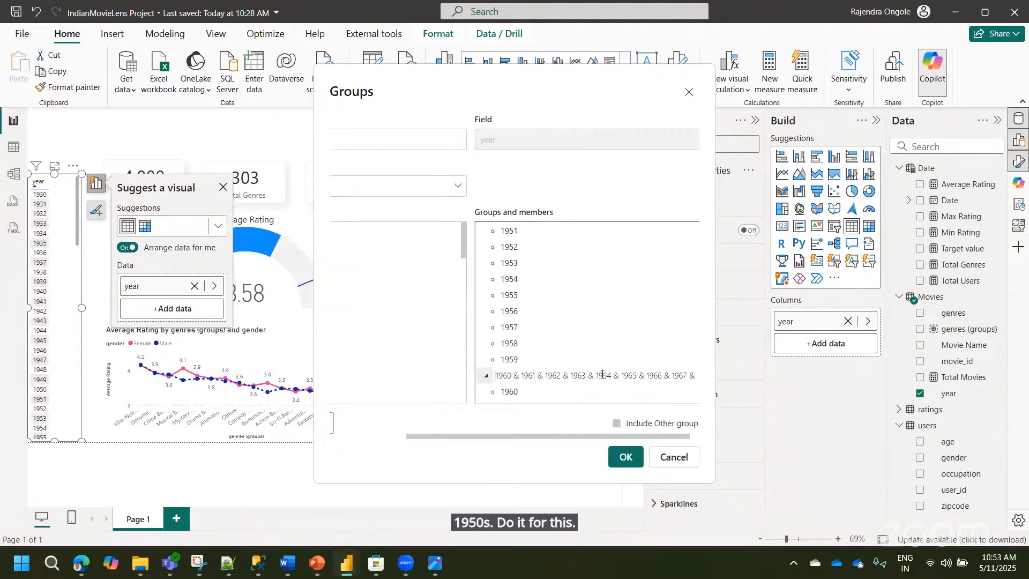
pyautogui.press('Right')
pyautogui.hotkey('shift', 'End')
pyautogui.write('s')
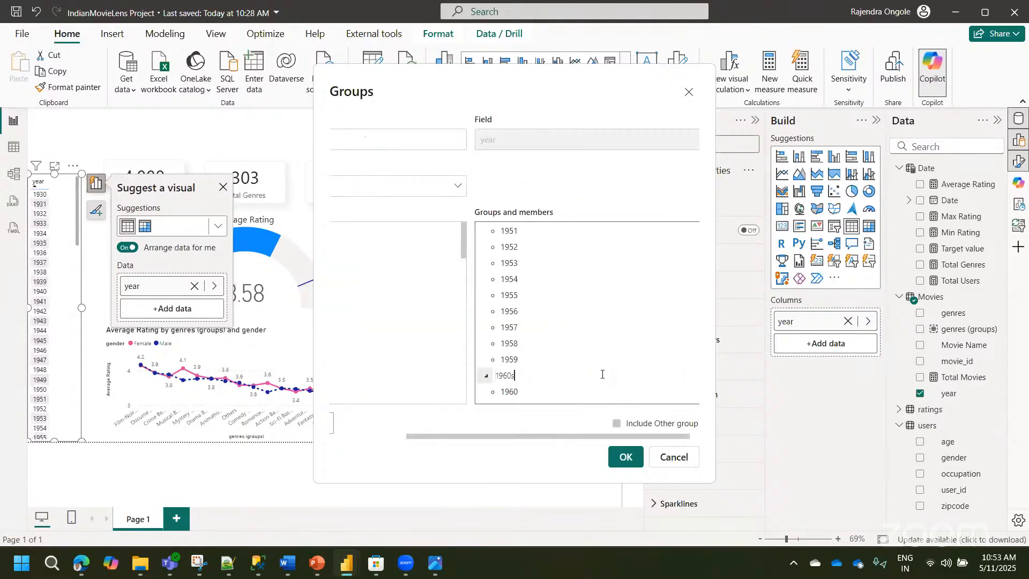
pyautogui.click(477, 446)
# - Group the years 1970 through 1979 and name the group 1970s
pyautogui.click(365, 436)
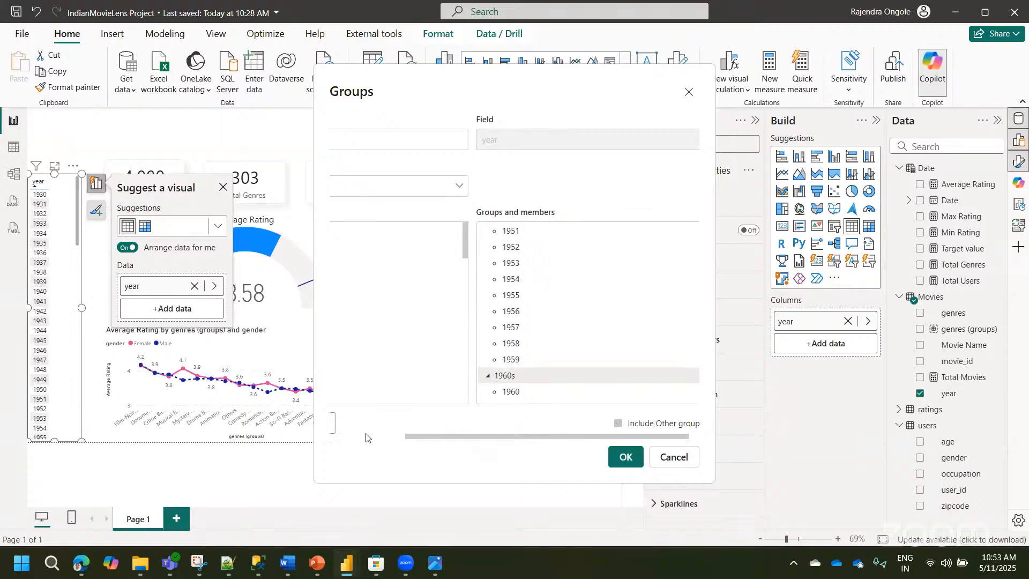
pyautogui.click(361, 233)
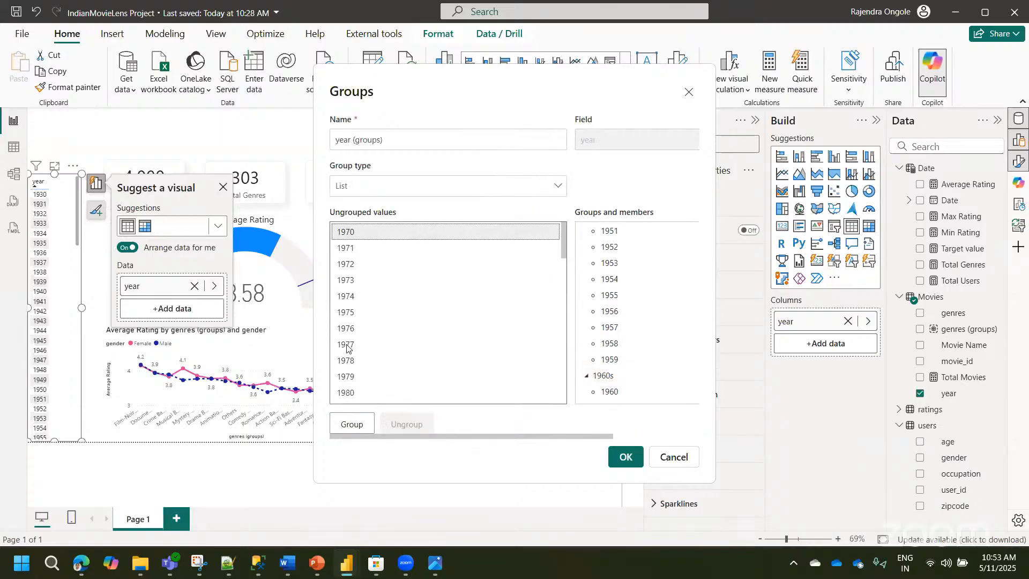
pyautogui.keyDown('shift'); pyautogui.click(349, 379); pyautogui.keyUp('shift')
pyautogui.click(352, 424)
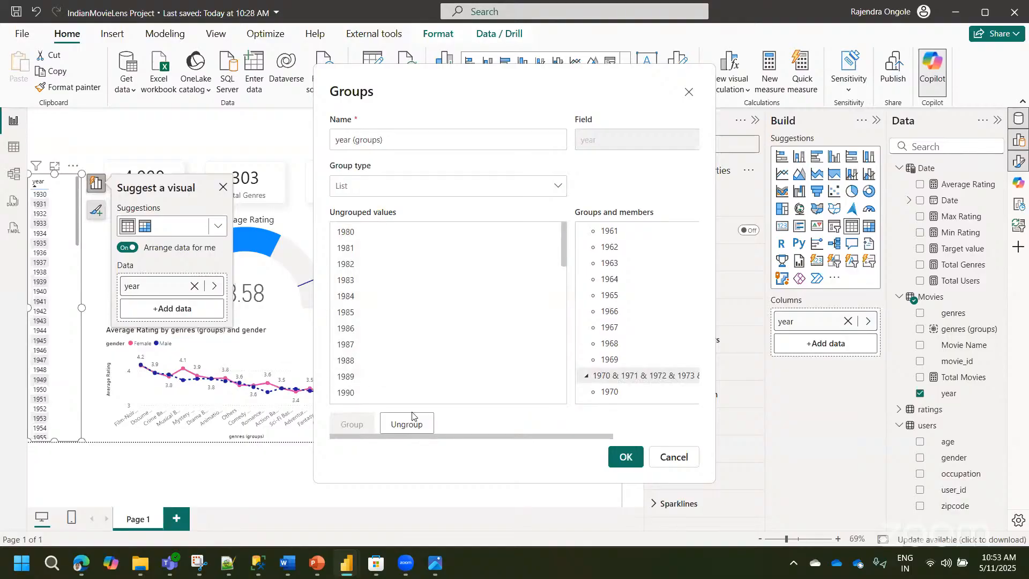
pyautogui.doubleClick(611, 377)
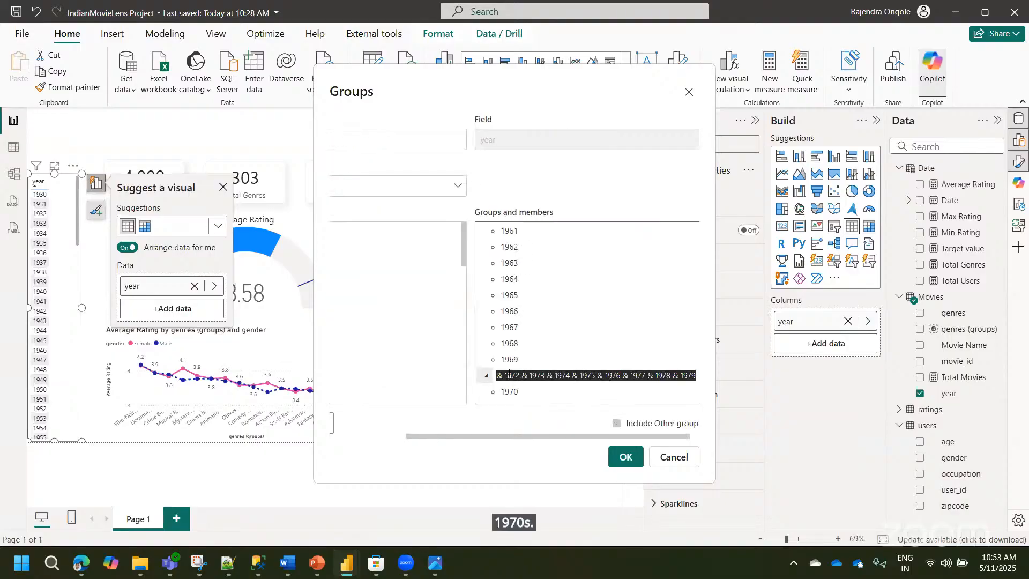
pyautogui.press('Home')
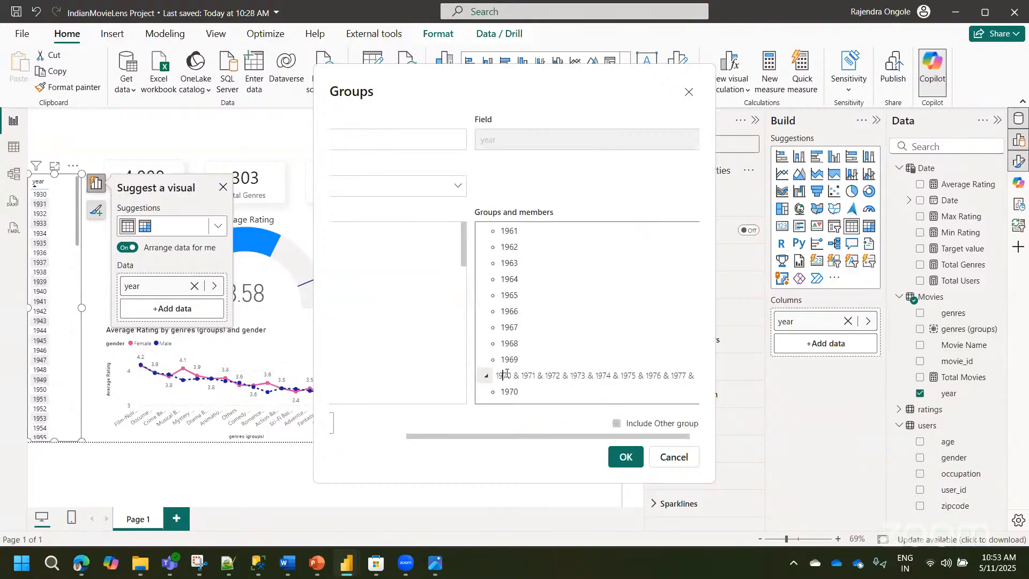
pyautogui.hotkey('shift', 'End')
pyautogui.write('s')
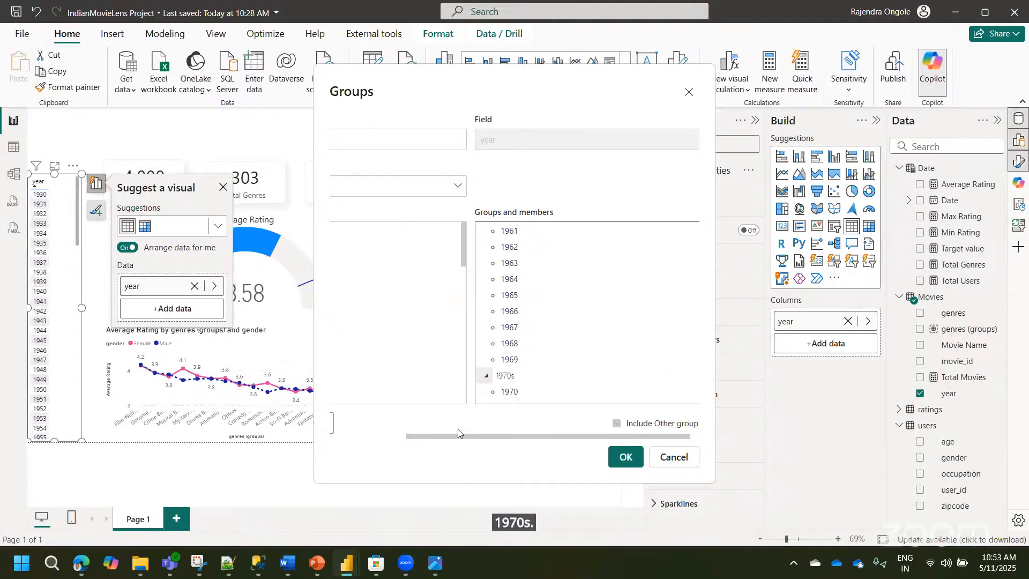
pyautogui.press('Return')
# - Group the years 1980 through 1989 and name the group 1980s
pyautogui.moveTo(432, 435); pyautogui.dragTo(355, 435)
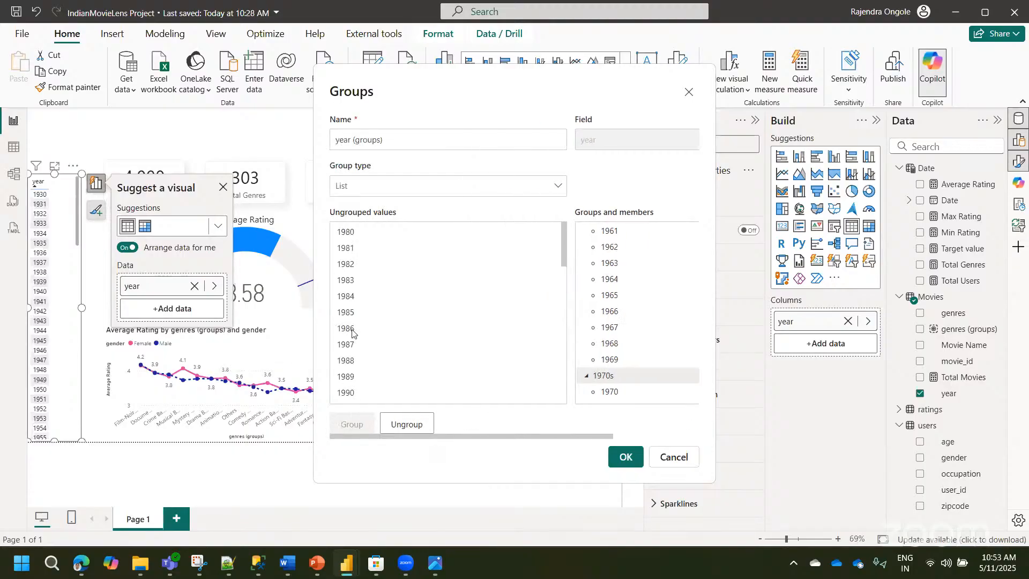
pyautogui.click(347, 234)
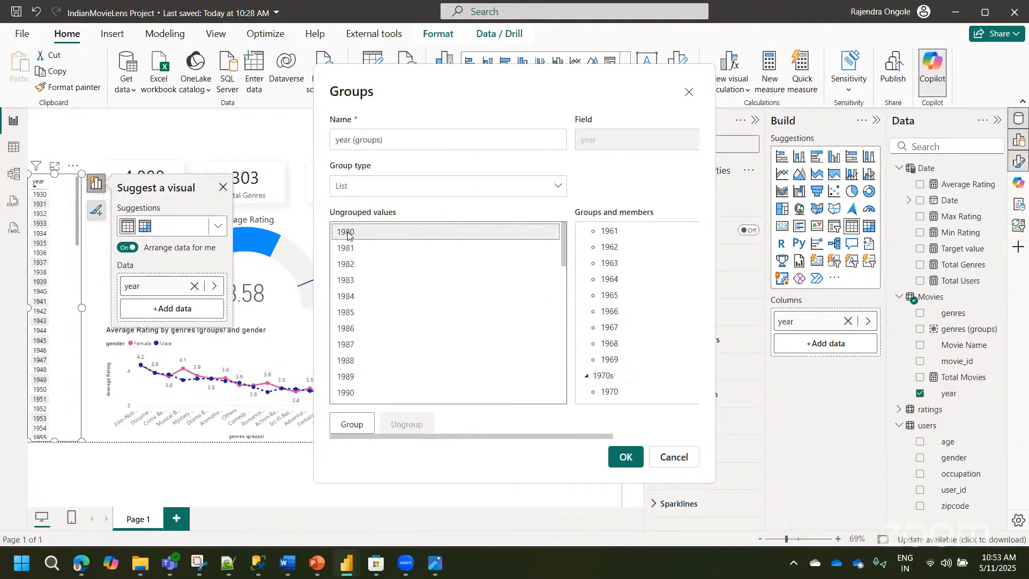
pyautogui.keyDown('shift'); pyautogui.click(347, 382); pyautogui.keyUp('shift')
pyautogui.click(352, 424)
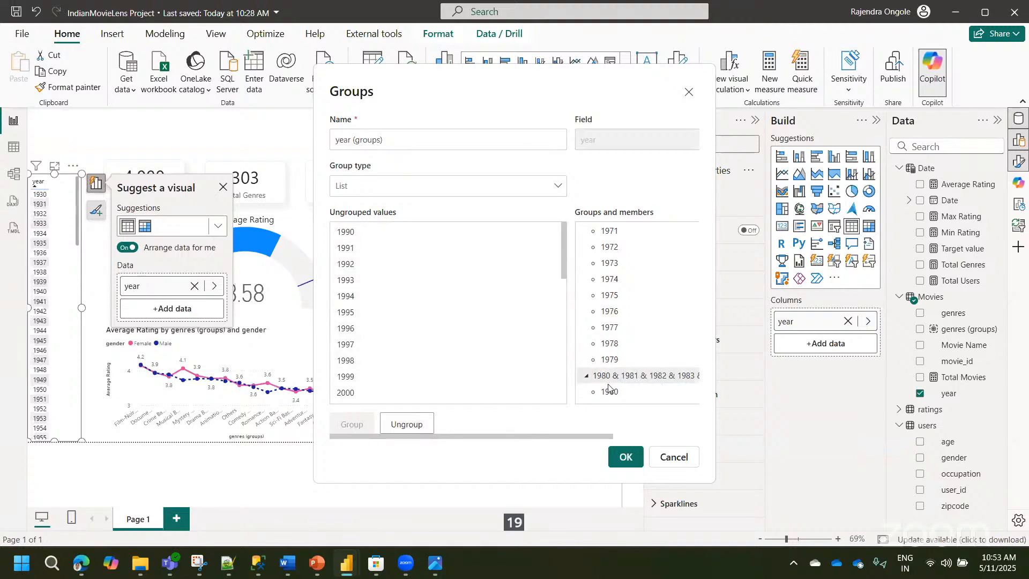
pyautogui.doubleClick(621, 378)
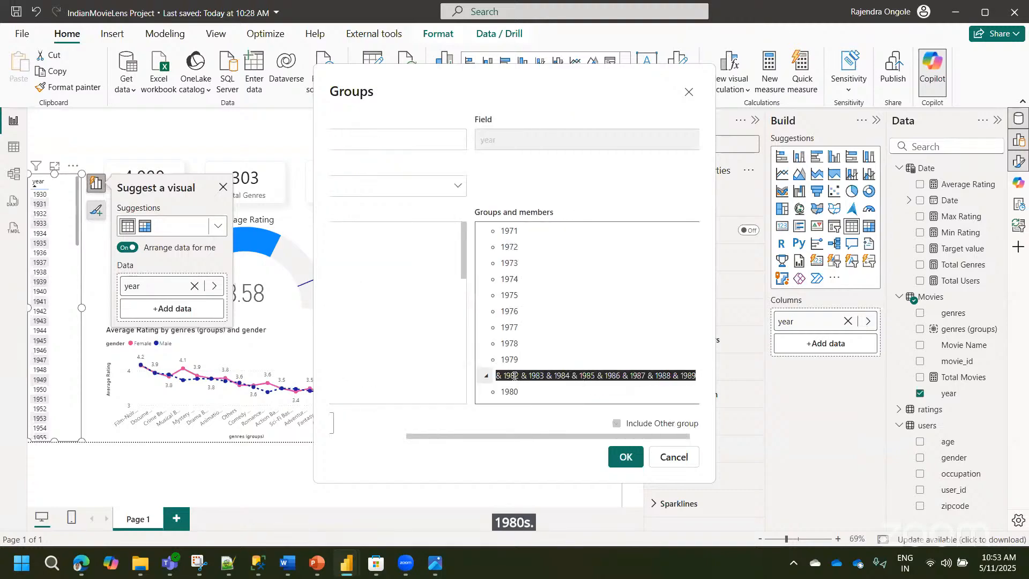
pyautogui.press('Home')
pyautogui.hotkey('shift', 'End')
pyautogui.press('Delete')
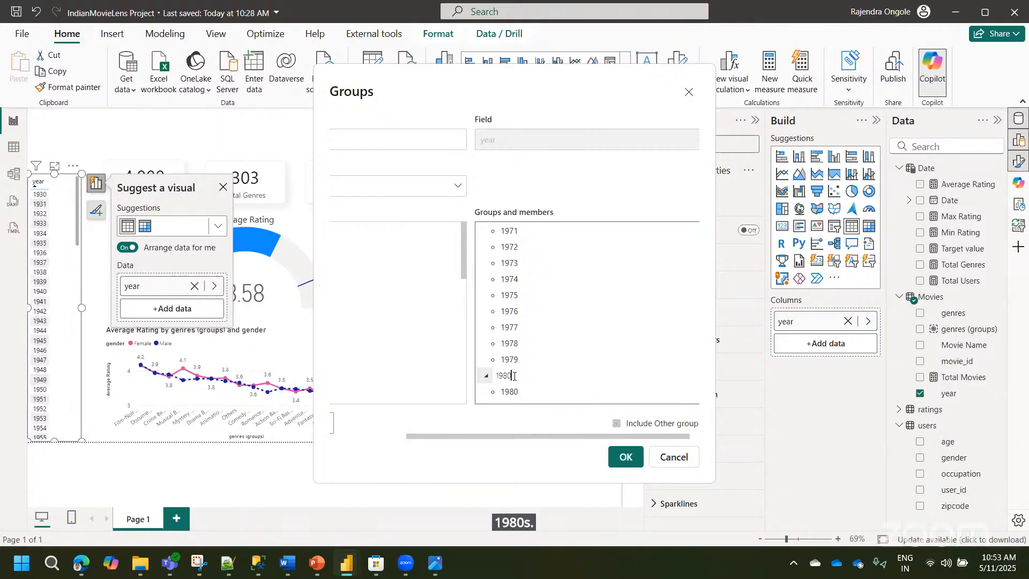
pyautogui.press('Return')
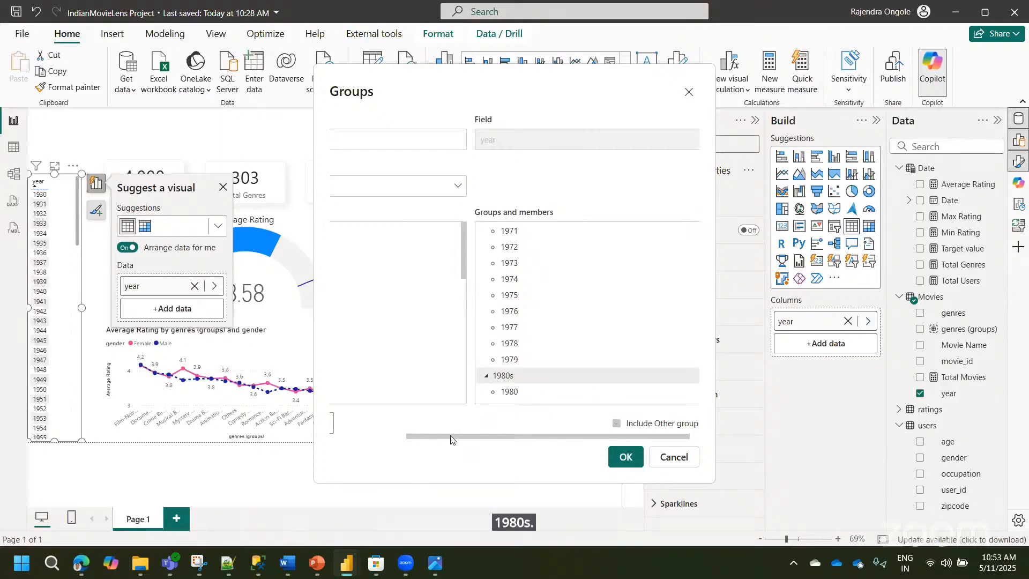
# - Group the years 1990 through 1999 and name the group 1990s
pyautogui.moveTo(436, 436); pyautogui.dragTo(359, 437)
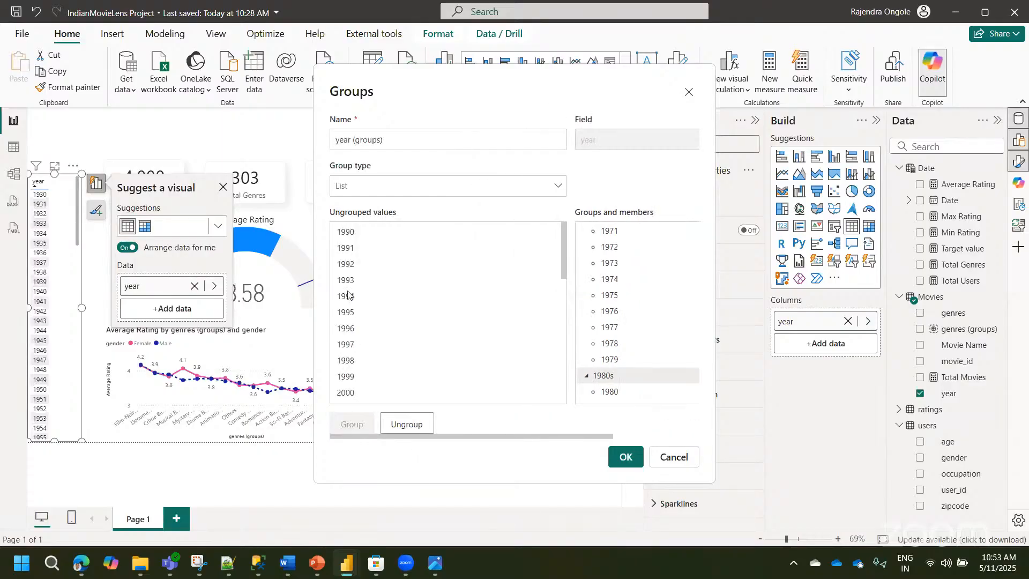
pyautogui.click(341, 231)
pyautogui.keyDown('shift'); pyautogui.click(350, 381); pyautogui.keyUp('shift')
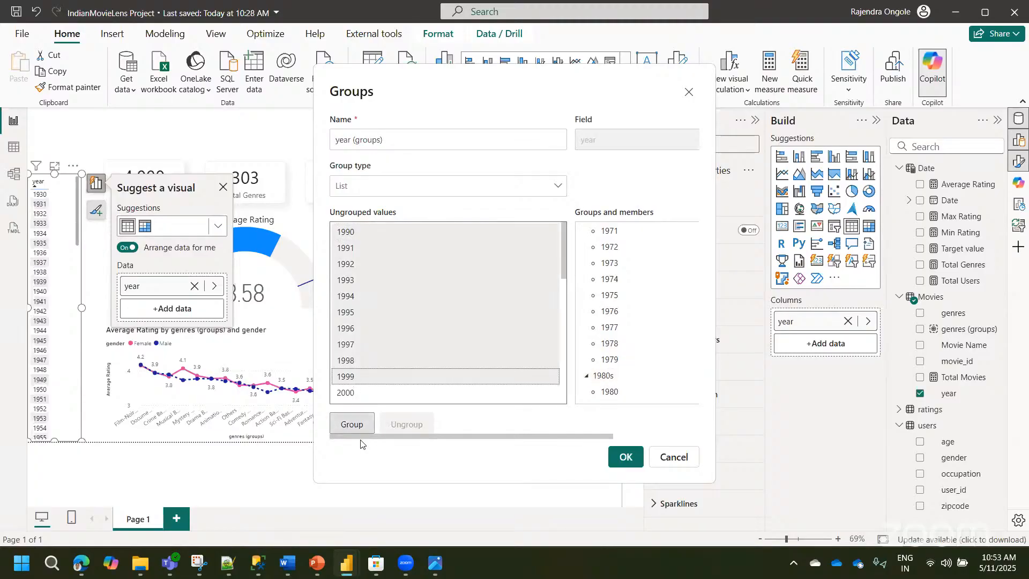
pyautogui.click(352, 424)
pyautogui.doubleClick(603, 375)
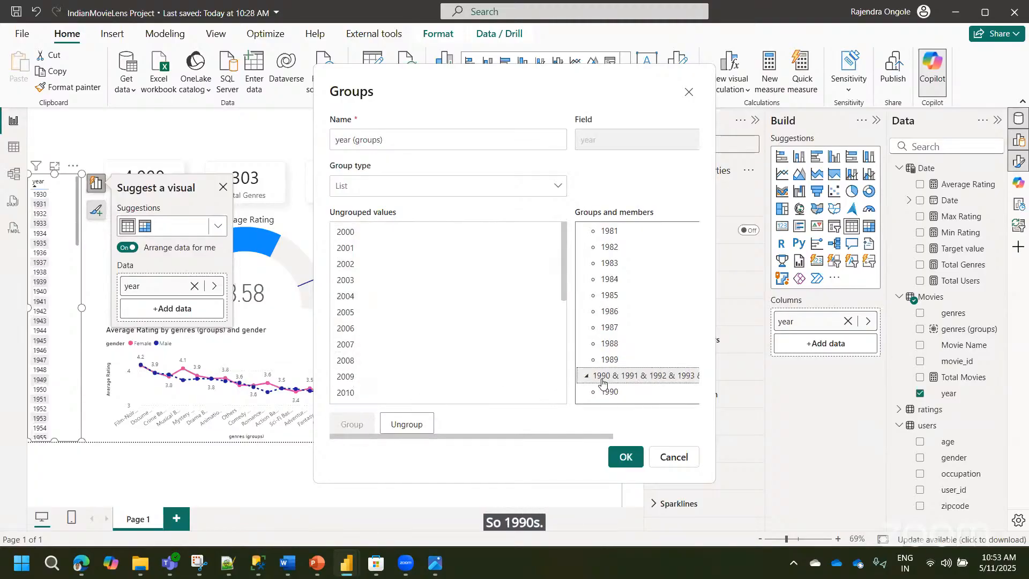
pyautogui.moveTo(609, 376); pyautogui.dragTo(499, 370)
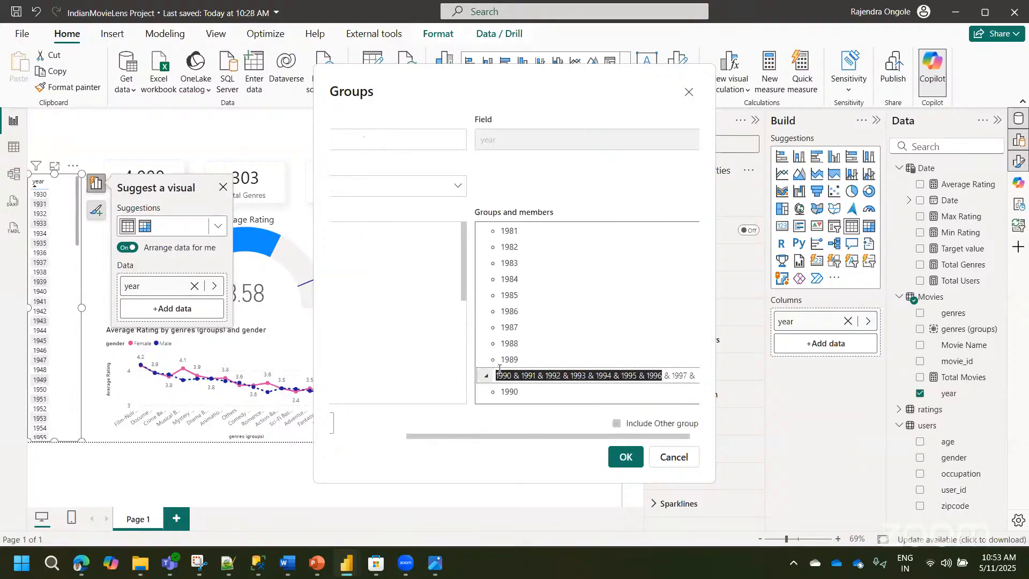
pyautogui.click(513, 376)
pyautogui.hotkey('shift', 'End')
pyautogui.write('s')
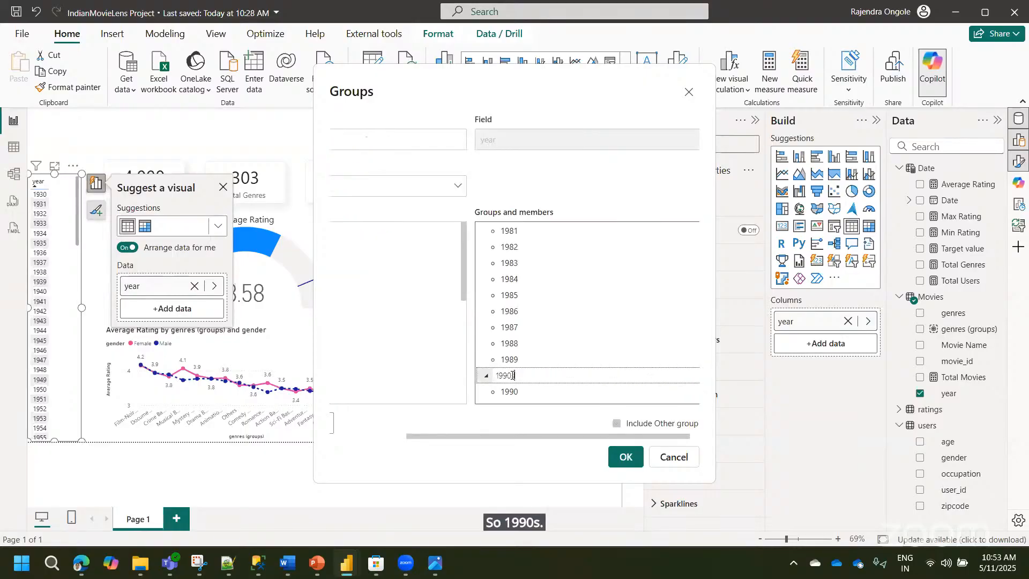
pyautogui.press('Return')
# - Group the years 2000 through 2010 and name the group 2000s
pyautogui.moveTo(460, 436); pyautogui.dragTo(337, 429)
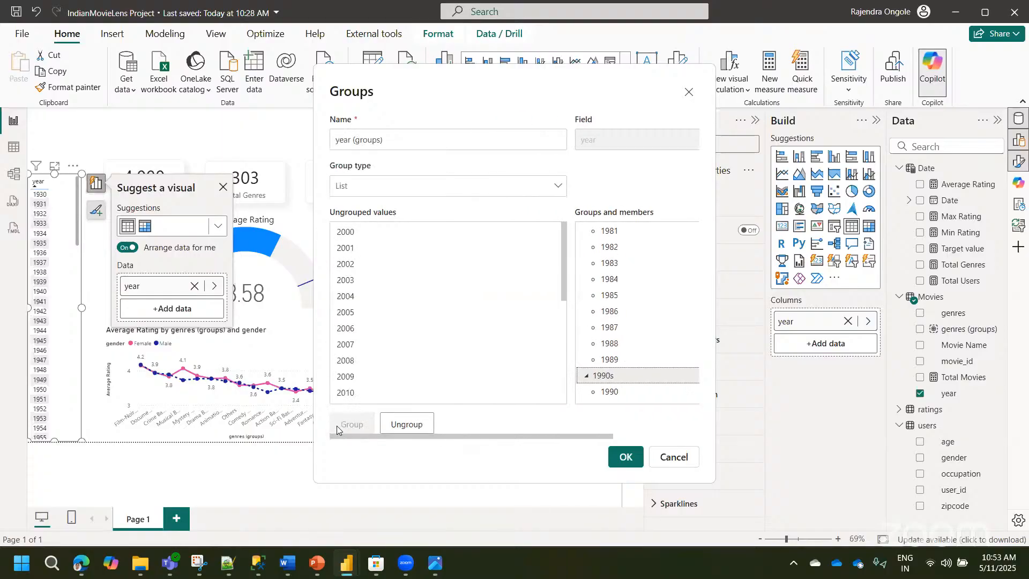
pyautogui.click(348, 234)
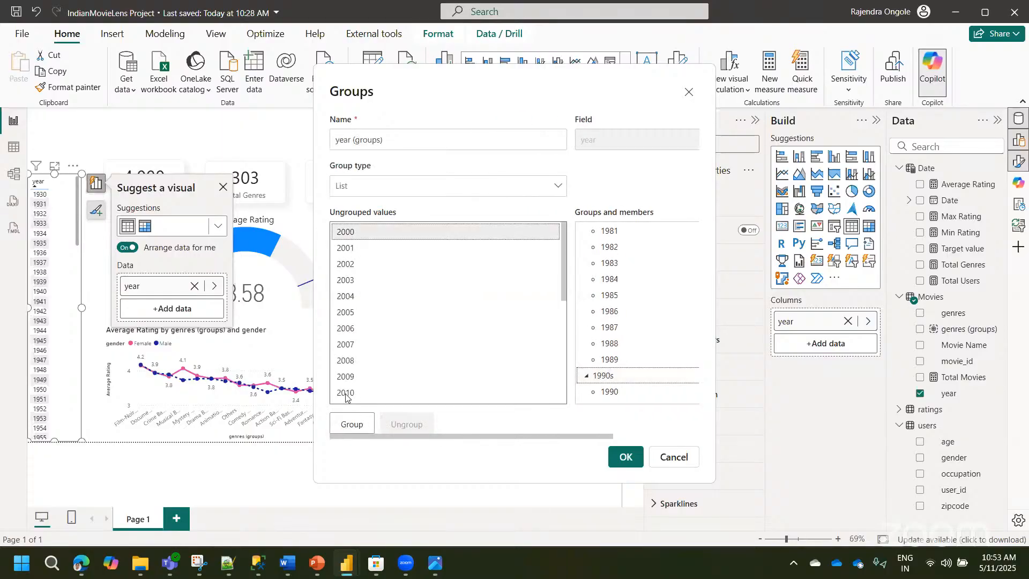
pyautogui.keyDown('shift'); pyautogui.click(346, 396); pyautogui.keyUp('shift')
pyautogui.click(351, 424)
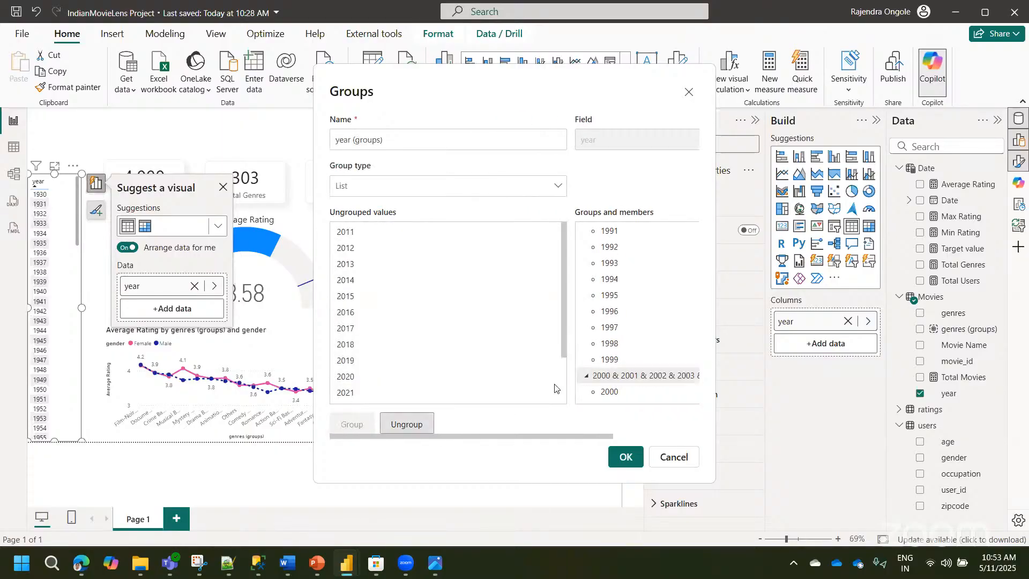
pyautogui.doubleClick(634, 375)
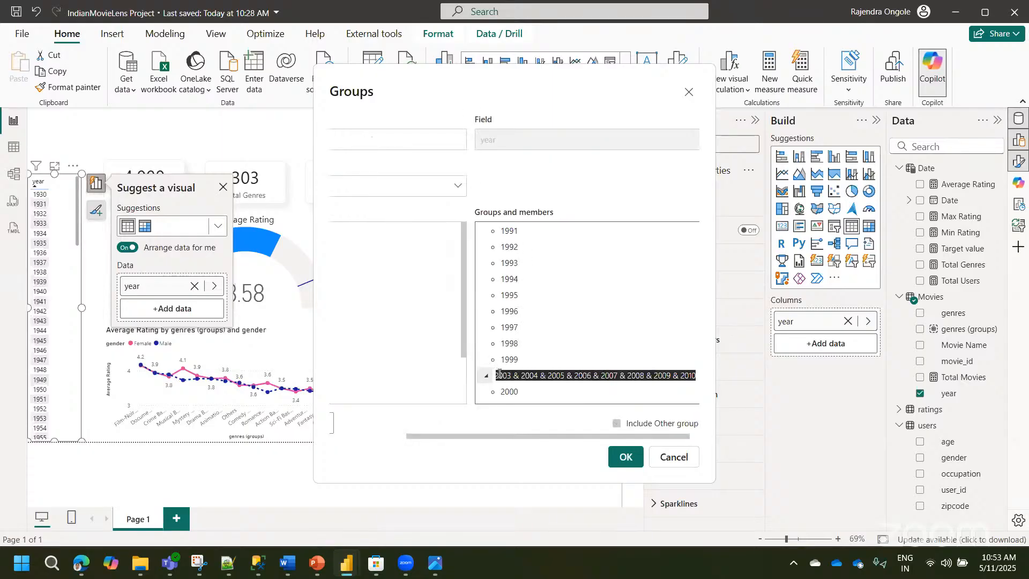
pyautogui.press('BackSpace')
pyautogui.write('2000')
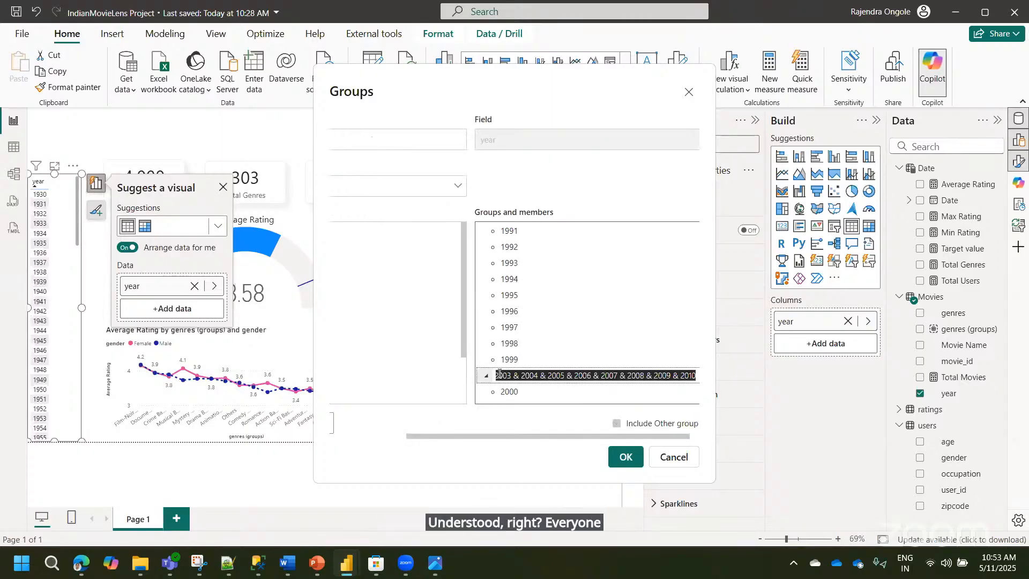
pyautogui.write('s')
pyautogui.press('Return')
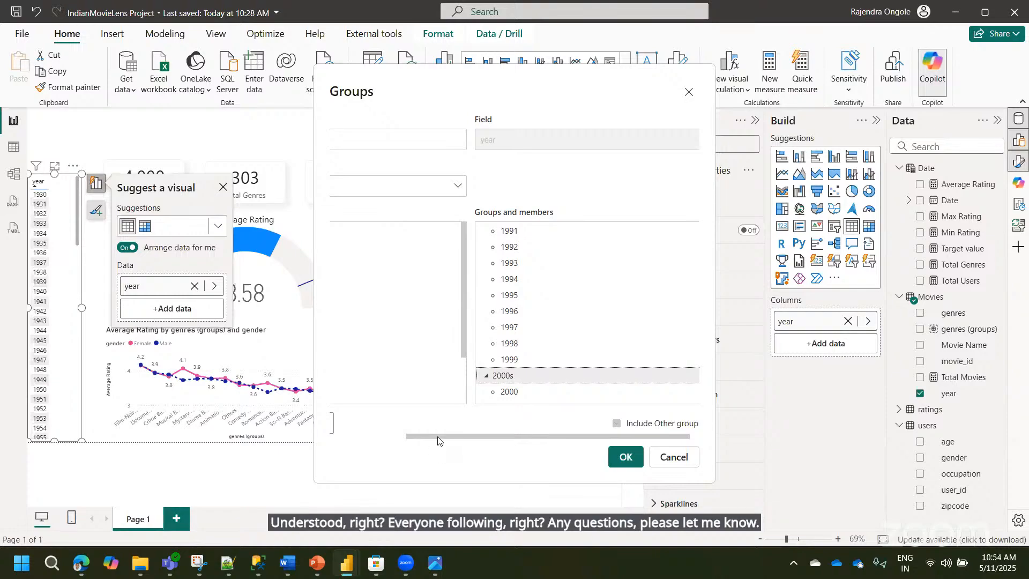
# - Combine the remaining ungrouped years 2011 through 2025 into one group
pyautogui.hscroll(-3, 377, 427)
pyautogui.click(350, 233)
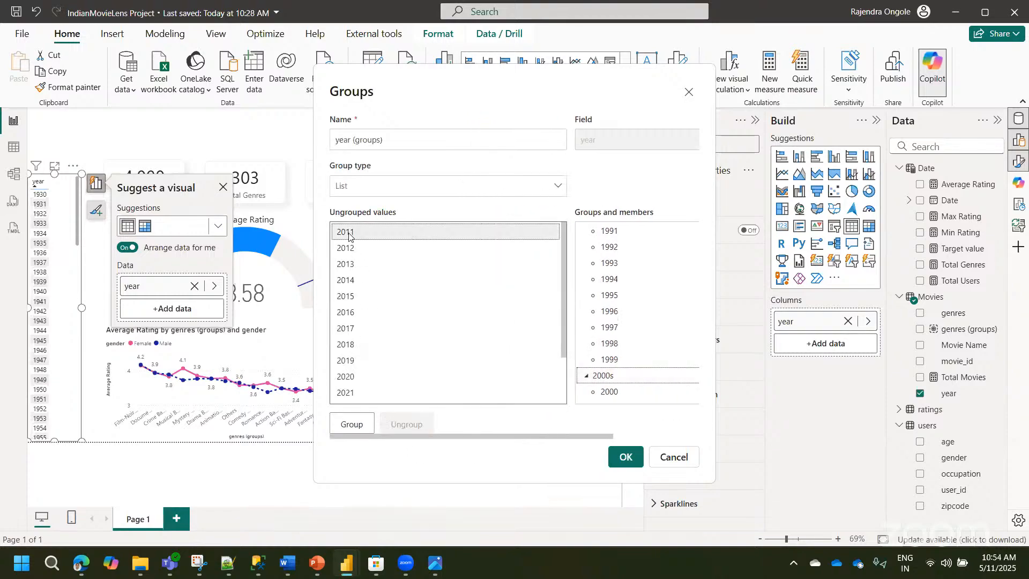
pyautogui.keyDown('shift'); pyautogui.click(350, 377); pyautogui.keyUp('shift')
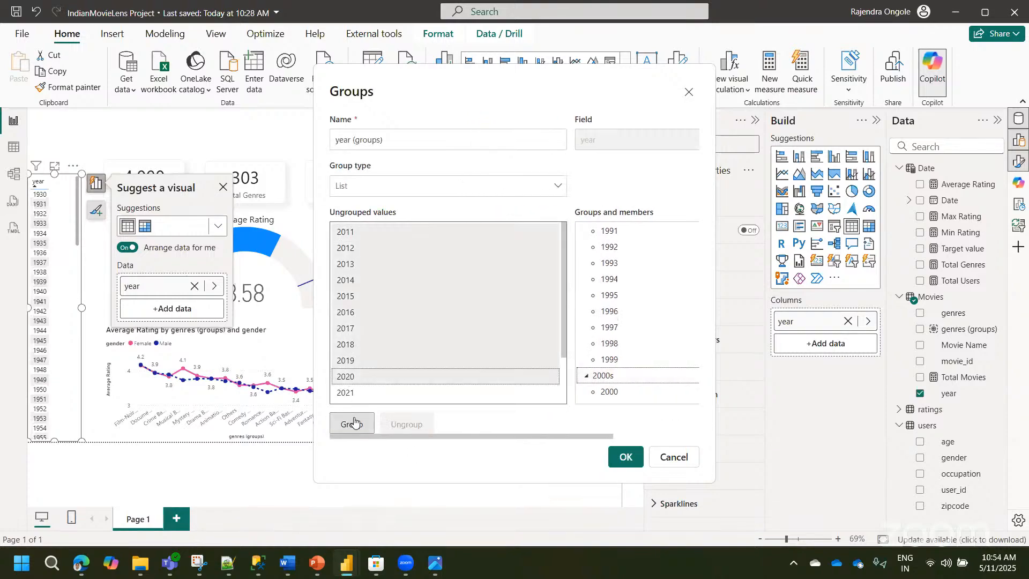
pyautogui.moveTo(563, 328); pyautogui.dragTo(558, 375)
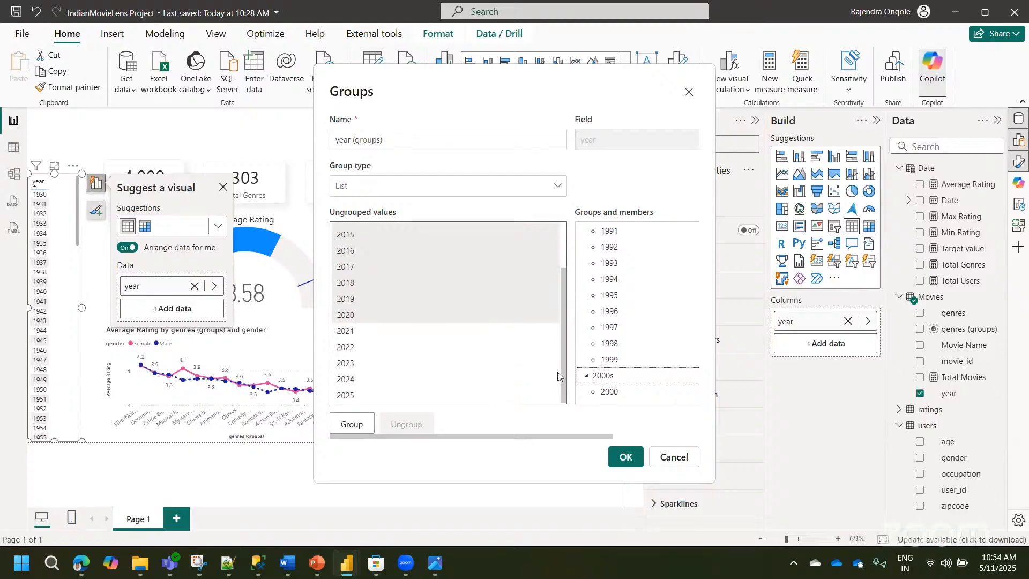
pyautogui.keyDown('shift'); pyautogui.click(352, 397); pyautogui.keyUp('shift')
pyautogui.click(351, 424)
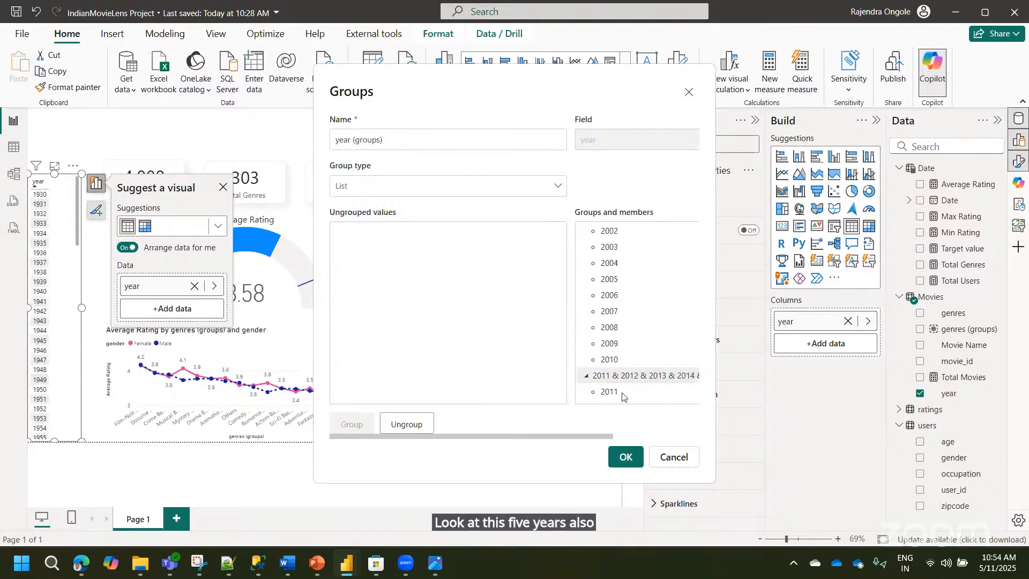
# - Name the 2011 through 2025 group 2011s and apply the year grouping
pyautogui.doubleClick(629, 378)
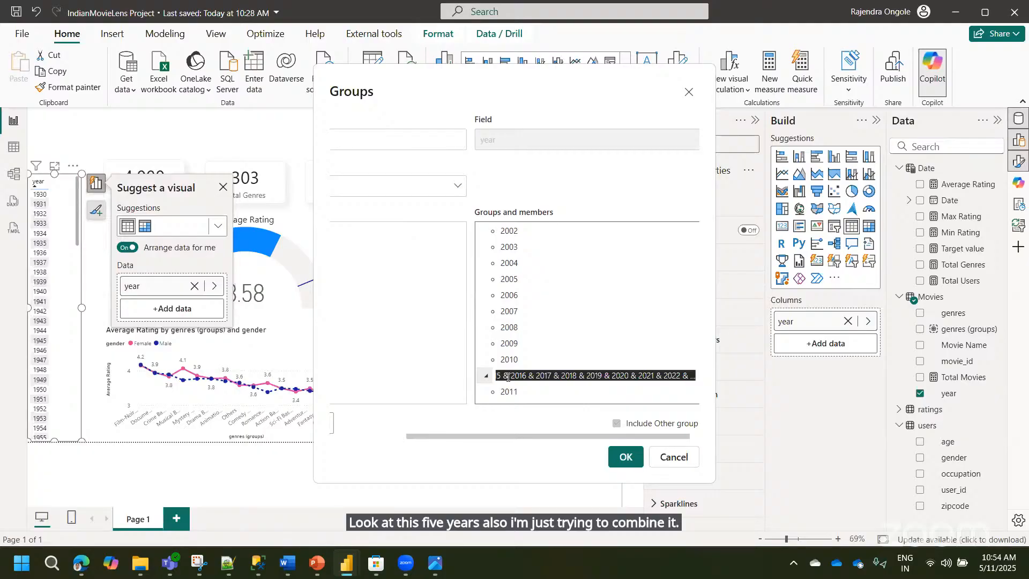
pyautogui.press('Home')
pyautogui.press('End')
pyautogui.hotkey('shift', 'Home')
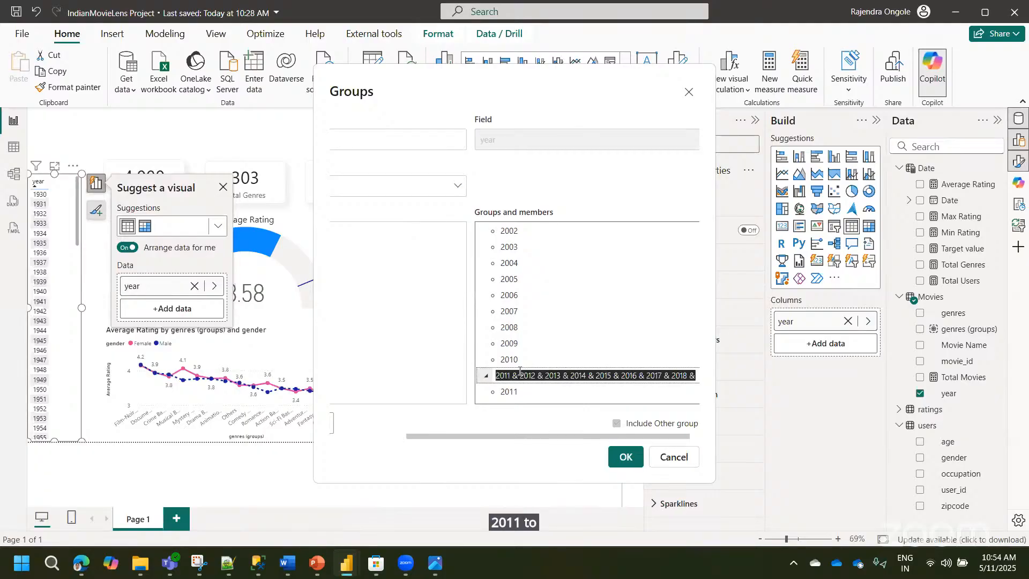
pyautogui.click(510, 377)
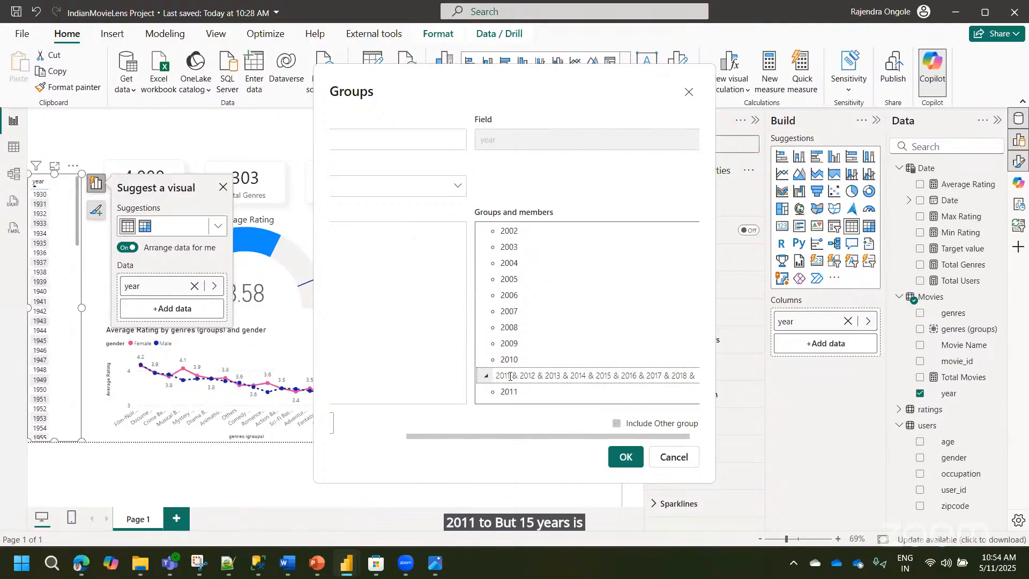
pyautogui.hotkey('shift', 'End')
pyautogui.press('Delete')
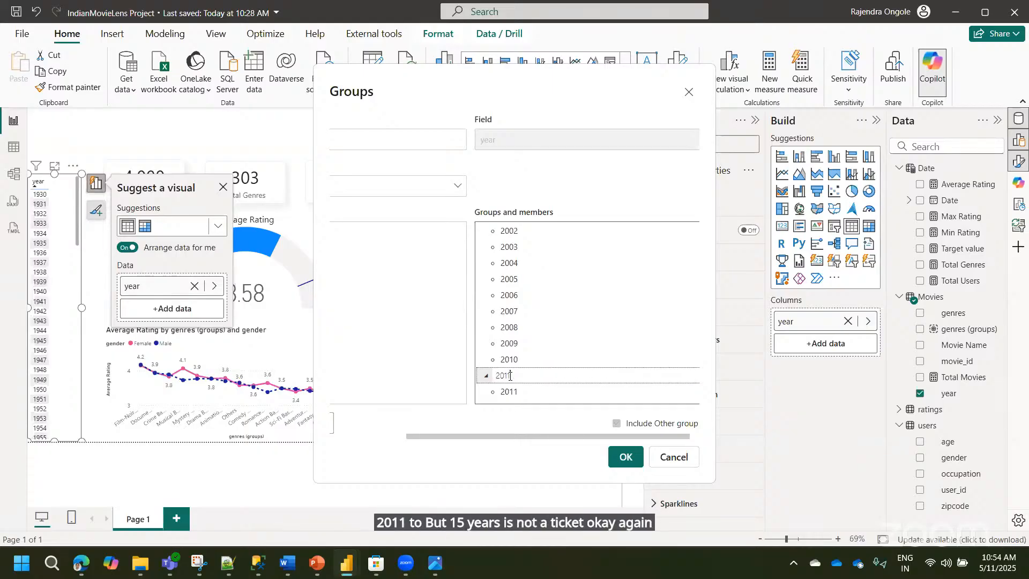
pyautogui.write('s')
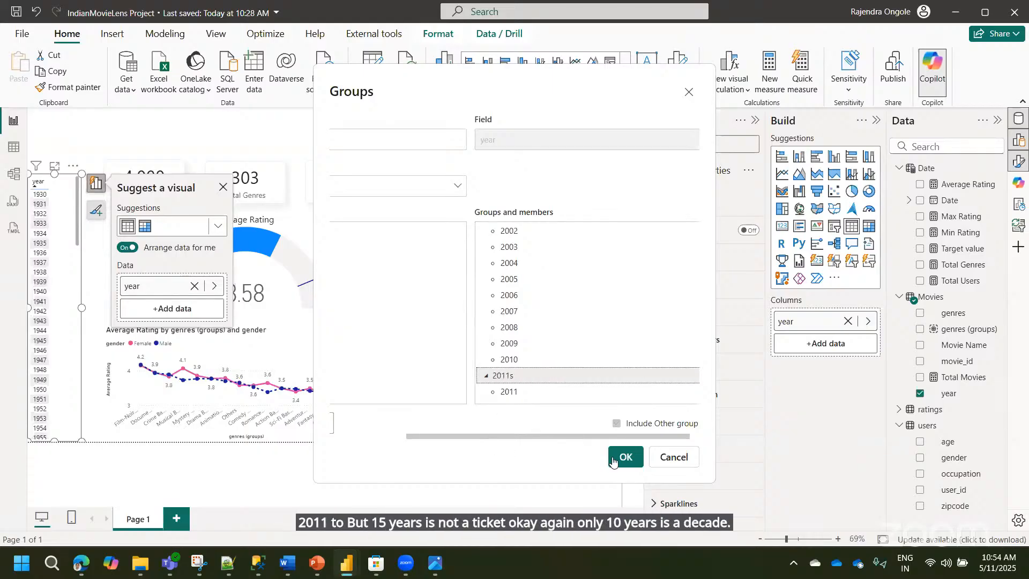
pyautogui.click(623, 456)
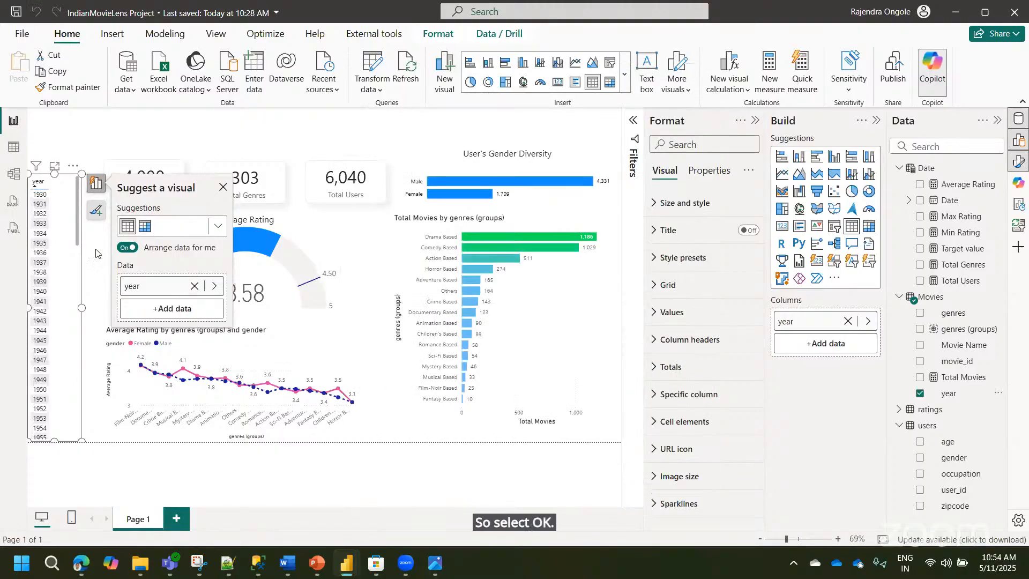
# - Convert the year table into a slicer and set its style to Dropdown
pyautogui.click(834, 227)
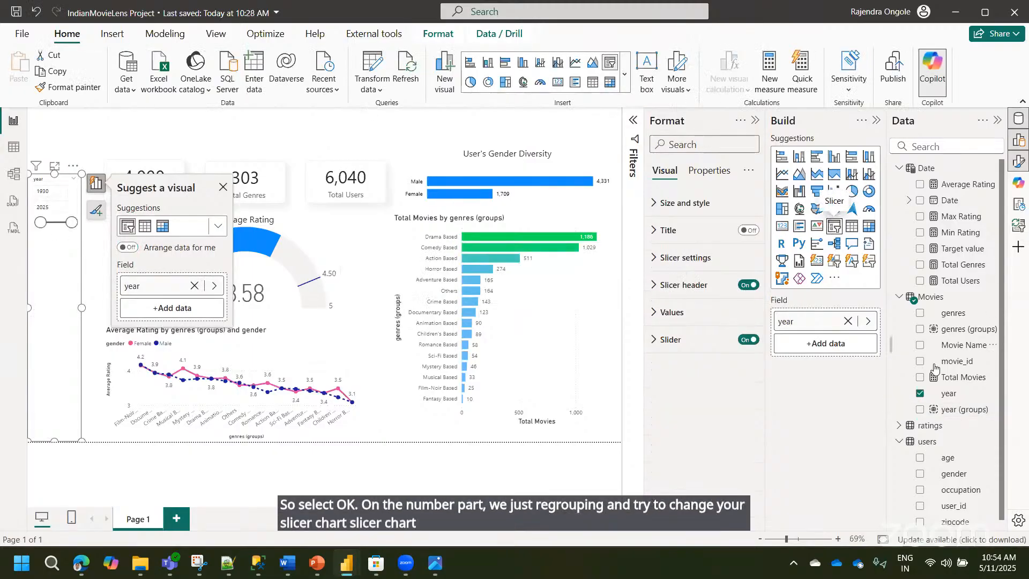
pyautogui.click(657, 263)
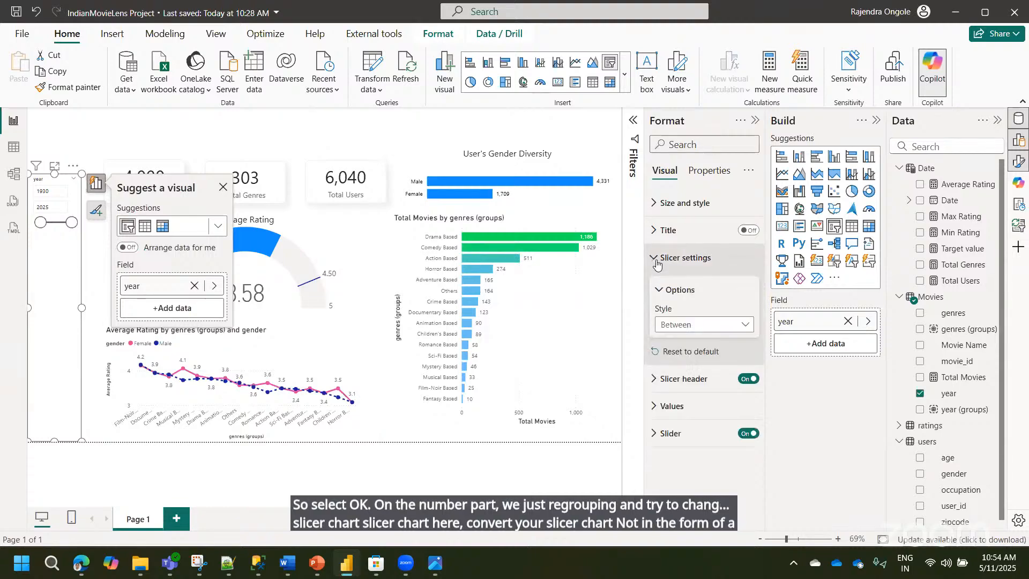
pyautogui.click(687, 327)
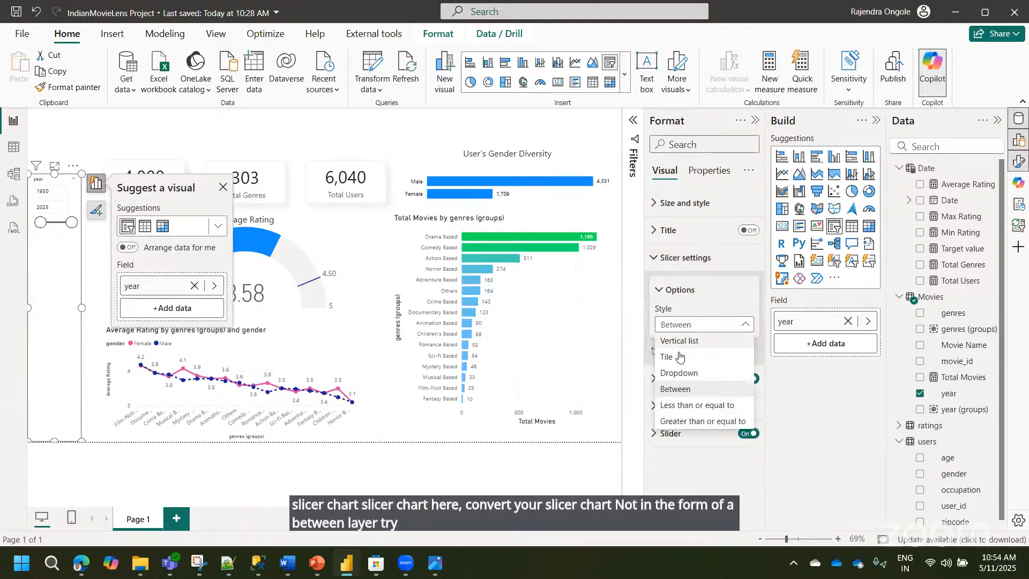
pyautogui.click(680, 374)
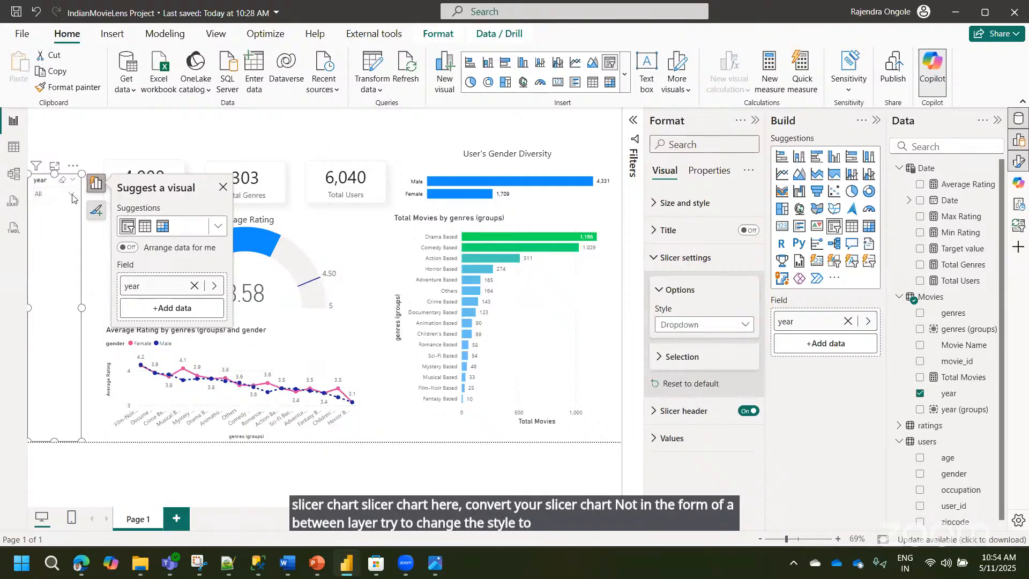
# - Replace the slicer's year field with year (groups), trying out 1931 before the swap and 1950s after it
pyautogui.click(72, 195)
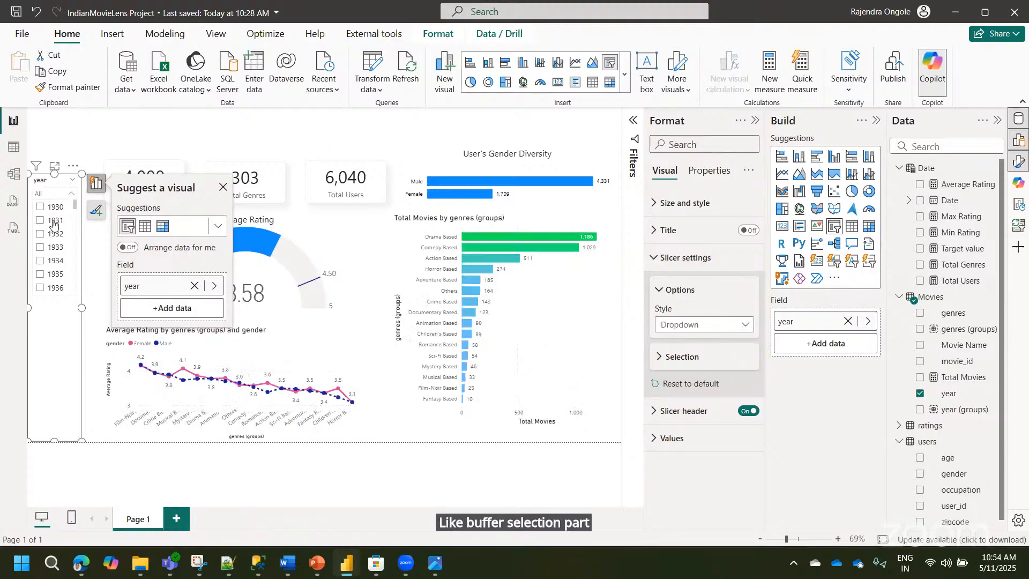
pyautogui.click(54, 221)
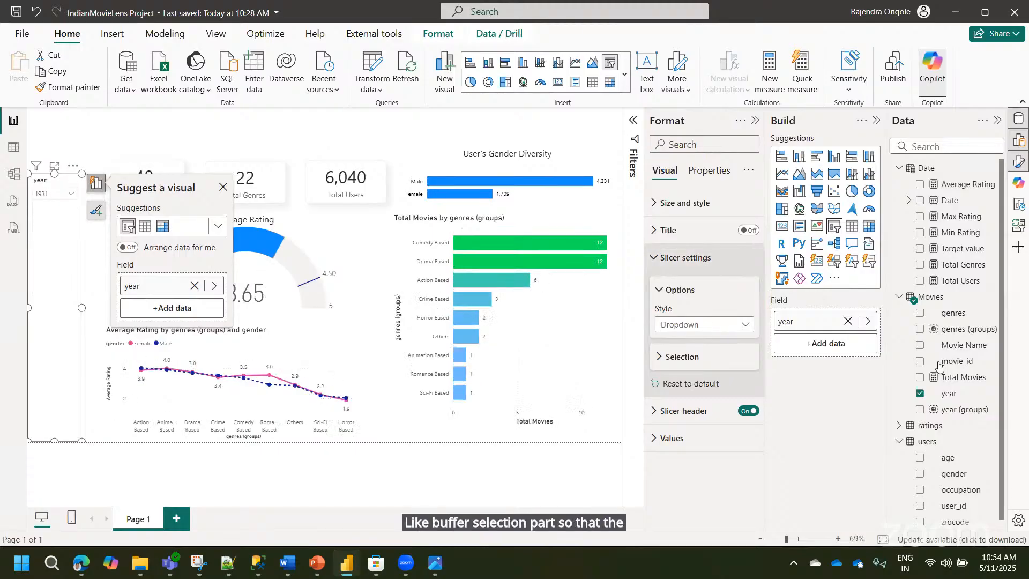
pyautogui.click(953, 410)
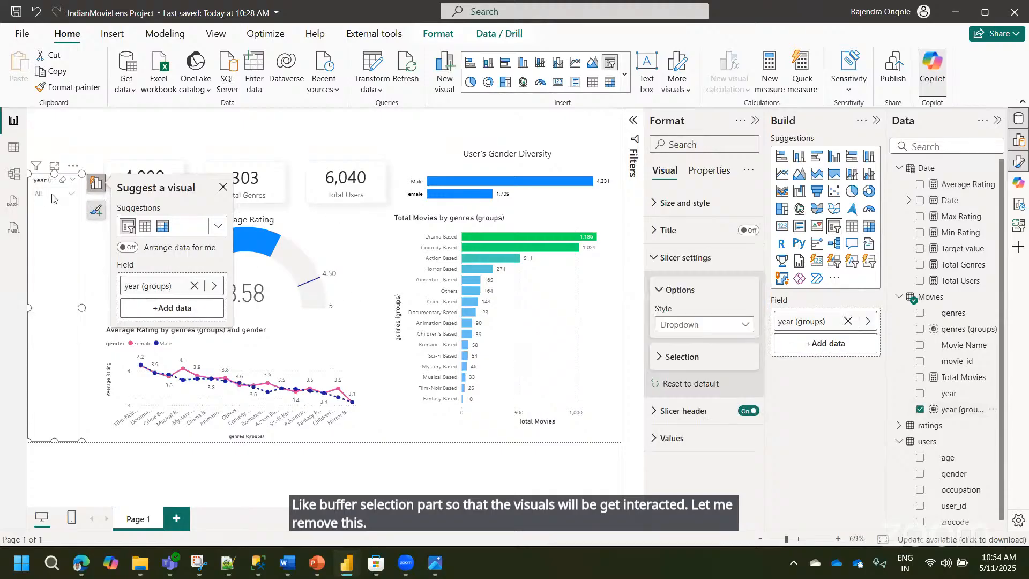
pyautogui.click(54, 195)
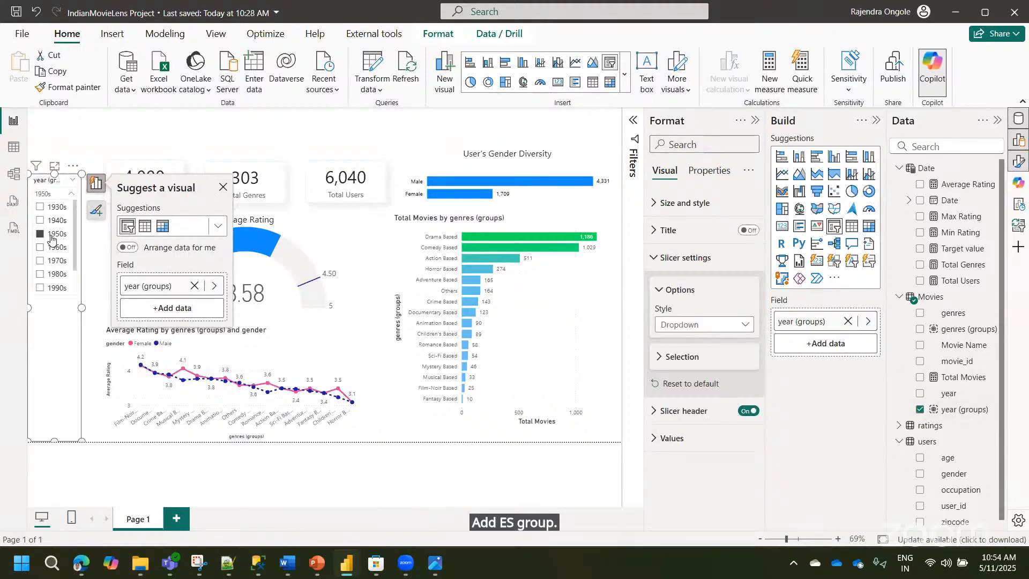
pyautogui.click(47, 184)
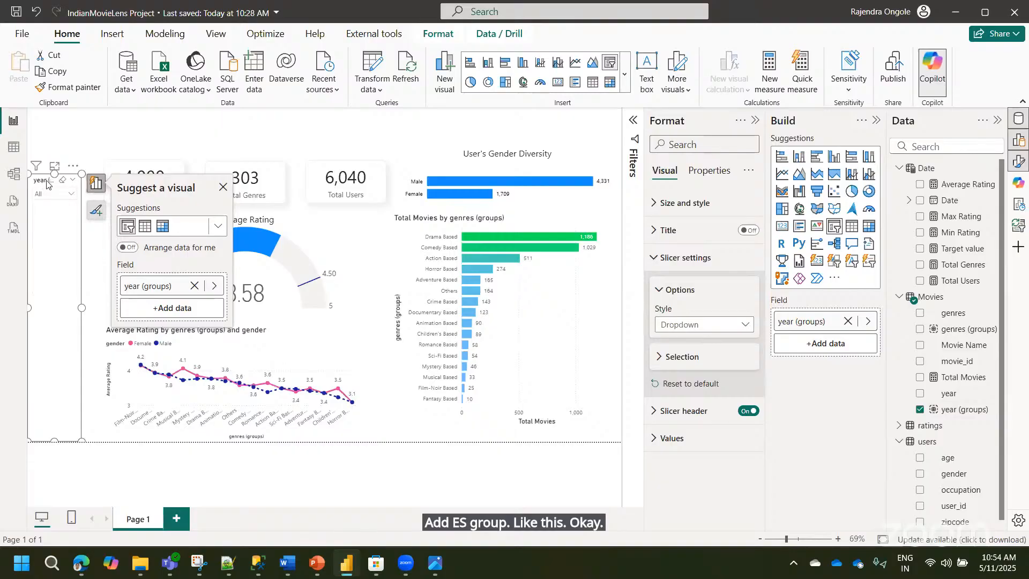
# - Shrink the year groups slicer to a compact height above the gauge and rename its field Decades
pyautogui.moveTo(57, 440); pyautogui.dragTo(64, 206)
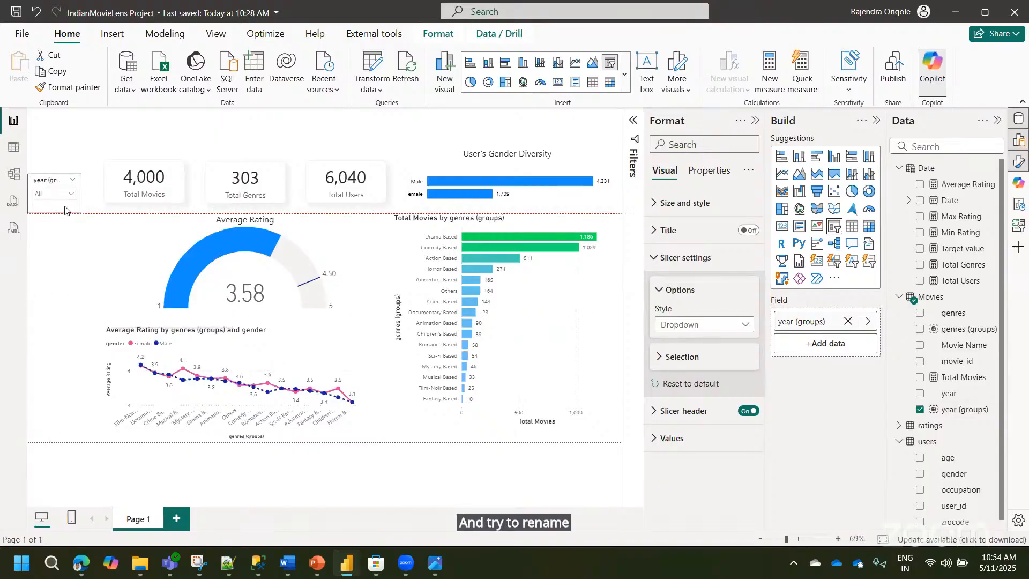
pyautogui.doubleClick(813, 323)
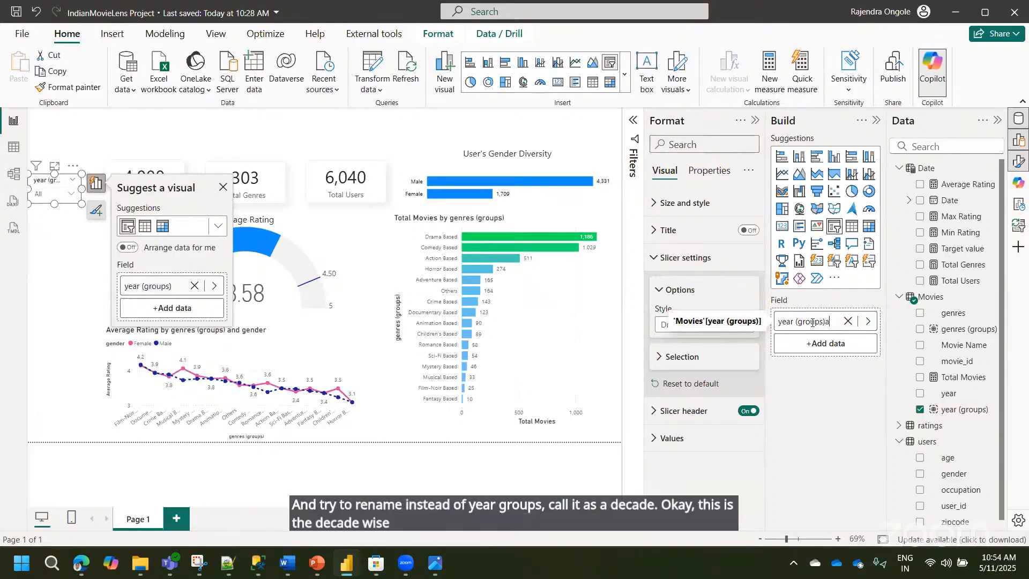
pyautogui.write('a')
pyautogui.hotkey('ctrl', 'a')
pyautogui.write('Deca')
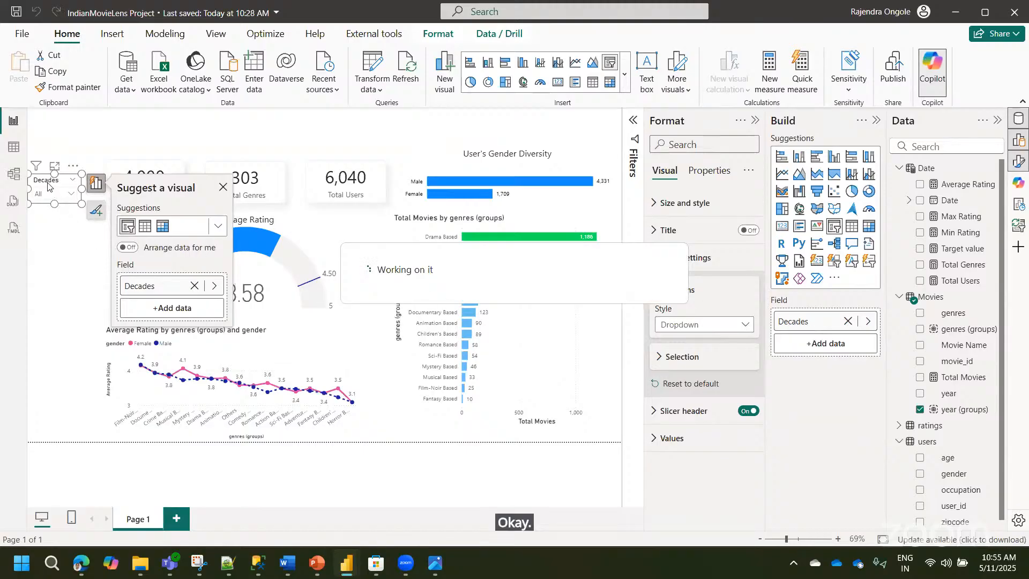
# - Add two copies of the Decades slicer, stacked below the original
pyautogui.hotkey('ctrl', 'c')
pyautogui.hotkey('ctrl', 'v')
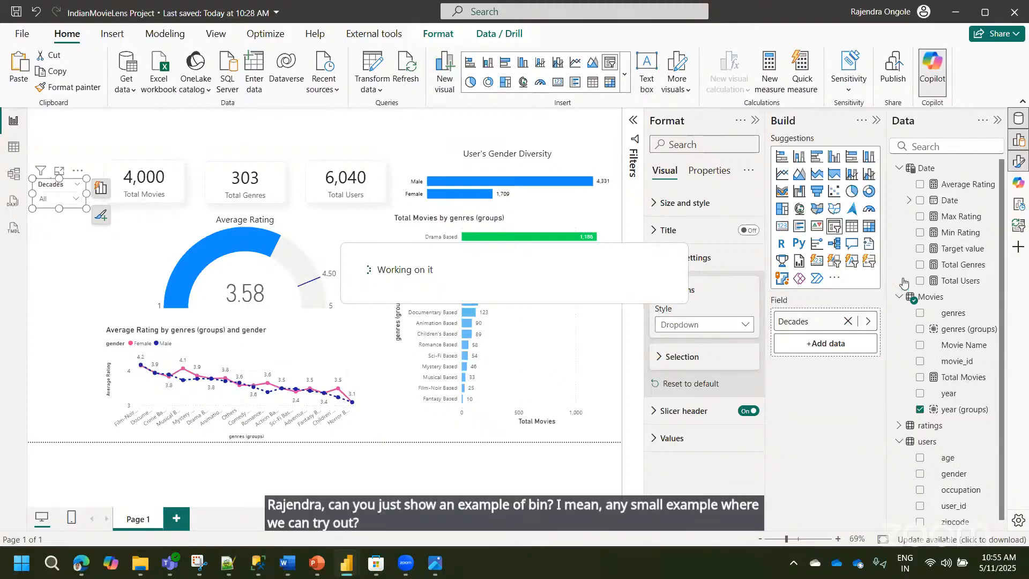
# - Create a bin group from the rating field of the ratings table with a bin size of 2
pyautogui.rightClick(952, 395)
pyautogui.click(762, 468)
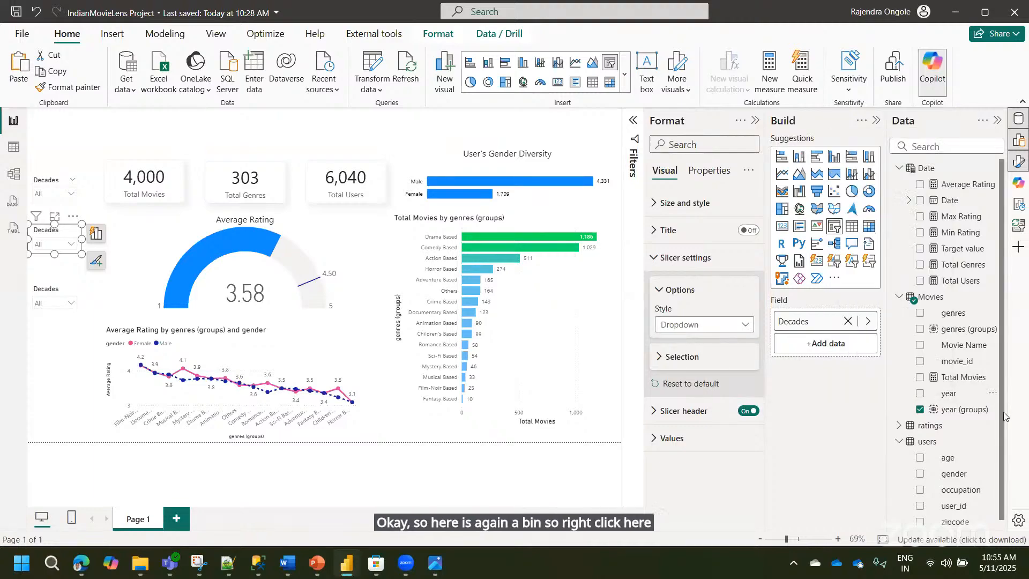
pyautogui.scroll(-1, 948, 464)
pyautogui.click(930, 420)
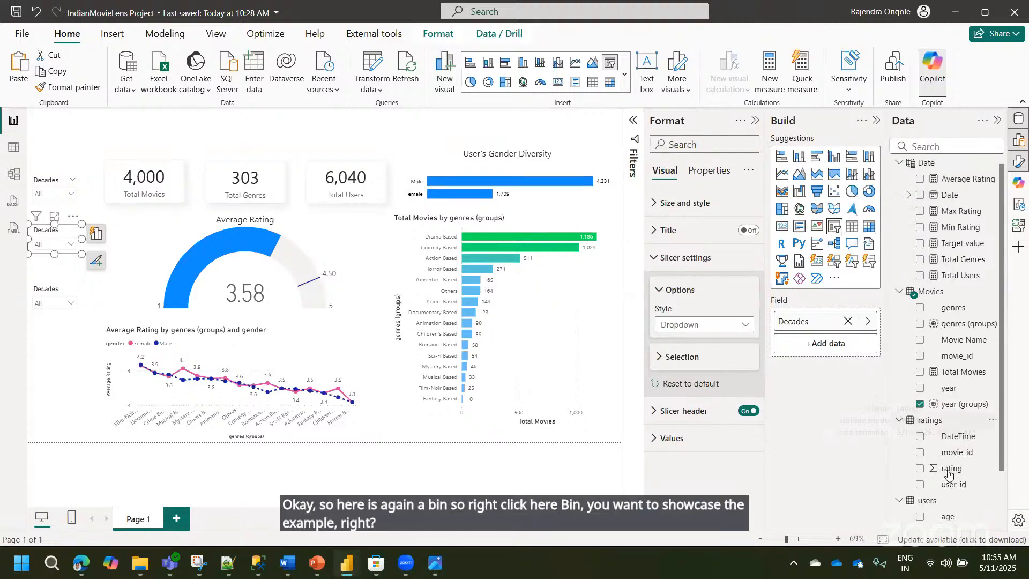
pyautogui.rightClick(948, 470)
pyautogui.click(869, 428)
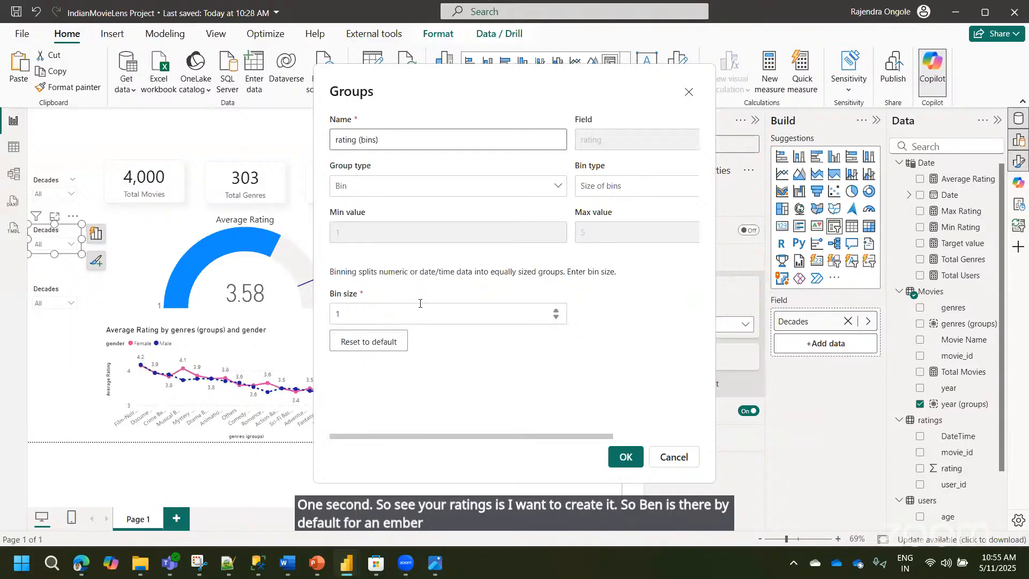
pyautogui.click(389, 310)
pyautogui.press('BackSpace')
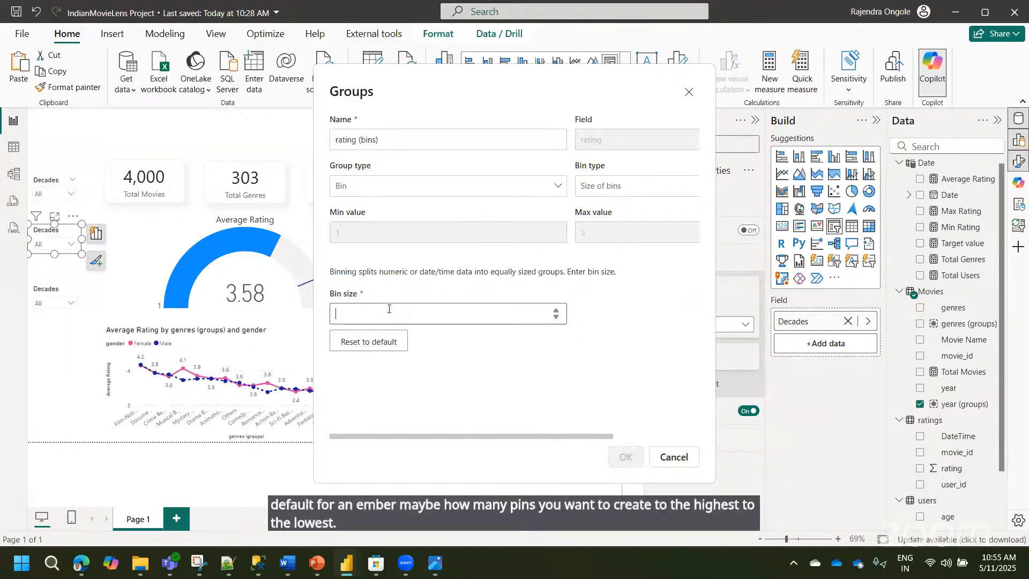
pyautogui.write('2')
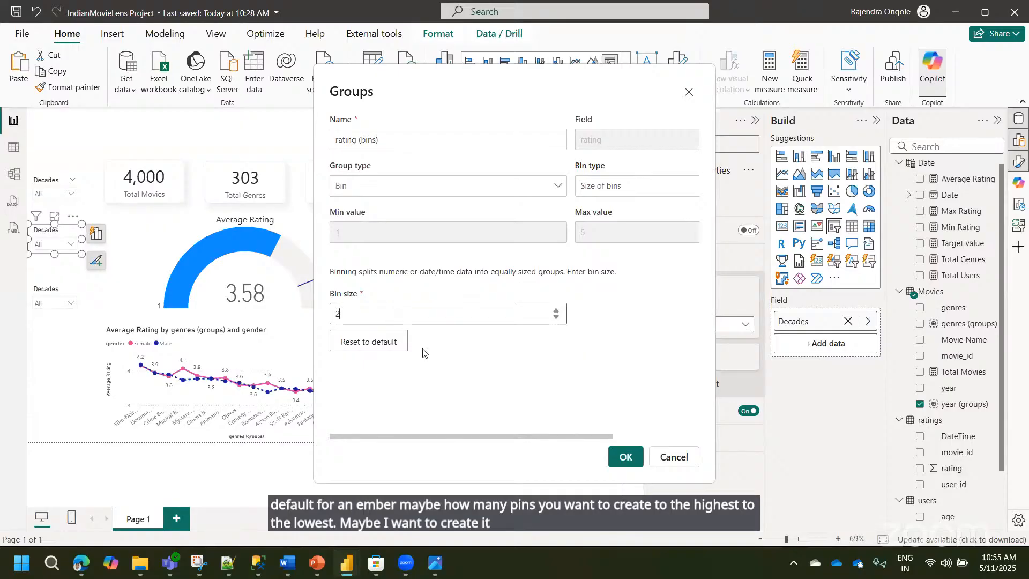
pyautogui.click(623, 458)
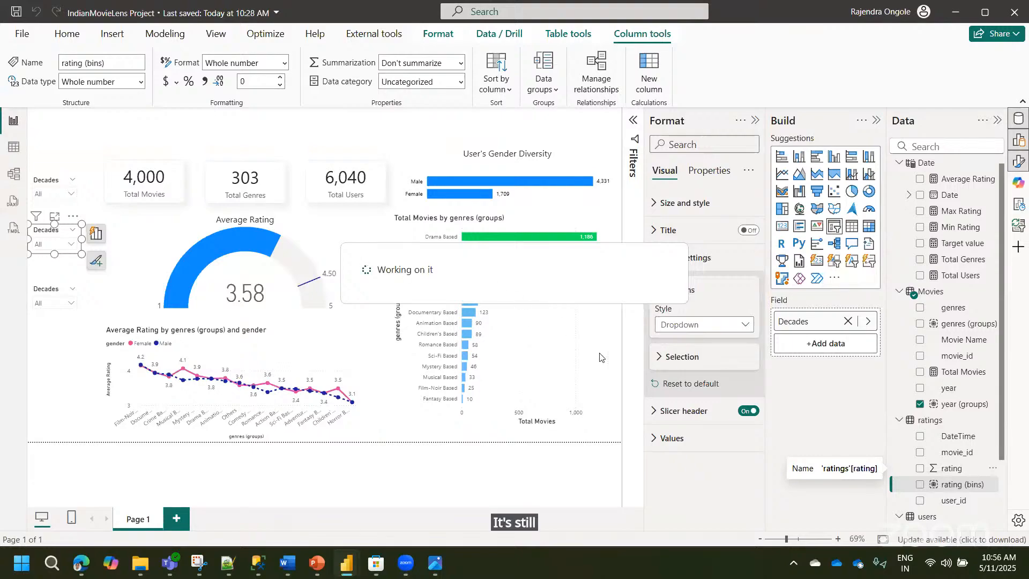
# - Try out rating (bins) in a temporary table above the cards by selecting its bins, and delete the table
pyautogui.moveTo(950, 487); pyautogui.dragTo(260, 131)
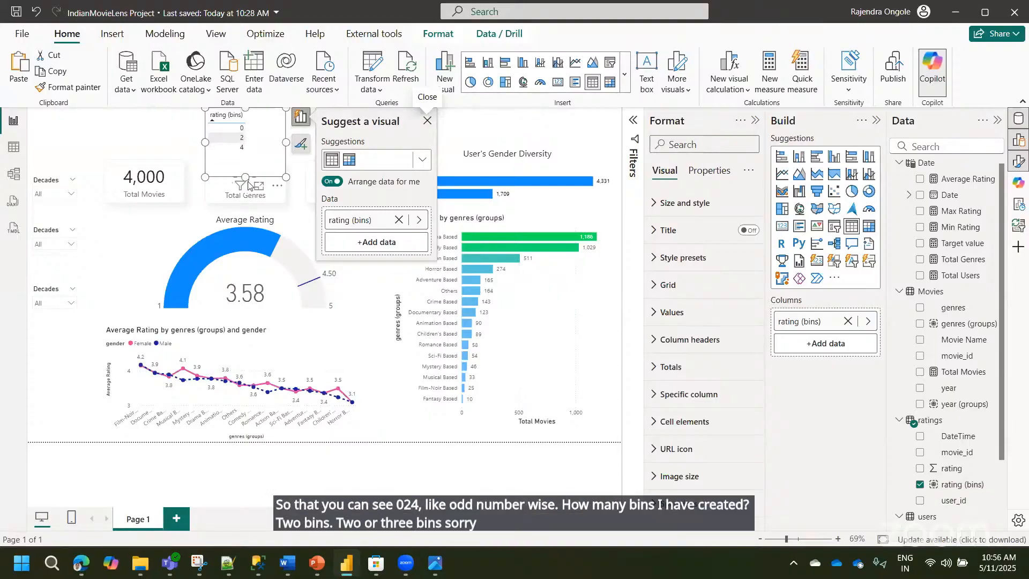
pyautogui.click(243, 145)
pyautogui.click(242, 137)
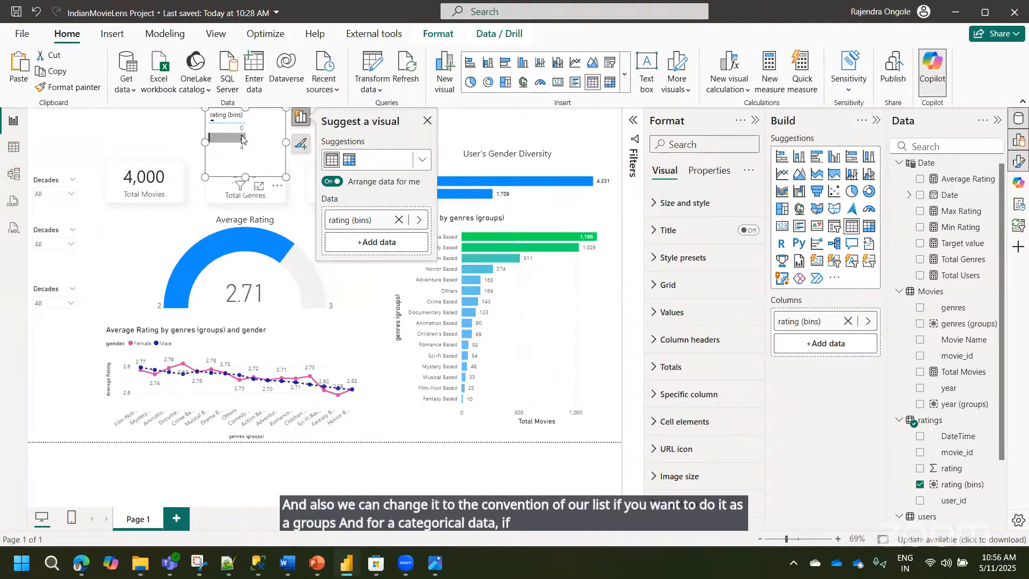
pyautogui.click(270, 139)
pyautogui.press('Delete')
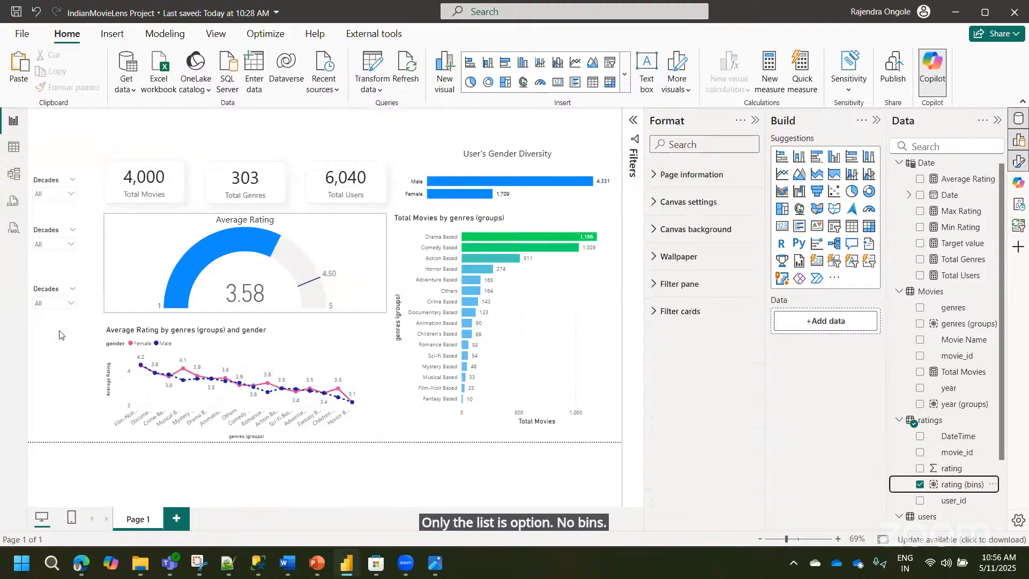
# - Replace the Decades field in the middle slicer with gender from the users table
pyautogui.click(52, 236)
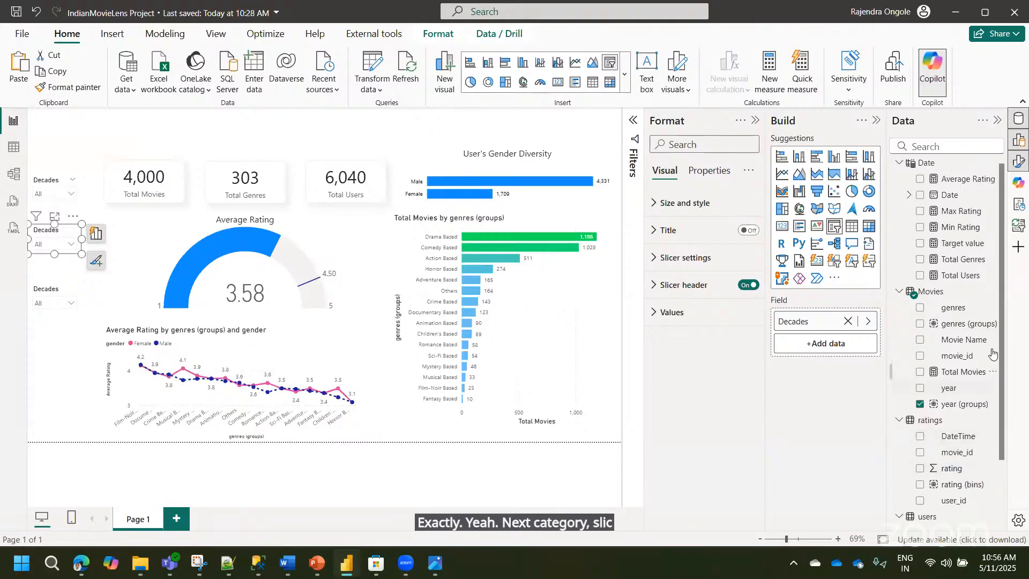
pyautogui.scroll(-3, 1000, 428)
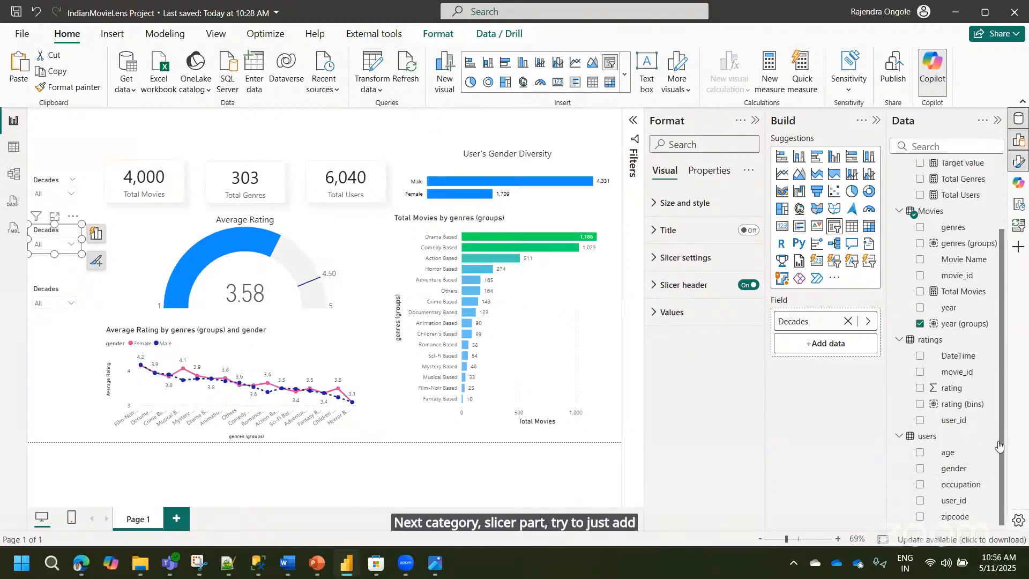
pyautogui.moveTo(954, 468); pyautogui.dragTo(834, 340)
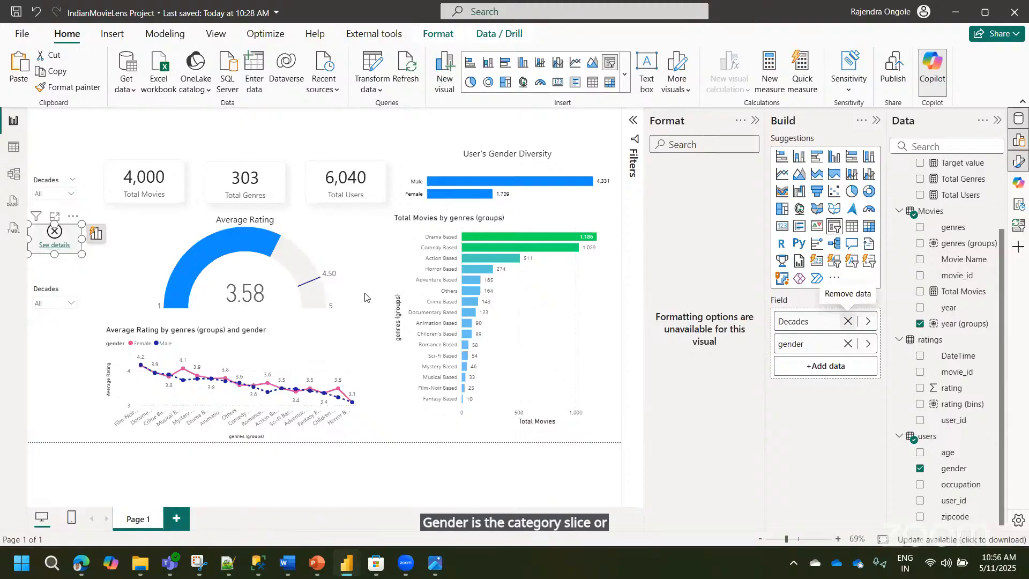
pyautogui.click(847, 321)
# - Test the gender slicer by filtering the report to Male and to Female, clearing each selection
pyautogui.click(47, 270)
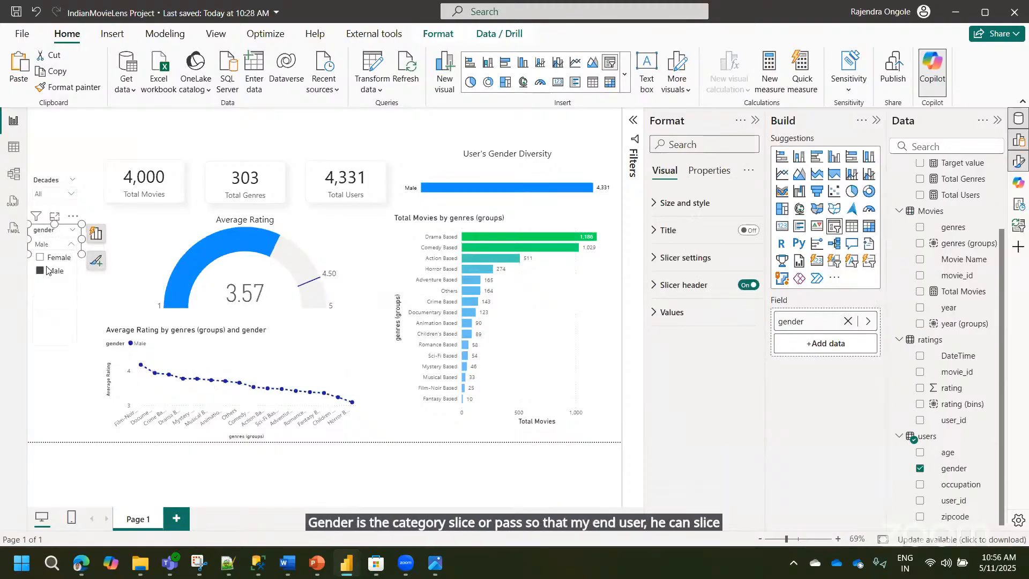
pyautogui.click(48, 270)
pyautogui.click(49, 258)
pyautogui.click(49, 259)
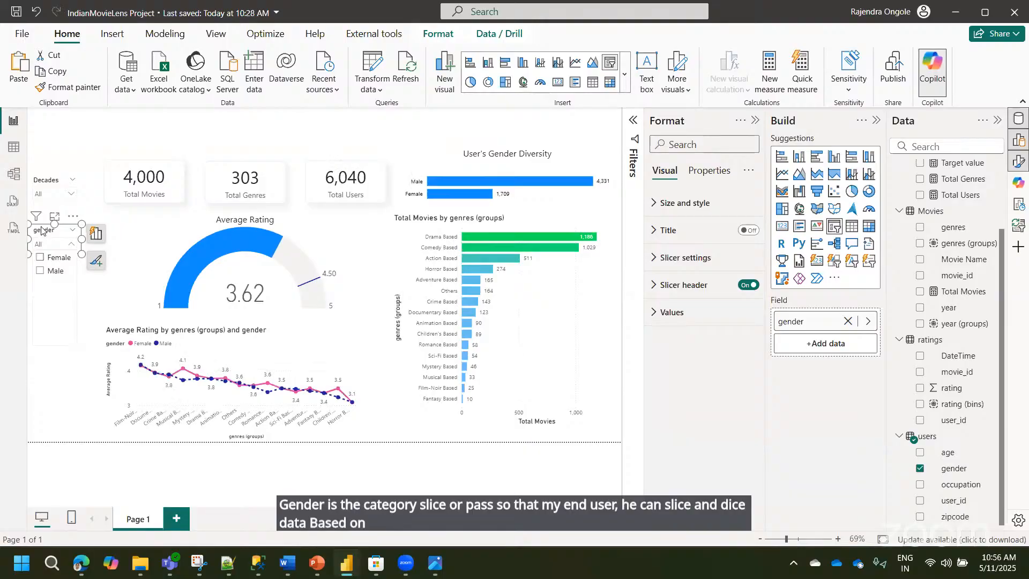
pyautogui.click(72, 245)
# - Replace the Decades field in the lowest slicer with occupation from the users table and return to the report canvas
pyautogui.click(54, 297)
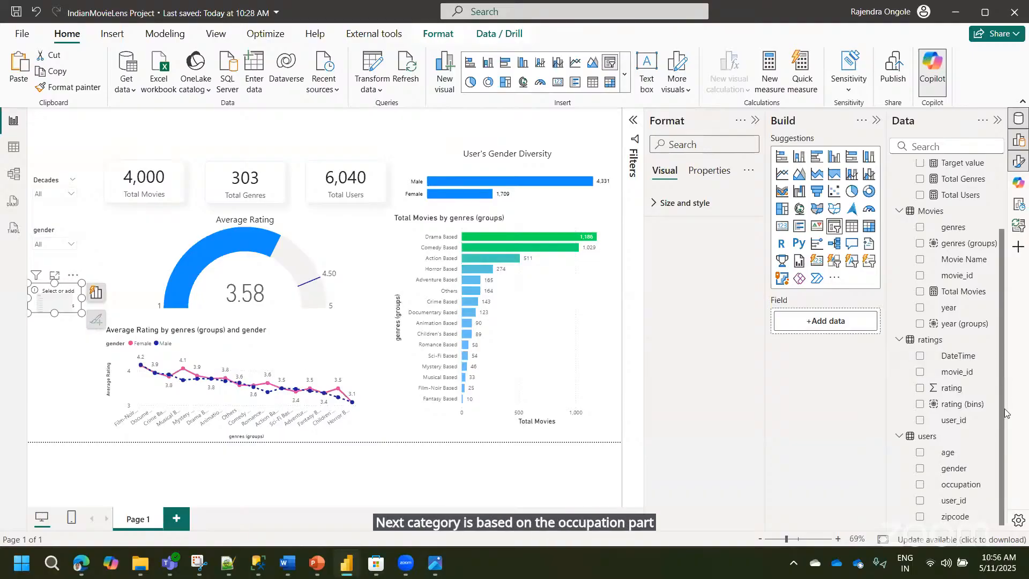
pyautogui.moveTo(961, 484); pyautogui.dragTo(814, 328)
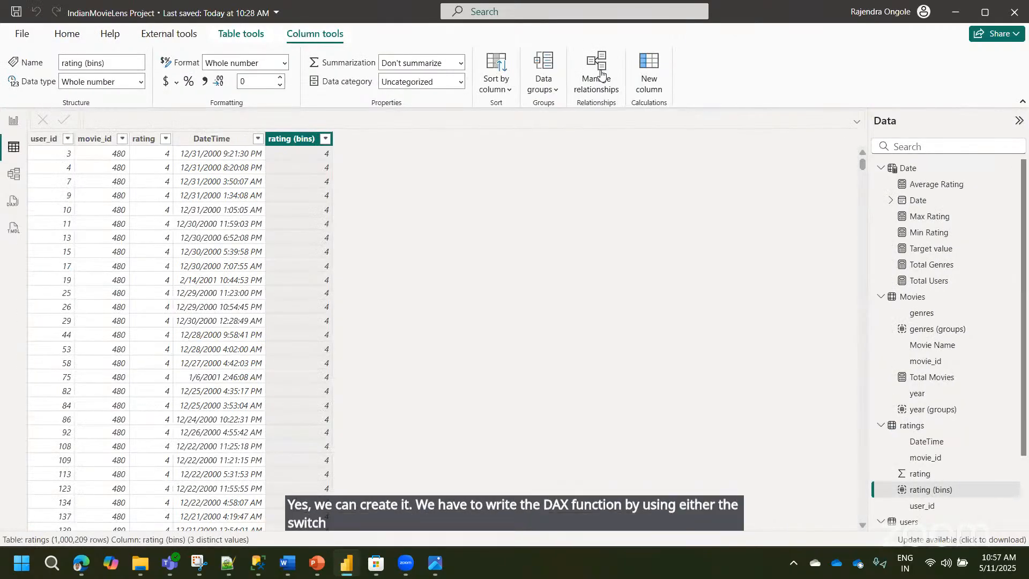
pyautogui.click(5, 128)
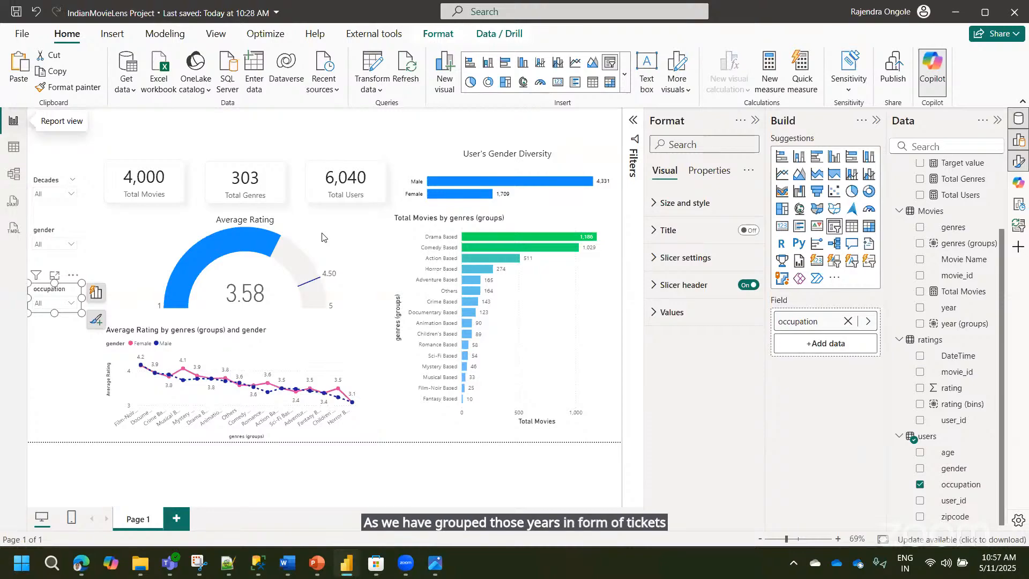
pyautogui.click(70, 359)
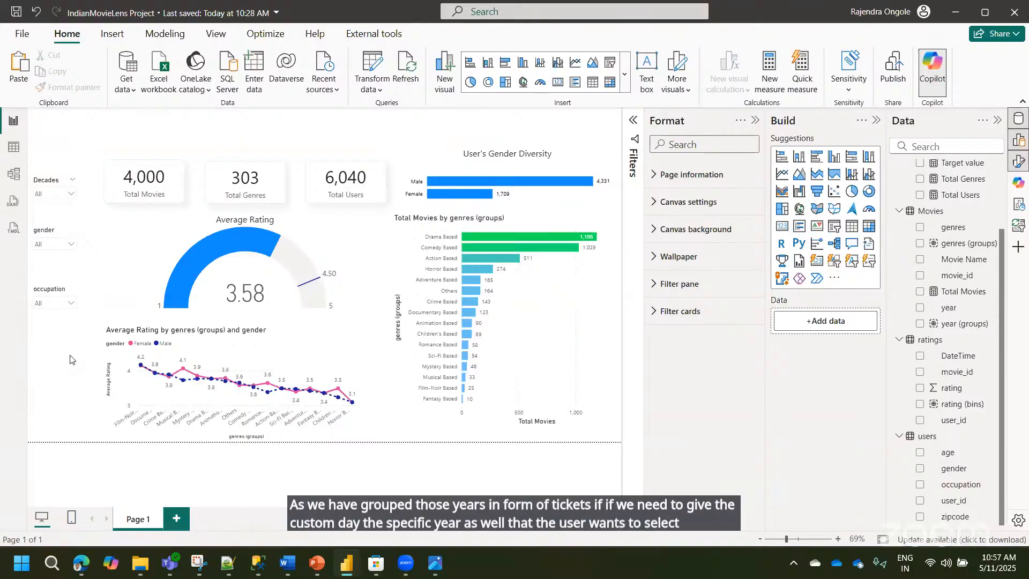
# - Review the choices offered by the Decades slicer, and select the Decades and gender slicers in turn
pyautogui.click(54, 194)
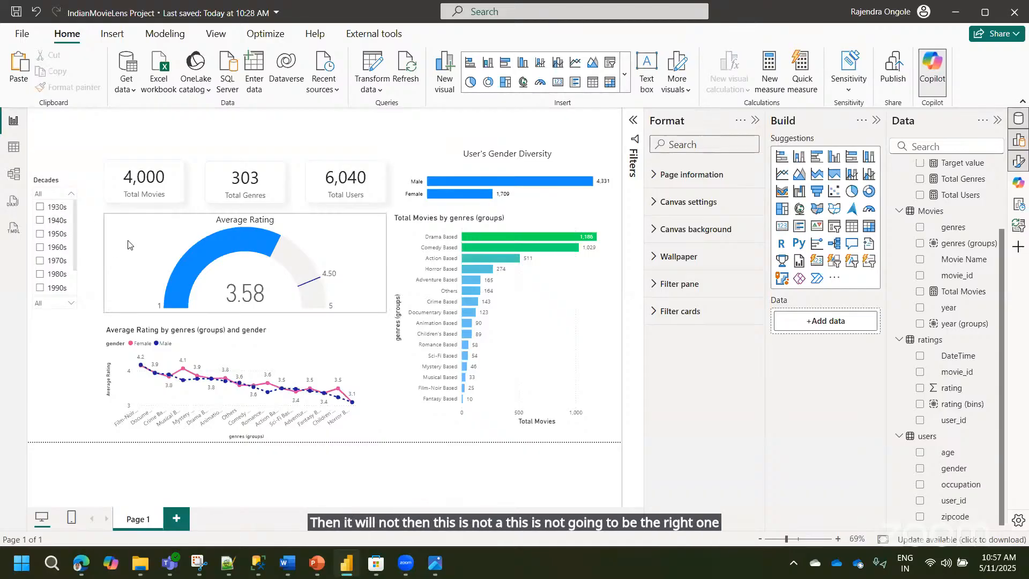
pyautogui.click(156, 236)
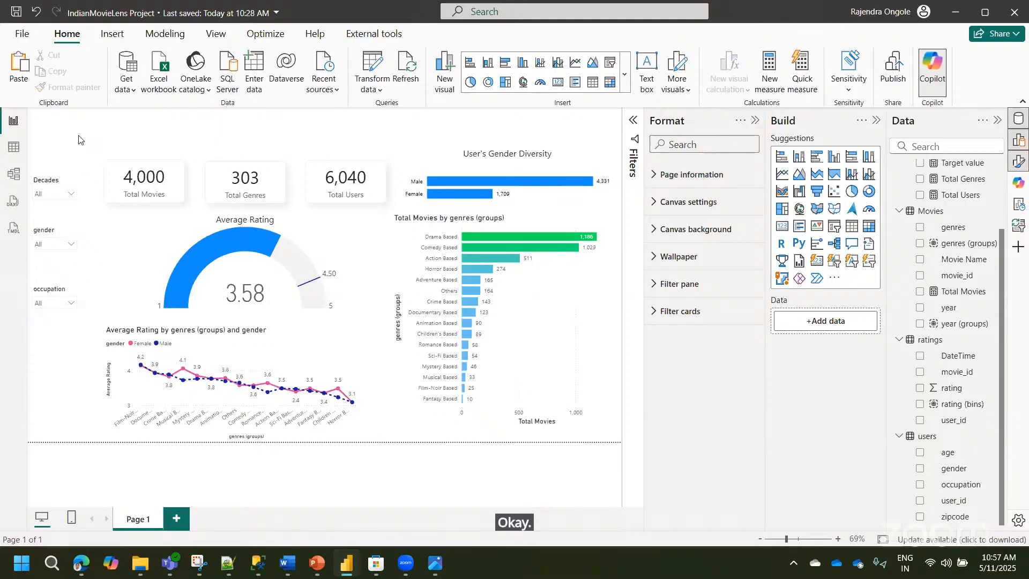
pyautogui.click(51, 183)
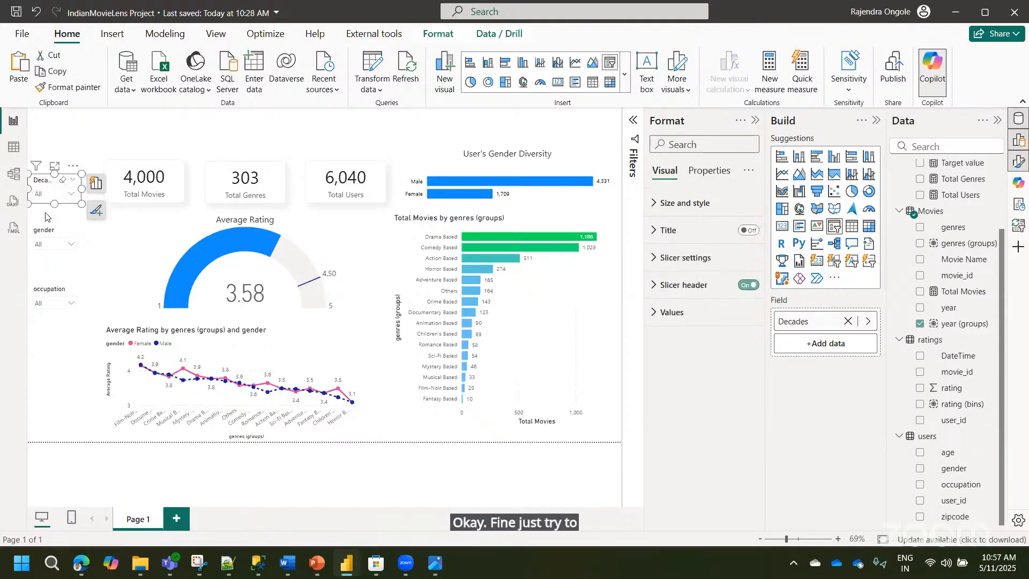
pyautogui.click(46, 239)
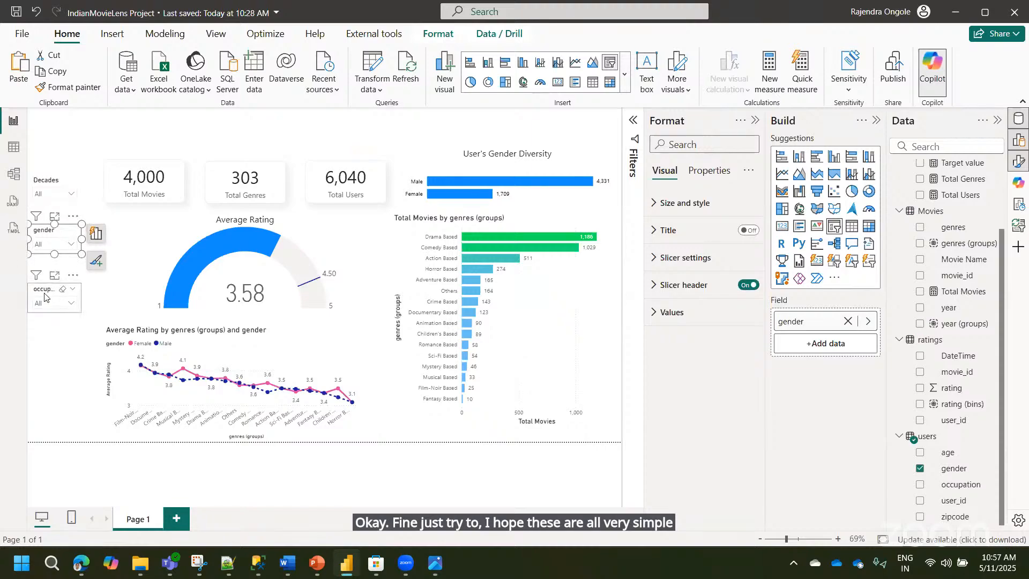
pyautogui.click(48, 290)
pyautogui.click(46, 240)
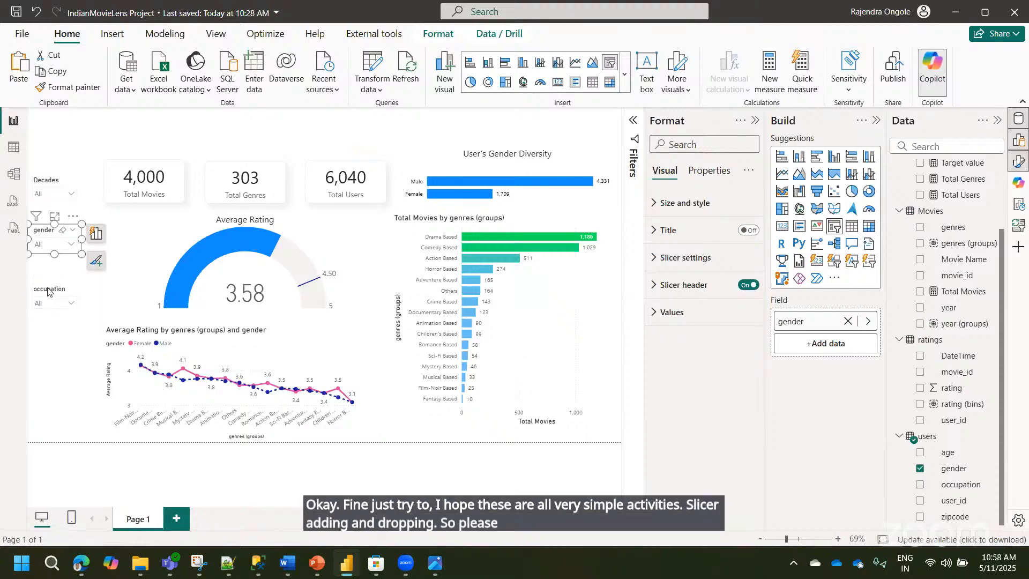
pyautogui.click(48, 298)
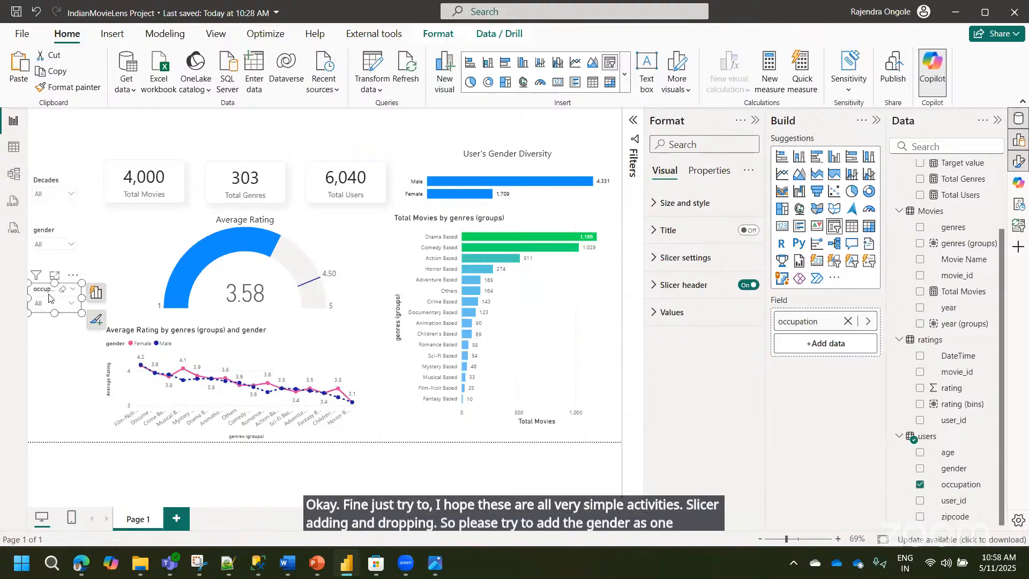
pyautogui.click(49, 185)
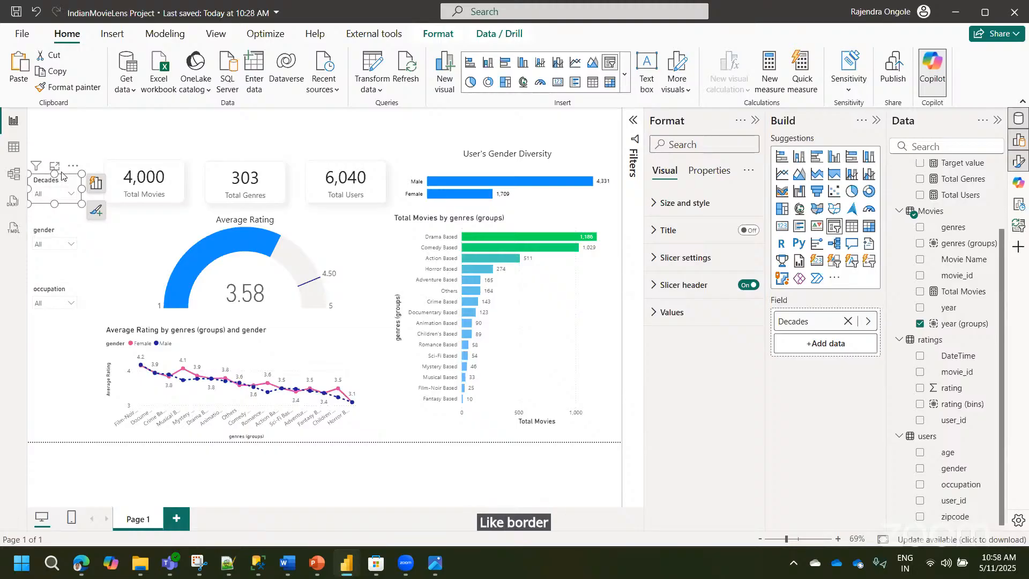
pyautogui.click(162, 140)
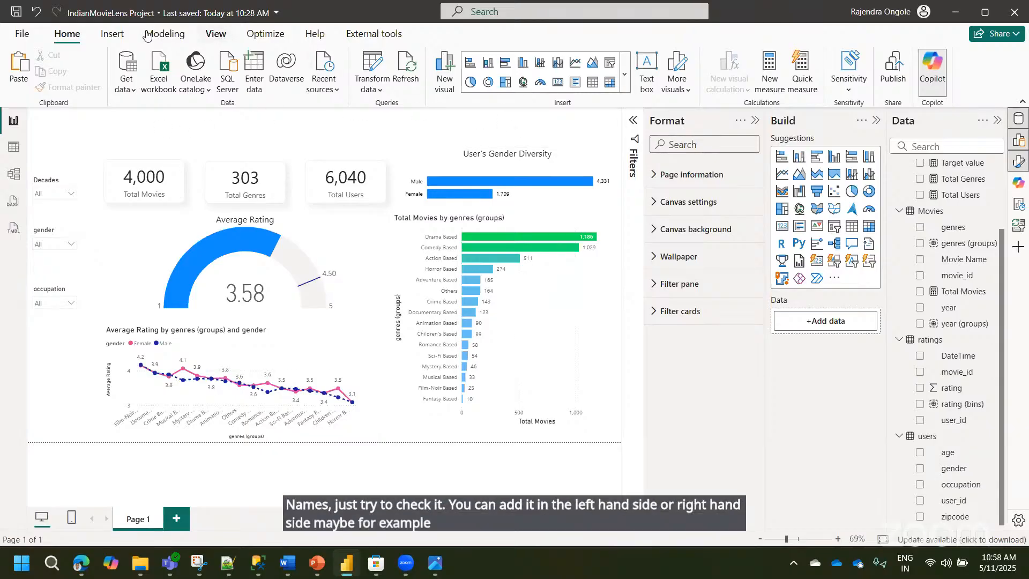
# - Insert the Indian Movie Lens picture, shrink it and place it in the page corner above the Decades slicer
pyautogui.click(110, 35)
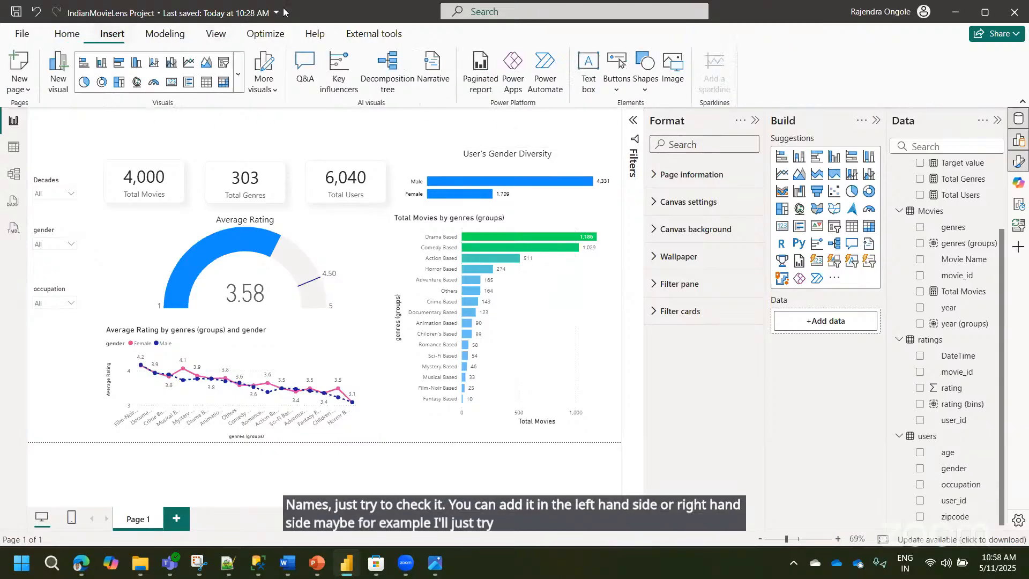
pyautogui.click(673, 79)
pyautogui.click(220, 126)
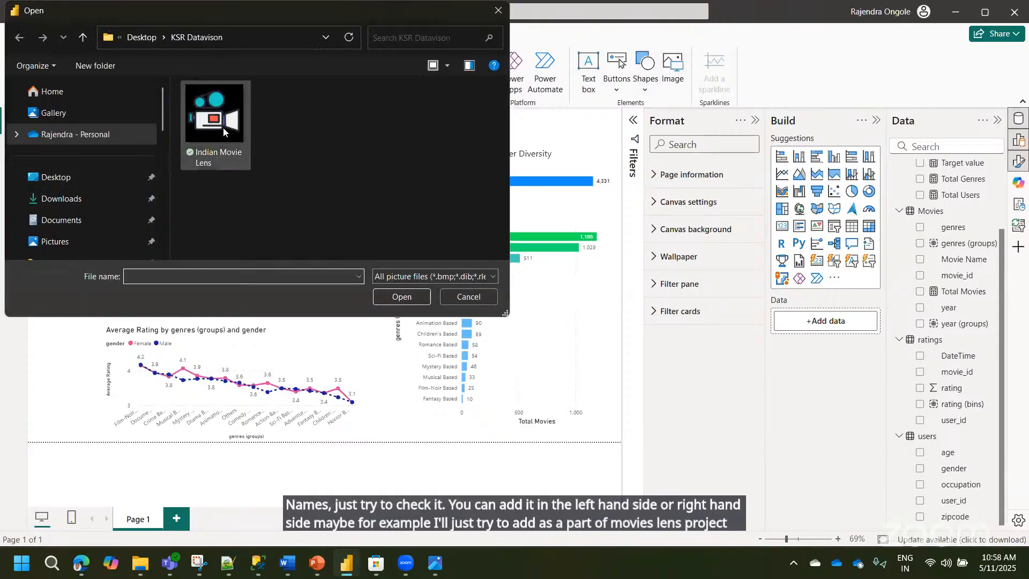
pyautogui.click(401, 296)
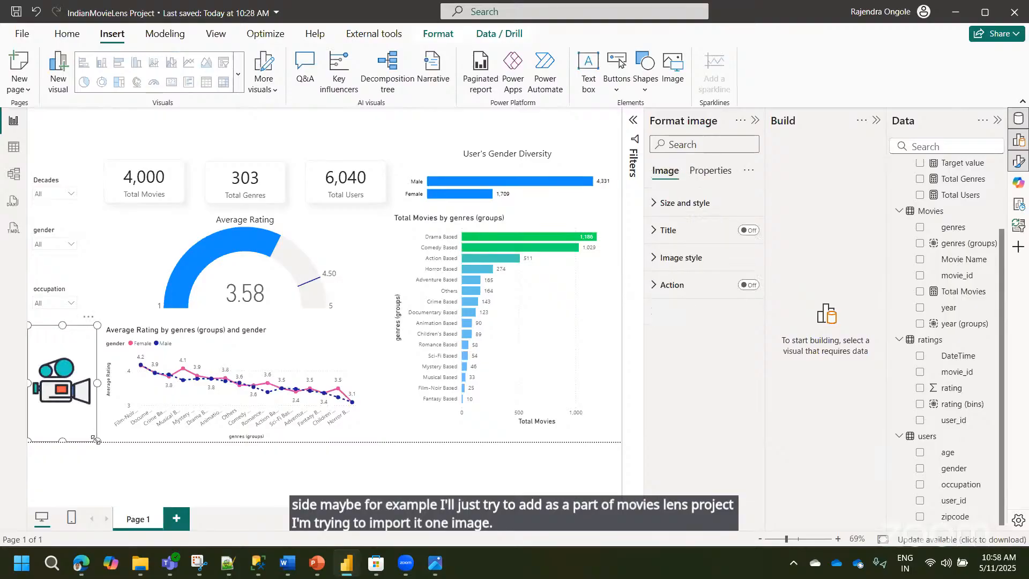
pyautogui.moveTo(95, 440); pyautogui.dragTo(94, 381)
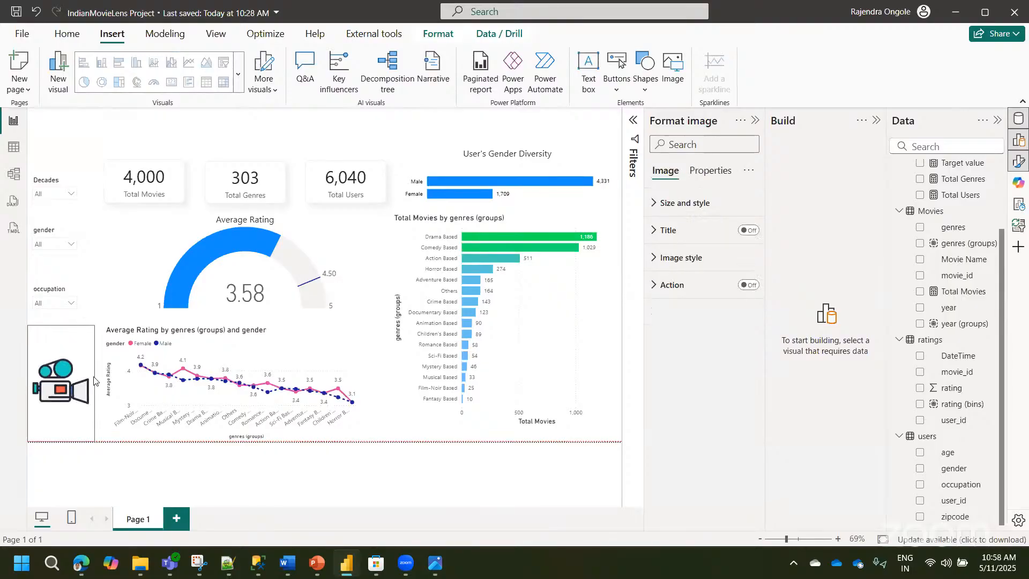
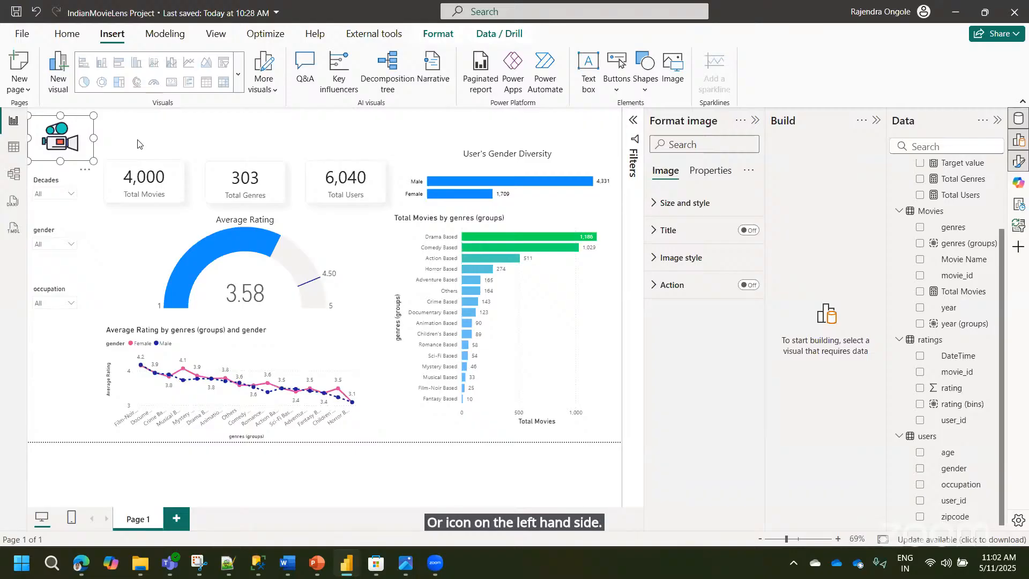
pyautogui.moveTo(75, 142); pyautogui.dragTo(76, 144)
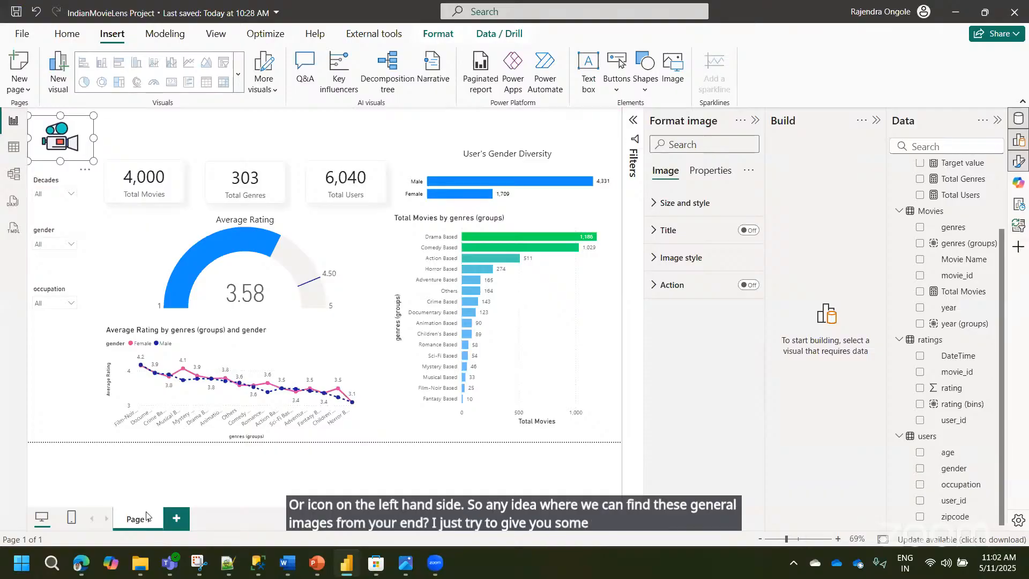
# - Switch to the browser, search the web for flaticon in a new tab and open the Flaticon website
pyautogui.click(89, 566)
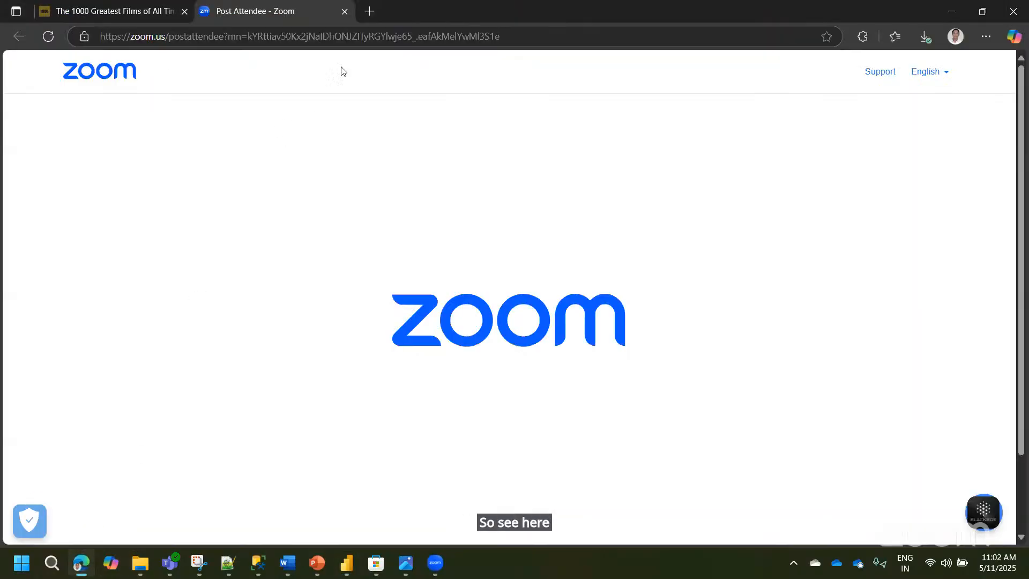
pyautogui.click(373, 18)
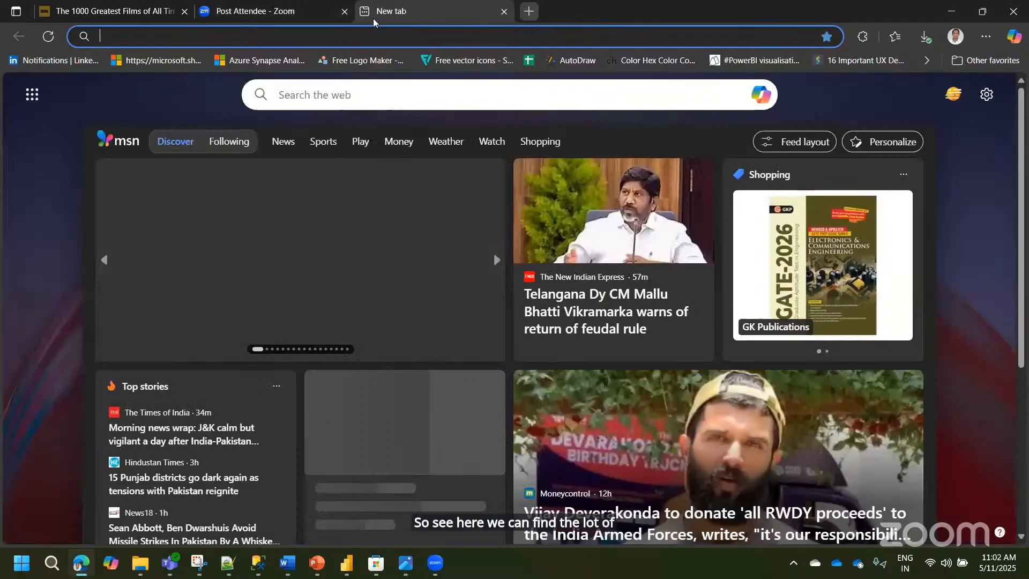
pyautogui.write('flaticon')
pyautogui.press('Return')
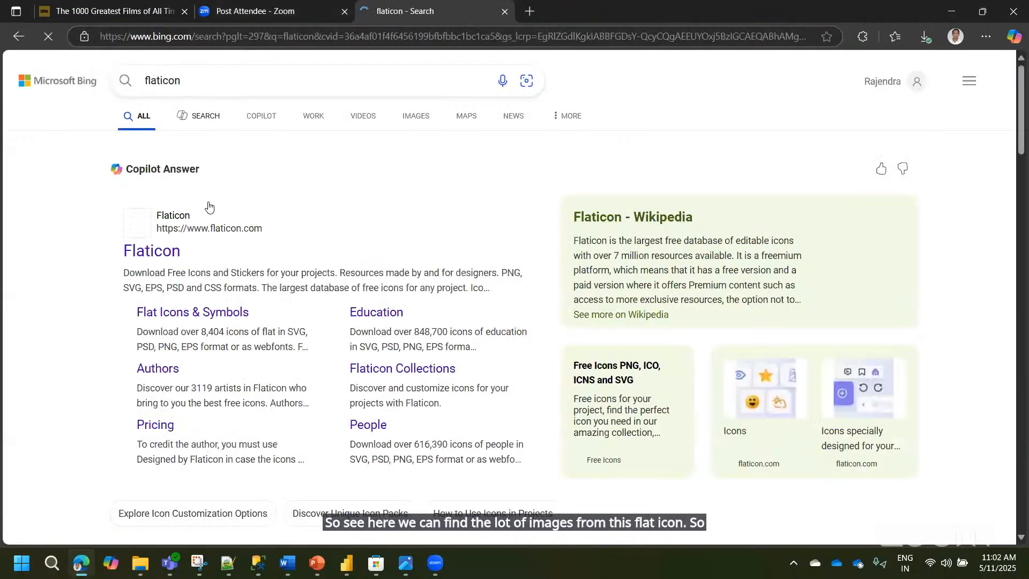
pyautogui.click(168, 258)
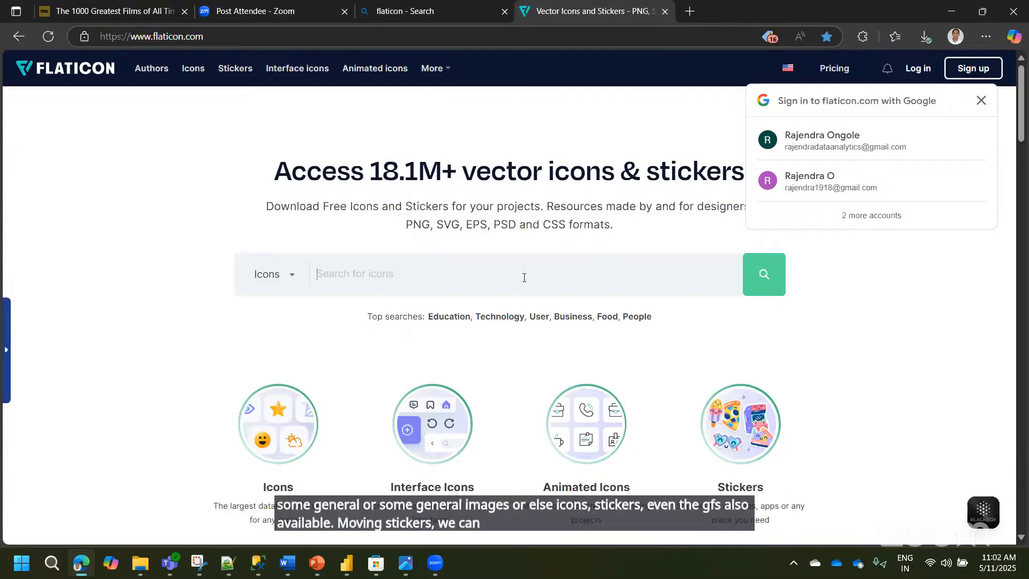
# - Select the Flaticon web address for sharing and close the Zoom and flaticon search tabs
pyautogui.click(352, 36)
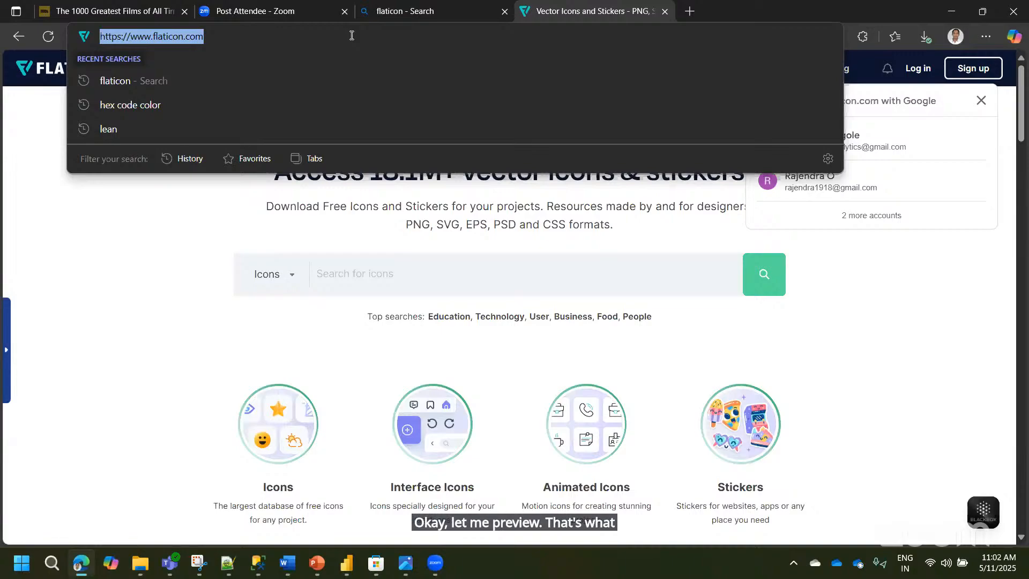
pyautogui.hotkey('alt', 'Tab')
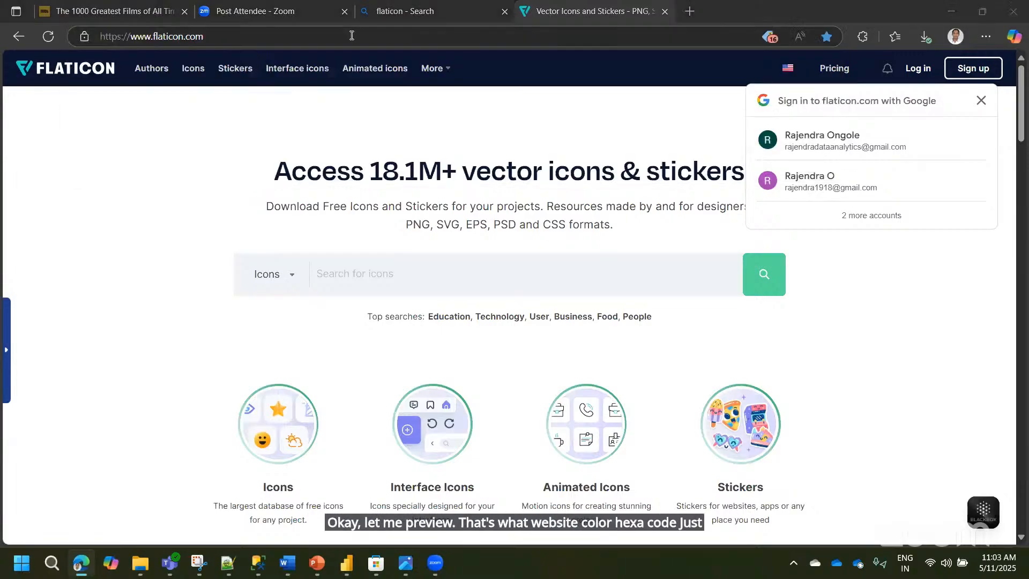
pyautogui.hotkey('alt', 'Tab')
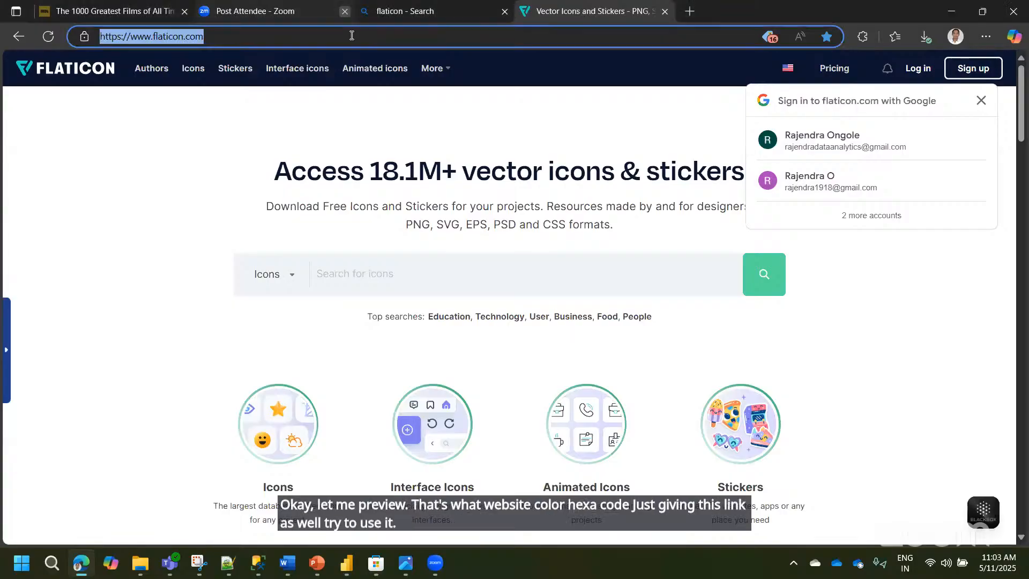
pyautogui.click(344, 11)
pyautogui.click(345, 11)
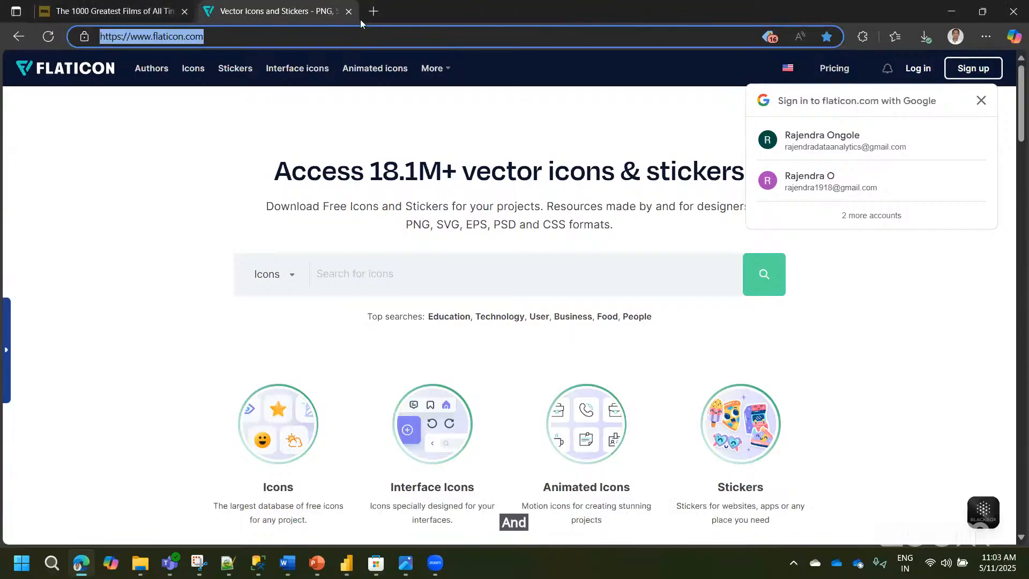
# - Open the AutoDraw website in a new tab and start a drawing
pyautogui.click(361, 19)
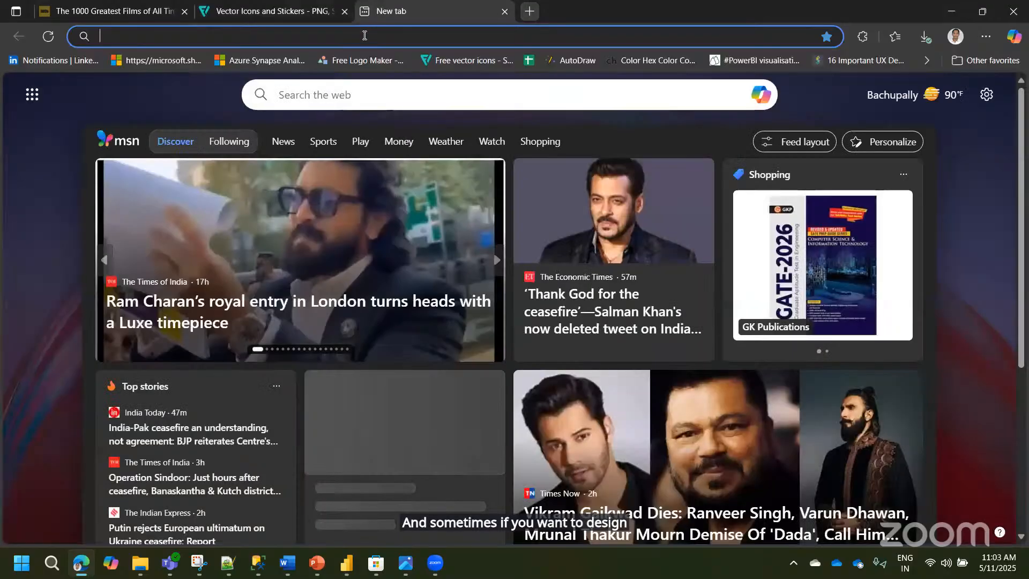
pyautogui.click(364, 35)
pyautogui.write('auto')
pyautogui.press('Return')
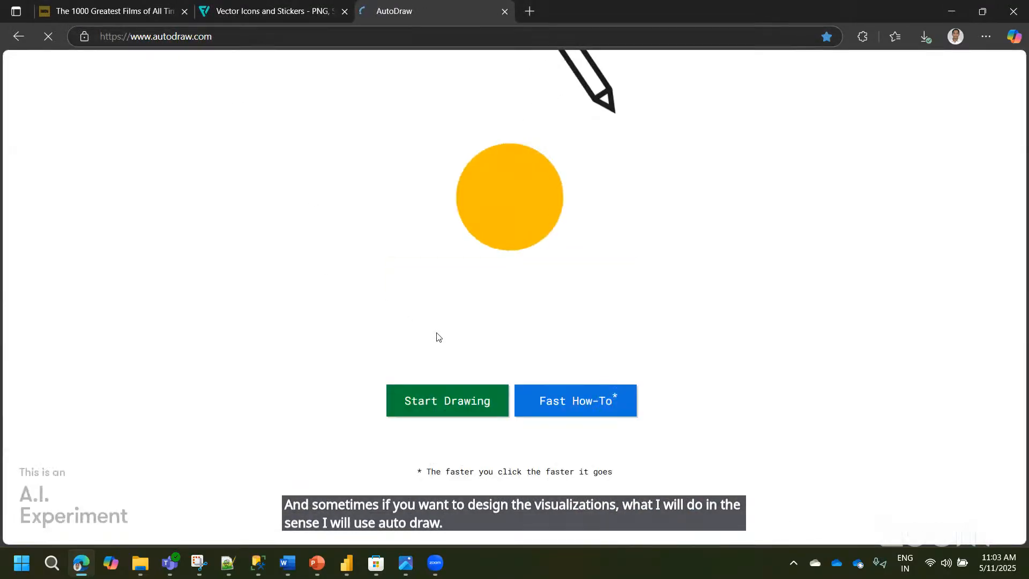
pyautogui.click(463, 403)
# - Sketch a simple house freehand, replace it with the first suggested house drawing, and check the options for saving the image
pyautogui.moveTo(379, 247); pyautogui.dragTo(401, 357)
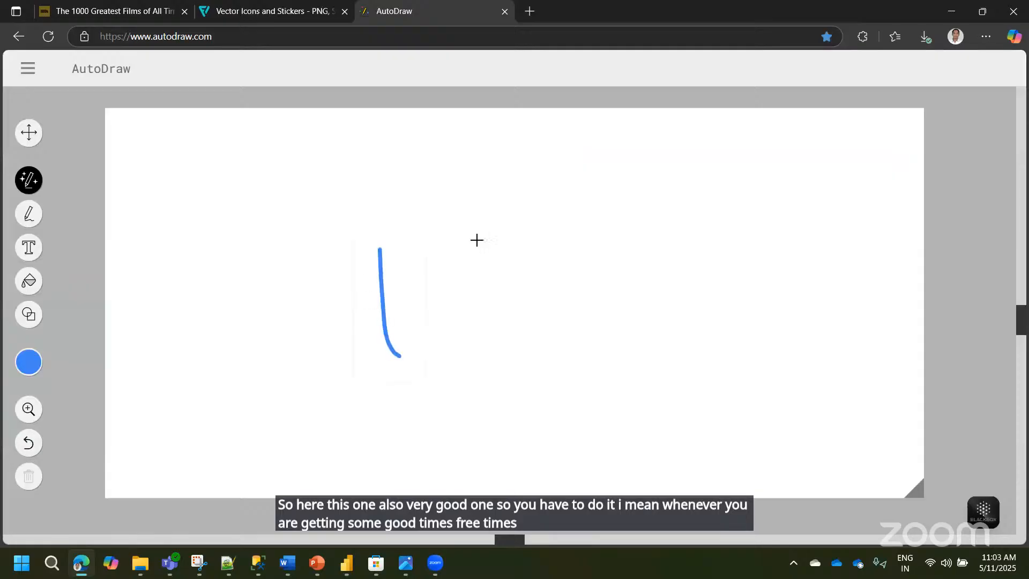
pyautogui.moveTo(480, 237); pyautogui.dragTo(481, 246)
pyautogui.moveTo(486, 289); pyautogui.dragTo(509, 358)
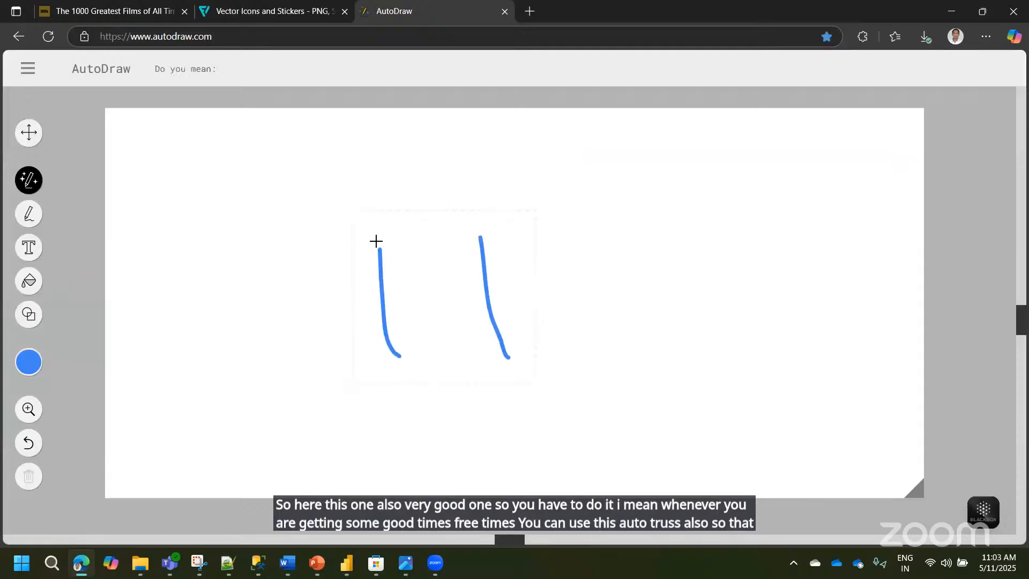
pyautogui.moveTo(340, 303); pyautogui.dragTo(498, 287)
pyautogui.moveTo(379, 367); pyautogui.dragTo(504, 354)
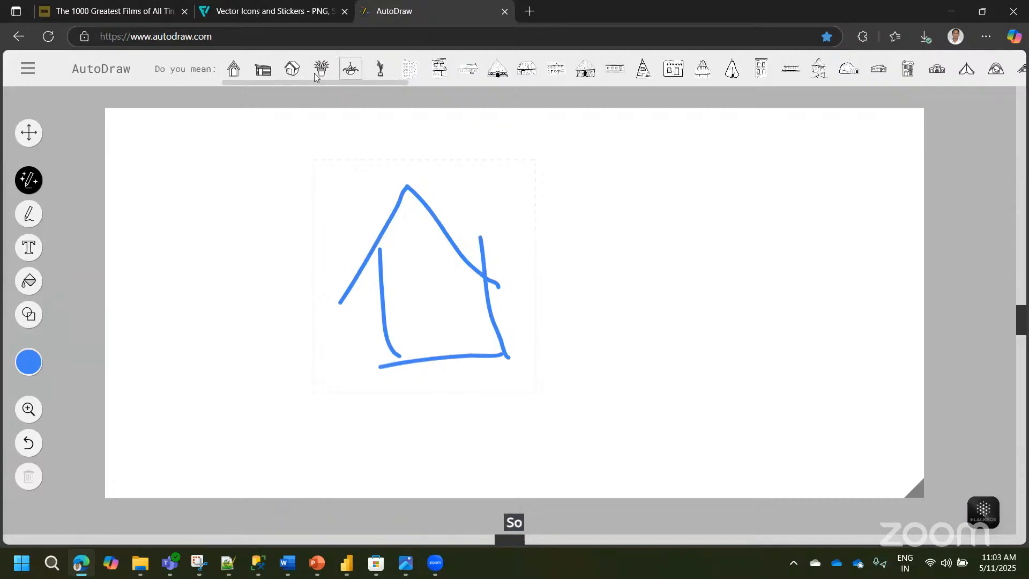
pyautogui.click(234, 68)
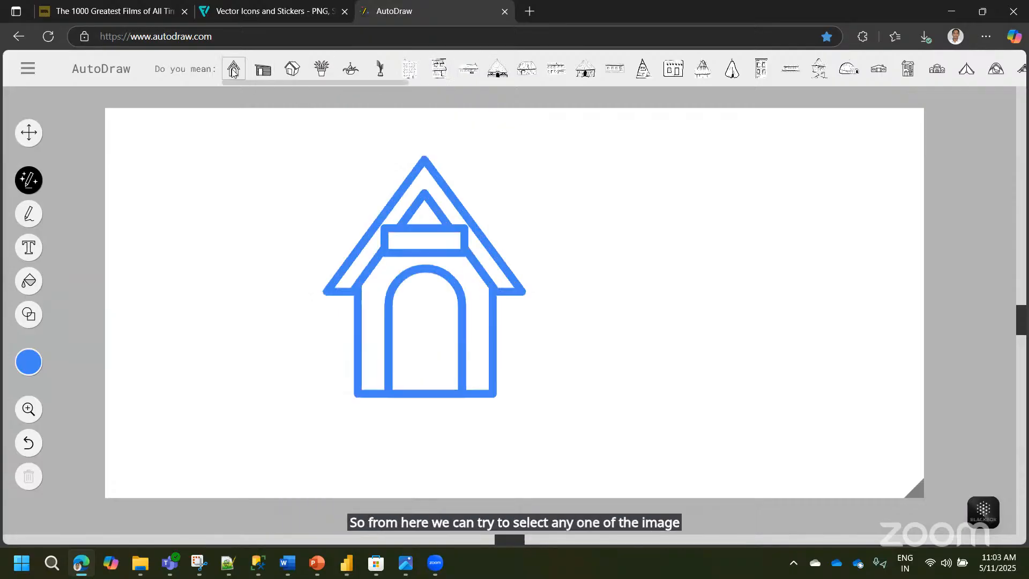
pyautogui.rightClick(457, 278)
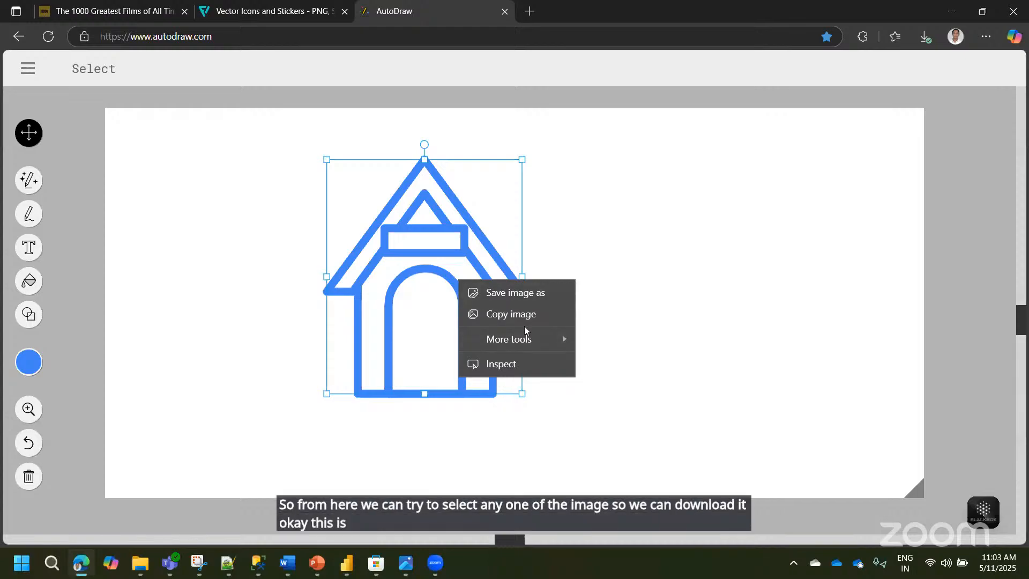
pyautogui.click(653, 279)
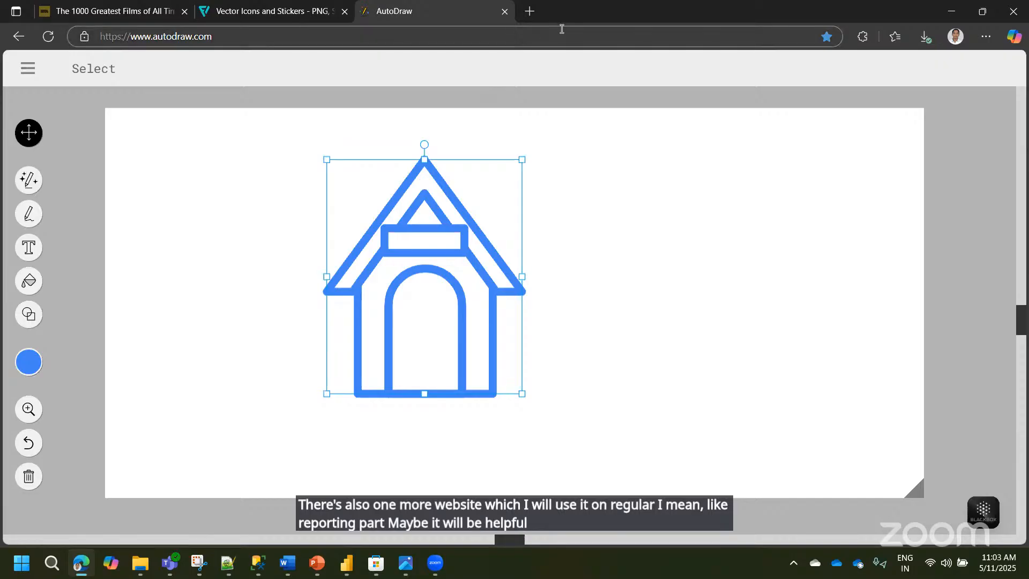
# - Switch back to the Power BI report, deselect the logo image and return to the main report commands
pyautogui.click(347, 563)
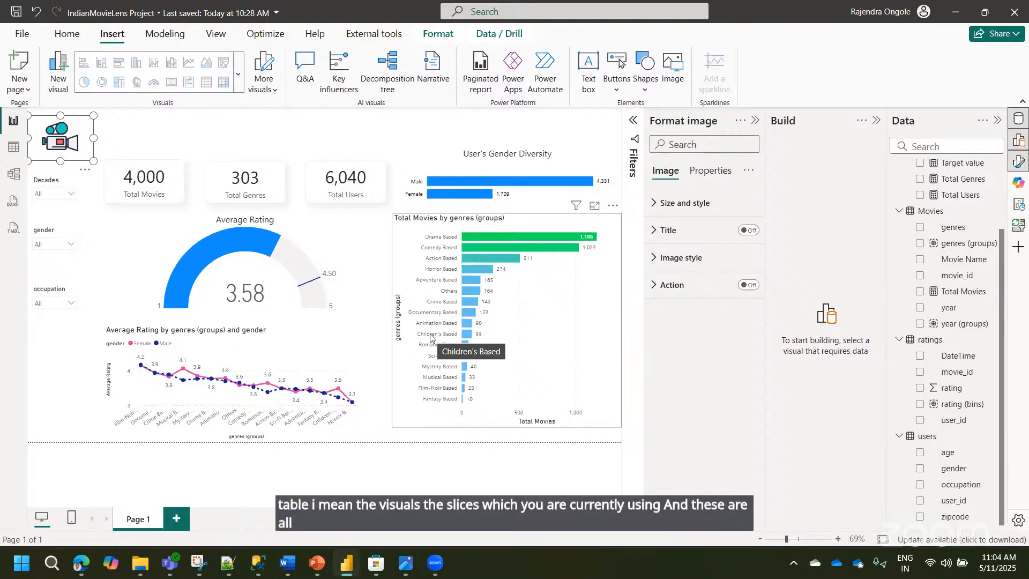
pyautogui.click(174, 134)
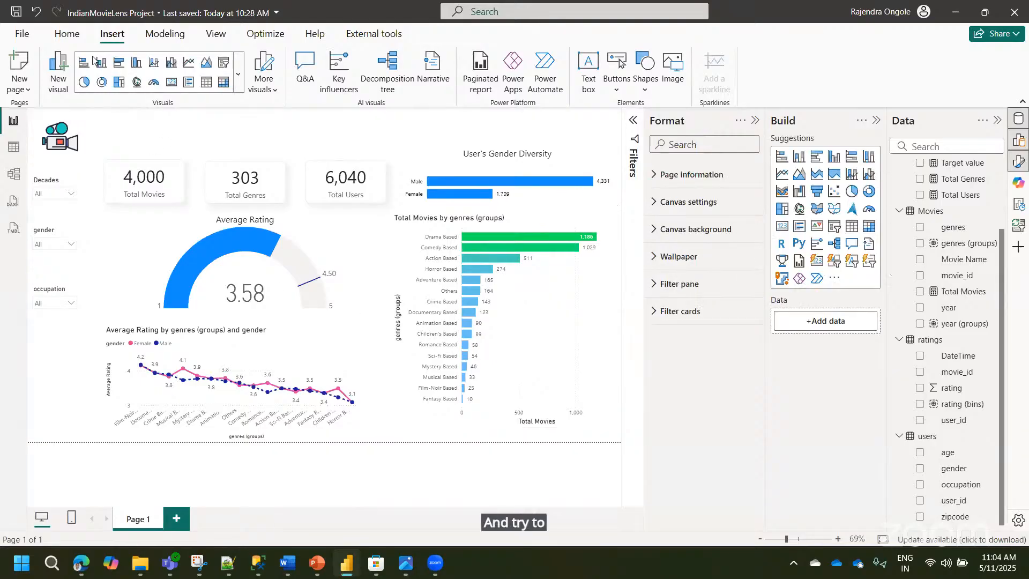
pyautogui.click(69, 35)
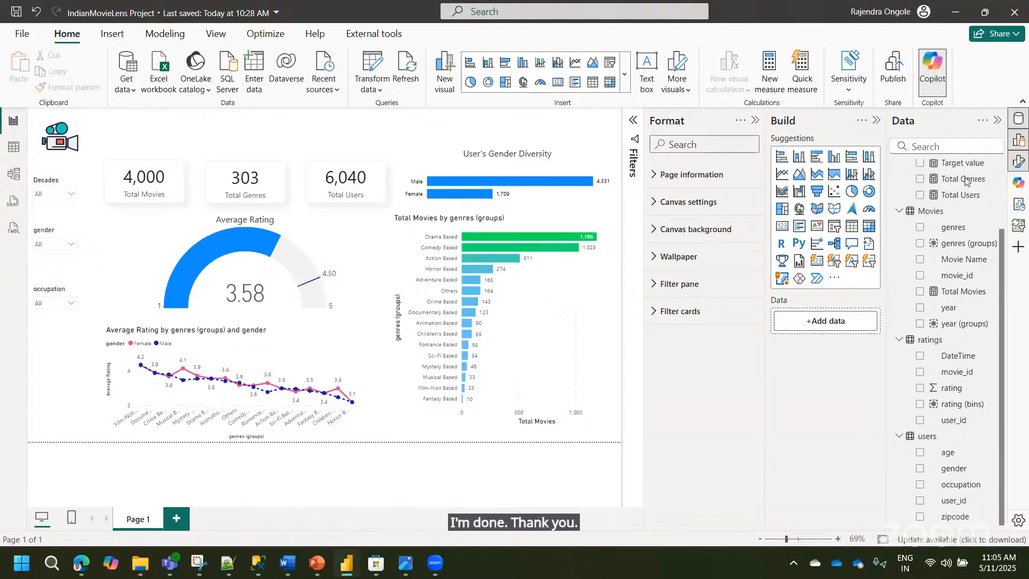
# - Look at the workshop presentation in PowerPoint, and return to the Flaticon page in the browser
pyautogui.click(317, 561)
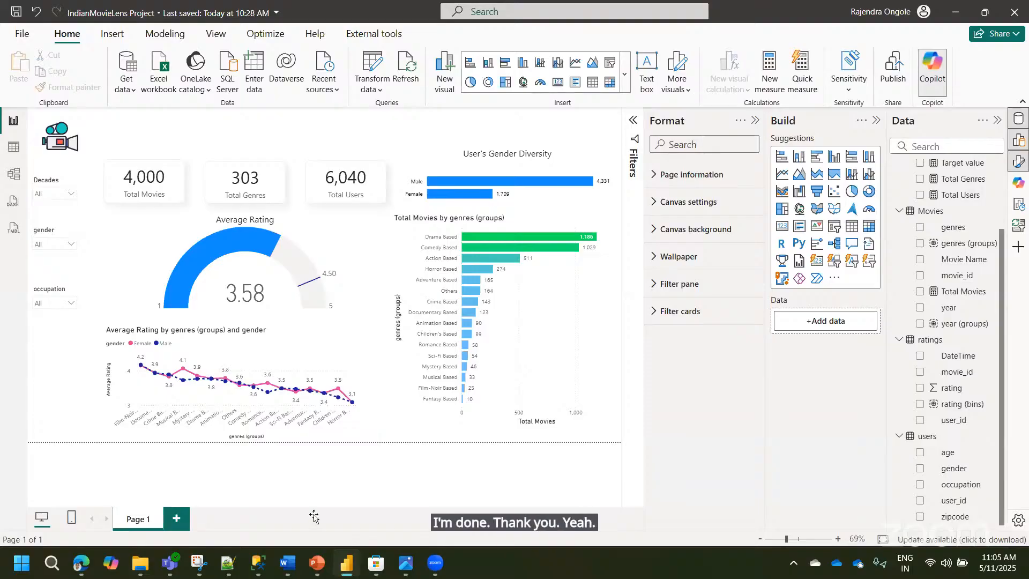
pyautogui.click(102, 531)
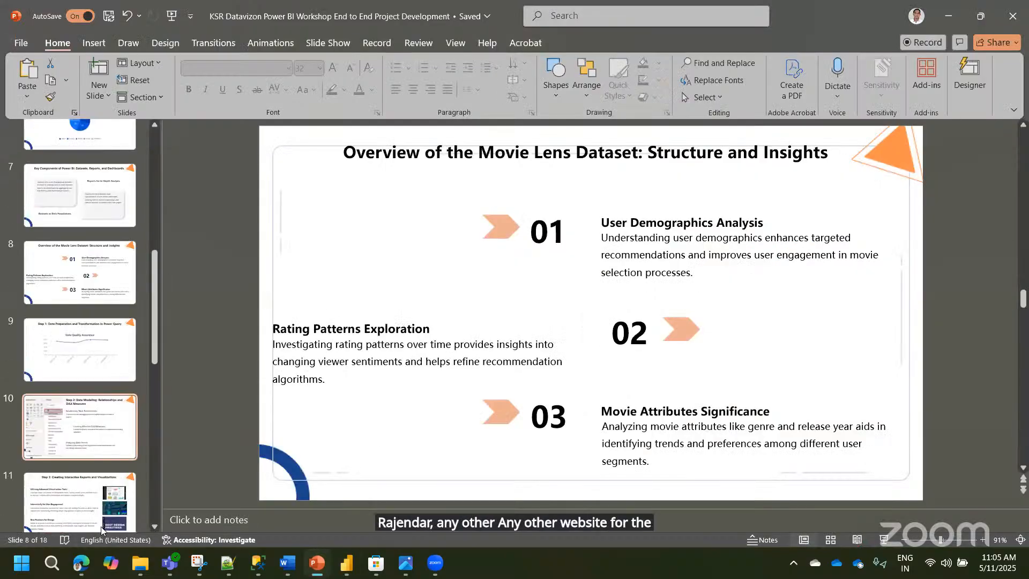
pyautogui.click(84, 568)
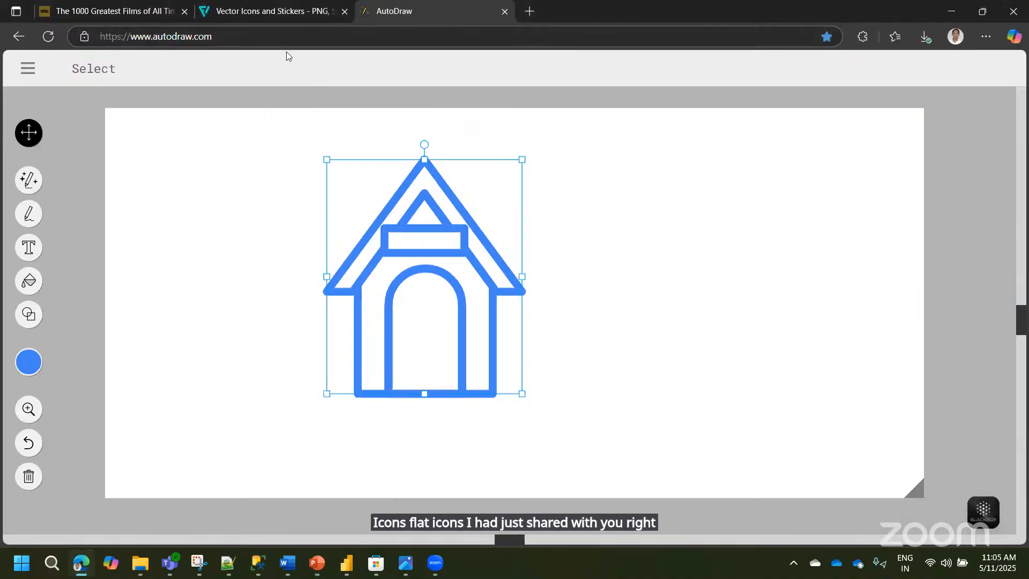
pyautogui.click(256, 10)
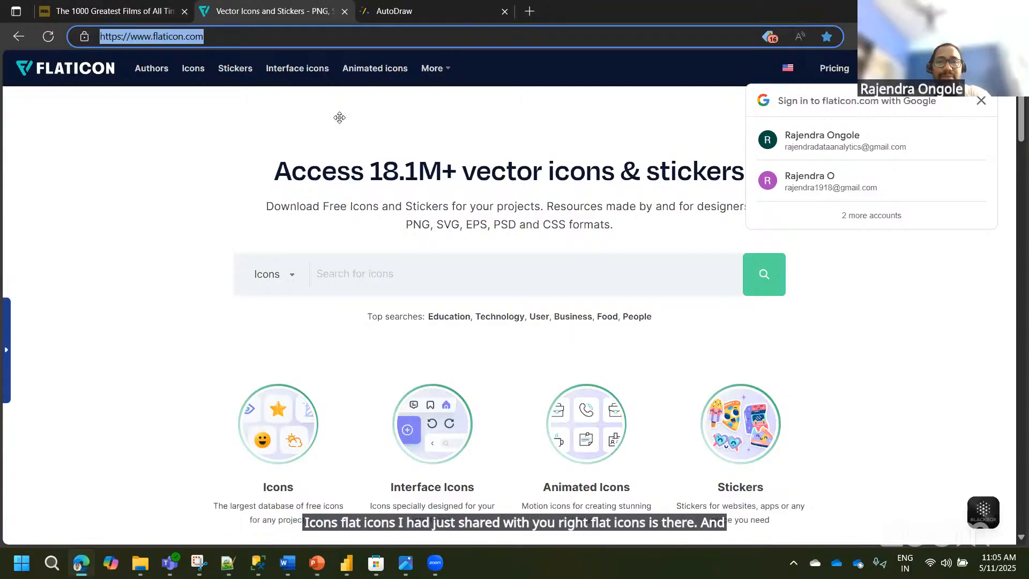
pyautogui.hotkey('ctrl', 't')
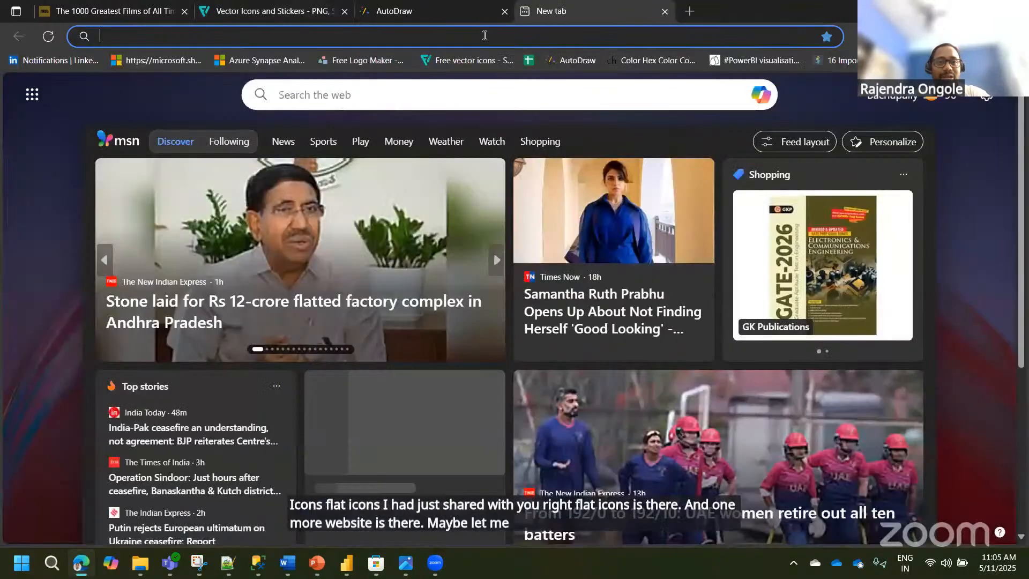
pyautogui.click(485, 36)
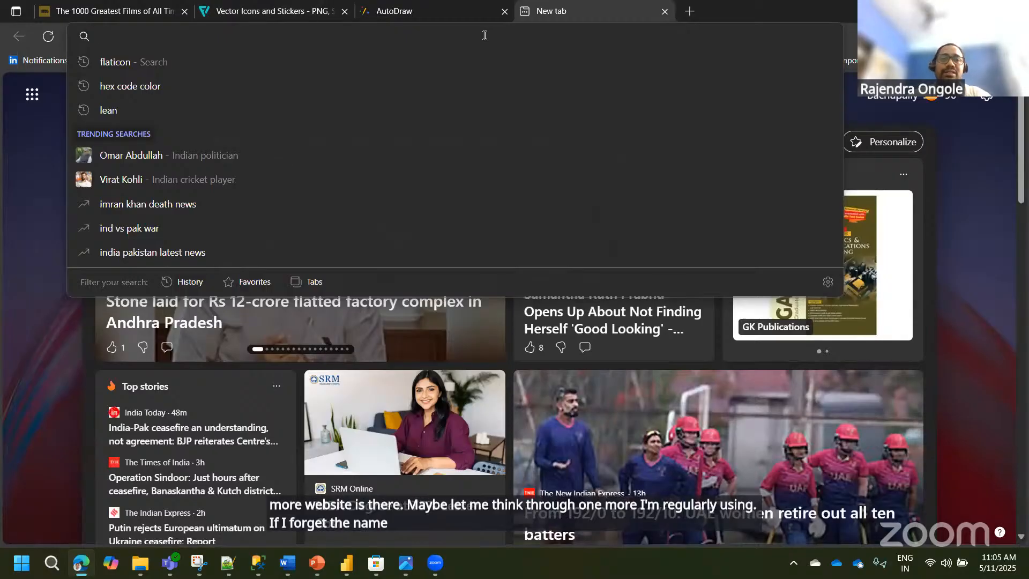
pyautogui.write('ic')
pyautogui.press('BackSpace')
pyautogui.press('BackSpace')
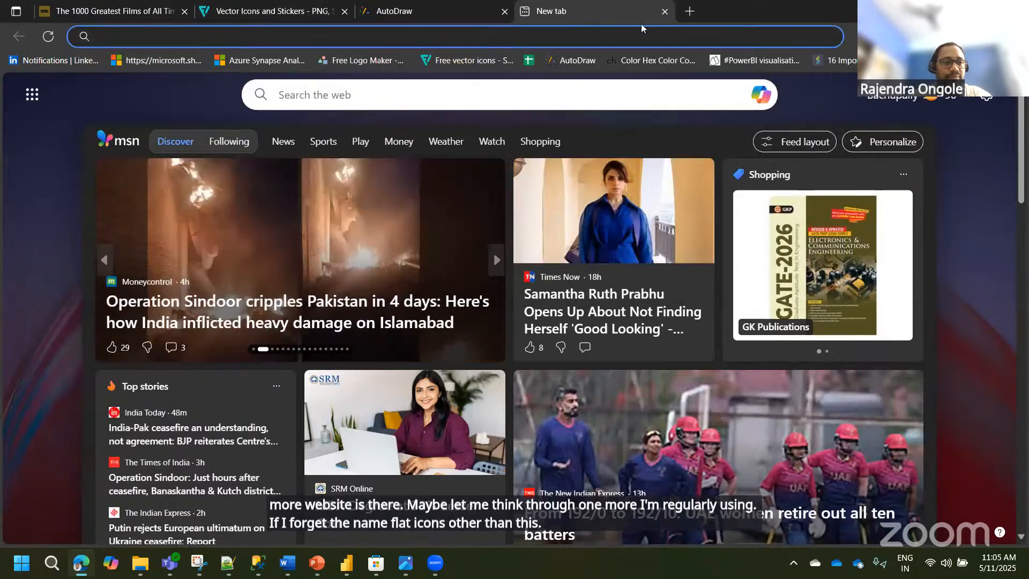
pyautogui.click(595, 113)
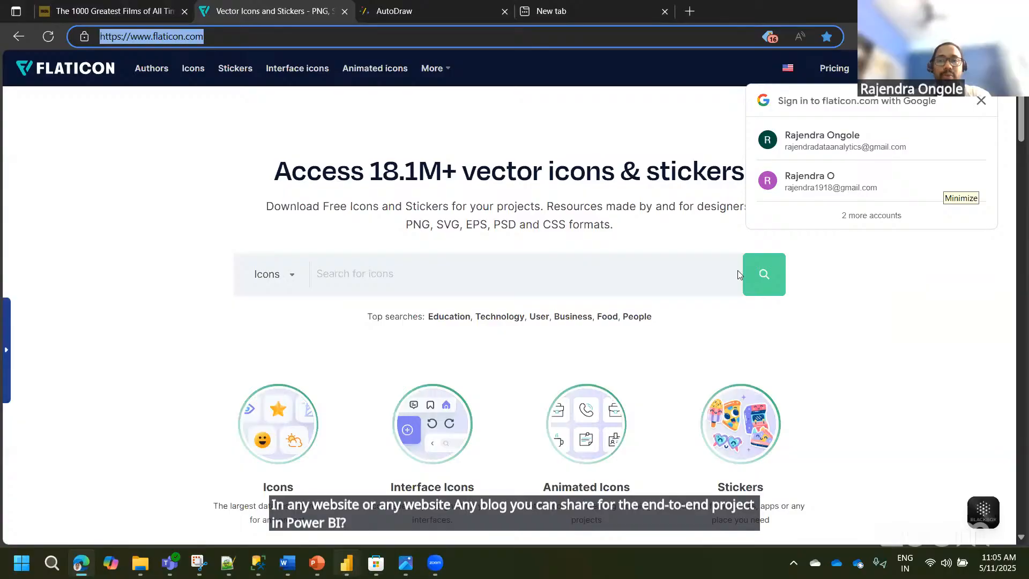
# - Switch back to the Power BI report and display the available external tools
pyautogui.hotkey('alt', 'Tab')
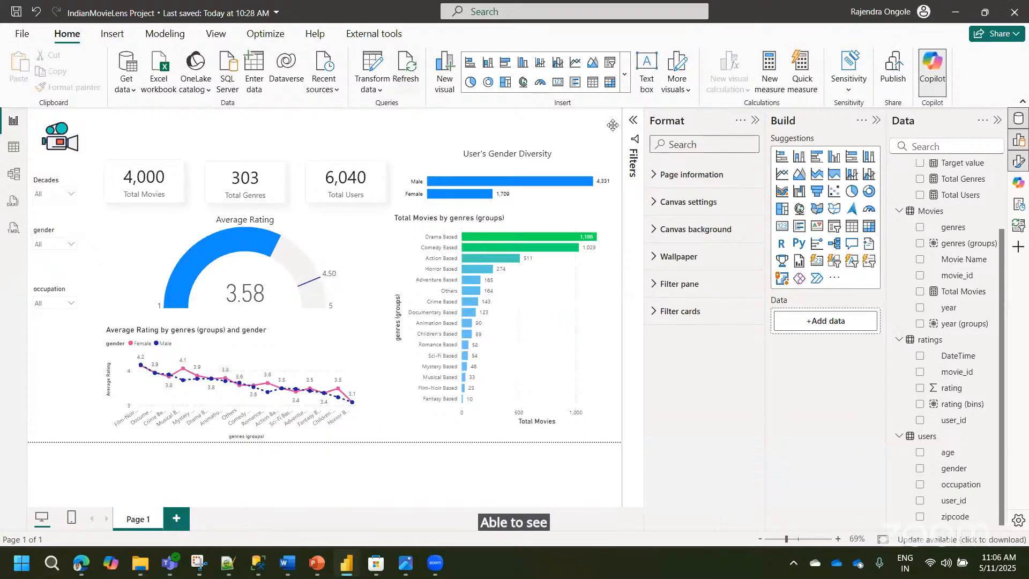
pyautogui.click(374, 34)
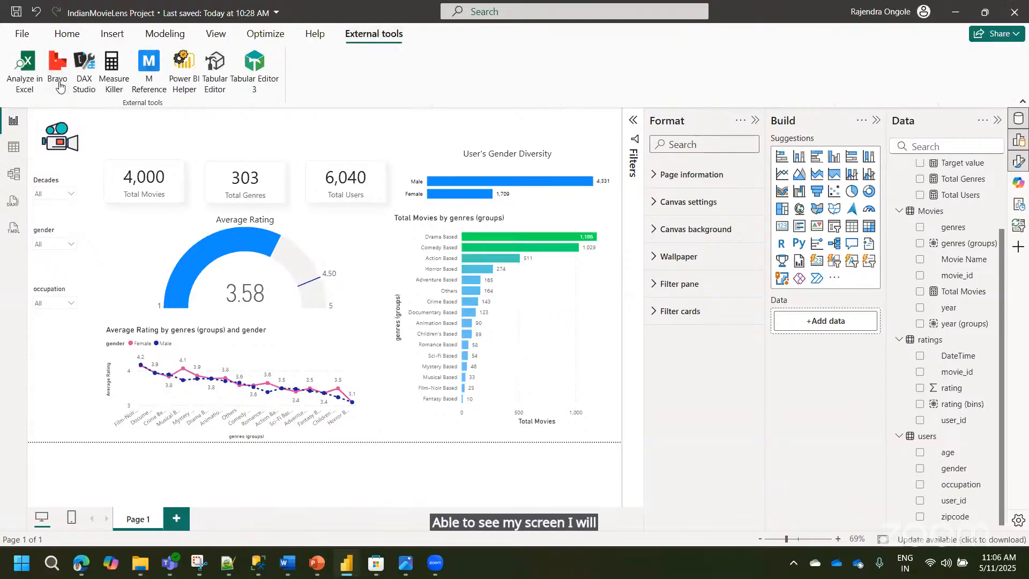